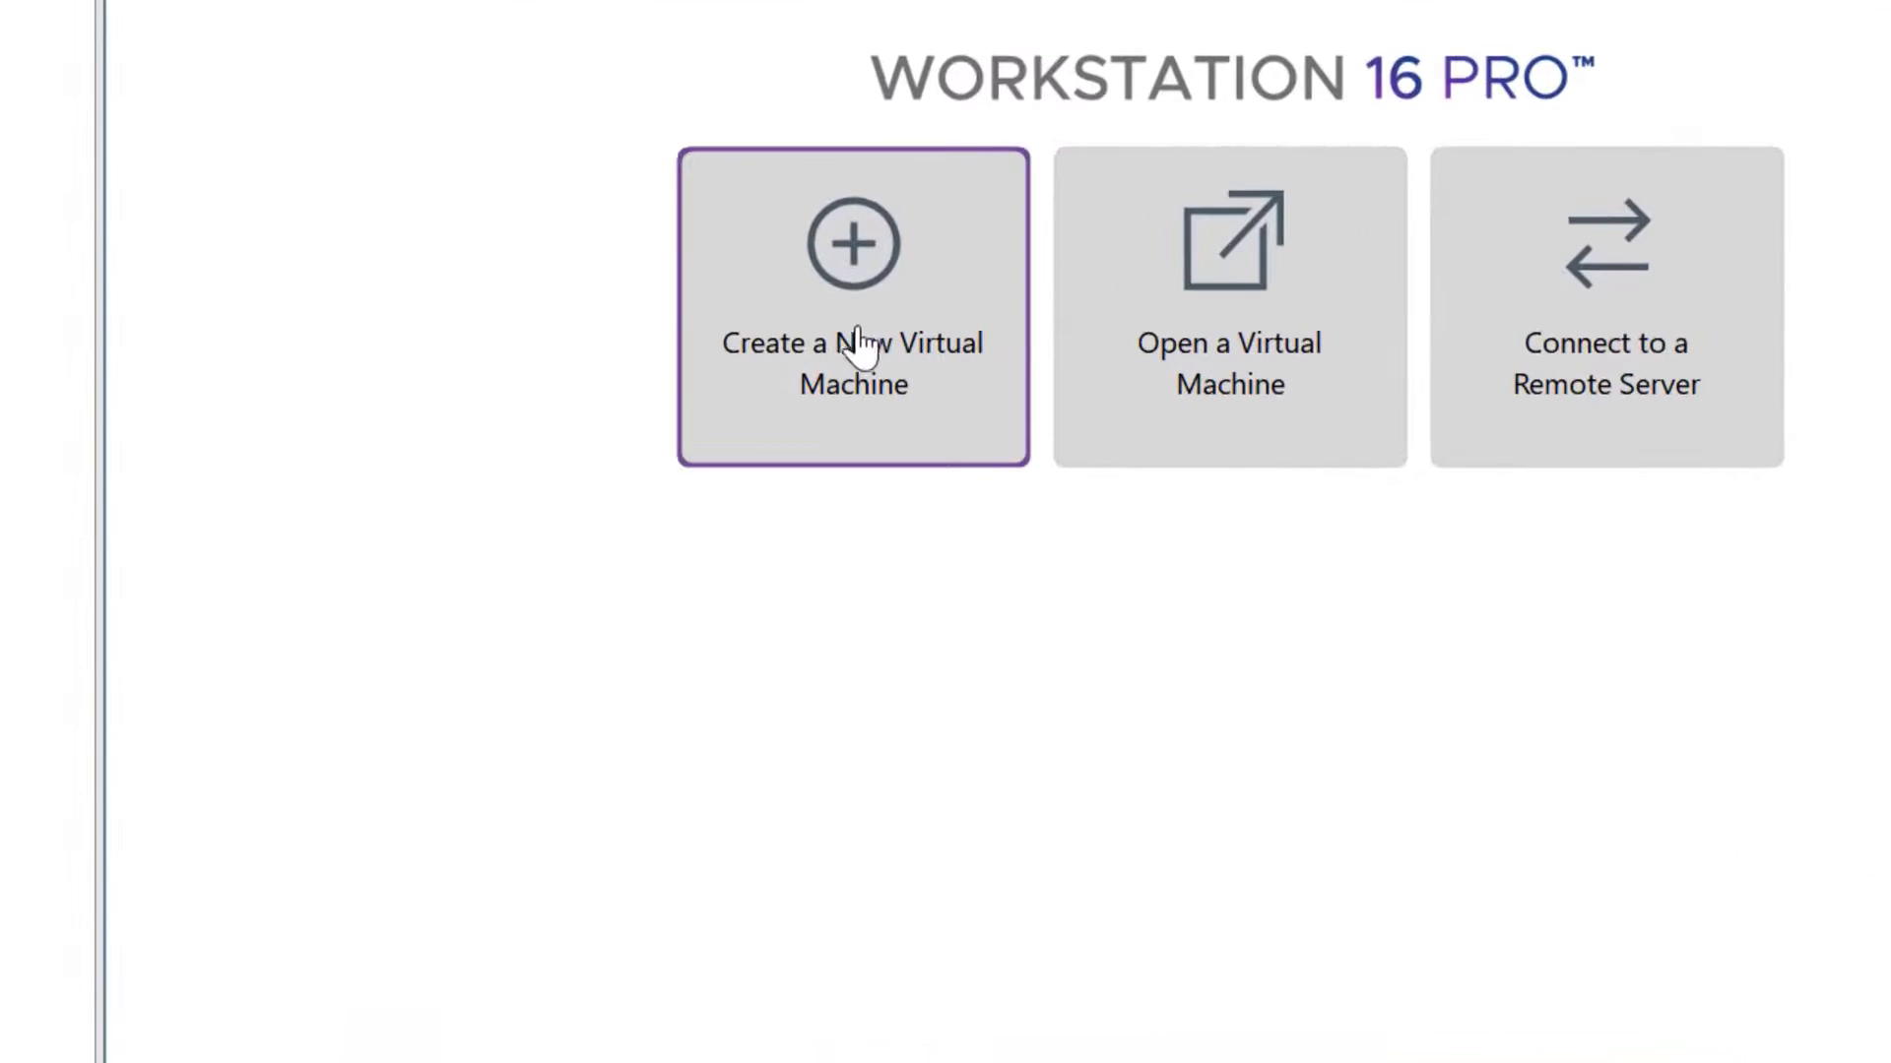
Start the New Virtual Machine Wizard using the Typical (recommended) configuration
click(862, 351)
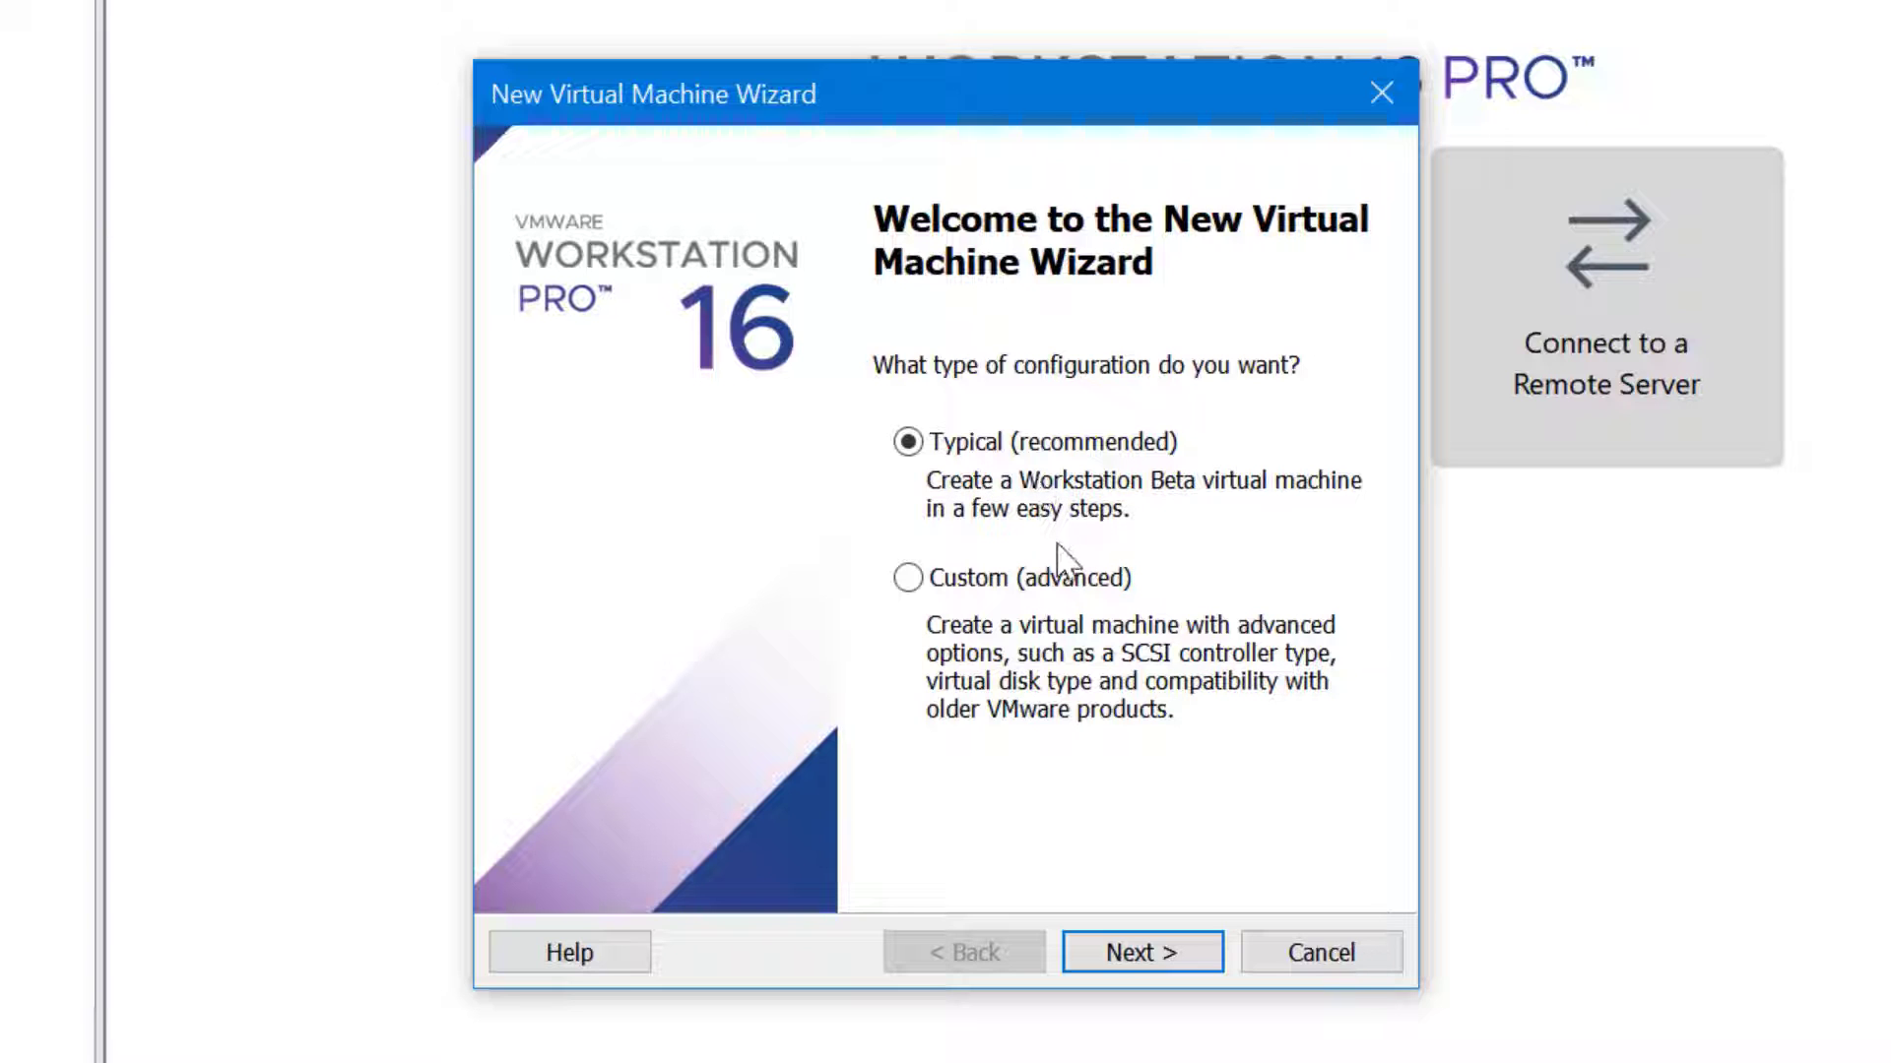
Select the Windows 10 ISO as the installer disc image, detected as Windows 10 x64
click(1204, 953)
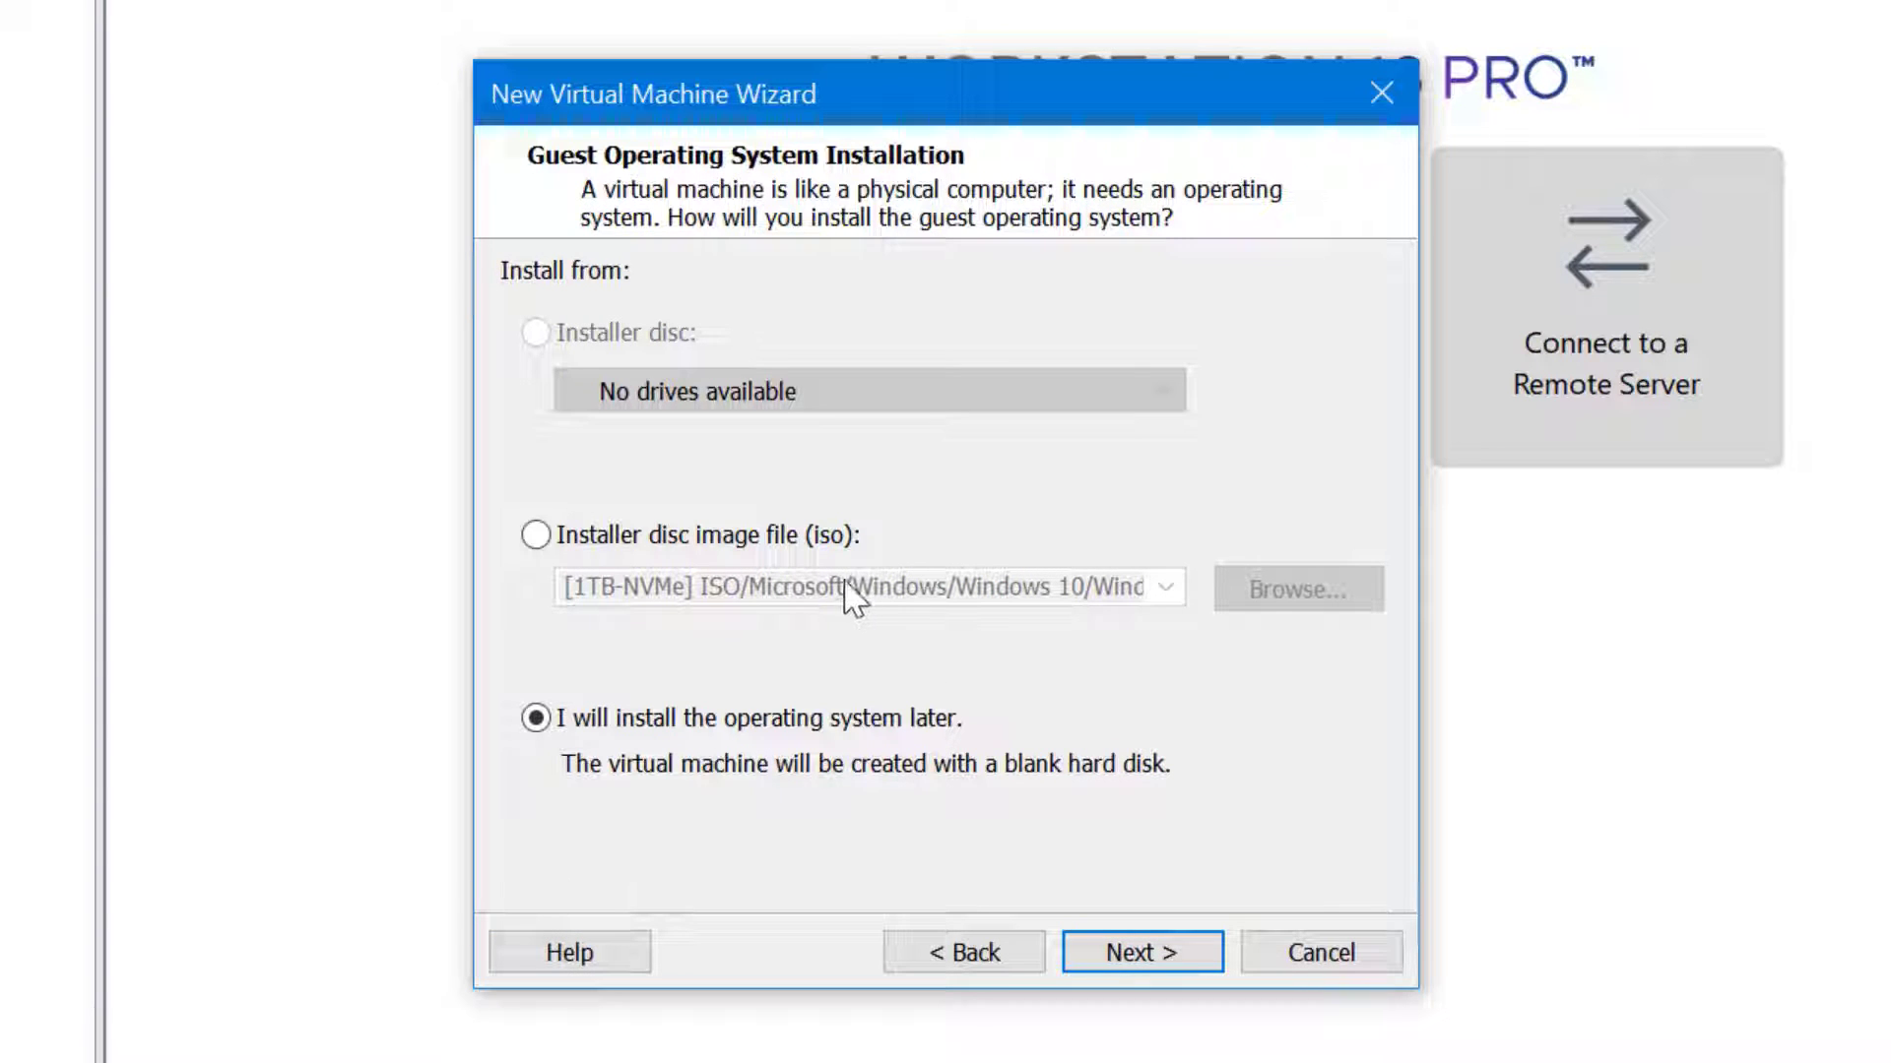
click(777, 535)
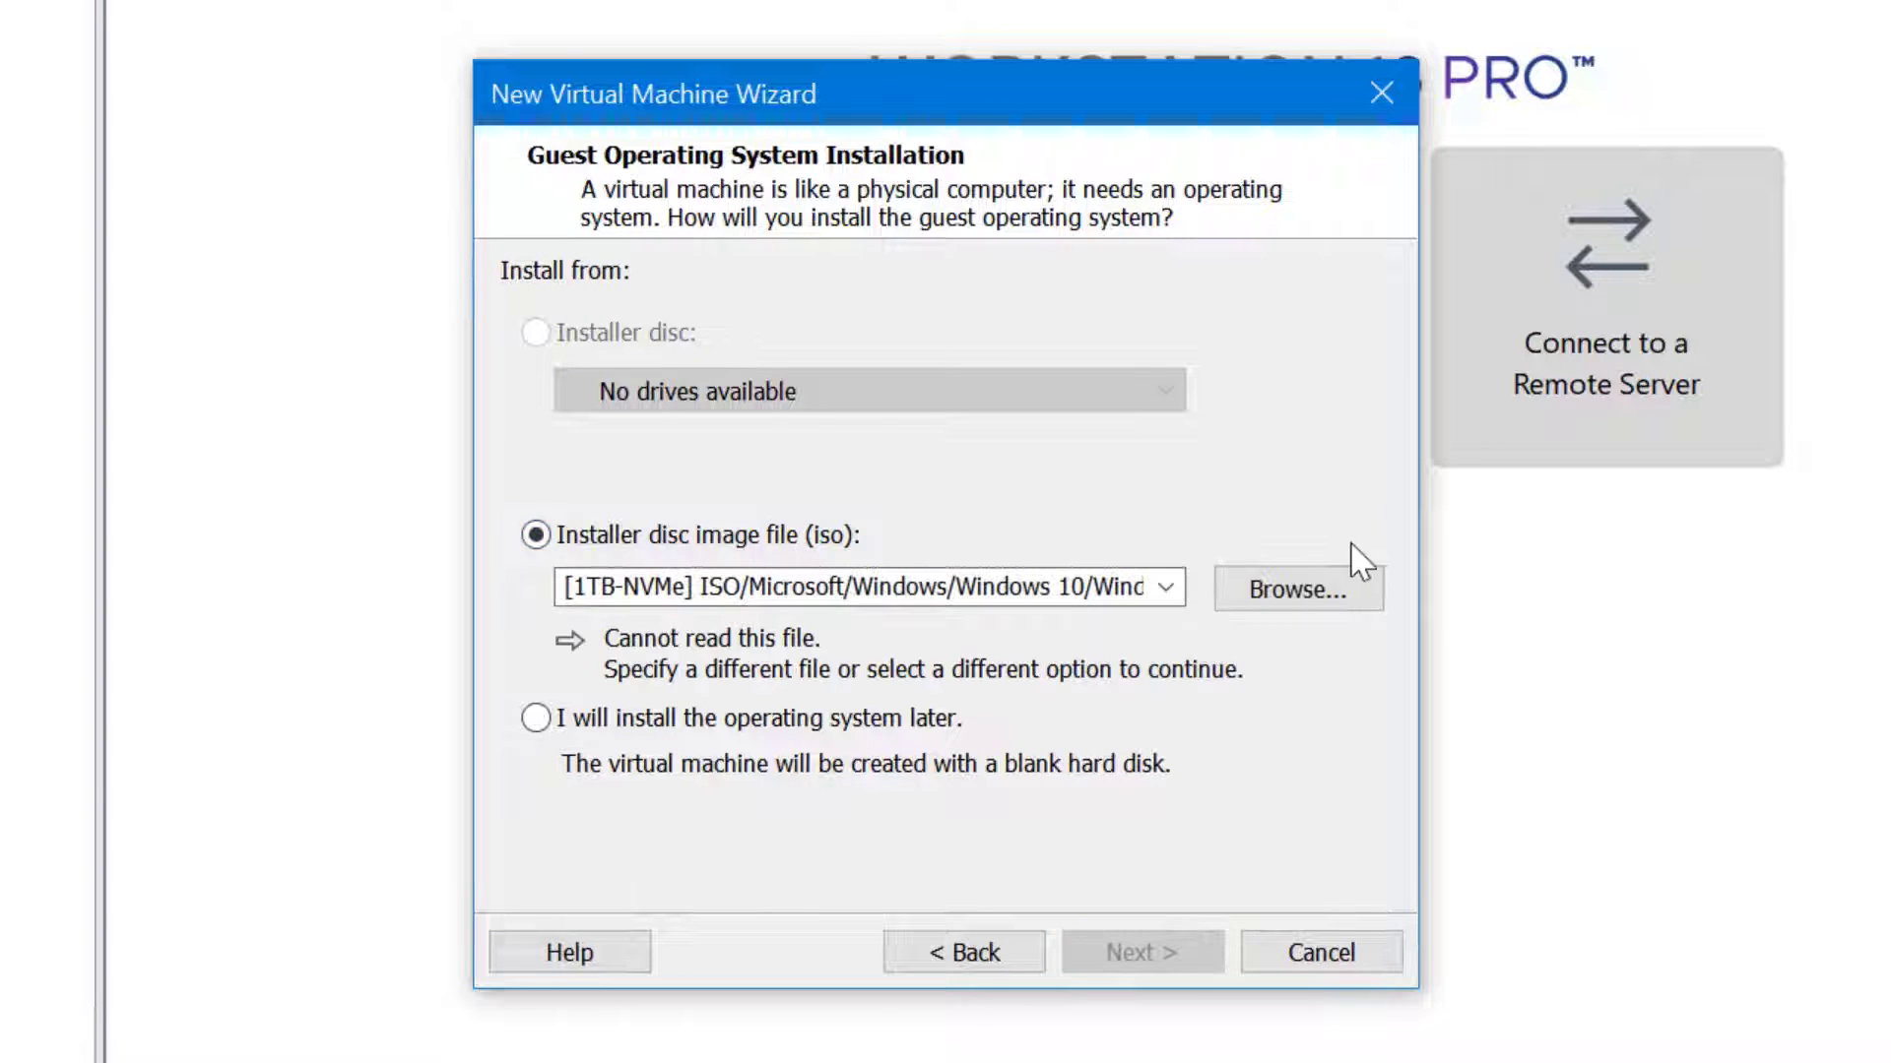
click(1342, 596)
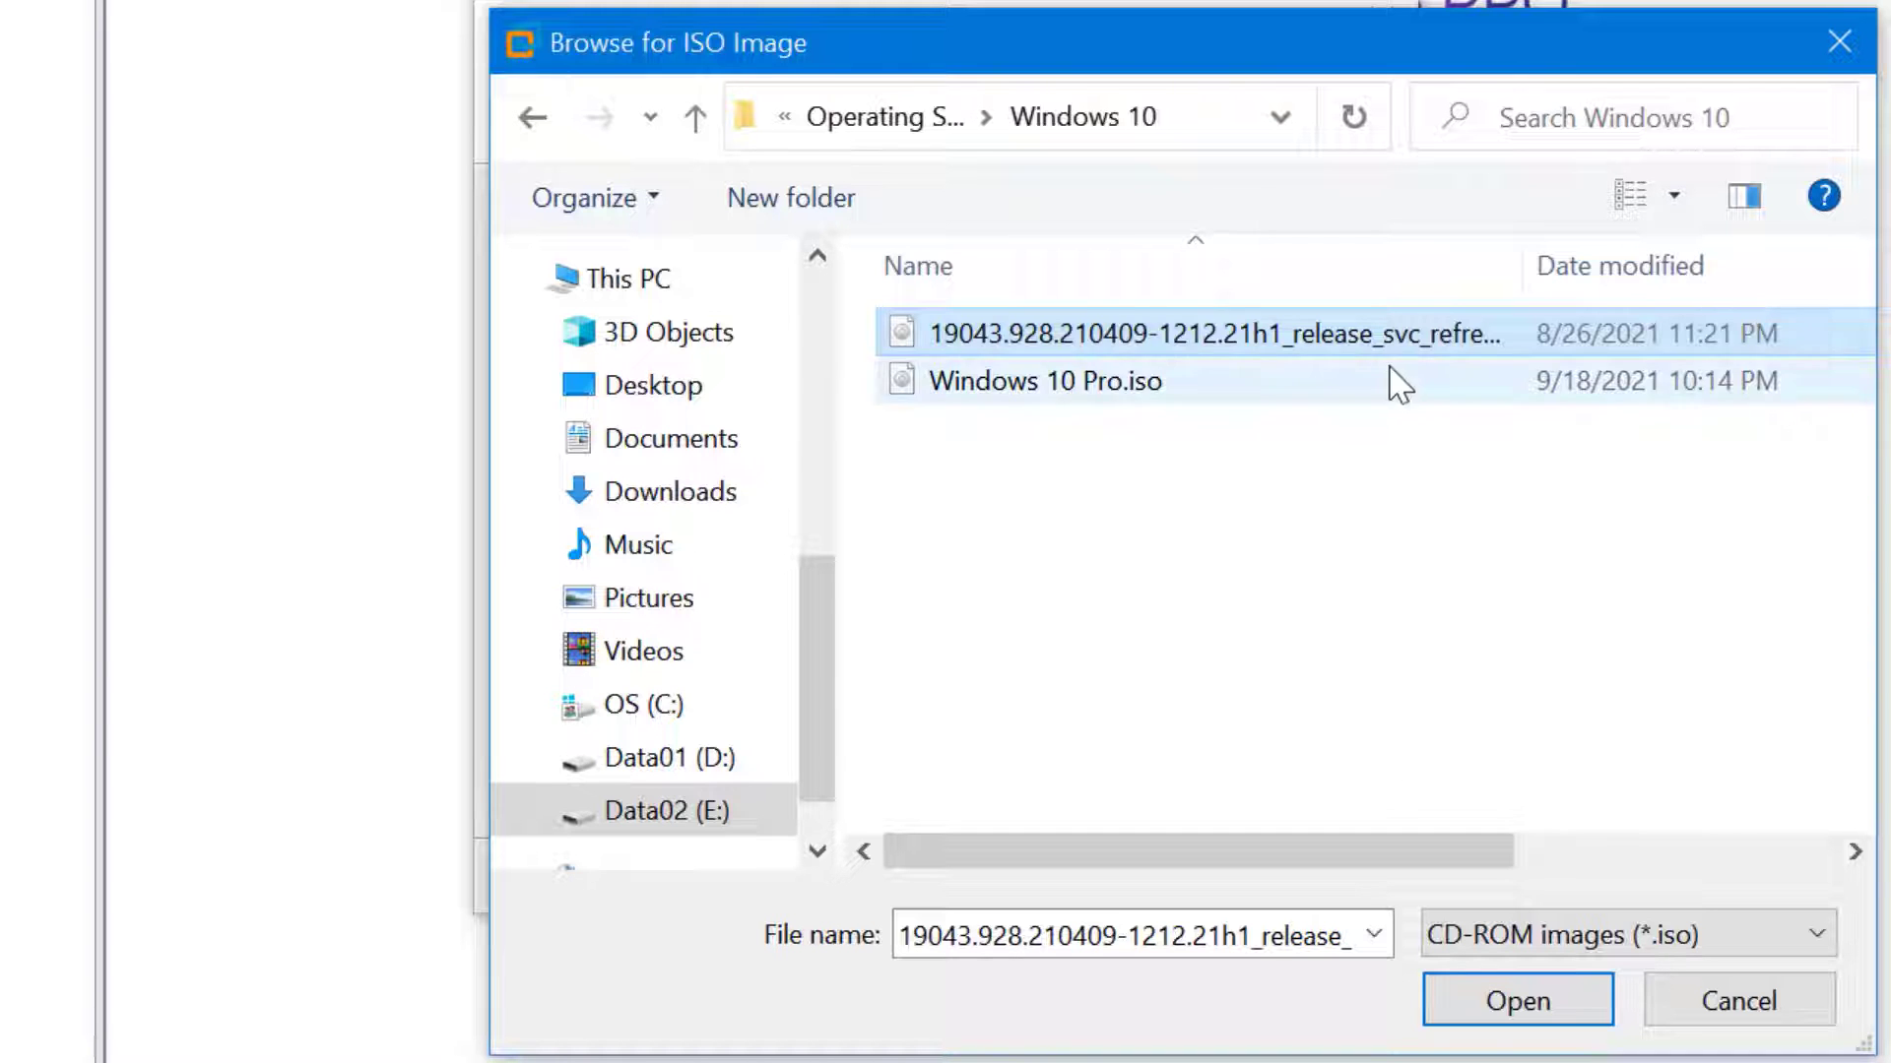
click(1567, 1021)
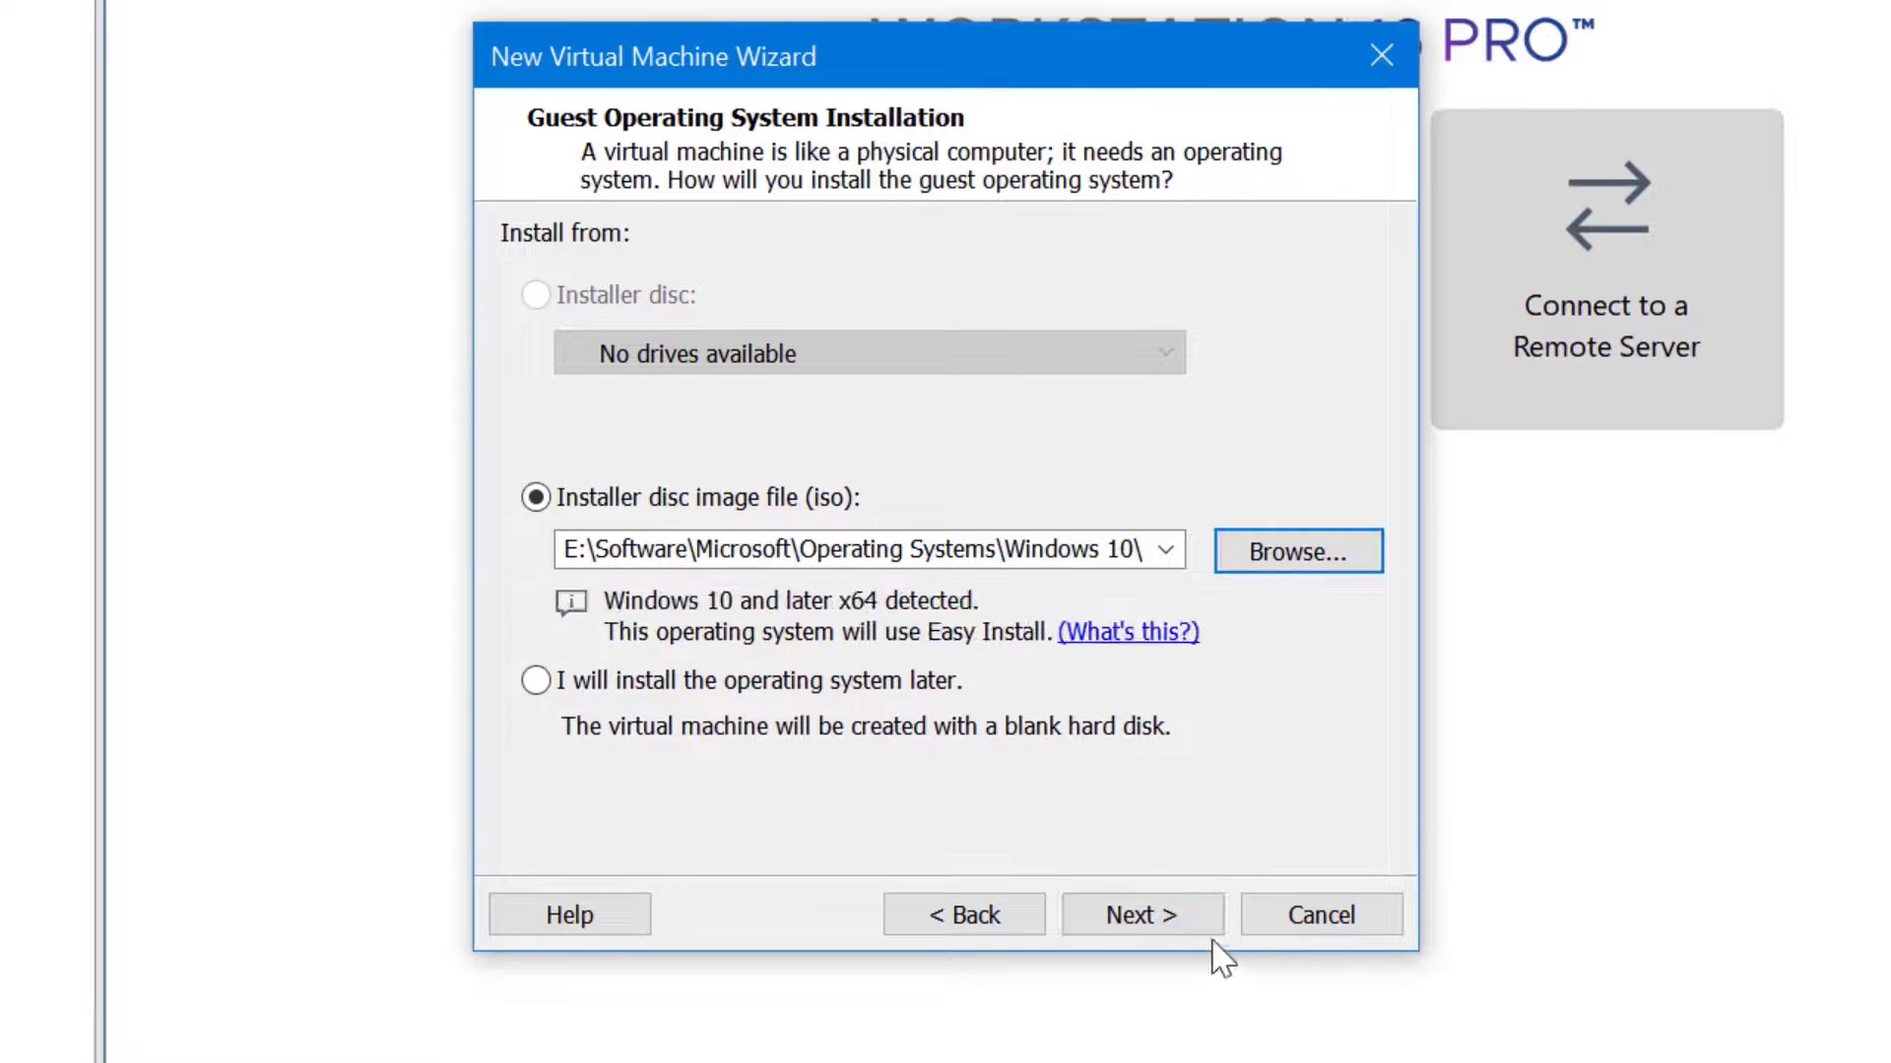
Keep Windows 10 Education as the edition and continue with no product key
click(1194, 930)
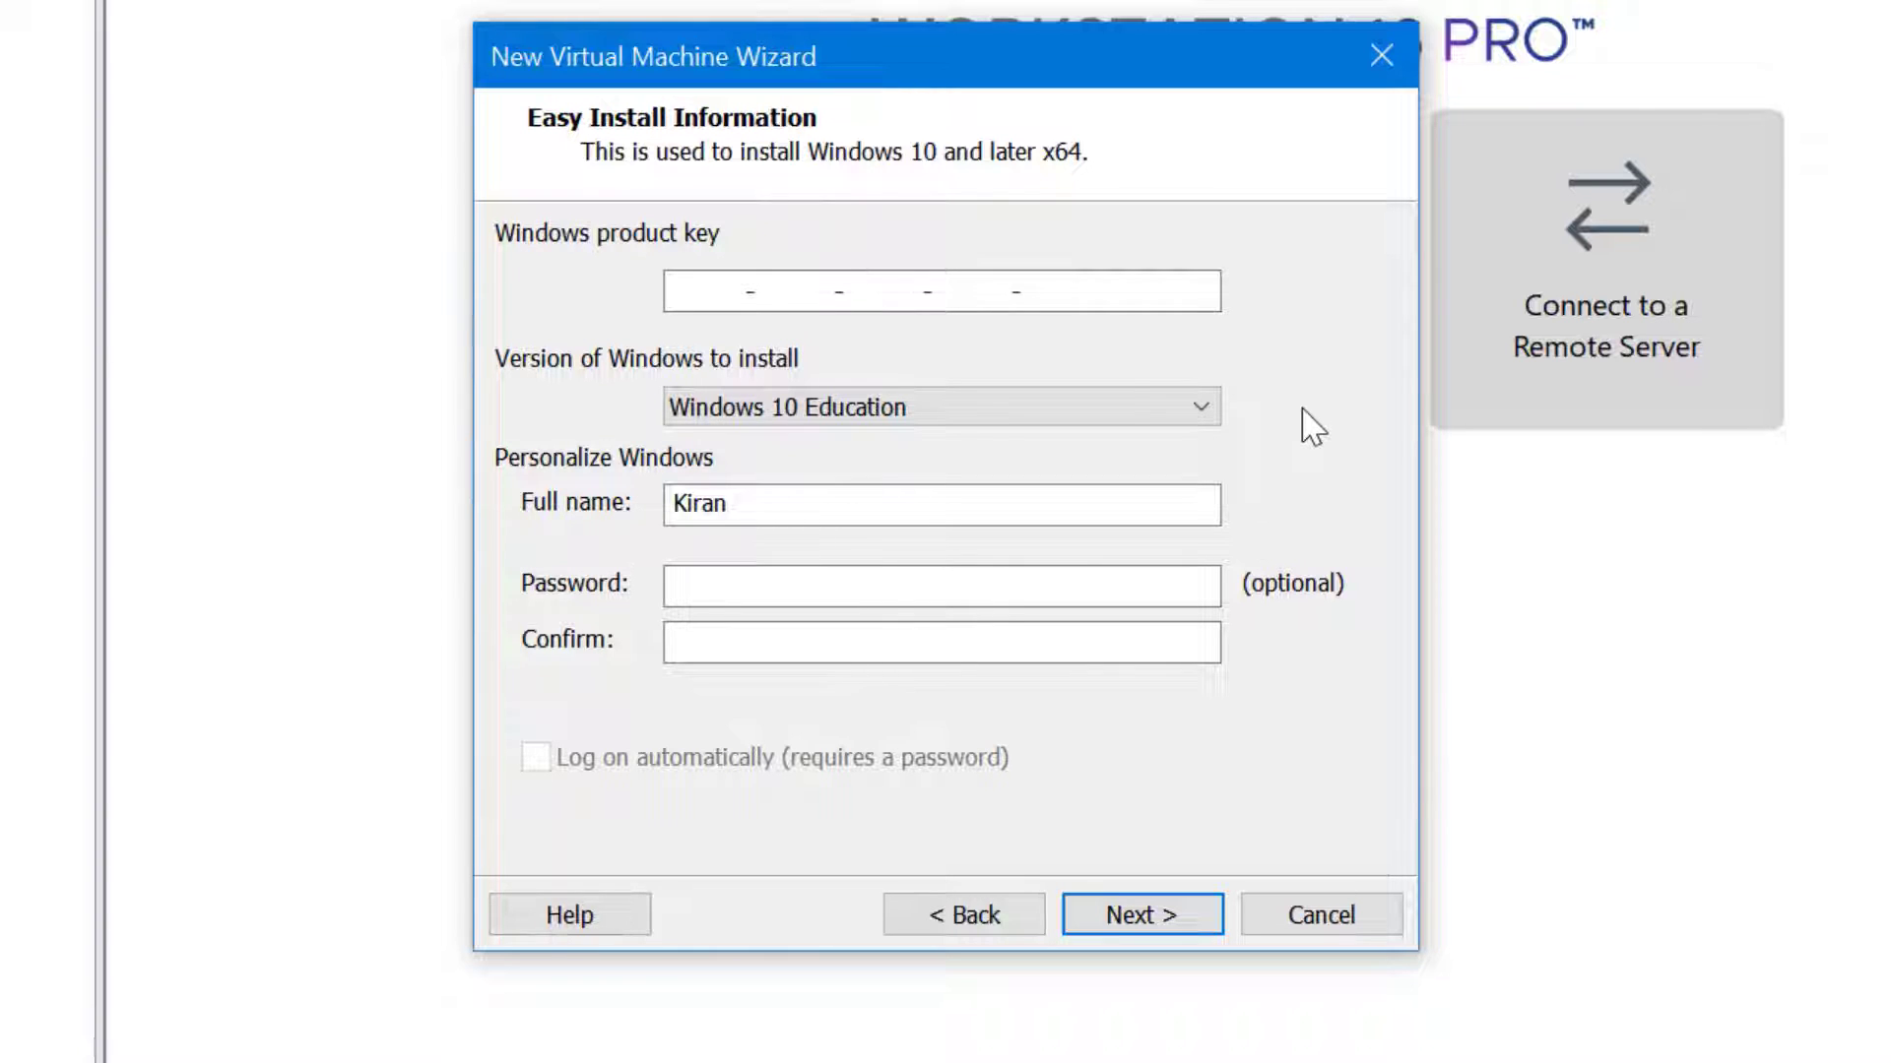
click(1201, 409)
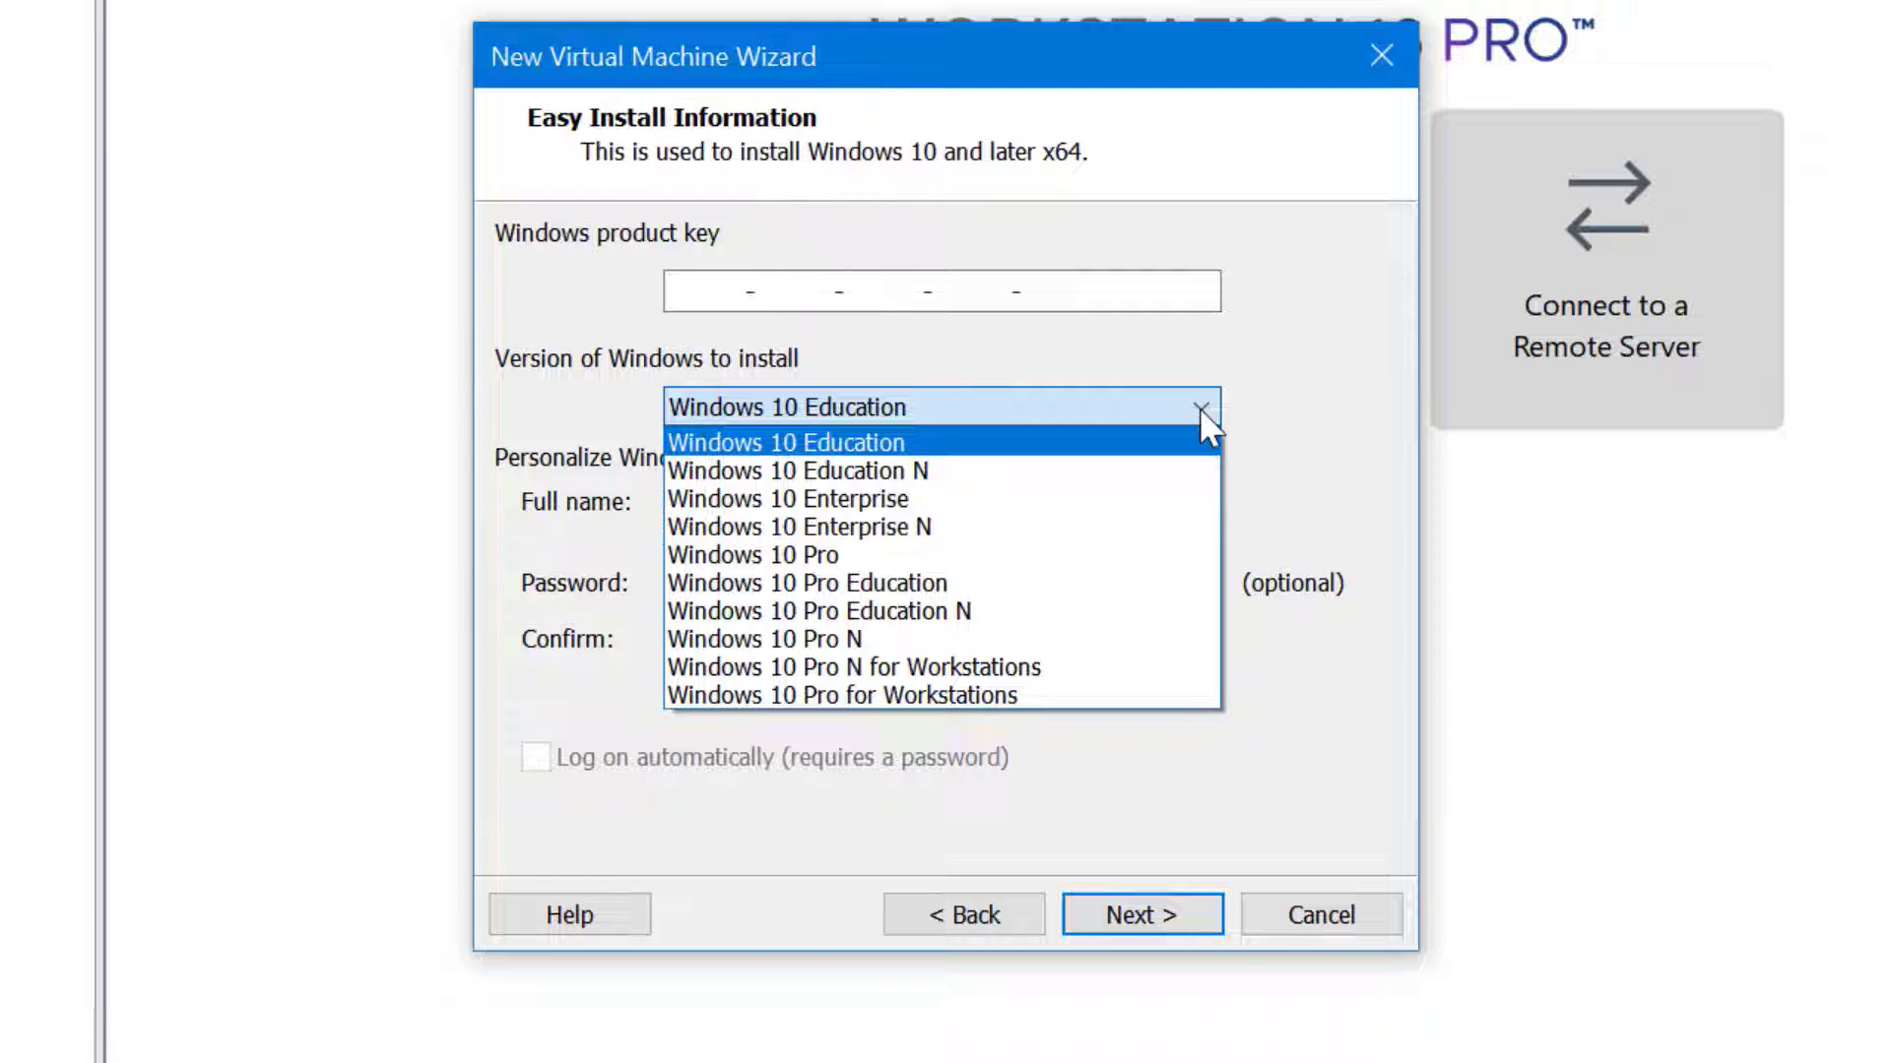
click(928, 502)
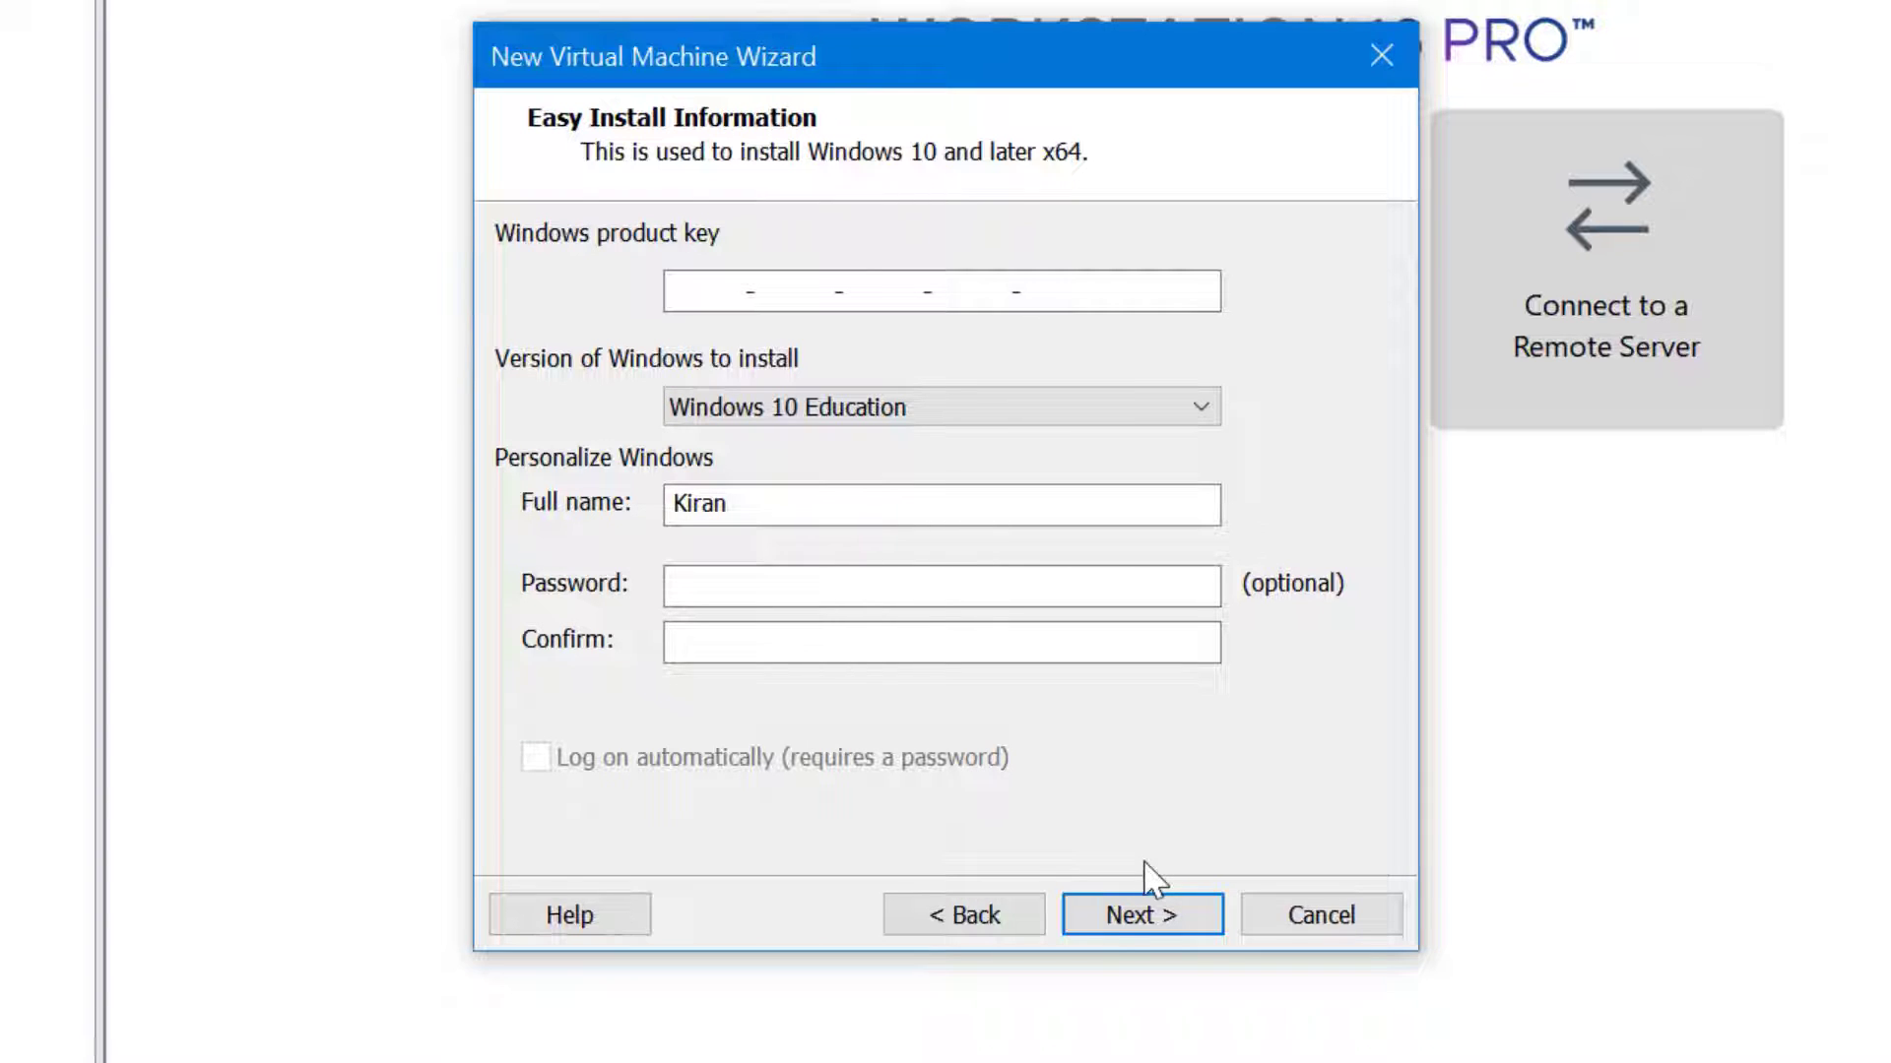
click(1214, 922)
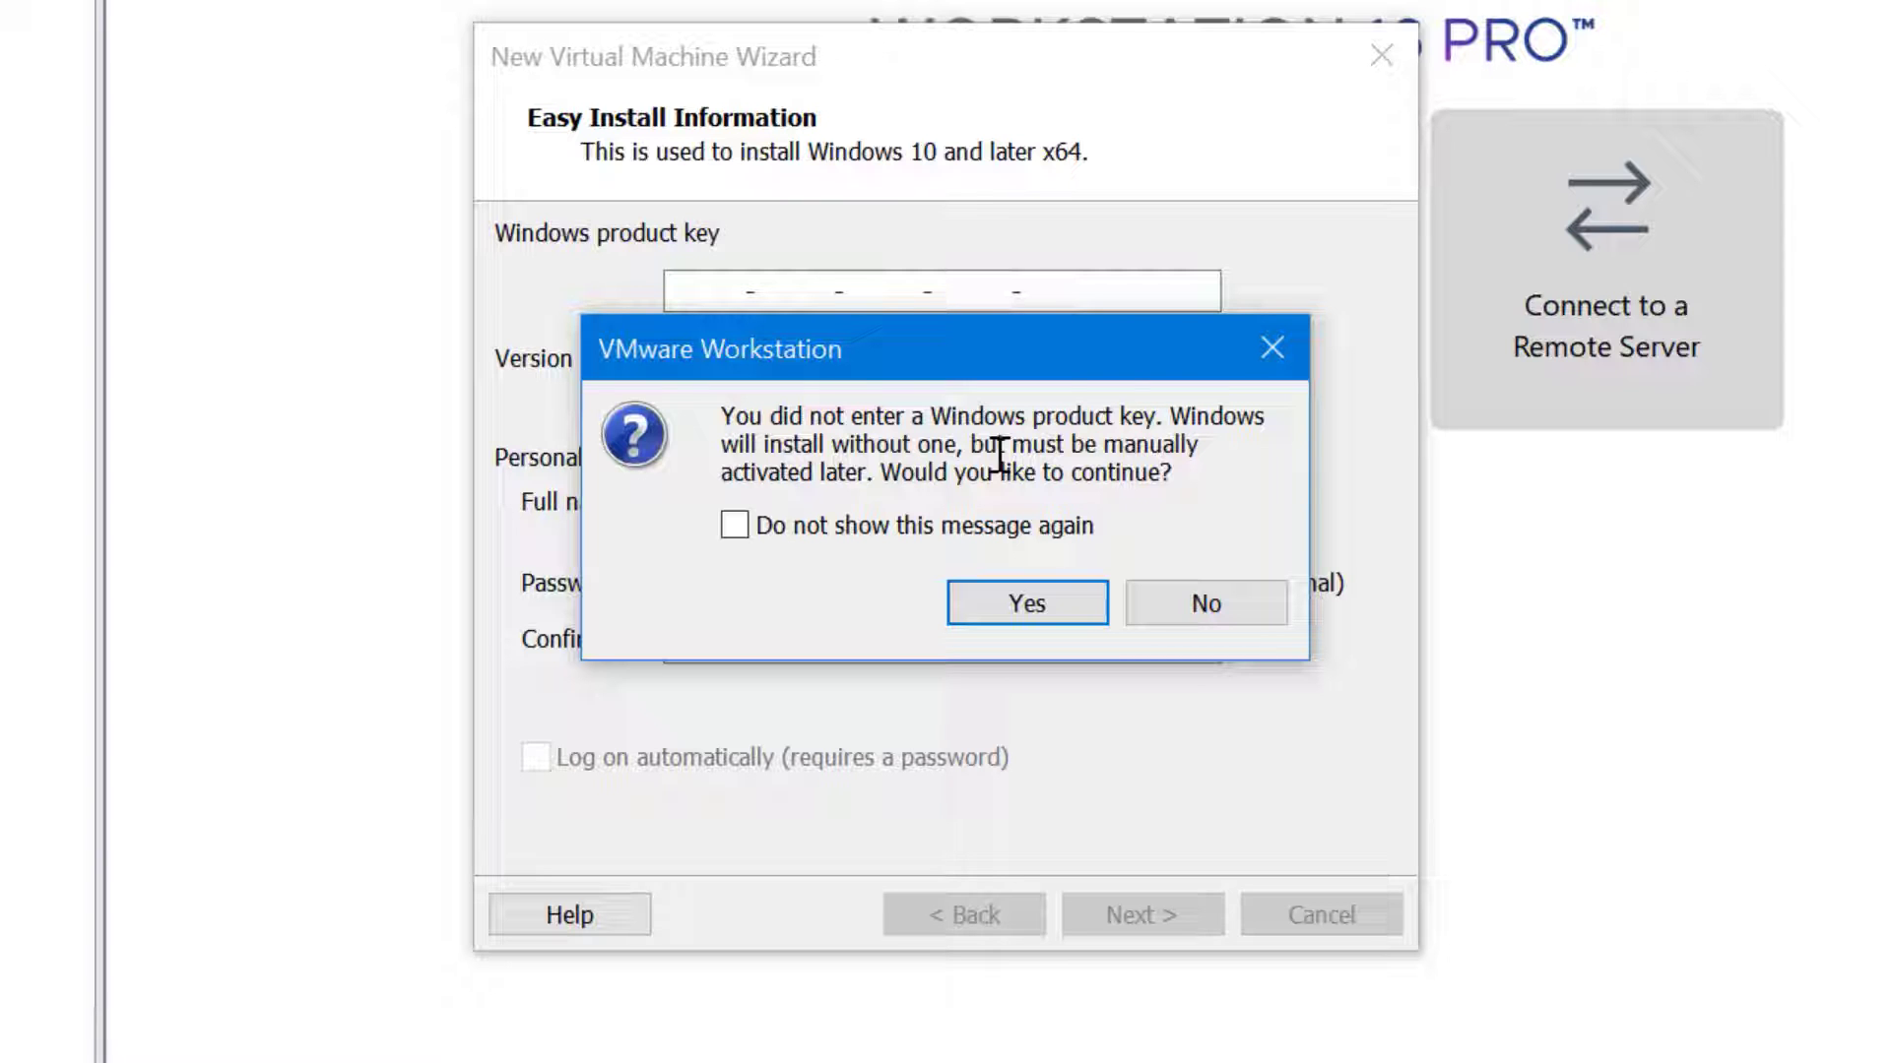
Confirm installing without a key and name the virtual machine Windows10
click(1088, 619)
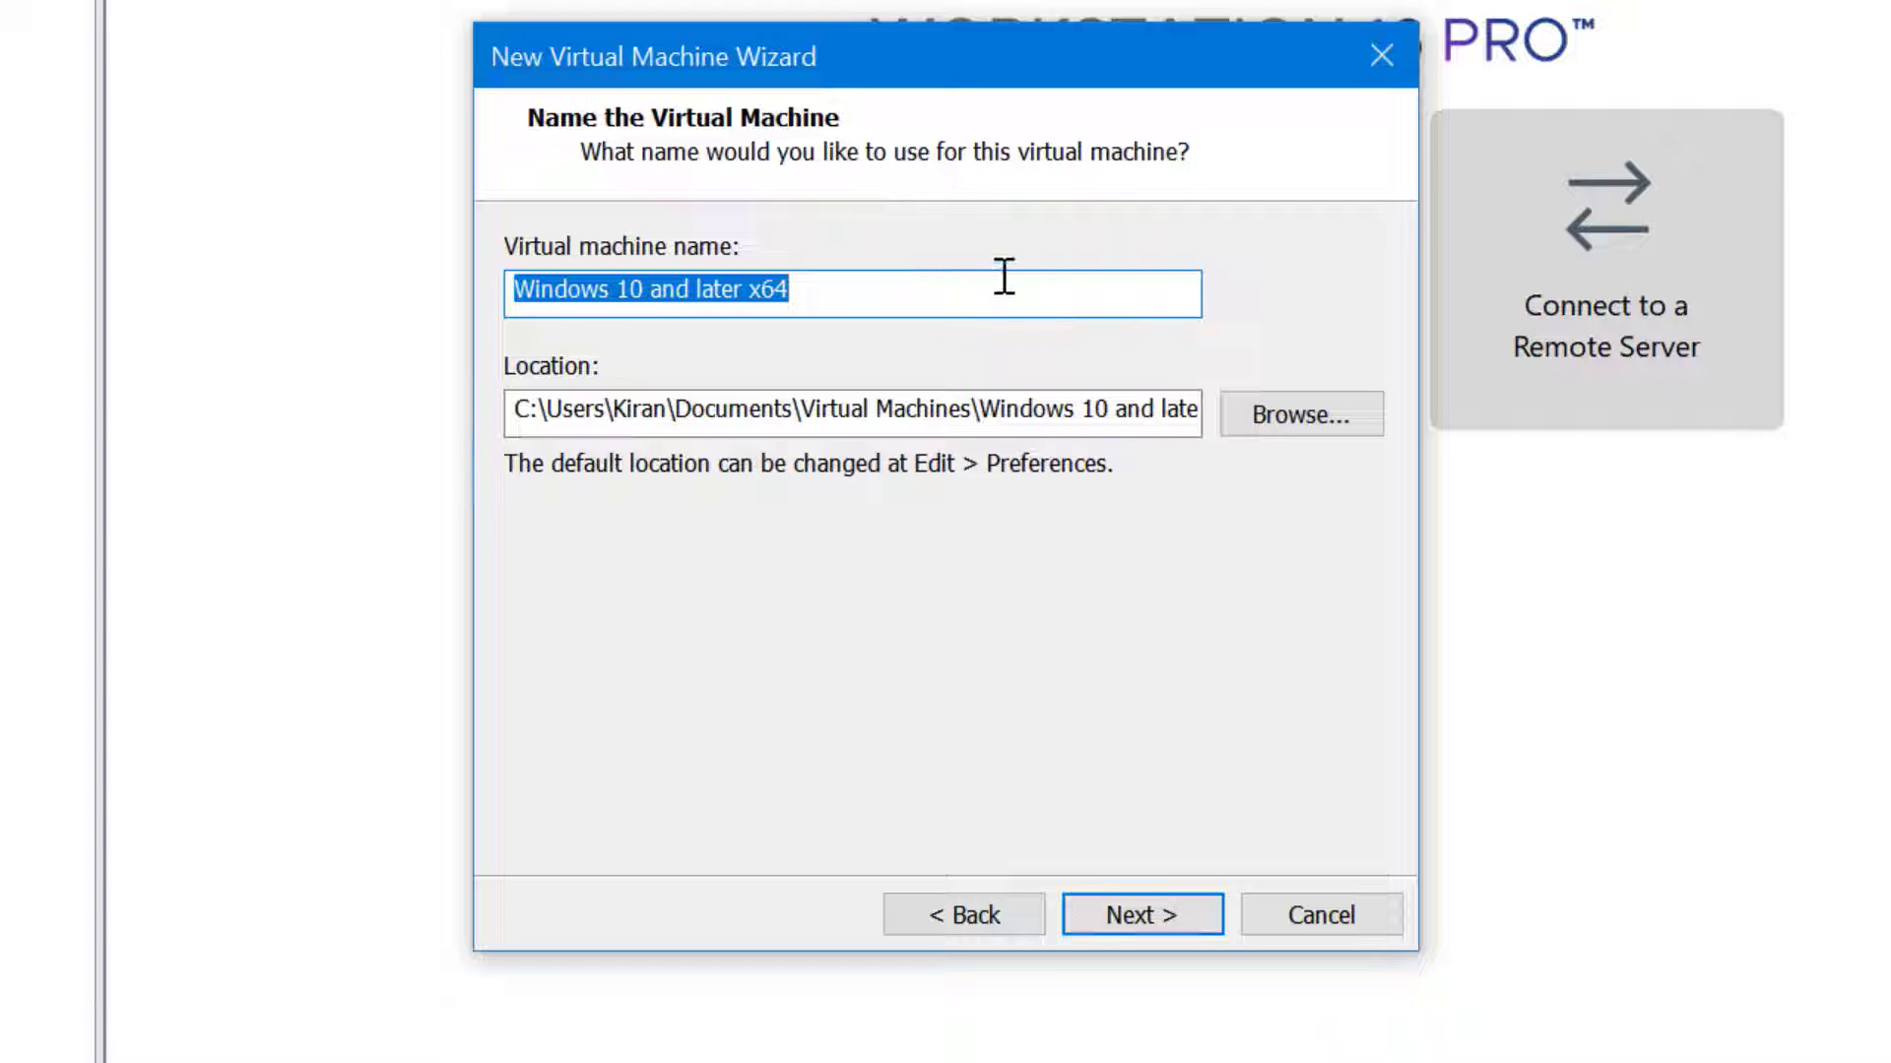
text(Windows10)
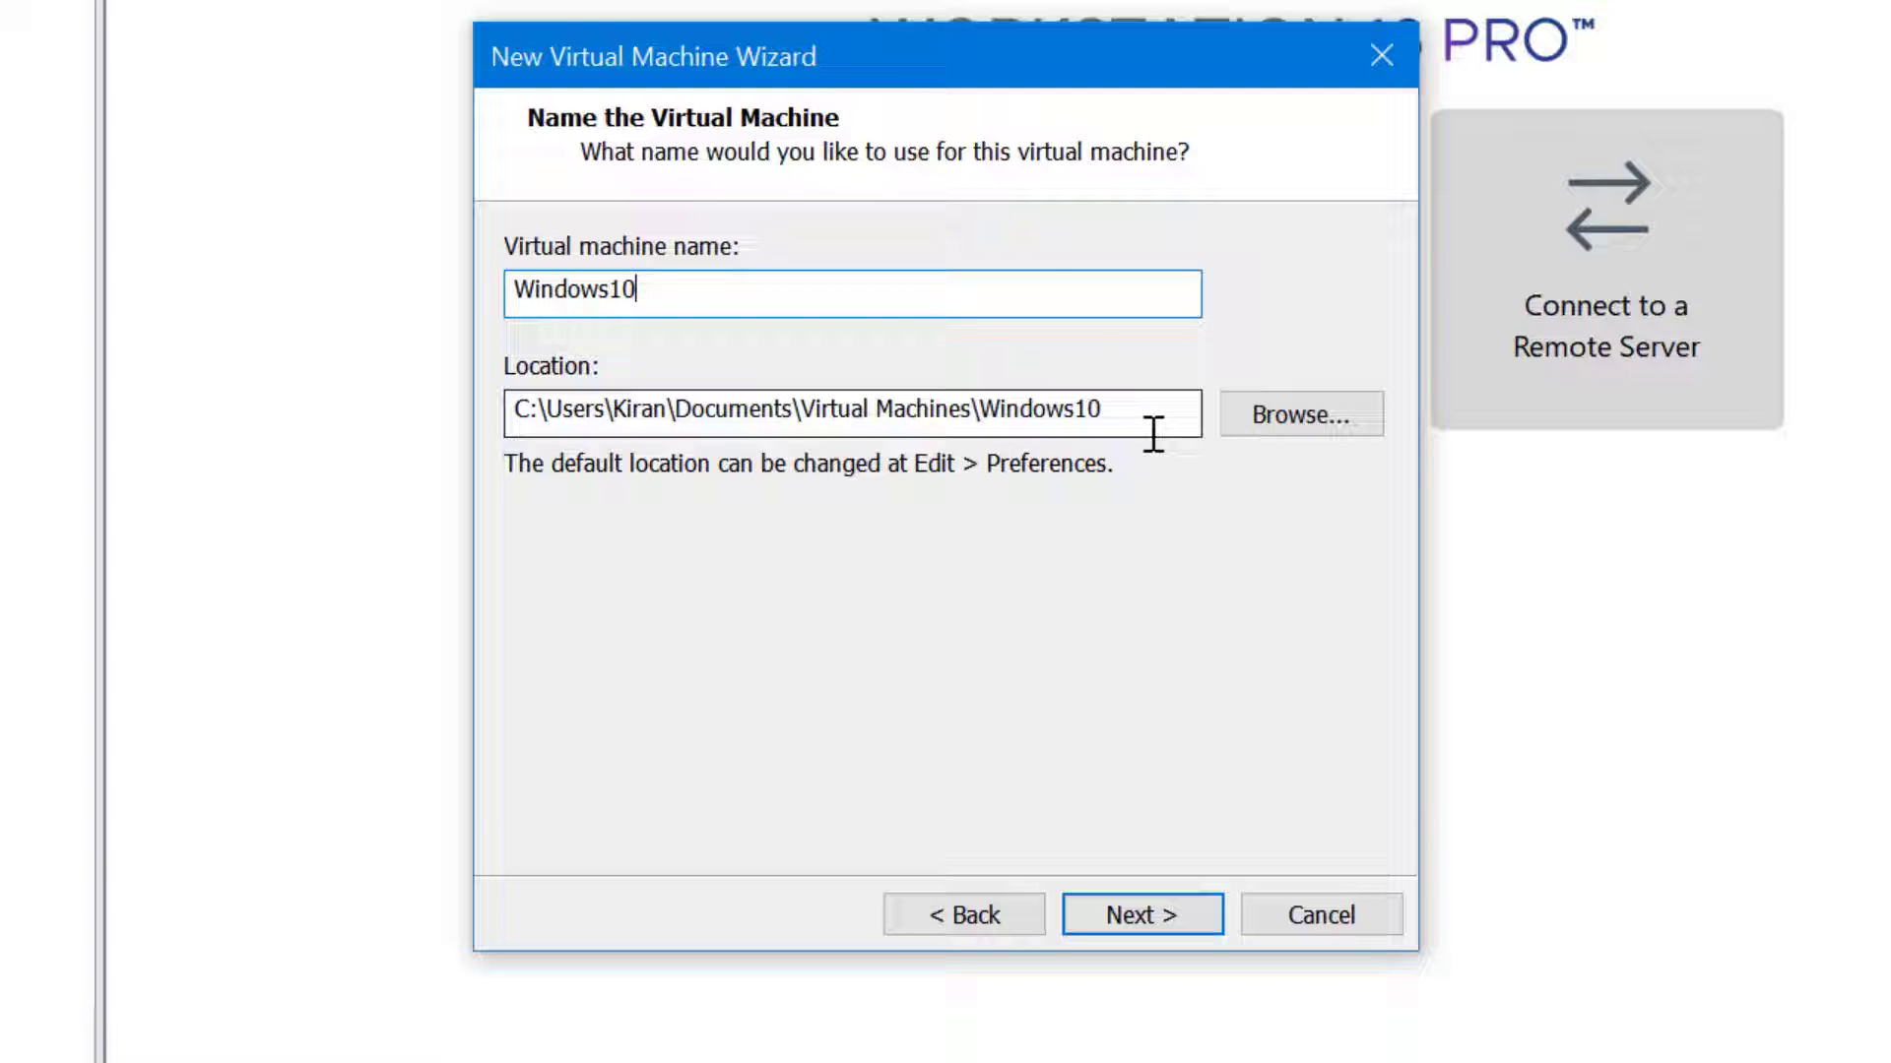
click(1204, 913)
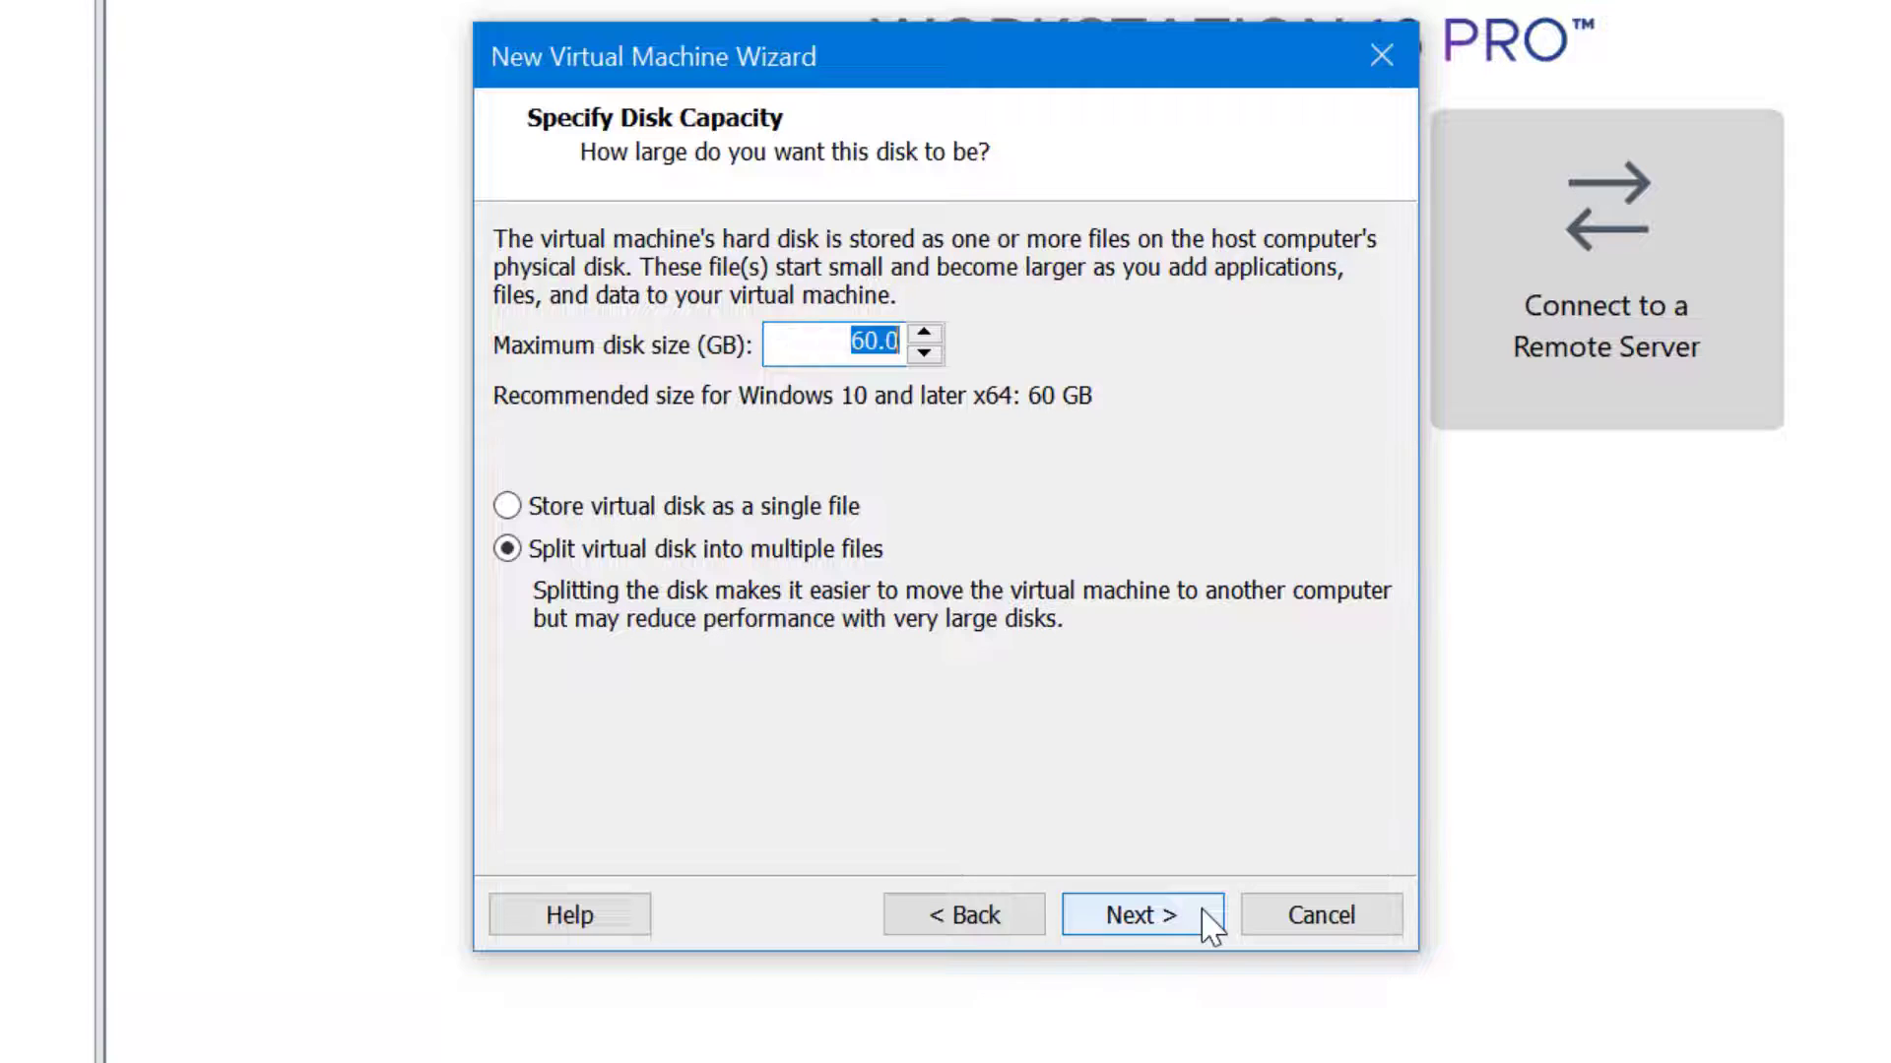
Accept the 60 GB split disk and finish creating the Windows10 VM, powering it on
click(1142, 915)
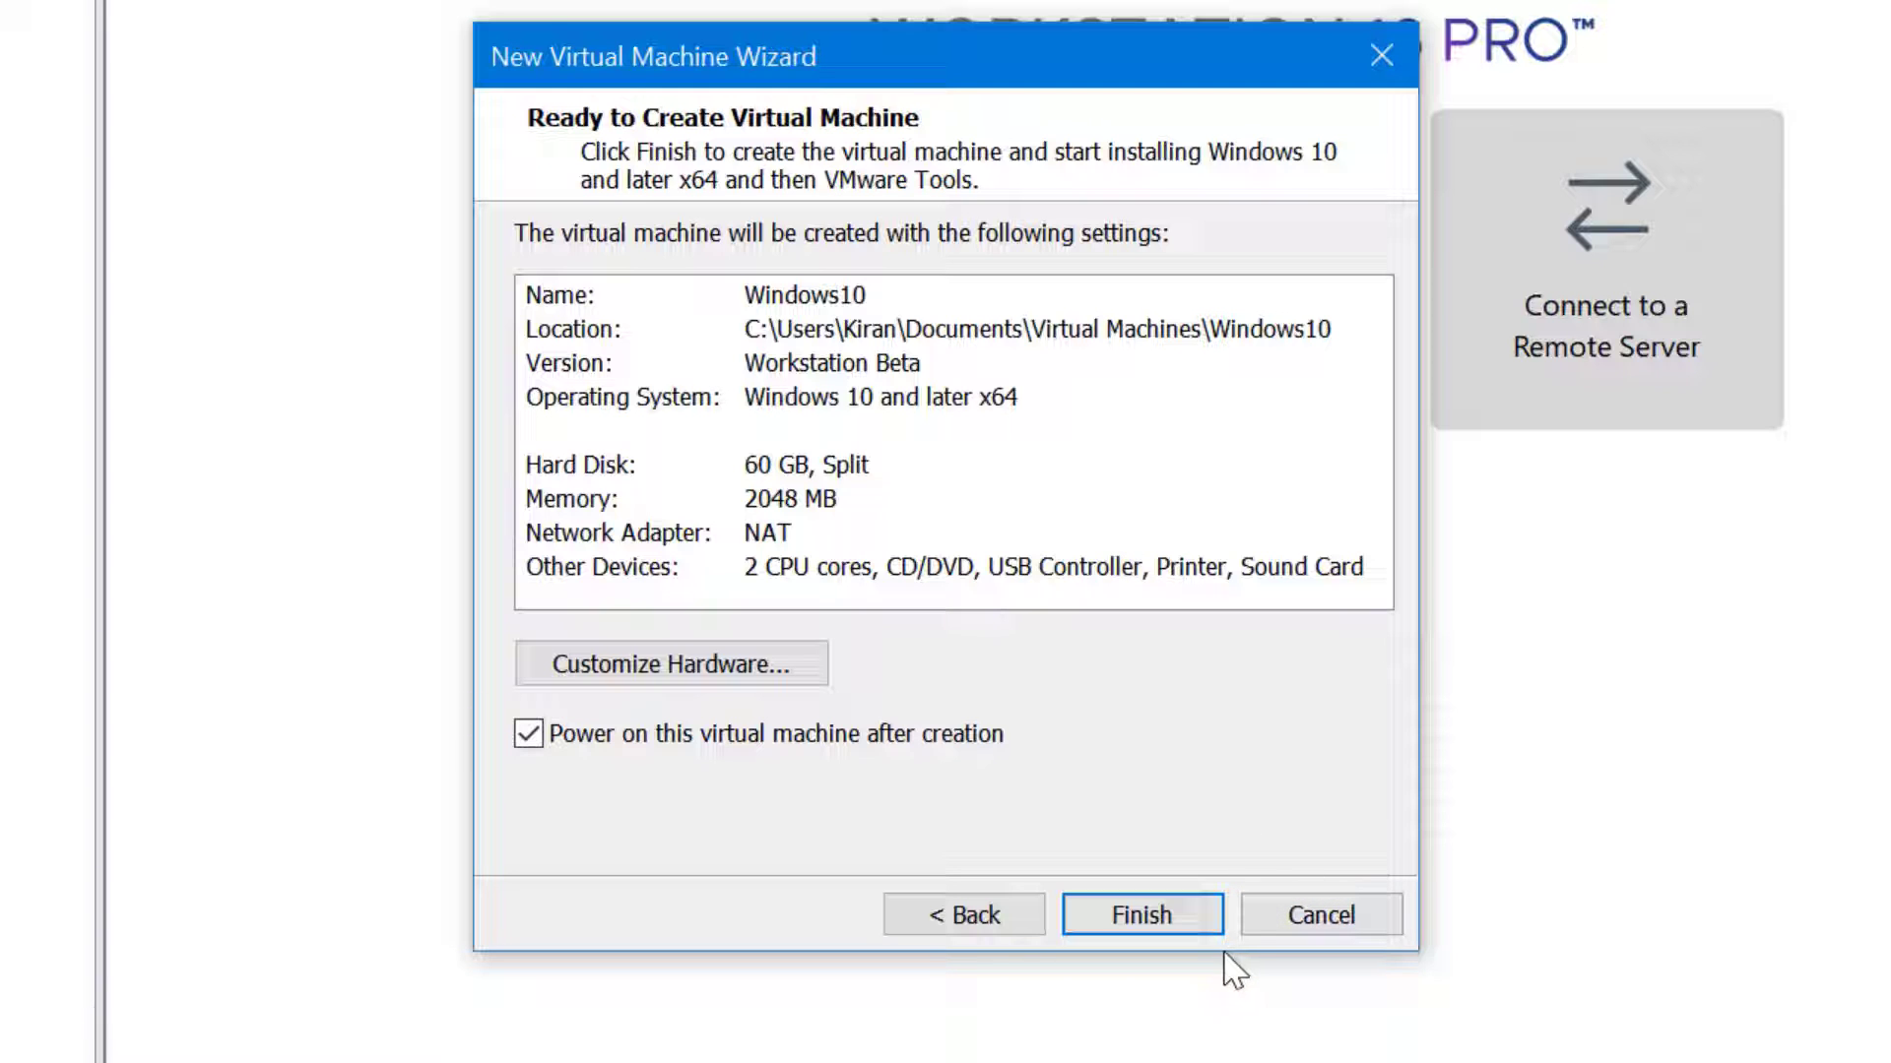
click(1189, 931)
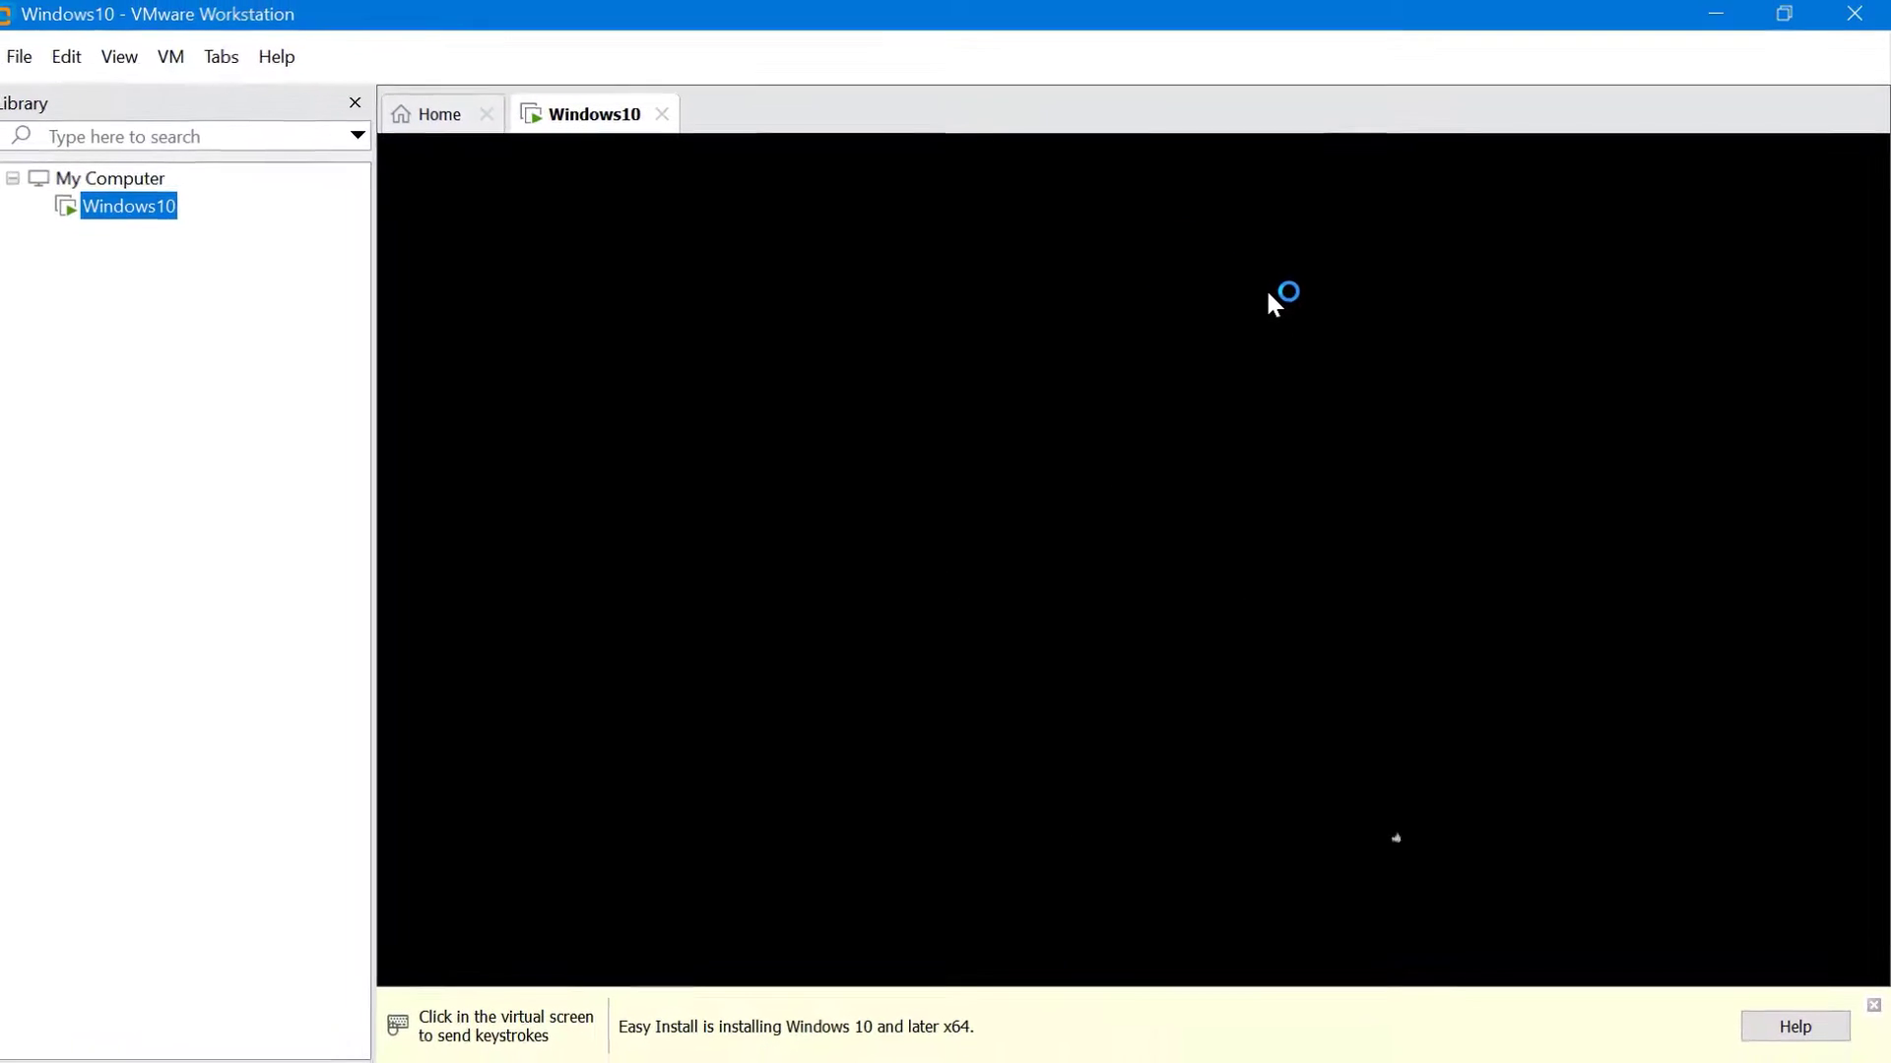
Boot the Windows10 VM into the installer and let Windows 10 install to the desktop
click(1278, 439)
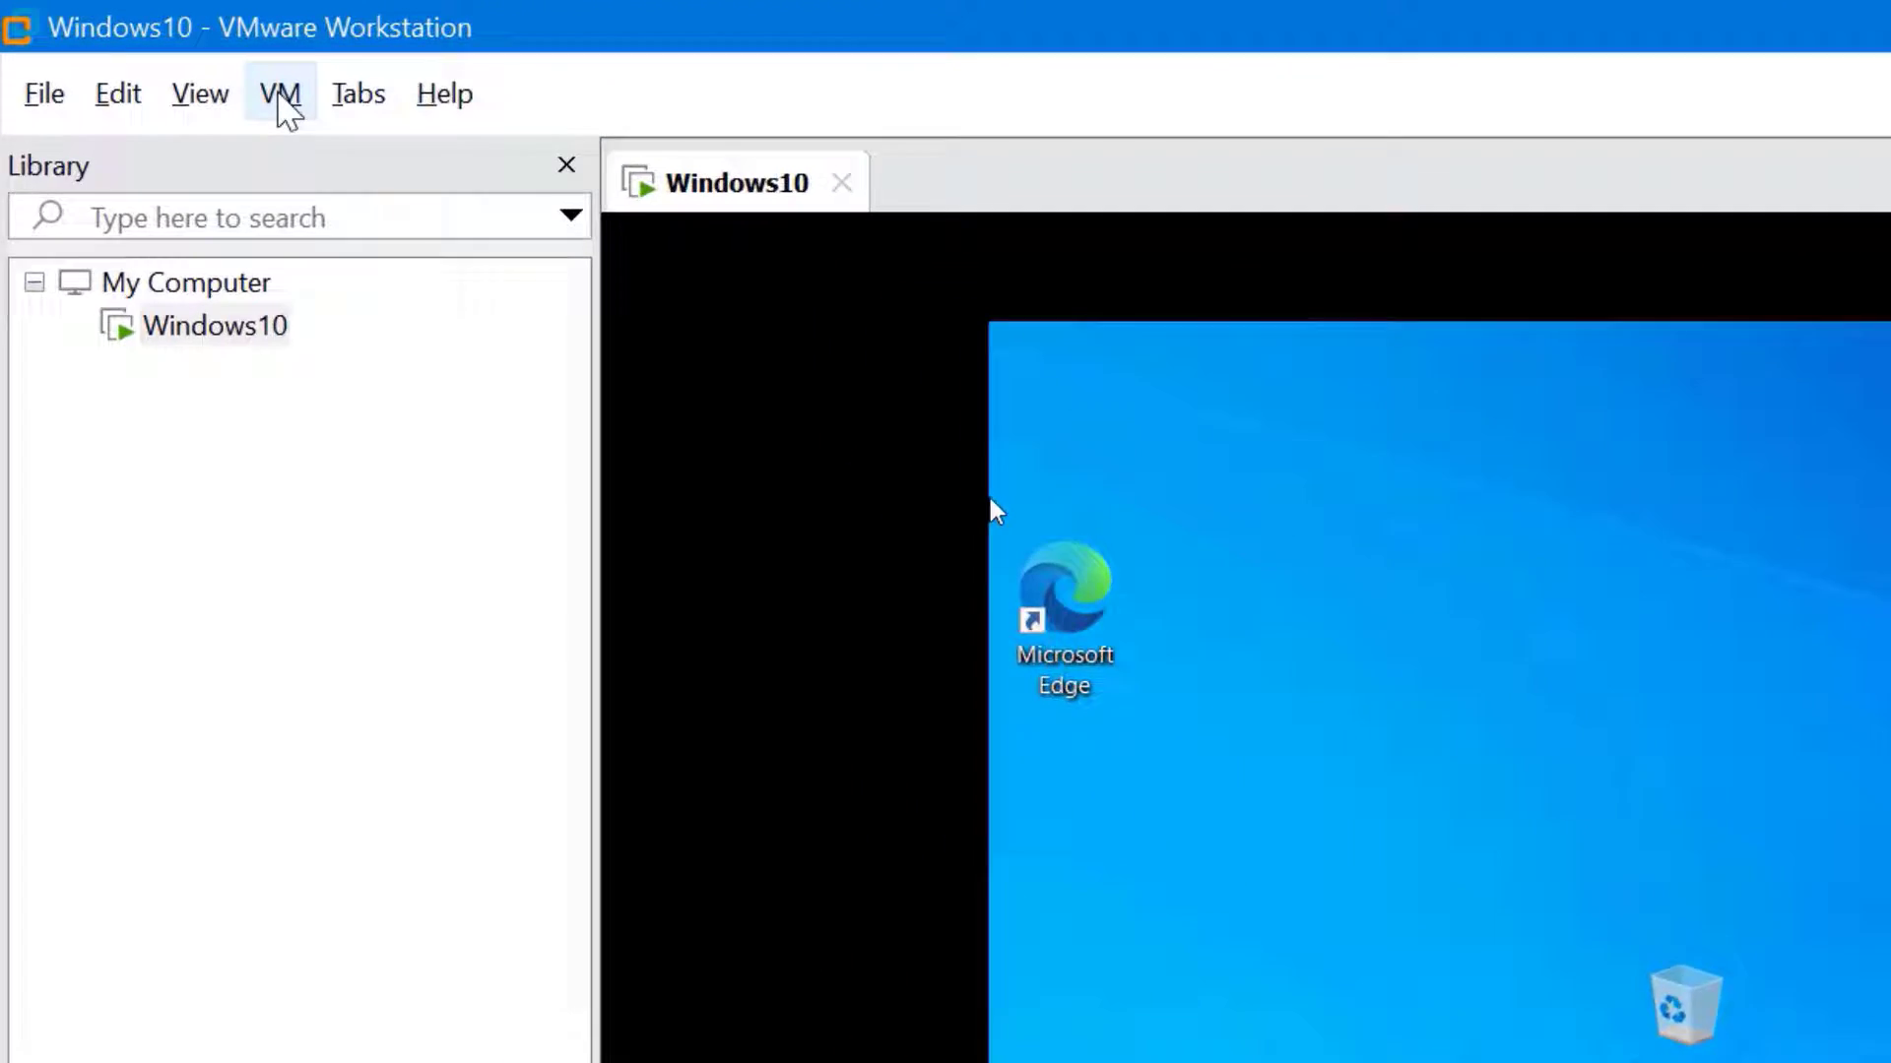
Mount the VMware Tools disc via VM > Install VMware Tools and dismiss the AutoPlay notice
click(279, 96)
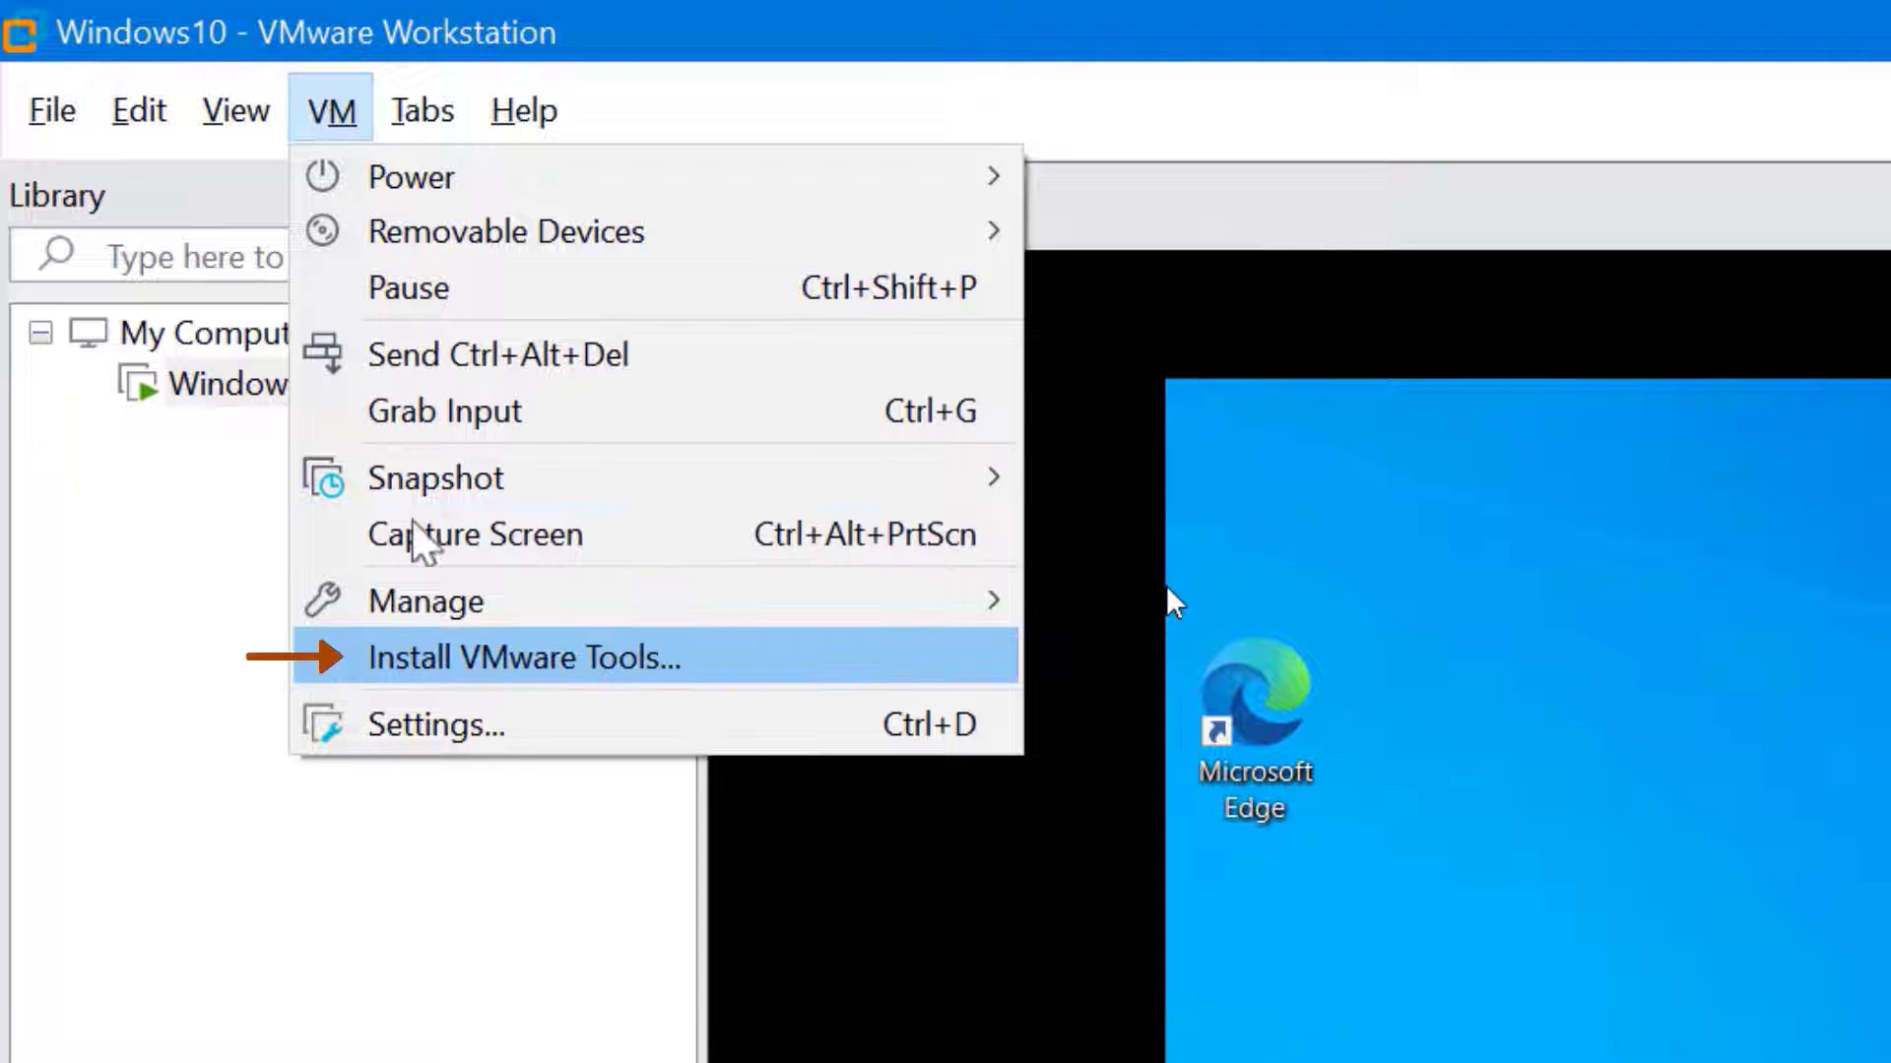
click(445, 670)
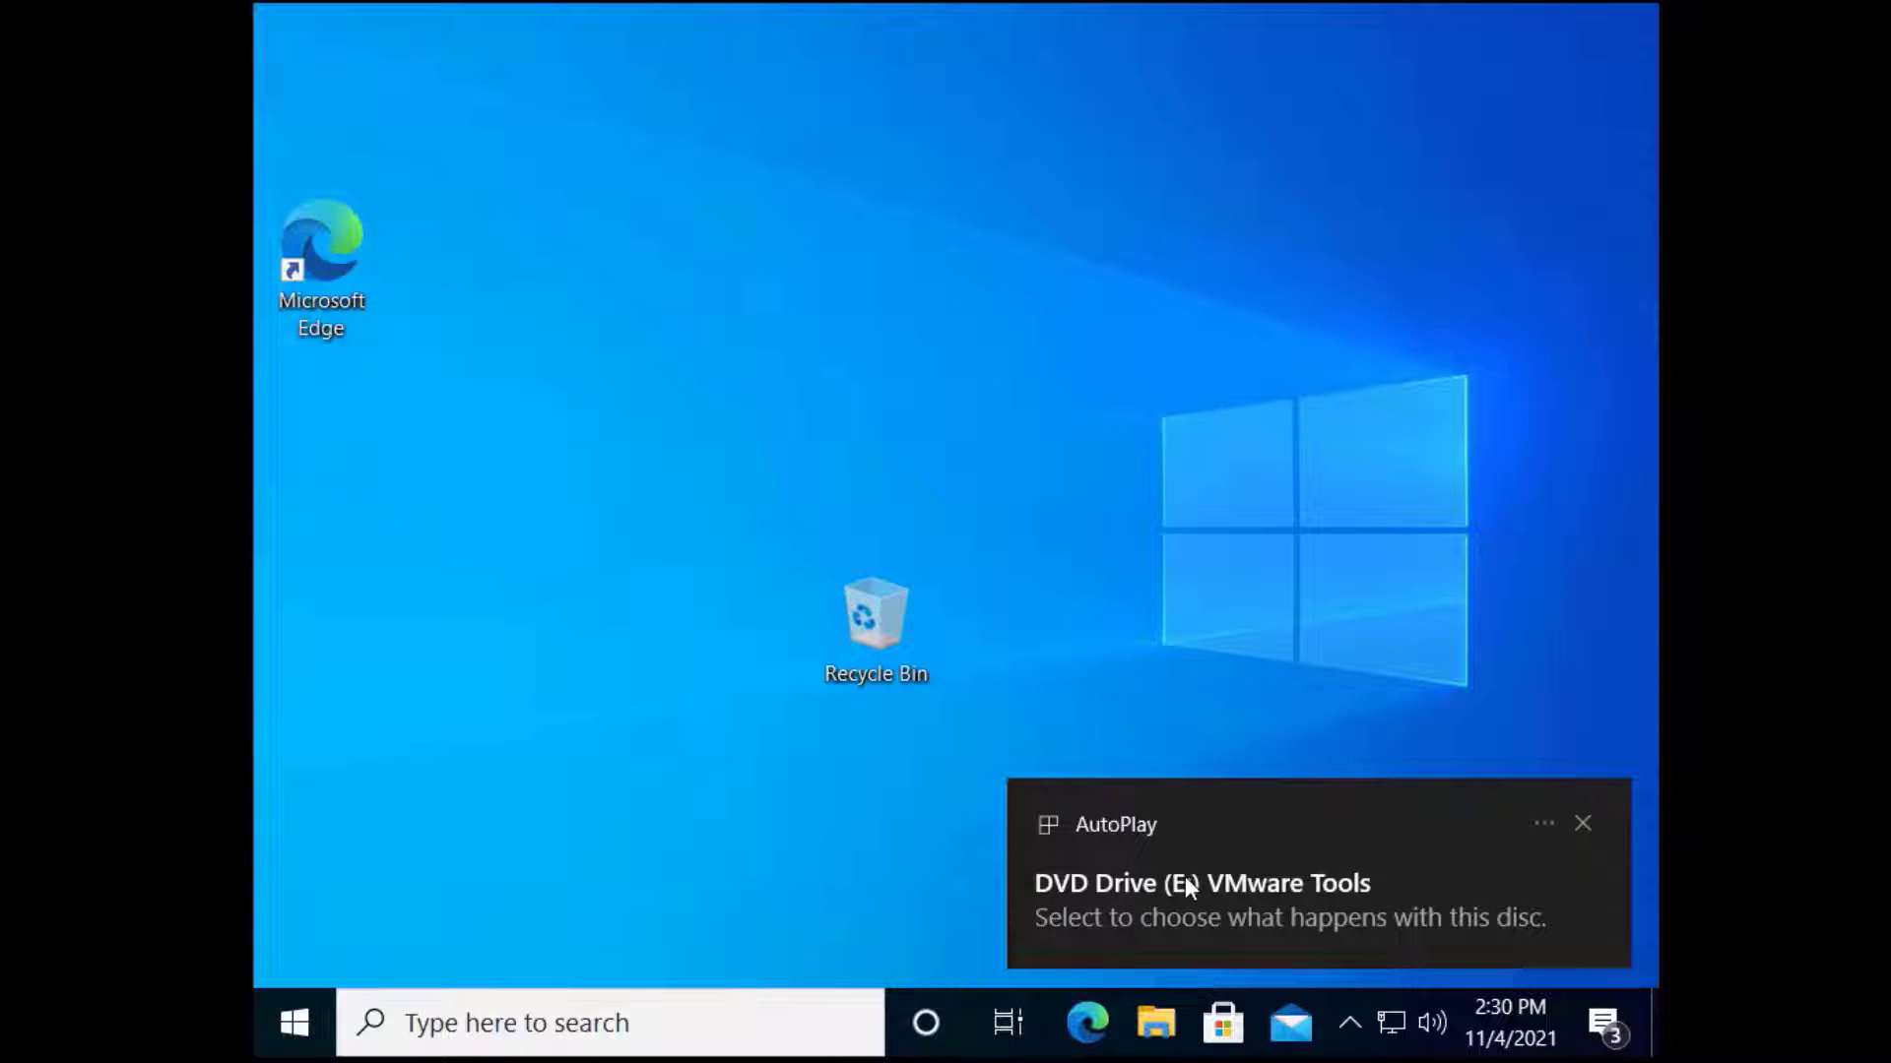
click(1185, 876)
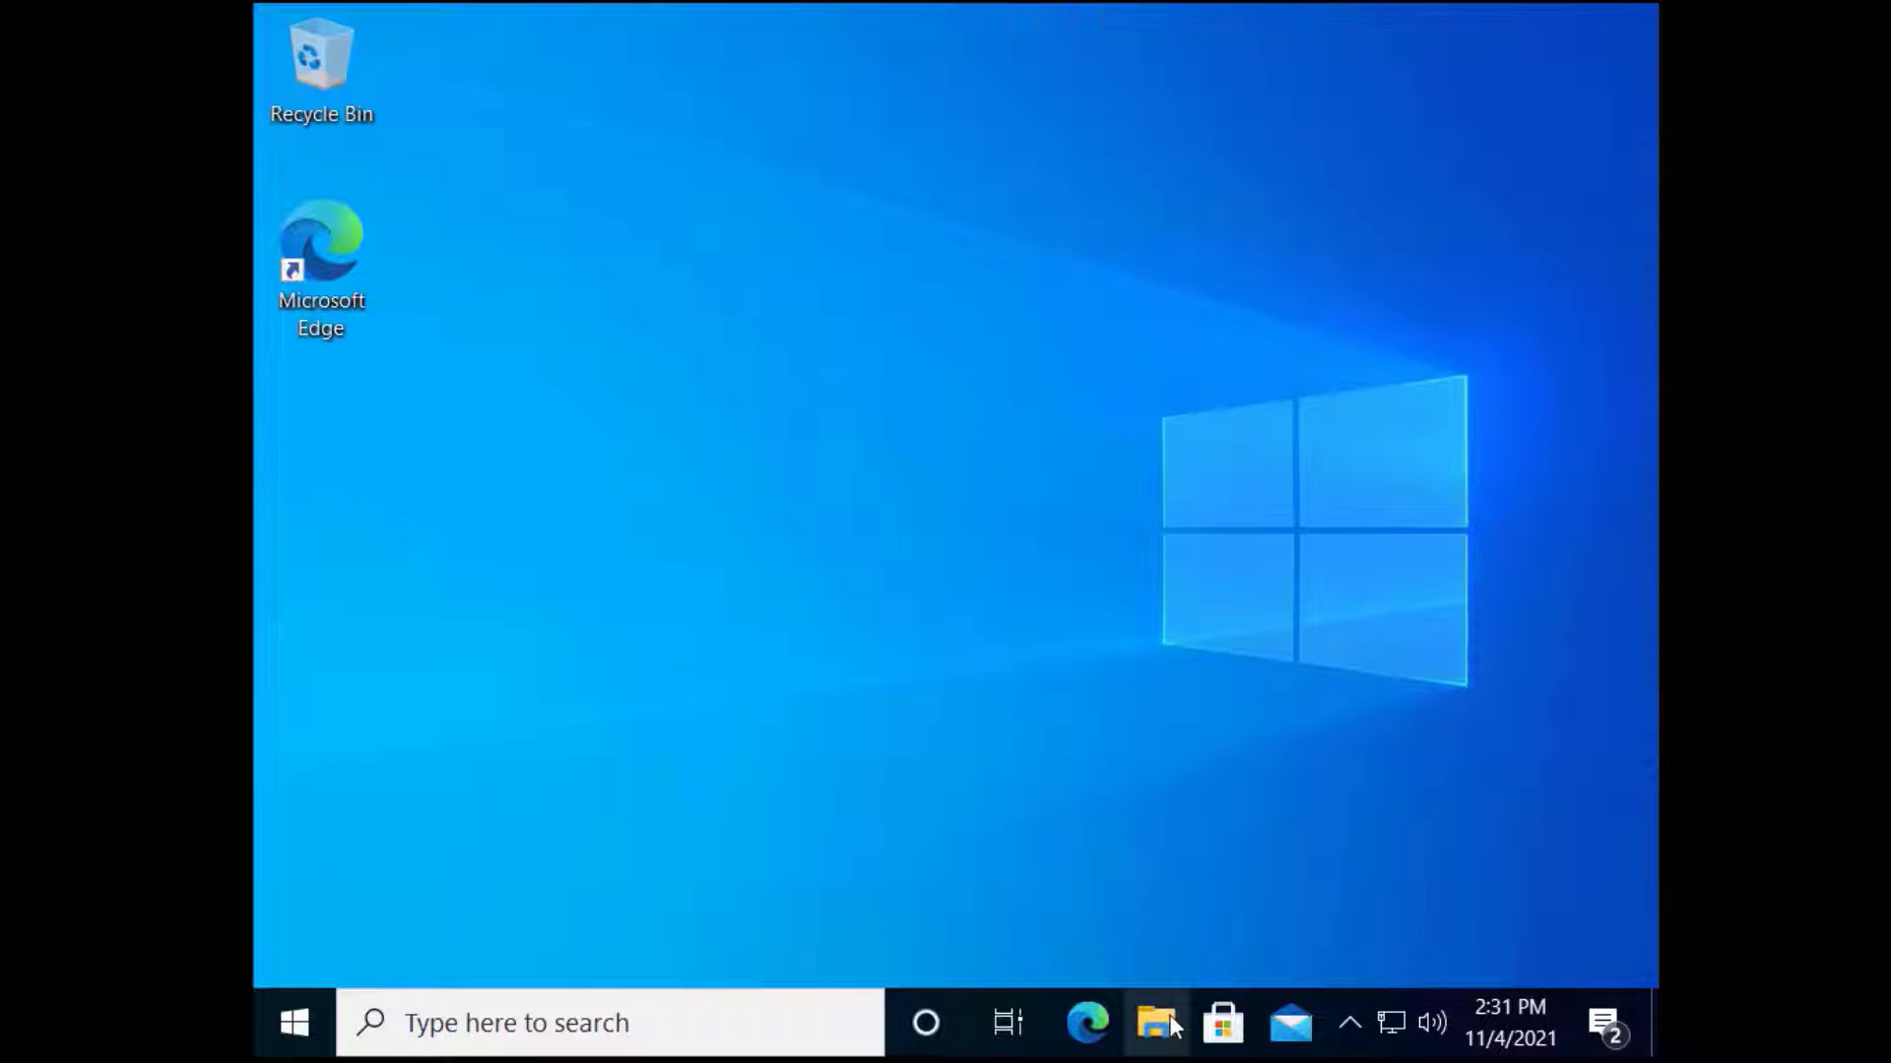
Open DVD Drive (E:) VMware Tools in File Explorer and launch setup64
click(1169, 1019)
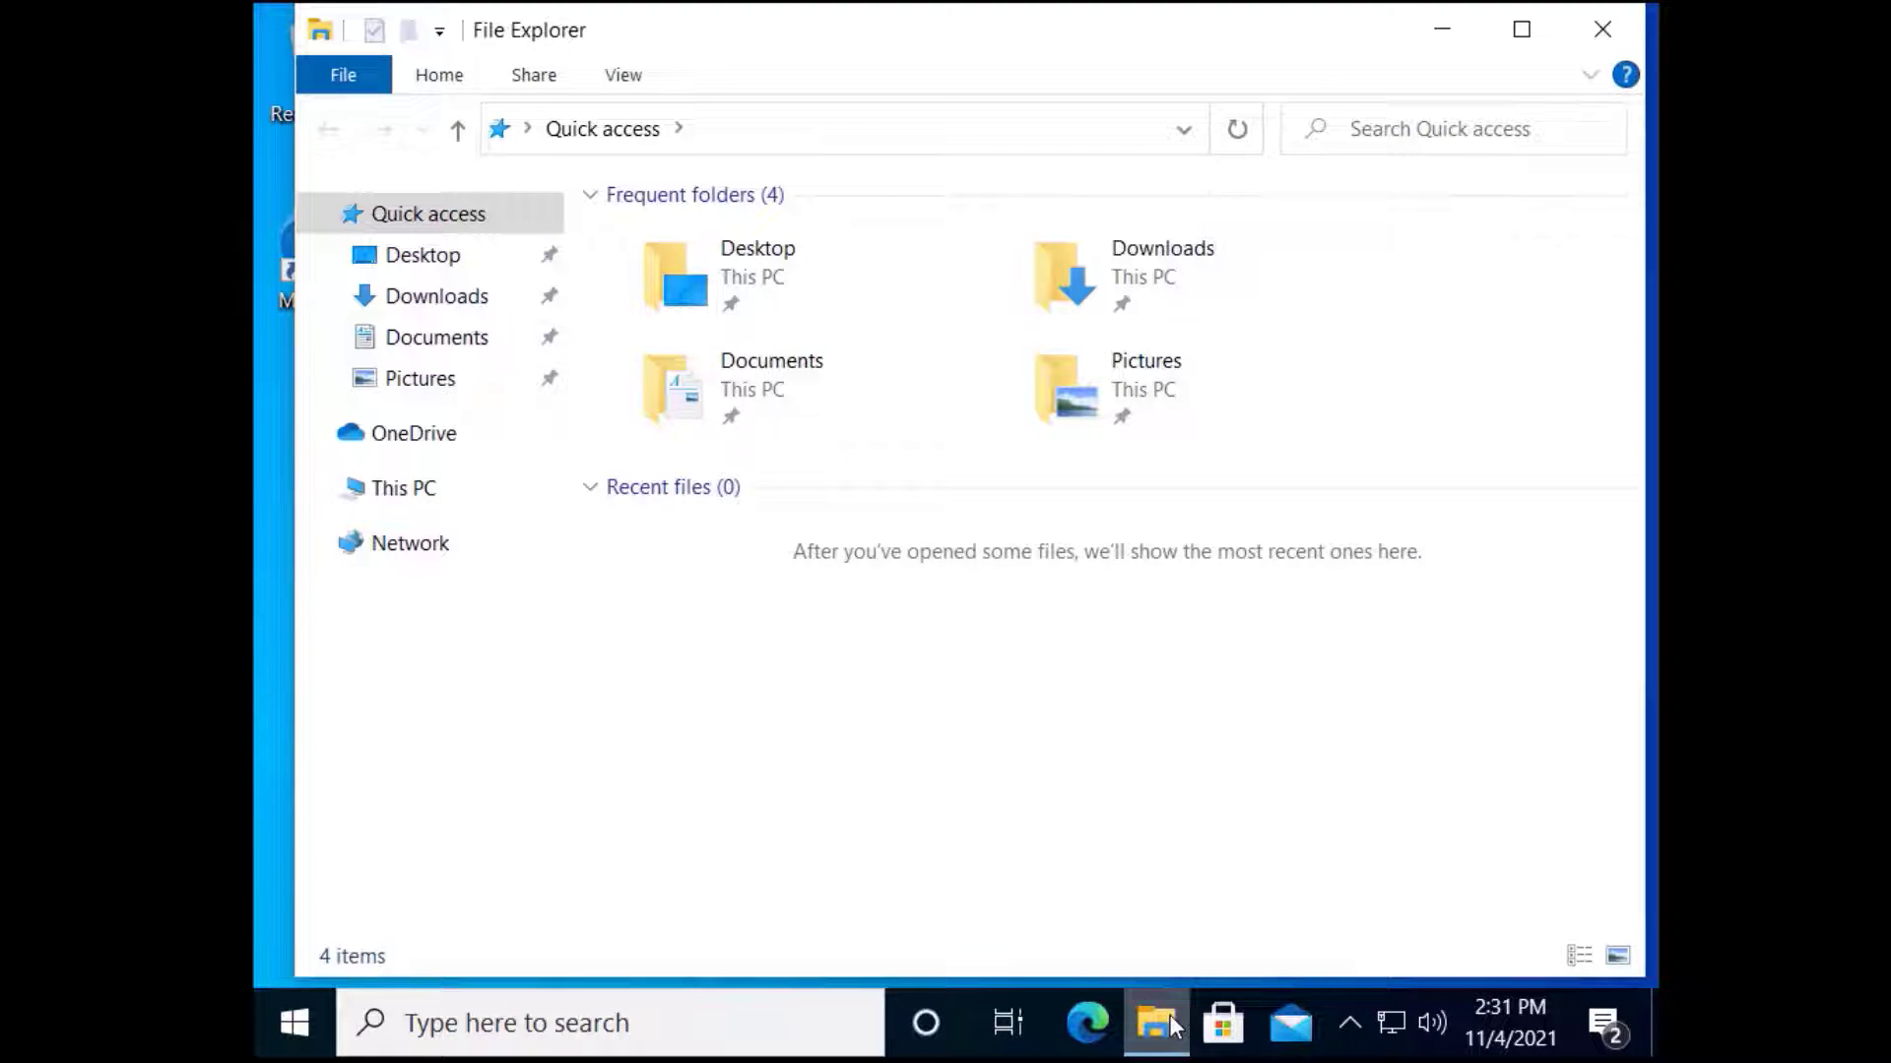
click(407, 490)
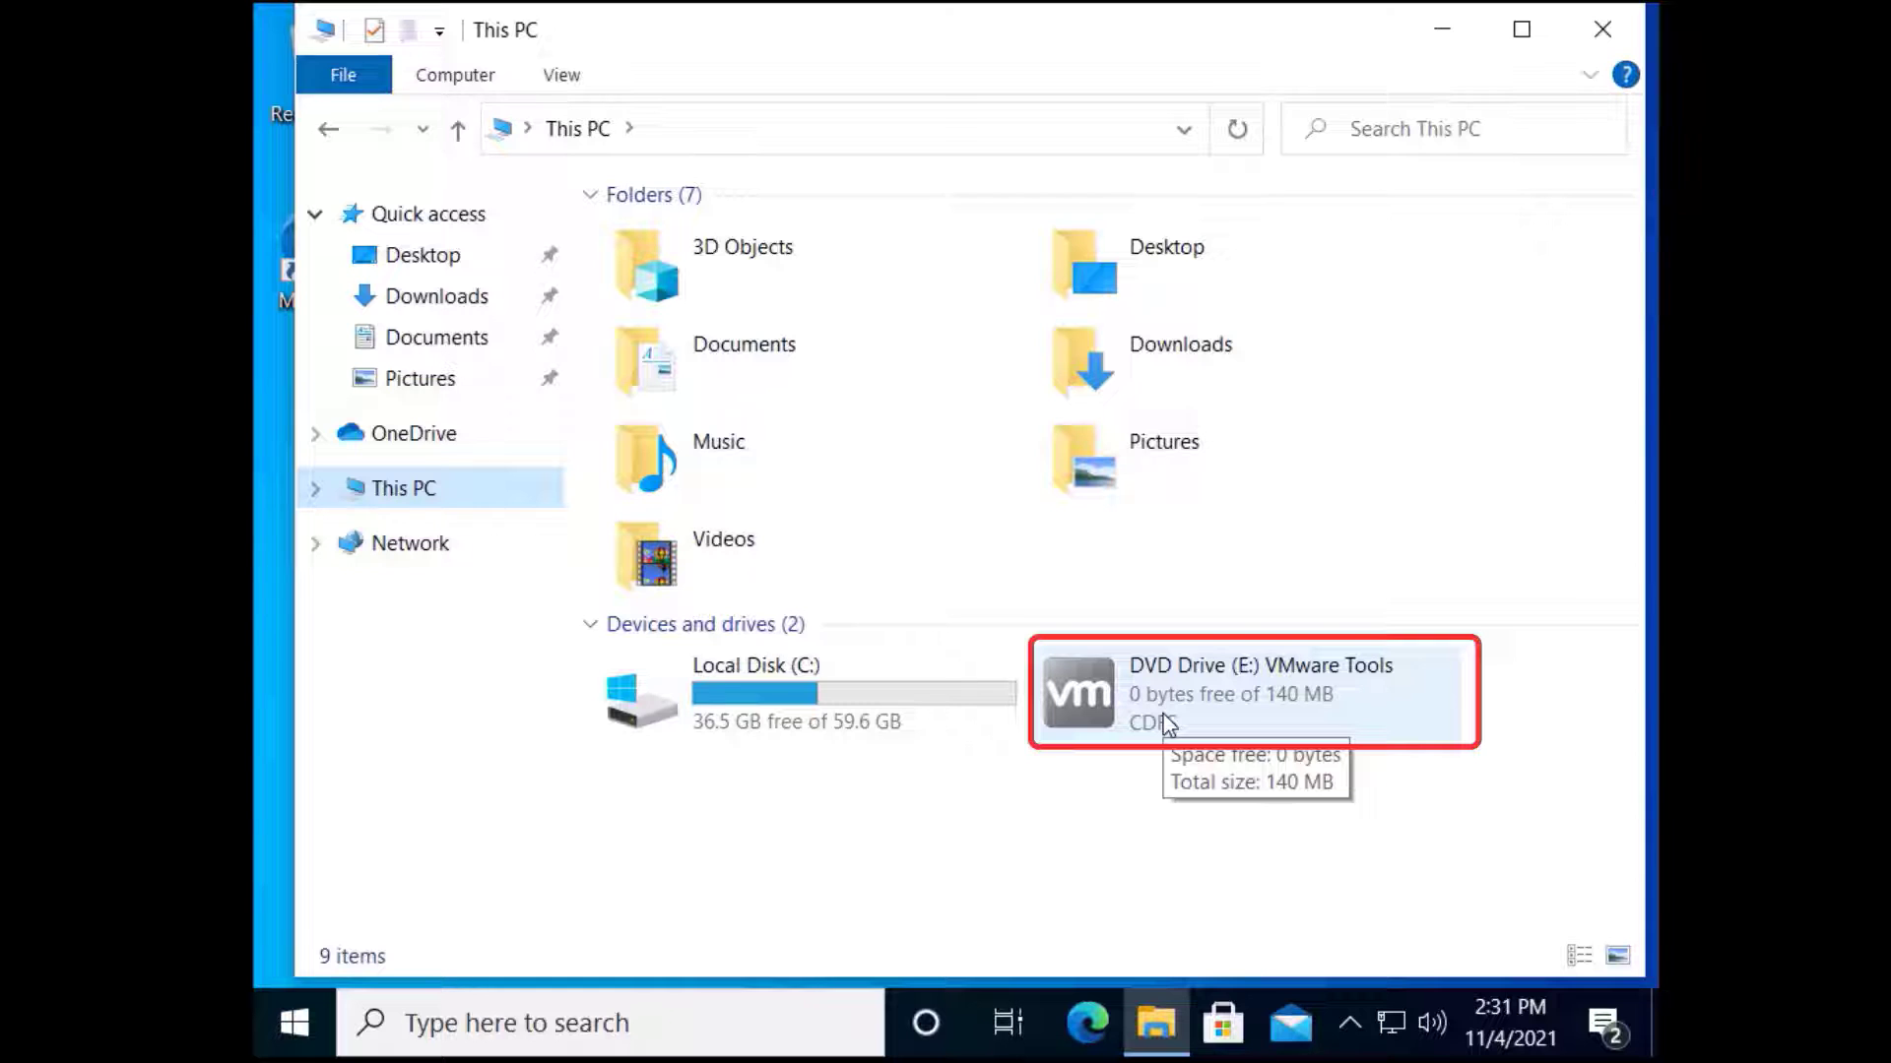
right_click(1167, 726)
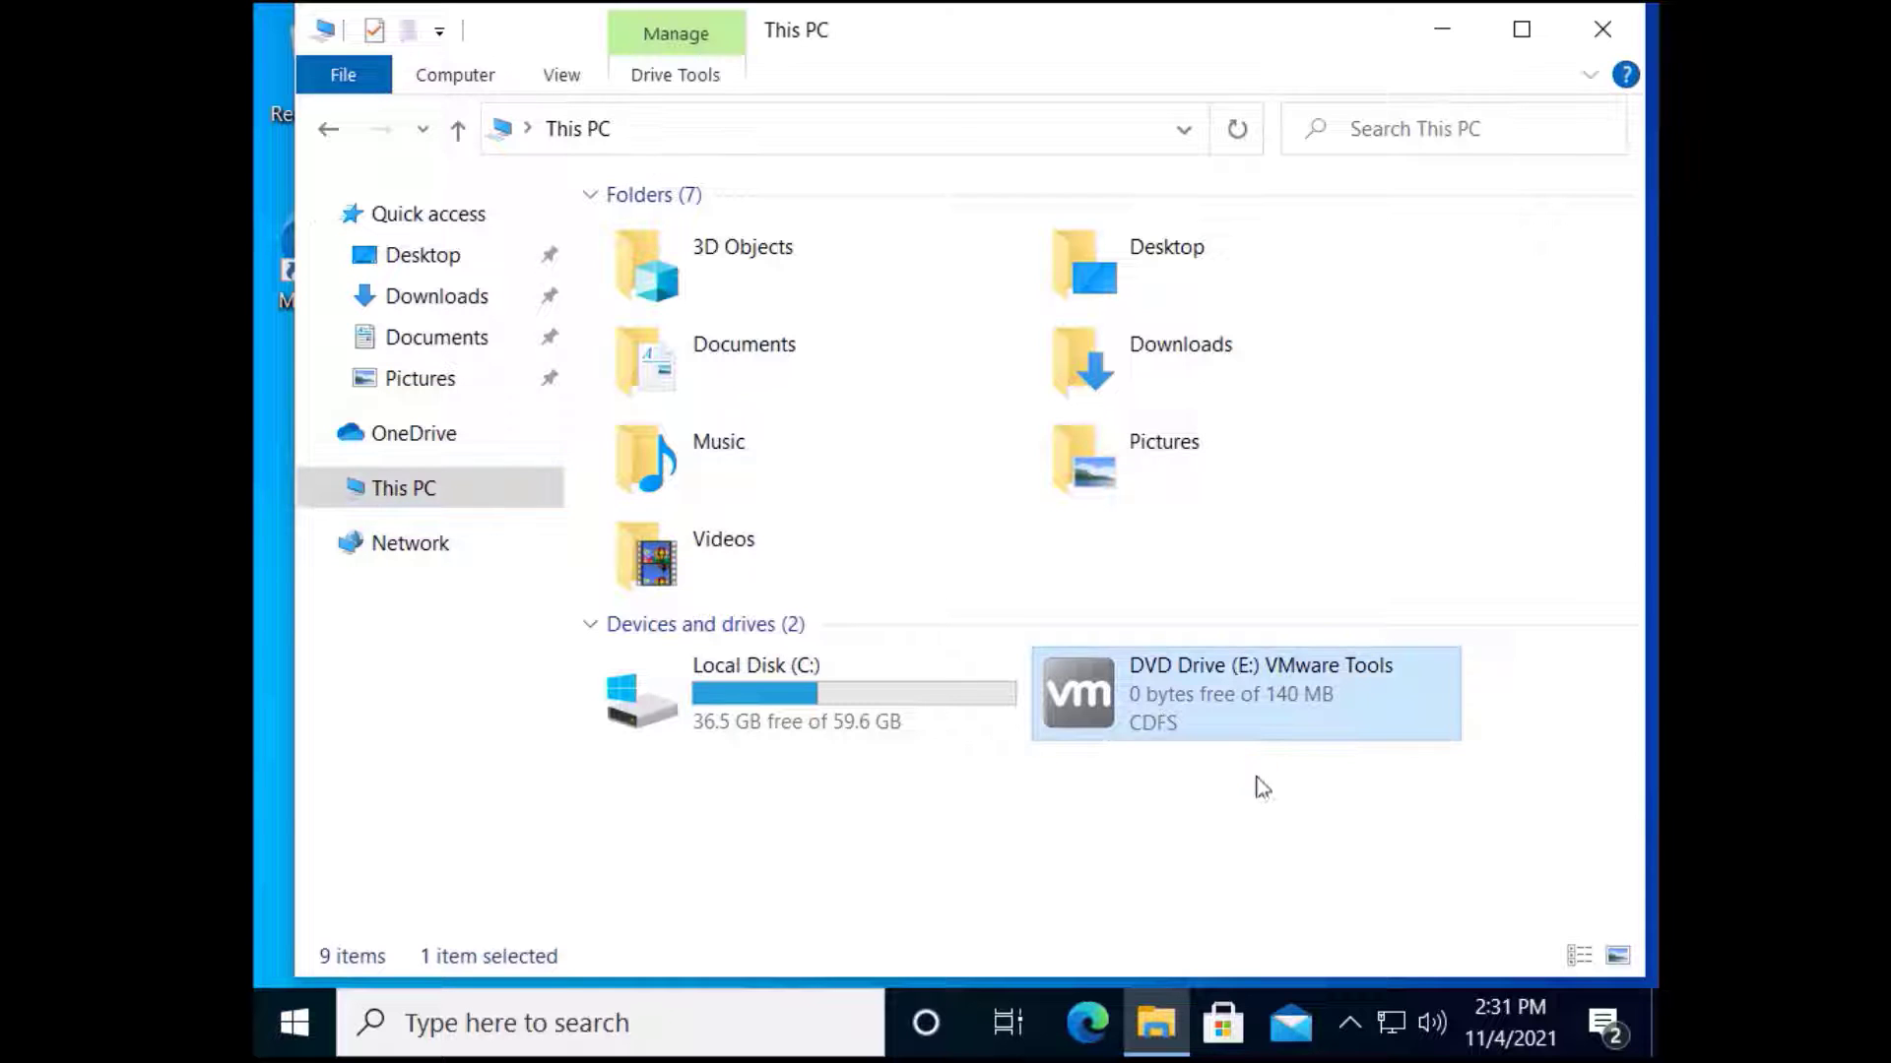
click(1196, 253)
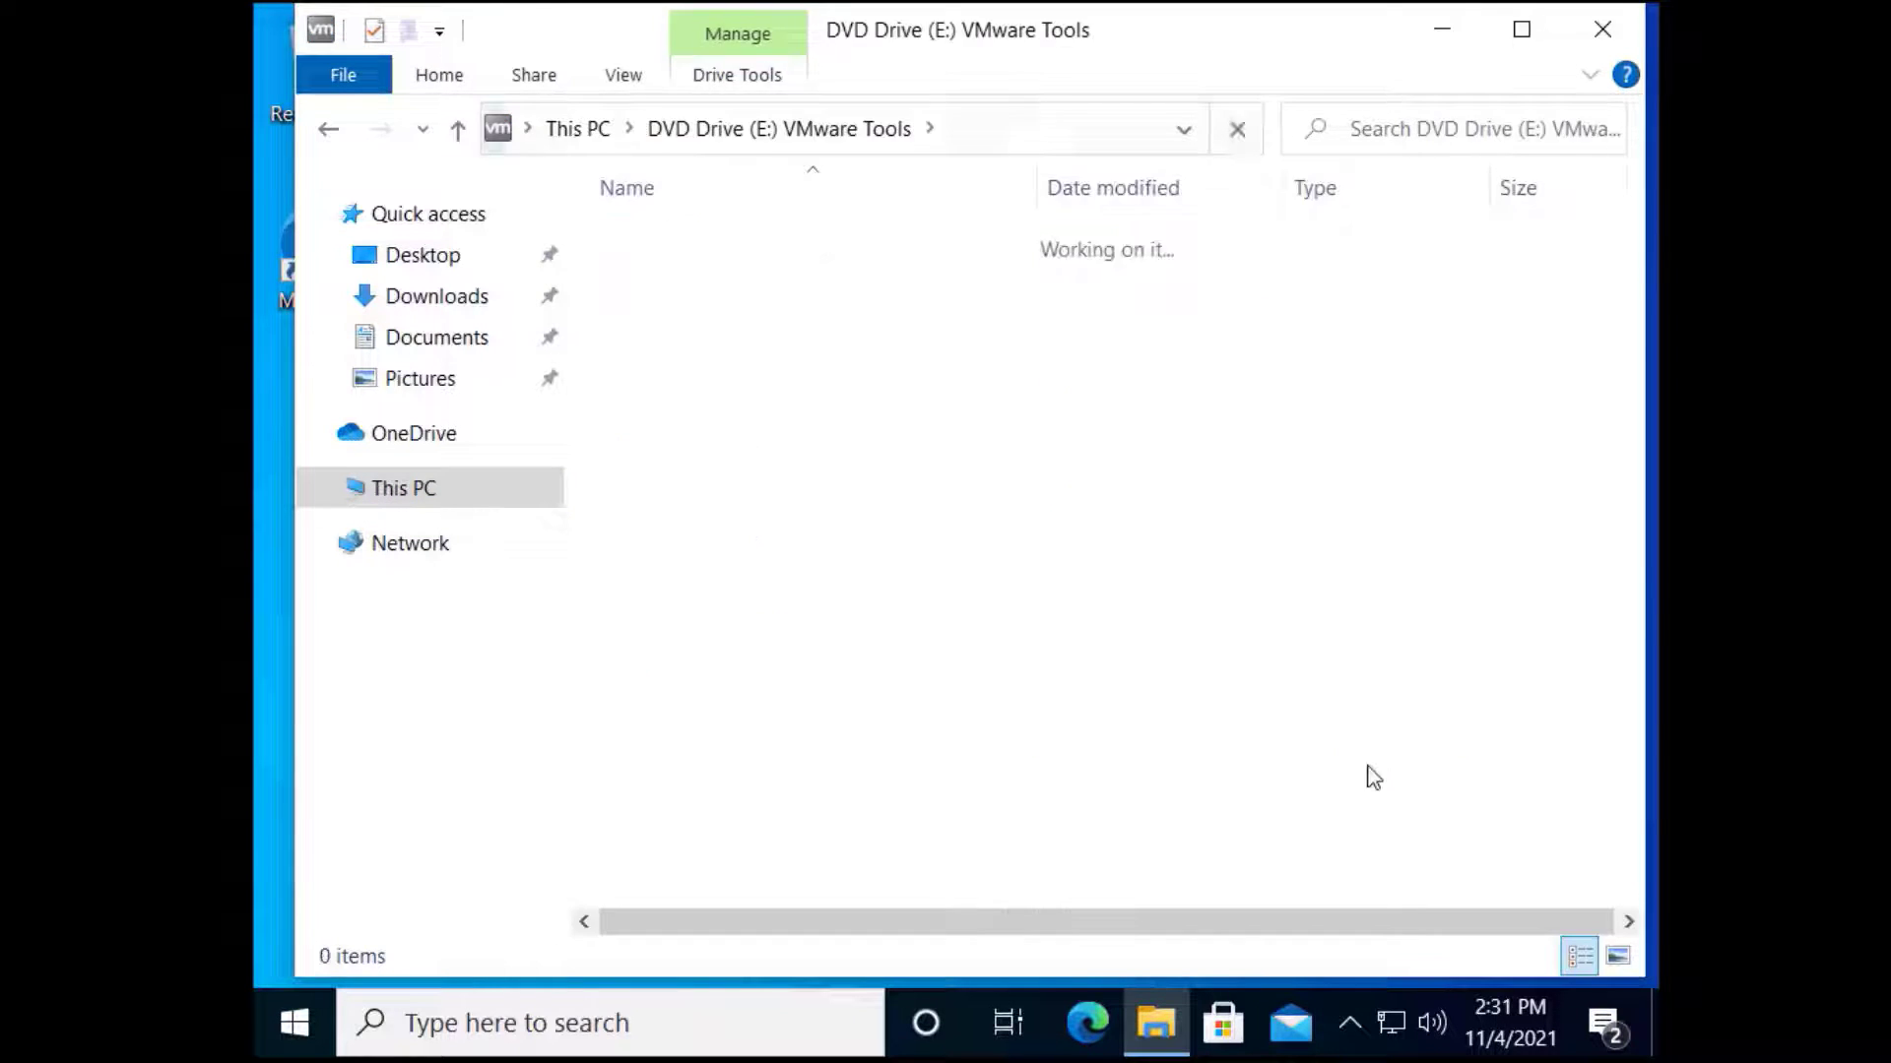
click(832, 467)
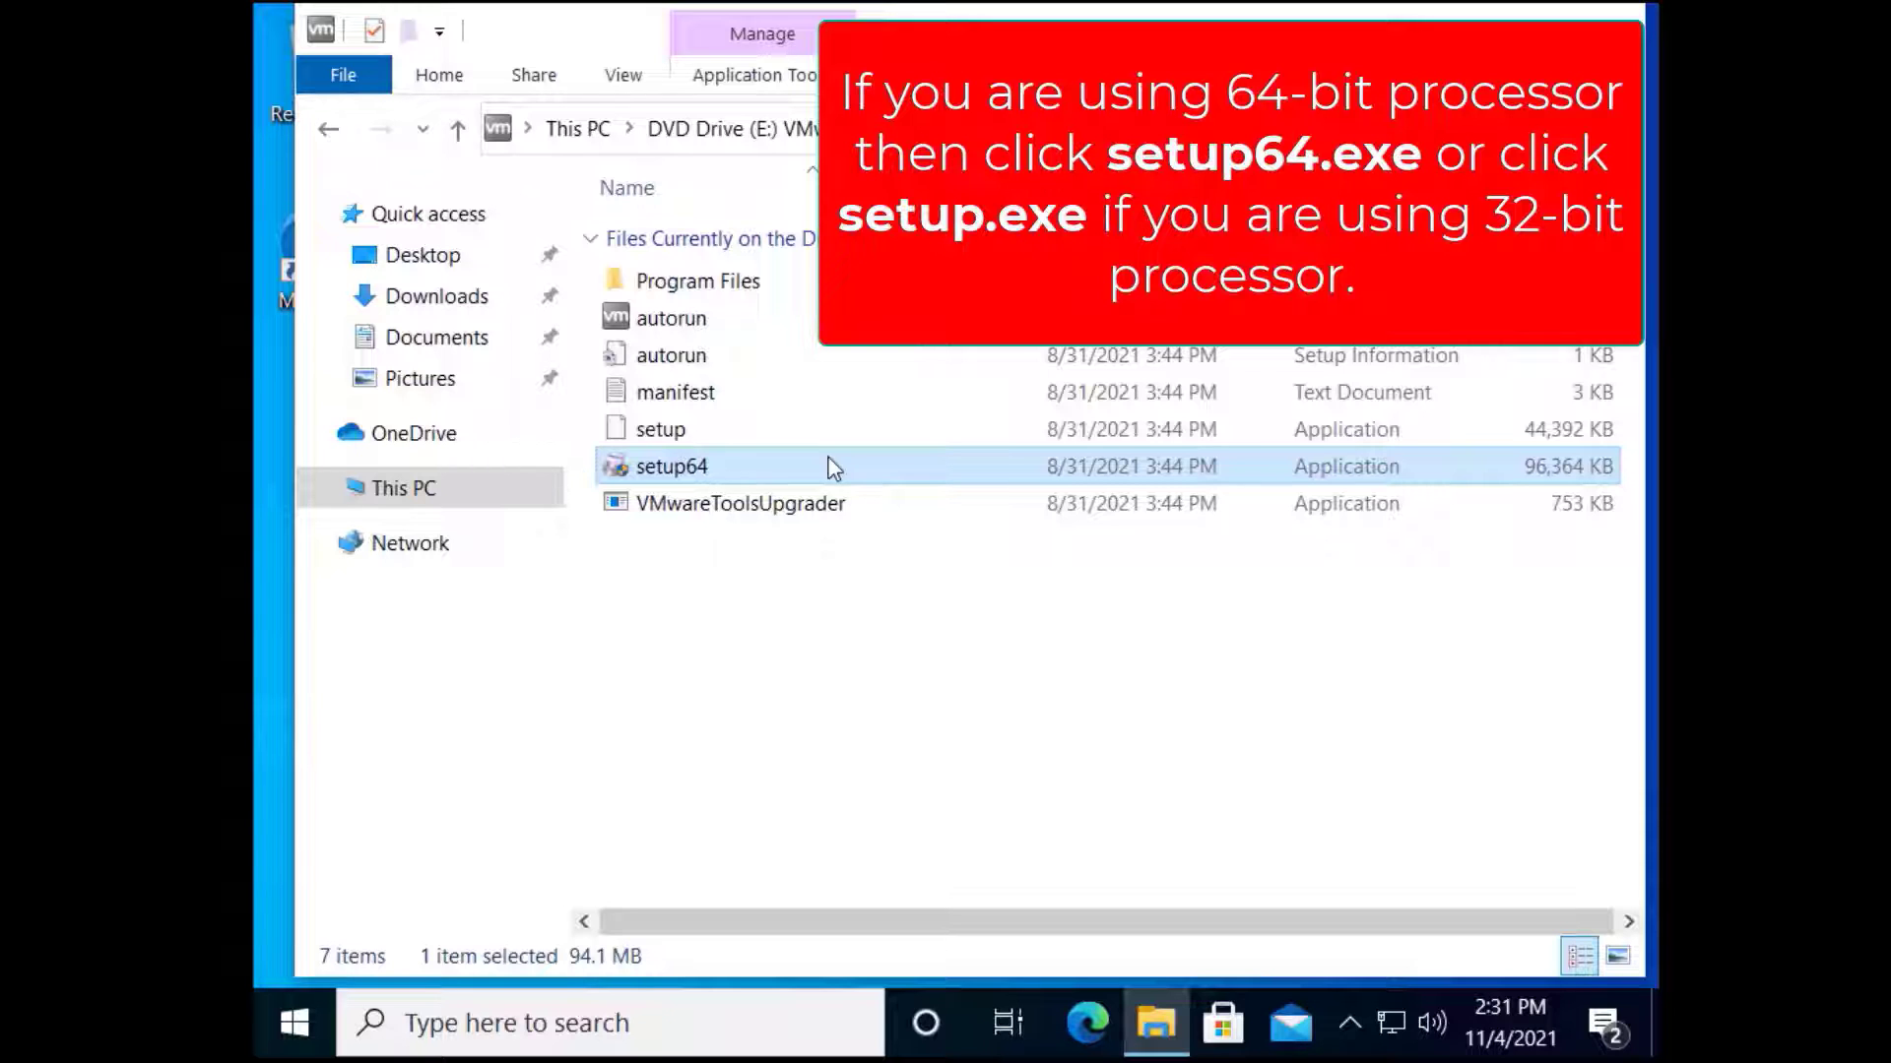
double_click(832, 467)
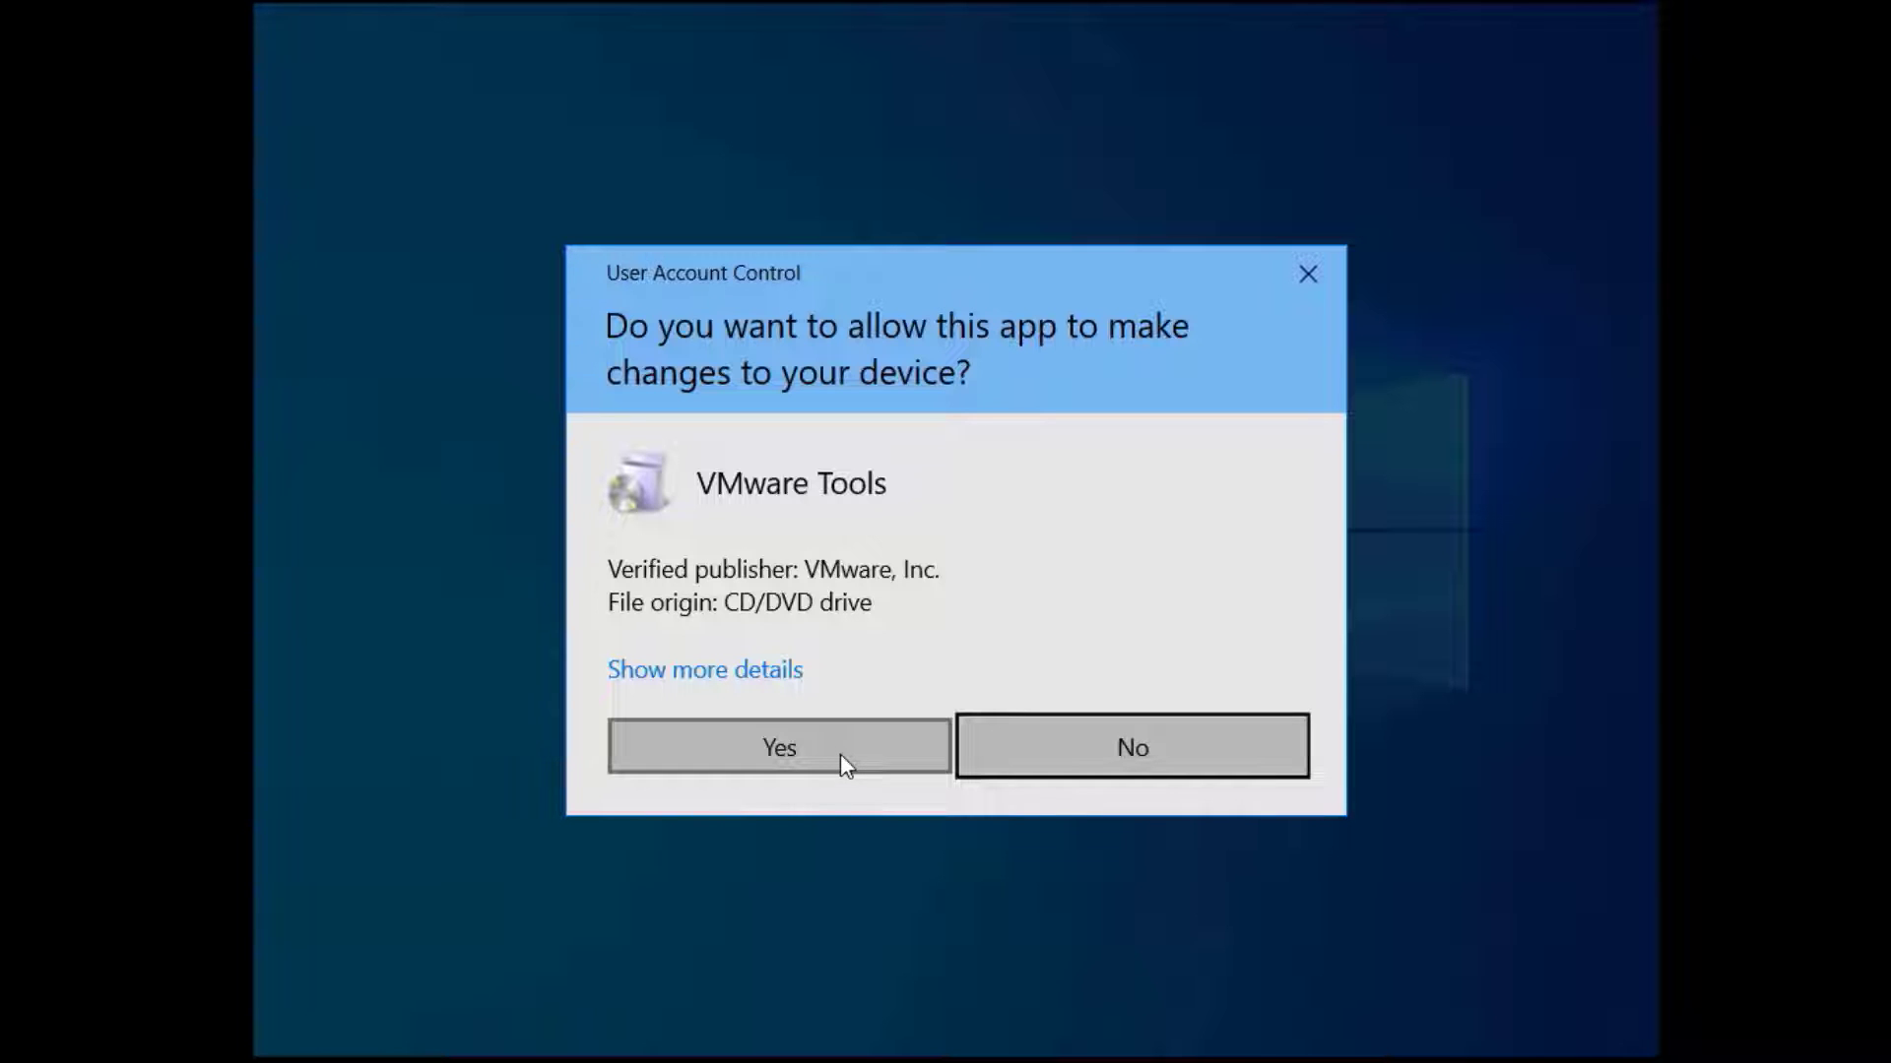
Approve the UAC prompt and run the VMware Tools installer through to completion
click(841, 754)
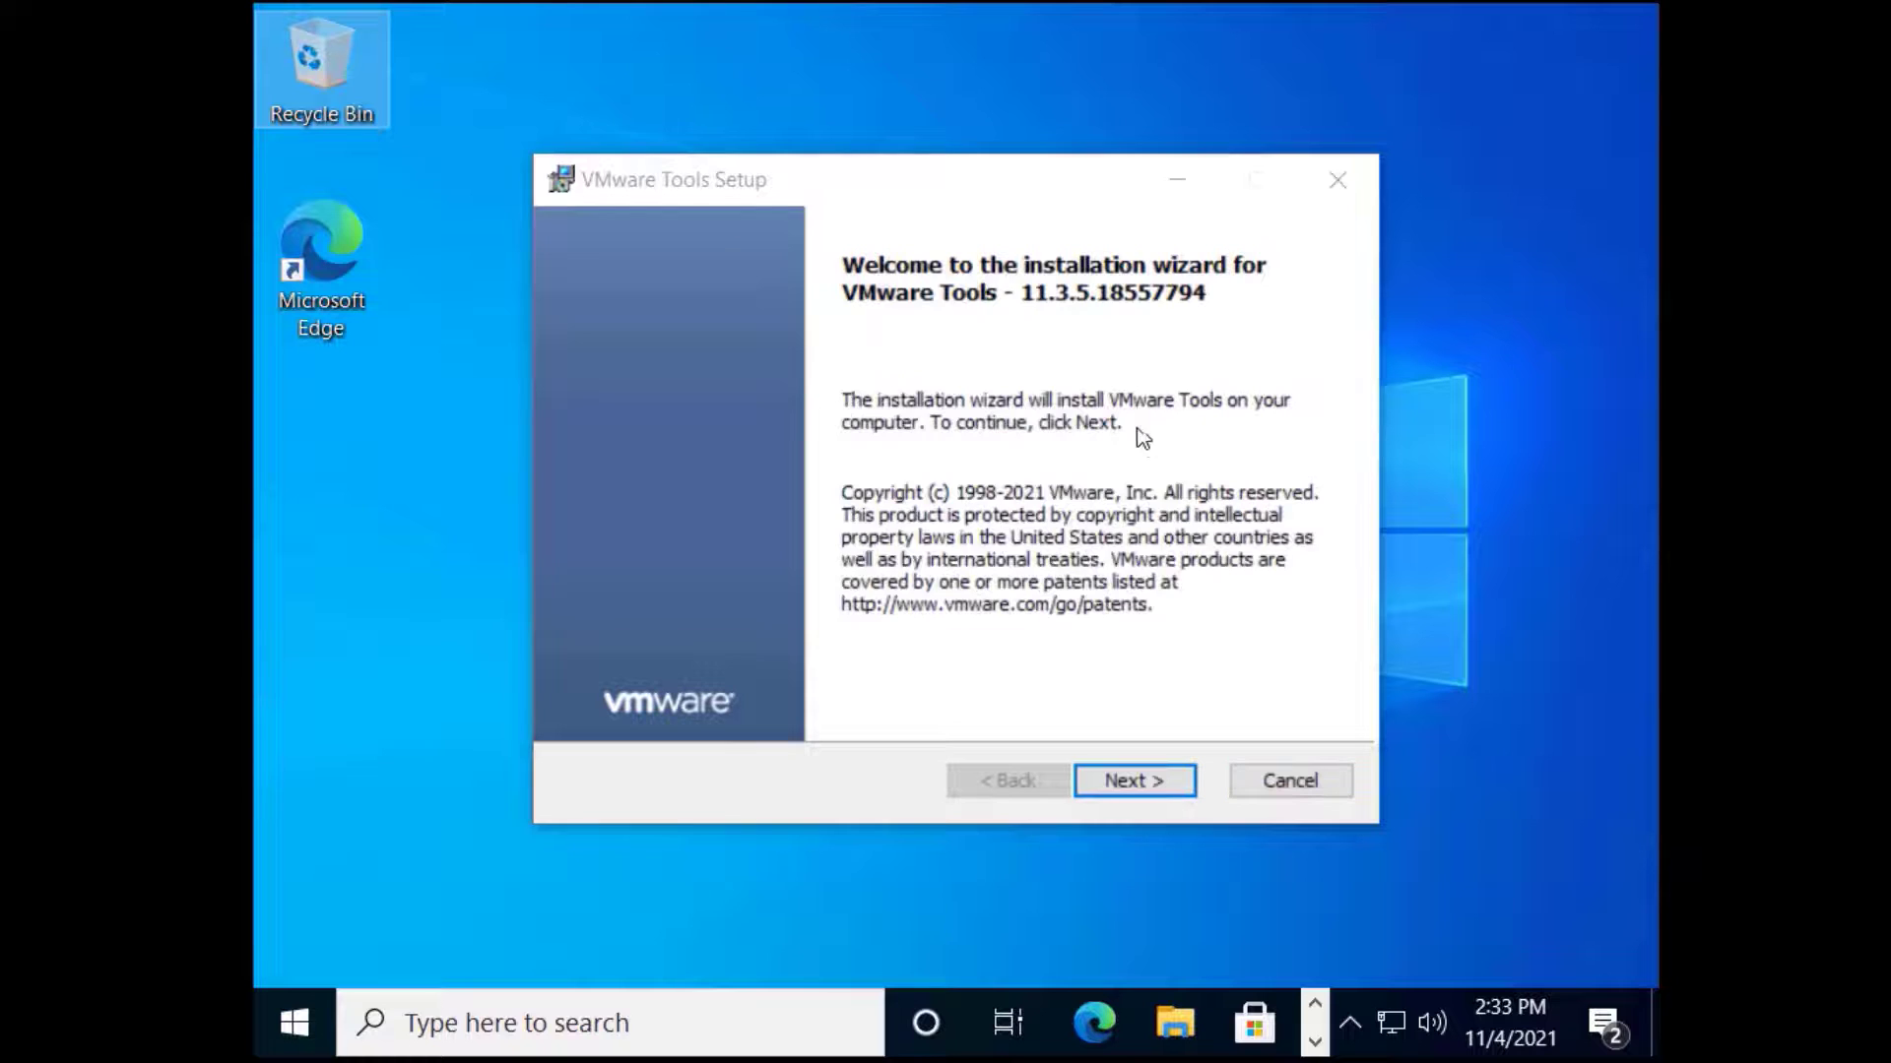
click(1180, 785)
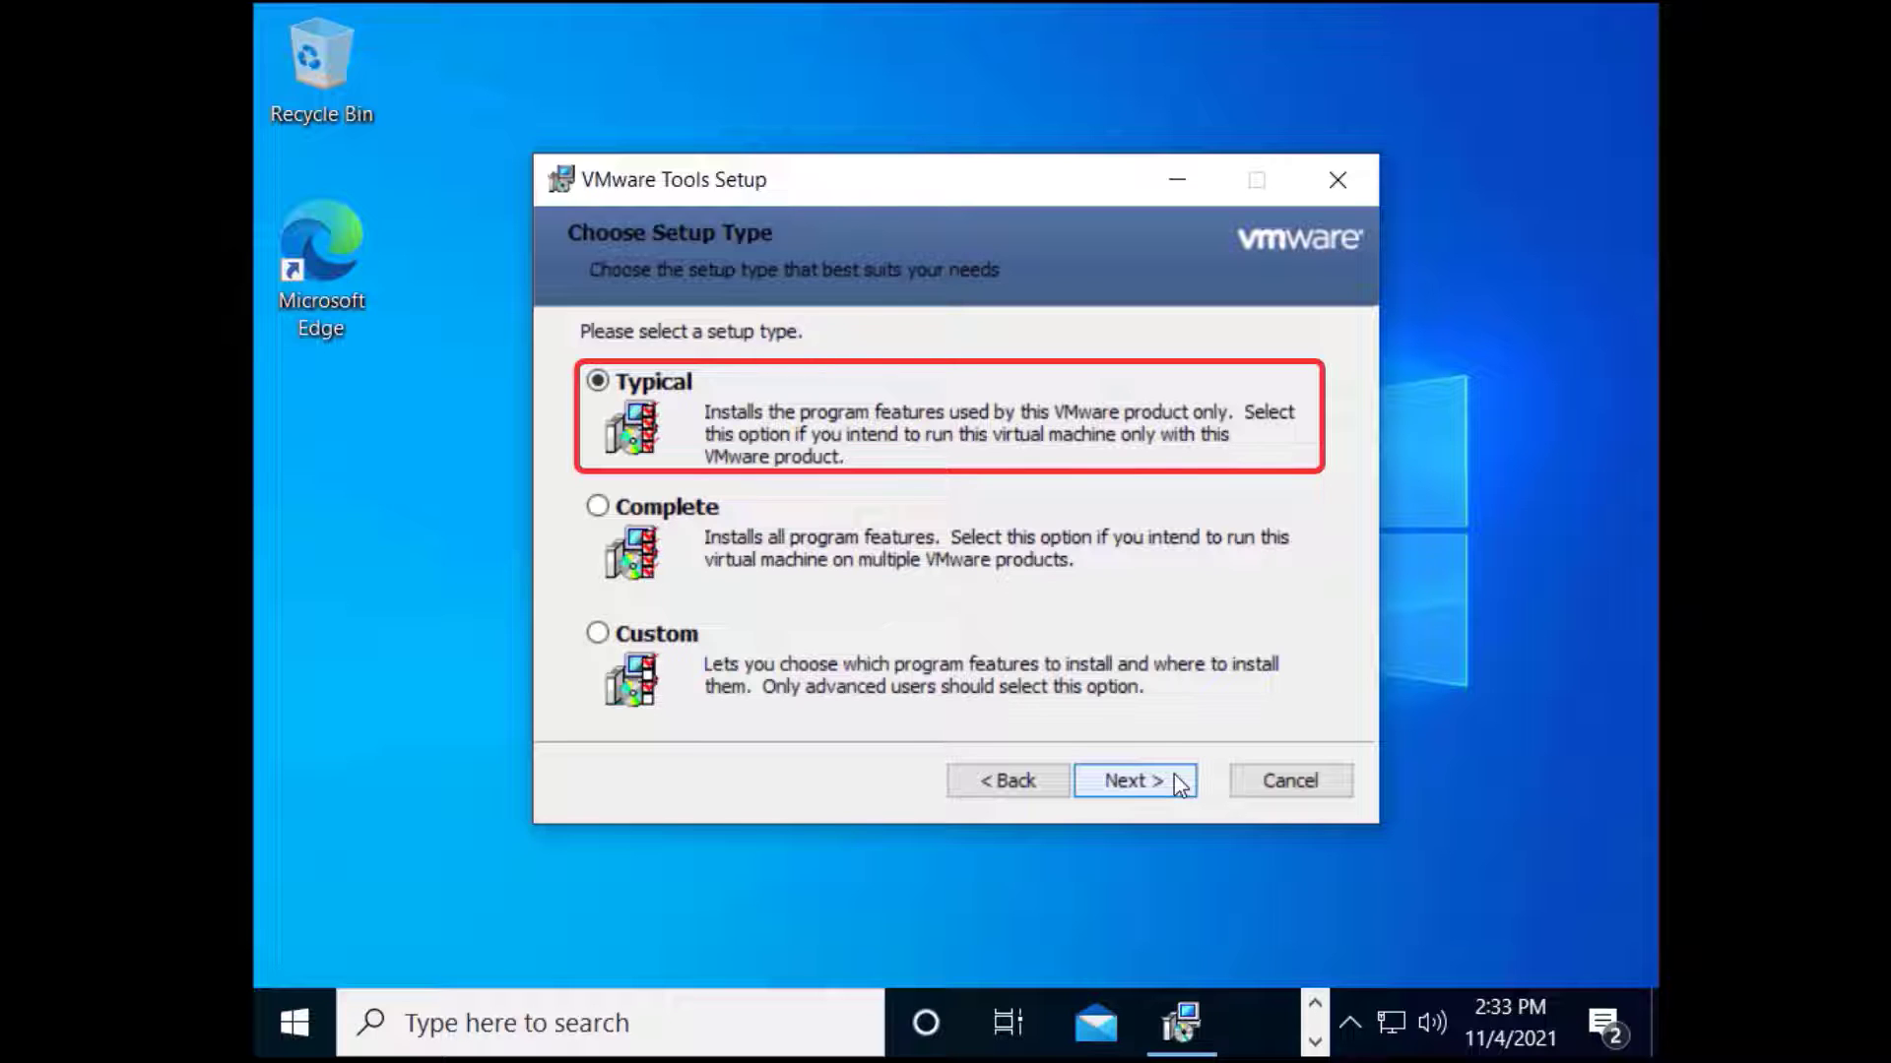
click(1180, 785)
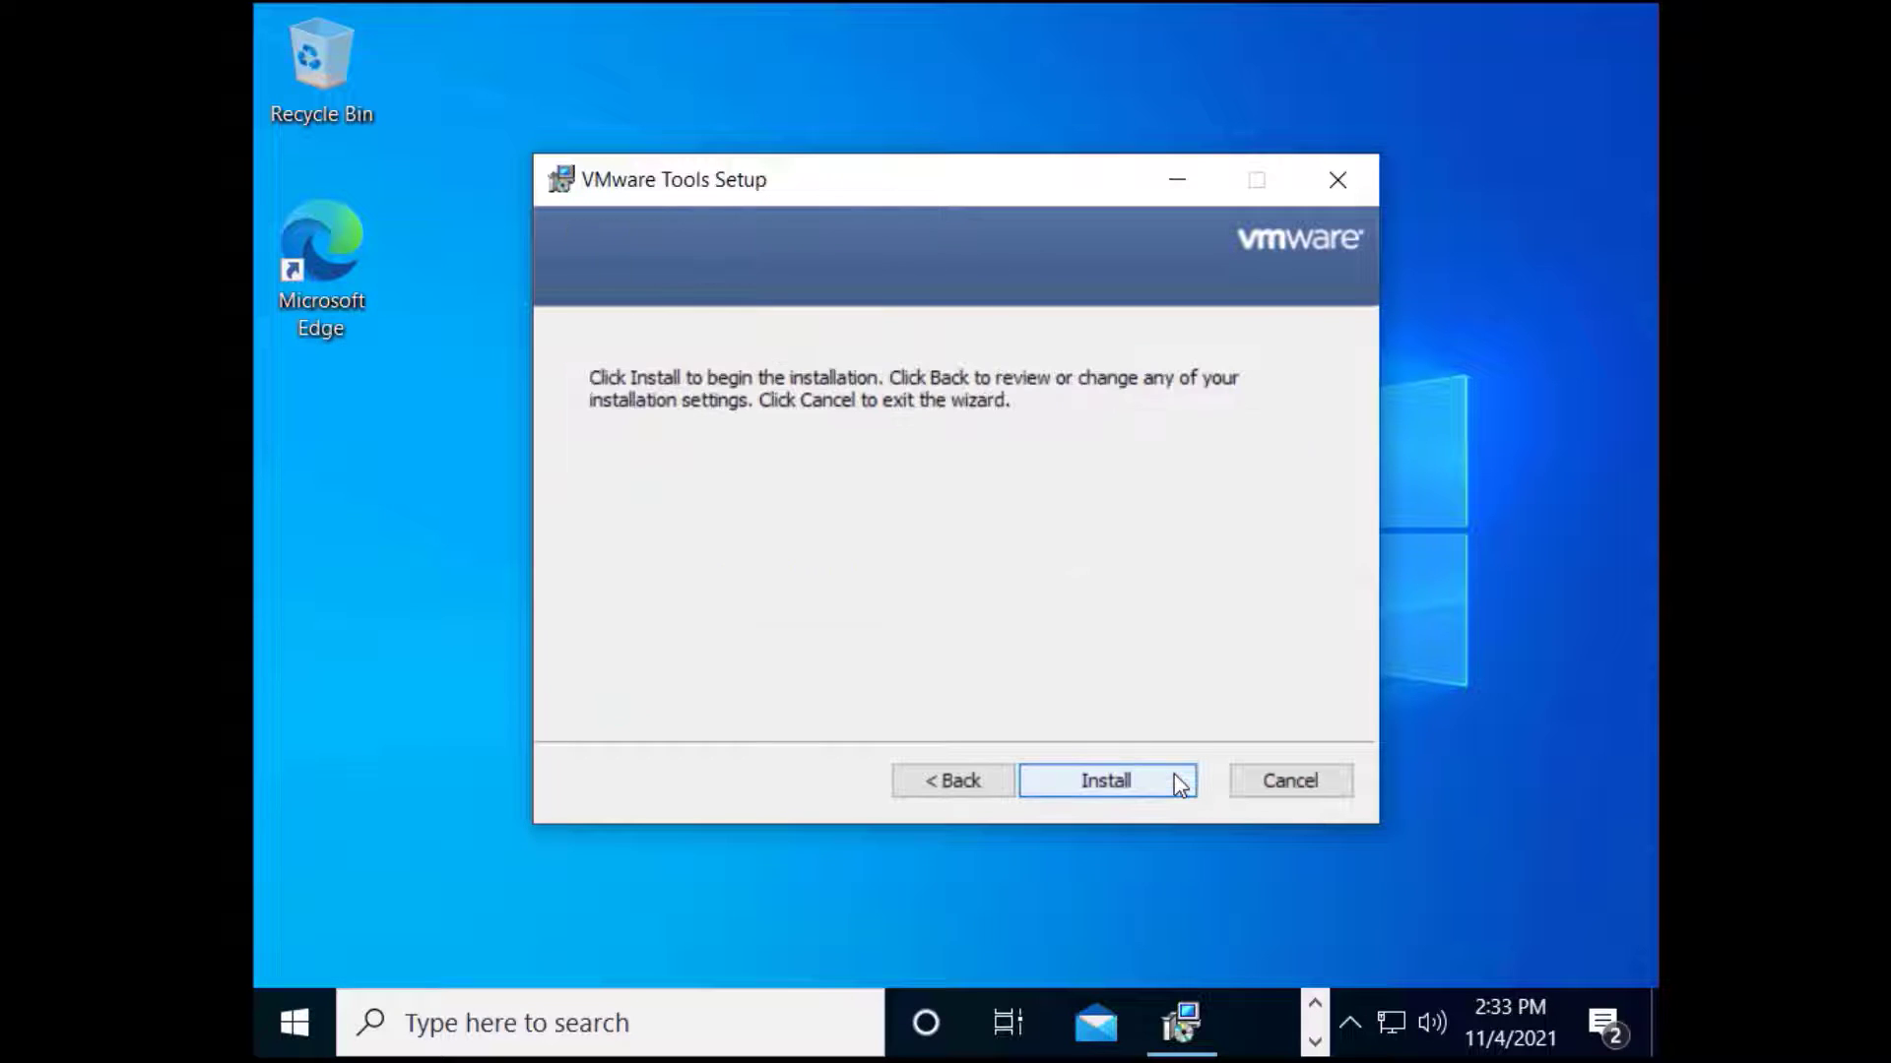
click(1174, 774)
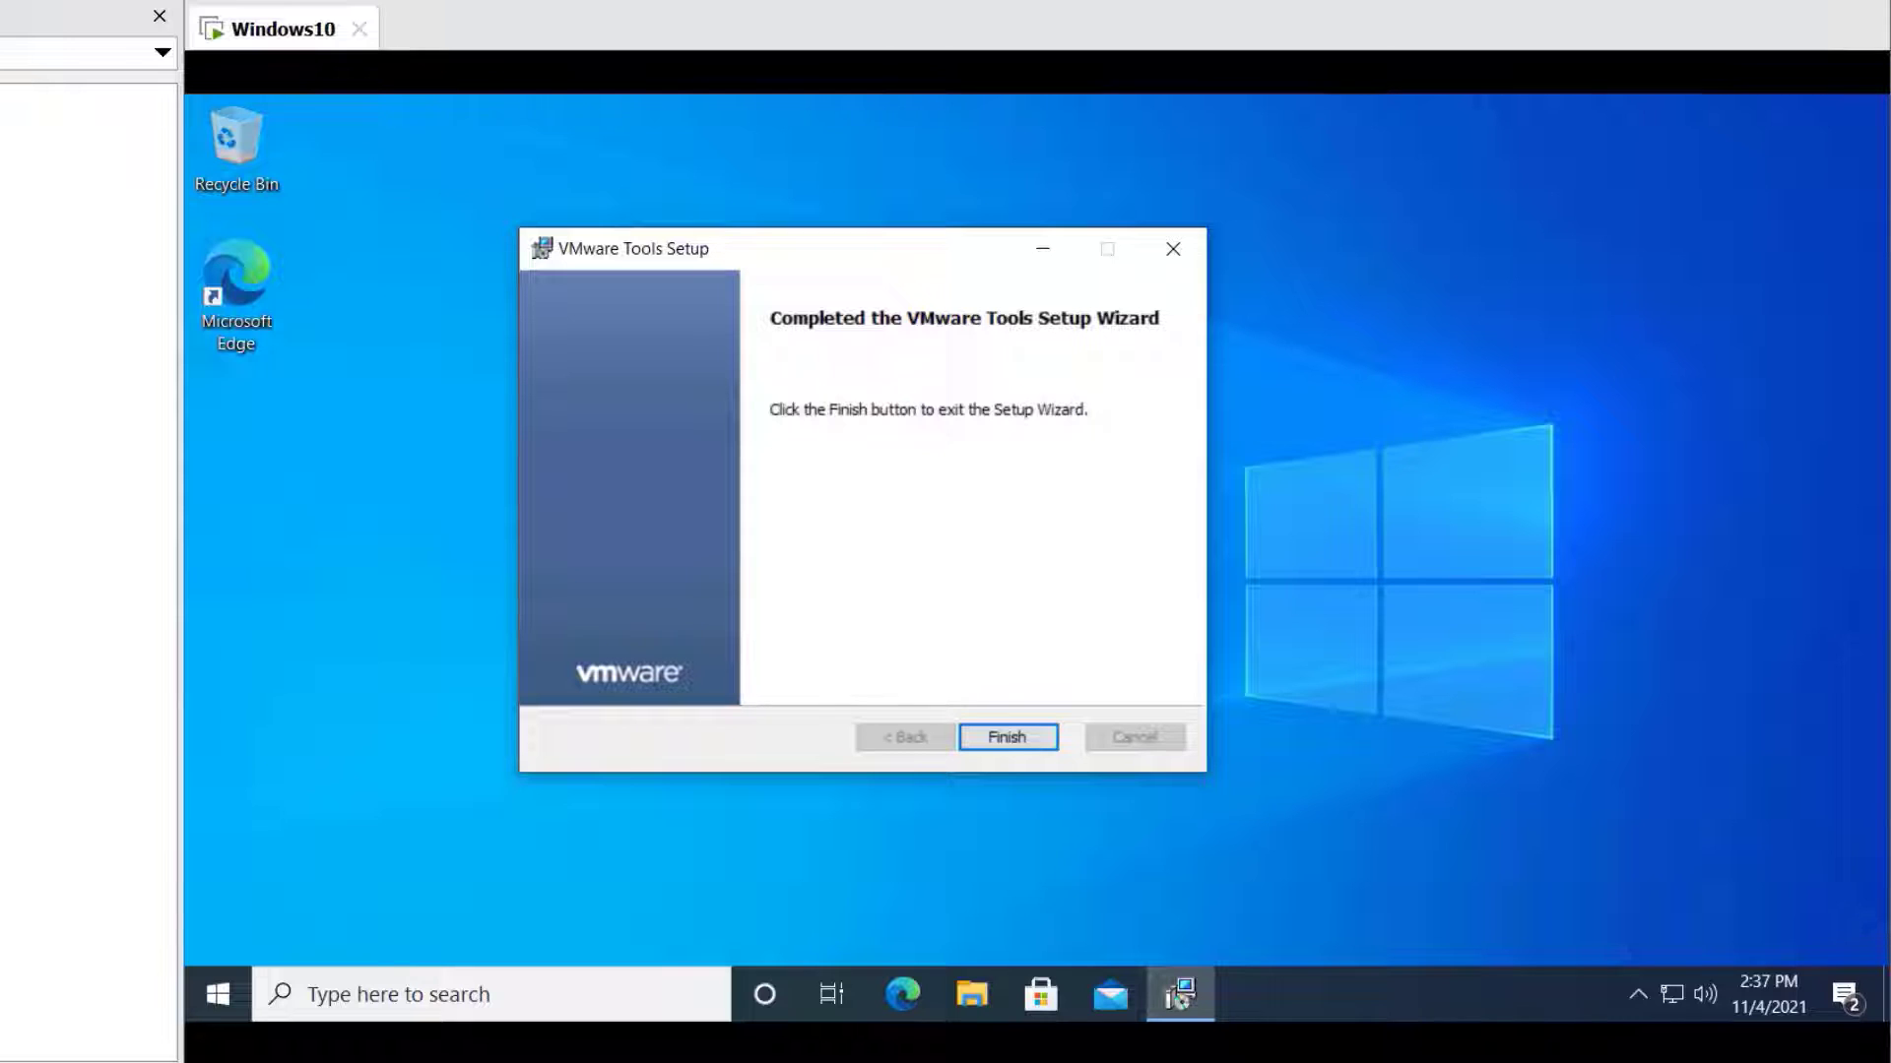
Finish the Tools wizard and restart the Windows10 guest back to its desktop
click(1007, 738)
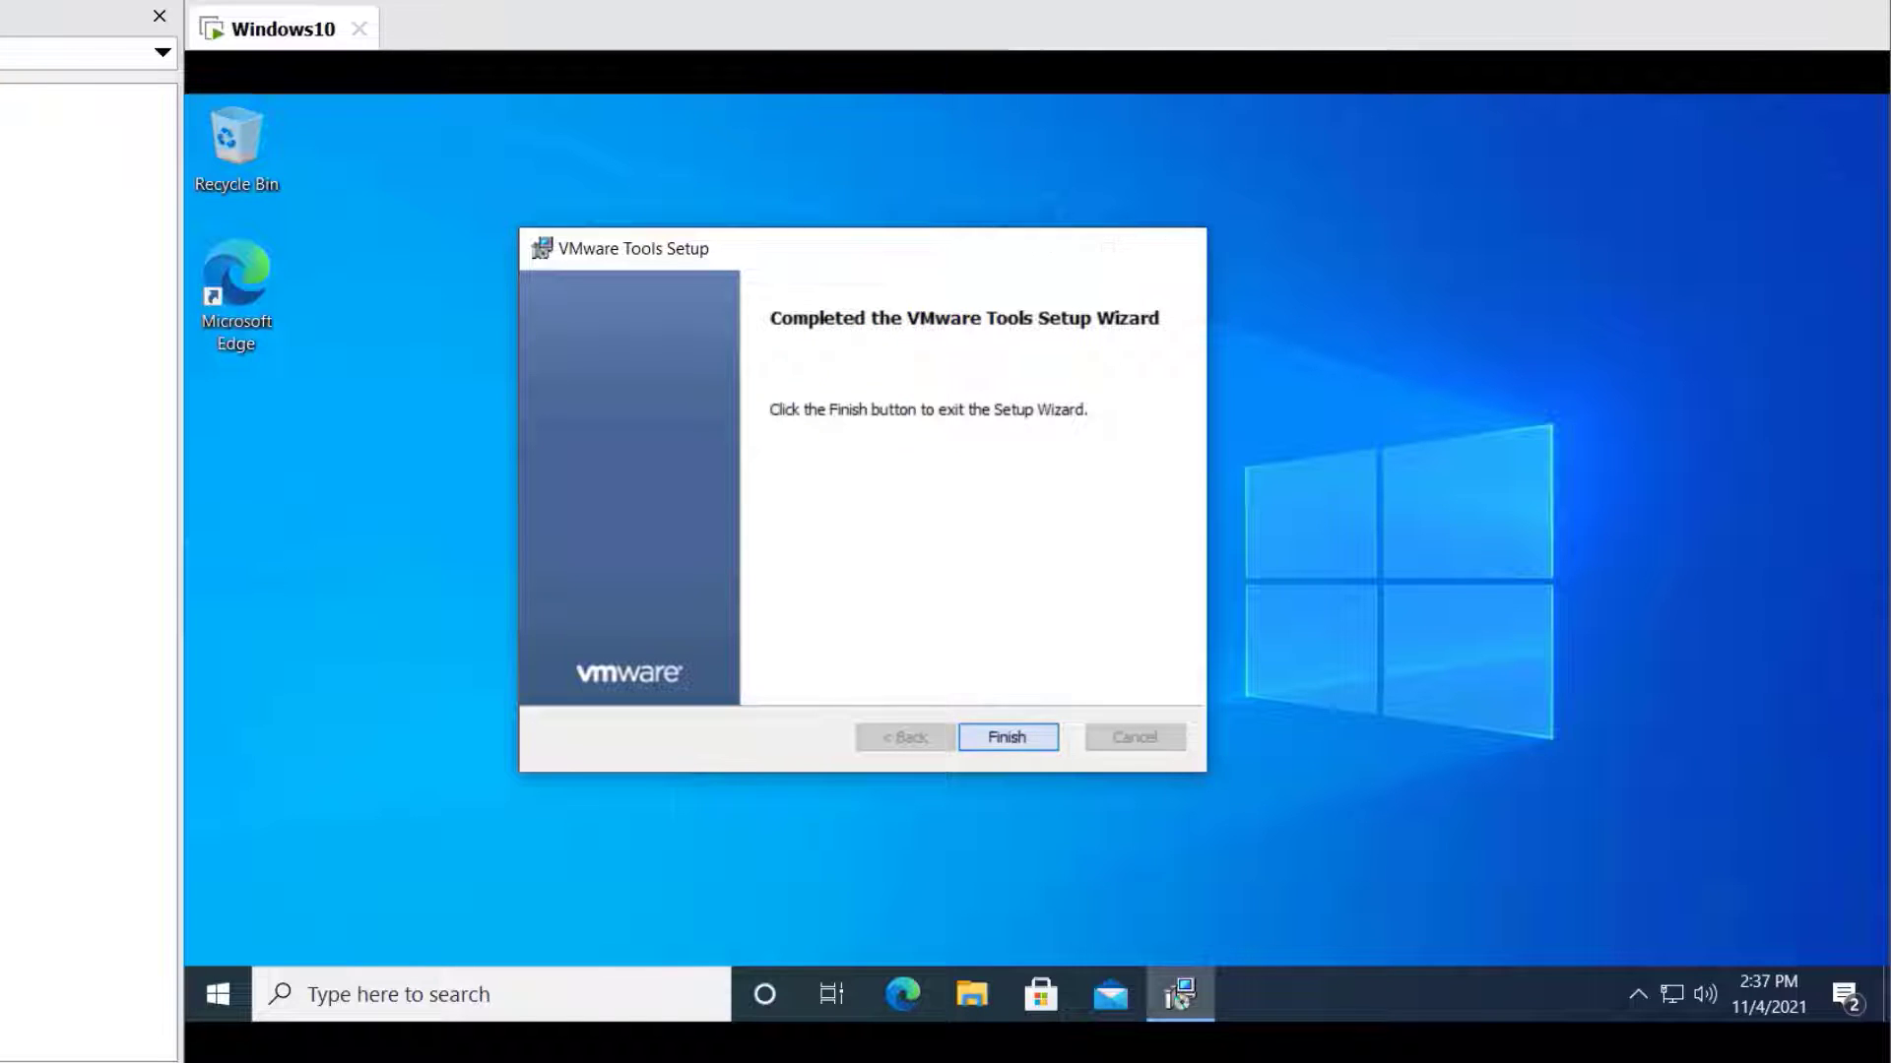
key(Return)
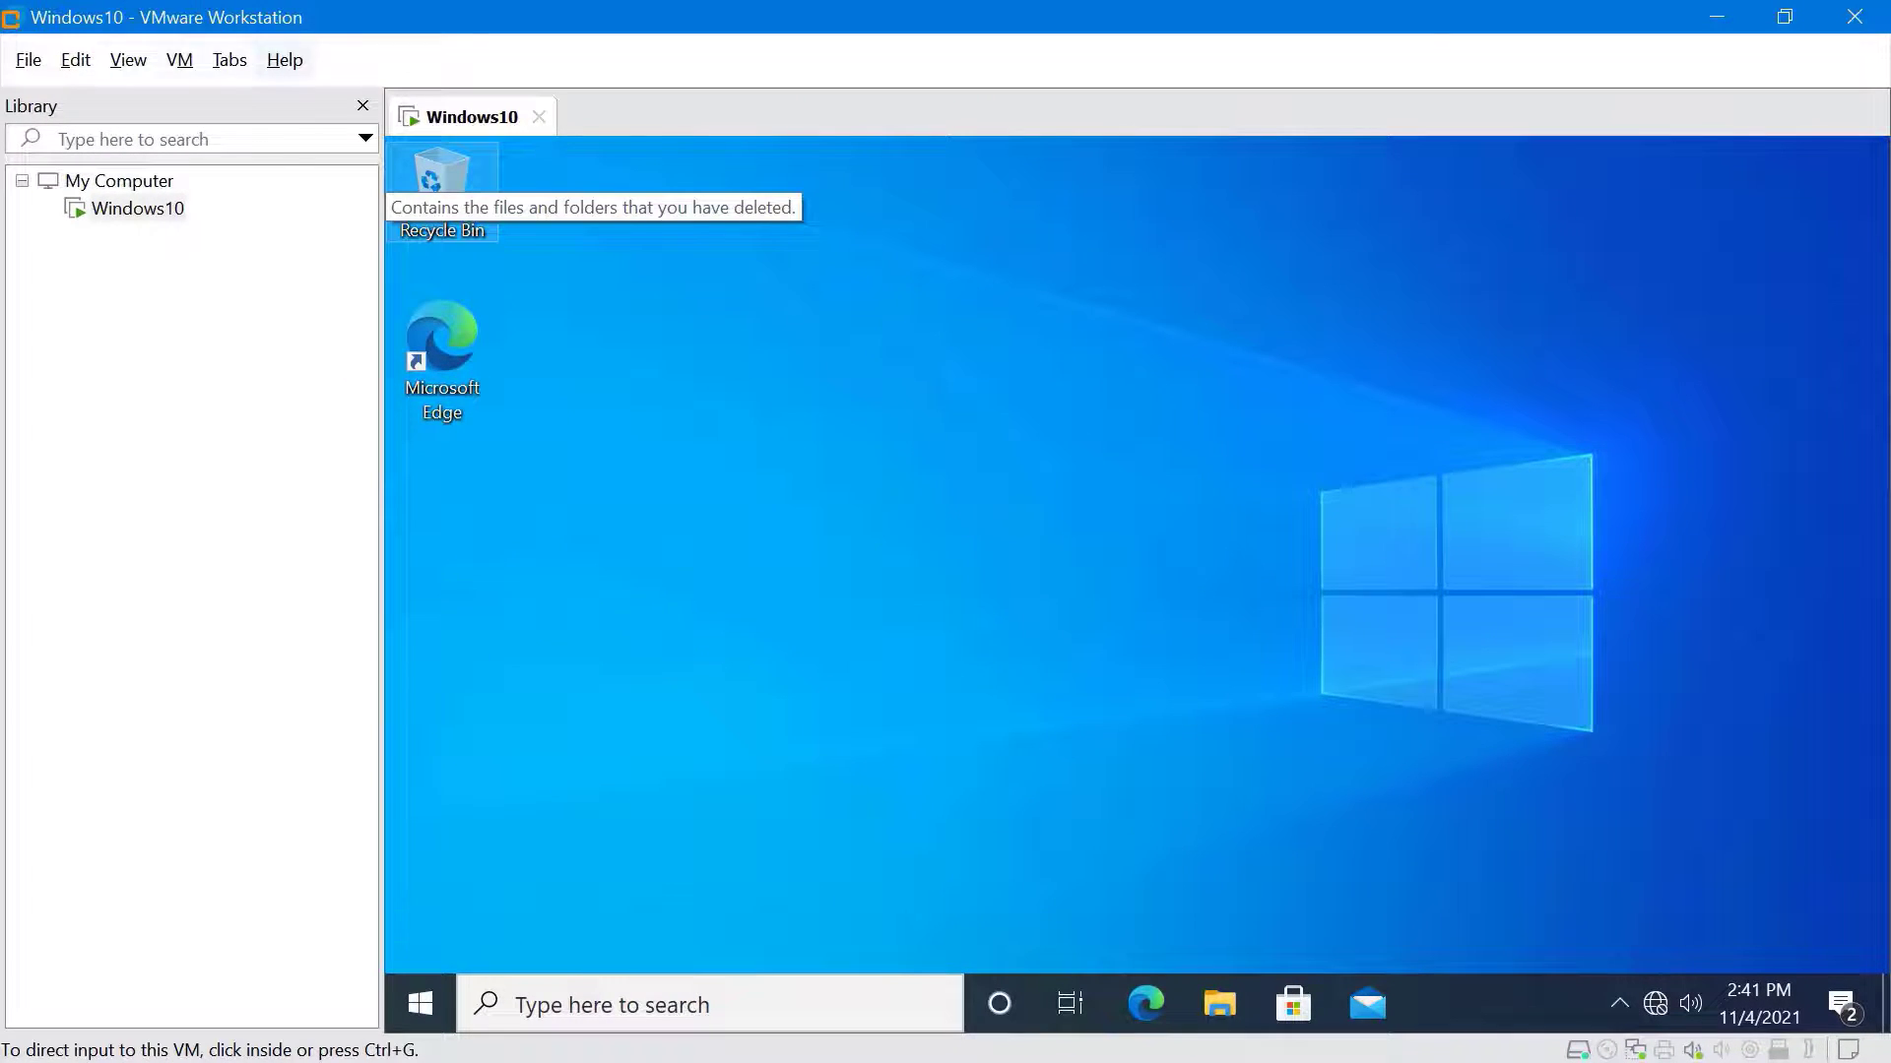
click(189, 63)
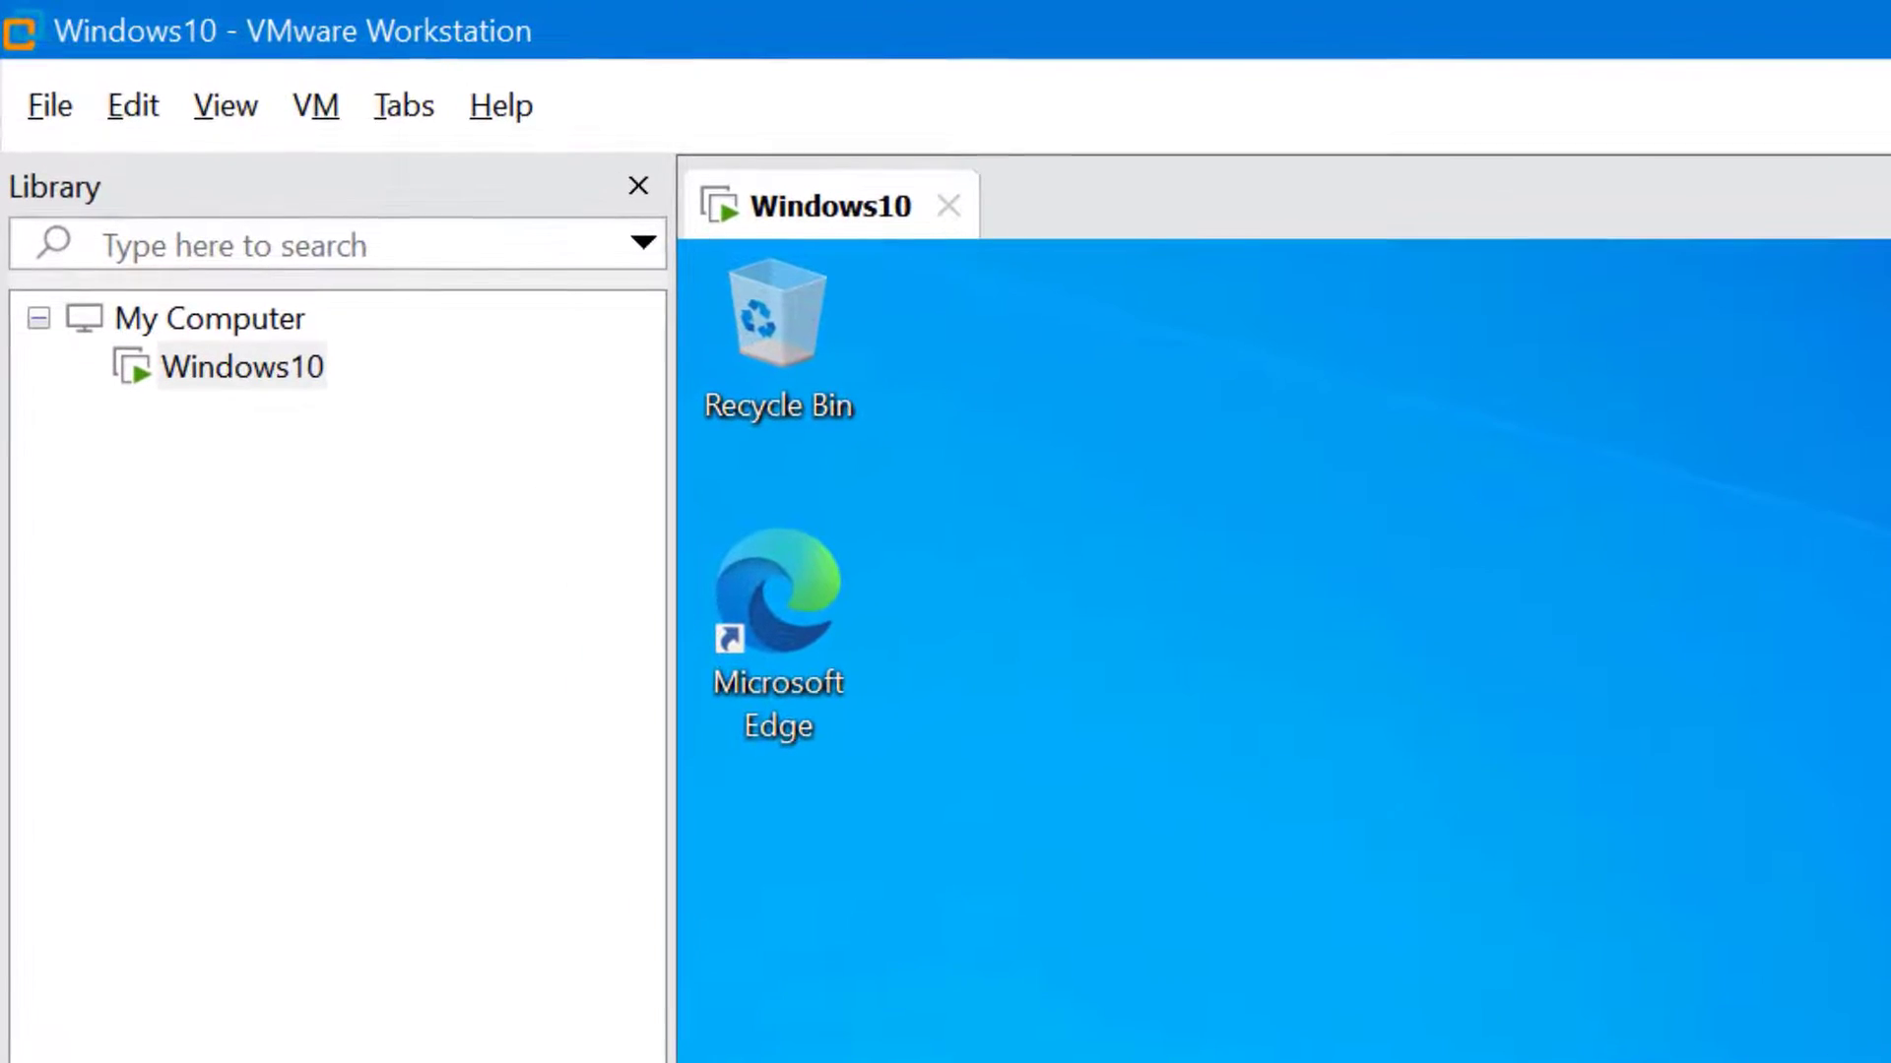
Open the Windows10 VM's Settings dialog from the VM menu
click(327, 116)
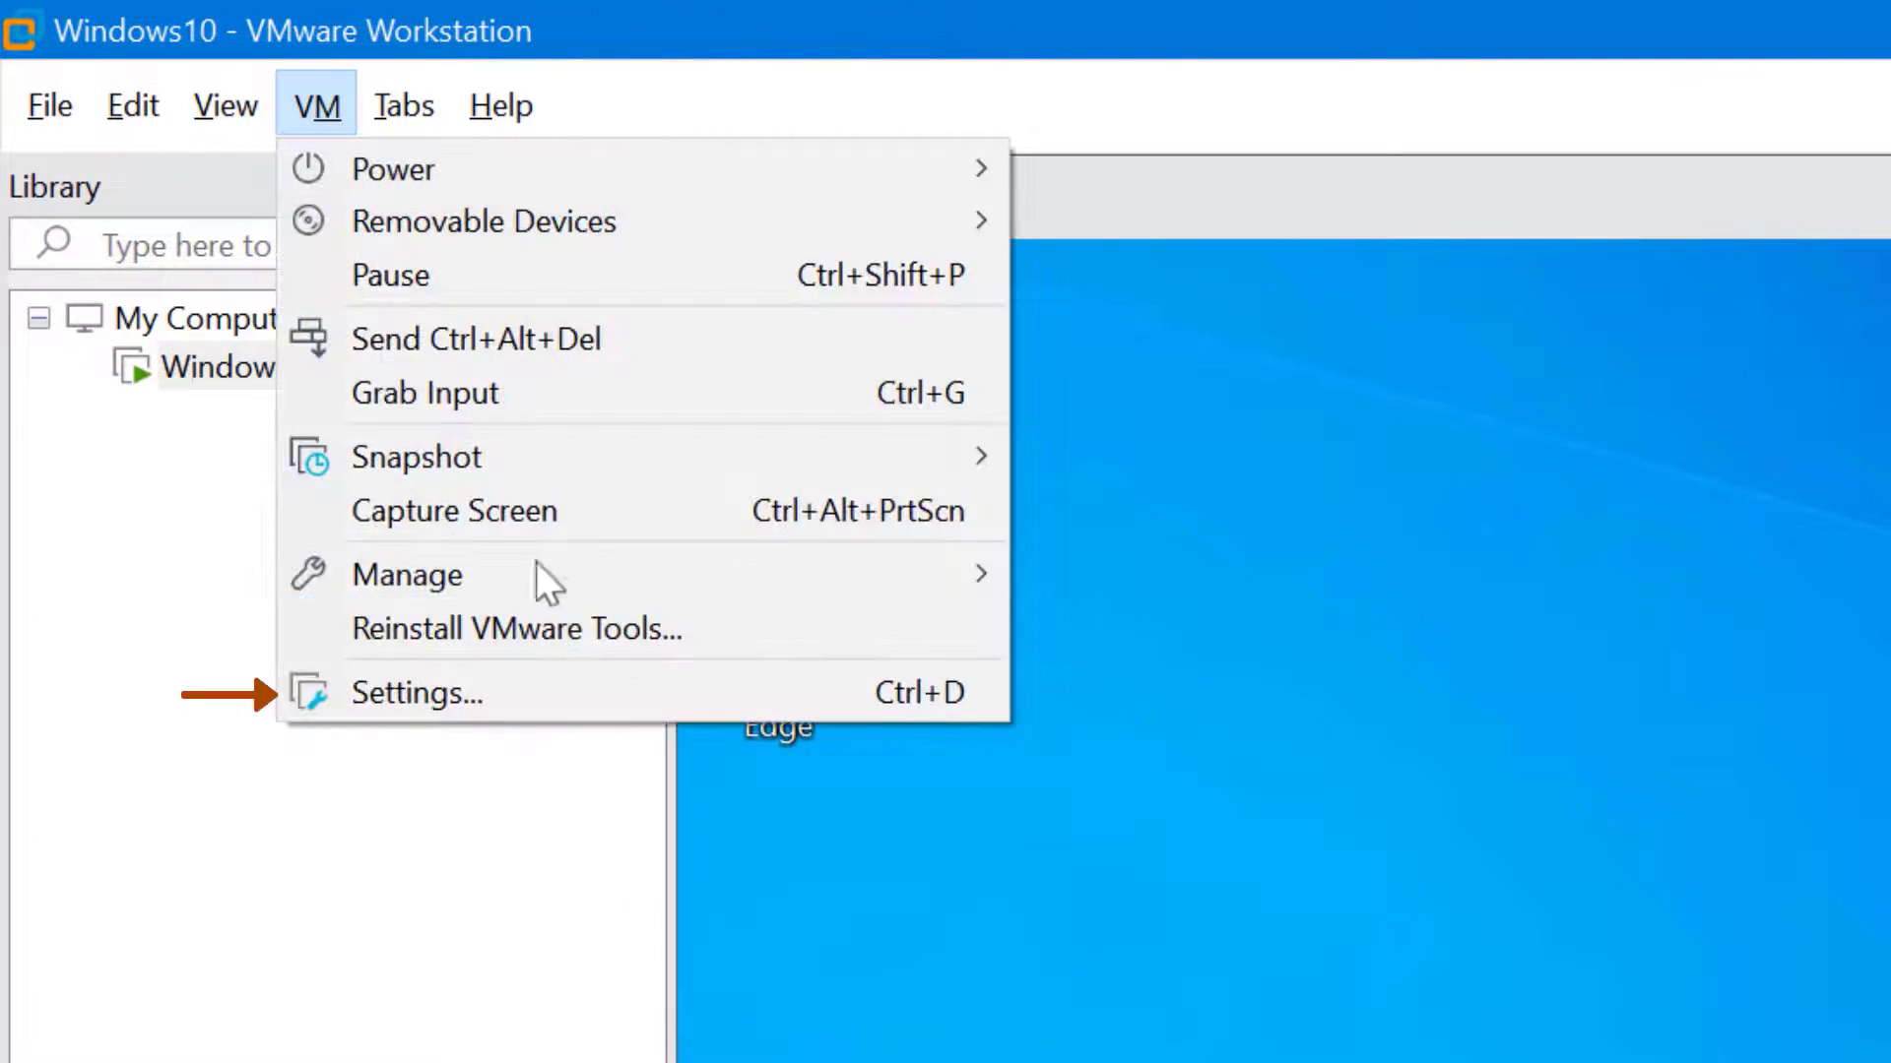
click(593, 693)
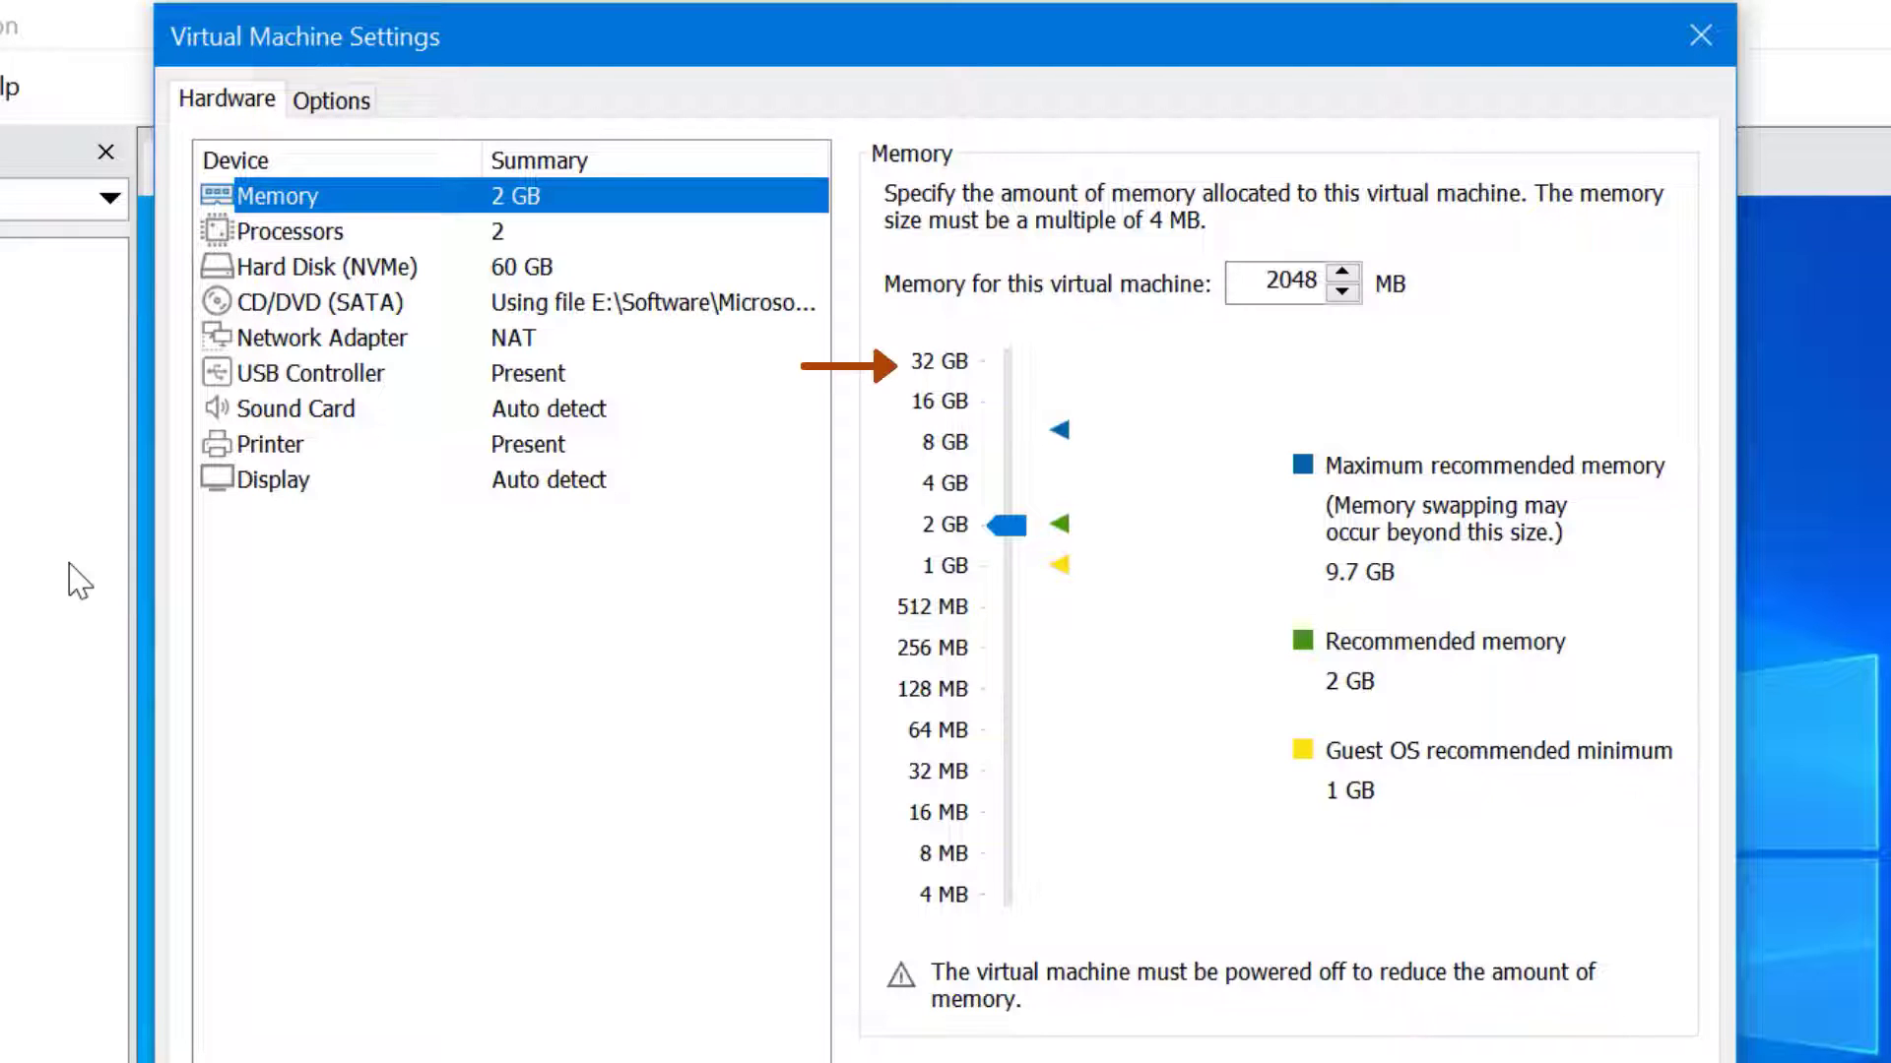
Try memory sizes from 8 GB to 32 GB, return to about 2 GB, then view Processors
click(1014, 369)
click(1014, 370)
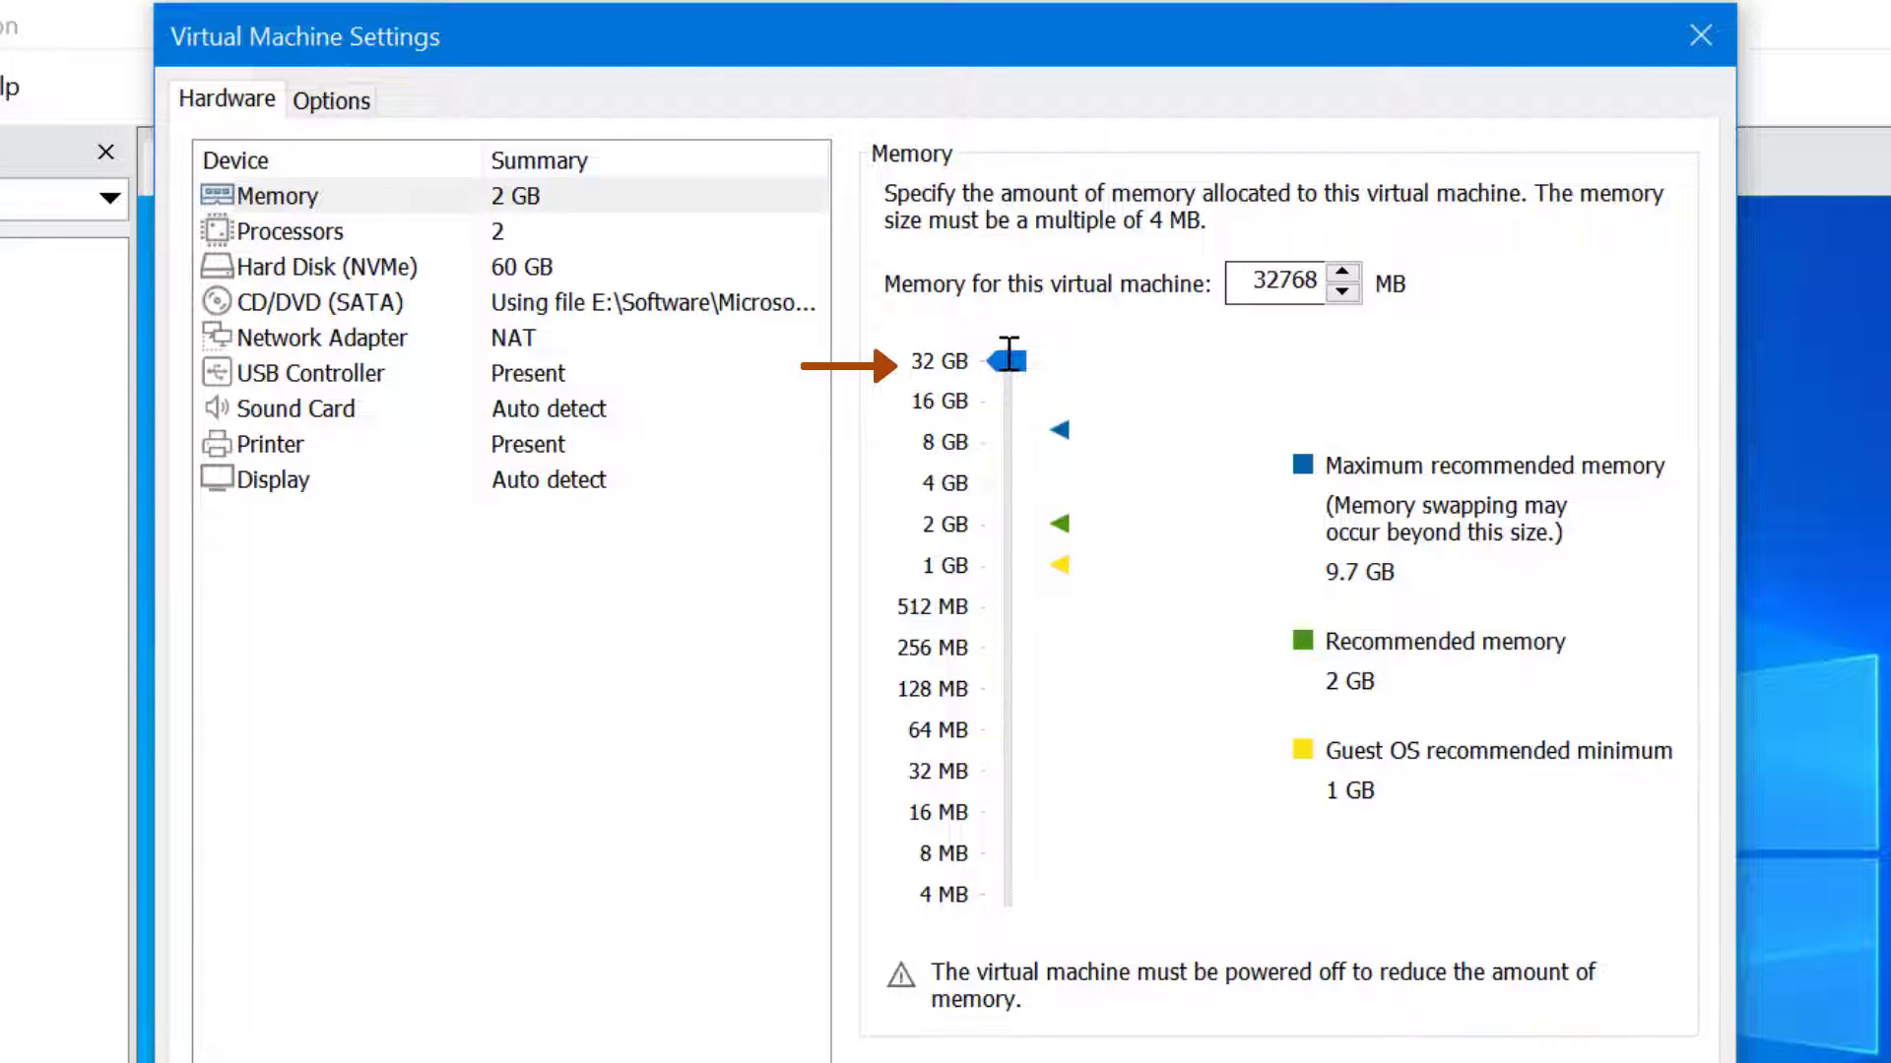
double_click(1256, 279)
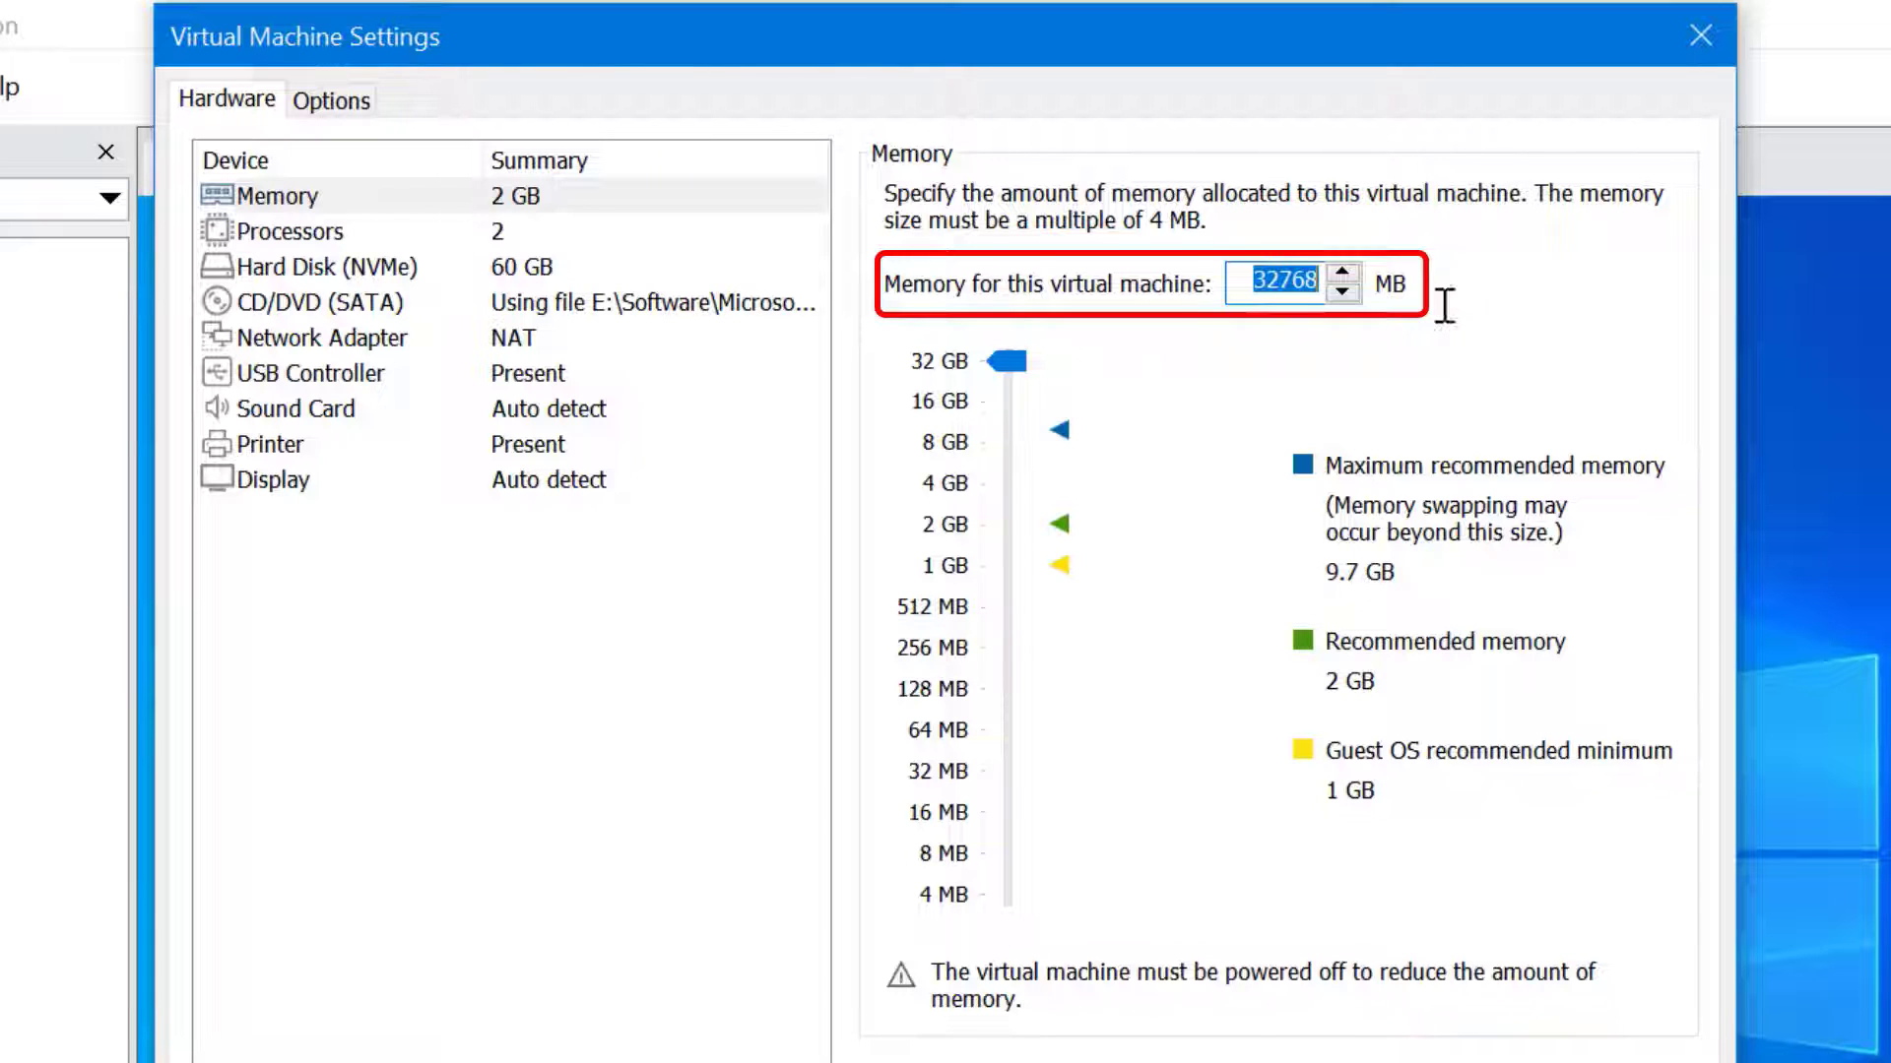
drag(1012, 366, 995, 953)
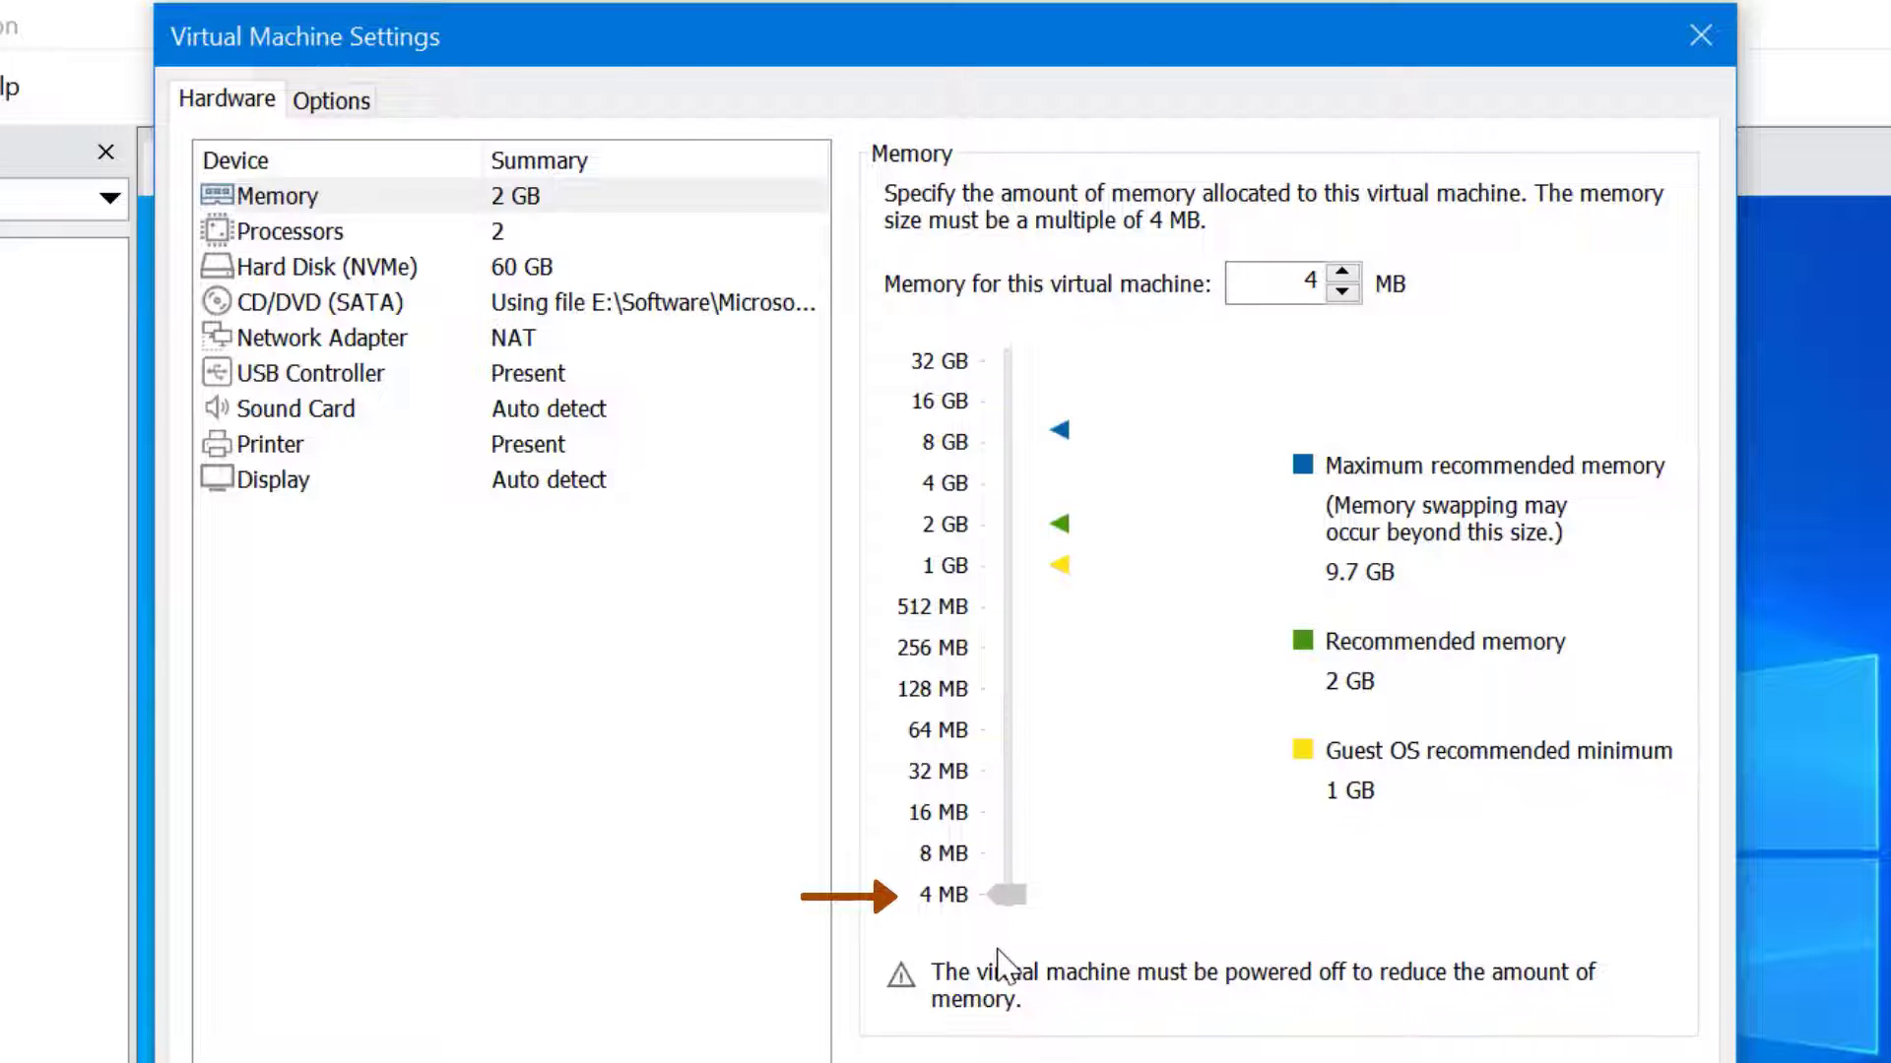
drag(1006, 896, 1016, 533)
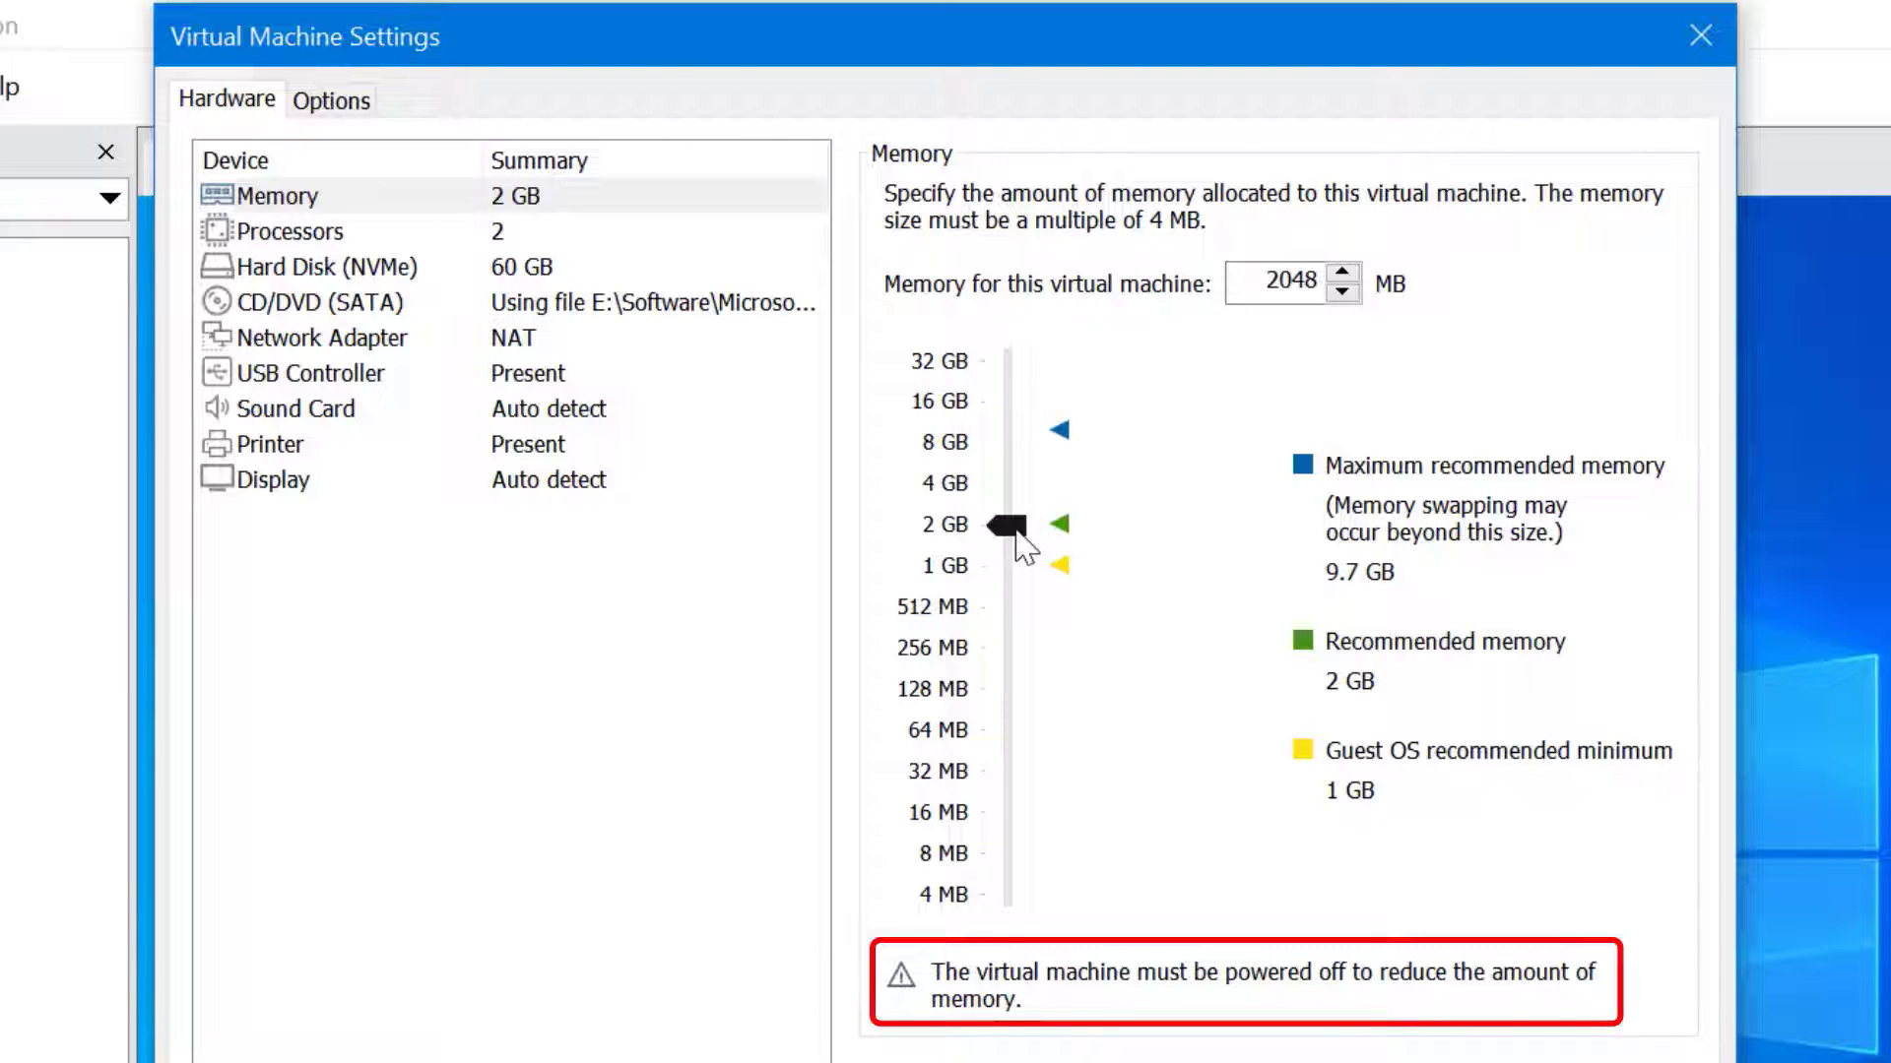
mouse_move(1045, 530)
mouse_down()
mouse_move(1038, 345)
mouse_move(1055, 540)
mouse_up()
click(408, 231)
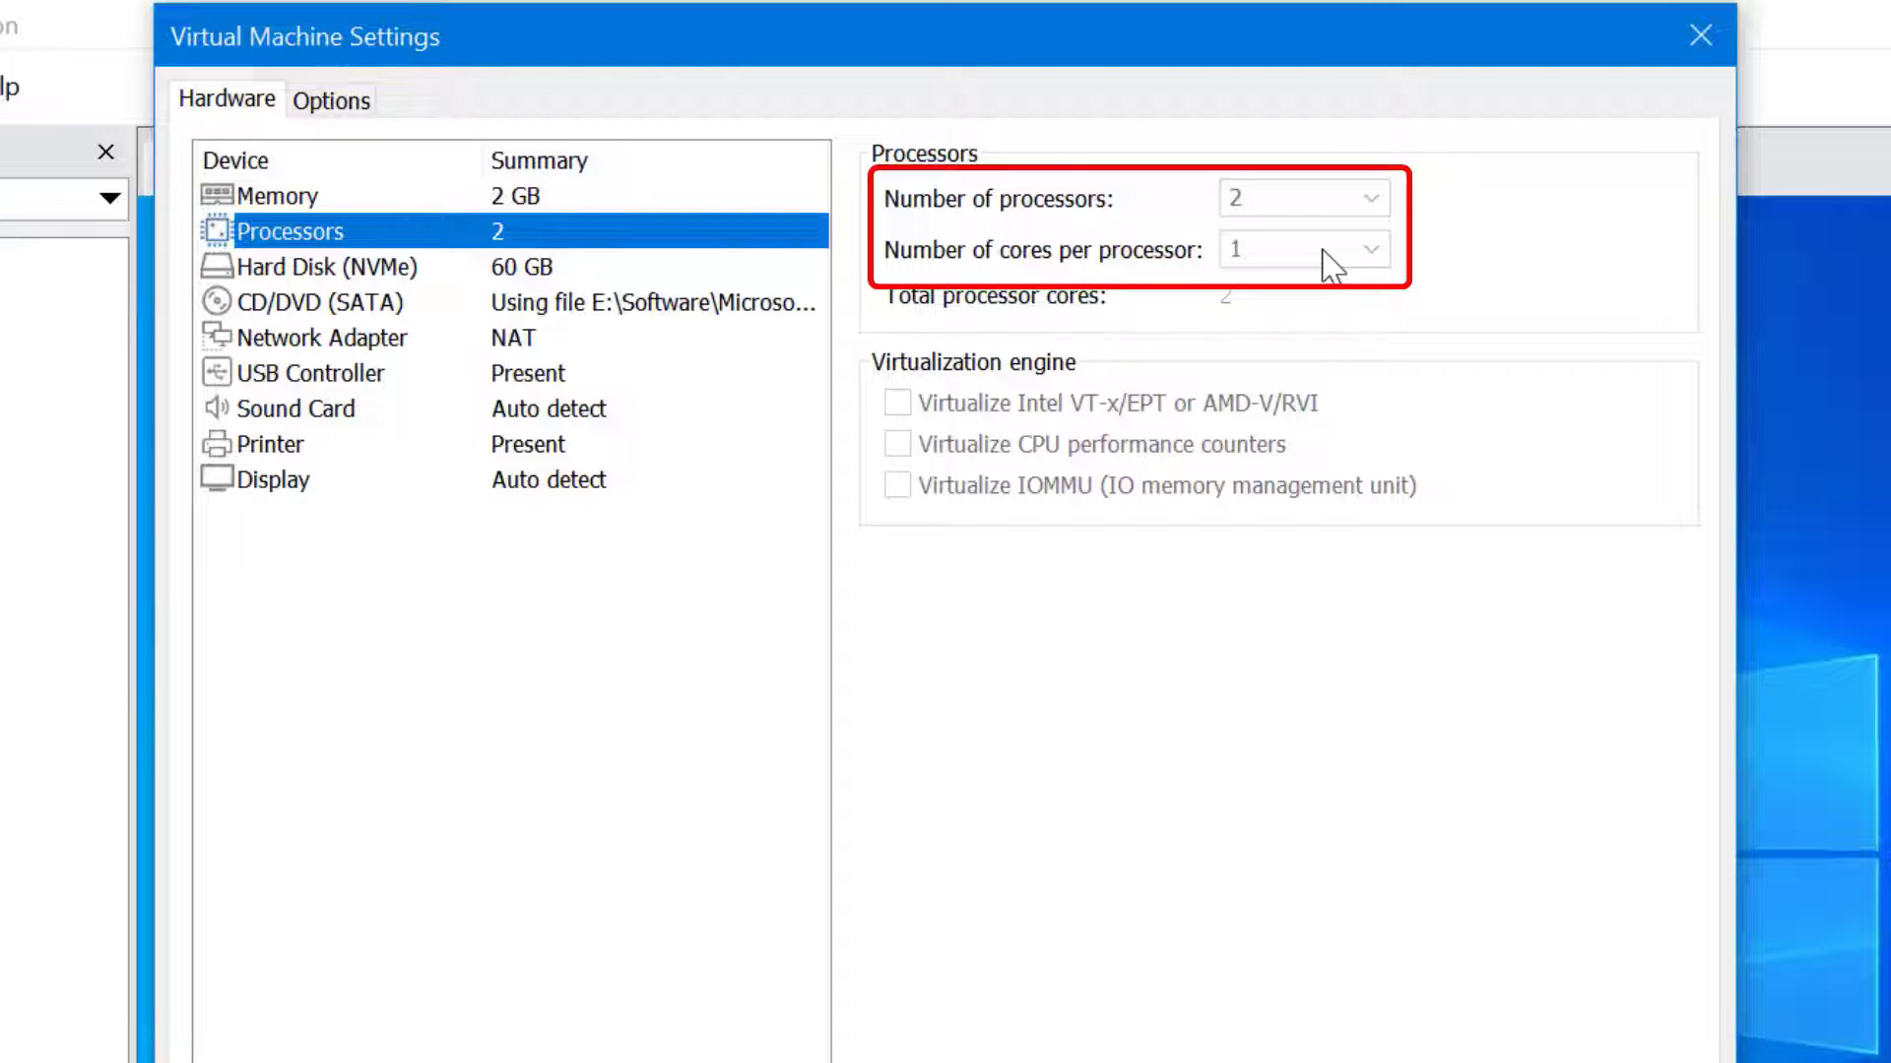
Review the Hard Disk (NVMe) and CD/DVD (SATA) pages, then move to Network Adapter
click(640, 274)
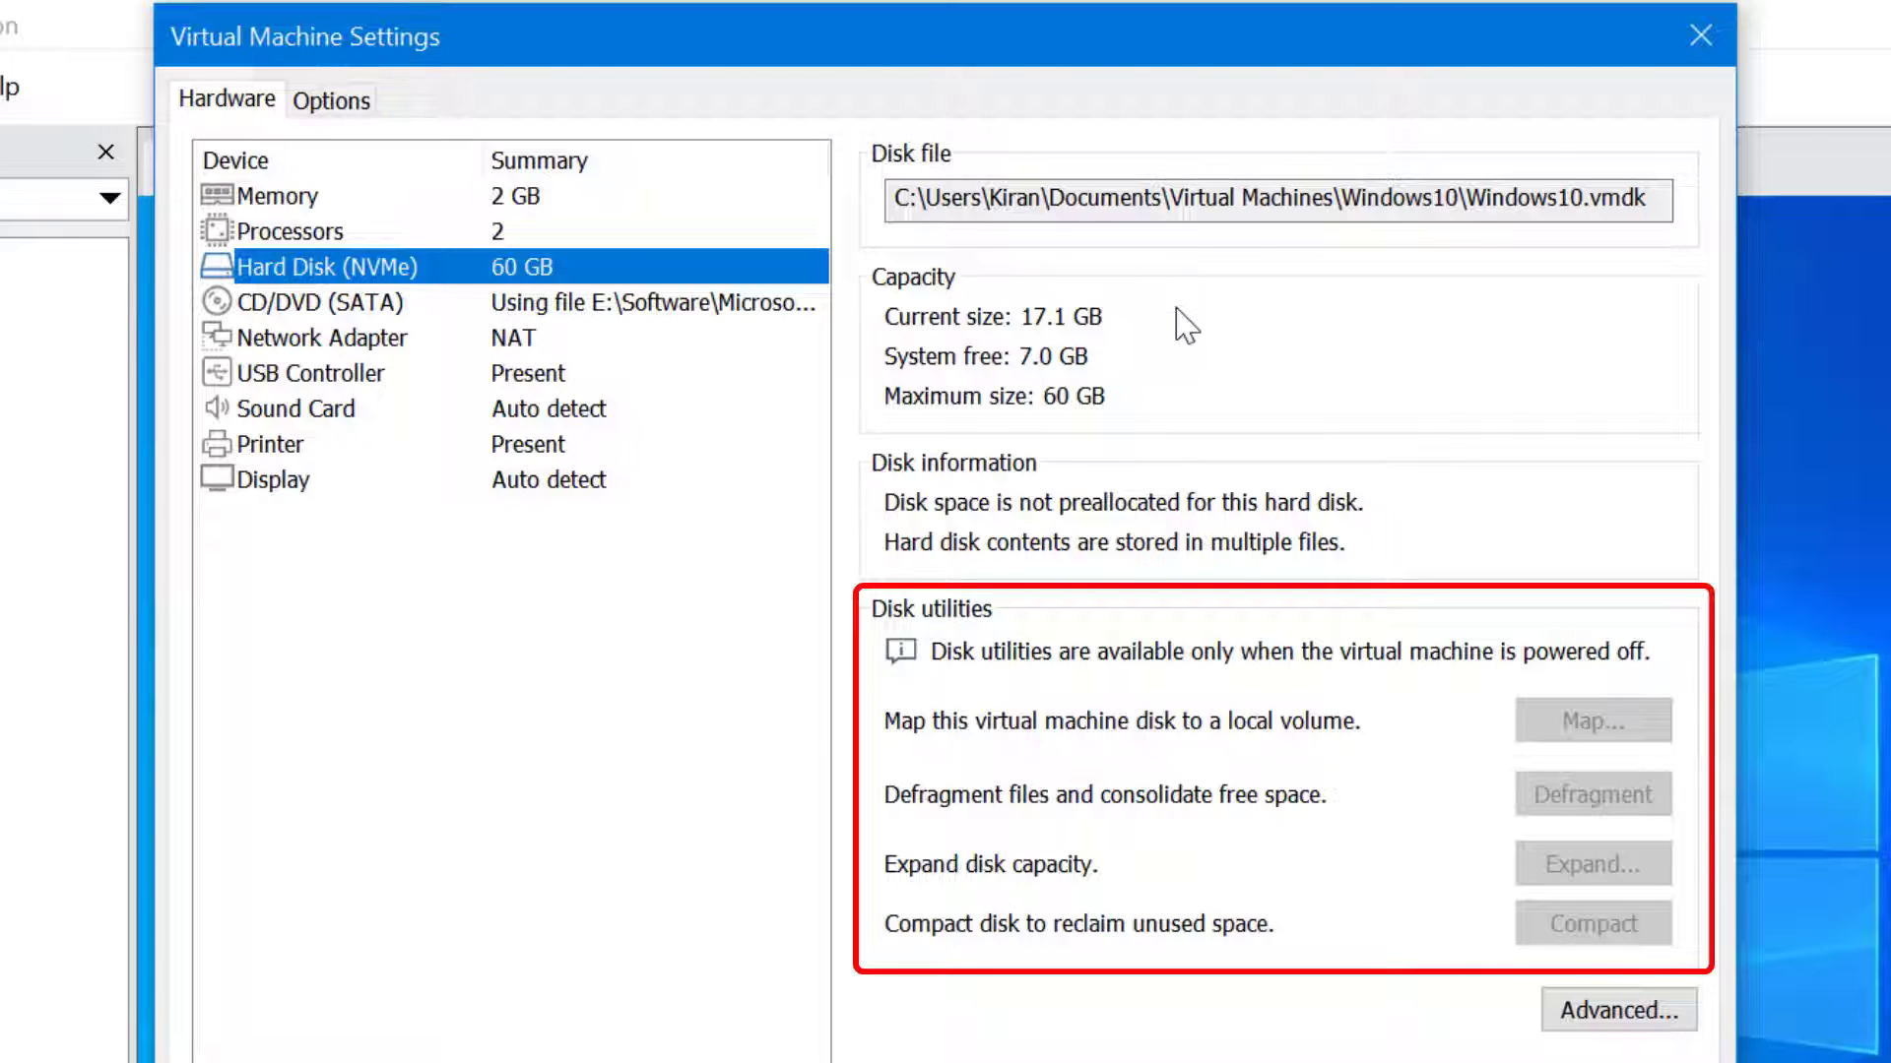
key(Down)
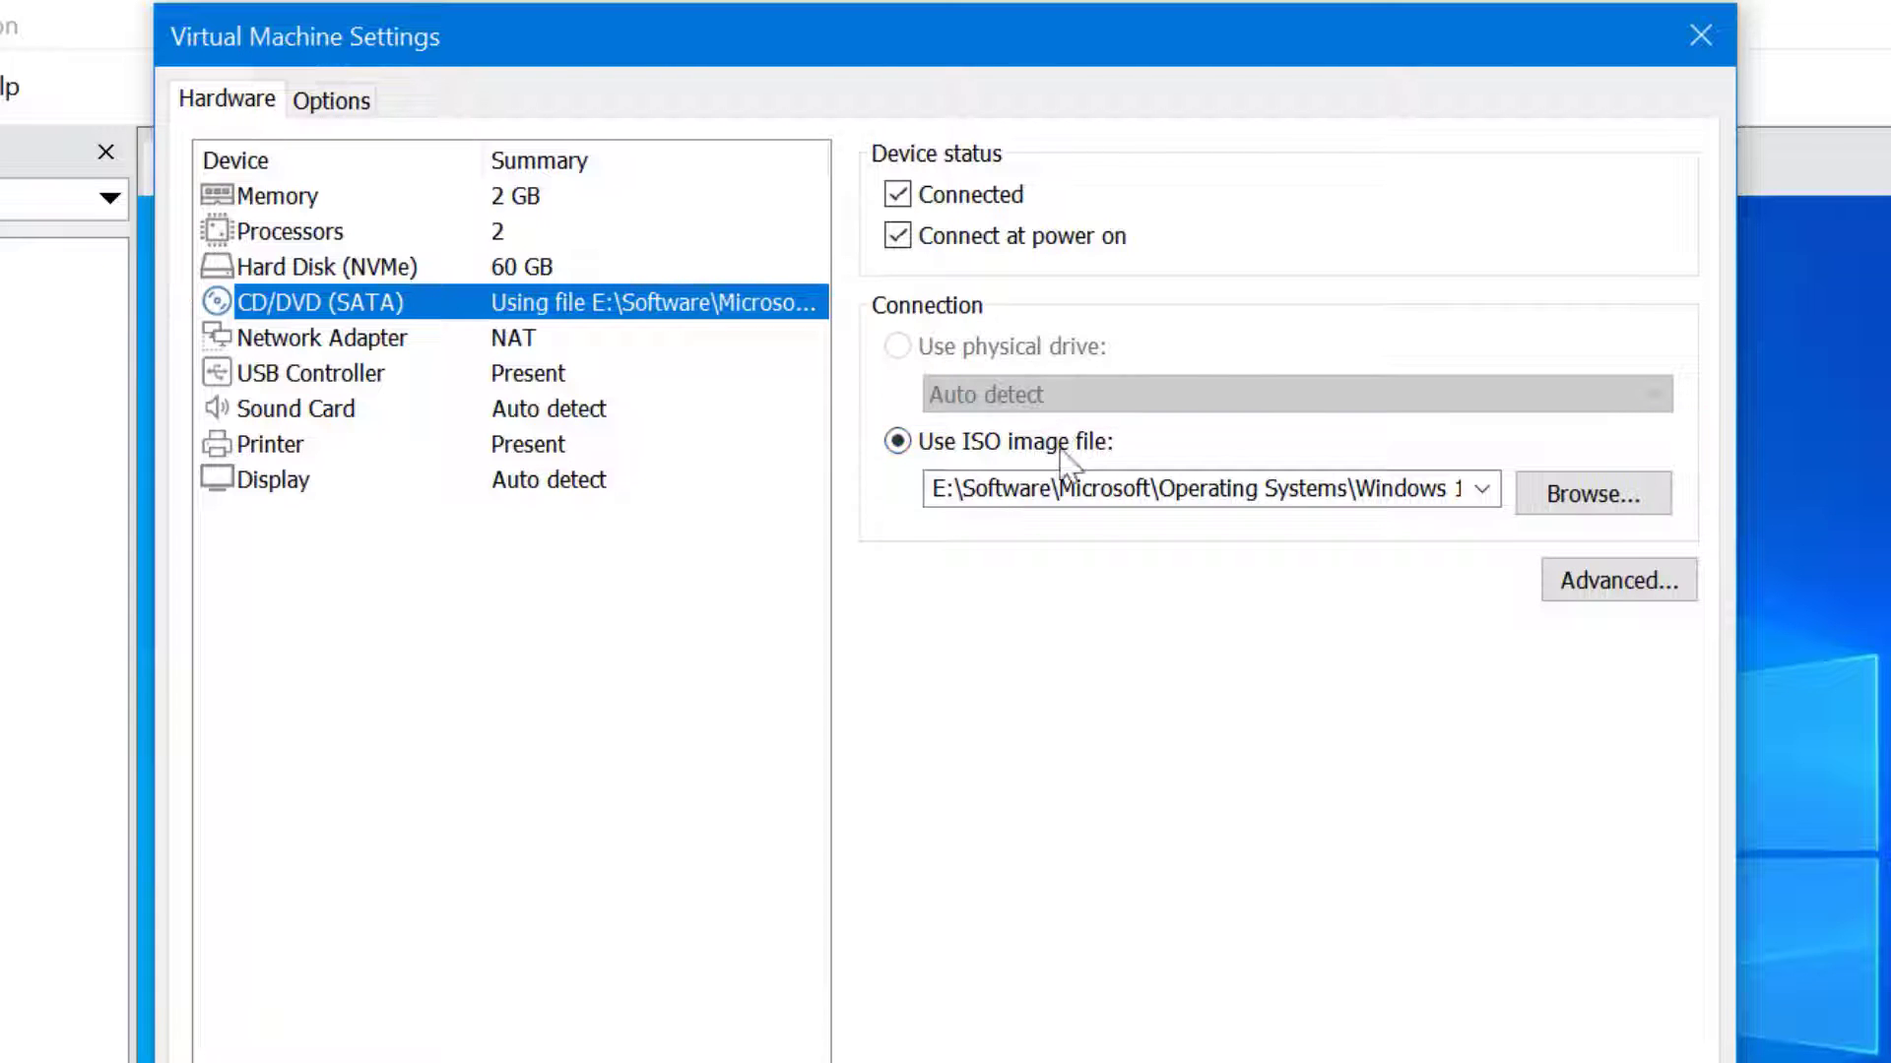
key(Down)
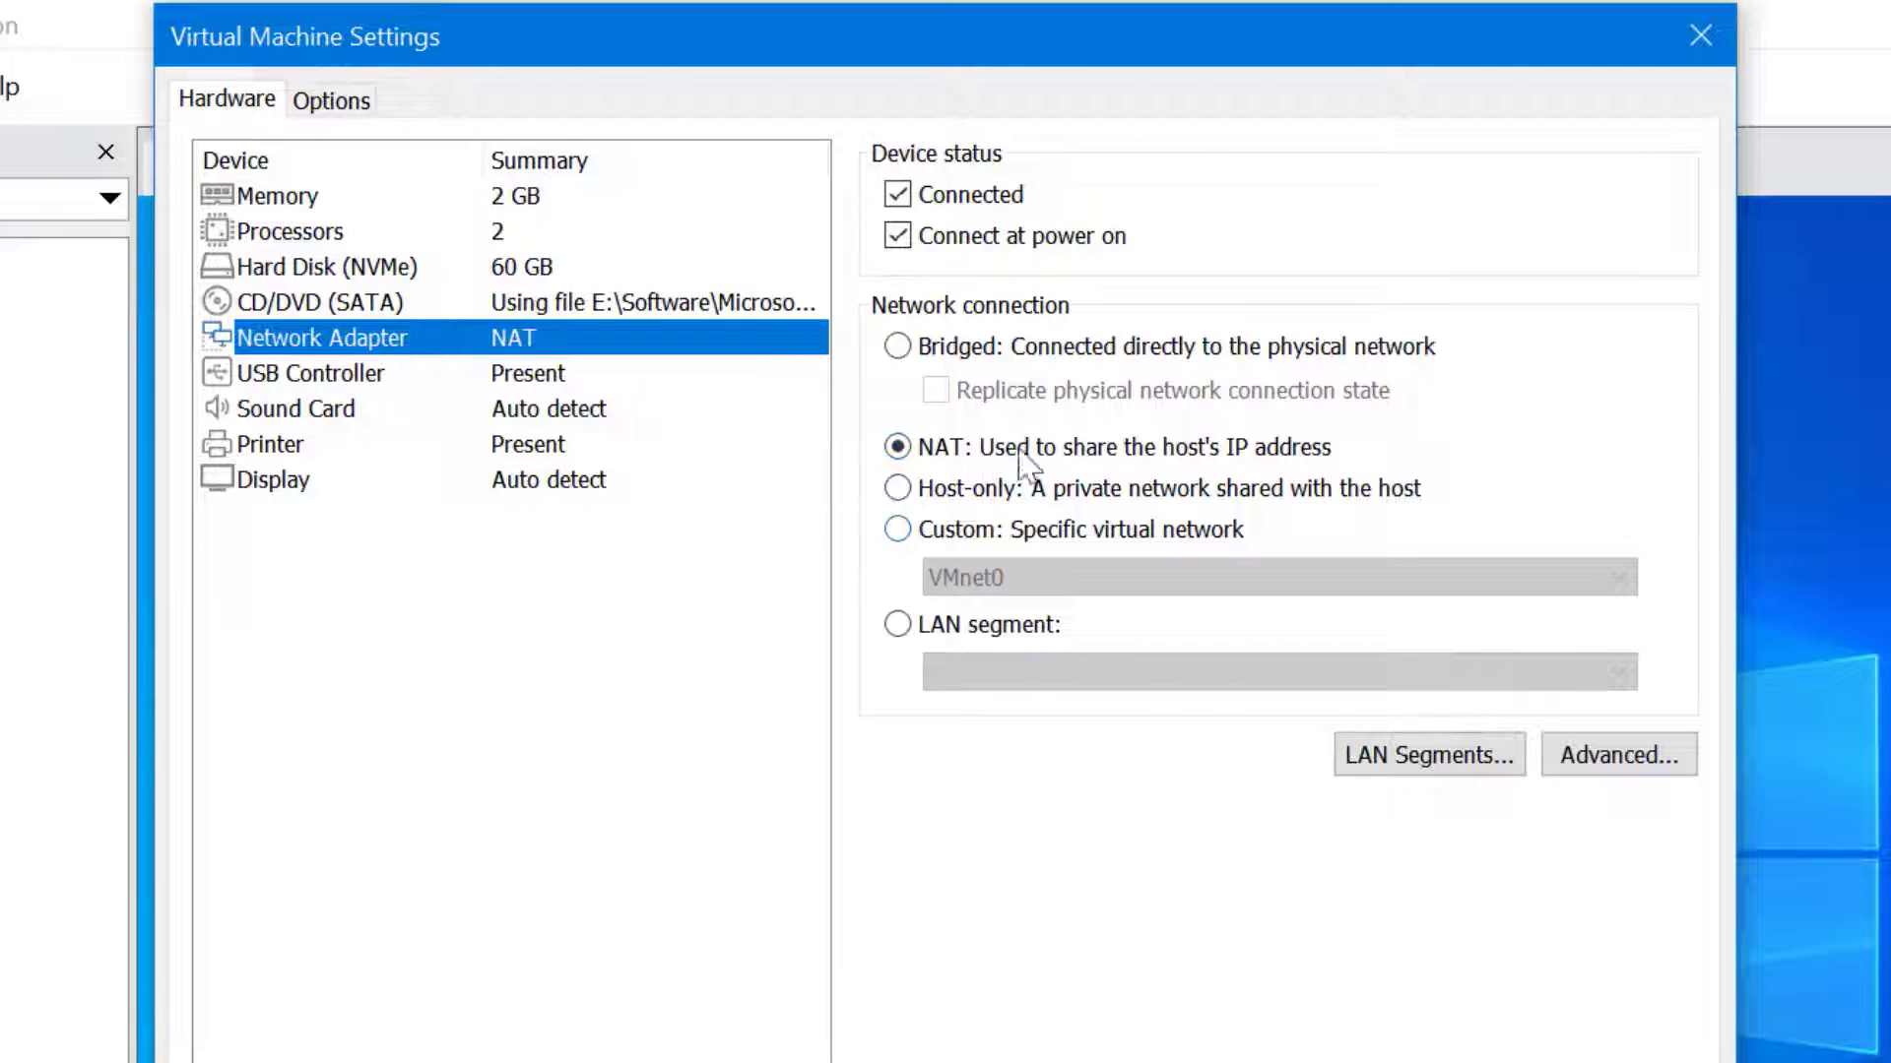
Try the Custom (VMnet8) and LAN segment network options, then set the adapter back to NAT
click(928, 537)
click(1106, 581)
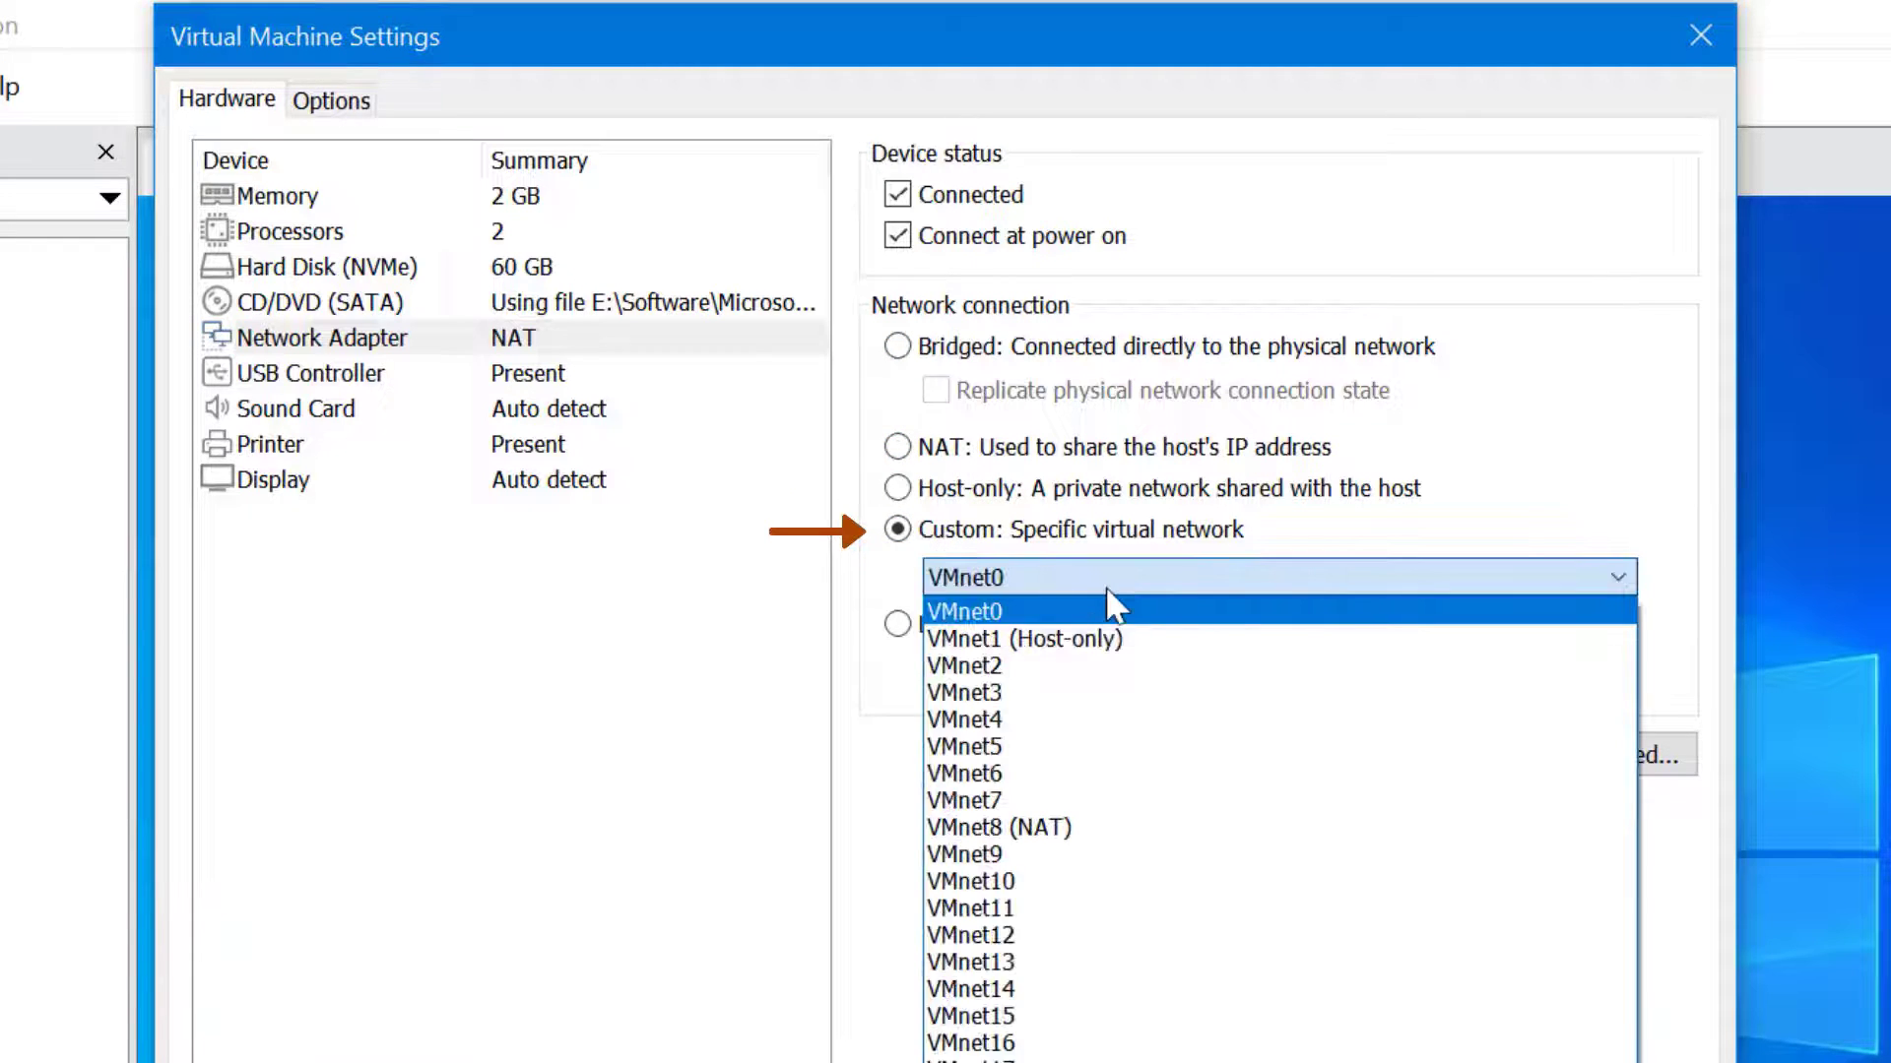
click(1000, 828)
click(979, 622)
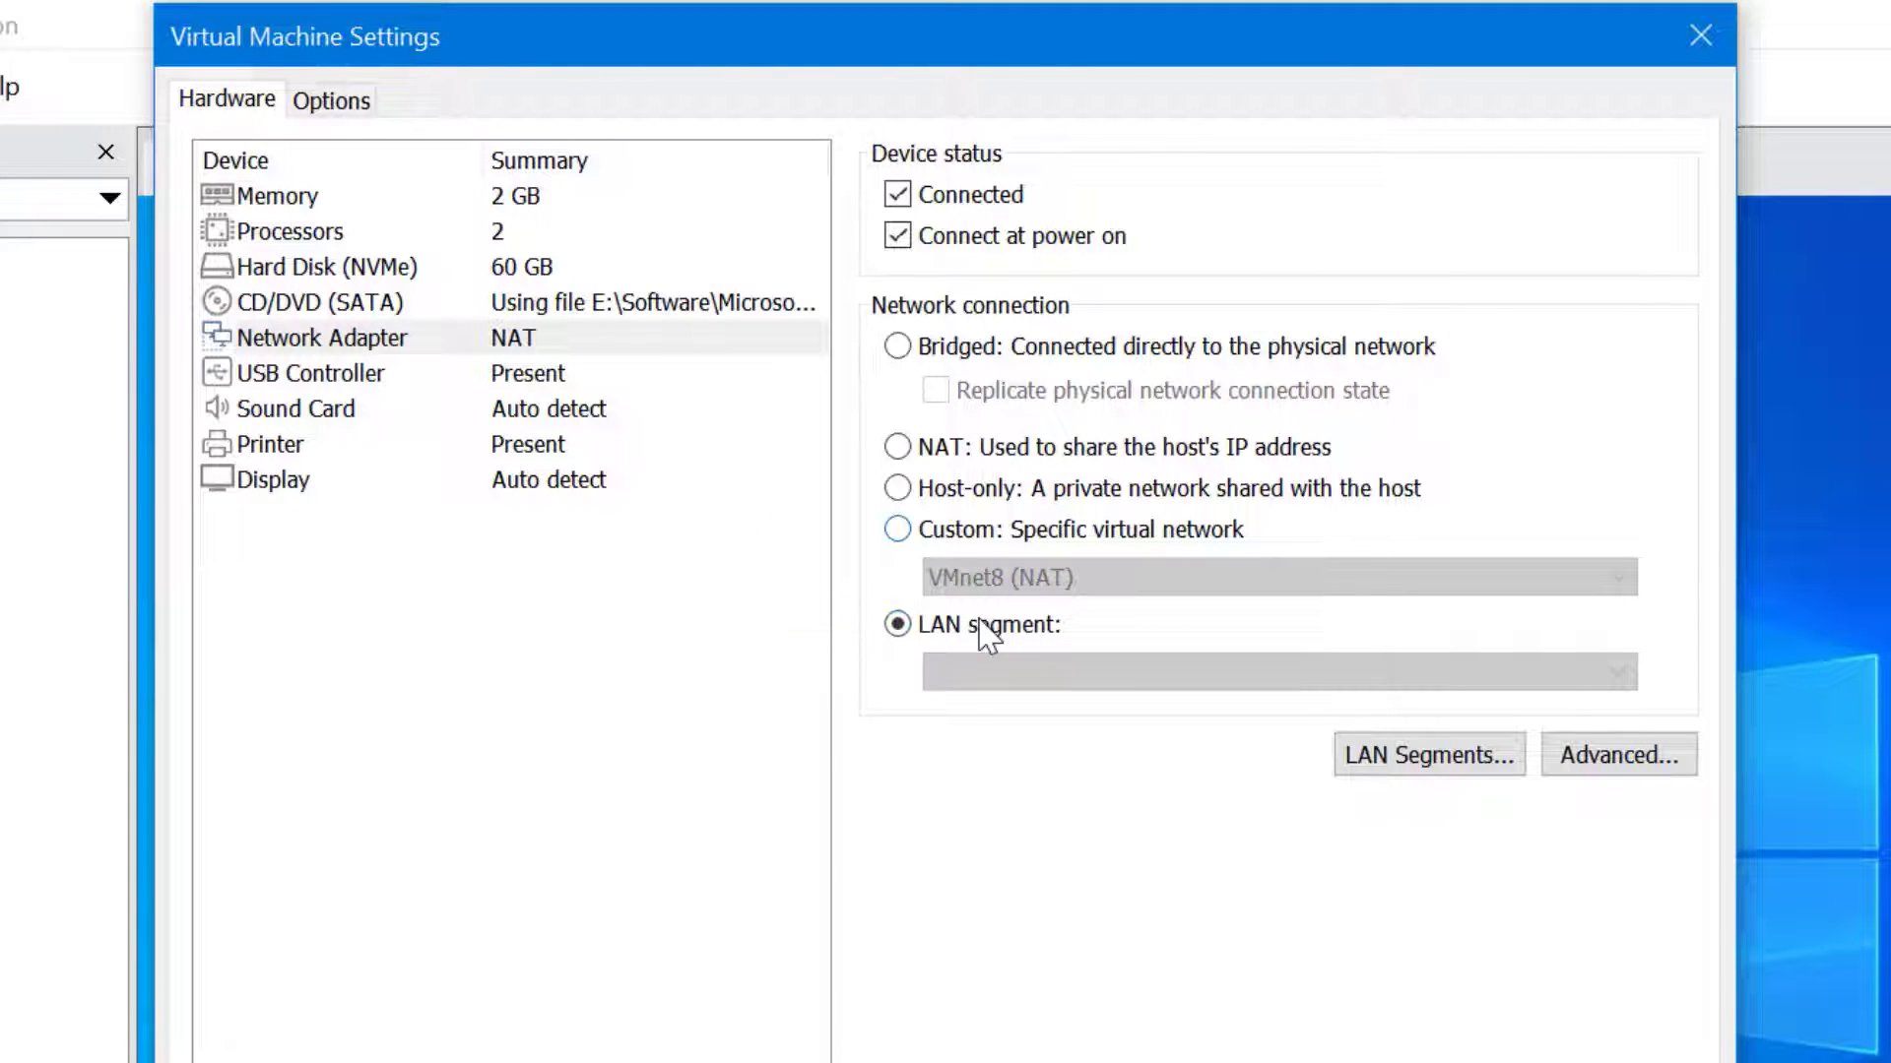
click(930, 448)
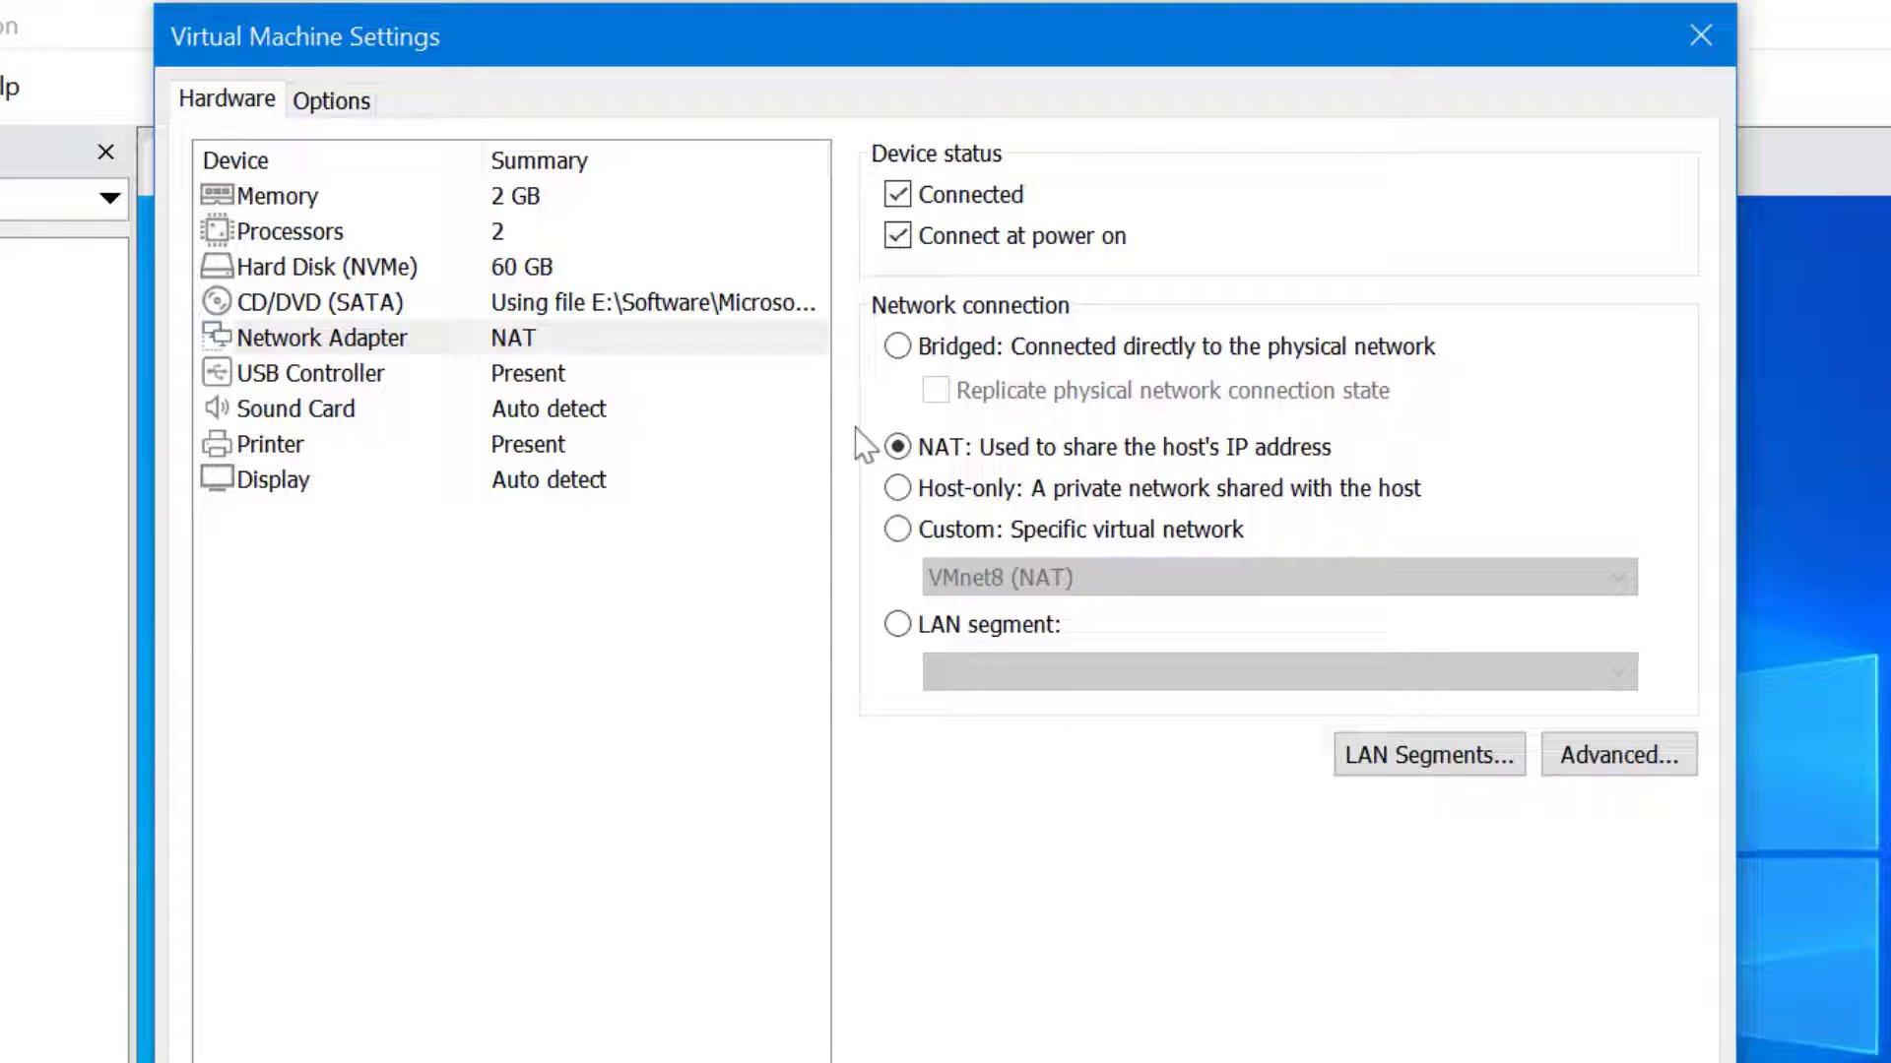
Keep the USB controller compatibility at USB 3.1
click(594, 380)
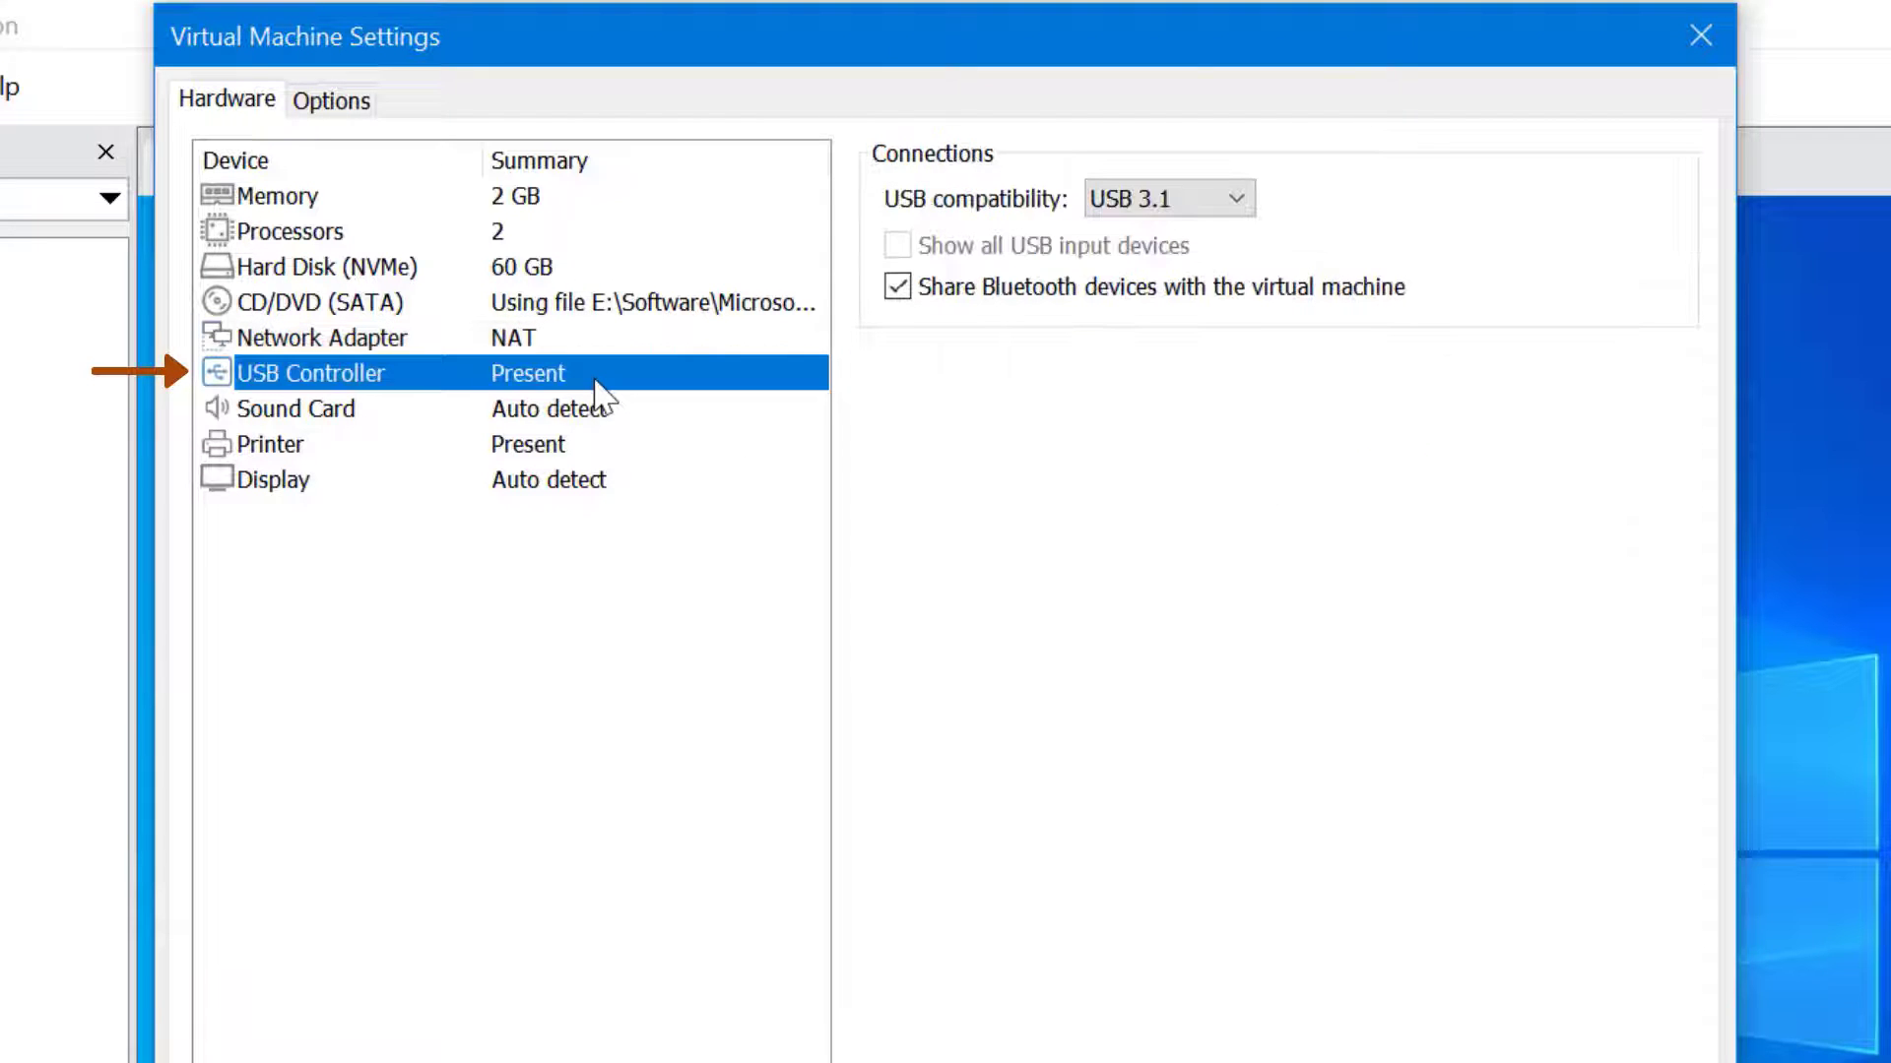
click(1199, 197)
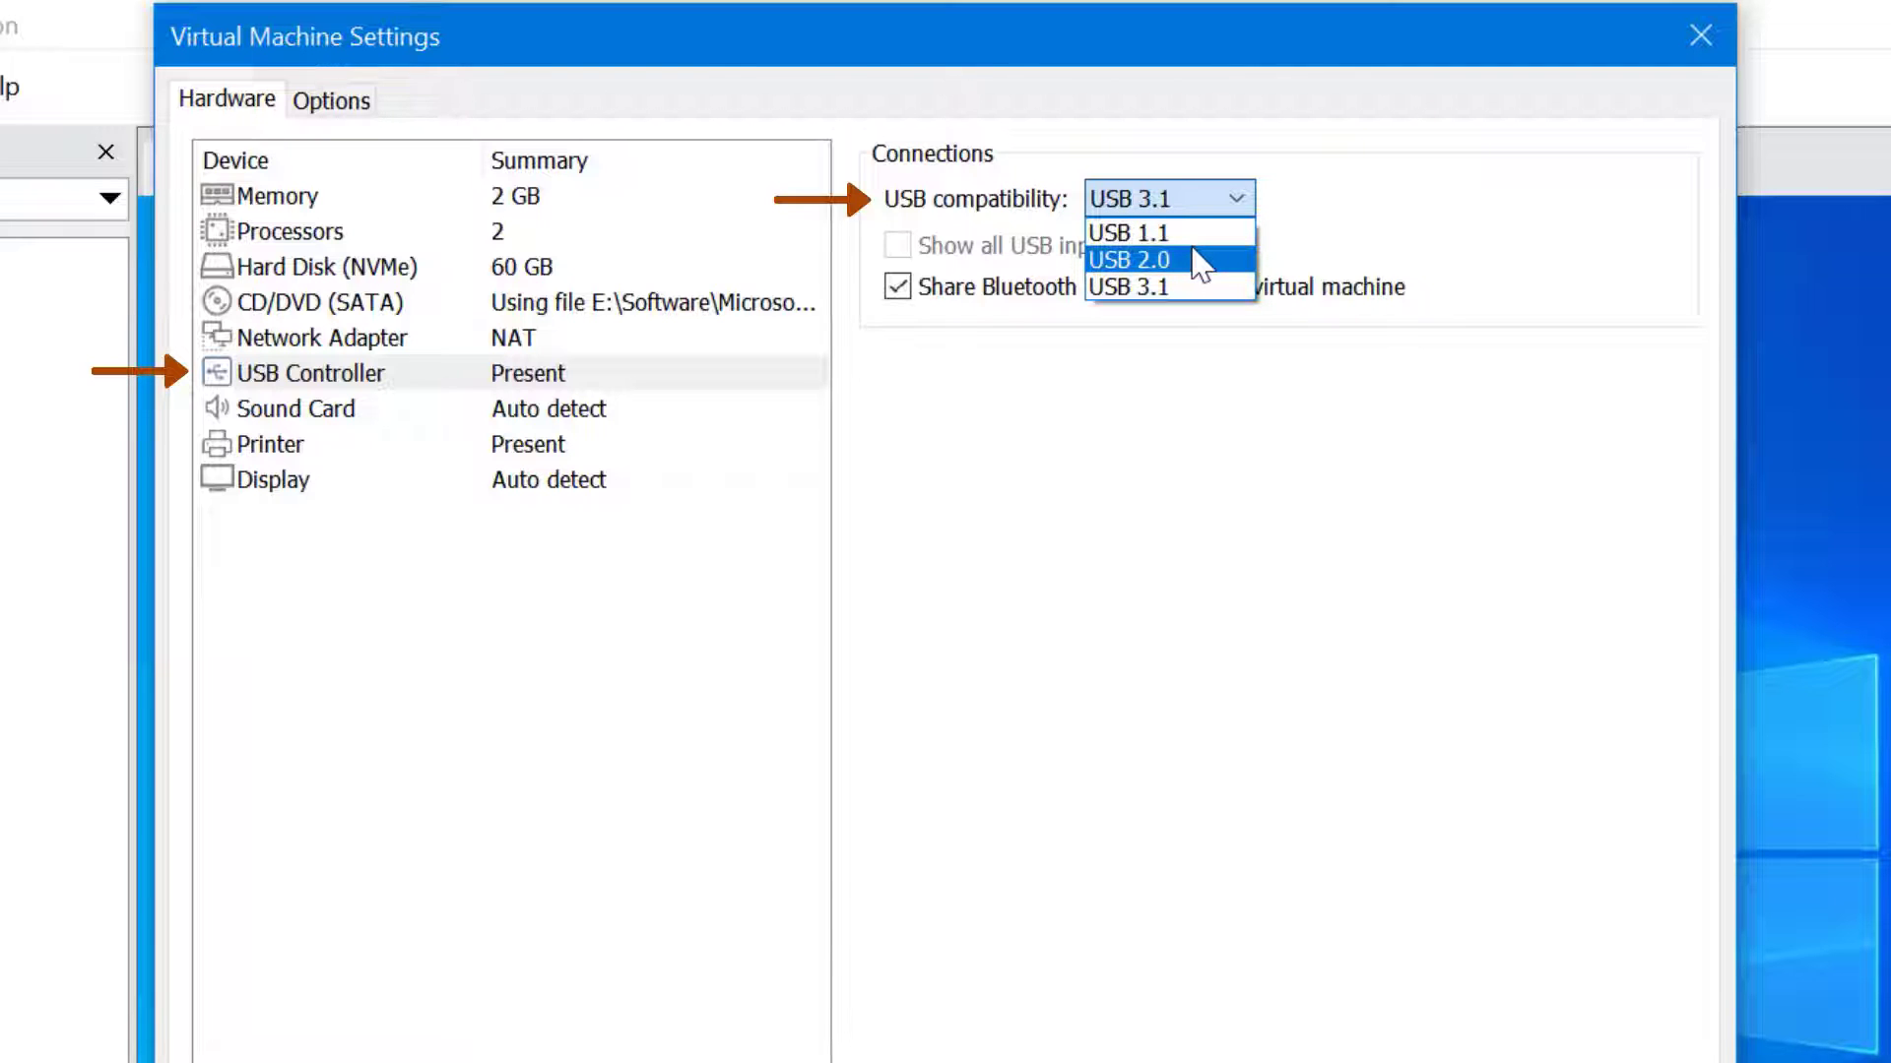
key(Down)
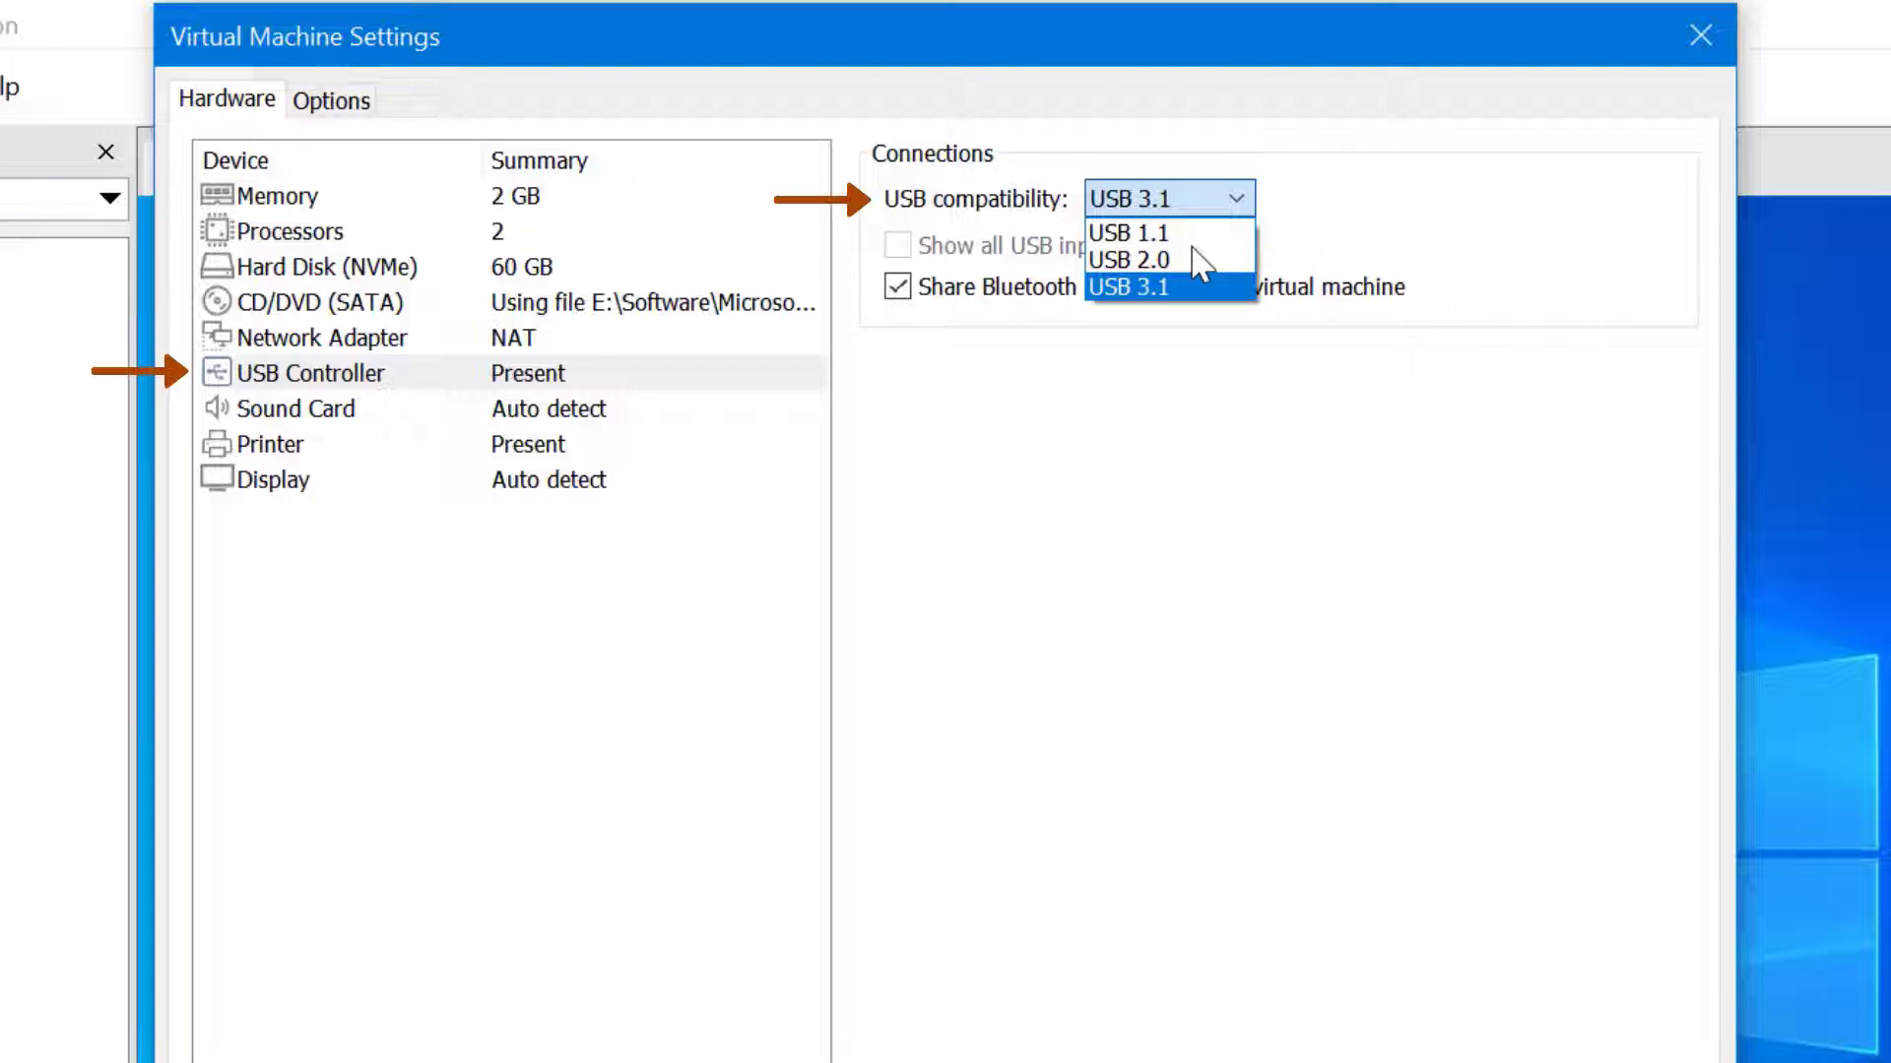
Review the Sound Card, Printer and Display pages, then start the Add Hardware Wizard
click(457, 407)
click(457, 409)
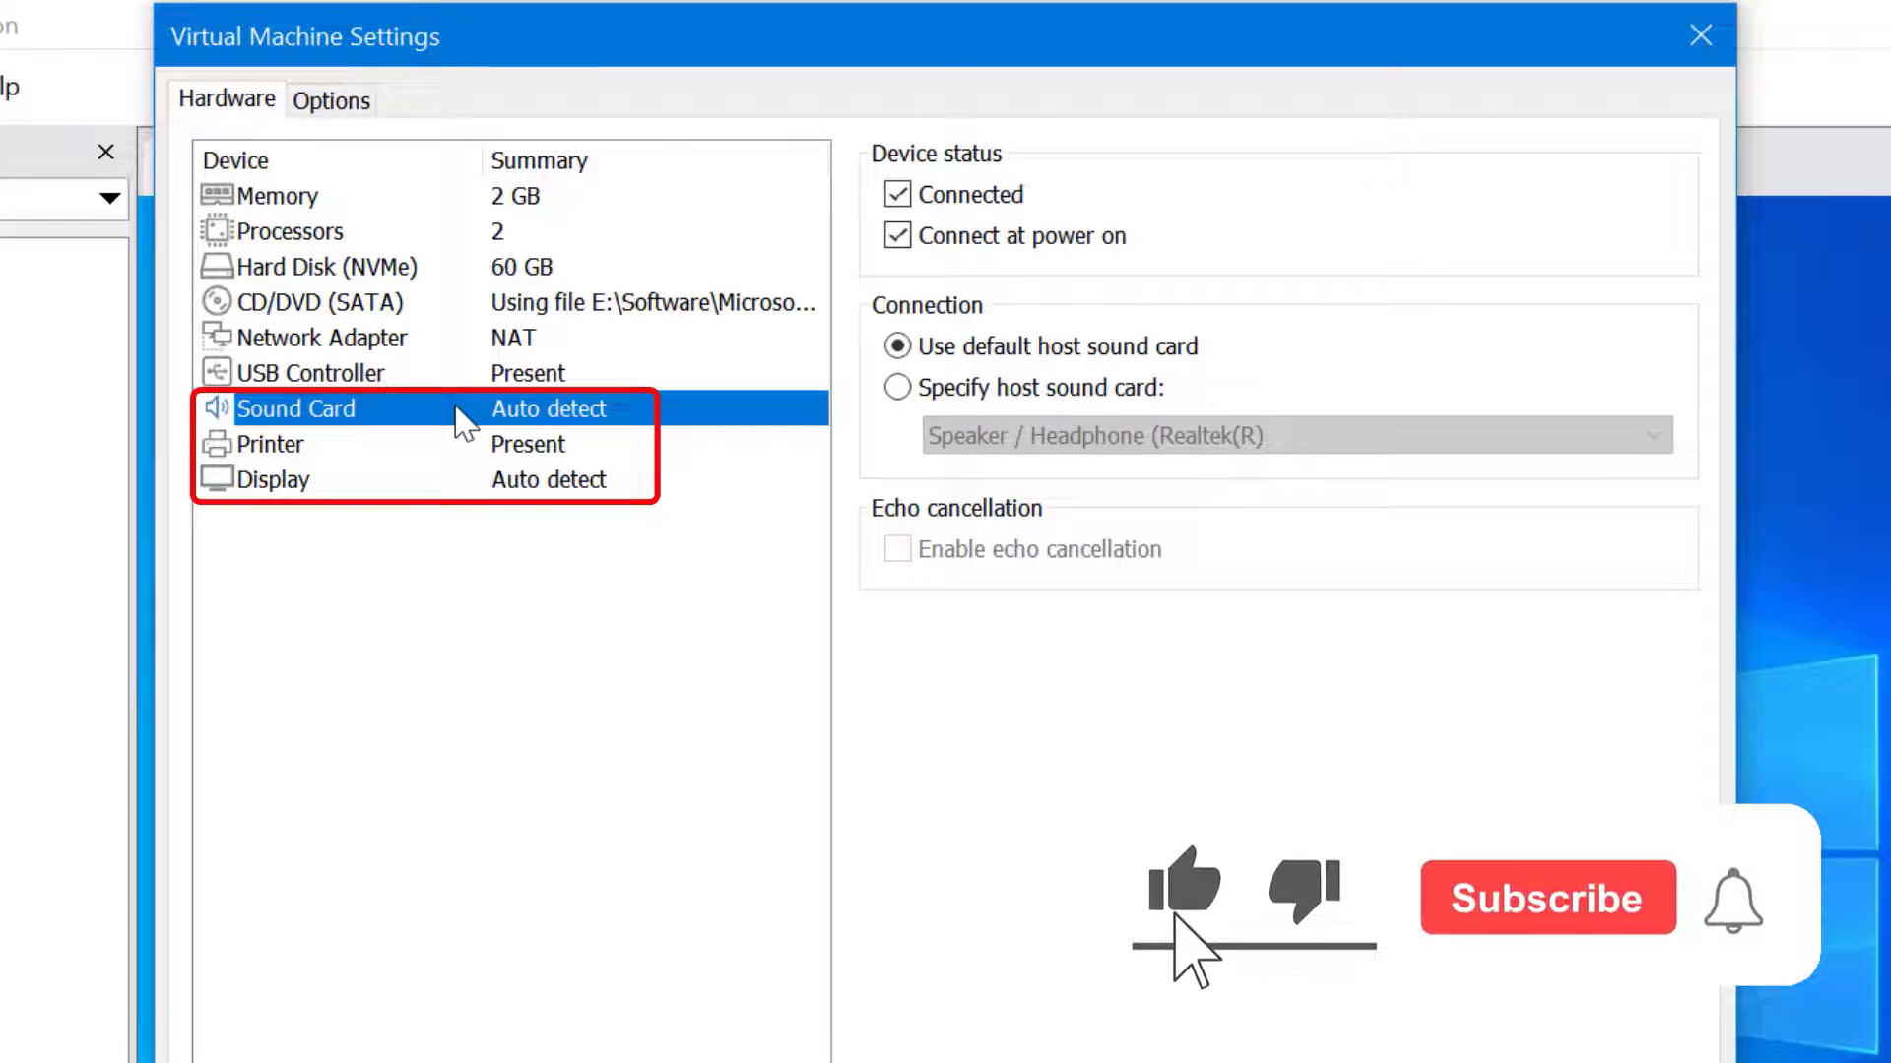
click(402, 443)
click(399, 480)
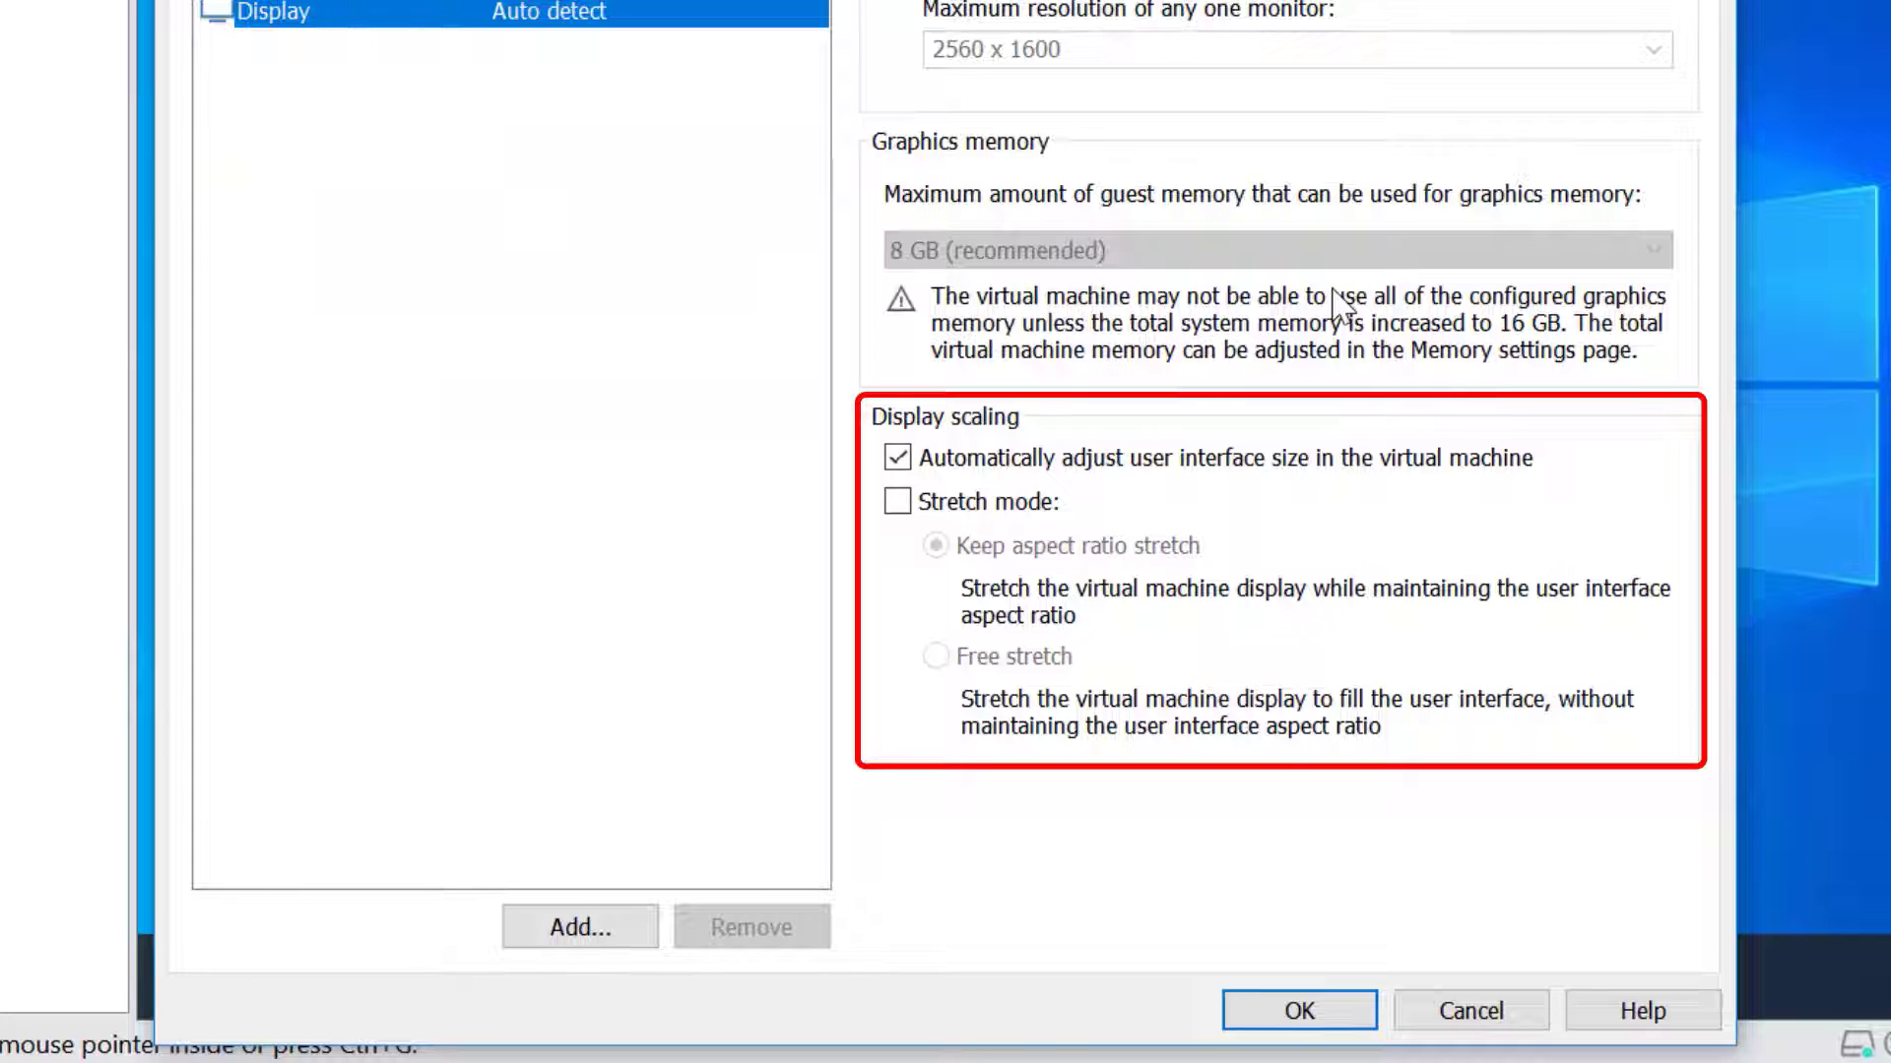
key(Tab)
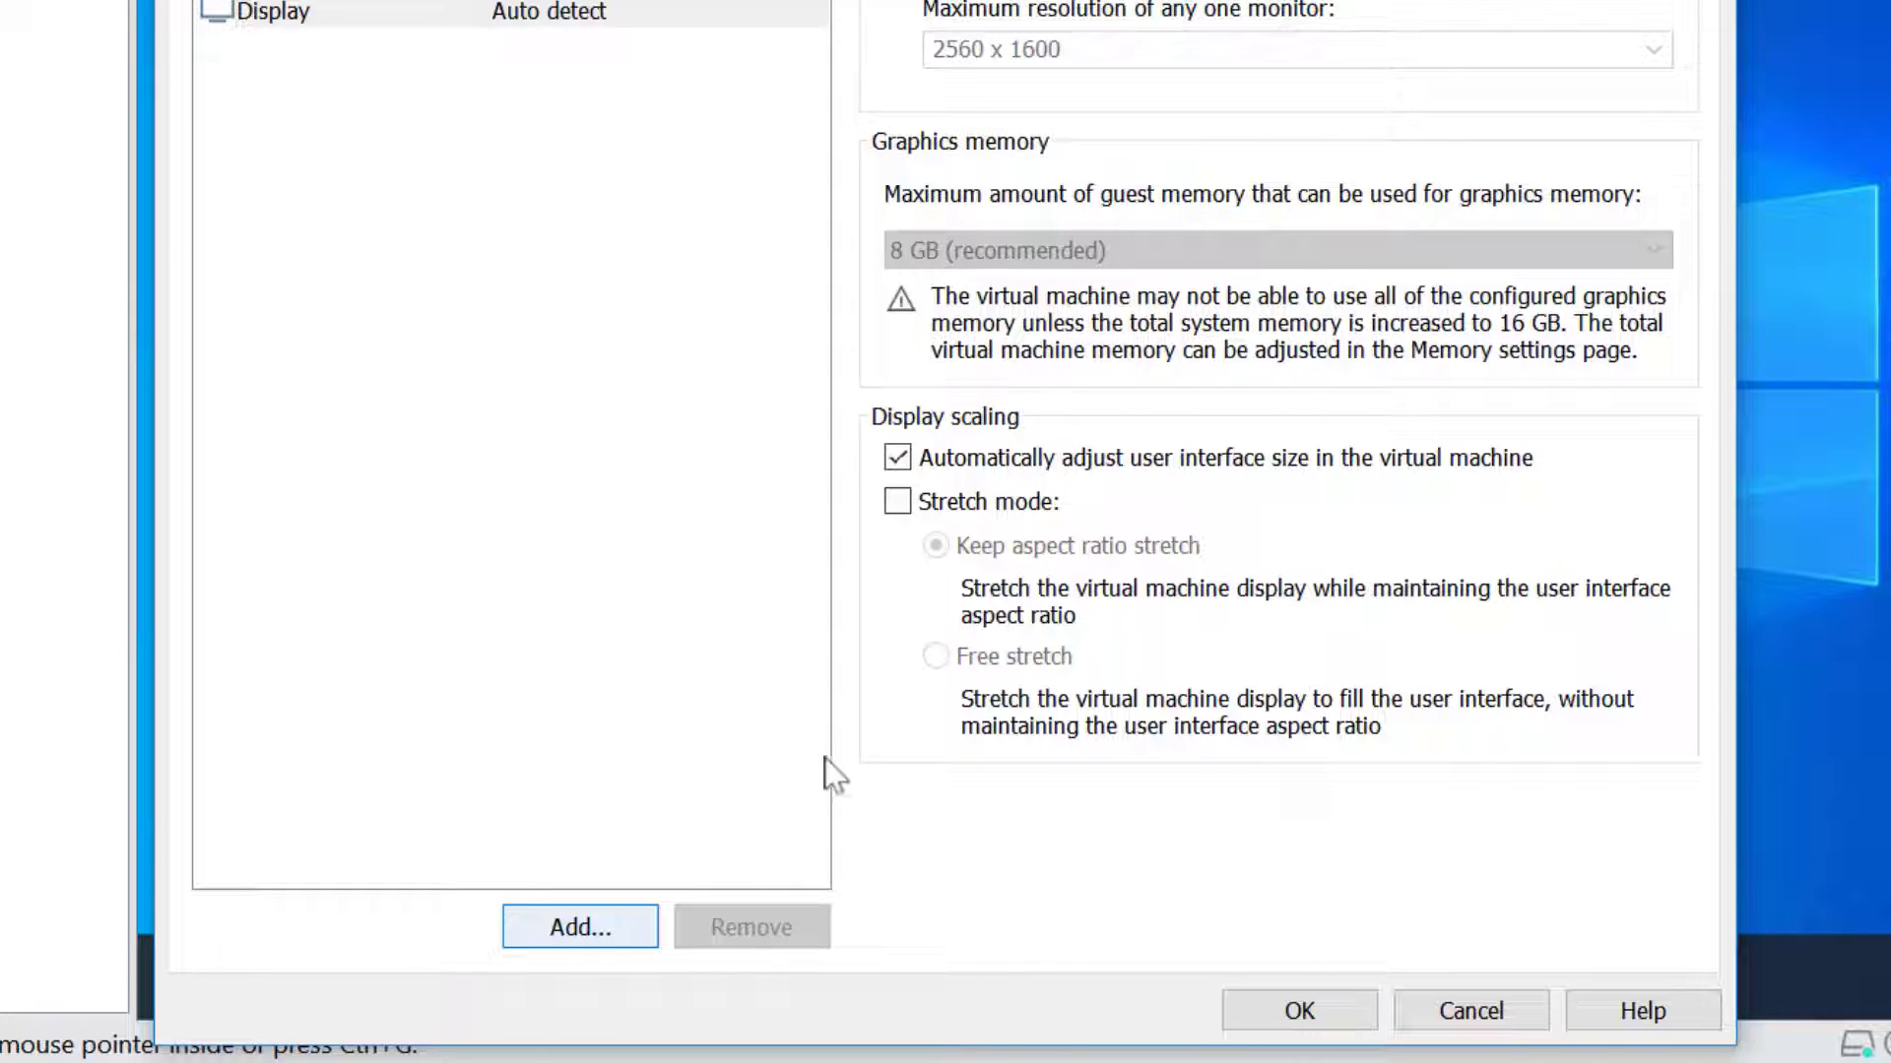
click(639, 930)
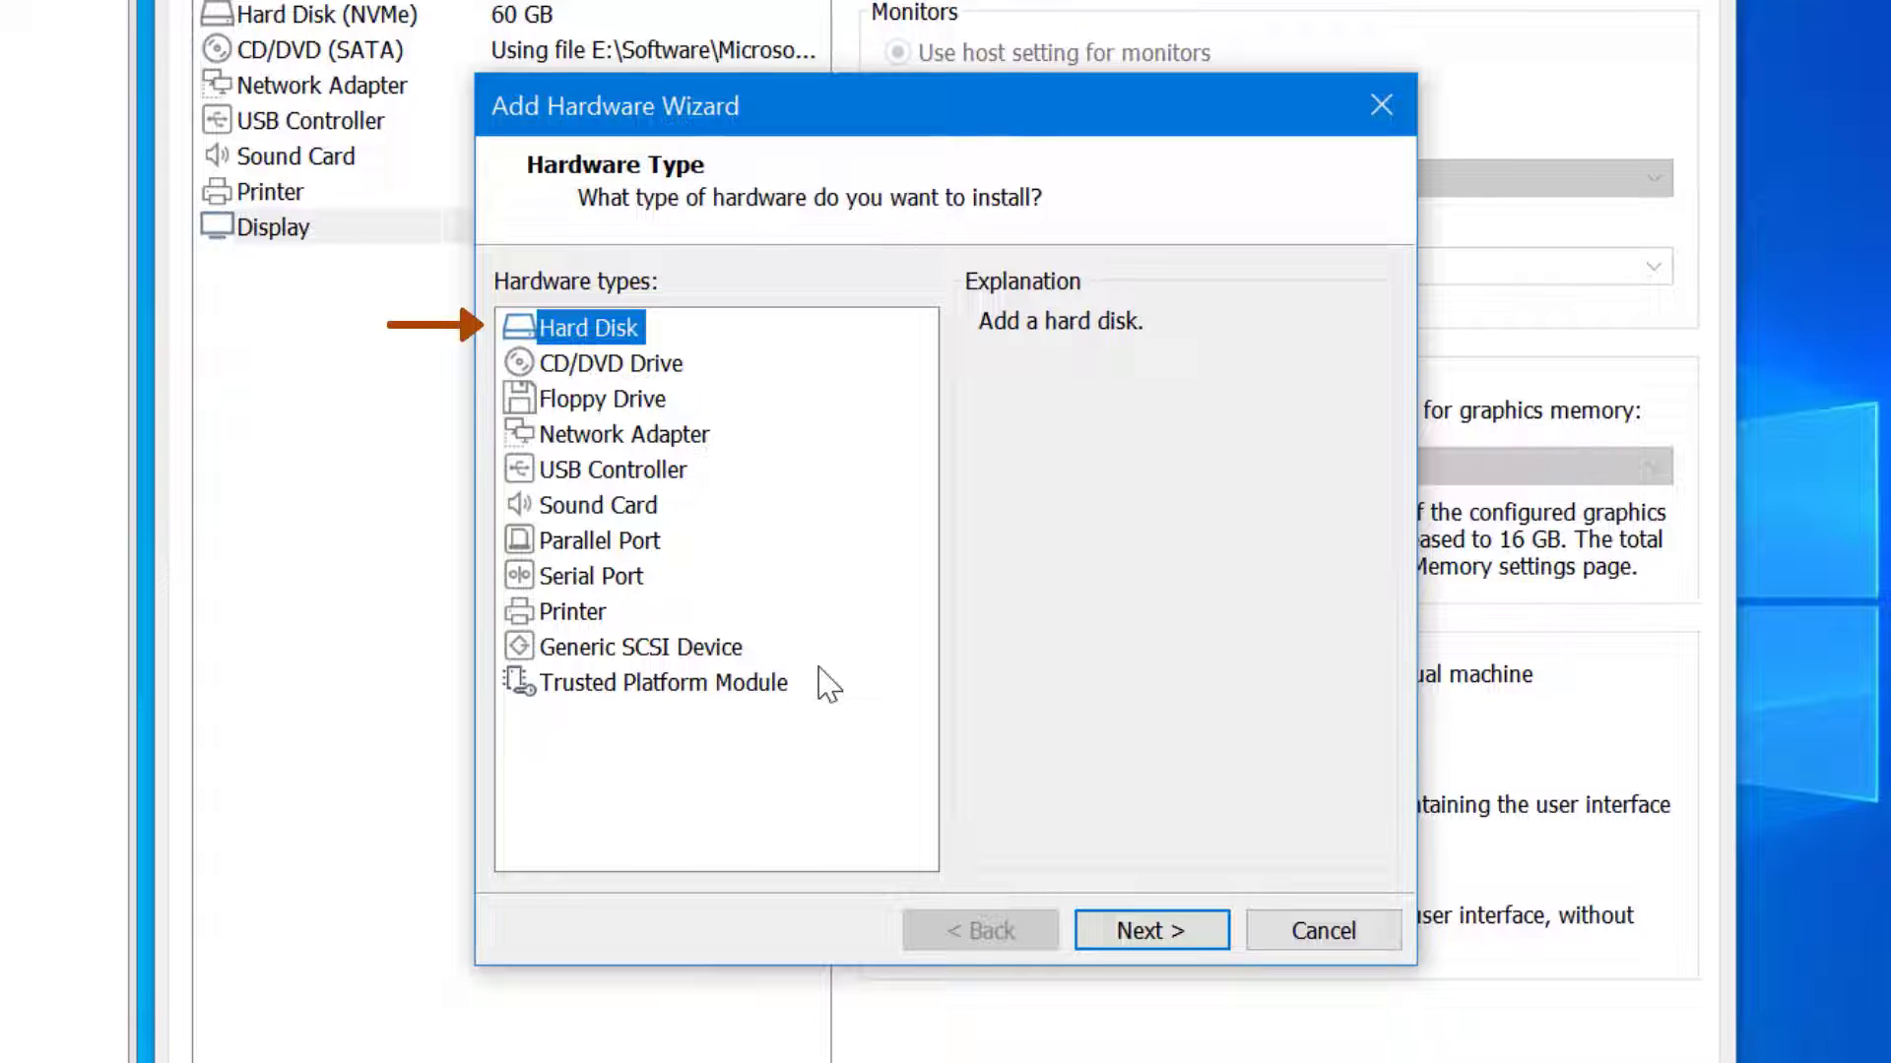
Step through adding a new SCSI hard disk, cancel it, and look at the Network Adapter type
click(1150, 926)
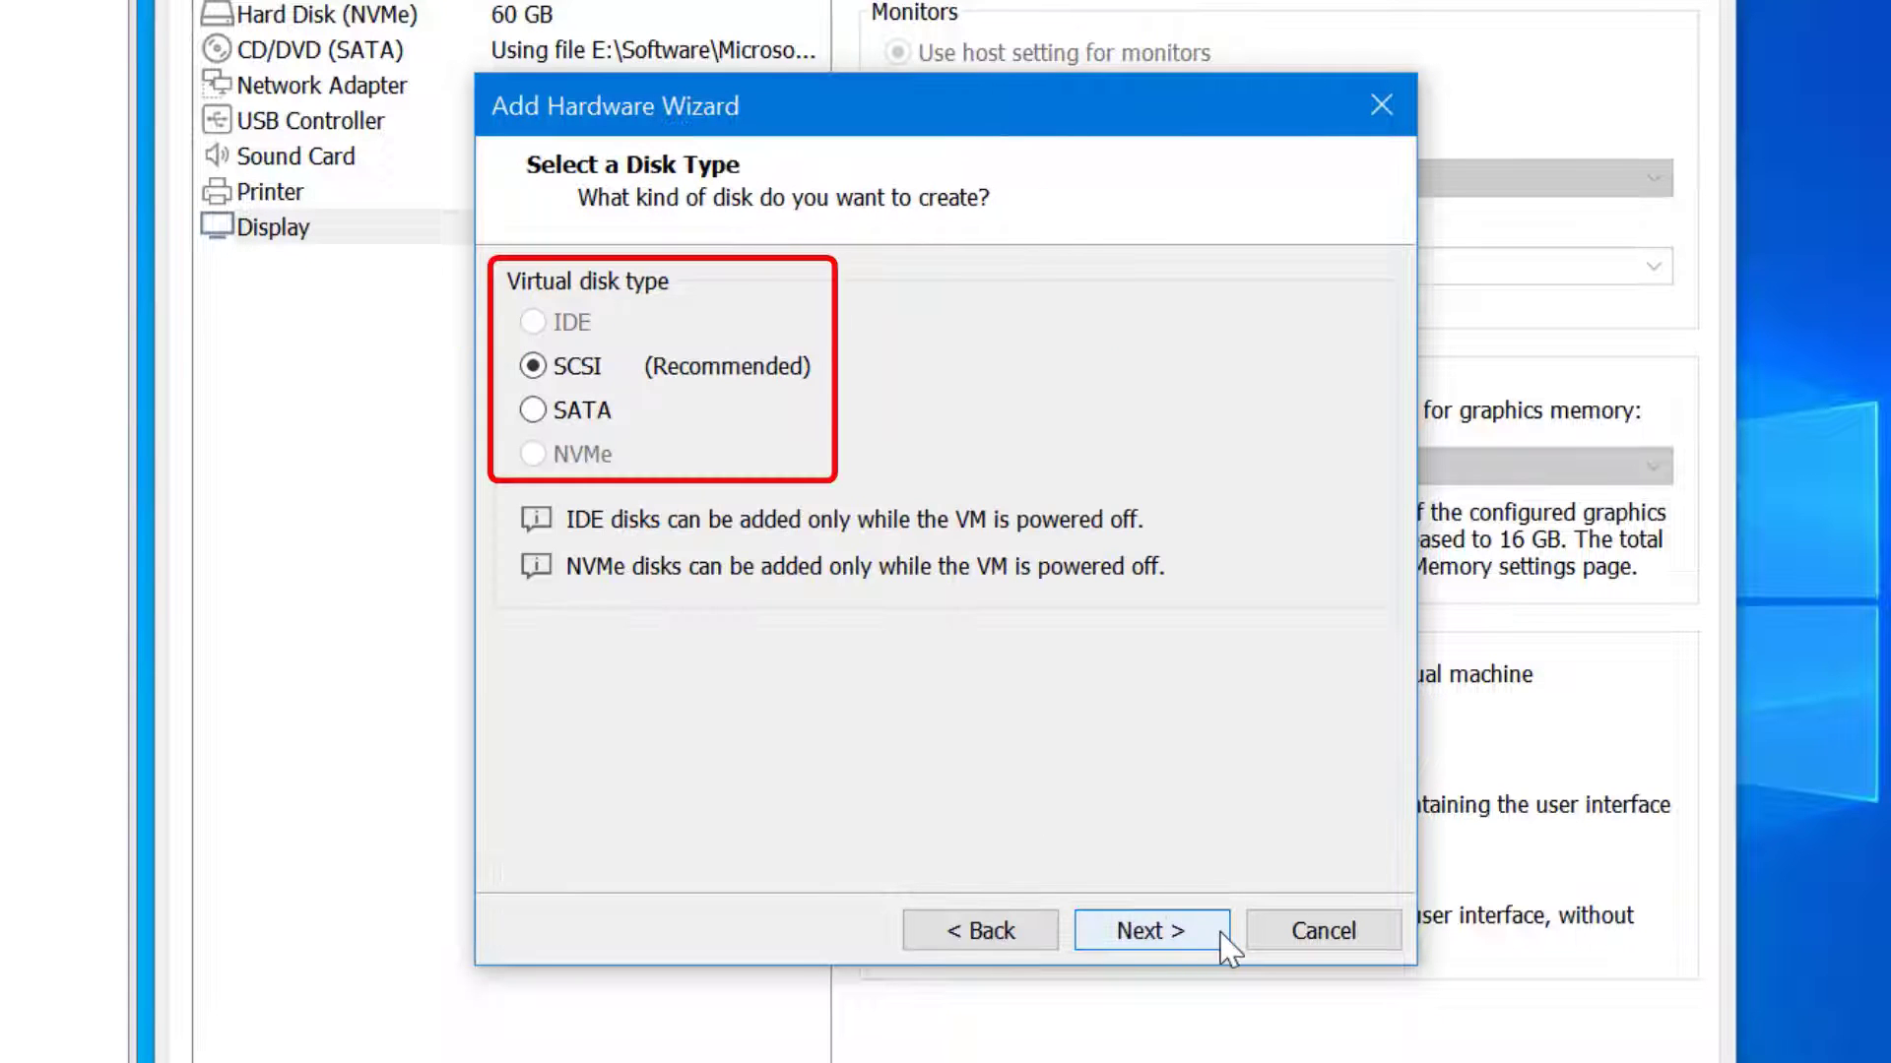
click(1150, 931)
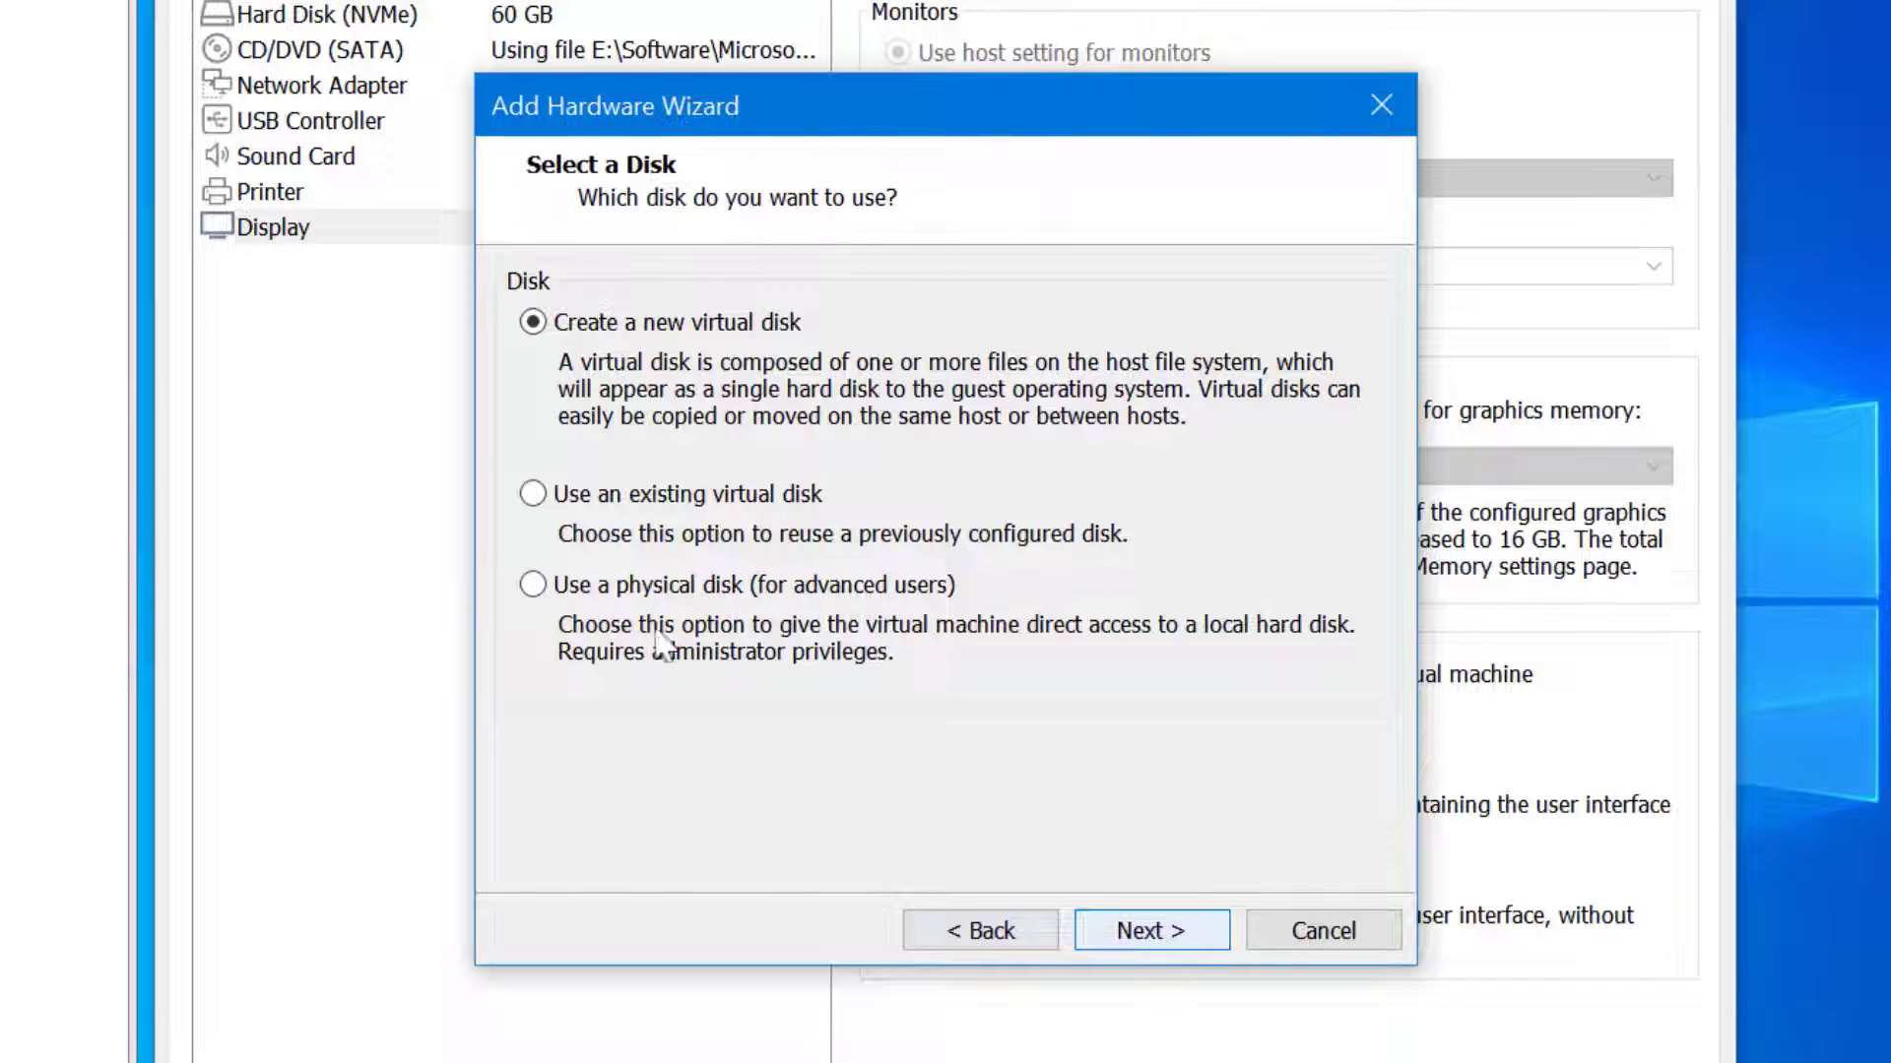
click(1217, 940)
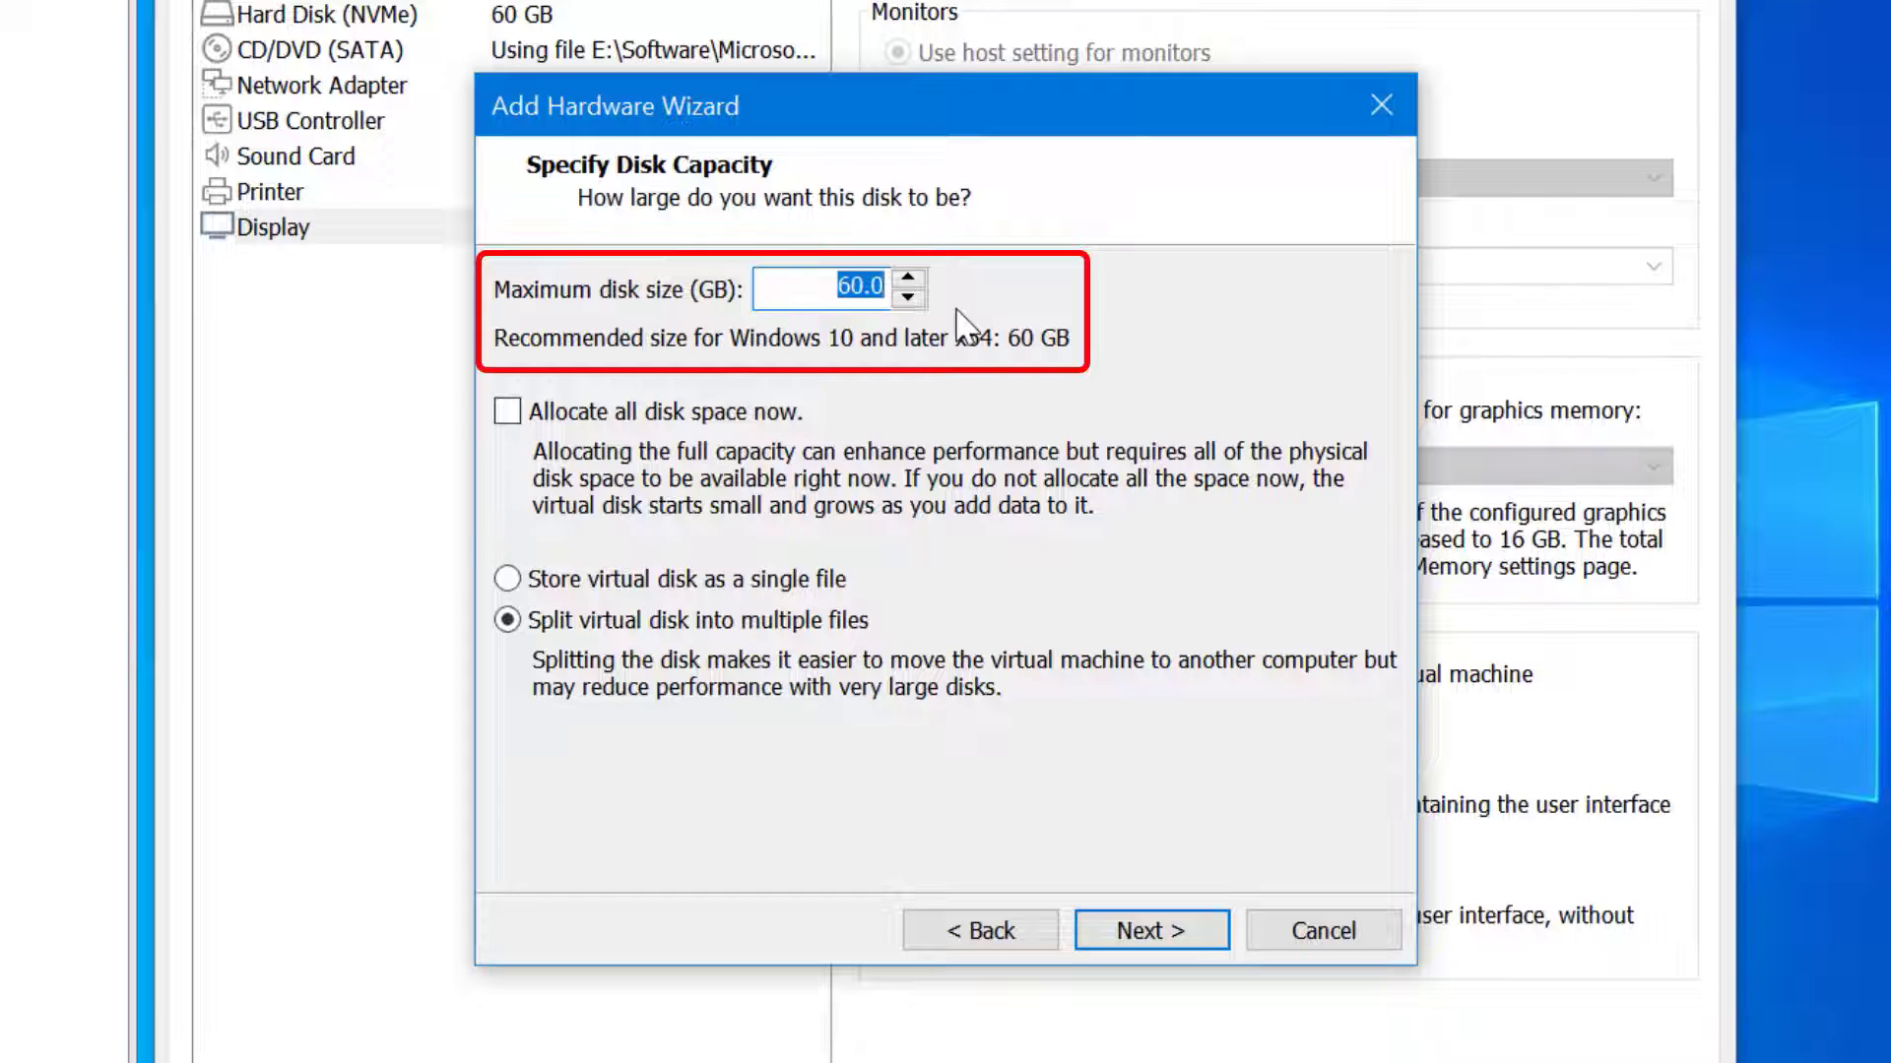
click(1323, 934)
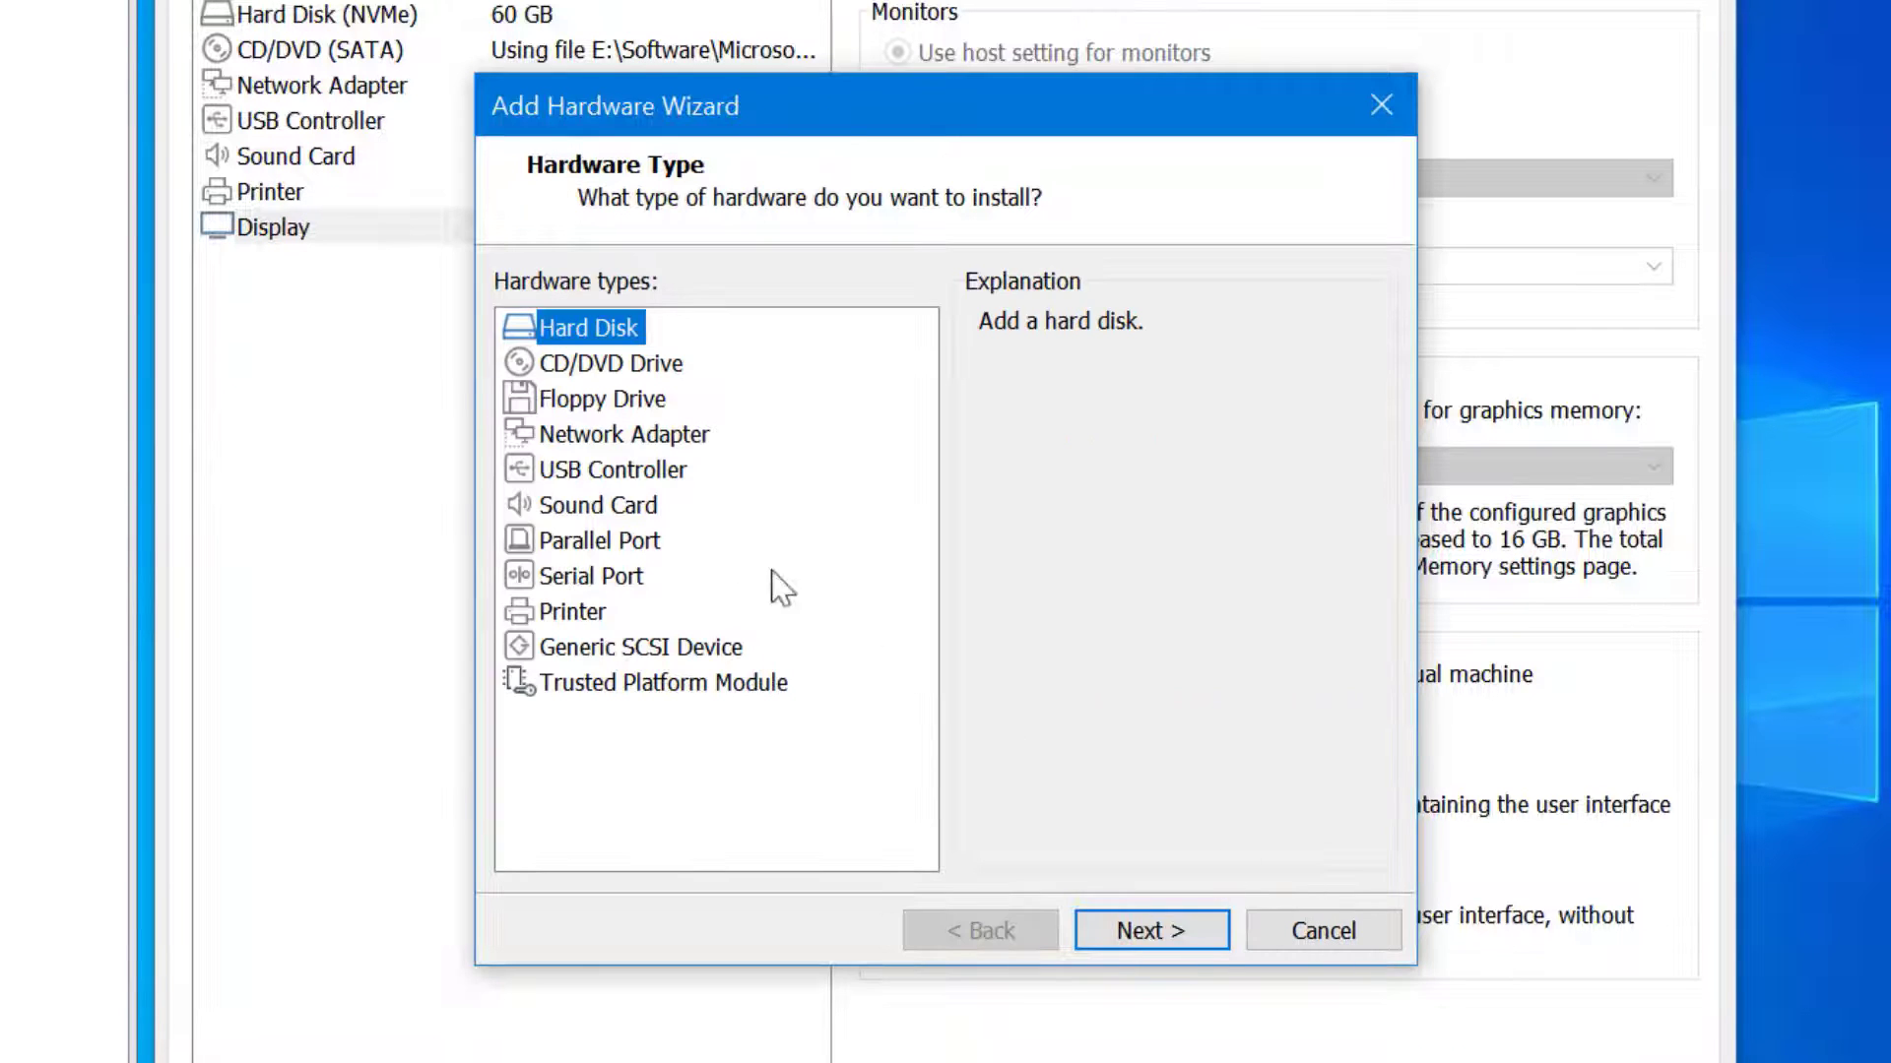
click(572, 435)
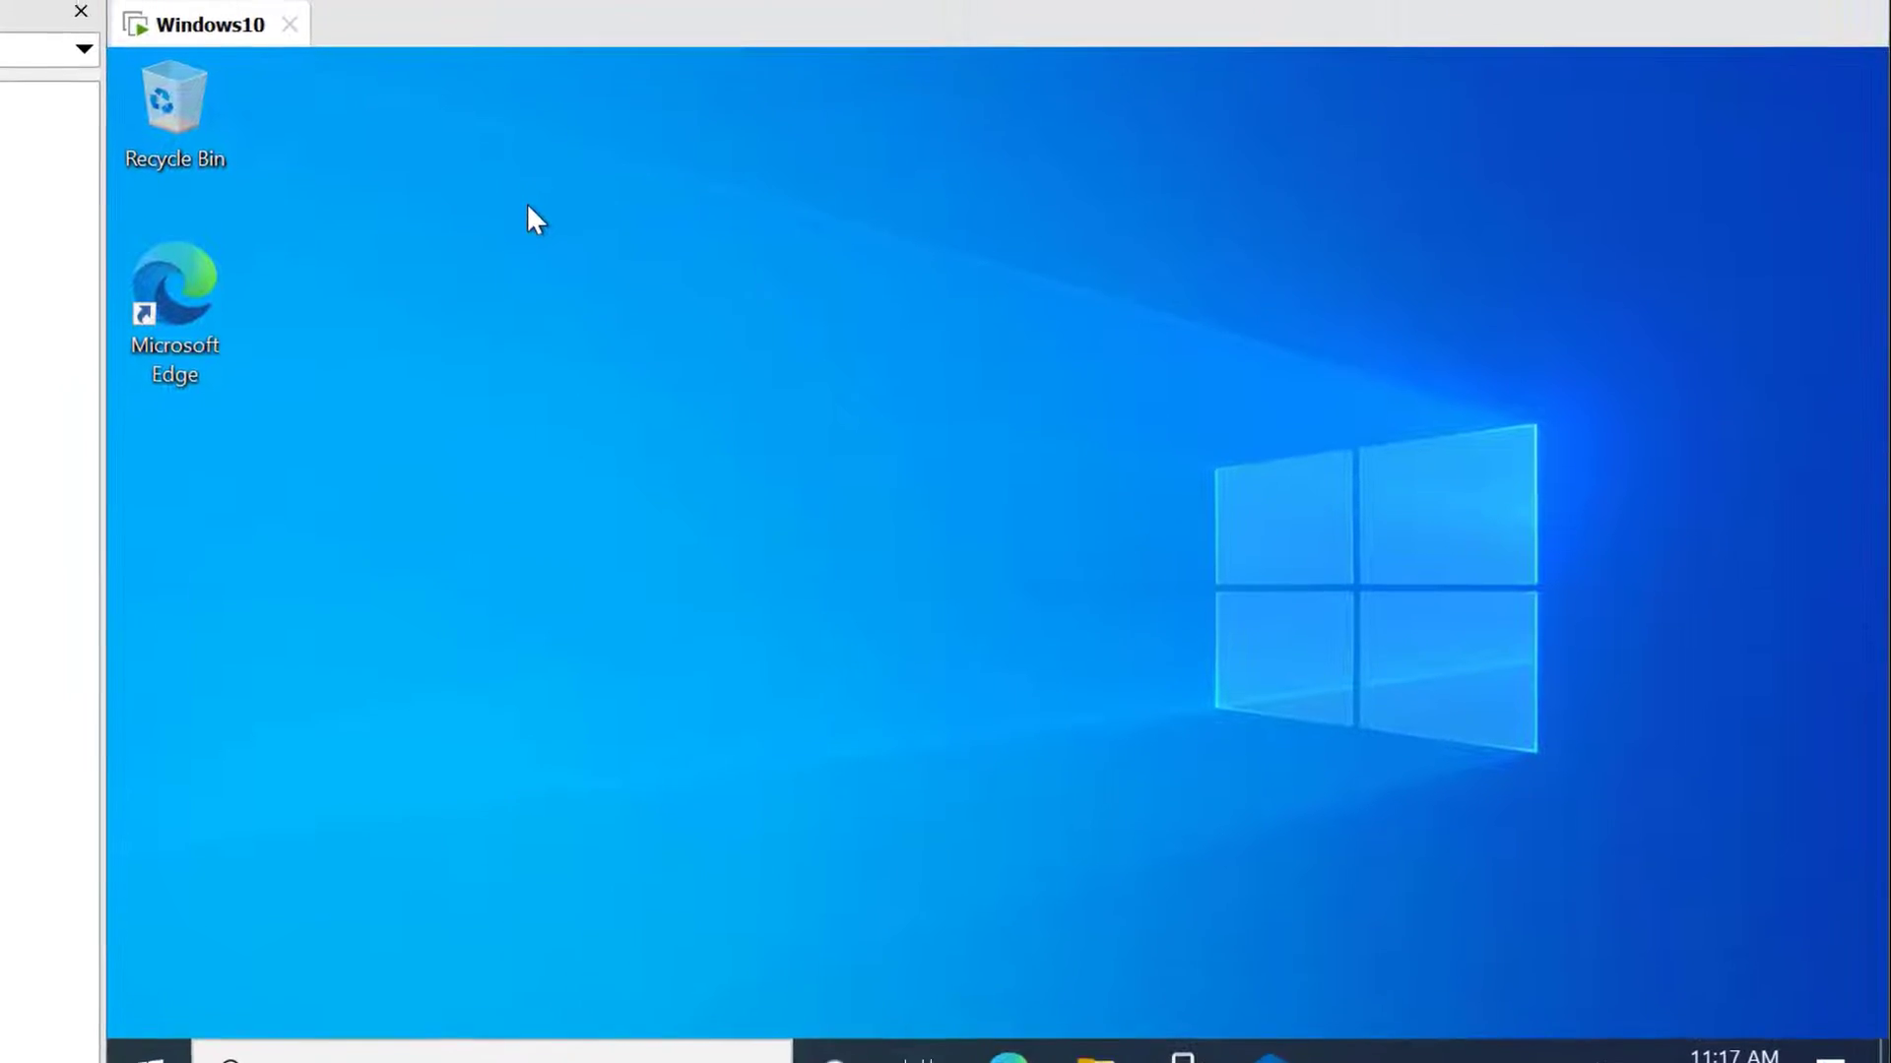
Close the Windows10 tab and keep the VM running in the background
click(290, 40)
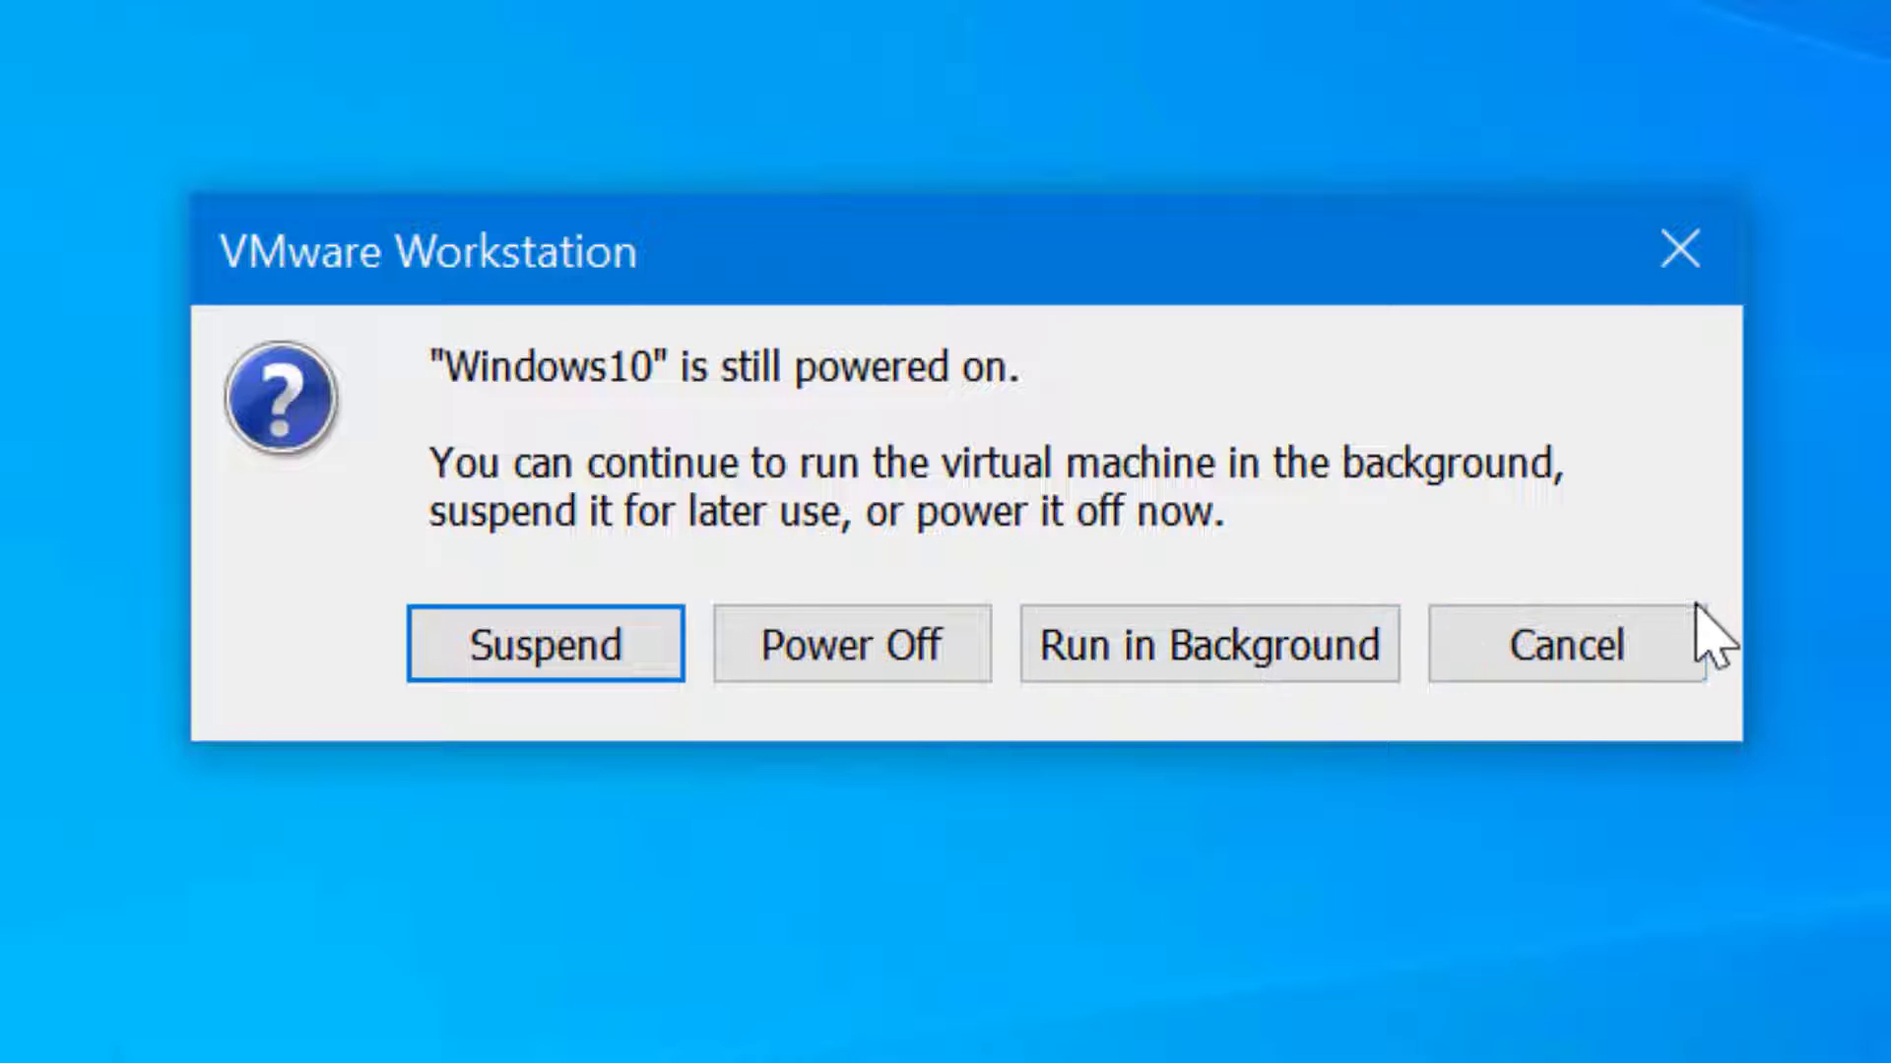
click(1324, 680)
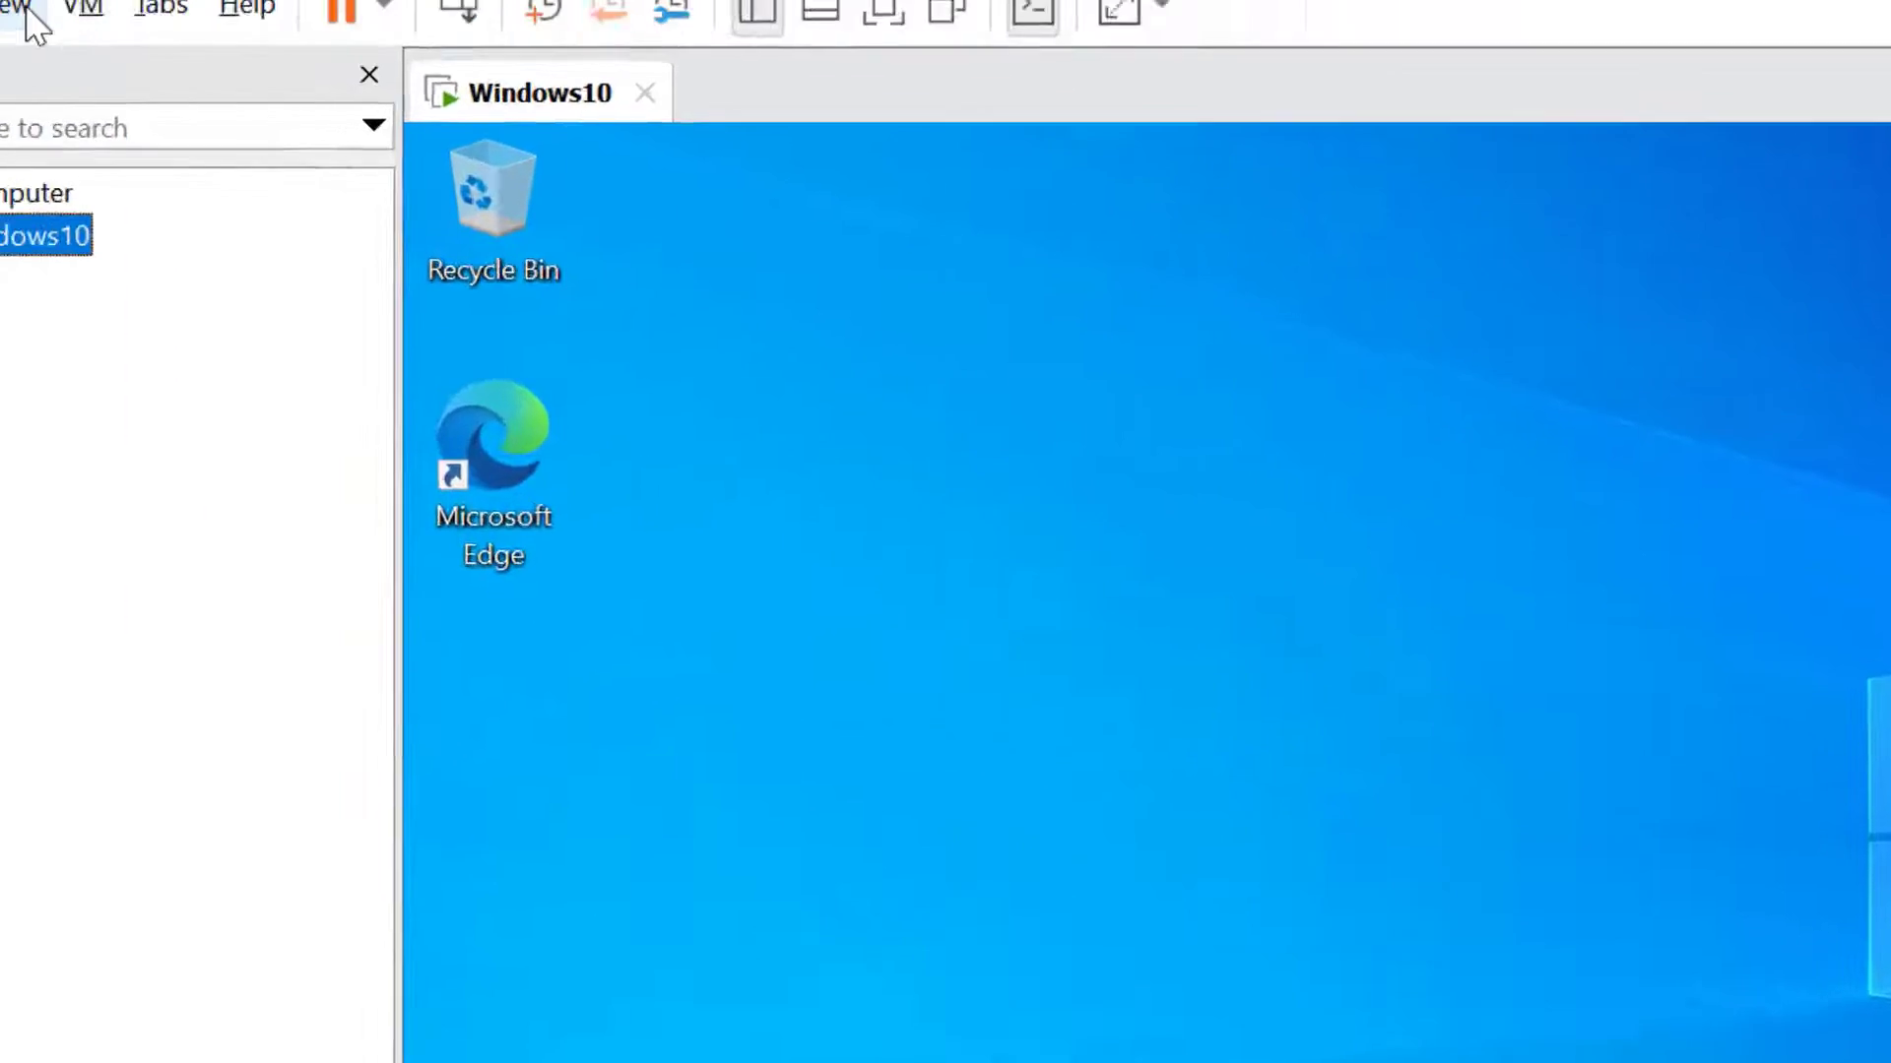
View the guest full screen, toggle the toolbar pin, exit, and show the thumbnail bar
click(296, 138)
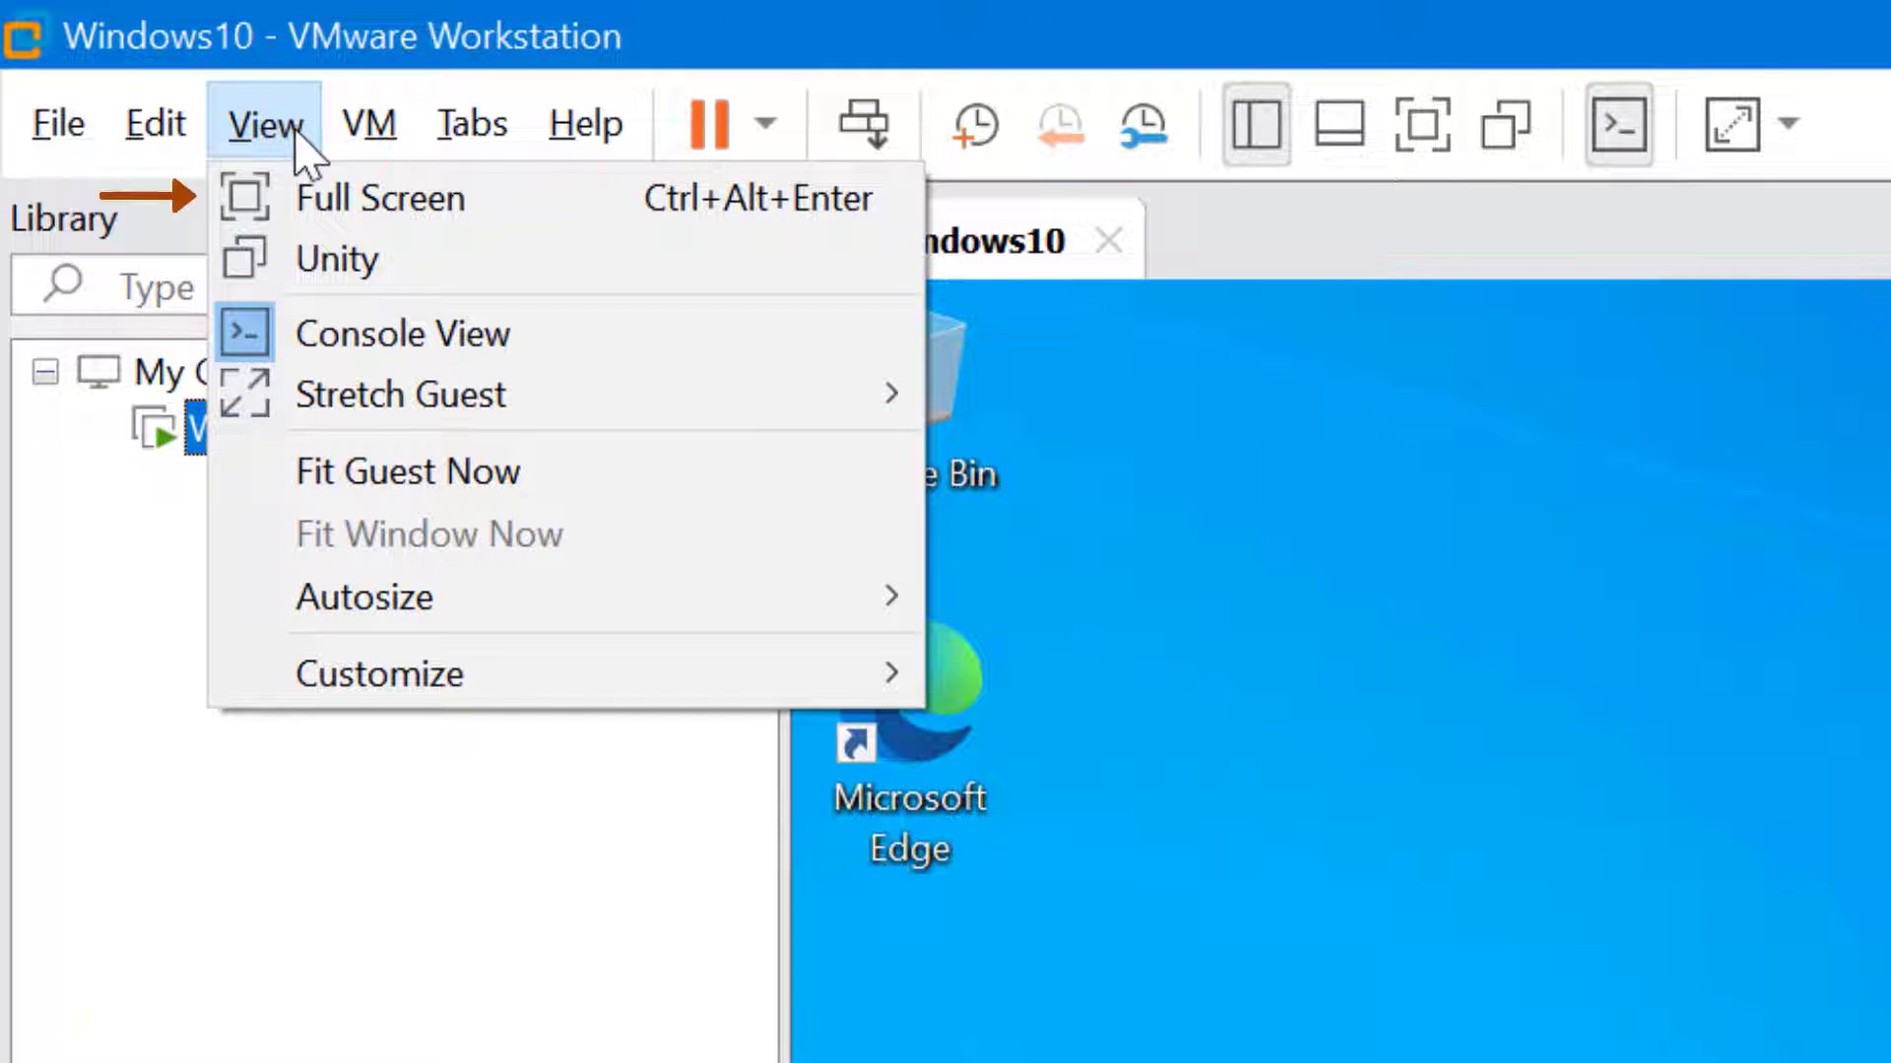
click(317, 208)
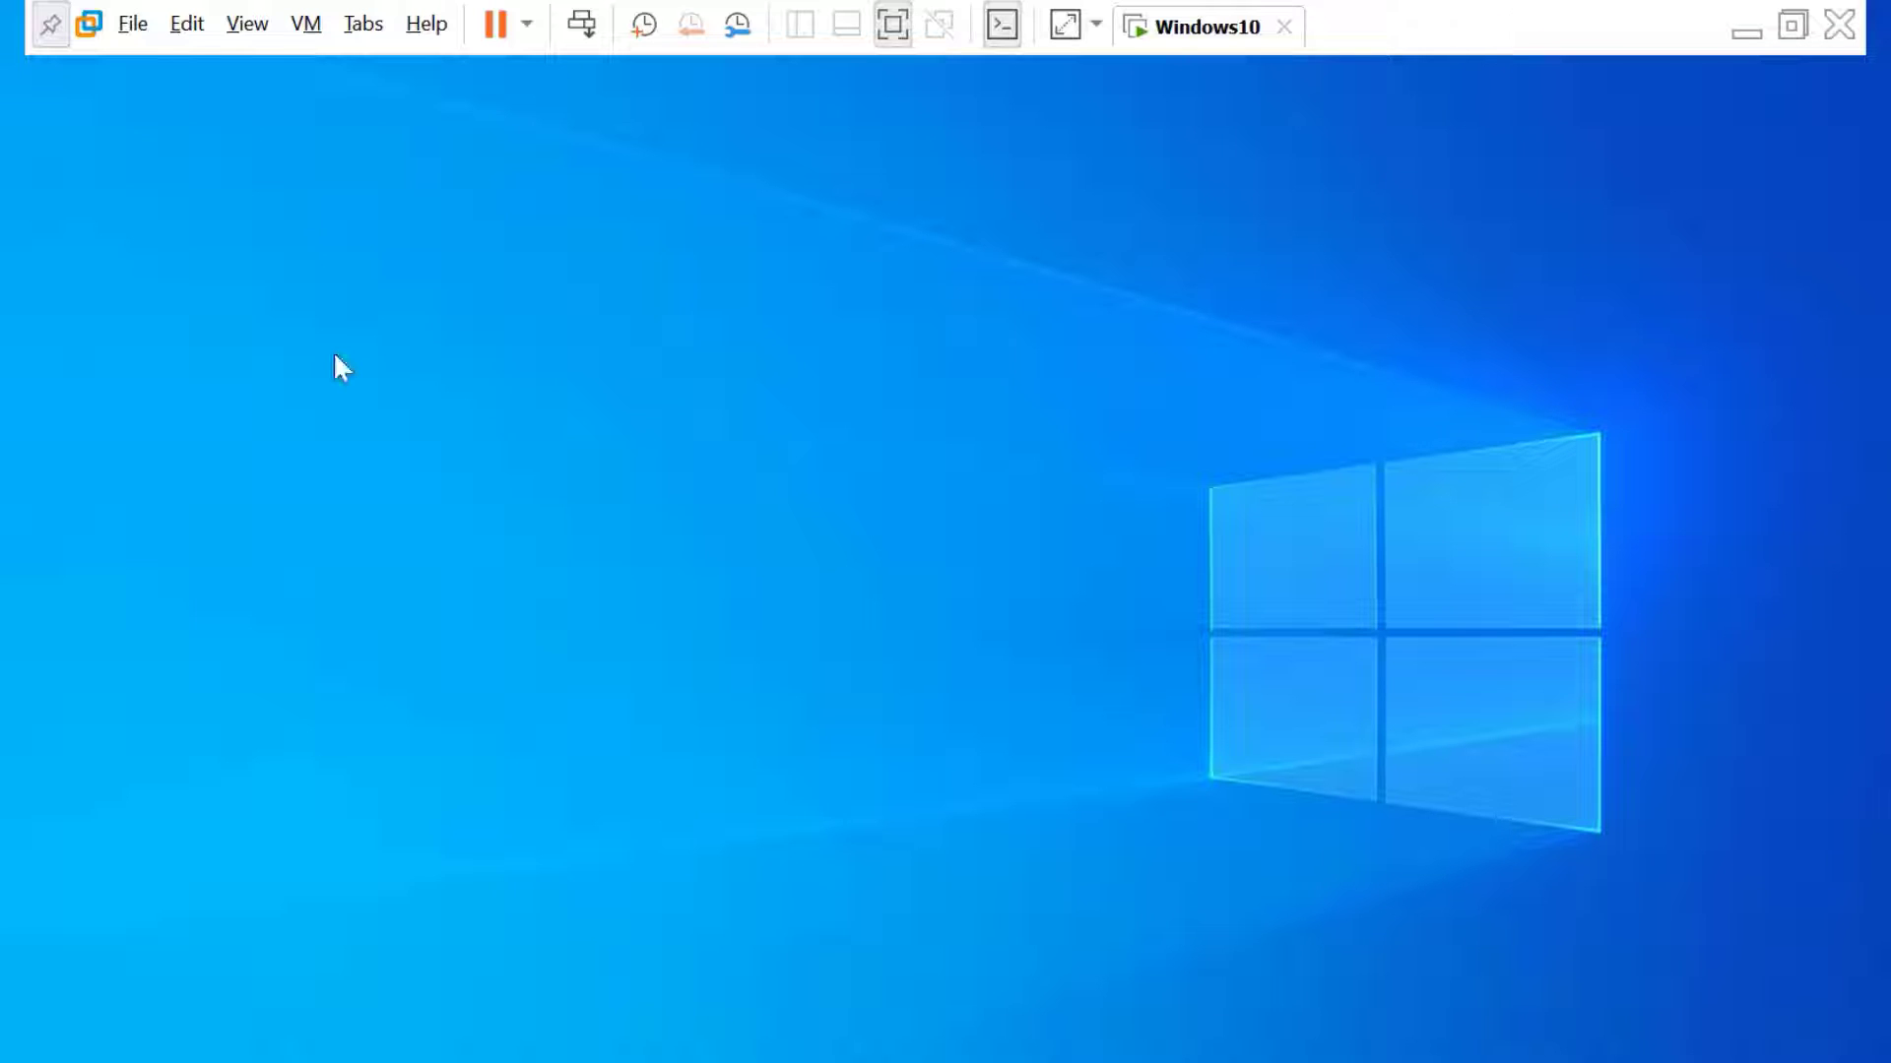
click(50, 24)
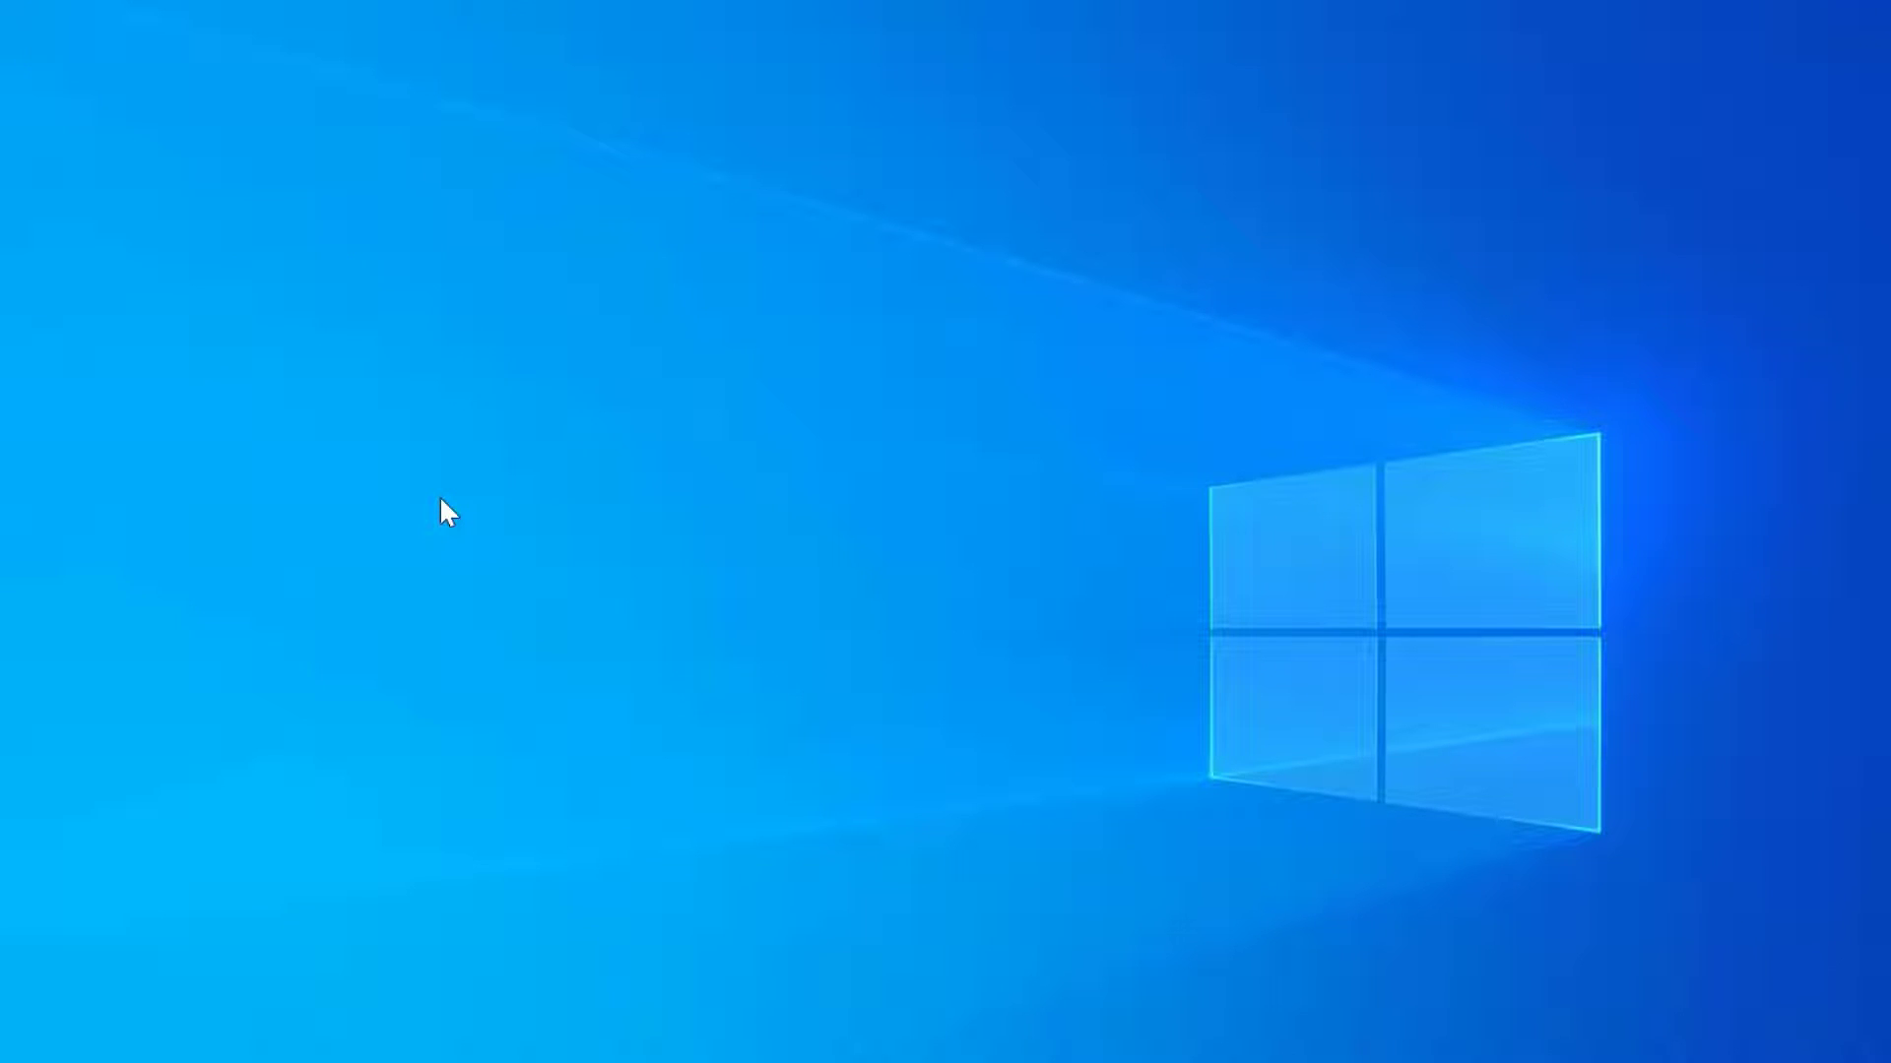
mouse_move(416, 4)
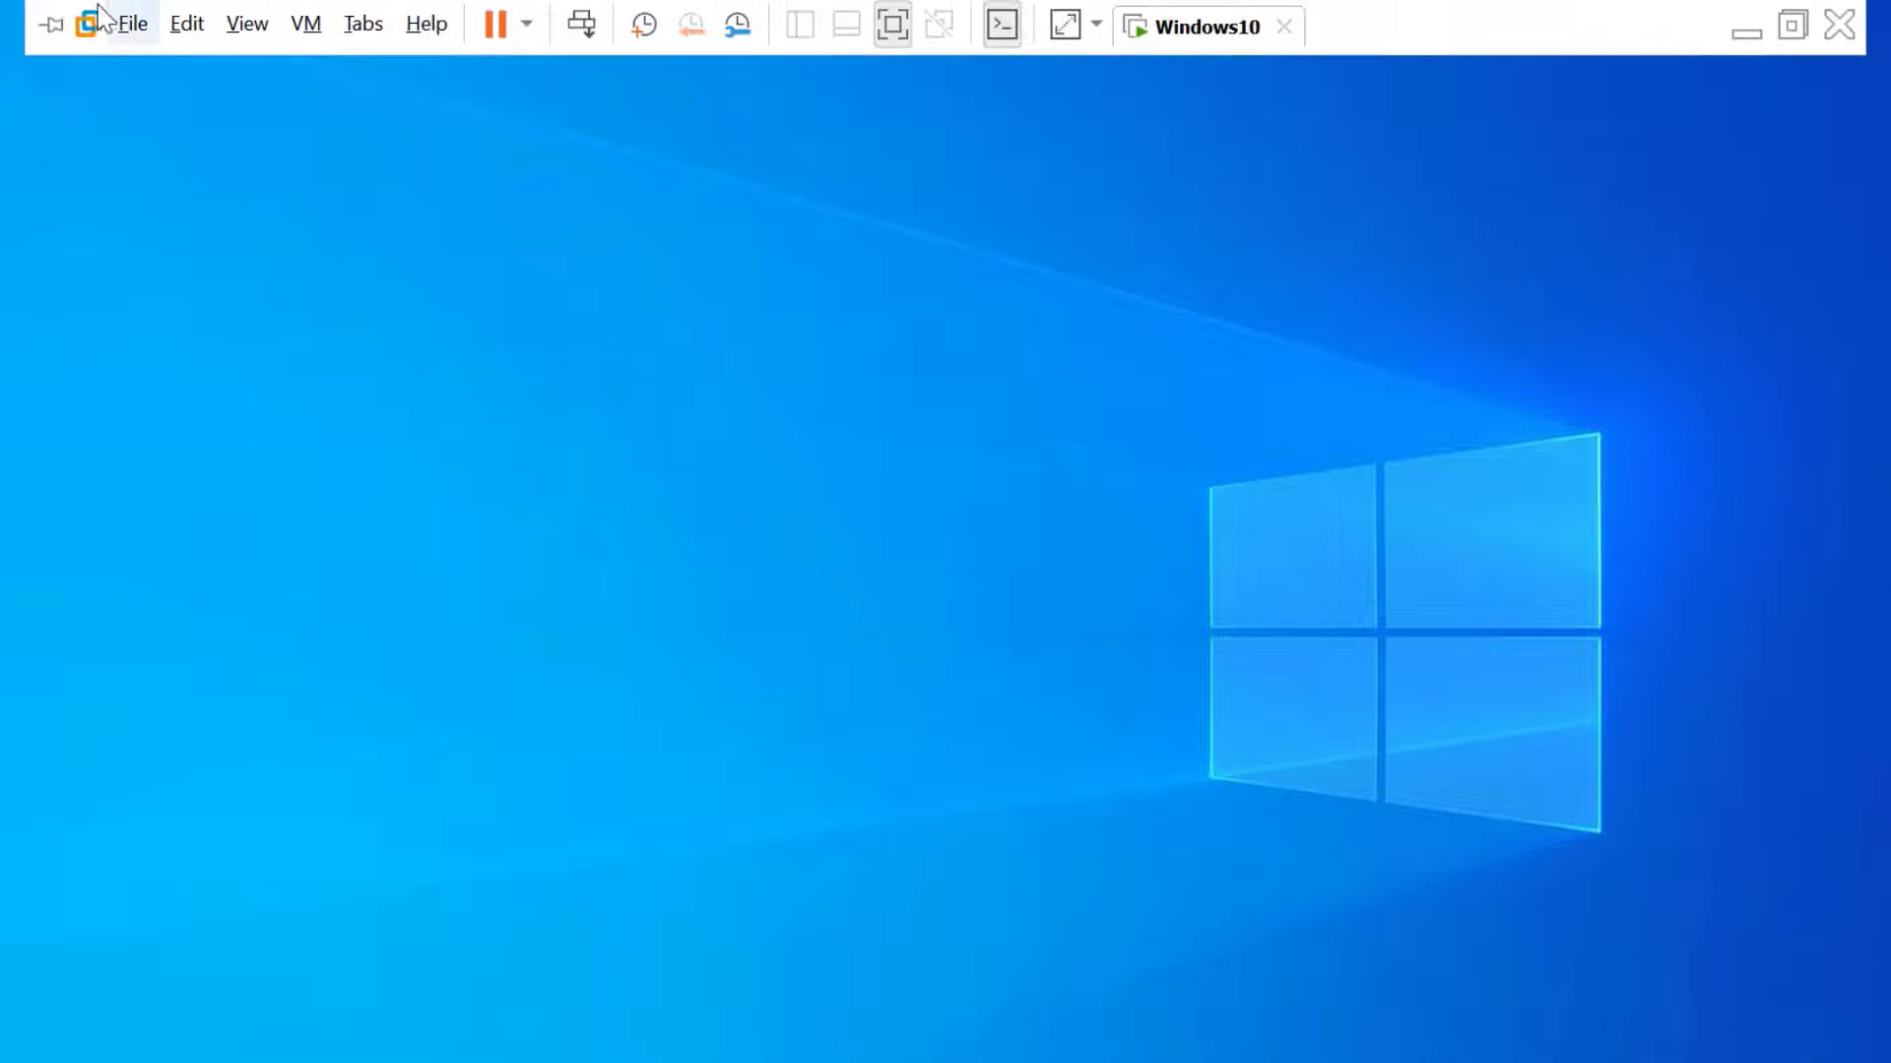
click(51, 24)
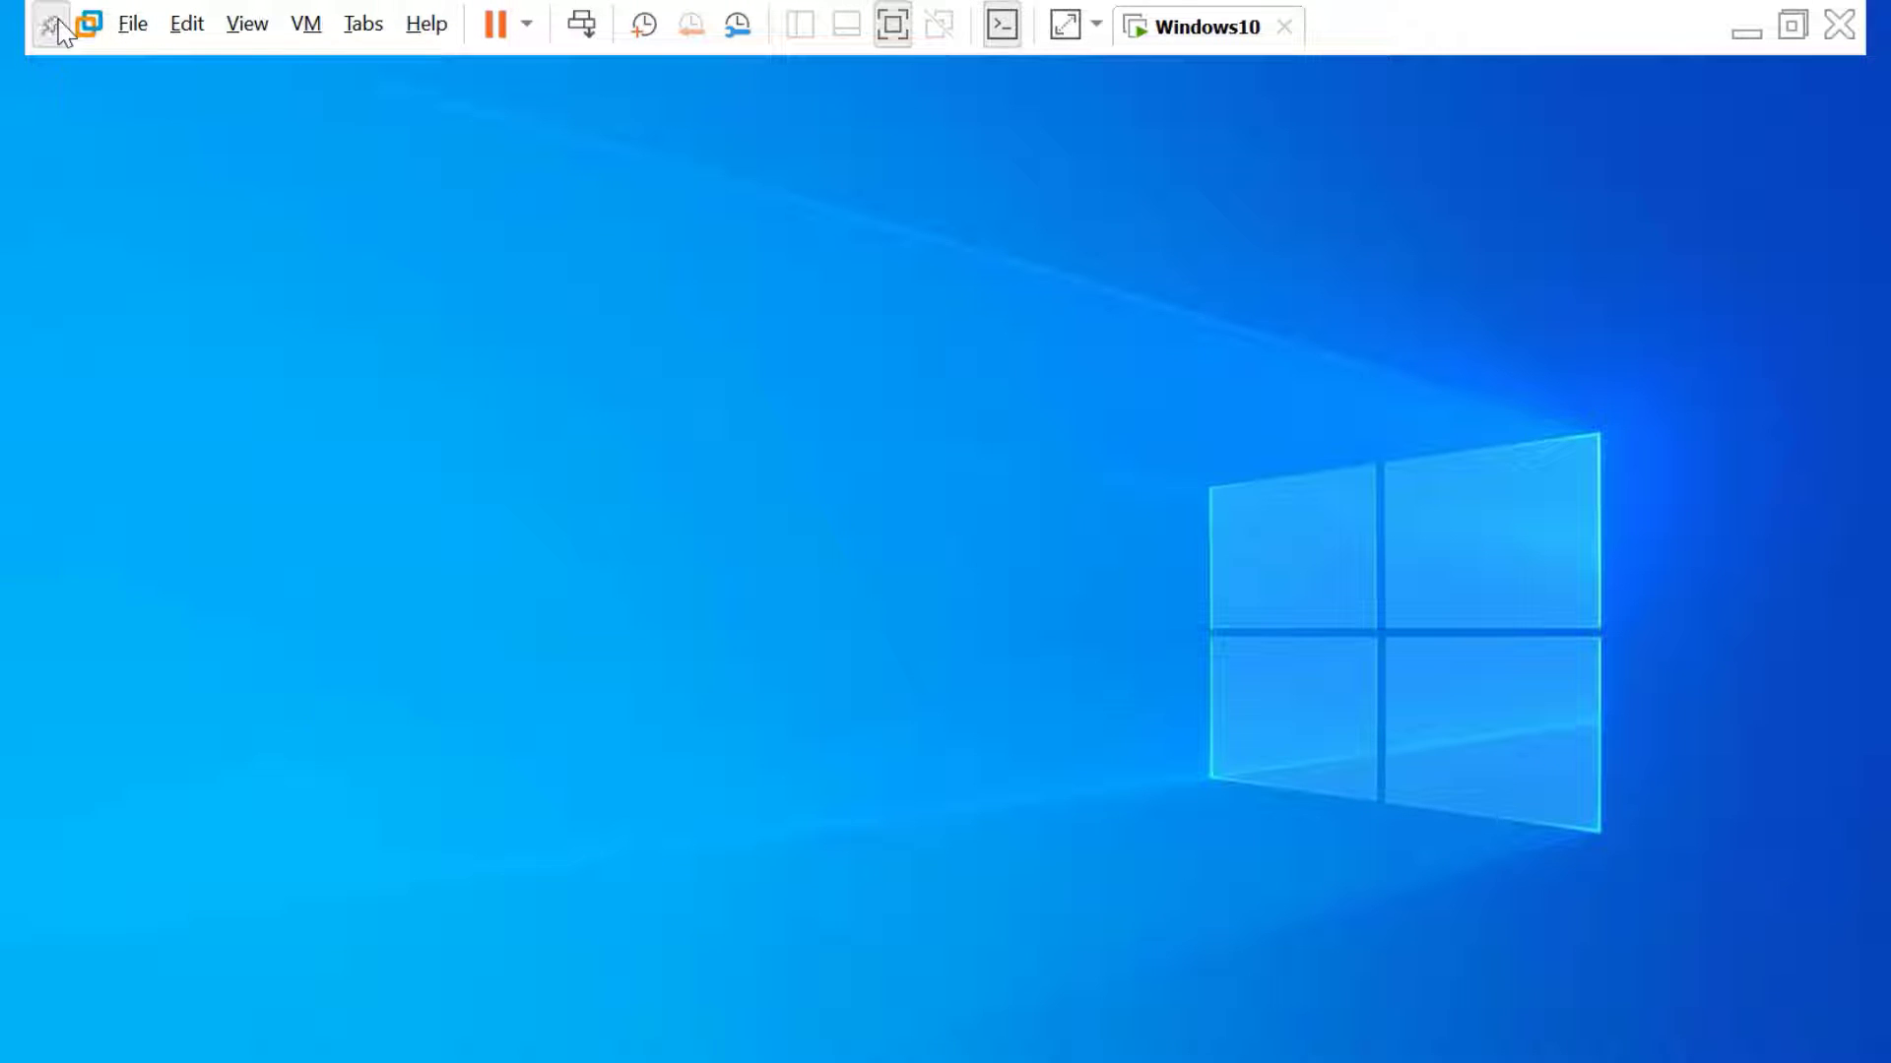
click(893, 46)
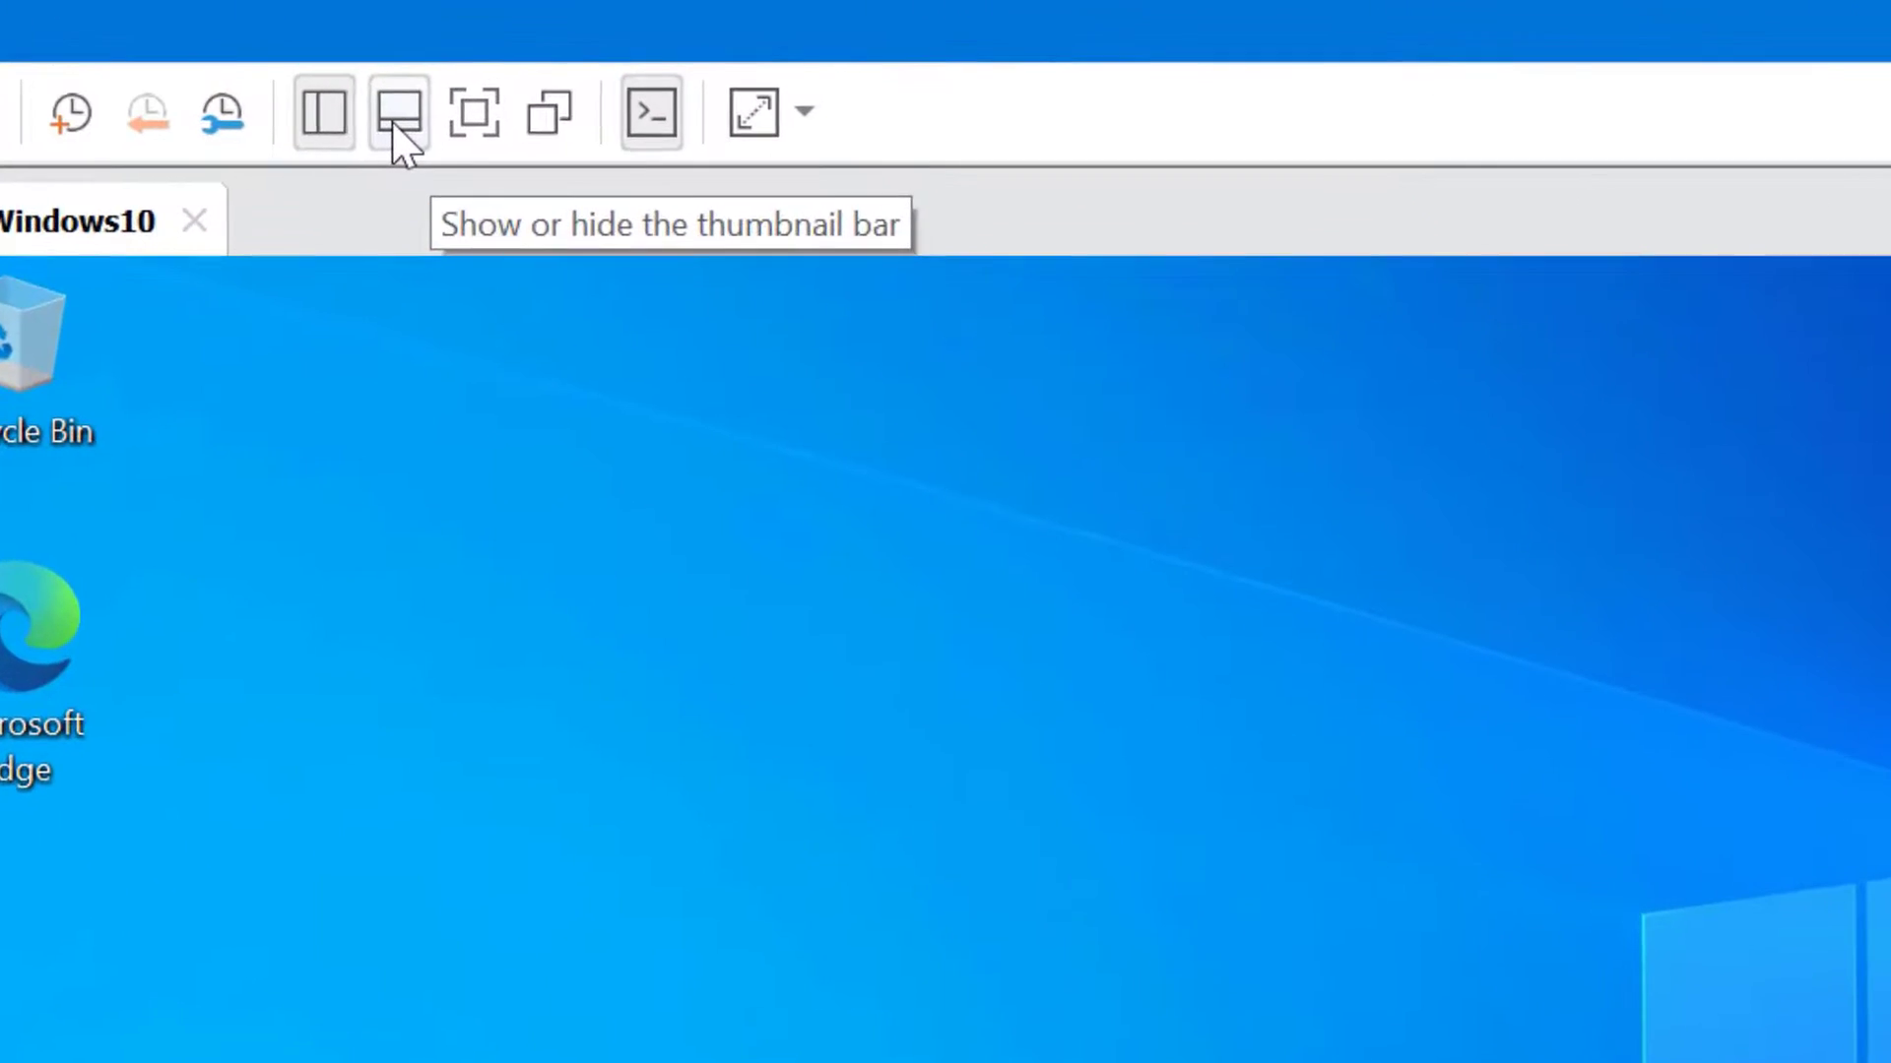
click(442, 117)
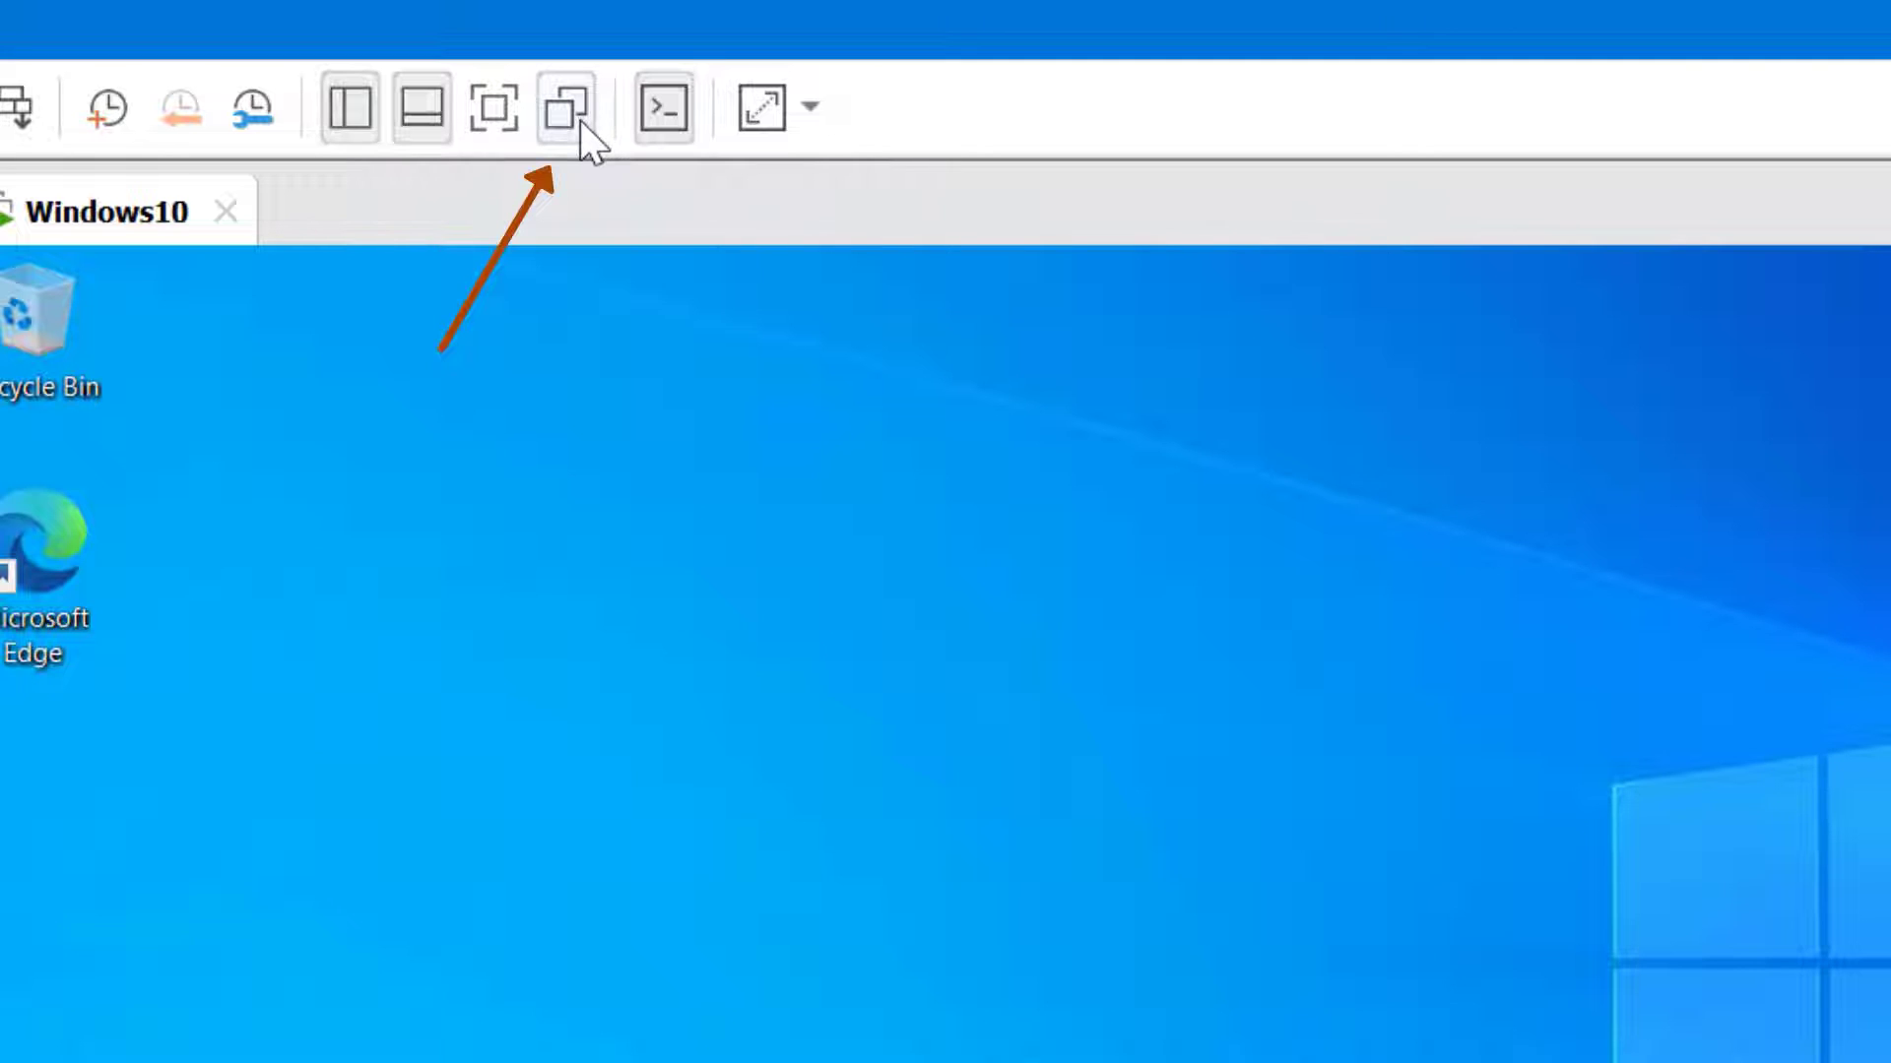
click(807, 109)
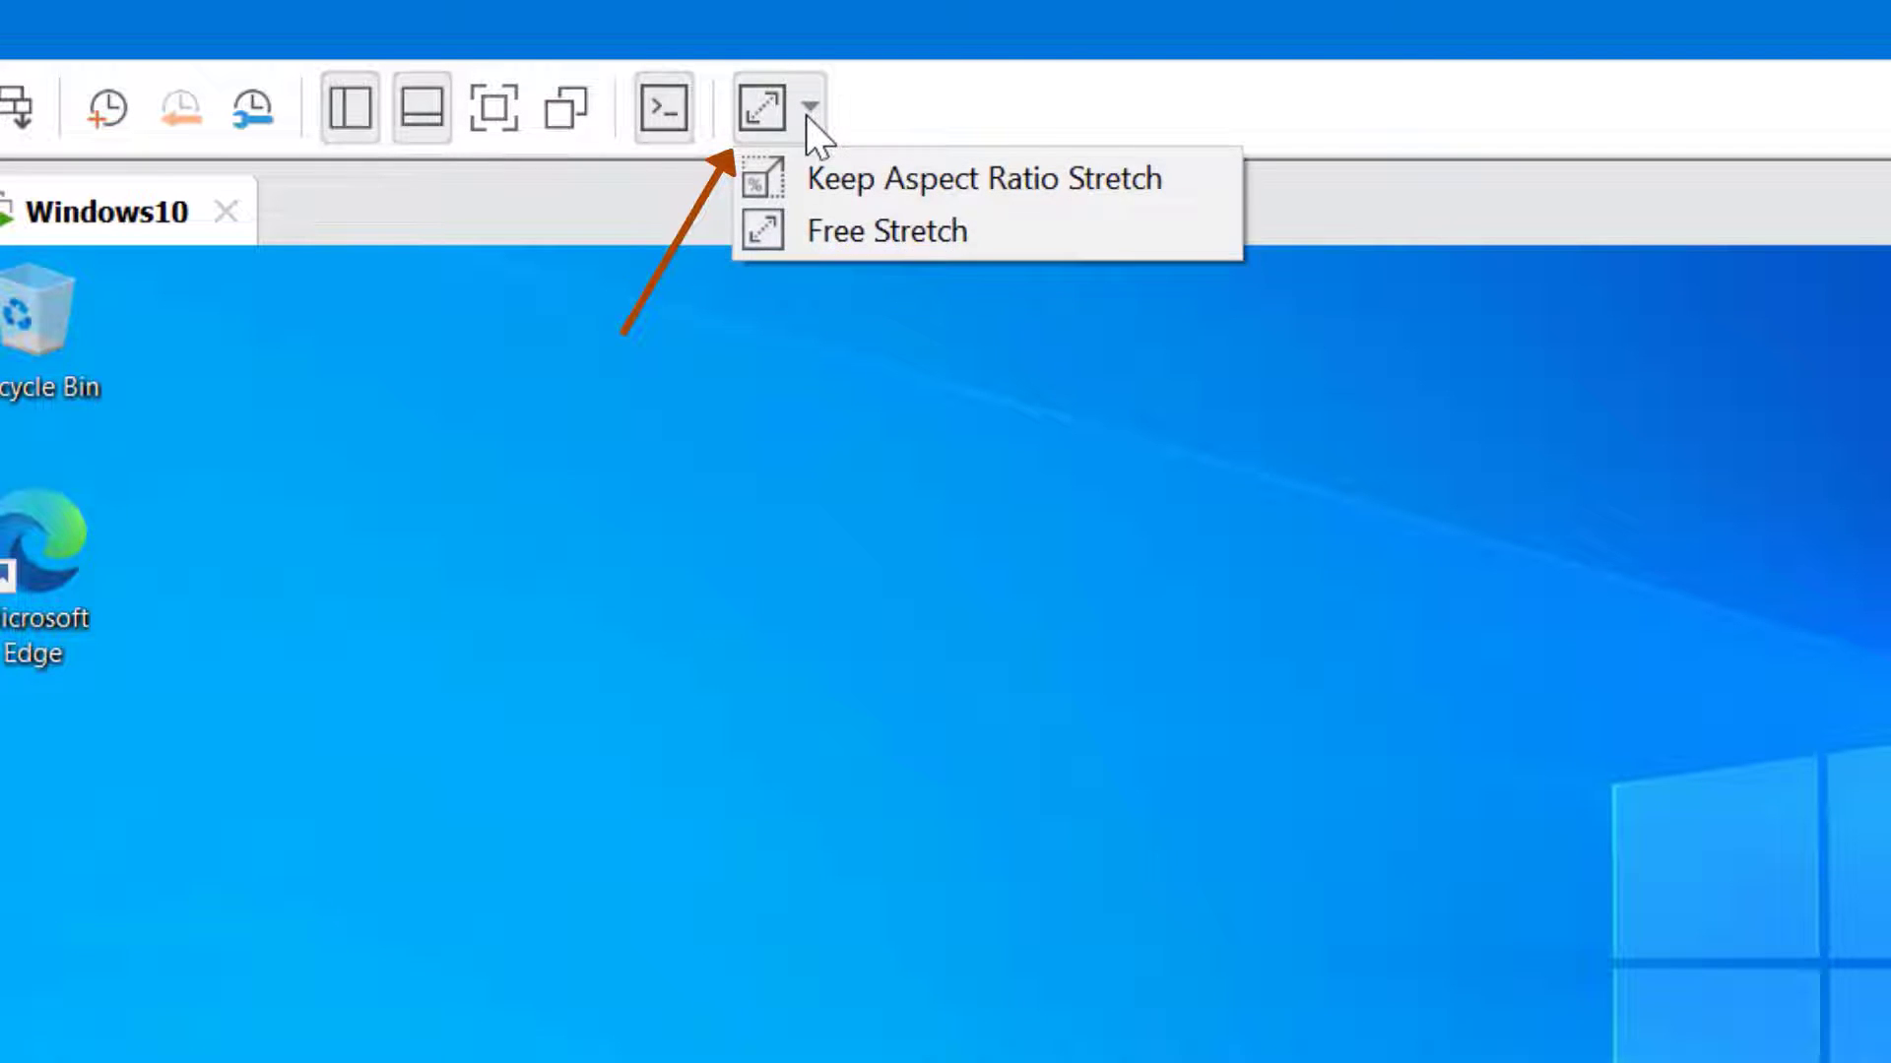
Compare Free Stretch and Keep Aspect Ratio Stretch while resizing the window, ending on Free Stretch
click(967, 229)
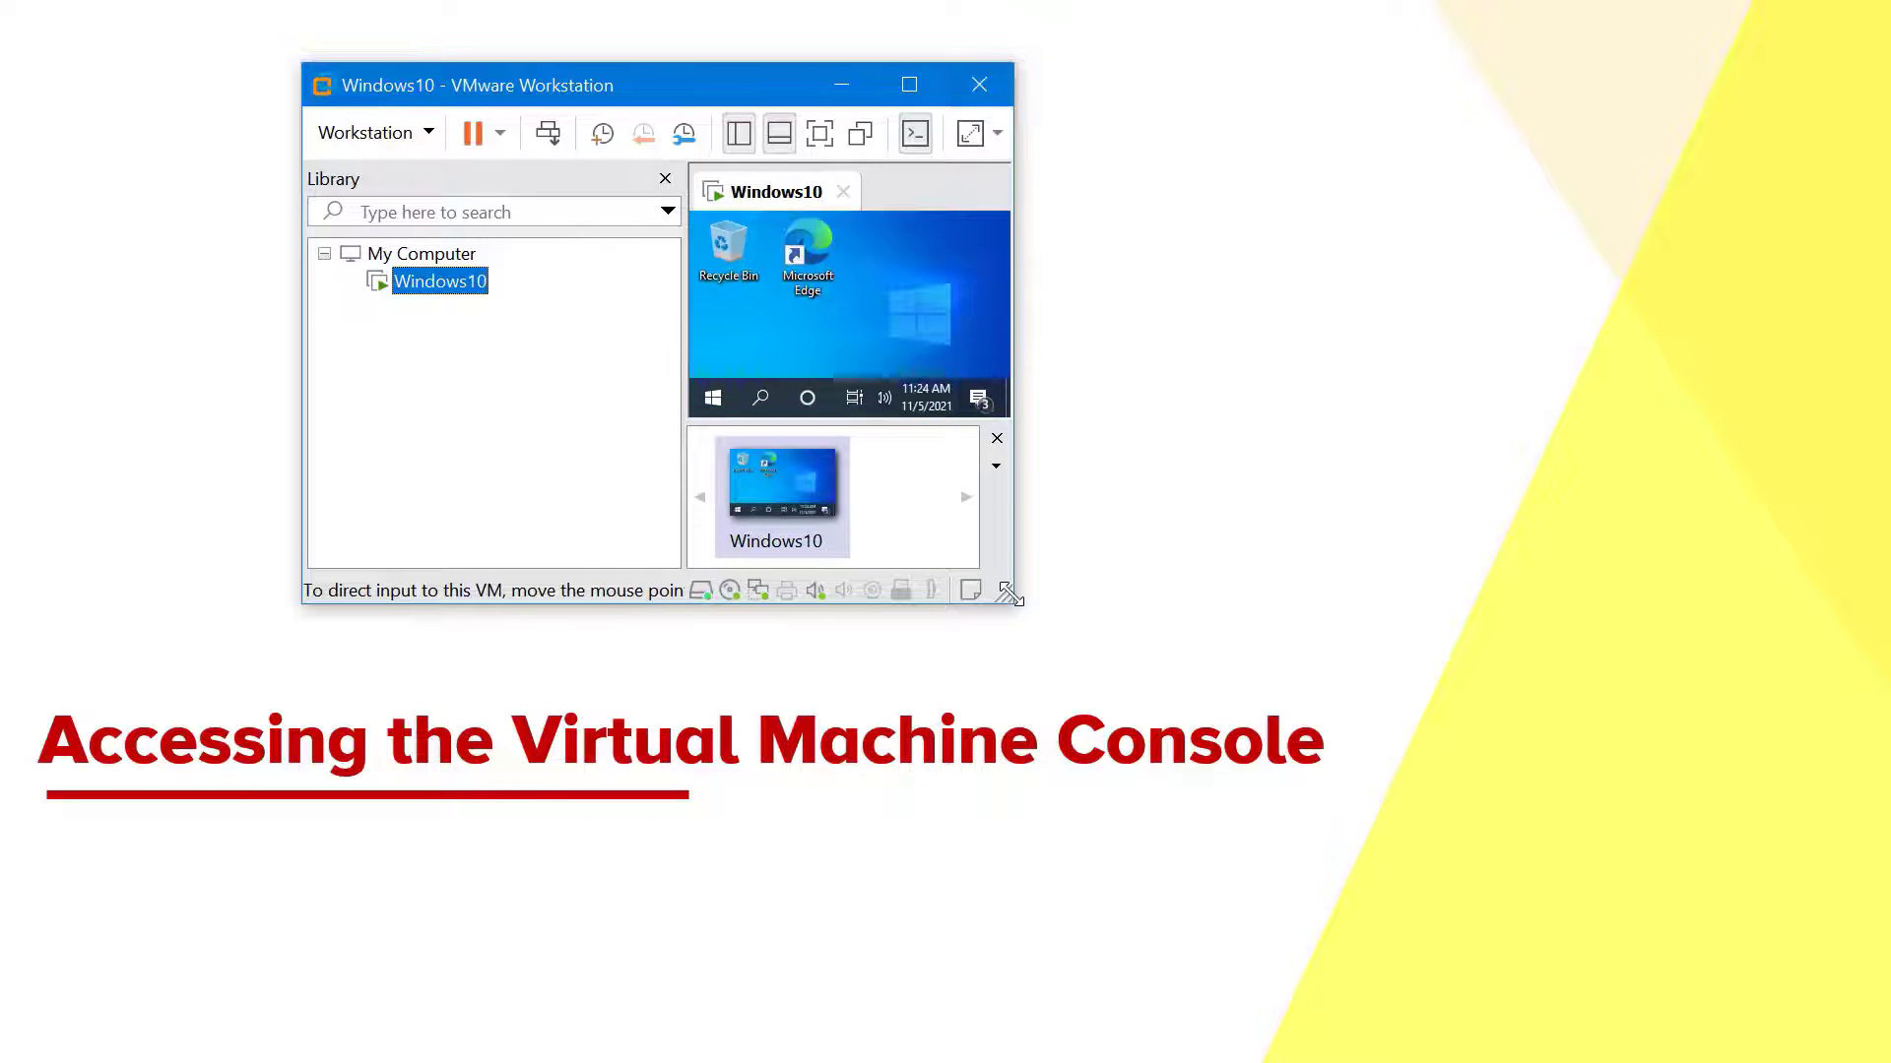
drag(1008, 598, 1583, 878)
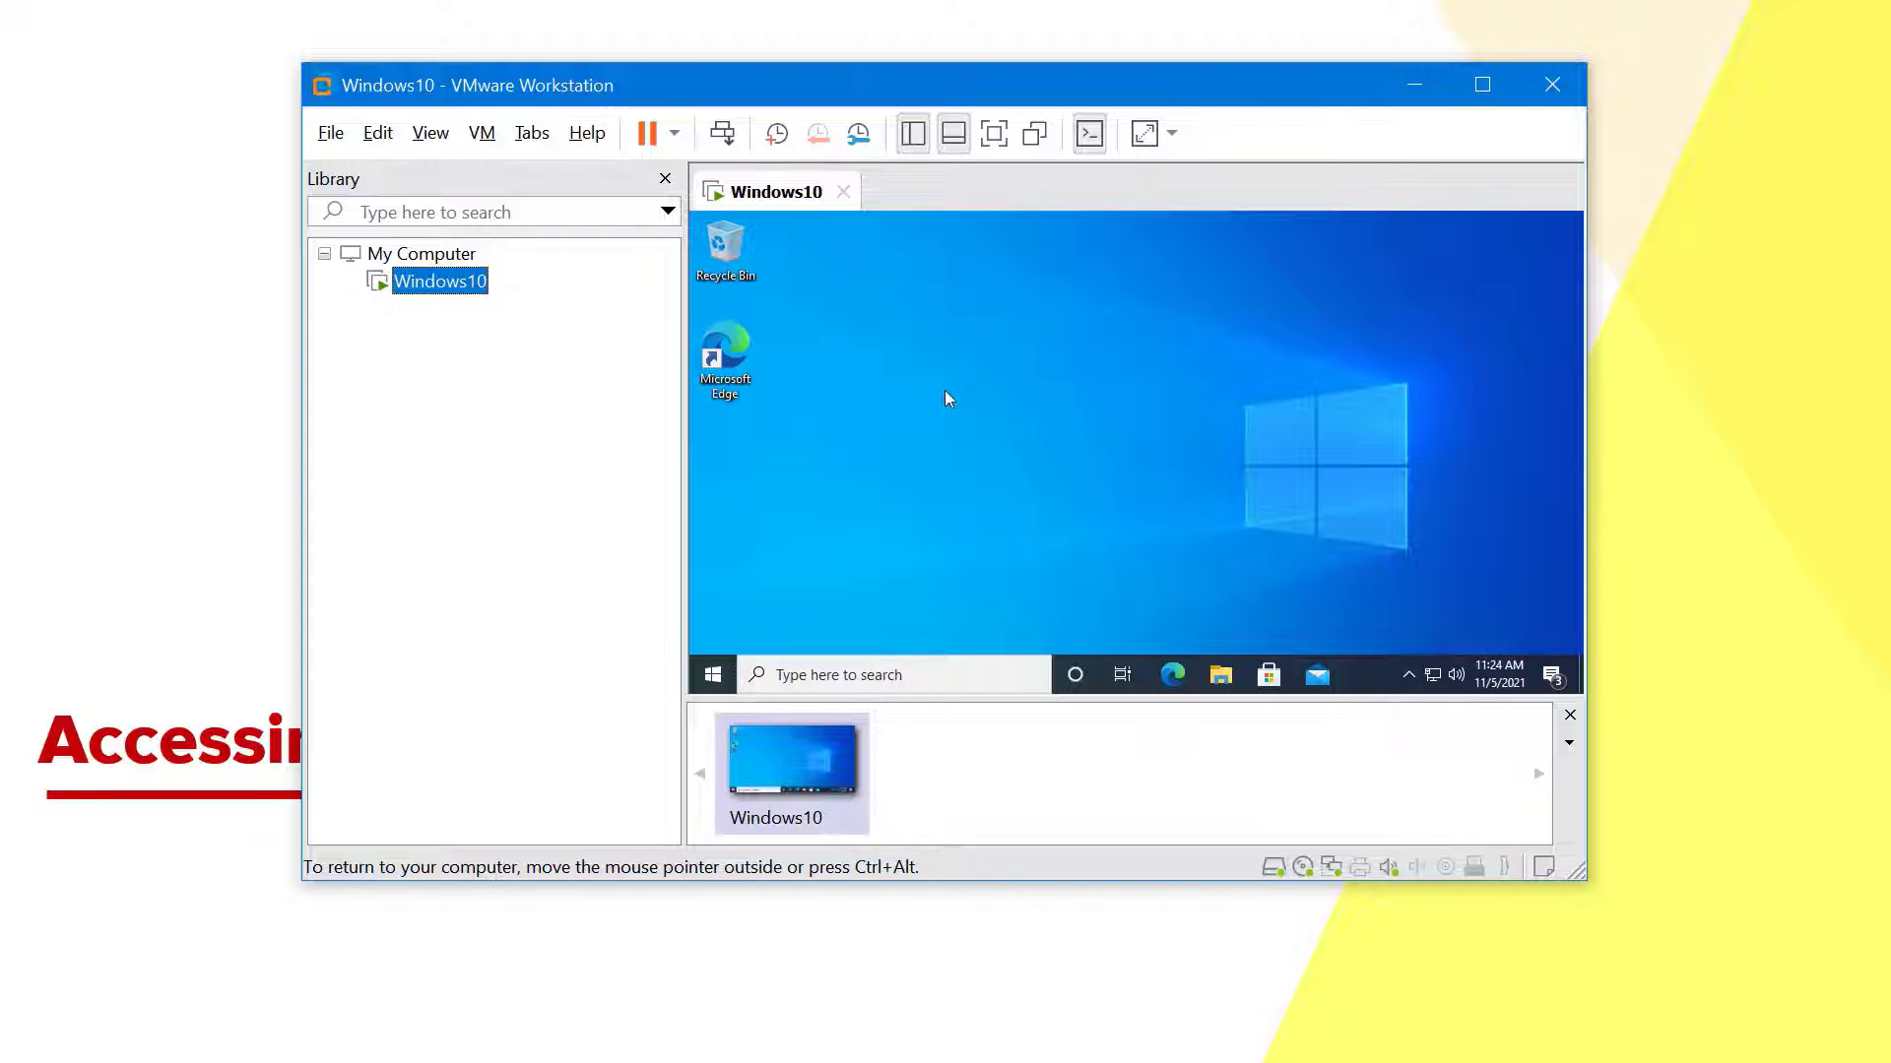
click(1171, 133)
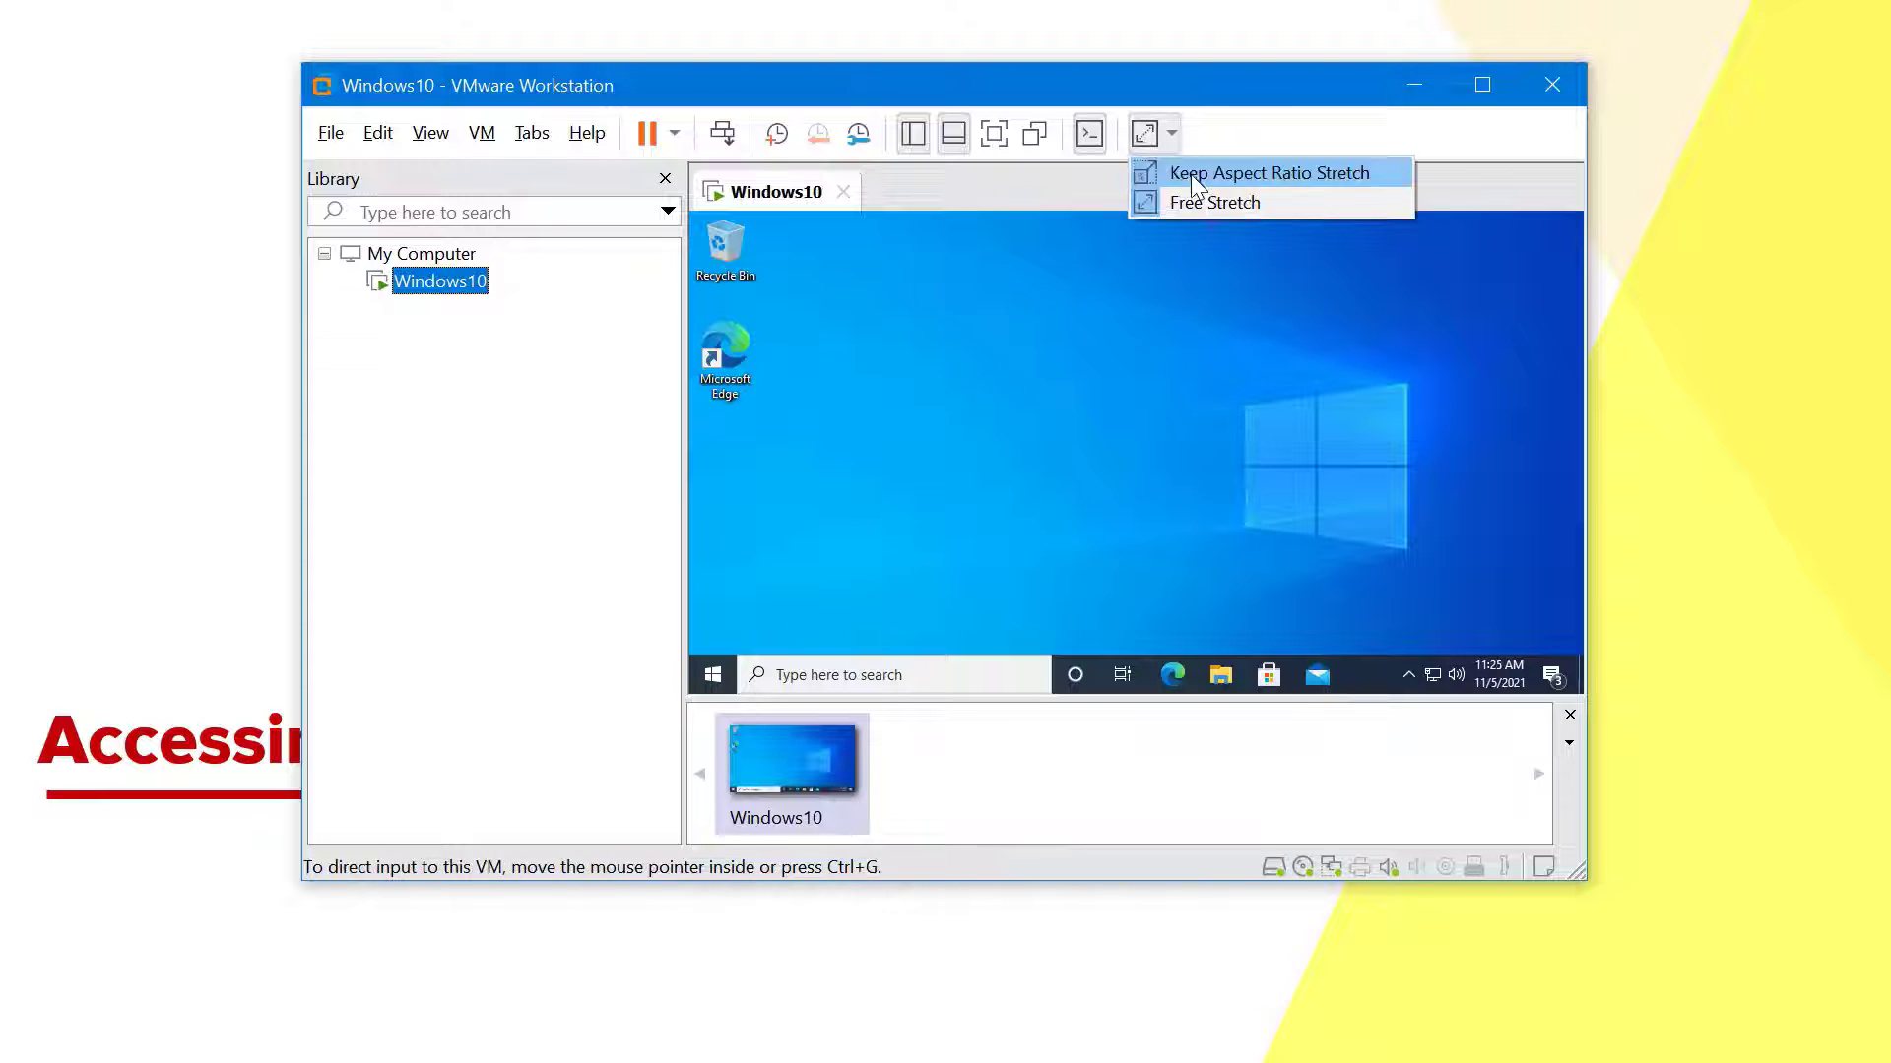
click(1243, 179)
drag(295, 881, 8, 1035)
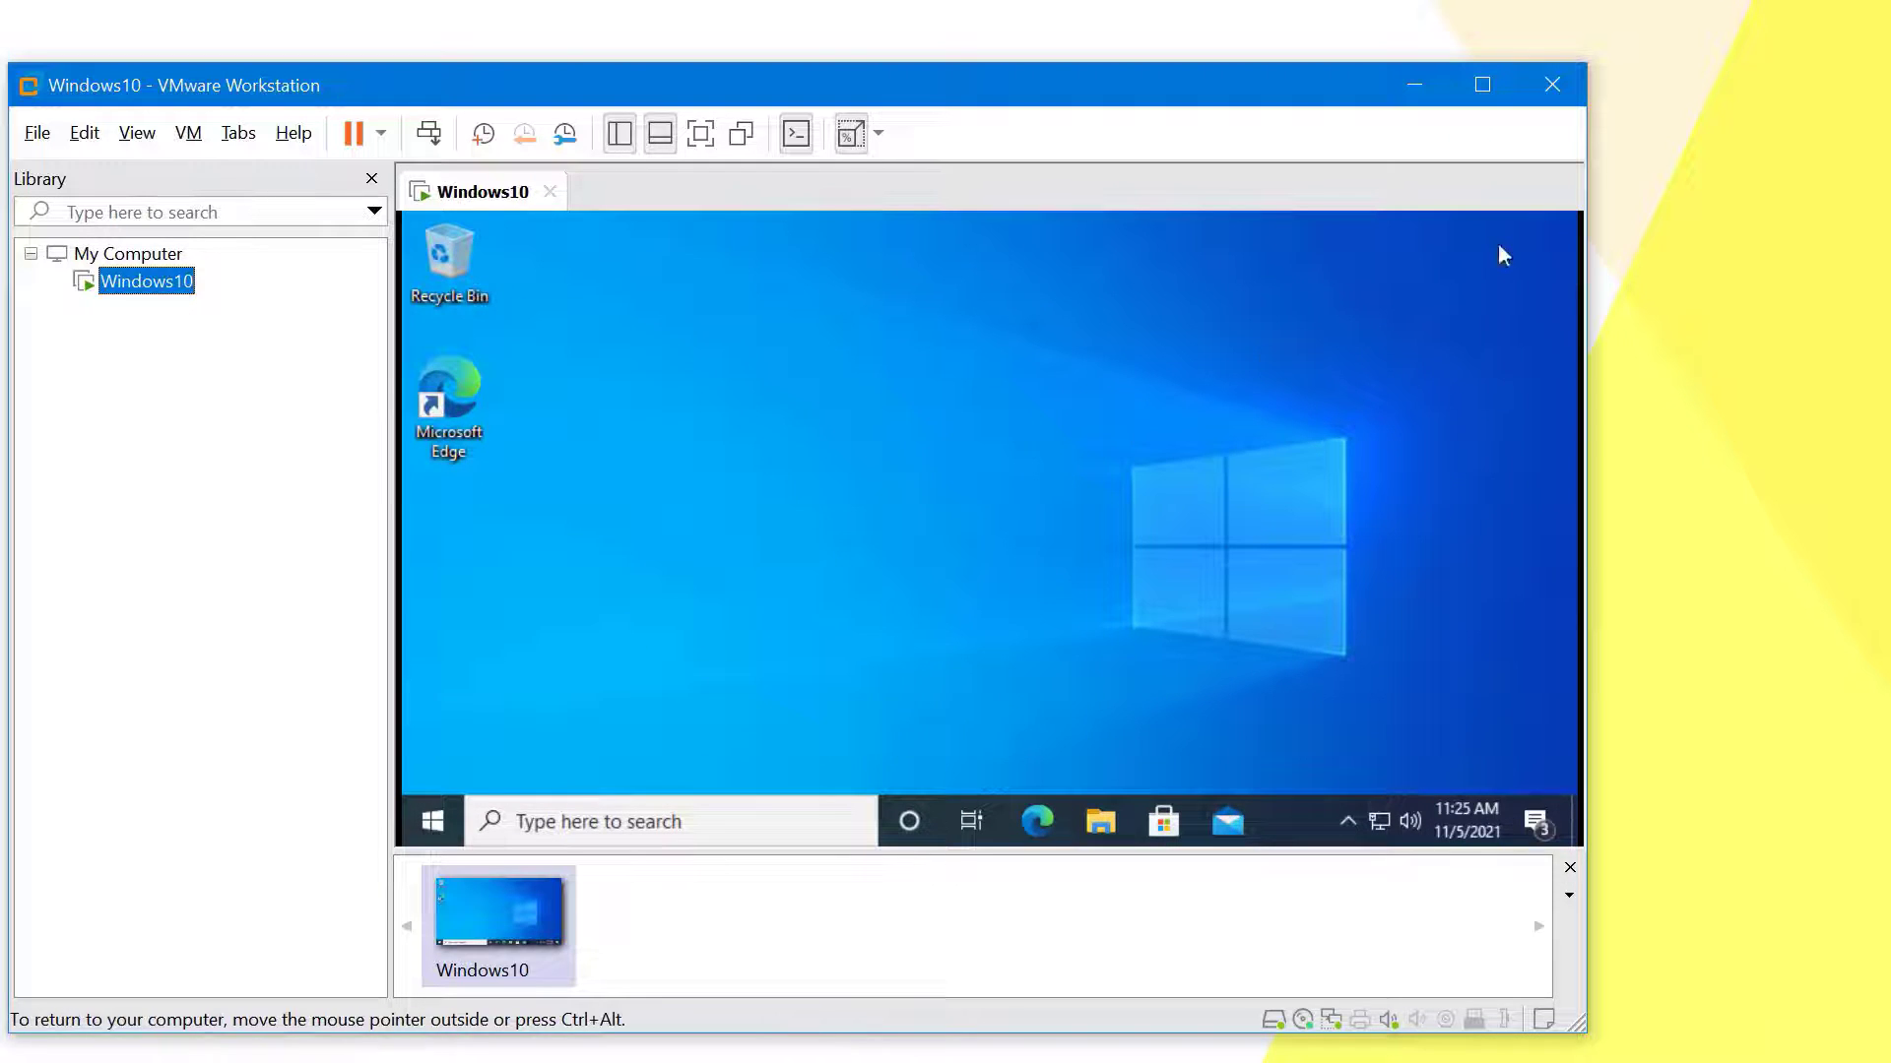
drag(9, 82, 461, 34)
click(1335, 134)
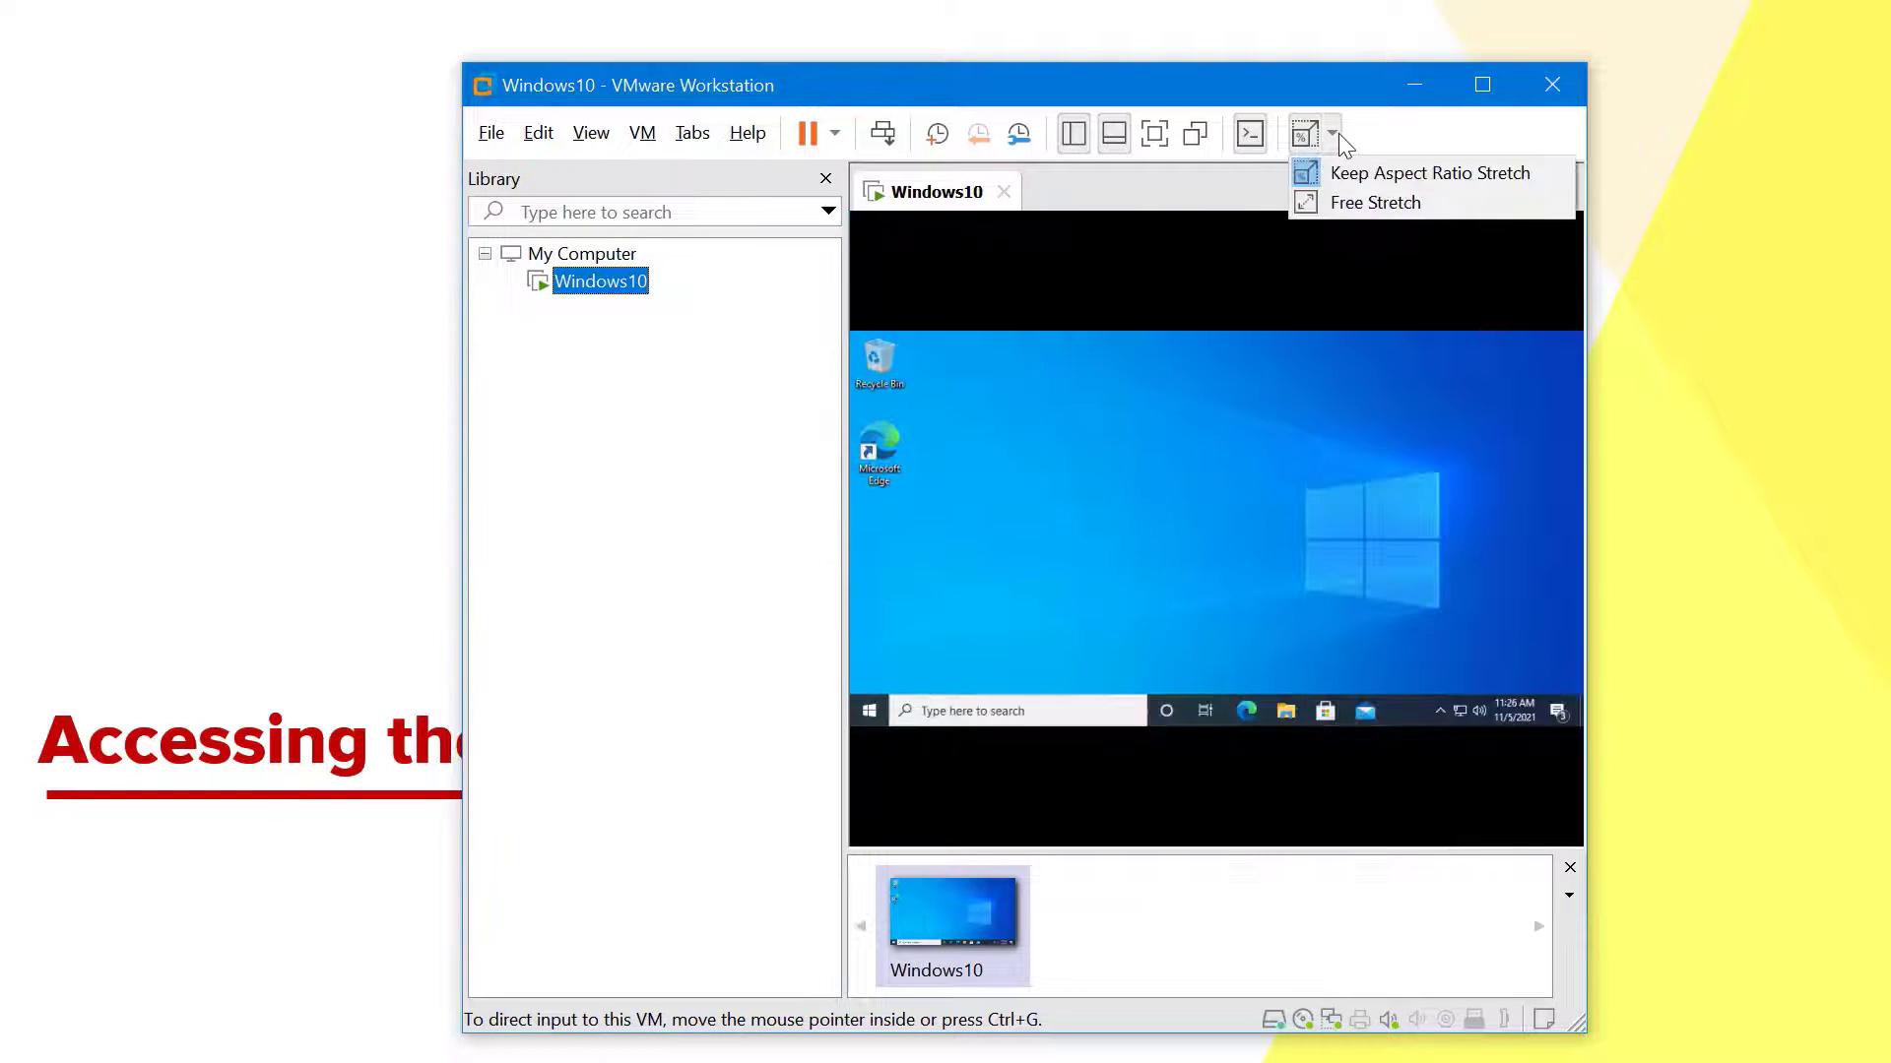
click(1340, 201)
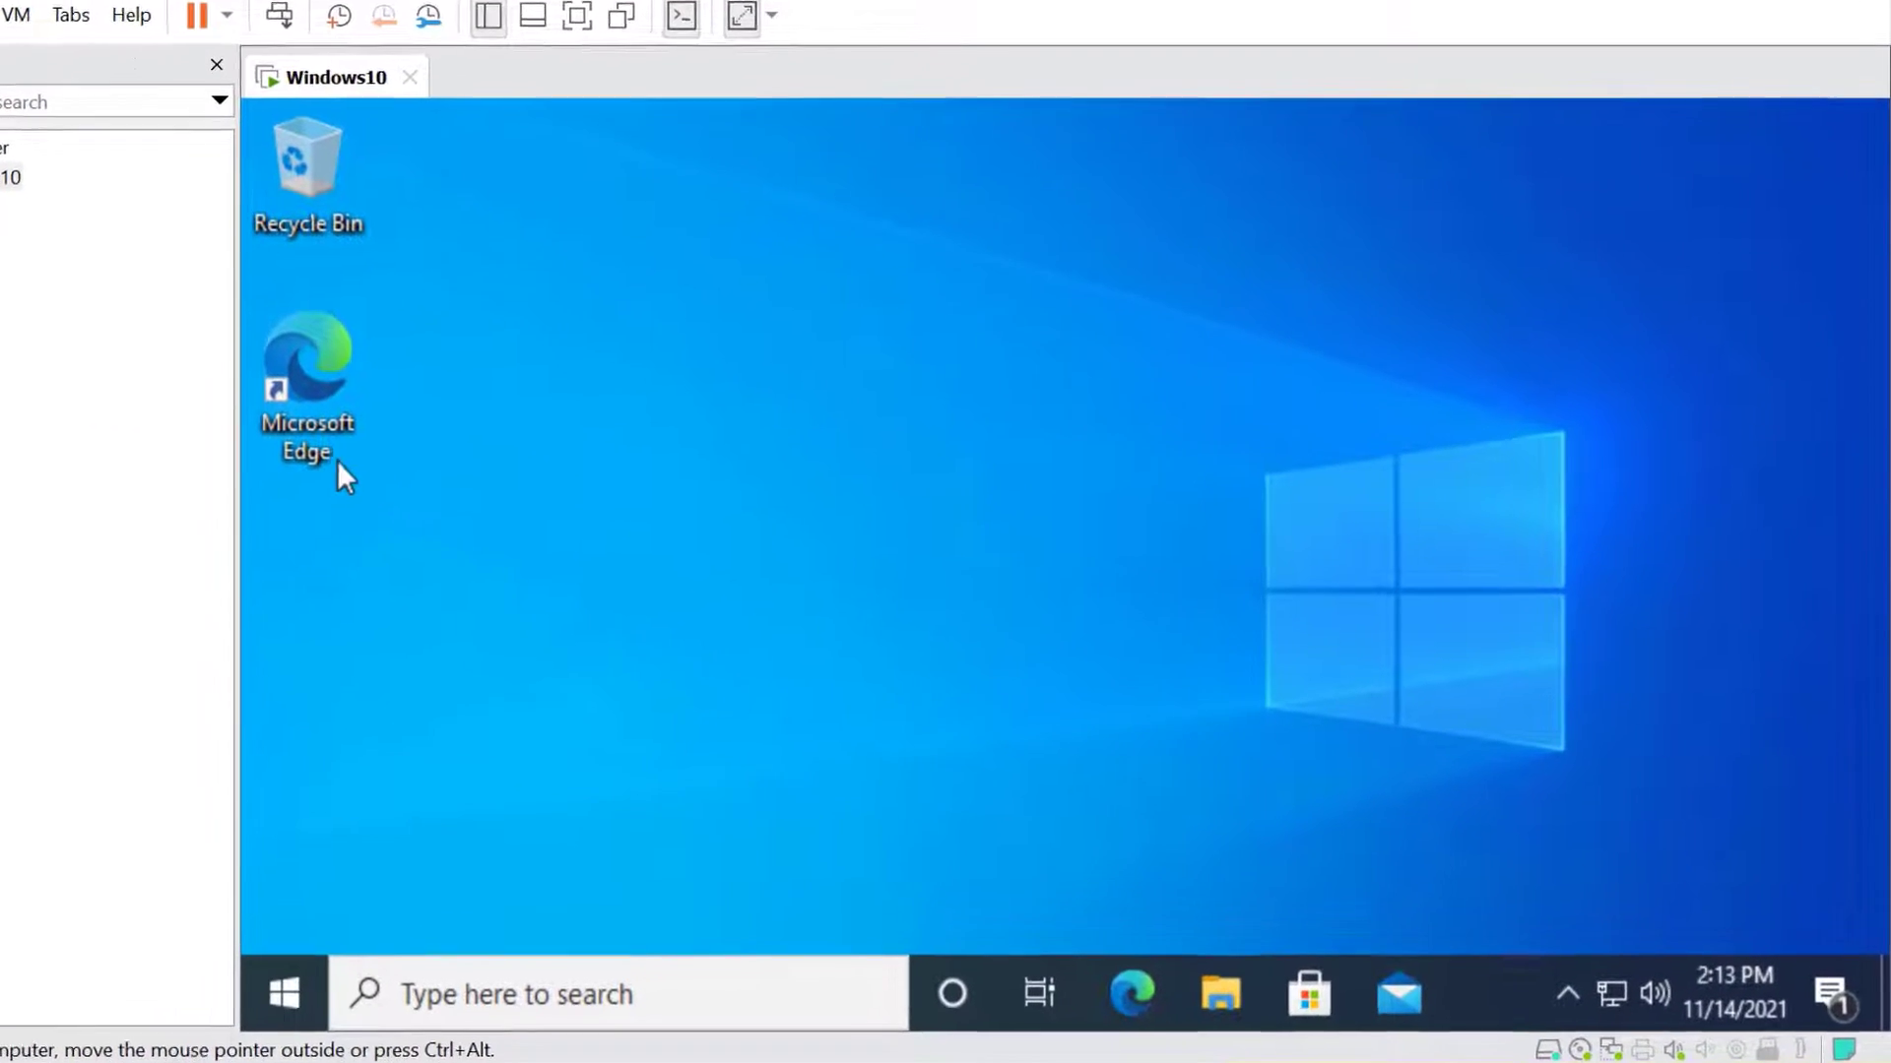
click(313, 446)
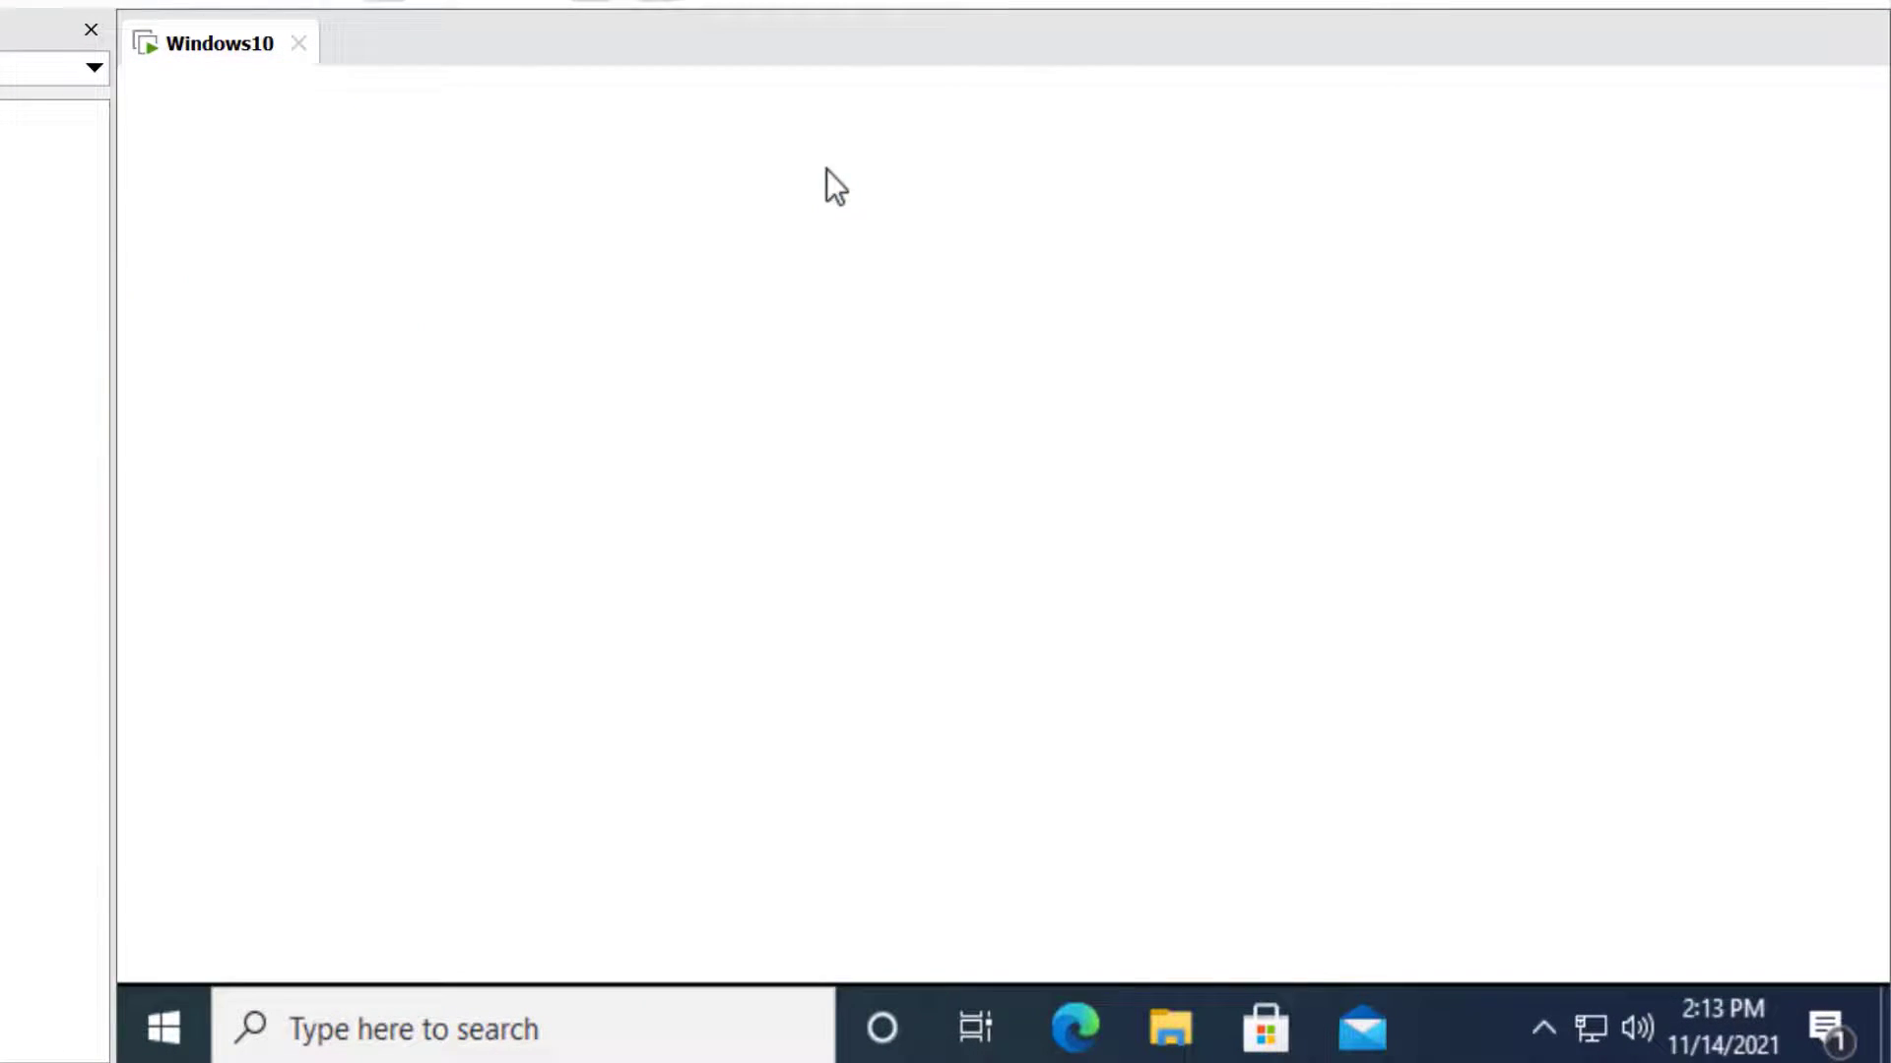
text(ww)
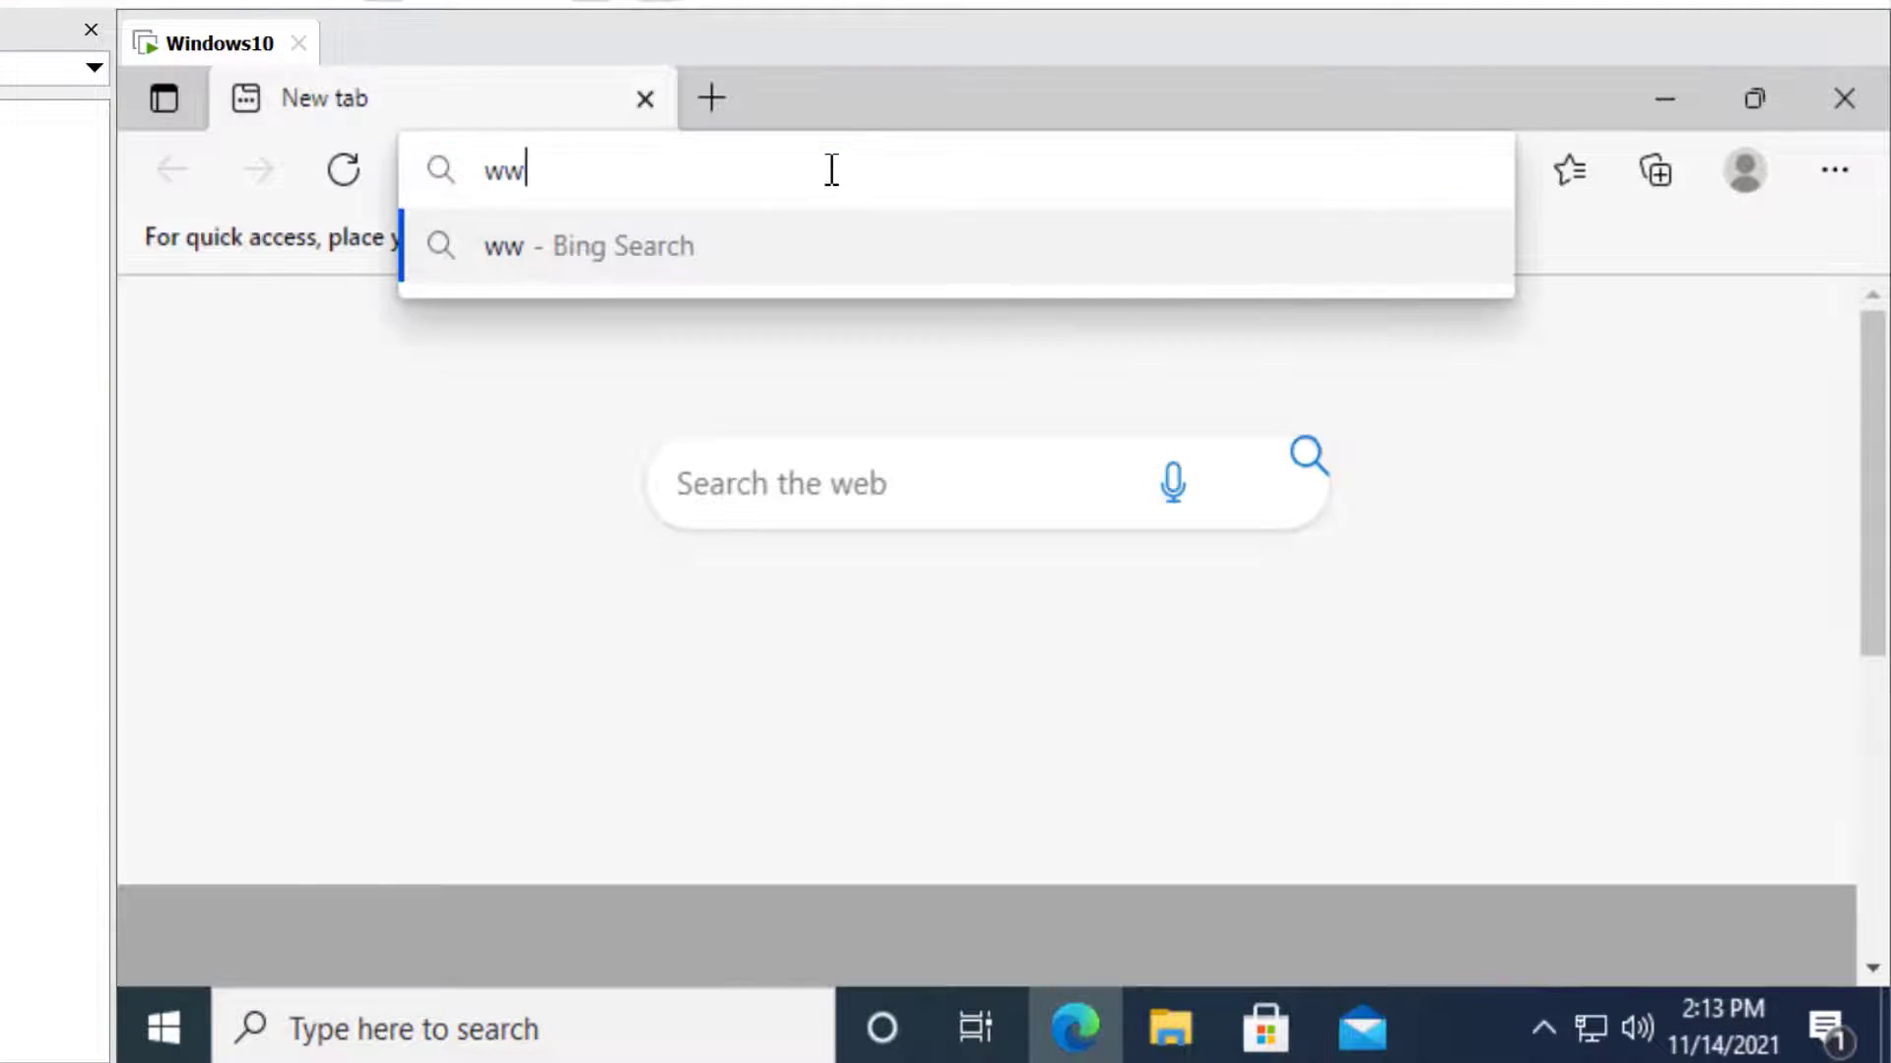
text(w.vmware.com)
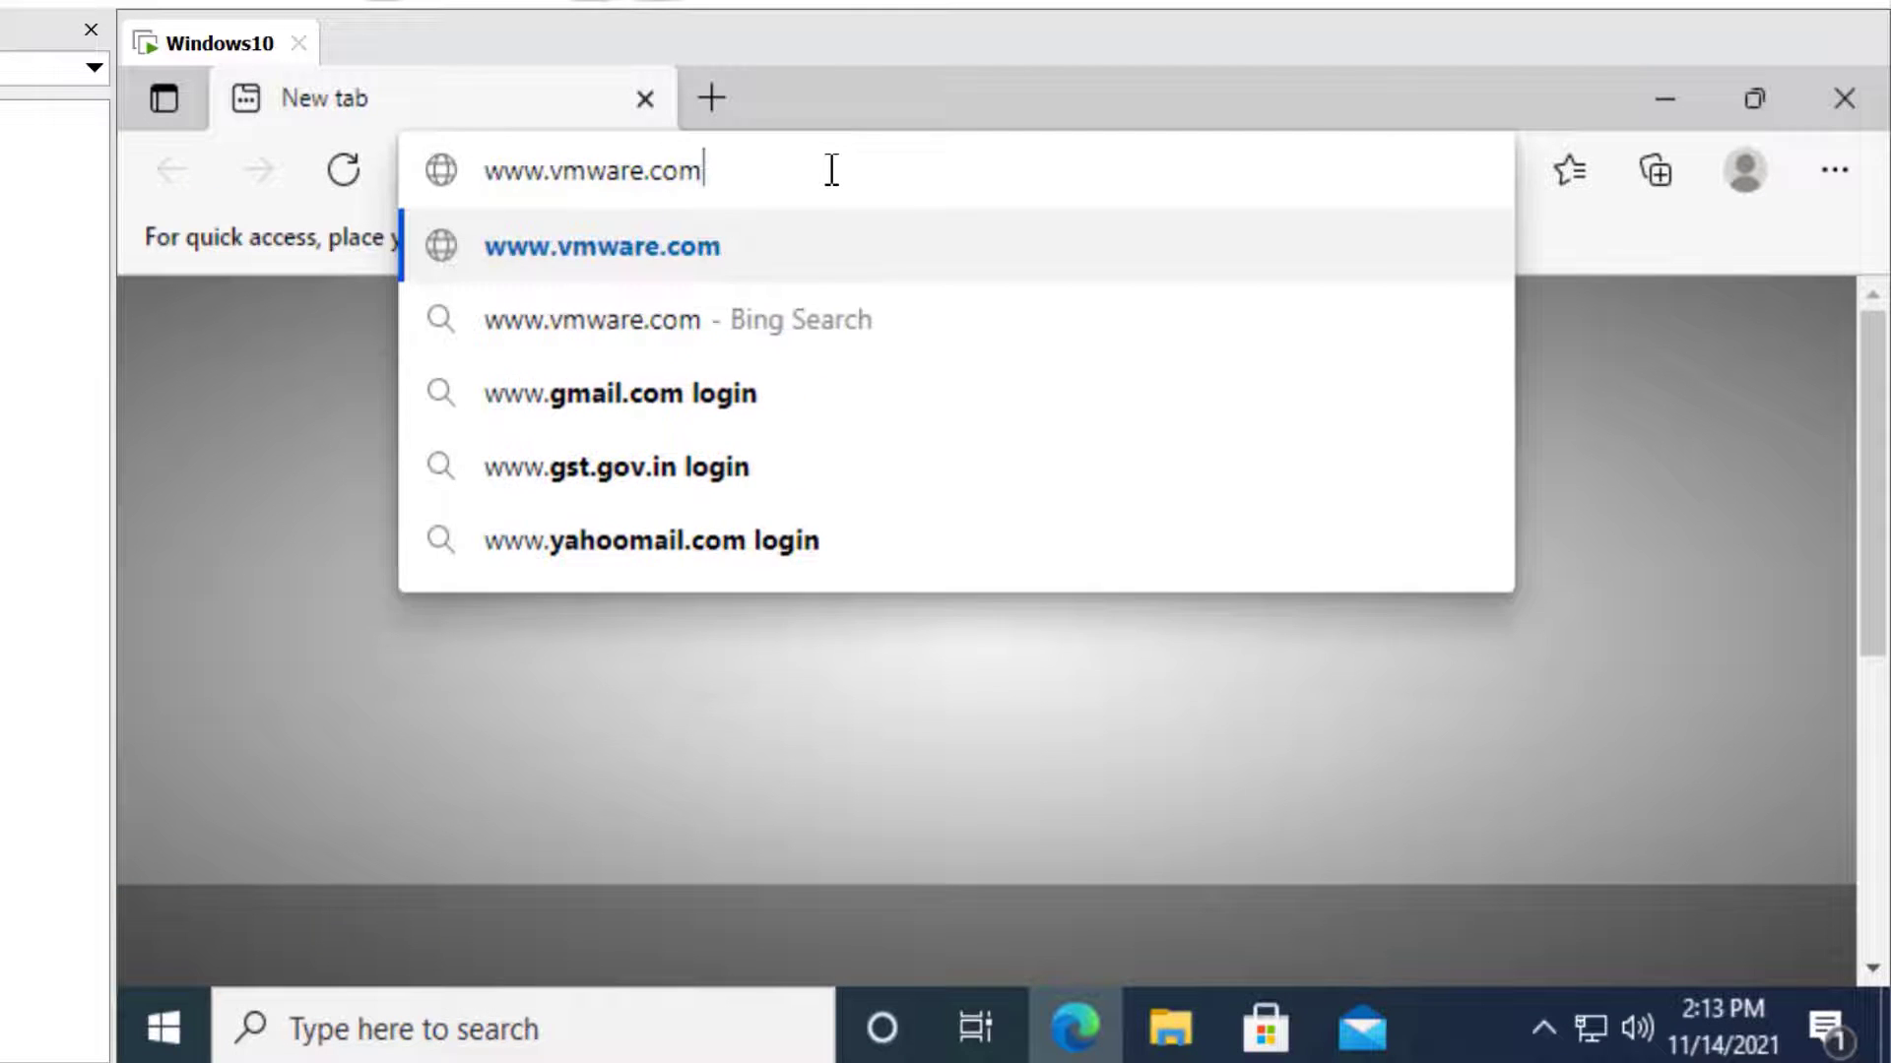
key(Return)
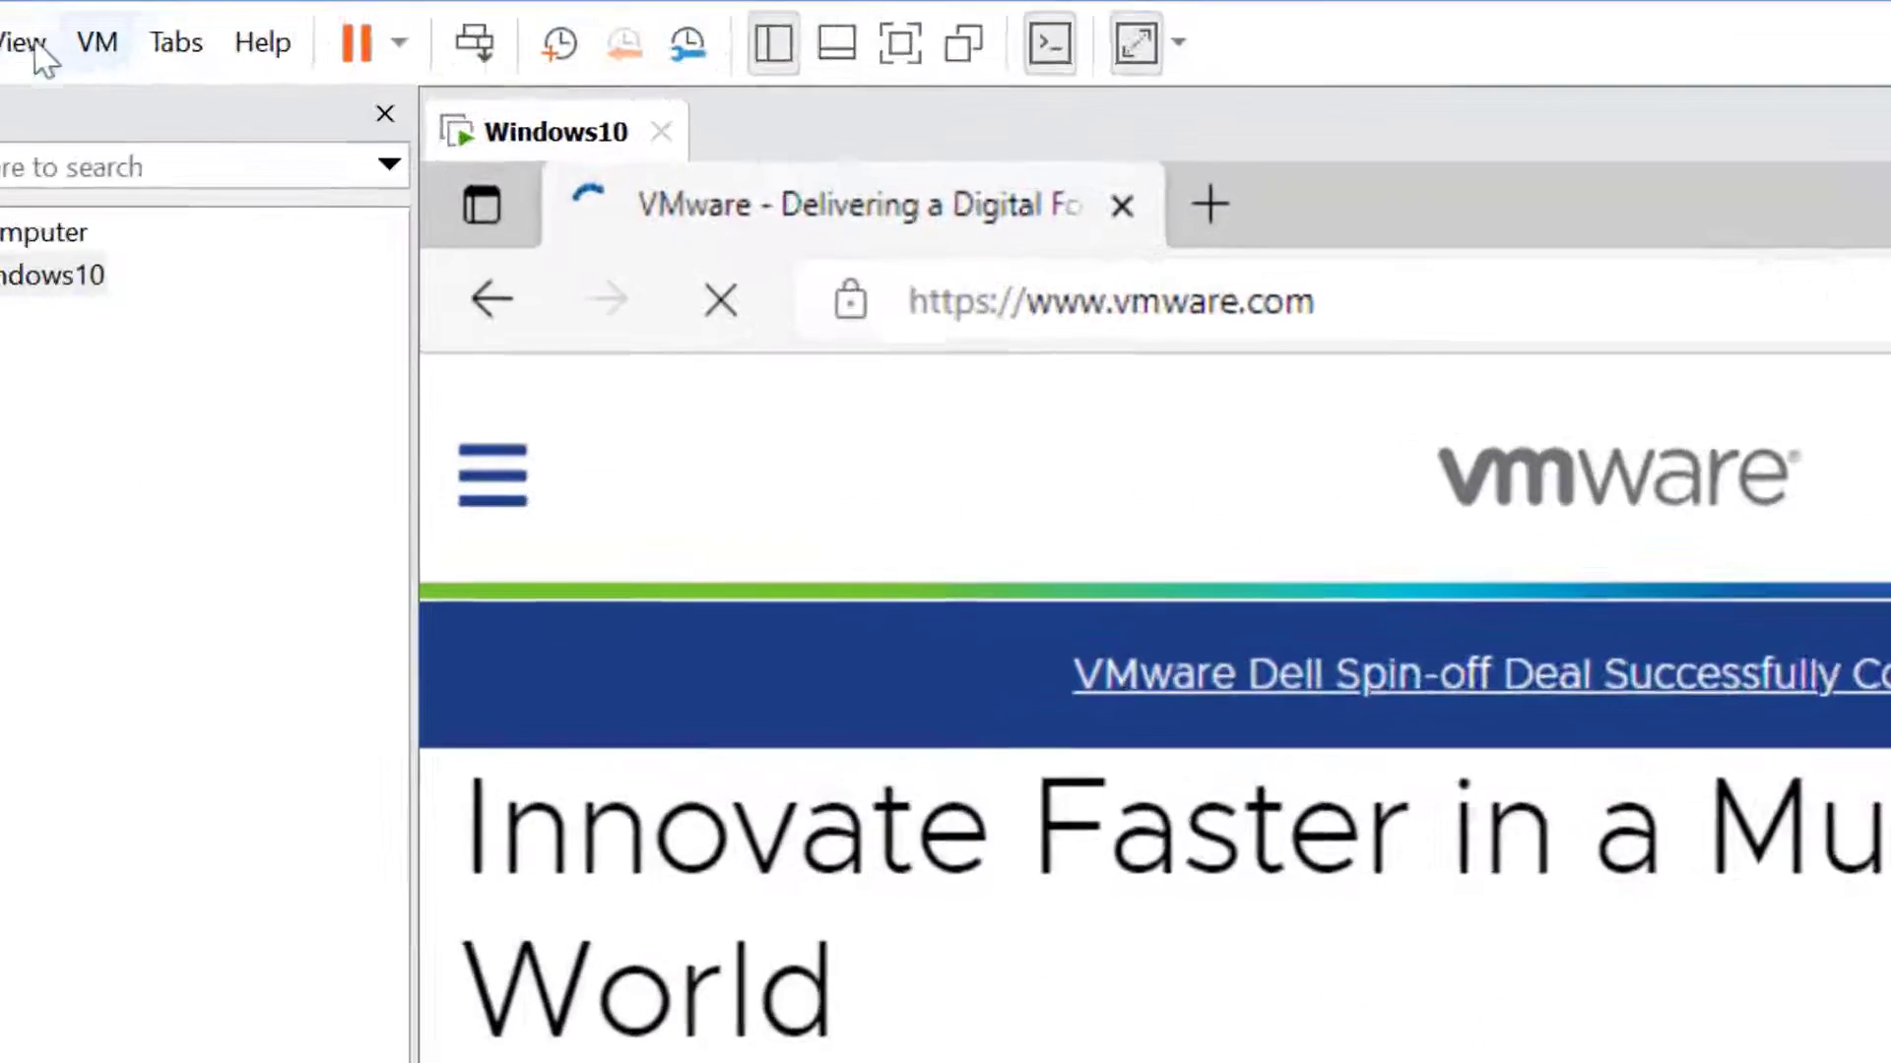
click(30, 43)
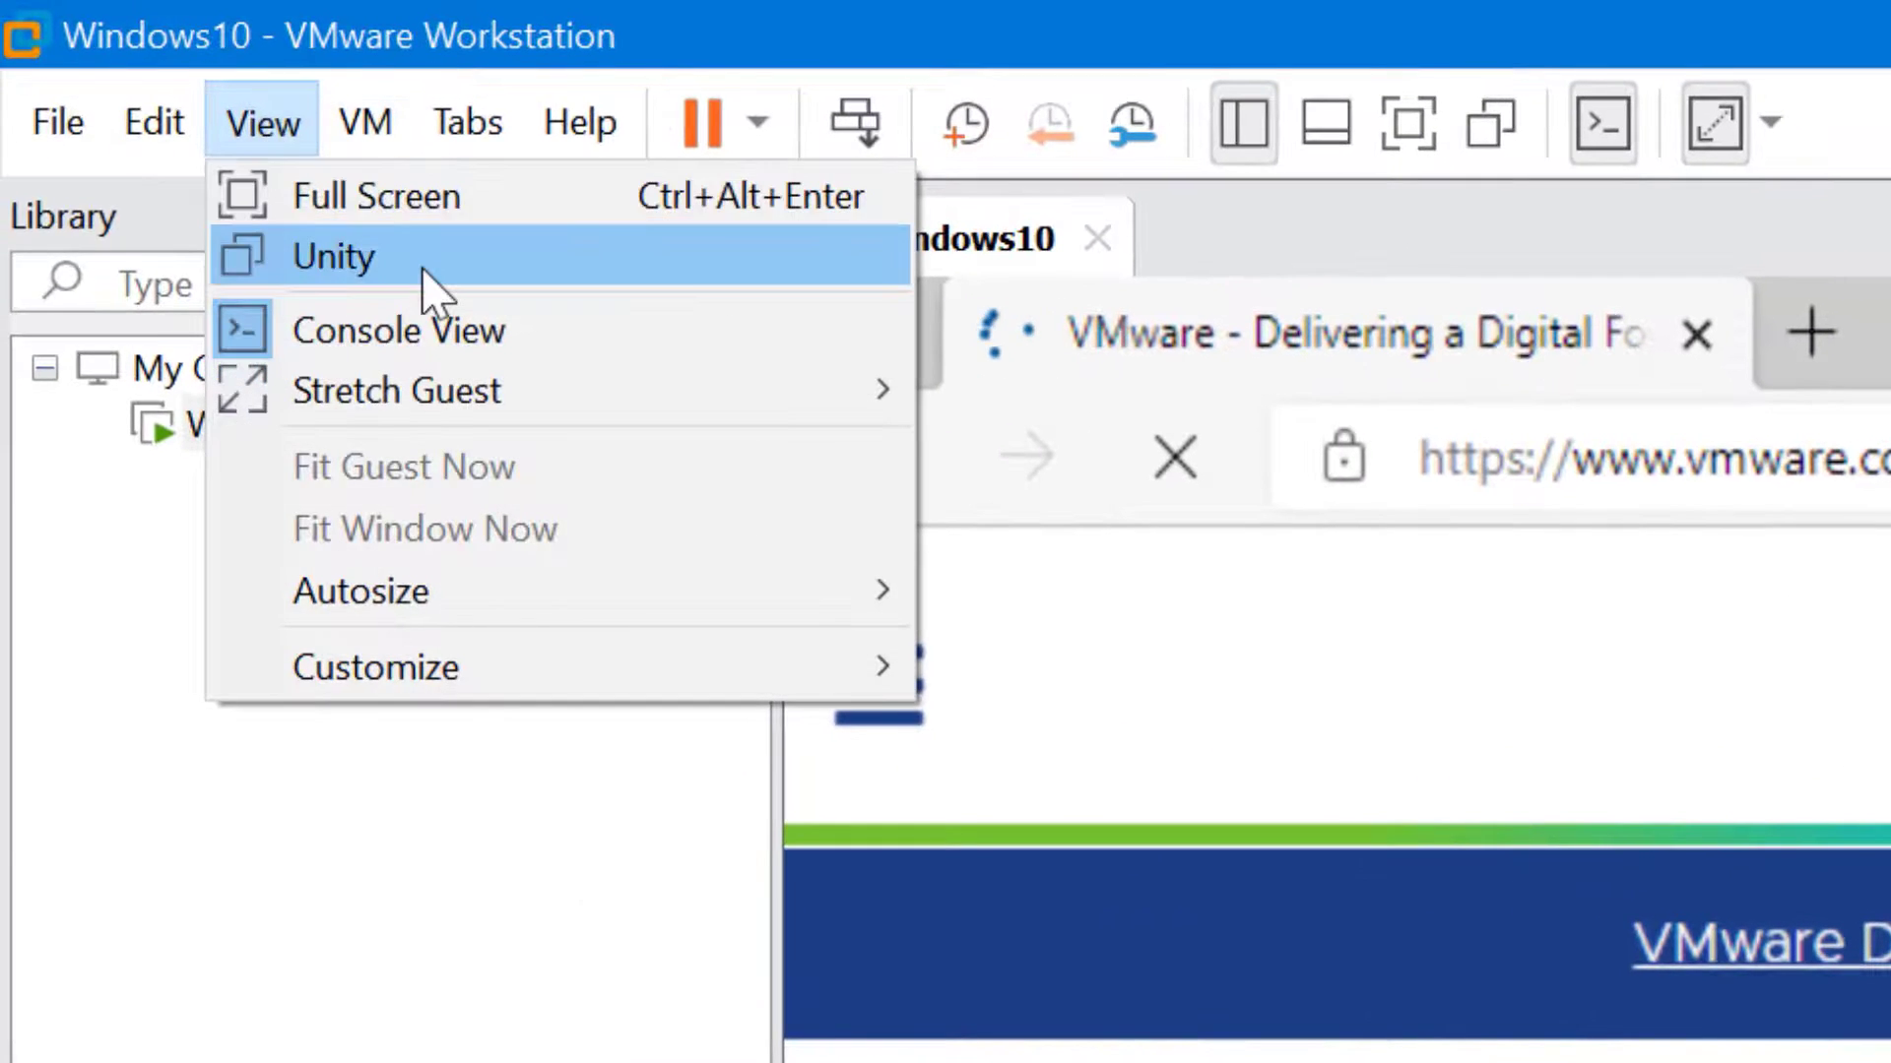
click(425, 272)
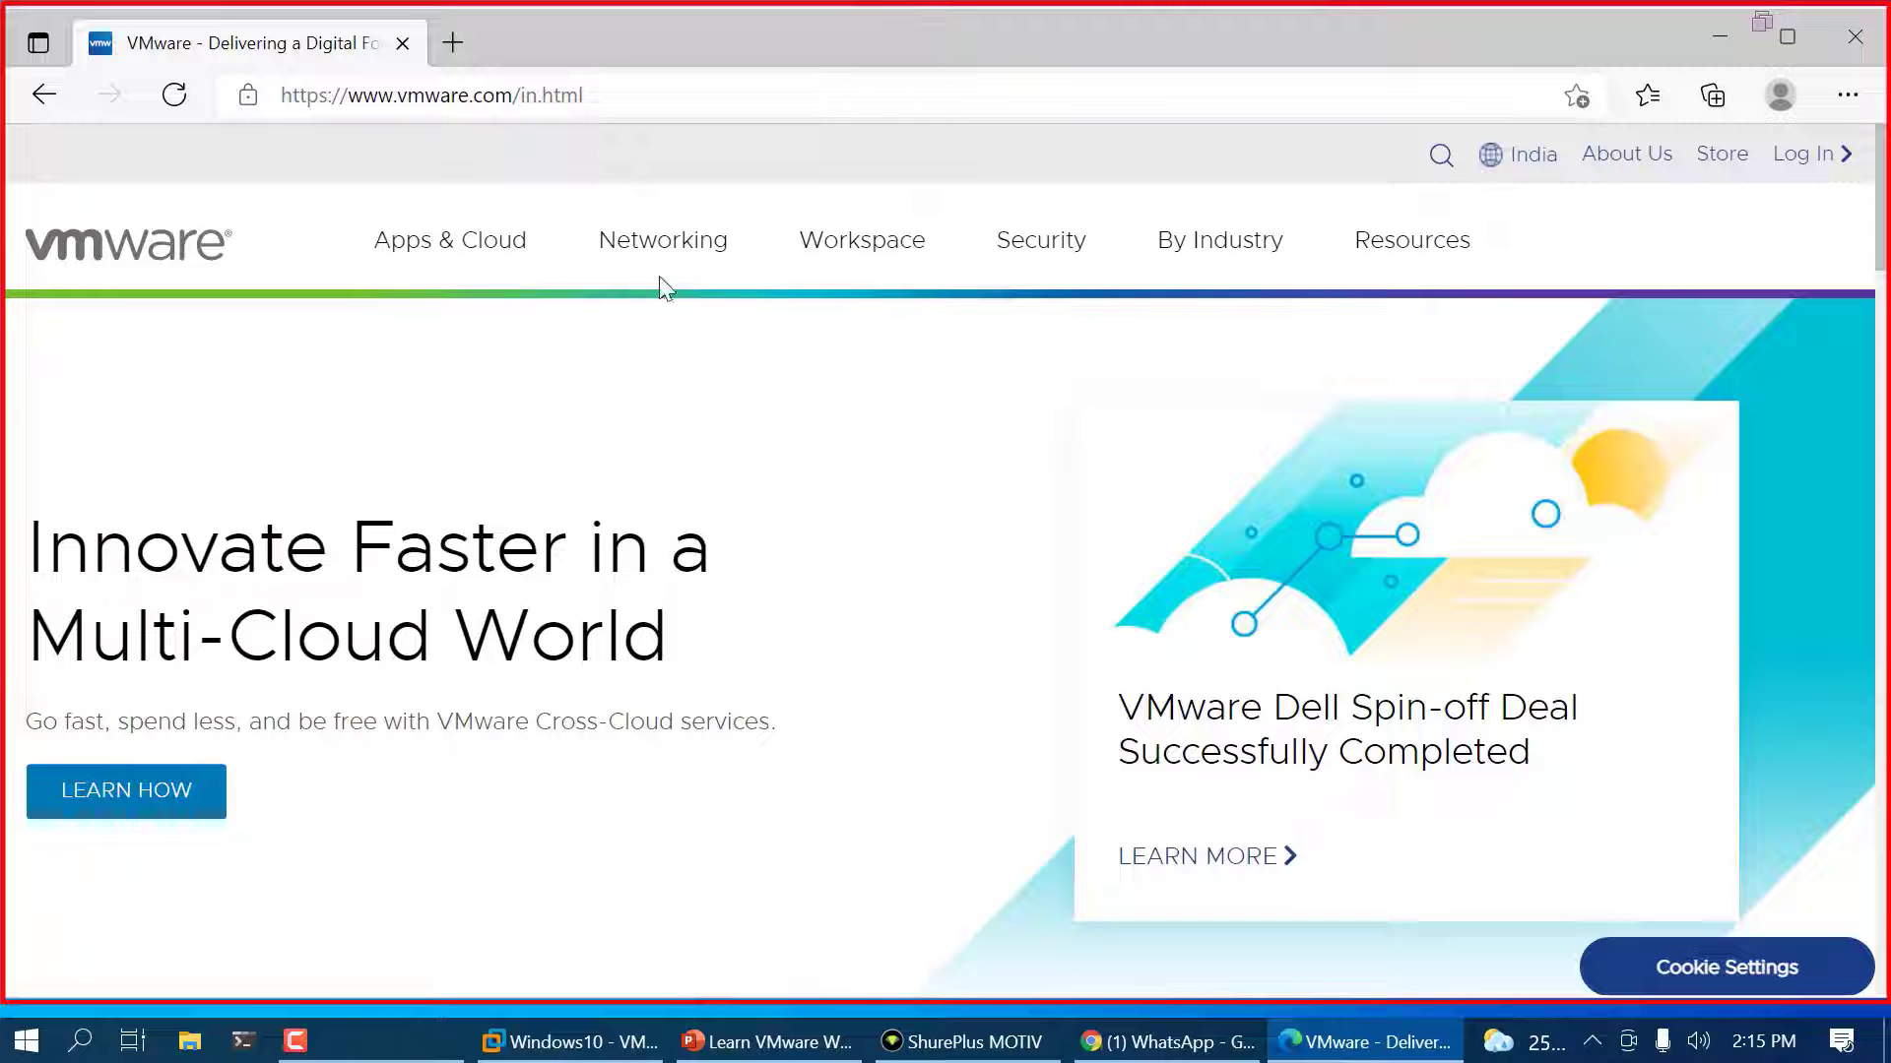
Exit Unity mode from the Windows10 VMware window so the guest shows in its console again
click(621, 1044)
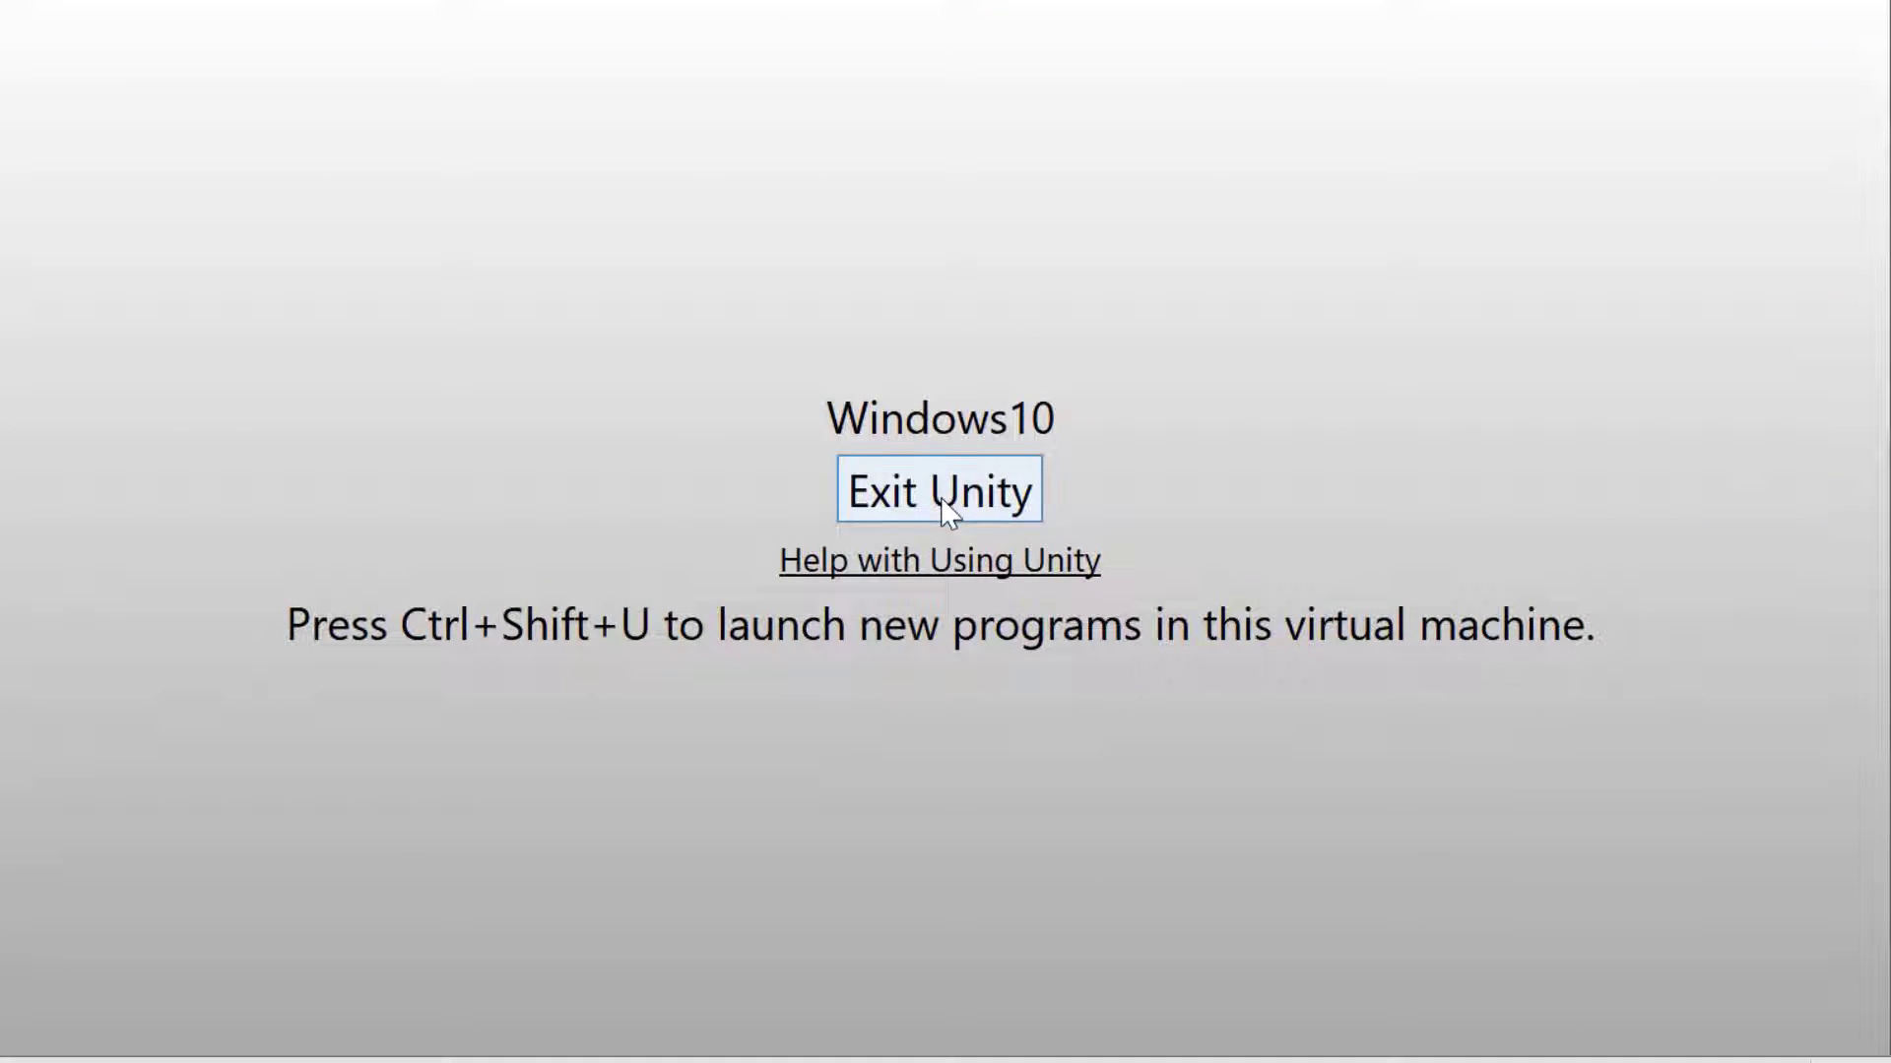
click(947, 512)
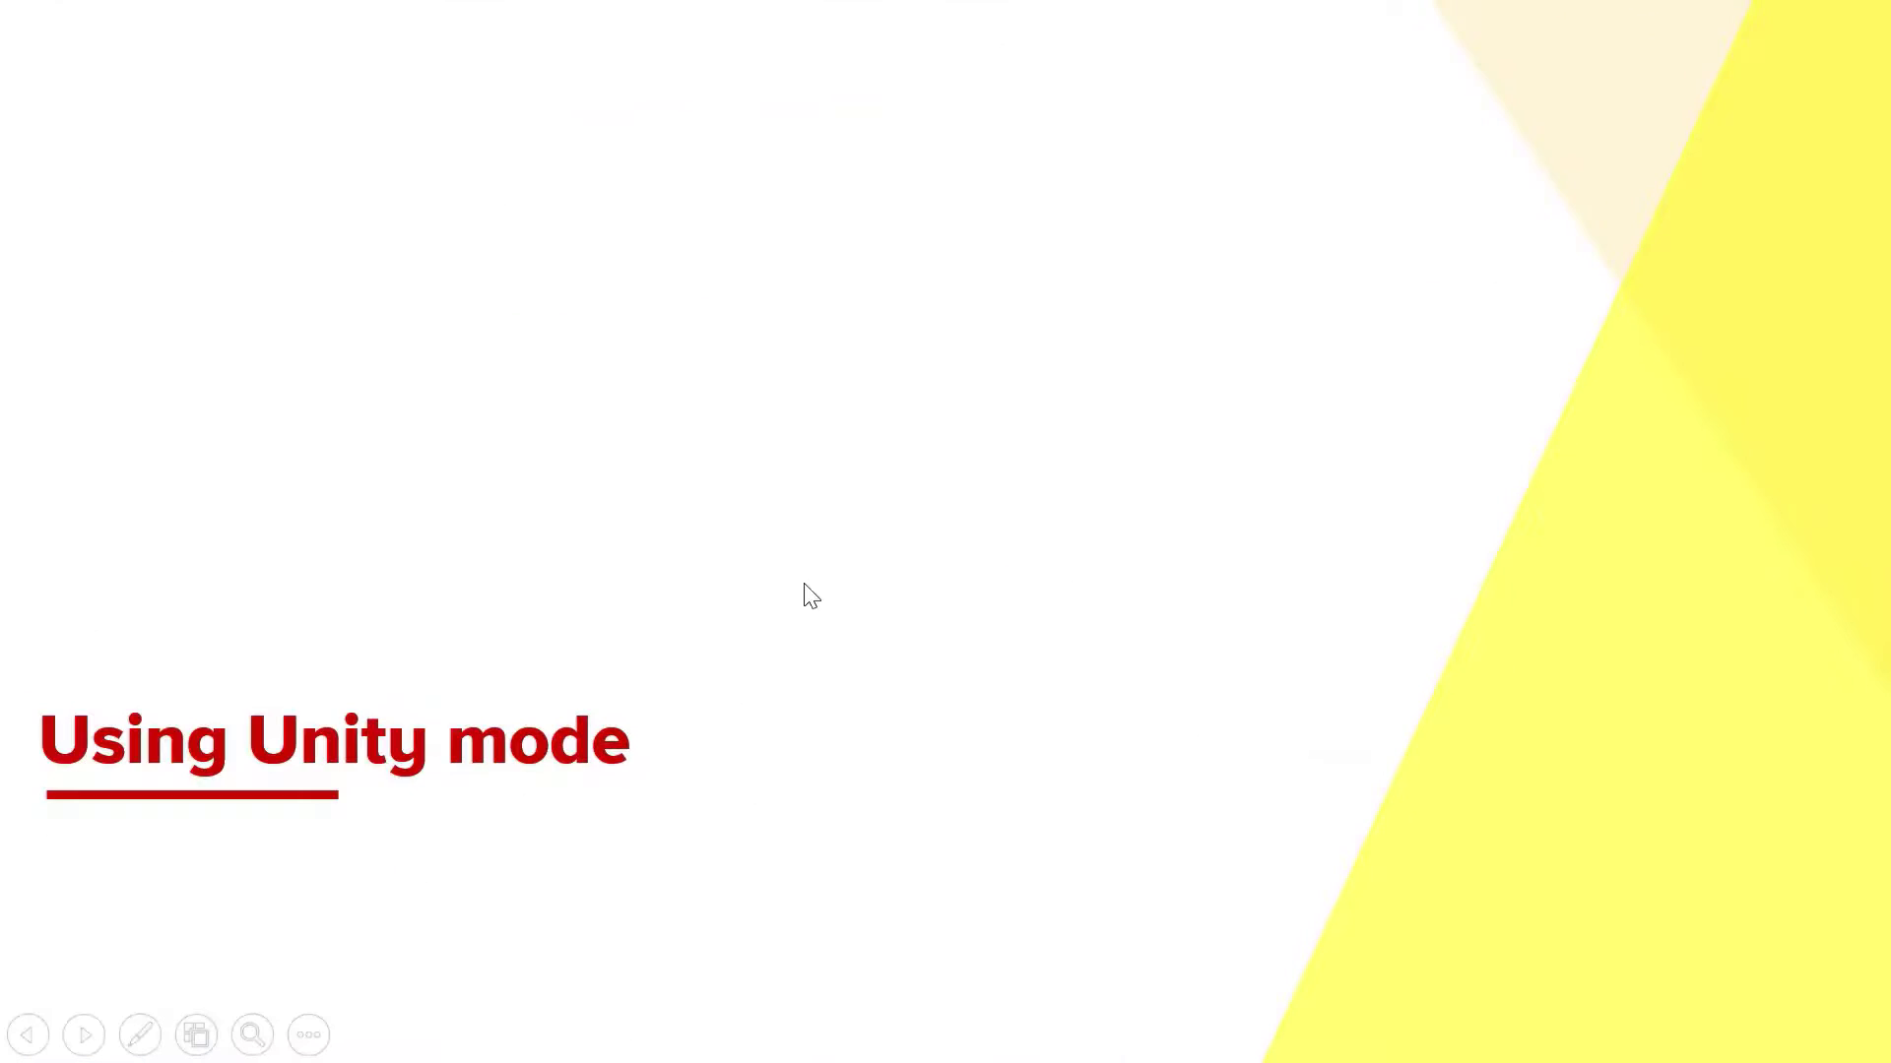
click(804, 583)
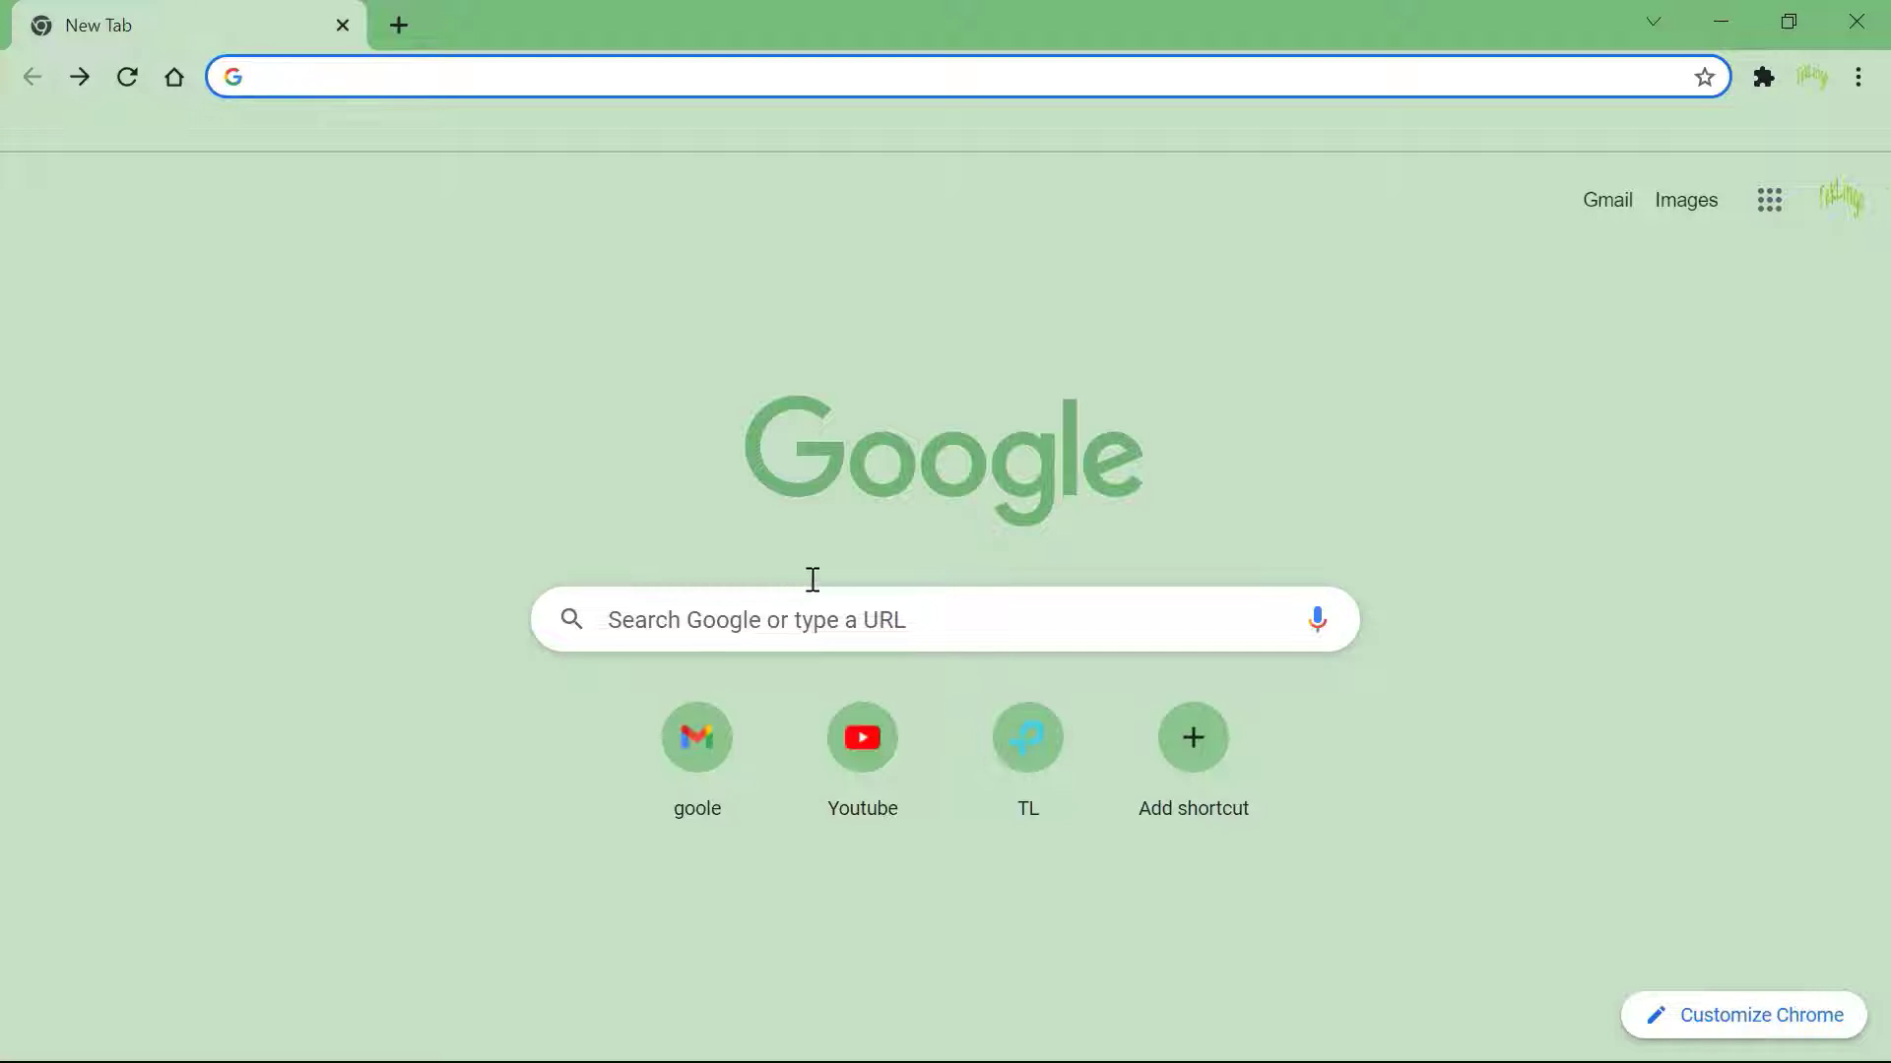
Search Google for 'Microsoft Windows Server 2019 download' via the suggestion list
text(google.com)
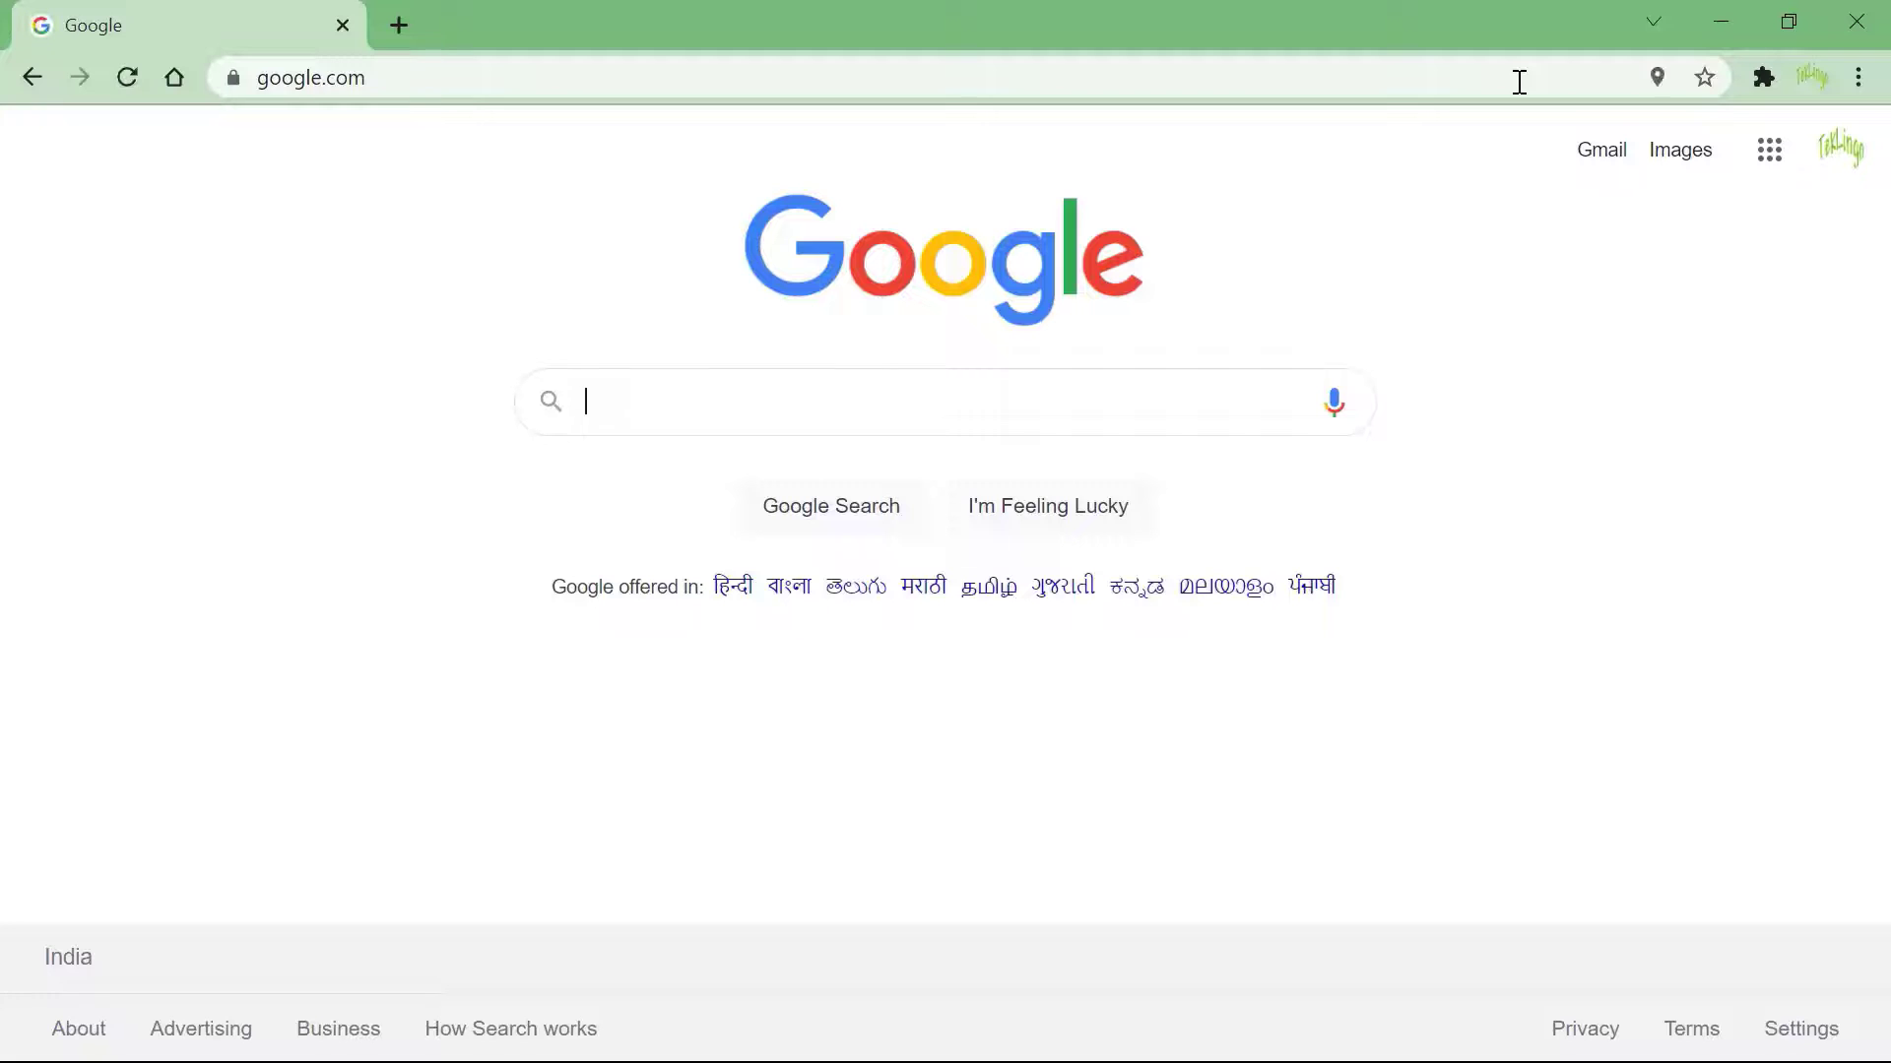
text(Microsoft Wind)
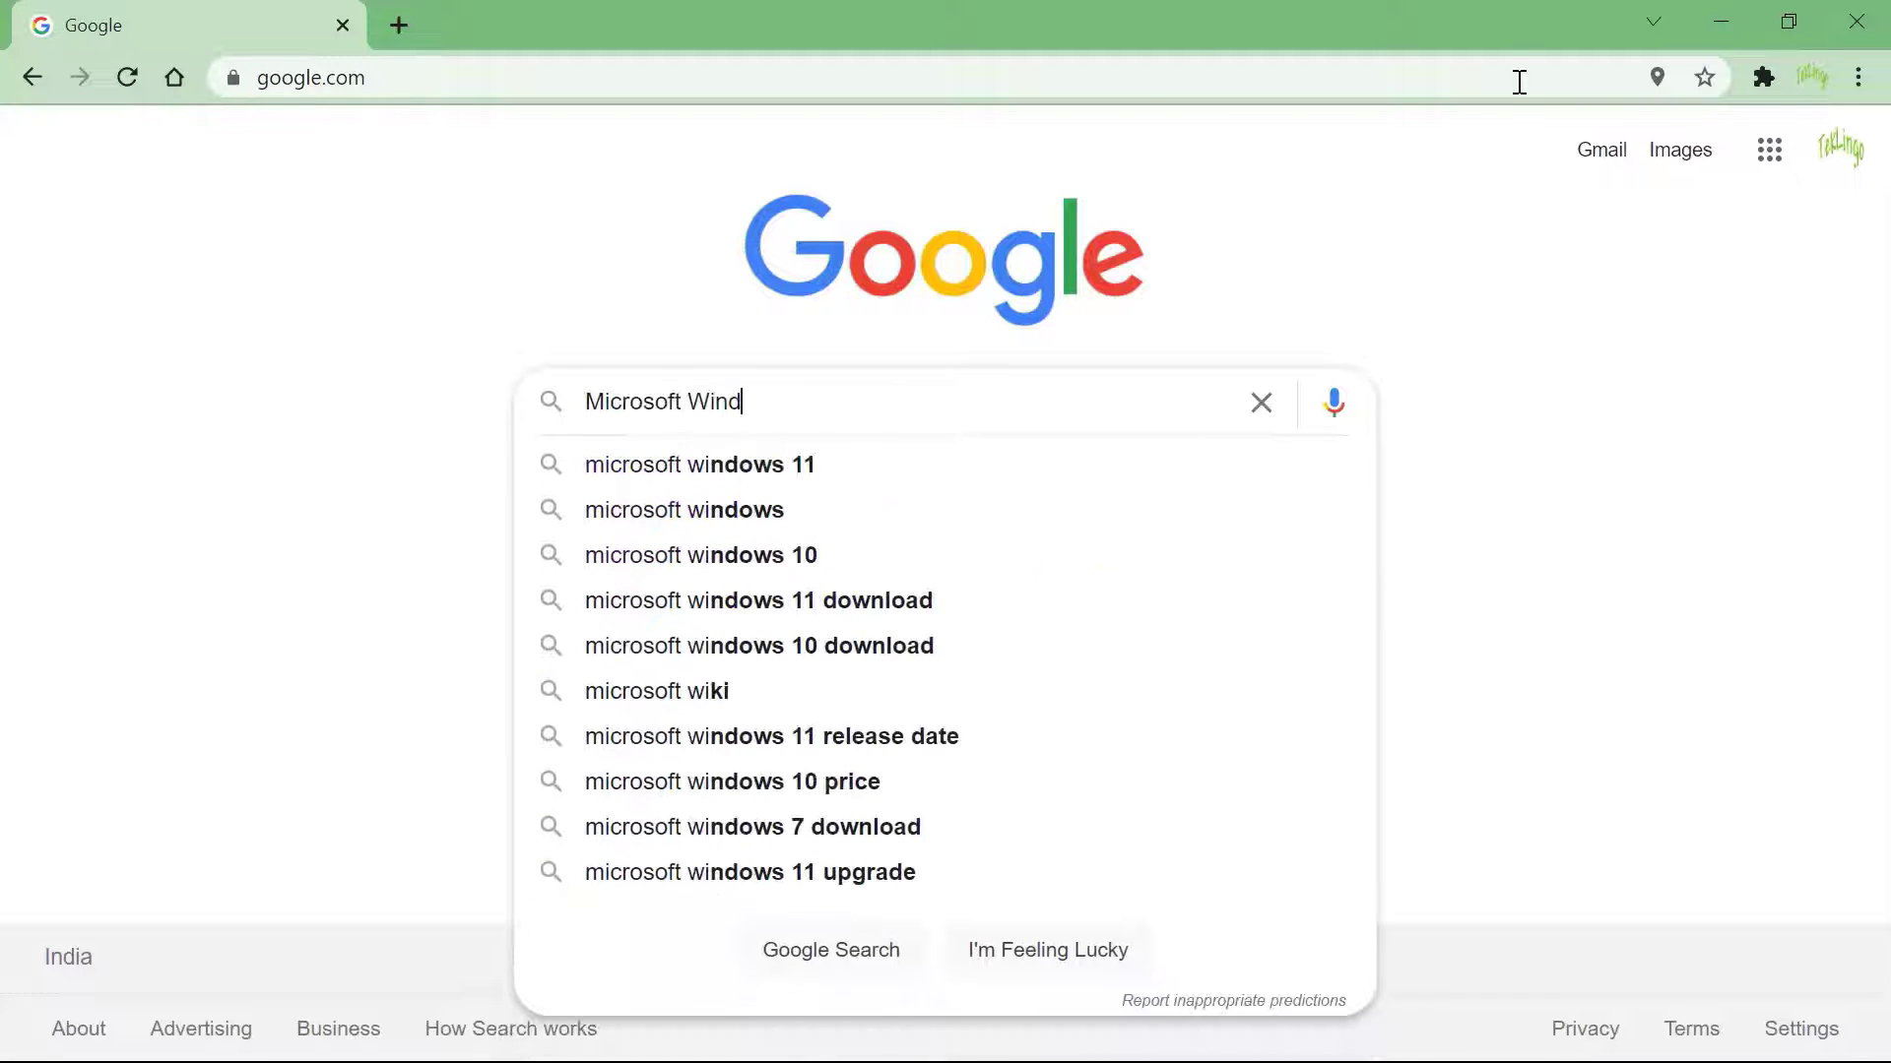
text(ows Server 2019 Dow)
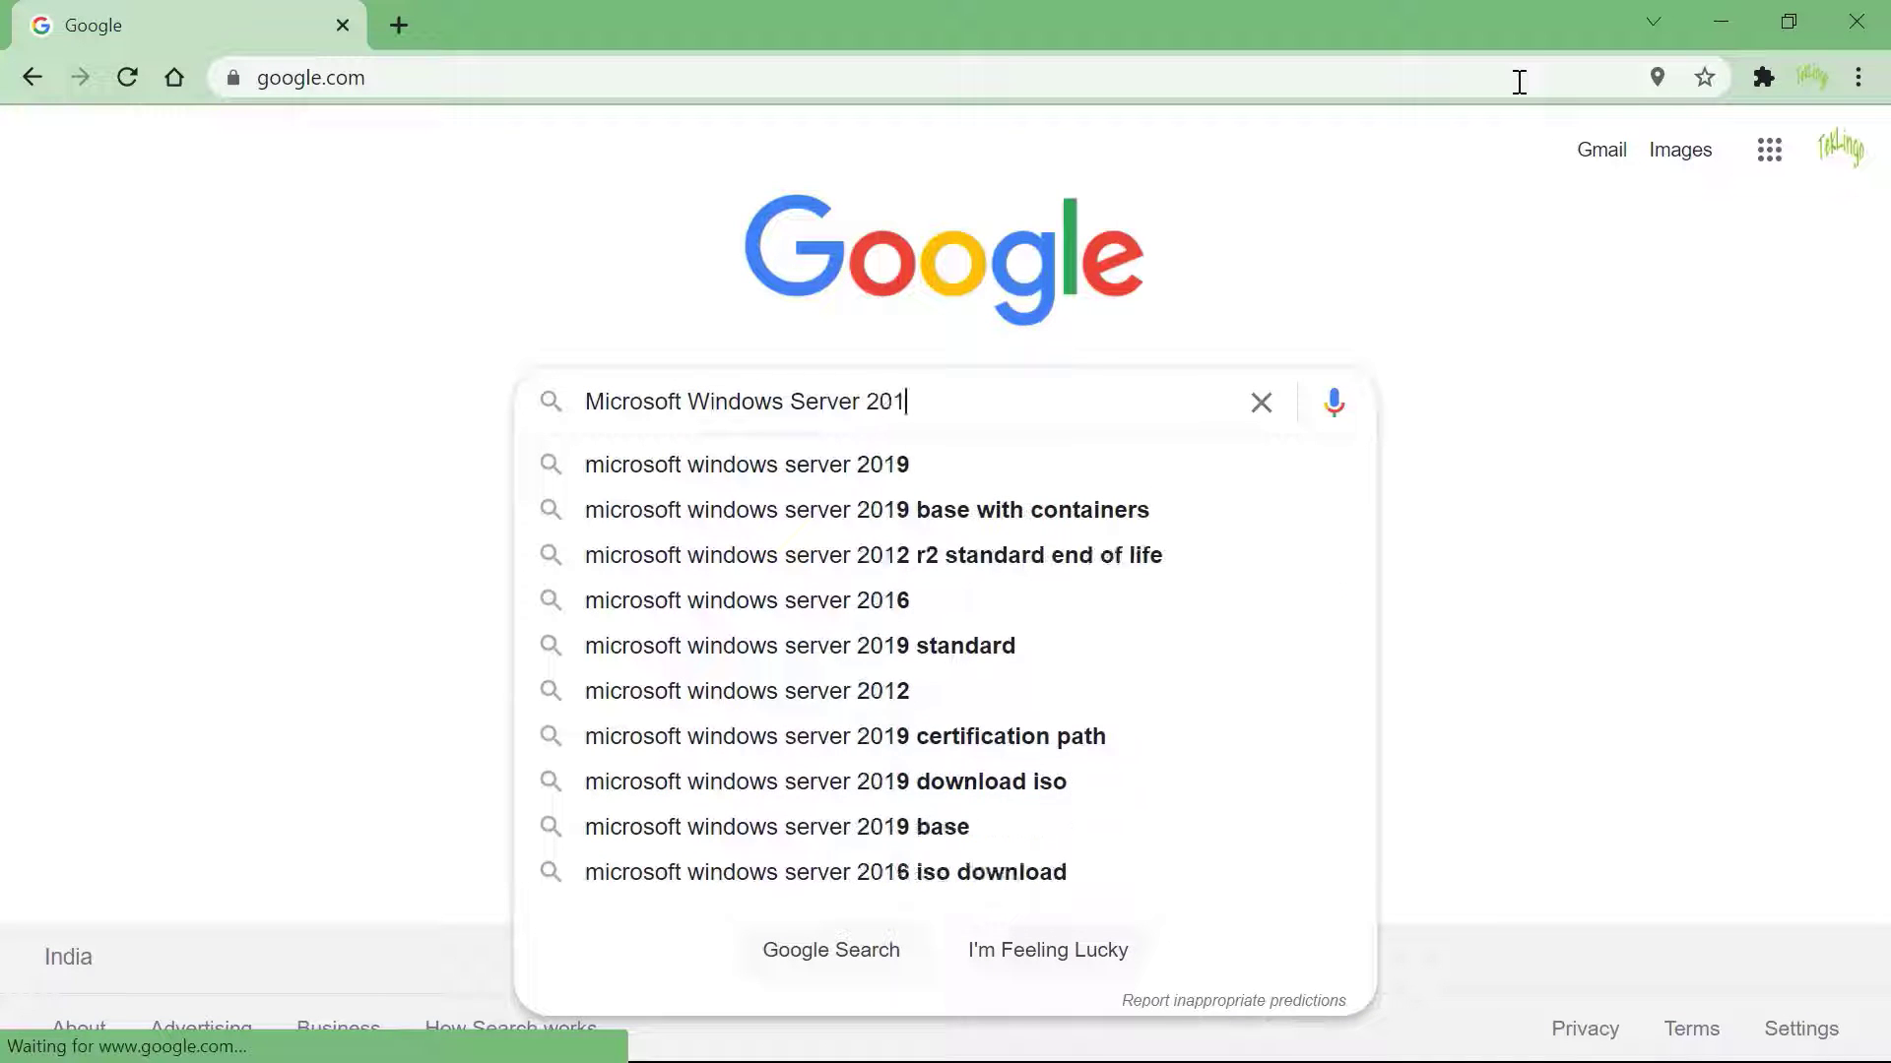
key(Down)
key(Down)
key(Return)
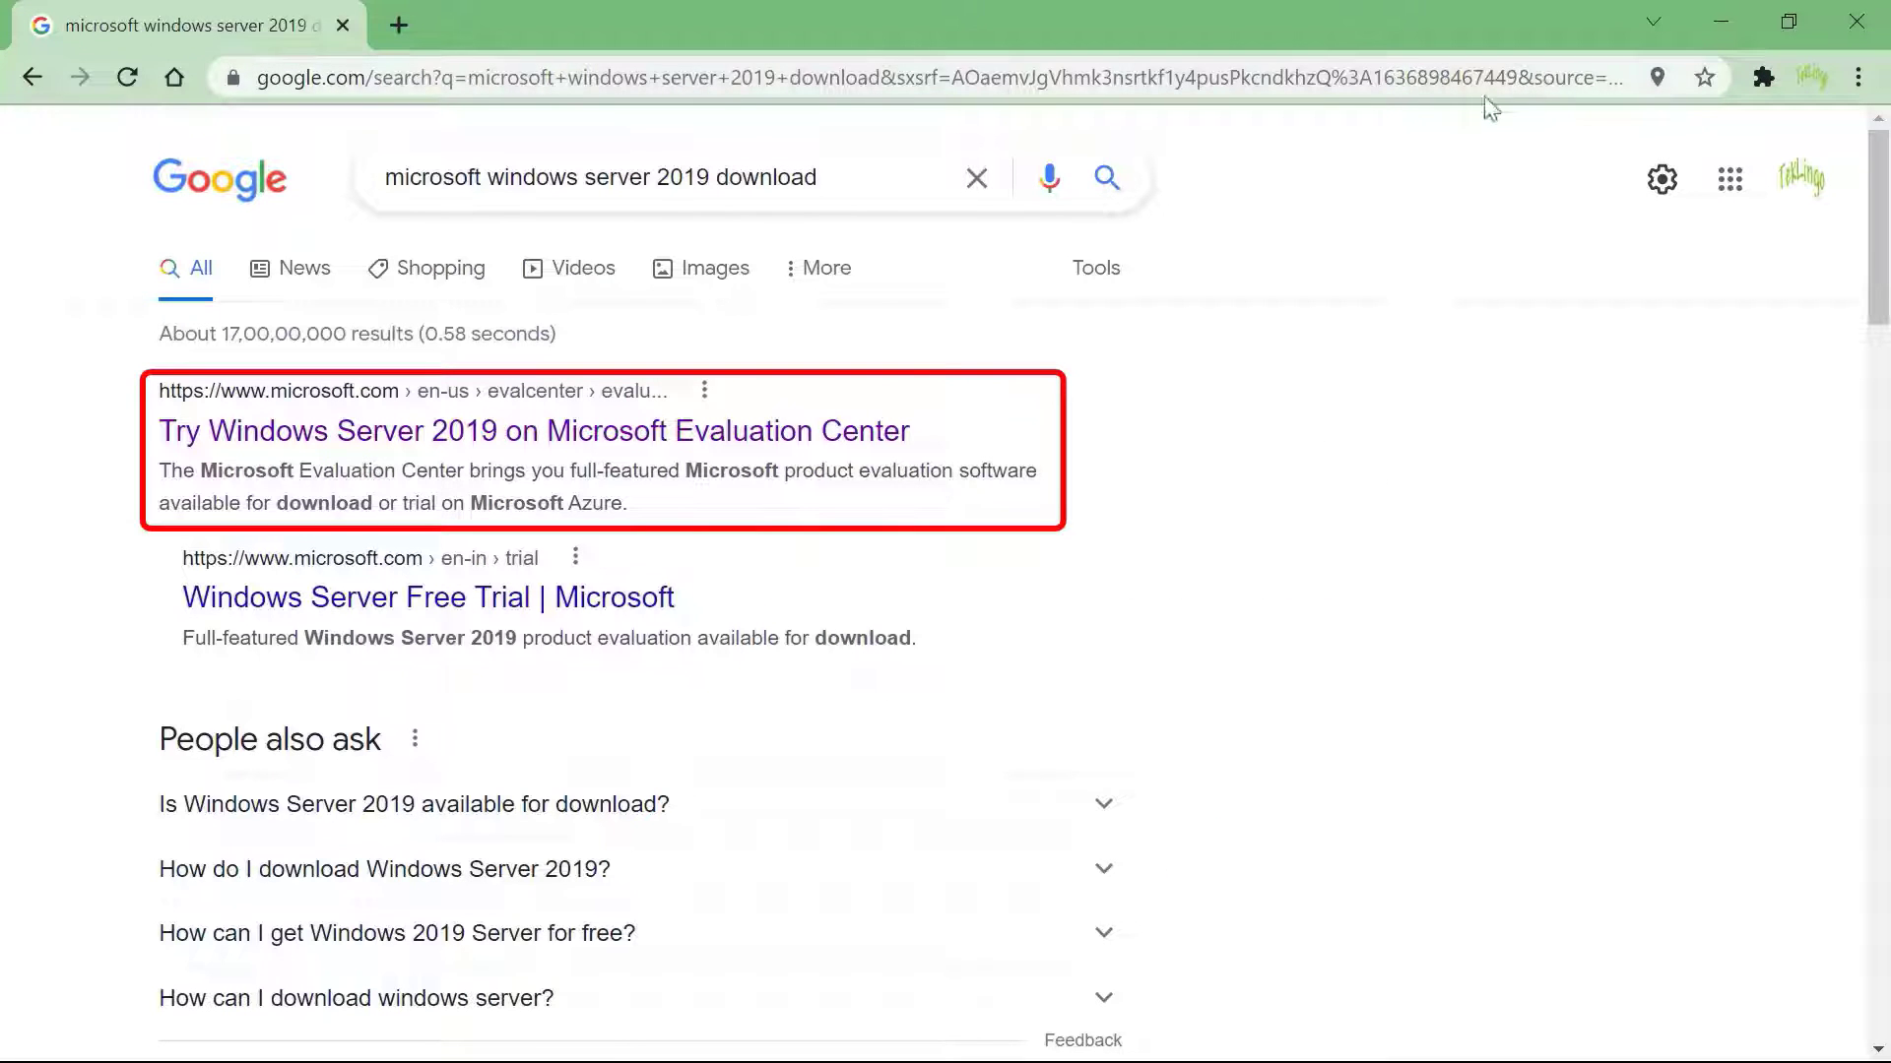
Open the Microsoft Evaluation Center result and choose the ISO download option
click(714, 446)
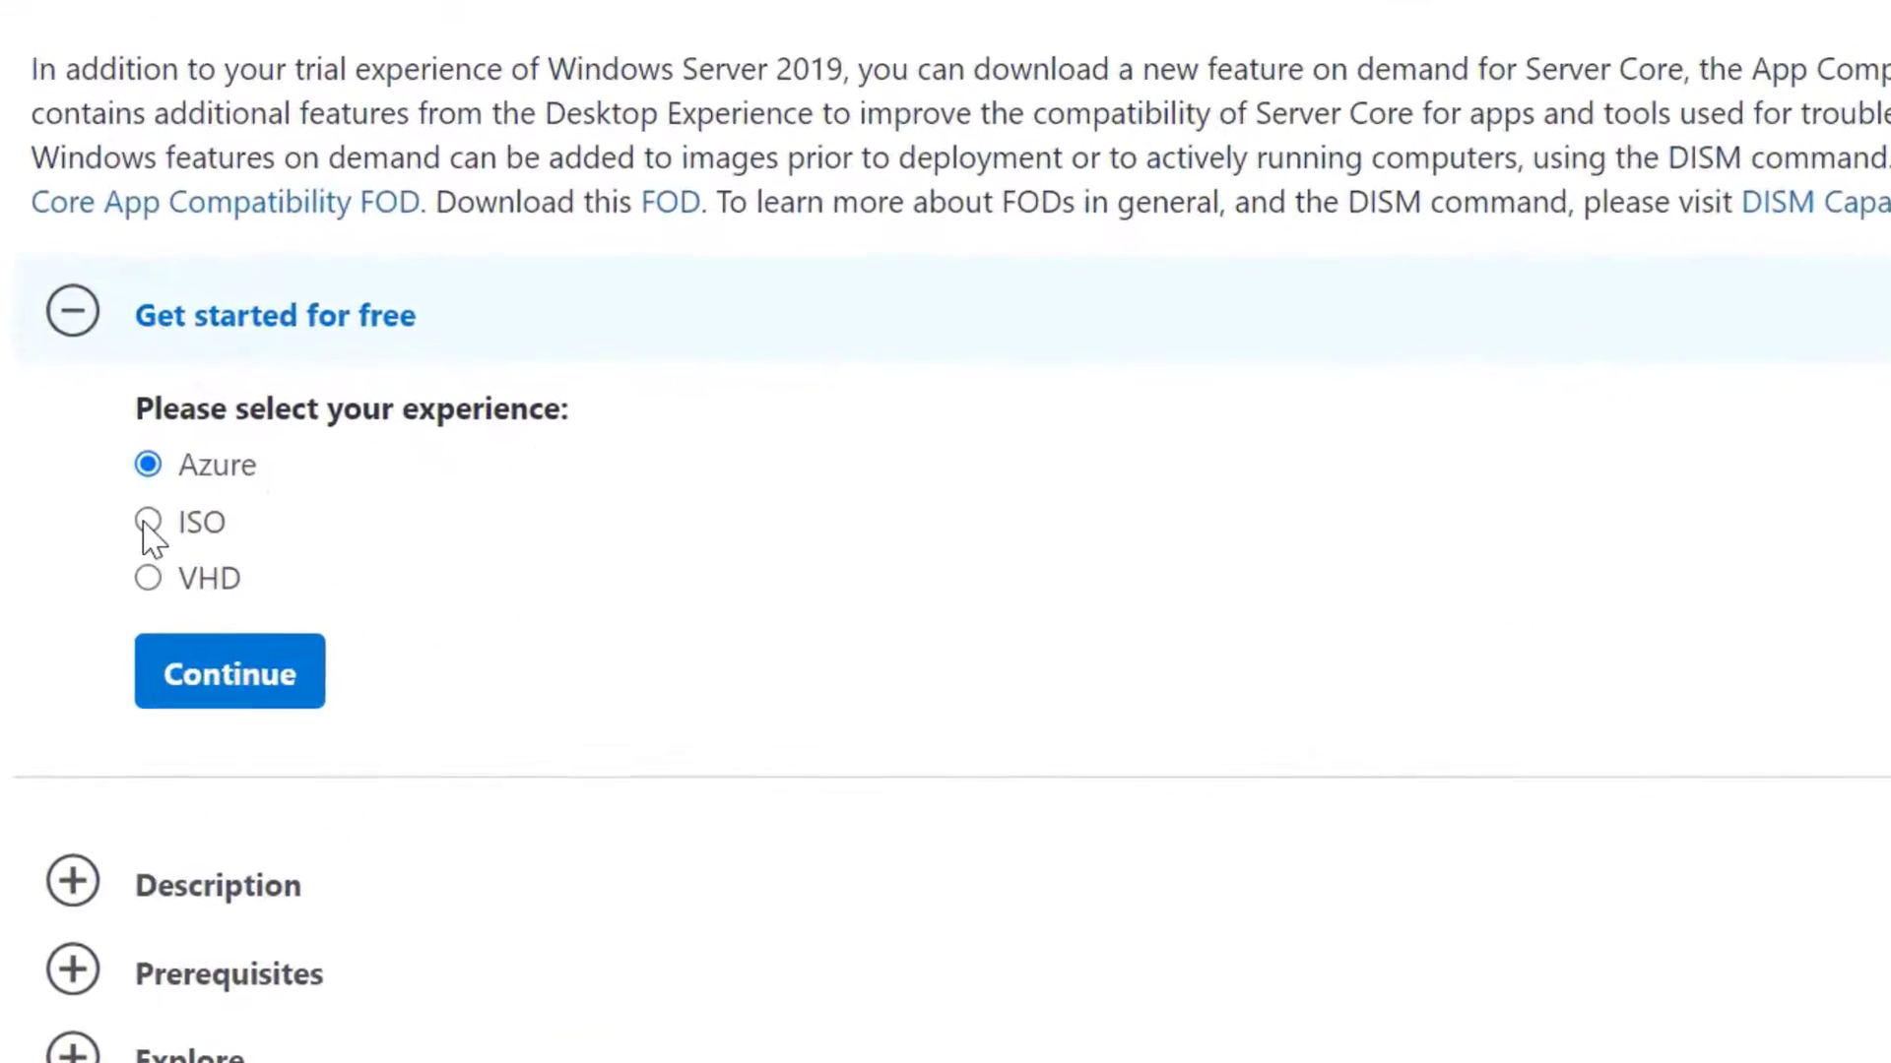
click(145, 522)
click(245, 701)
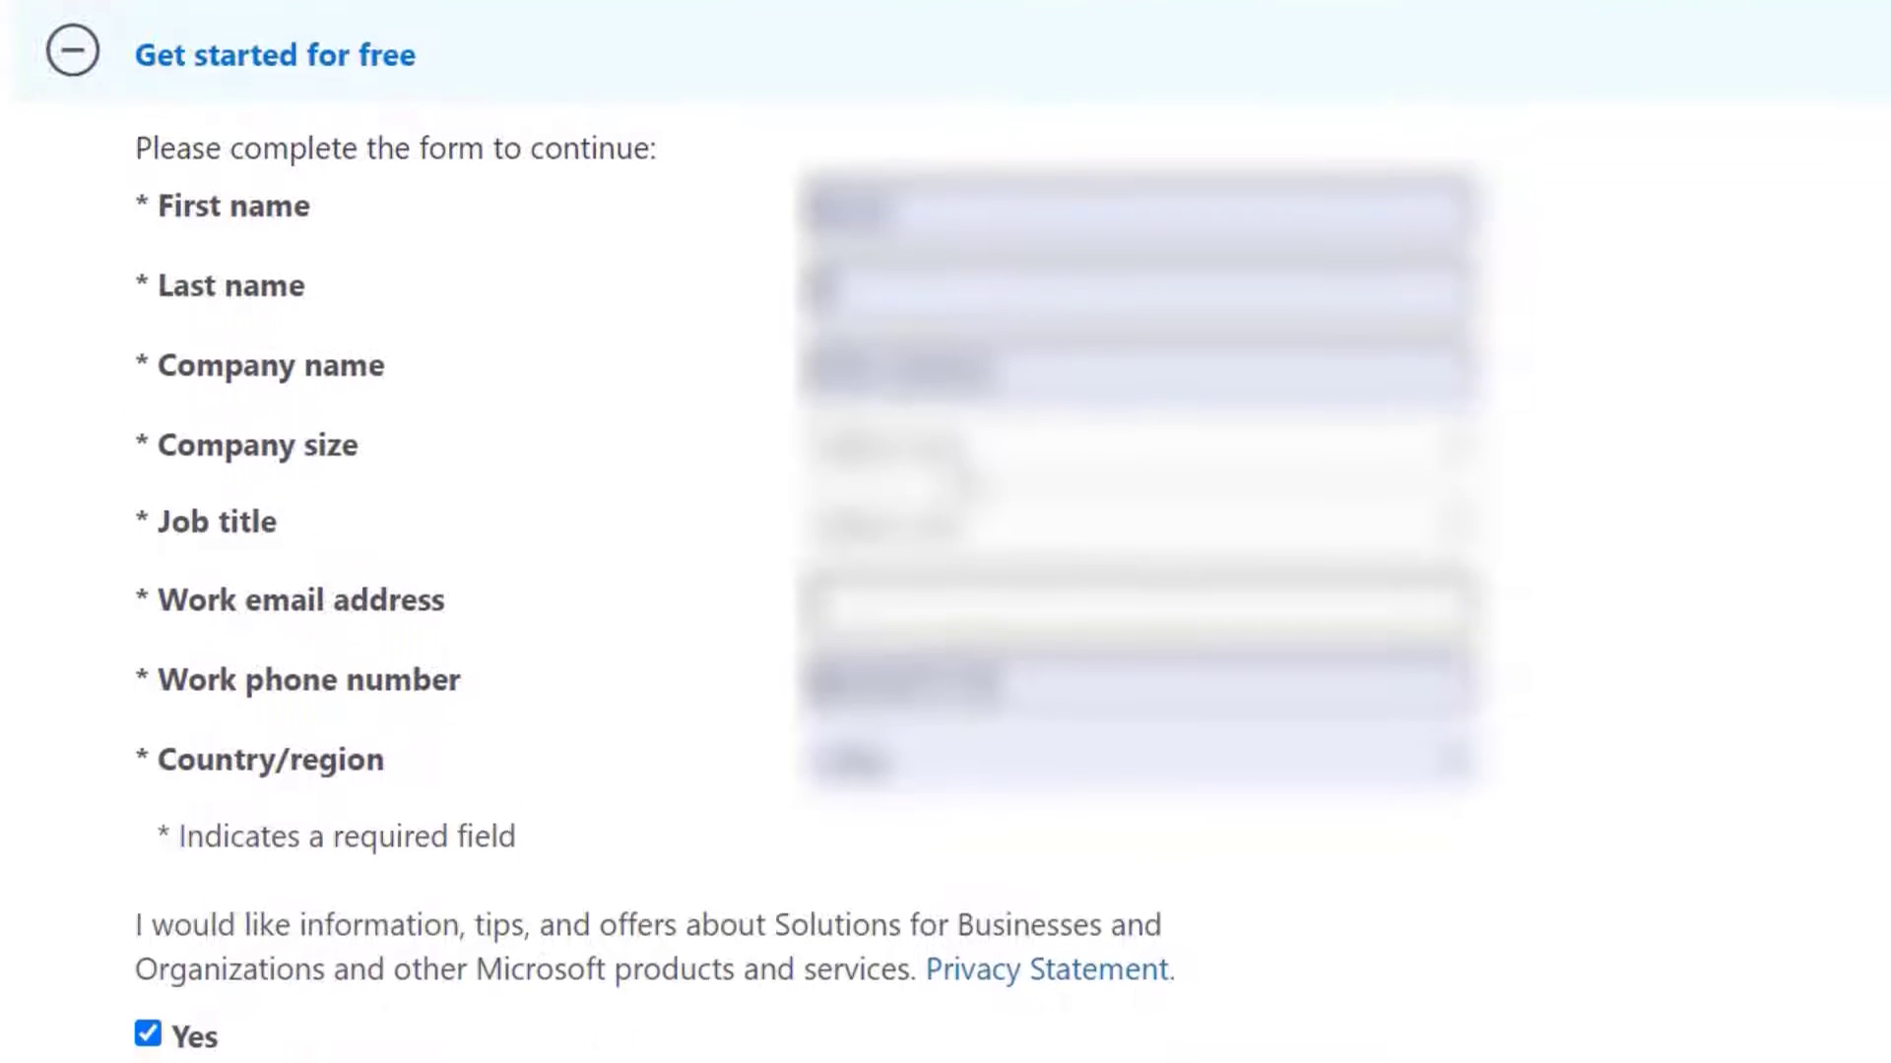
Fill in company size and job title on the sign-up form and submit it
scroll(953, 635, up, 1)
click(970, 624)
click(970, 715)
click(970, 703)
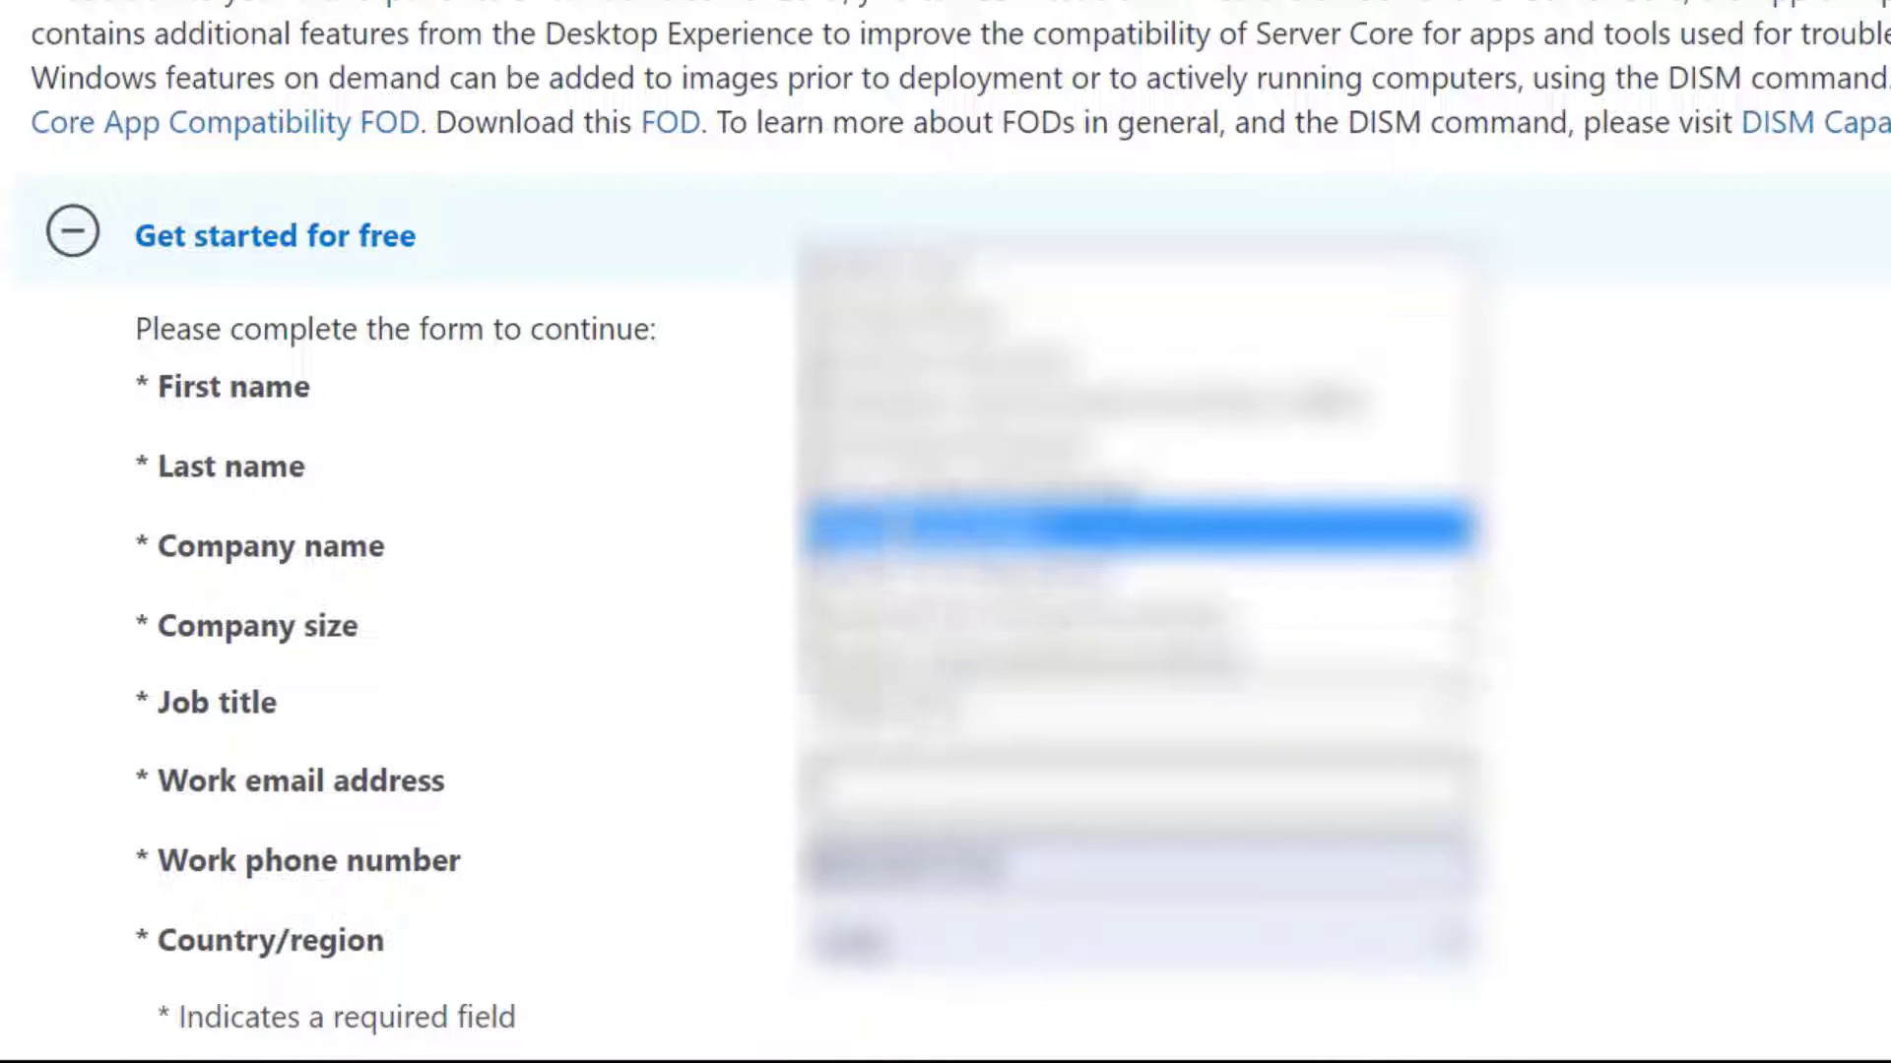
click(970, 529)
scroll(1641, 738, down, 5)
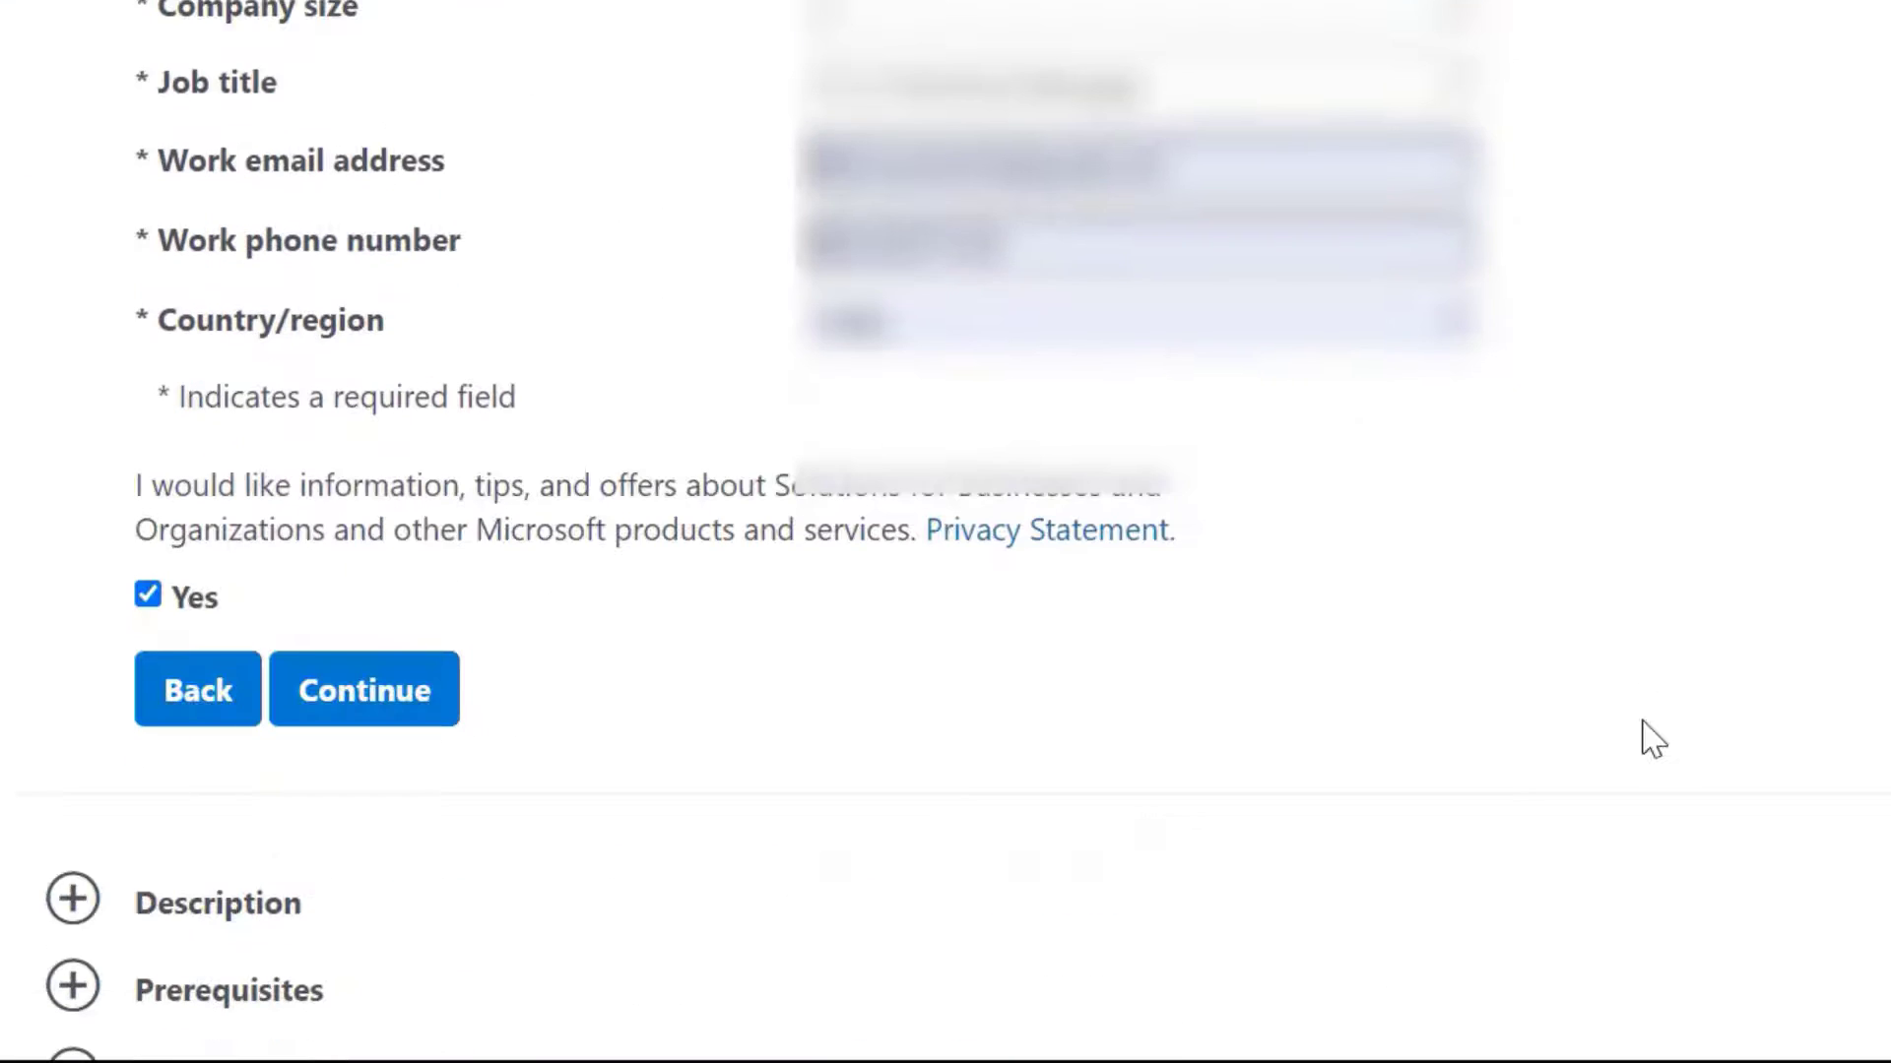
click(388, 701)
Choose the English ISO, start the download, then cancel the save prompt
scroll(380, 60, up, 3)
click(379, 51)
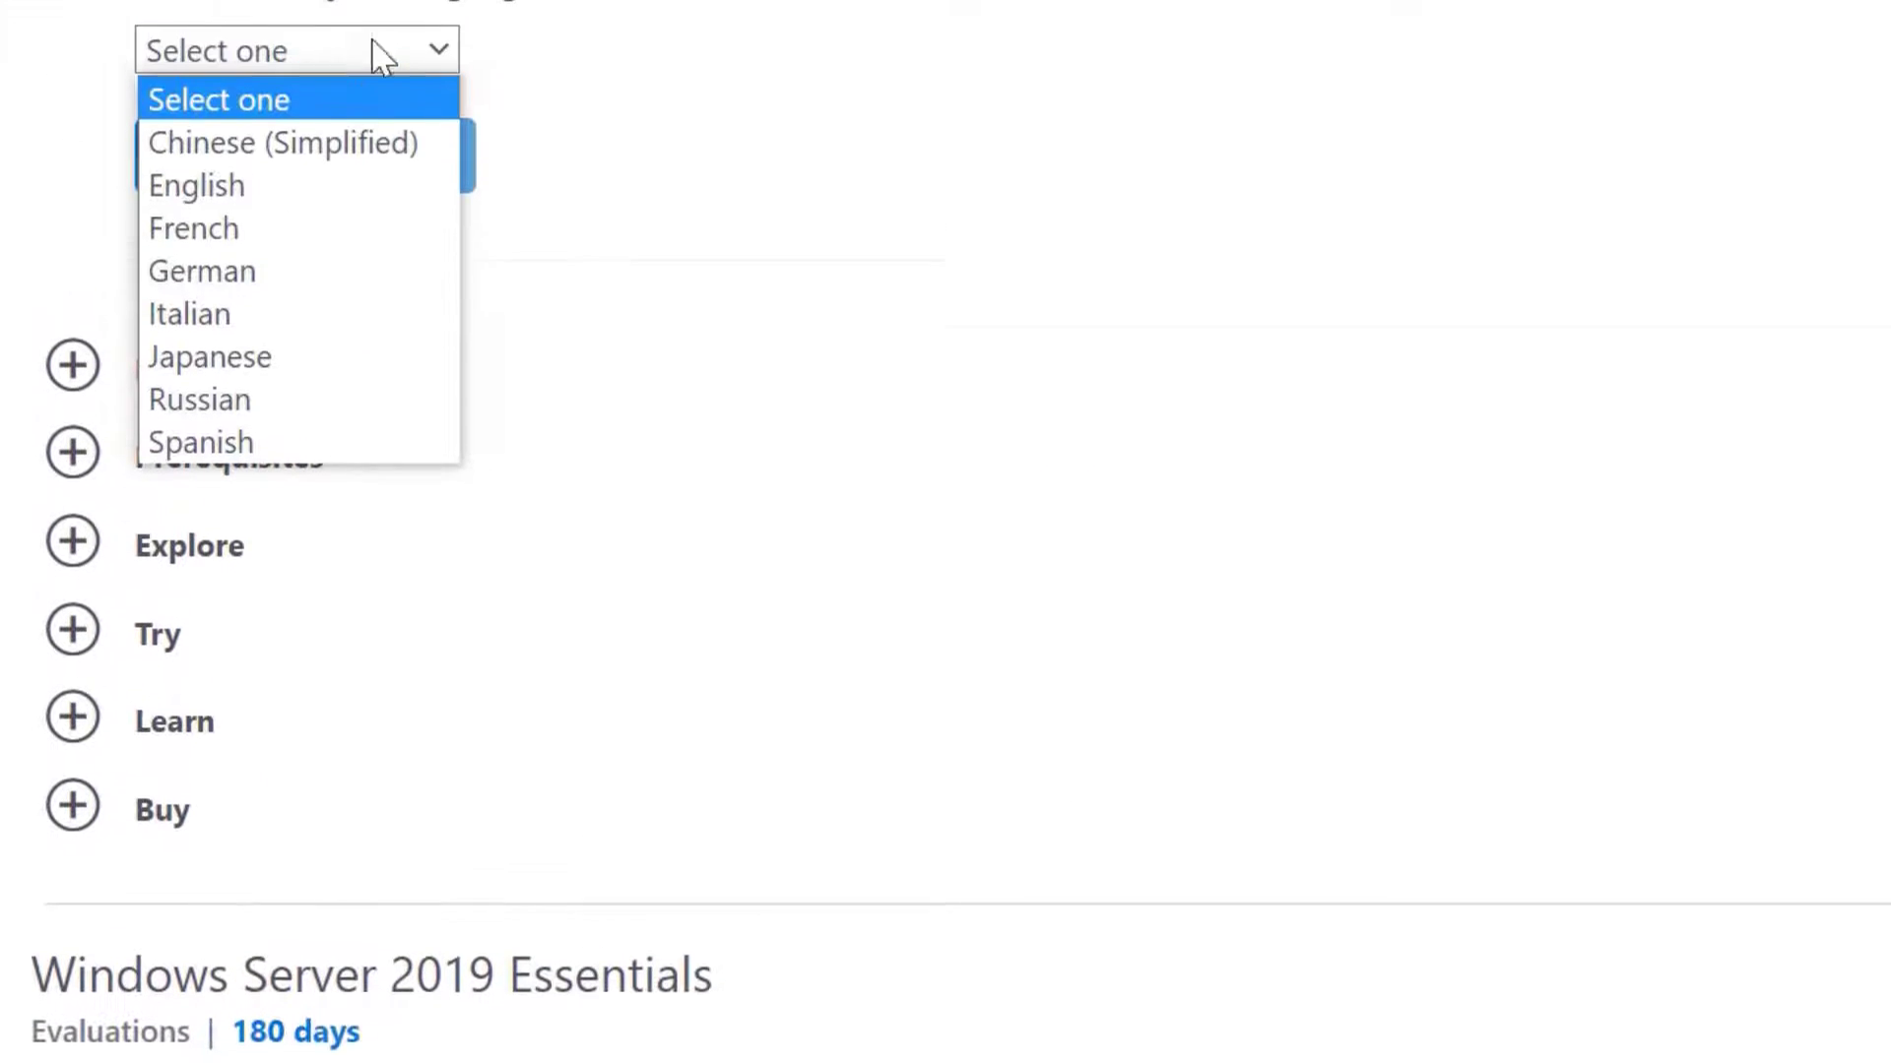
click(344, 187)
click(422, 188)
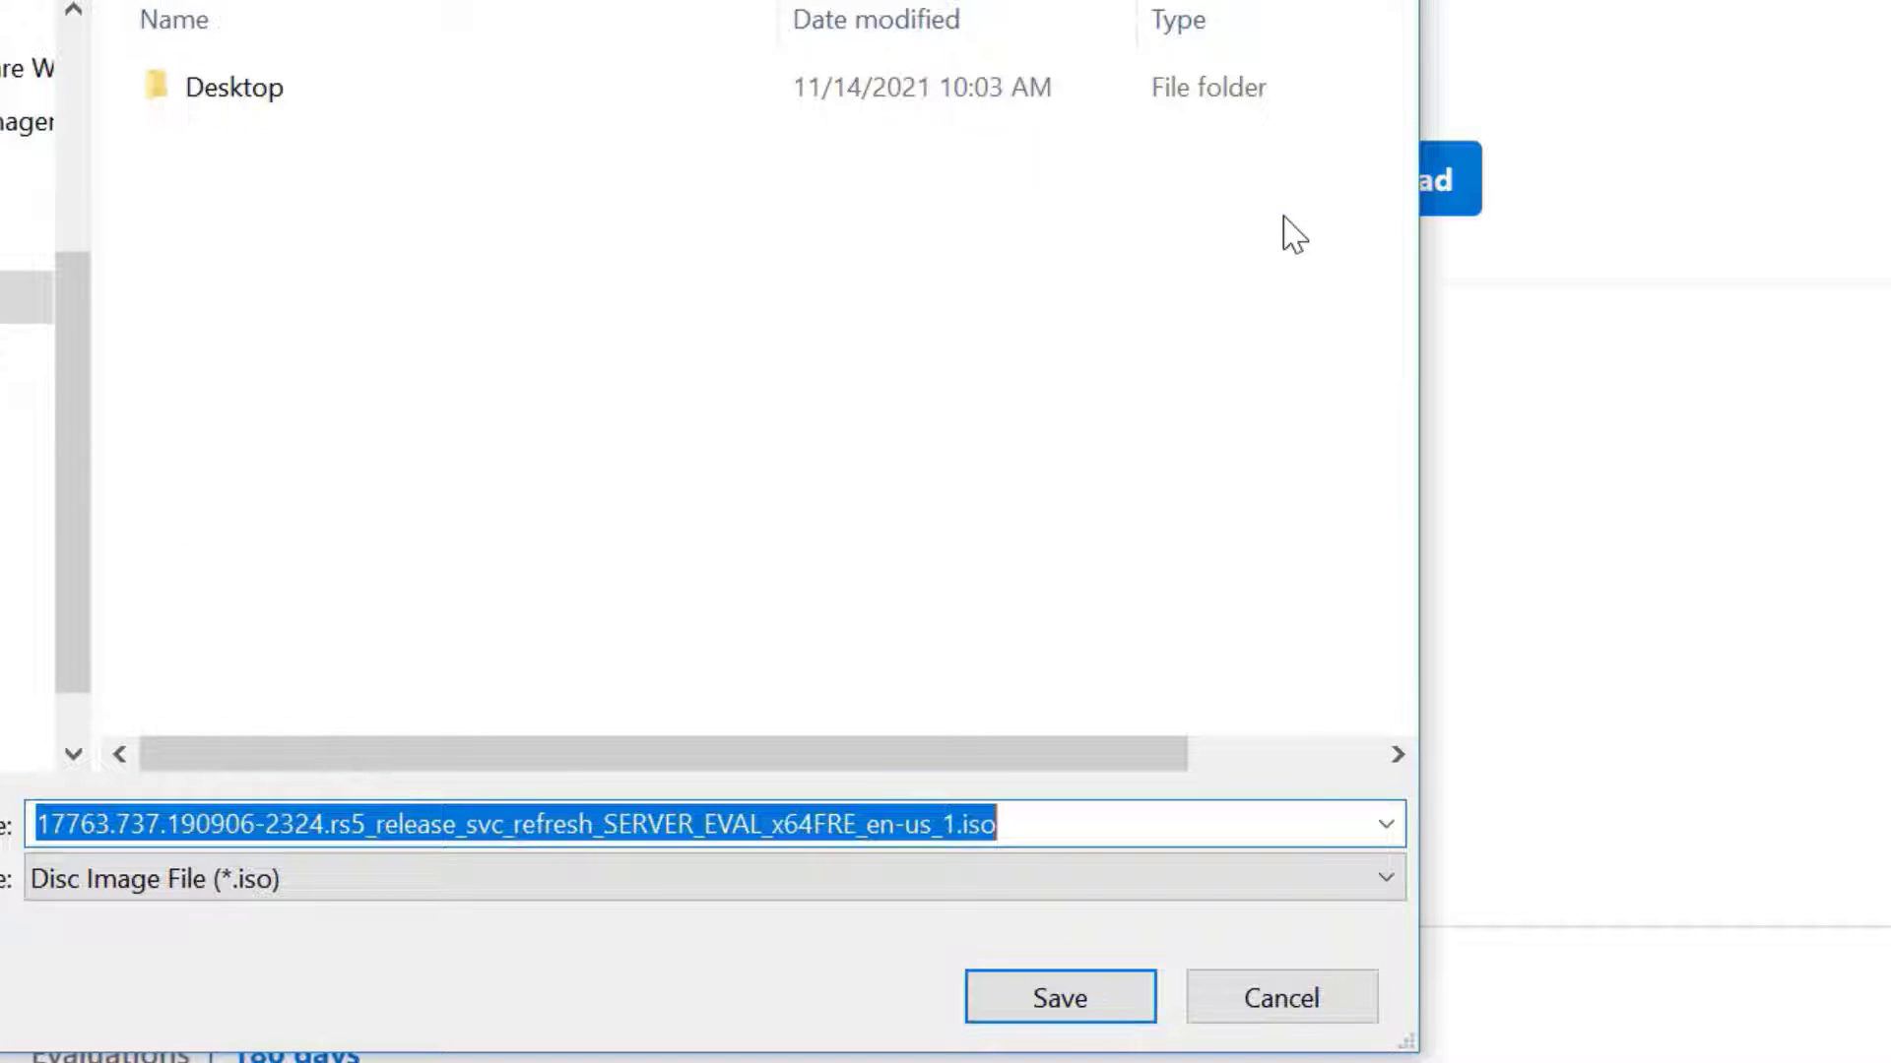
click(1355, 1001)
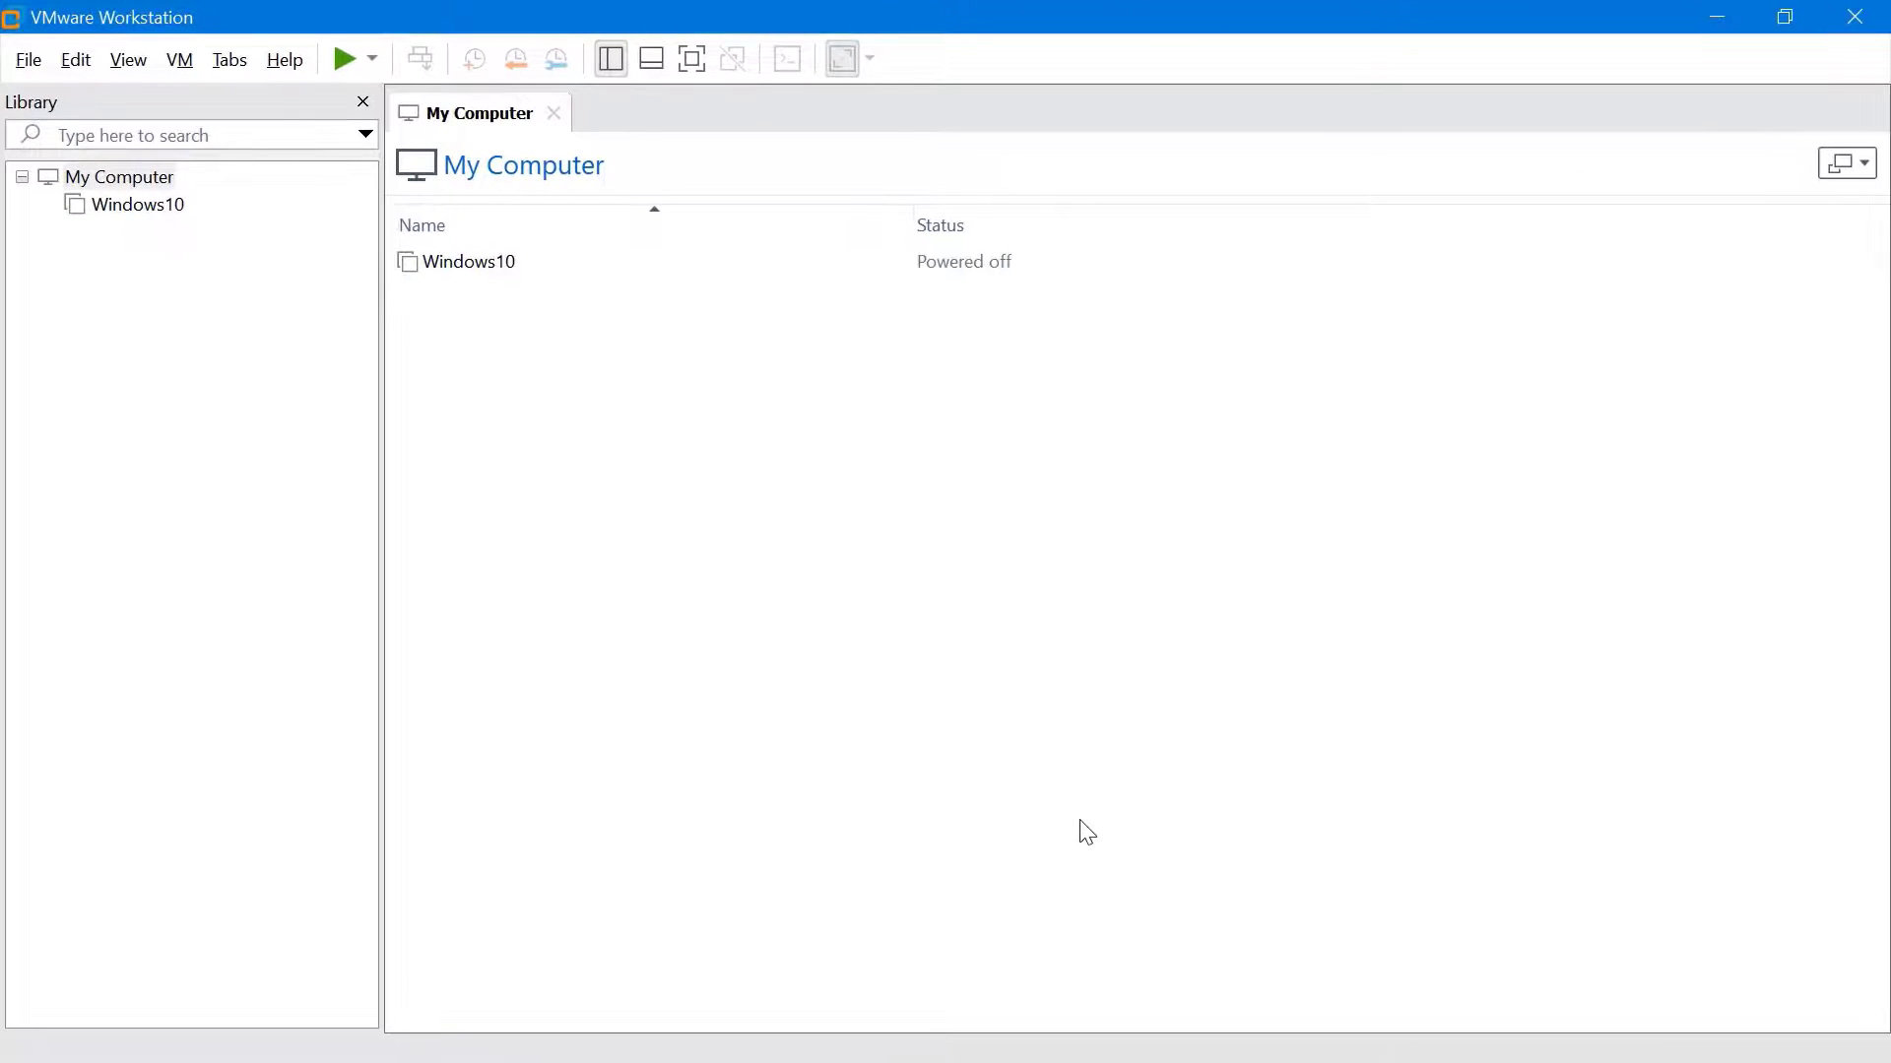
Start a Typical new virtual machine and browse for the installer disc image file
click(28, 61)
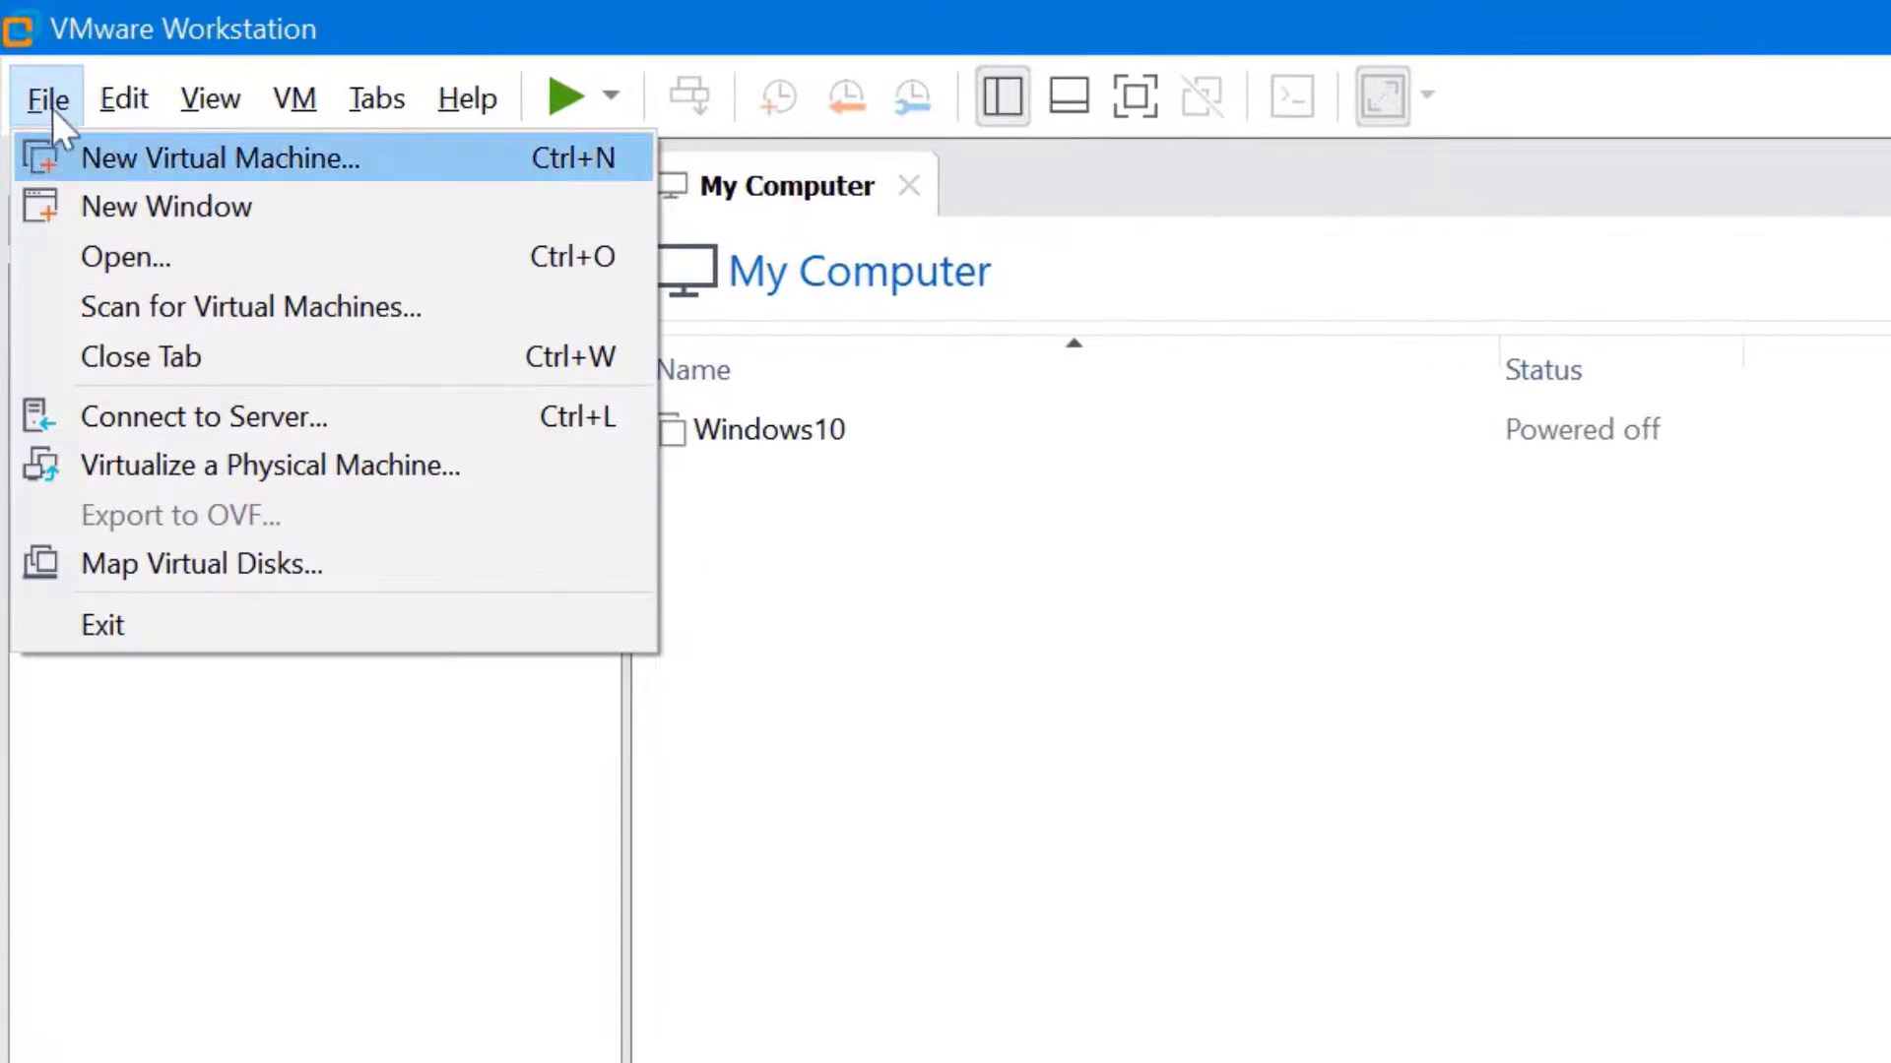
click(444, 140)
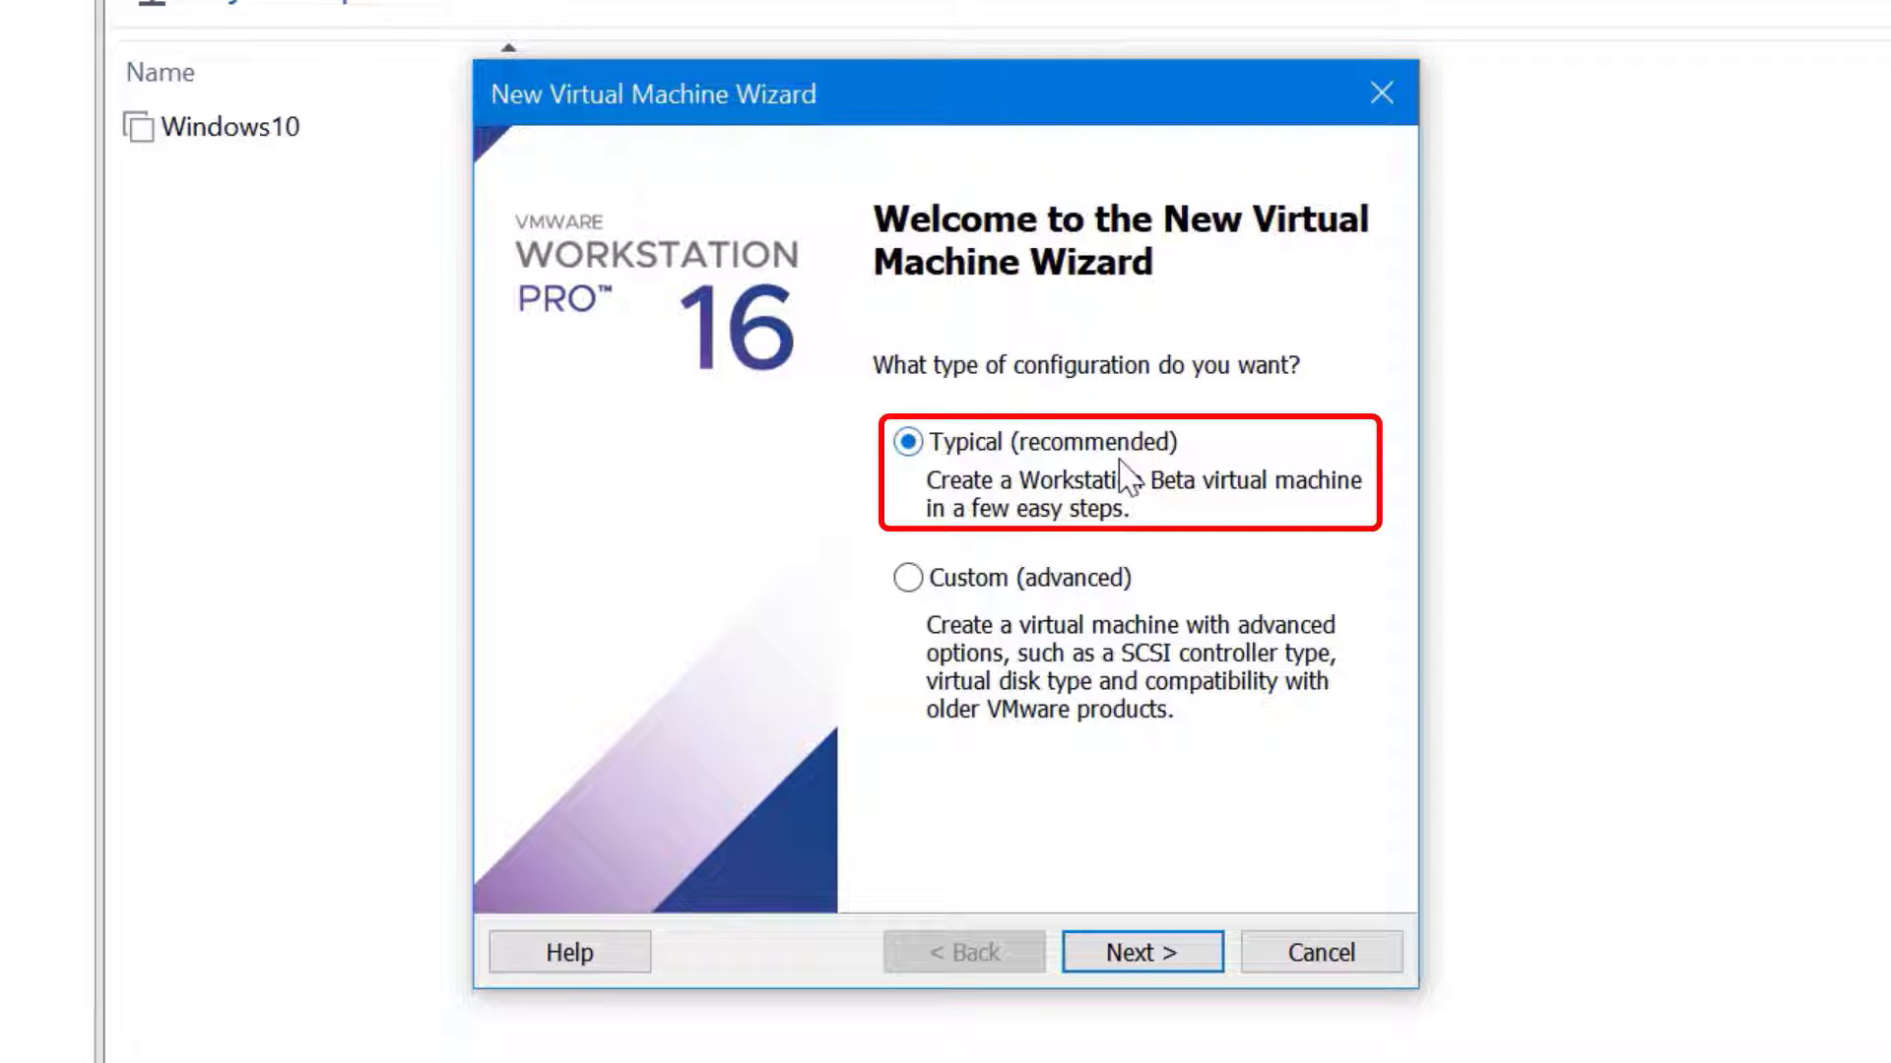
click(1207, 963)
click(1339, 589)
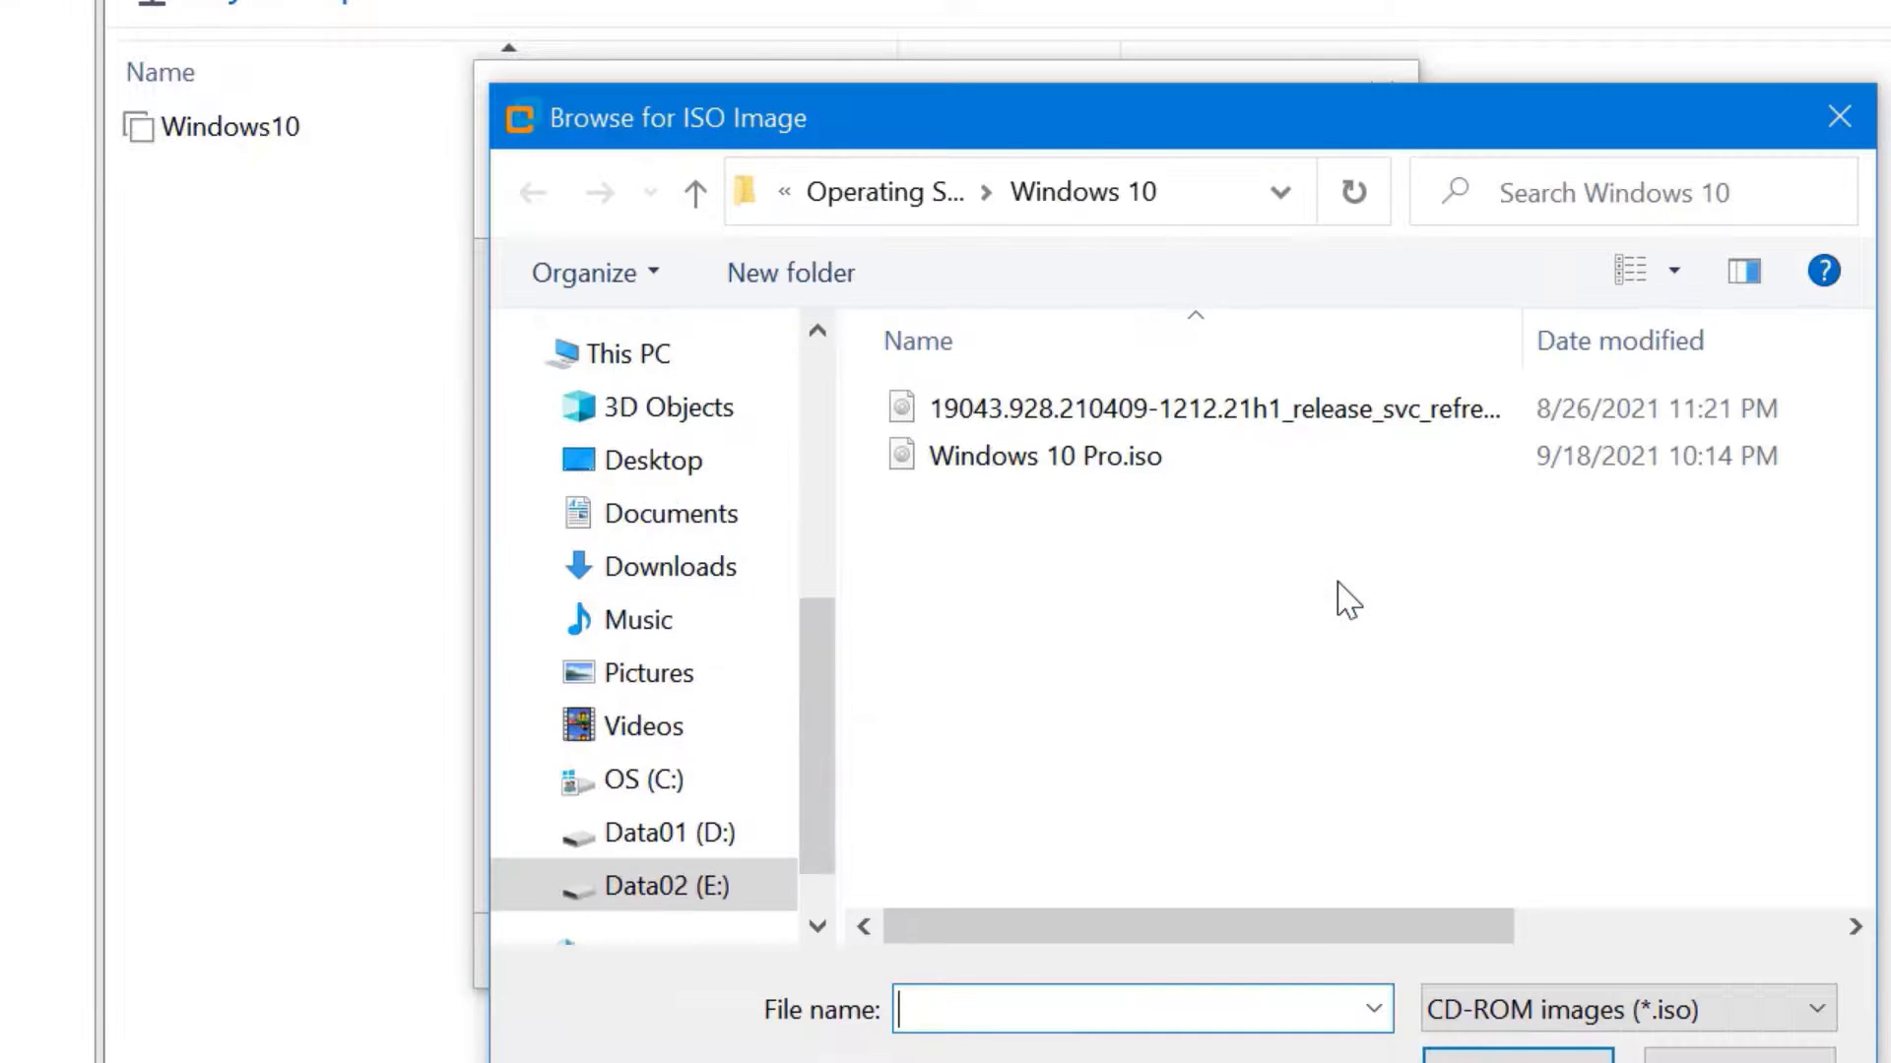
Use the ISO from the Windows Server 2019 folder as the installer image and continue
click(914, 194)
double_click(1044, 645)
click(1215, 408)
click(1483, 1042)
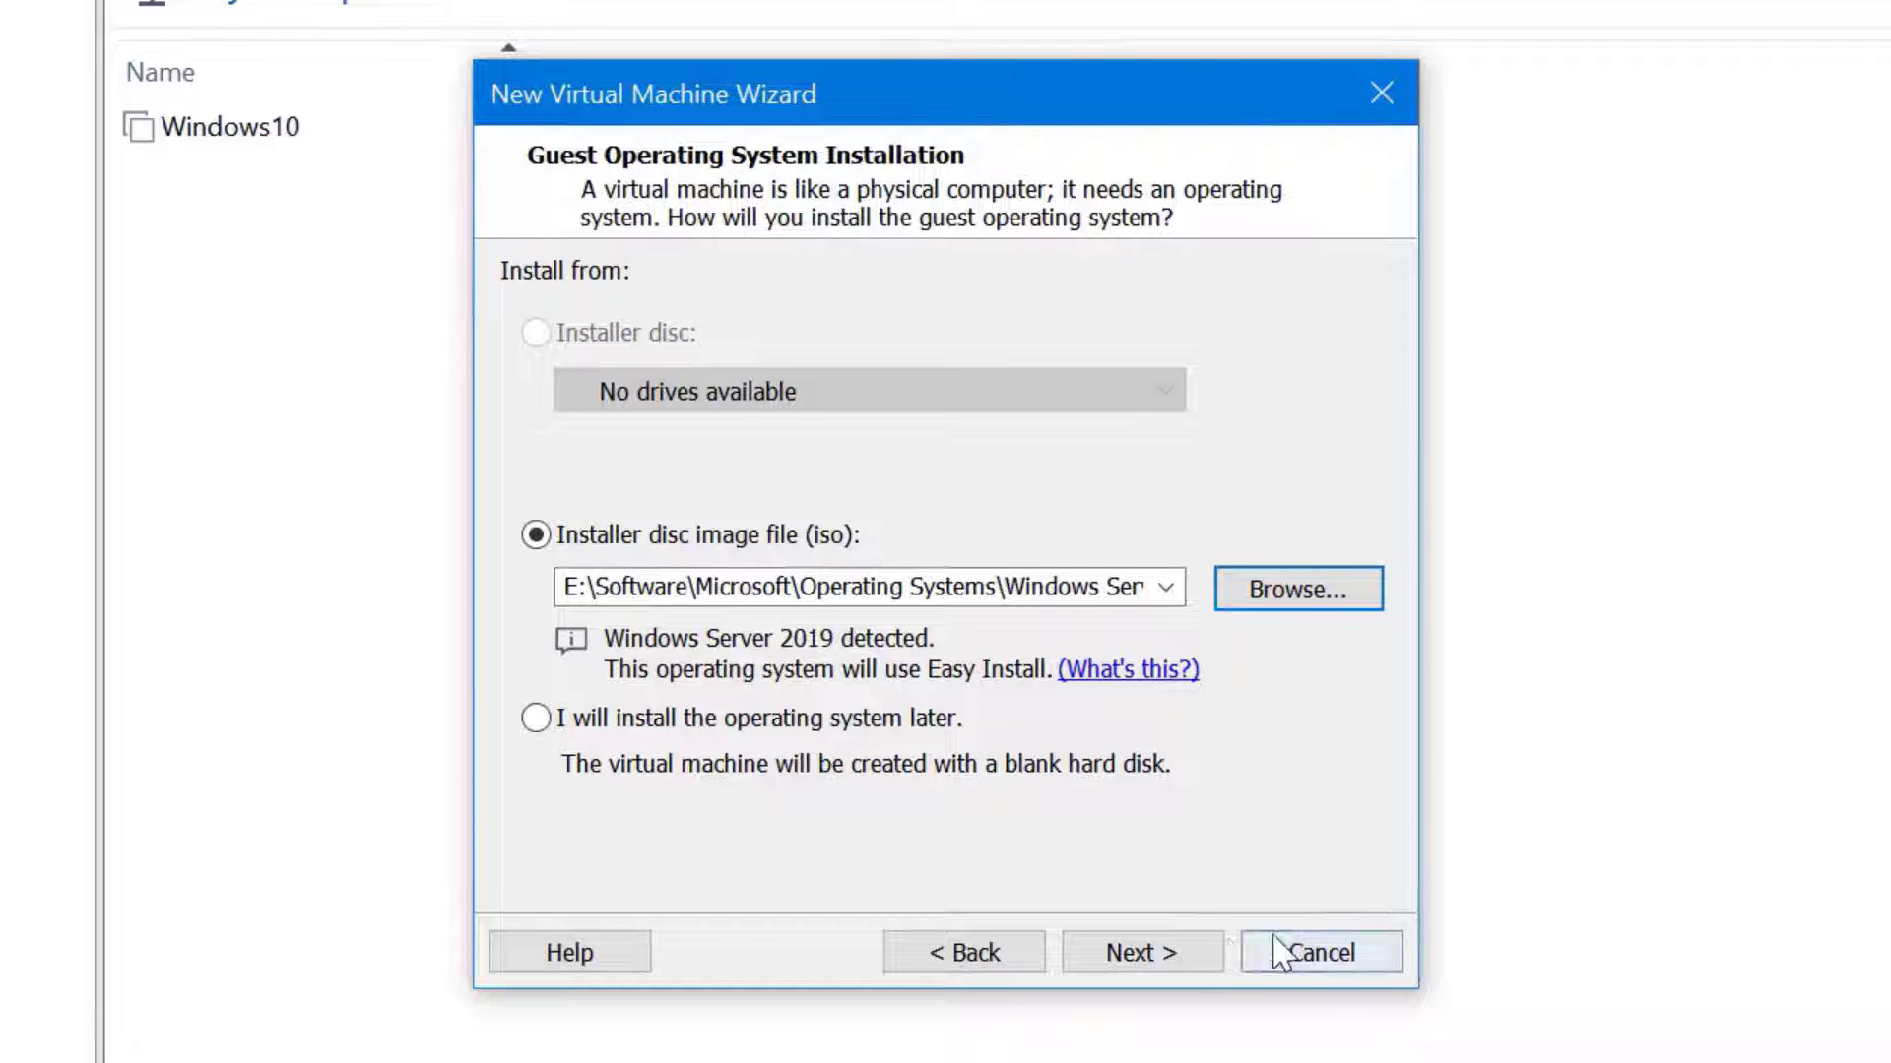
click(1209, 962)
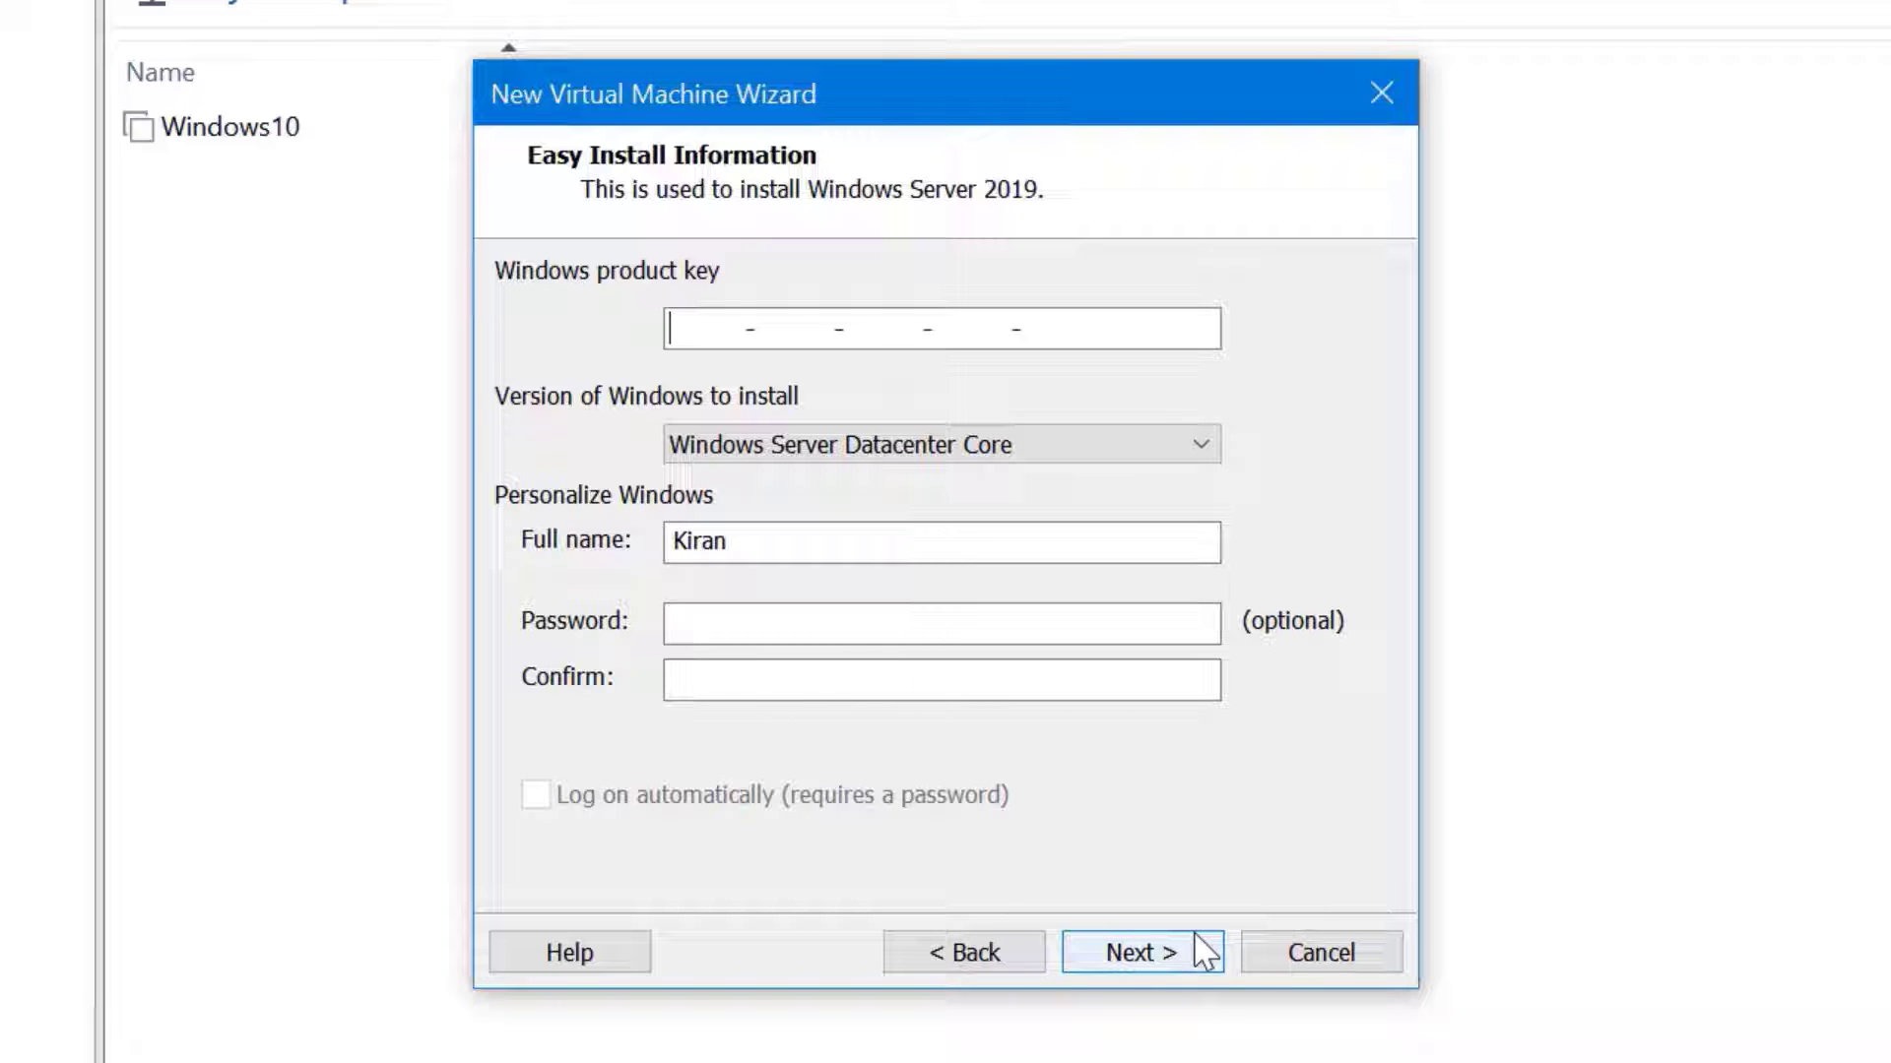
Continue with a blank product key and confirm the missing-key warning
click(1203, 952)
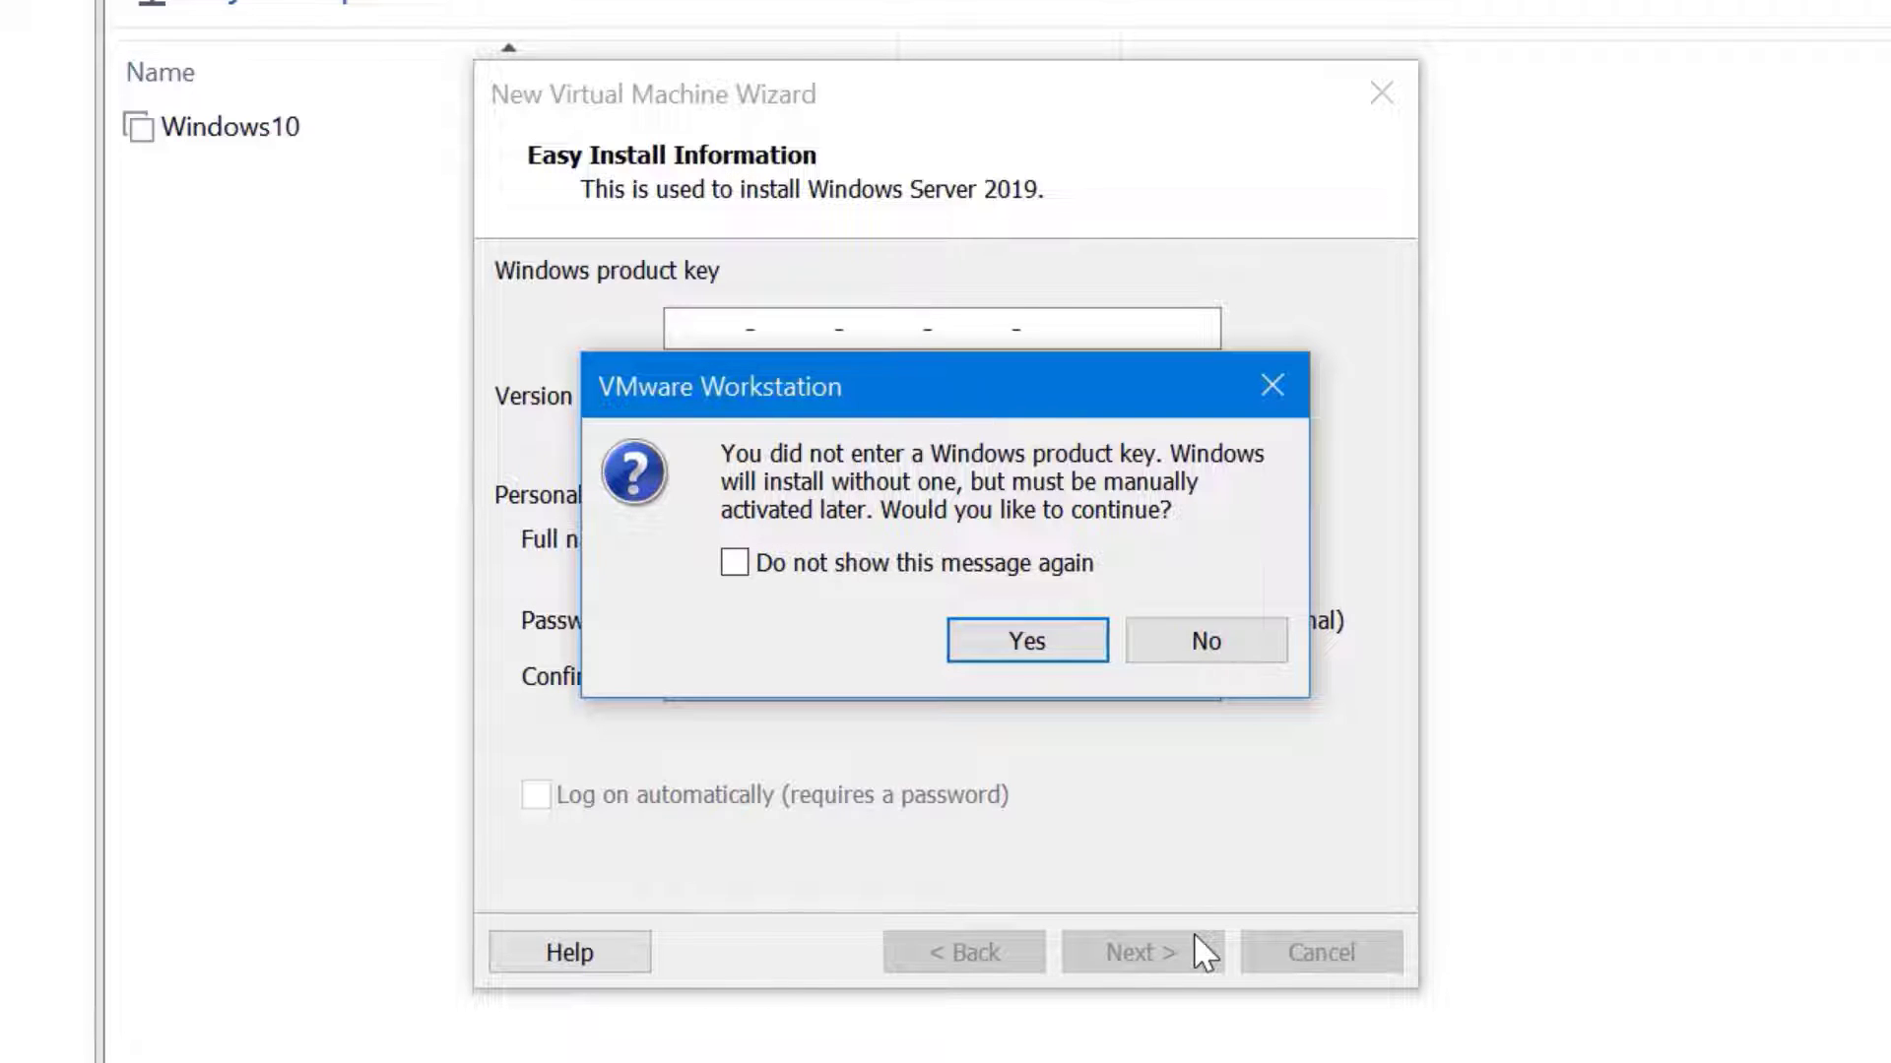
click(1054, 640)
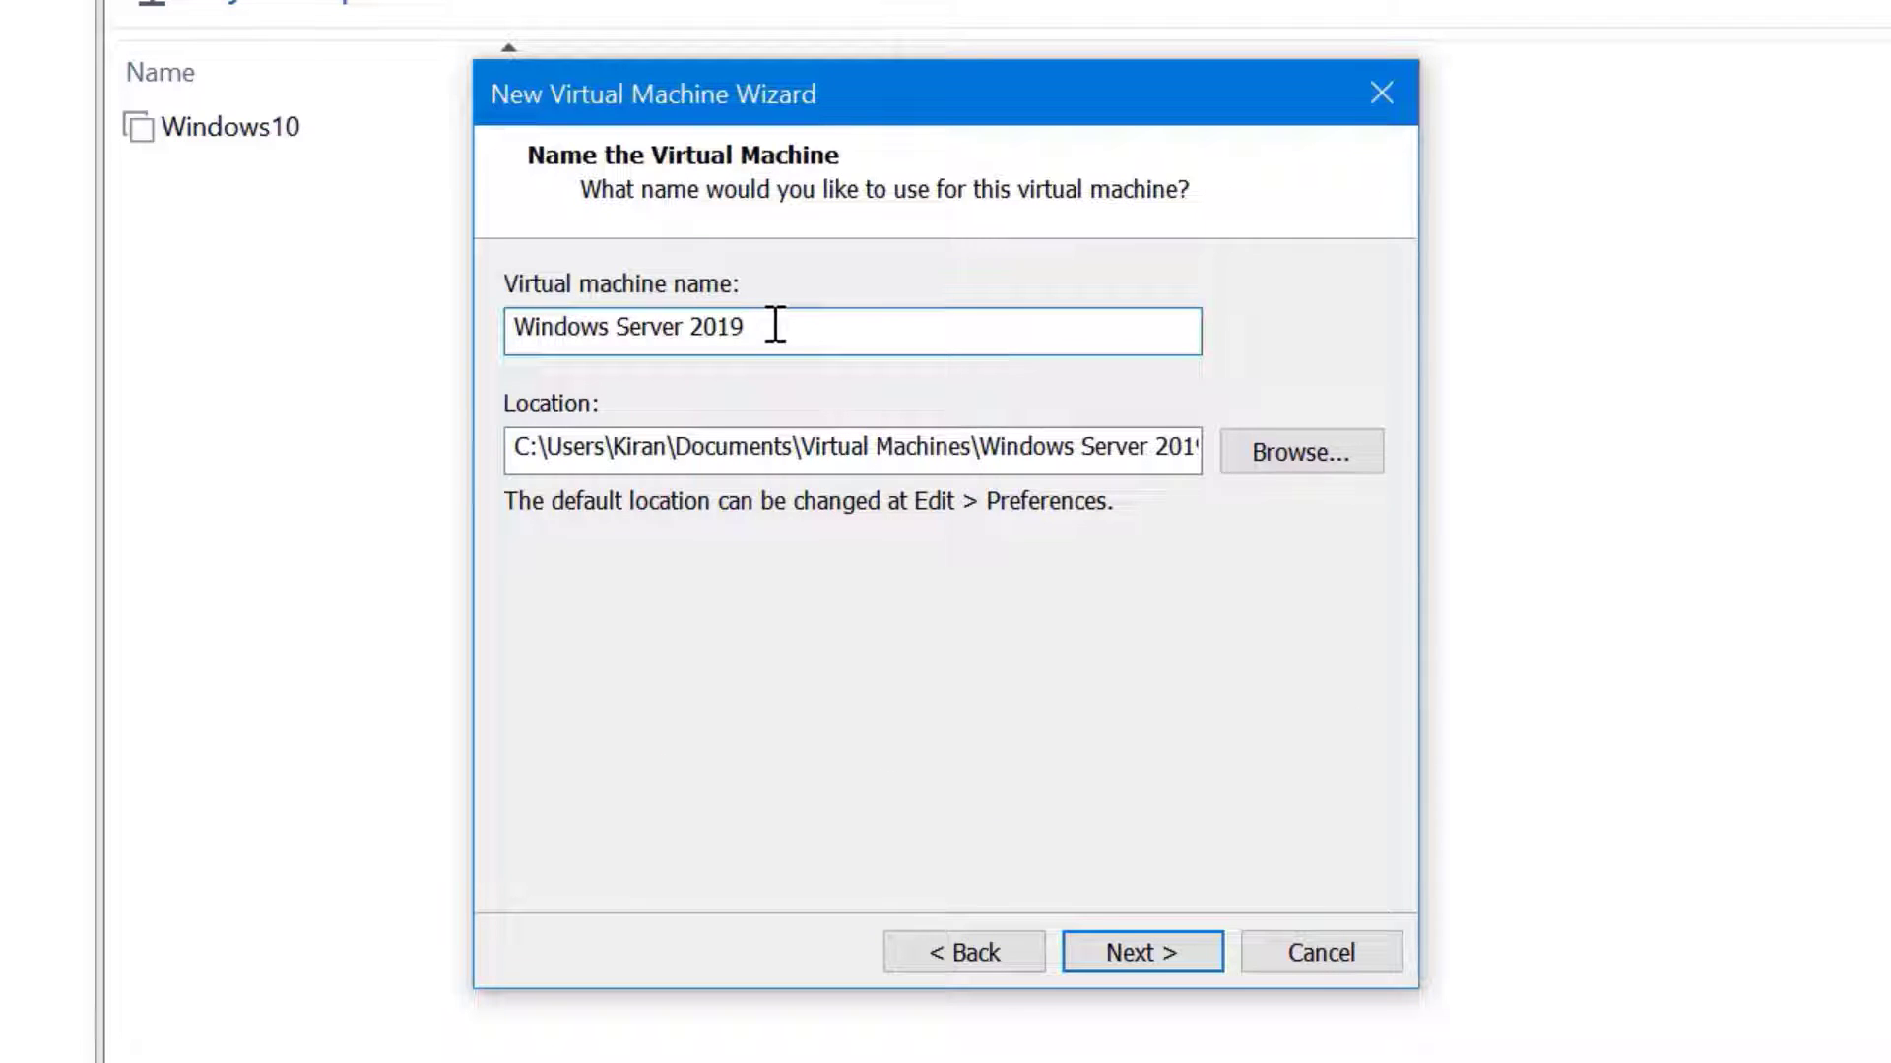
Remove the spaces so the virtual machine is named 'WindowsServer2019'
key(ctrl+Left)
key(ctrl+Left)
key(BackSpace)
key(ctrl+Right)
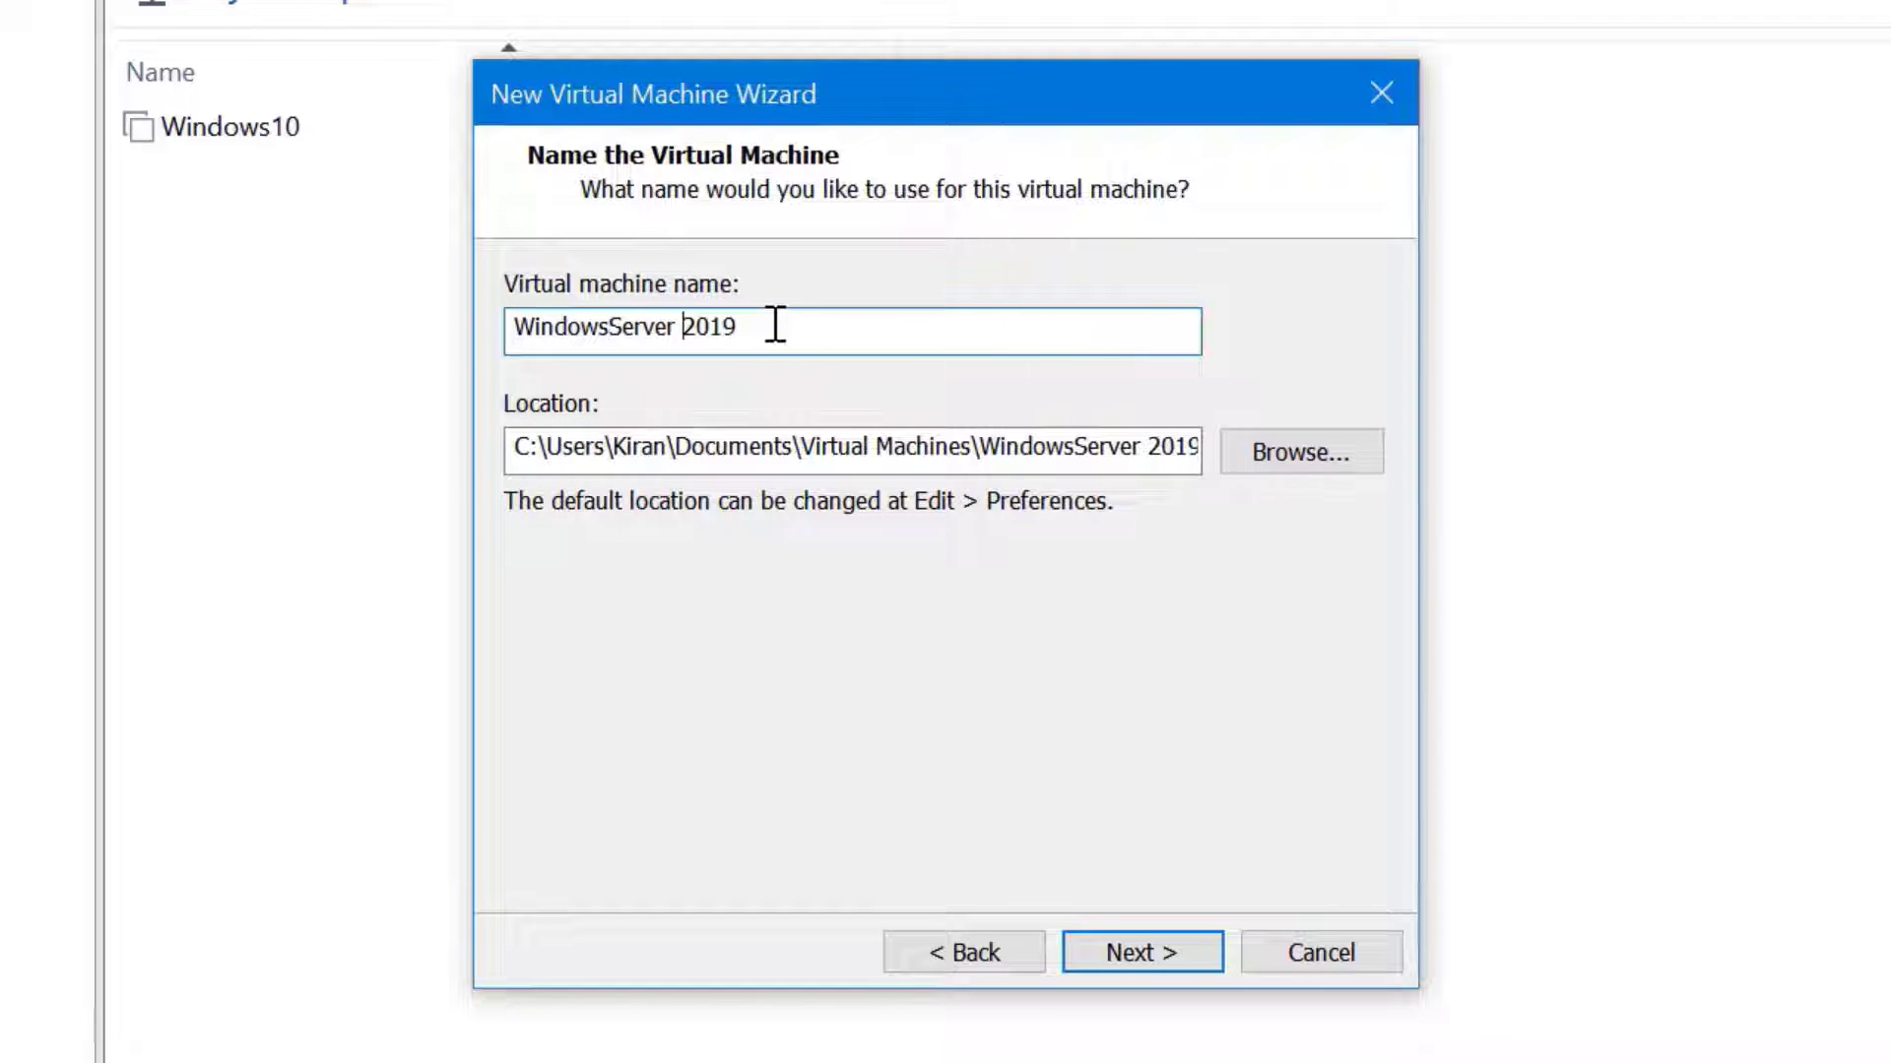
key(ctrl+Right)
key(ctrl+Left)
key(BackSpace)
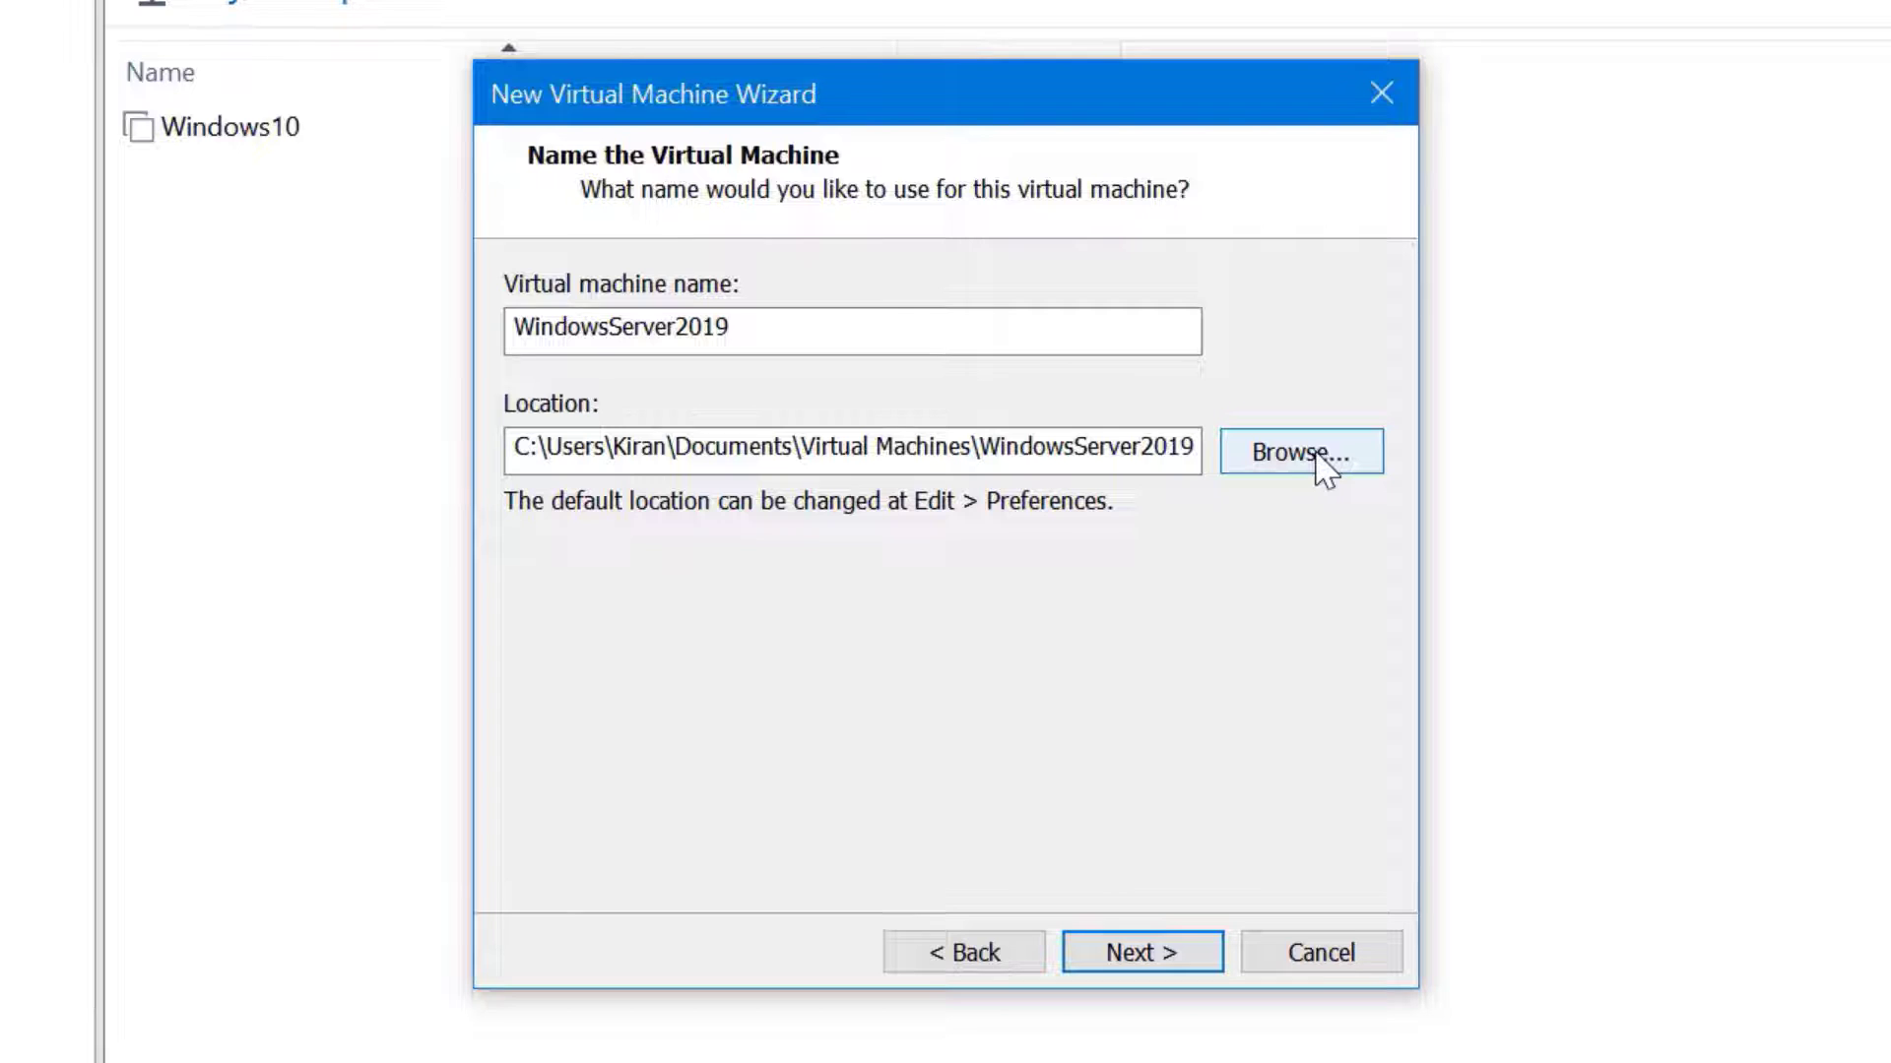
Store the machine in a new D:\Virtual Machines\WindowsServer2019 folder and move on
click(1324, 467)
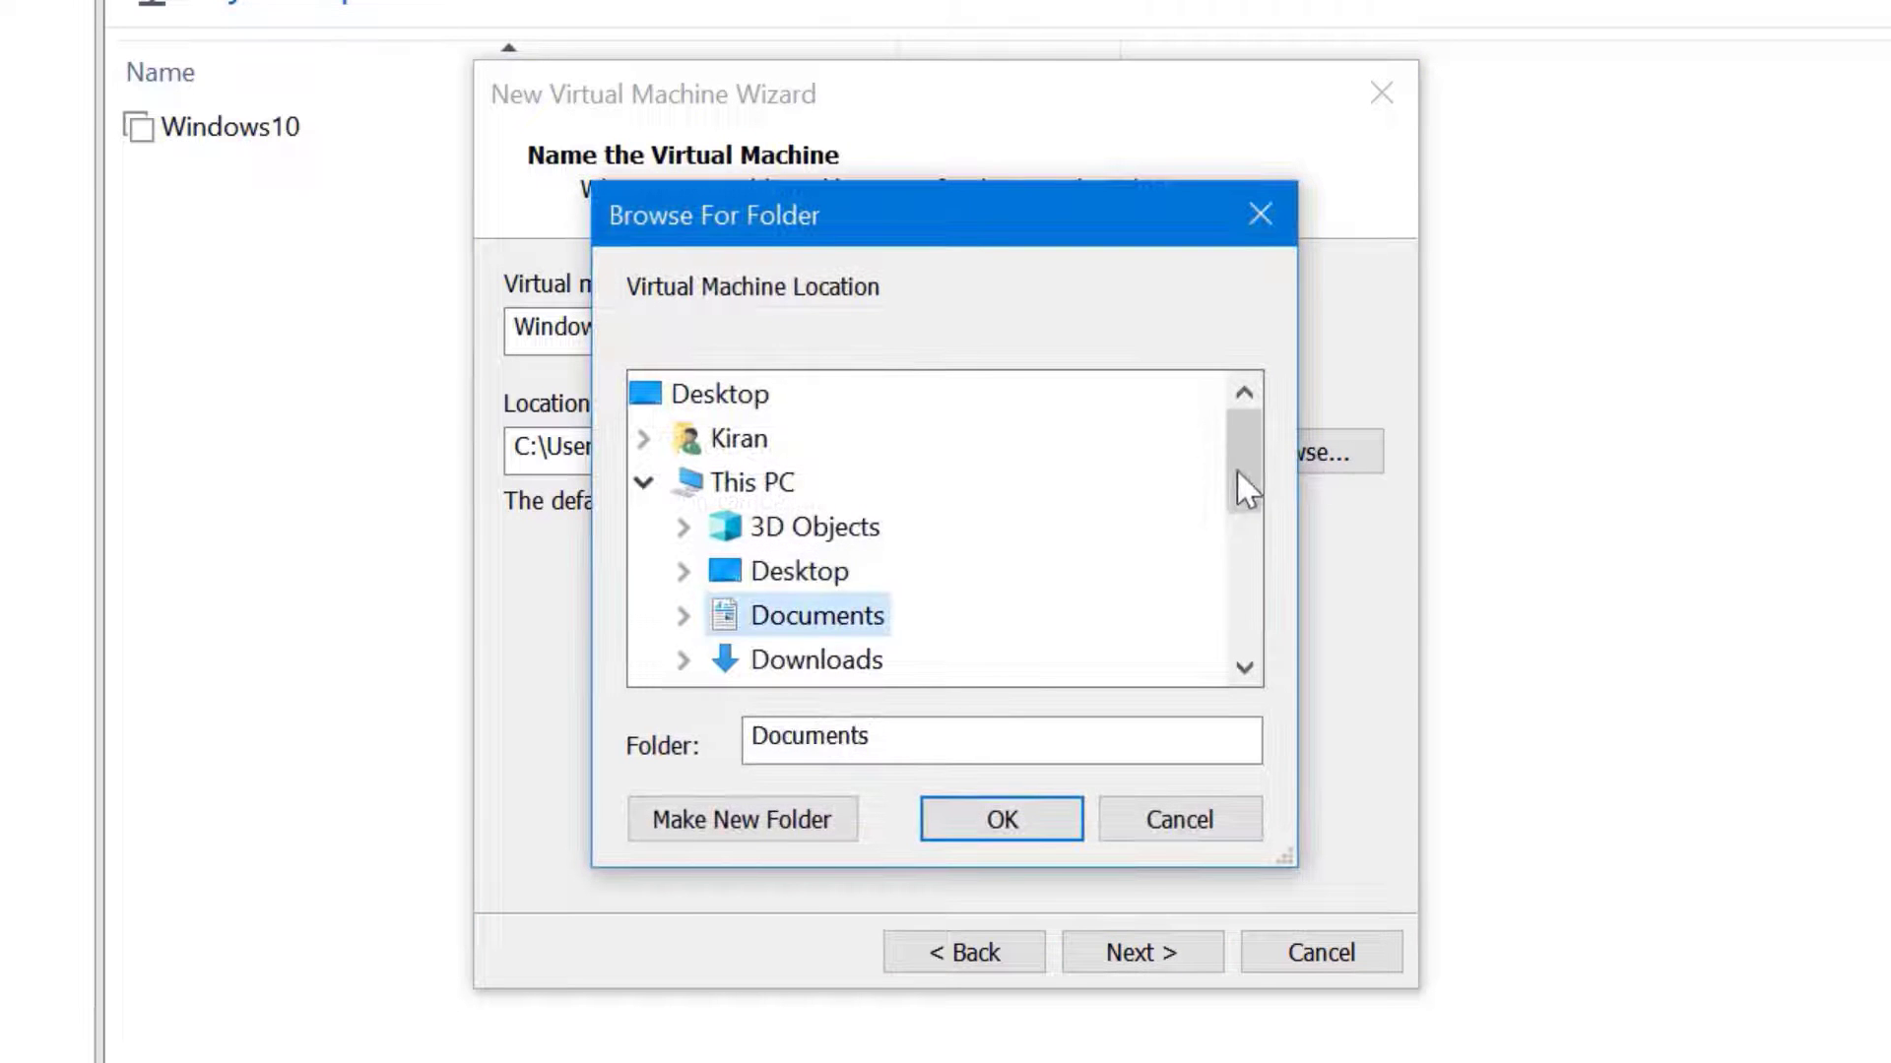
drag(1242, 490, 1252, 518)
click(683, 483)
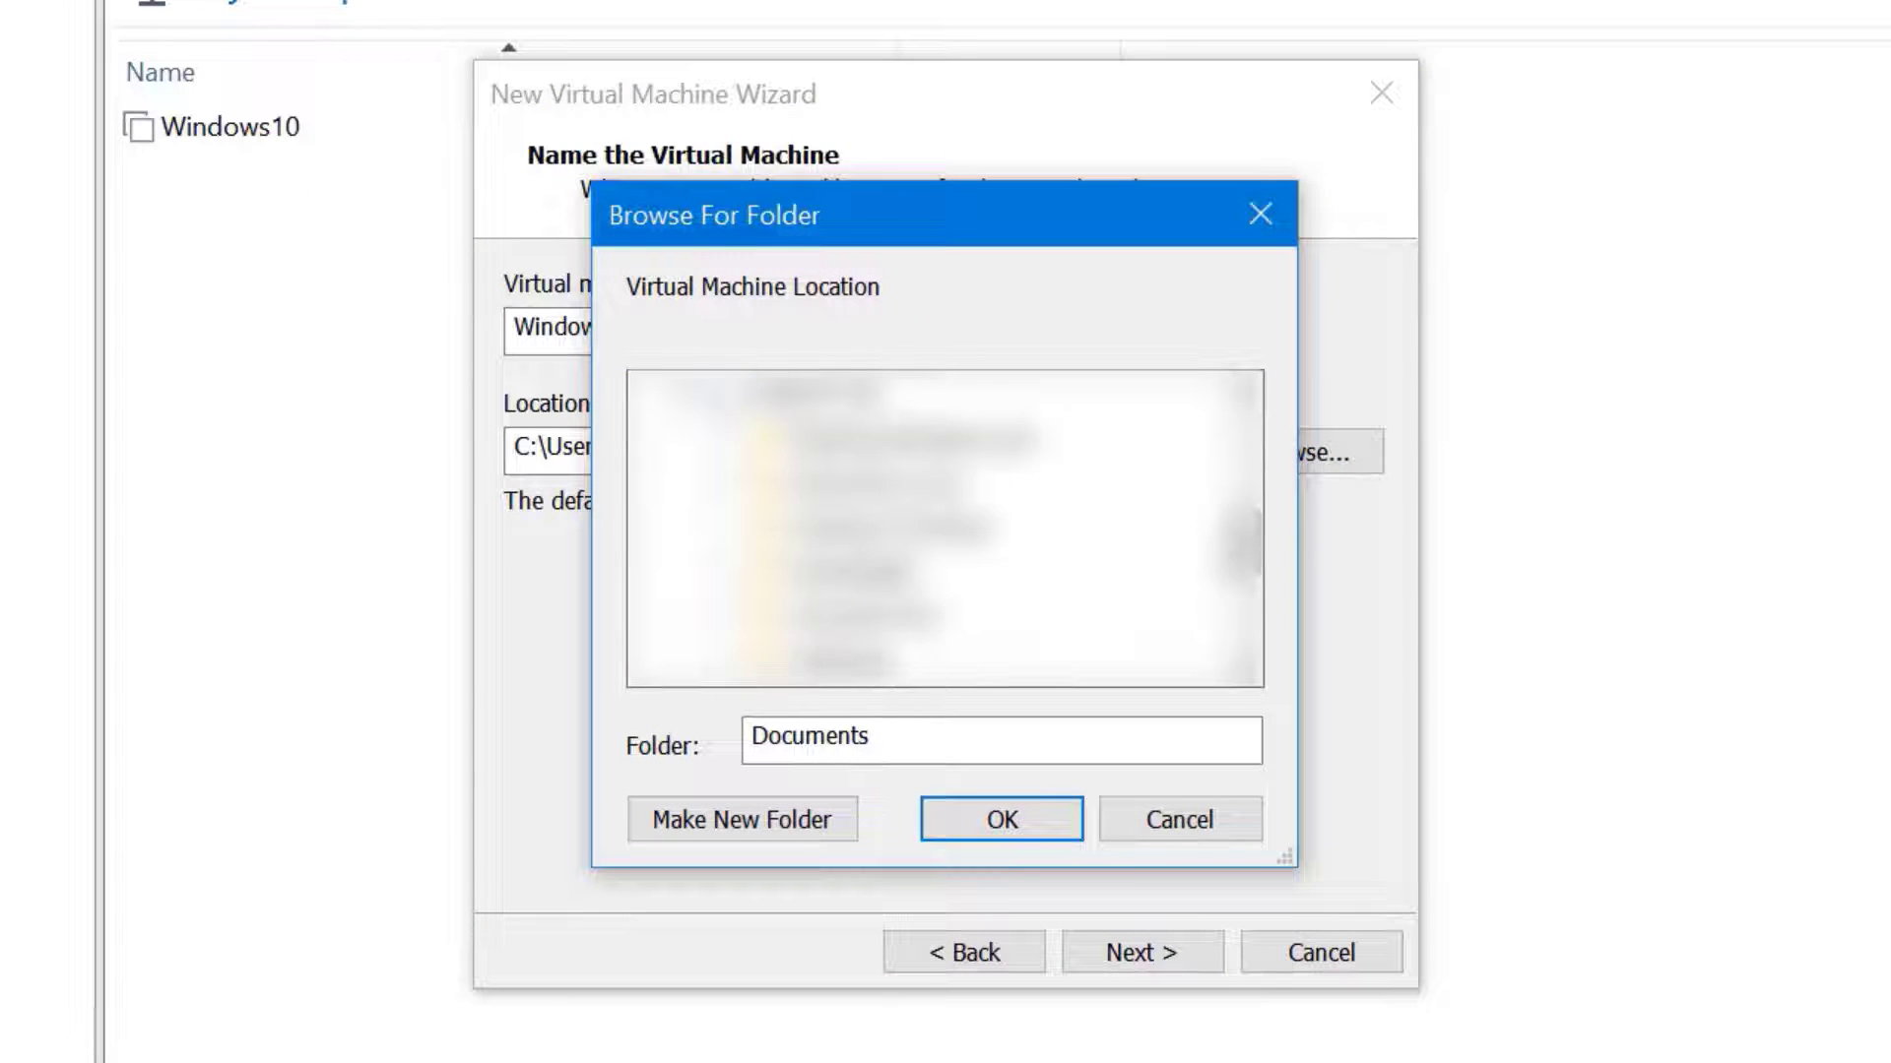
click(876, 528)
scroll(1046, 602, down, 2)
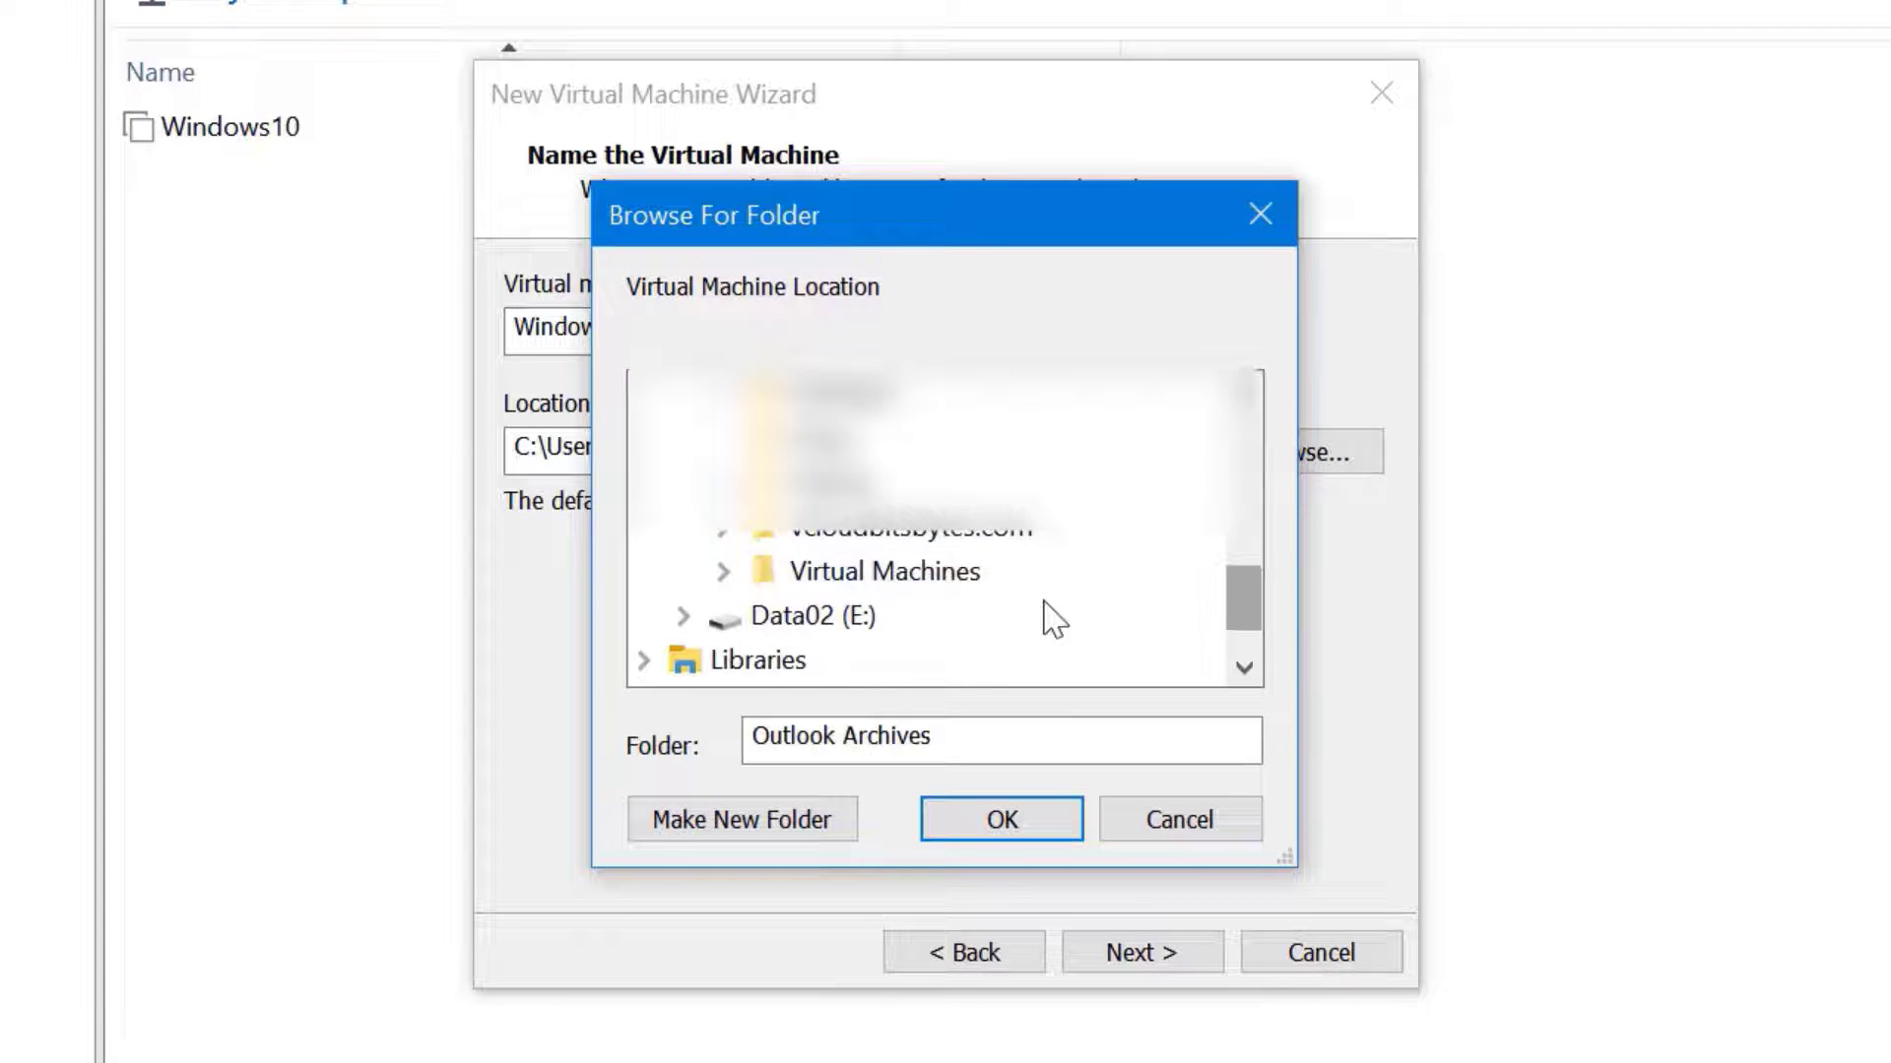
click(725, 573)
click(866, 482)
click(778, 819)
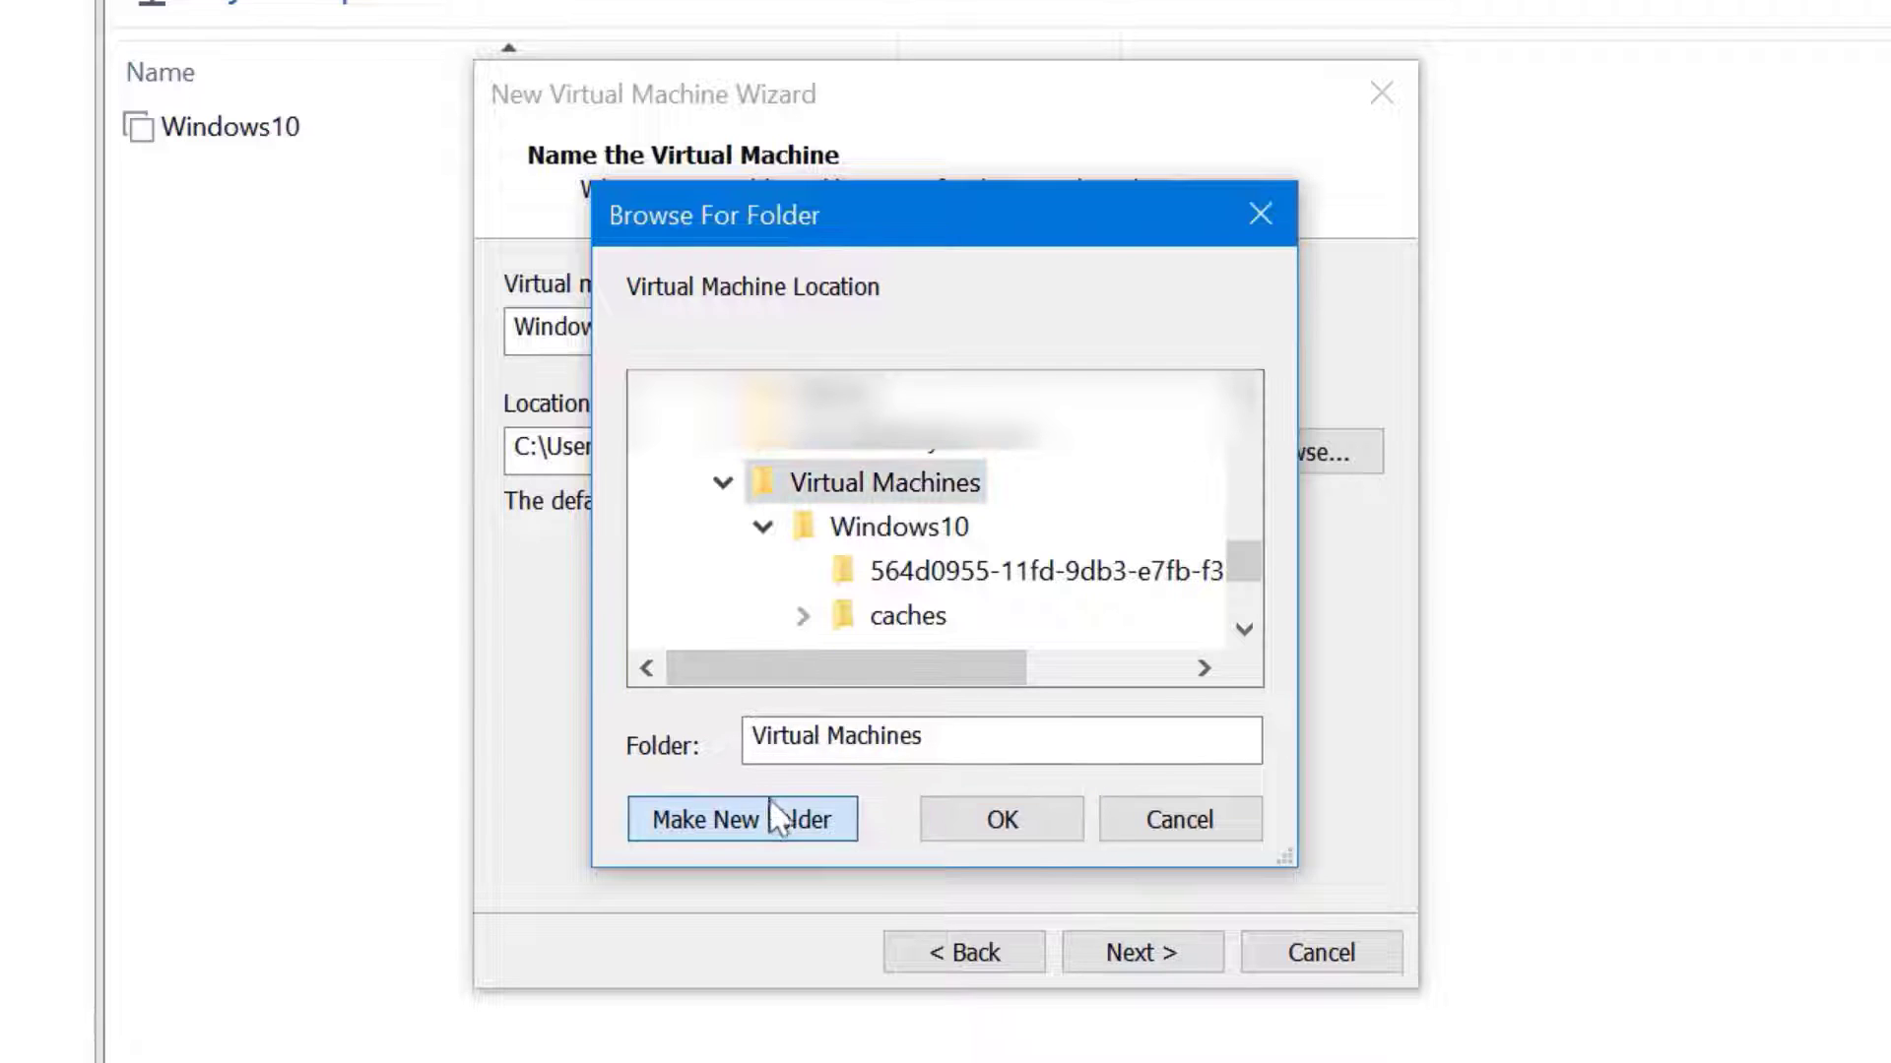
text(Windows)
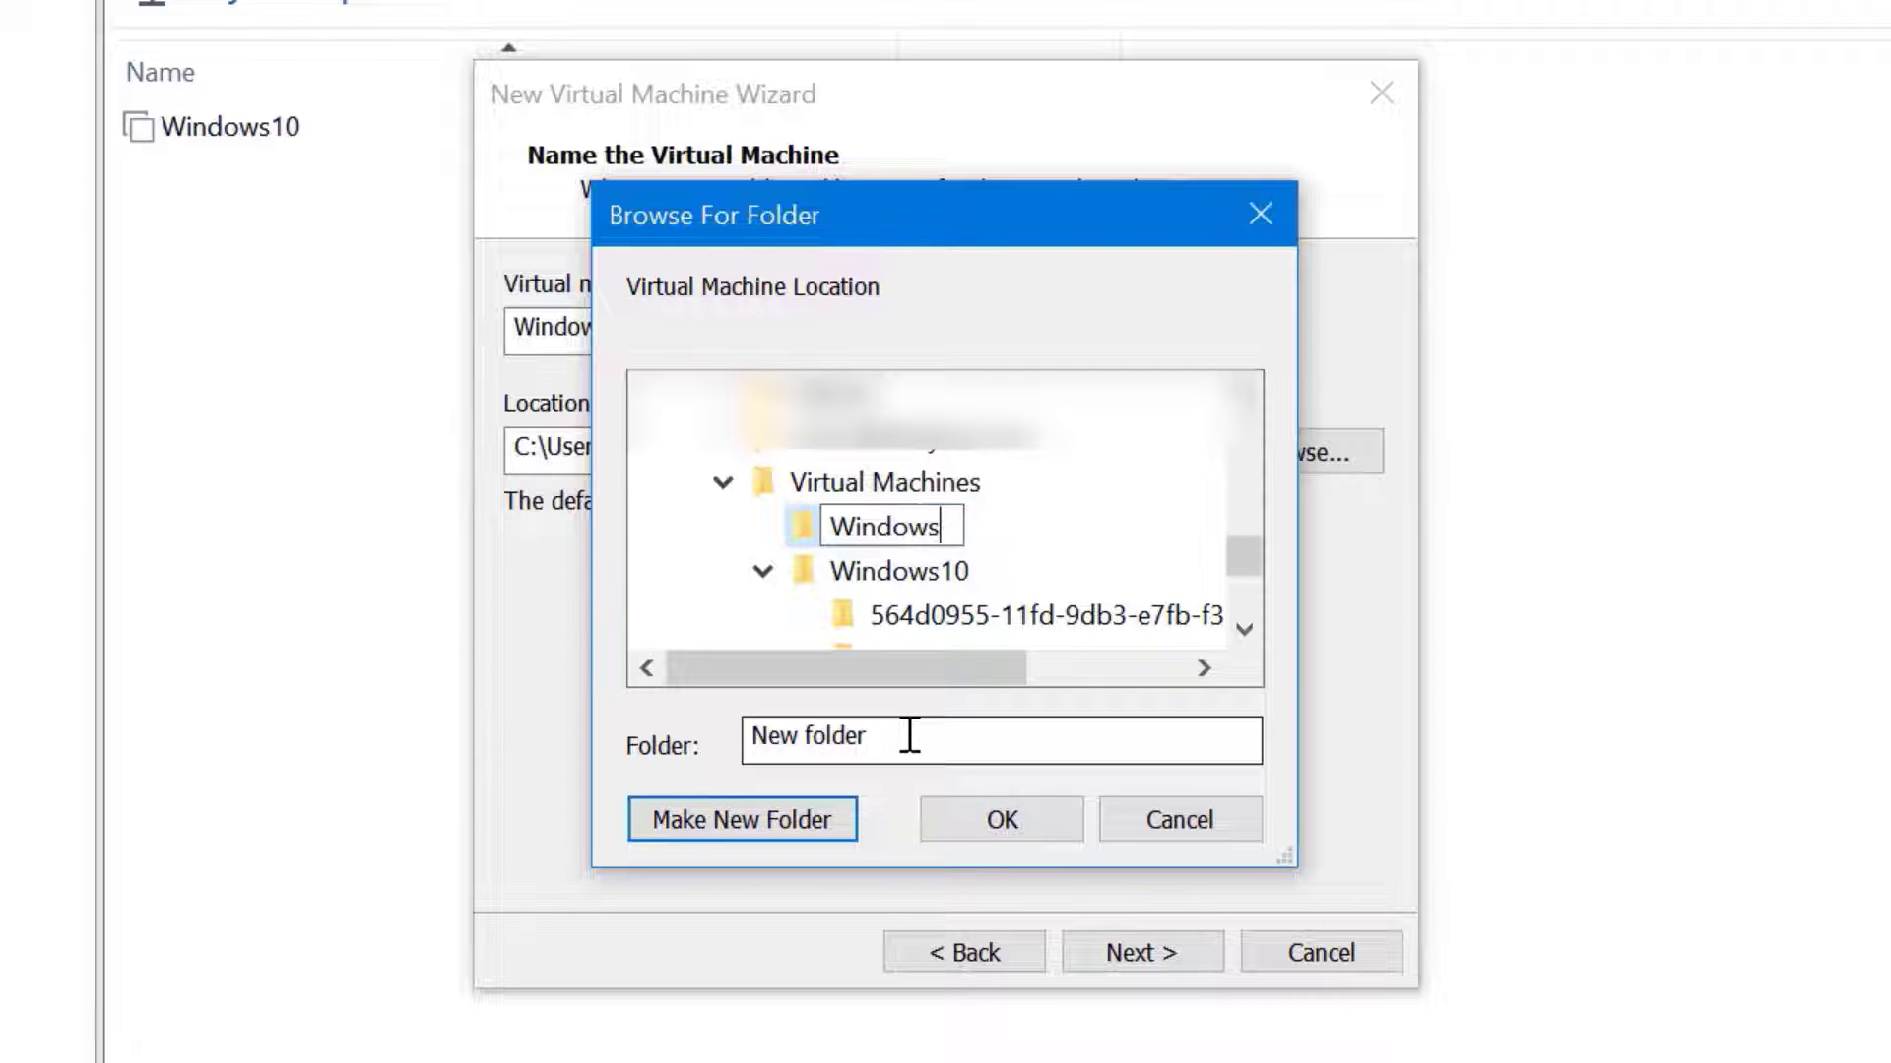
text(Server2019)
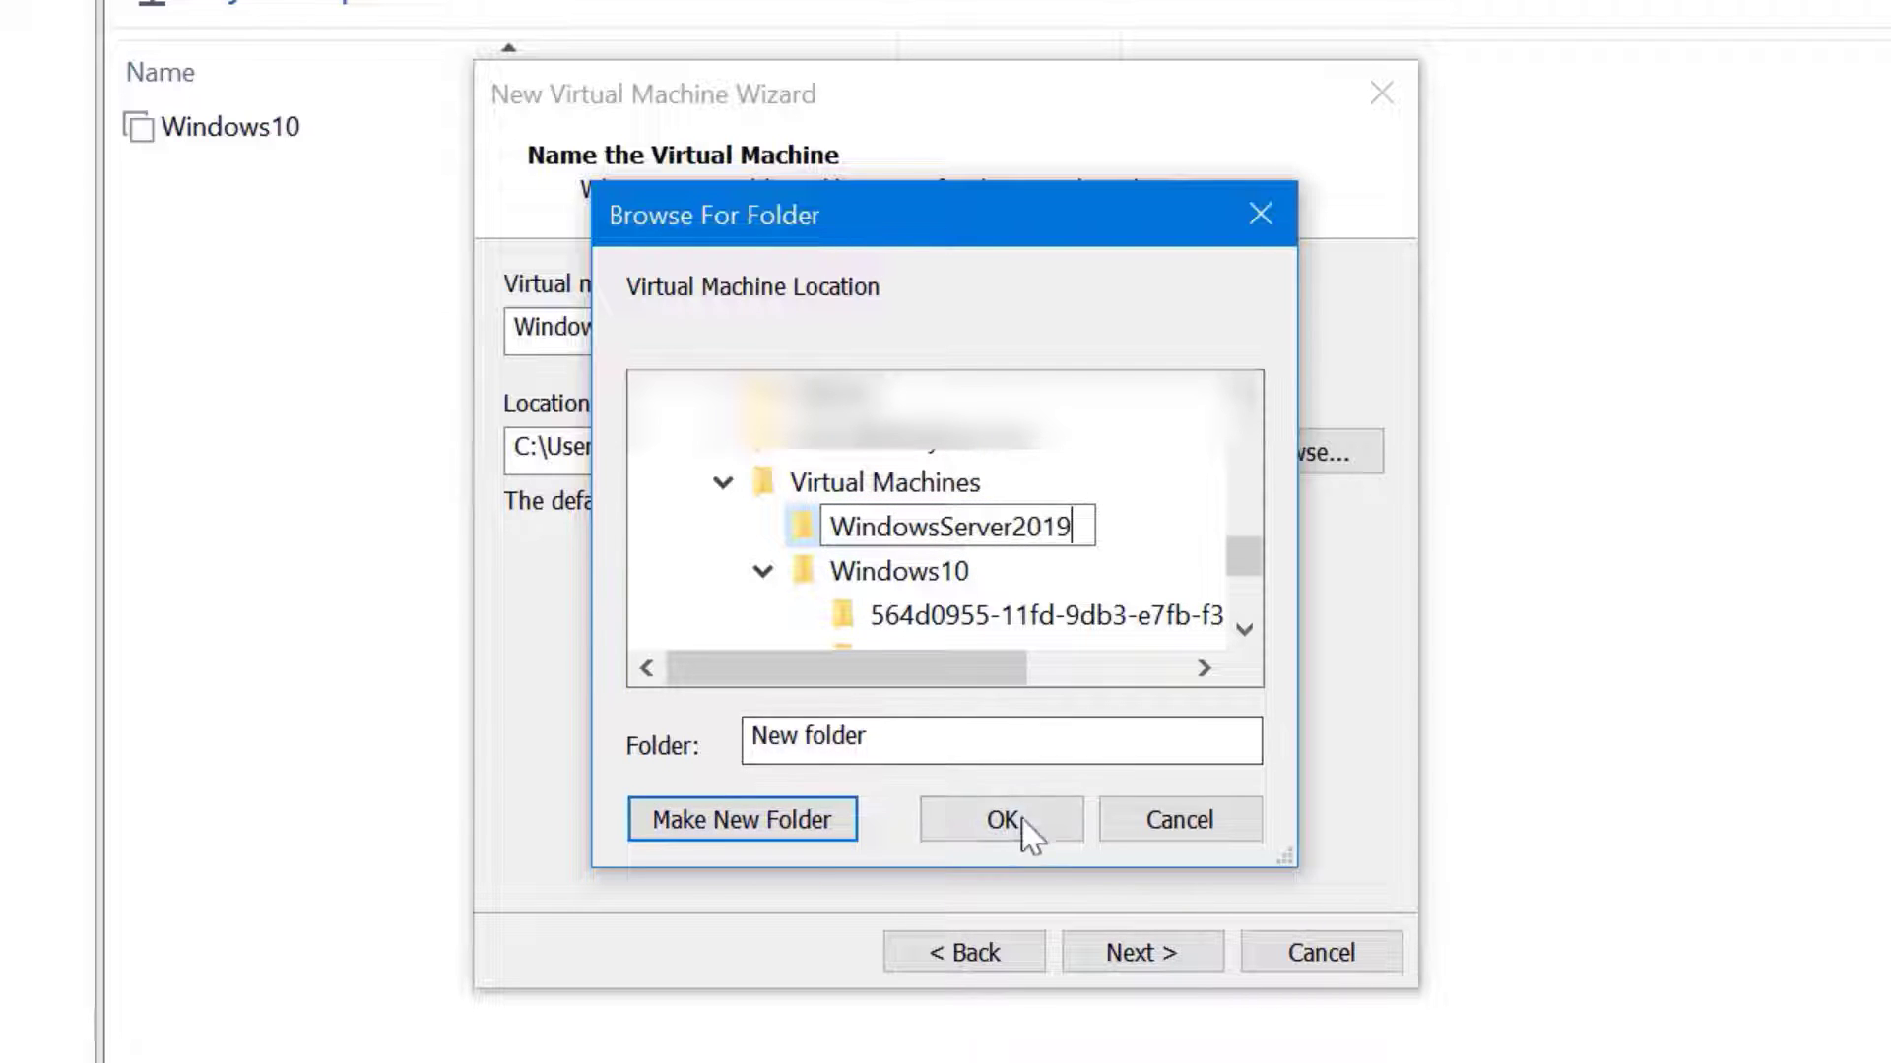
click(1024, 837)
click(1209, 963)
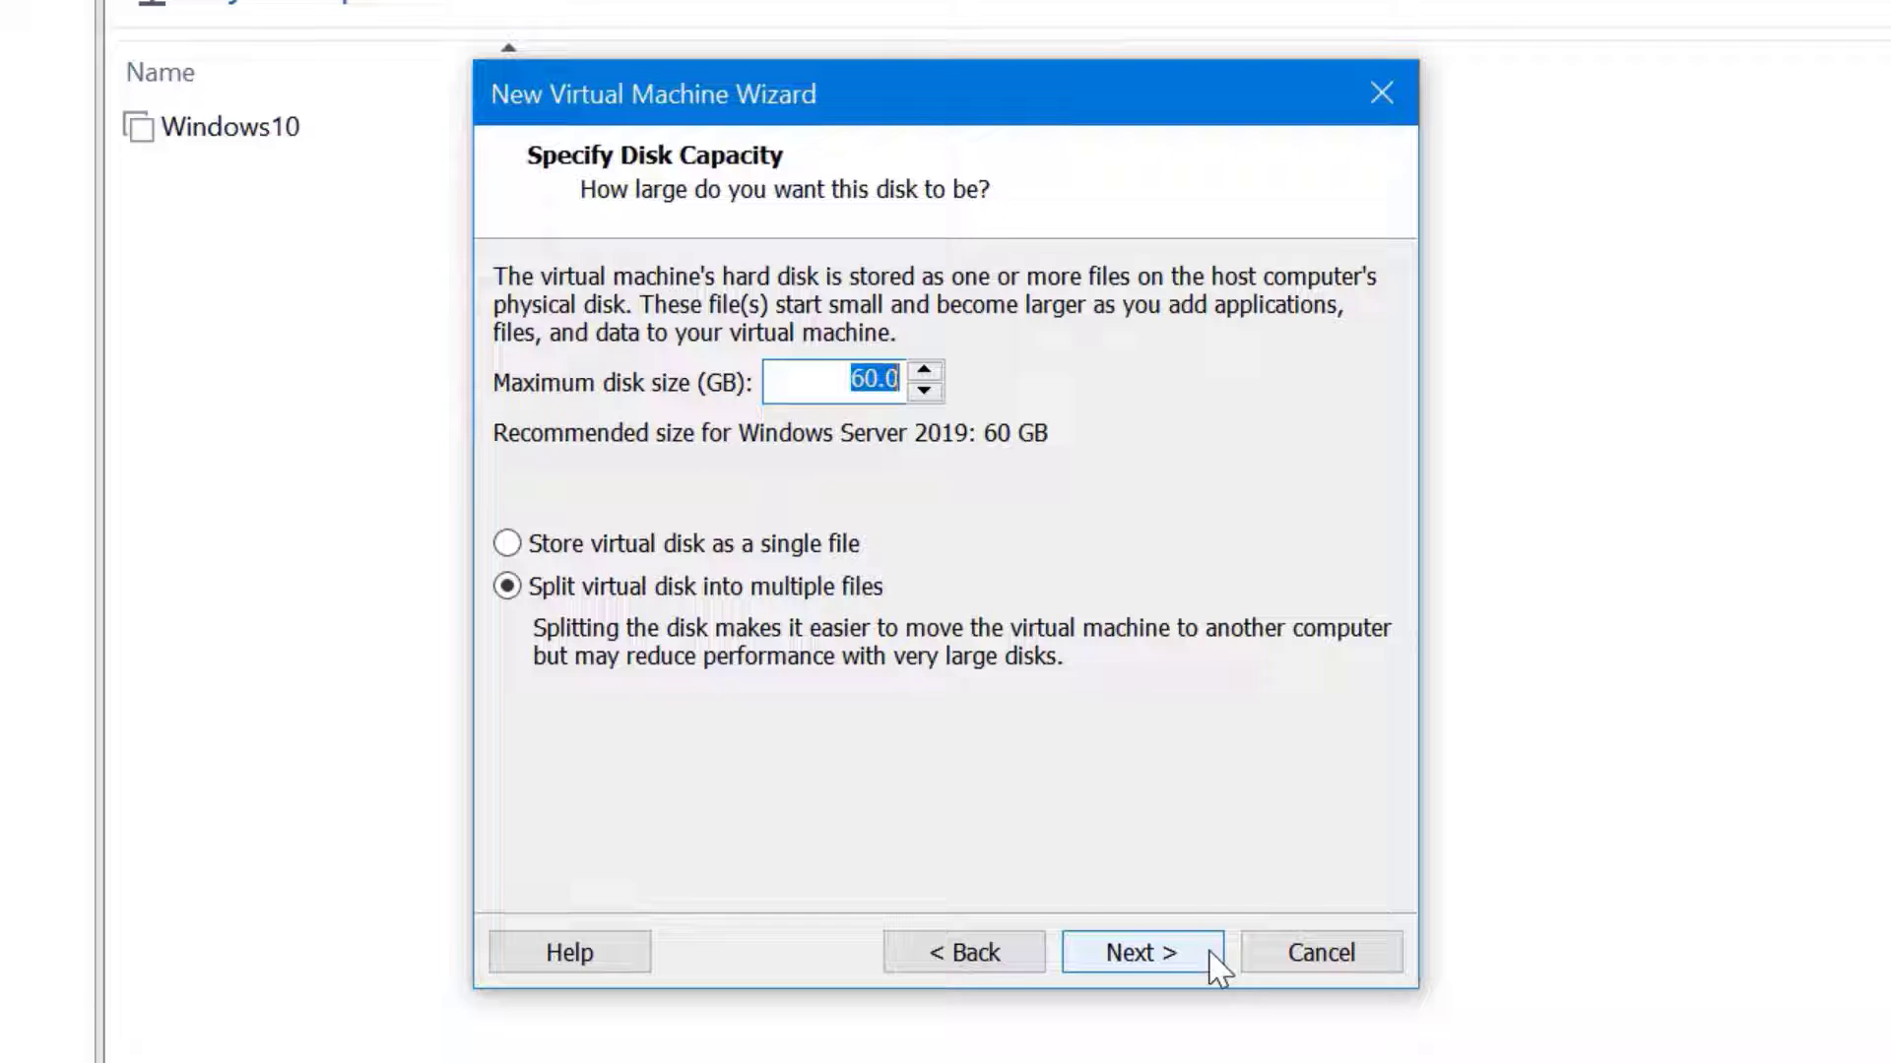
Keep the 60 GB split disk and untick powering on after creation
click(1215, 965)
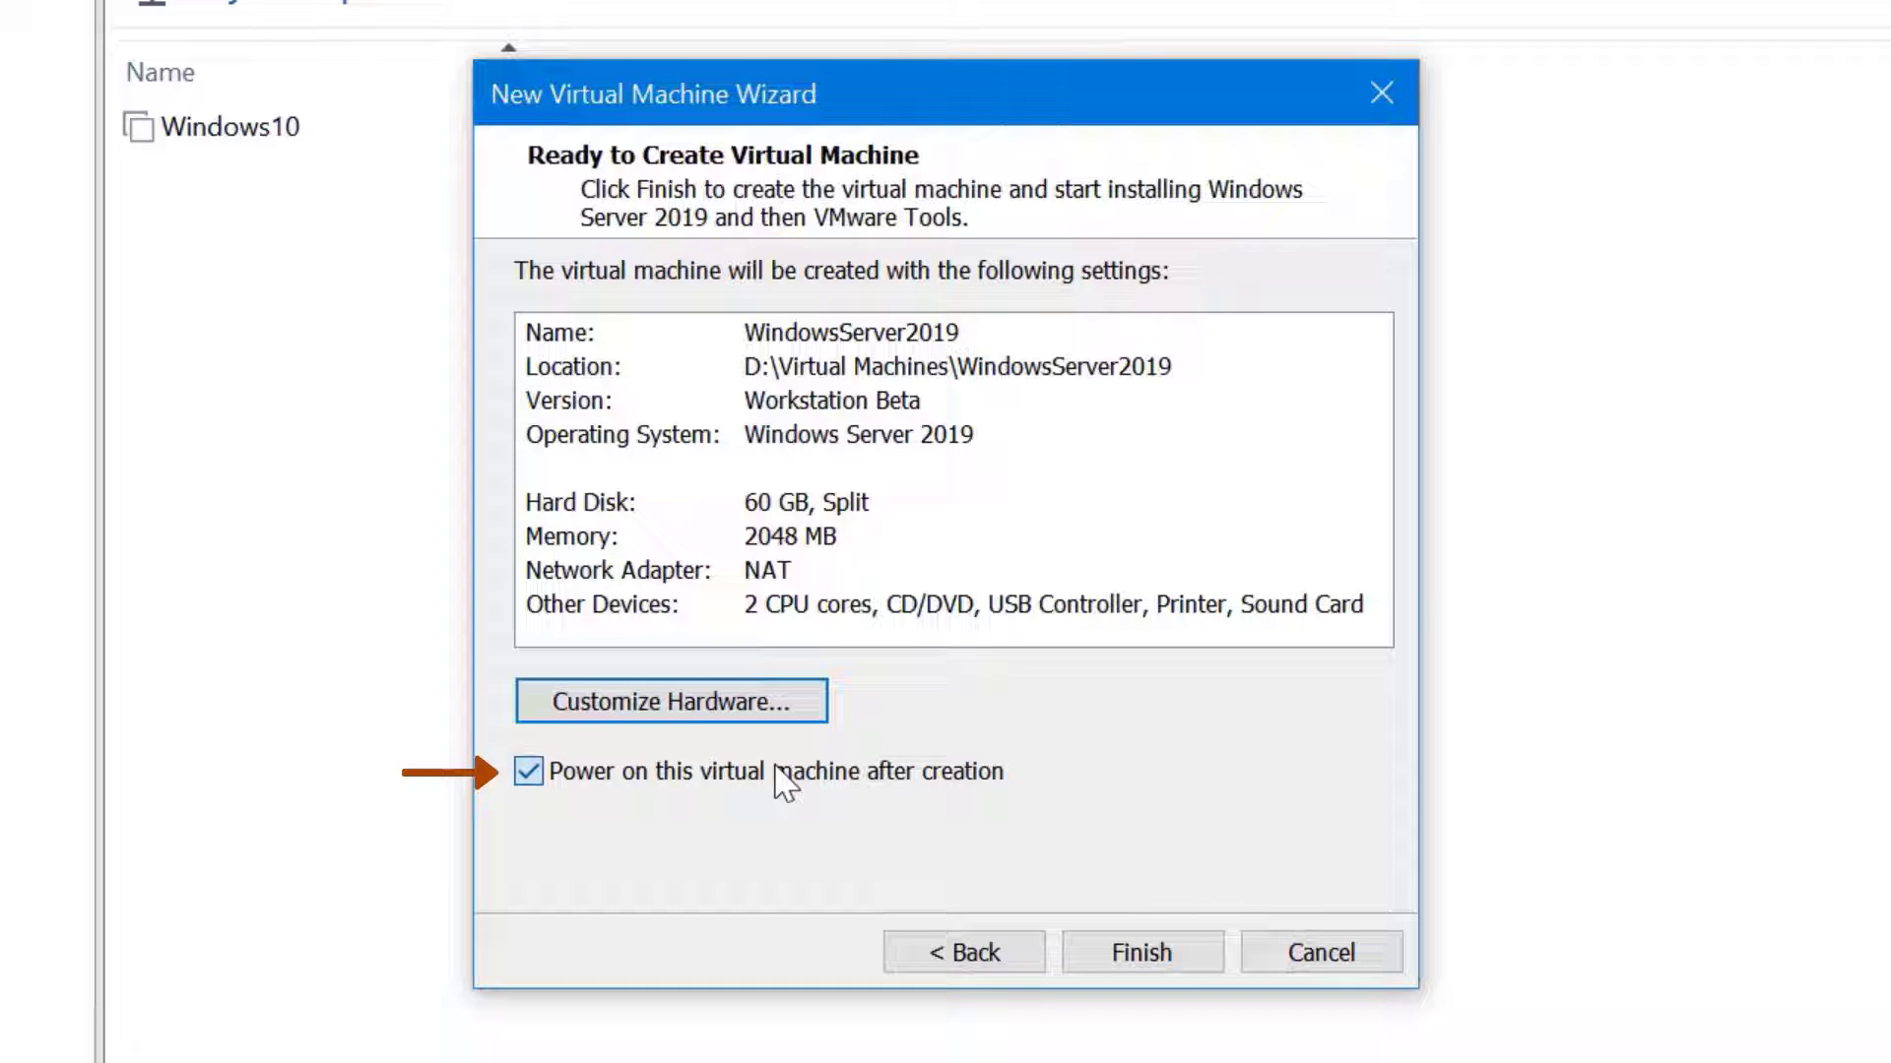
click(785, 783)
Finish the wizard to create the WindowsServer2019 virtual machine
click(1160, 950)
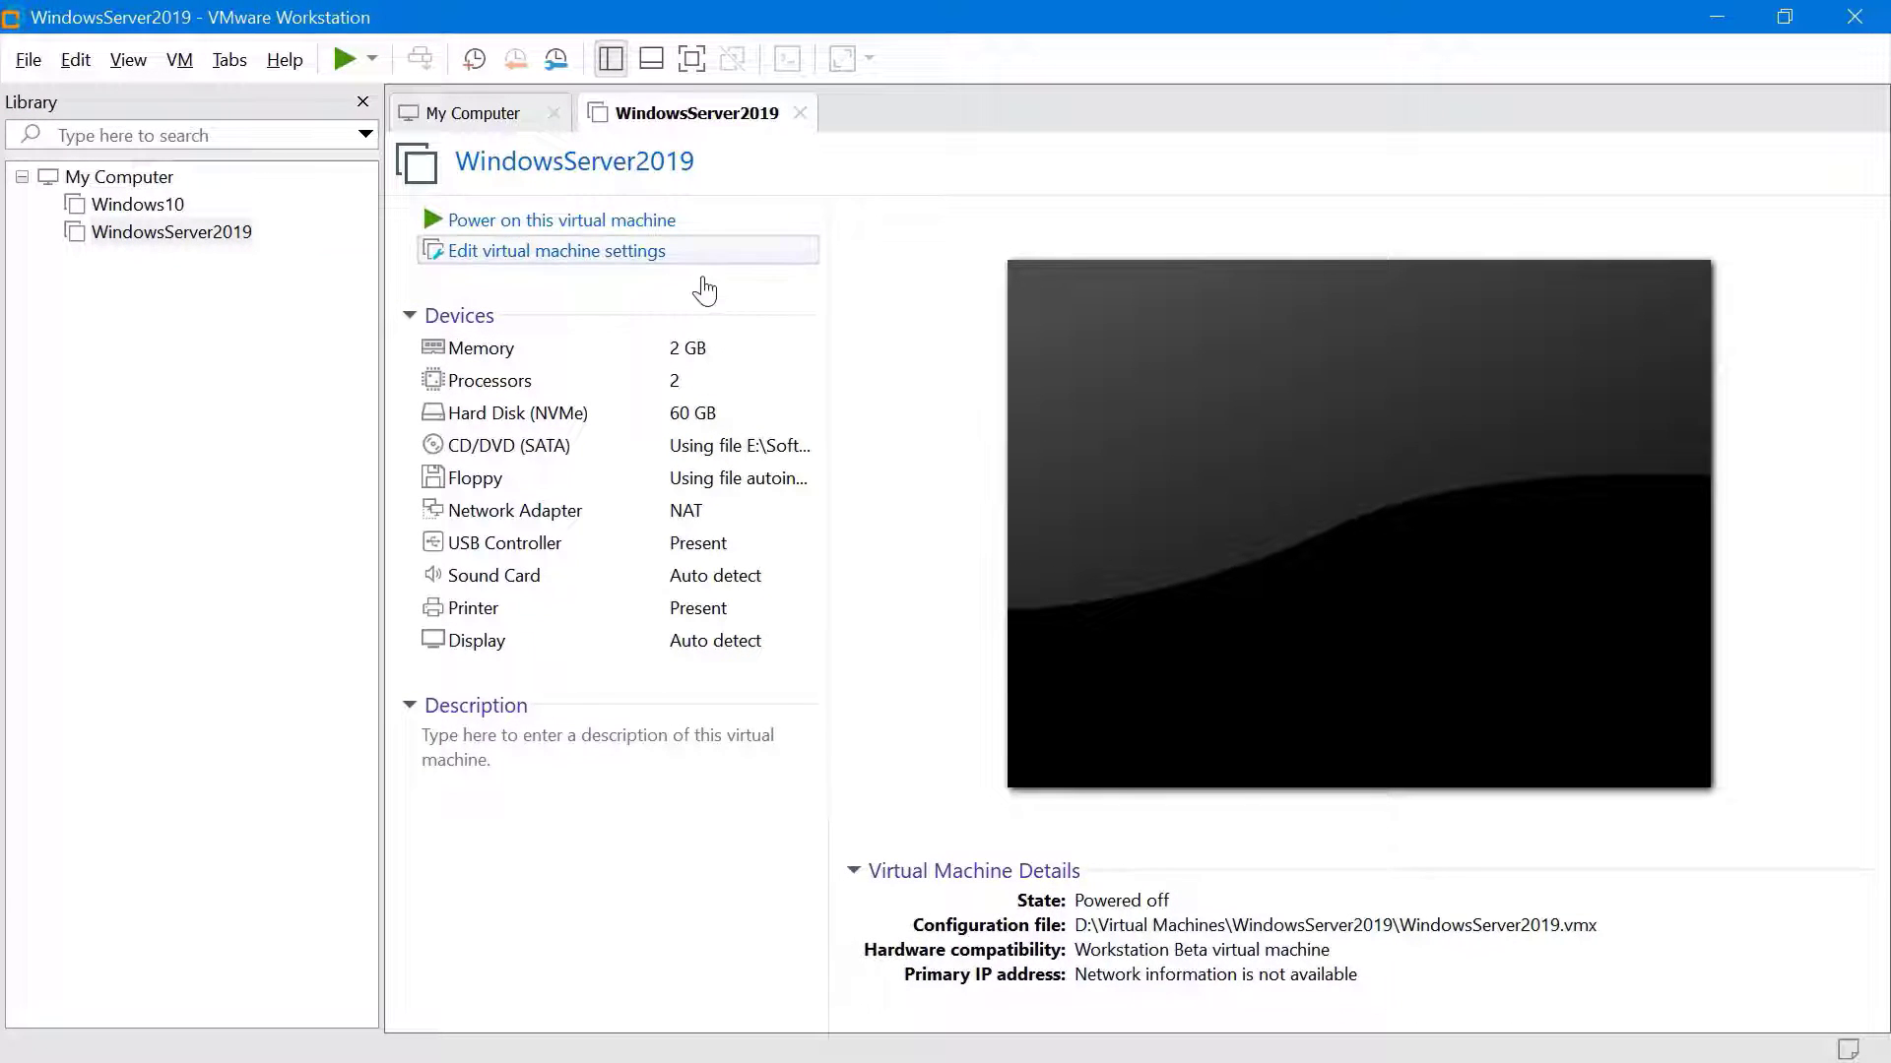
Remove the floppy drive in the virtual machine's hardware settings
click(652, 264)
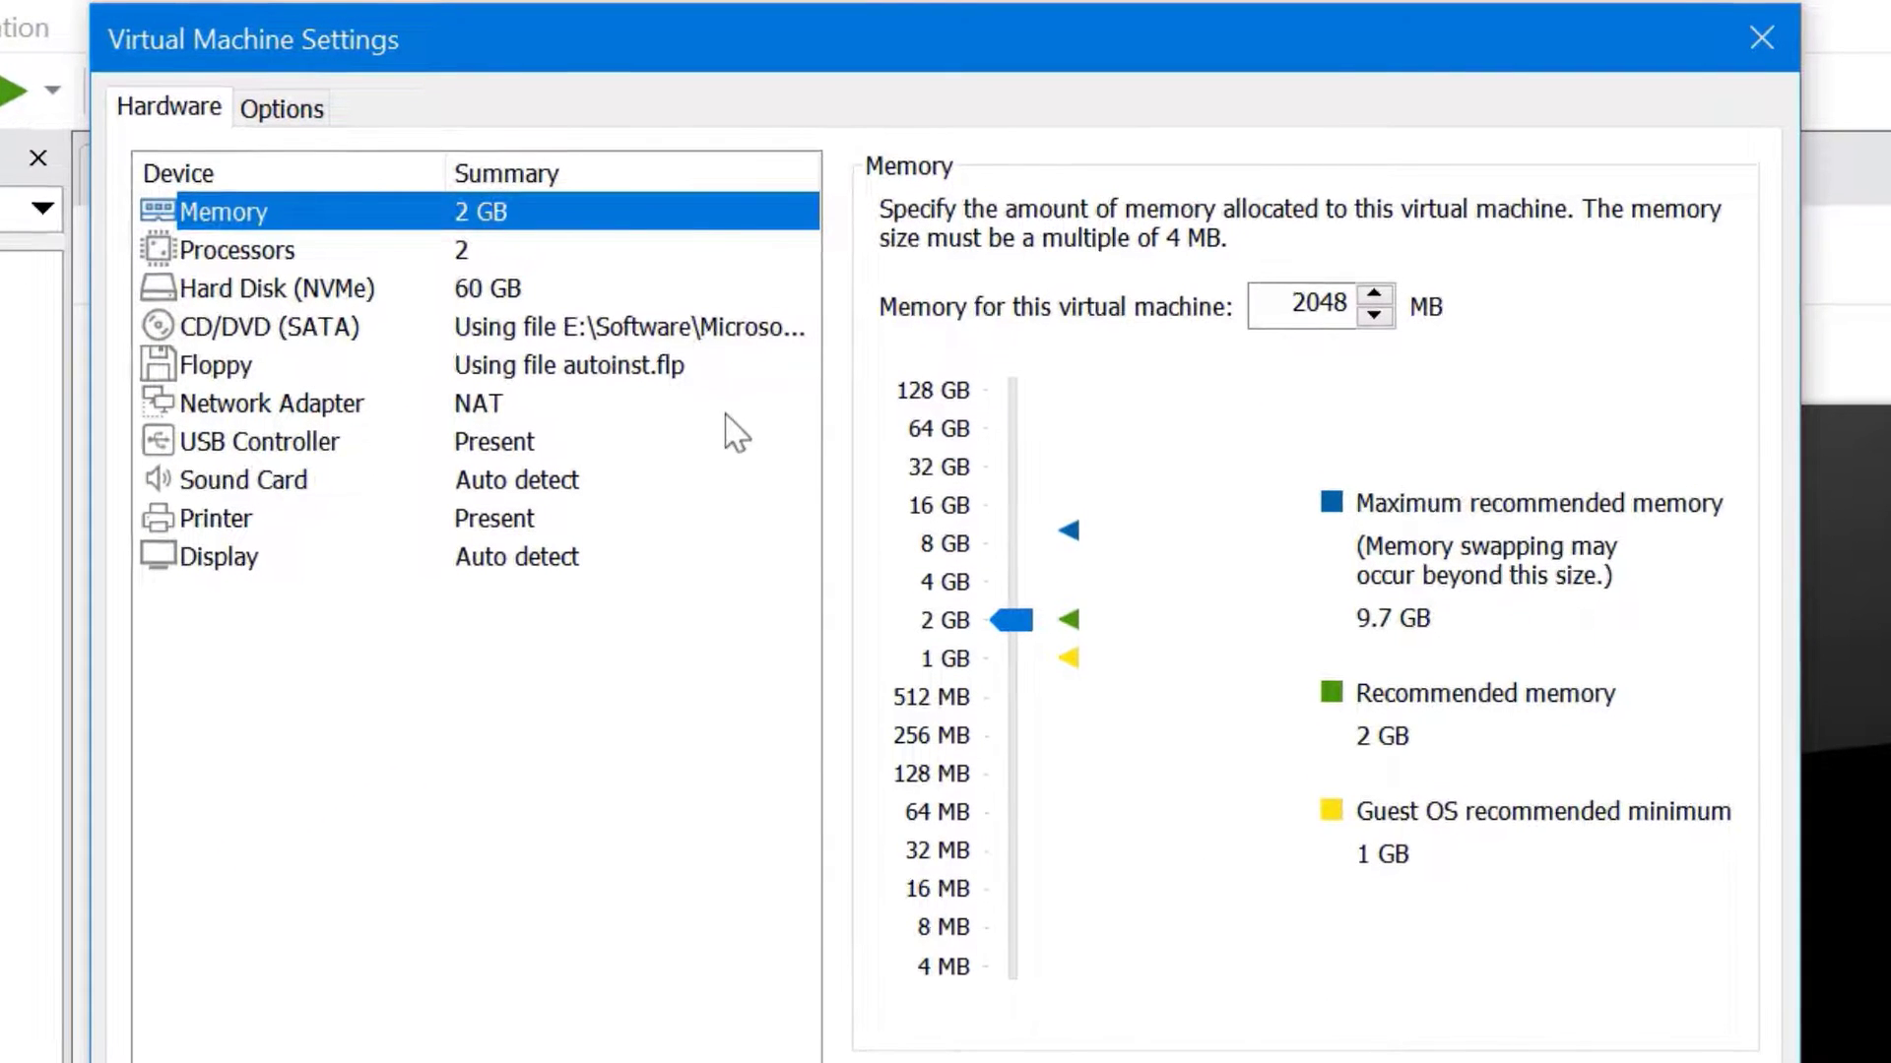
click(712, 372)
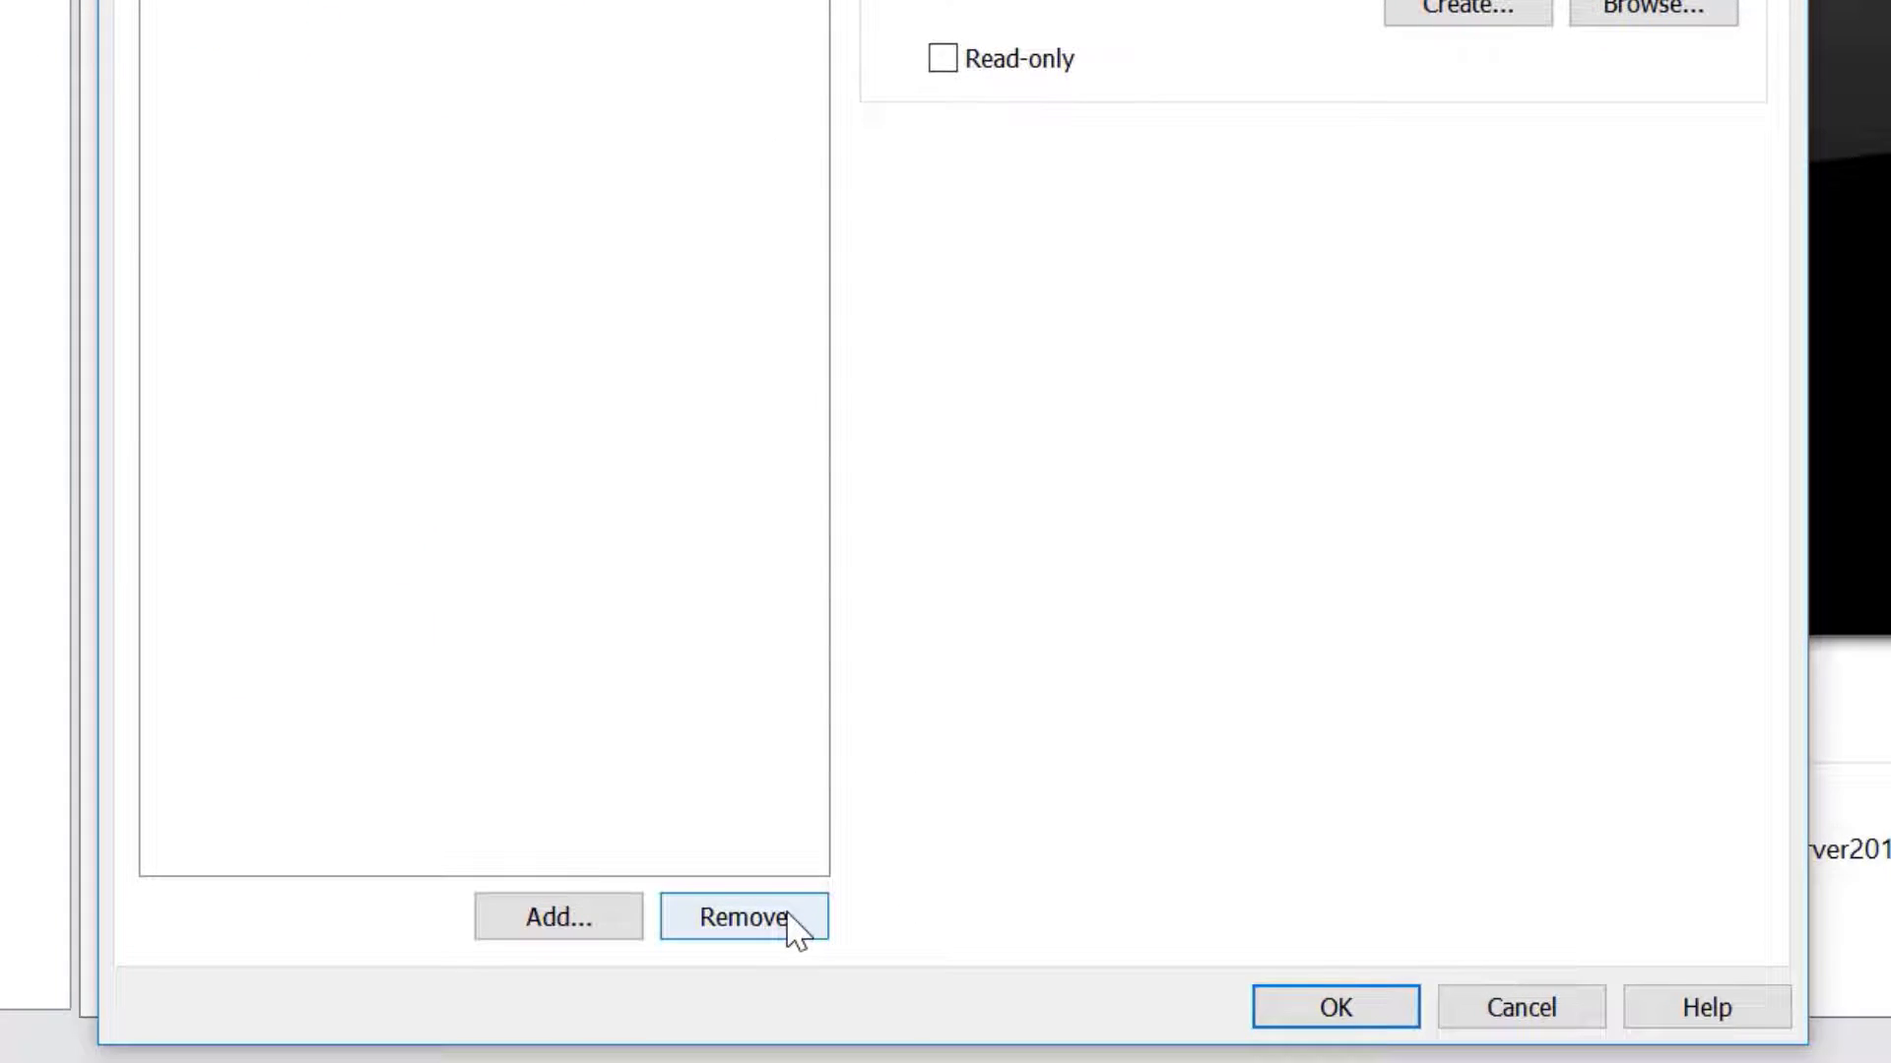
click(788, 916)
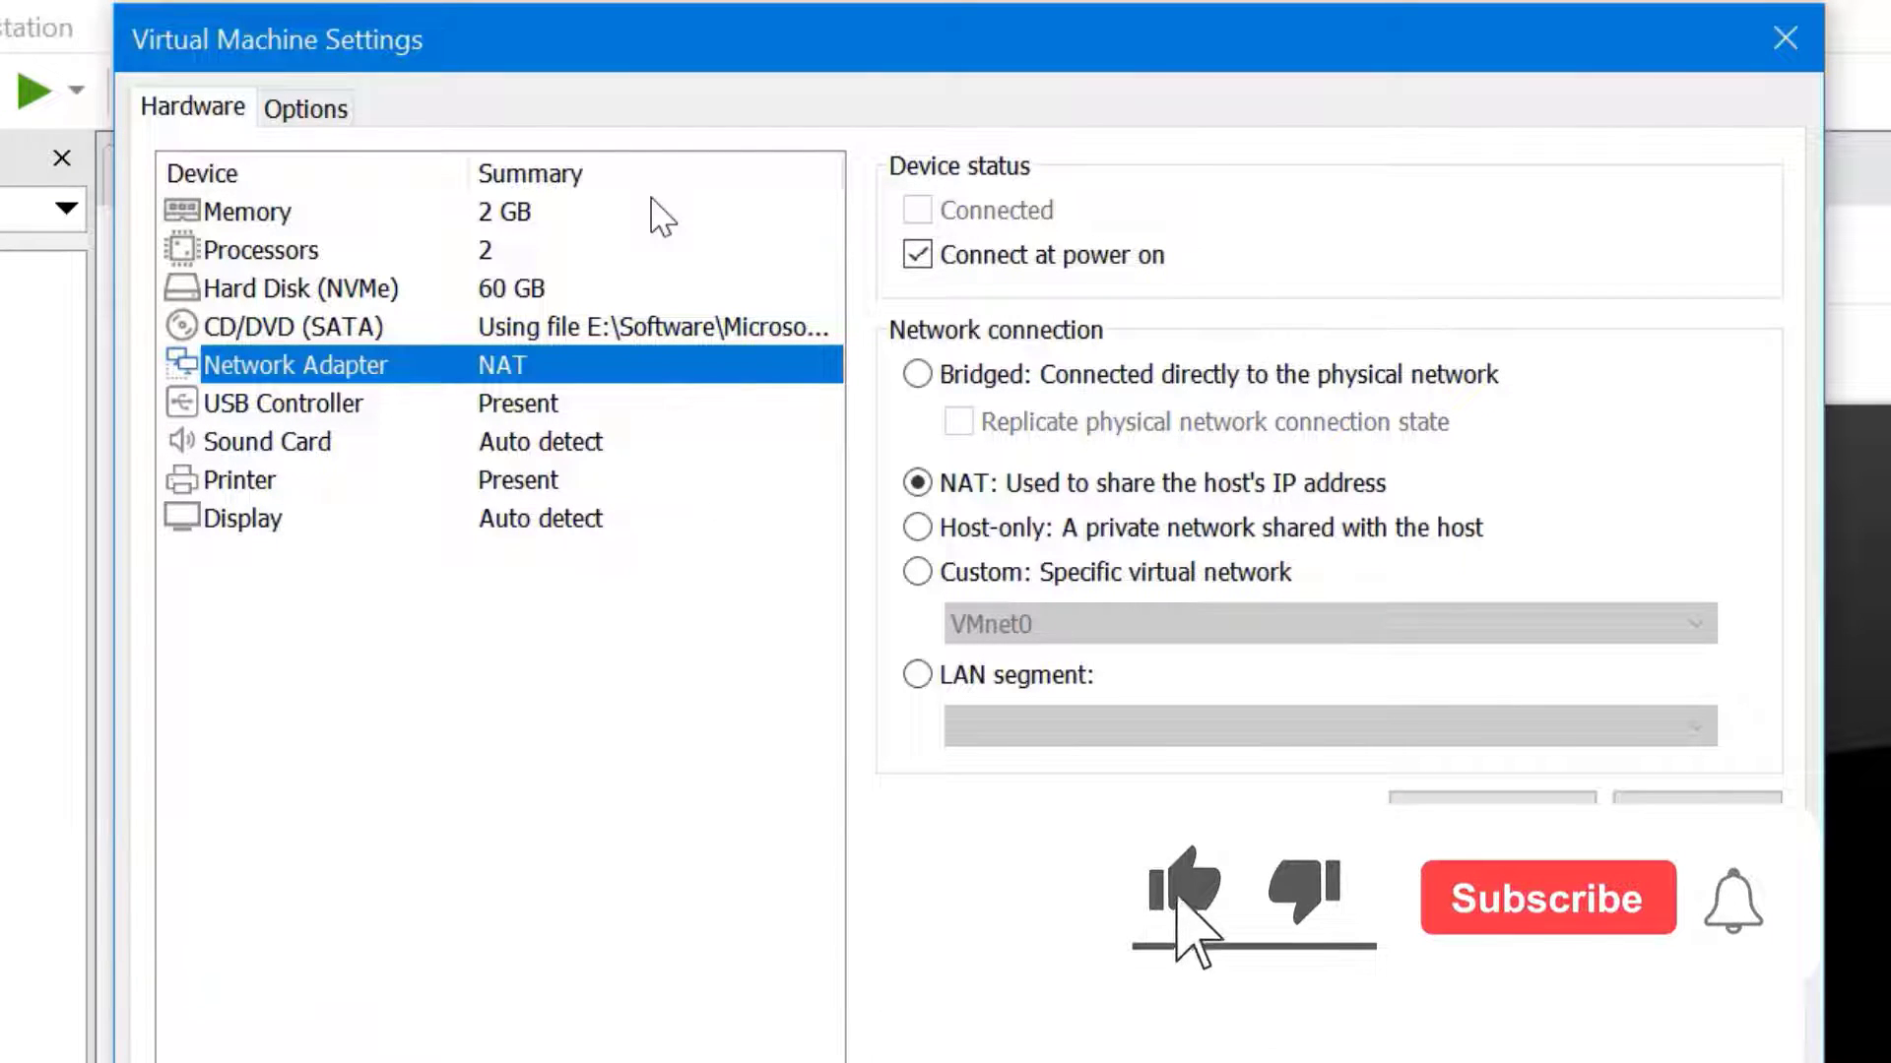
Raise the virtual machine's memory from 2 GB to 4 GB (4096 MB)
click(578, 211)
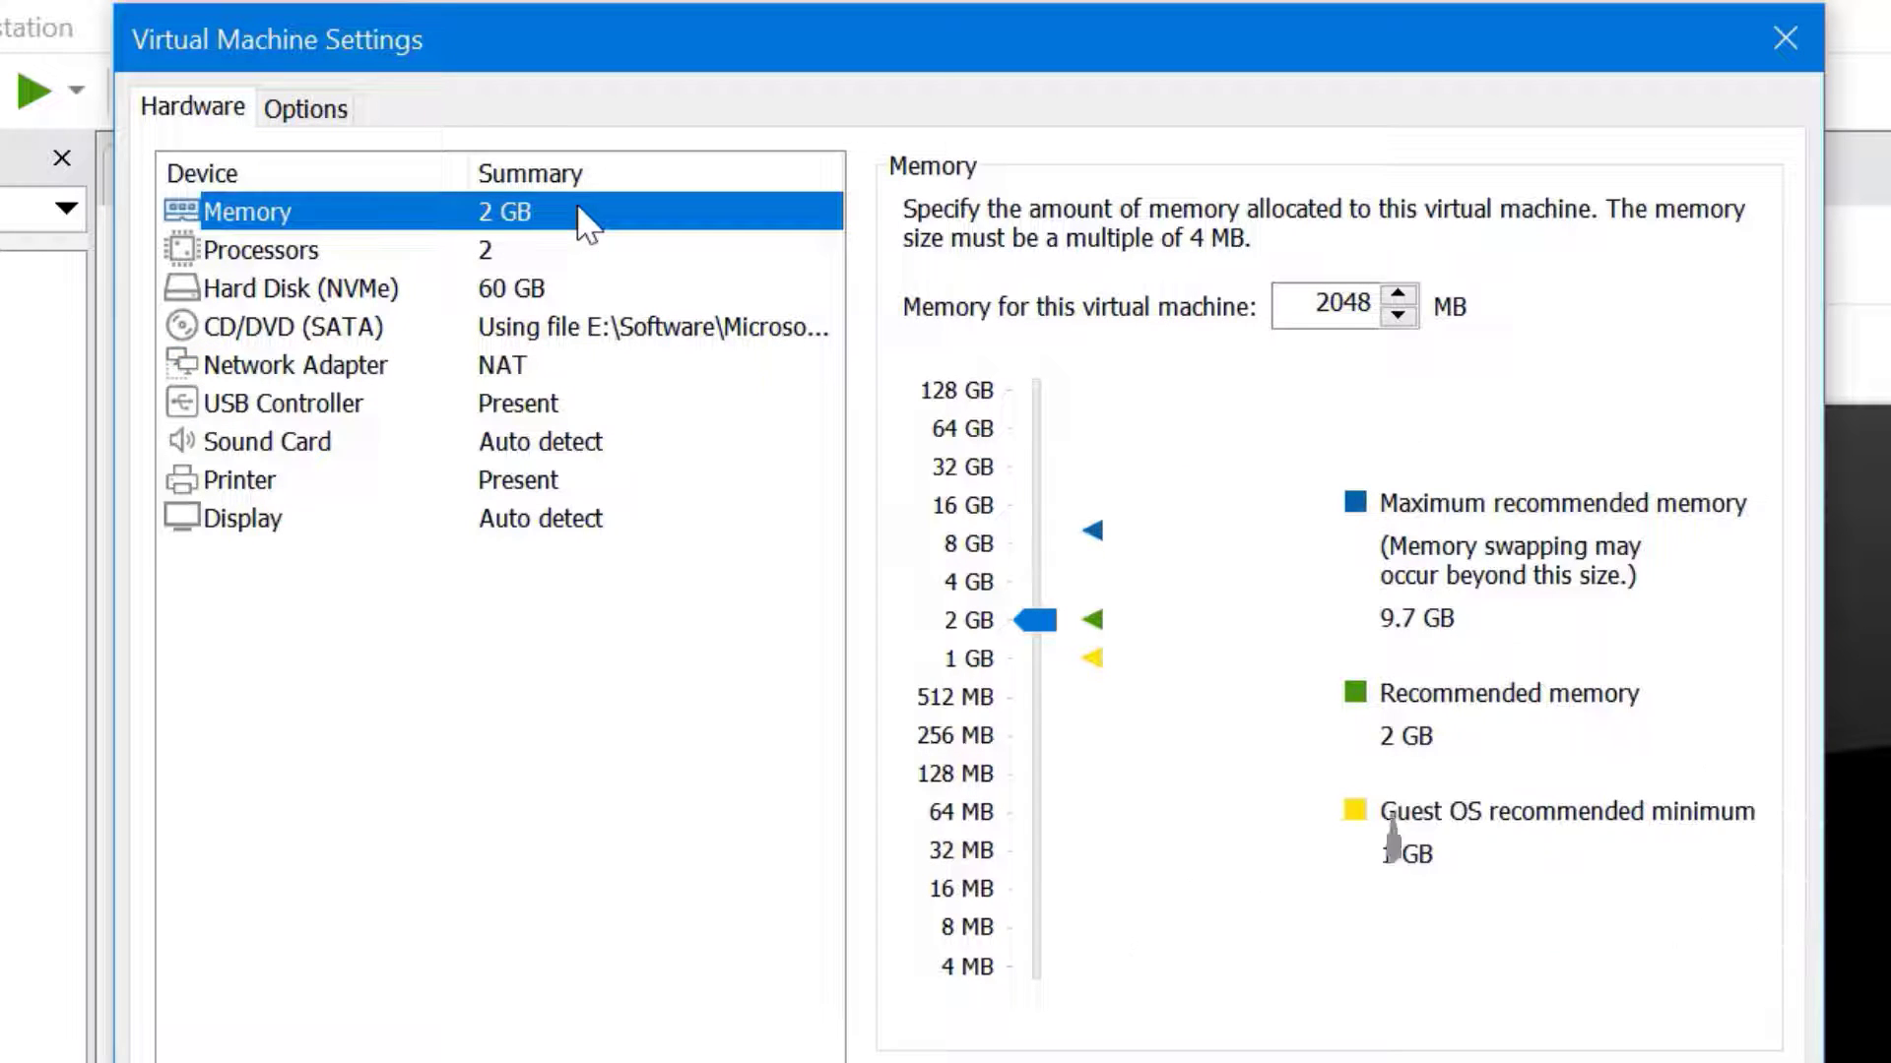
drag(1038, 619, 1038, 581)
click(539, 246)
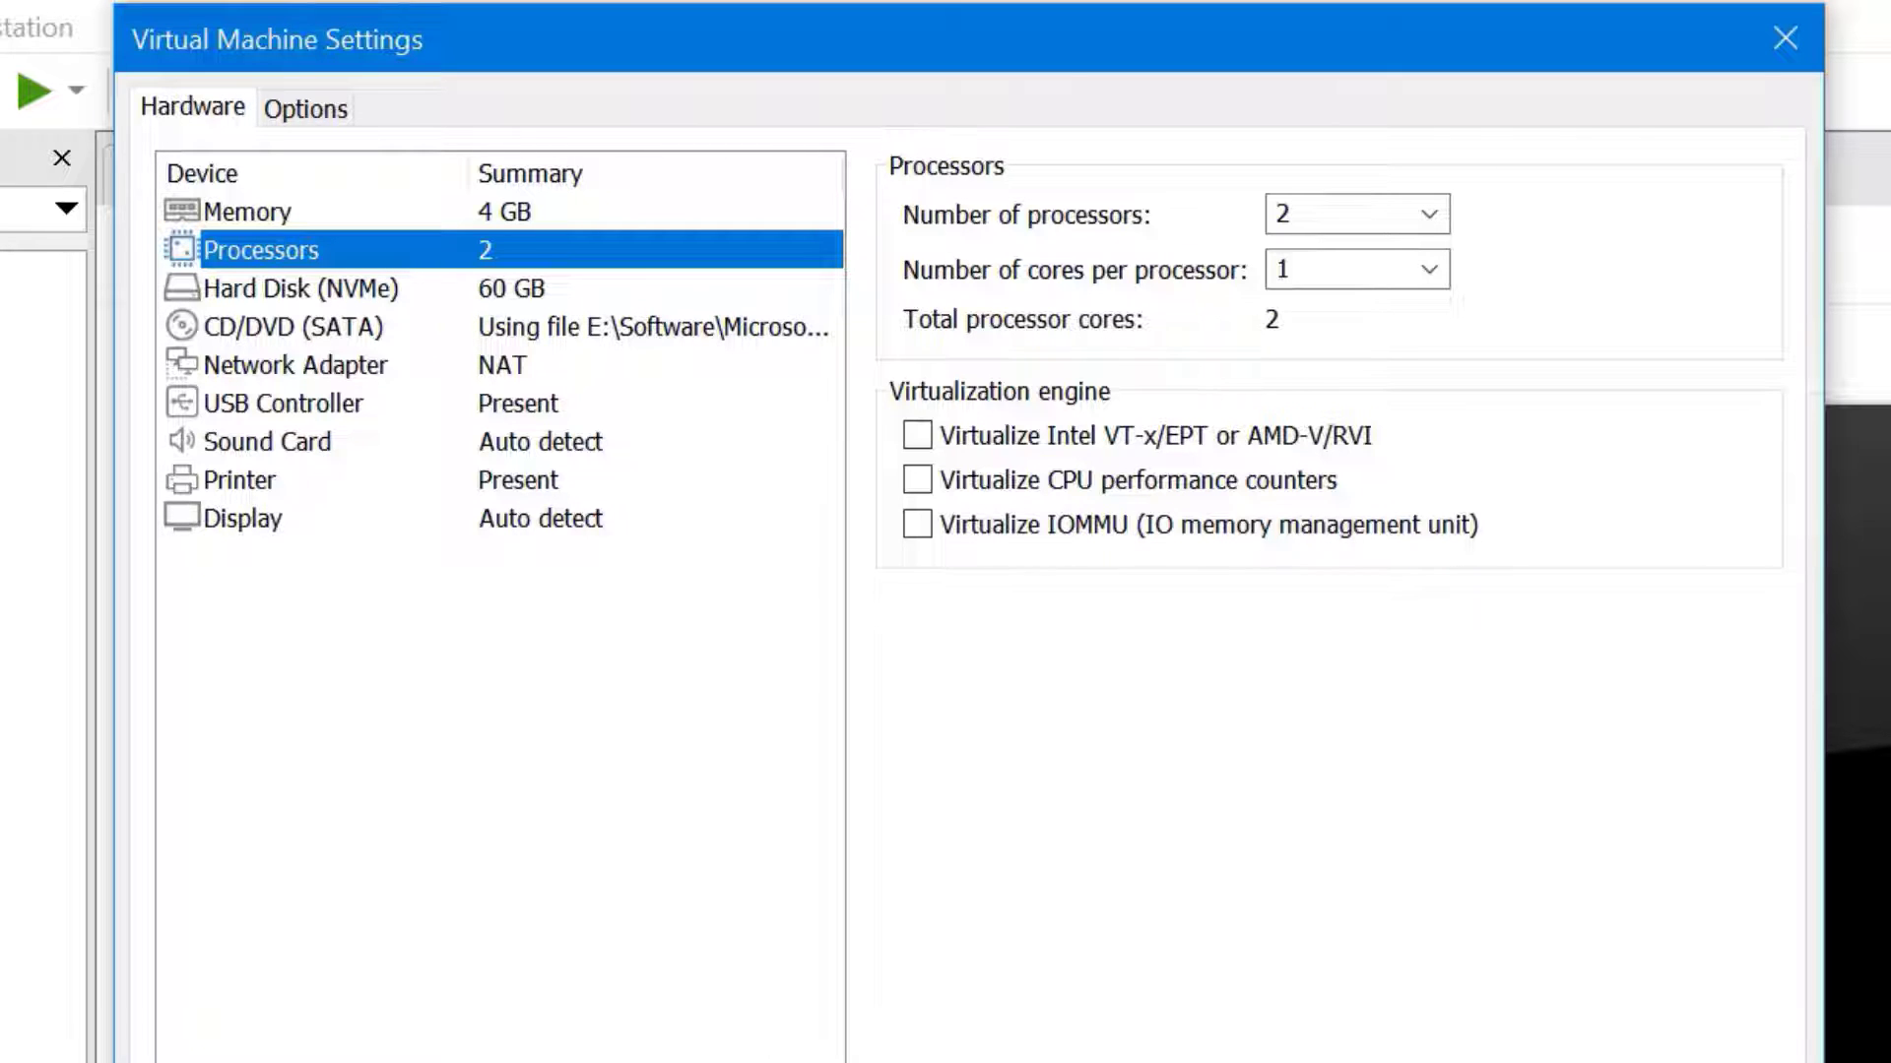
Delete the Sound Card, Printer and USB Controller from the WindowsServer2019 VM's hardware list
click(605, 434)
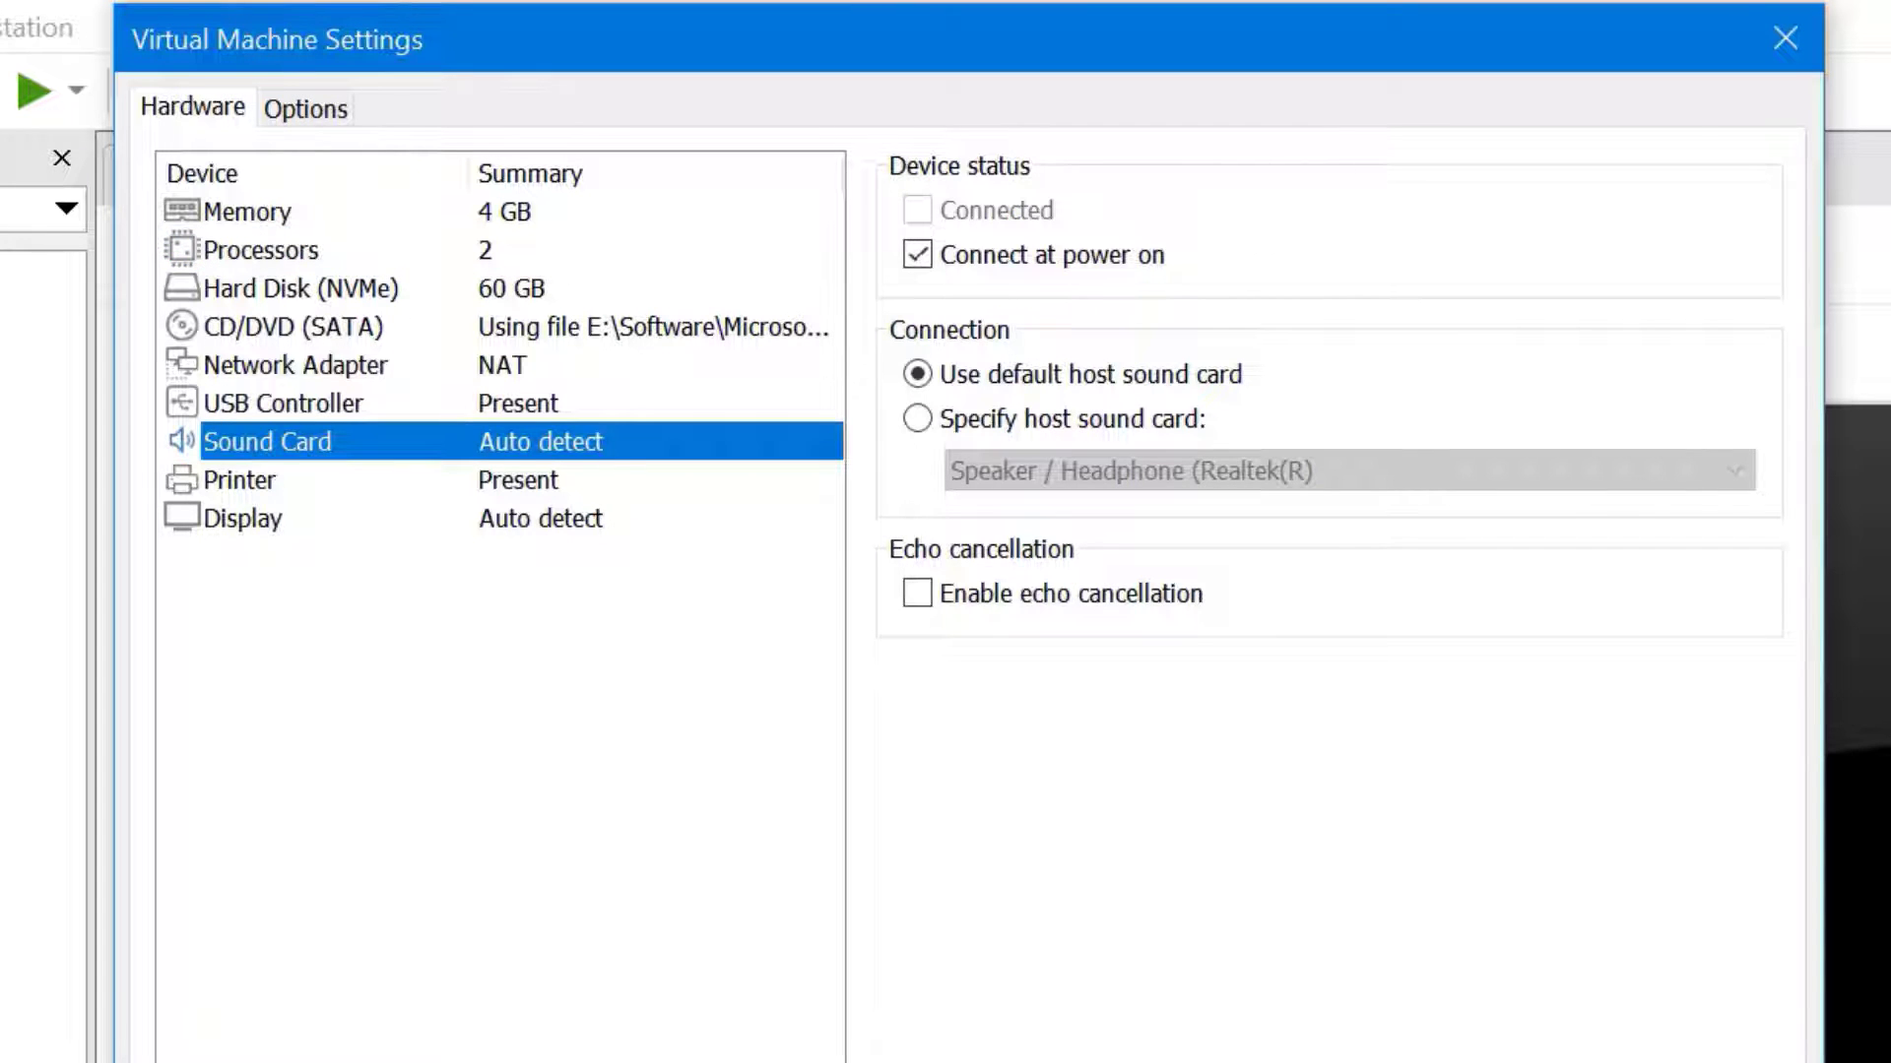
key(alt+r)
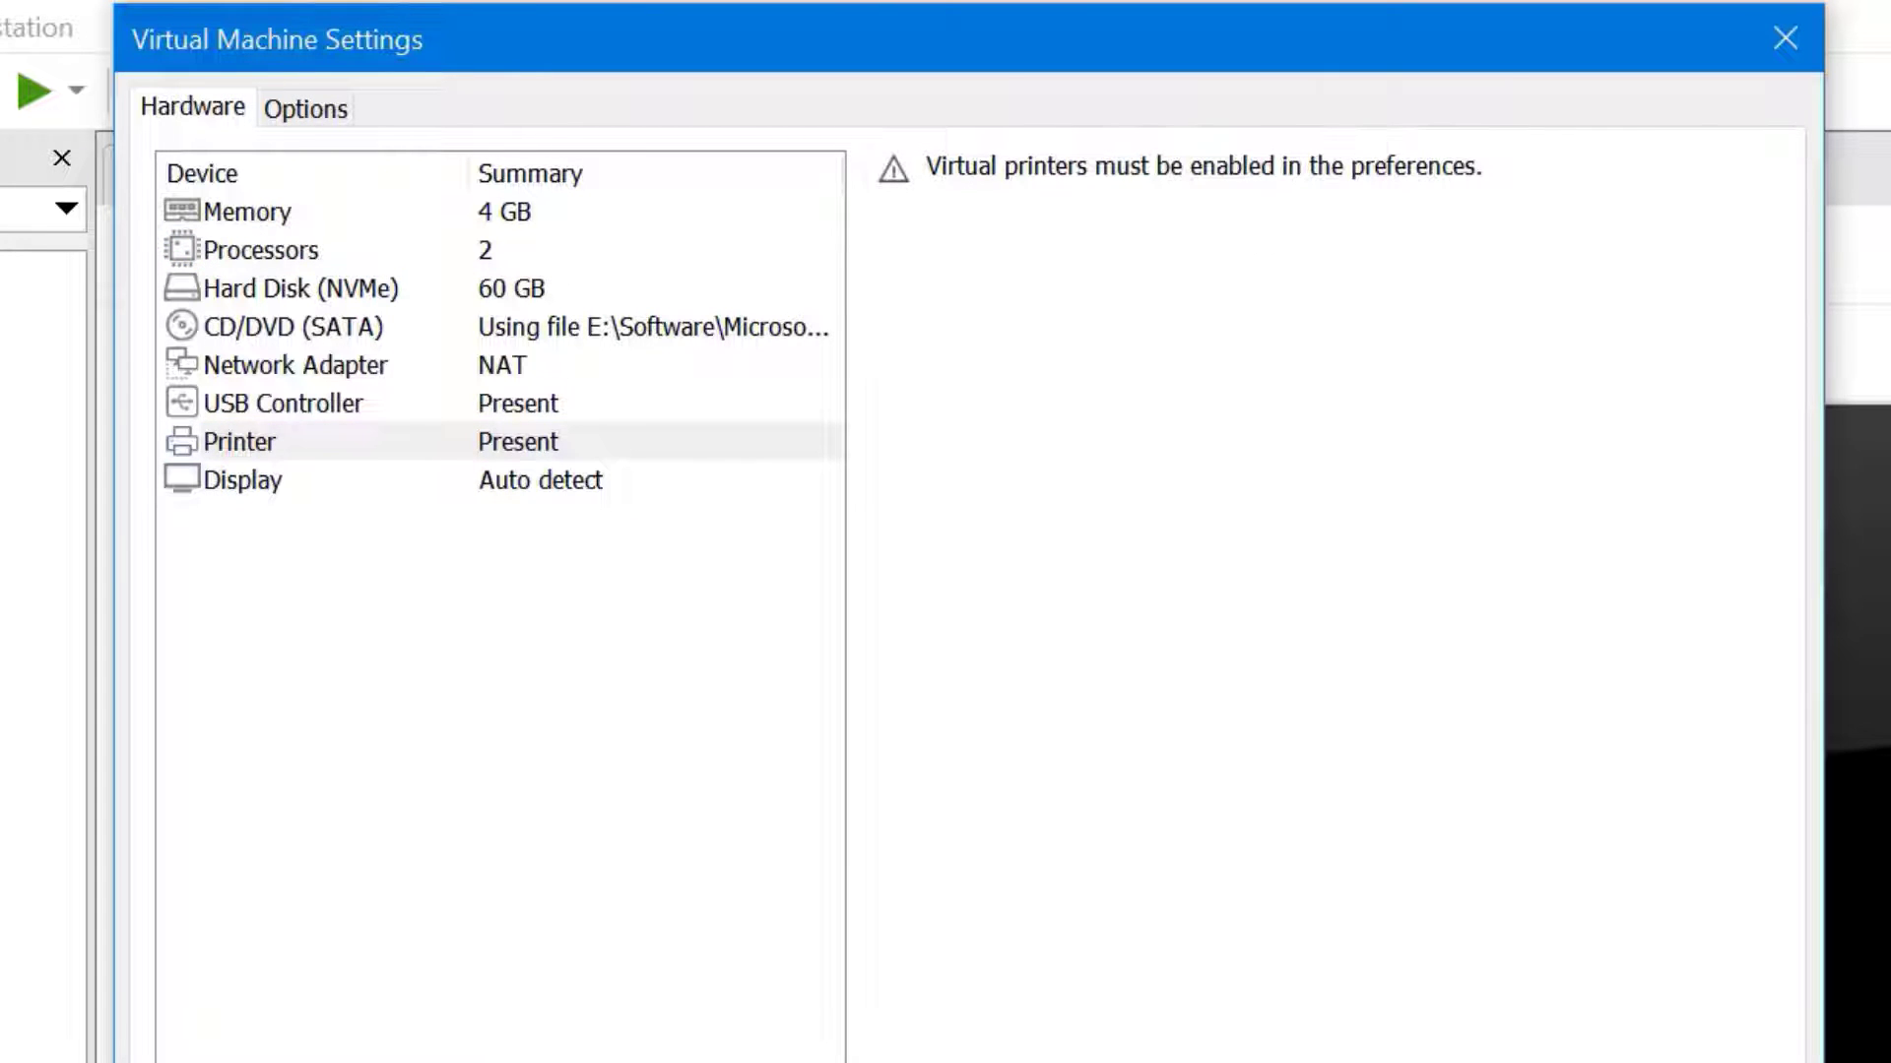
key(alt+r)
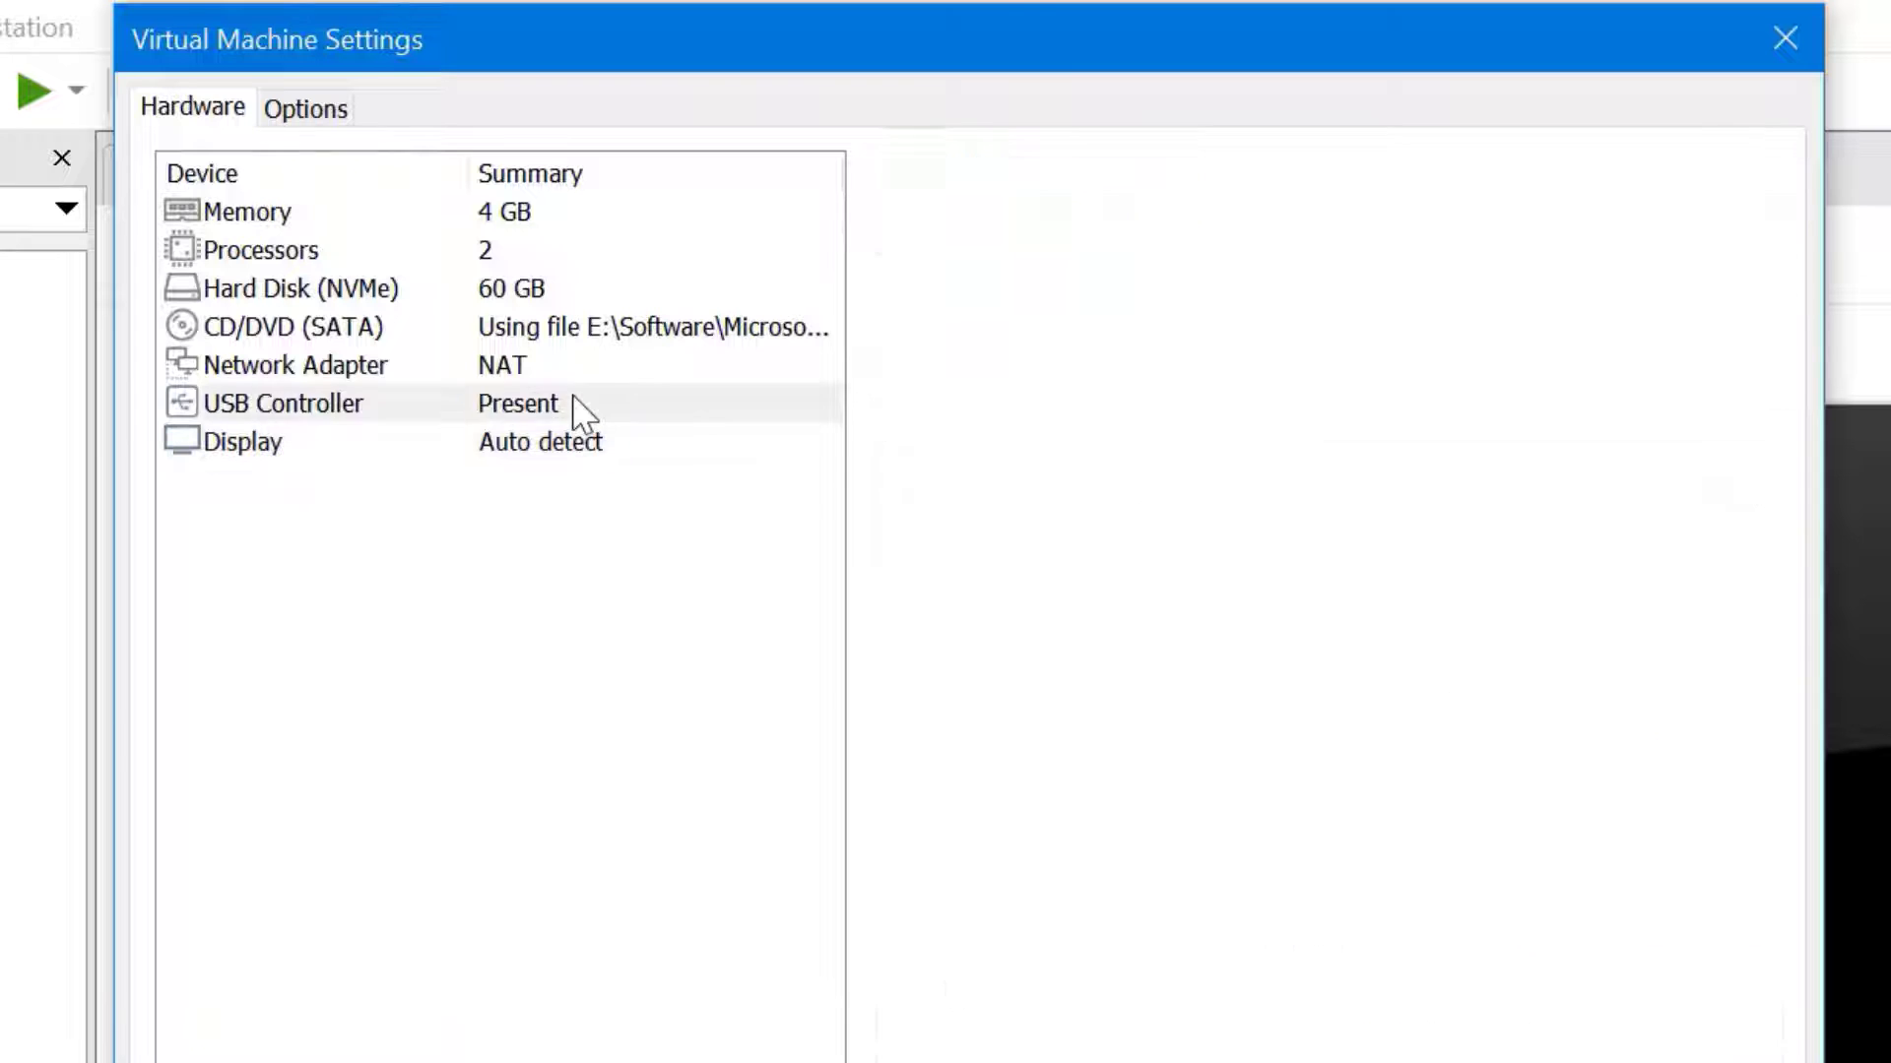
click(582, 412)
key(alt+r)
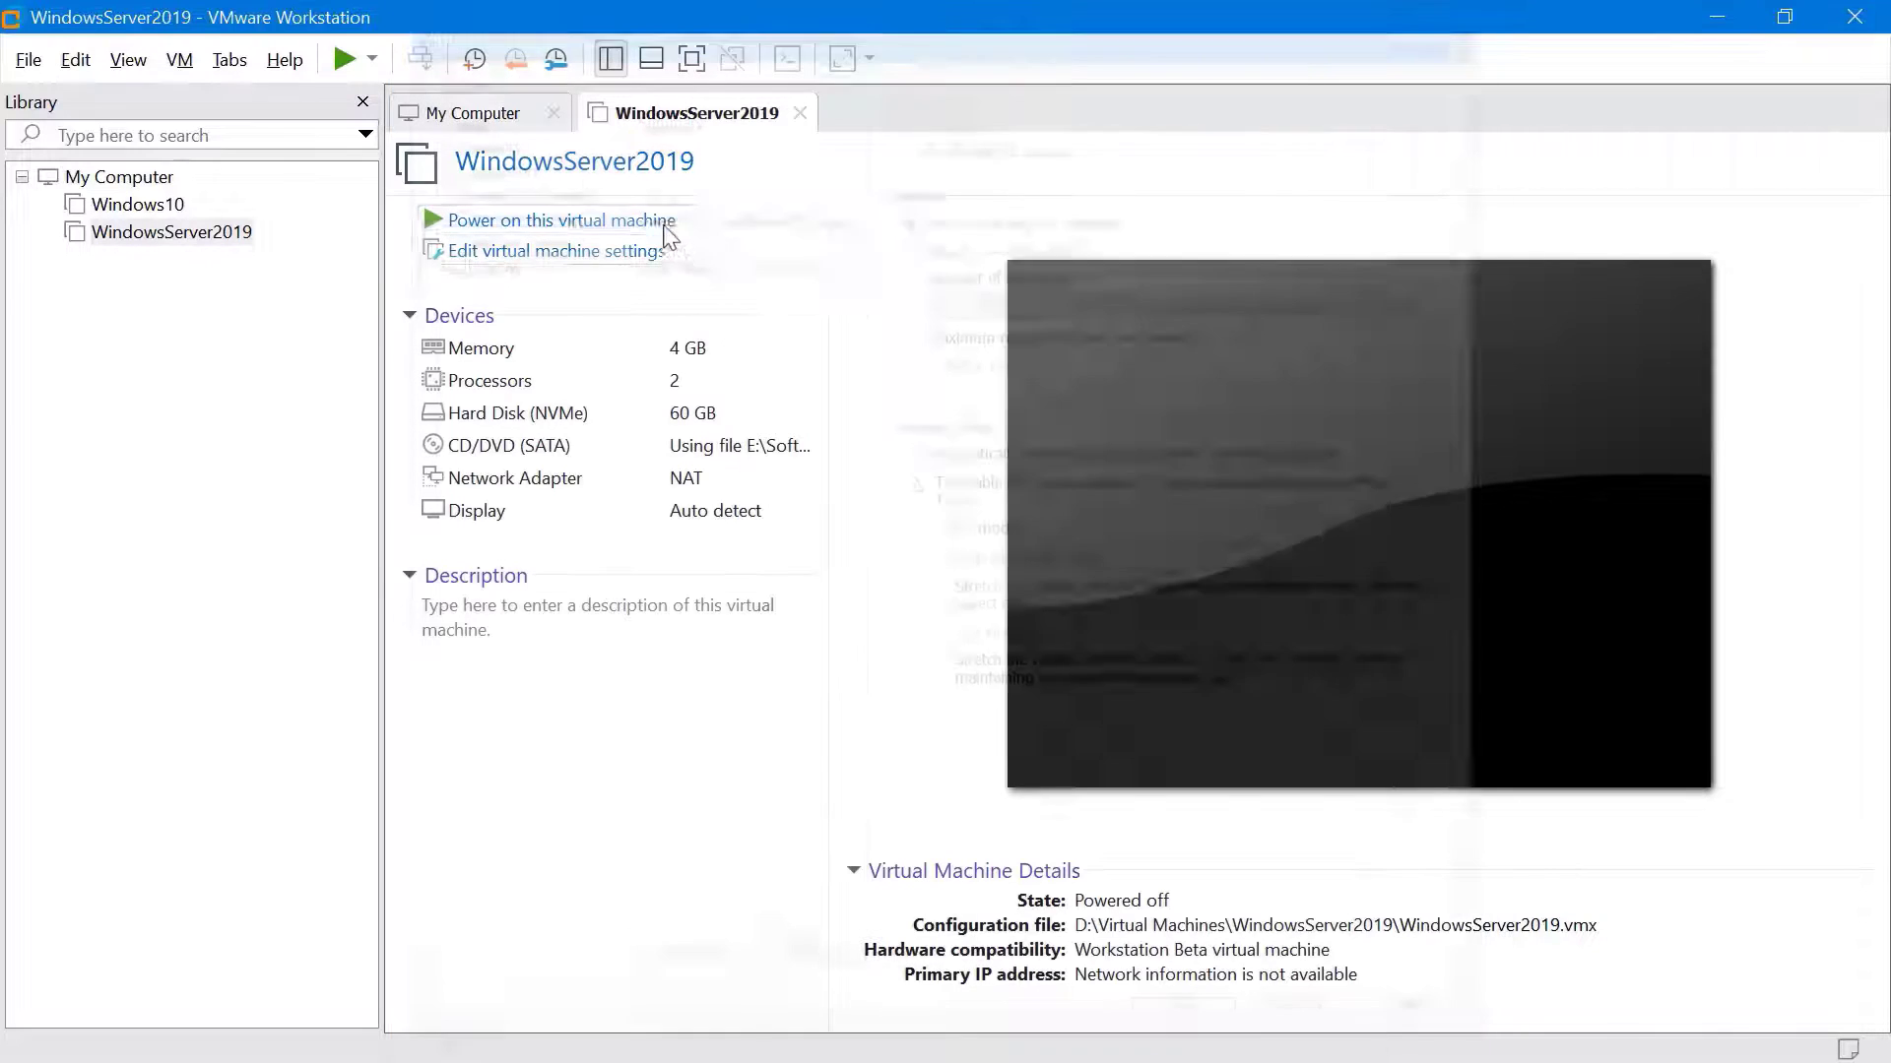
Power on WindowsServer2019 and boot it from the installation DVD
click(664, 226)
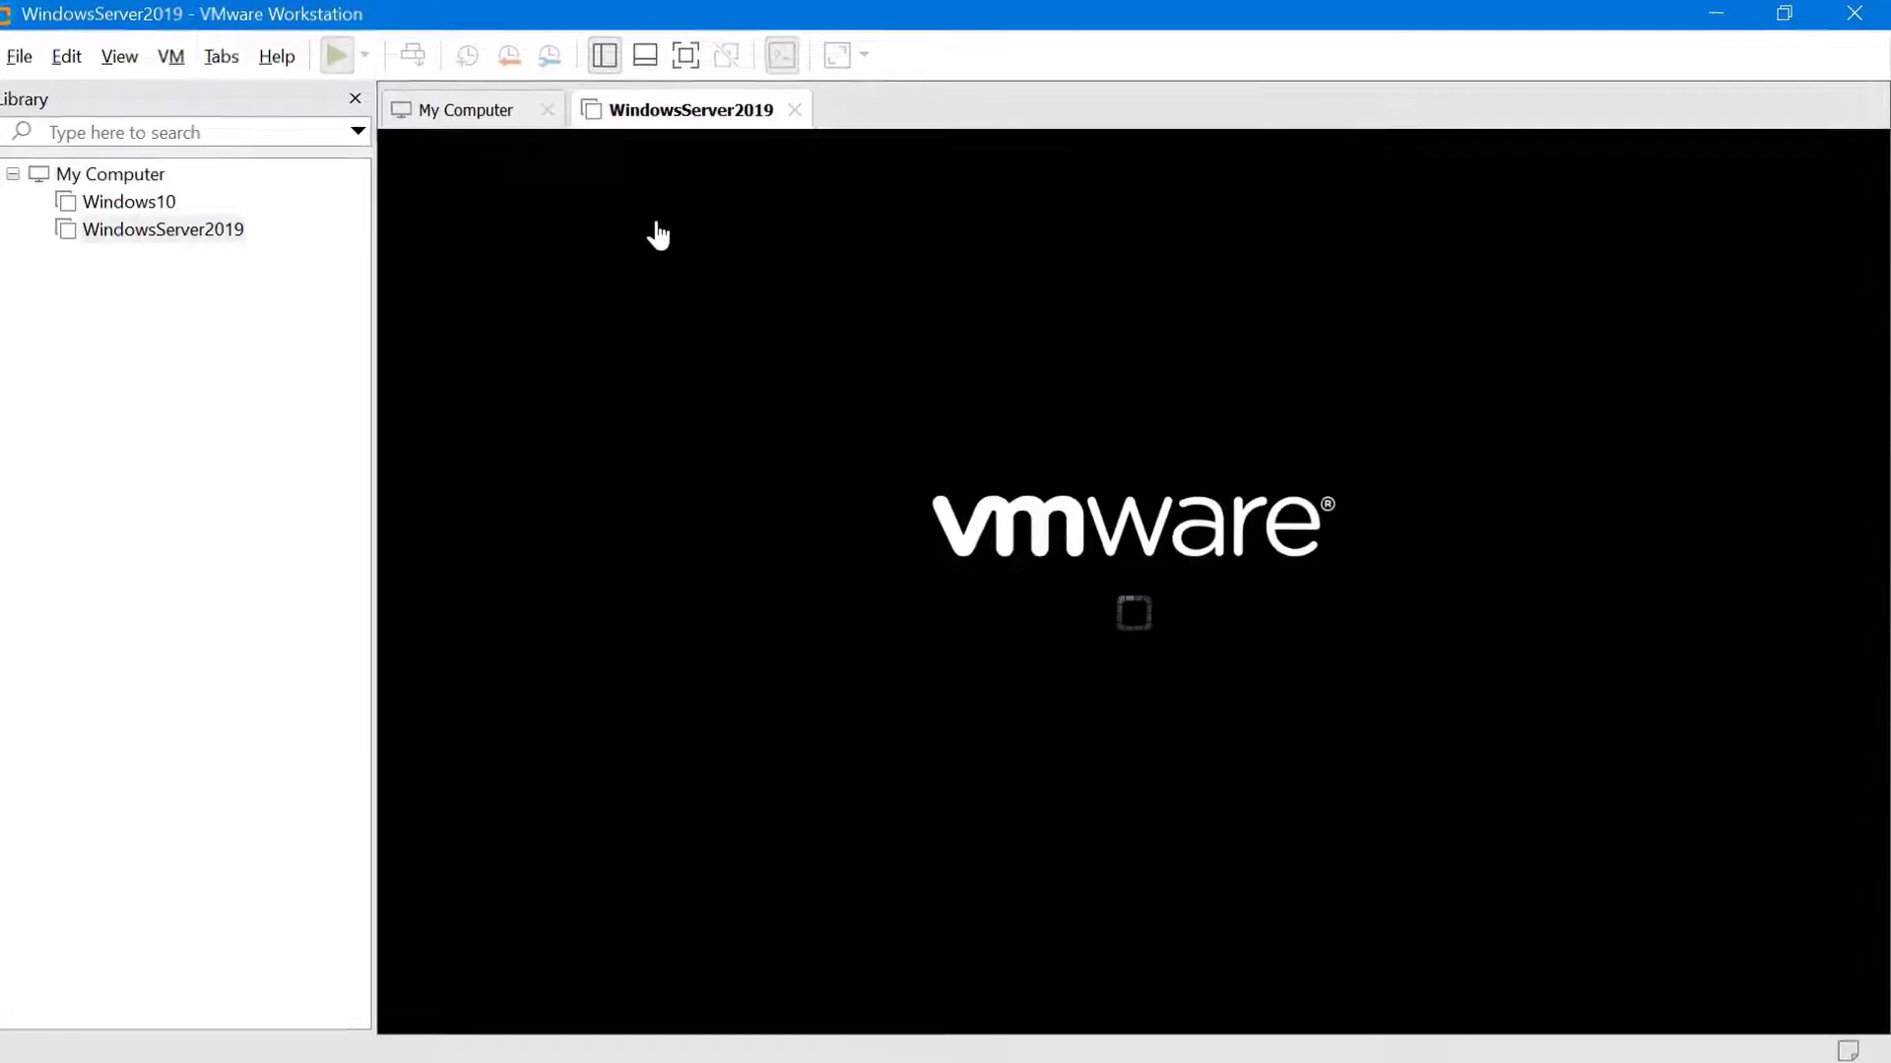
click(669, 408)
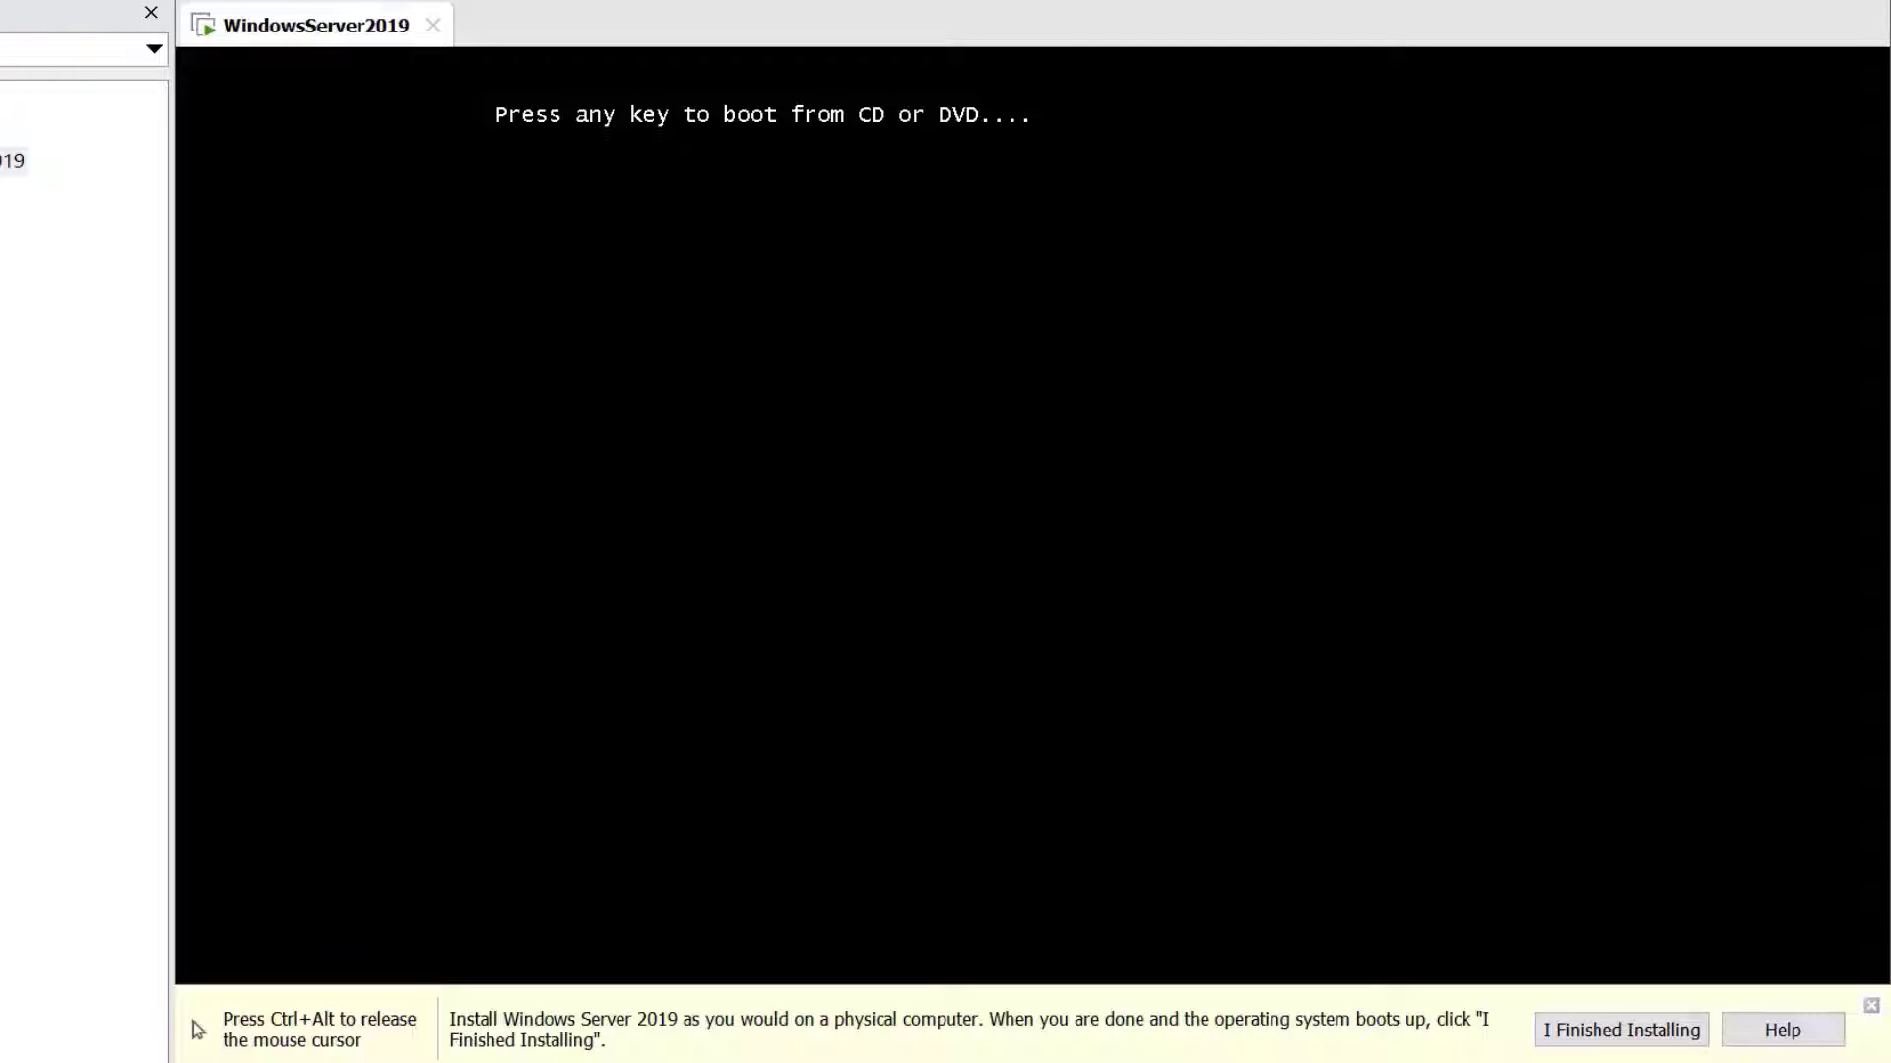
key(Return)
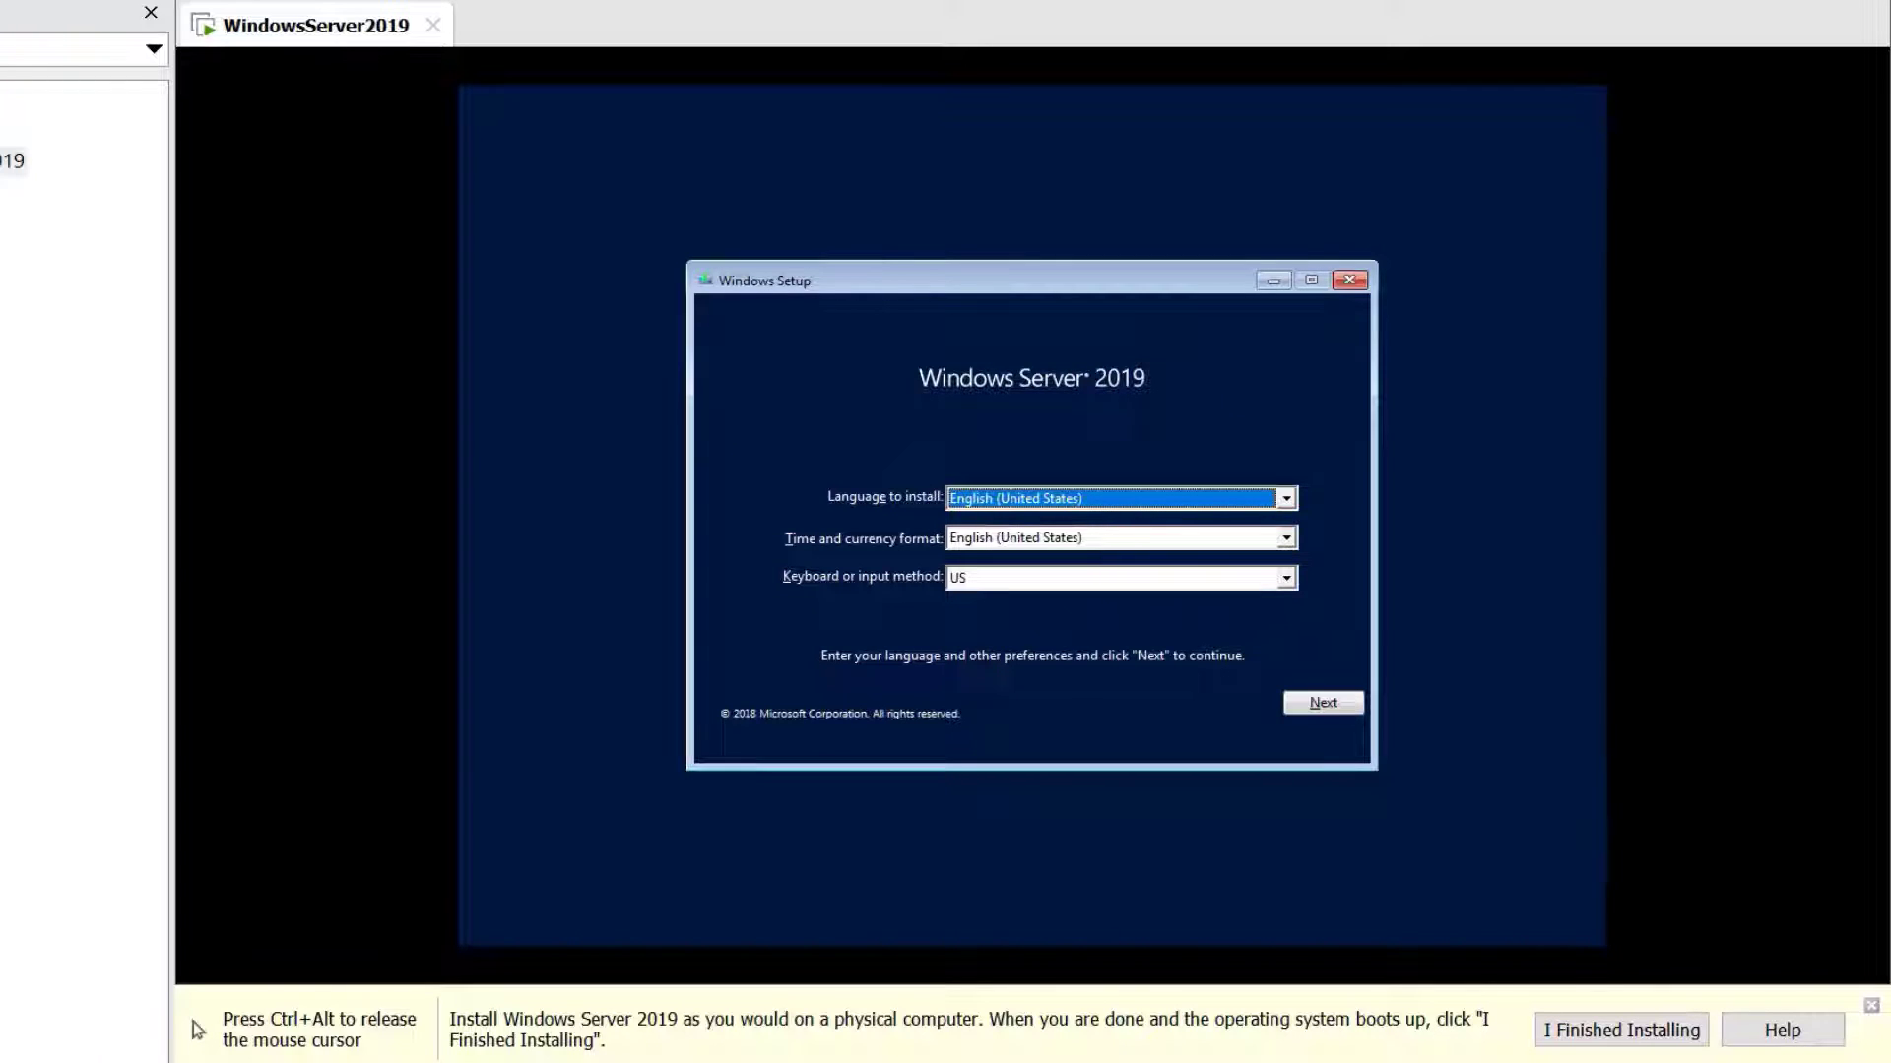
Keep the default language settings and choose Standard Evaluation (Desktop Experience)
click(1321, 703)
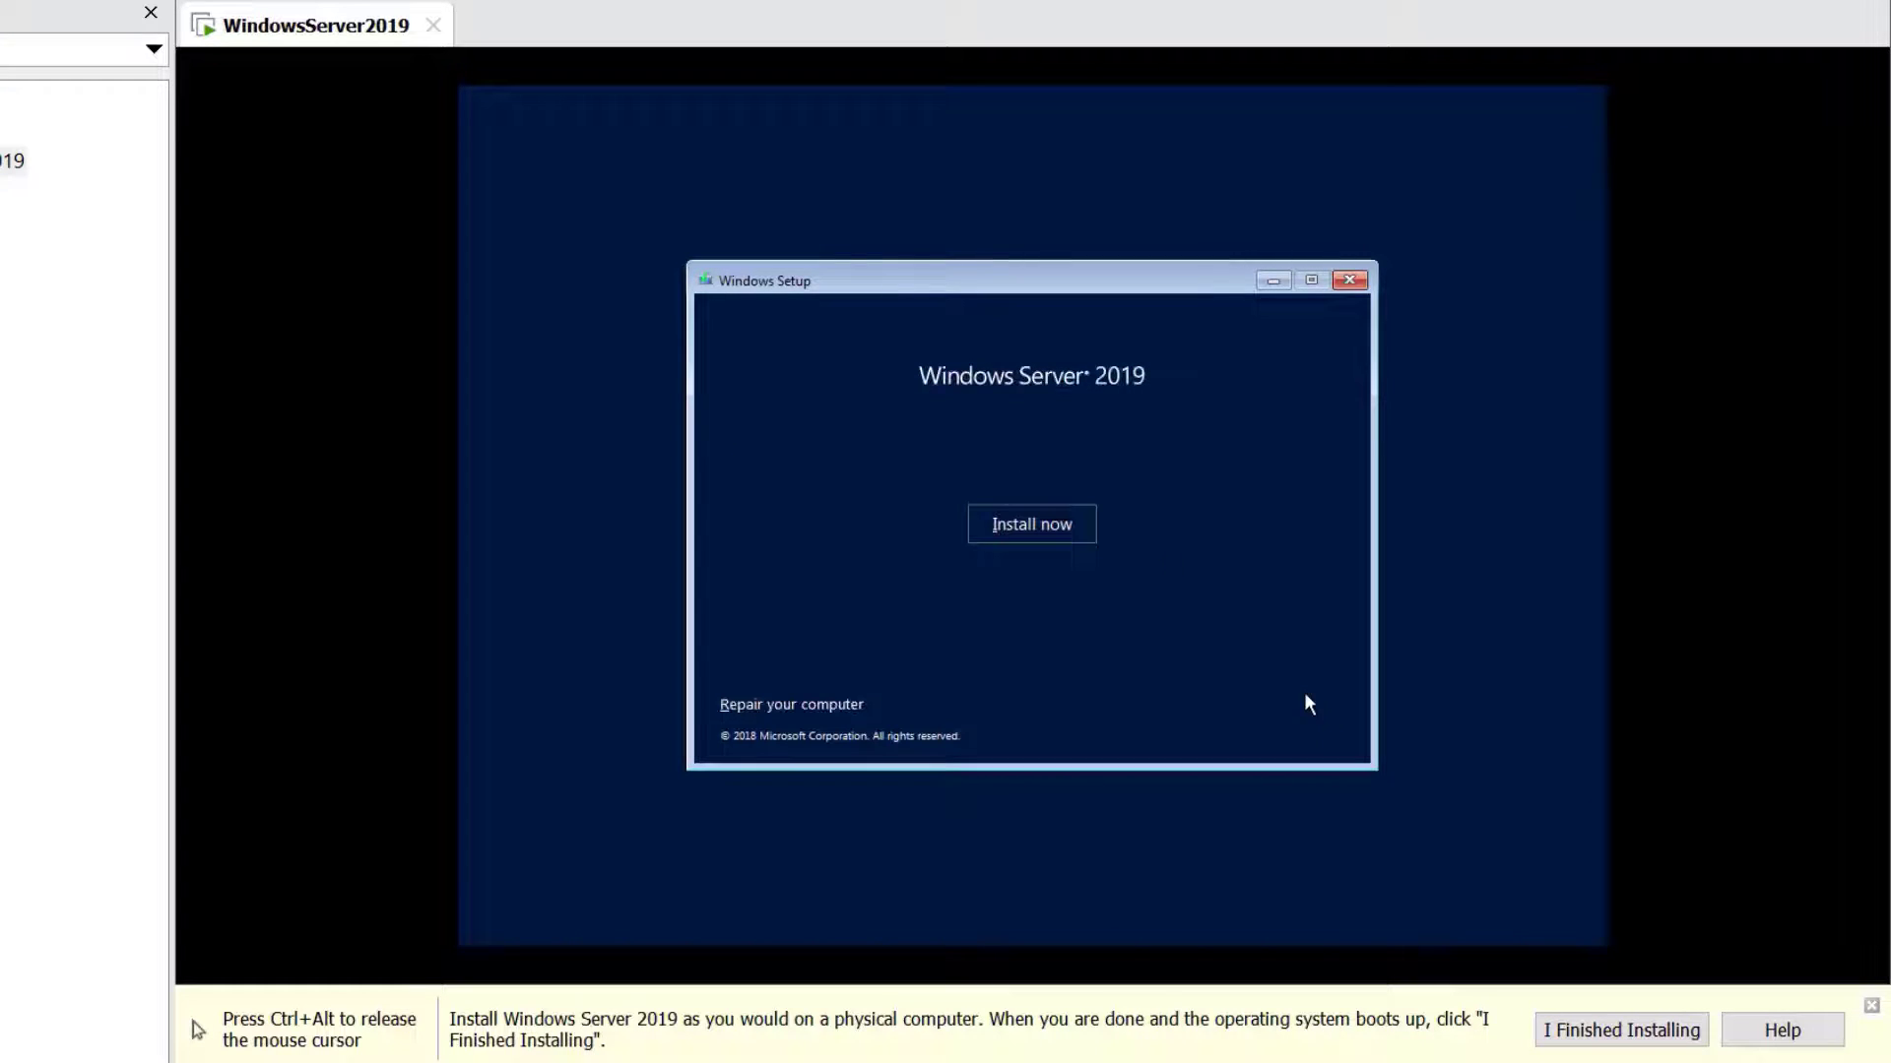
click(1008, 536)
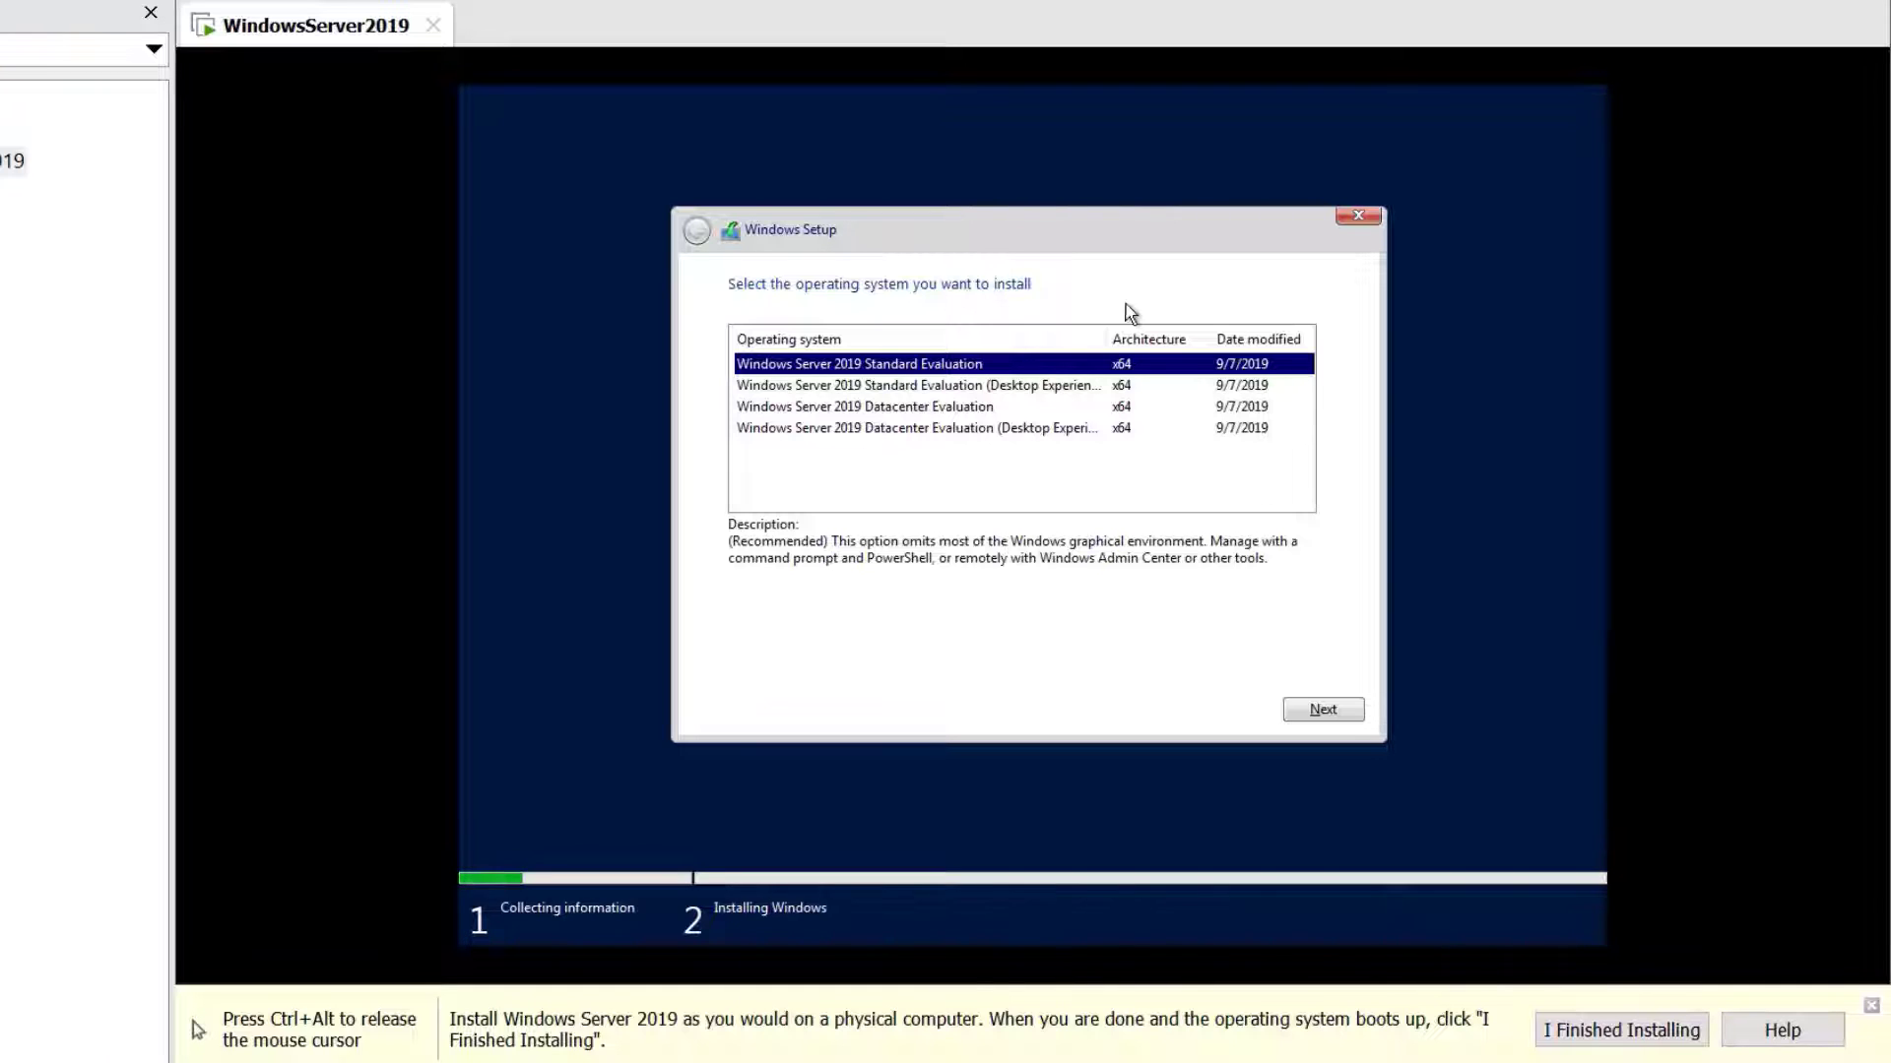
click(1071, 394)
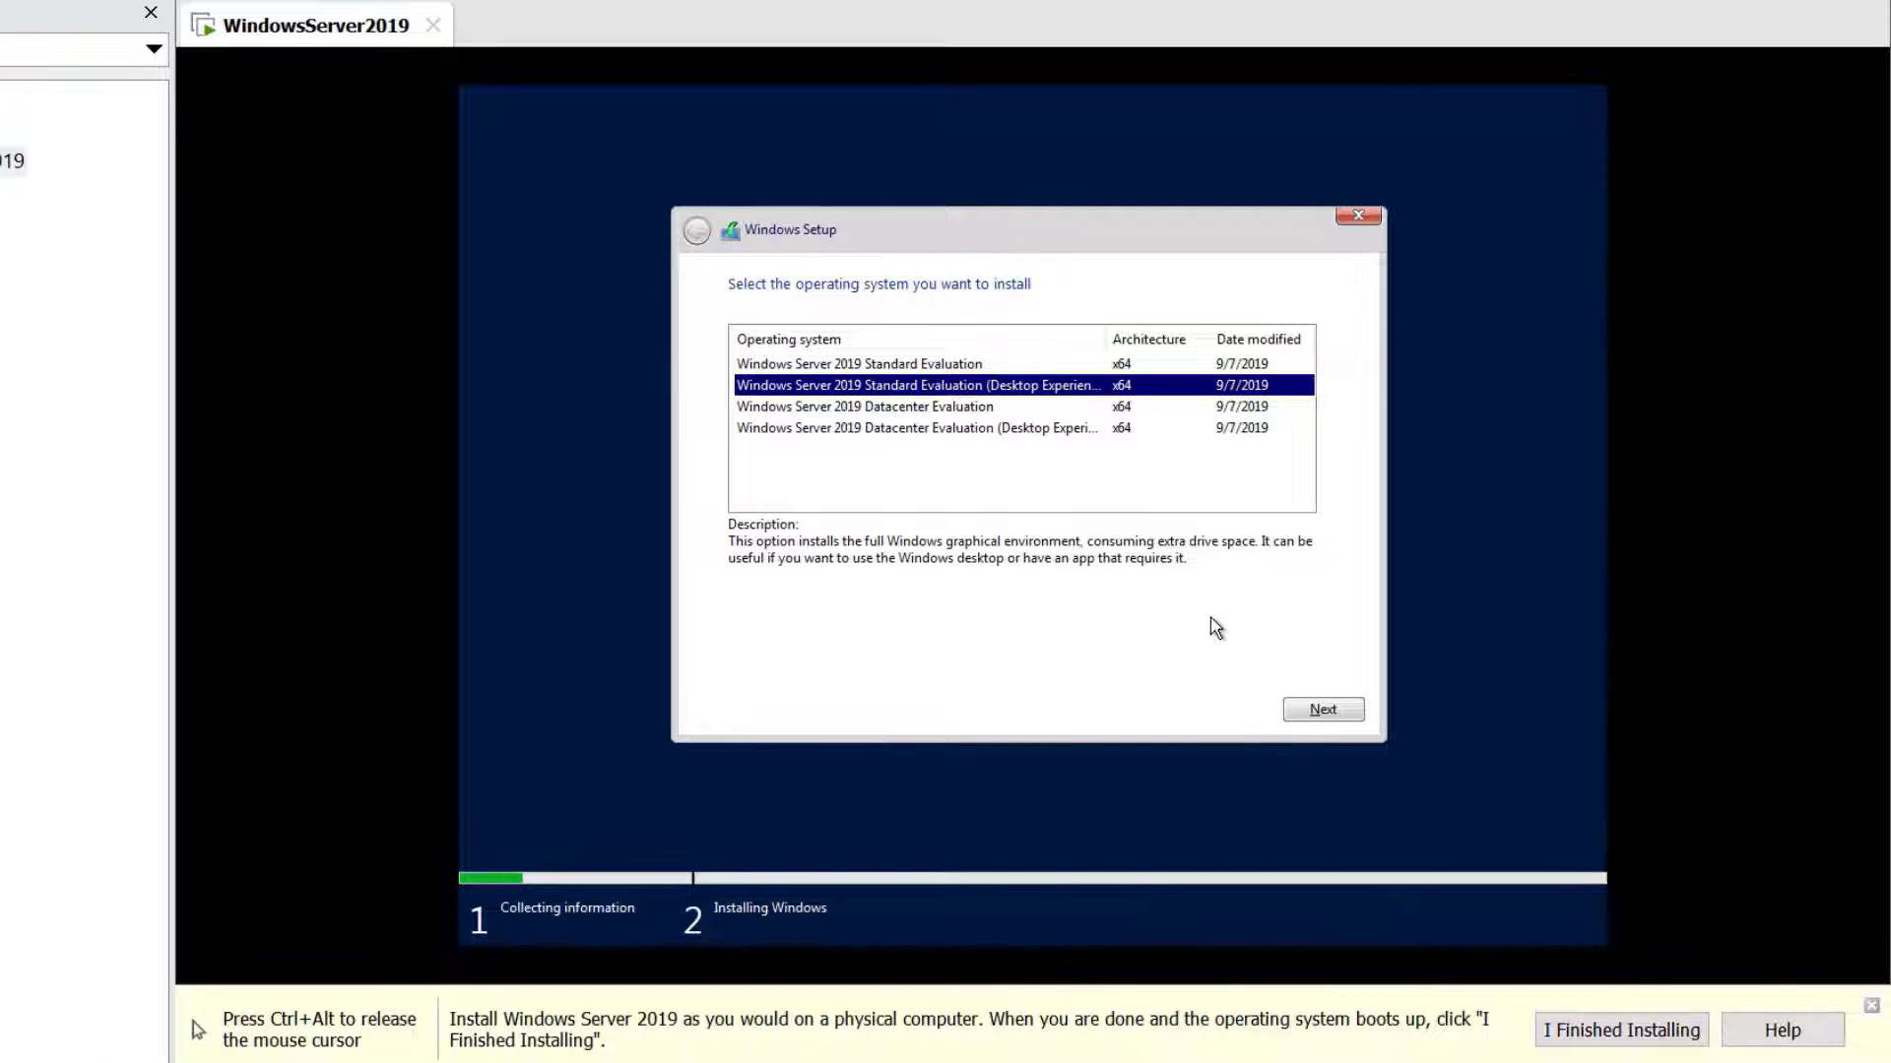
click(1341, 710)
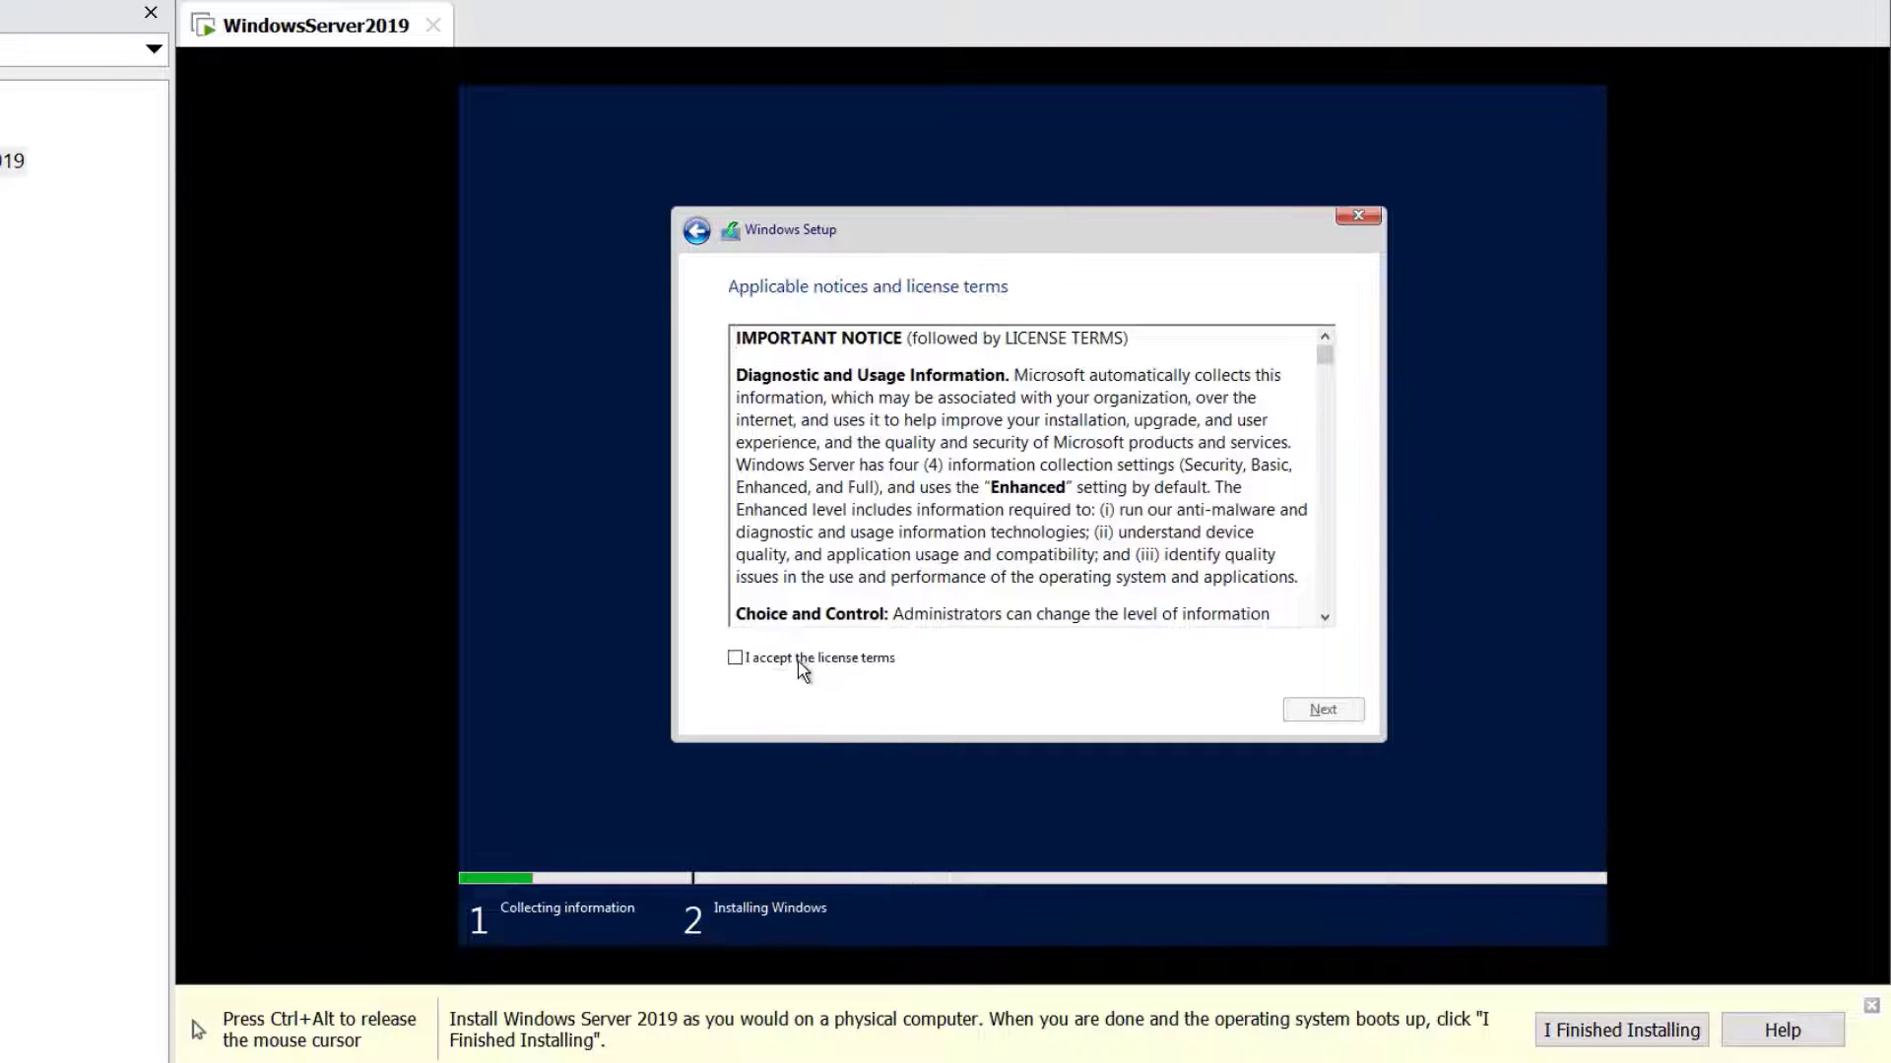
Accept the licence terms and pick Custom: Install Windows only
click(800, 660)
click(1357, 709)
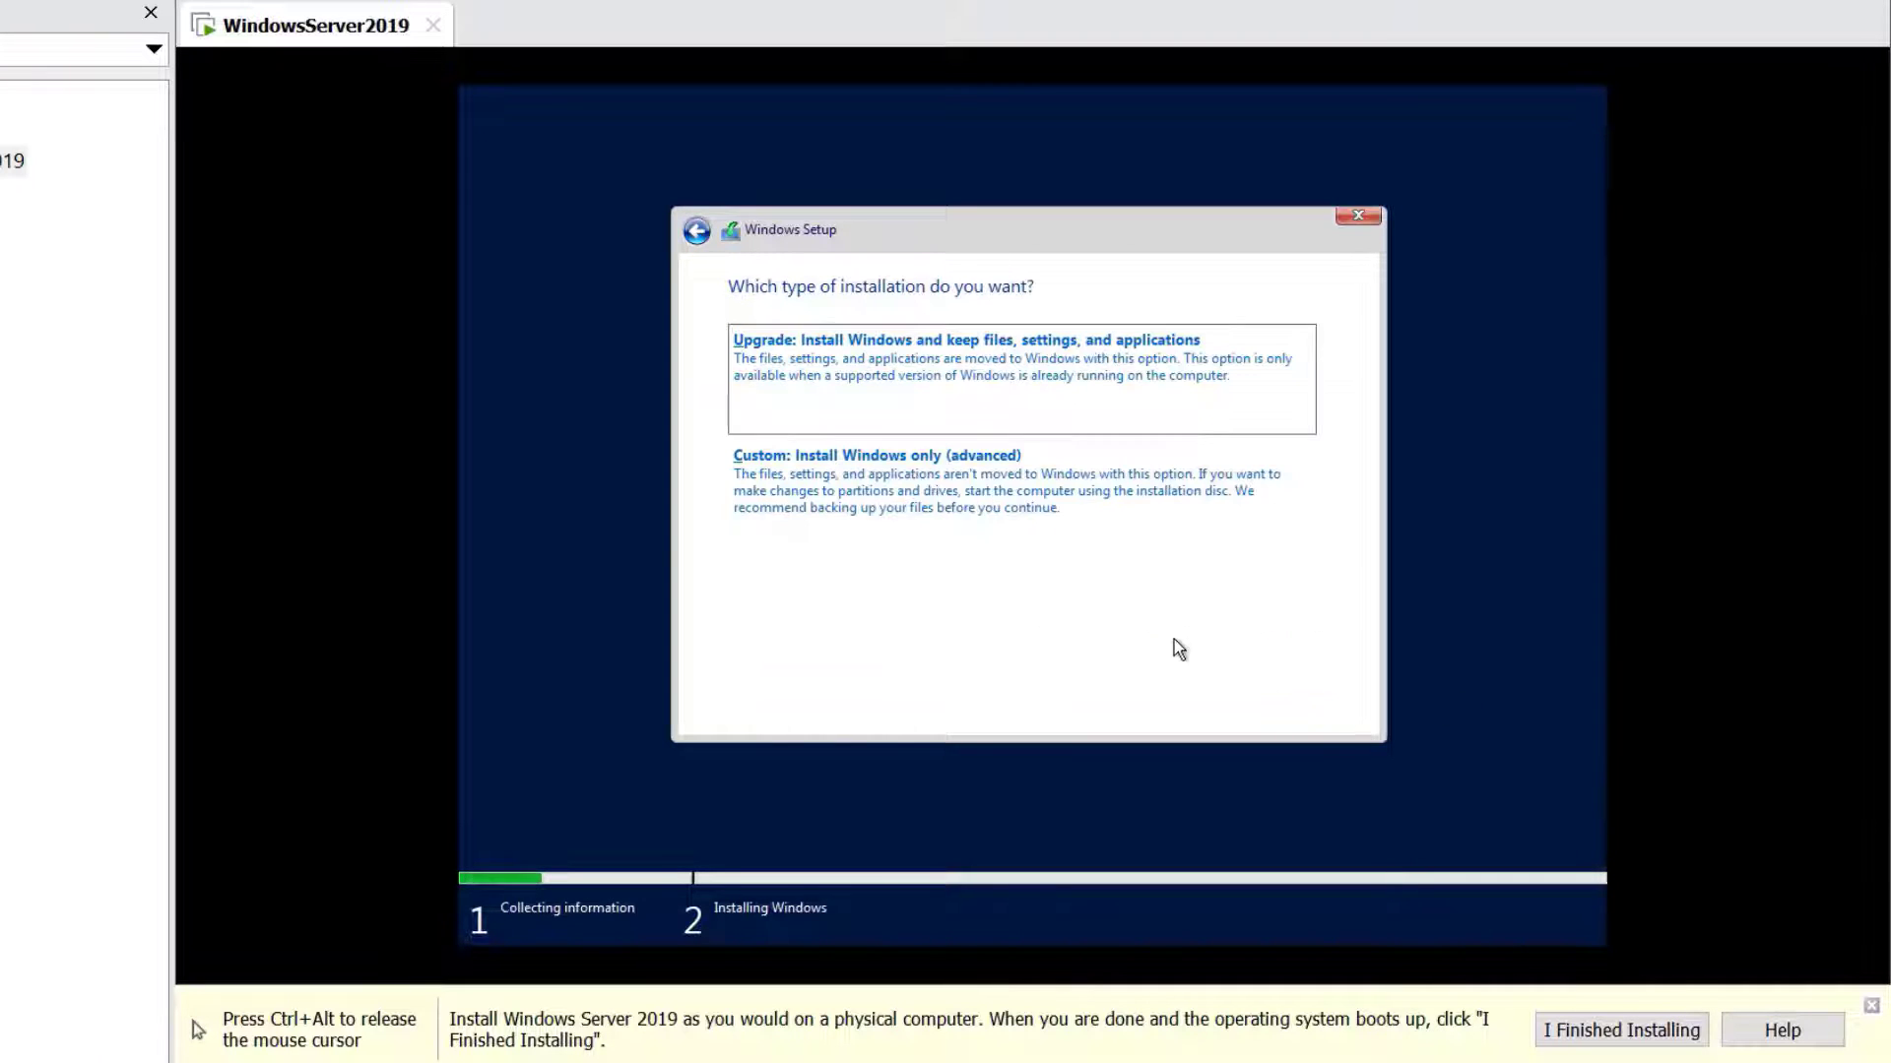
click(1071, 485)
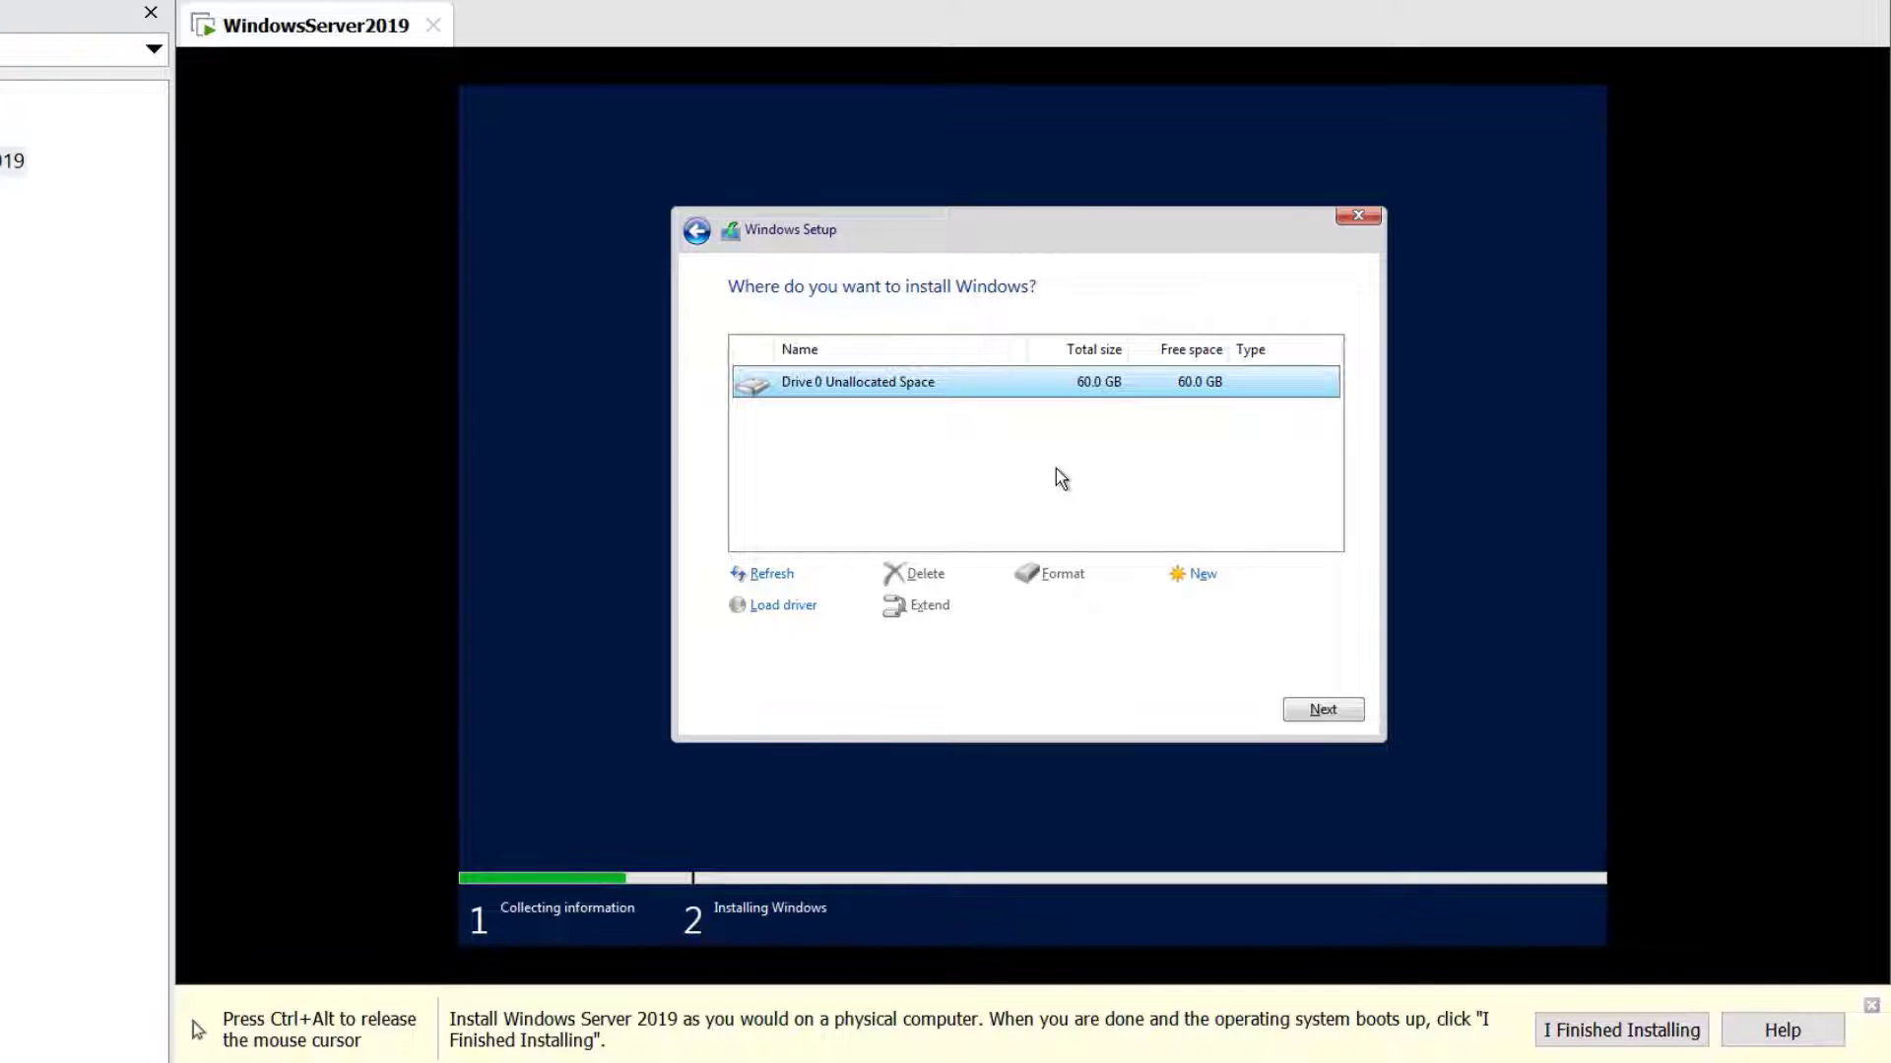
Install Windows Server onto Drive 0's 60.0 GB unallocated space
click(1322, 710)
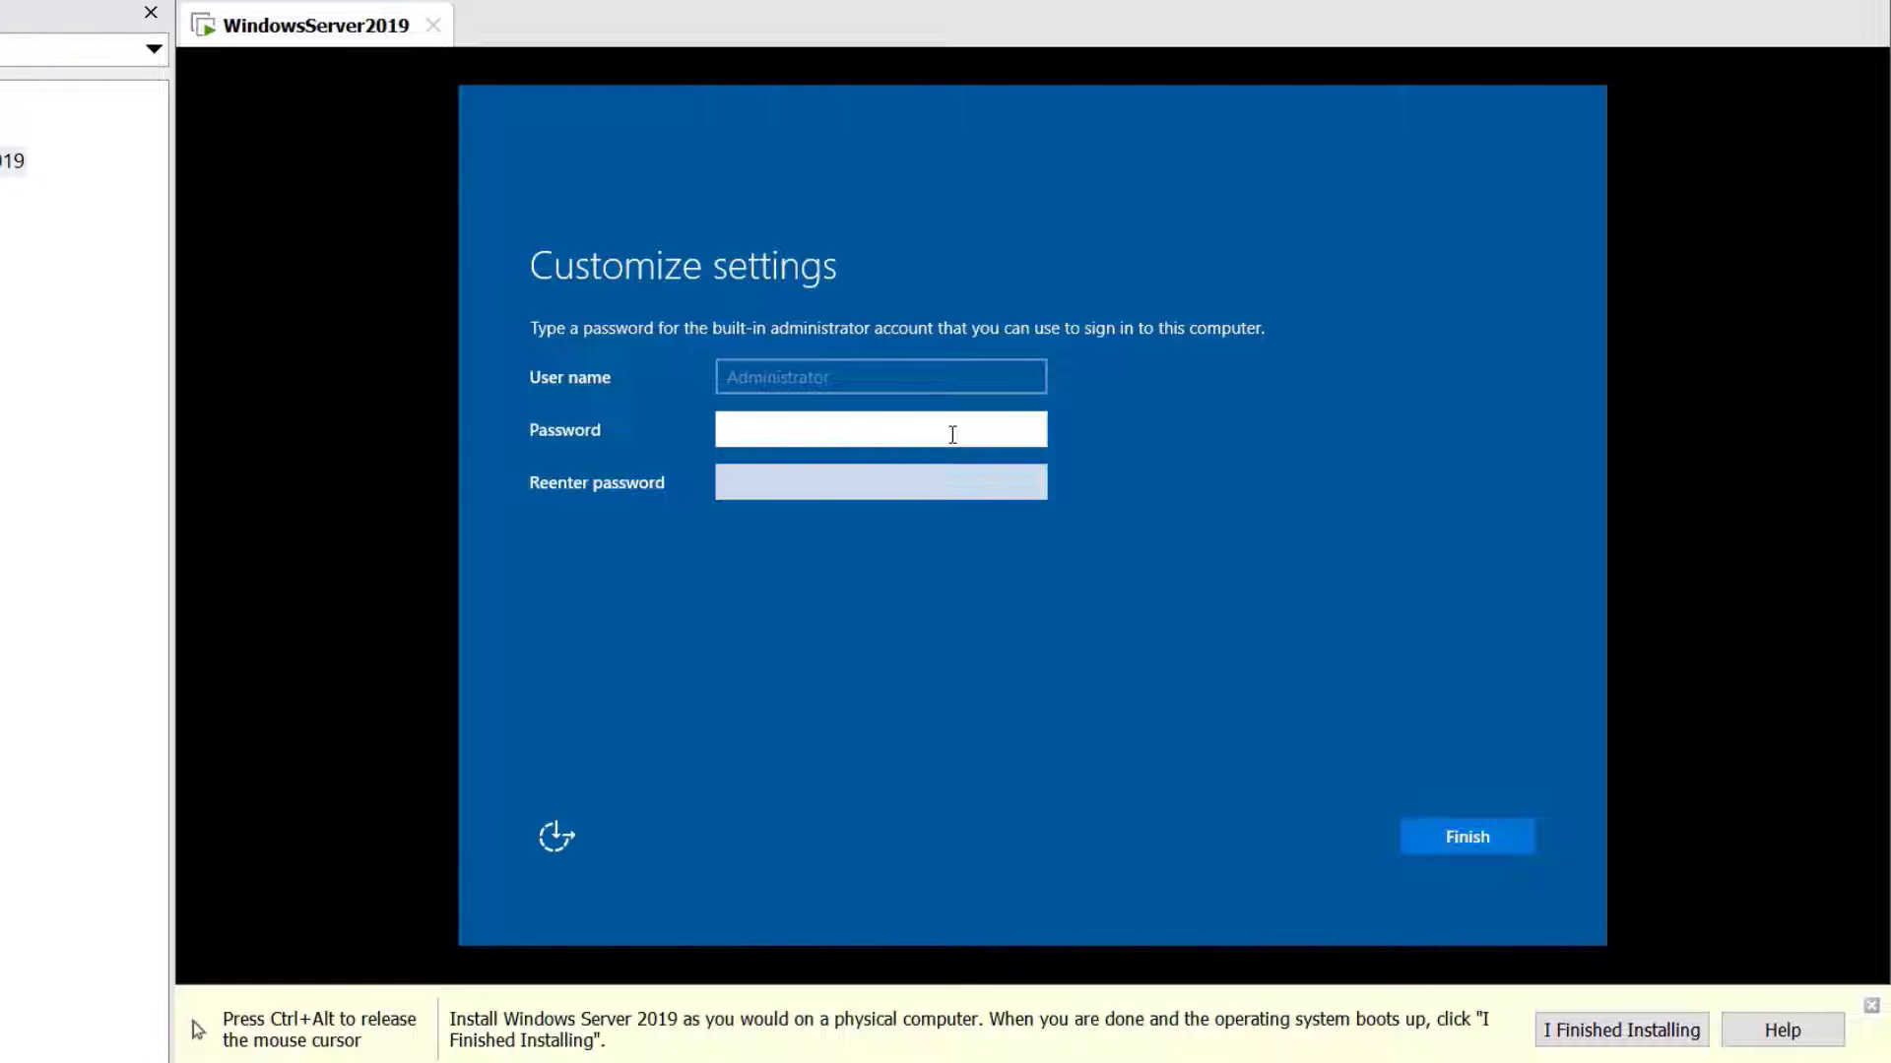
Enter and confirm the Administrator password, then finish setup
text(••••••••••)
key(Tab)
text(••••••••••)
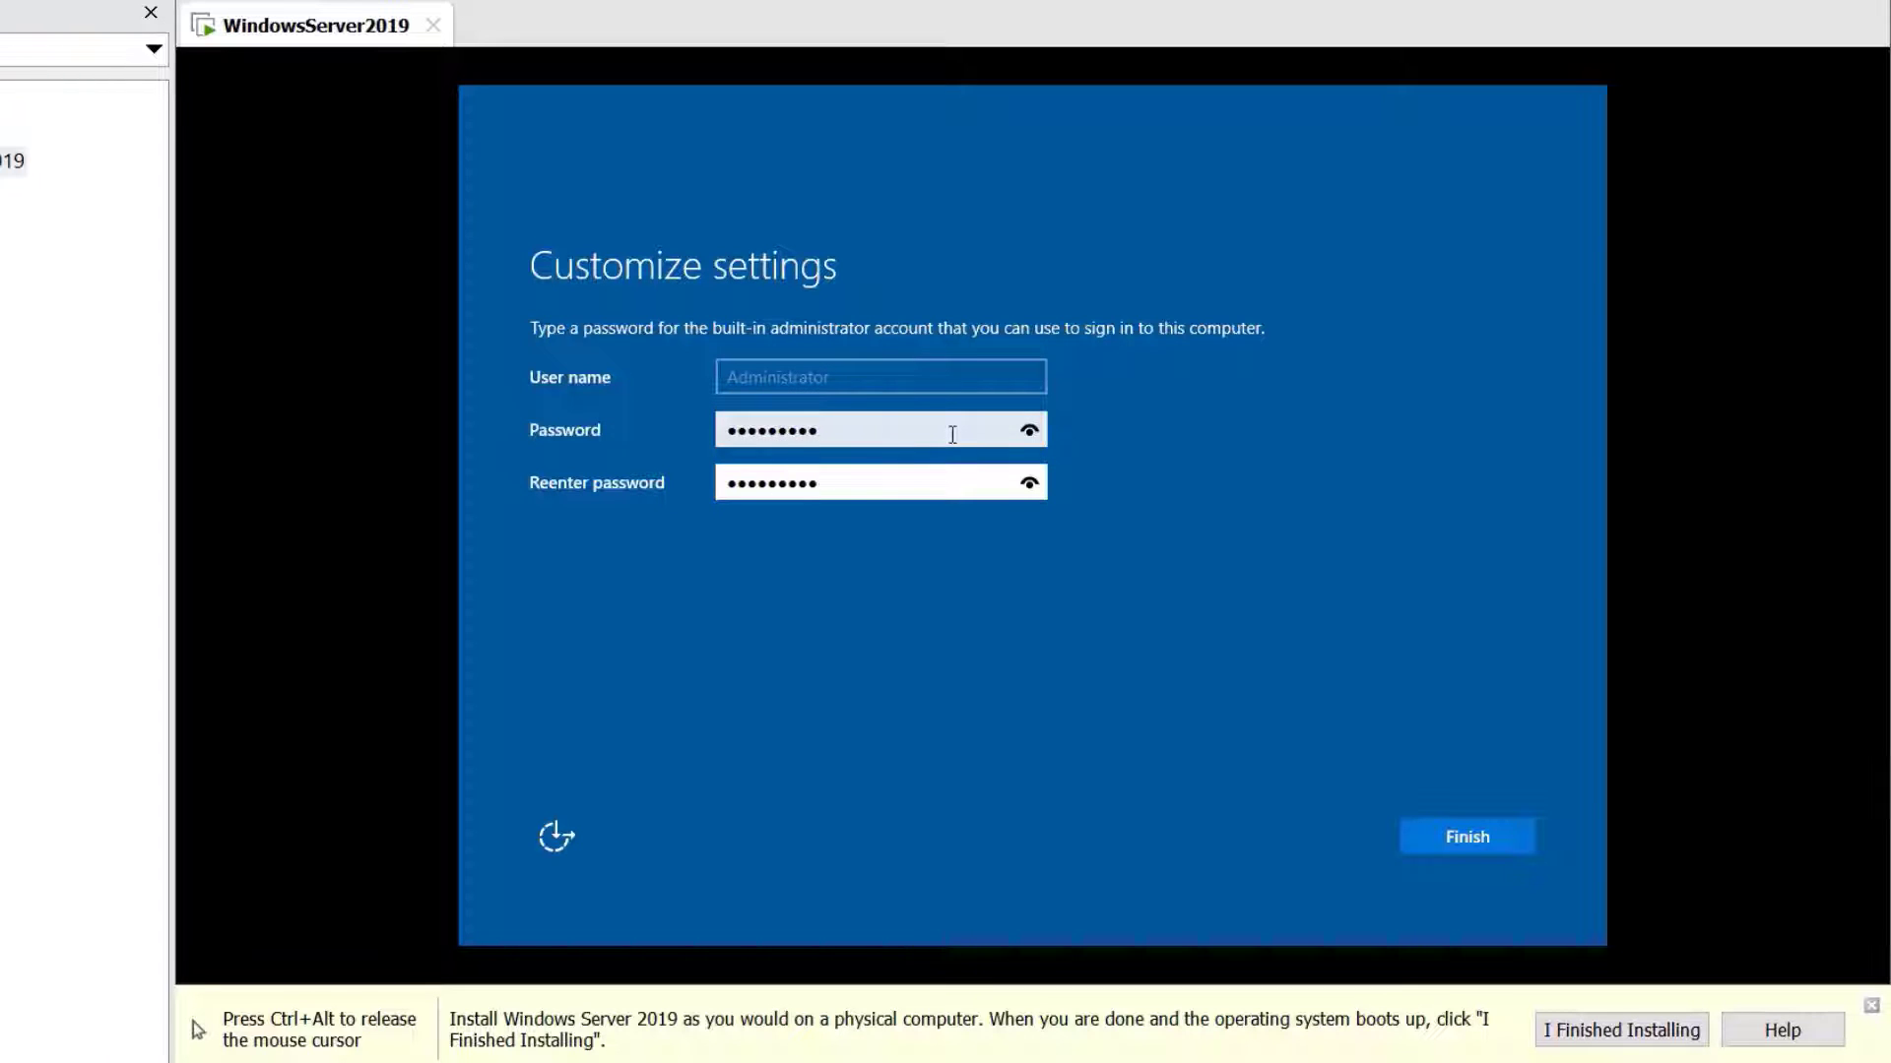
key(Return)
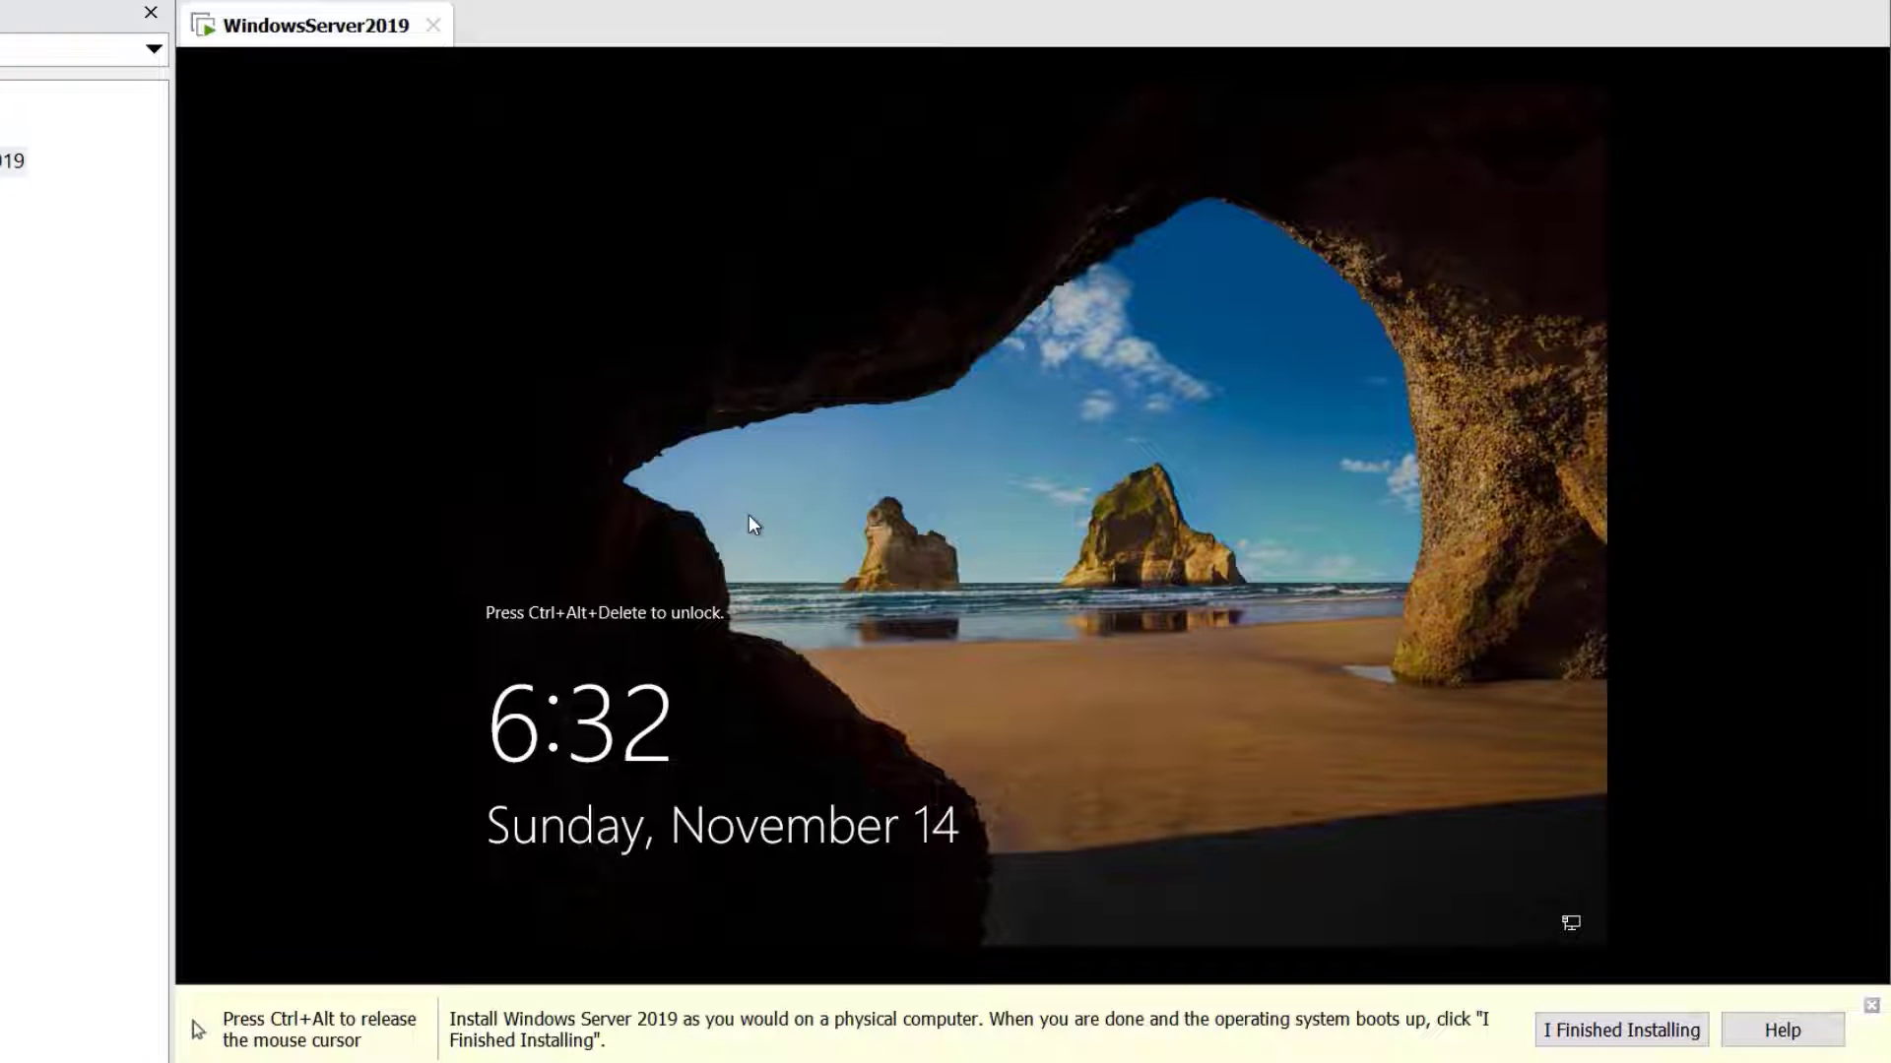
Sign in as Administrator with the account password and allow network discovery
key(ctrl+alt+Insert)
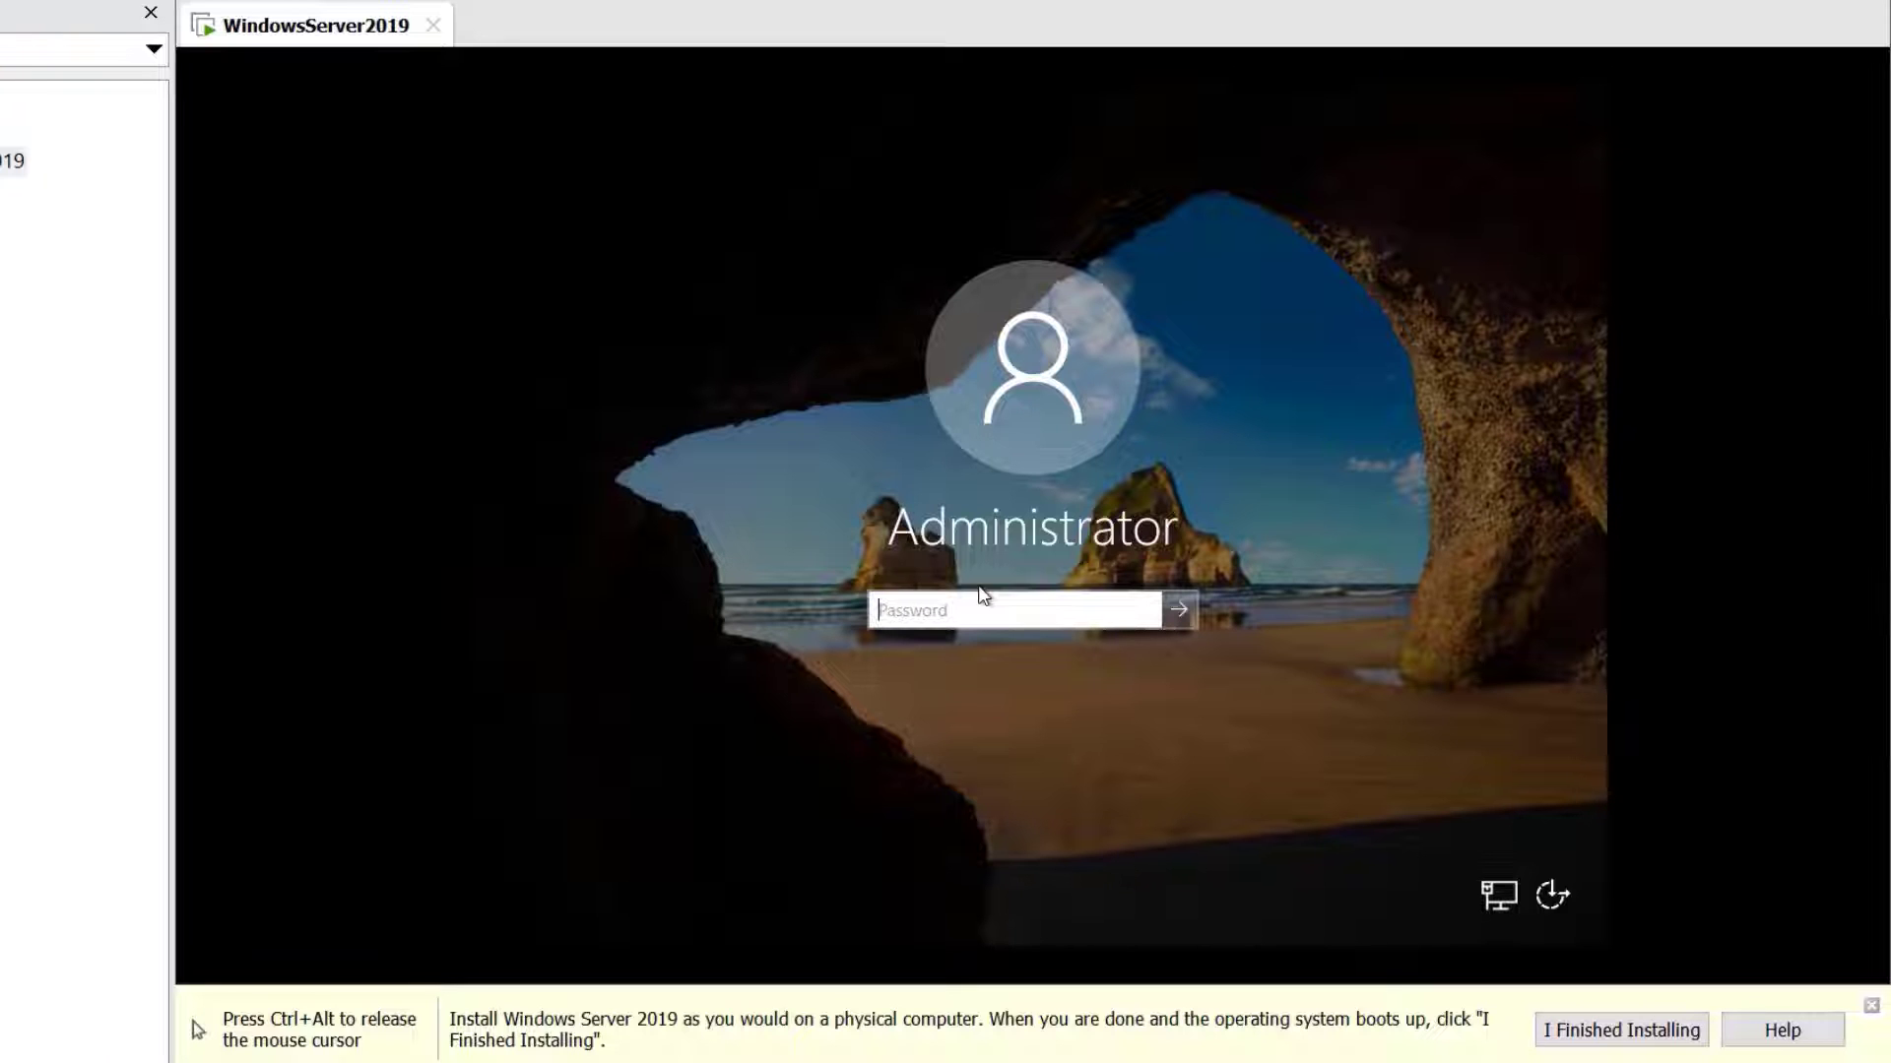
text(Pa$$w0rd)
key(Return)
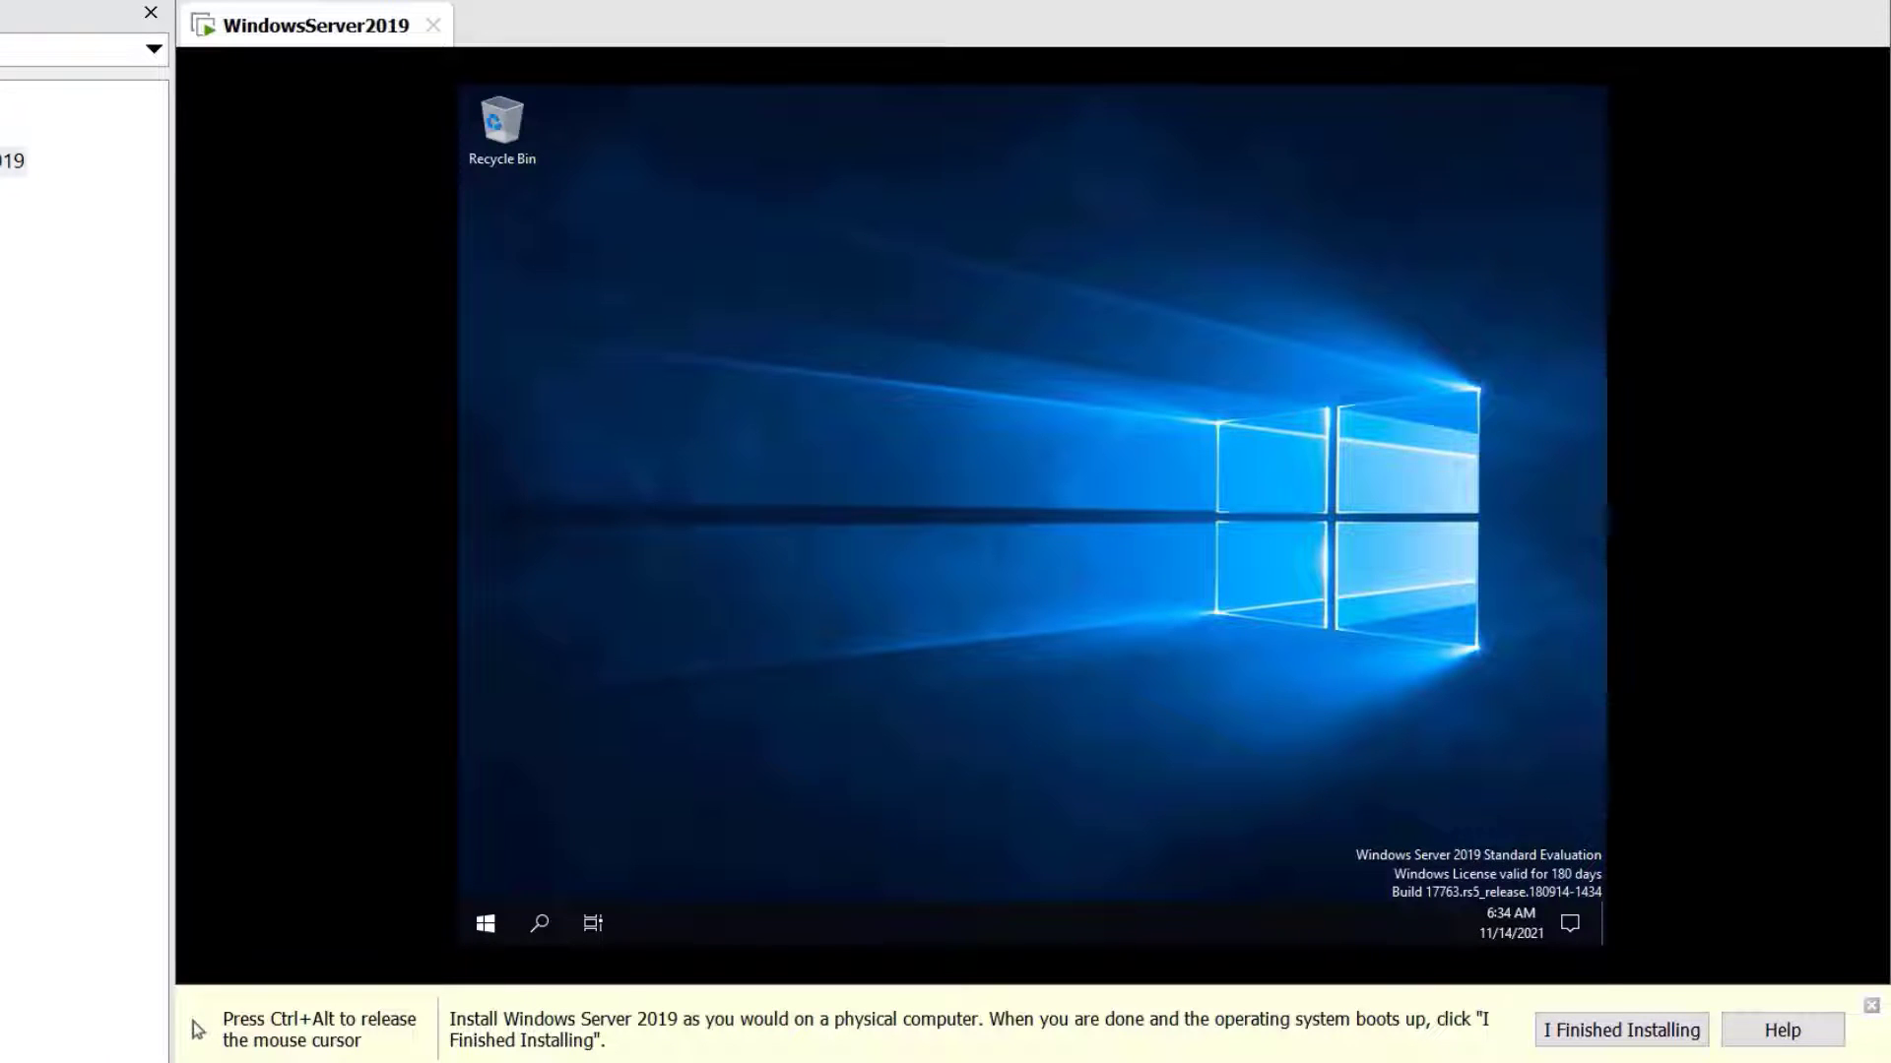
click(1411, 519)
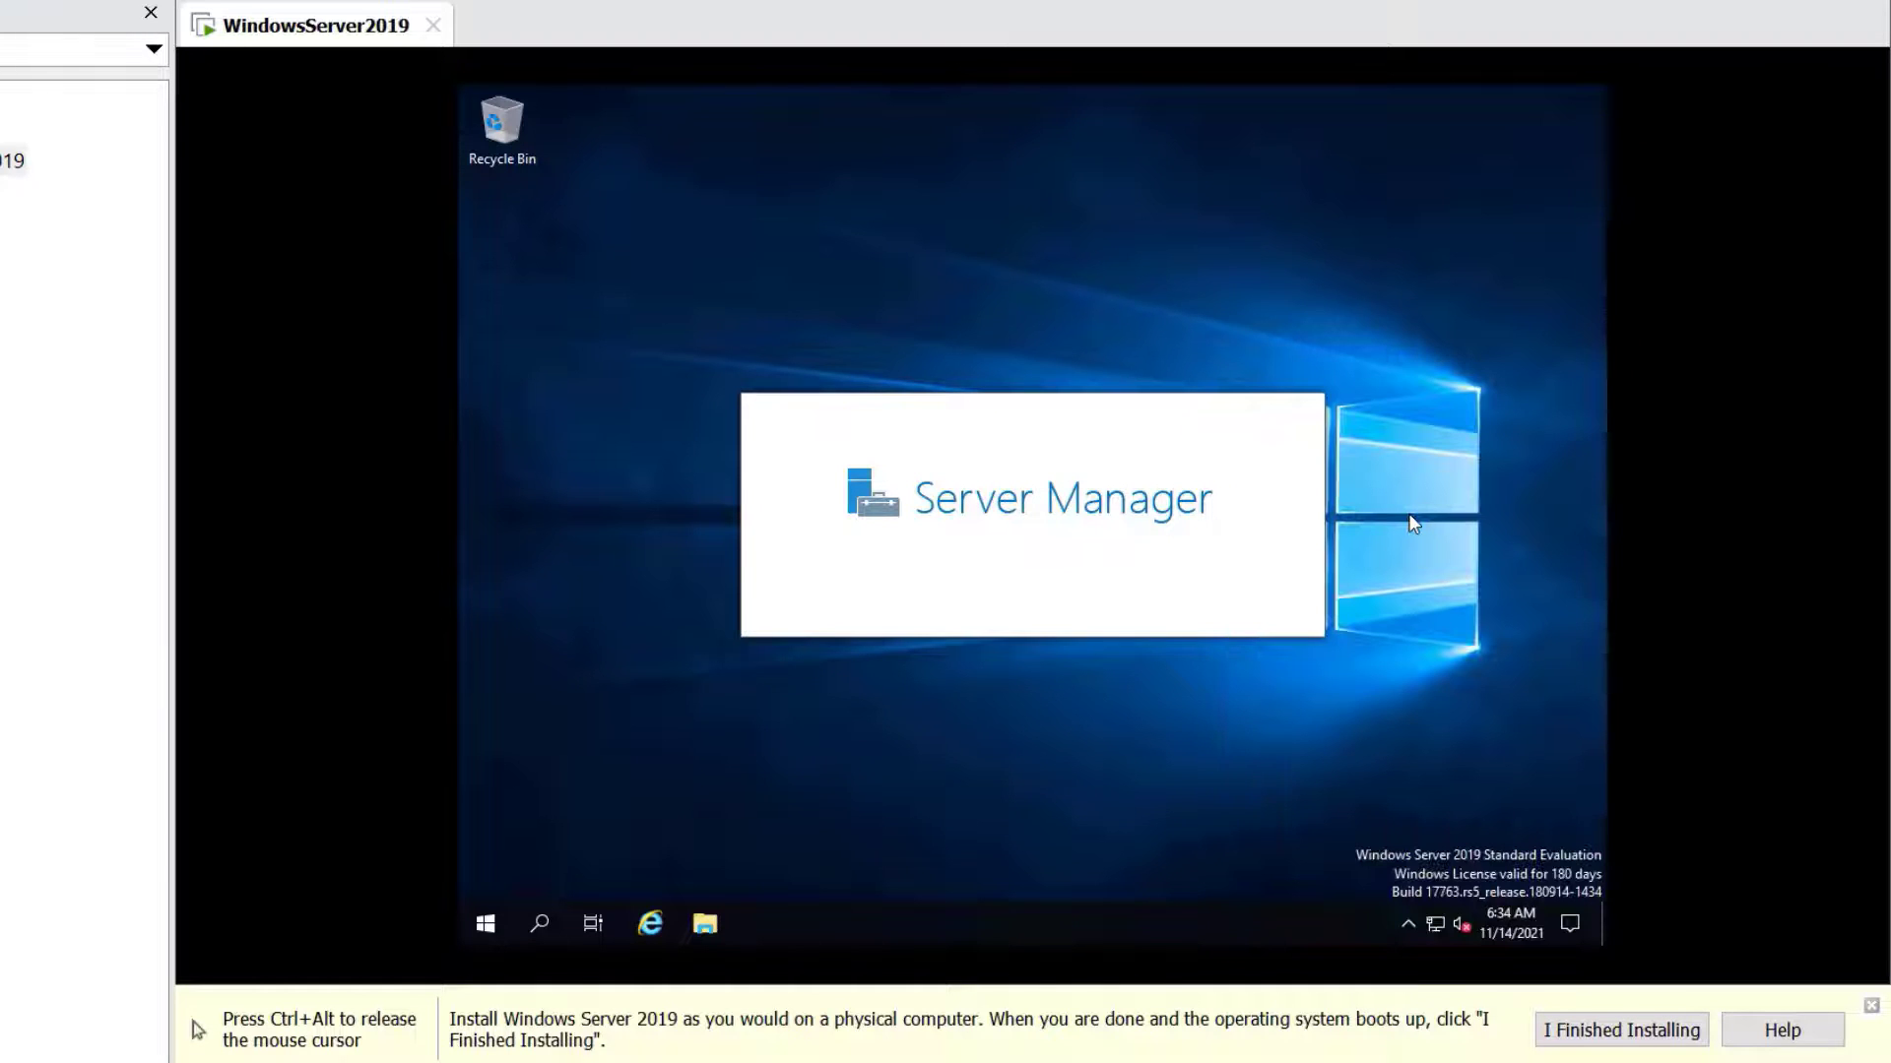
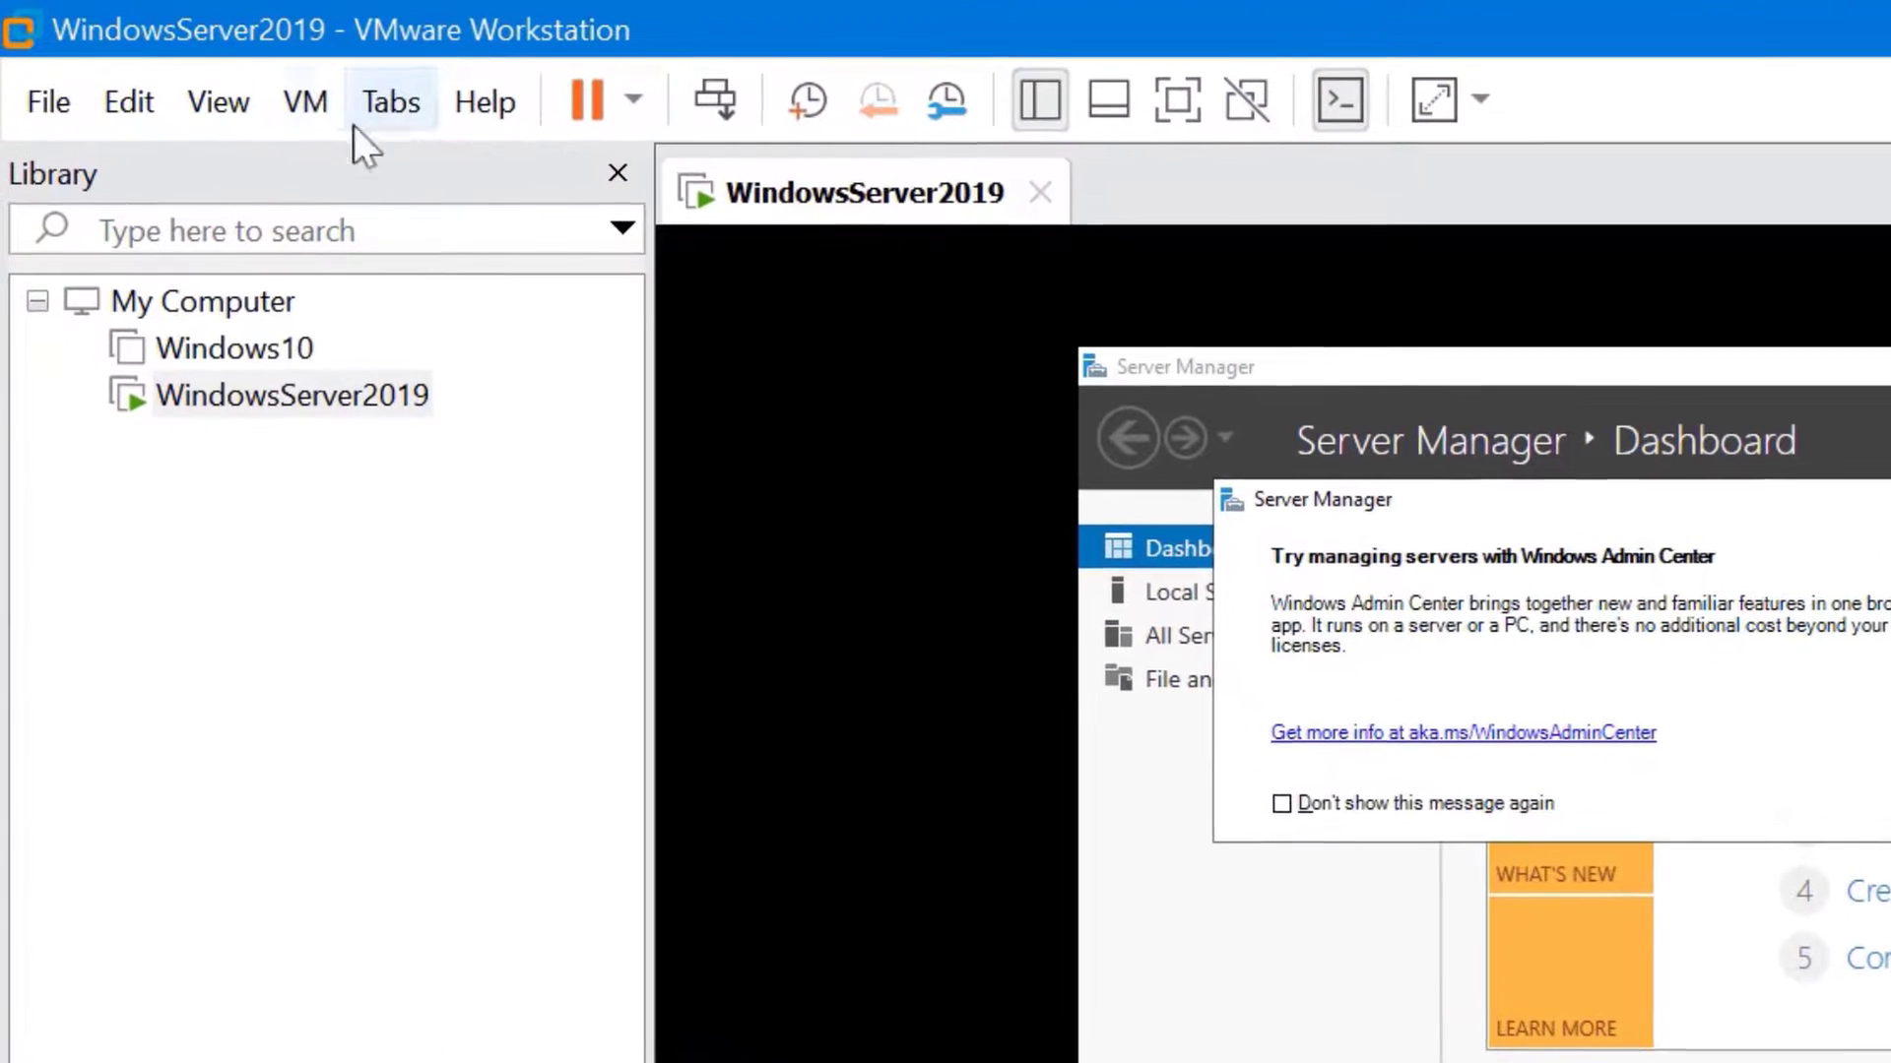
Mount the VMware Tools disc in the guest via VM > Install VMware Tools, then close Server Manager
click(319, 104)
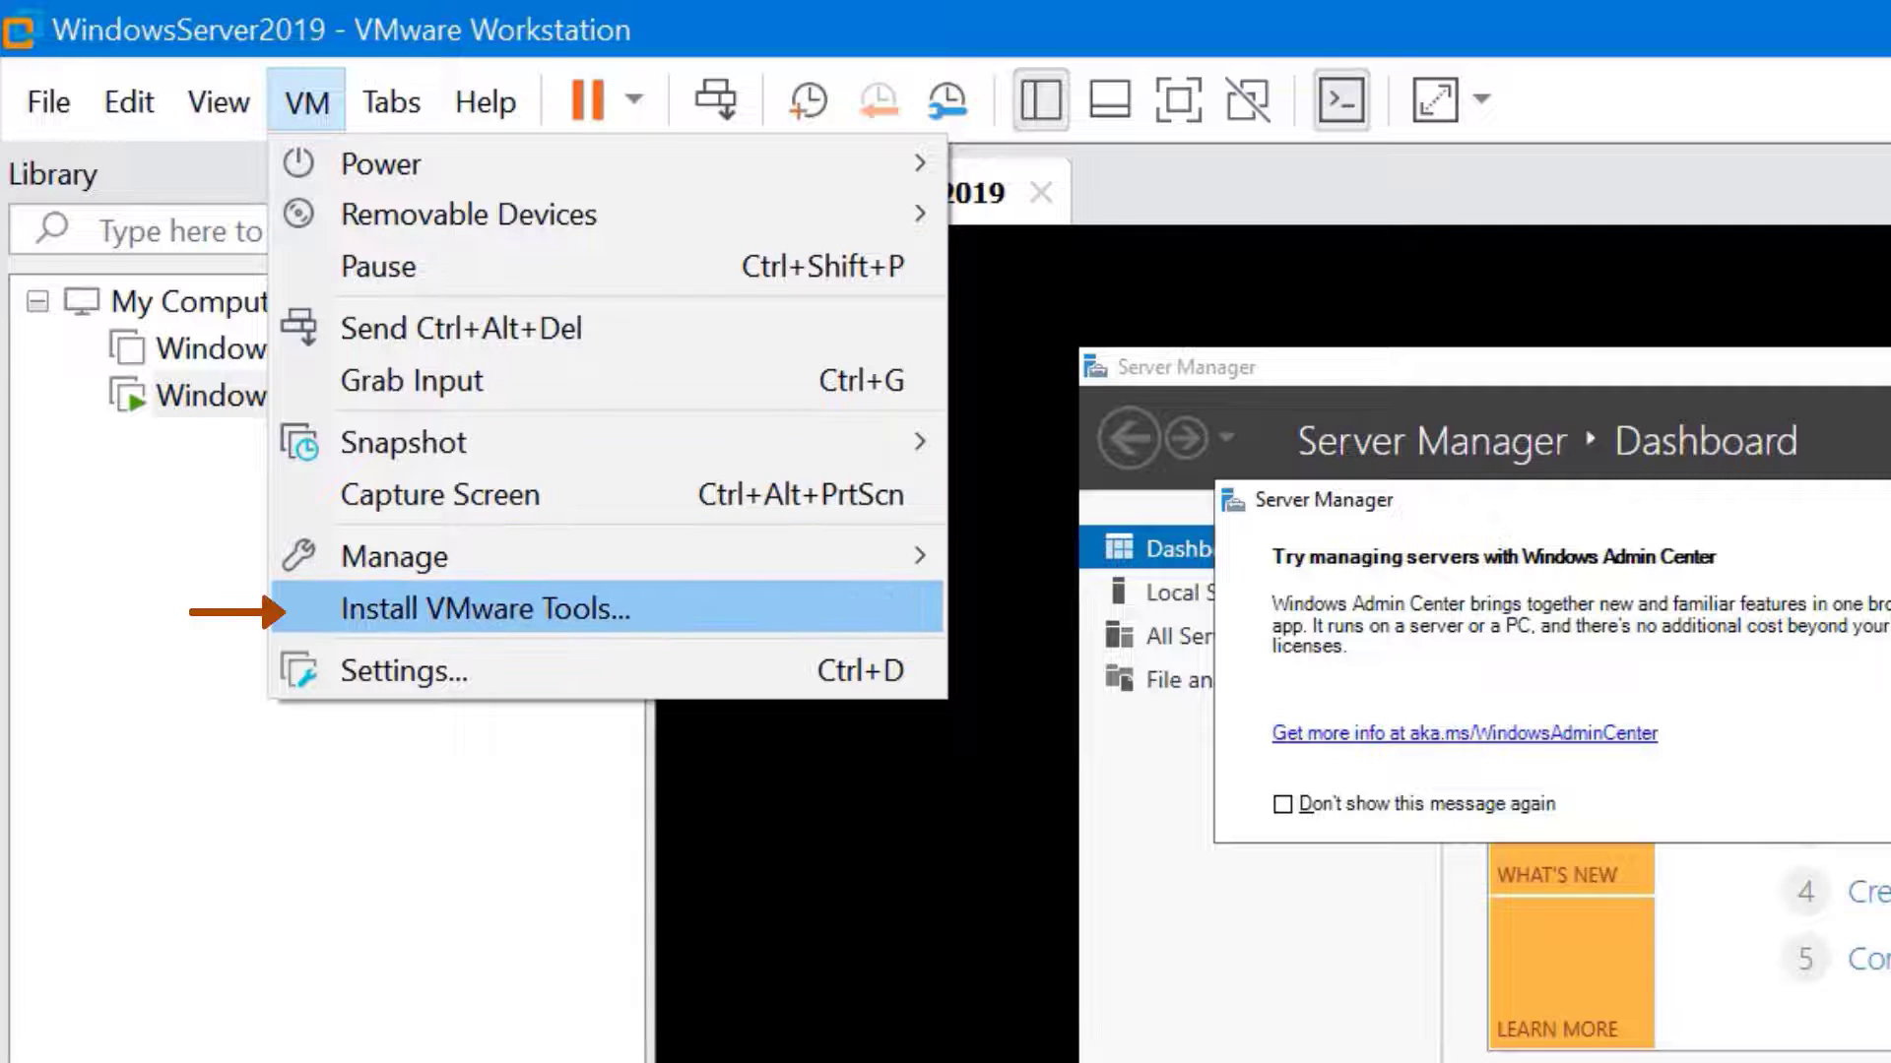
click(485, 608)
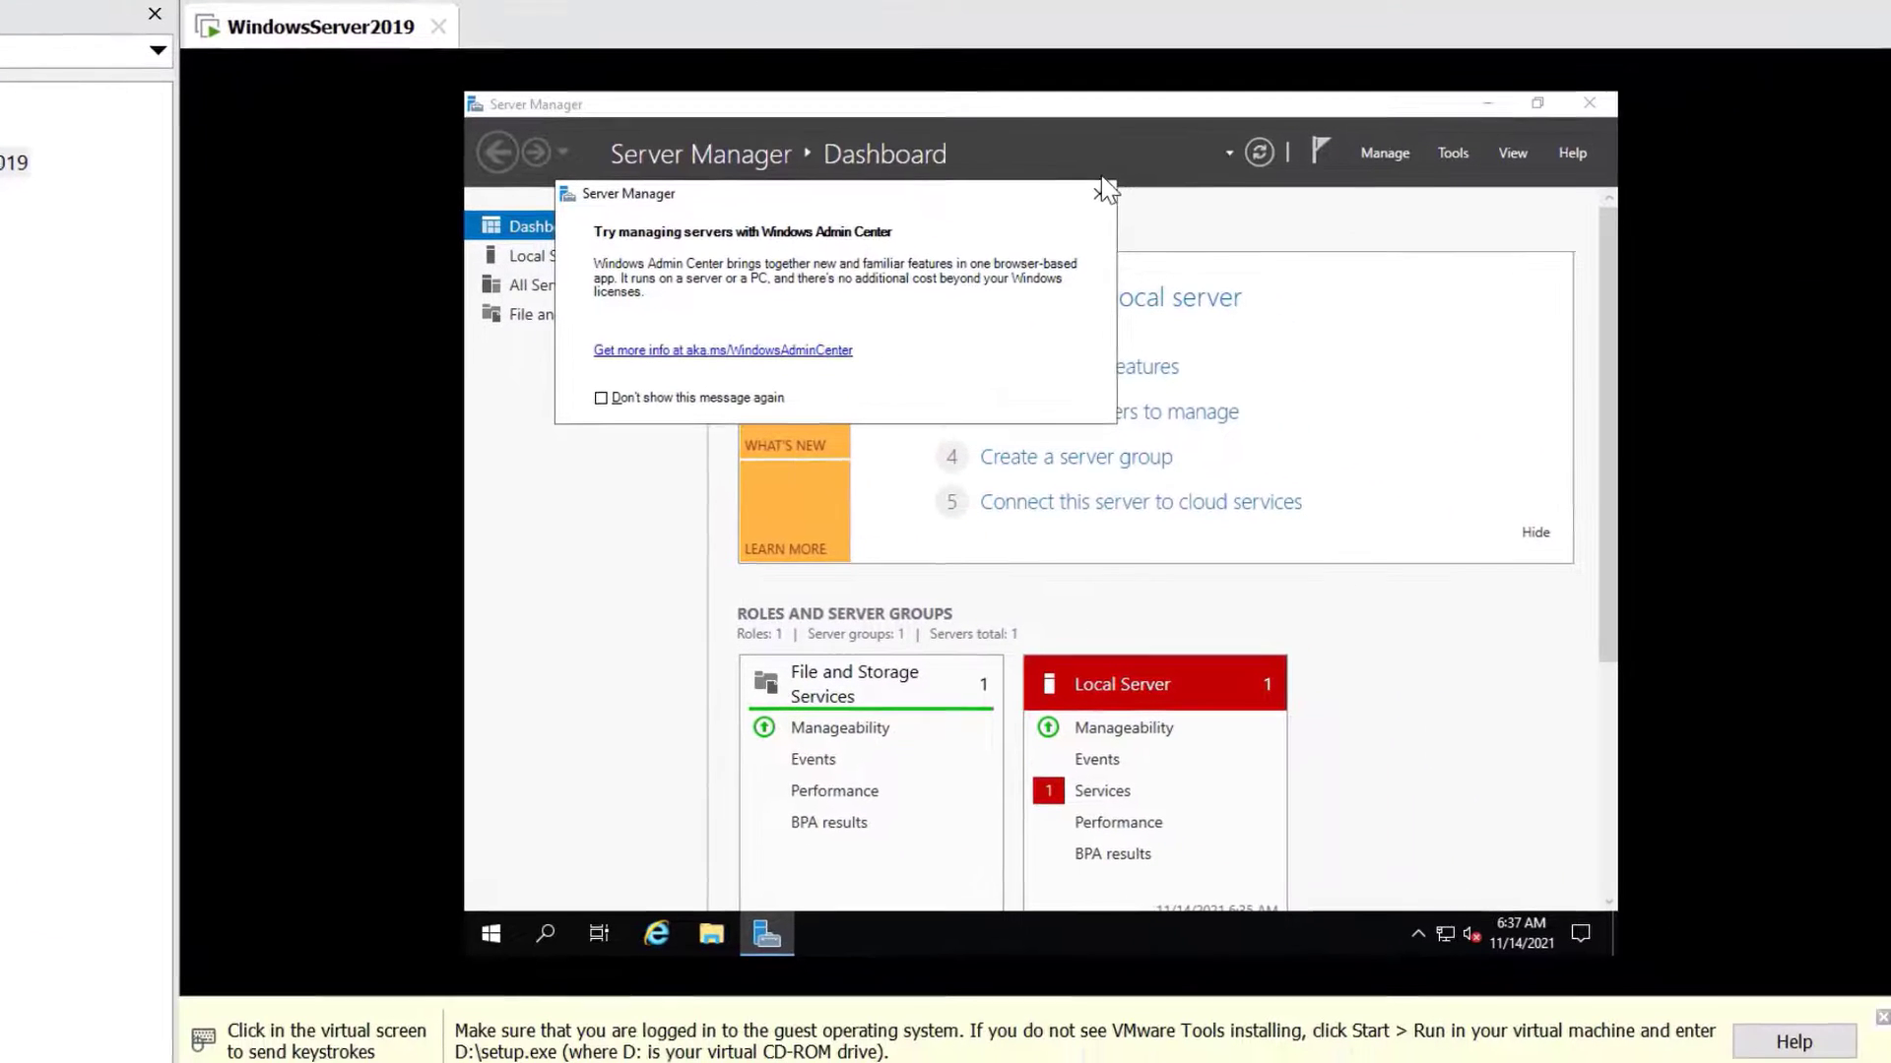
click(1103, 189)
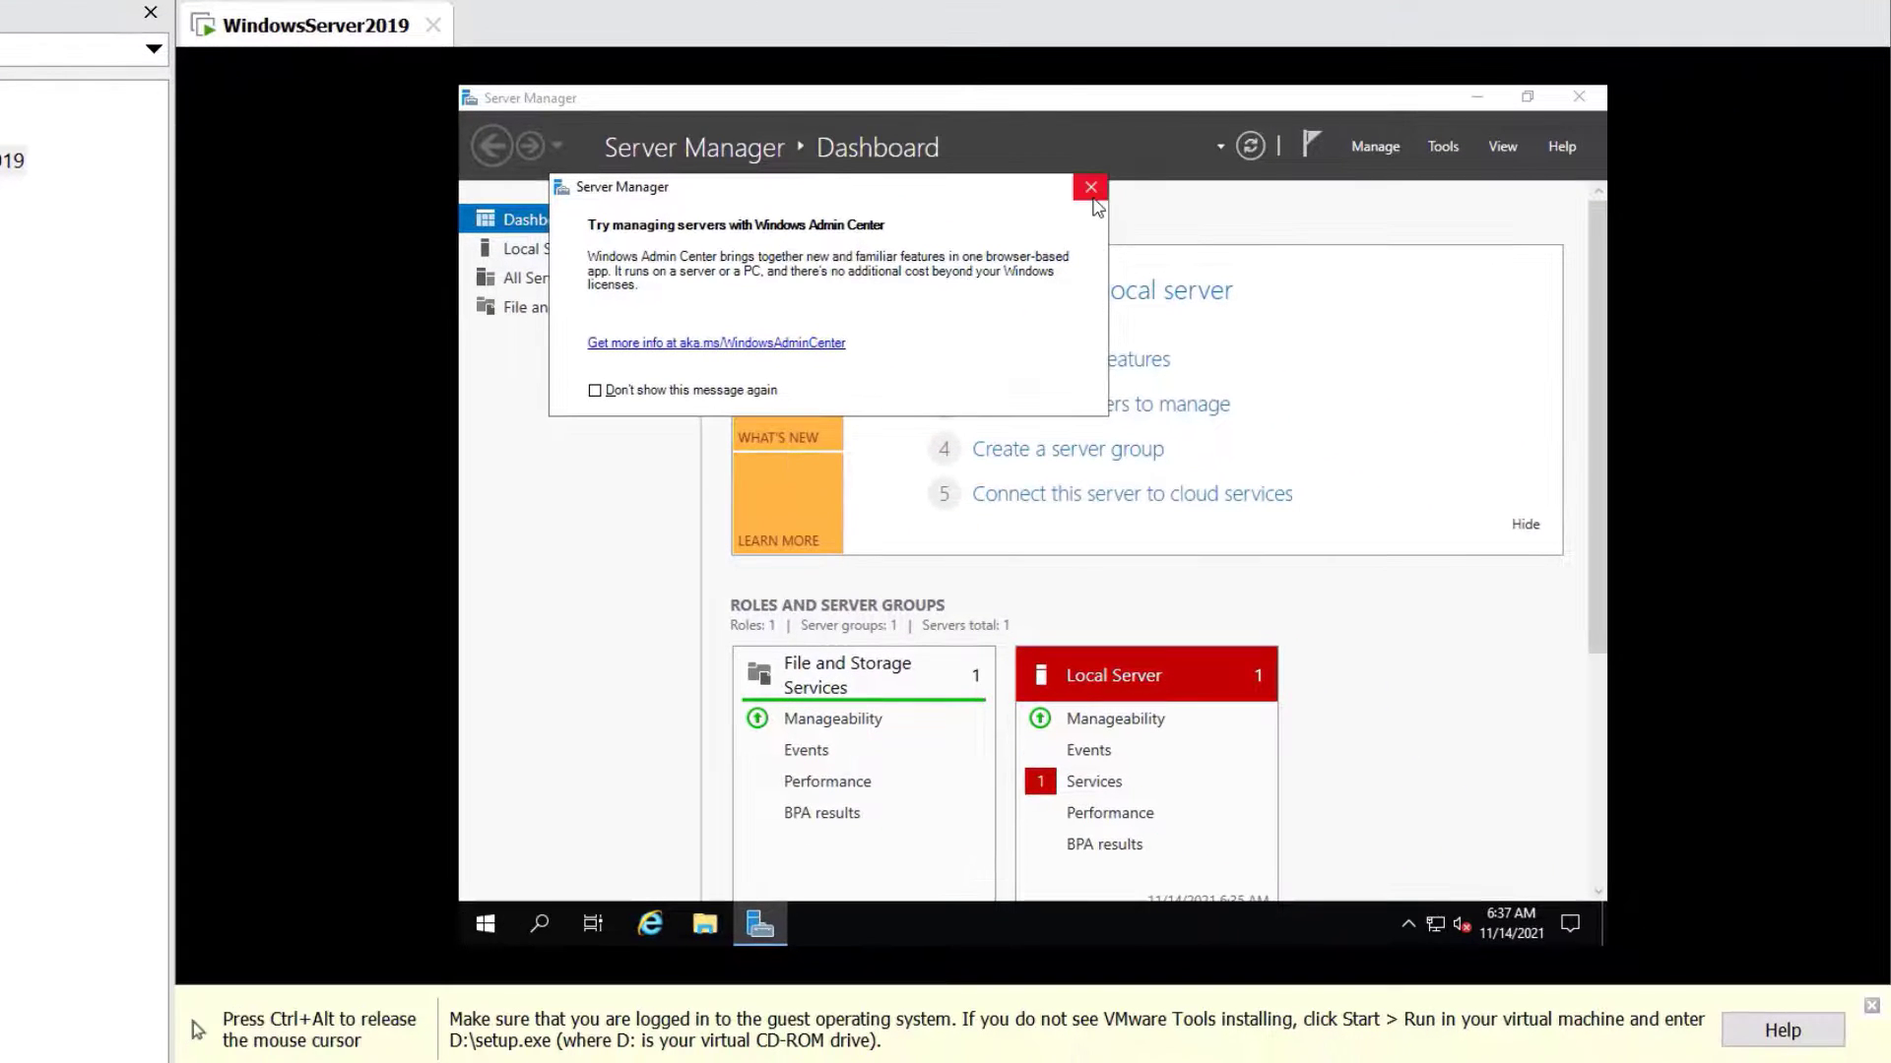
click(1099, 192)
click(1578, 96)
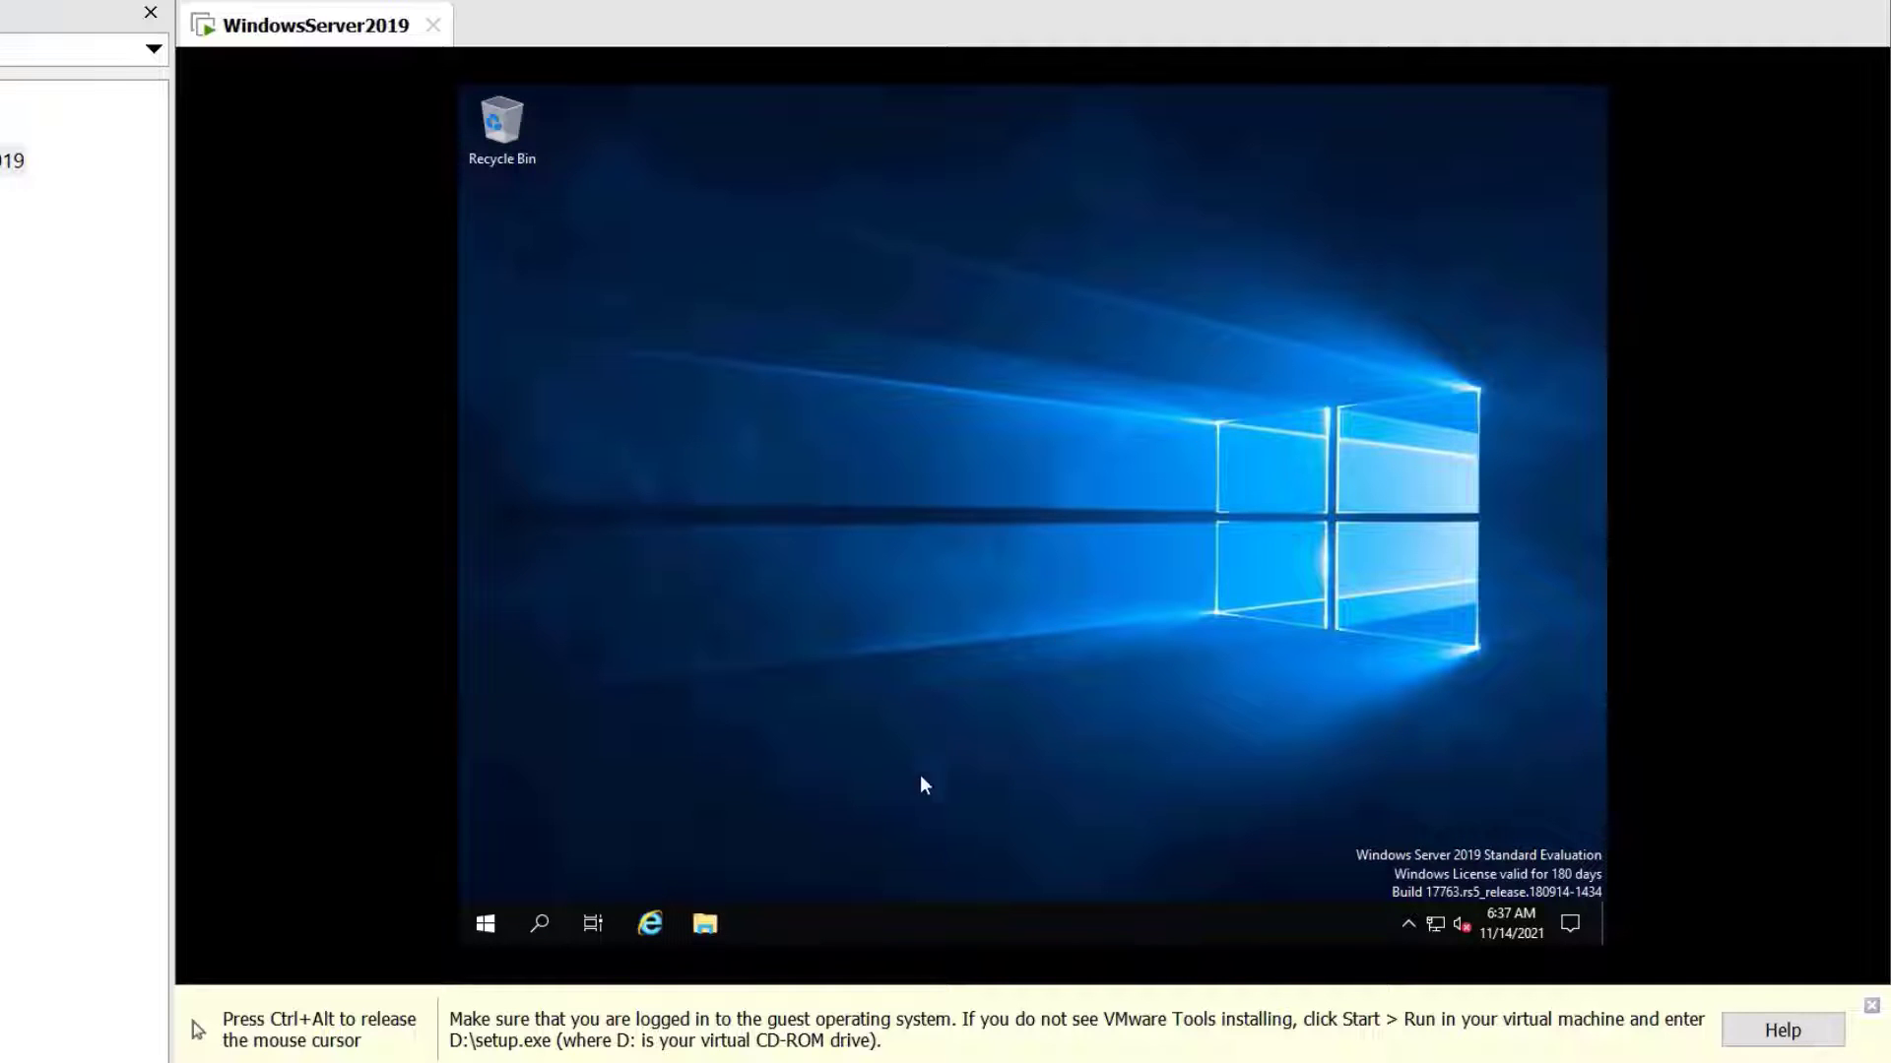
Launch VMware Tools setup from DVD Drive (D:) under This PC in File Explorer
click(705, 923)
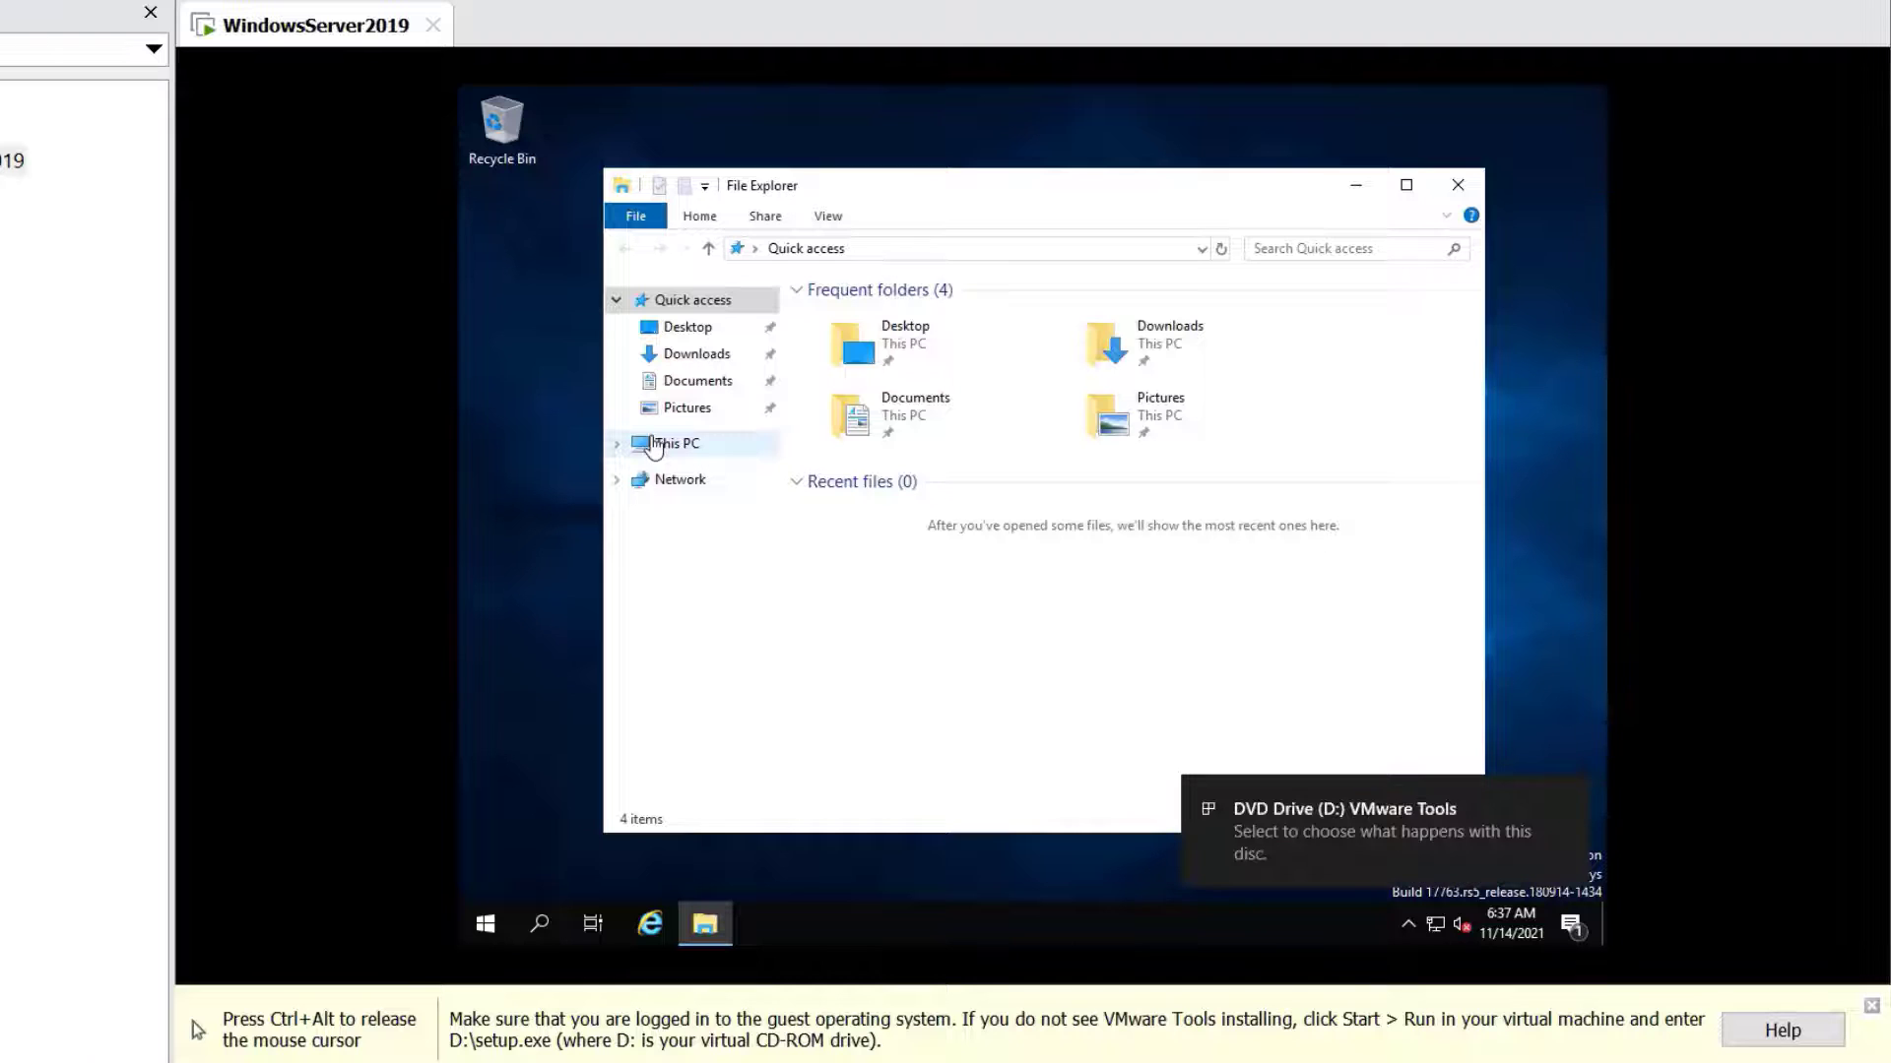
click(655, 444)
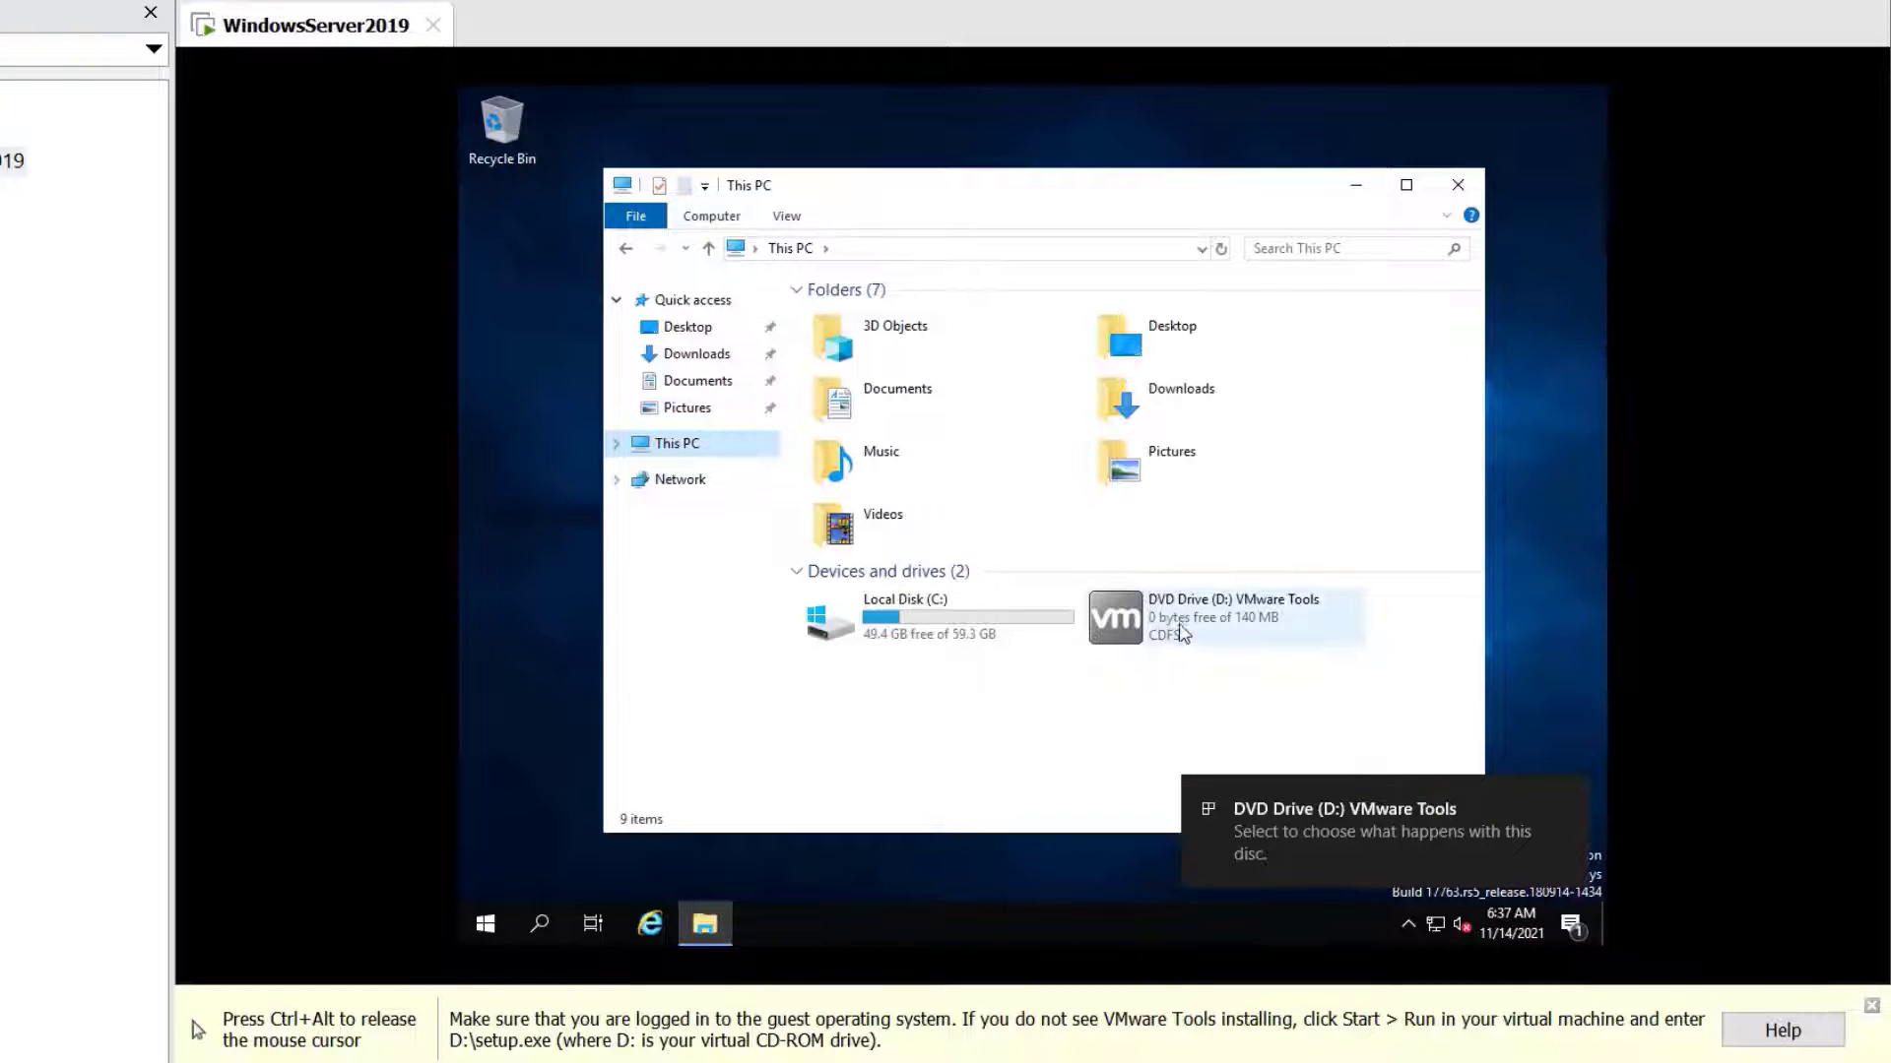
mouse_move(1187, 634)
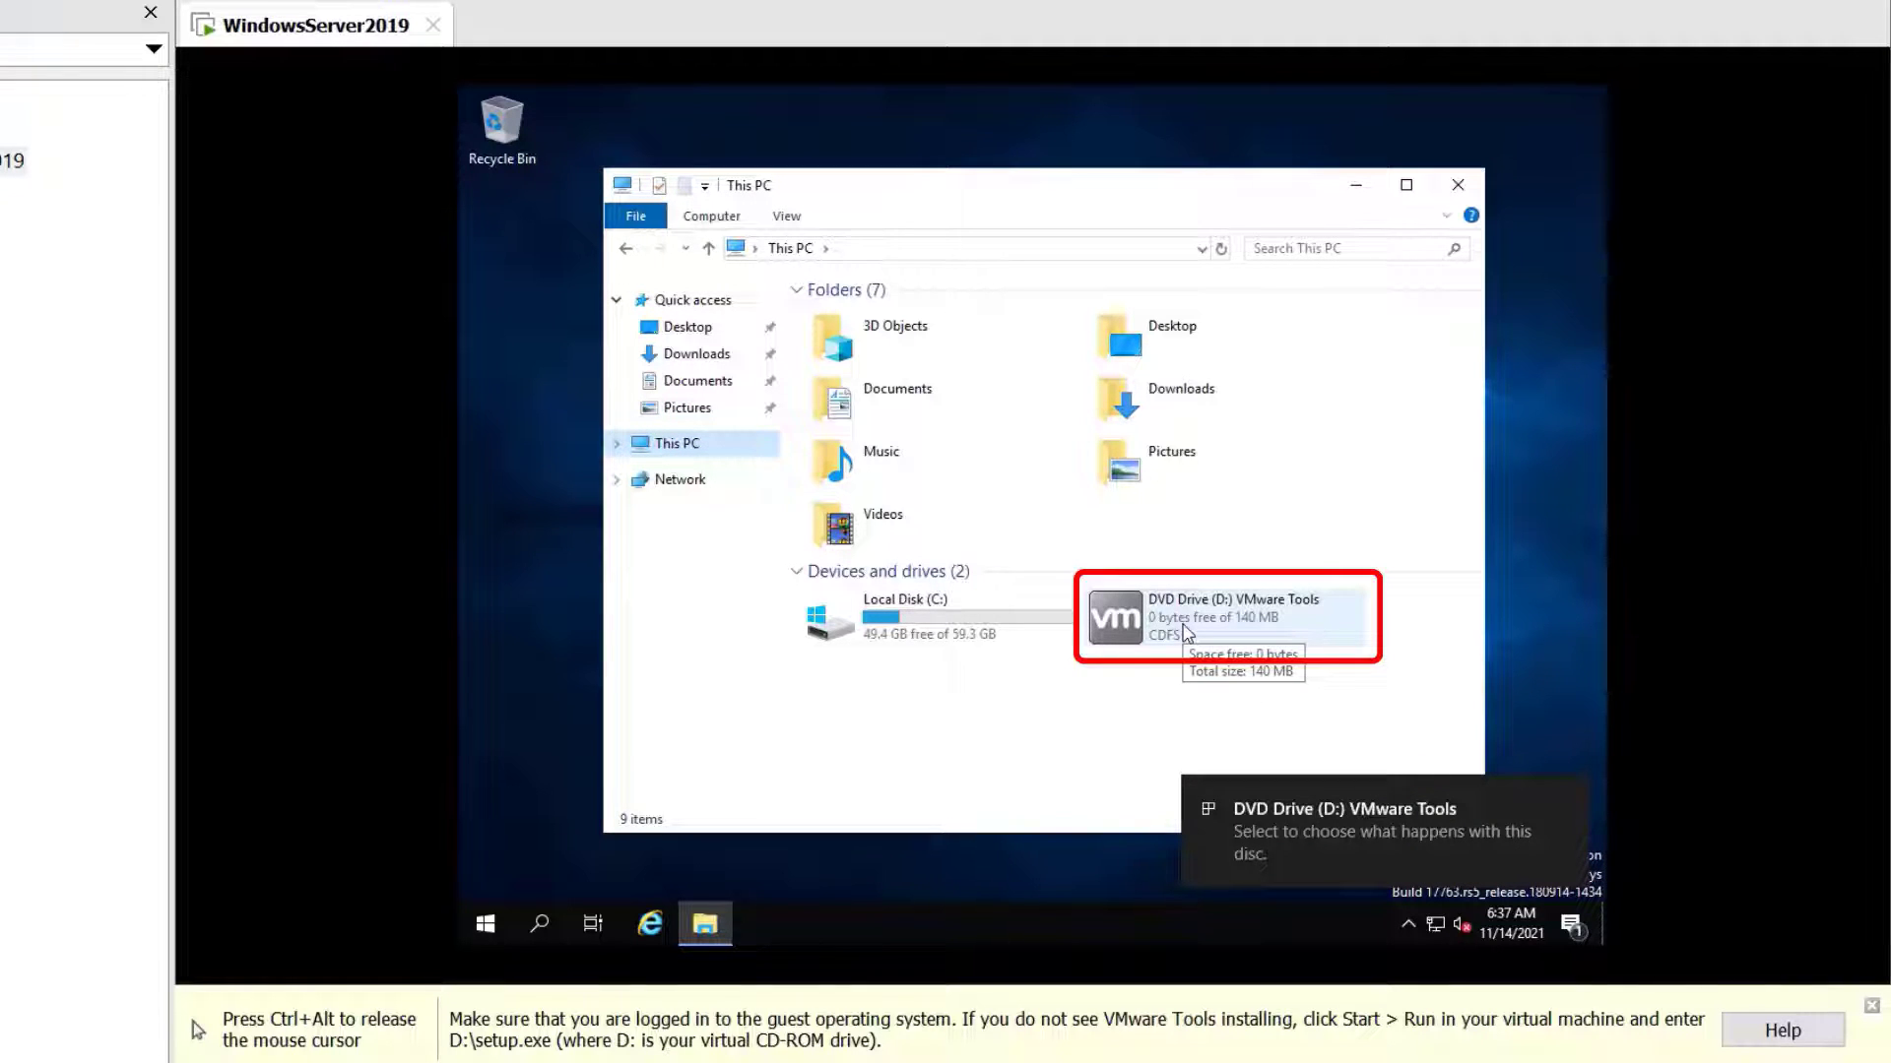
double_click(1187, 633)
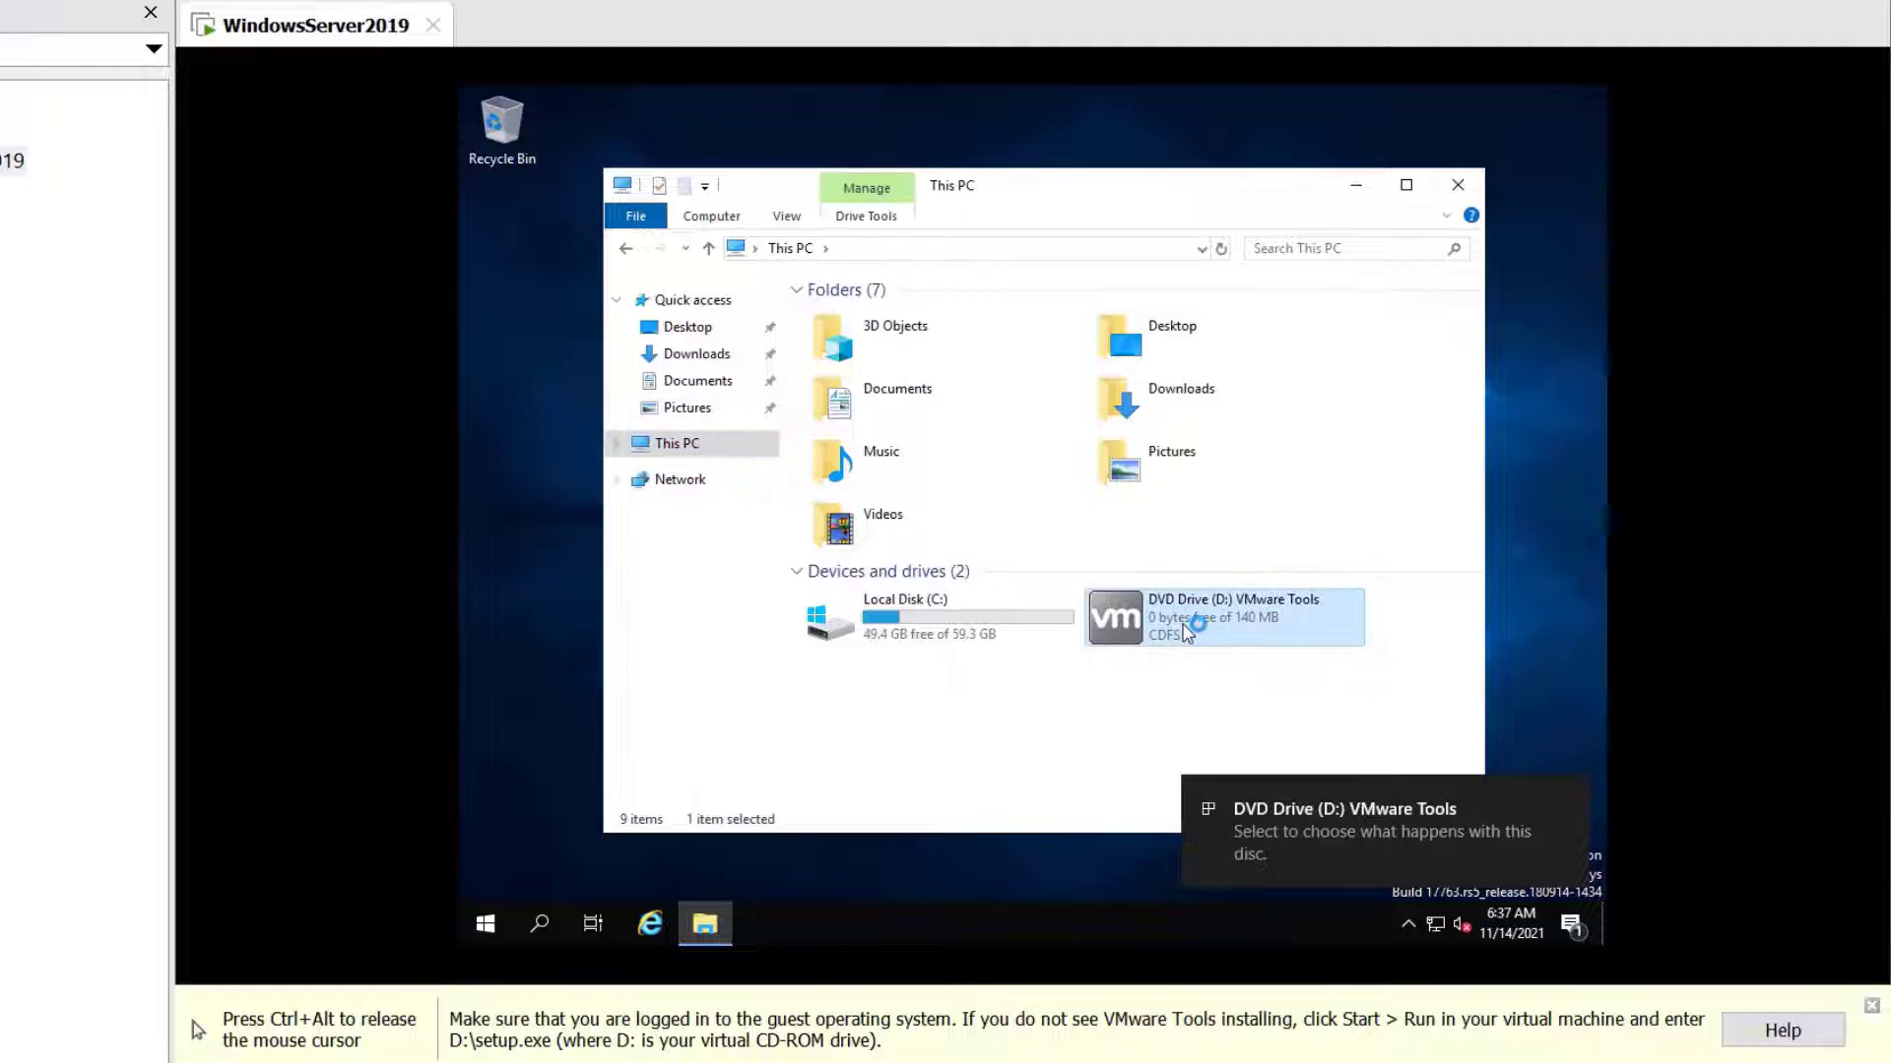
click(1457, 187)
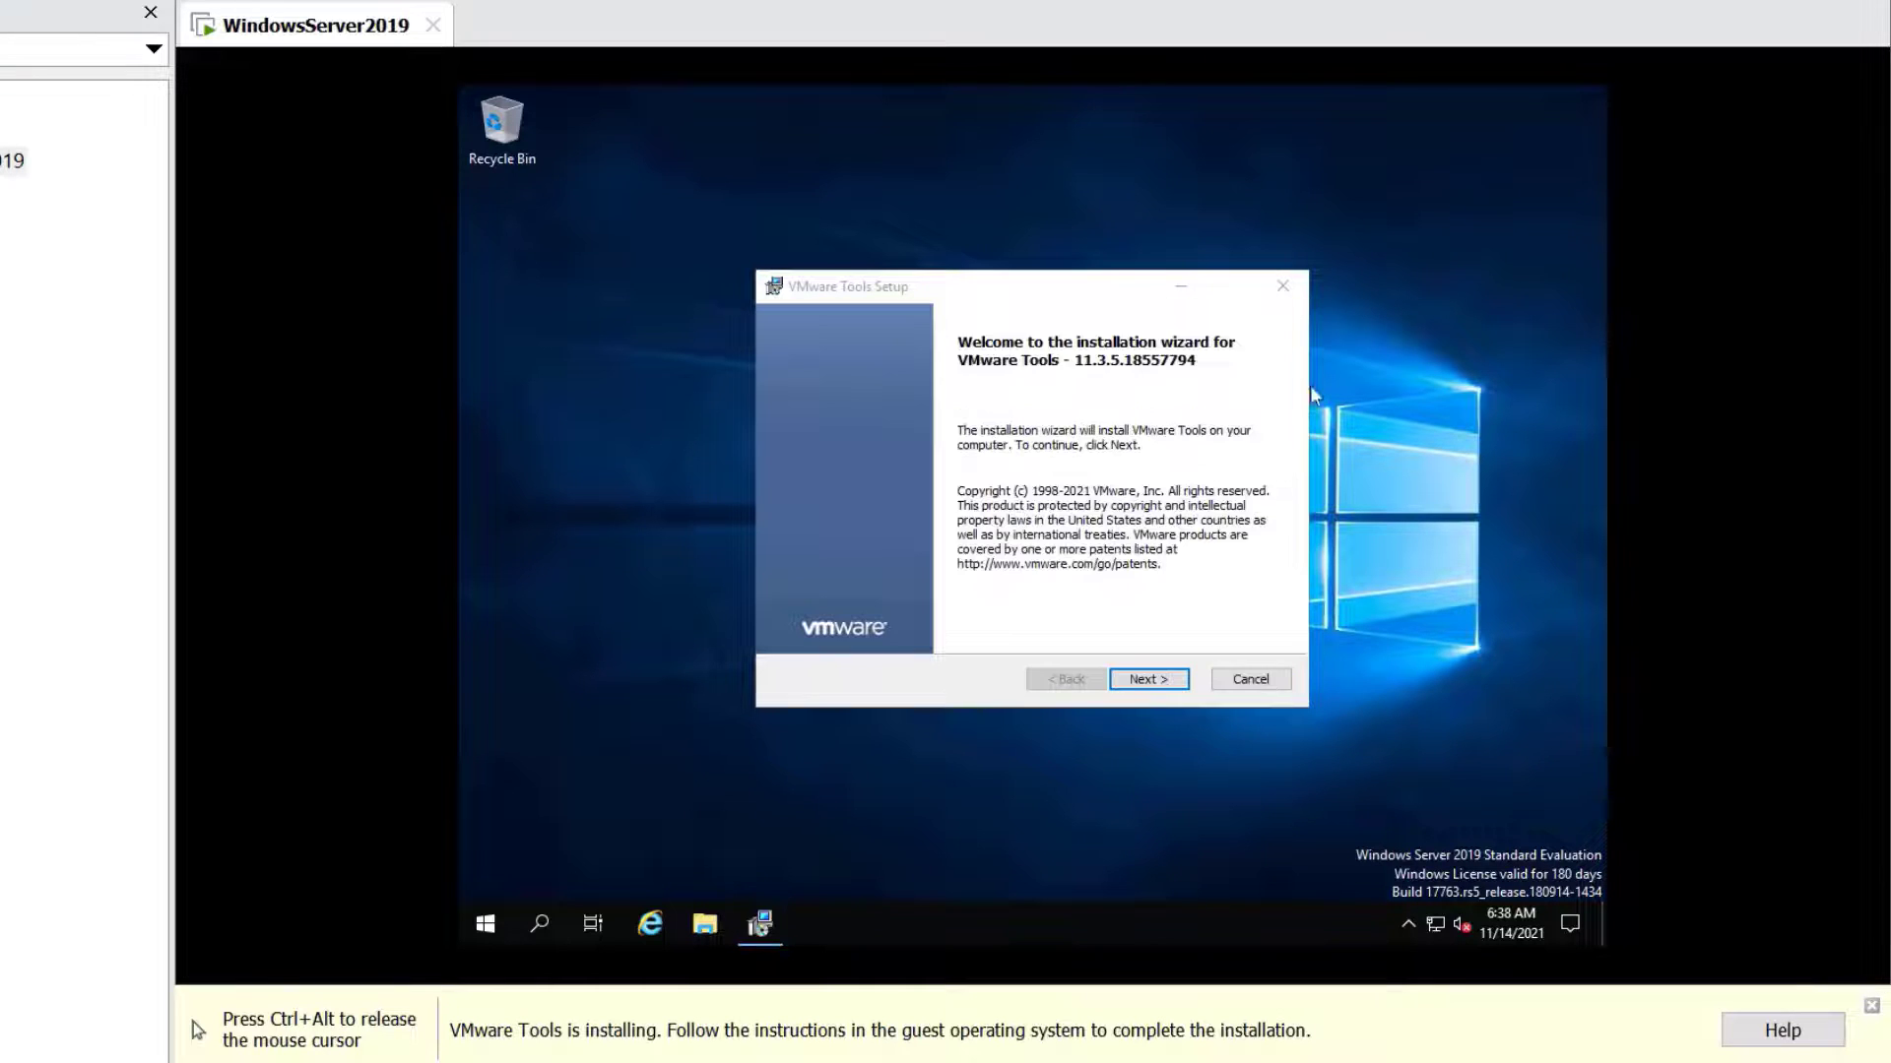
Install VMware Tools with the Typical setup, finish, and restart the guest now
click(1145, 680)
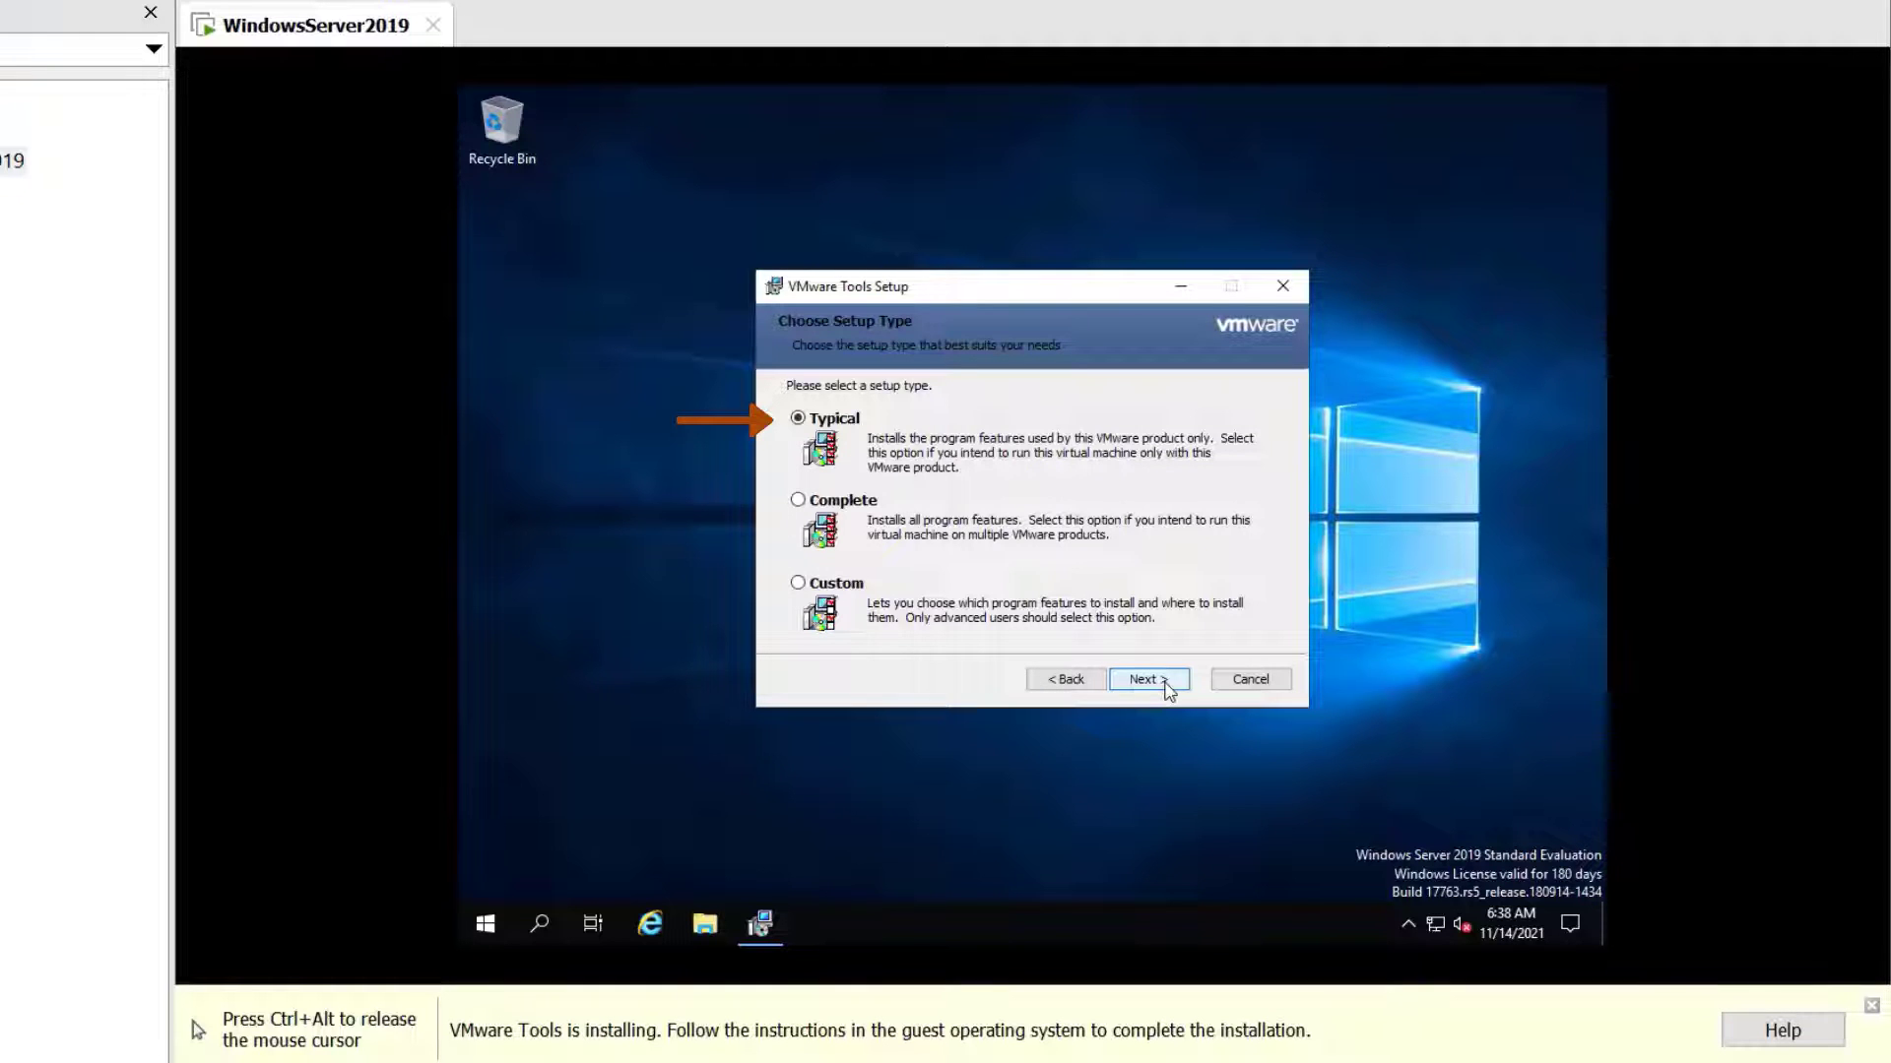
click(1166, 684)
click(1168, 686)
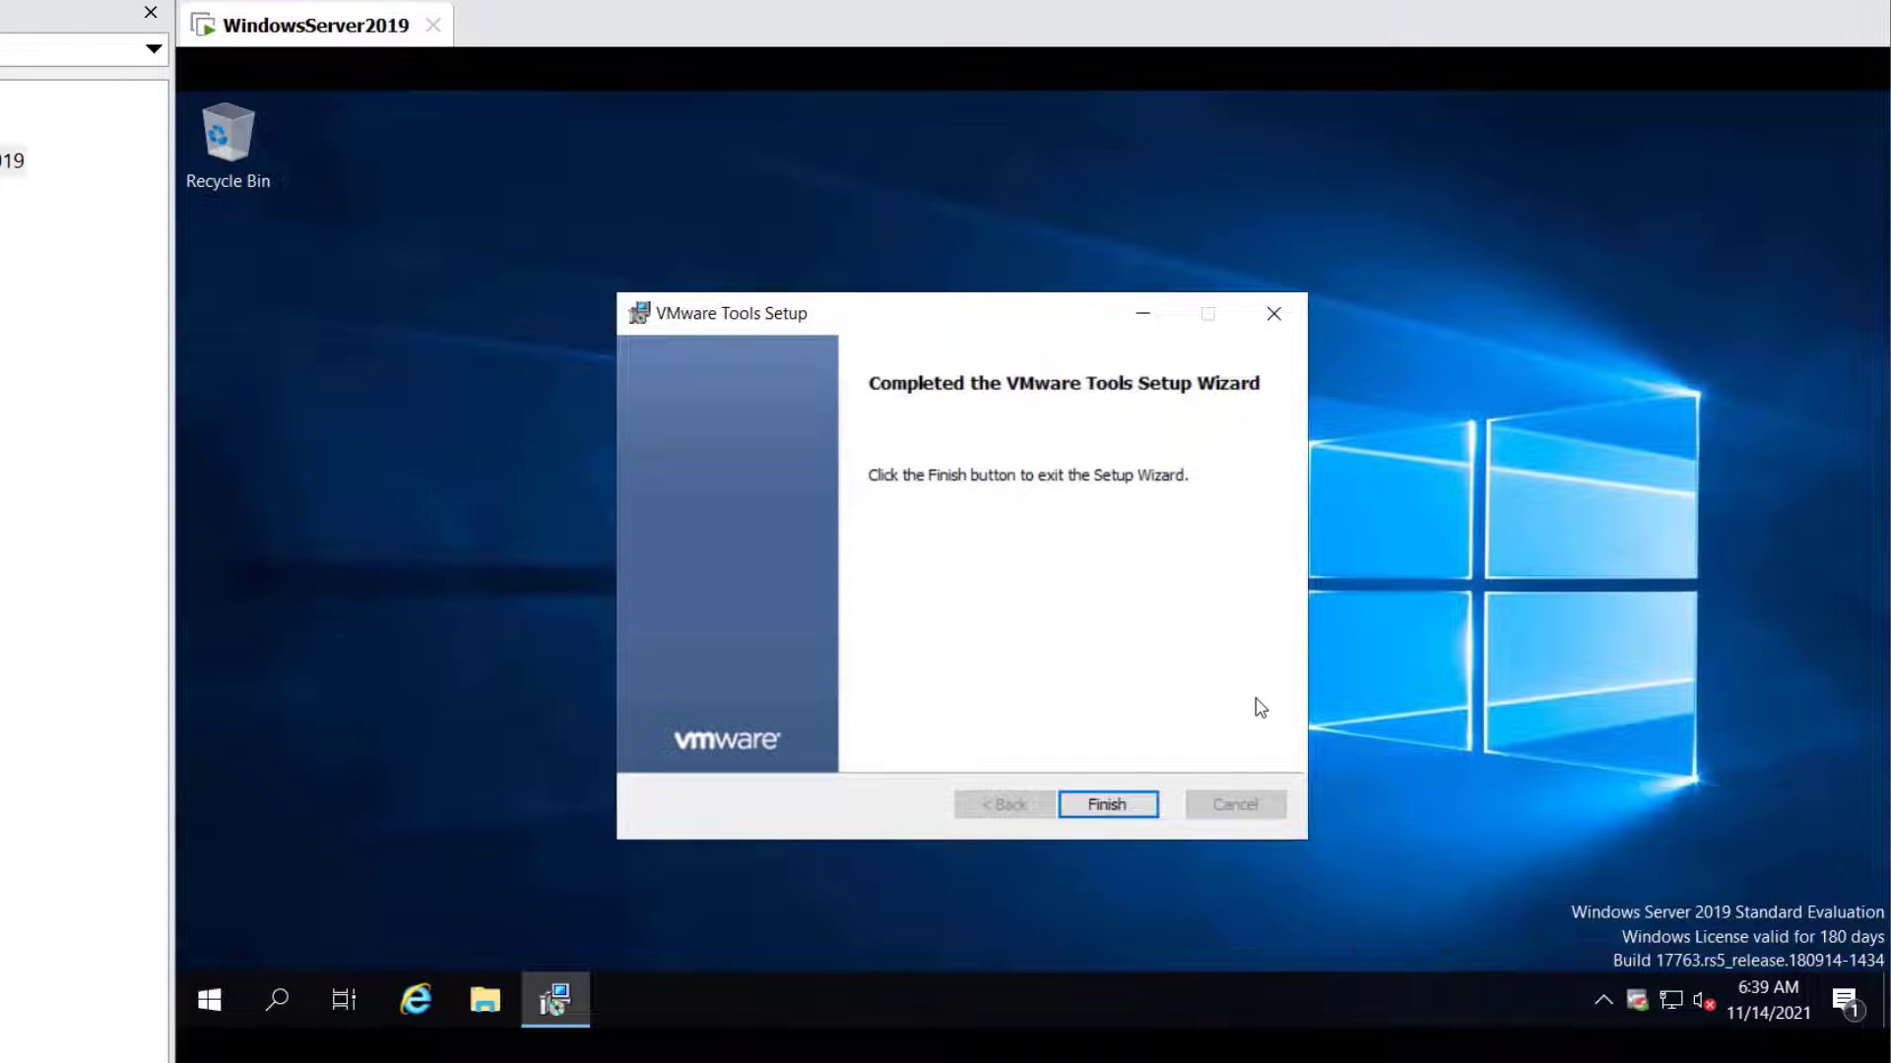
click(1135, 806)
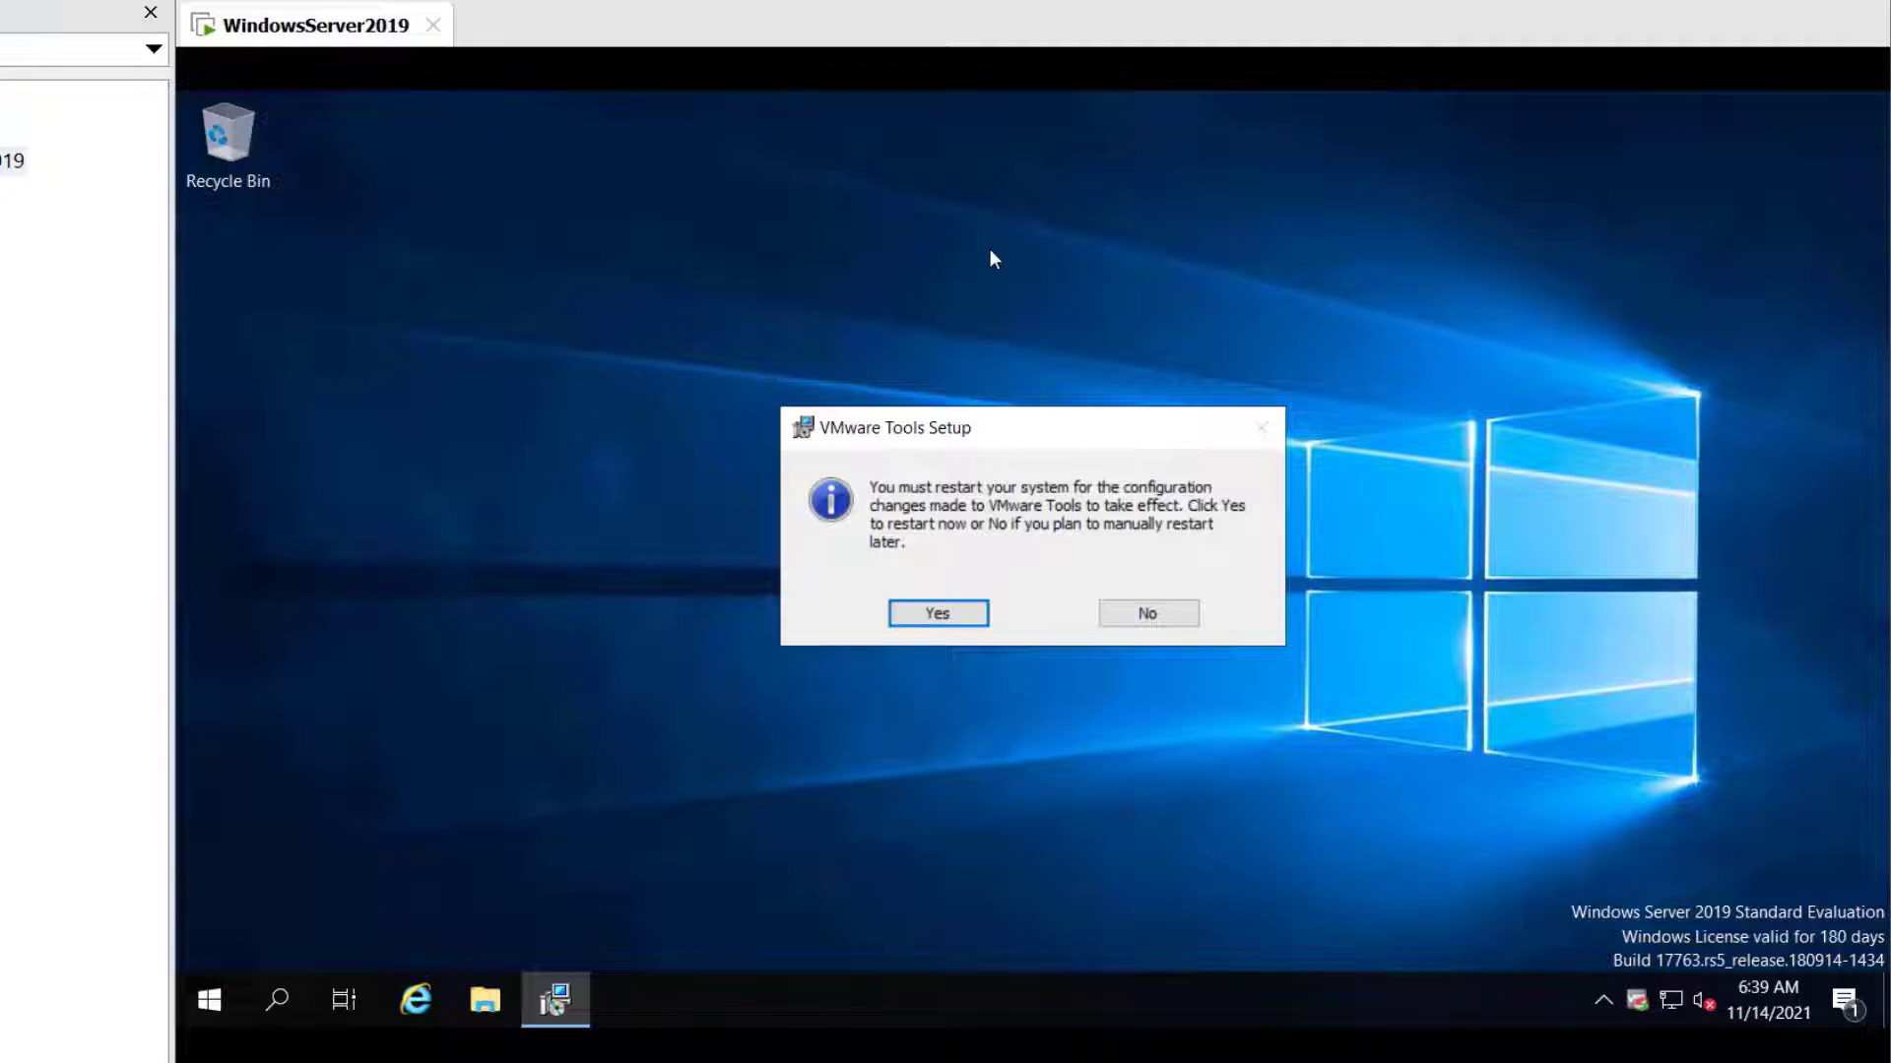
click(938, 614)
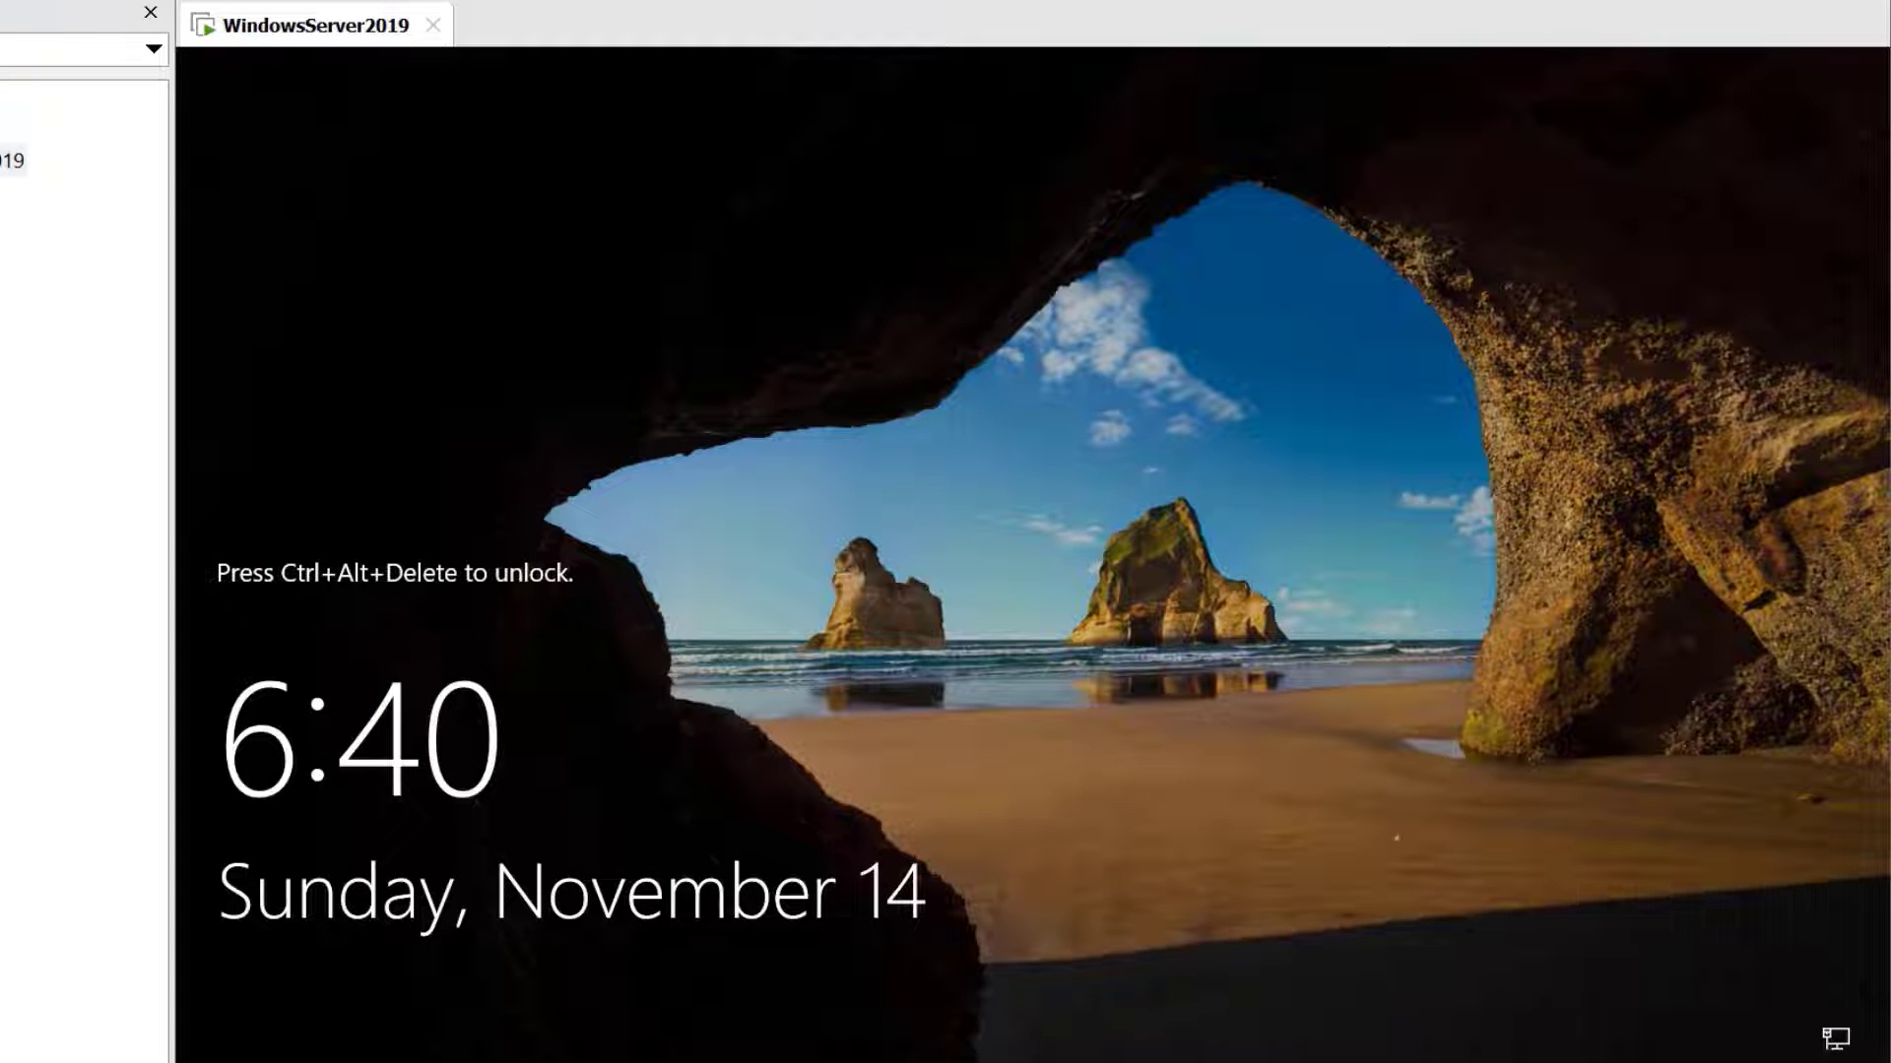
Sign back in to the restarted guest as Administrator with the account password
key(ctrl+alt+Delete)
key(Return)
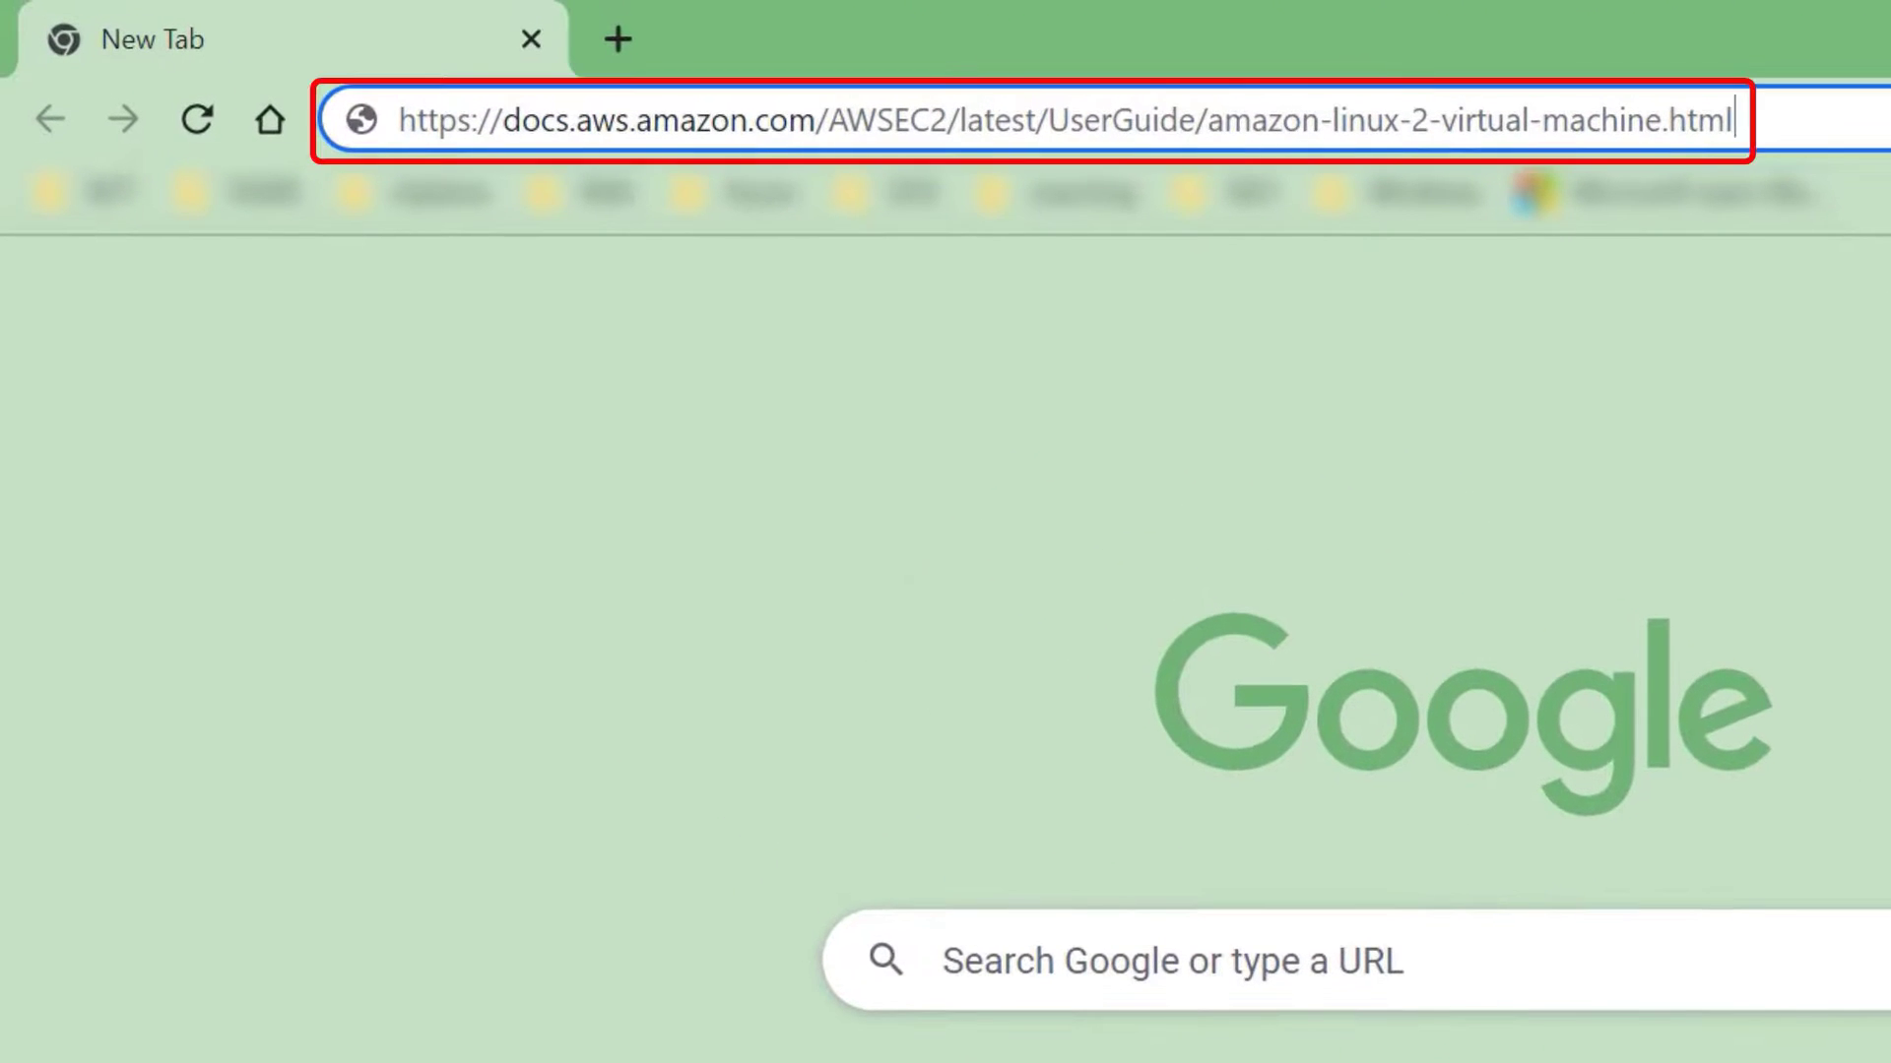
Load the Amazon Linux 2 on-premises VM guide and follow Step 2's VMWare image link
key(Return)
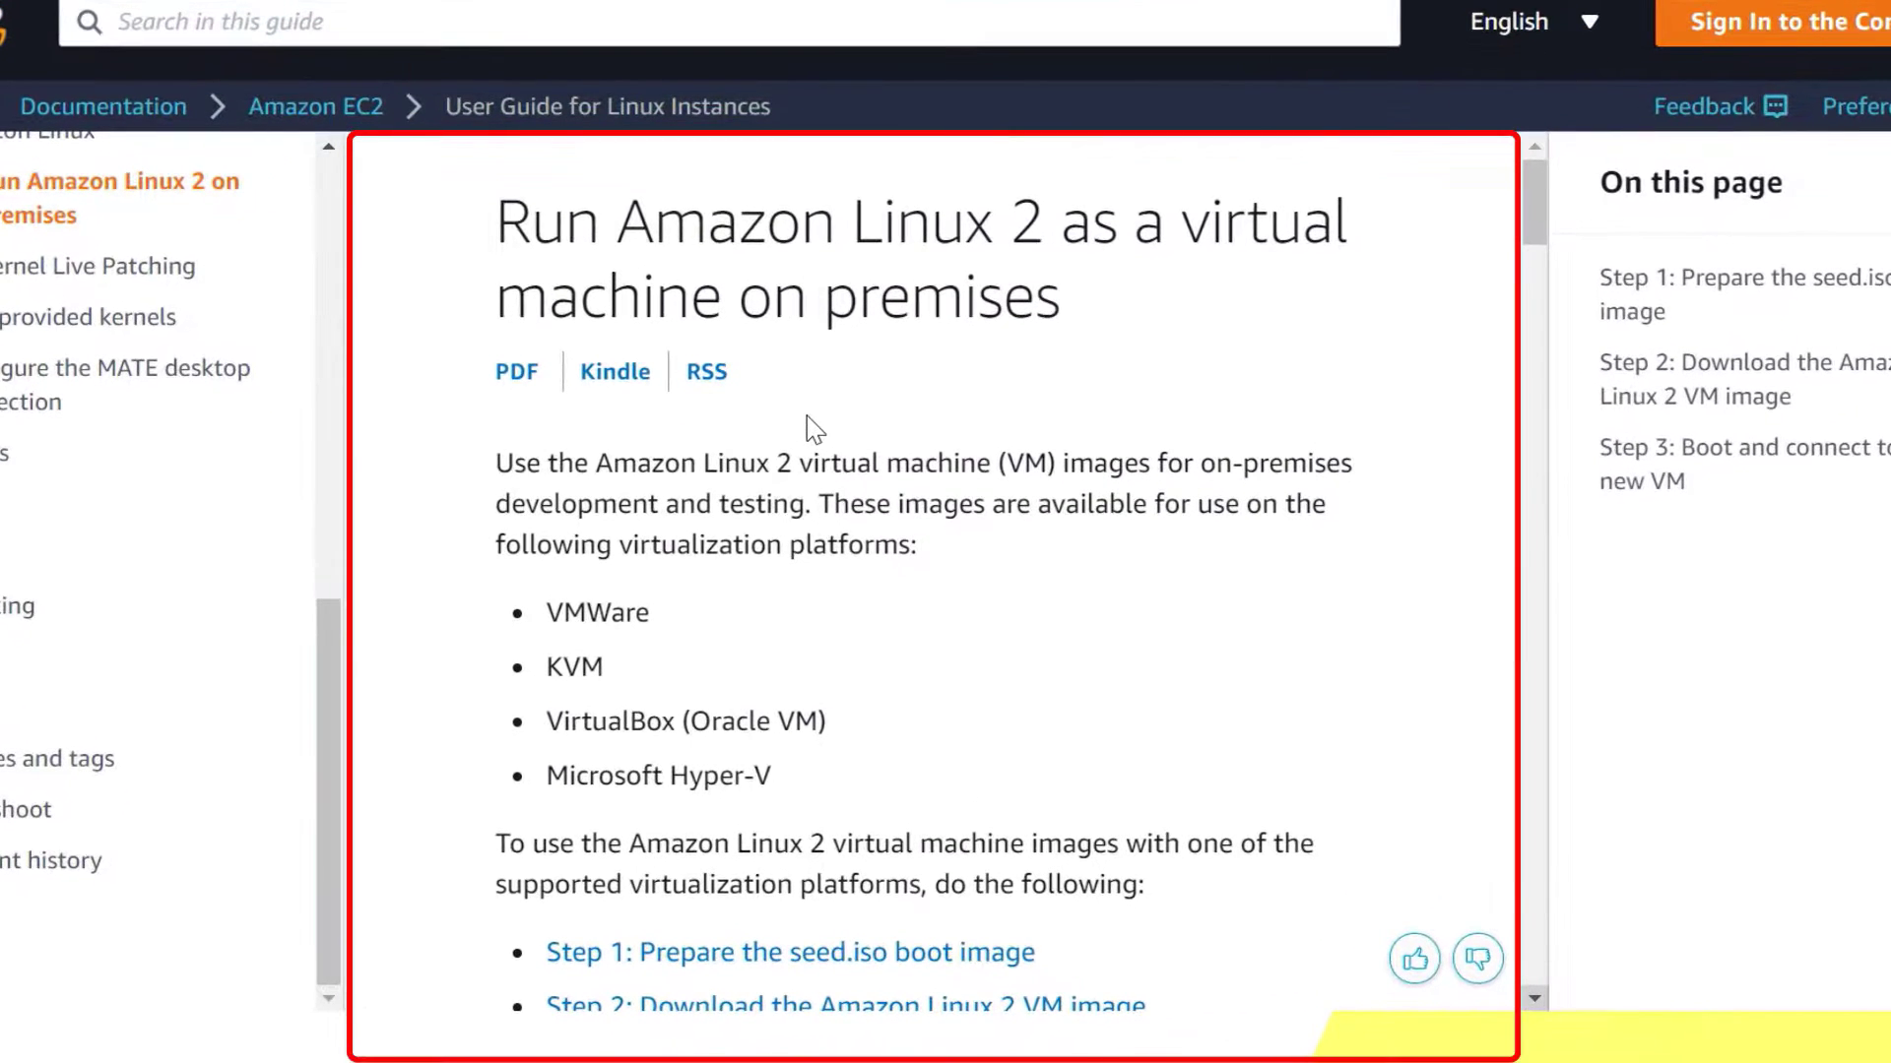
click(1502, 1002)
click(1535, 1000)
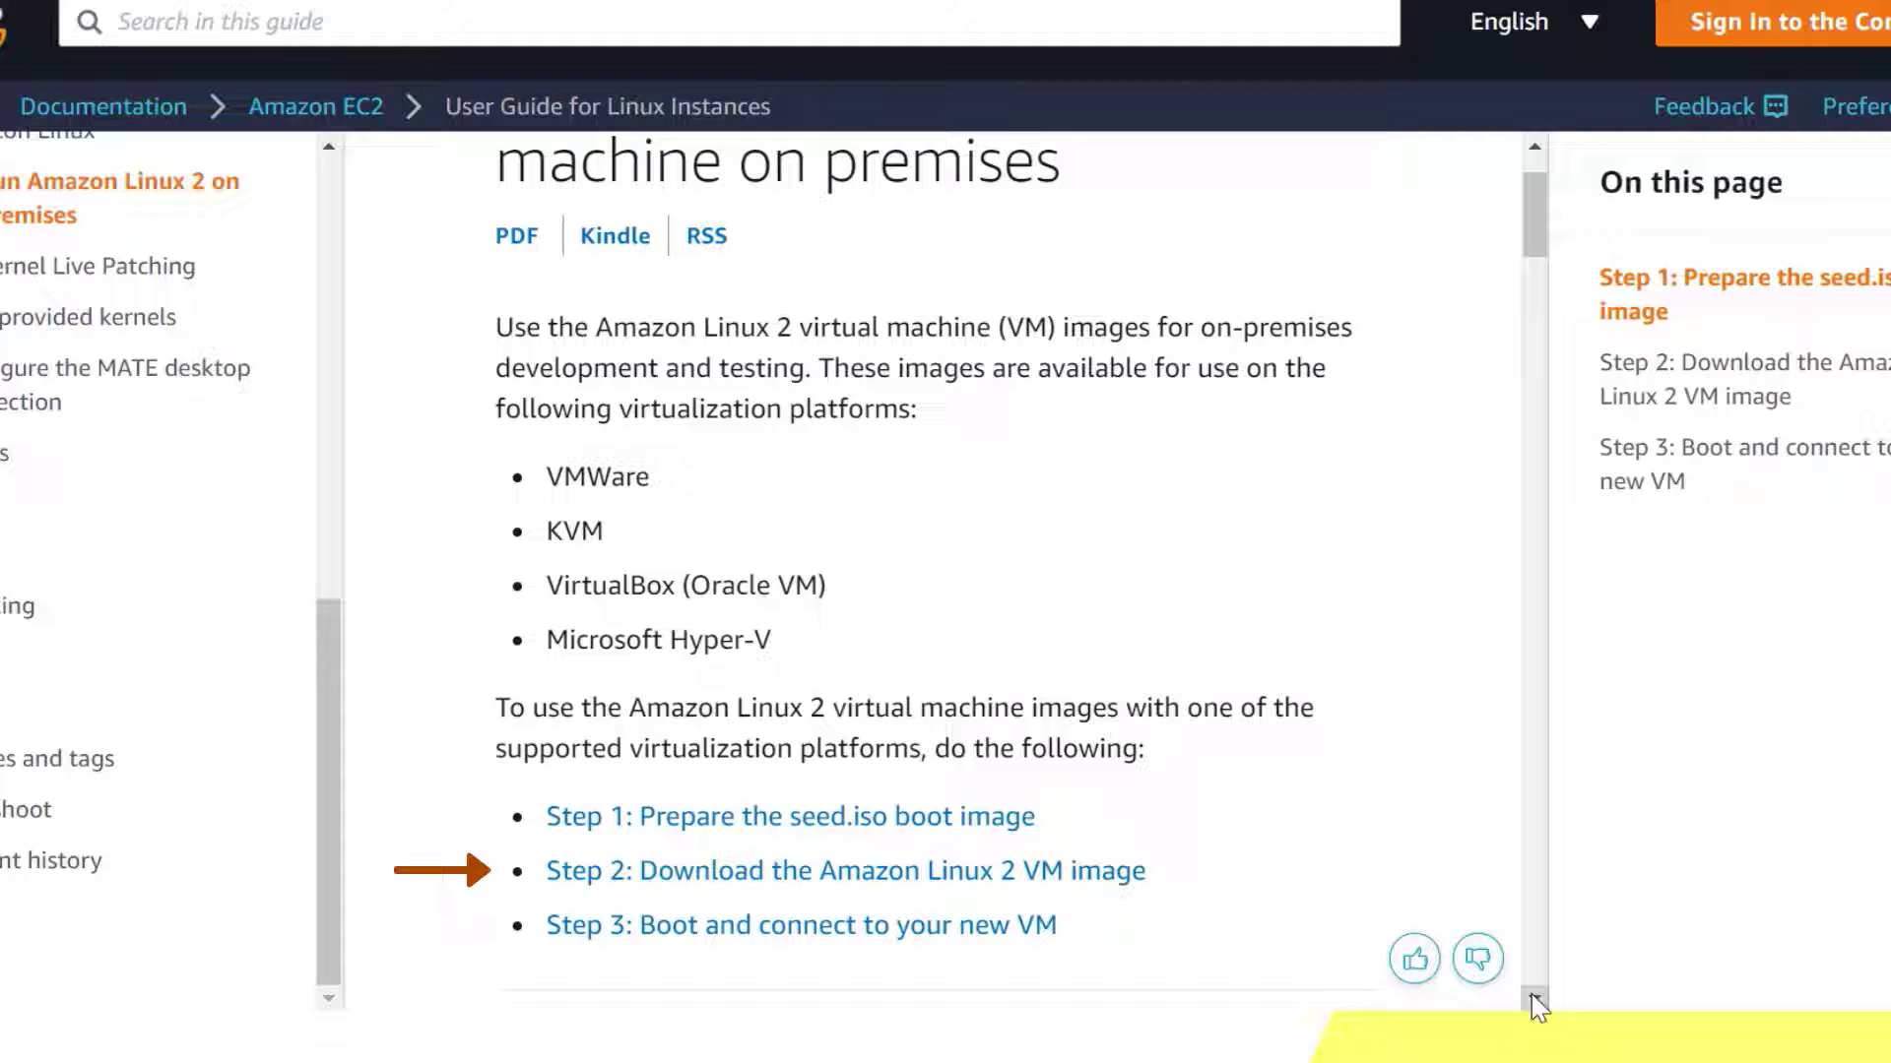
click(751, 872)
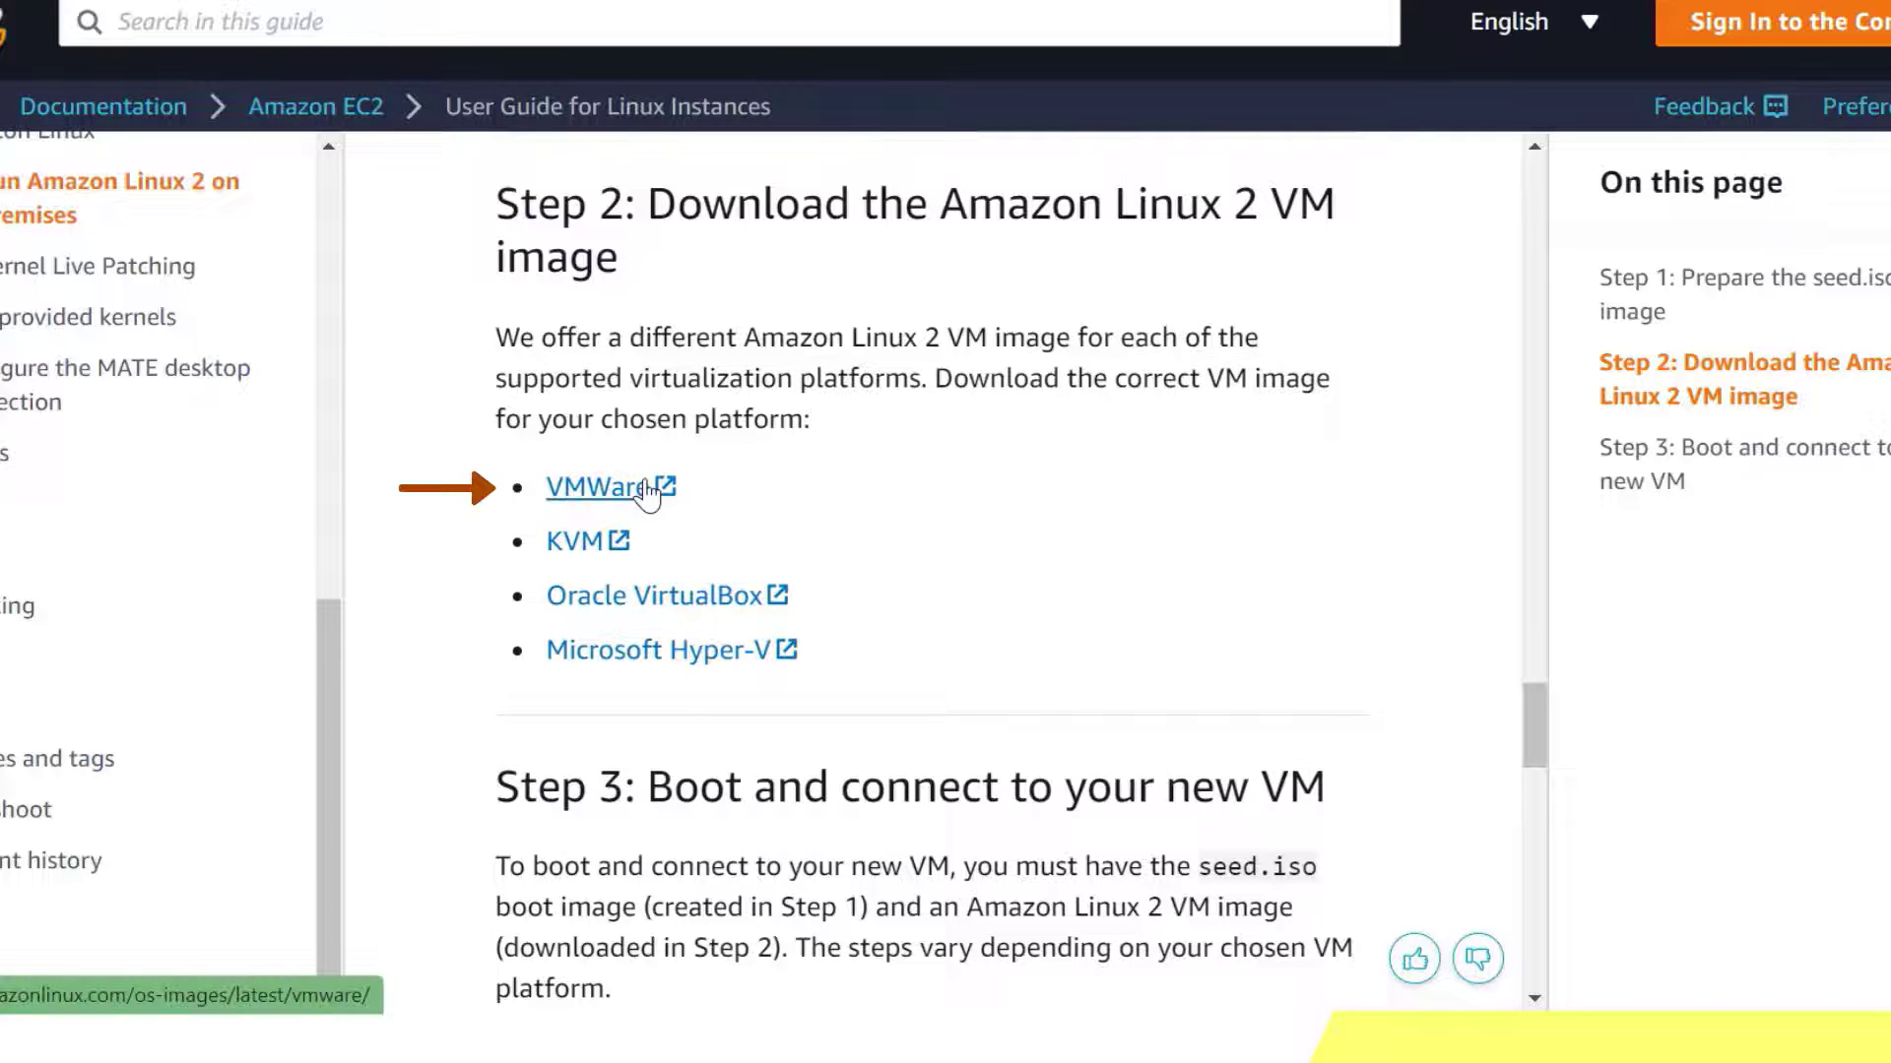
click(645, 487)
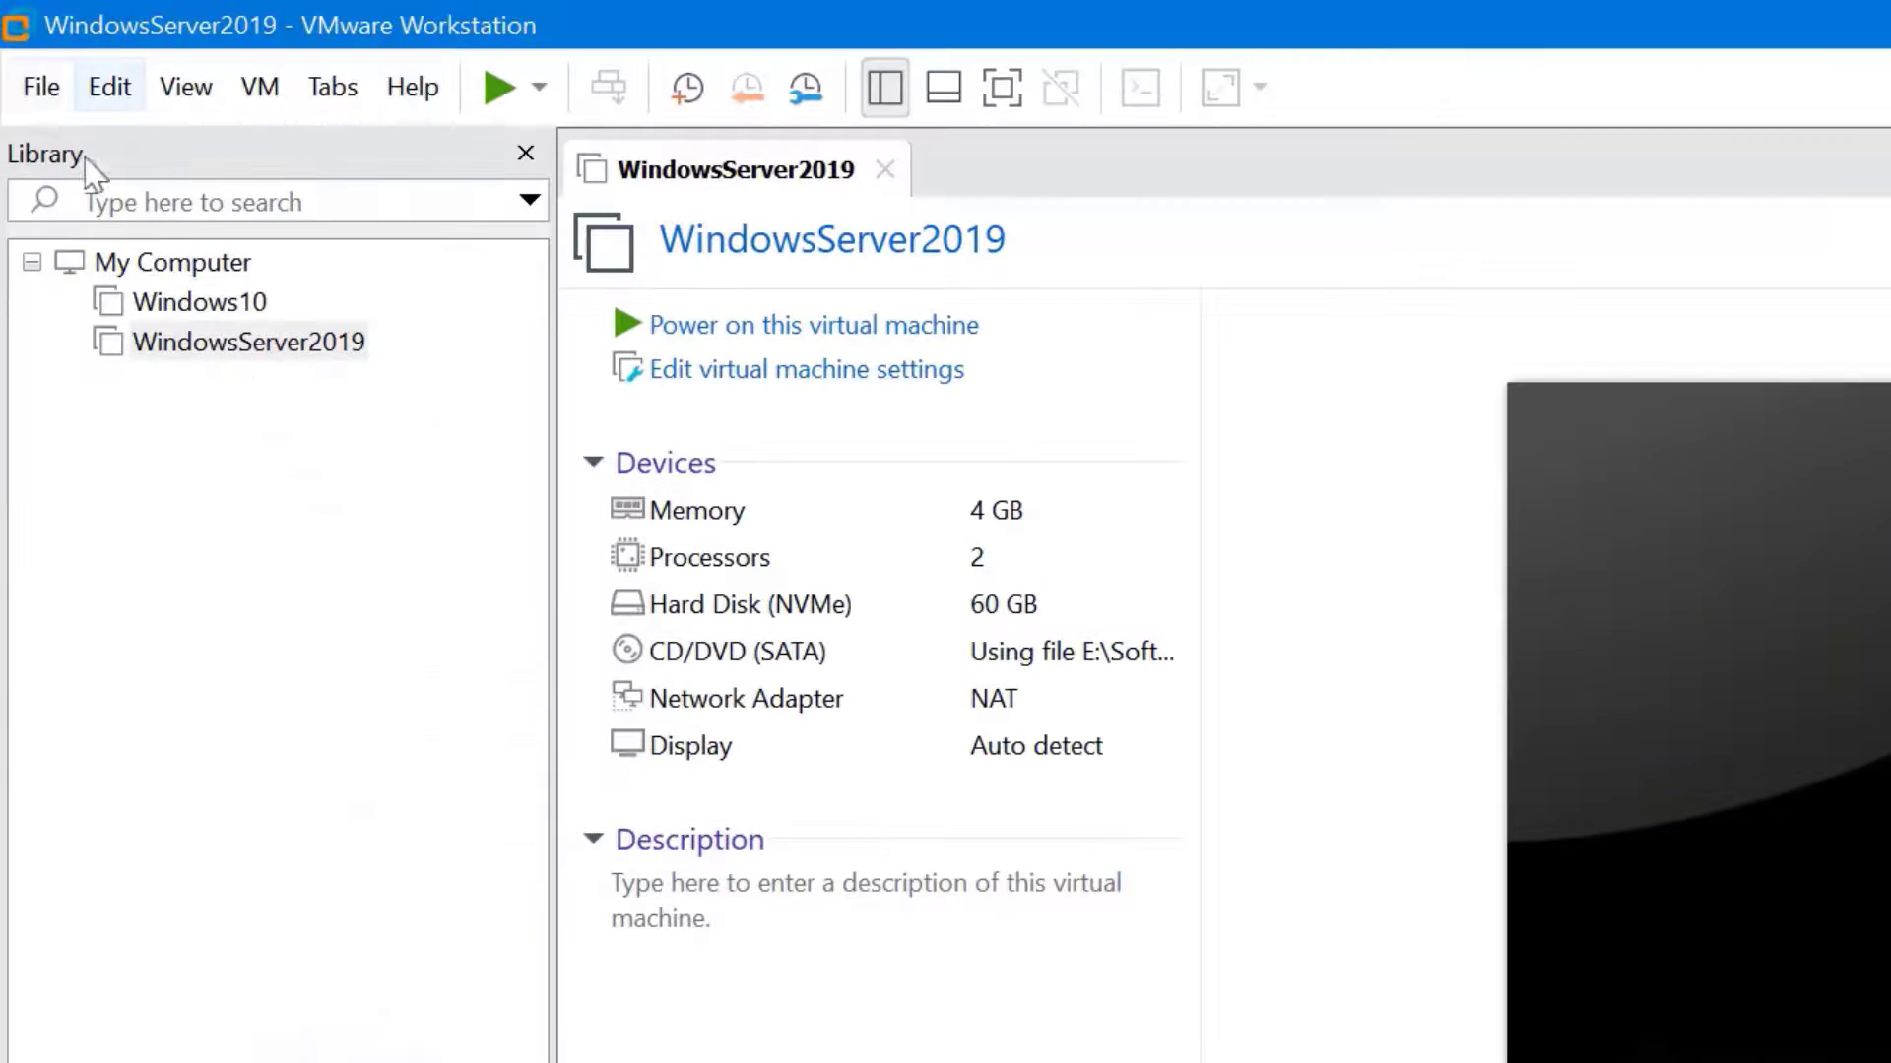
Open the Amazon Linux 2 VMware .ova image from the Data01 (D:) drive for import
click(42, 89)
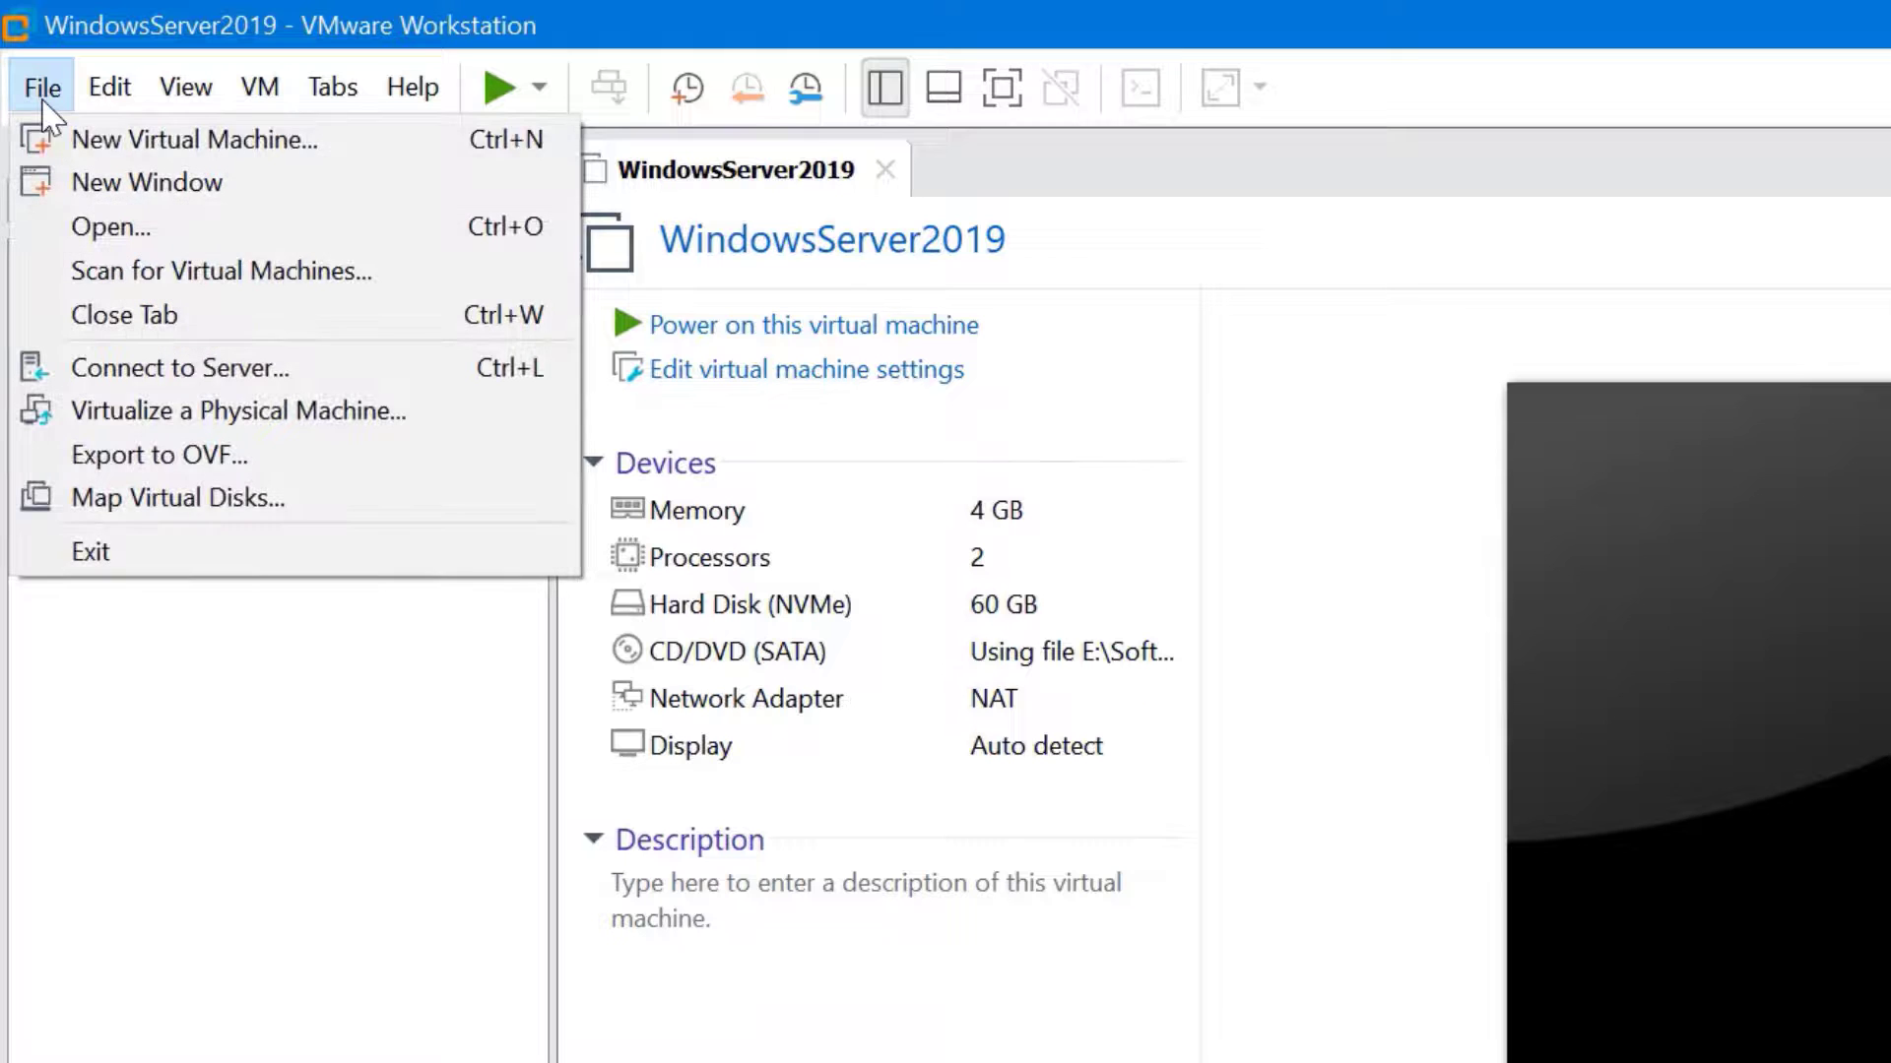
click(113, 226)
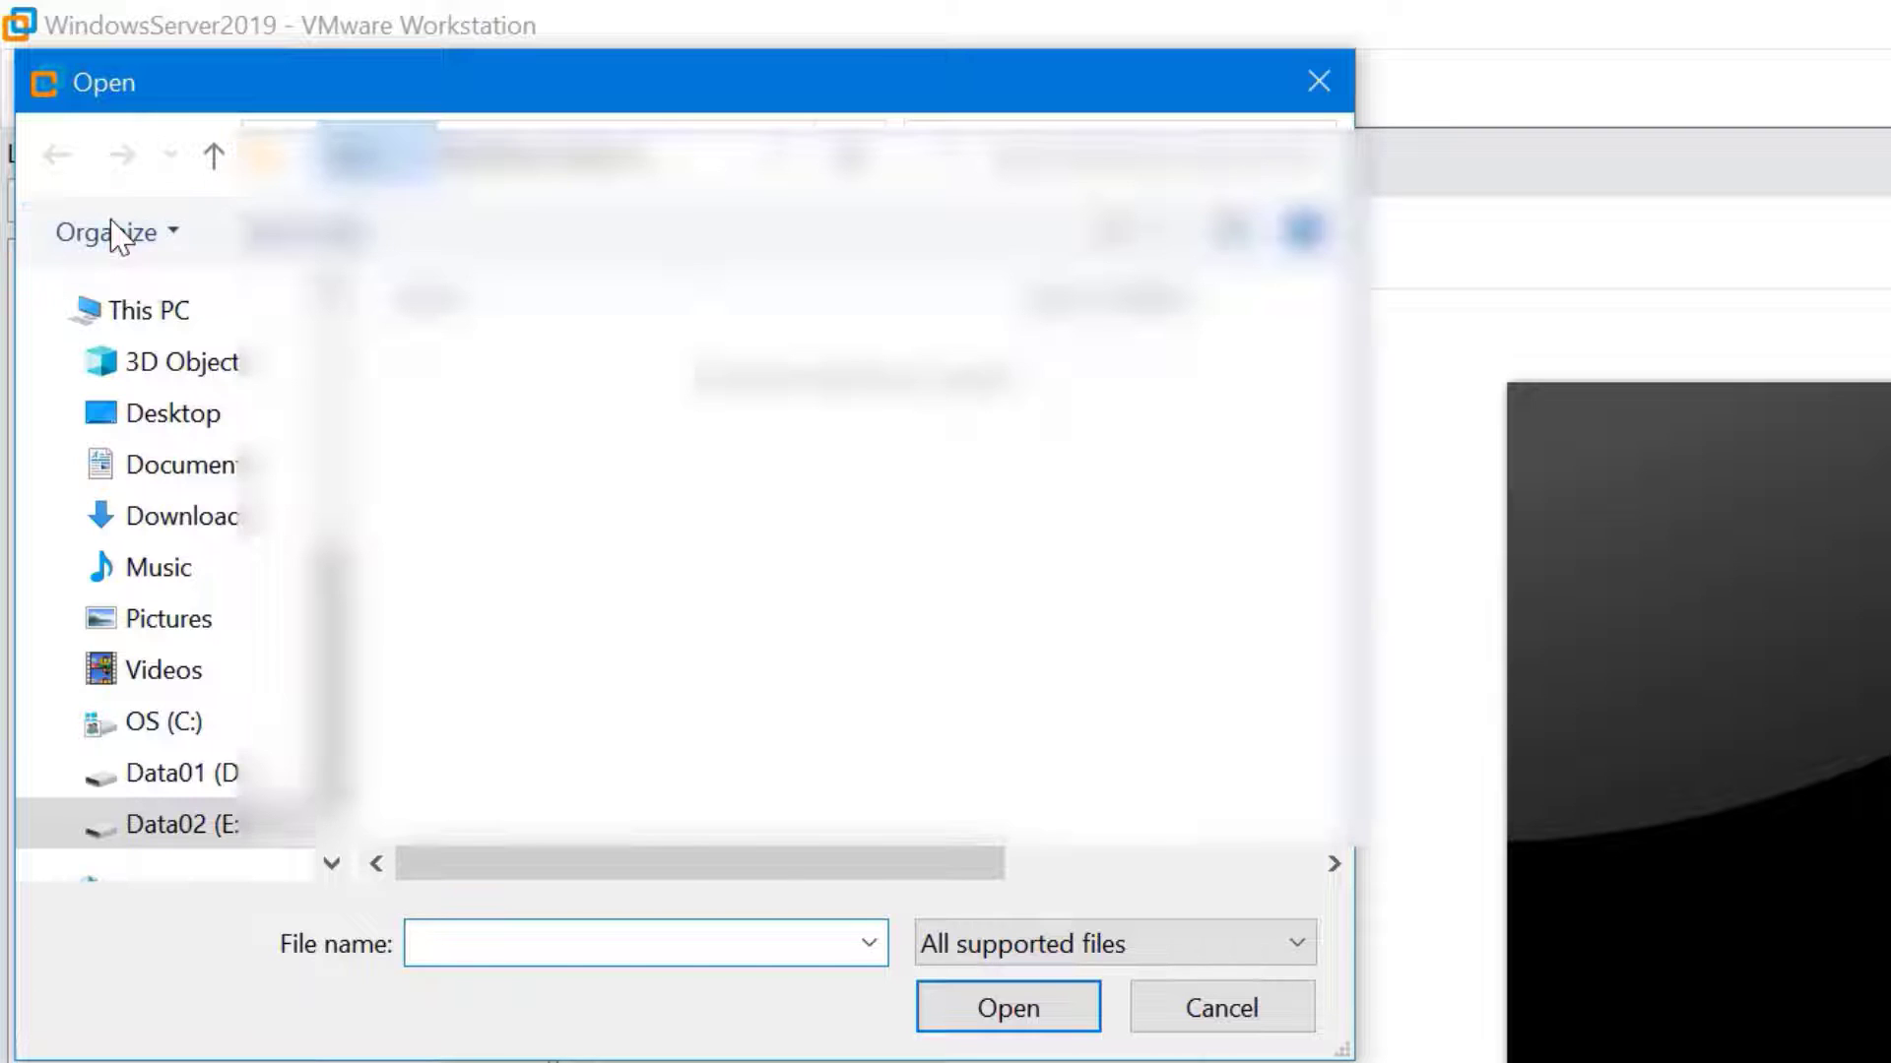
click(379, 156)
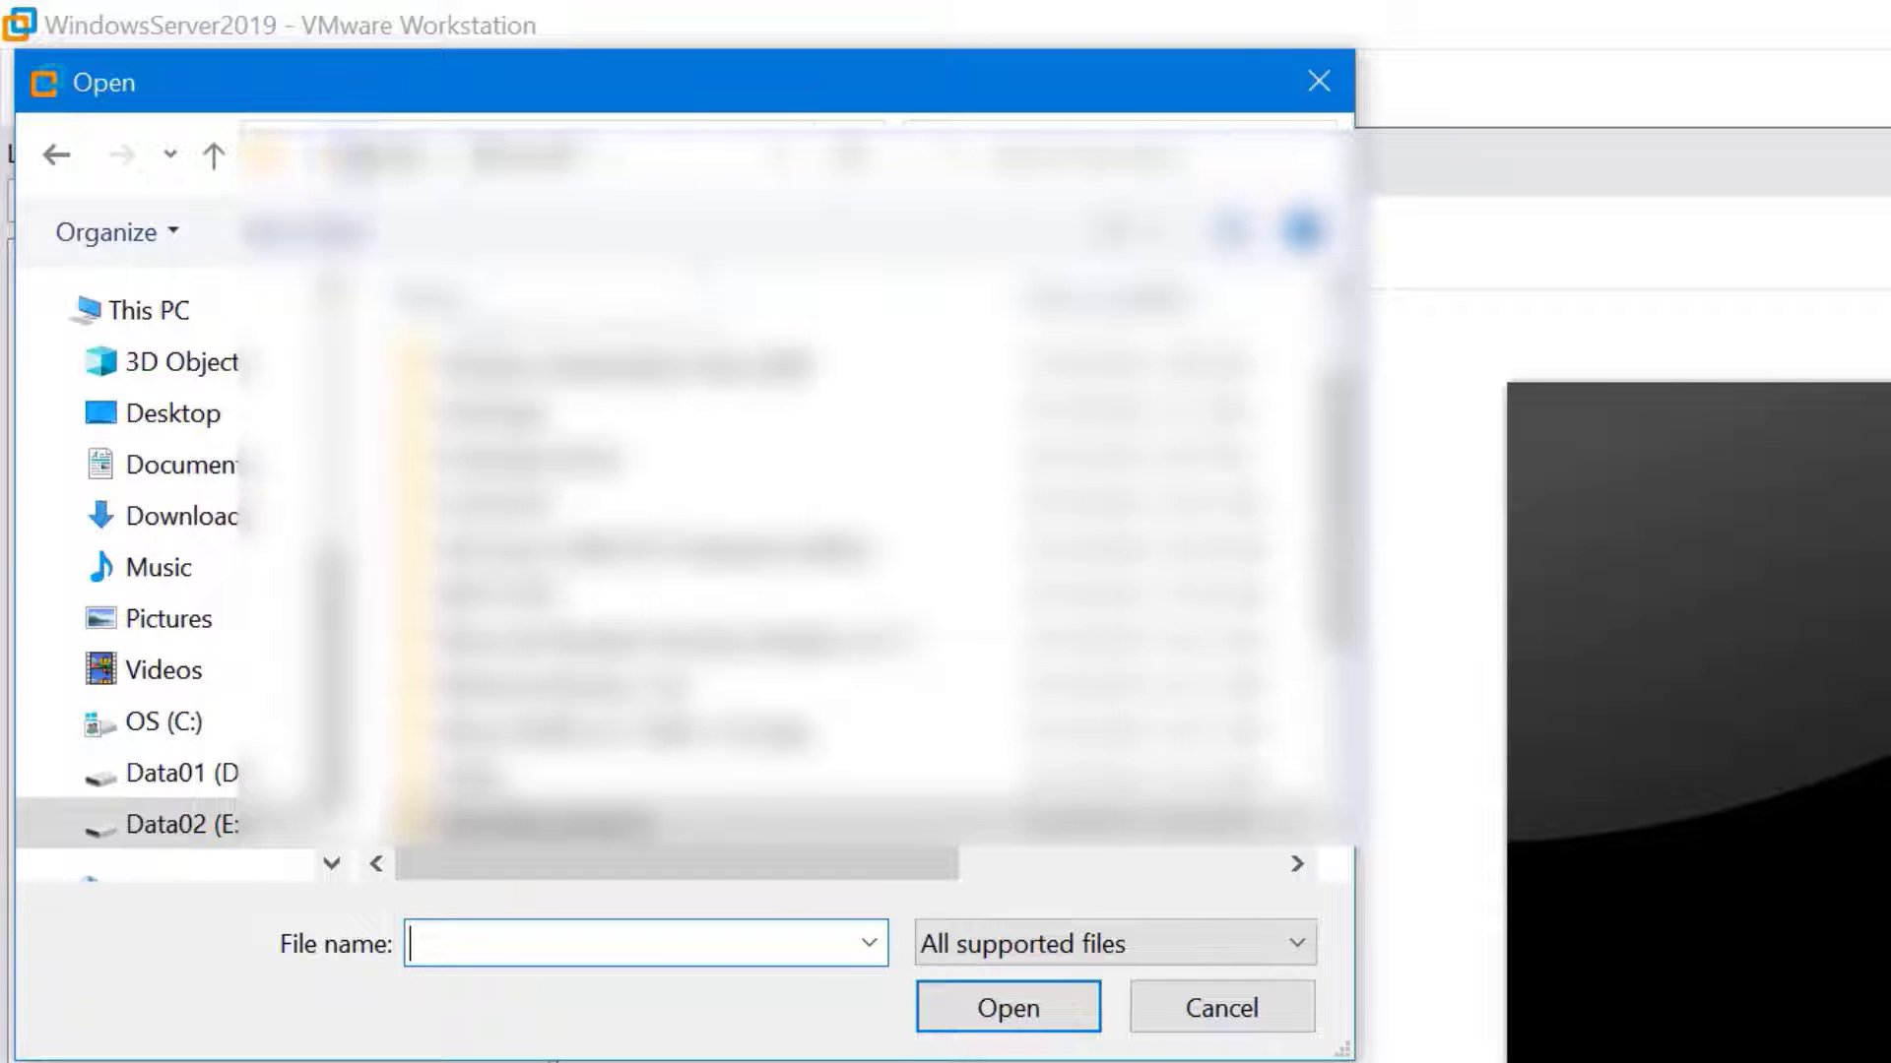
click(384, 156)
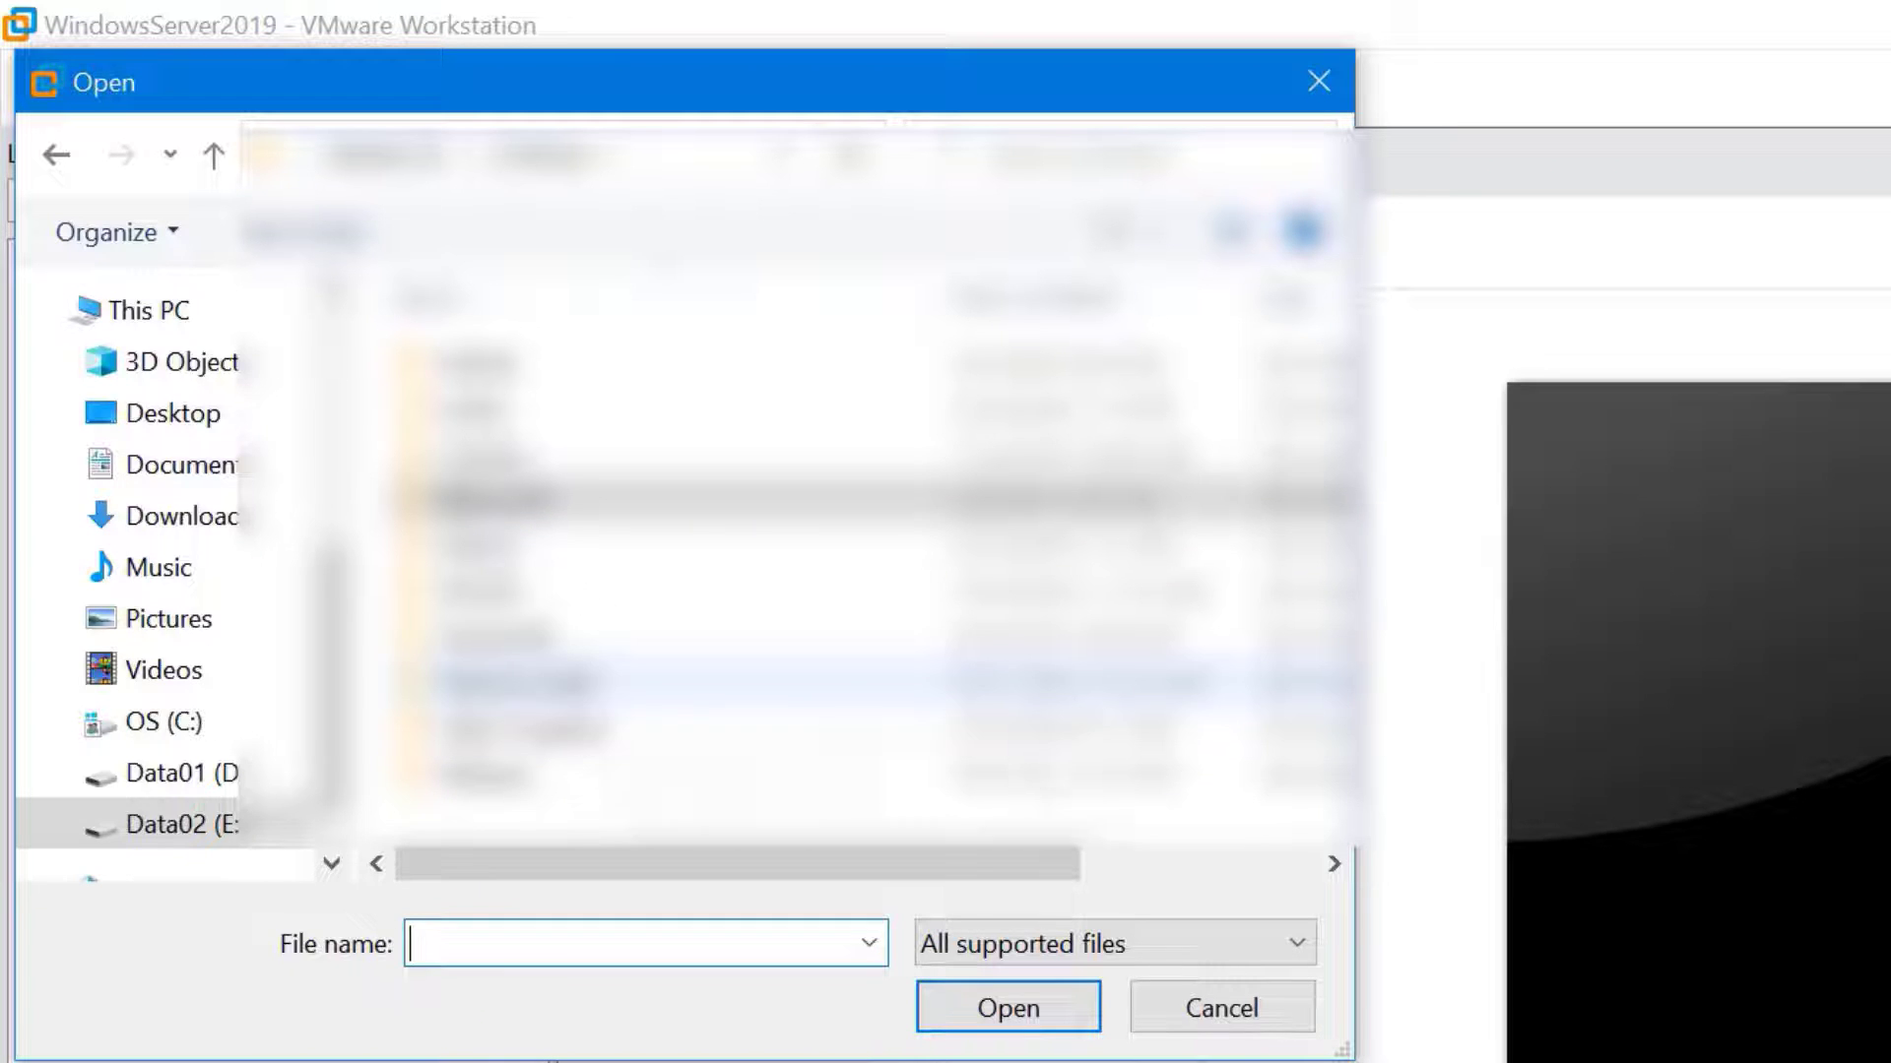
click(212, 773)
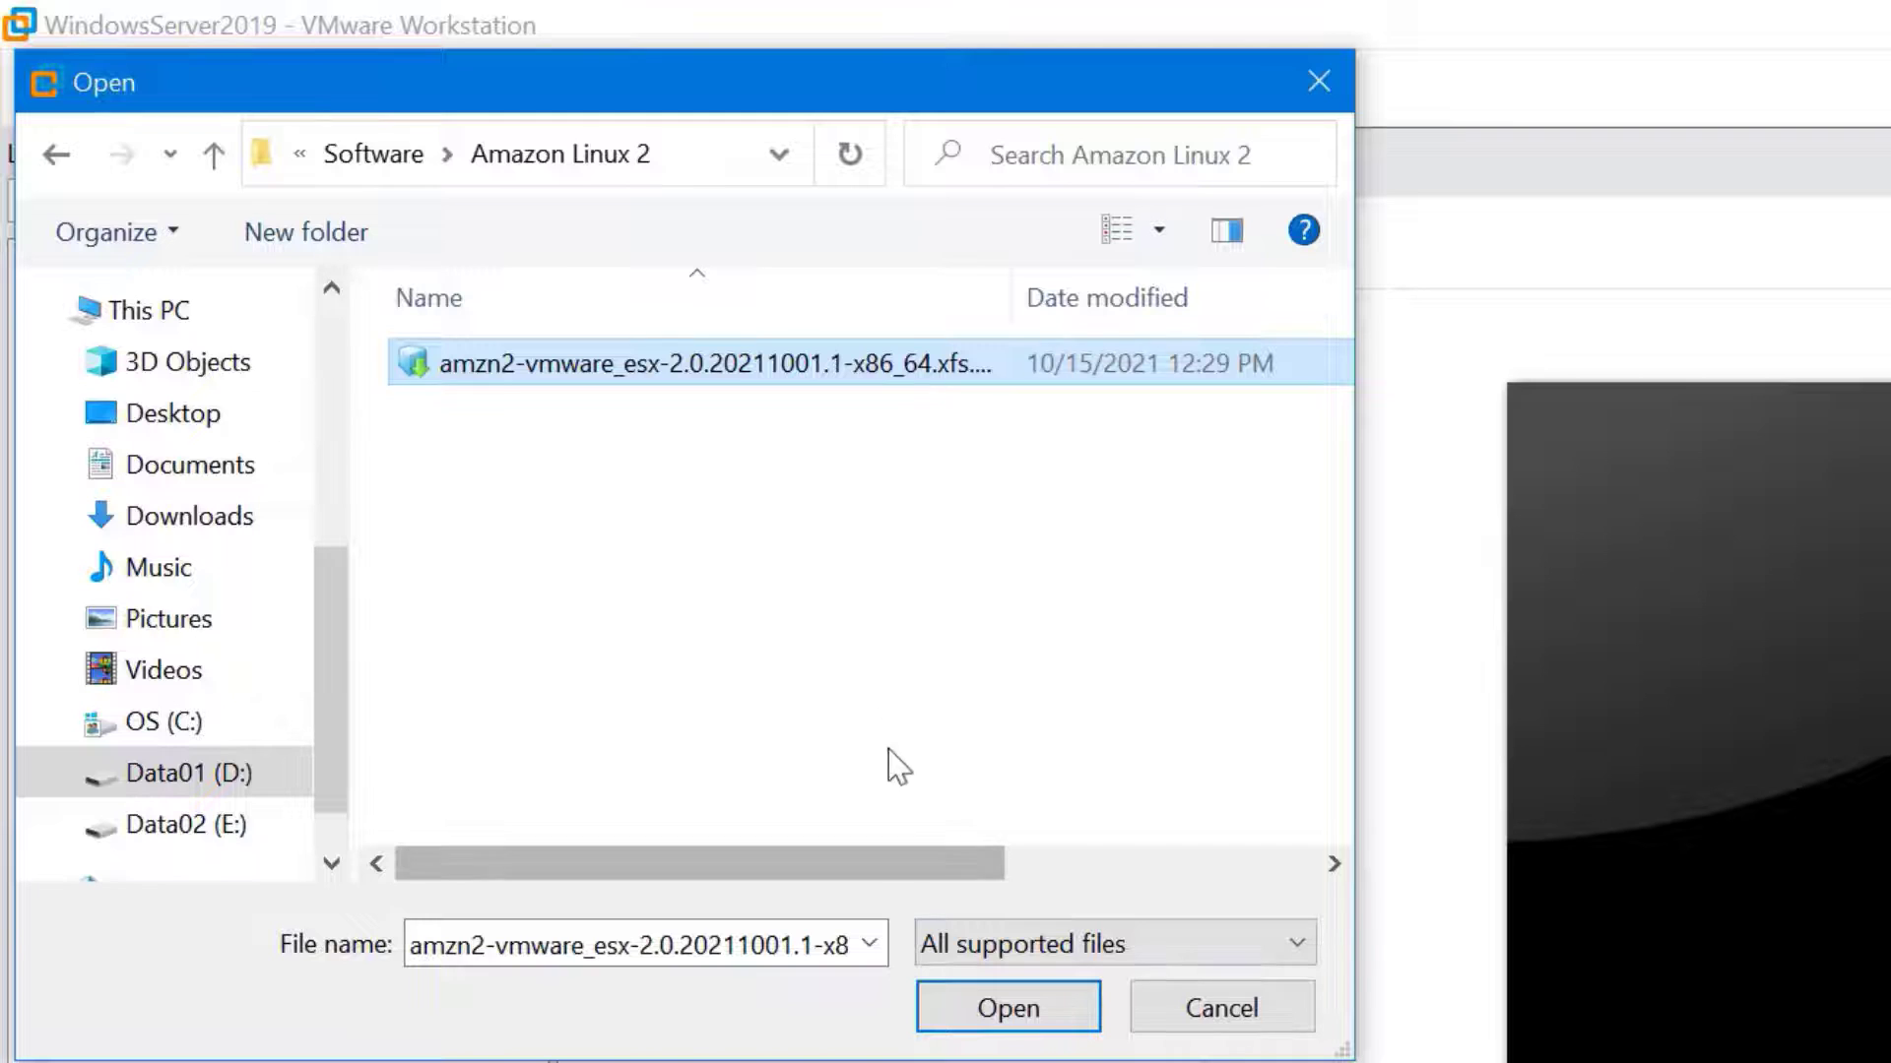
click(1027, 1022)
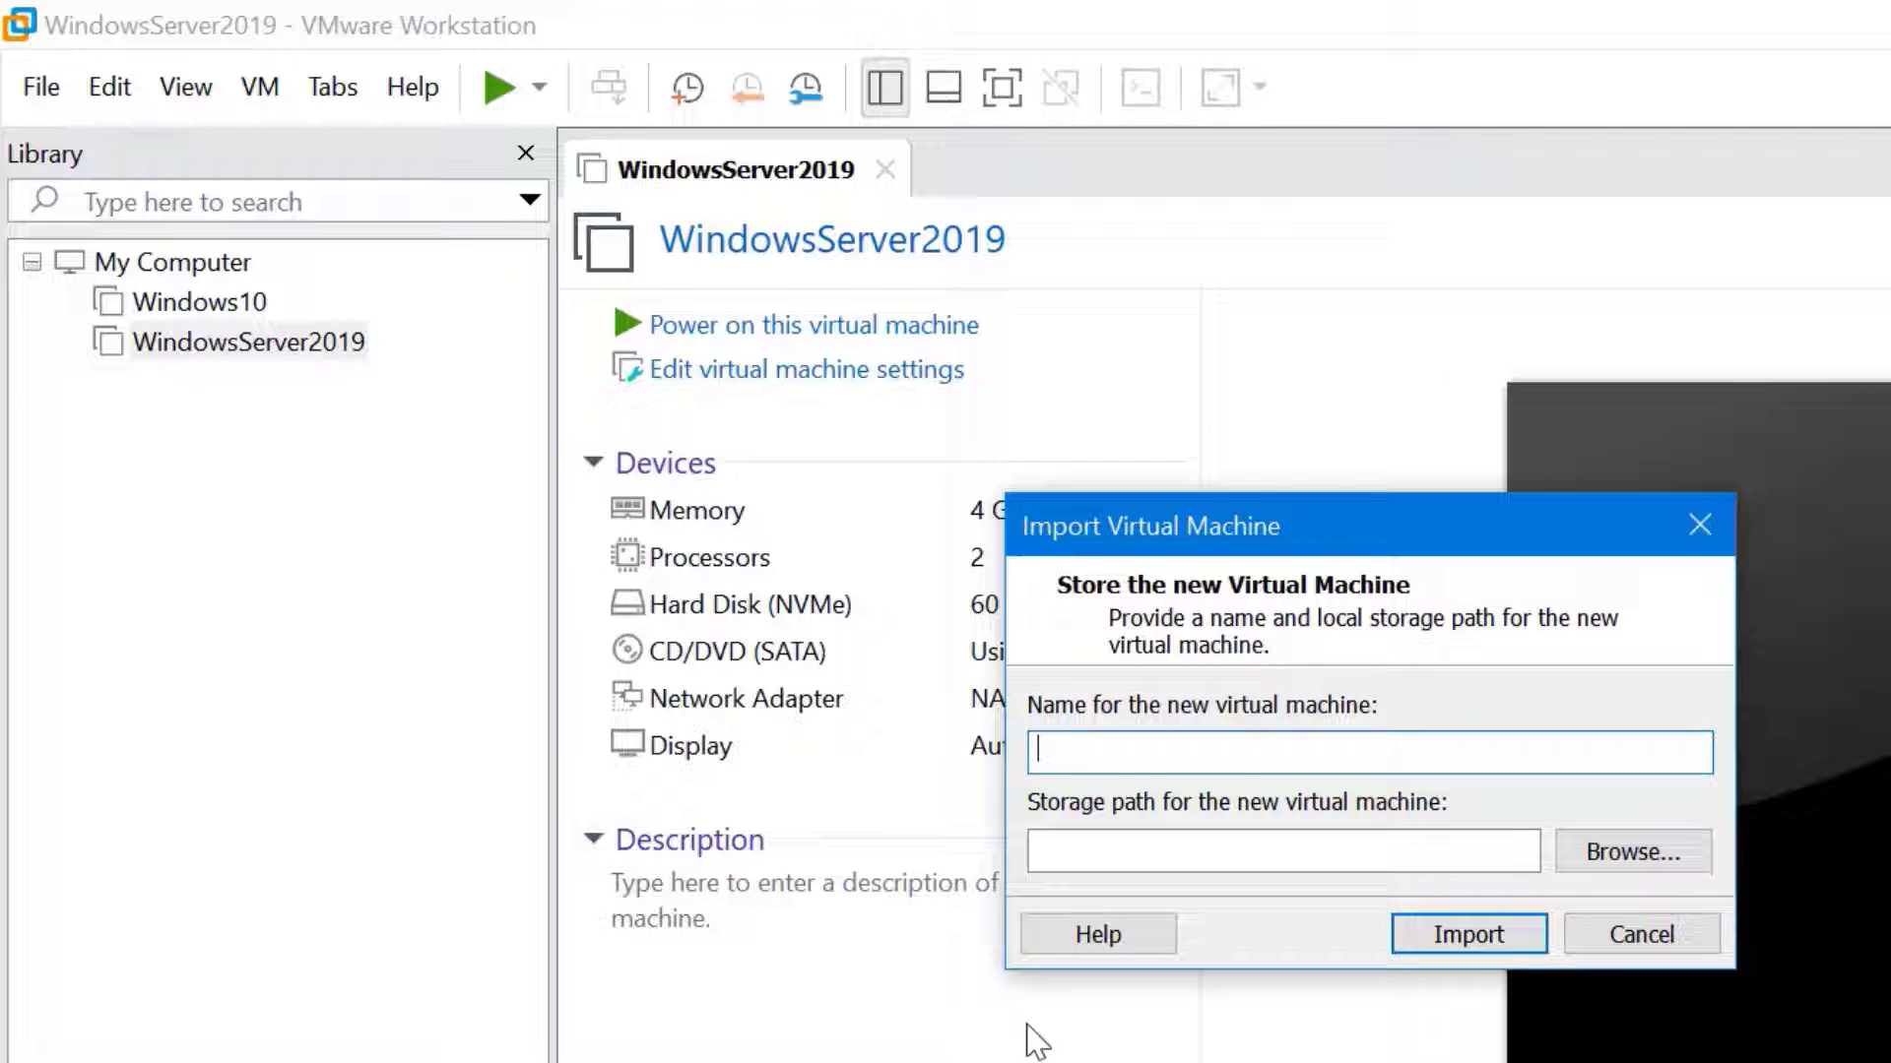
Import it as AmazonLinux2 into a new D:\Virtual Machines\AmazonLinux2 folder
text(Amazon)
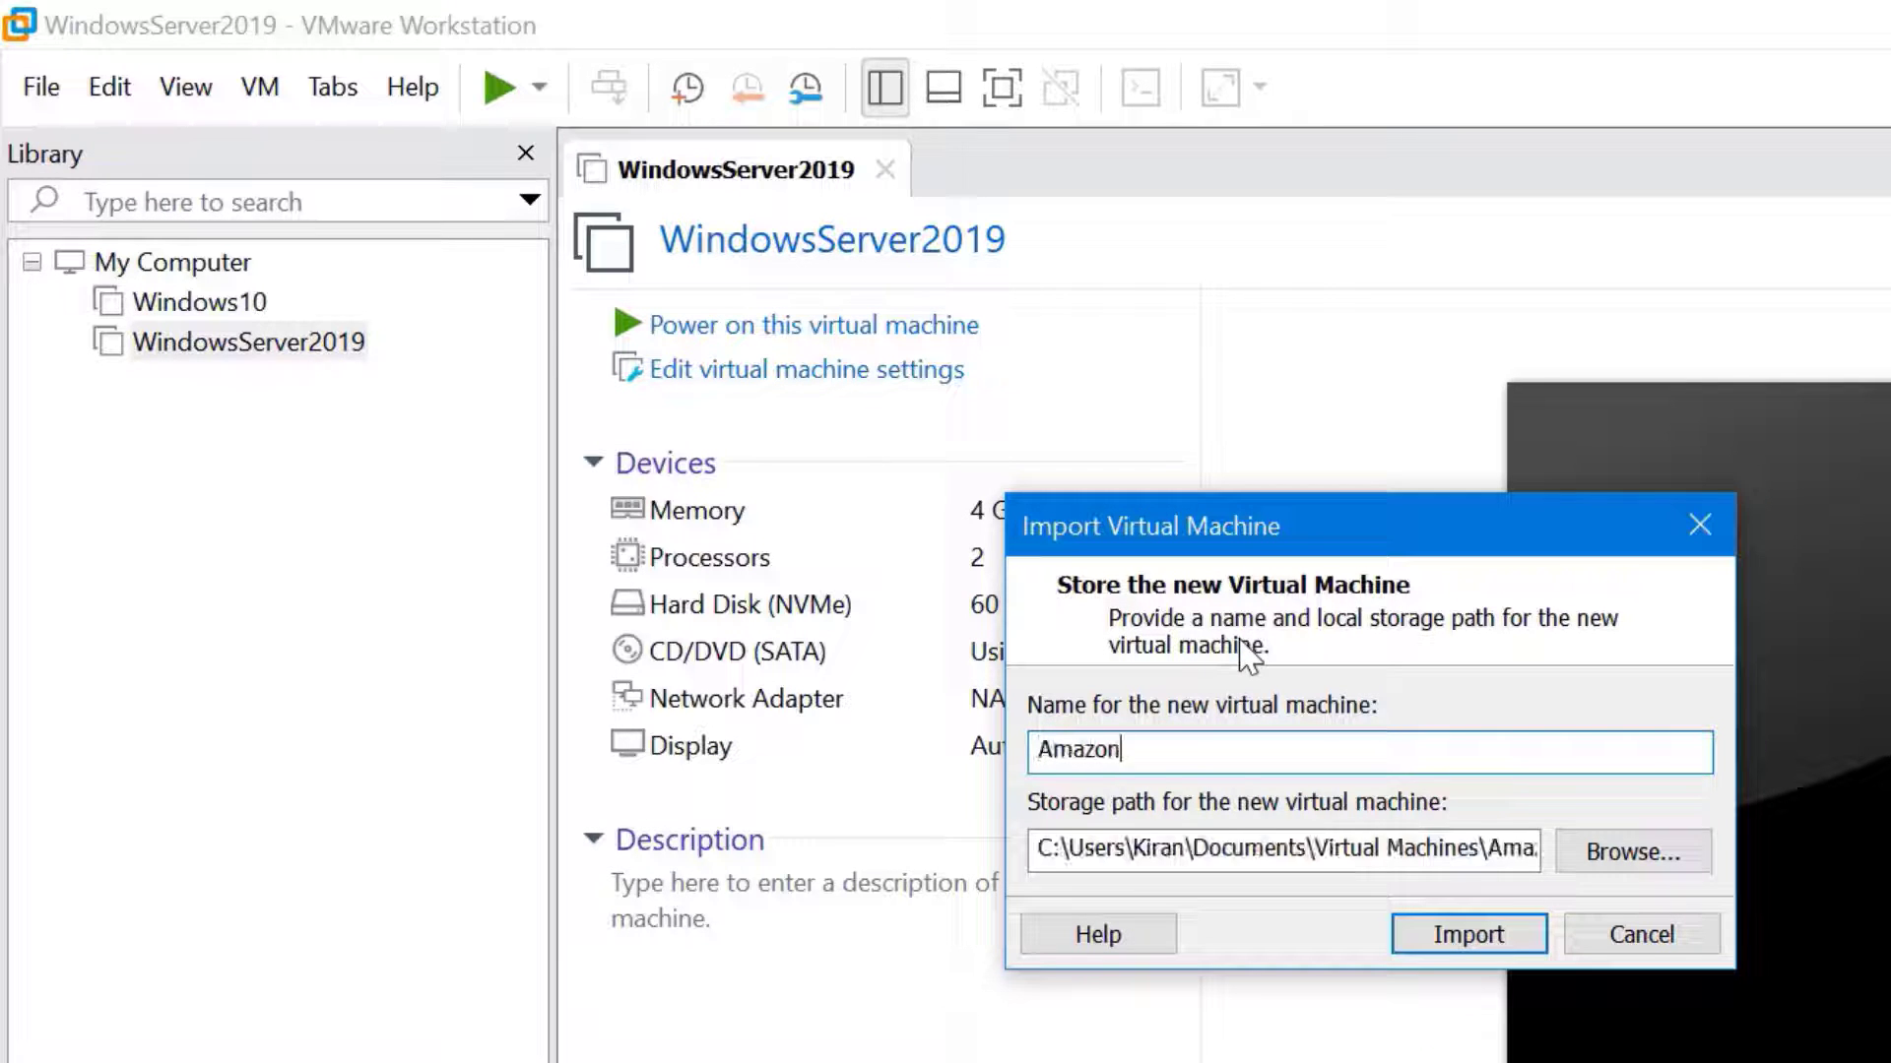
text(Linux2)
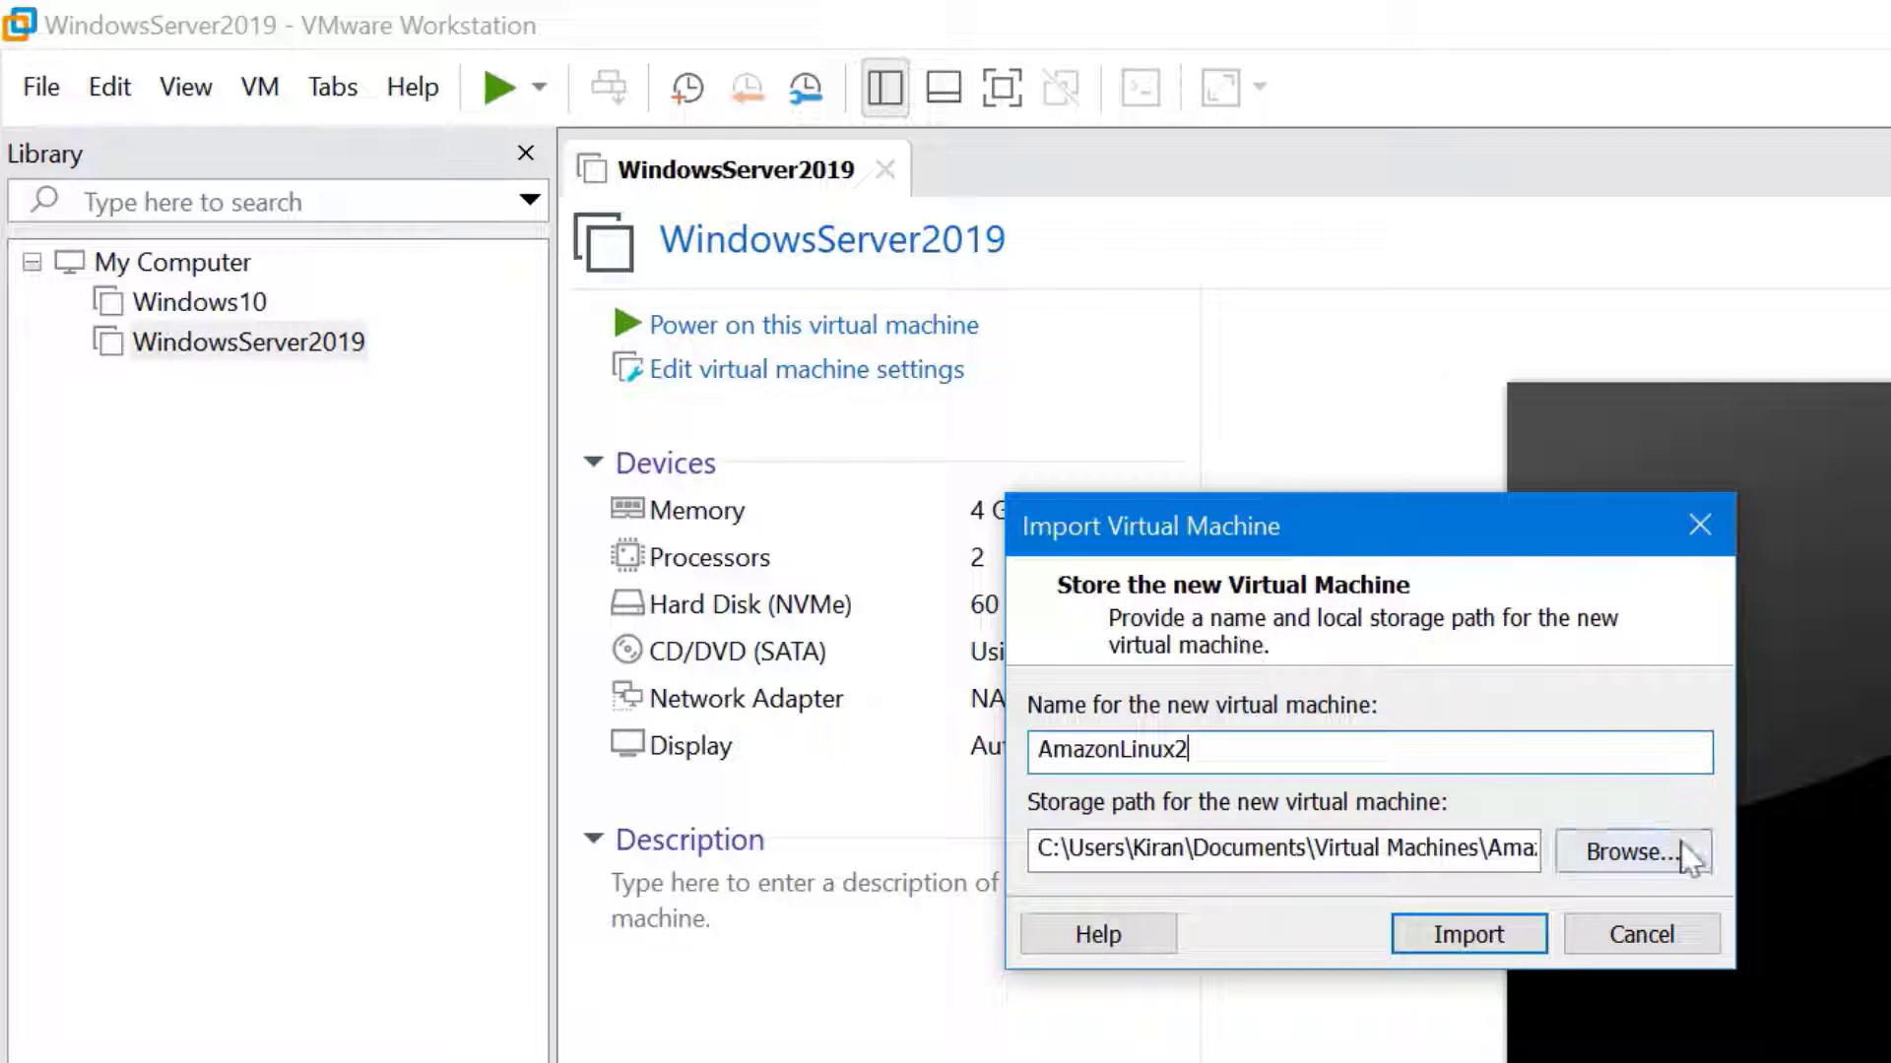
click(1690, 857)
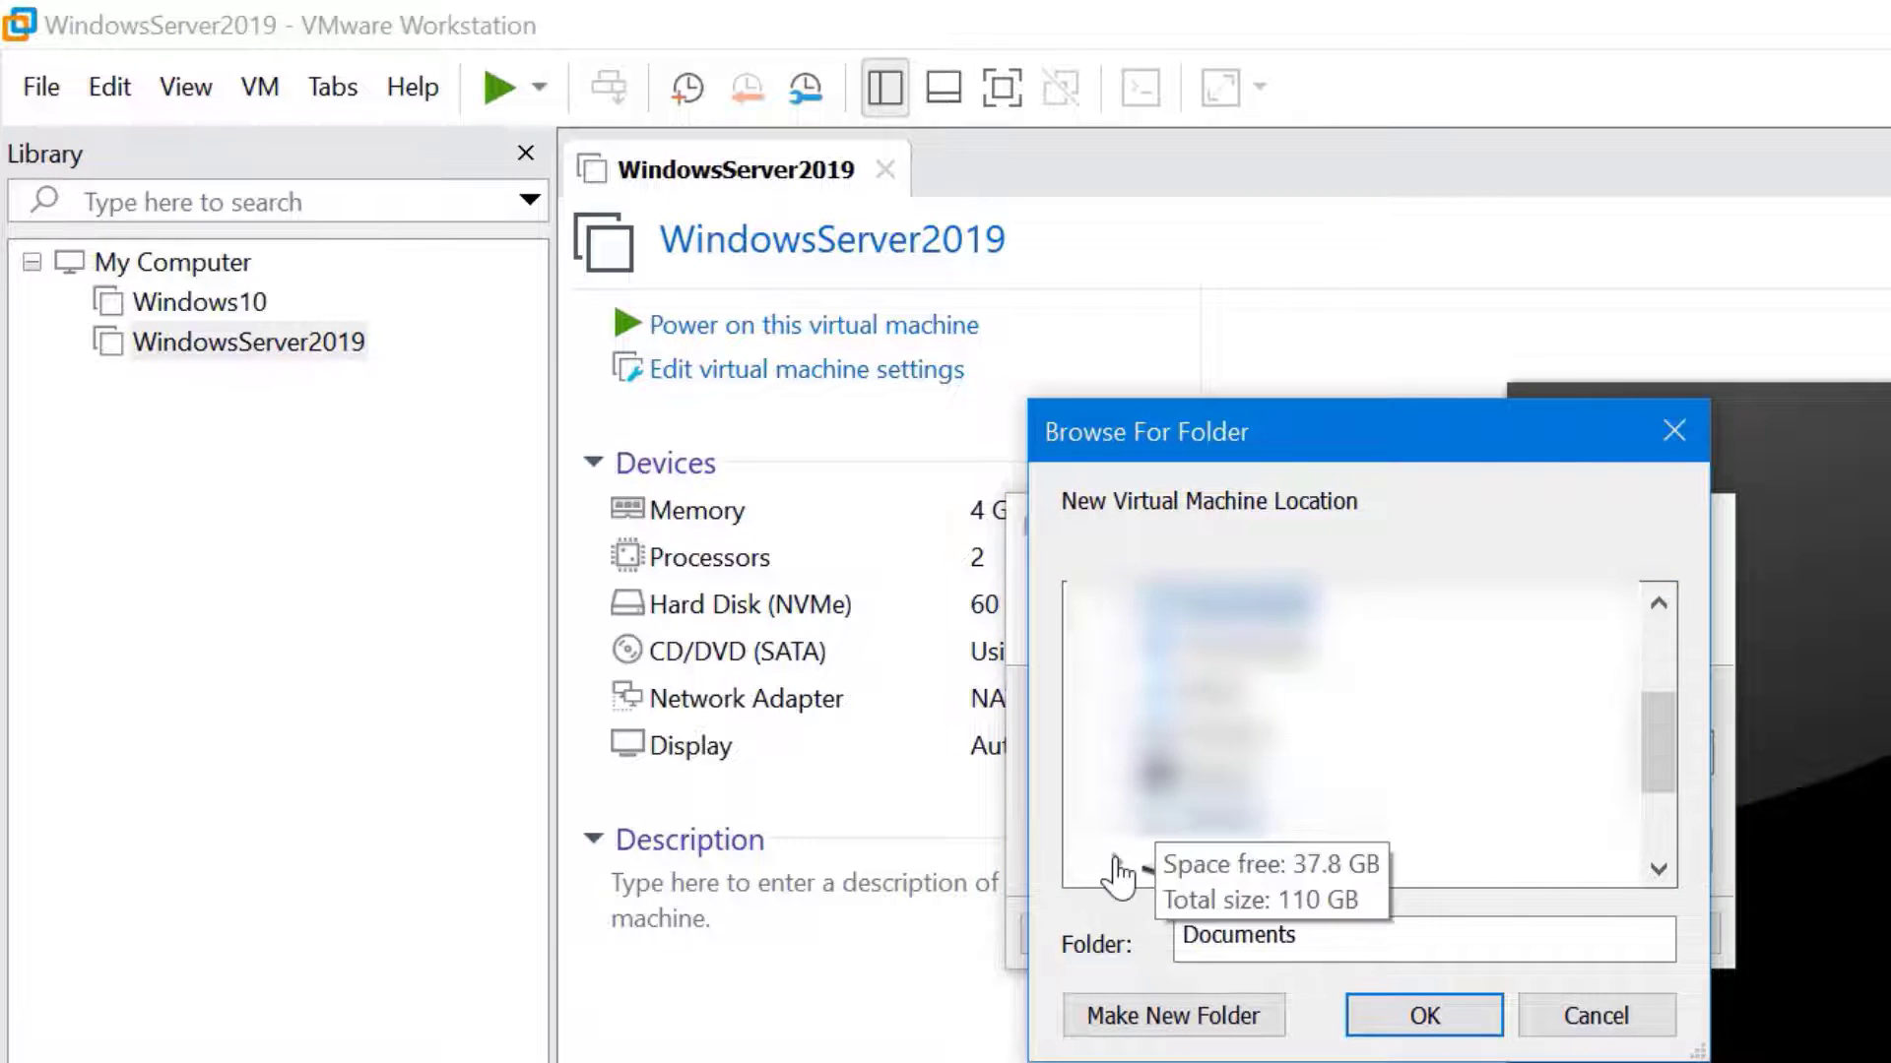
click(1118, 860)
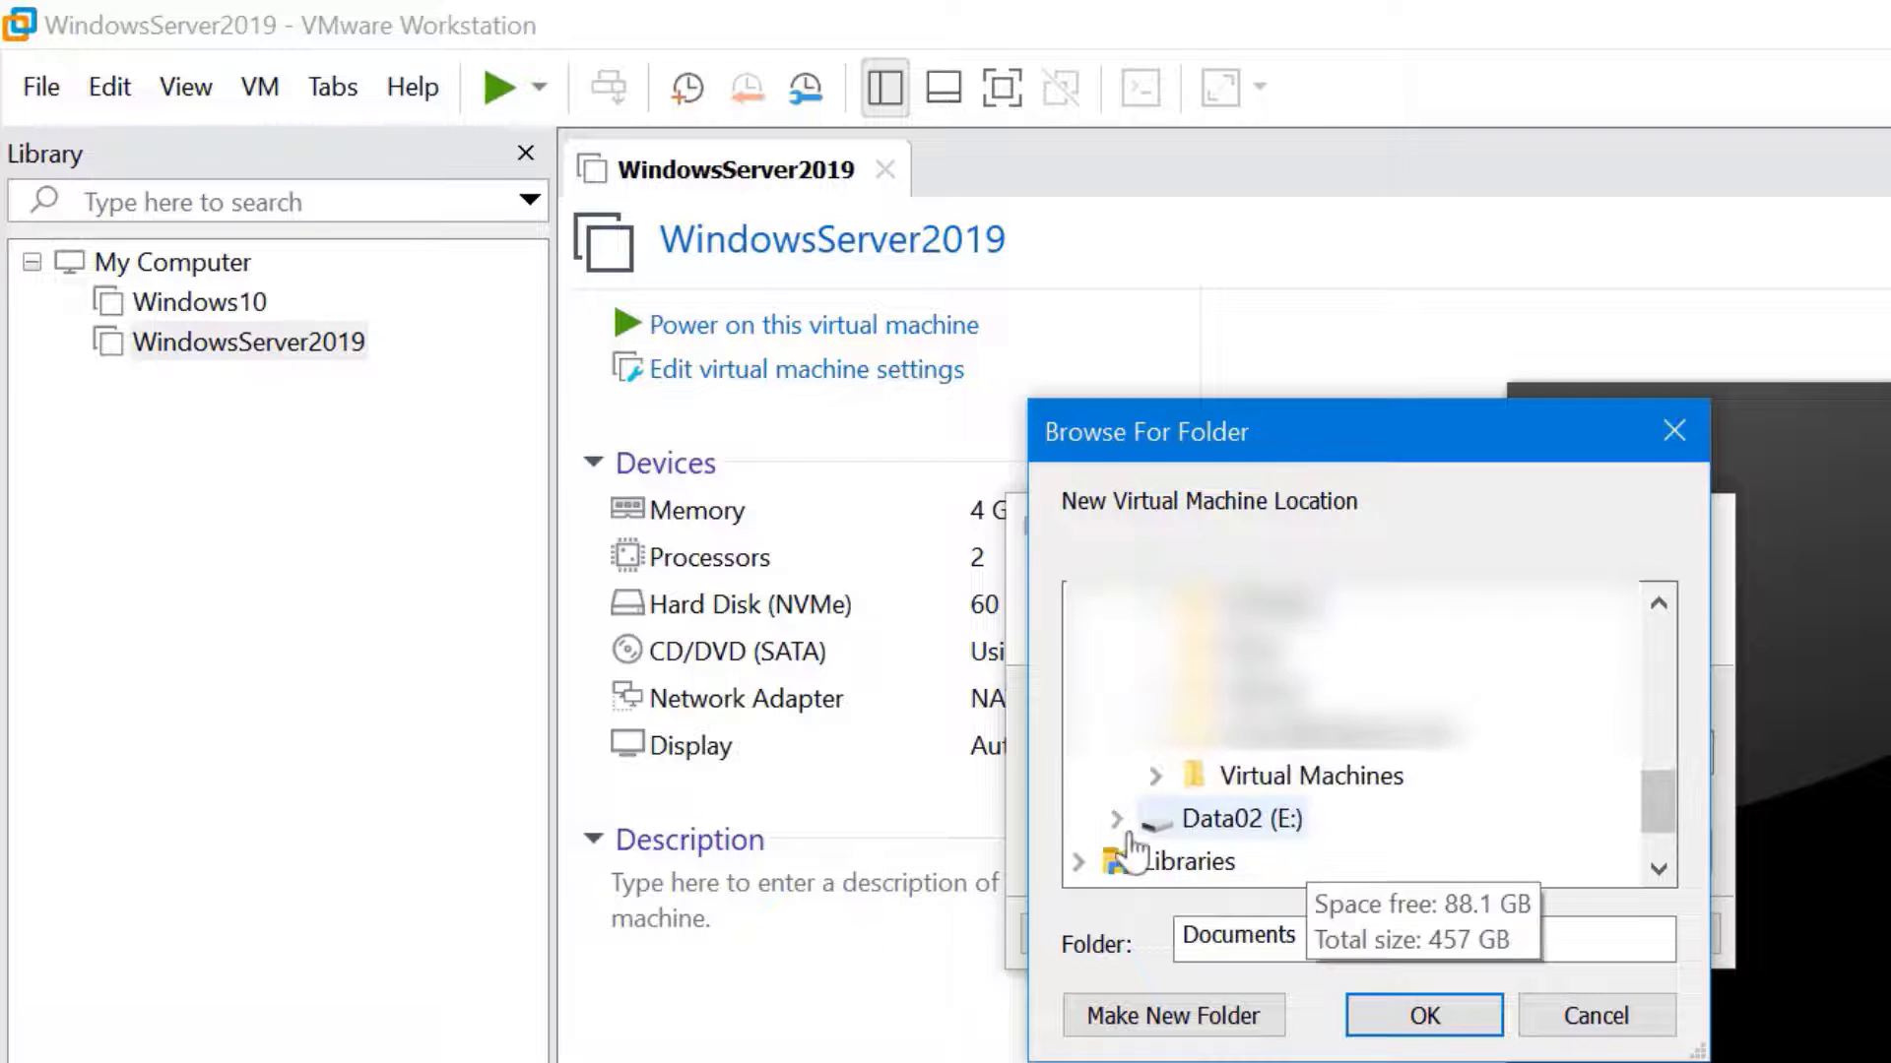
click(1155, 777)
click(1162, 792)
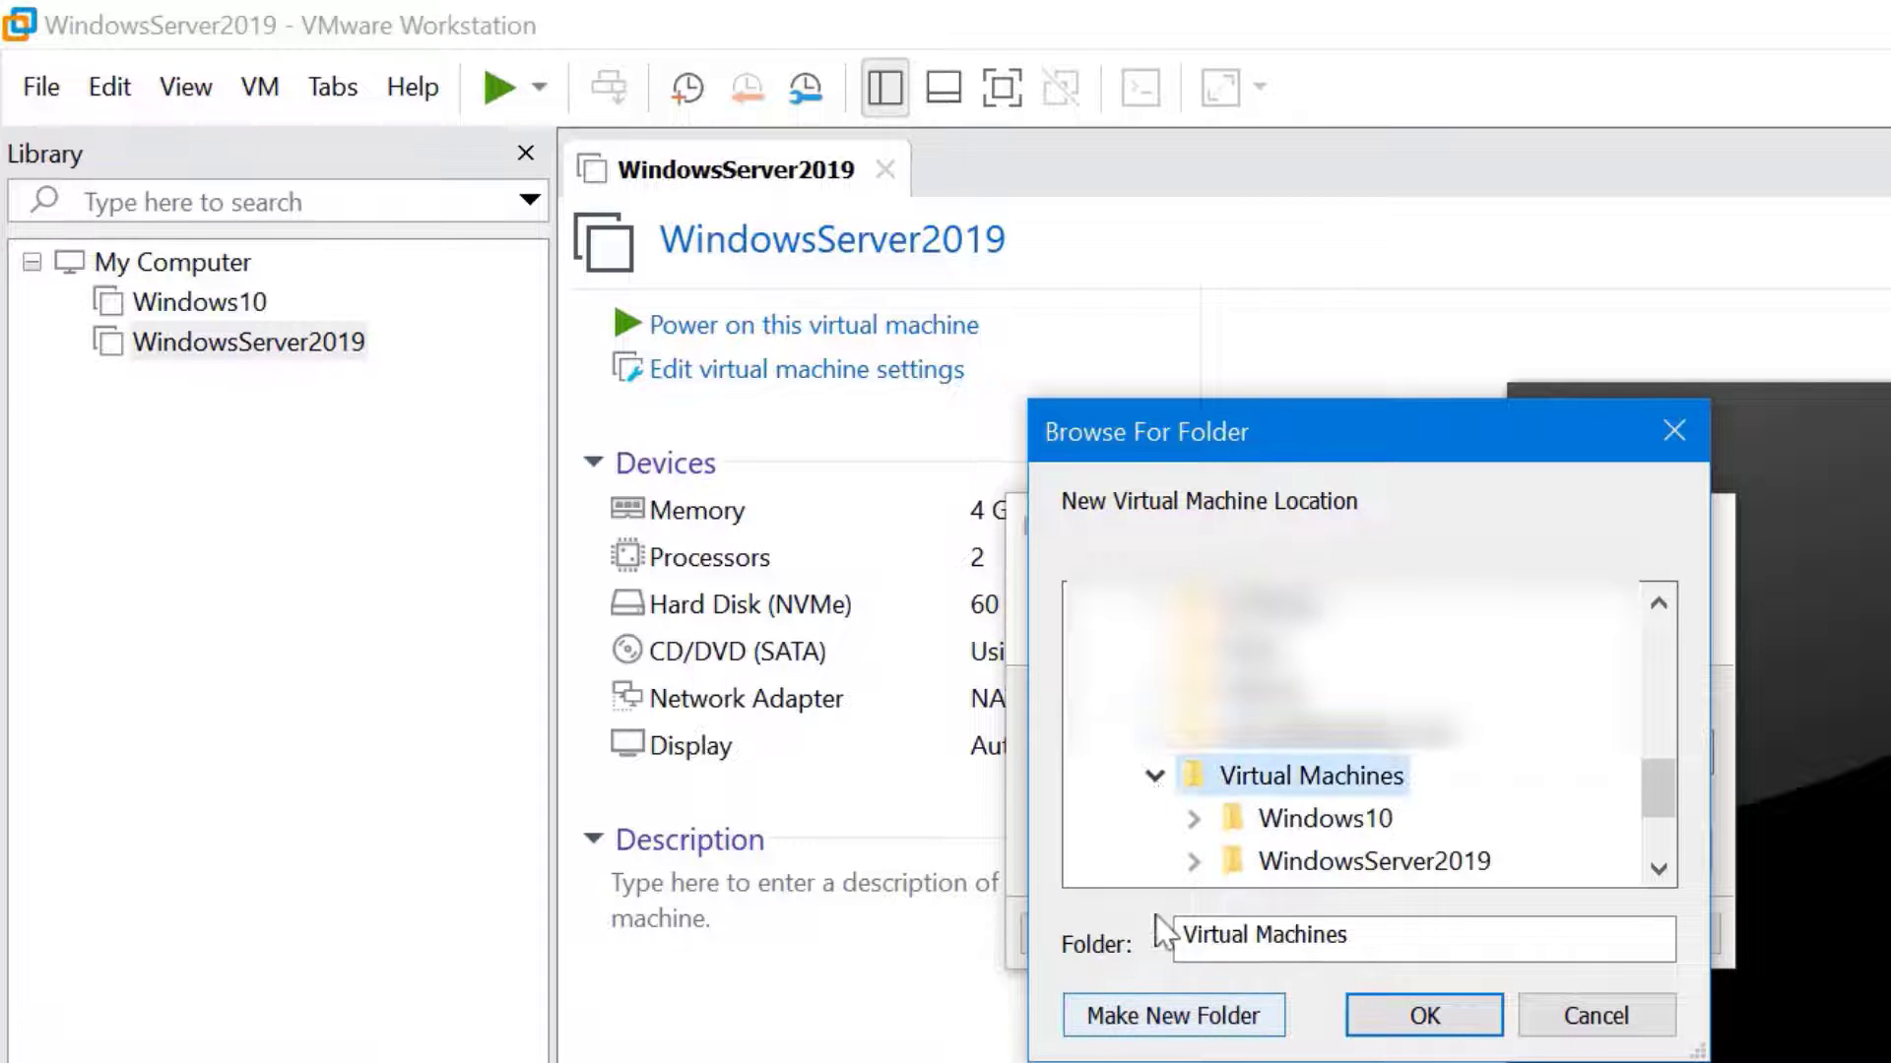
click(1158, 1027)
text(A)
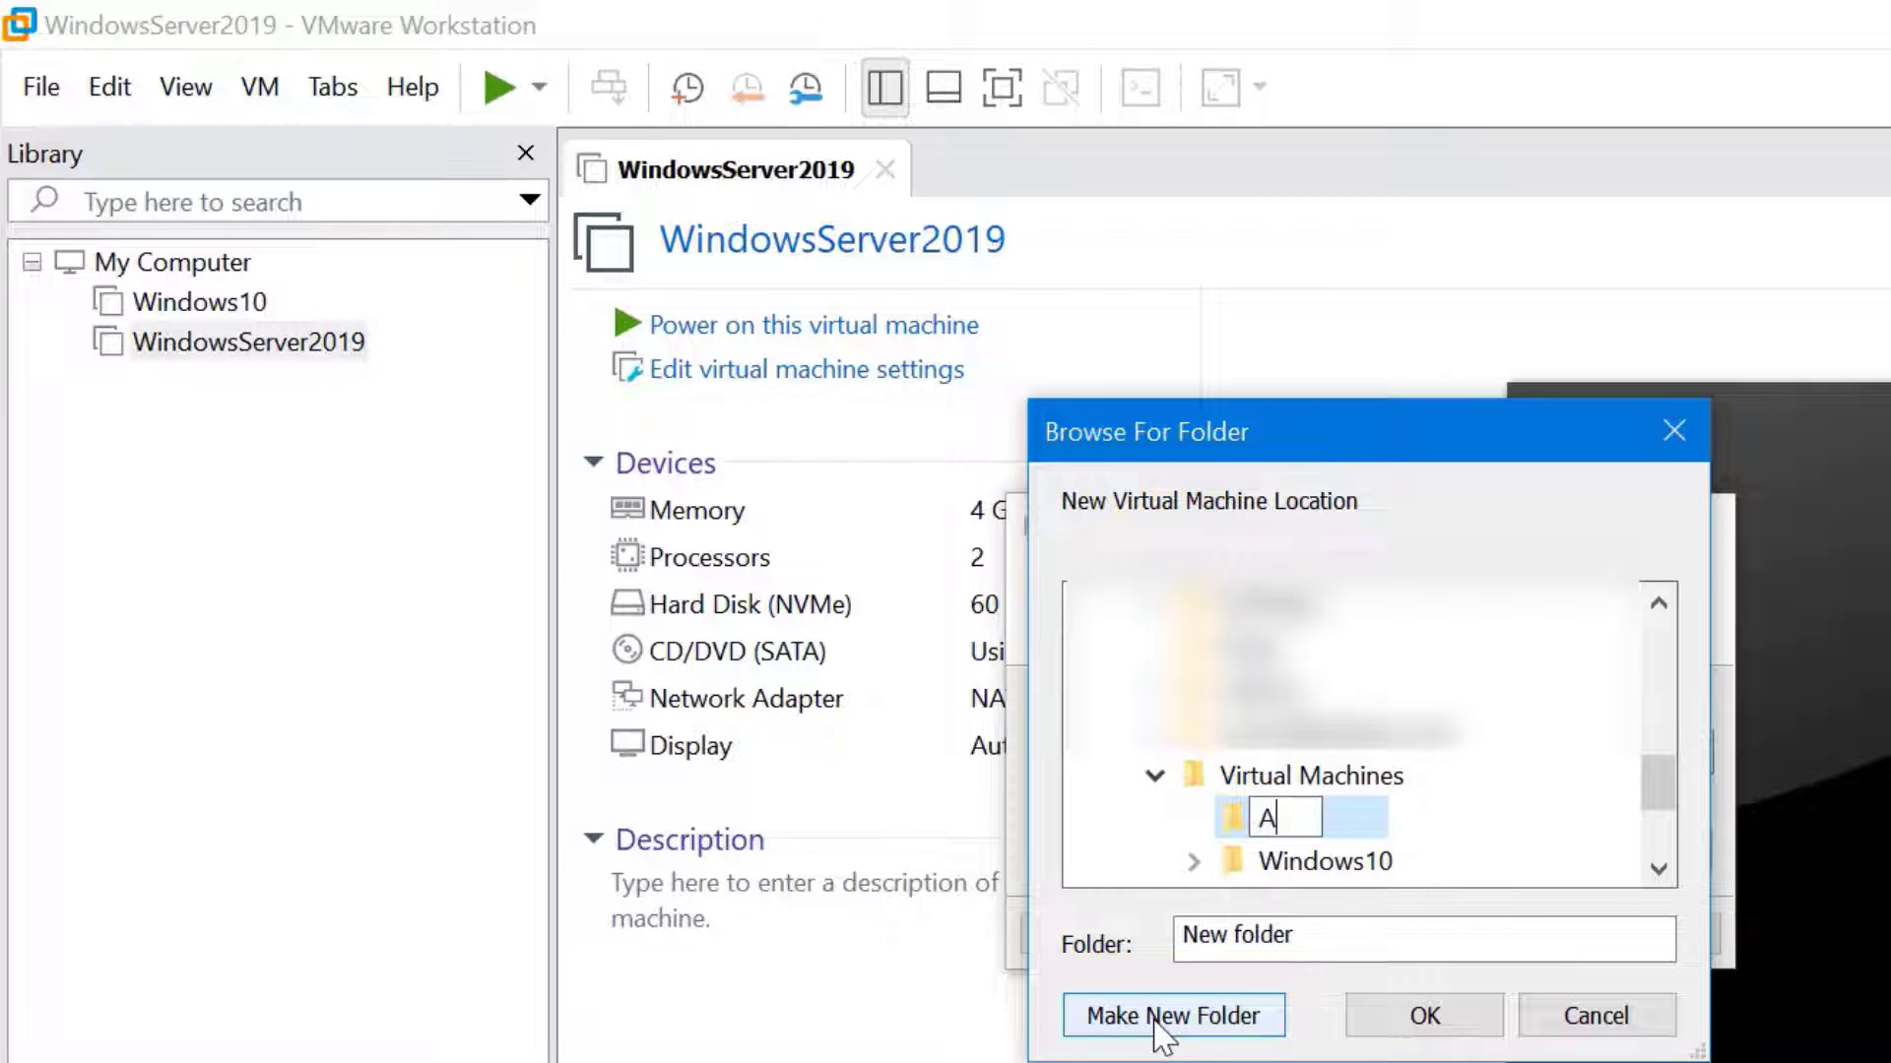
text(mazonLinux2)
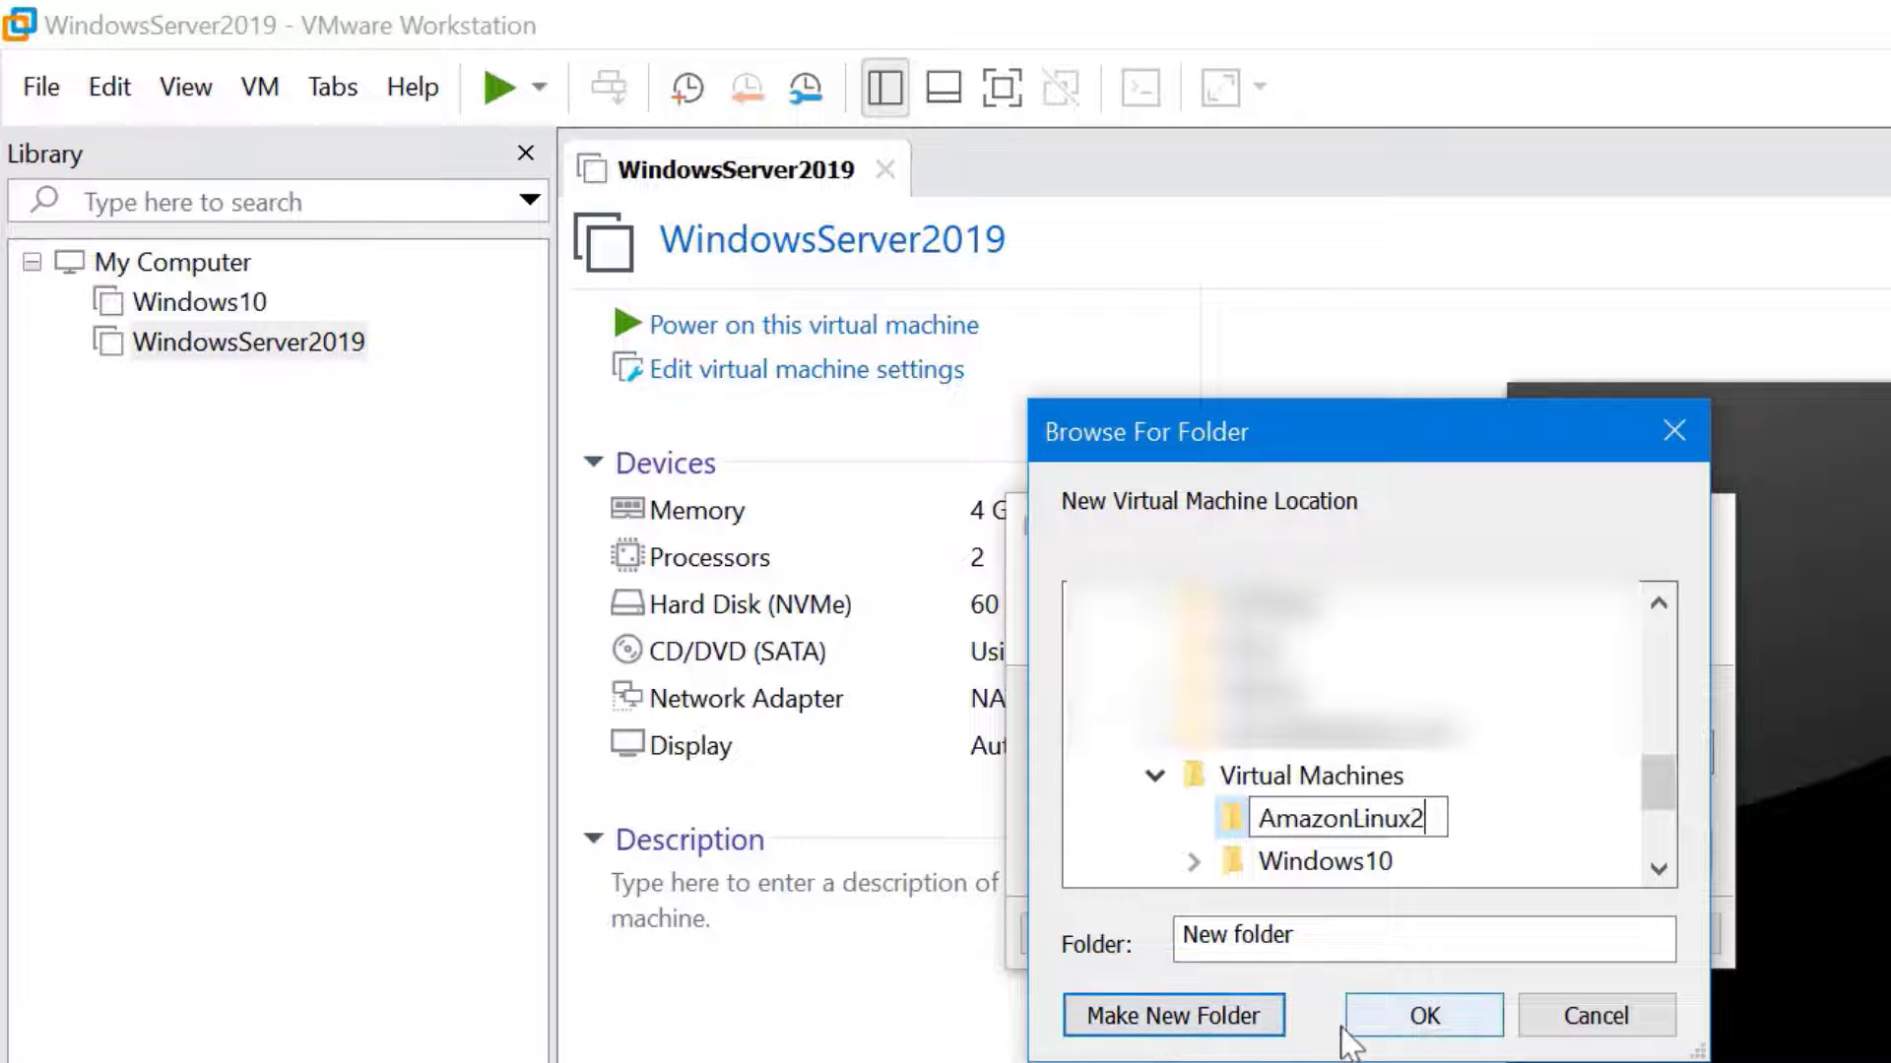
click(1430, 1024)
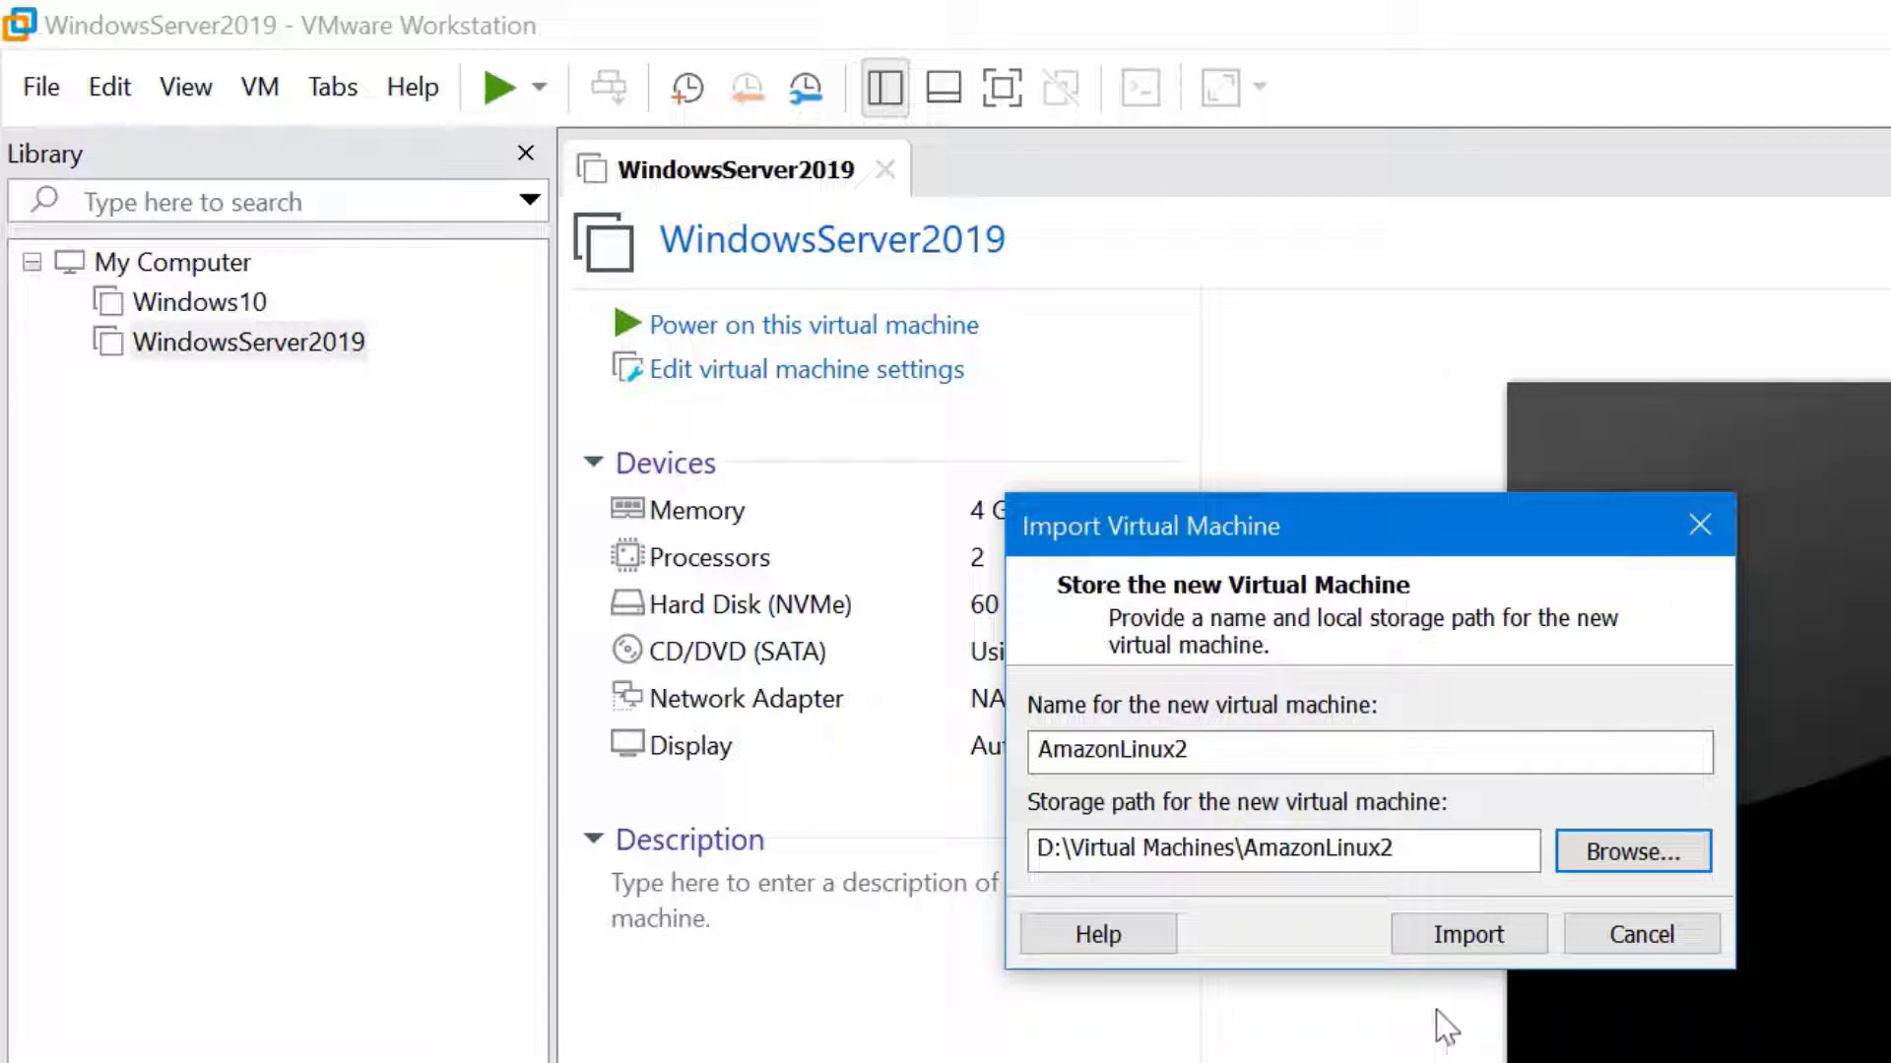
click(1464, 940)
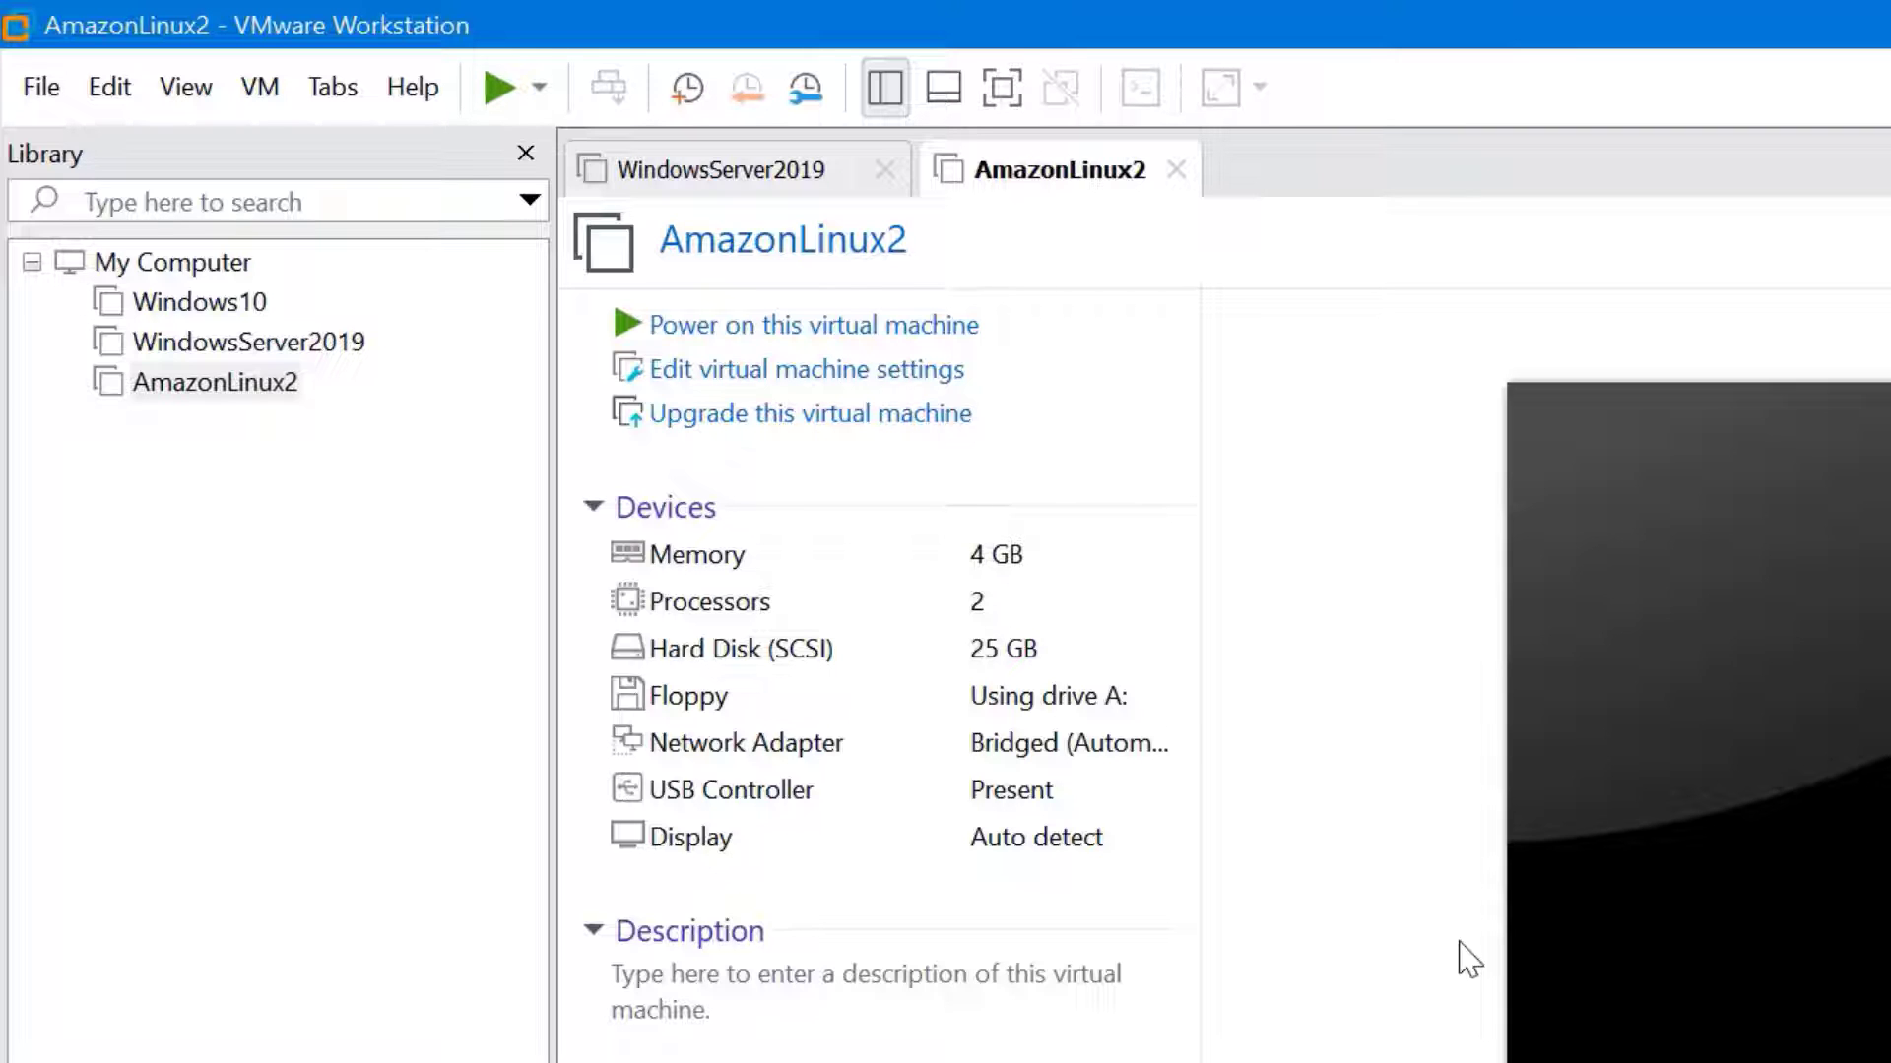
Power on the AmazonLinux2 VM and close the WindowsServer2019 tab
click(798, 326)
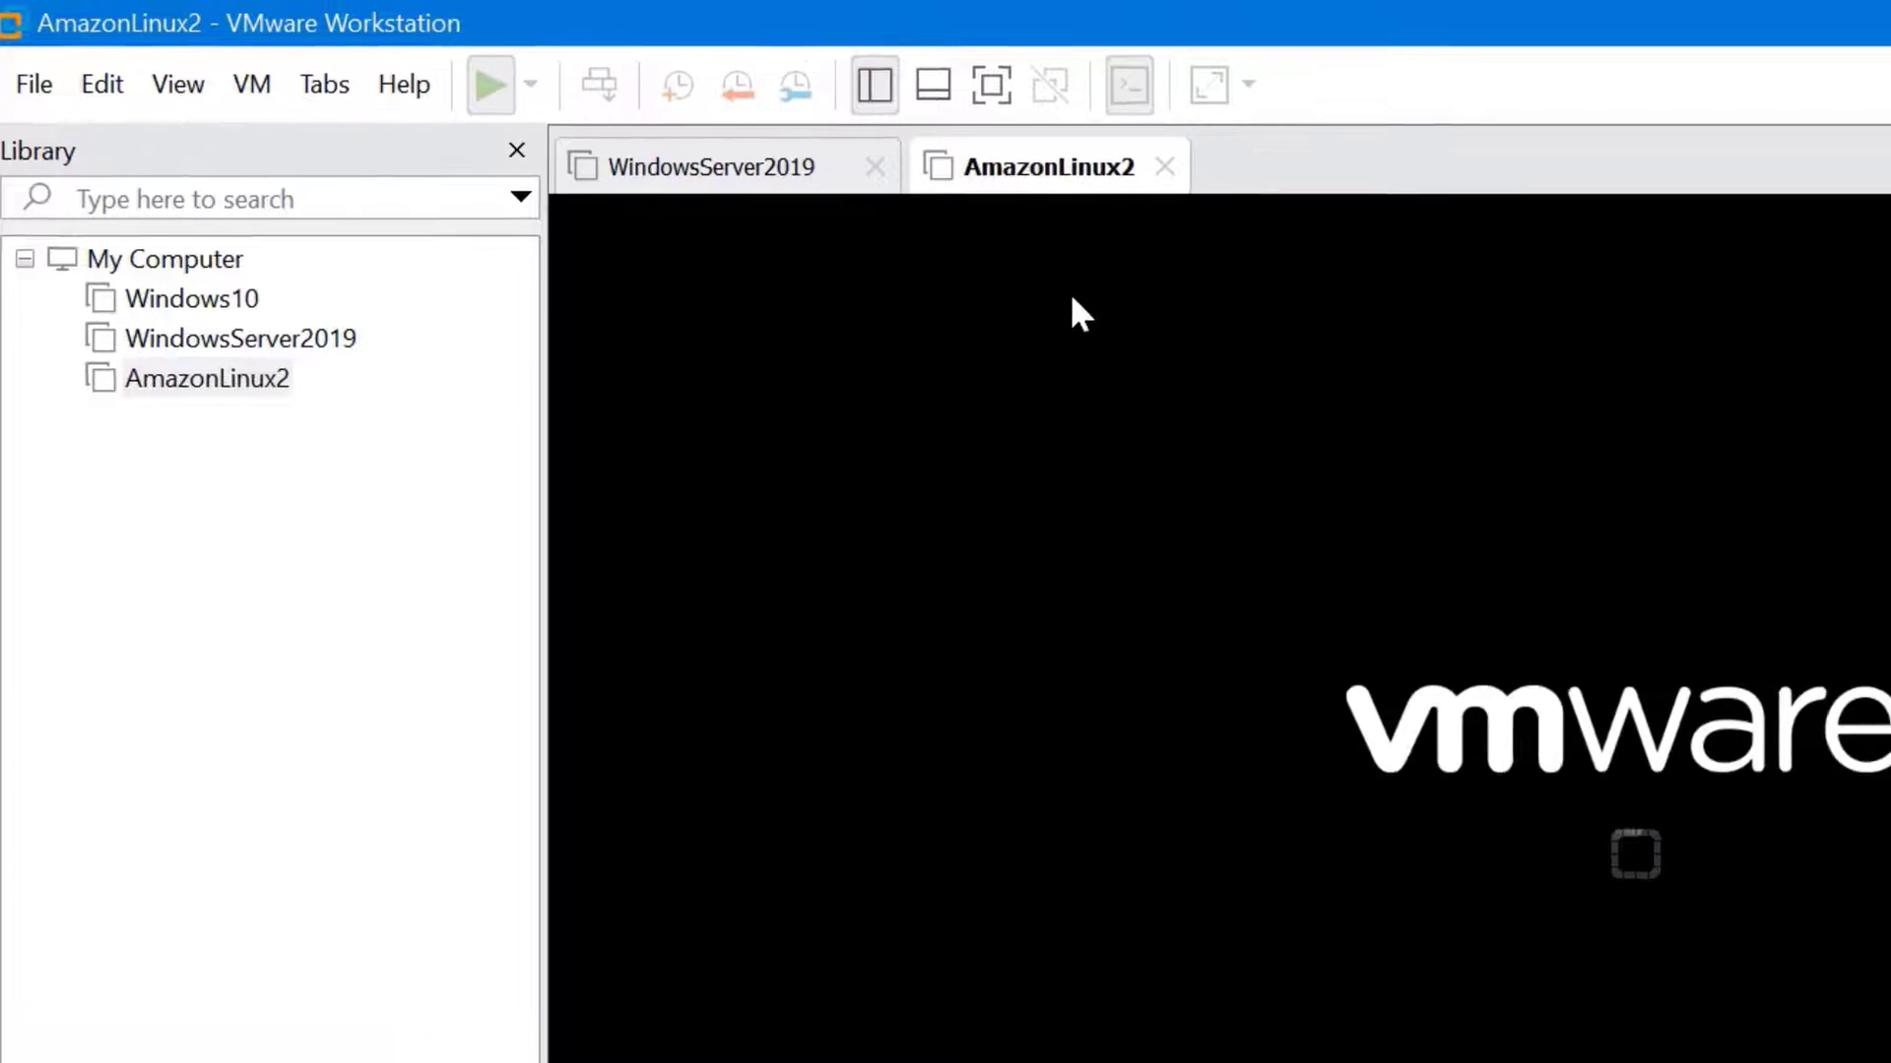
click(875, 166)
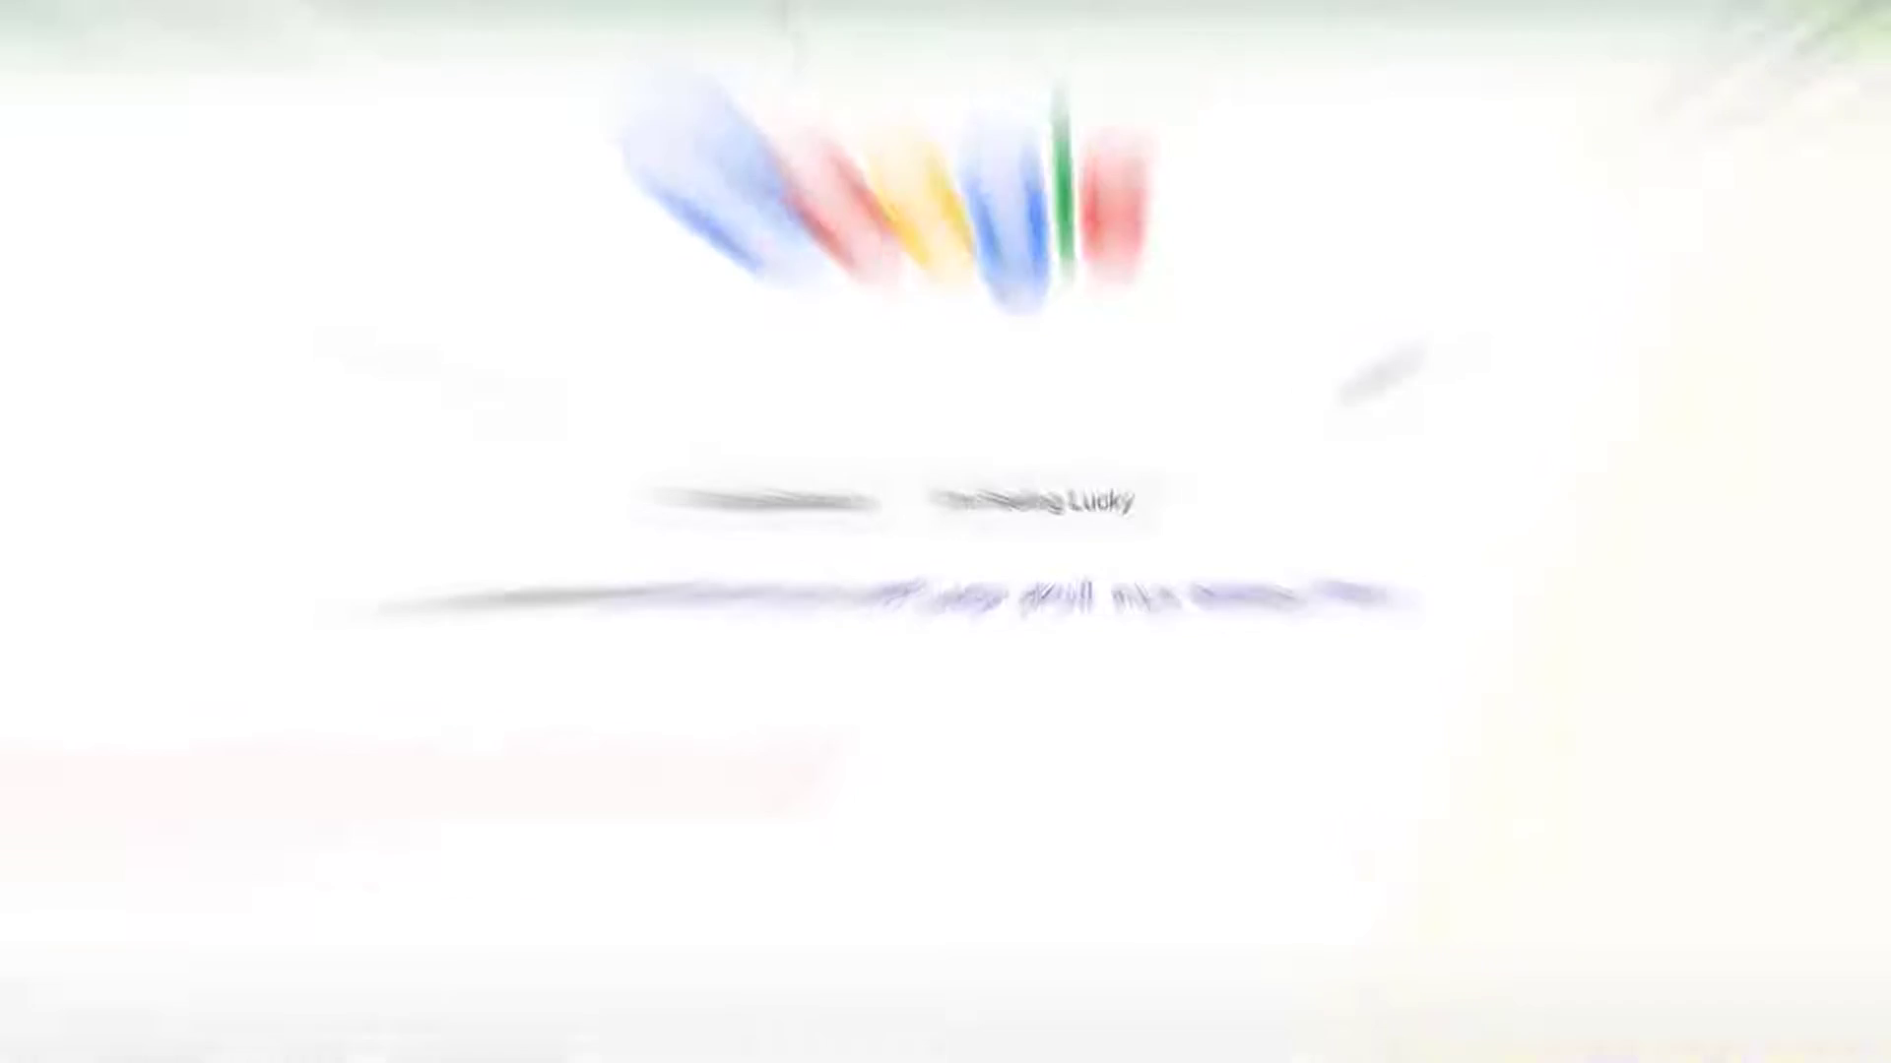
Search Google for 'Ubuntu', accept ubuntu.com cookies, and download Ubuntu Desktop 20.04.3 LTS
text(Ubuntu)
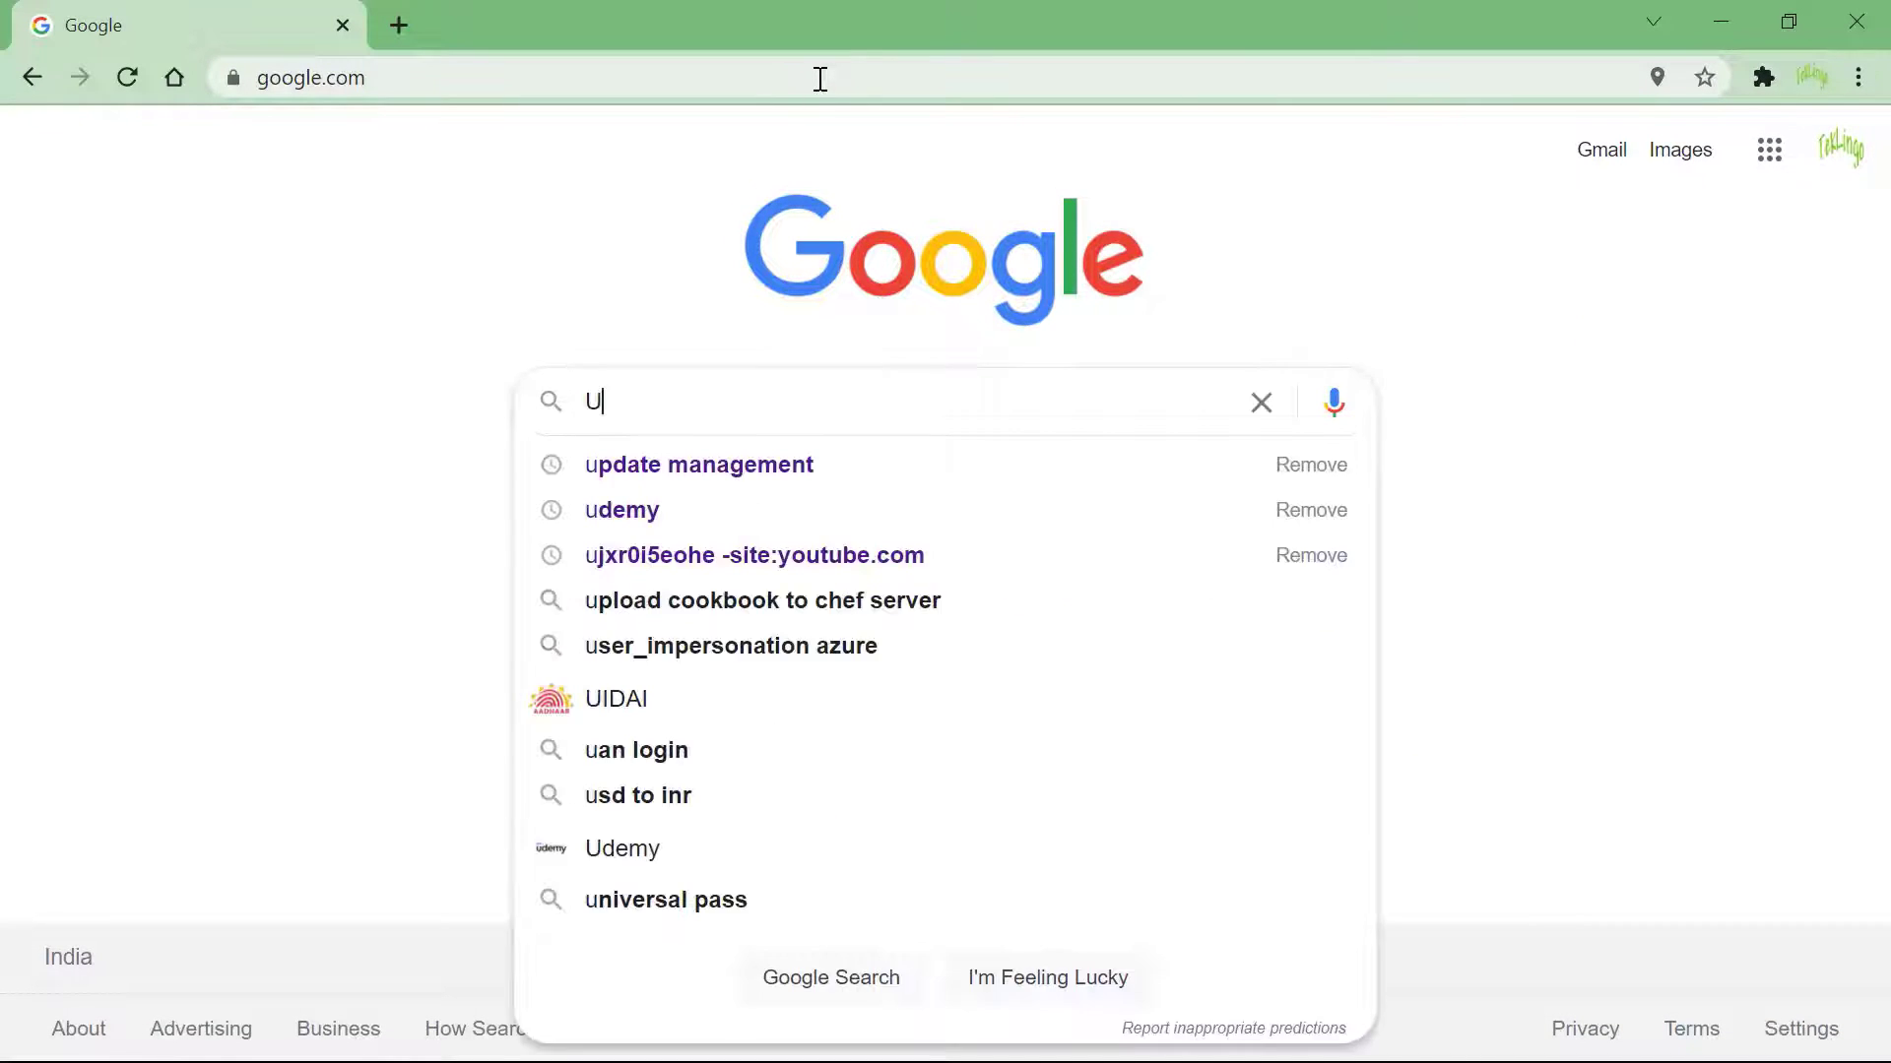
key(Return)
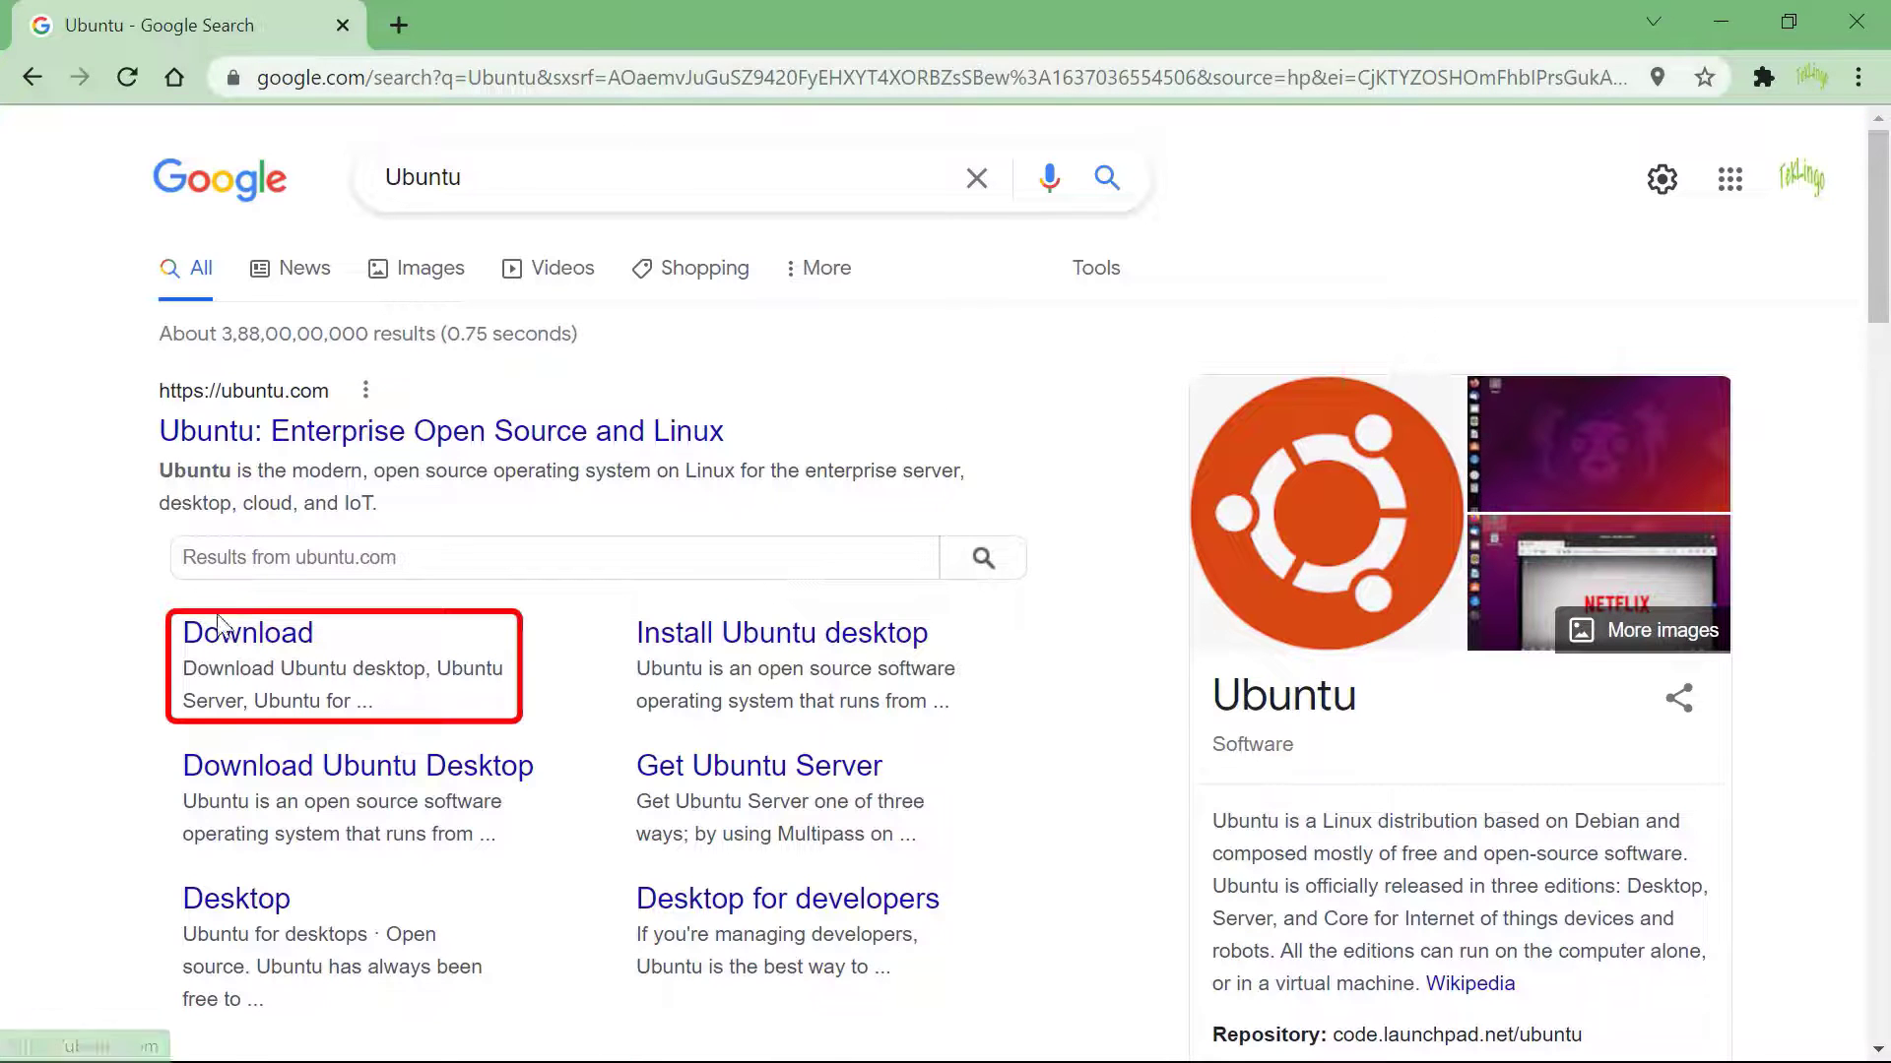
click(213, 646)
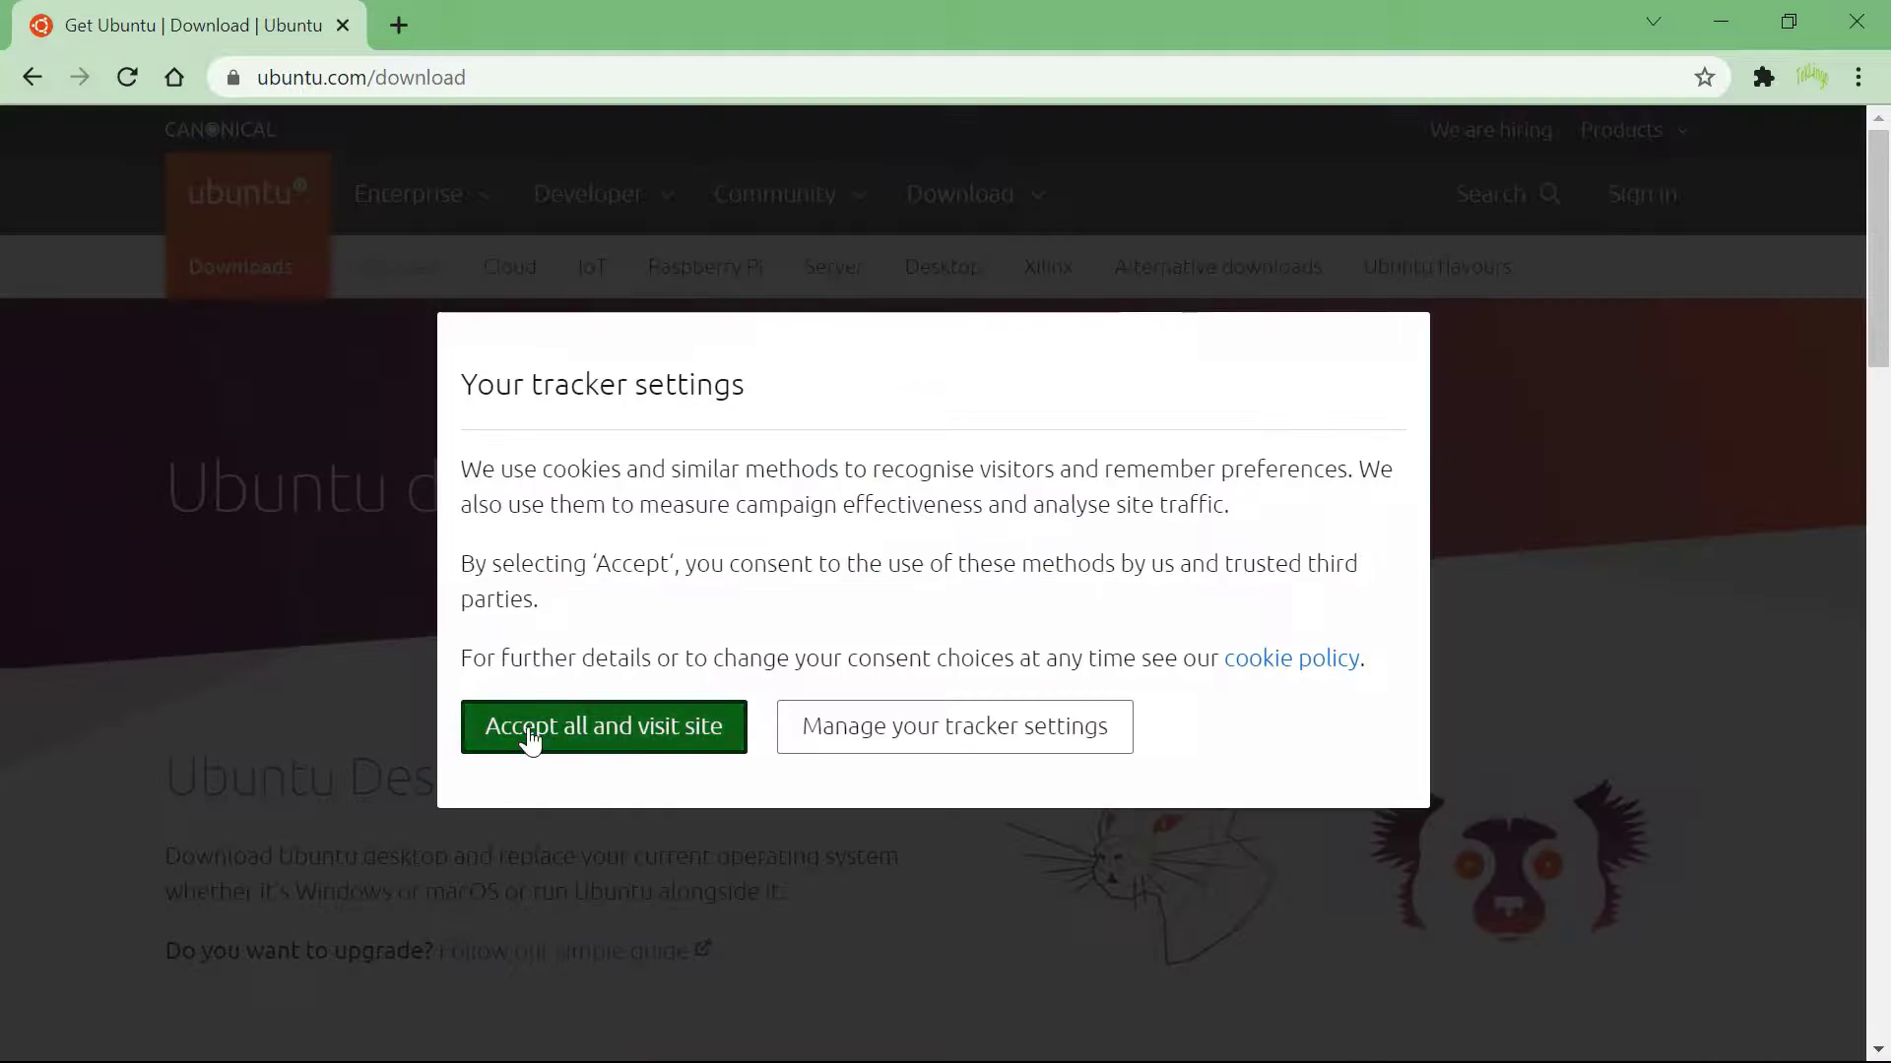
click(528, 736)
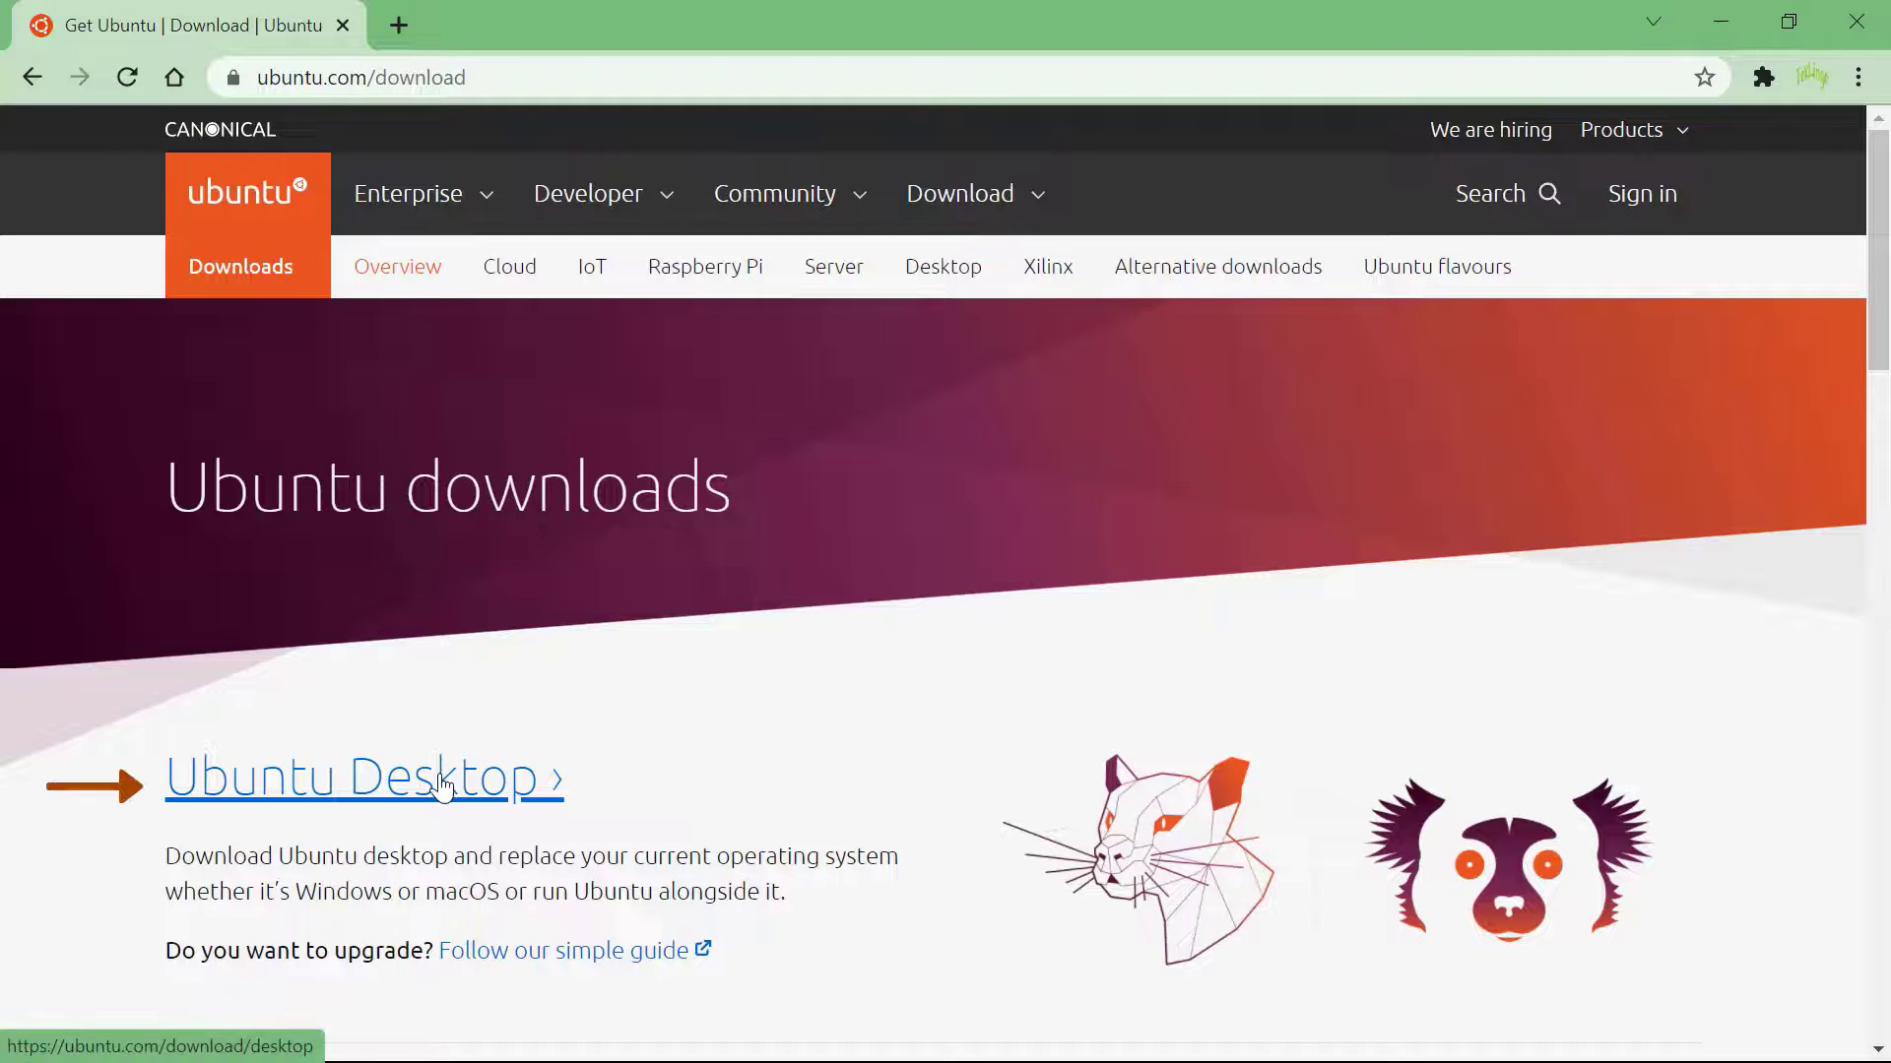
scroll(440, 786, down, 6)
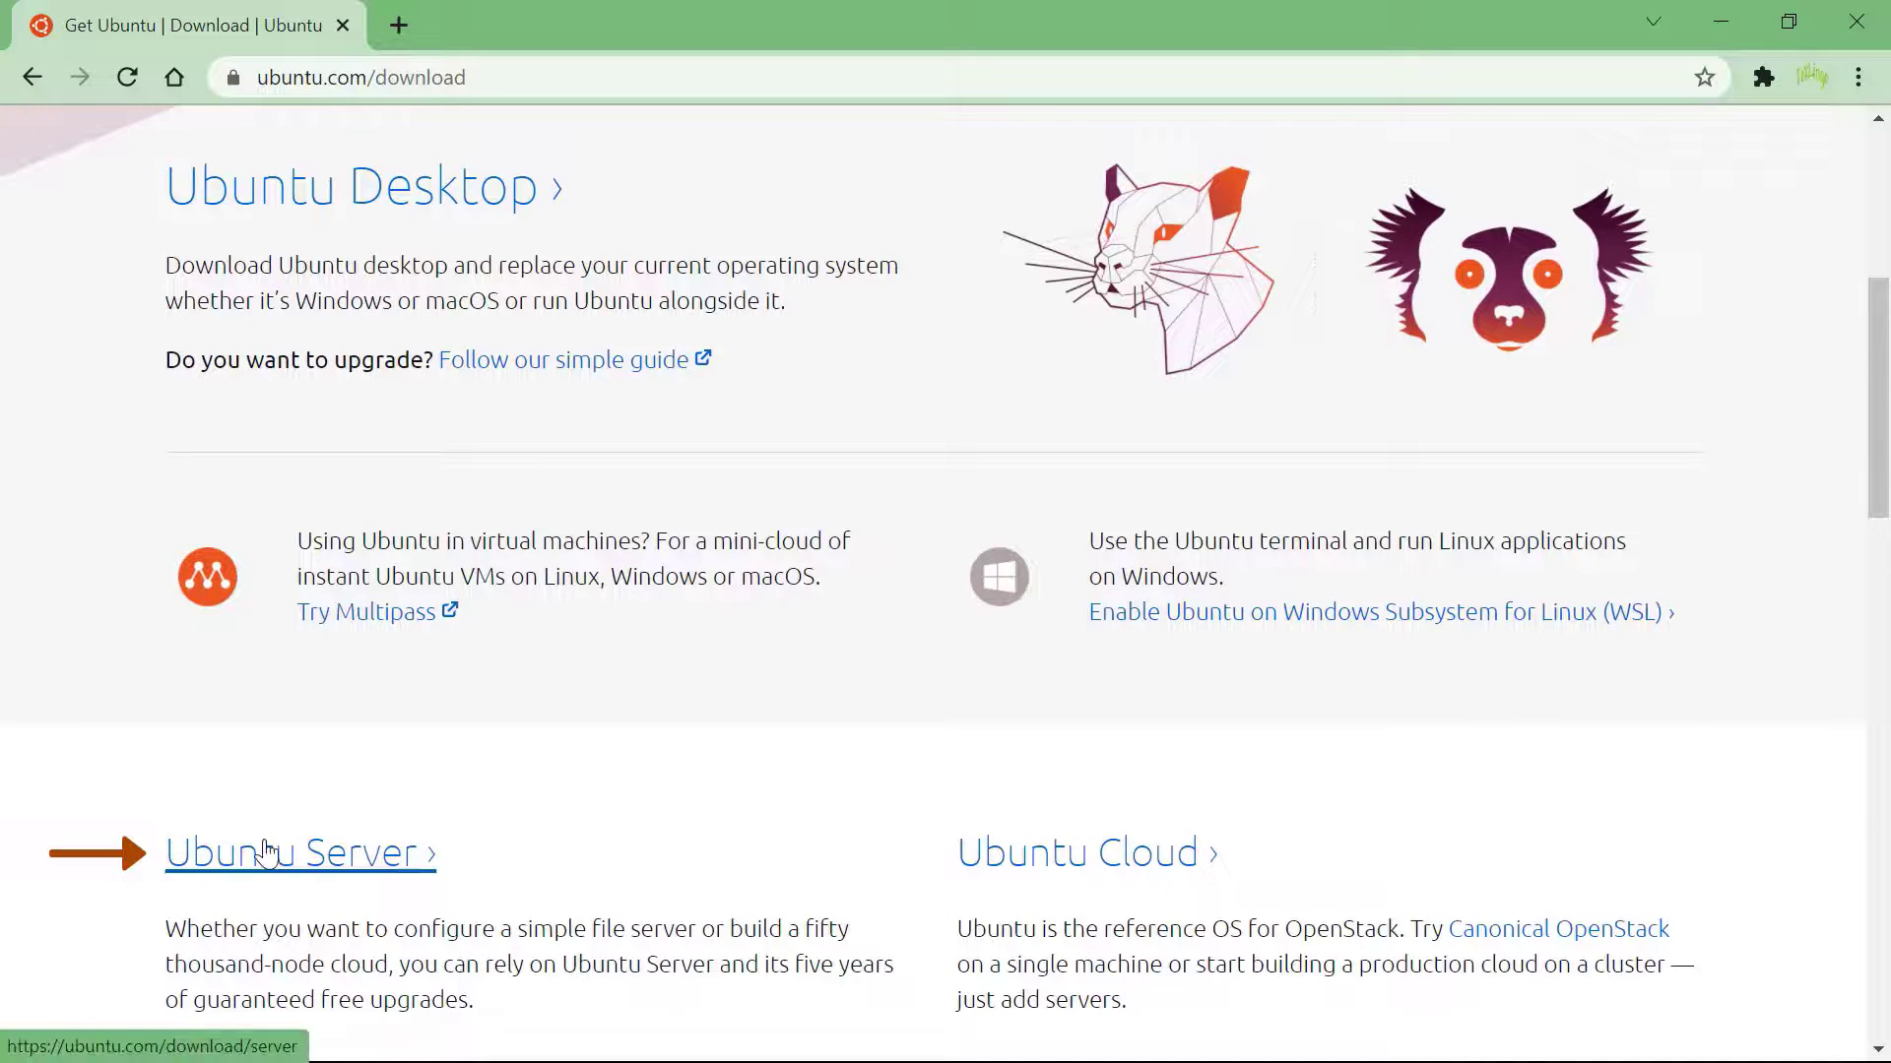
scroll(263, 853, up, 6)
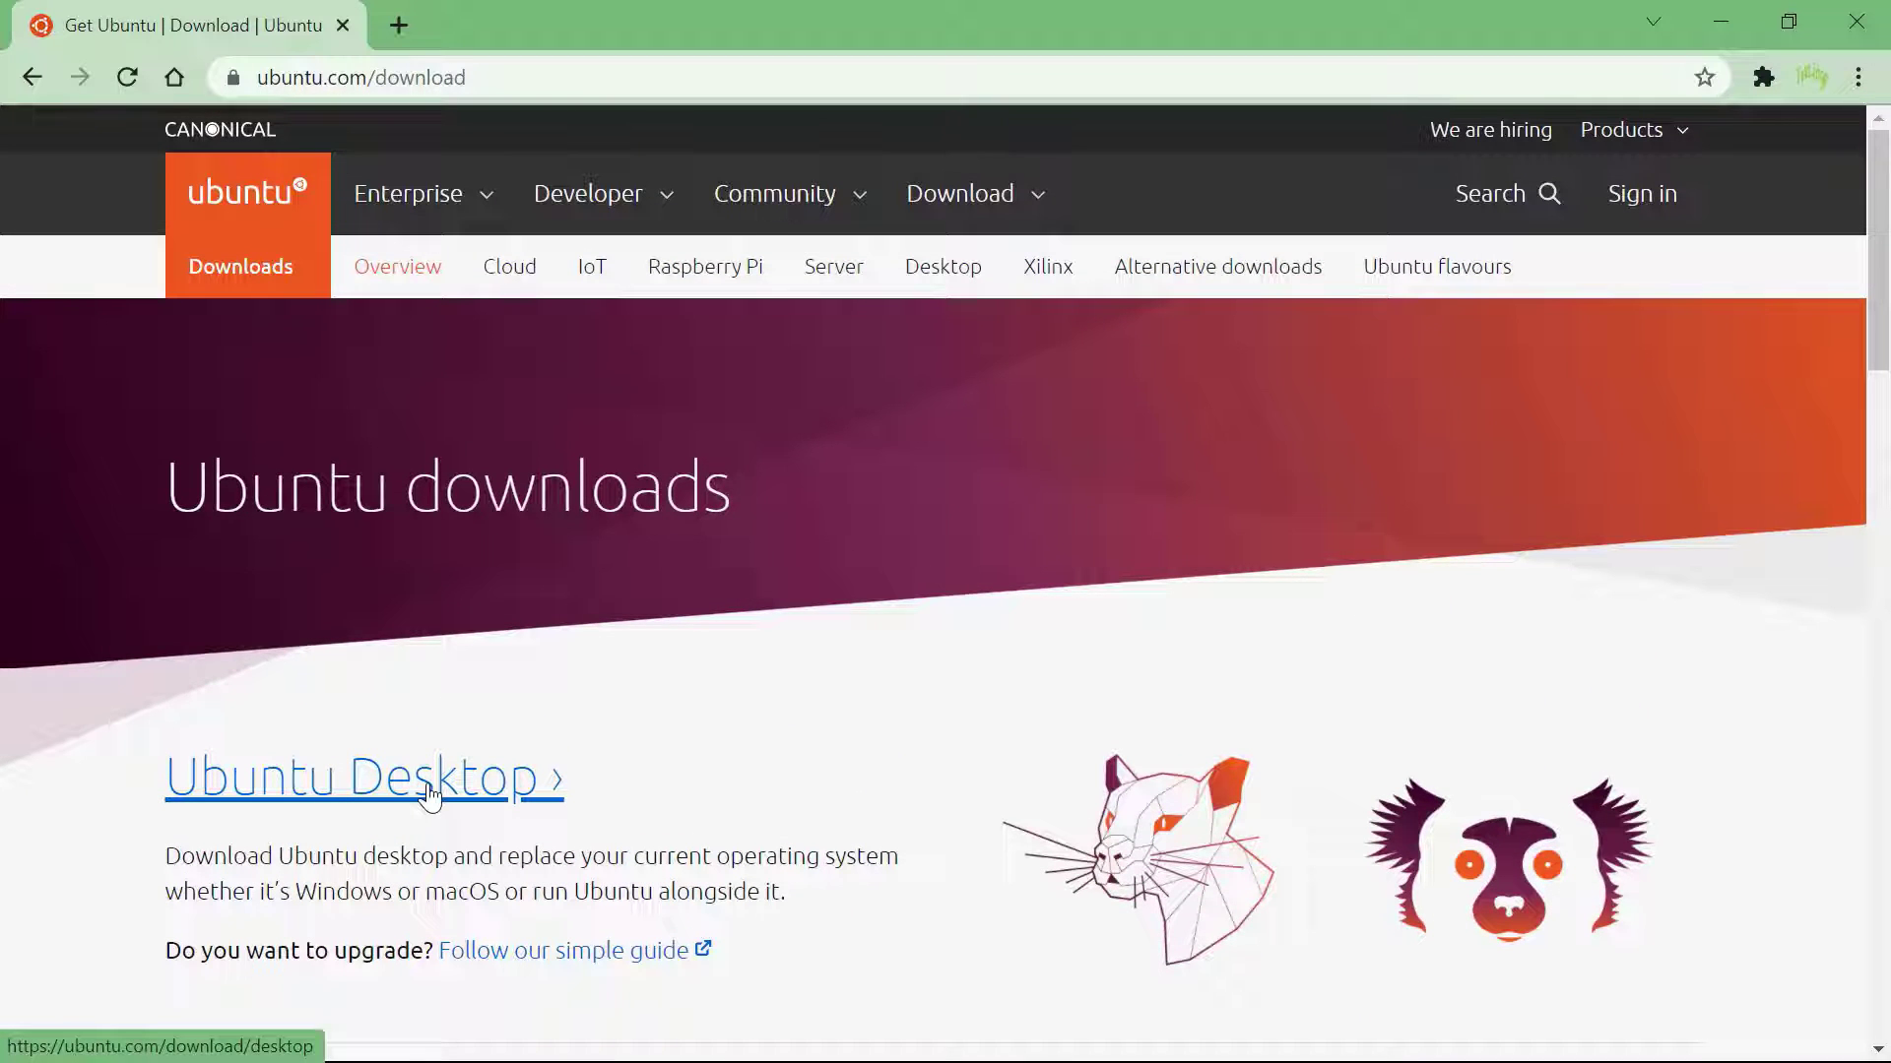
click(430, 794)
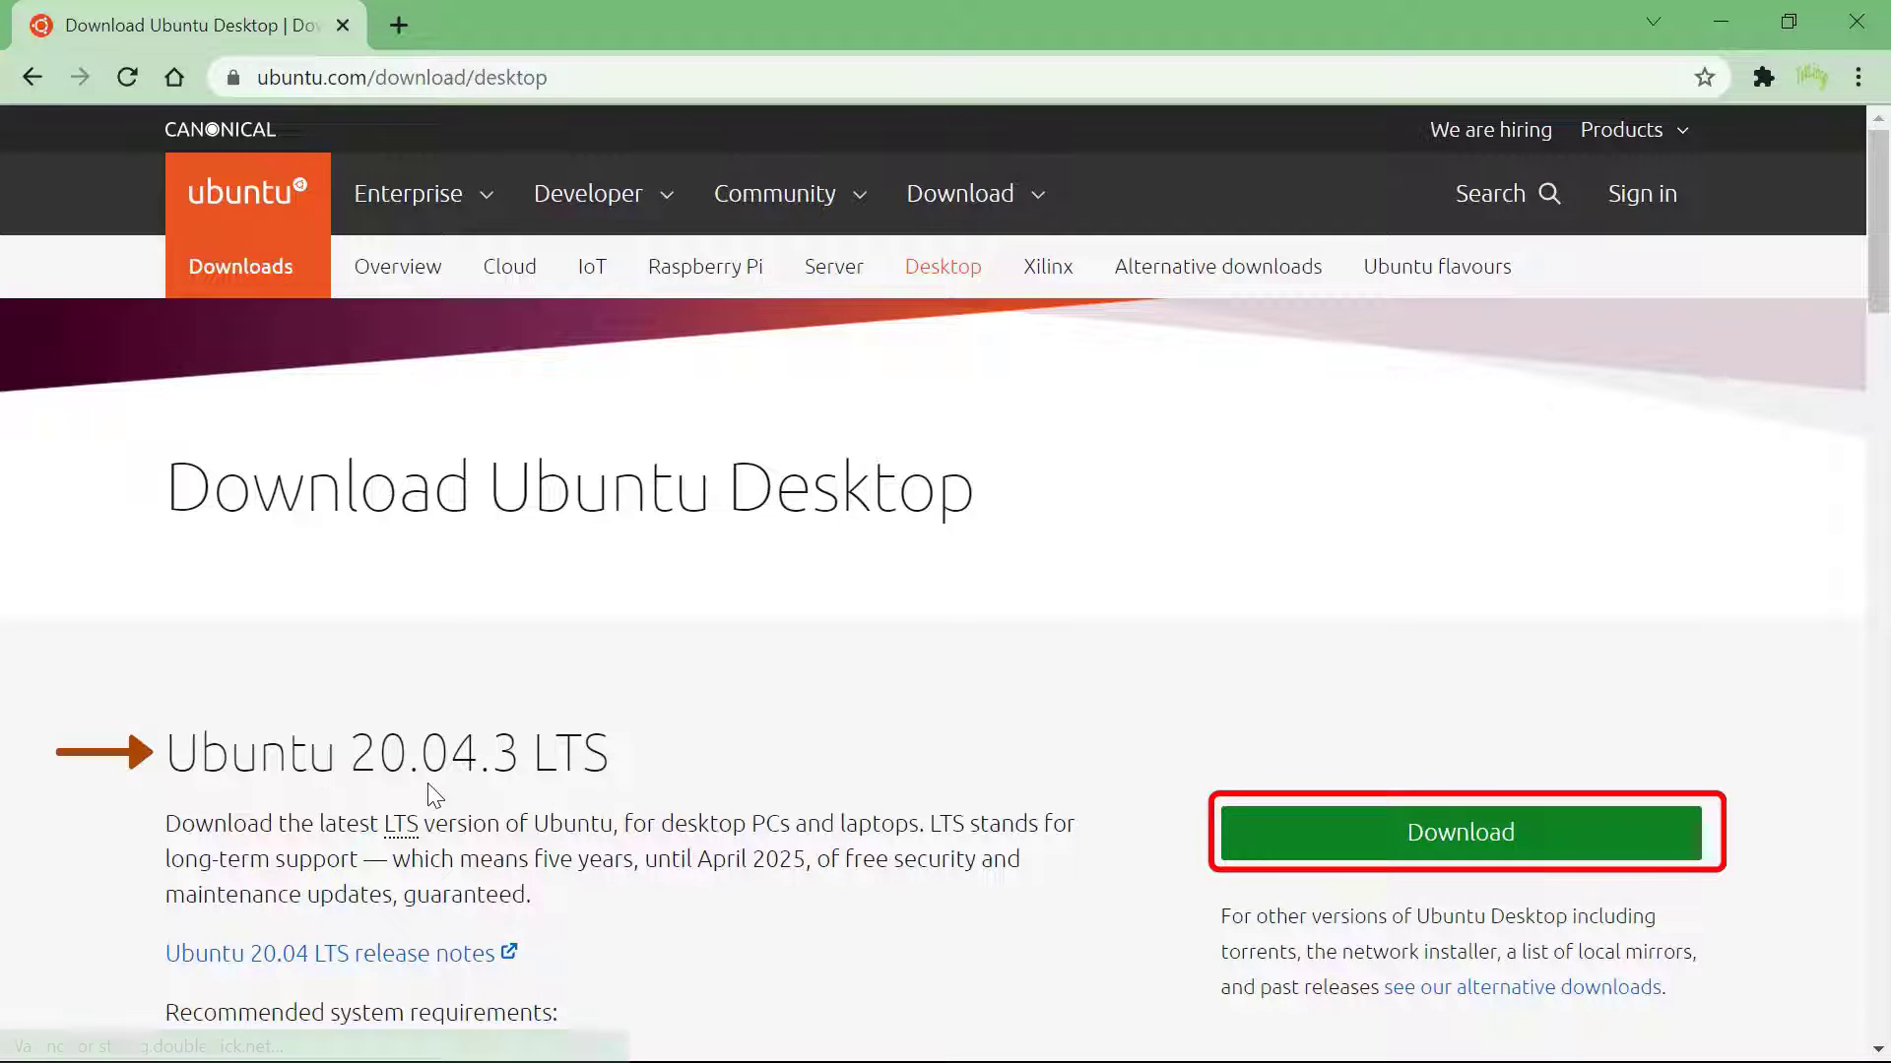
click(1322, 839)
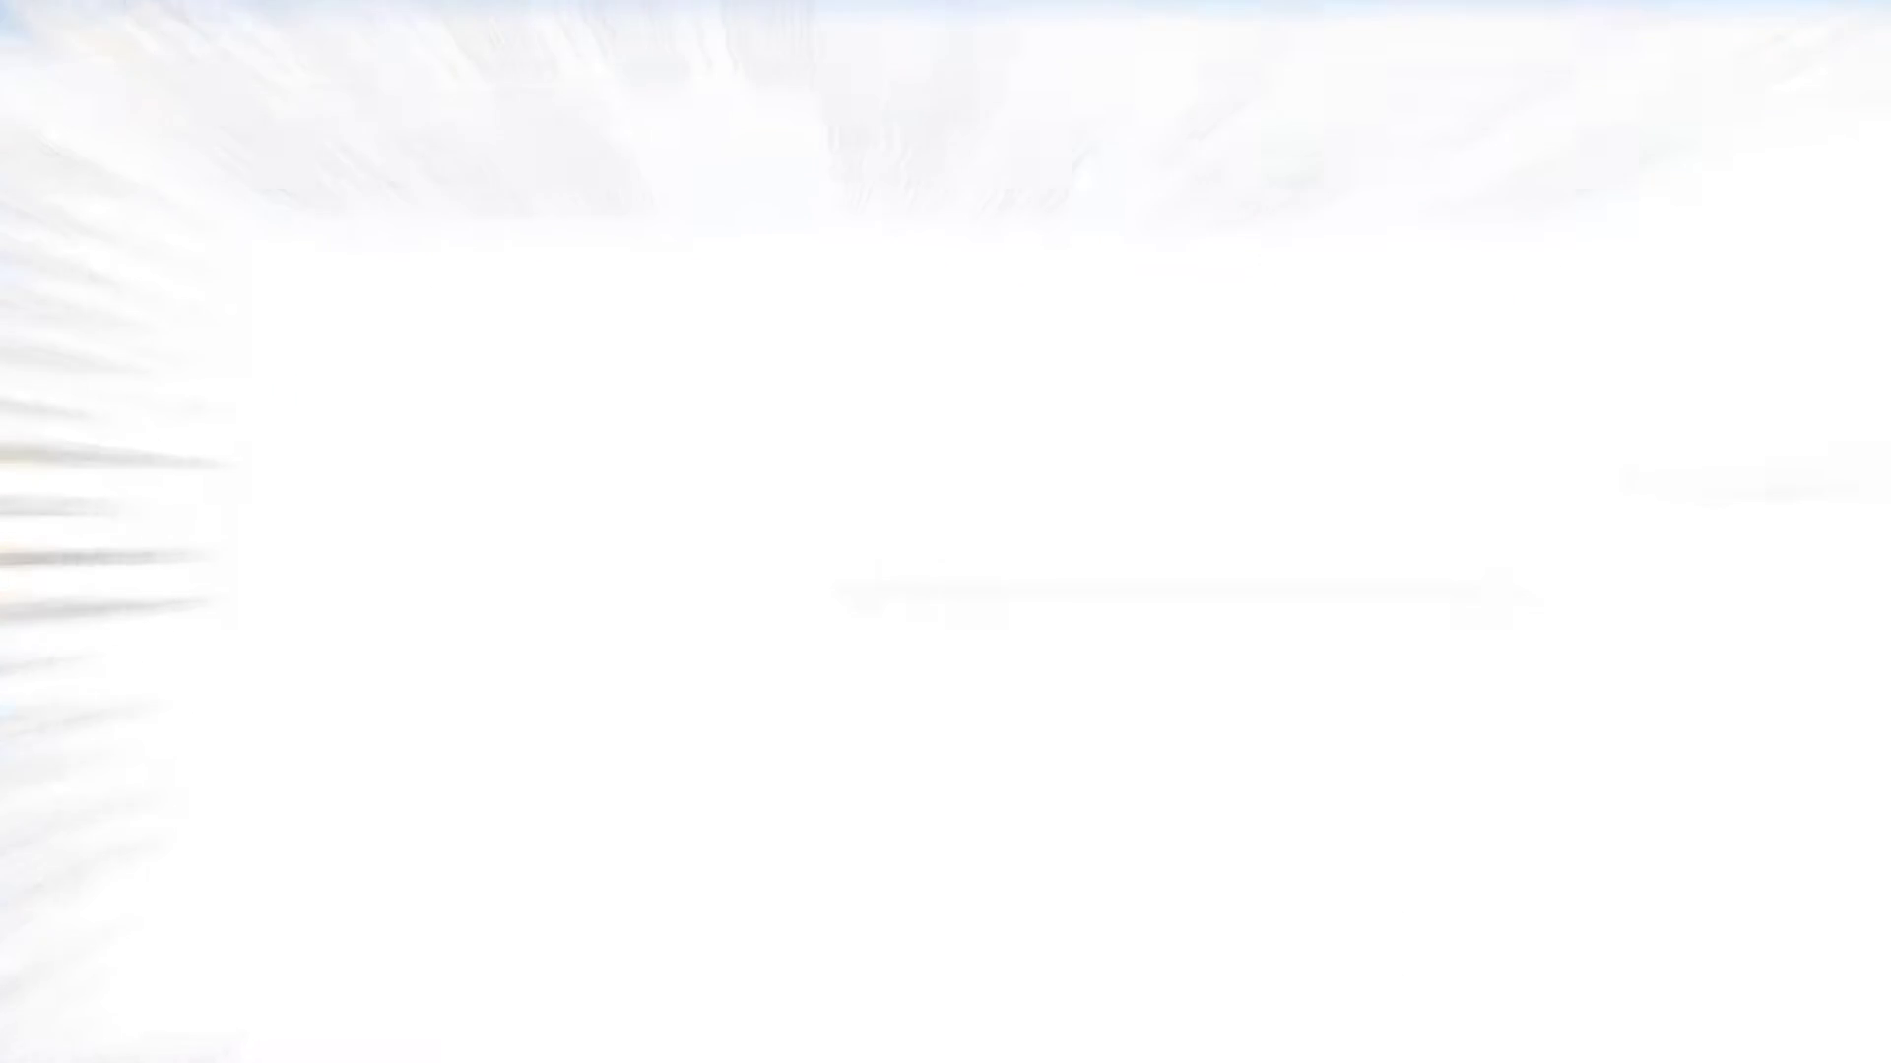
Start a new Typical virtual machine from File > New Virtual Machine
click(21, 56)
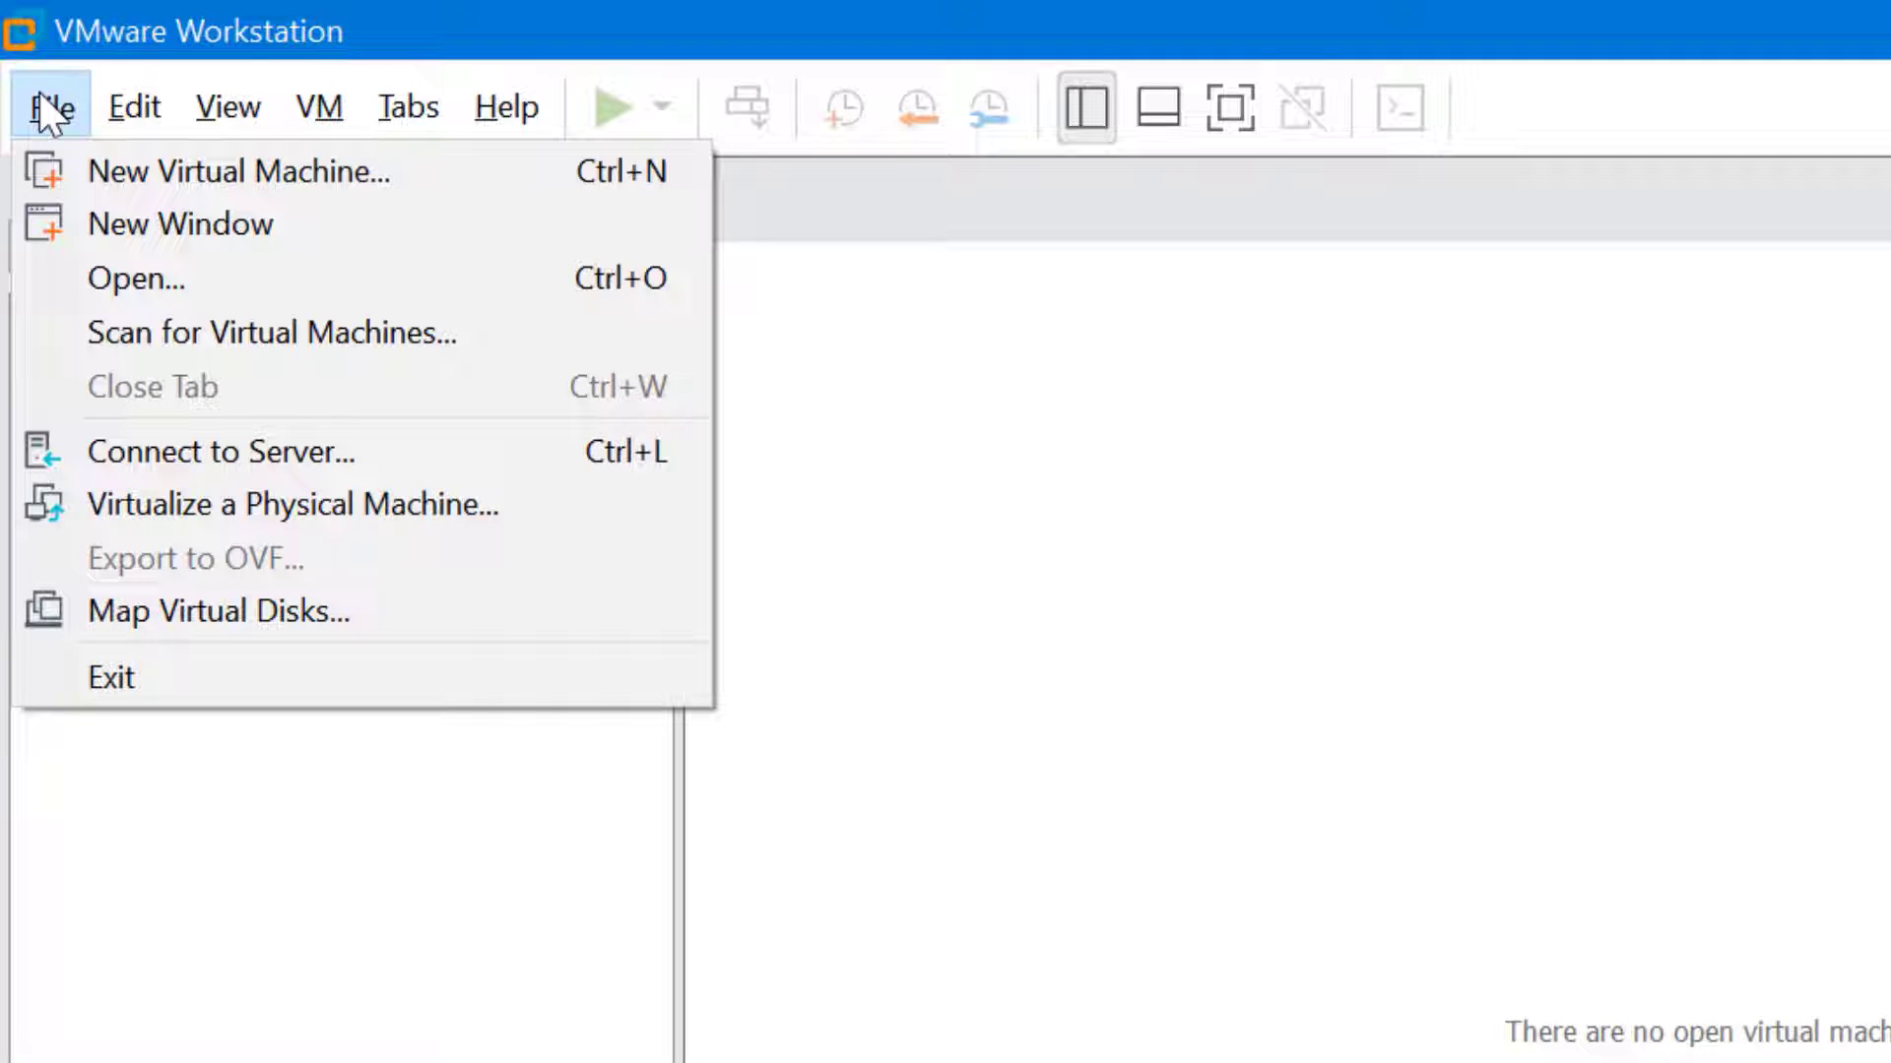
click(469, 170)
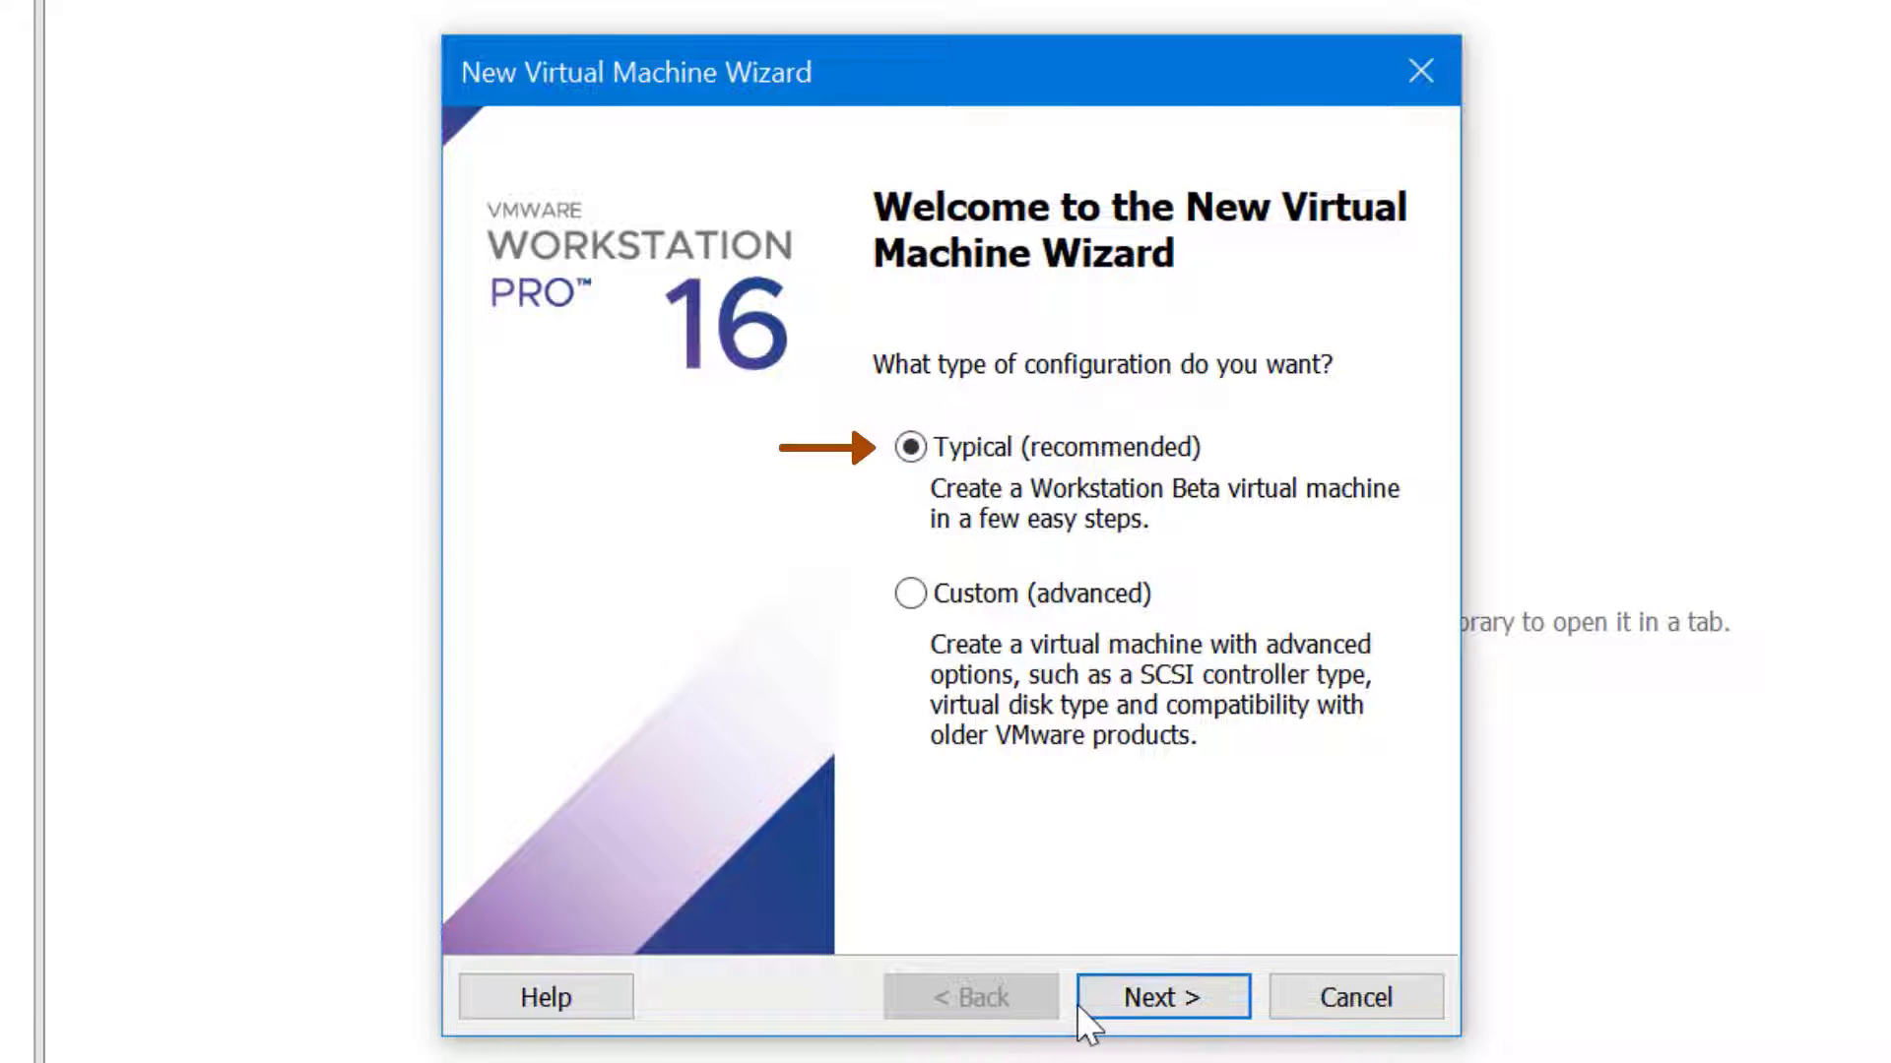
click(1139, 997)
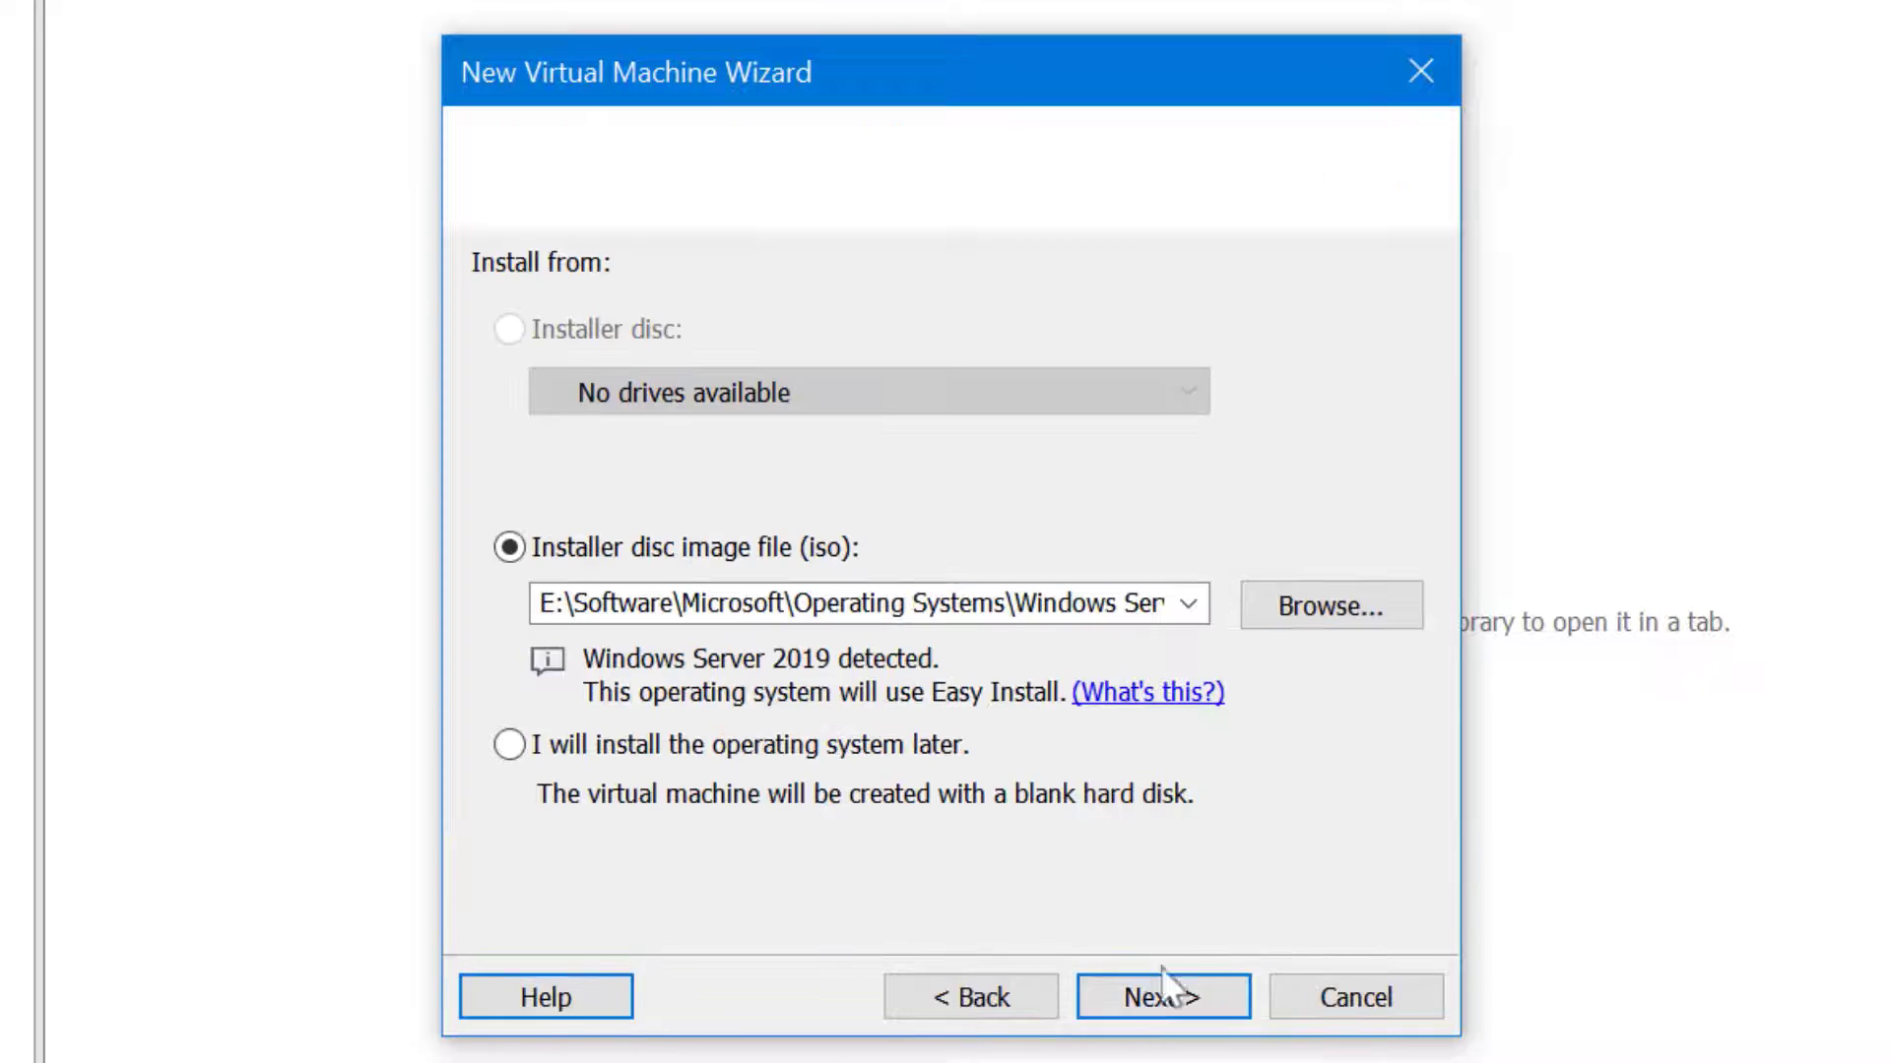
Use D:\Software\Ubuntu\Desktop\ubuntu-20.04.3-desktop-amd64.iso as the installer disc image and continue
click(1410, 610)
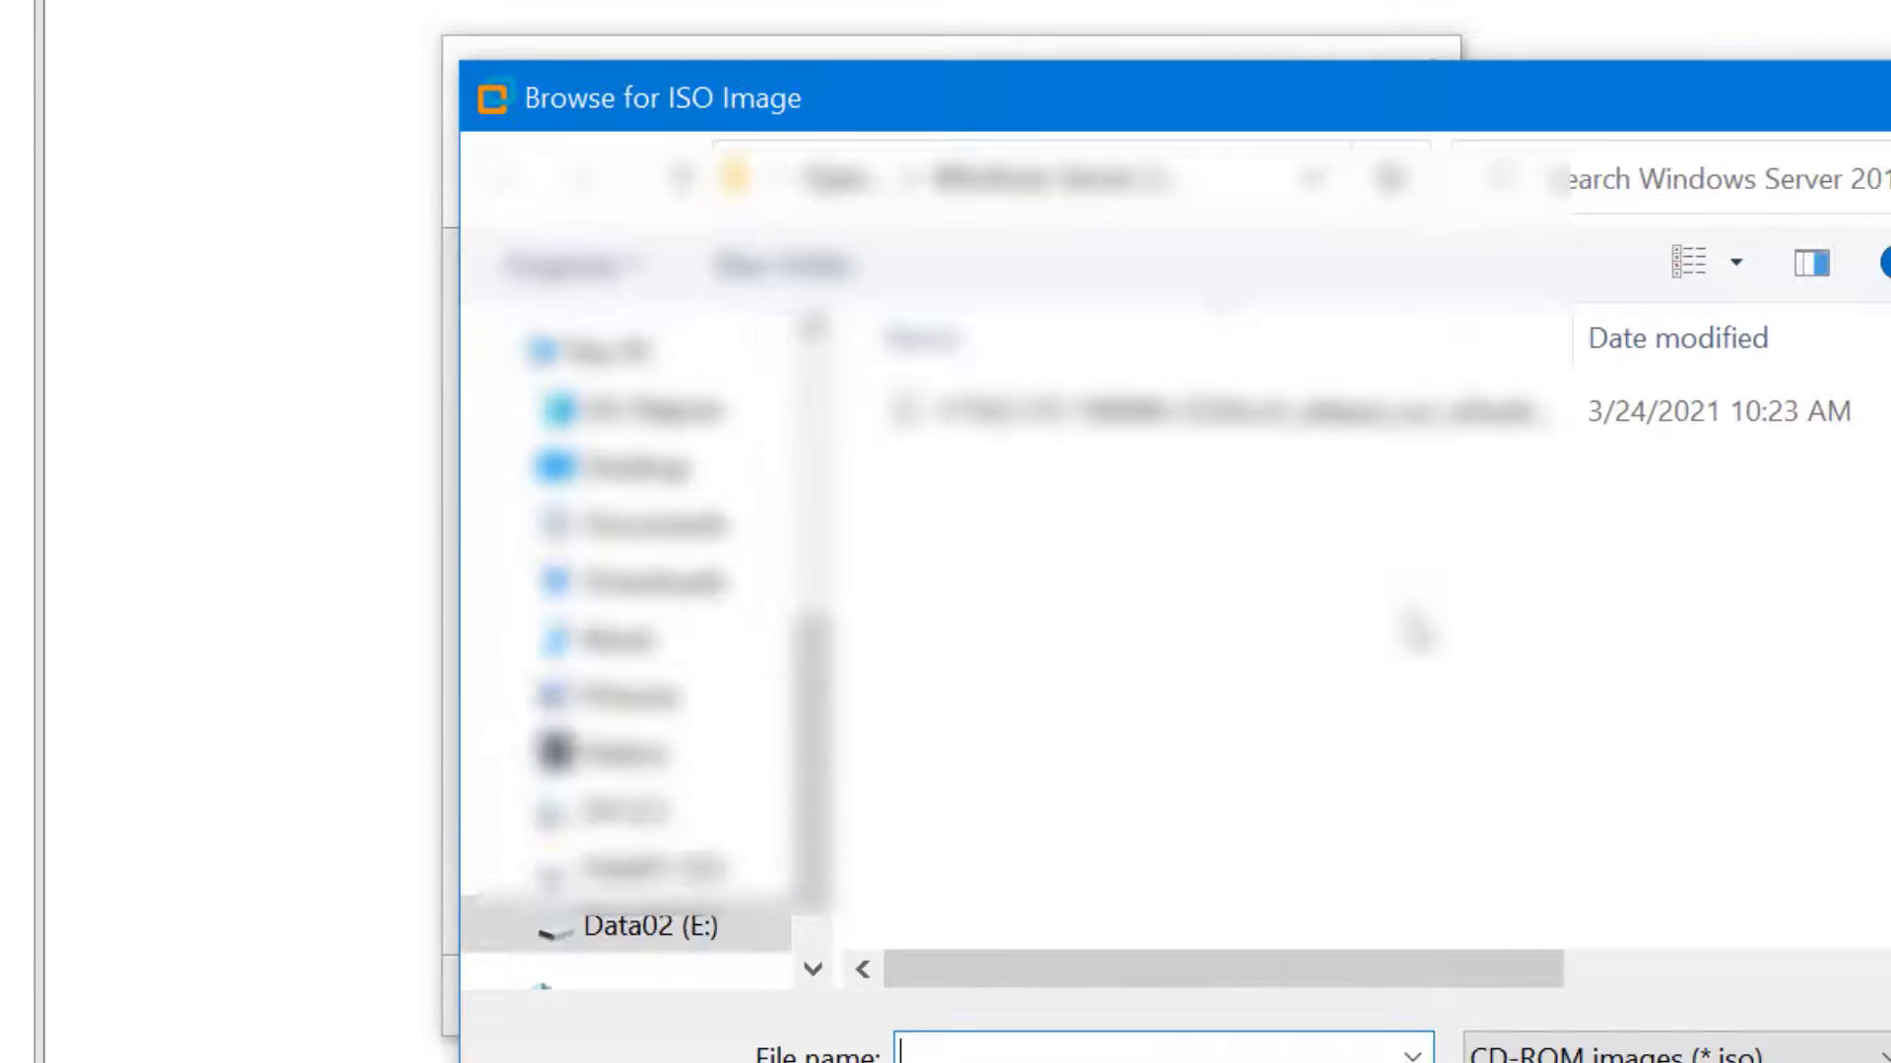
click(650, 866)
double_click(1091, 670)
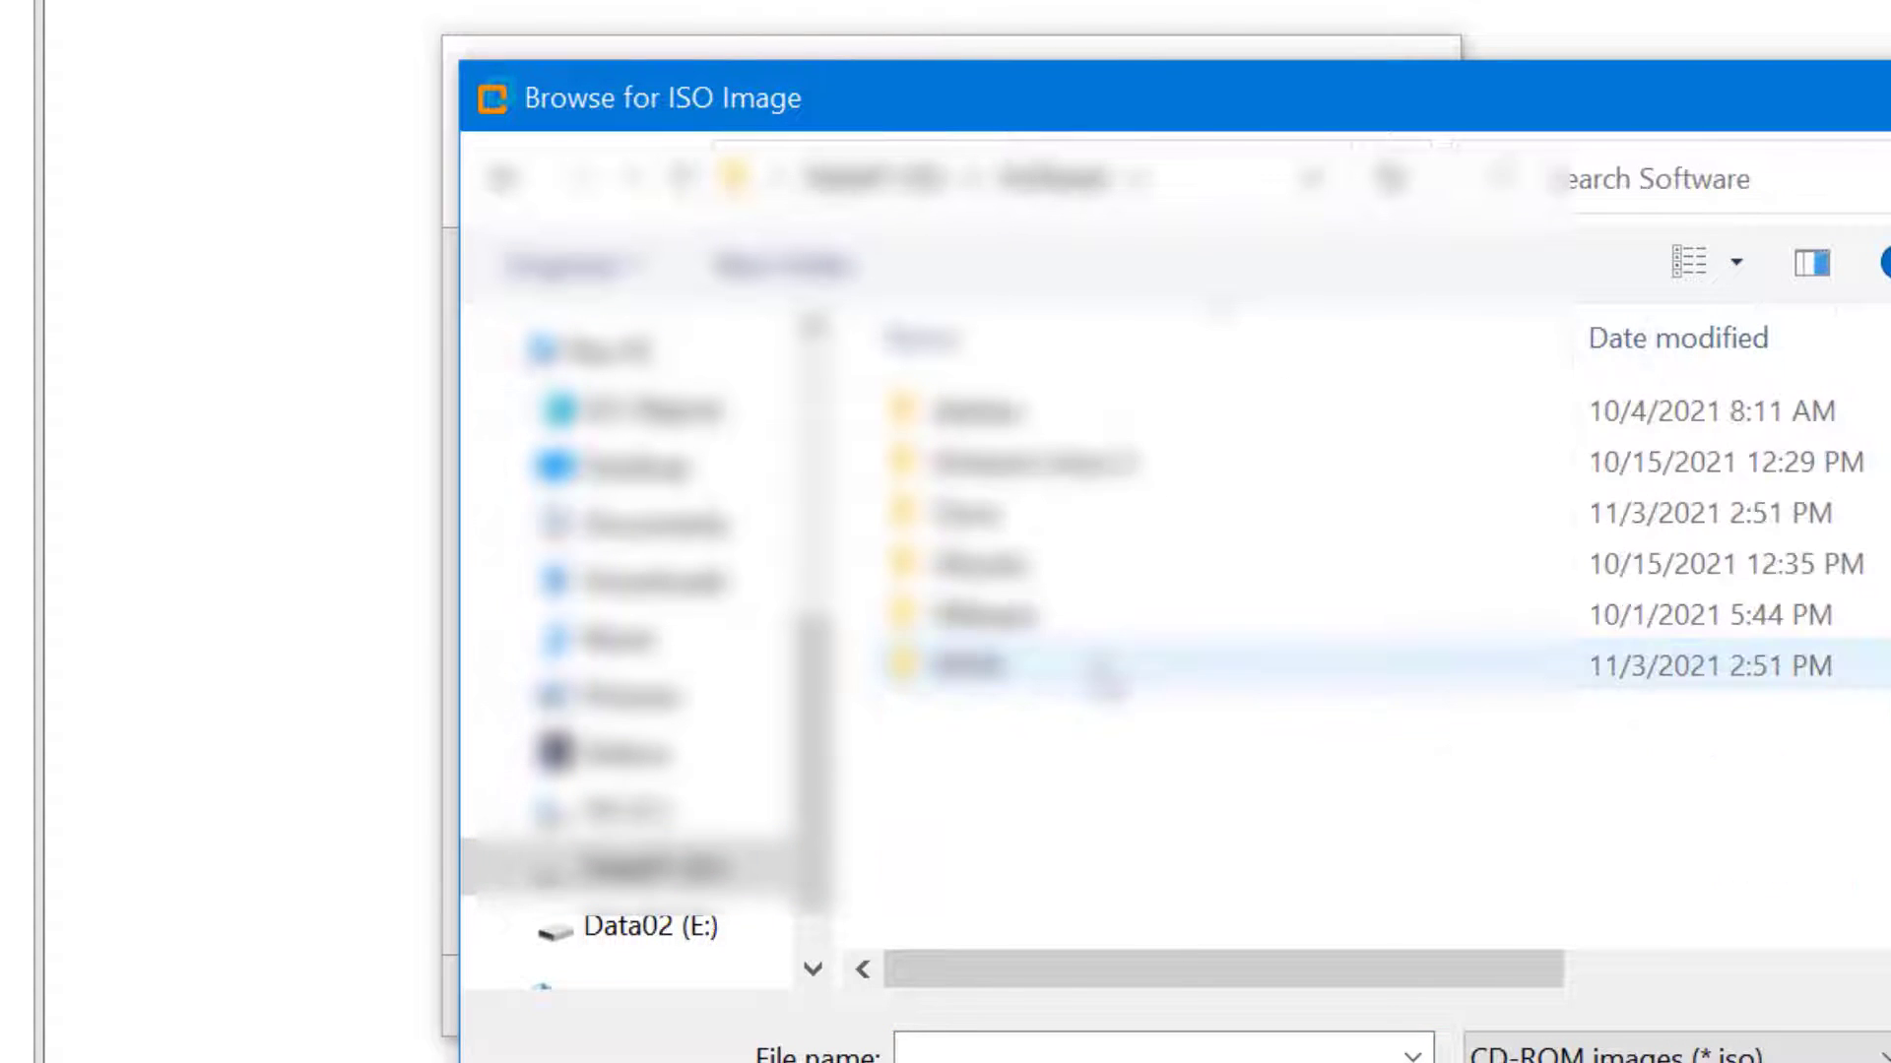
double_click(1078, 565)
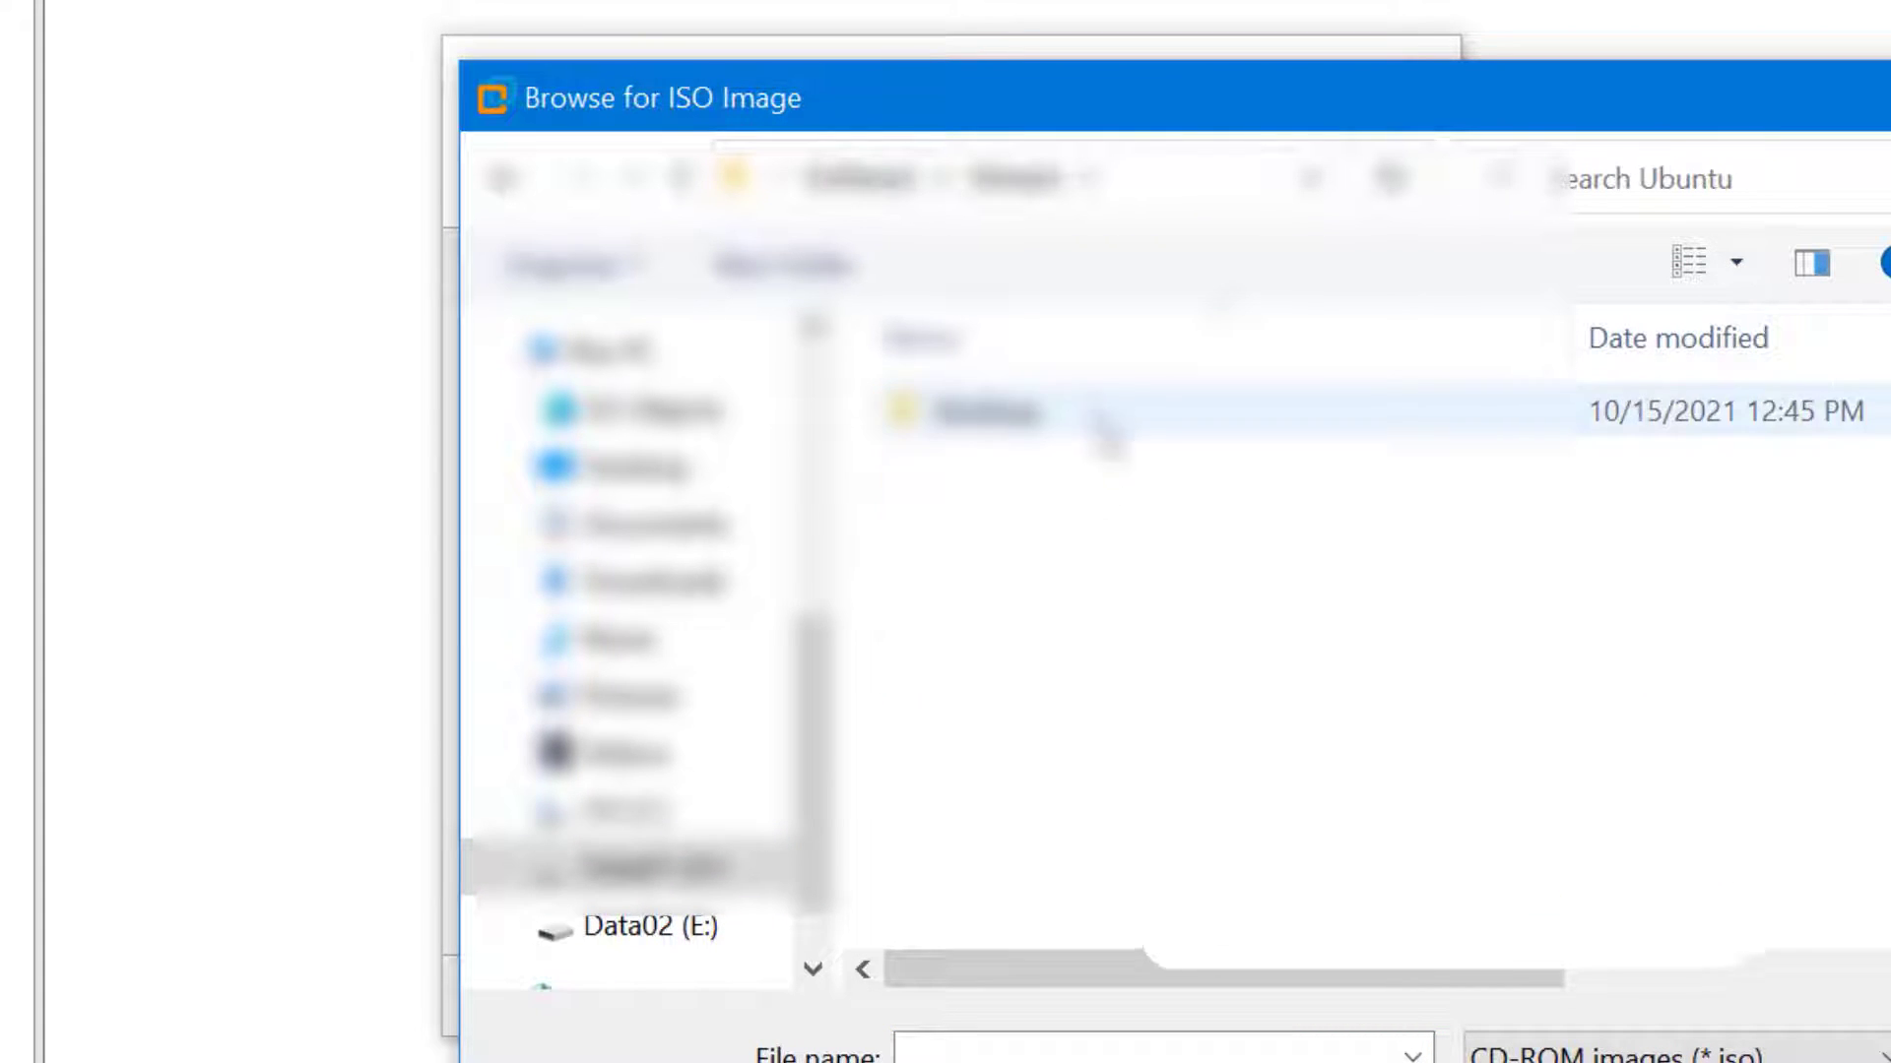
double_click(1106, 412)
click(1423, 423)
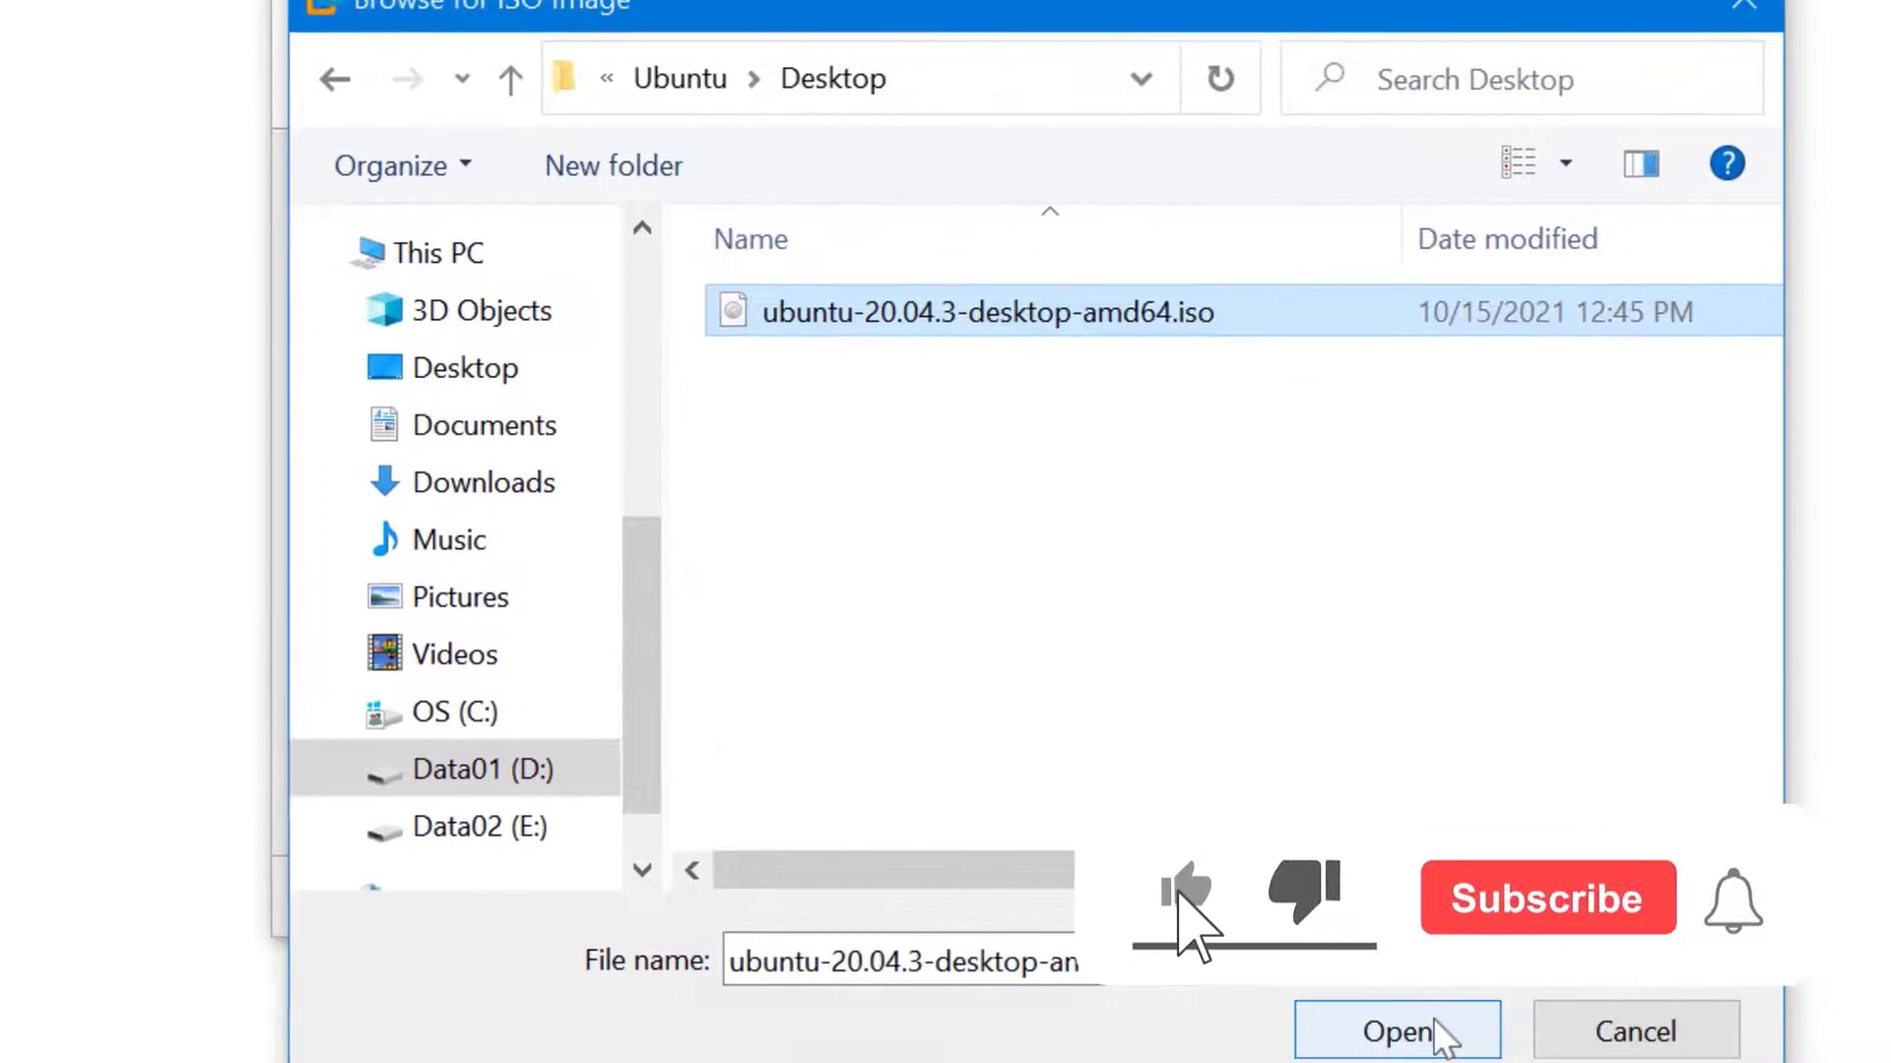
click(1566, 1062)
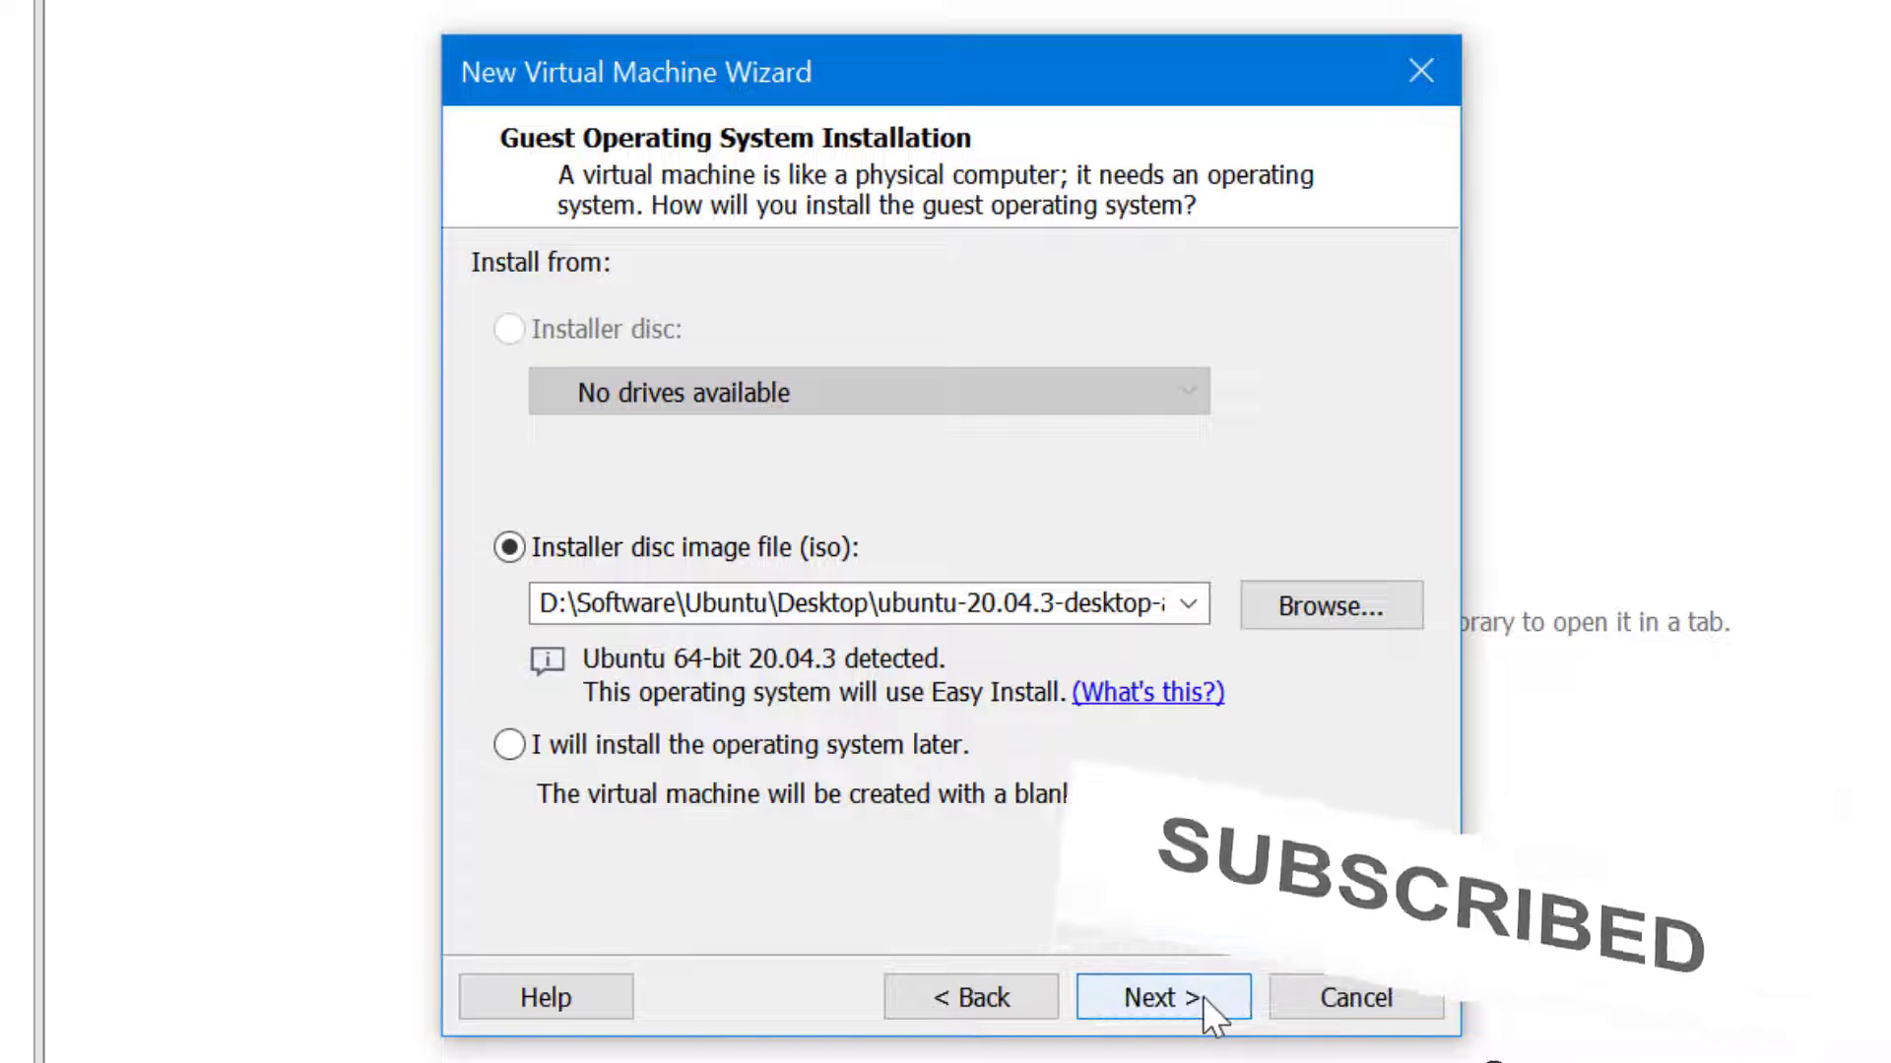
click(1202, 997)
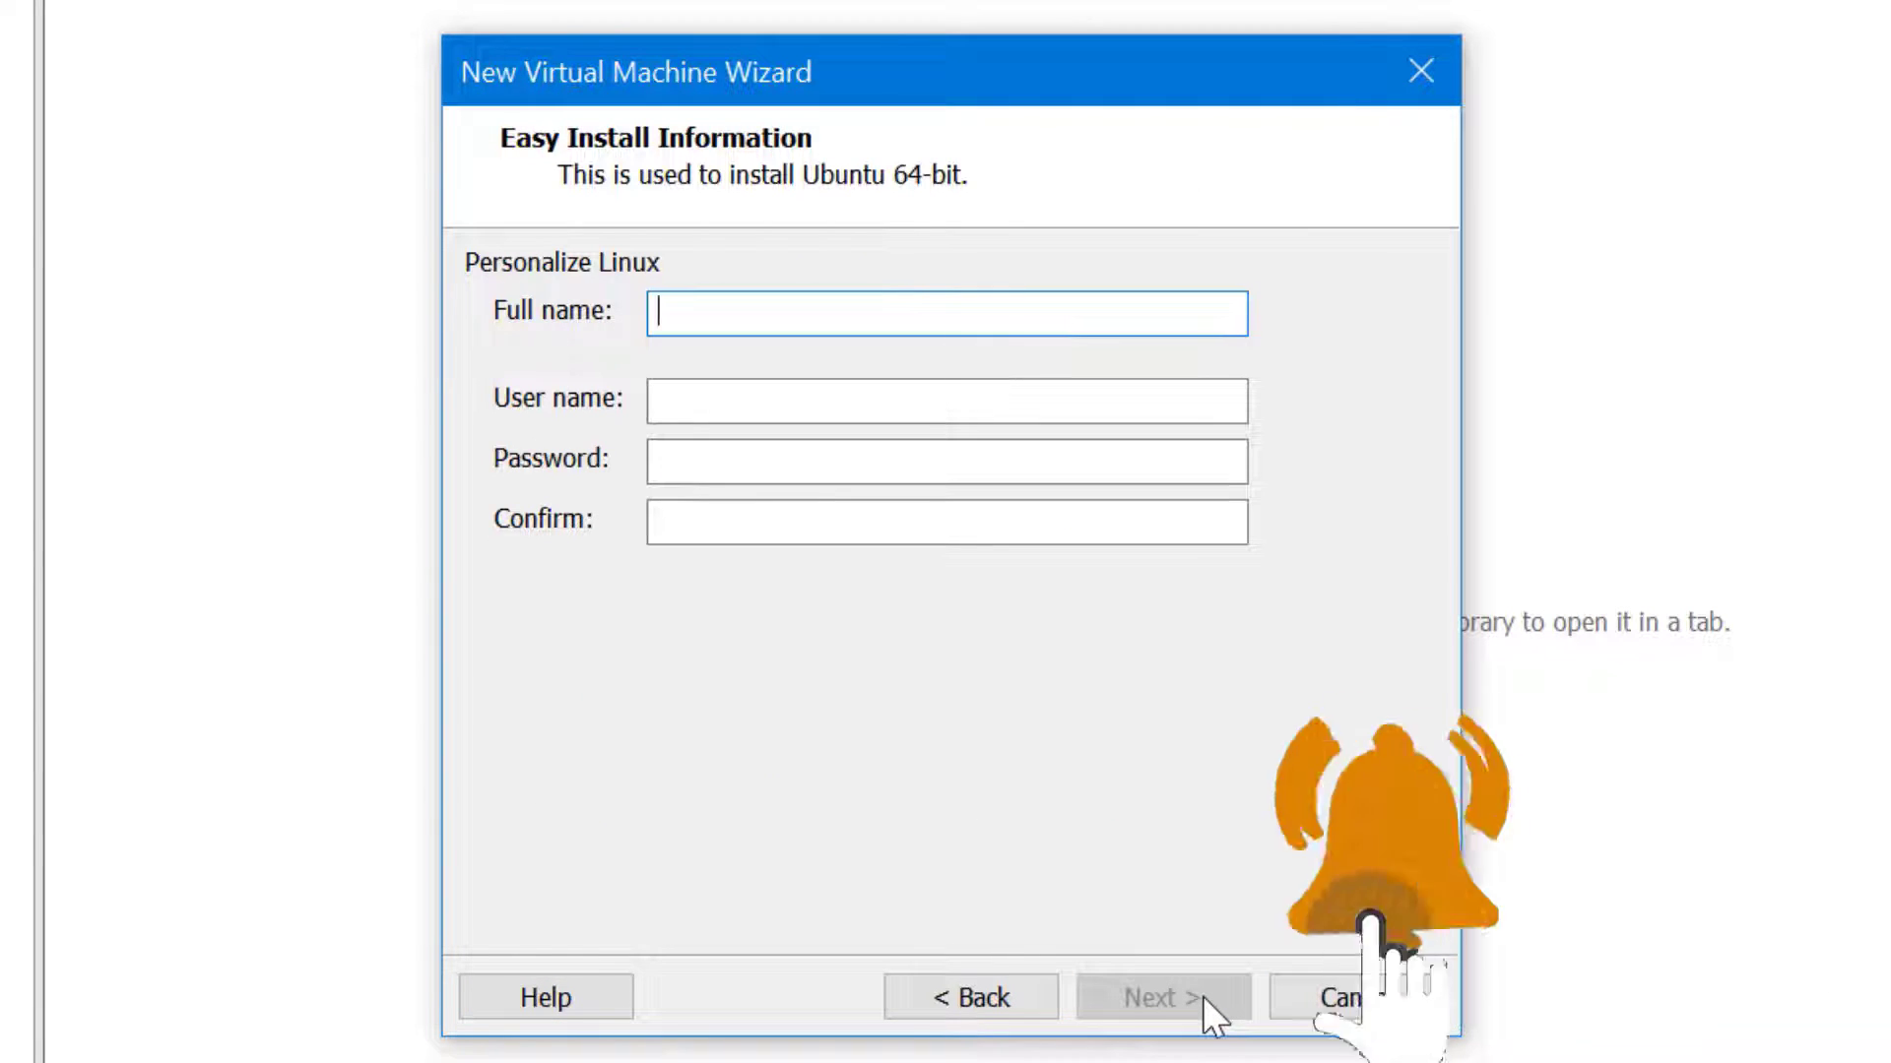
Enter the Linux user's full name, user name and matching password for Easy Install
text(Kiran Dhan)
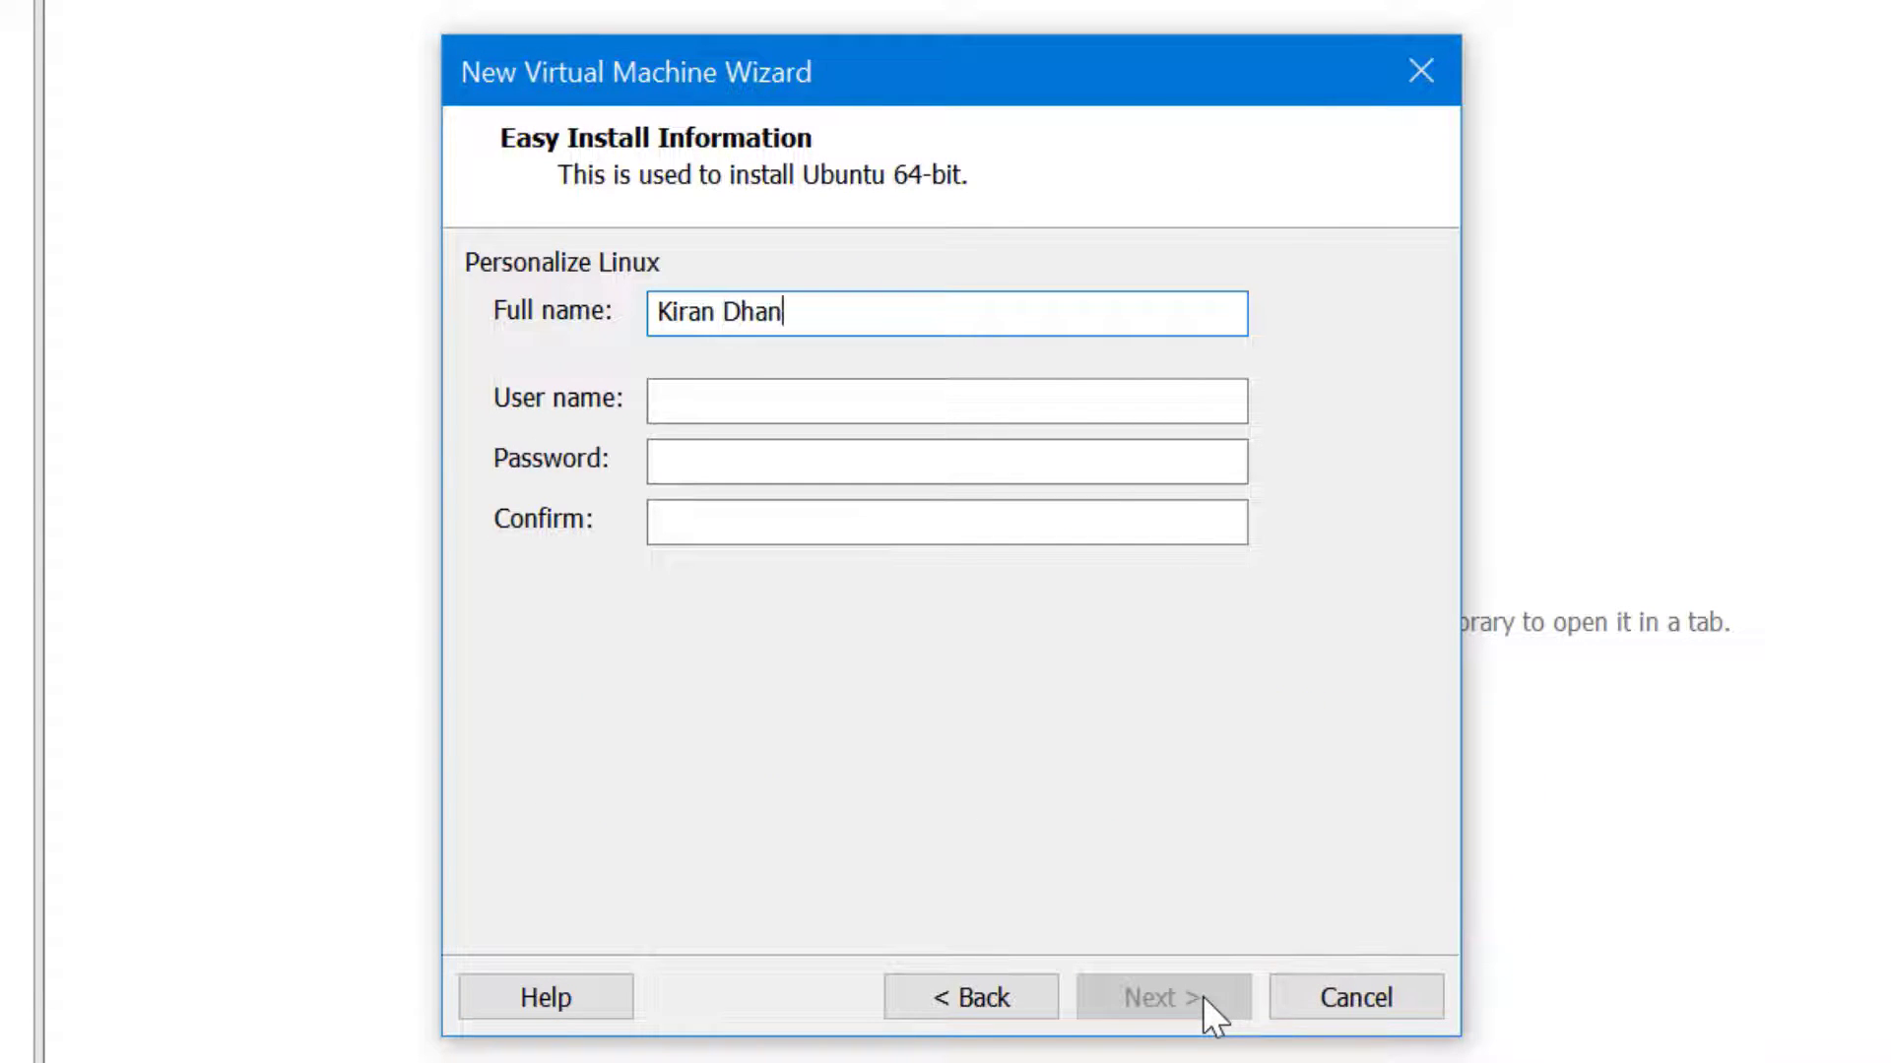
text(anjaya)
key(Tab)
text(kiran)
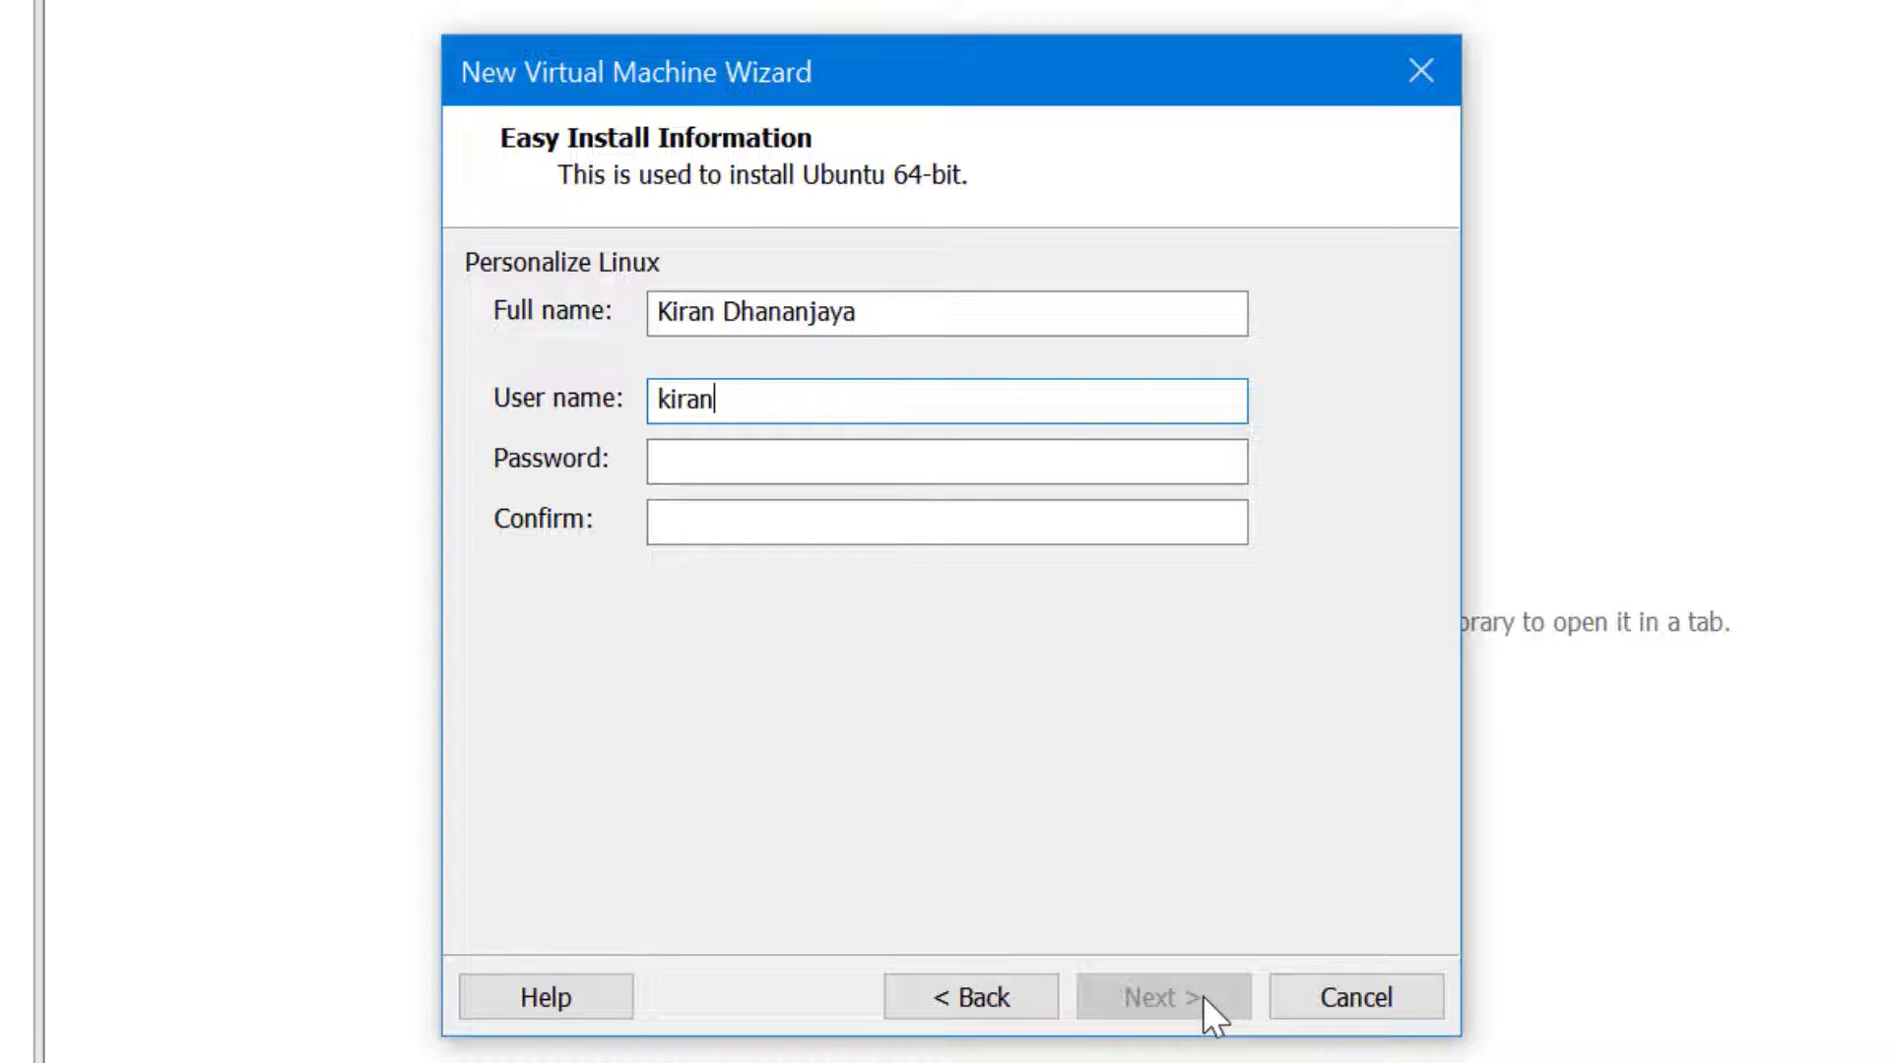
key(Tab)
text(*********)
key(Tab)
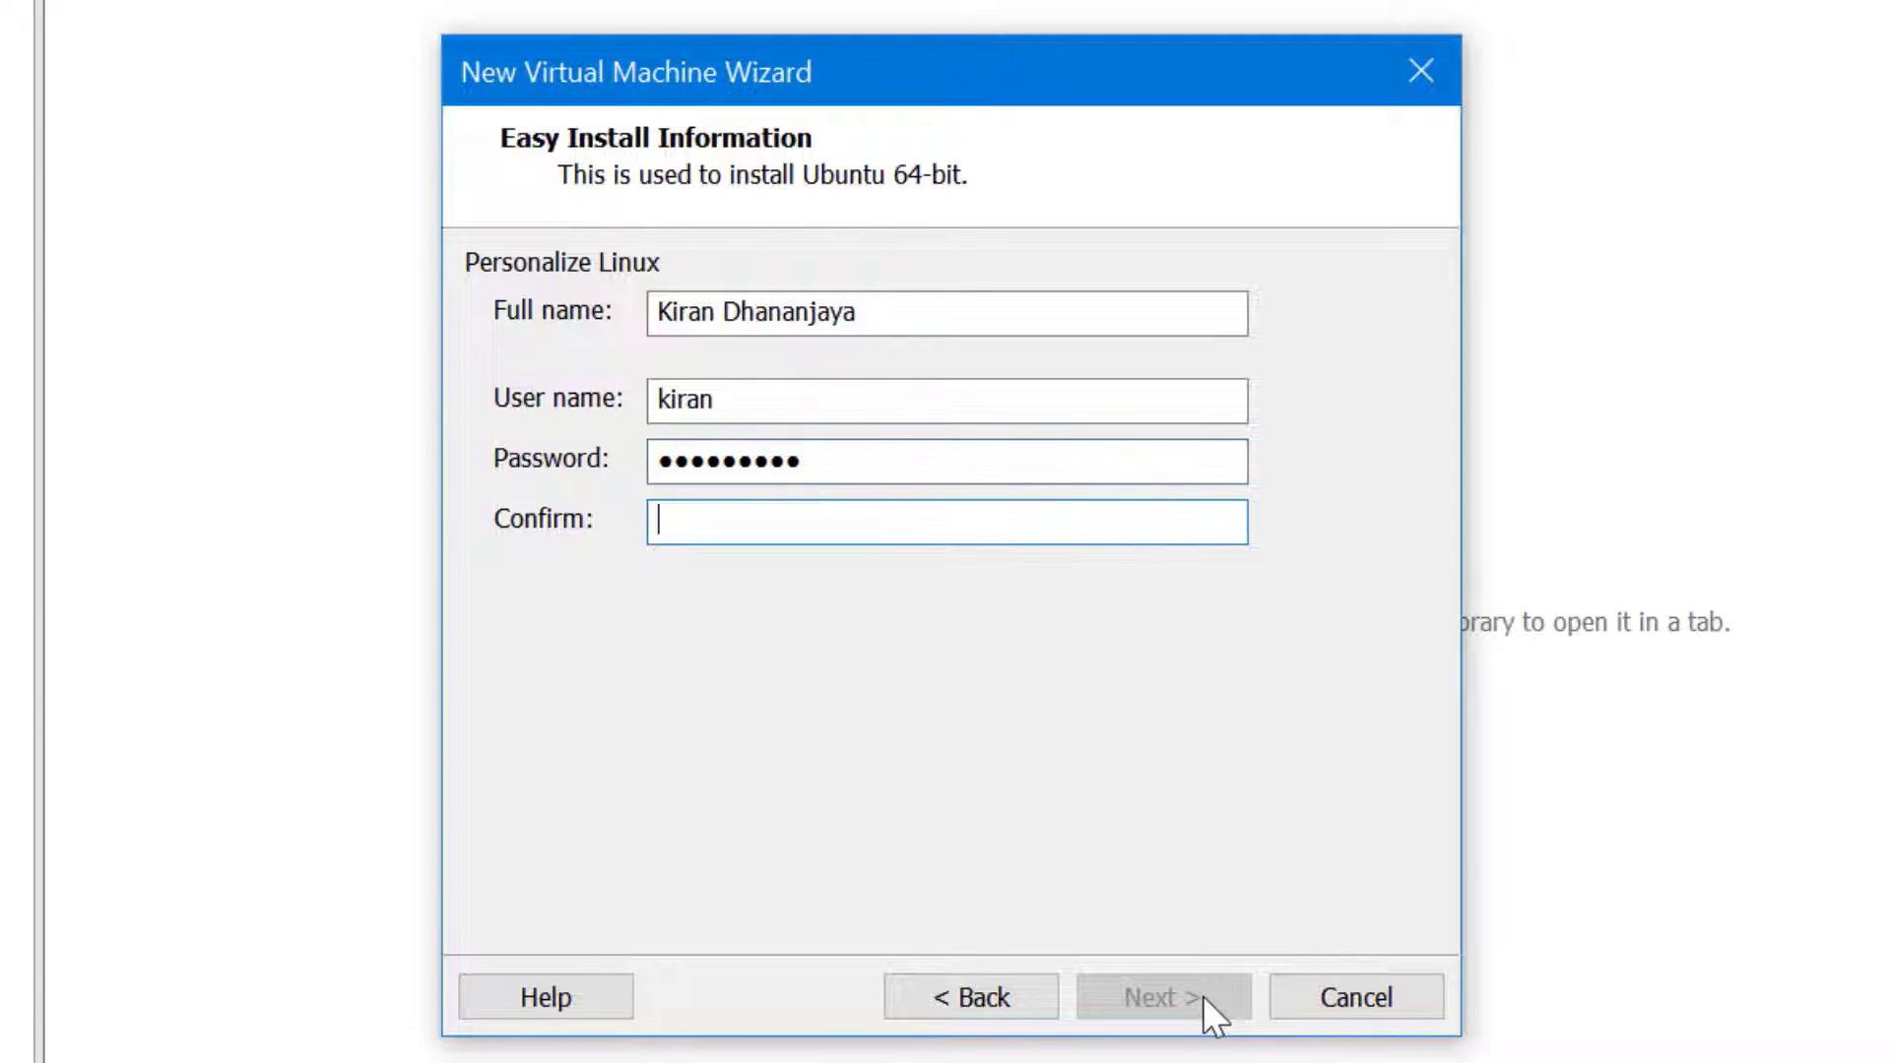
text(*********)
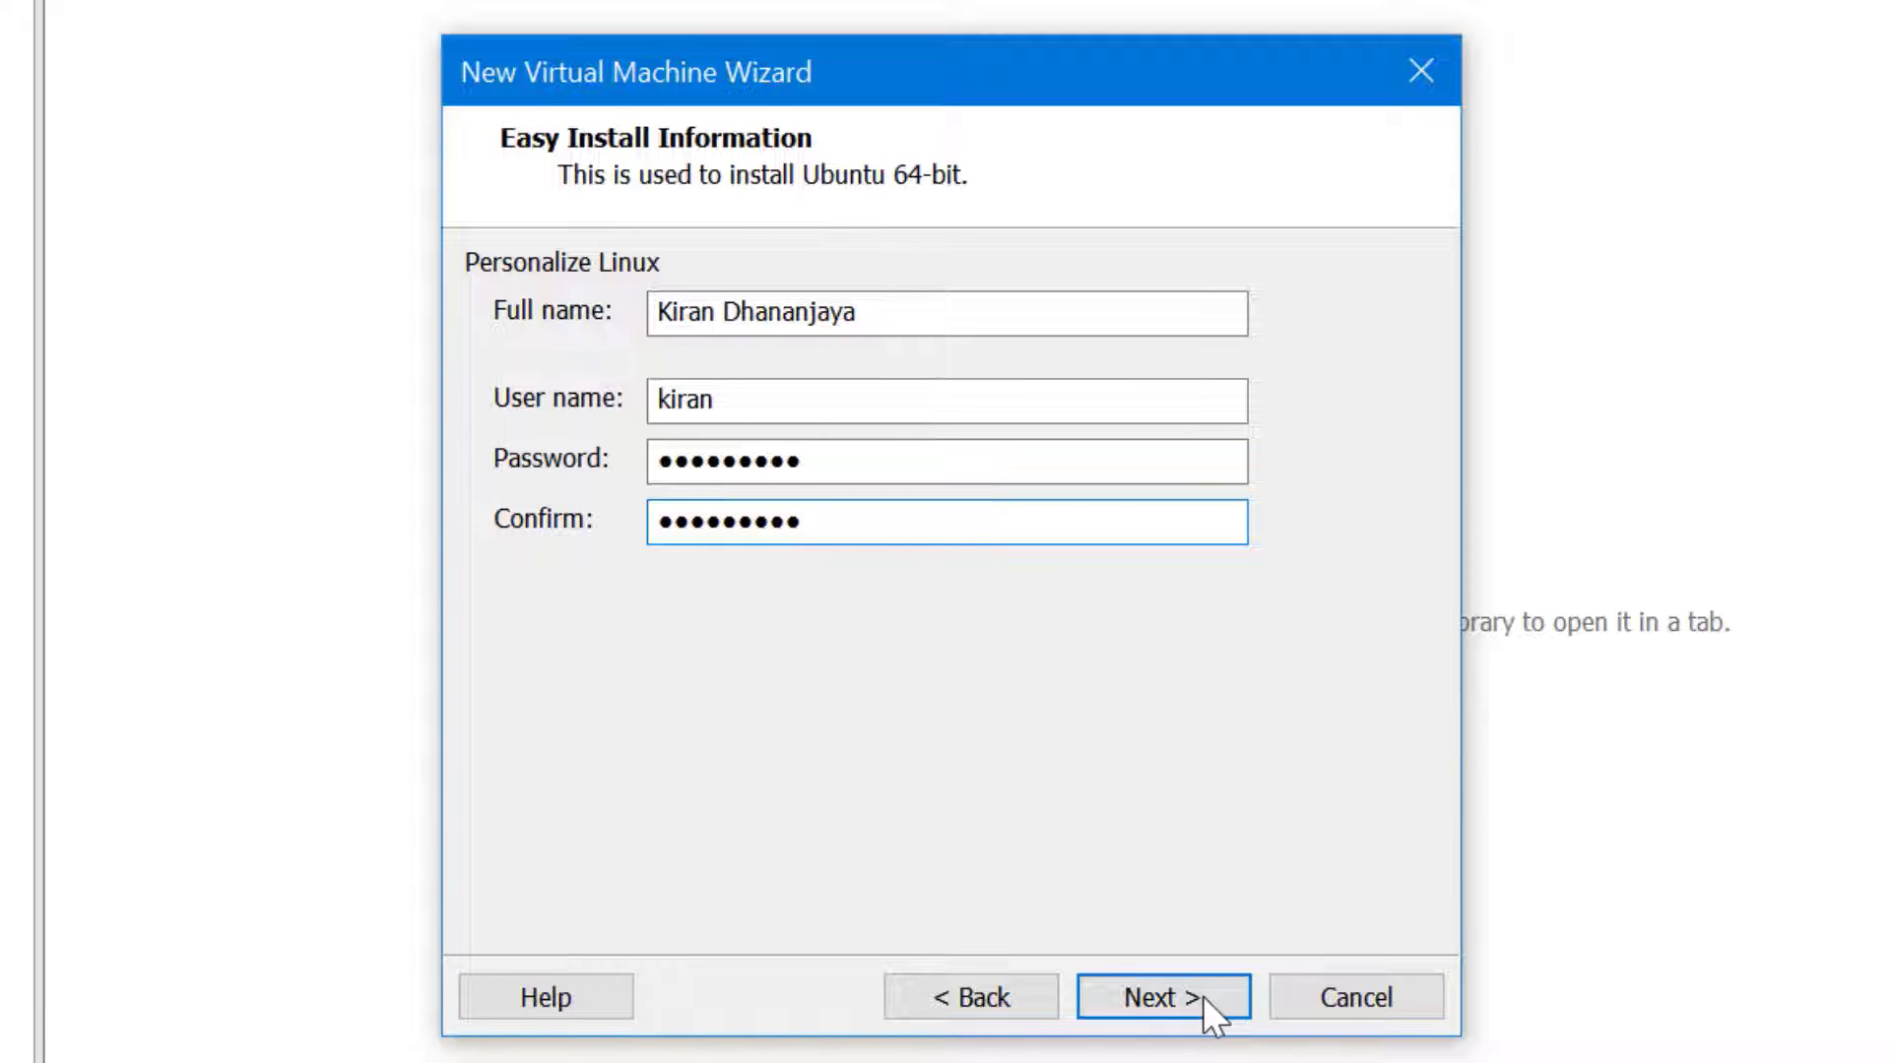
click(1203, 996)
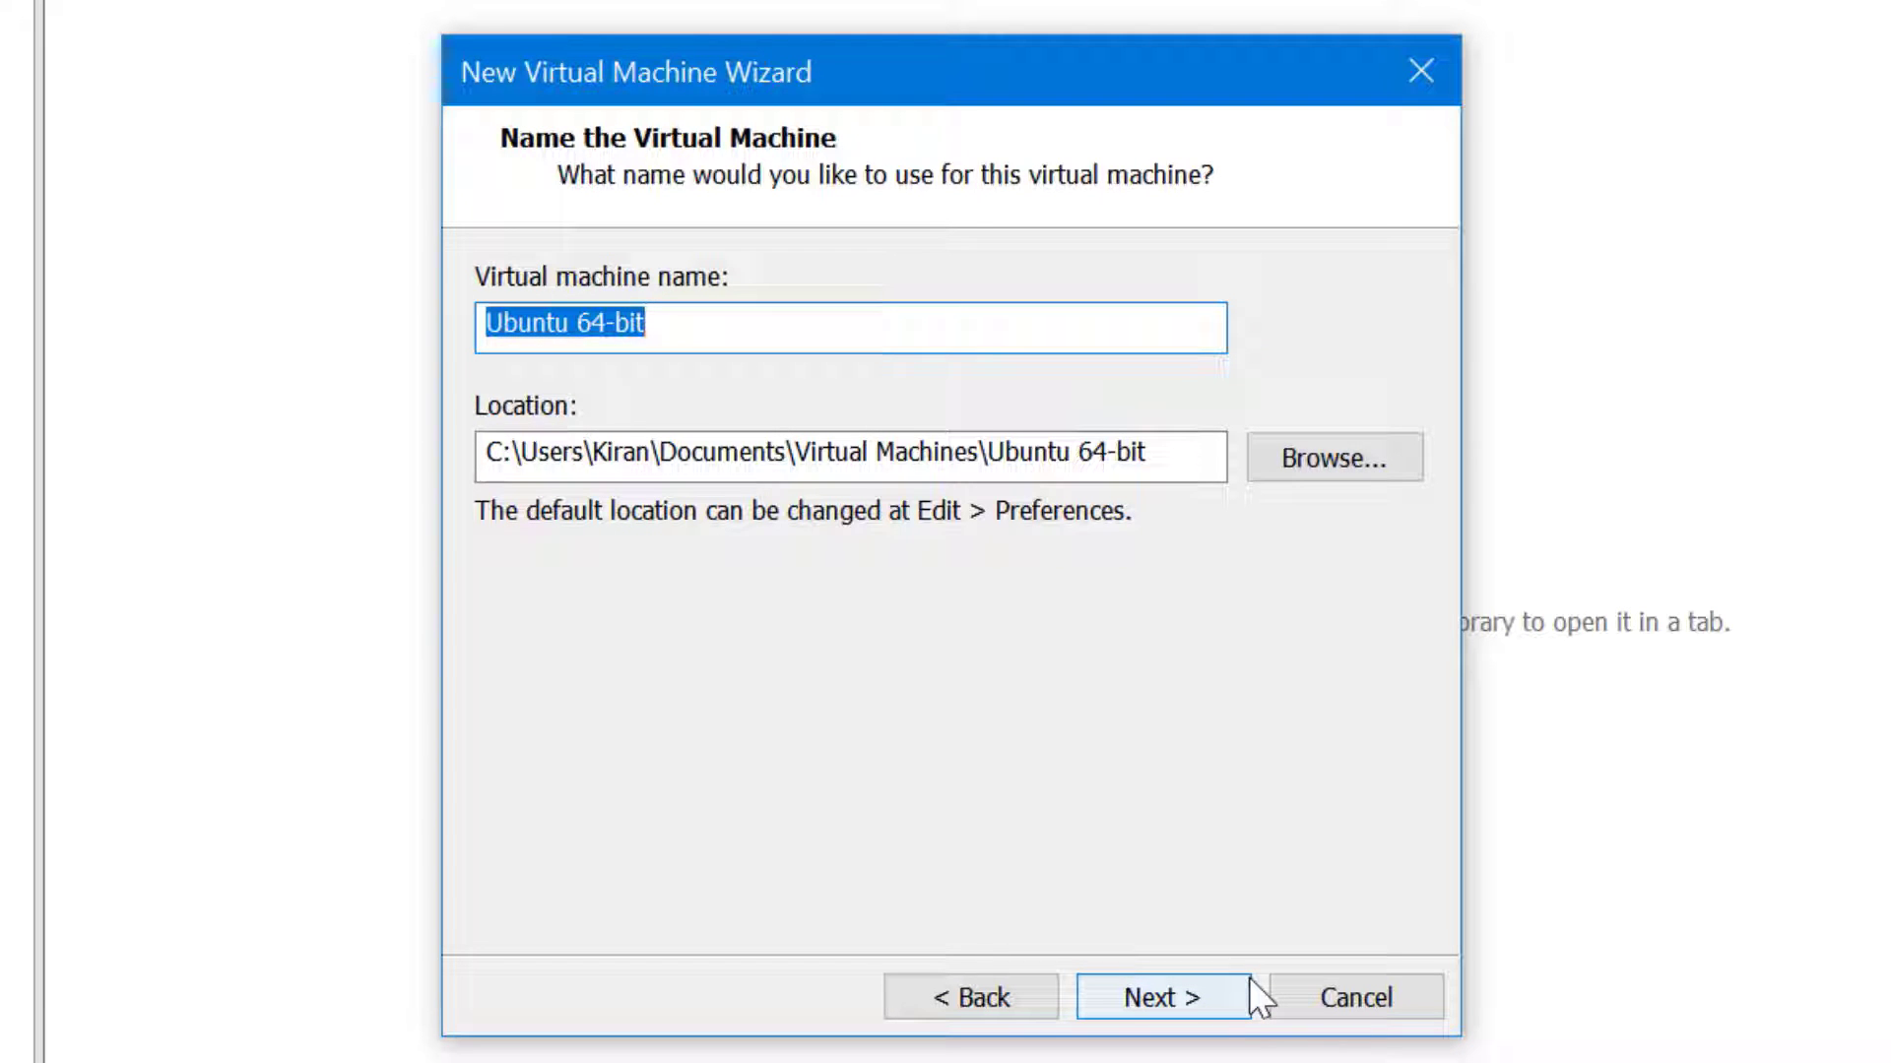
Rename the VM from 'Ubuntu 64-bit' to 'UbuntuDesktop'
click(583, 322)
drag(569, 322, 860, 322)
text(Desktop)
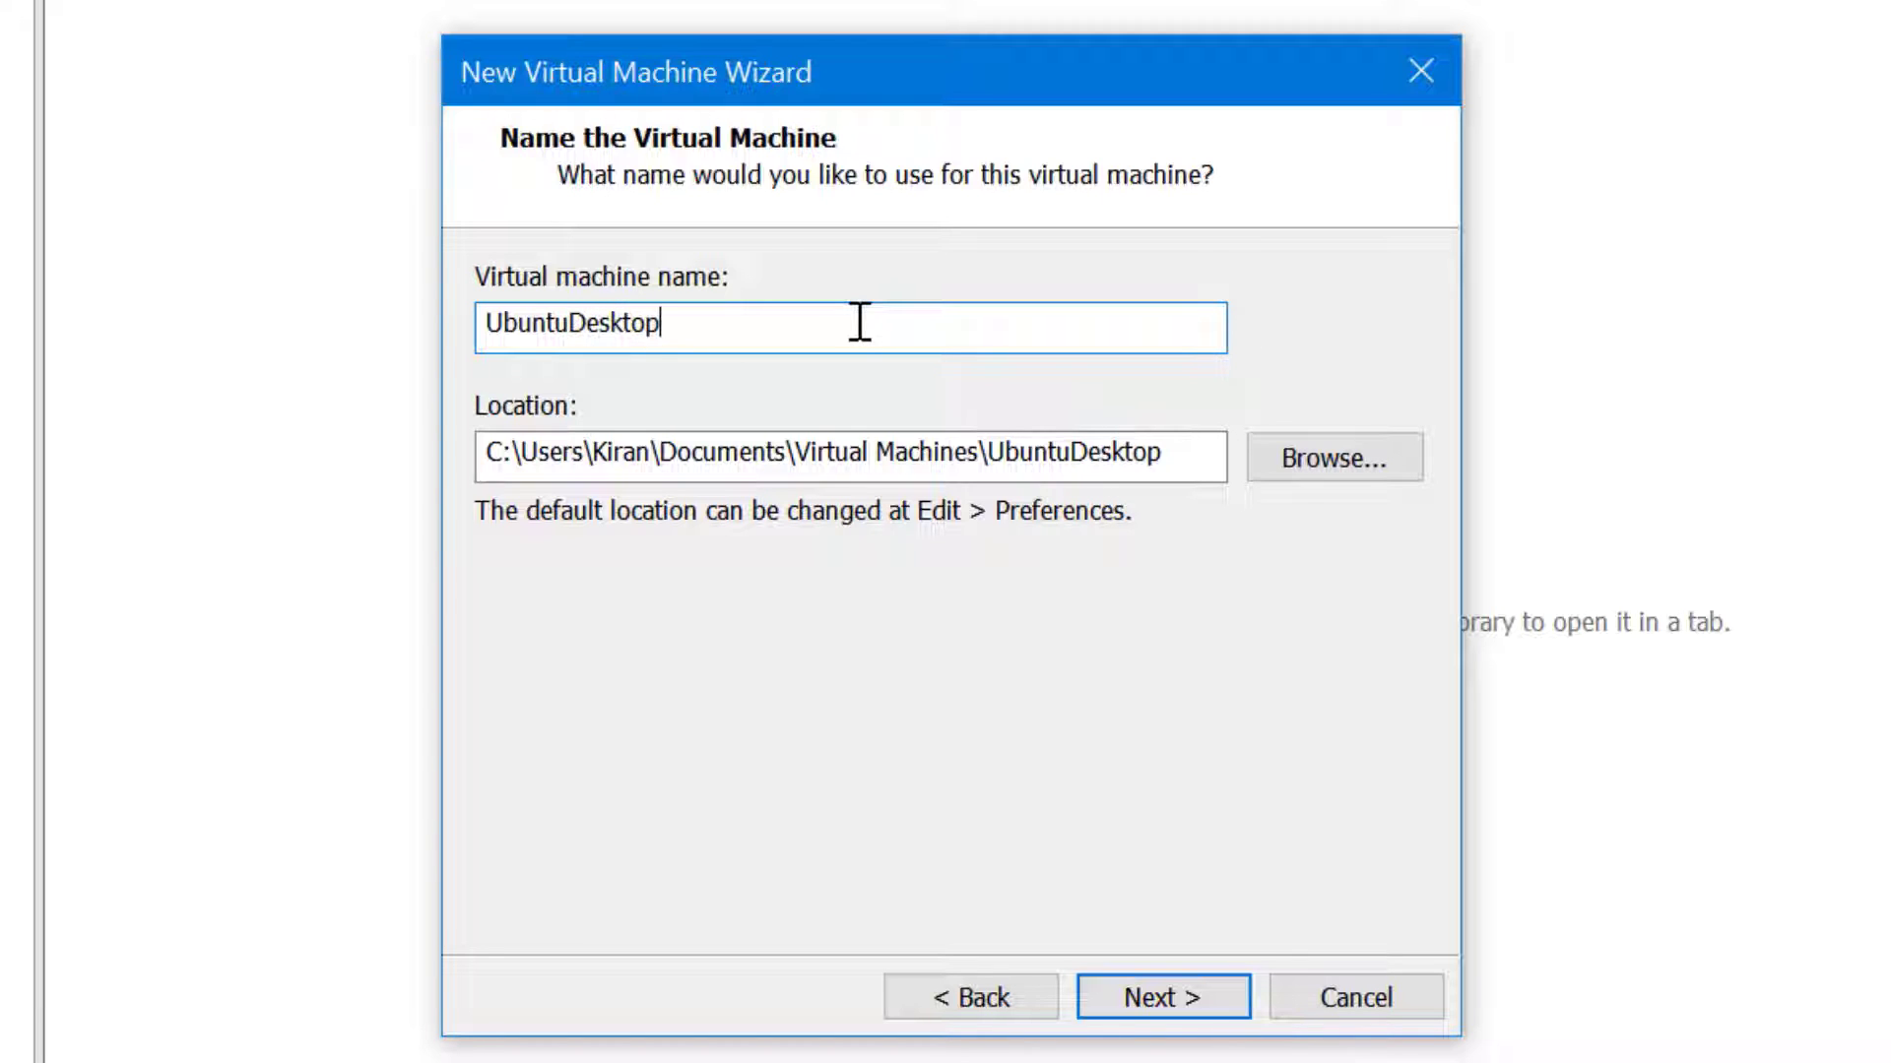
Store the VM in a new D:\Virtual Machines\UbuntuDesktop folder
click(1345, 459)
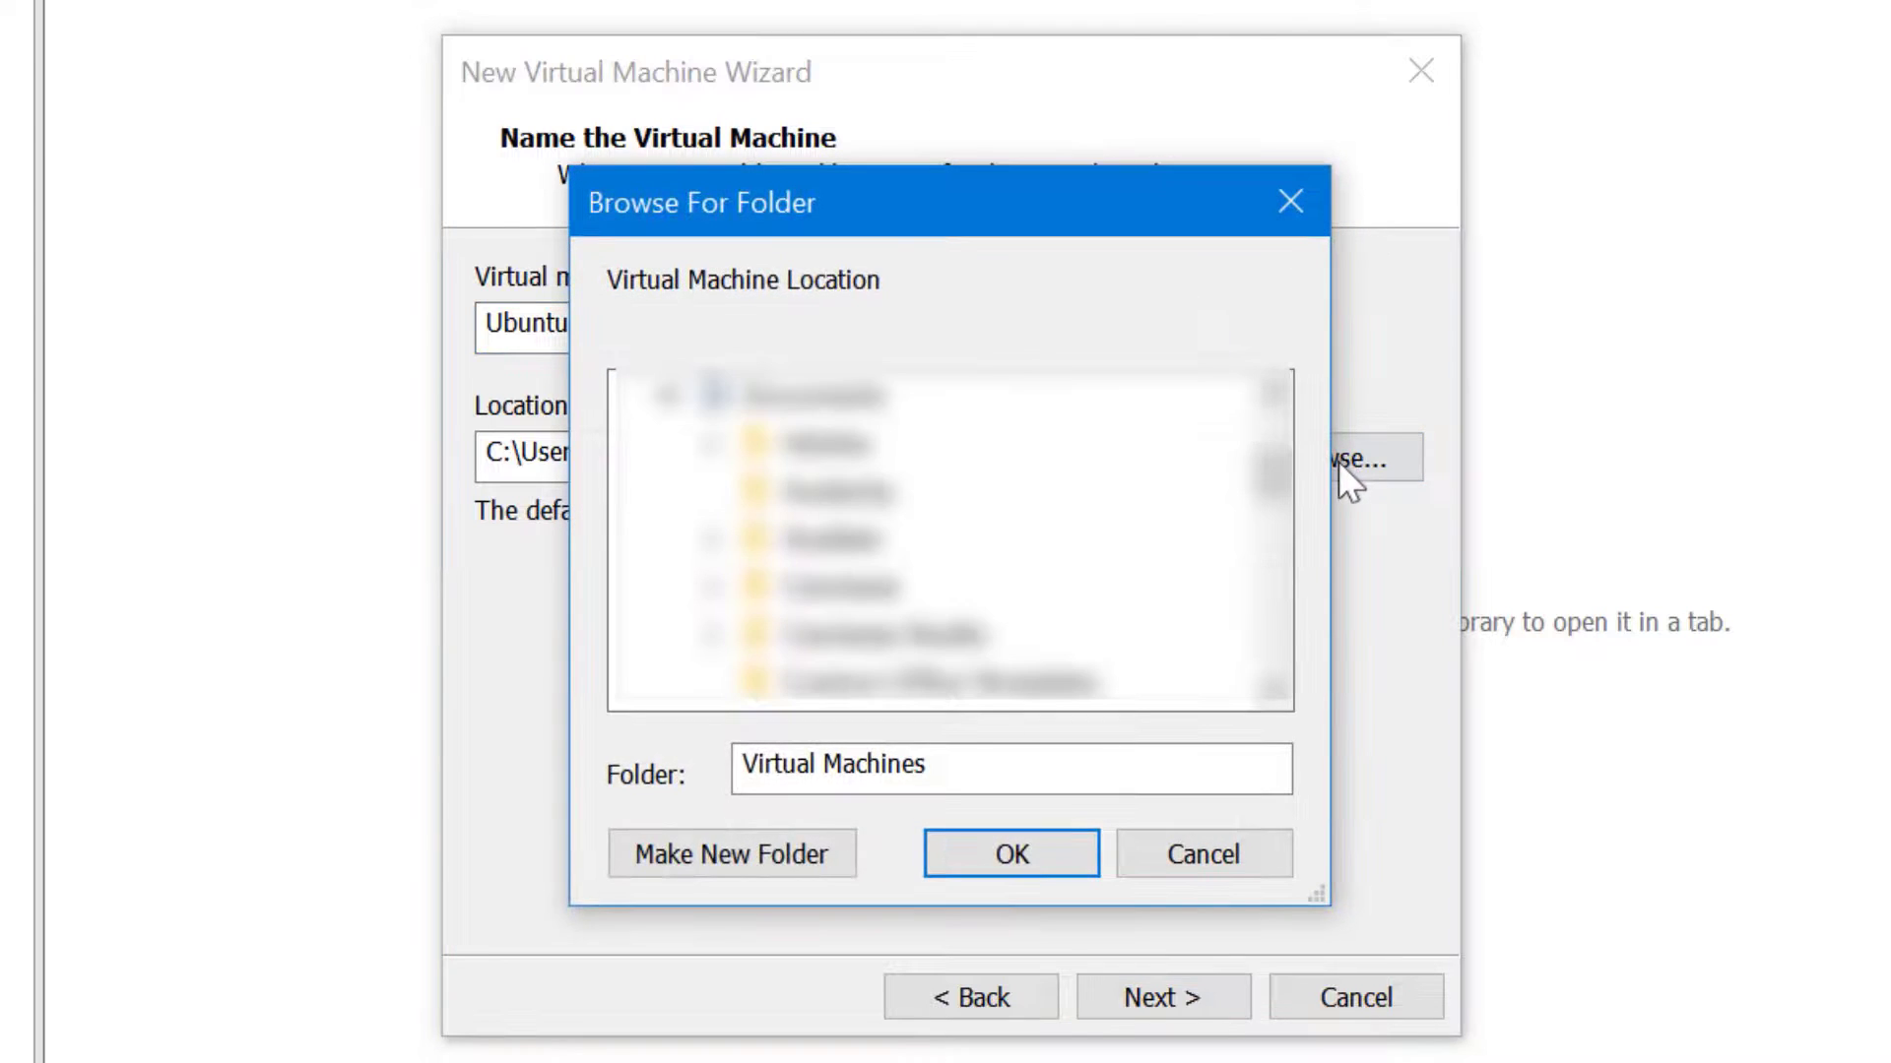
click(665, 398)
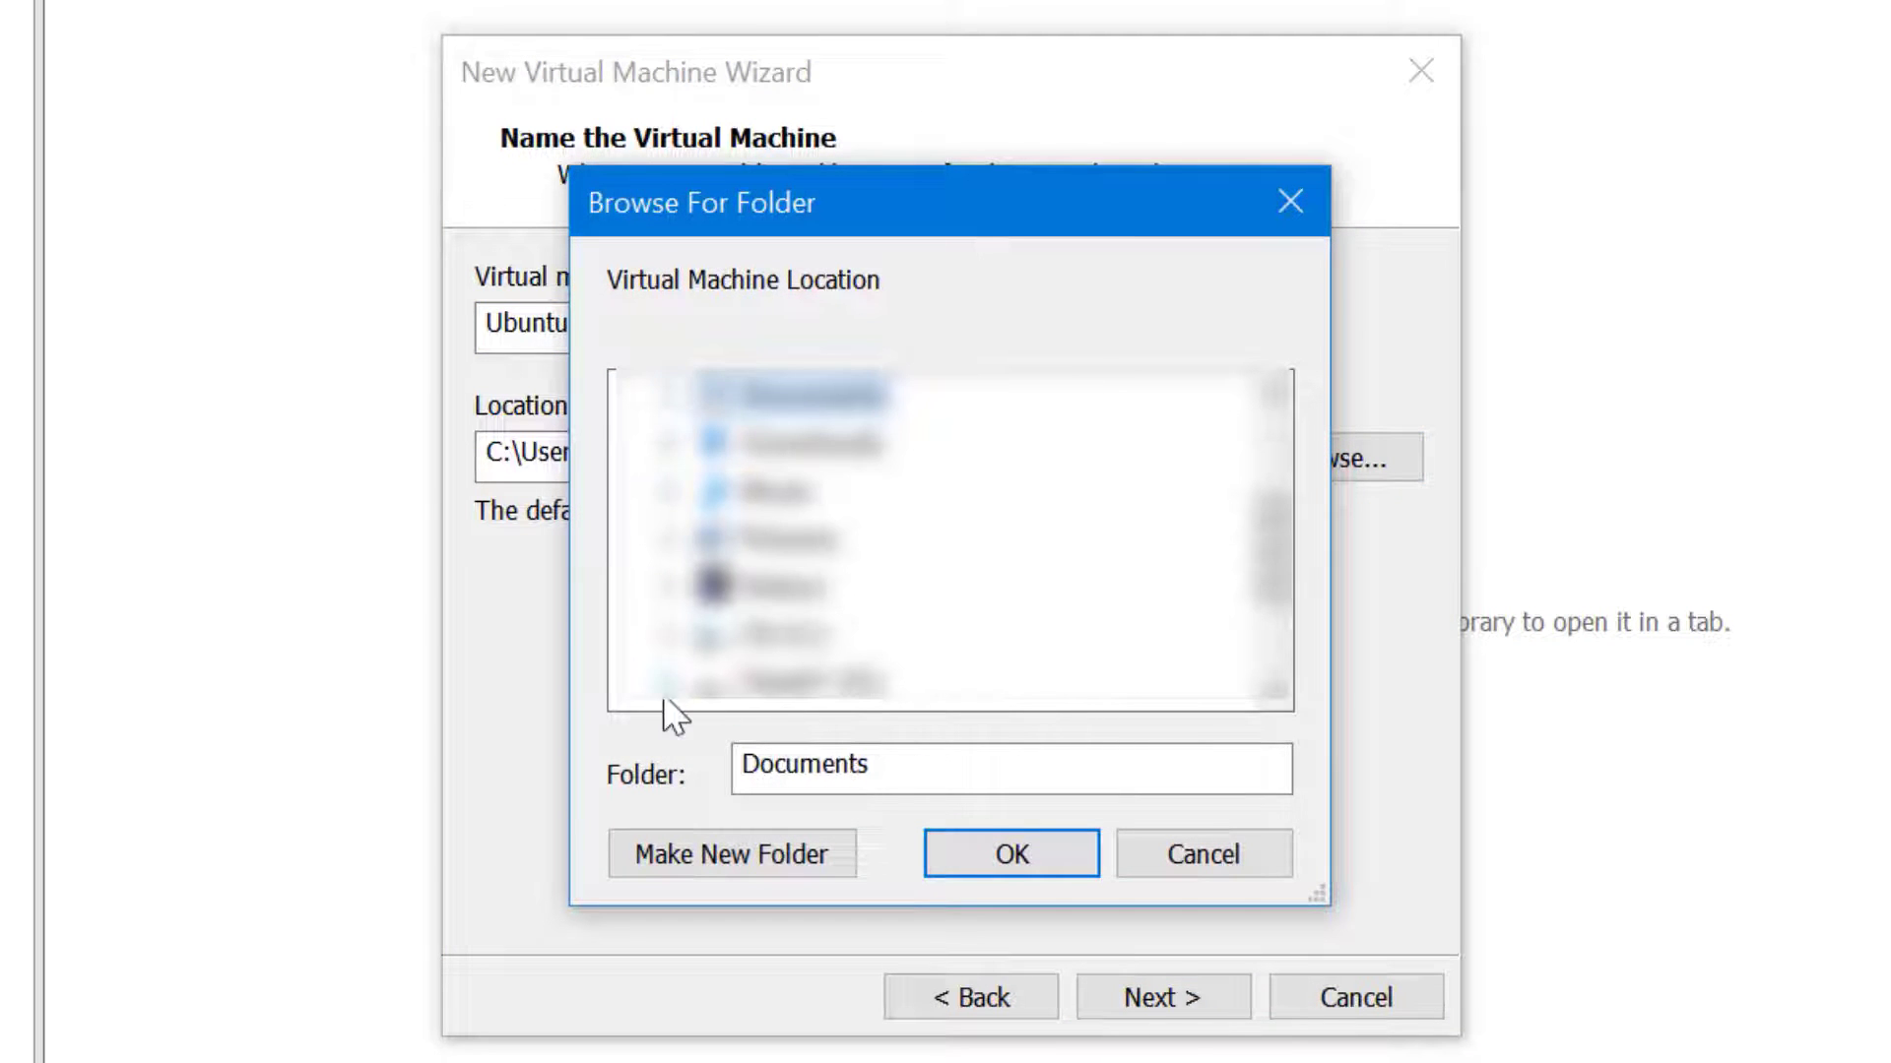
click(666, 684)
scroll(1274, 694, down, 5)
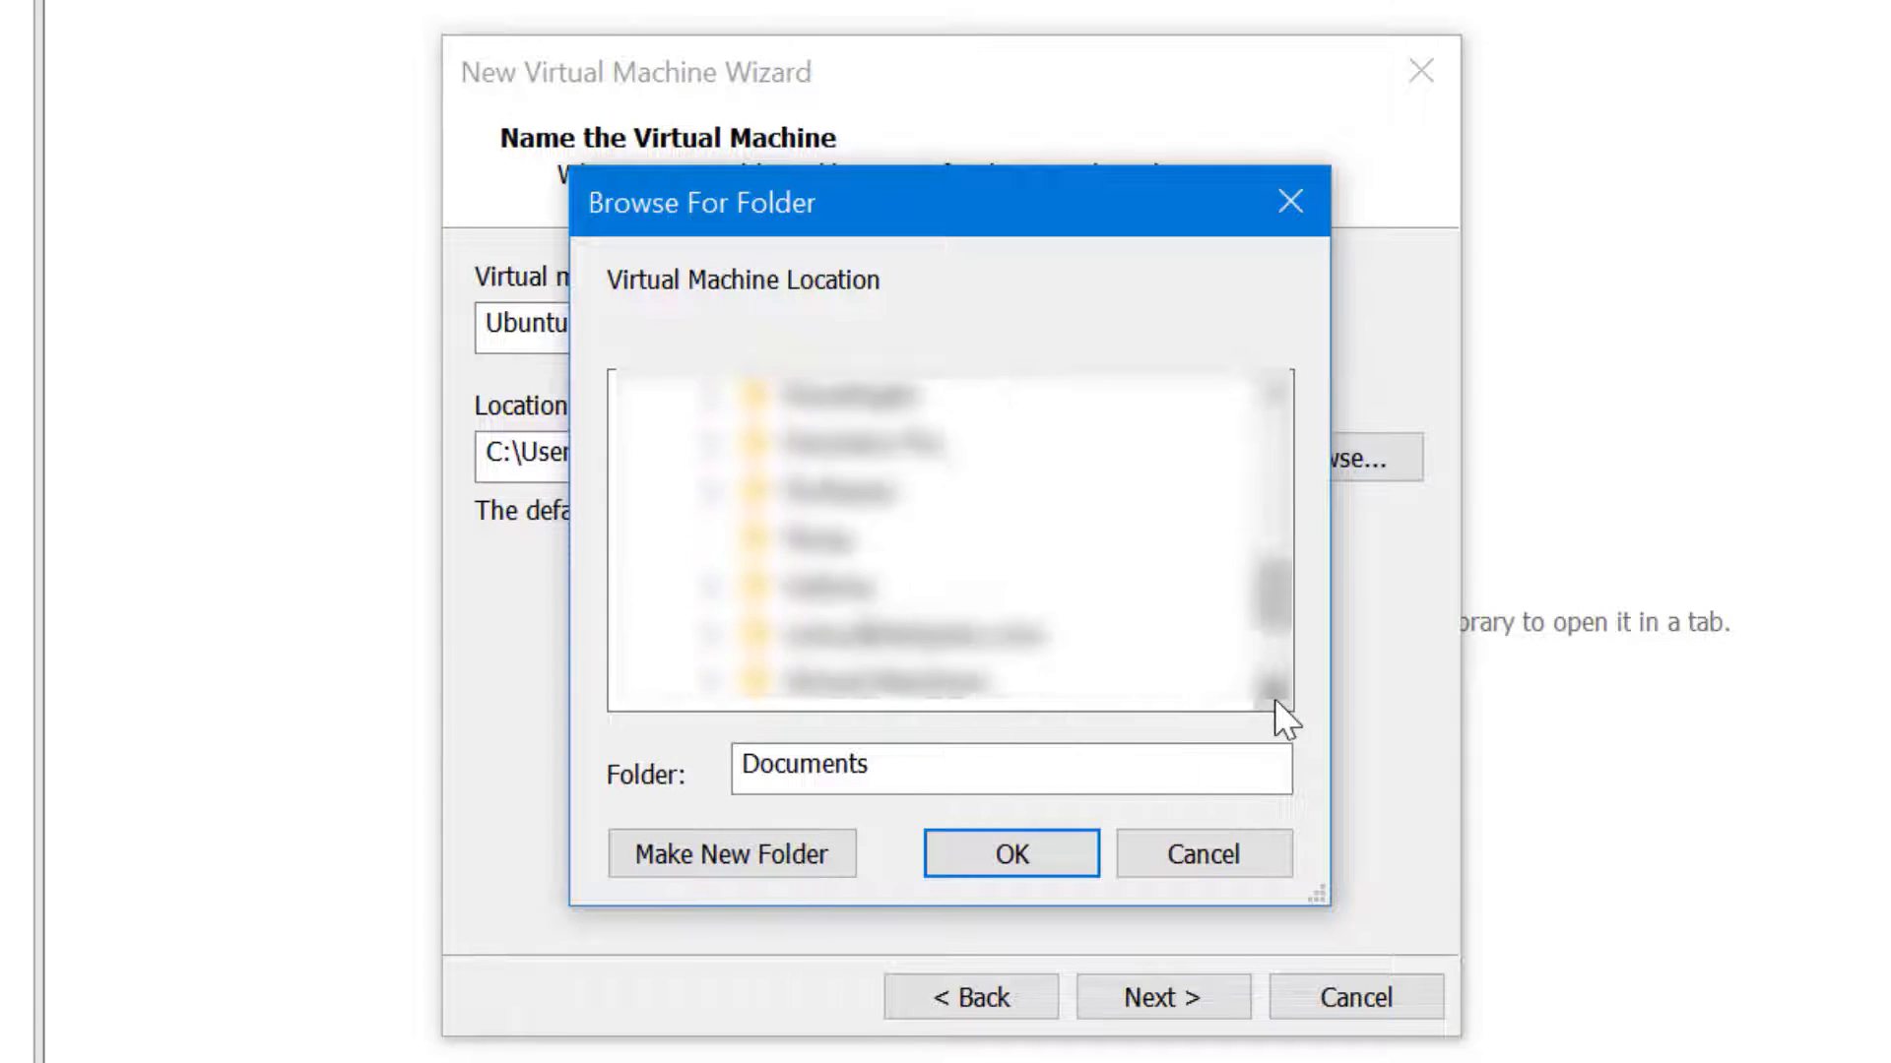
click(709, 635)
click(867, 540)
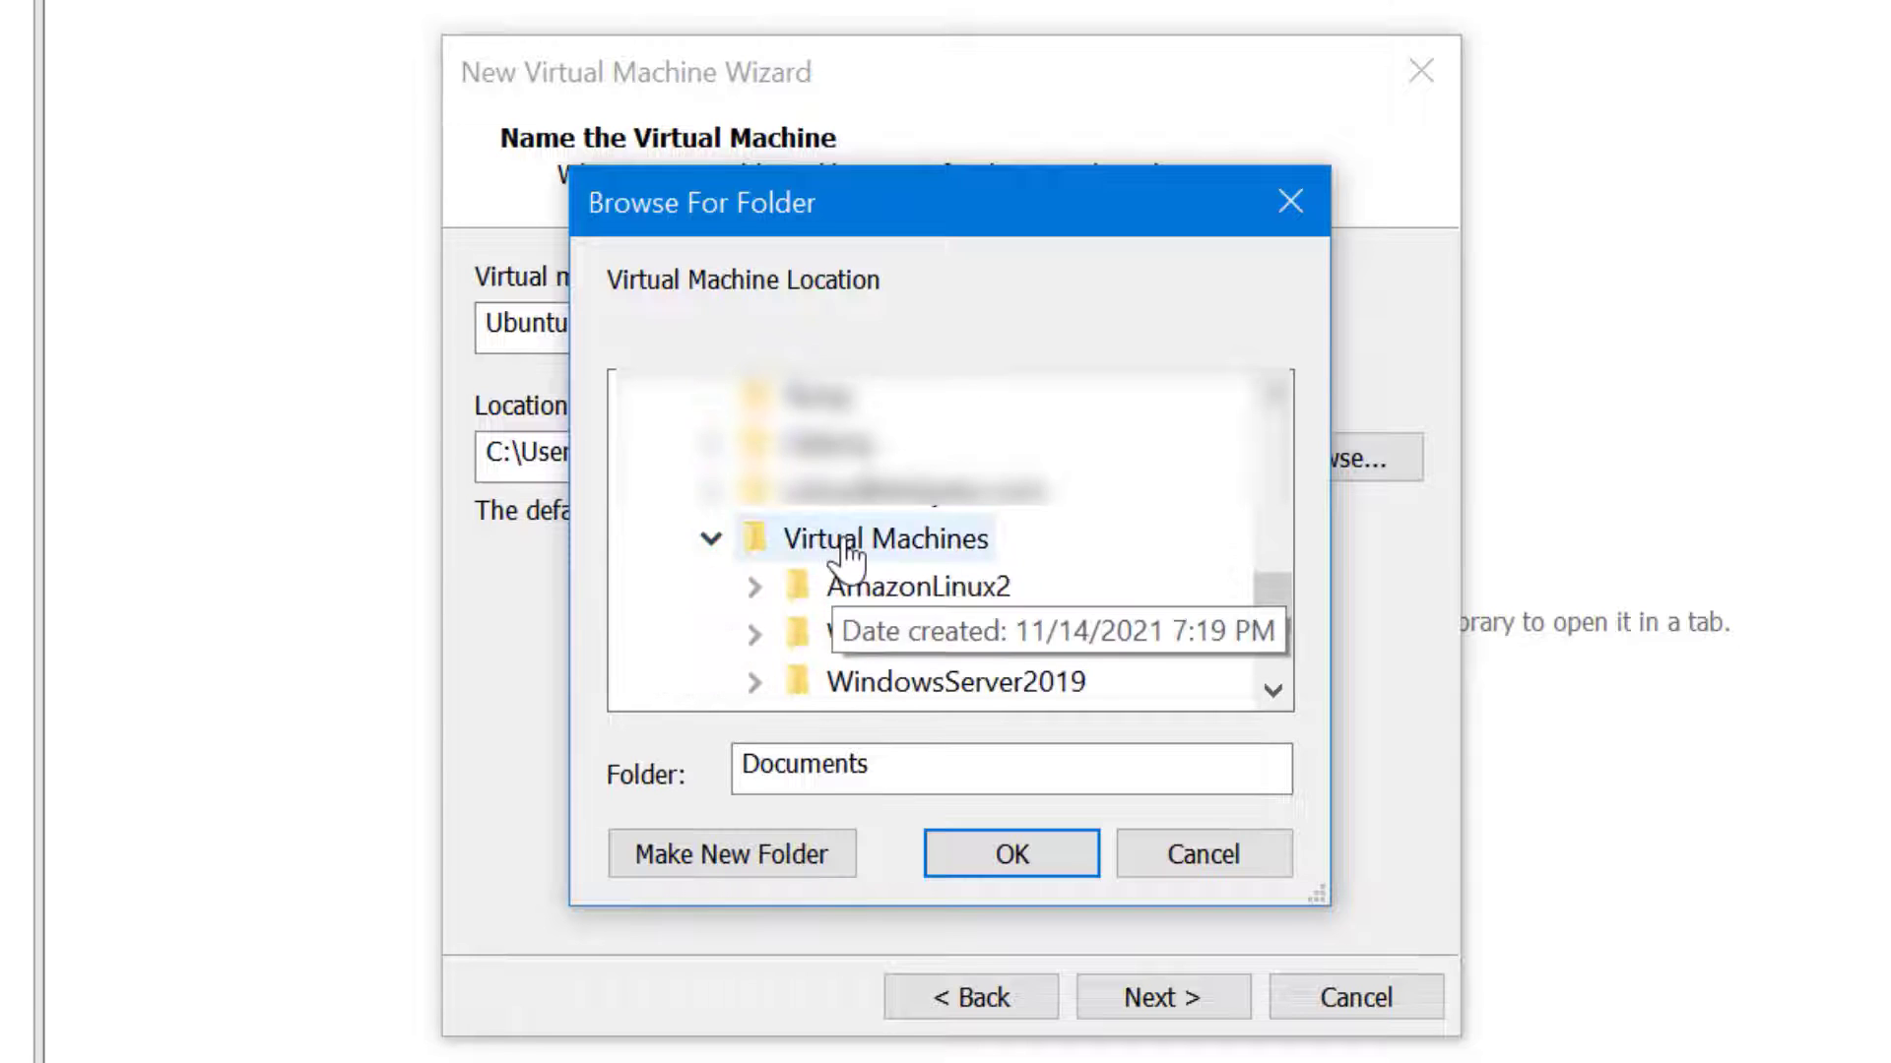
click(812, 848)
text(Ubu)
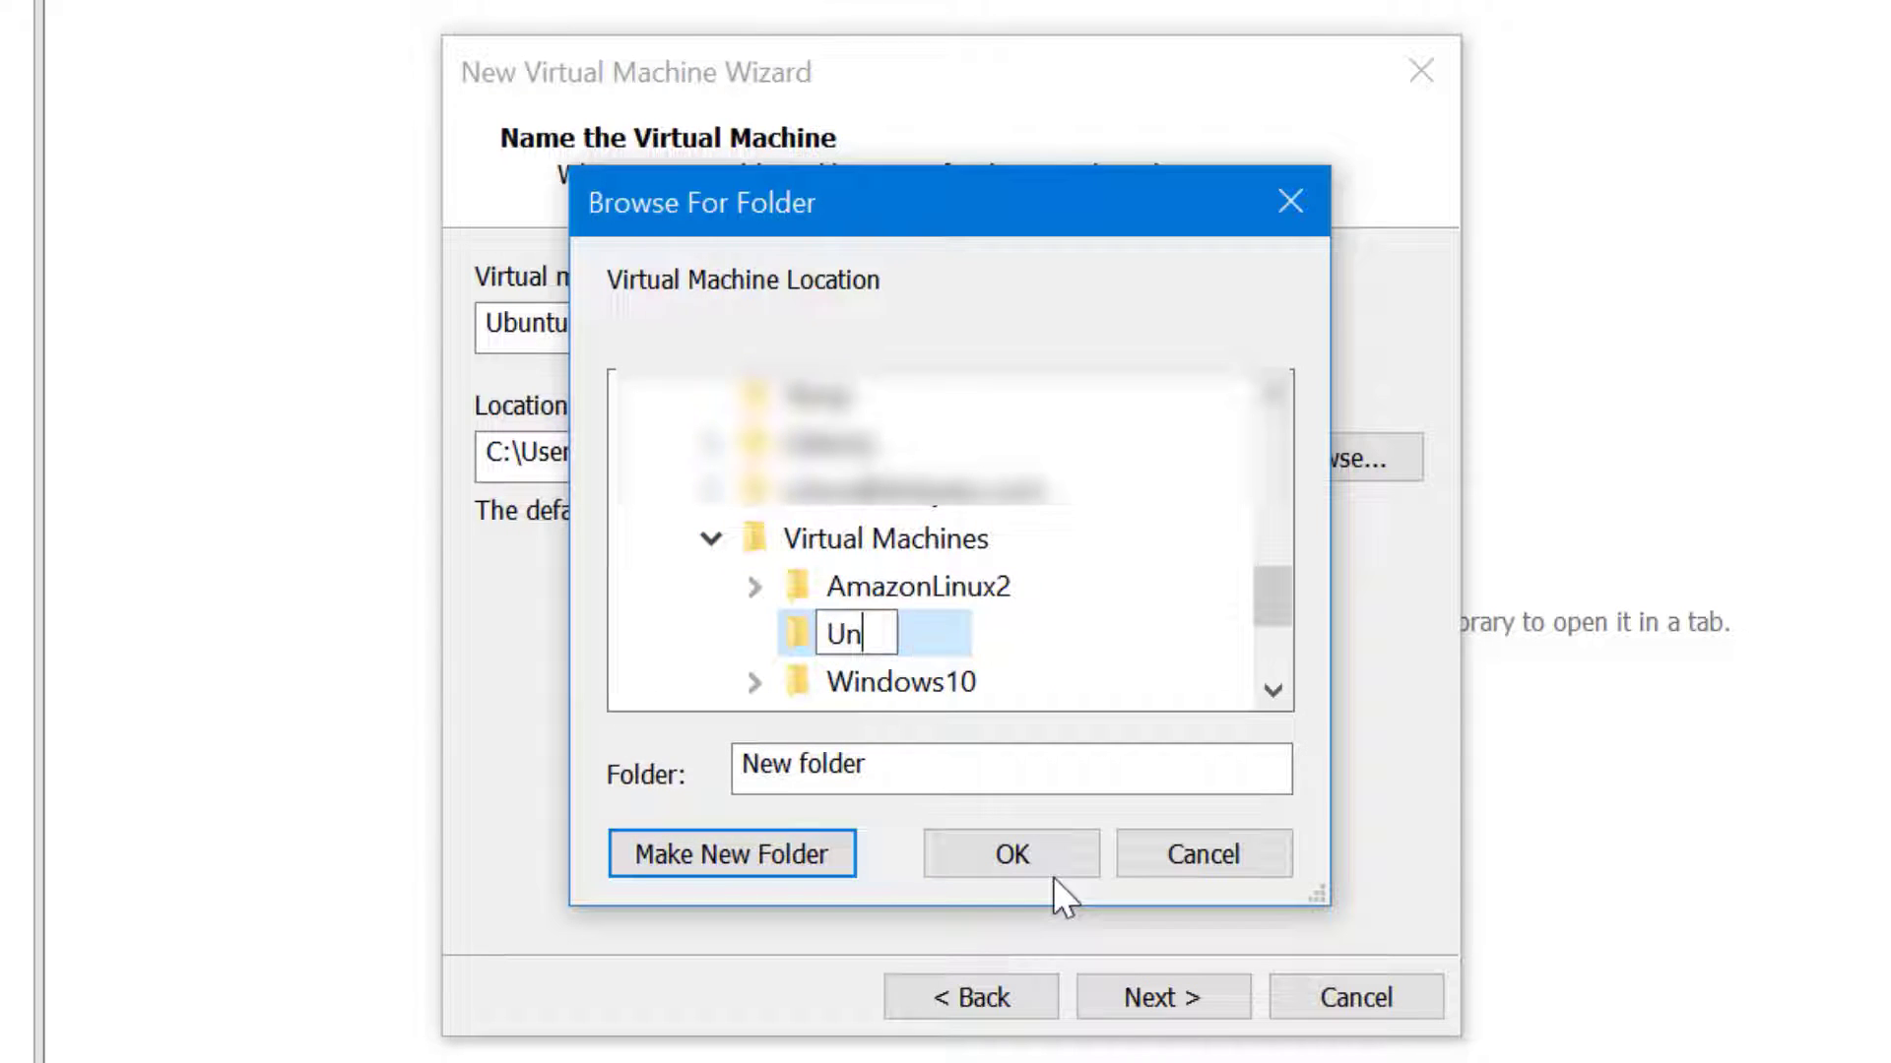
text(ntuDesktop)
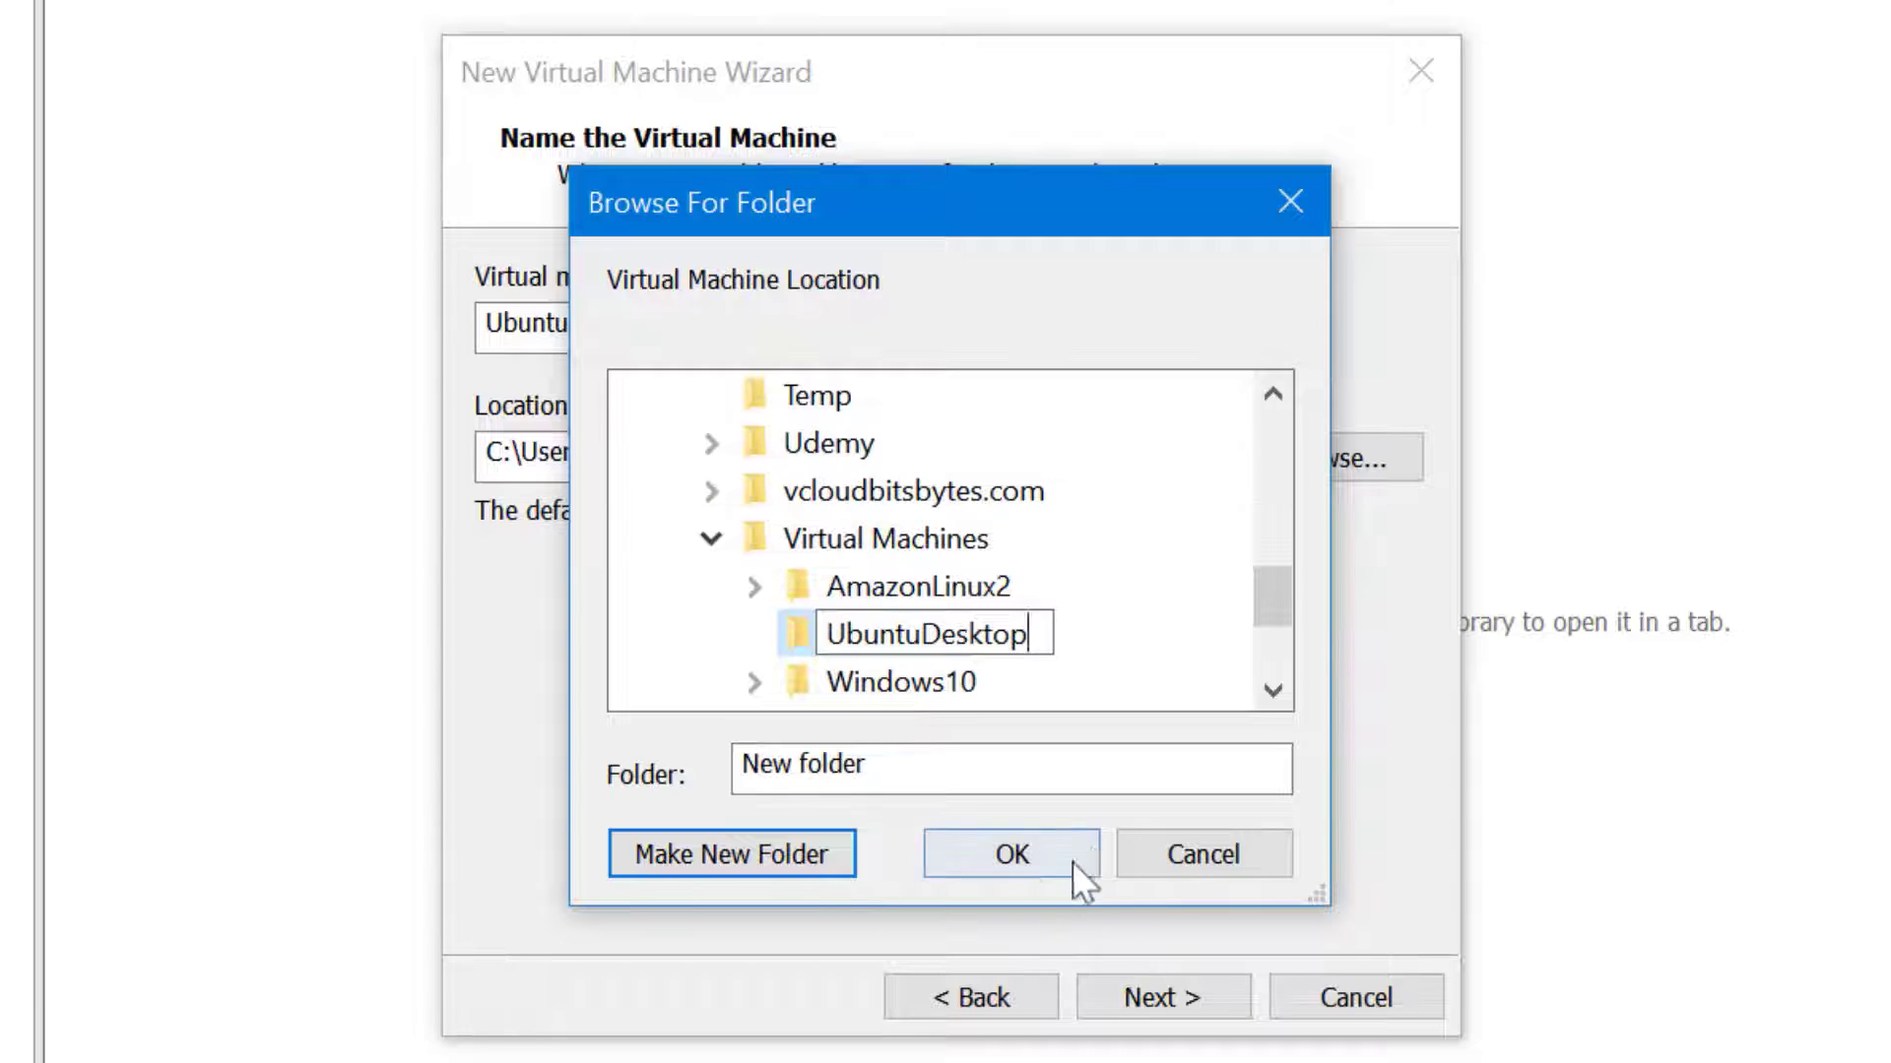
key(Return)
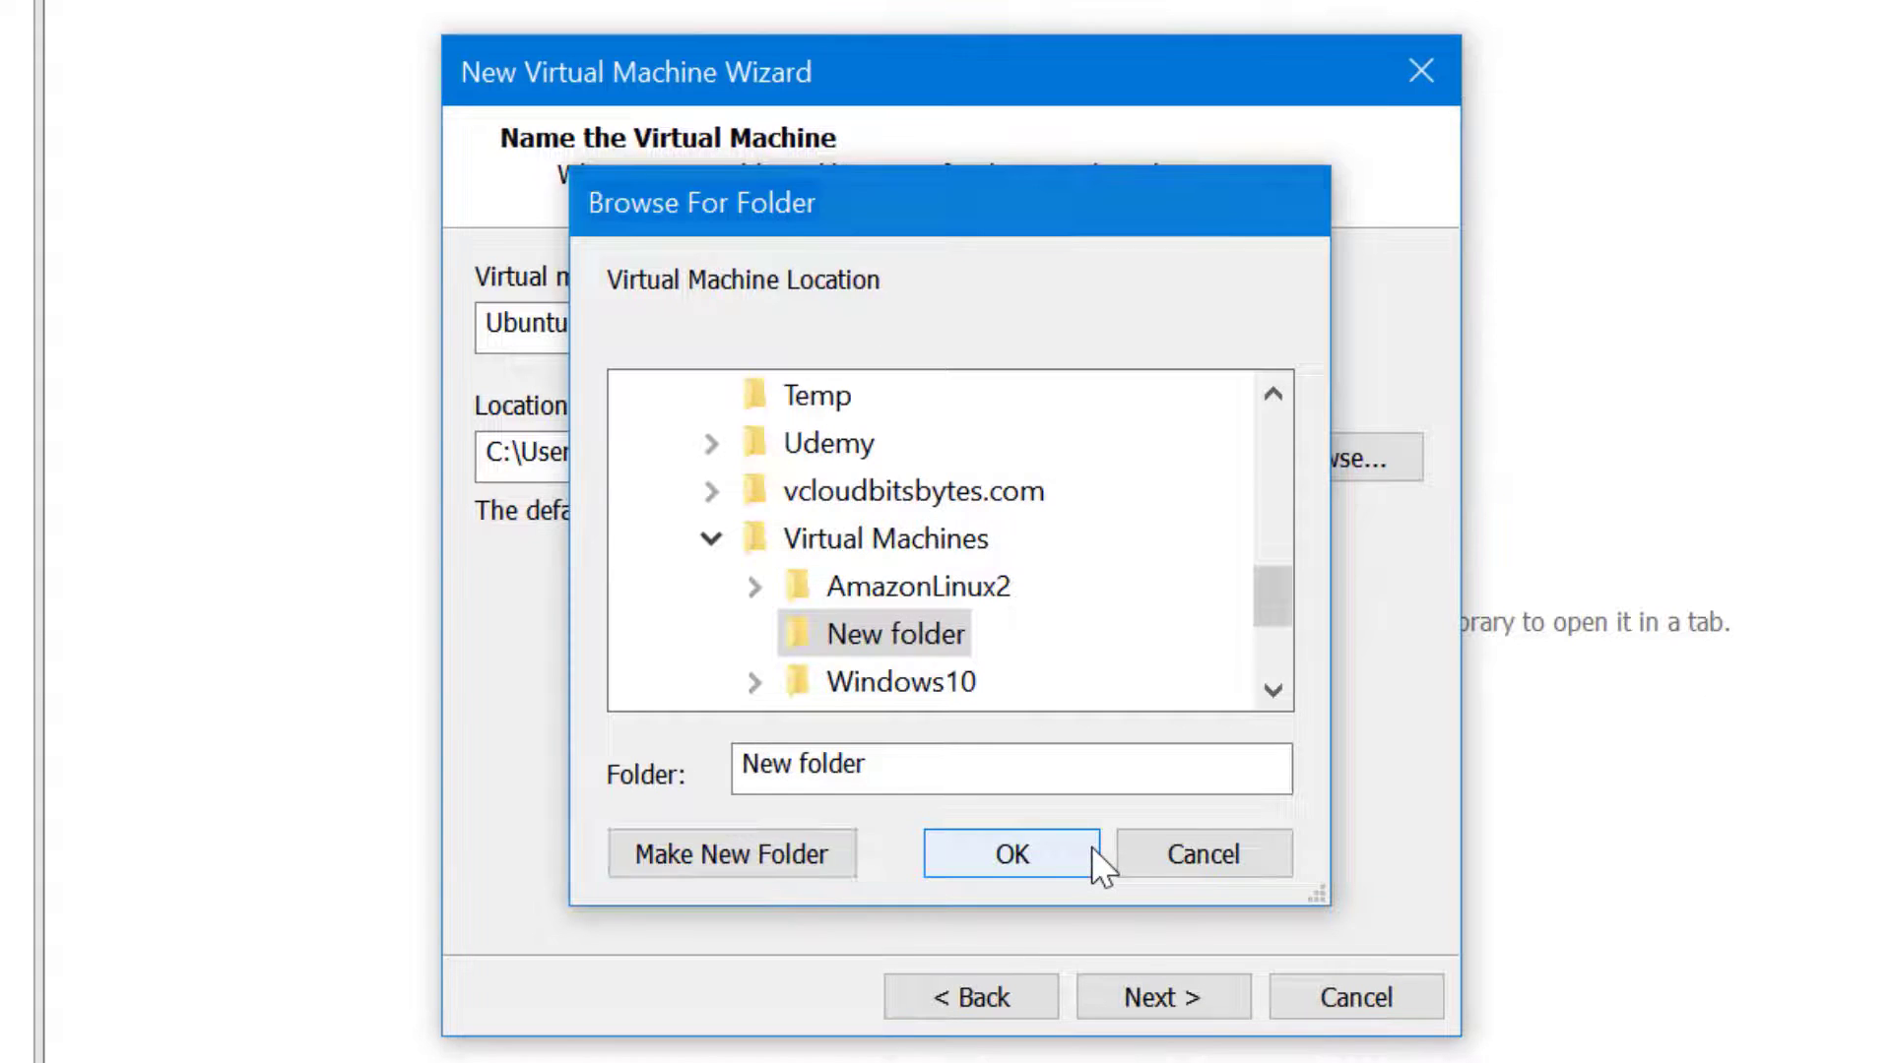
click(1089, 855)
Keep the 20 GB split disk and create the VM, powering it on afterwards
click(1243, 1001)
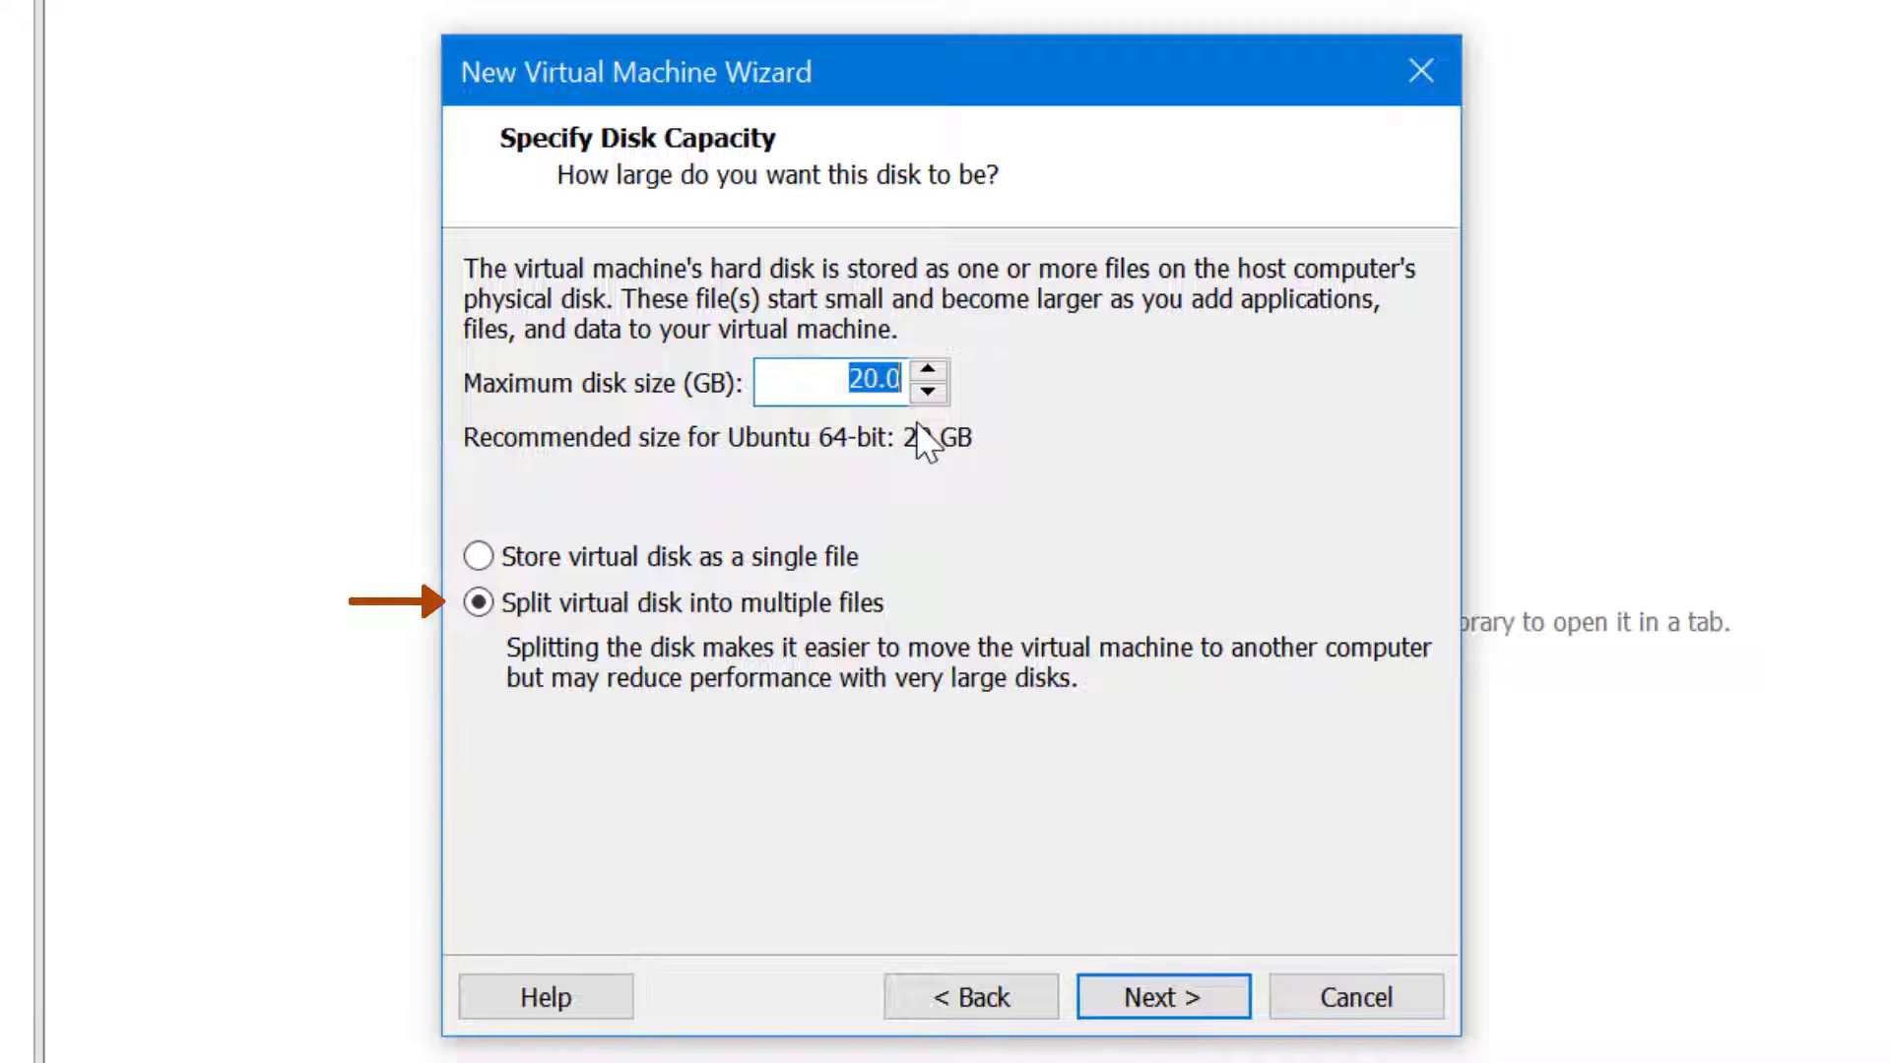
click(1203, 984)
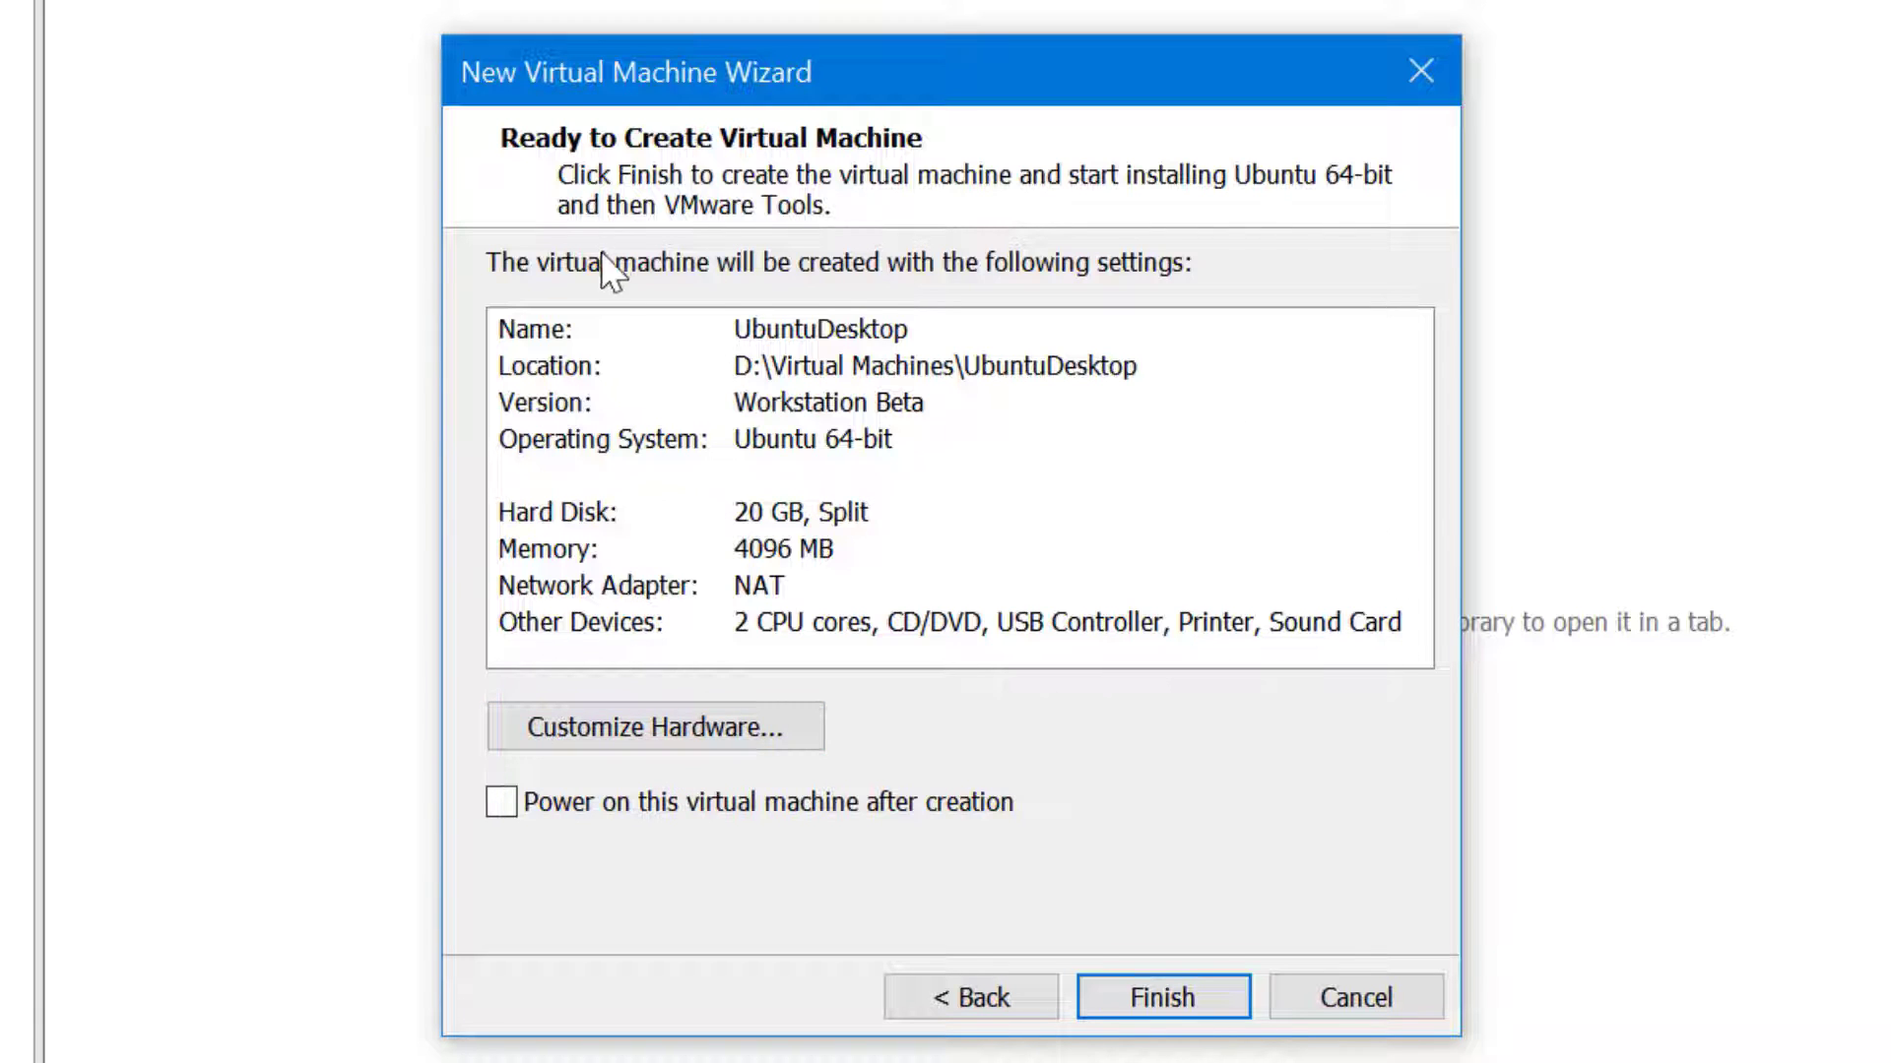
click(650, 793)
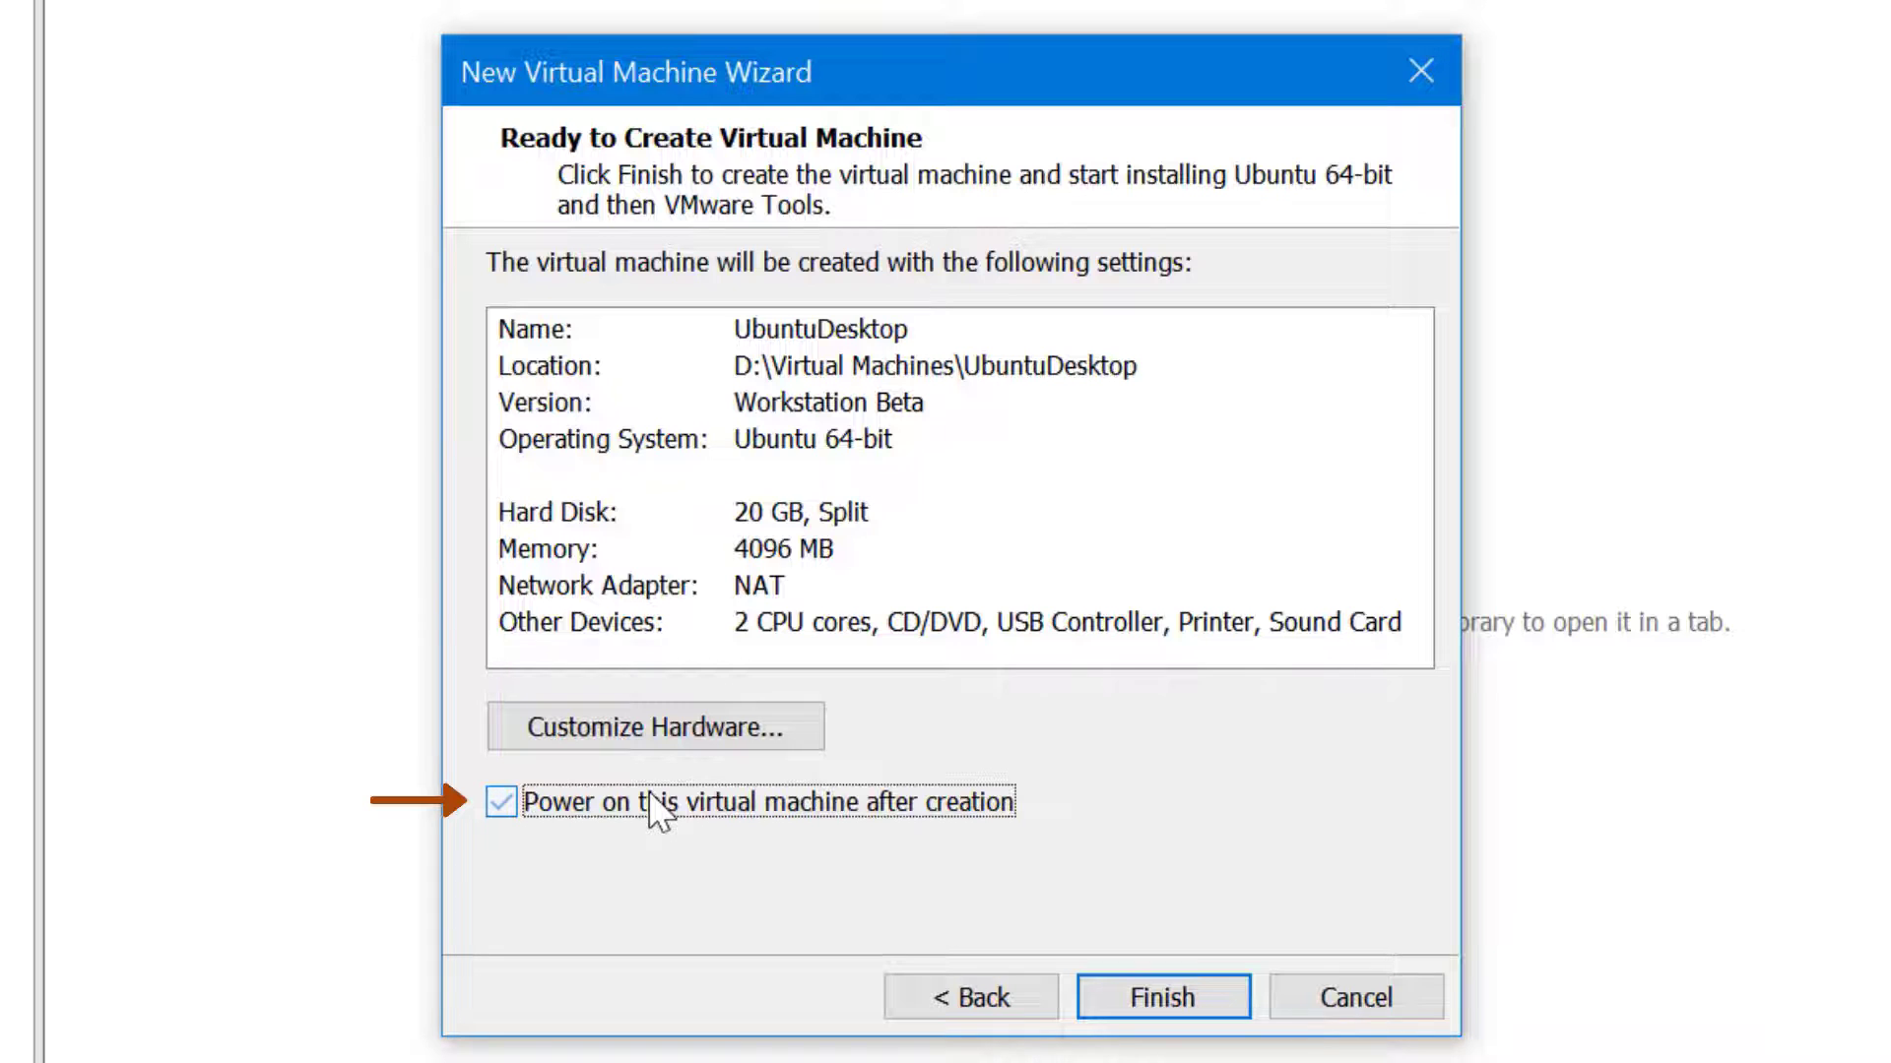
click(1226, 997)
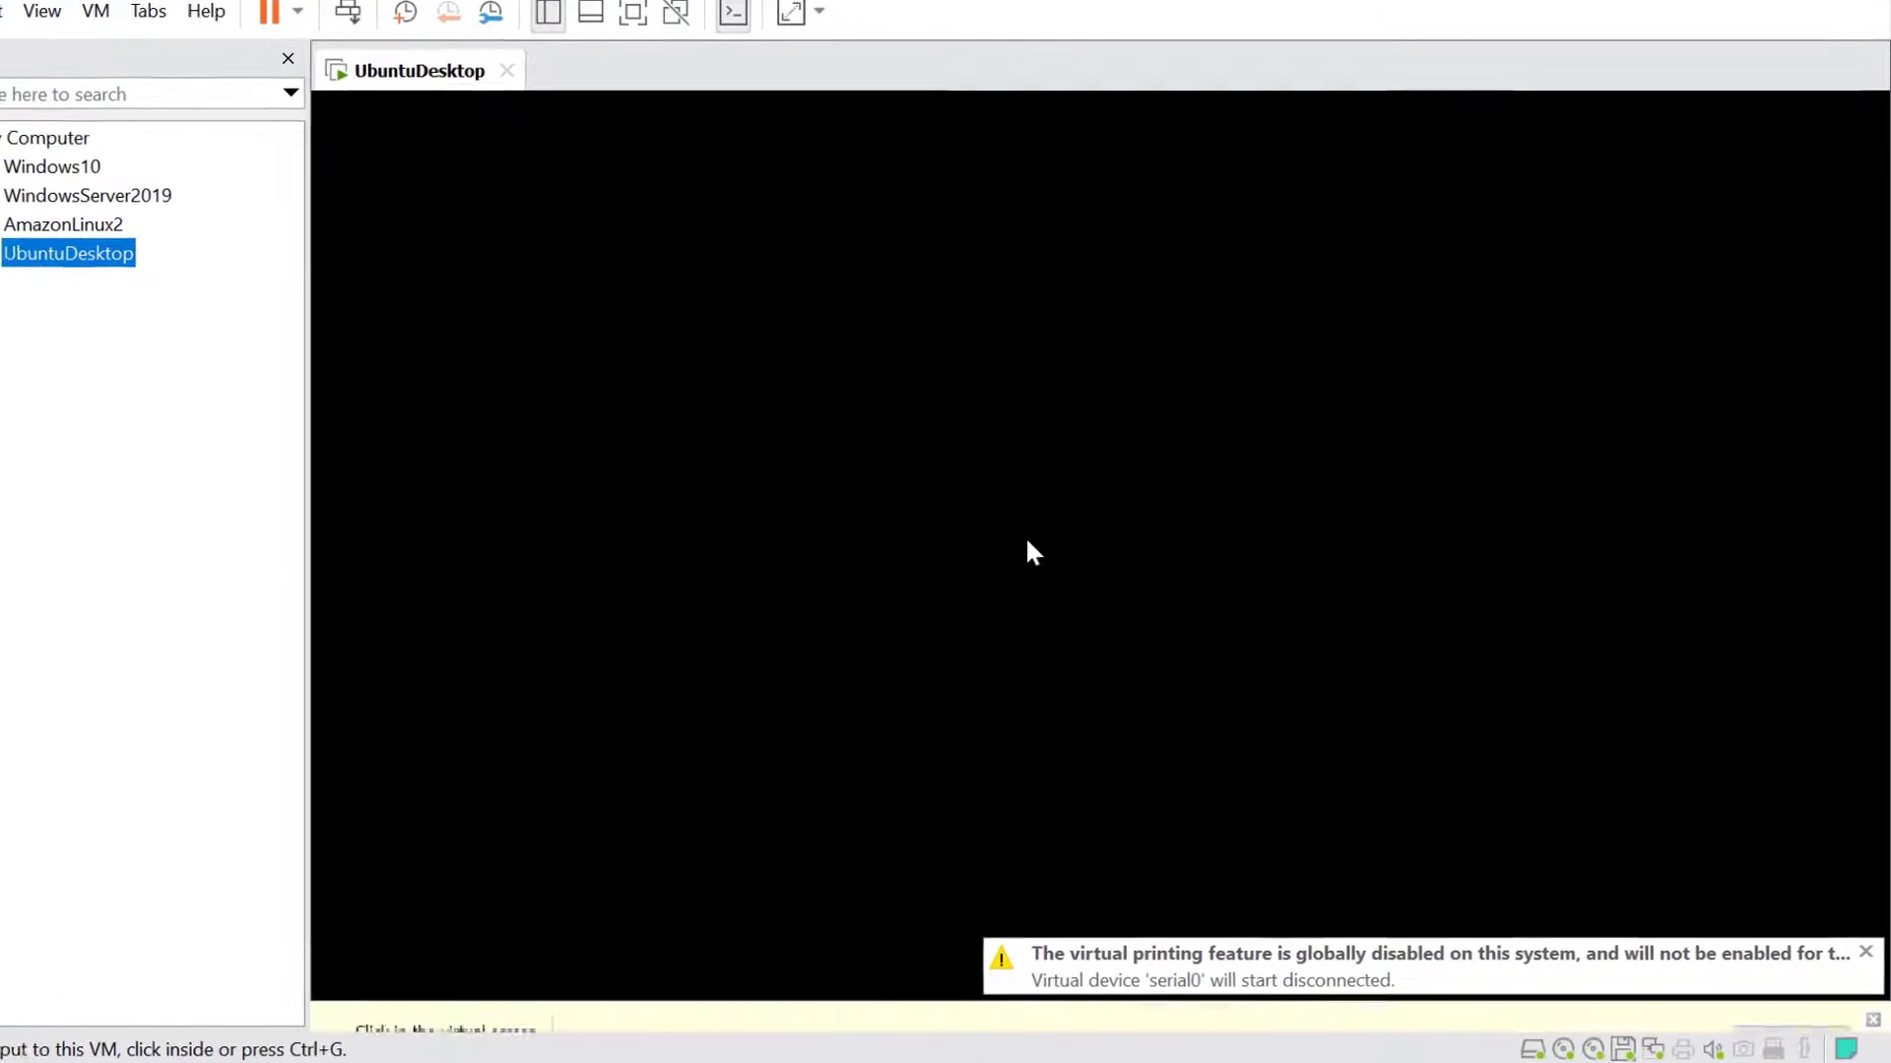
Focus the UbuntuDesktop VM console and let Ubuntu boot to its sign-in screen
click(1003, 526)
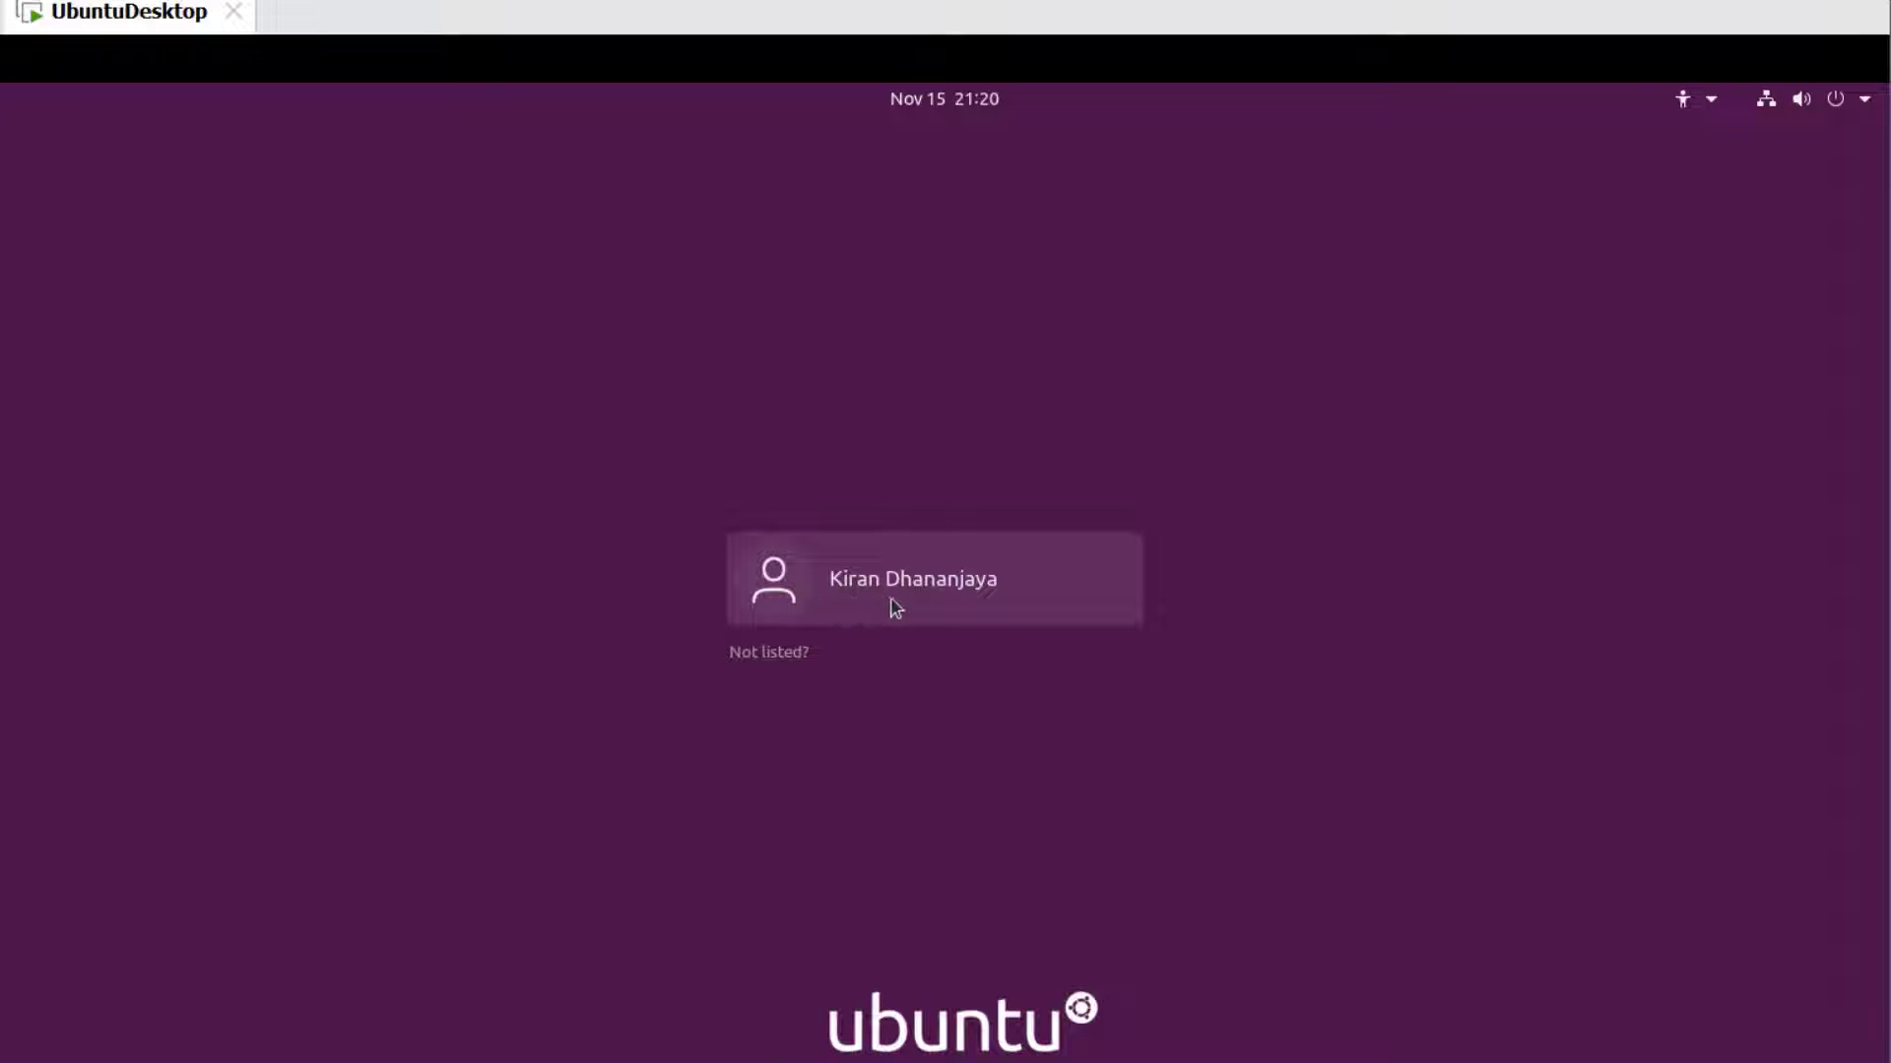
Sign in as the Ubuntu user with the account password, then switch the VM to full screen
click(898, 606)
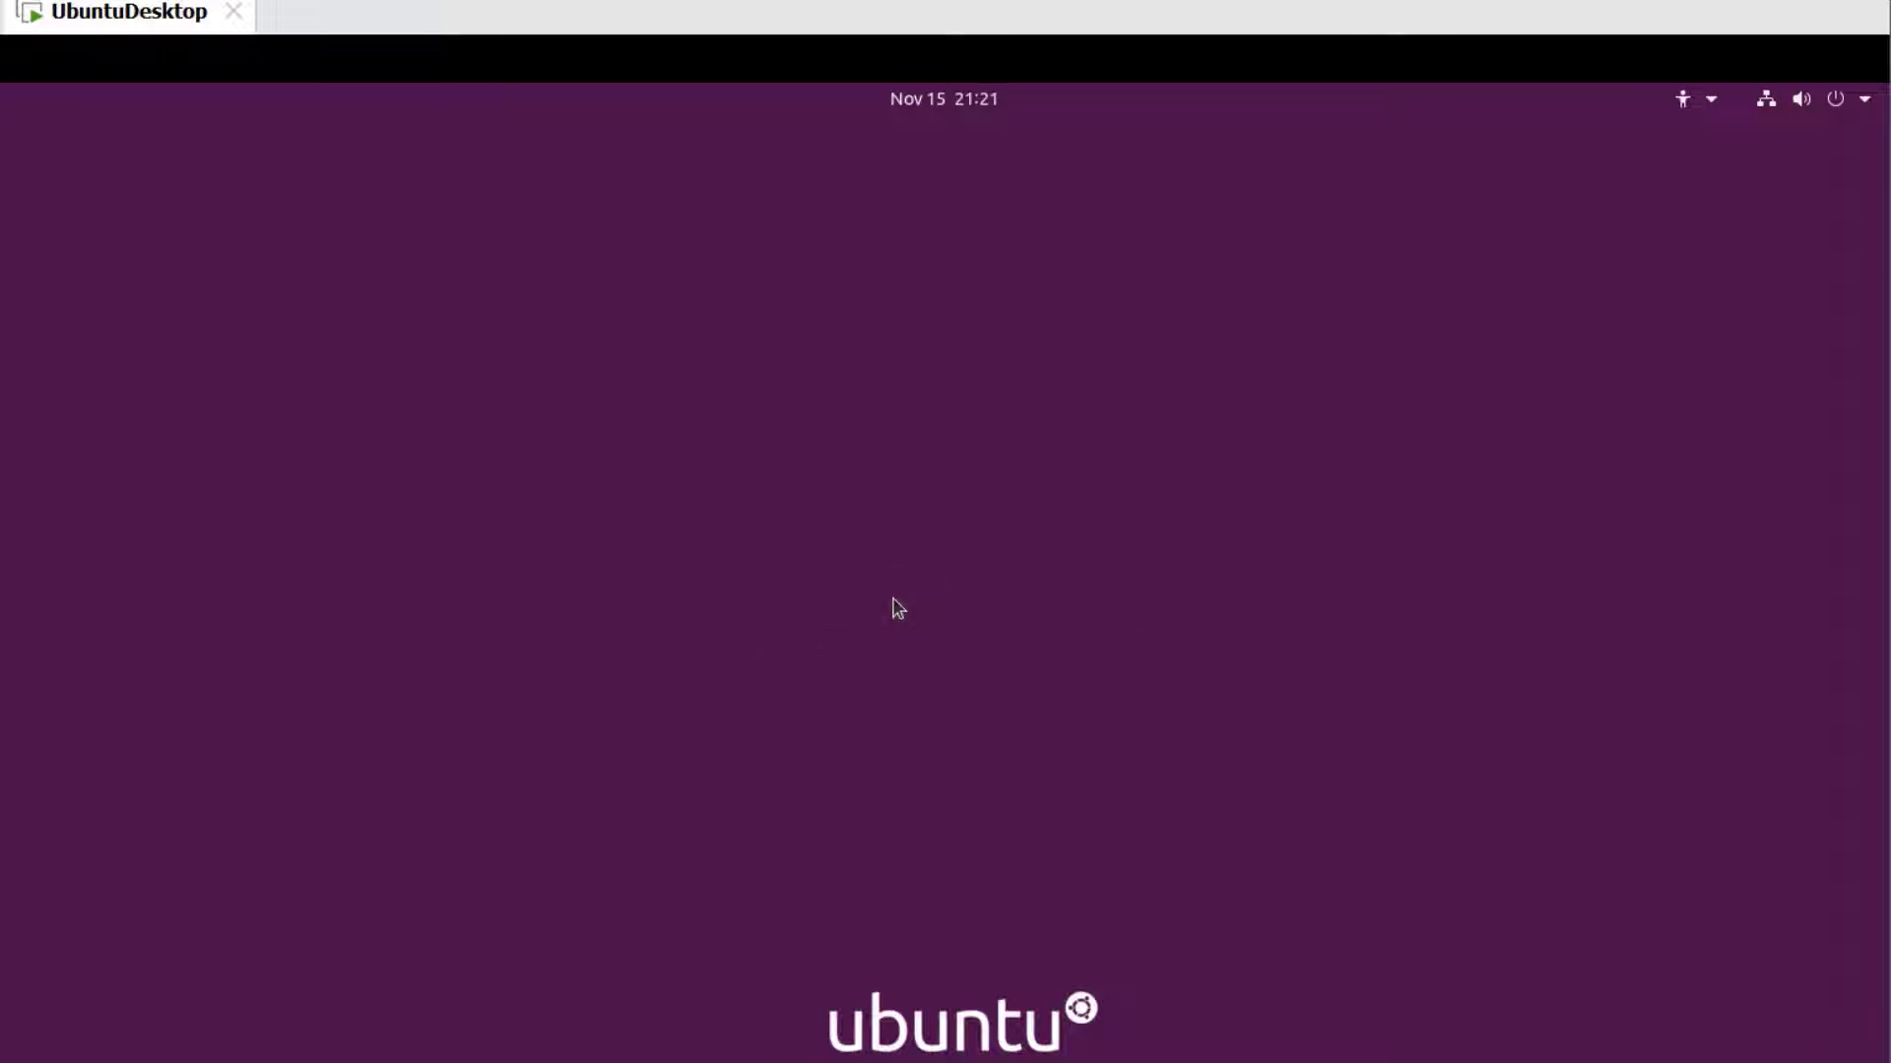
text(••••••••)
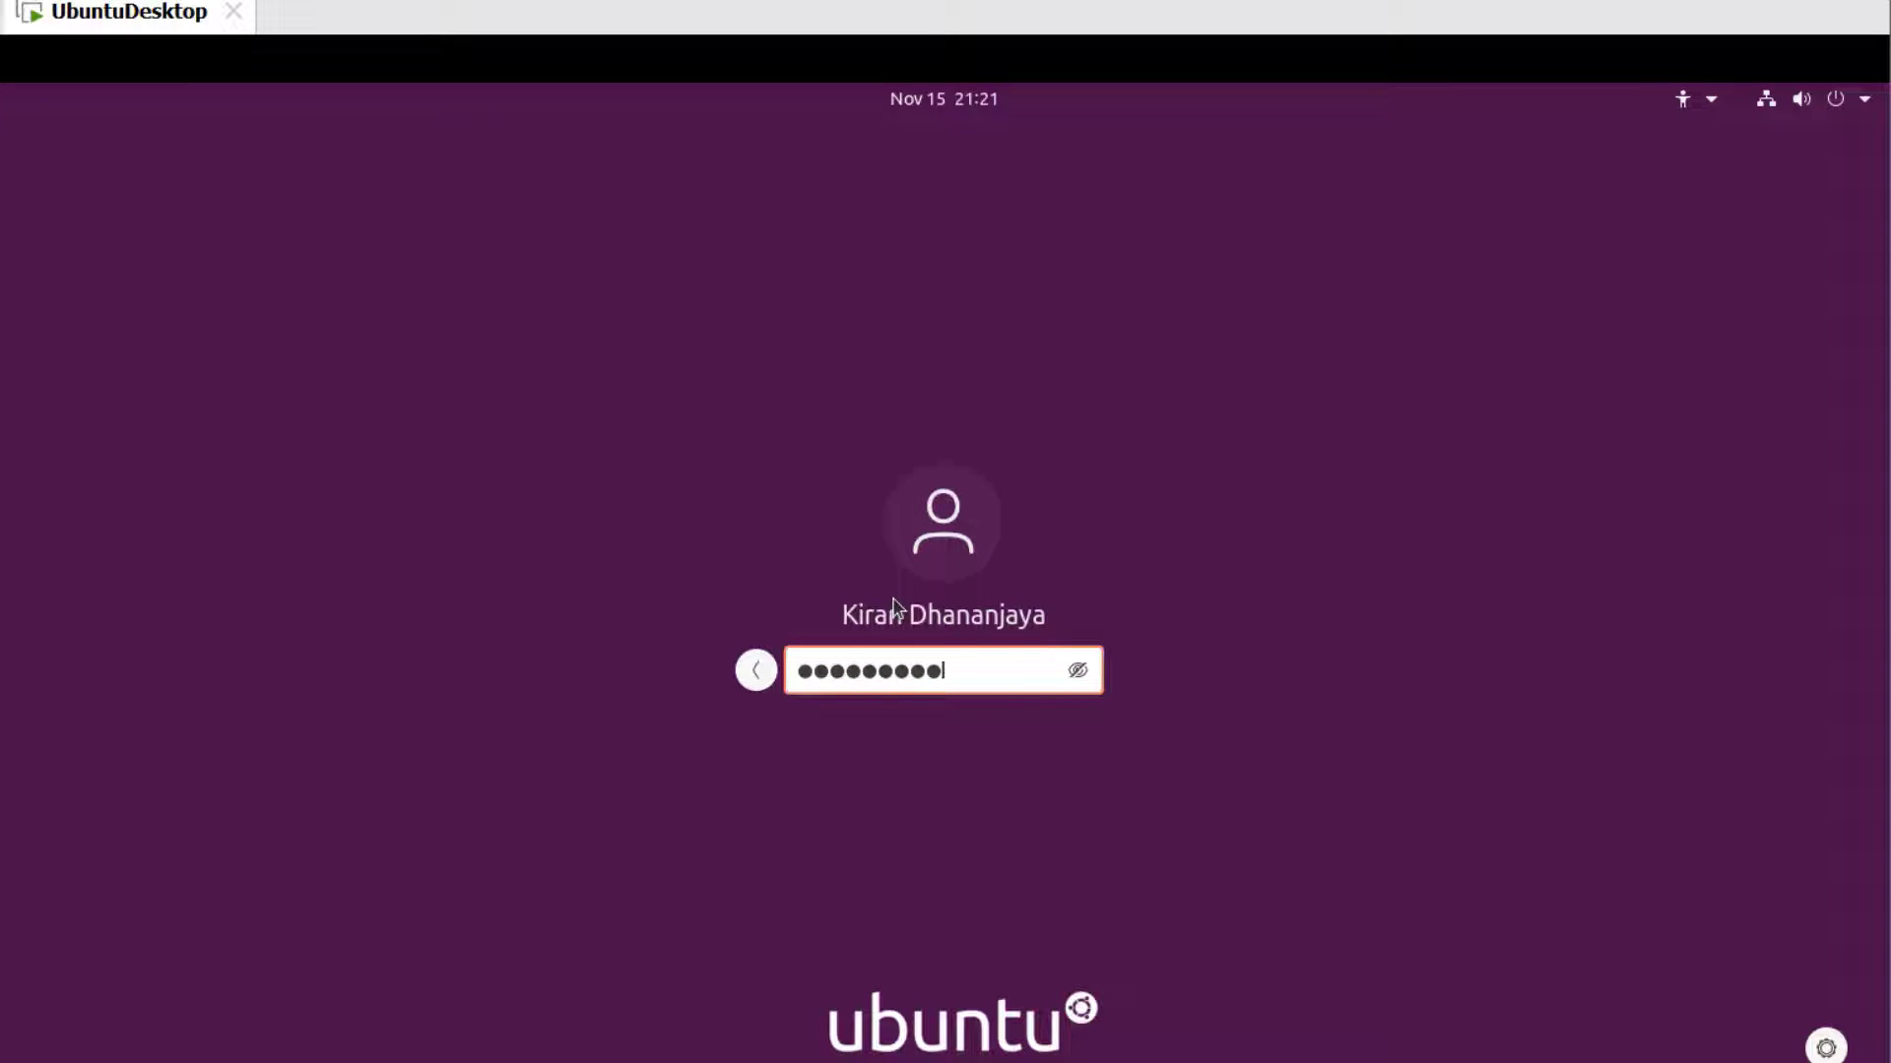
key(Return)
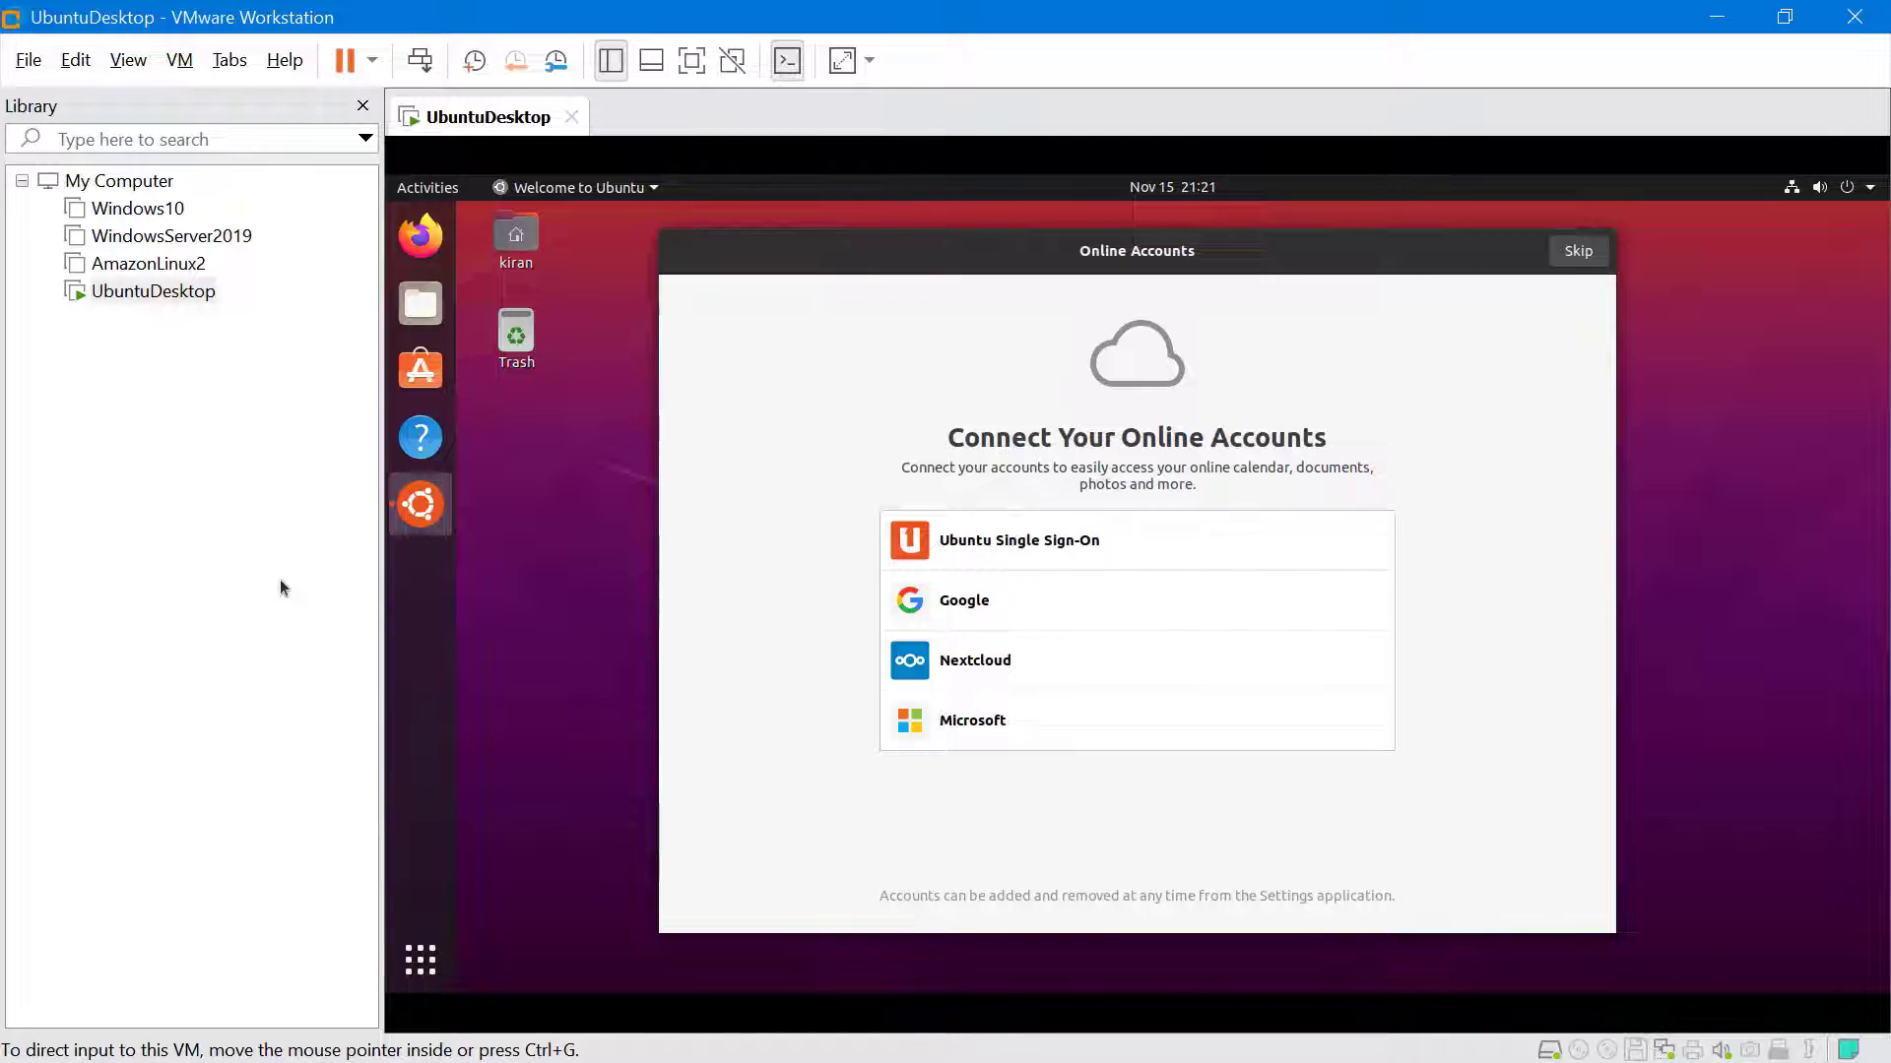
click(693, 61)
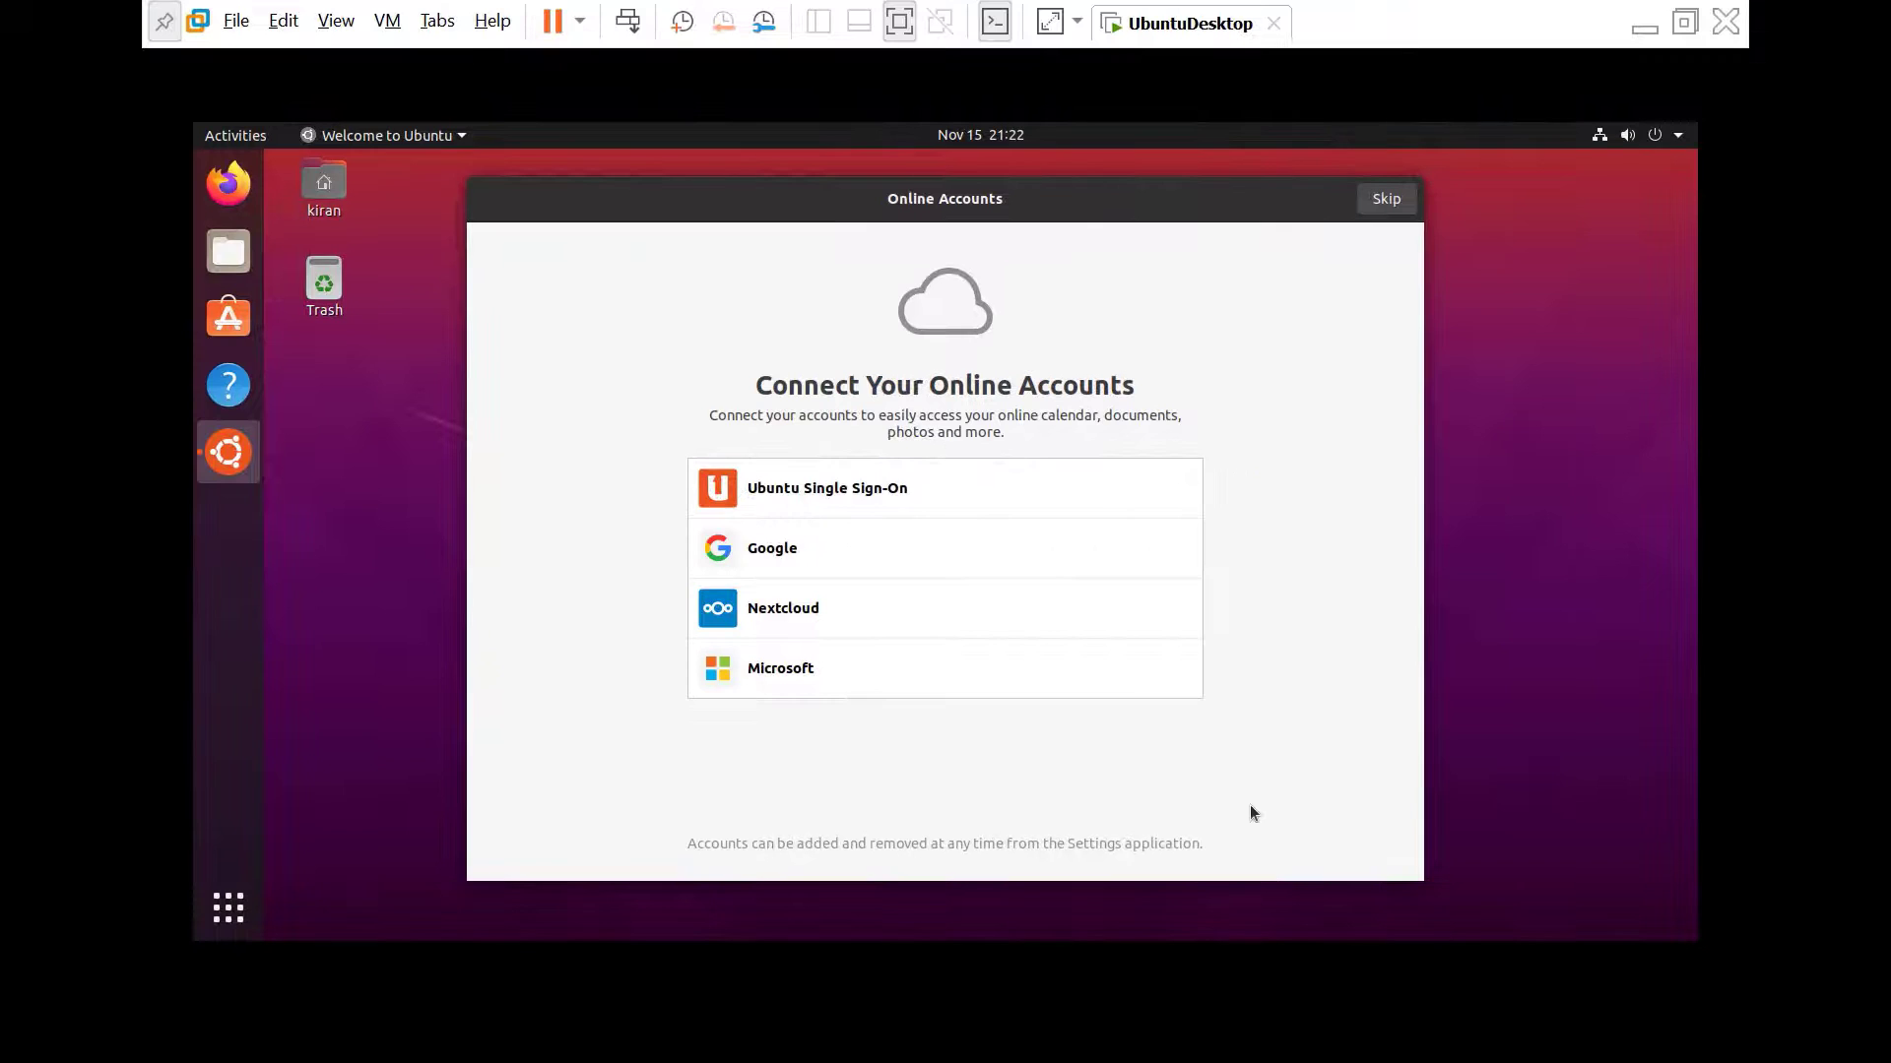
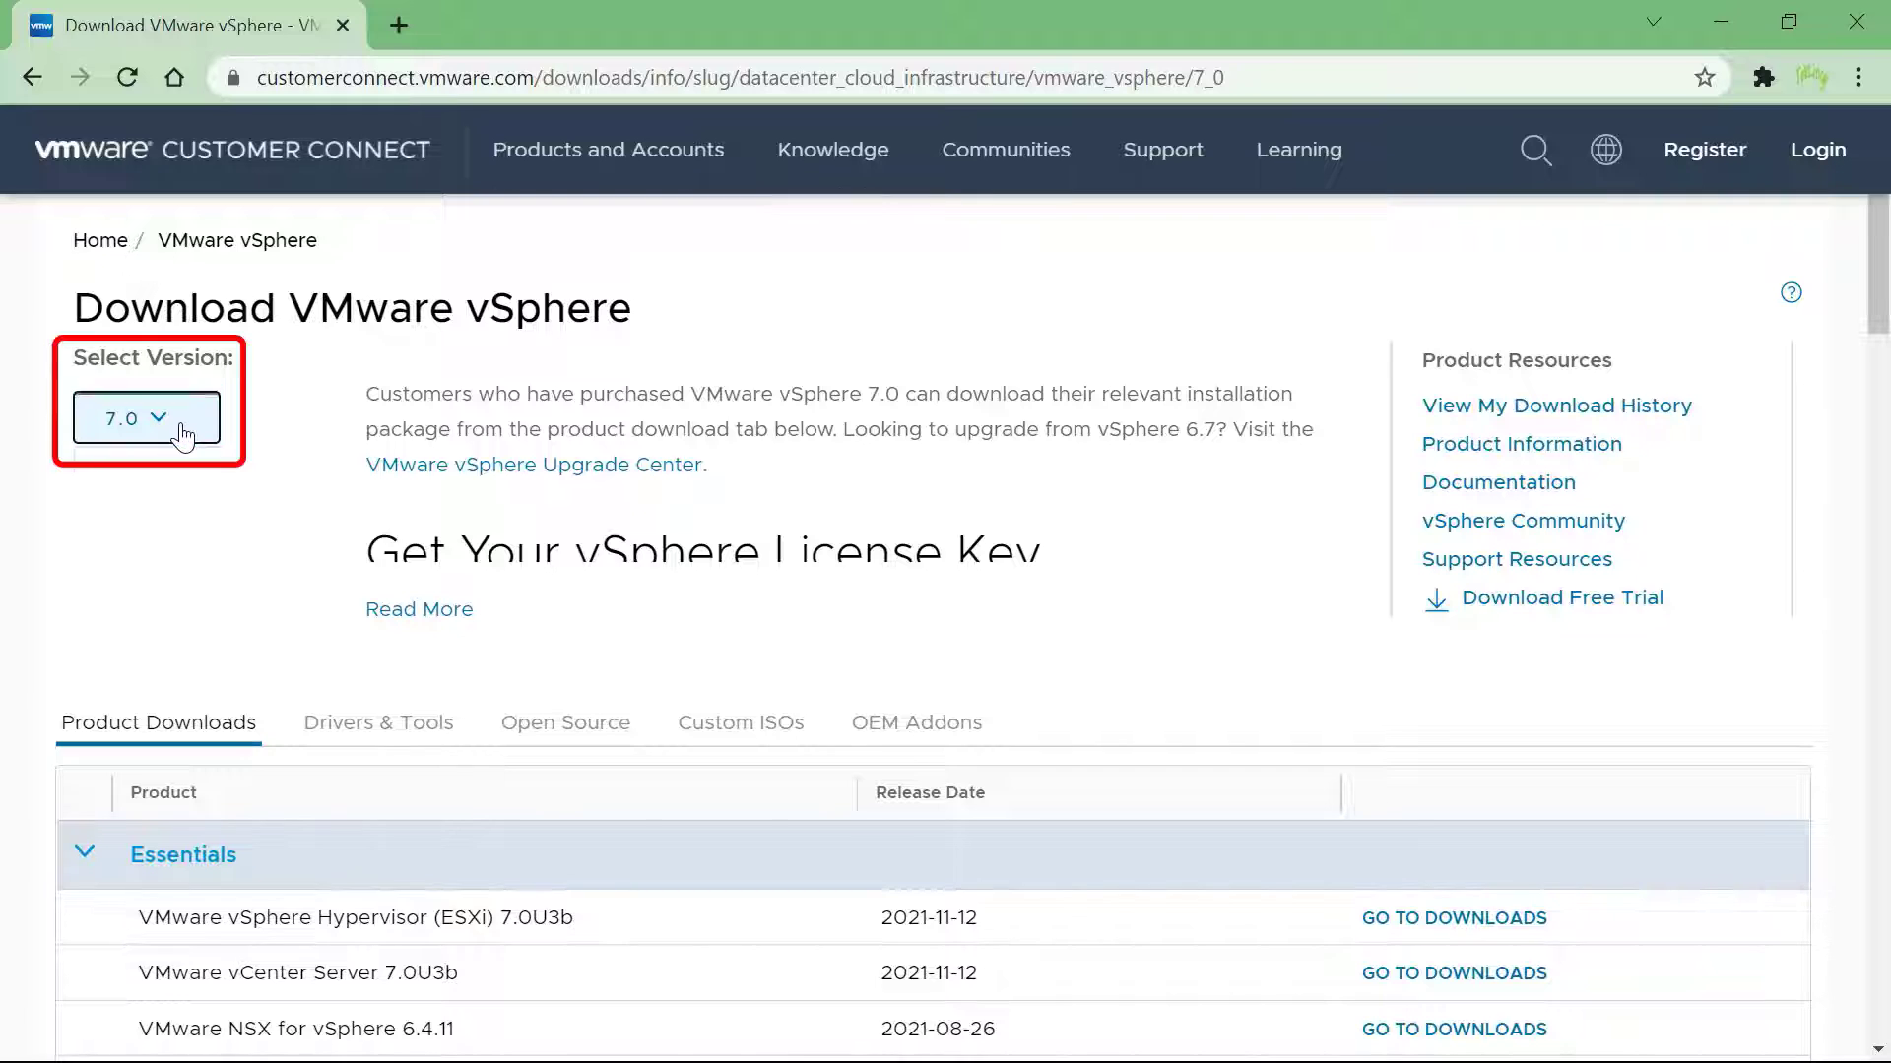
Keep vSphere version 7.0 and request the ESXi 7.0U3b ISO download
click(185, 433)
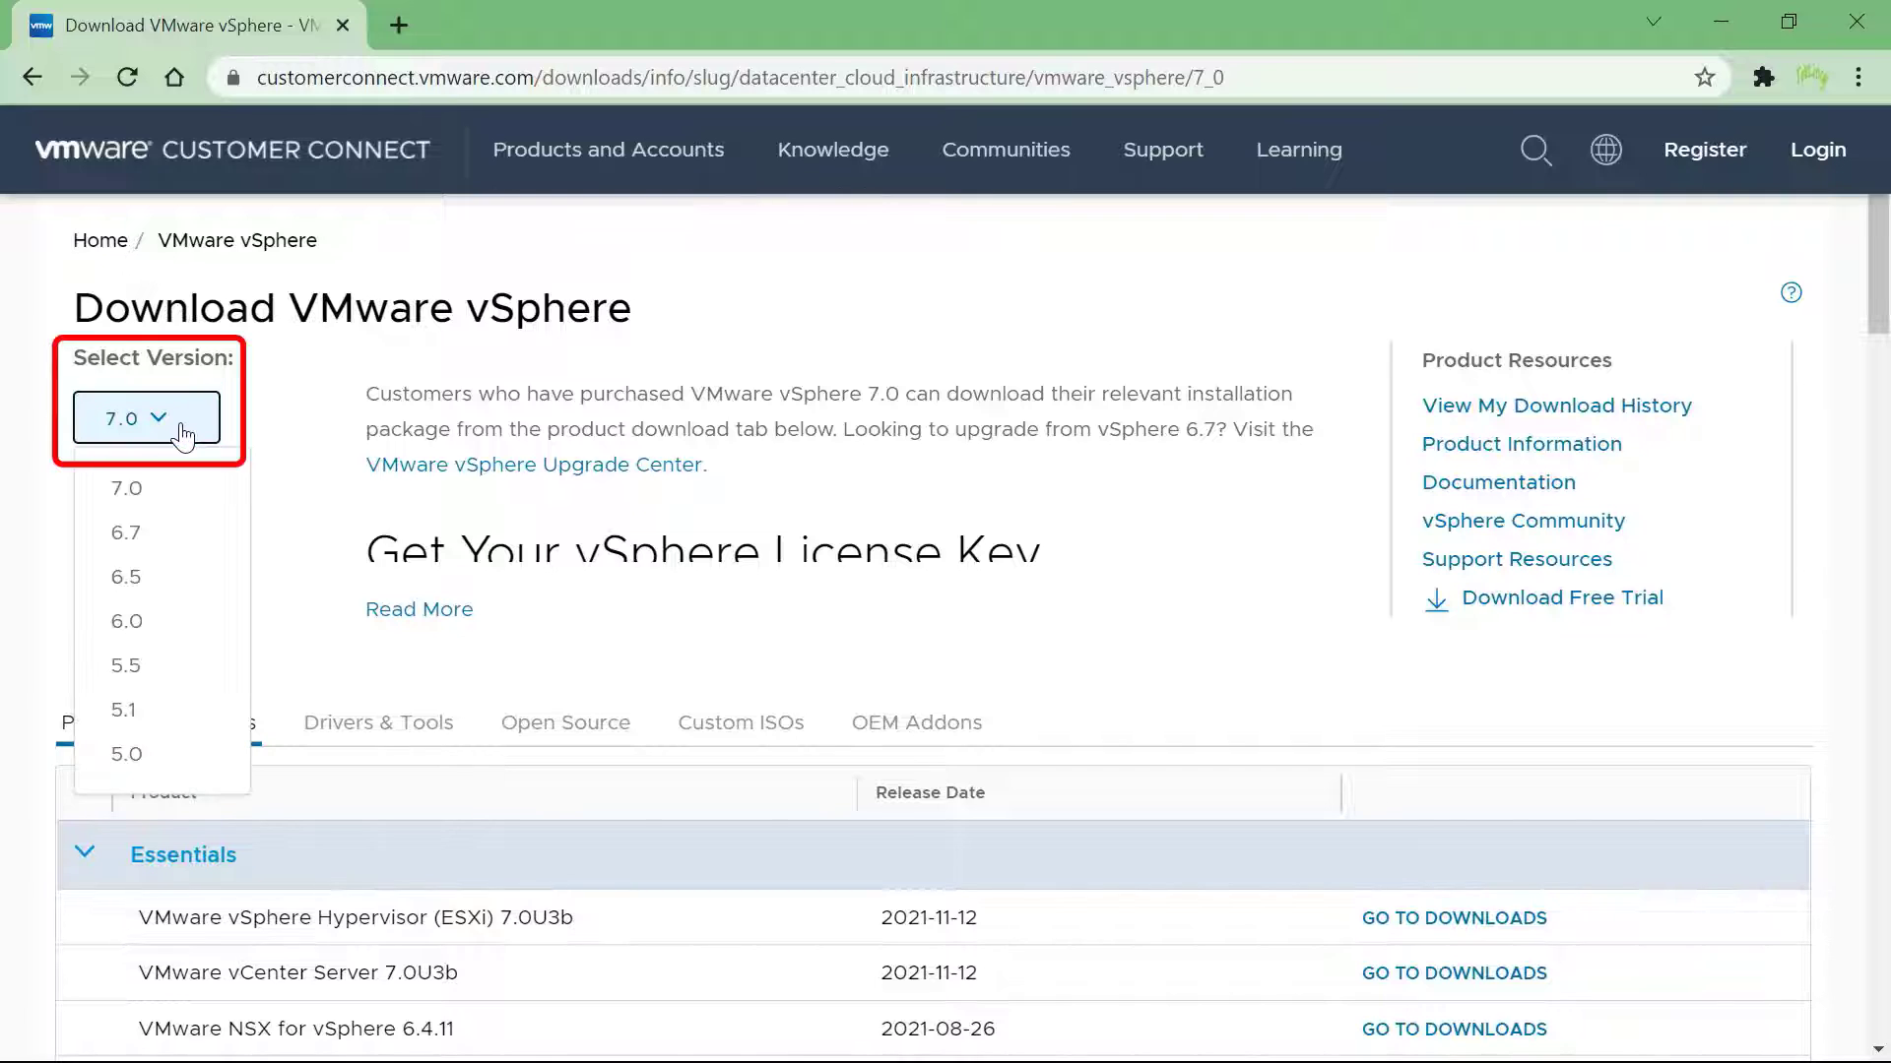
click(204, 492)
scroll(295, 581, down, 3)
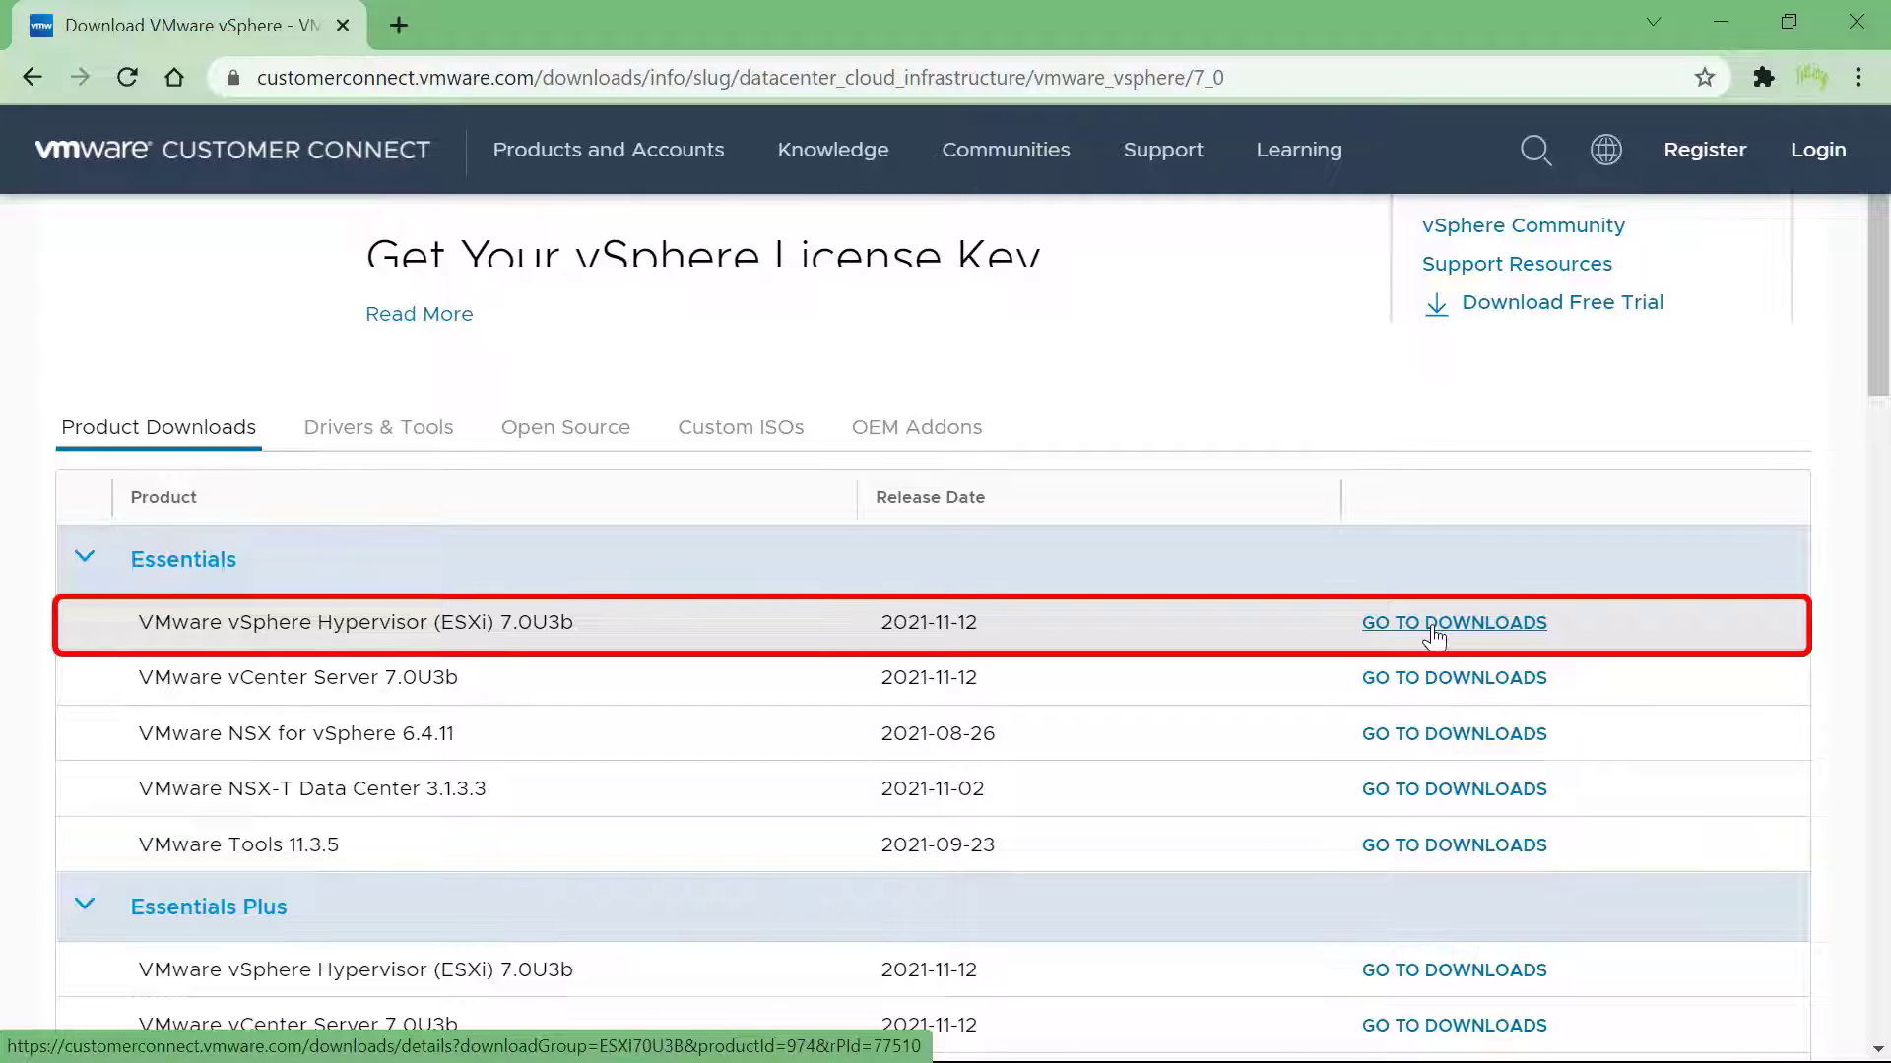
click(1433, 630)
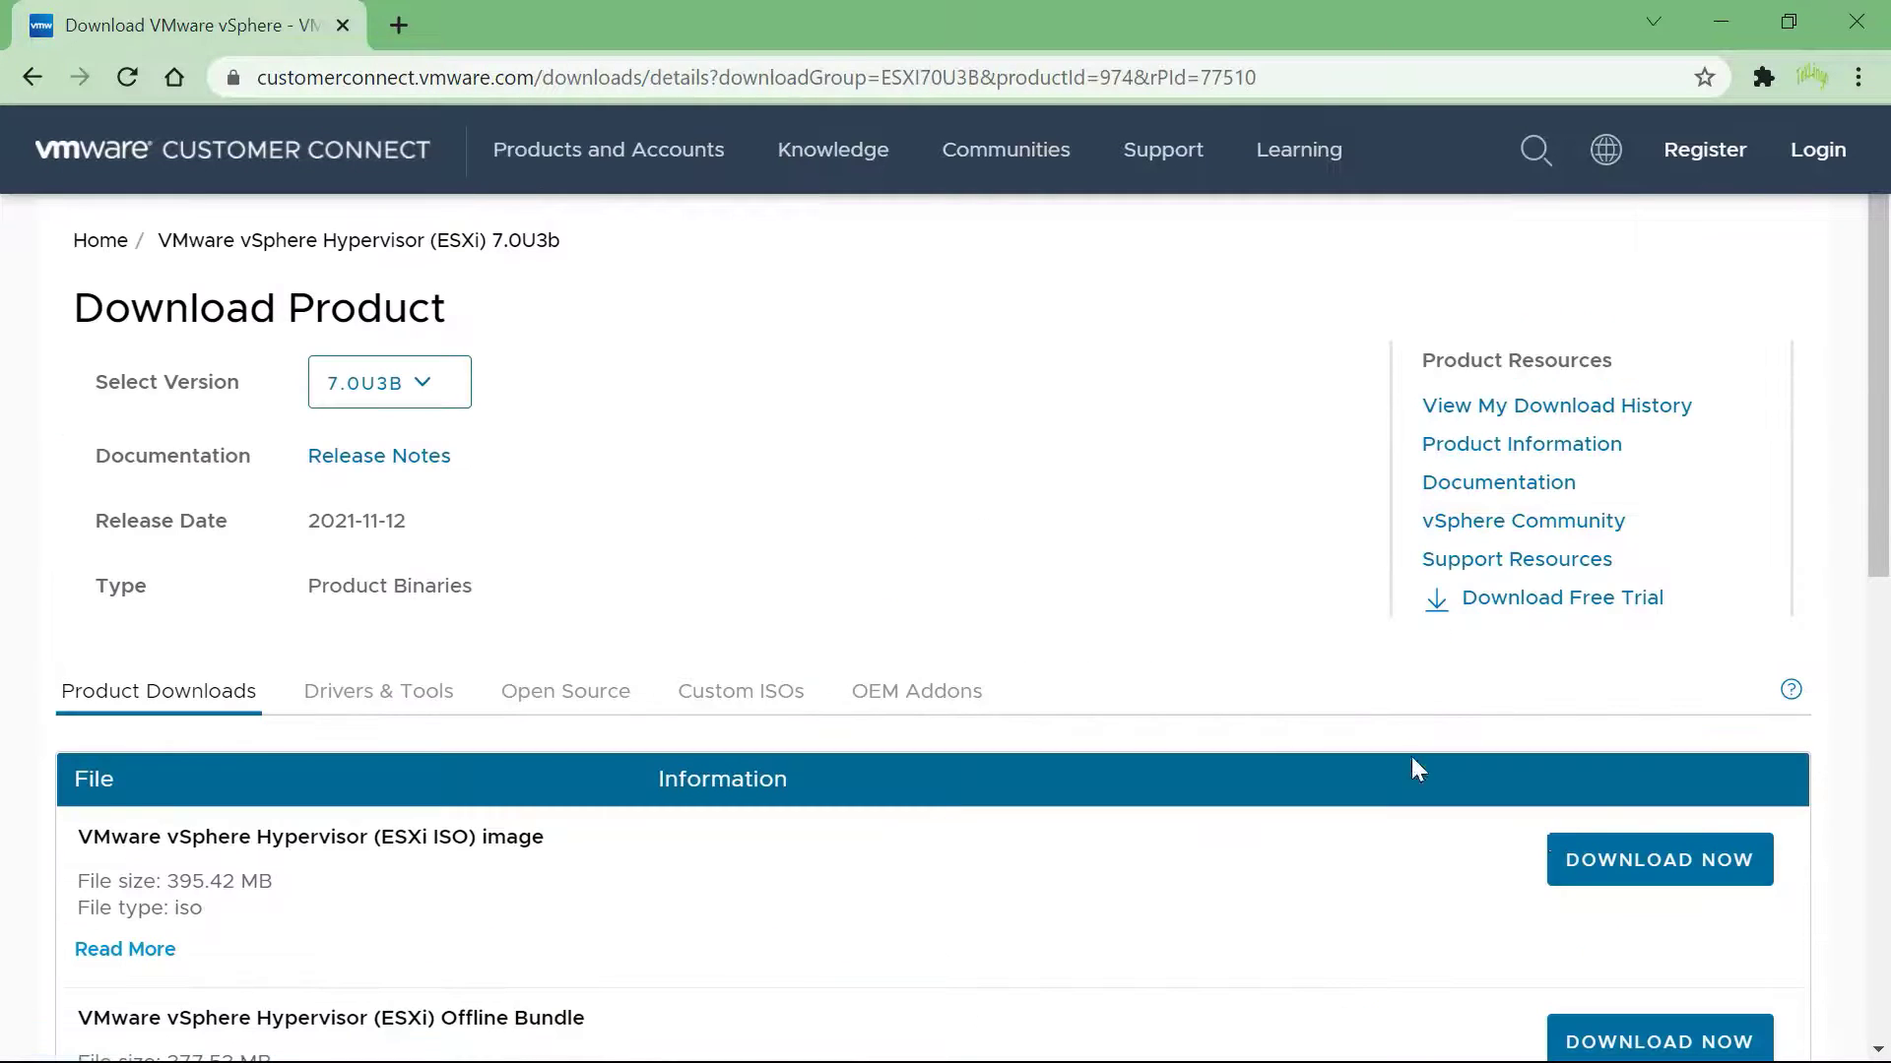
click(1618, 876)
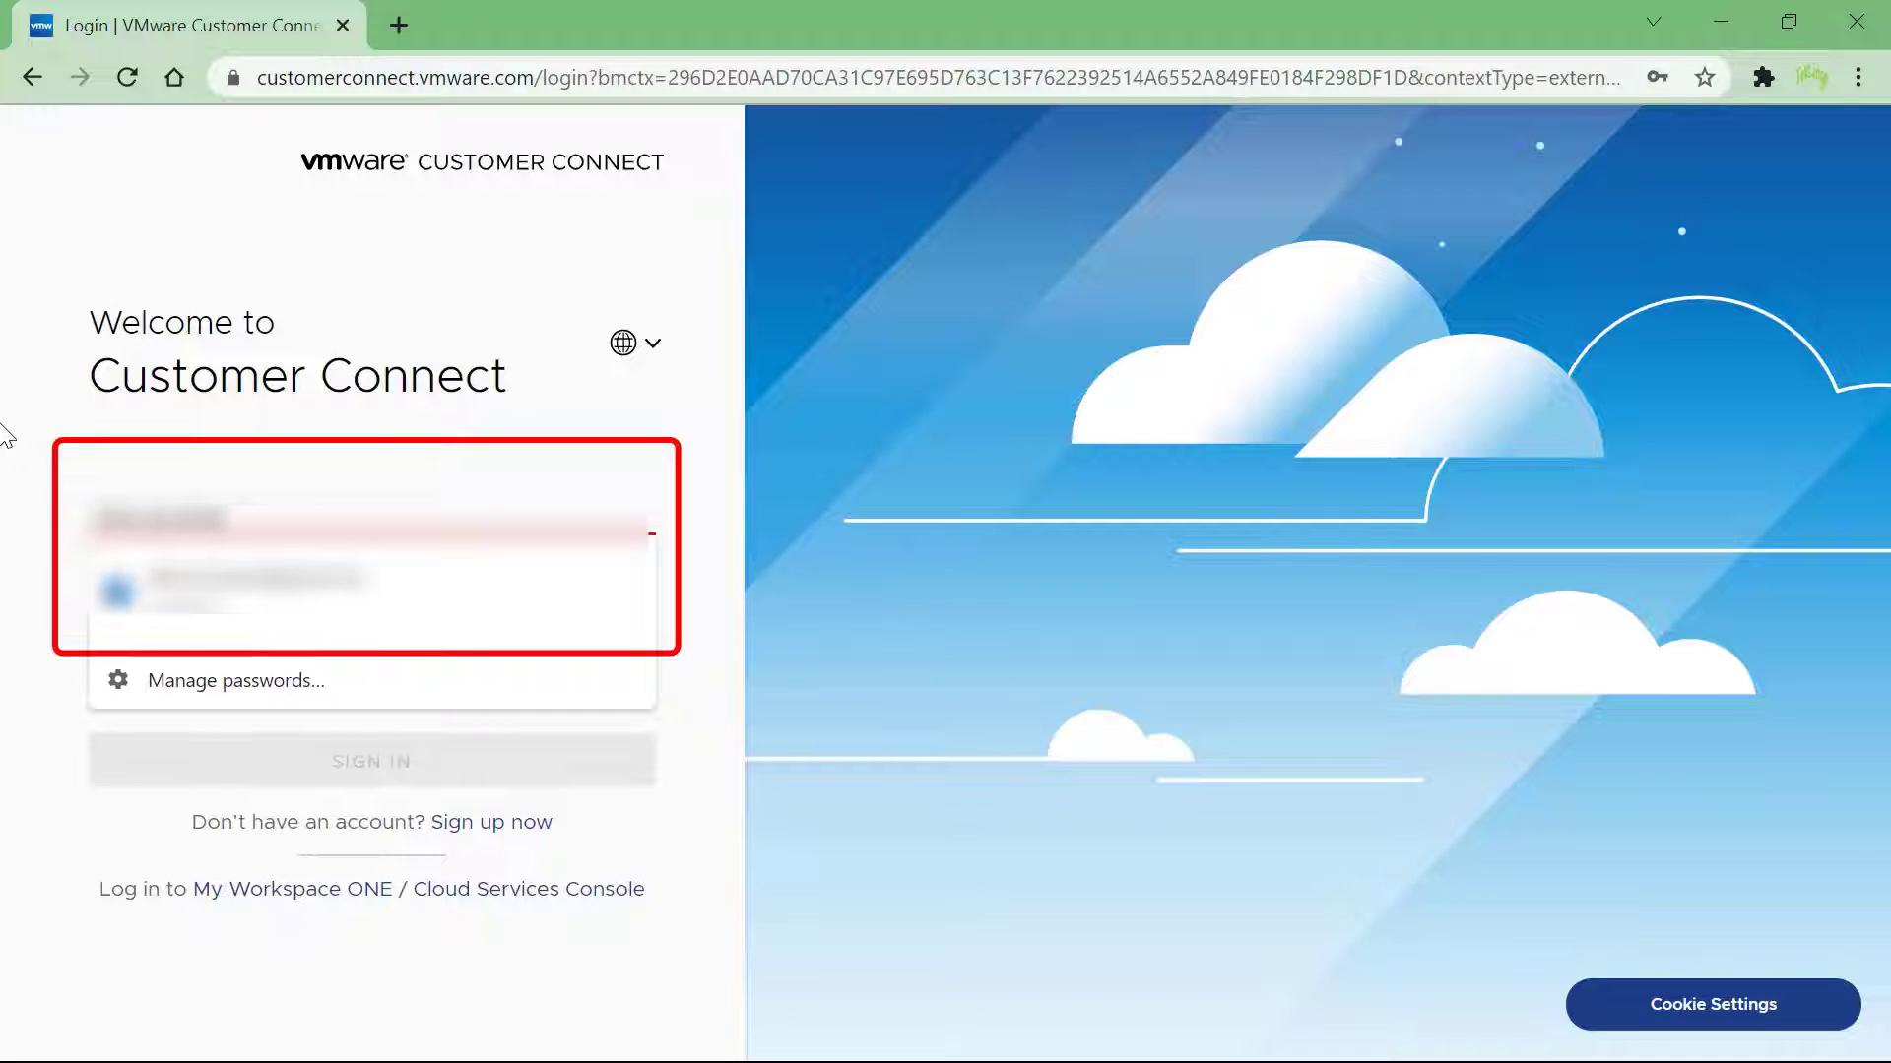
Sign in to Customer Connect with the saved username and the account password
text(com)
key(Tab)
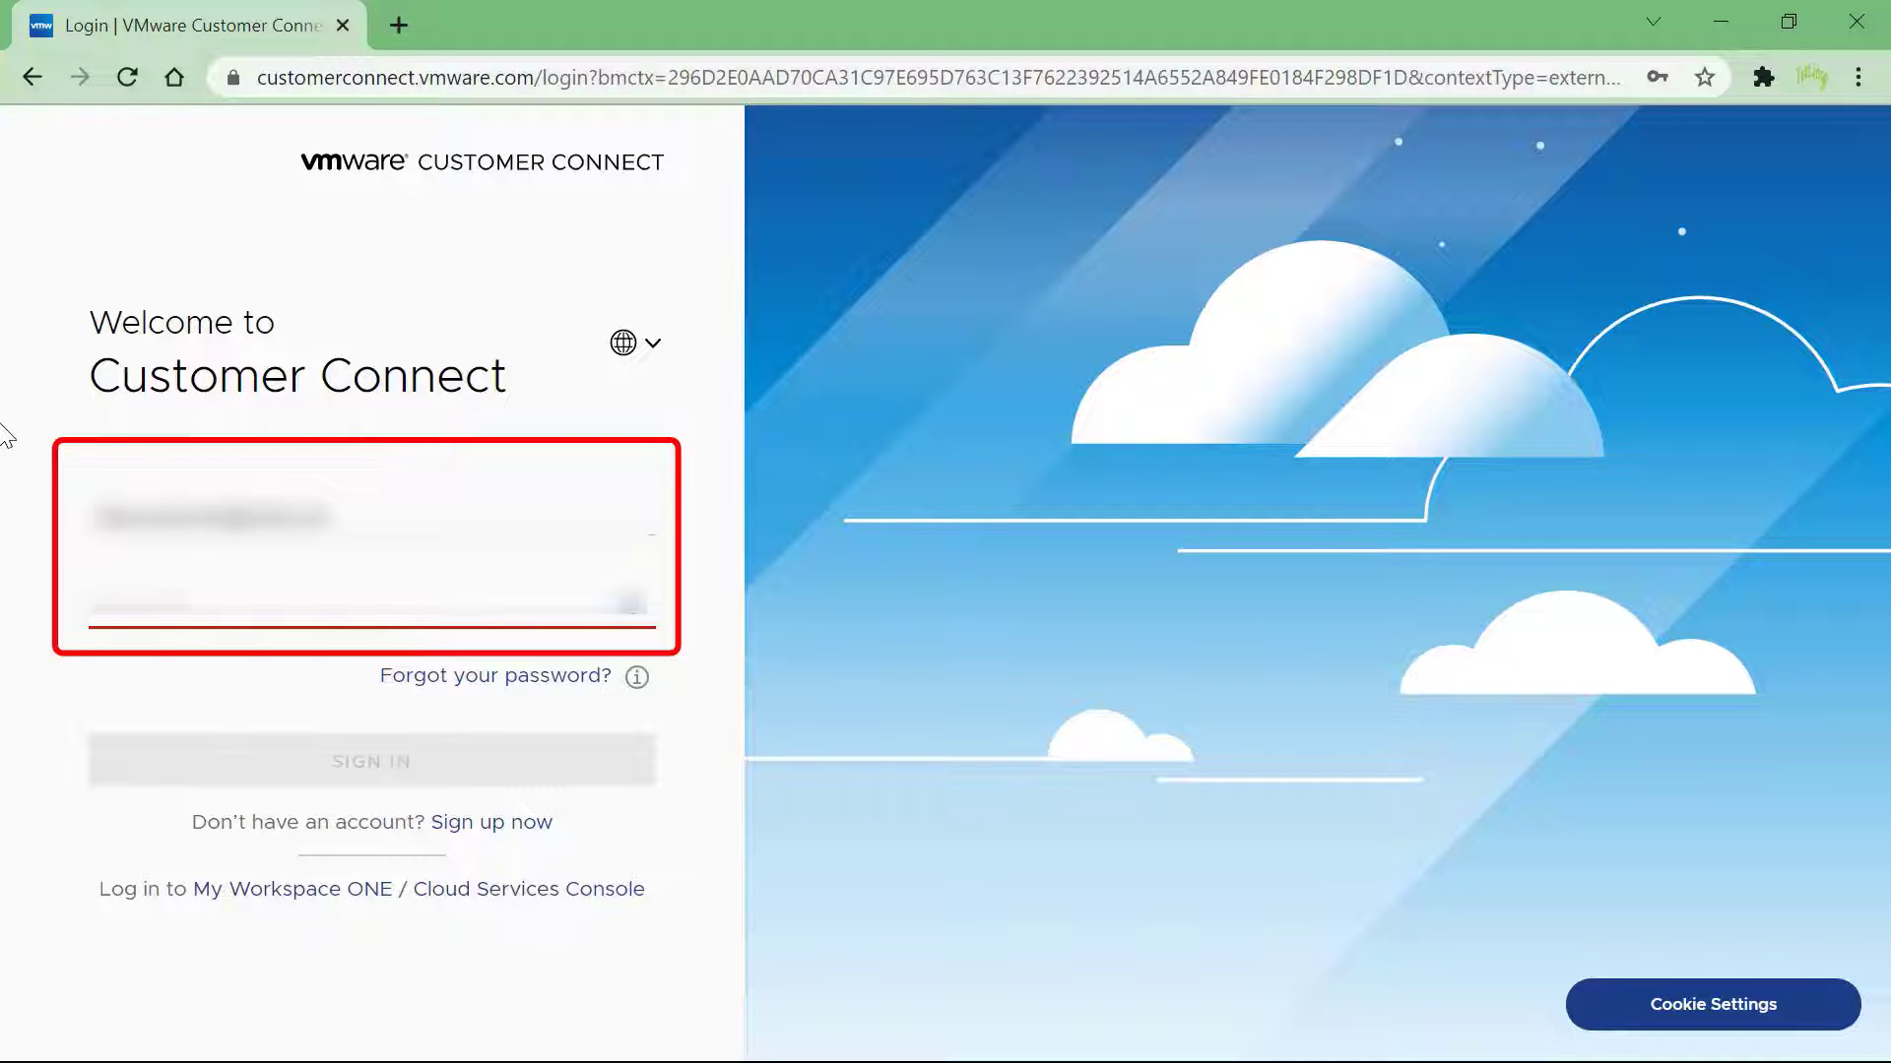
text(********)
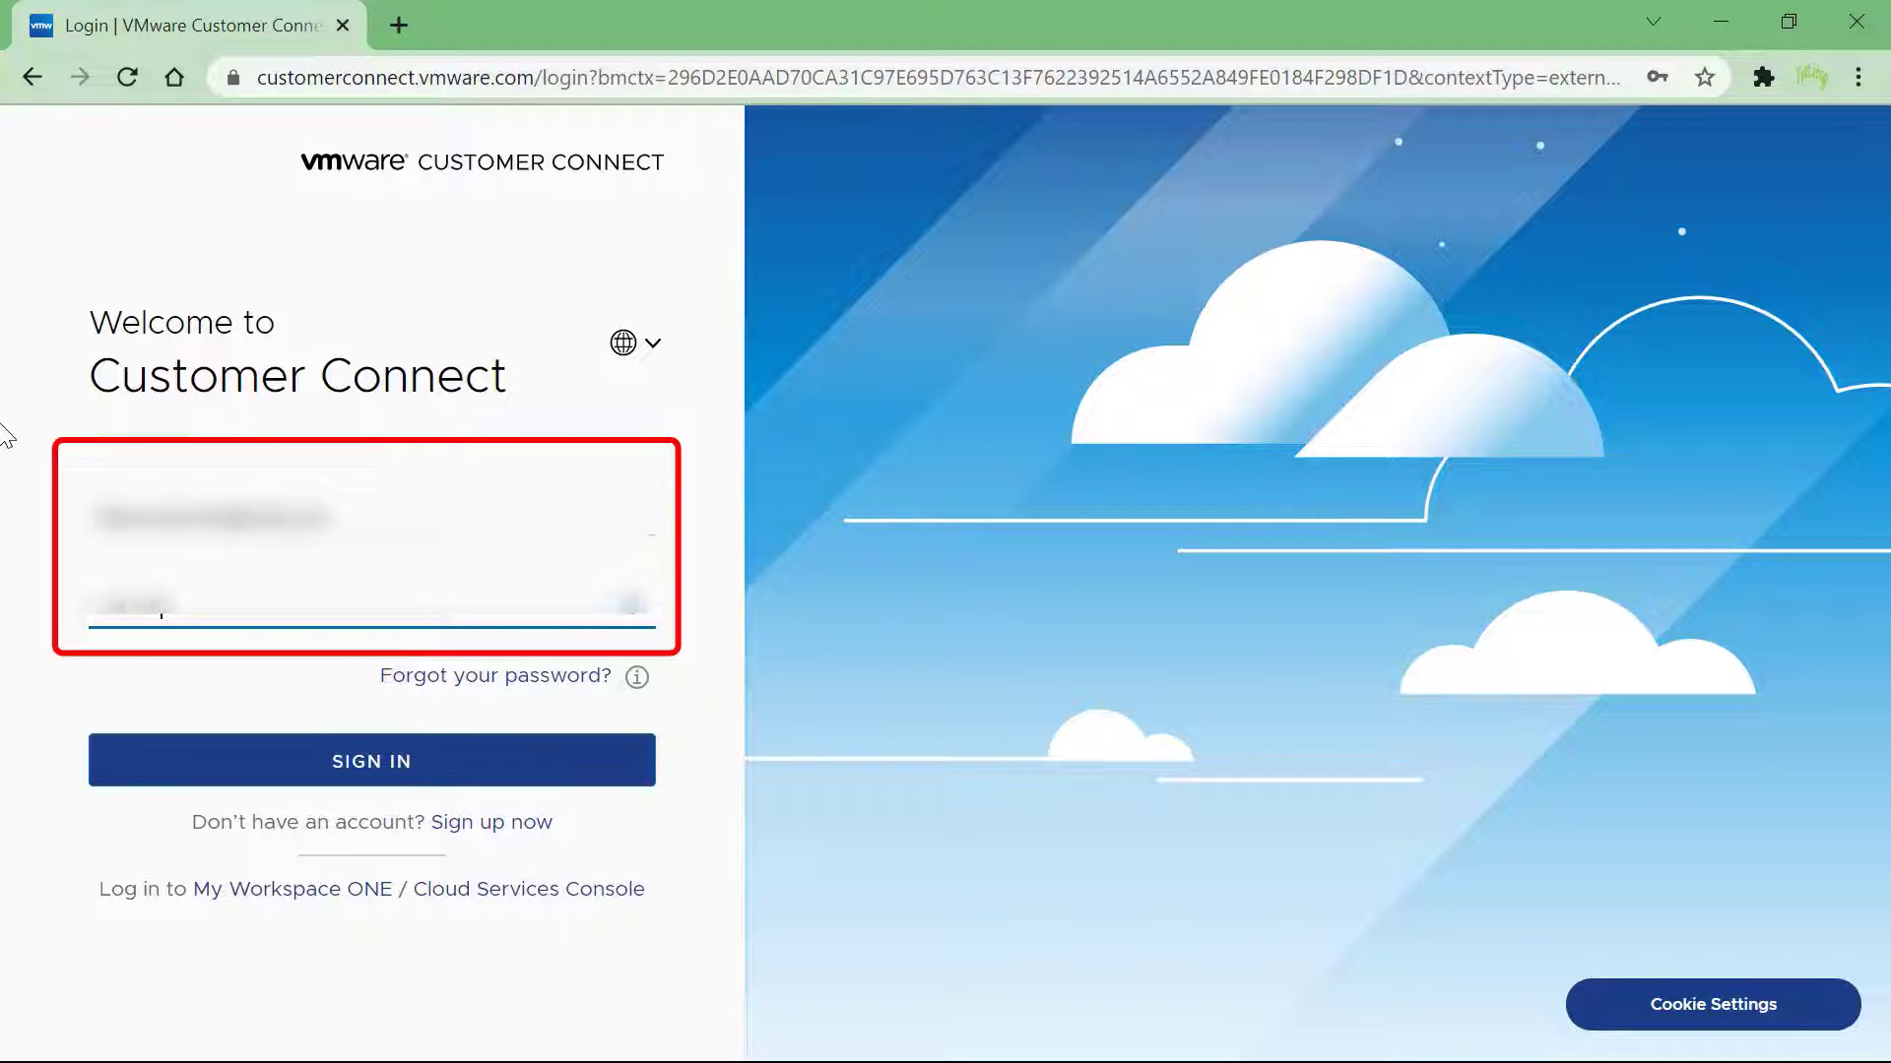
key(Return)
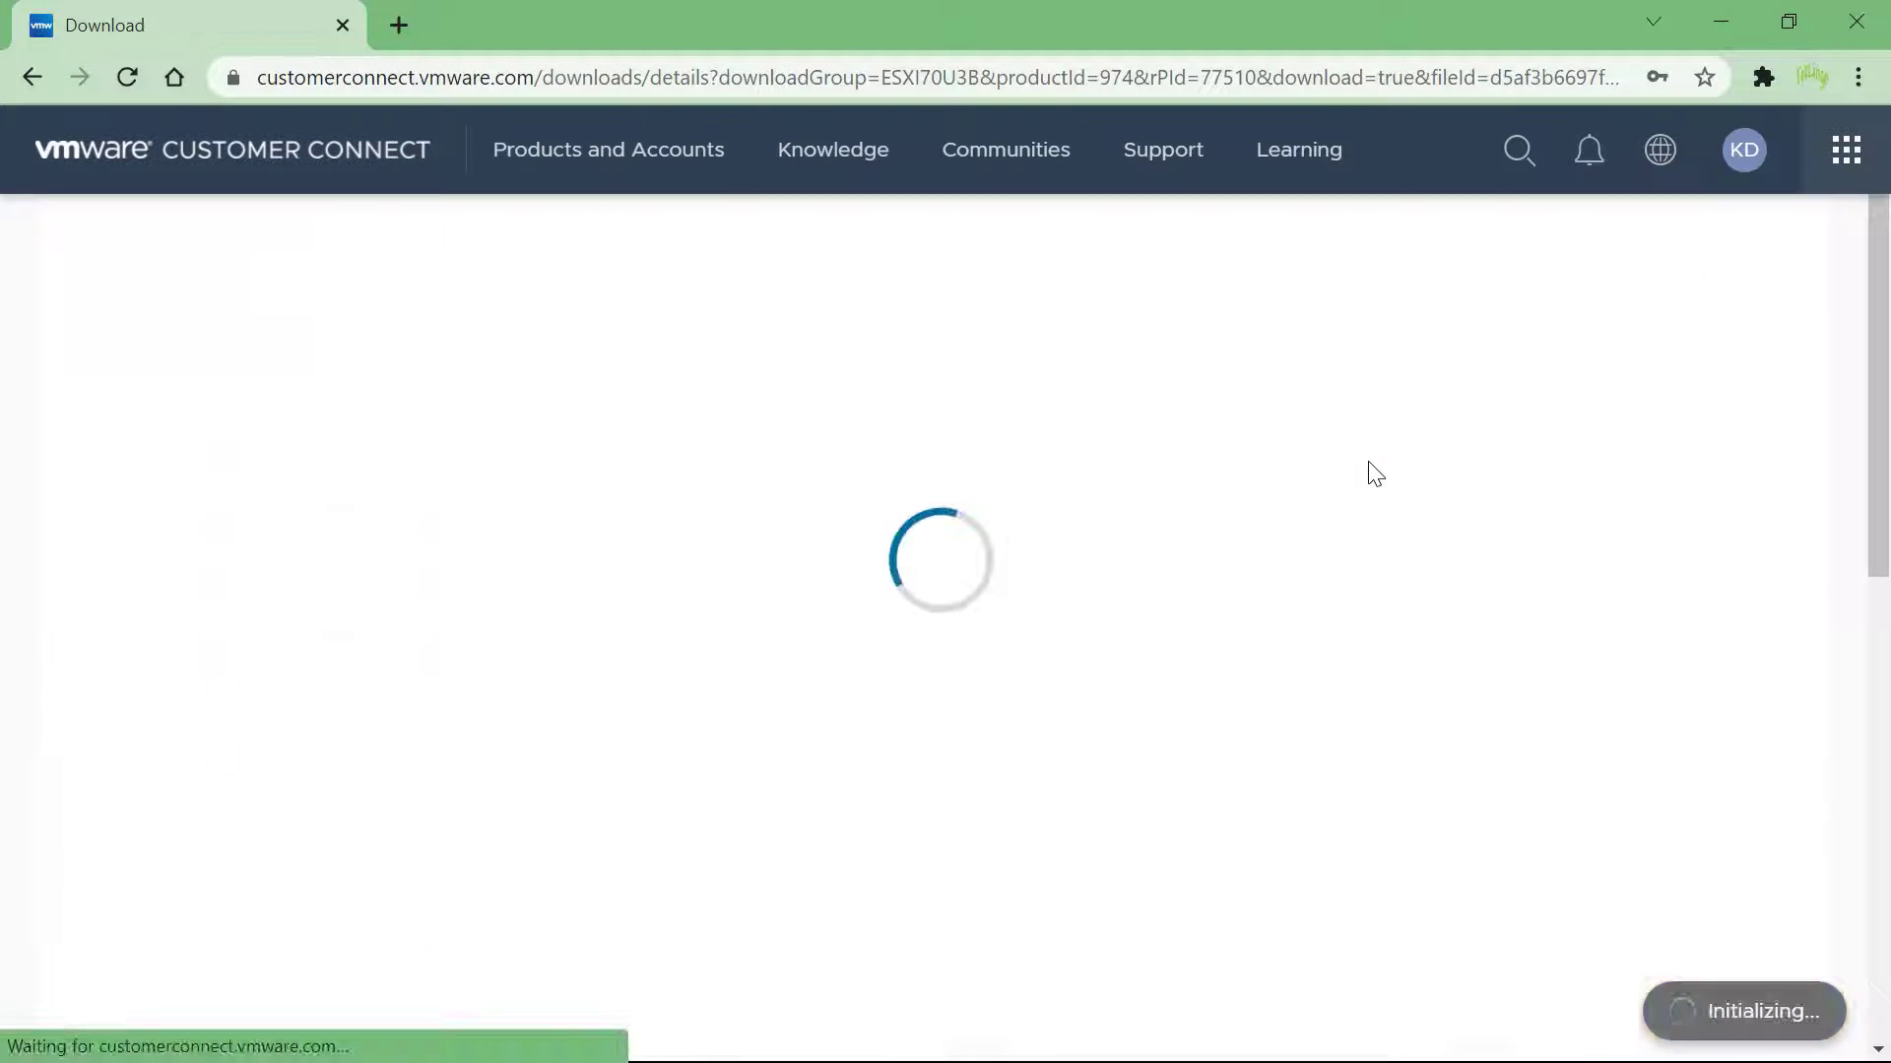
Scroll down the ESXi download page to the download table
scroll(1307, 436, down, 4)
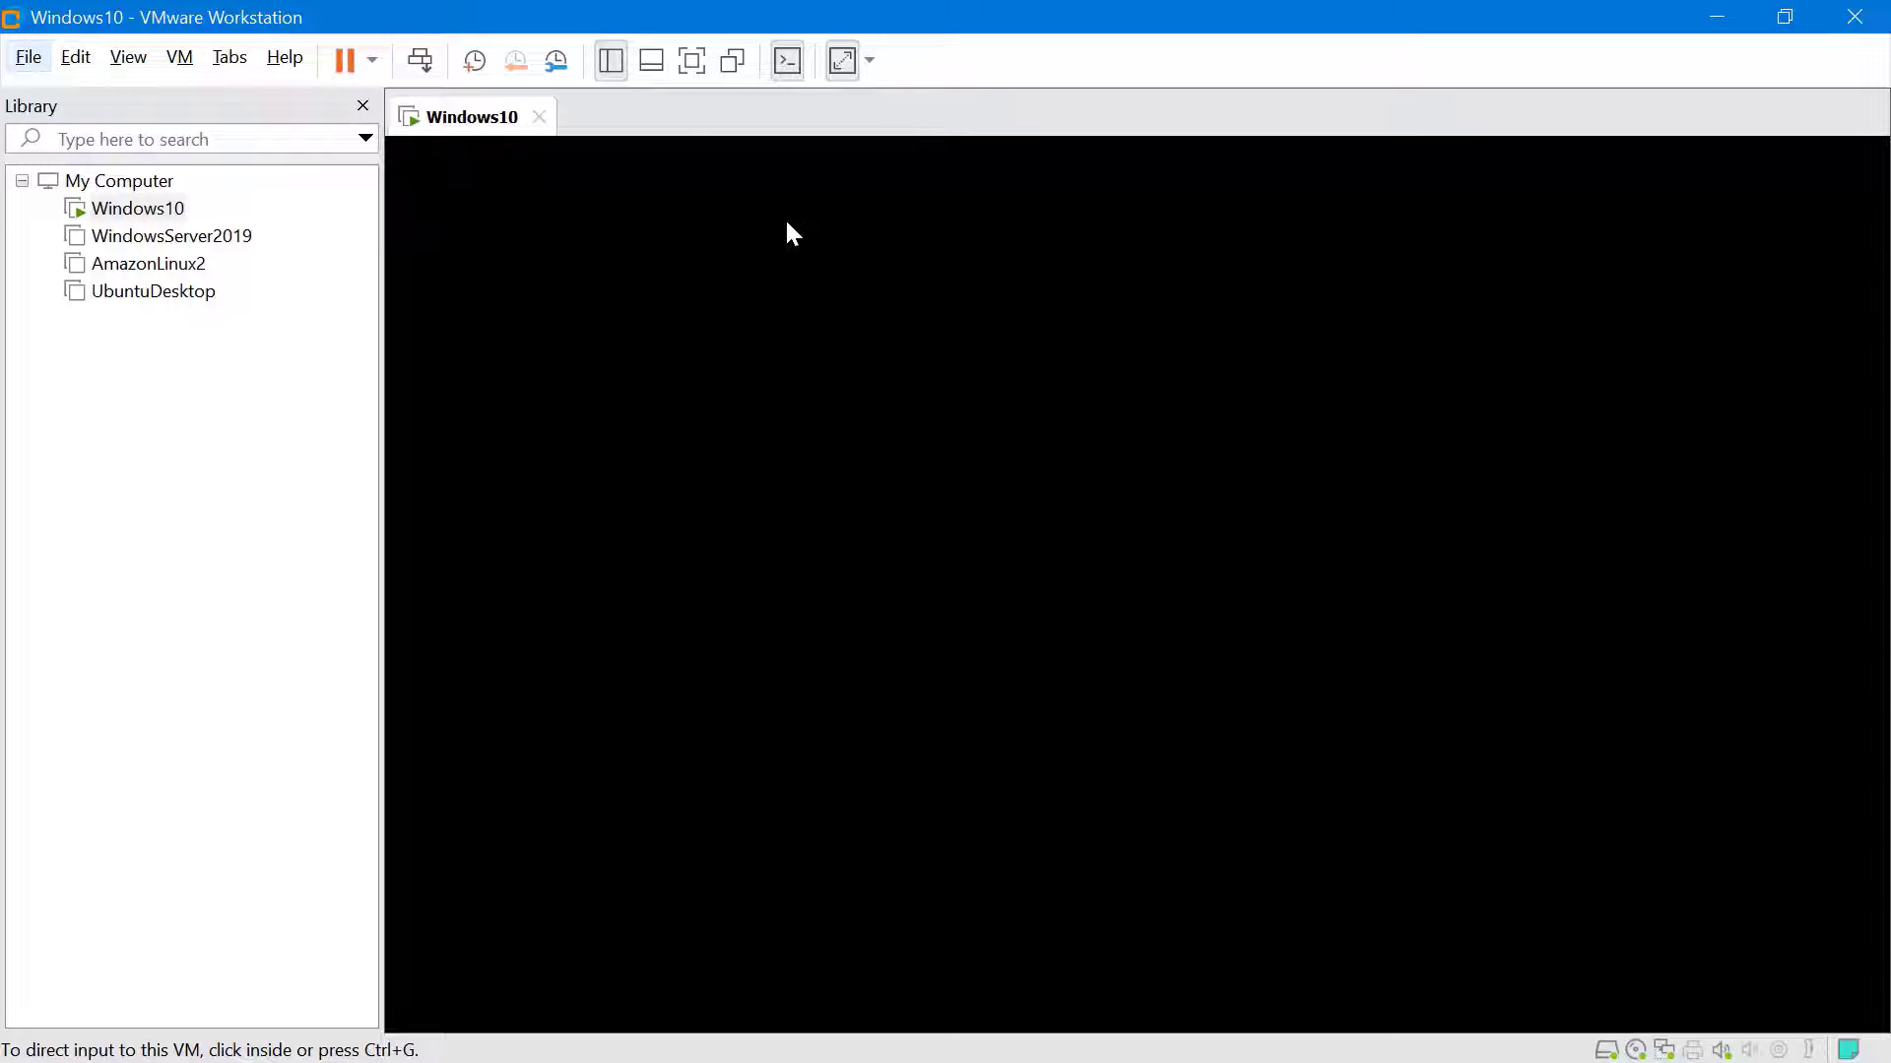
Start a New Virtual Machine wizard with the Typical configuration
click(20, 59)
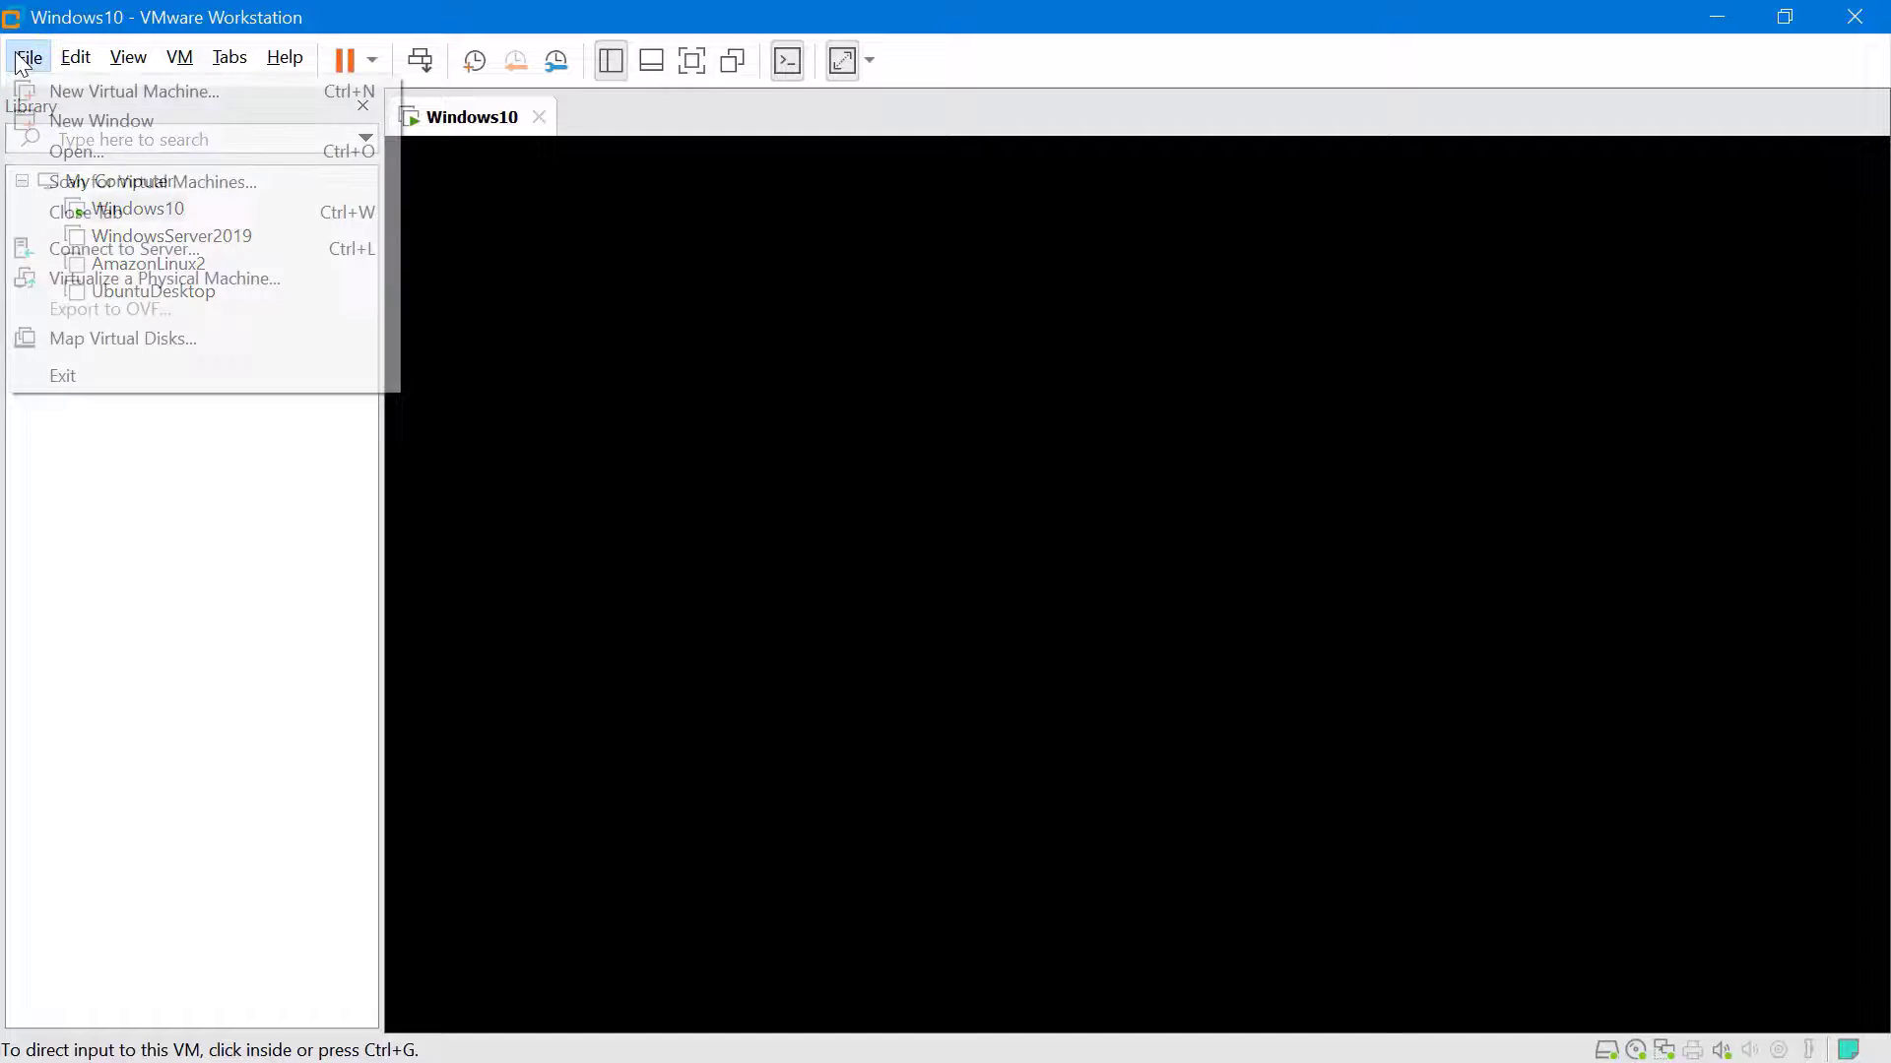
click(234, 91)
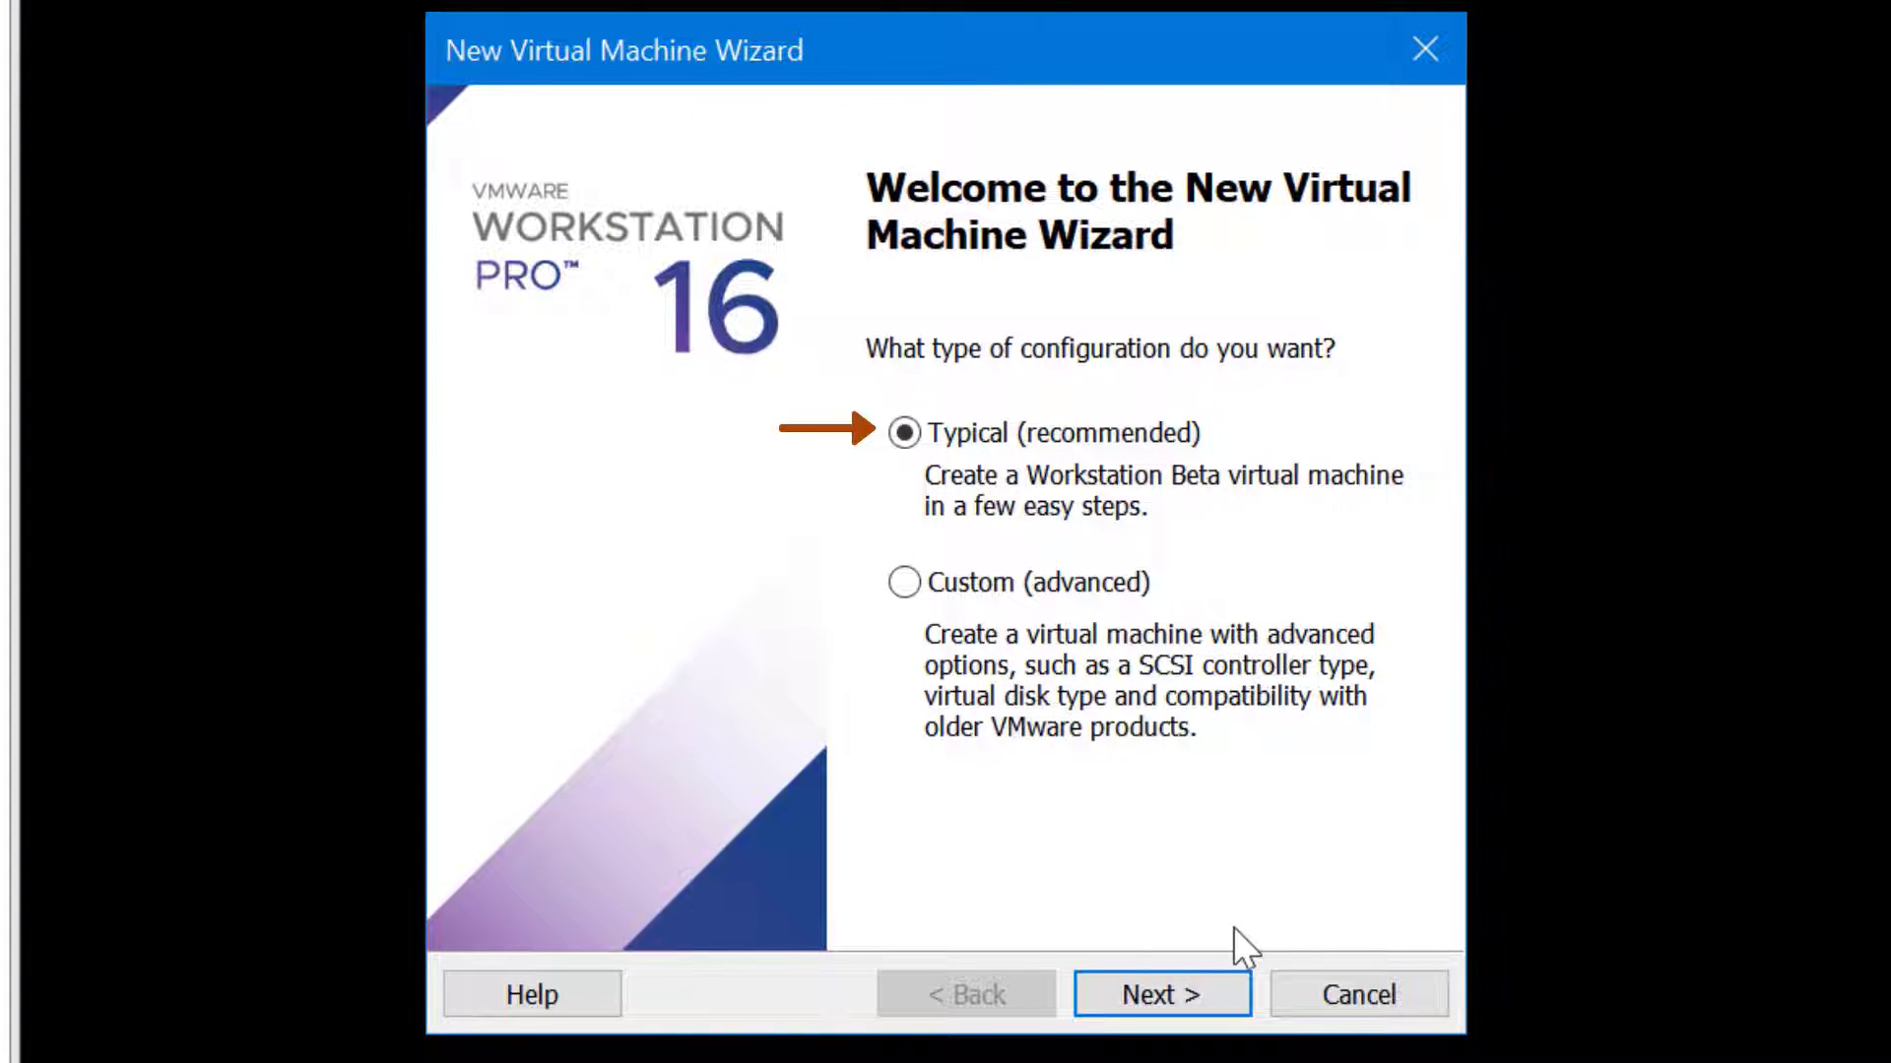
click(1236, 1014)
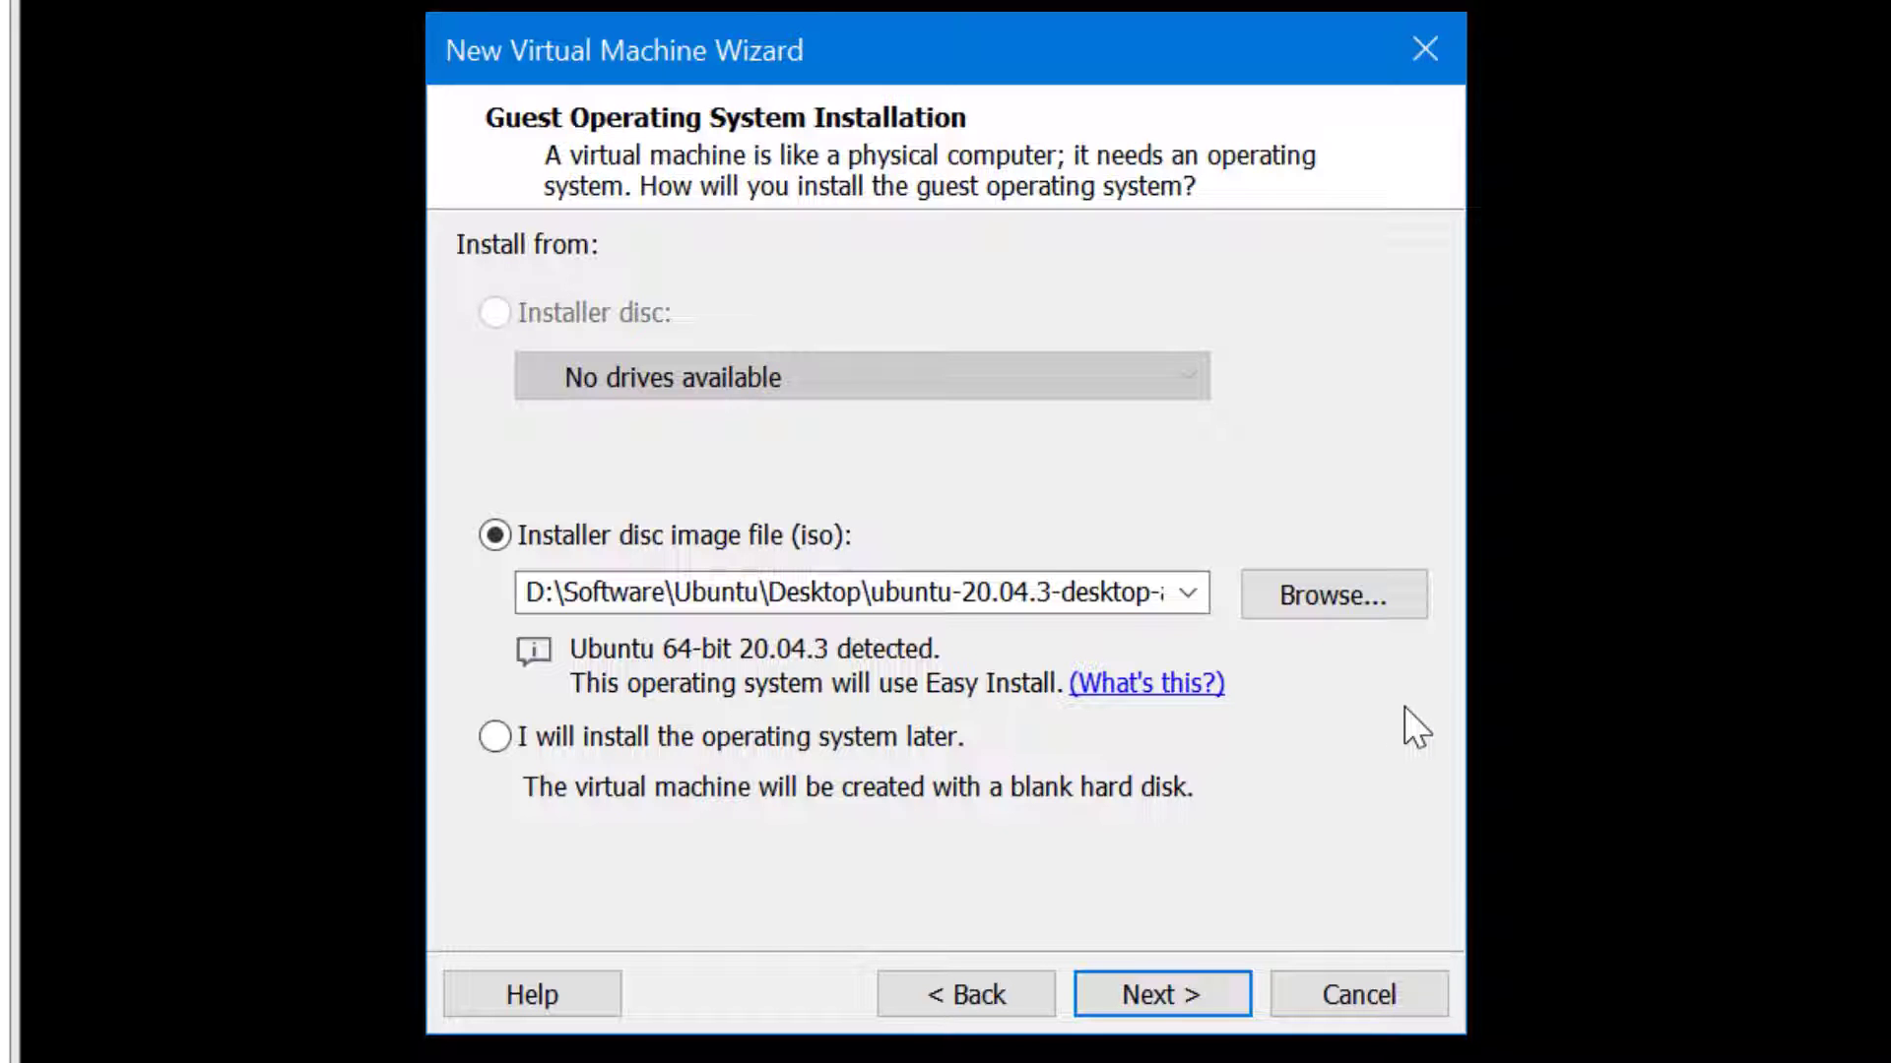
Choose the installer ISO from D:\Software\VMware\ESXi\ESXi 7.0U2a
click(1368, 619)
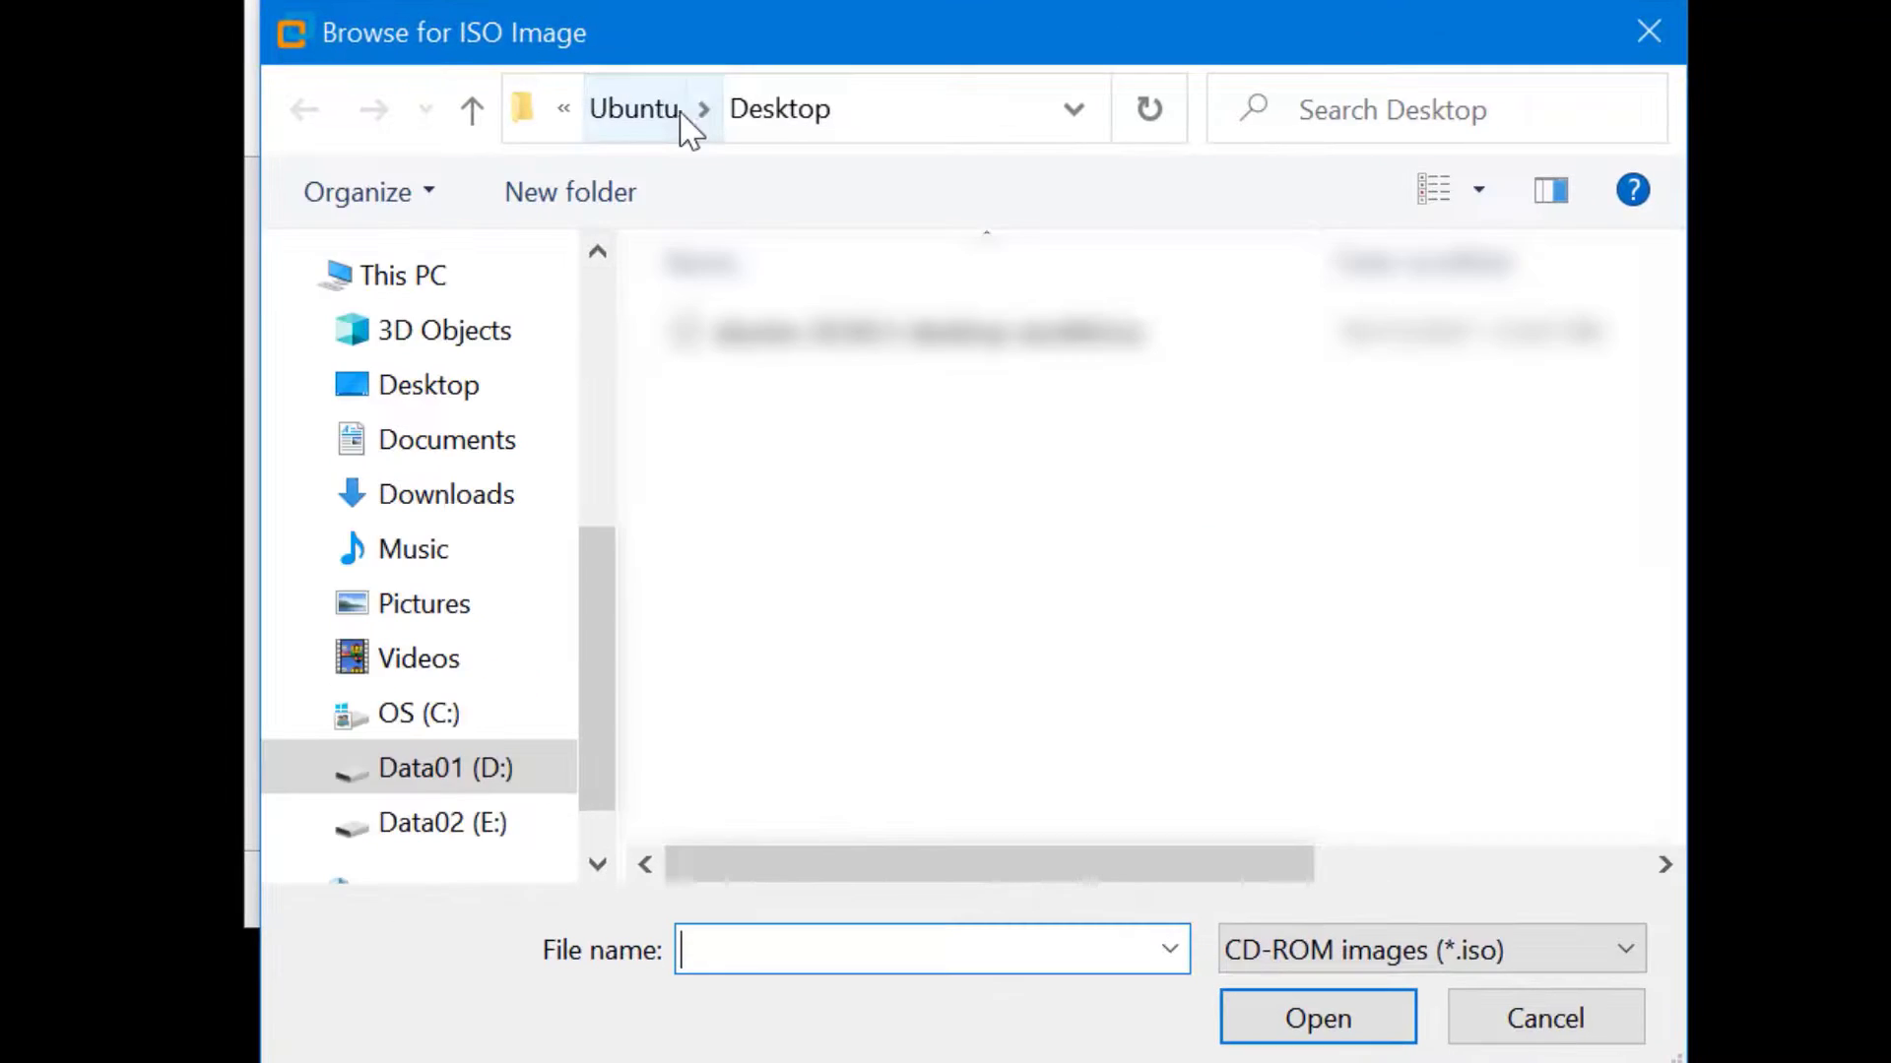
click(679, 110)
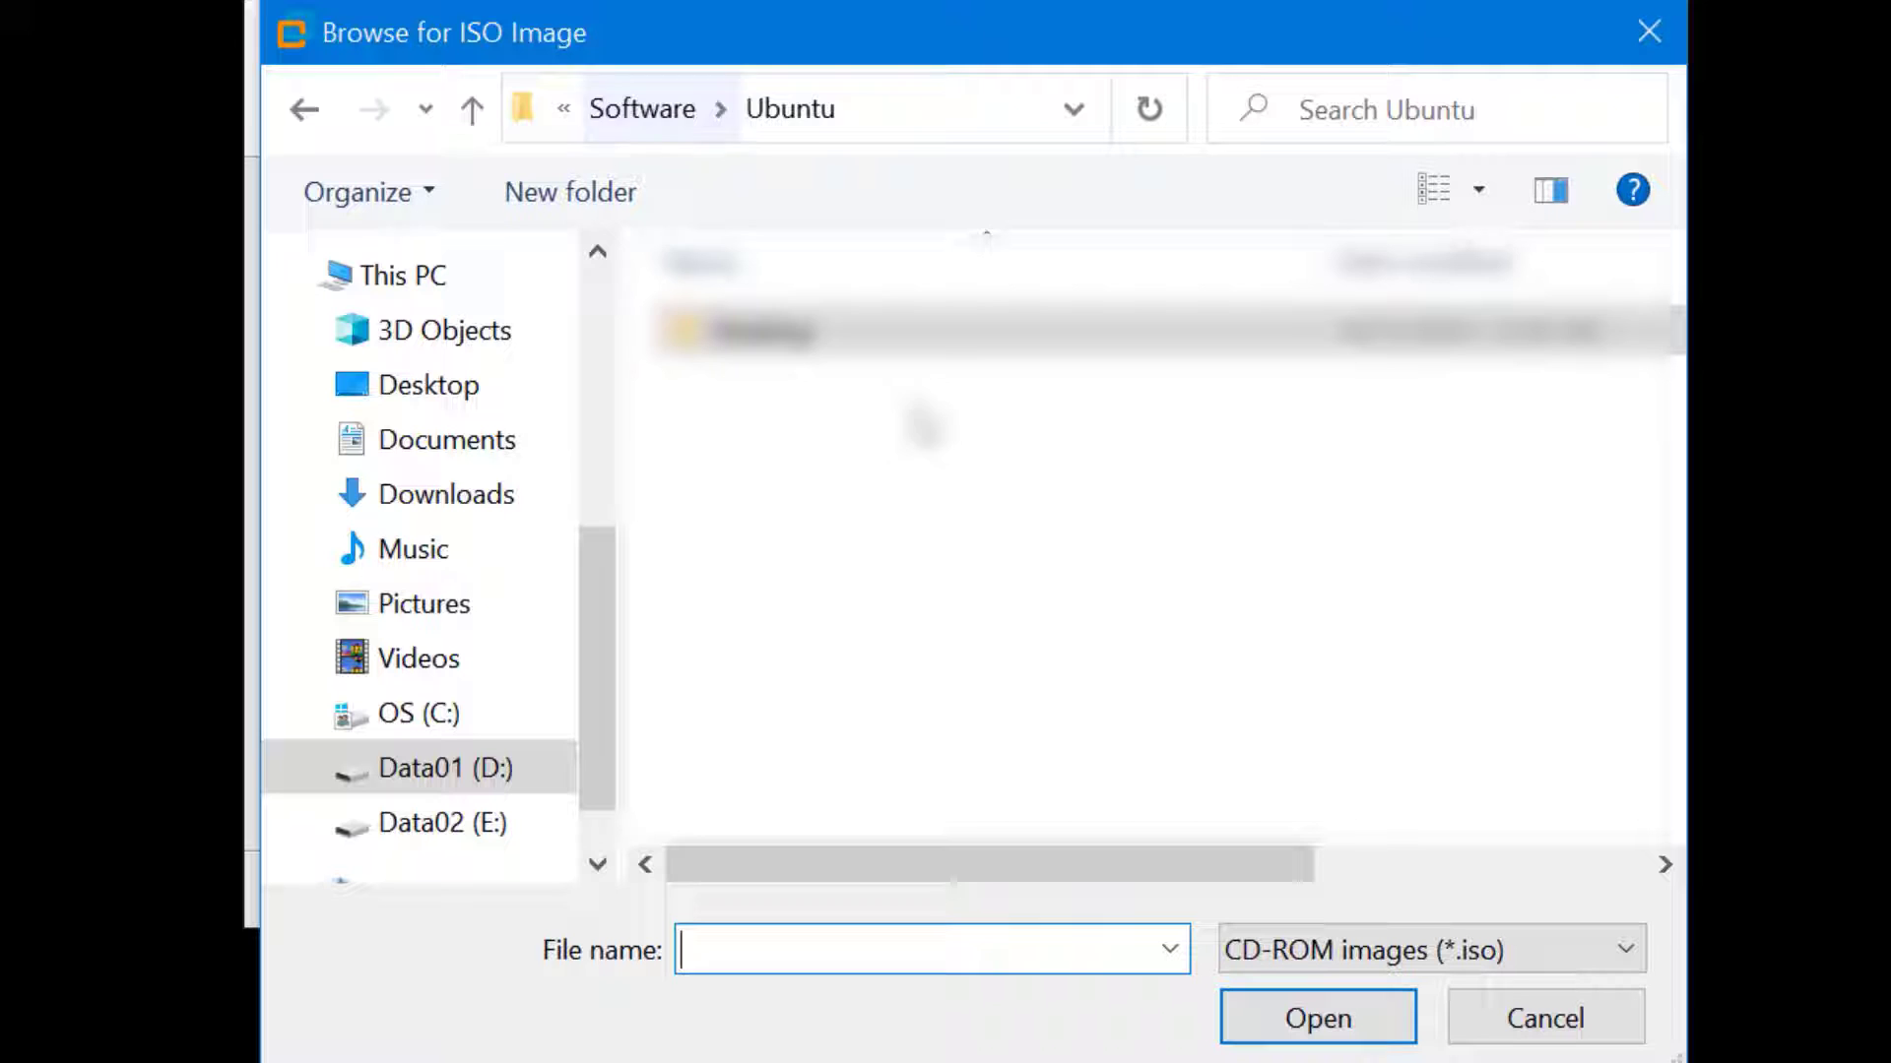
click(659, 111)
double_click(857, 532)
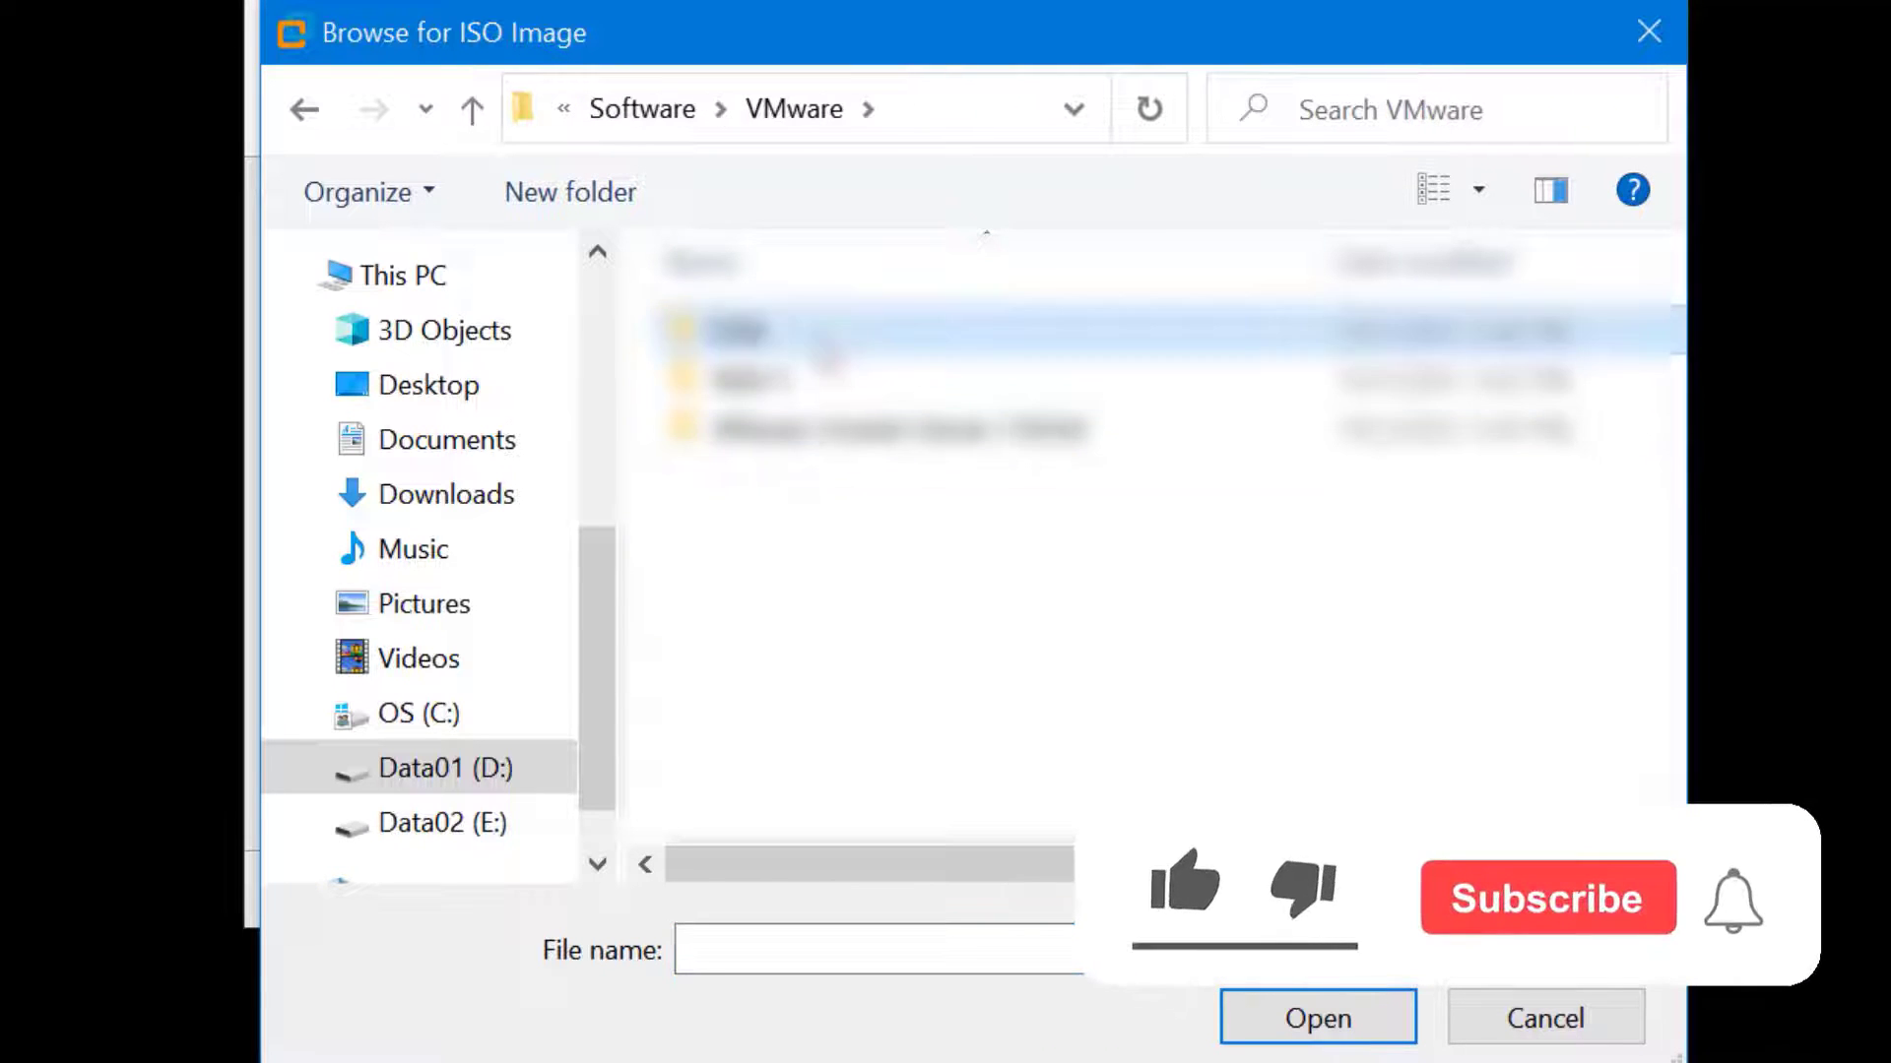
double_click(823, 334)
double_click(929, 335)
click(929, 335)
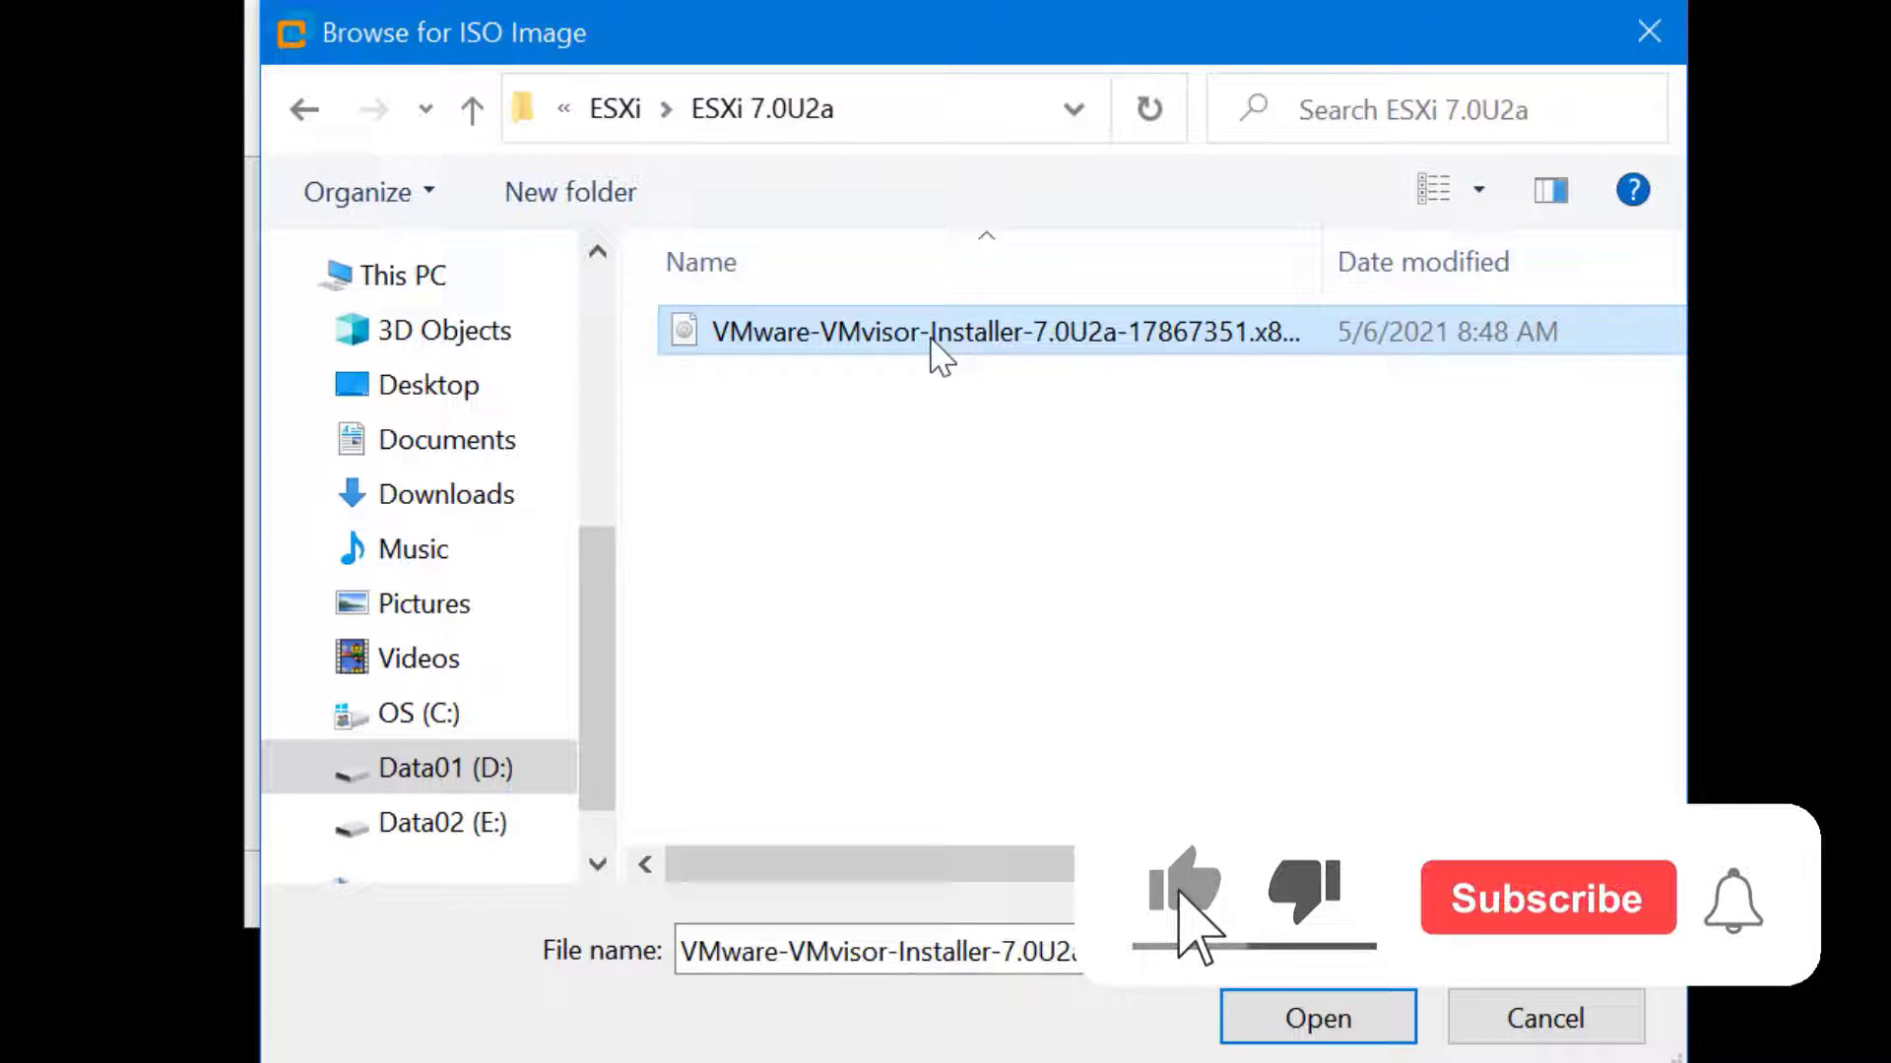
click(1343, 1025)
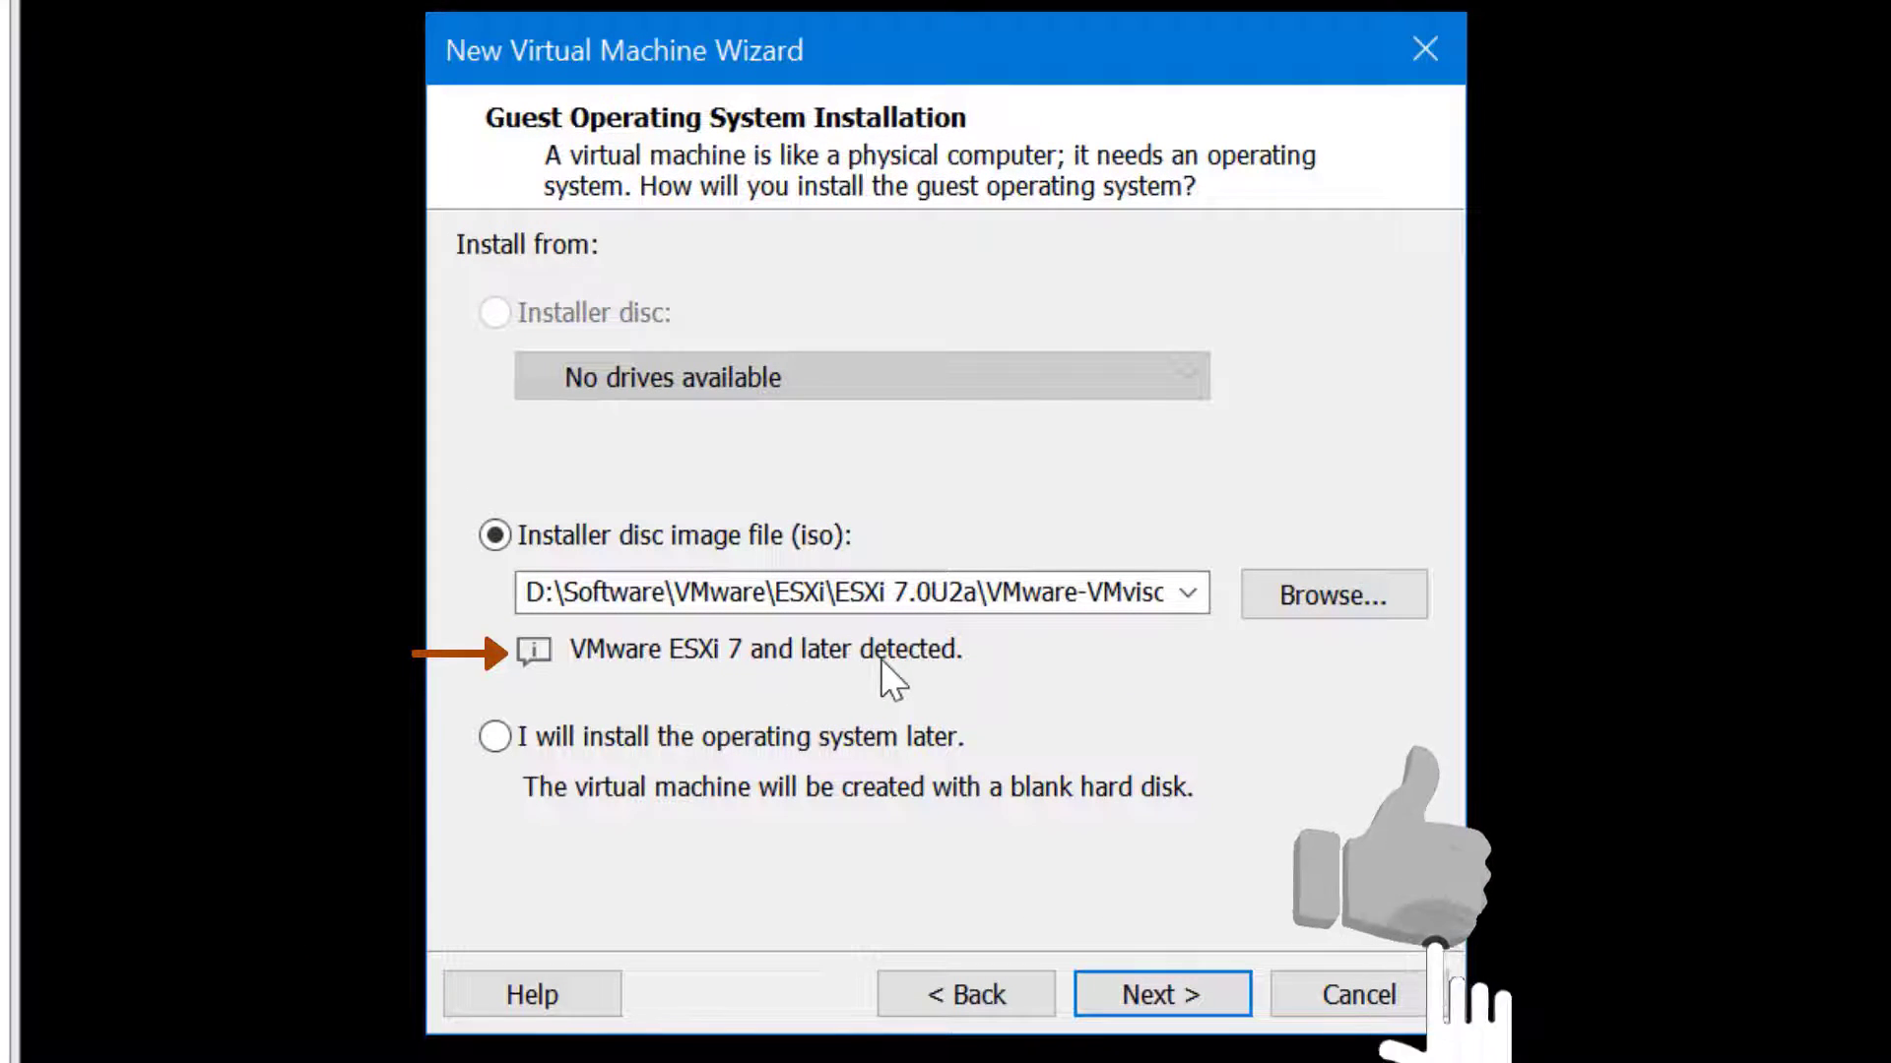
Name the machine ESXi7 and store it in a newly made Virtual Machines\ESXi7 folder
click(1205, 992)
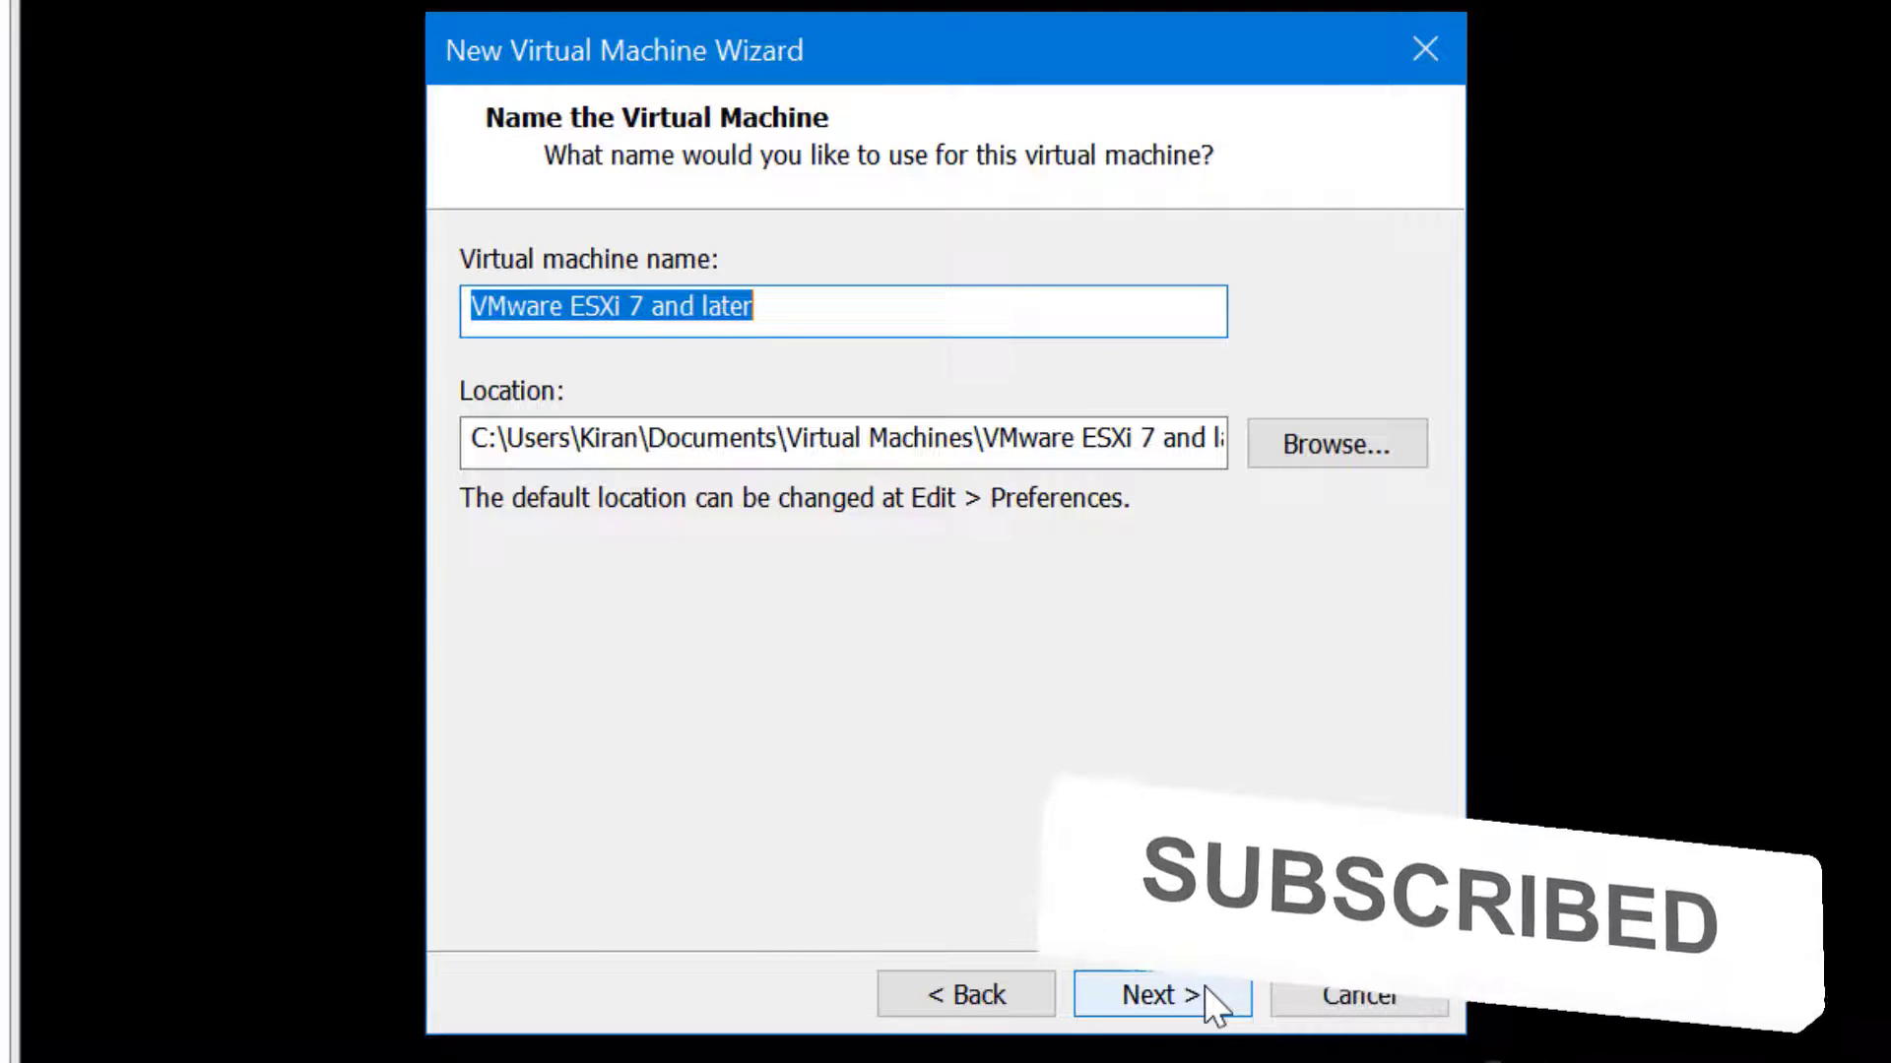
text(ESXi7)
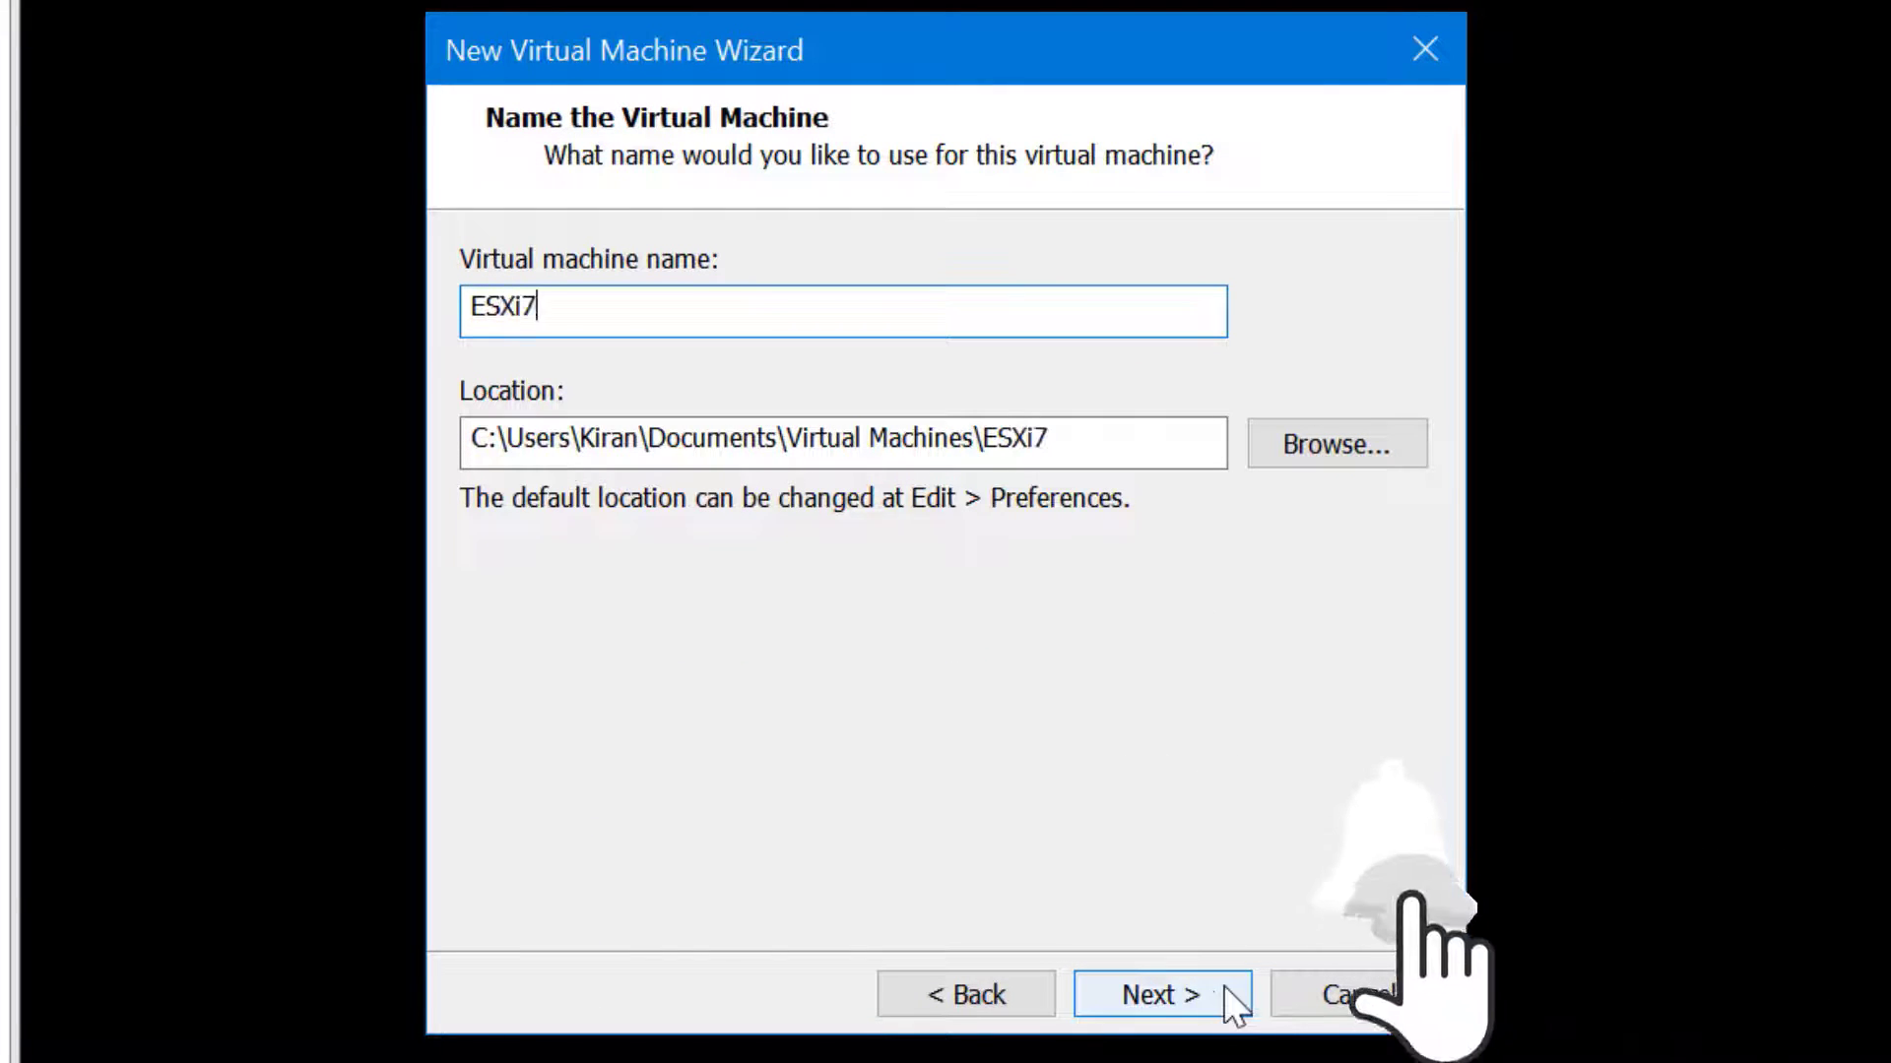
click(1406, 470)
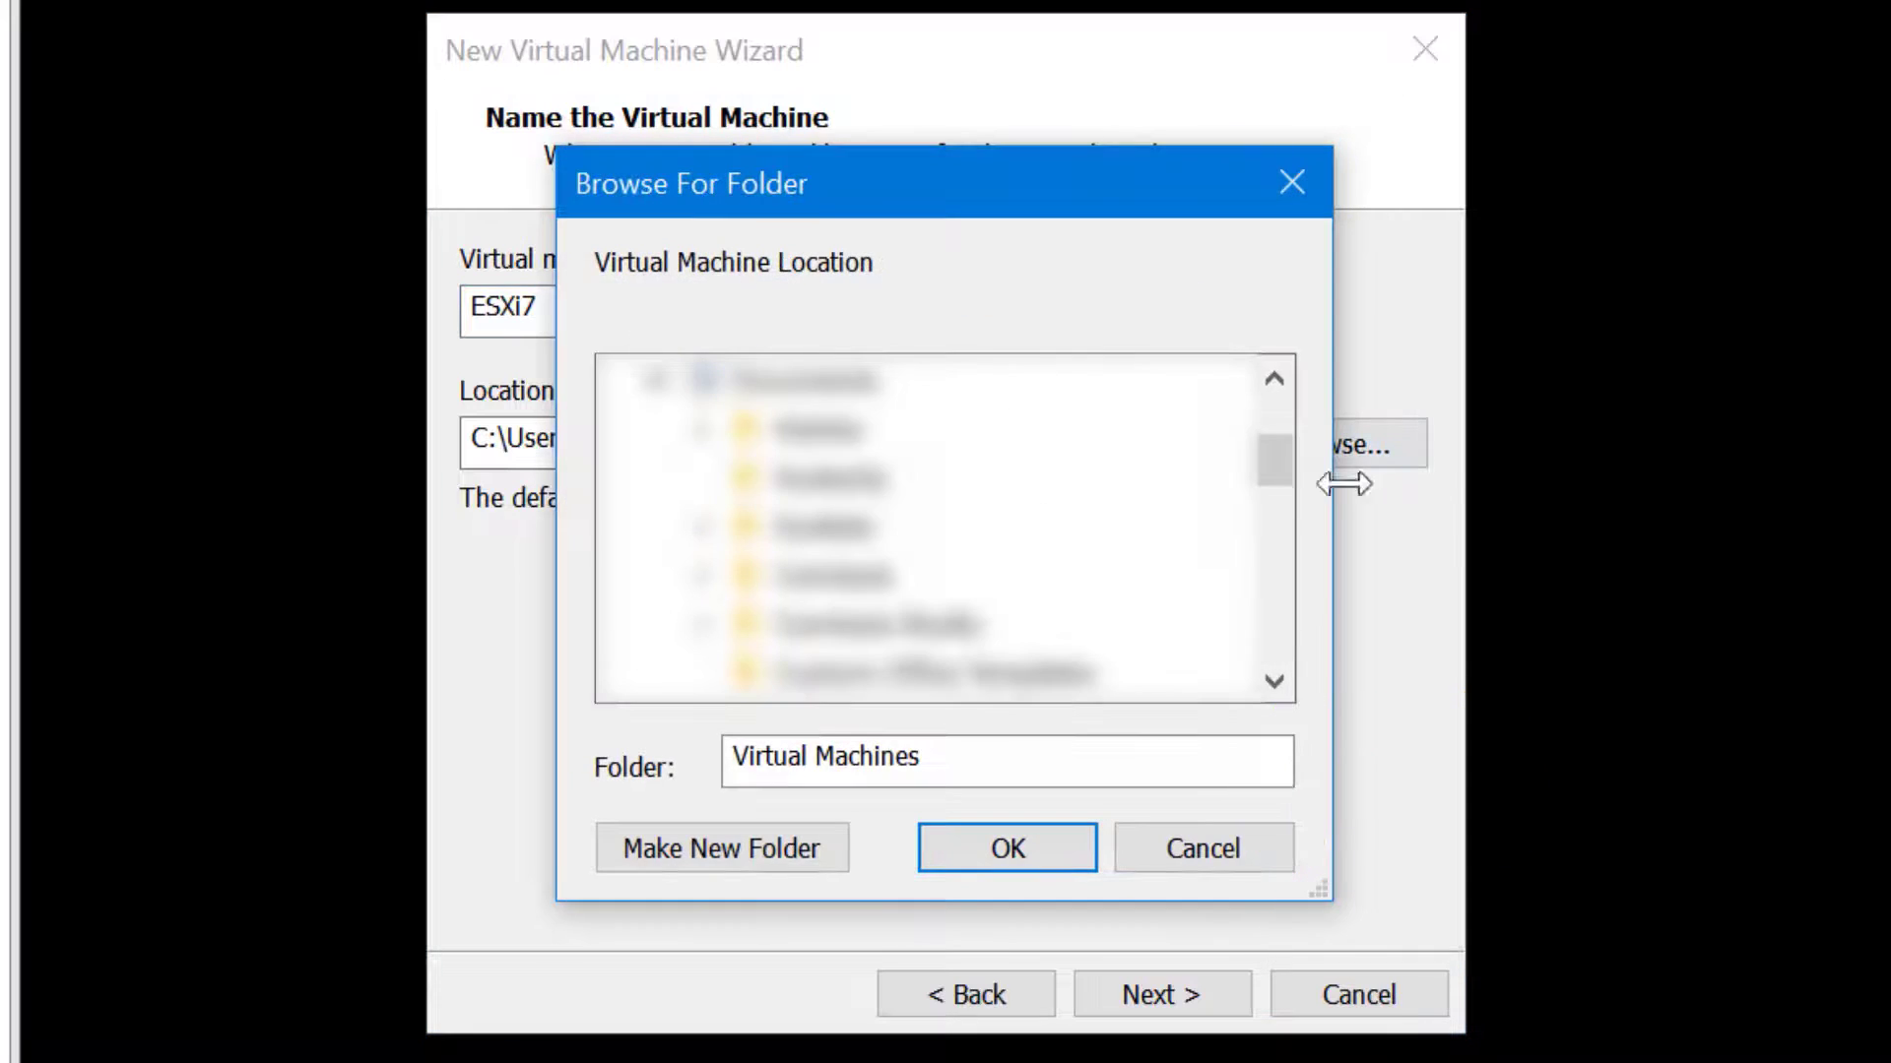
scroll(1284, 561, down, 4)
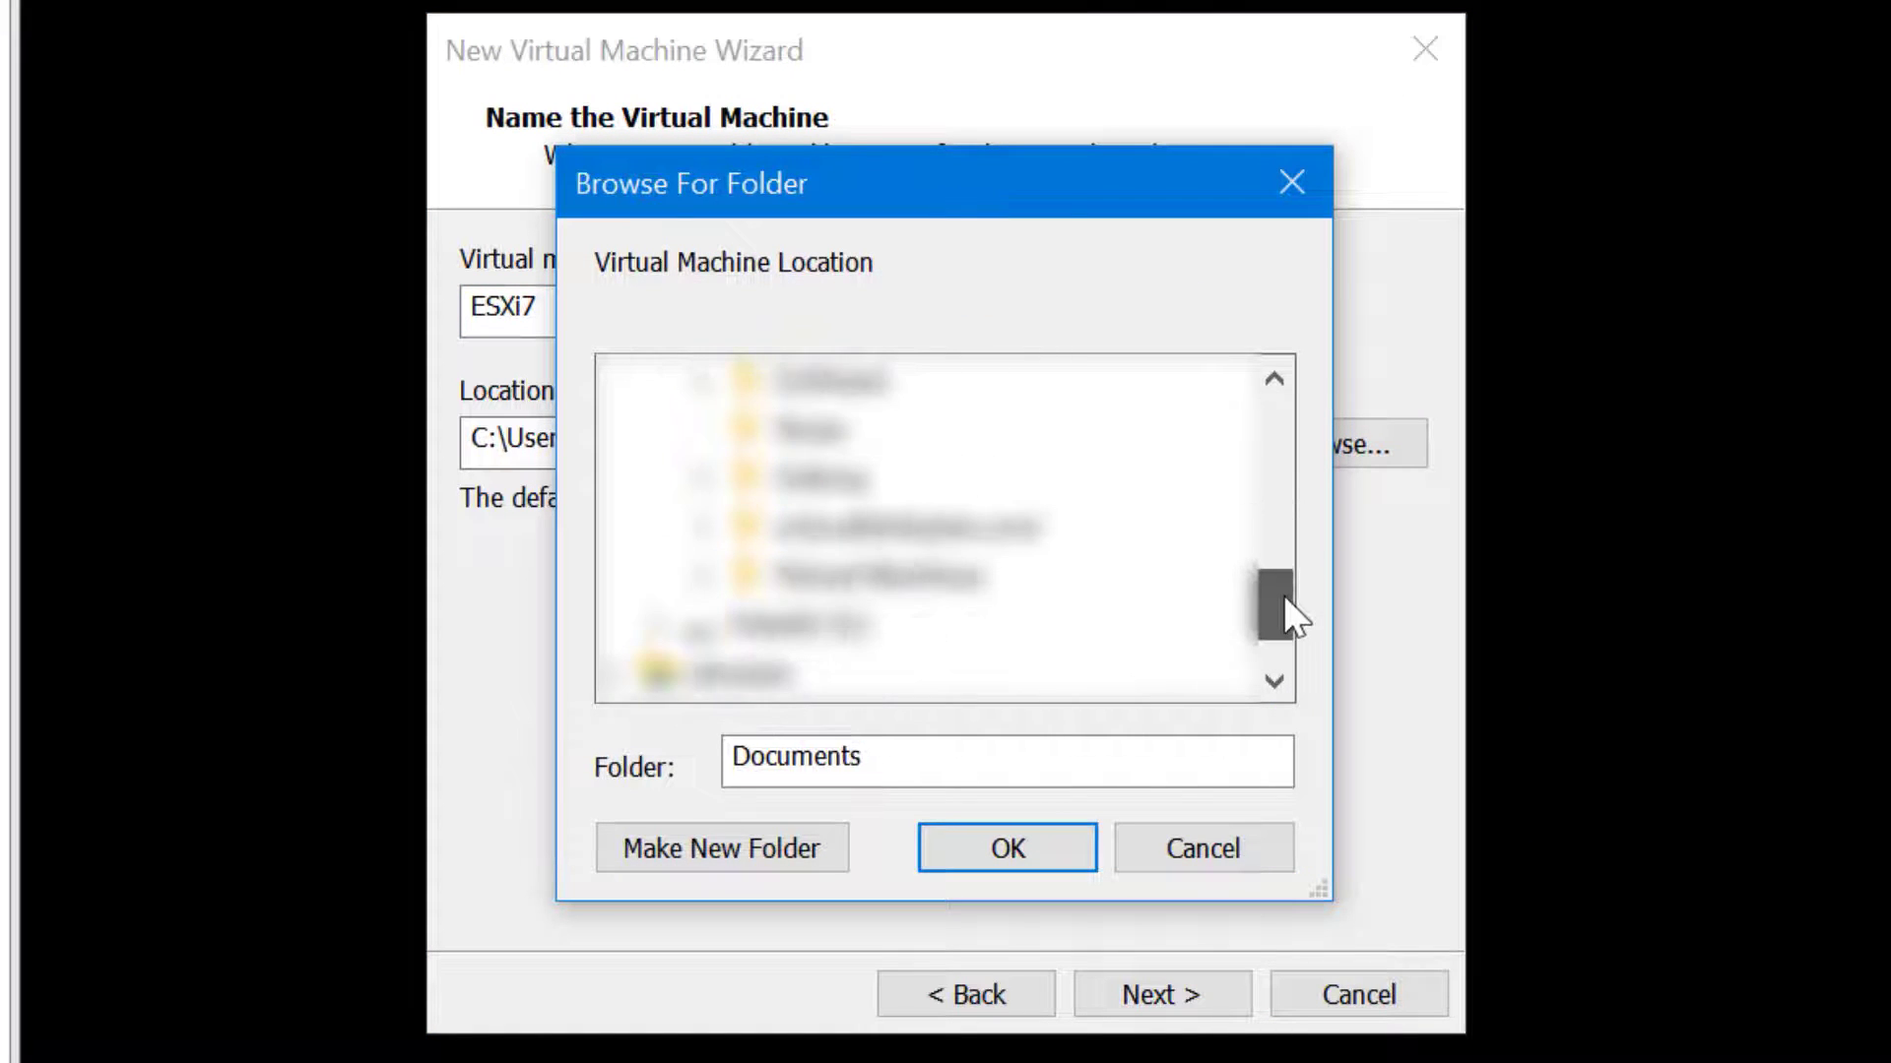
click(701, 480)
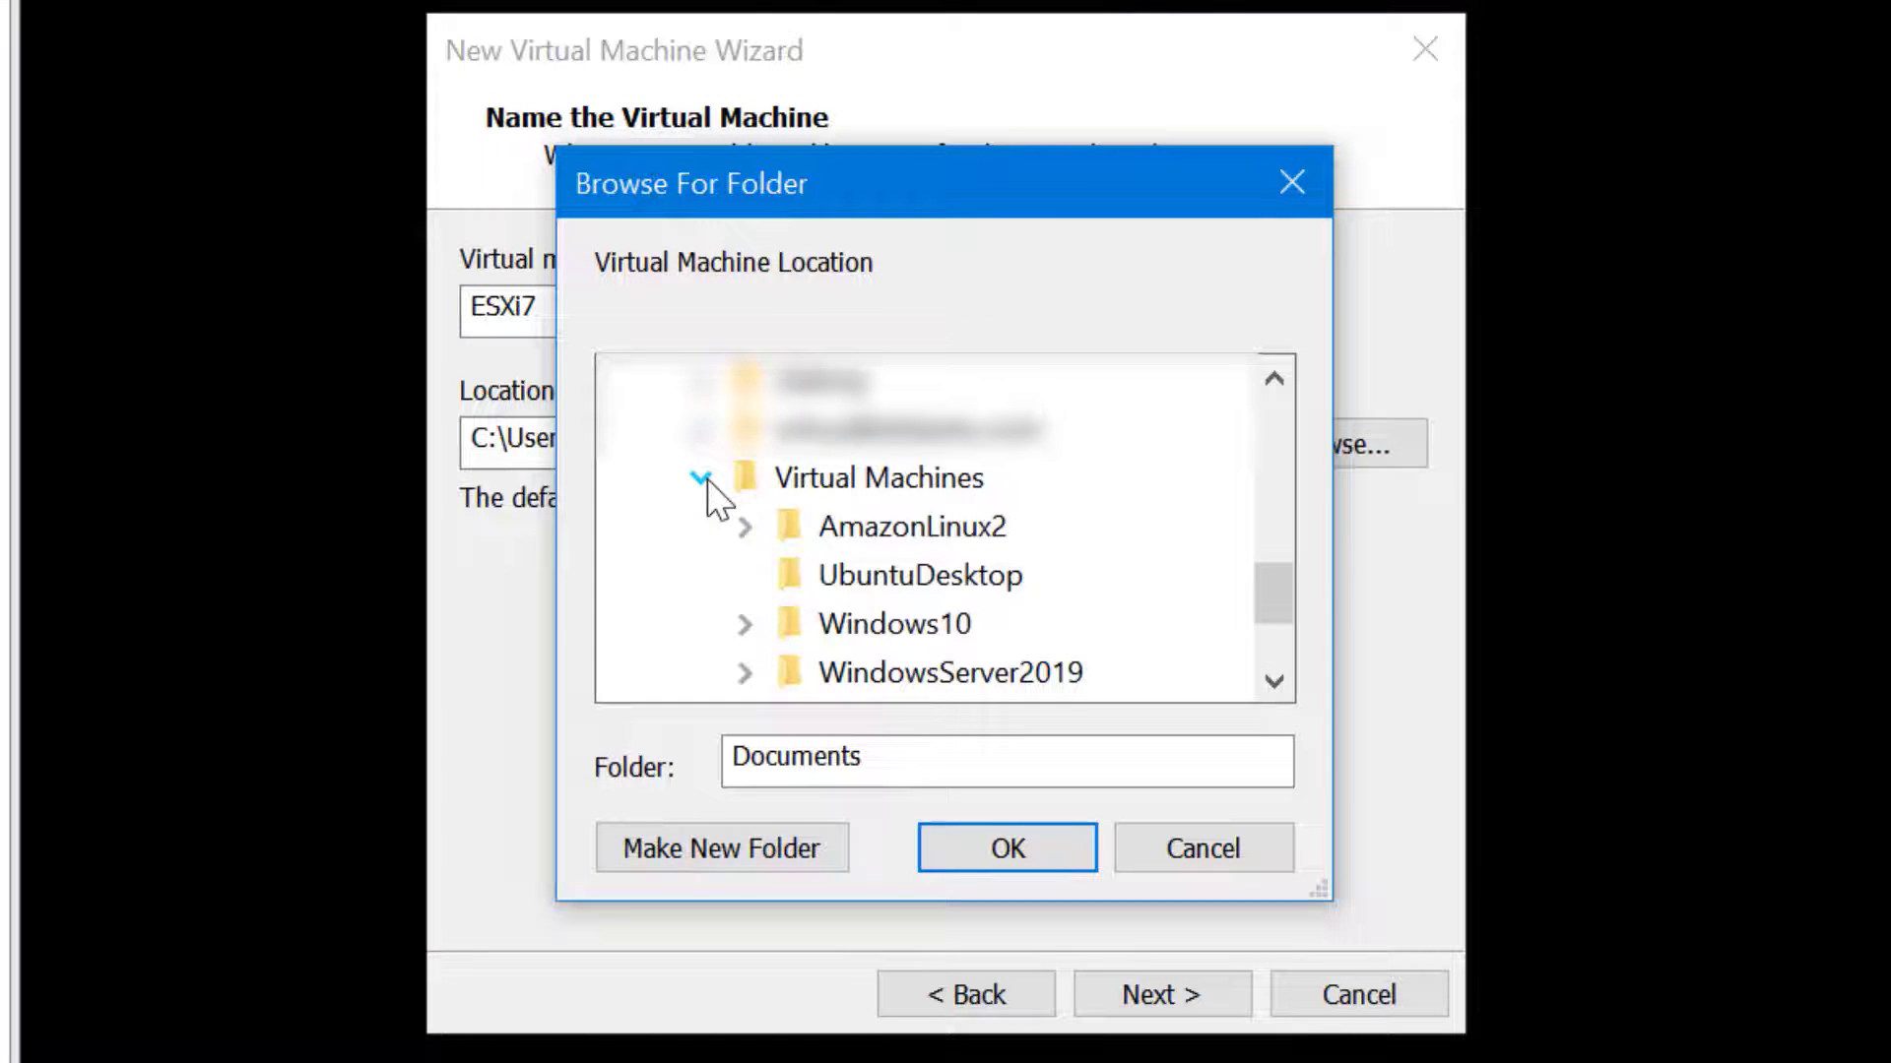
click(849, 480)
click(825, 860)
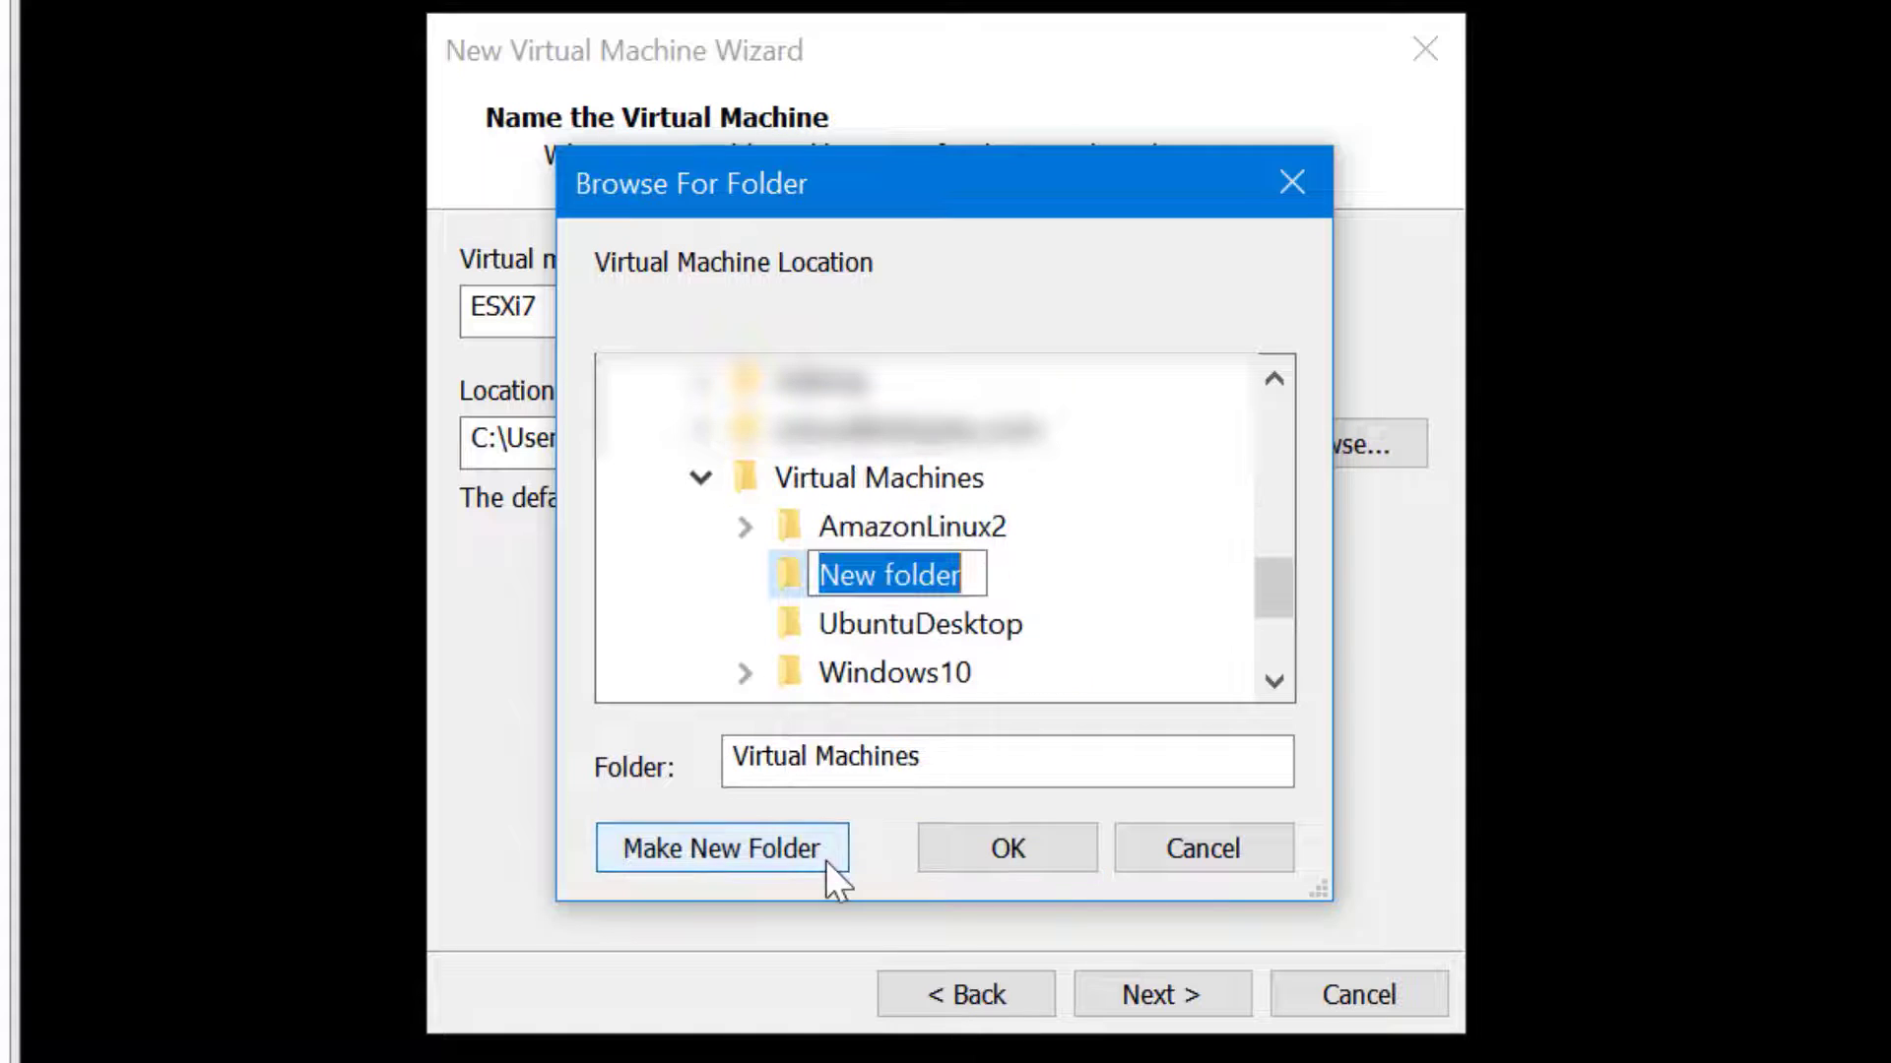
text(ESXi7)
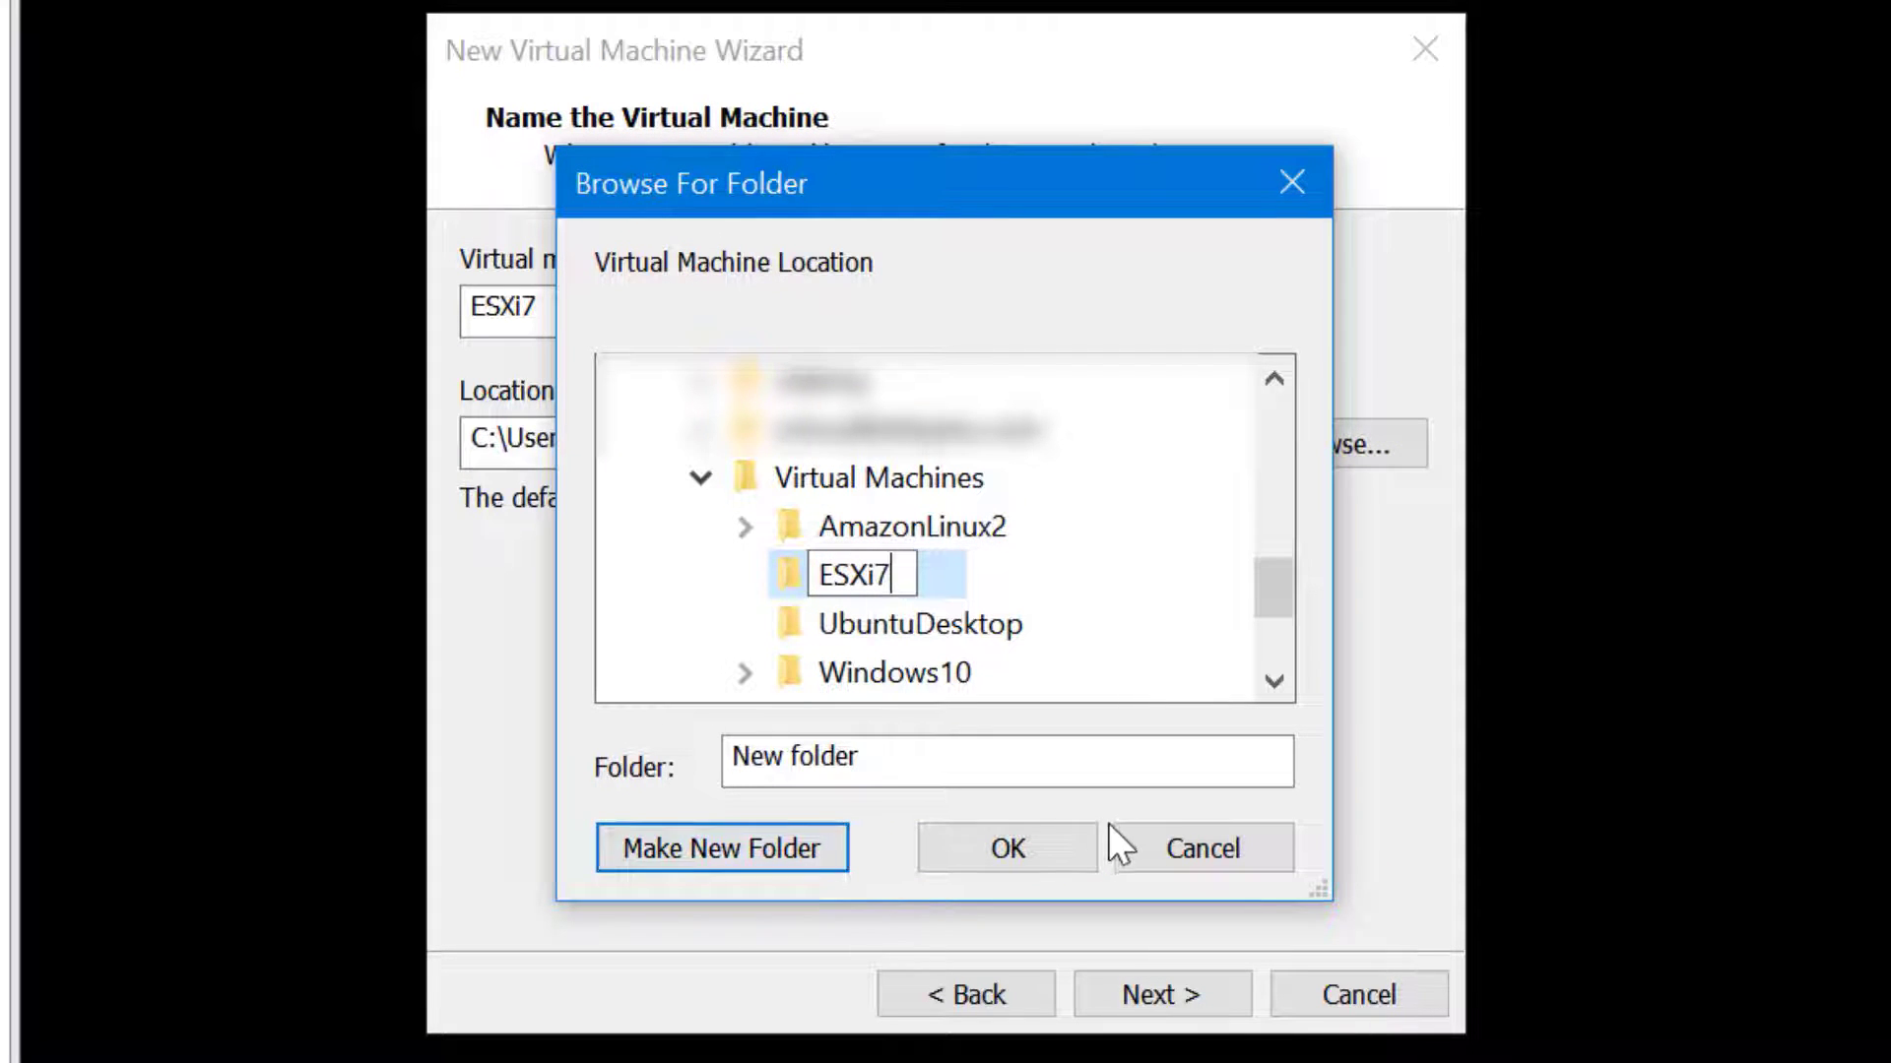
click(1059, 849)
click(1224, 1006)
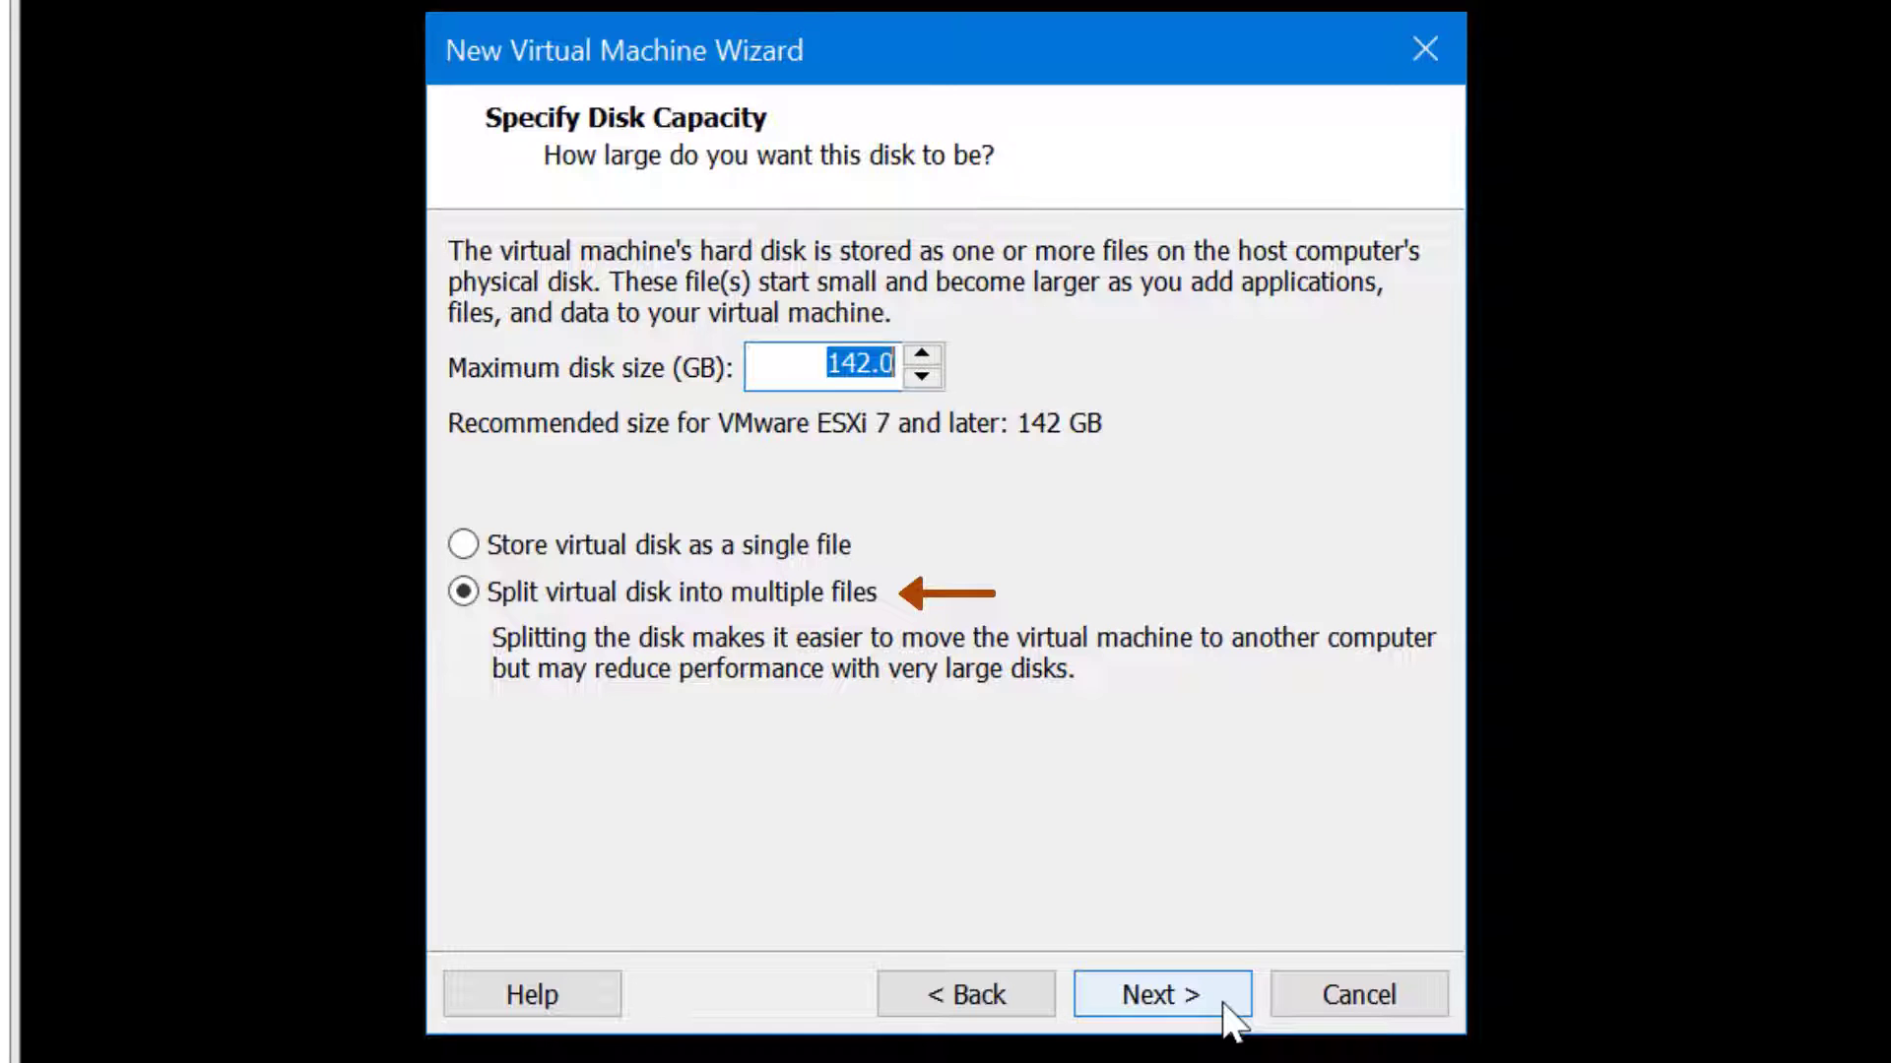
Accept the 142 GB split disk, untick power-on after creation, and finish the wizard
click(1224, 1005)
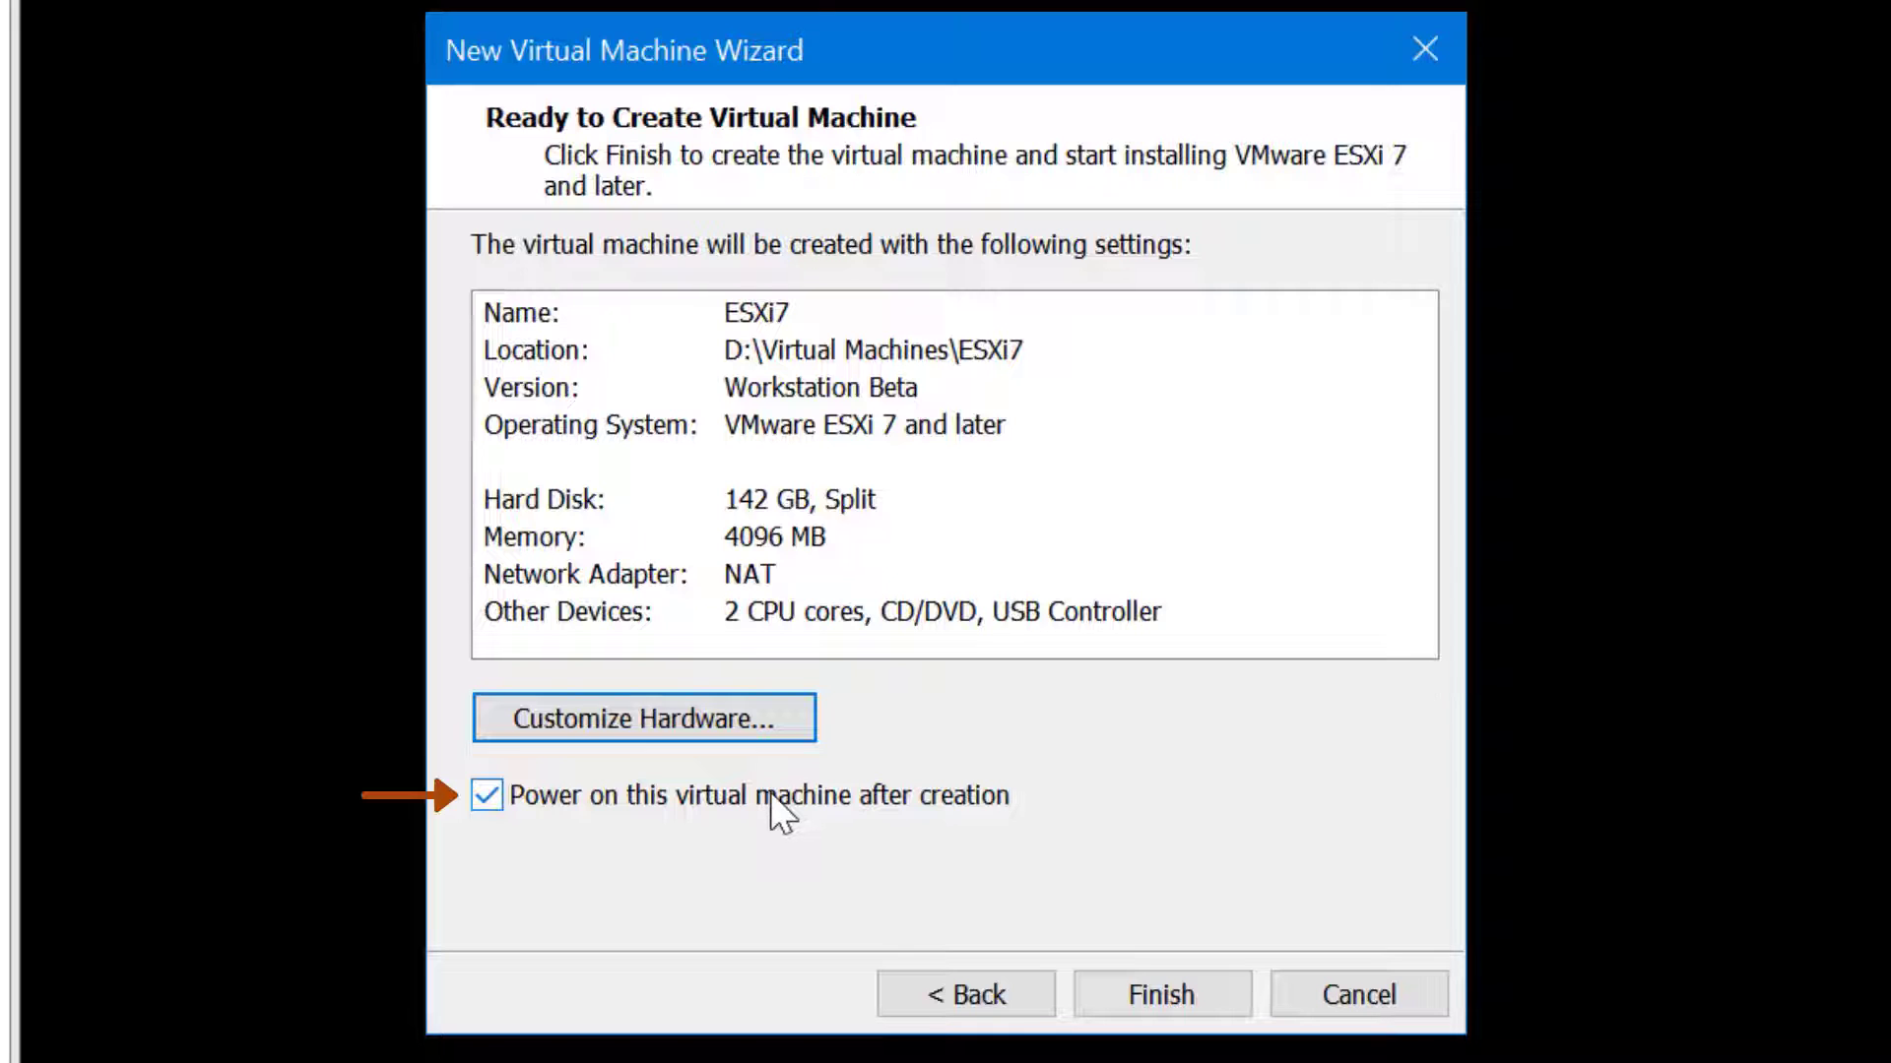
click(771, 793)
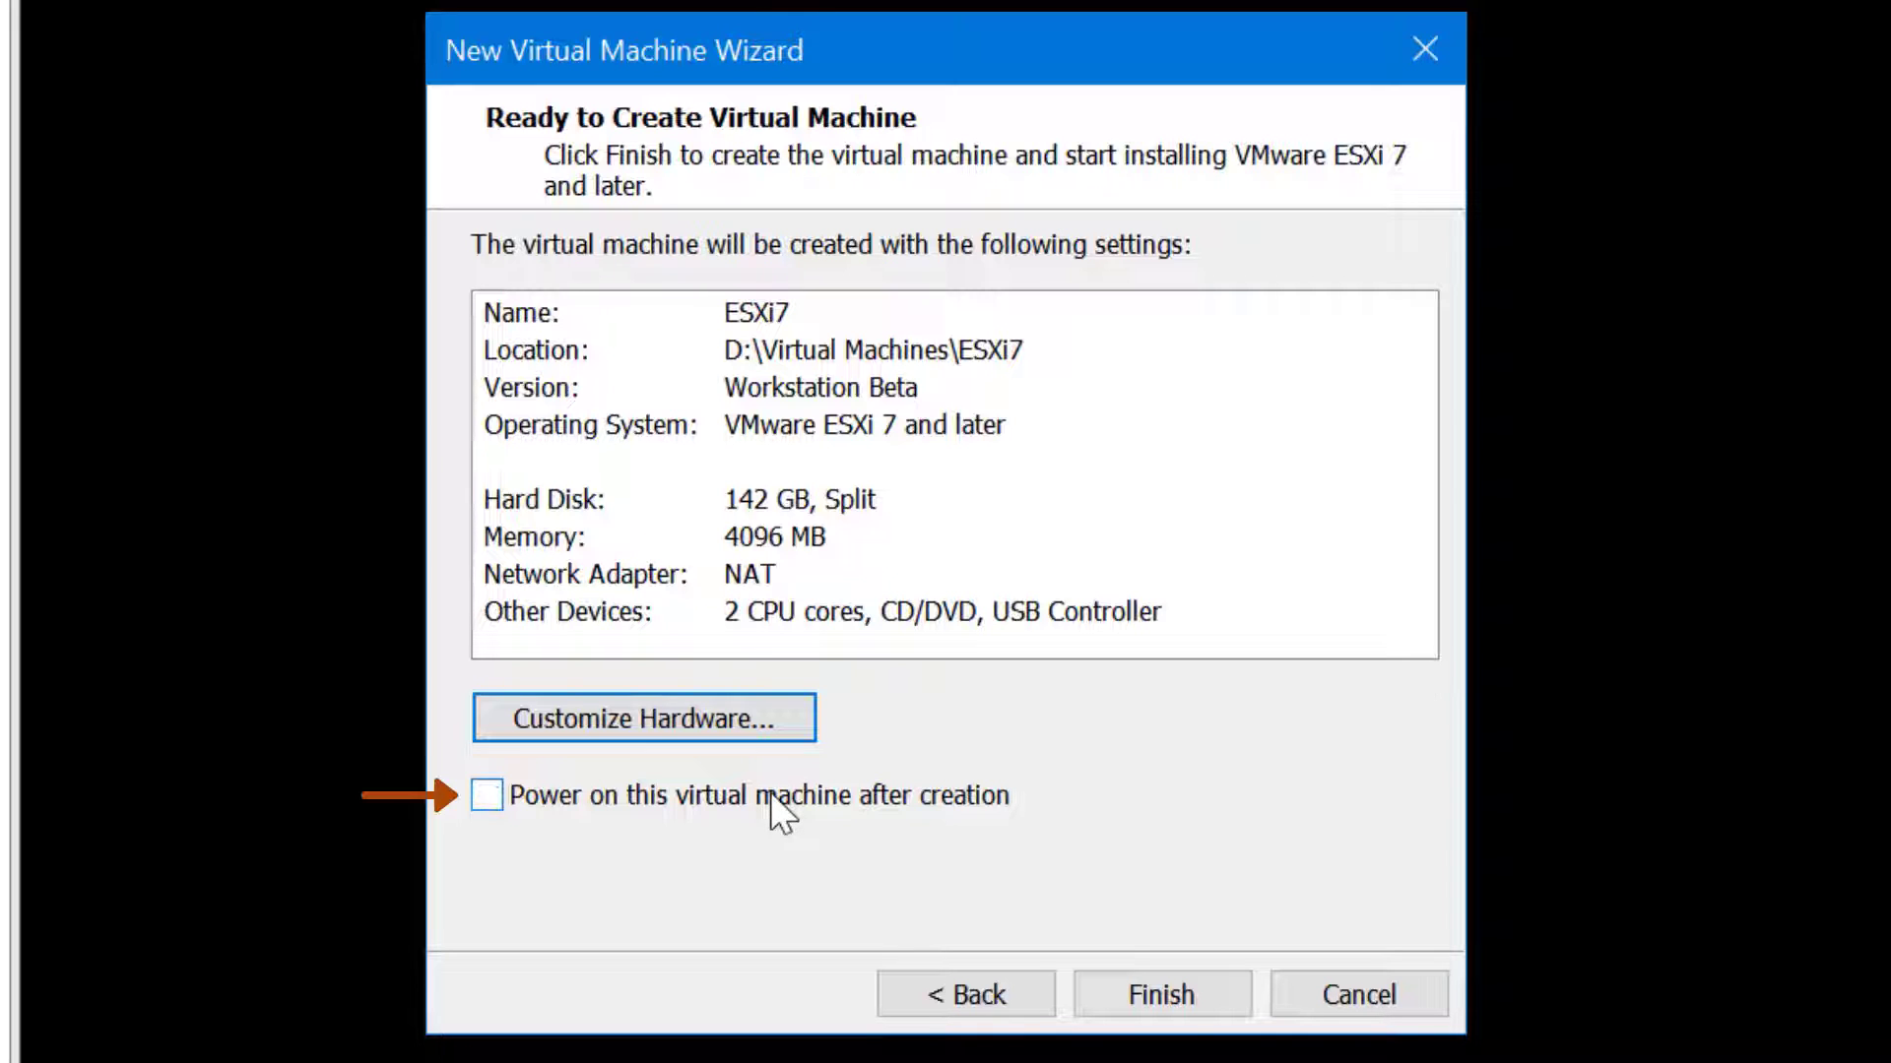
click(1161, 995)
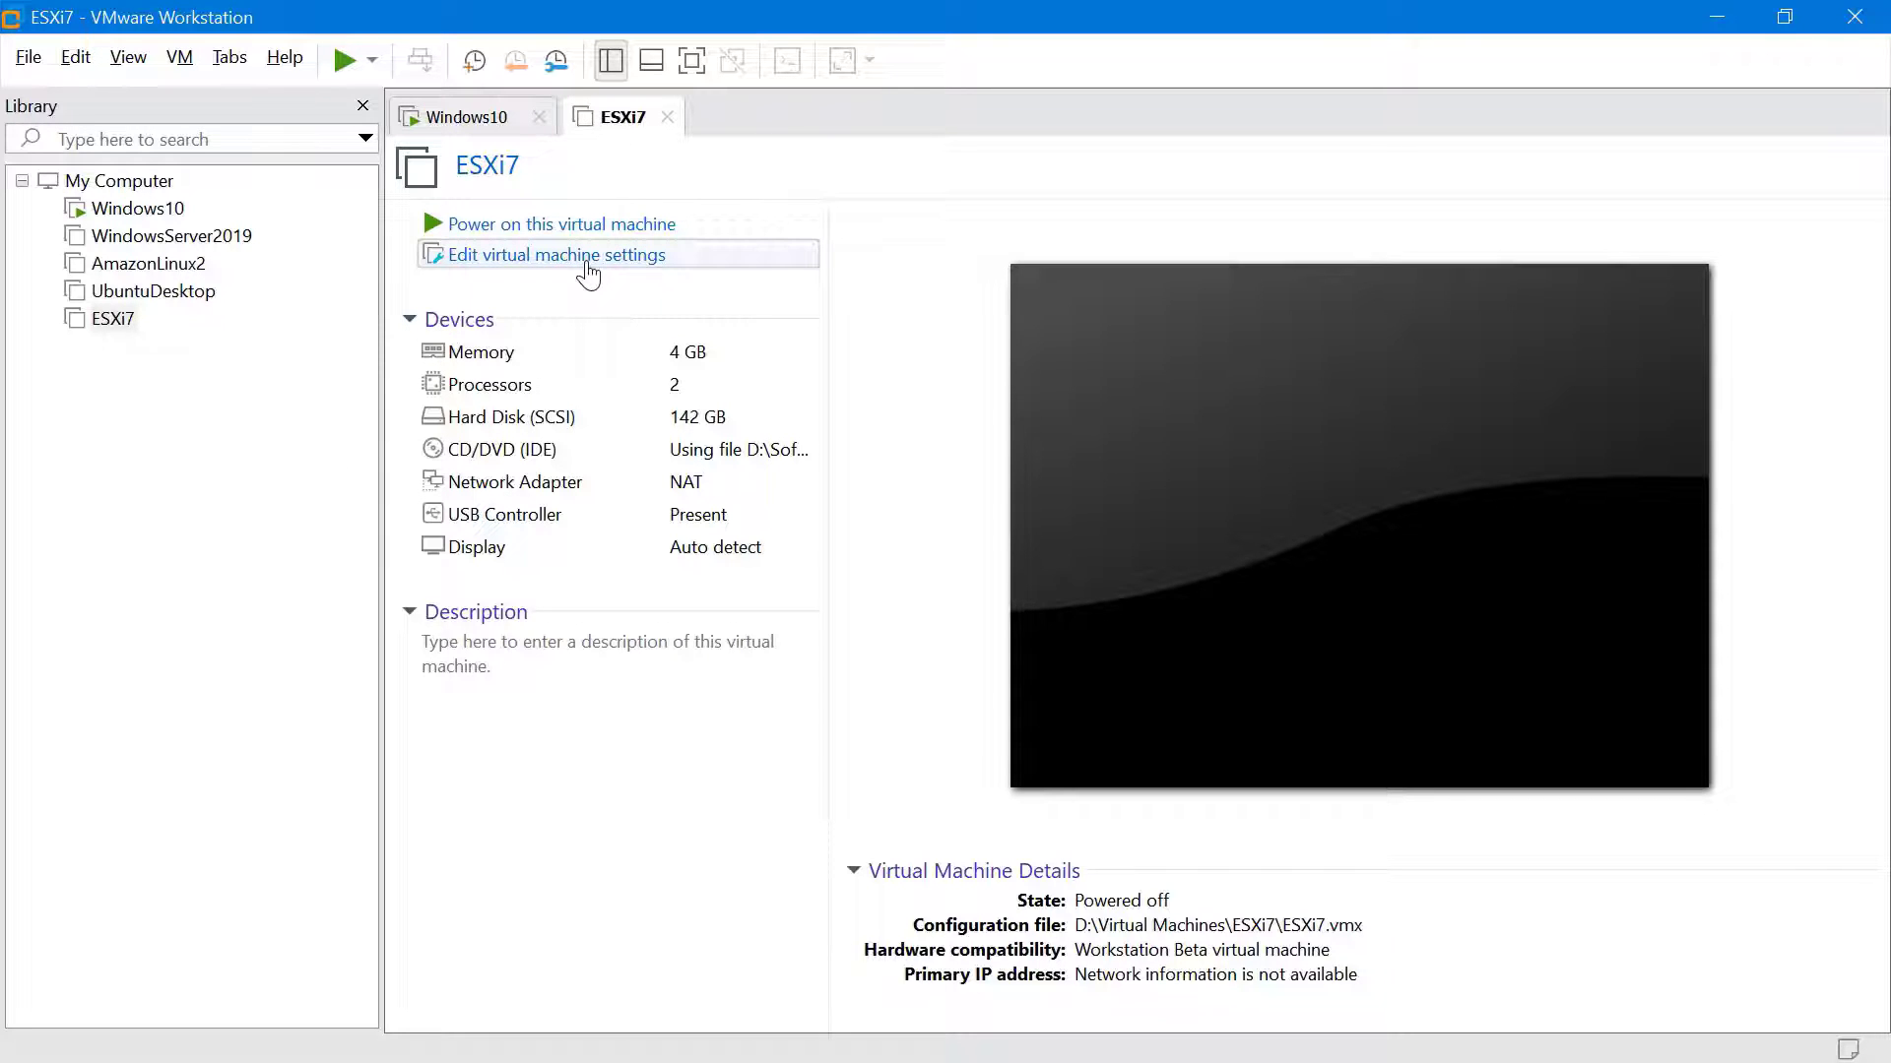
click(587, 268)
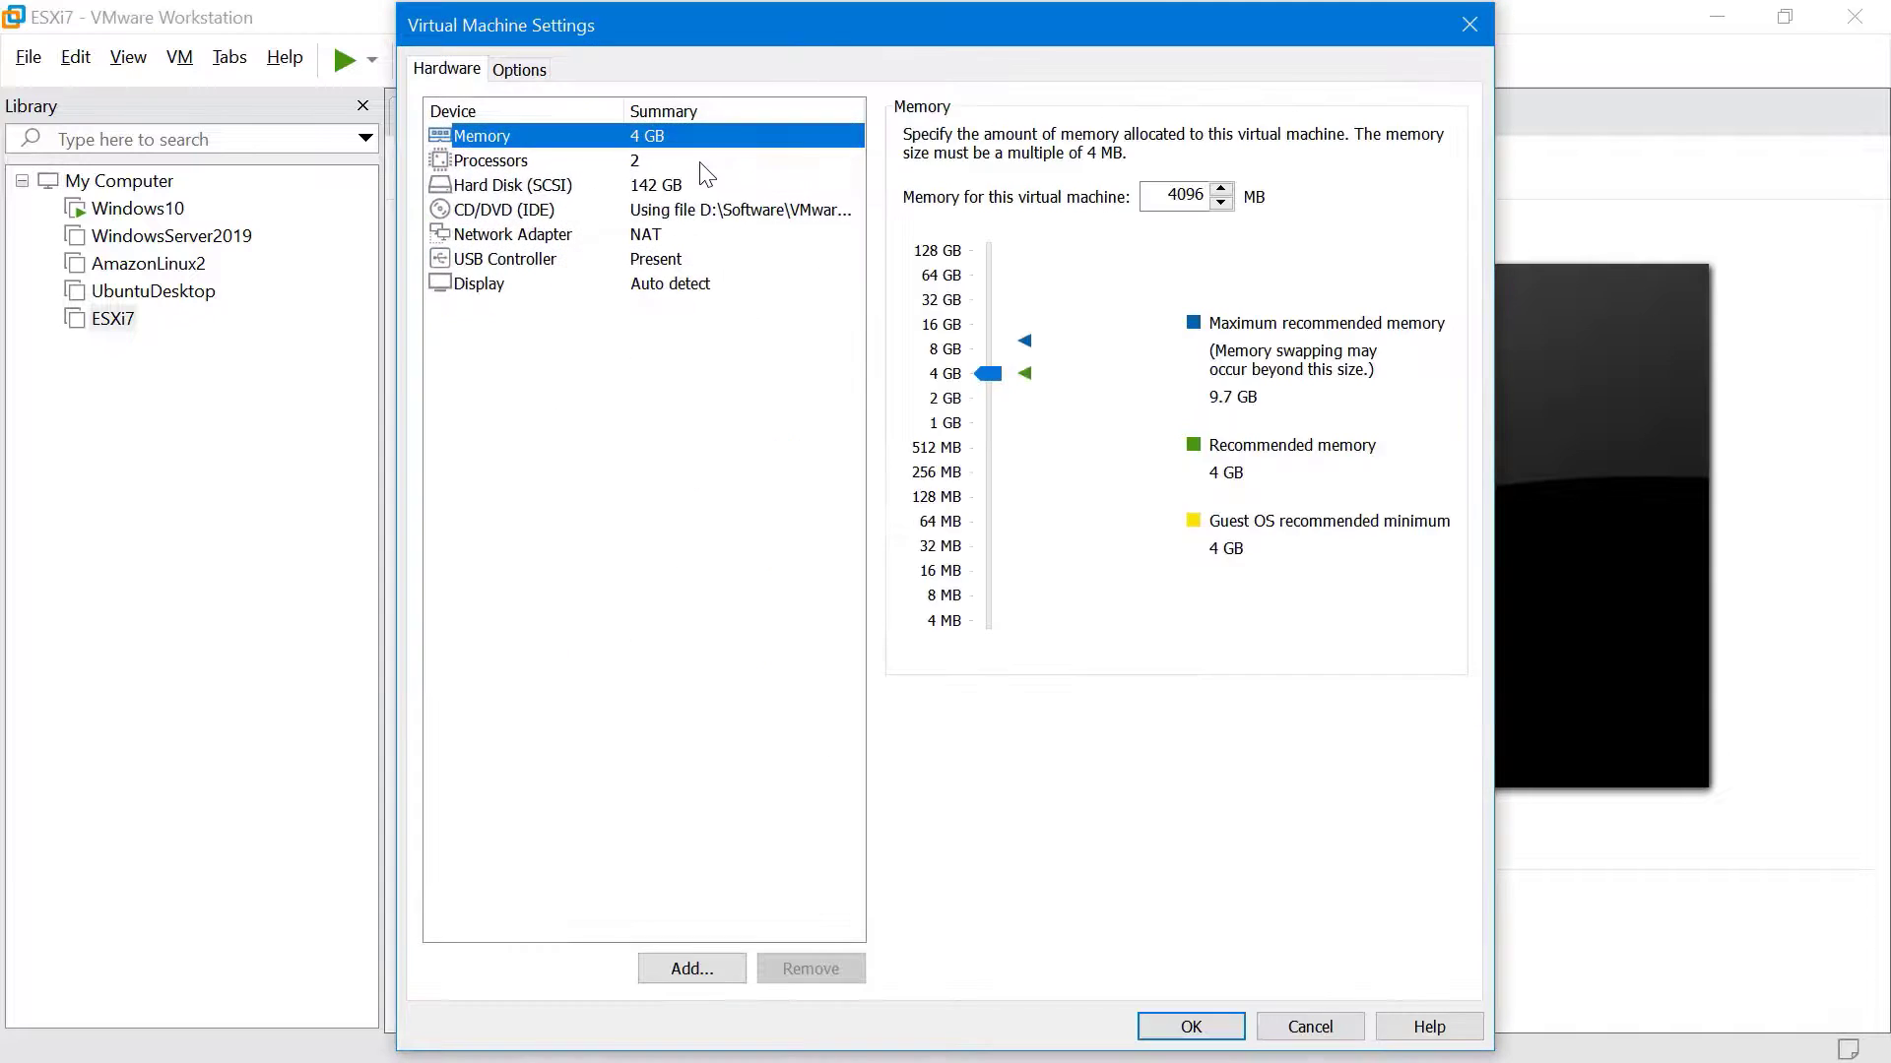
click(695, 157)
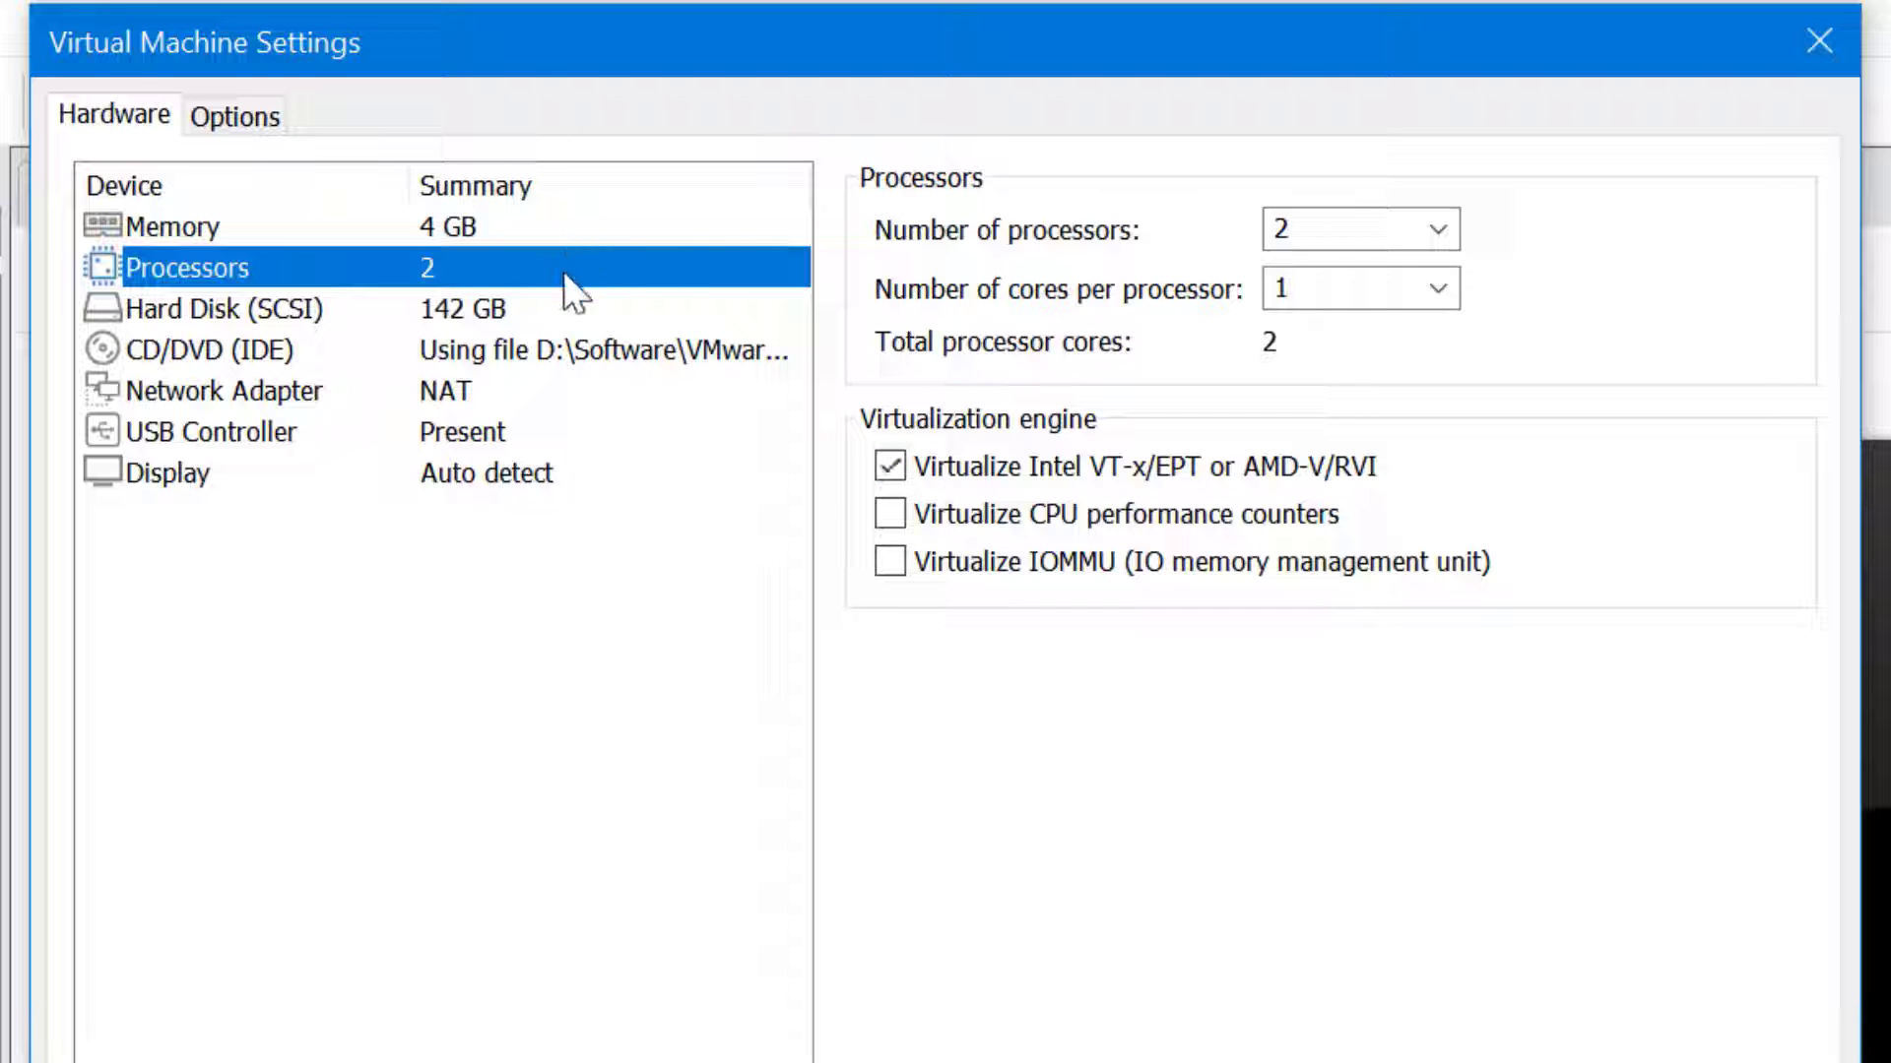
click(530, 229)
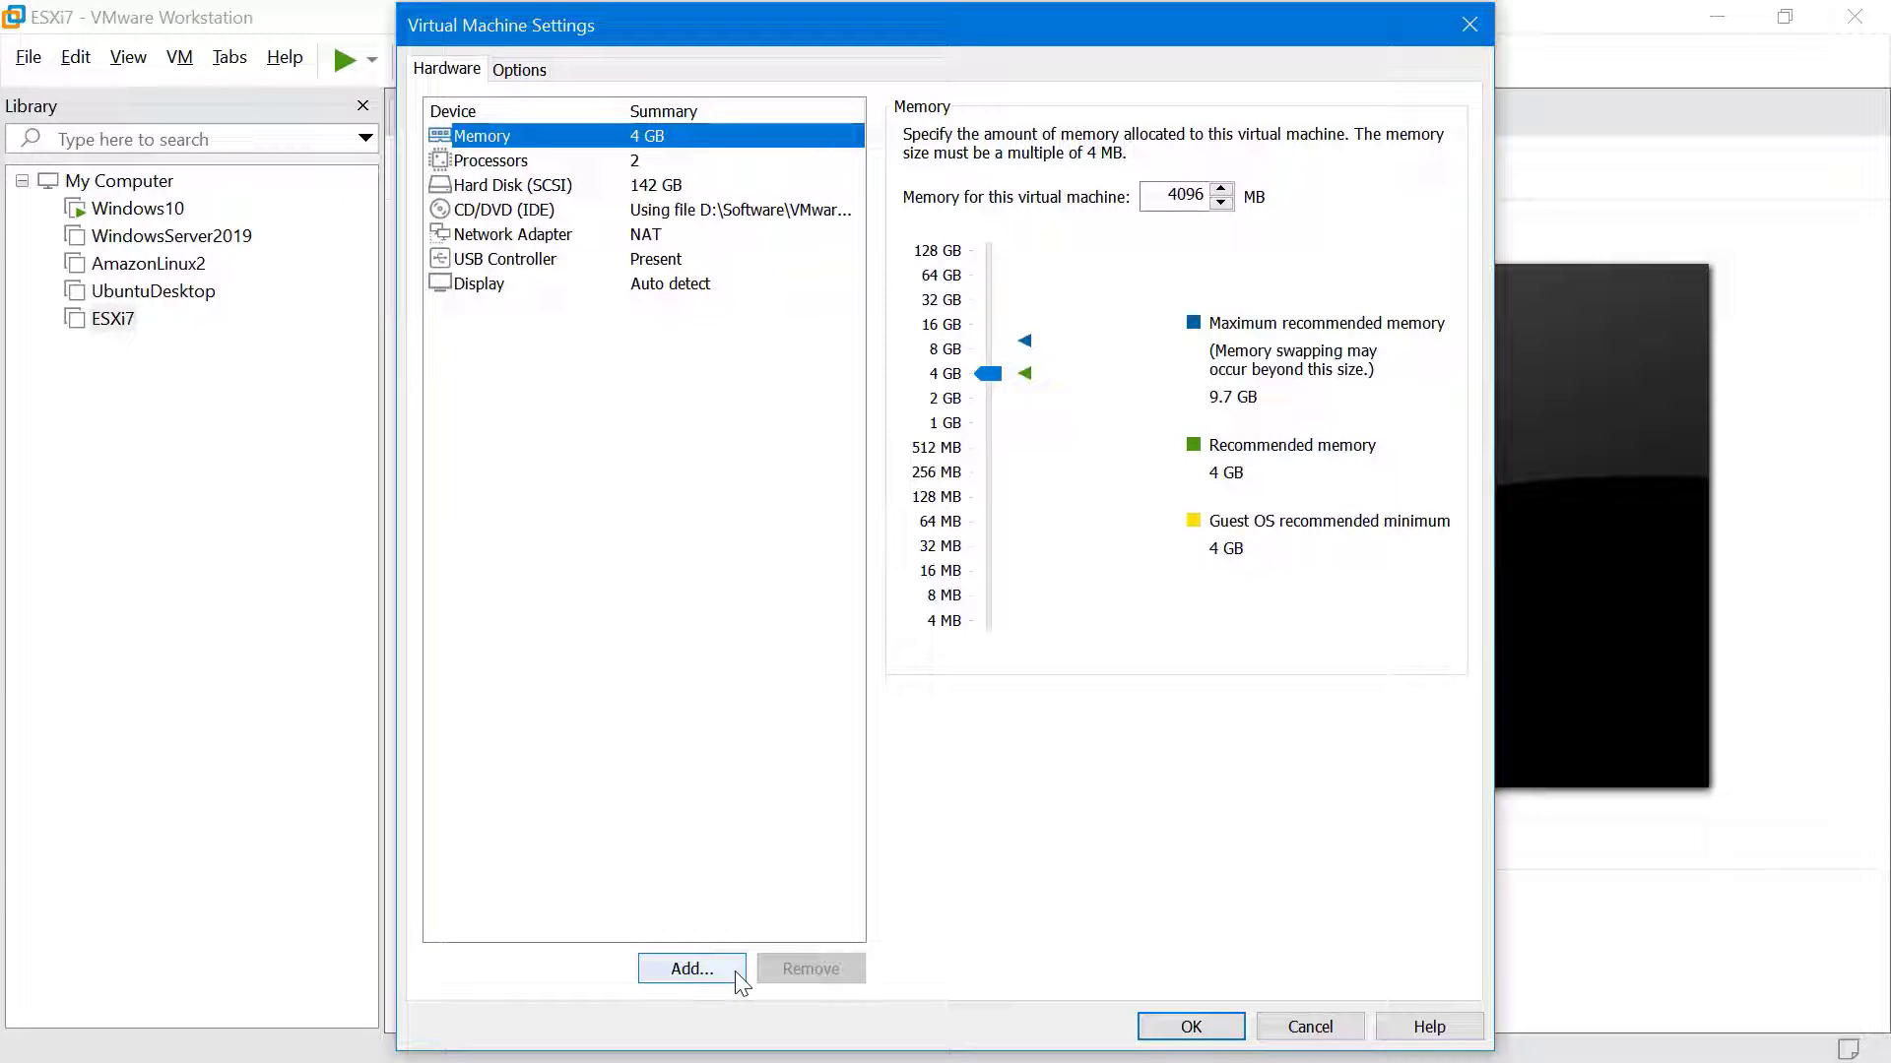
click(693, 969)
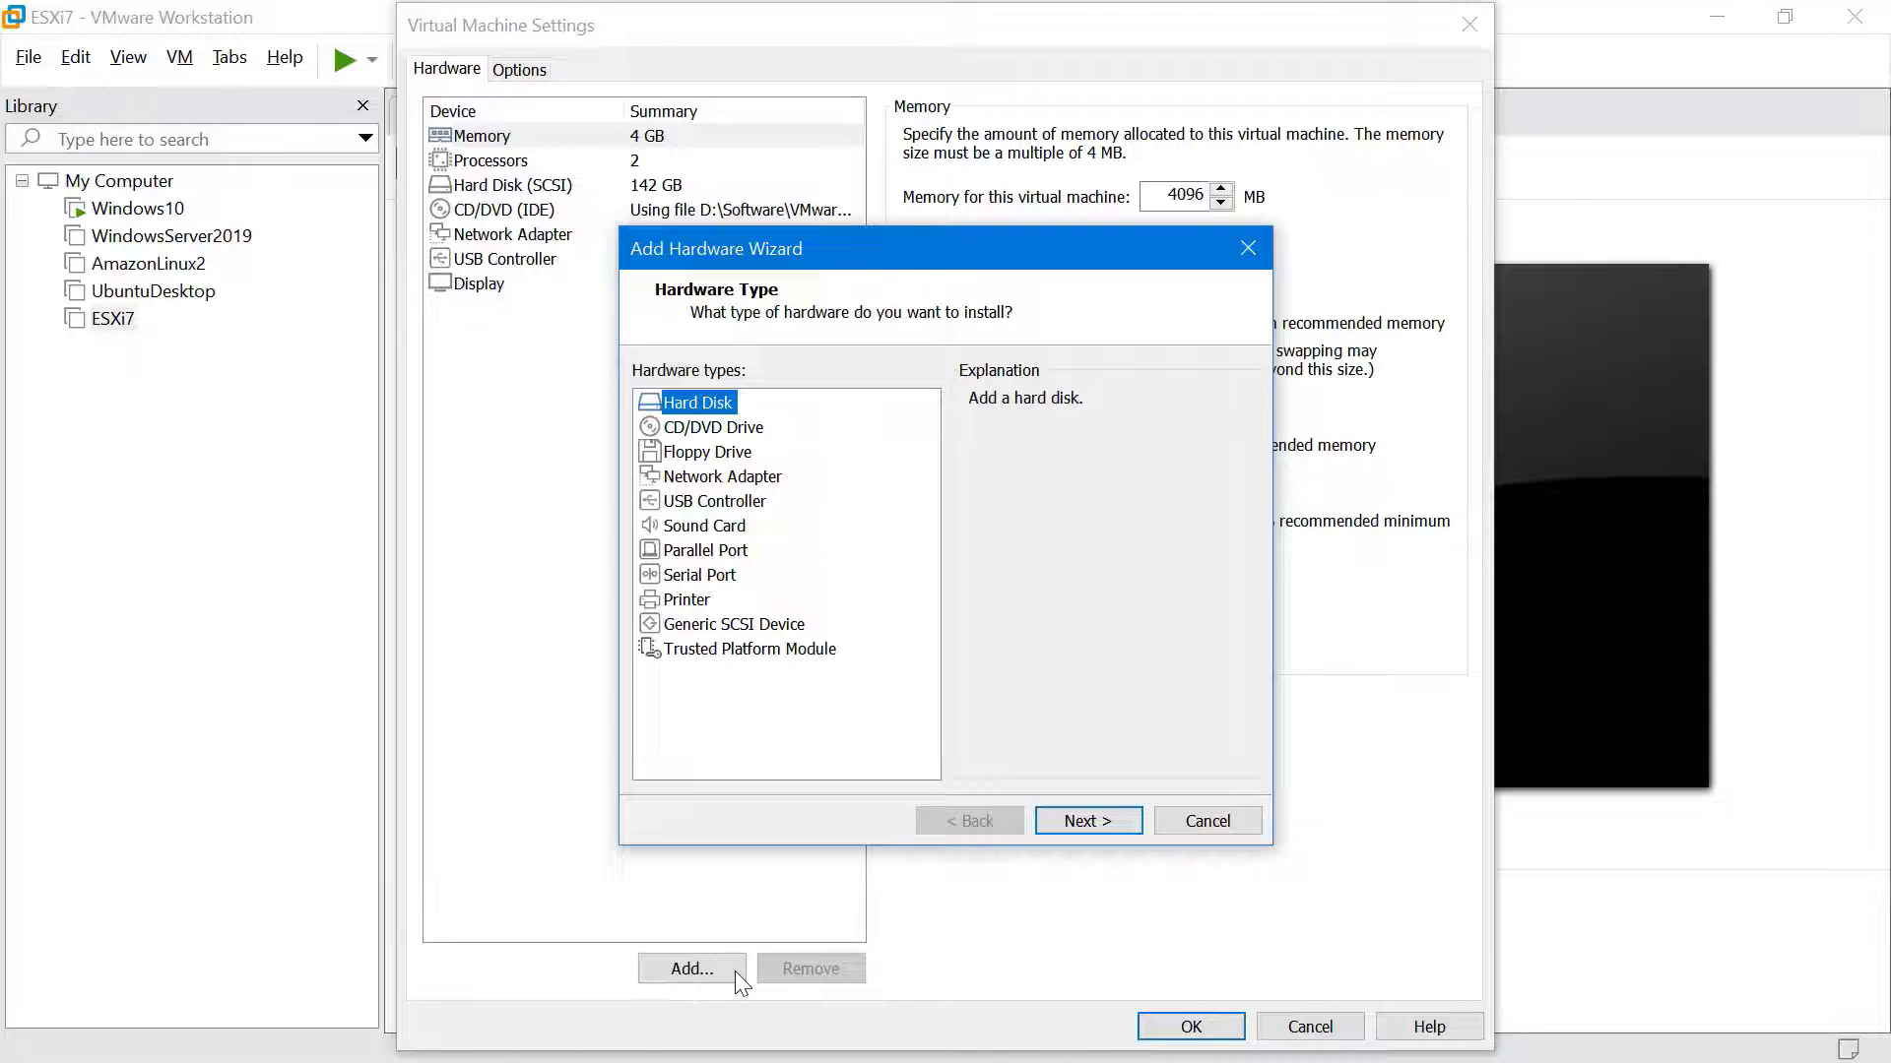
click(1219, 821)
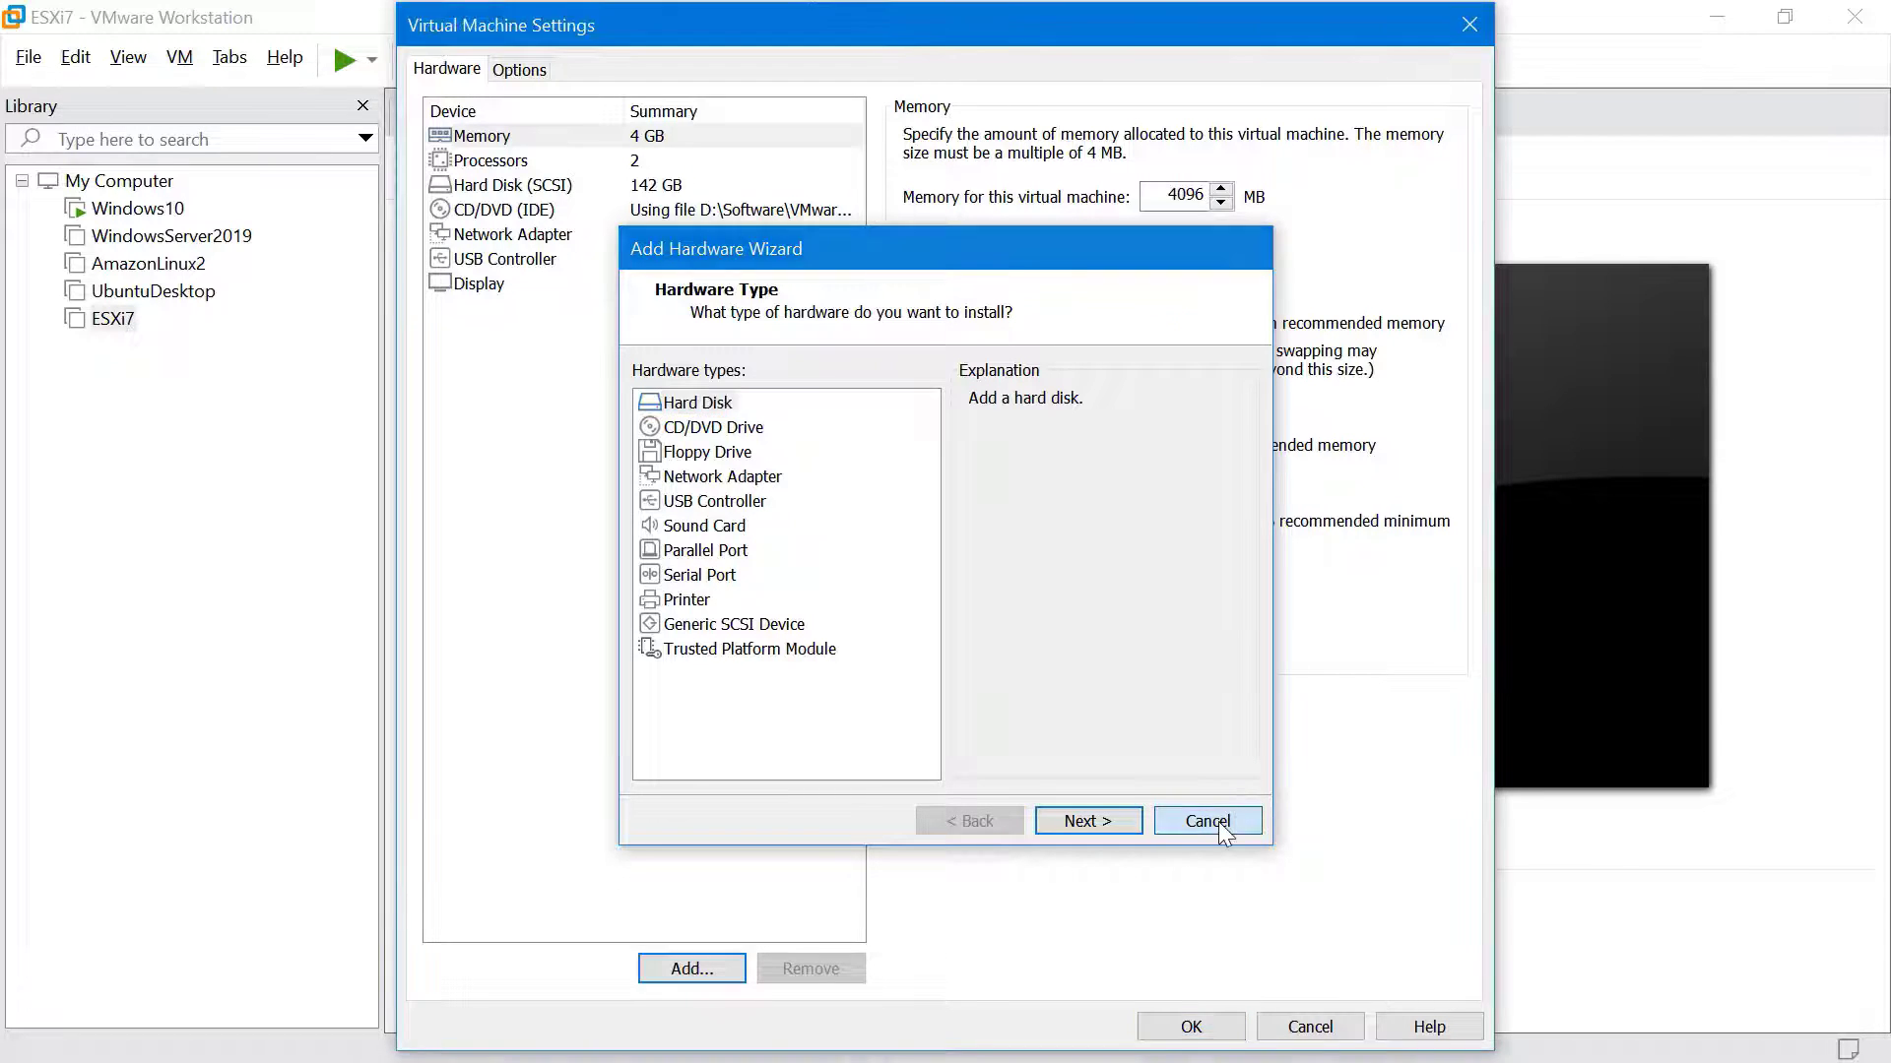
click(1217, 1025)
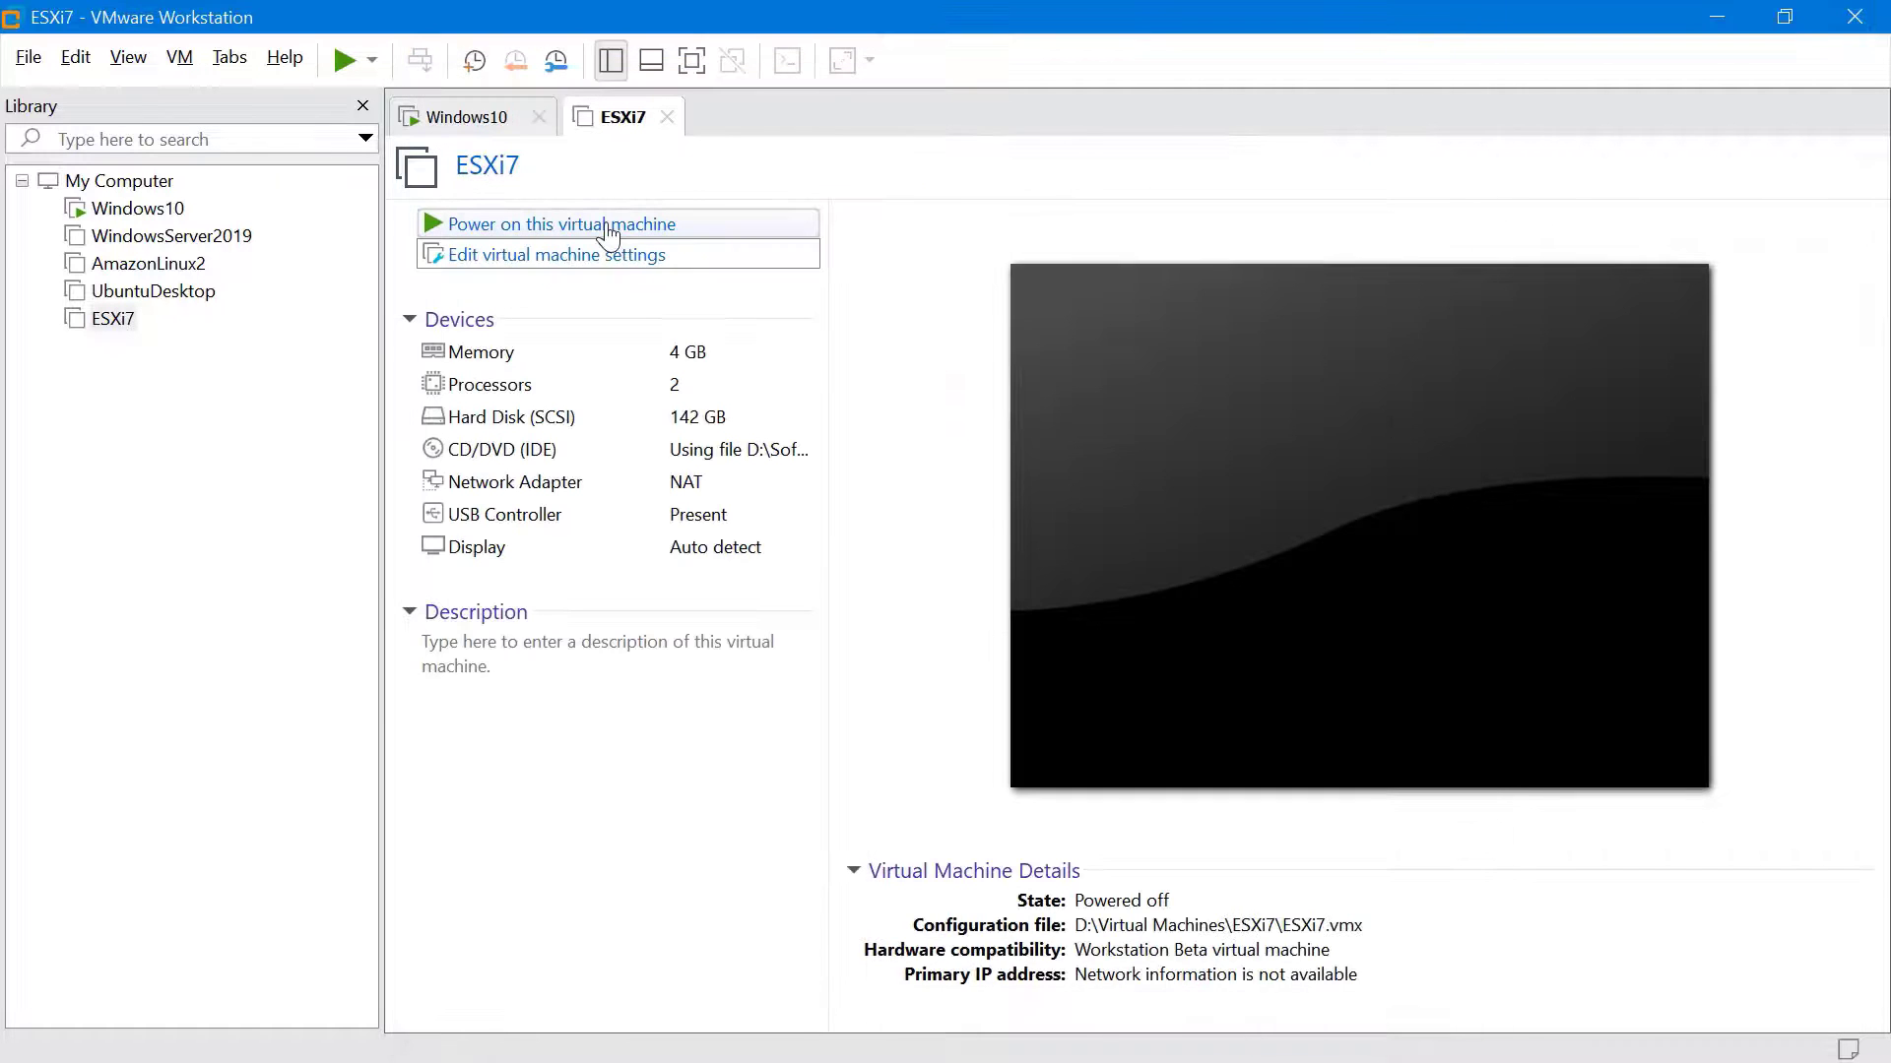
Power on ESXi7 and give its console keyboard focus while the ESXi 7.0.2 installer loads
click(631, 228)
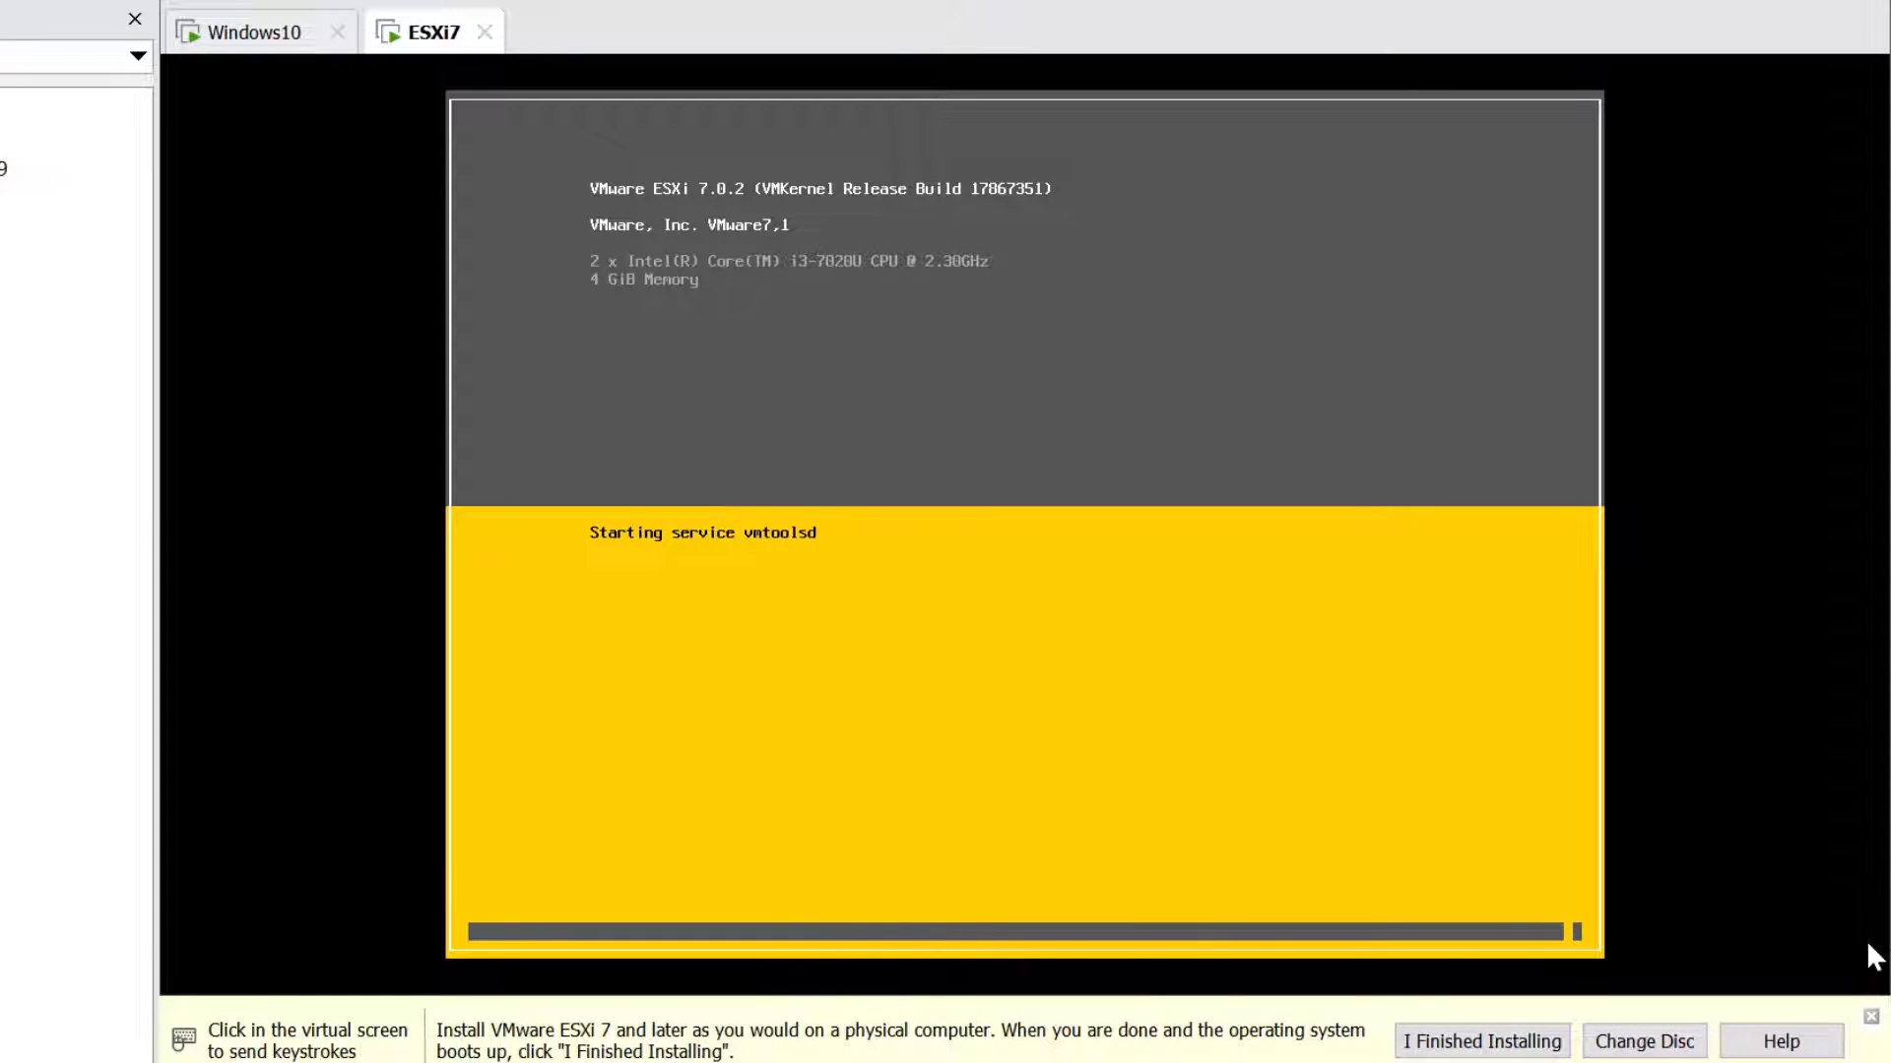
click(1869, 946)
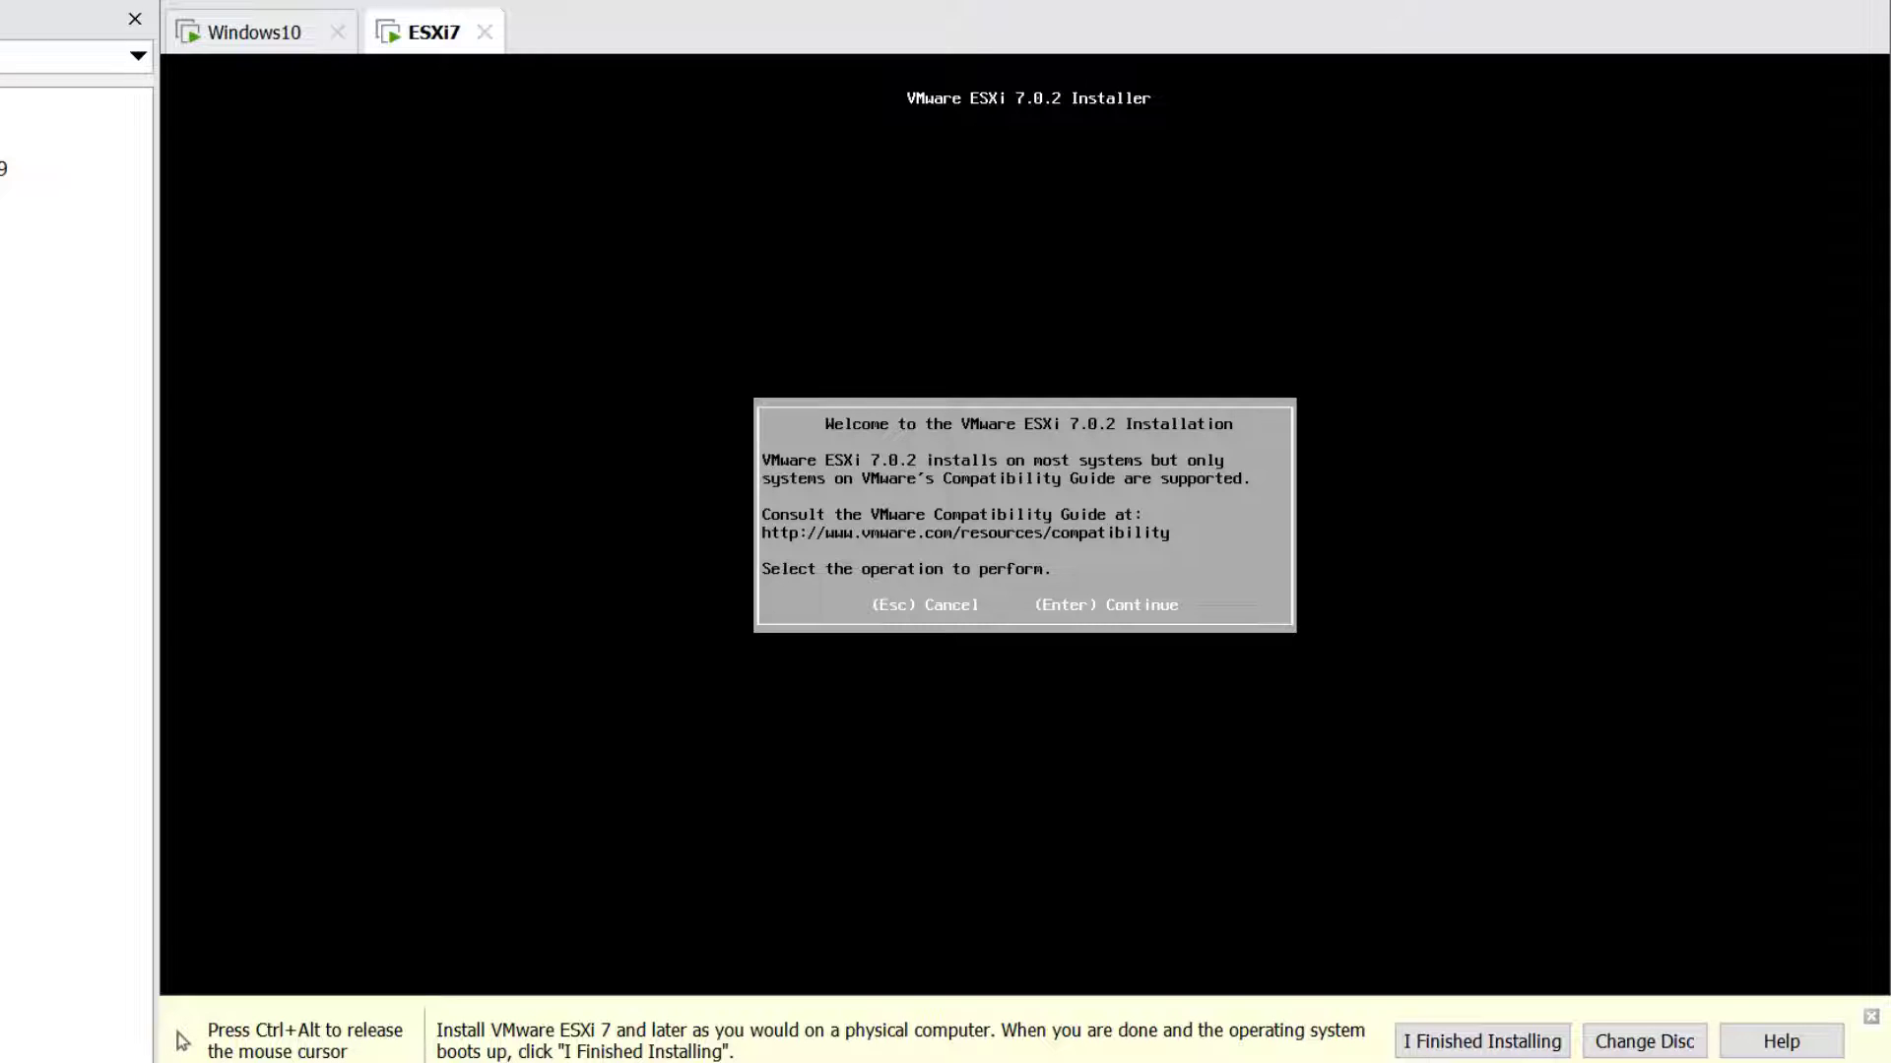
Accept the EULA, choose the 142 GB disk, and keep the US Default keyboard
key(Return)
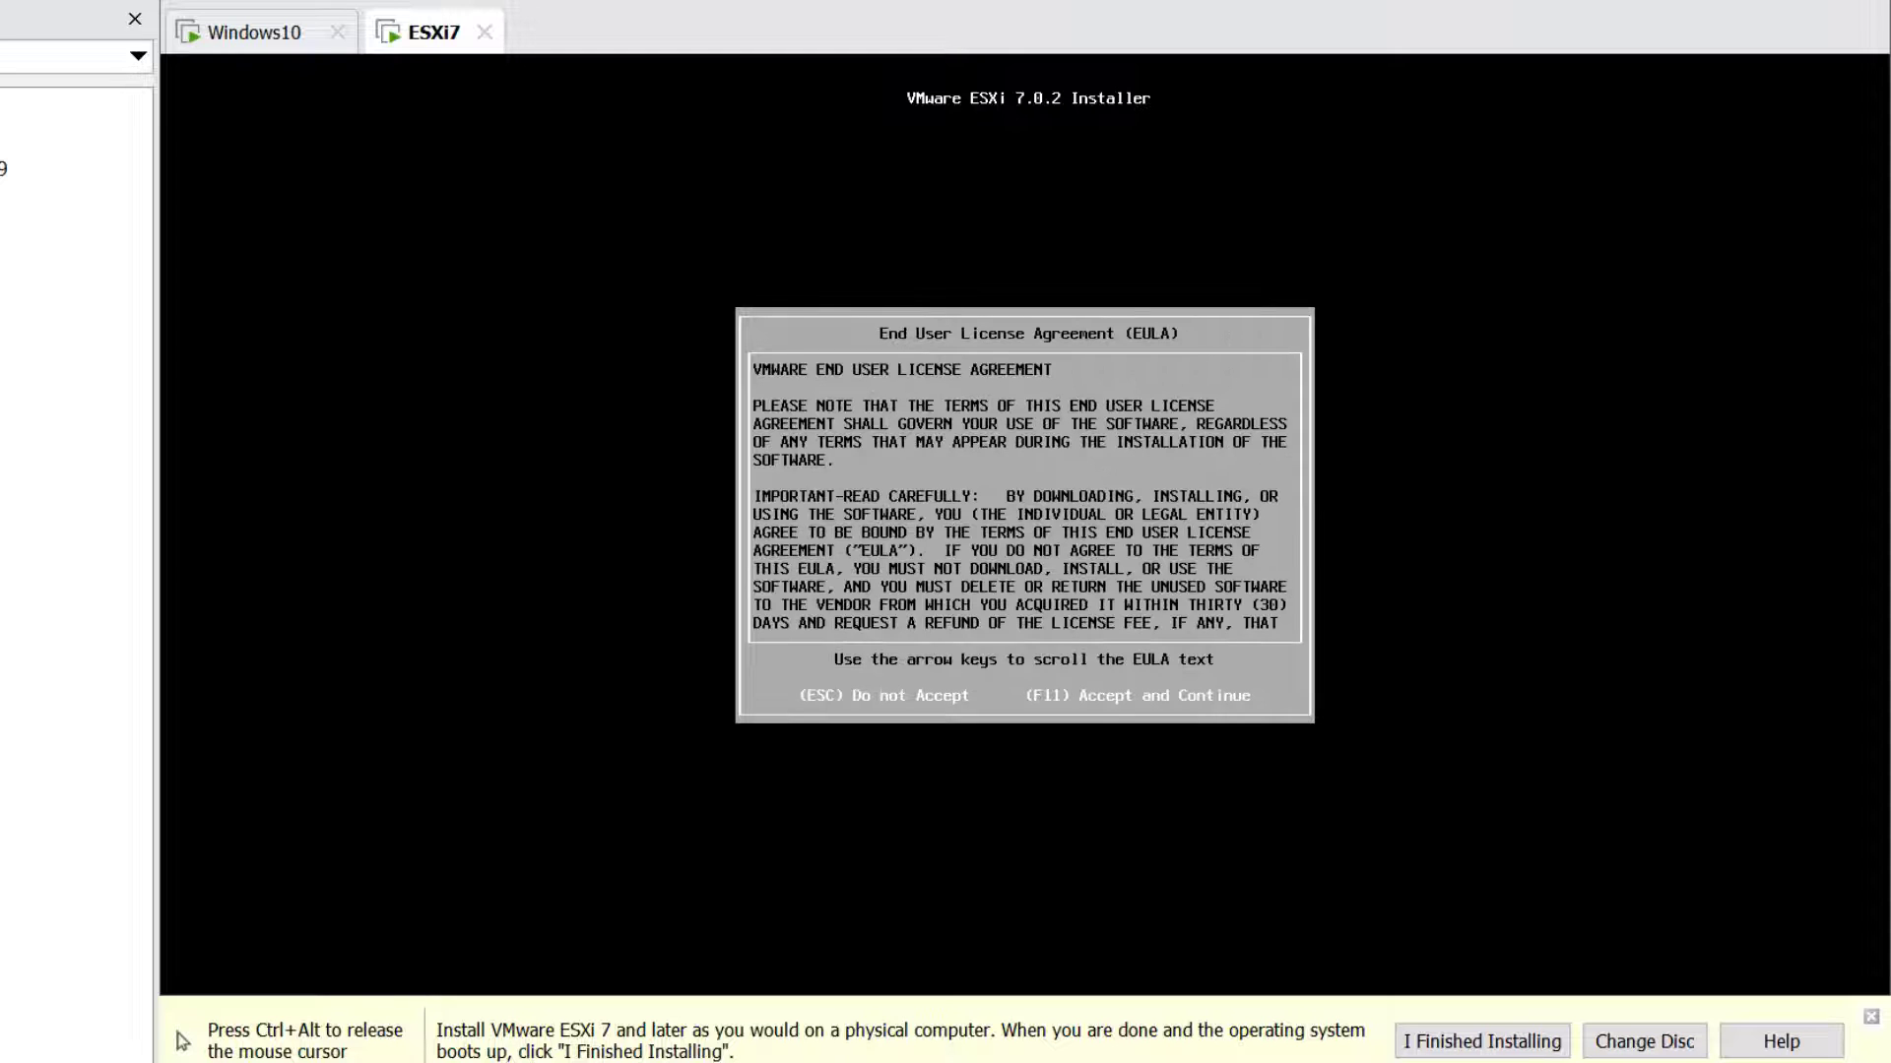
key(F11)
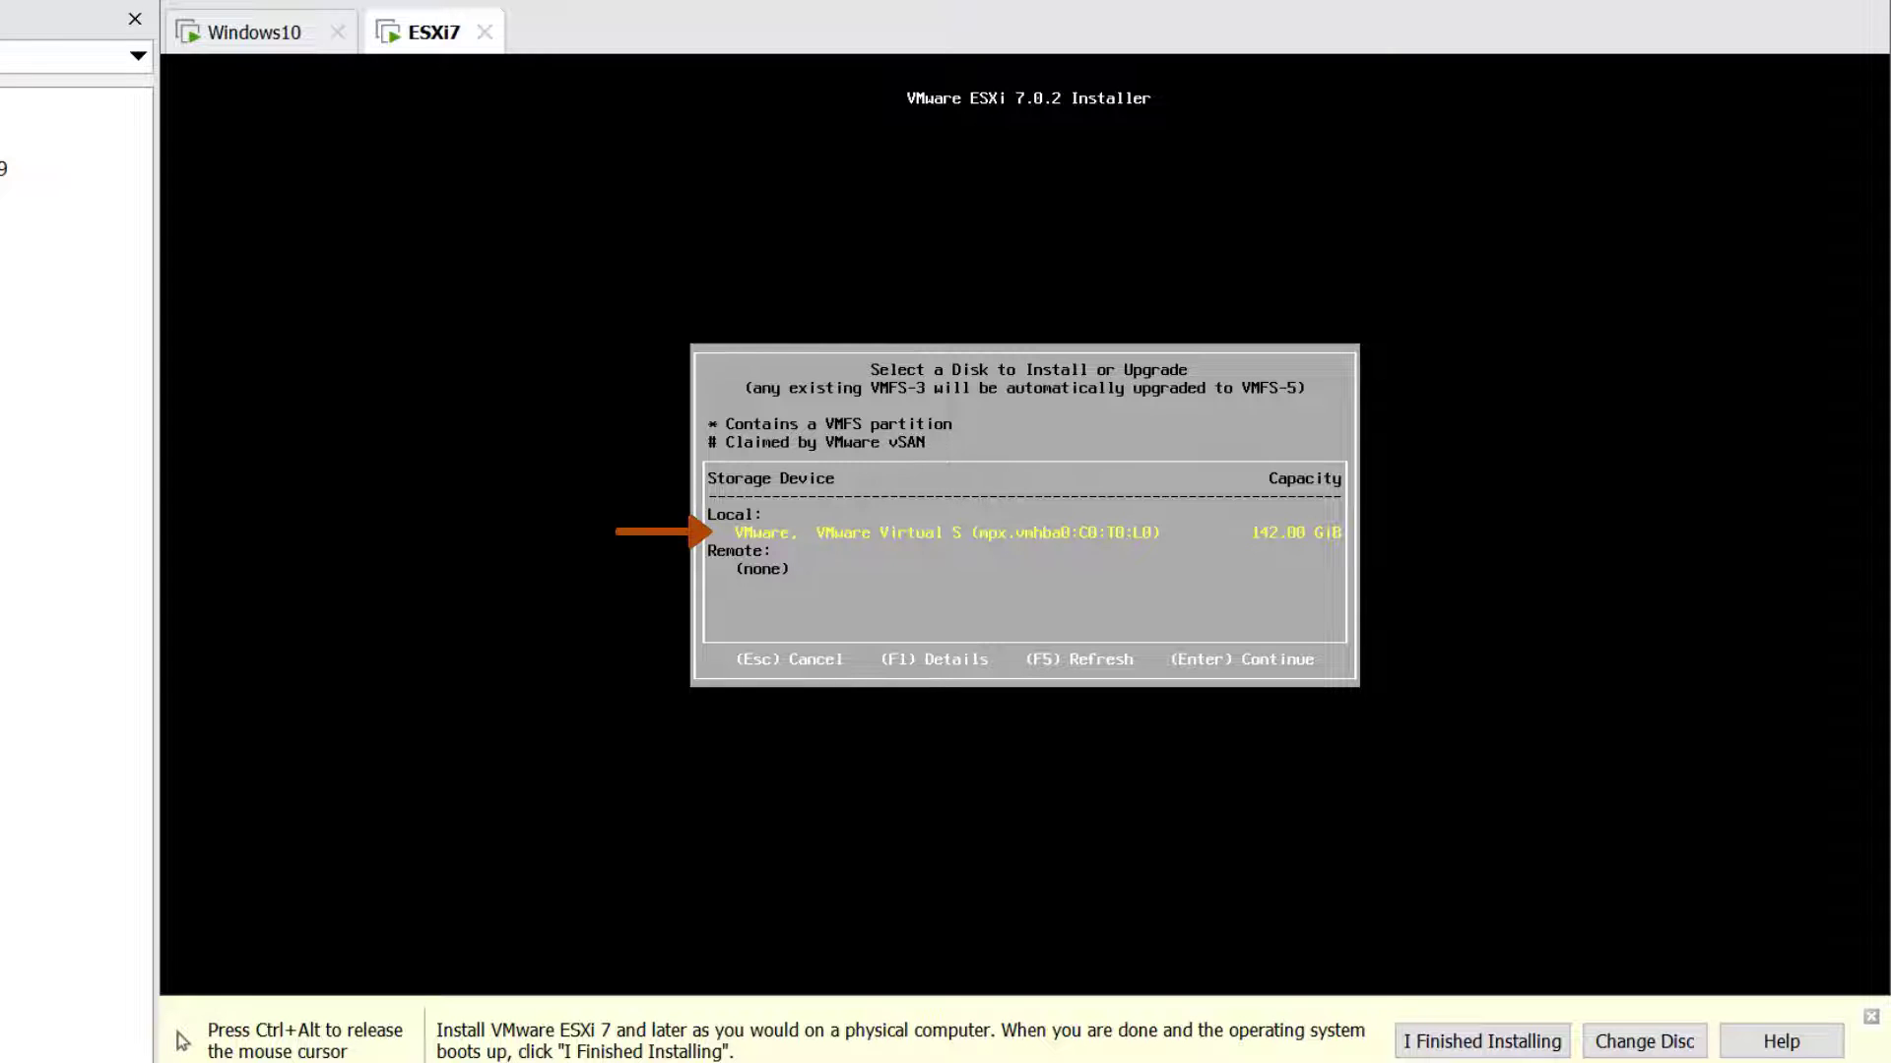
key(Return)
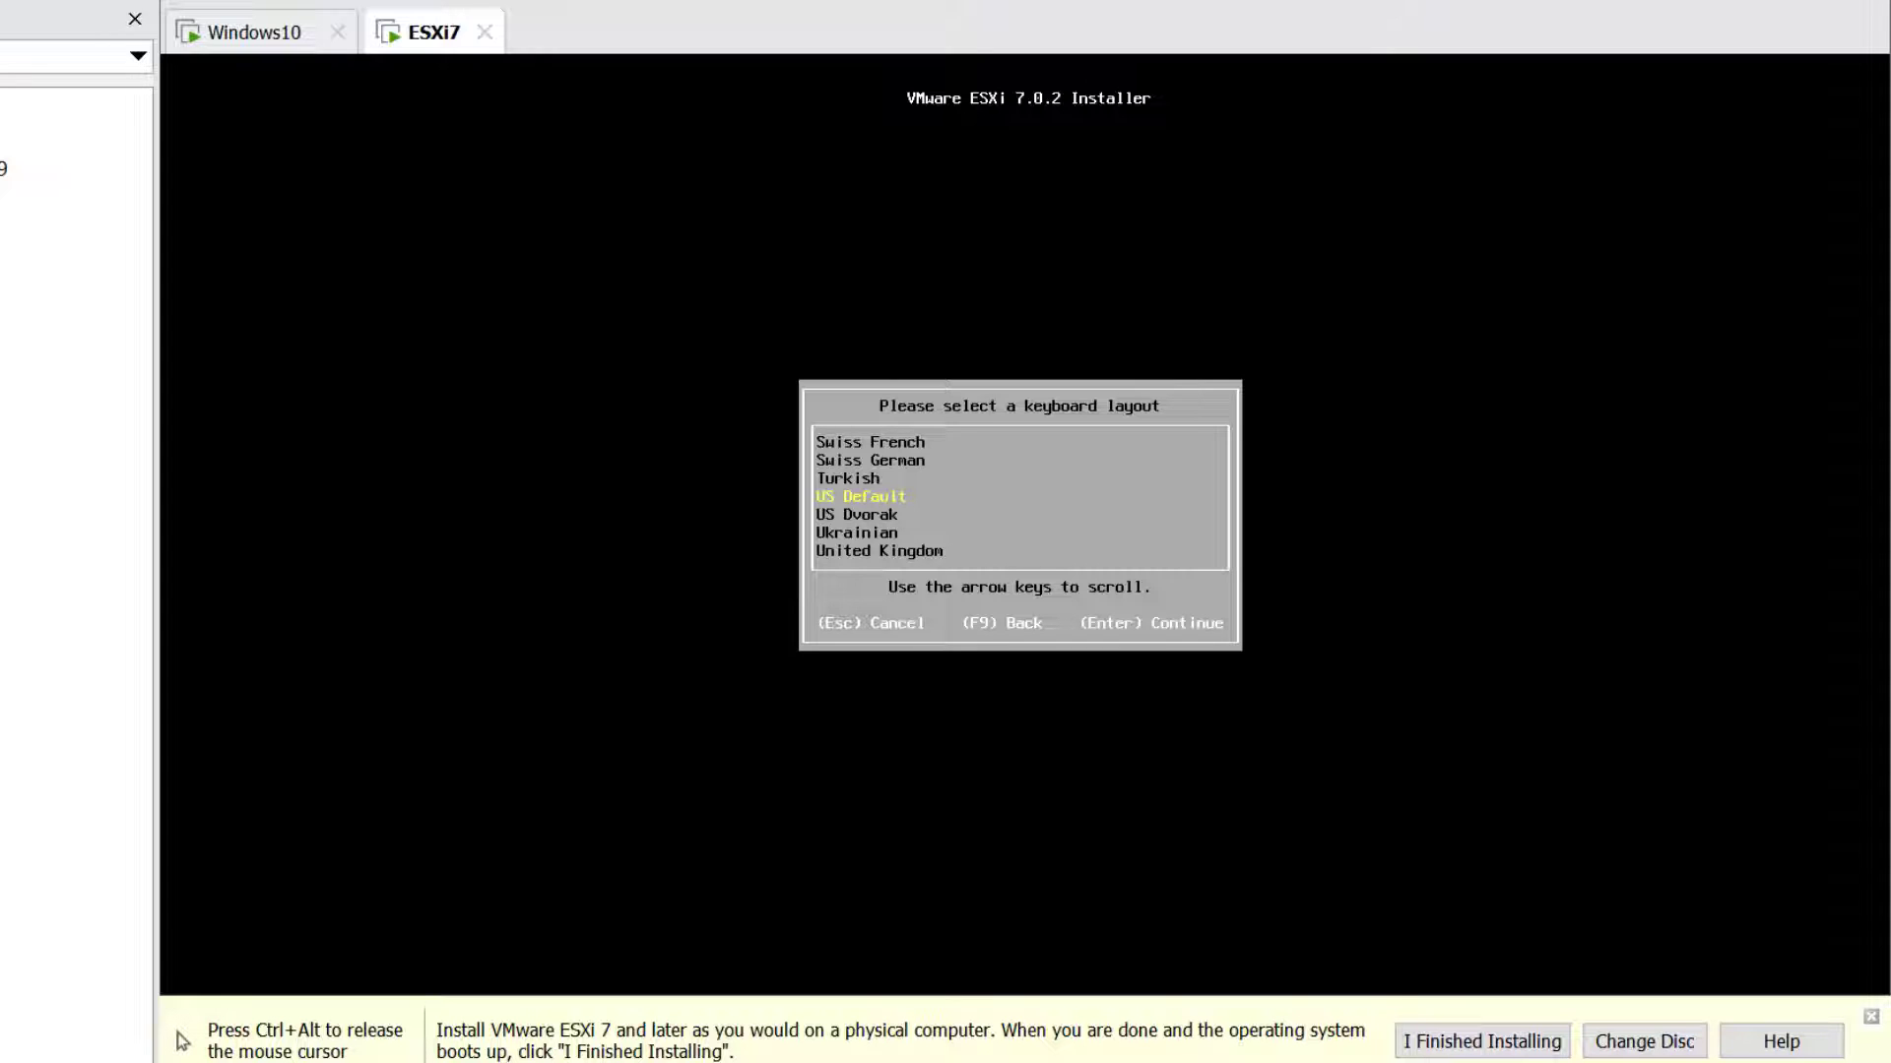
key(Return)
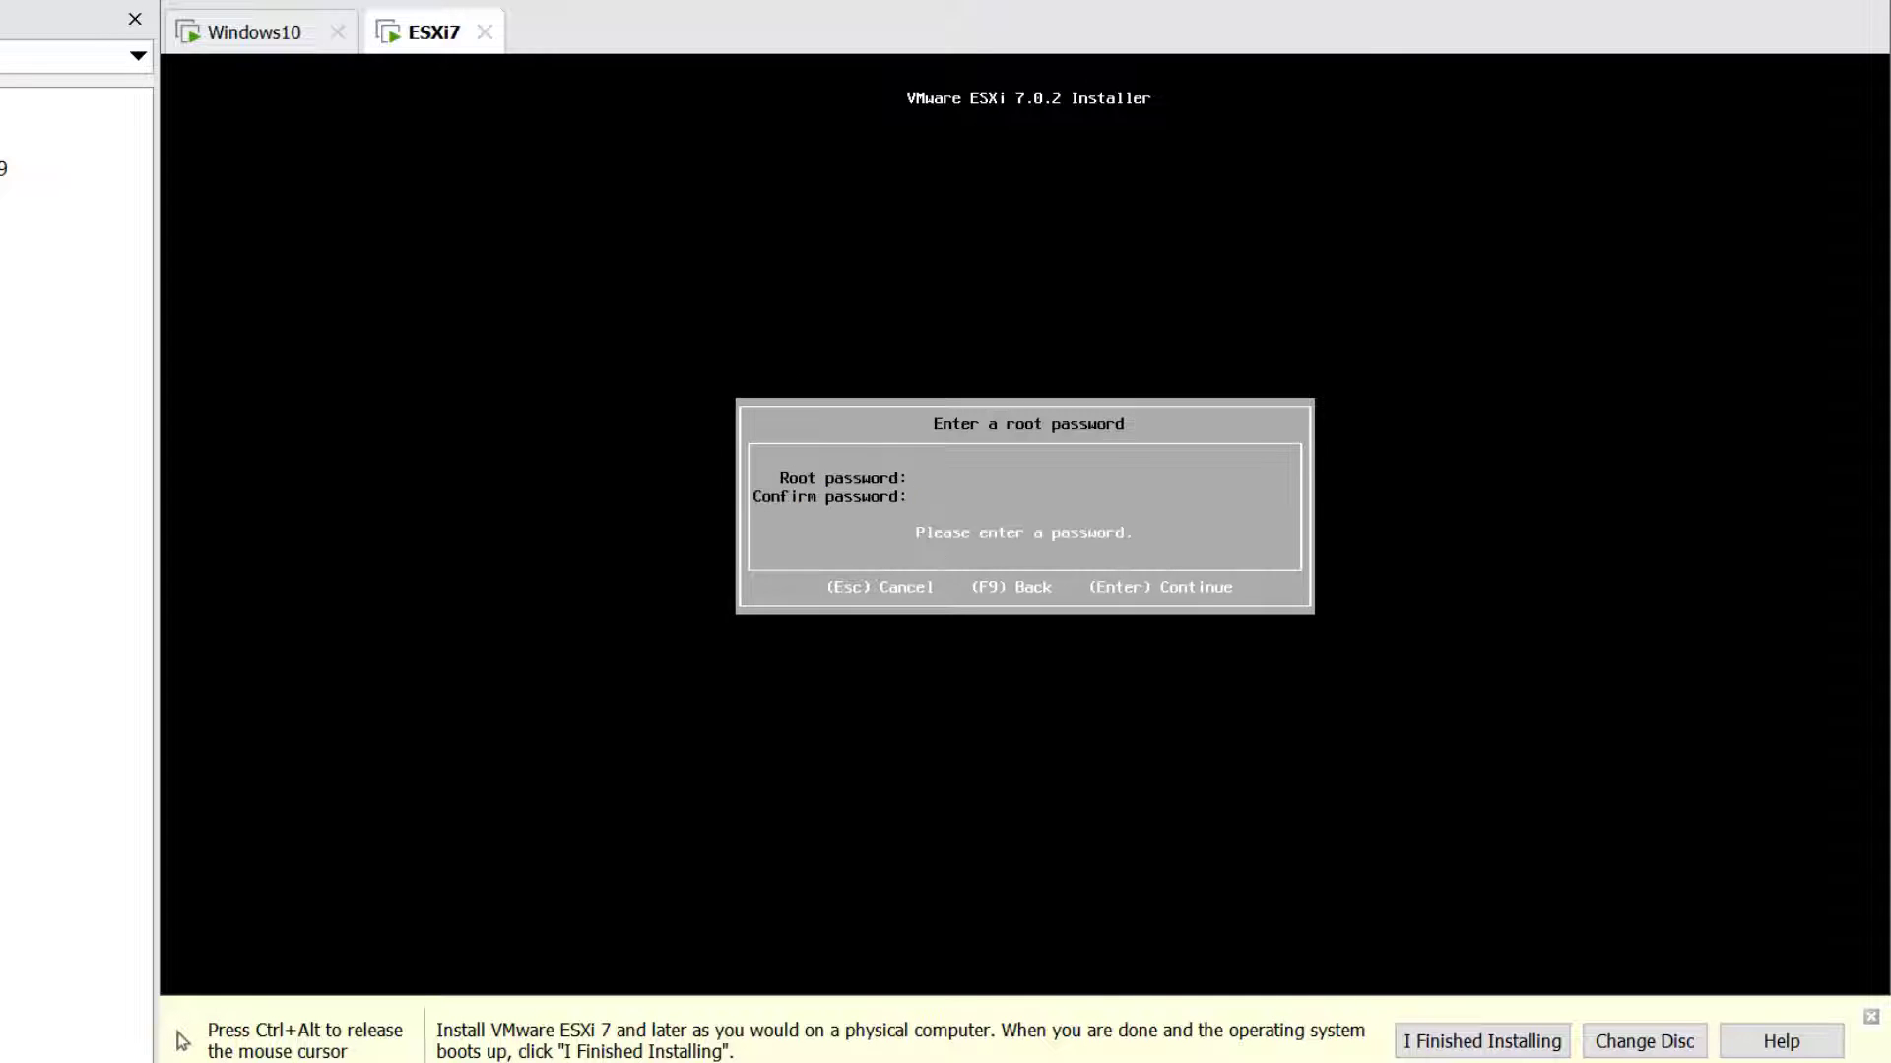
Set the root password, confirm the install with F11, and reboot when it completes
text(VMware1!)
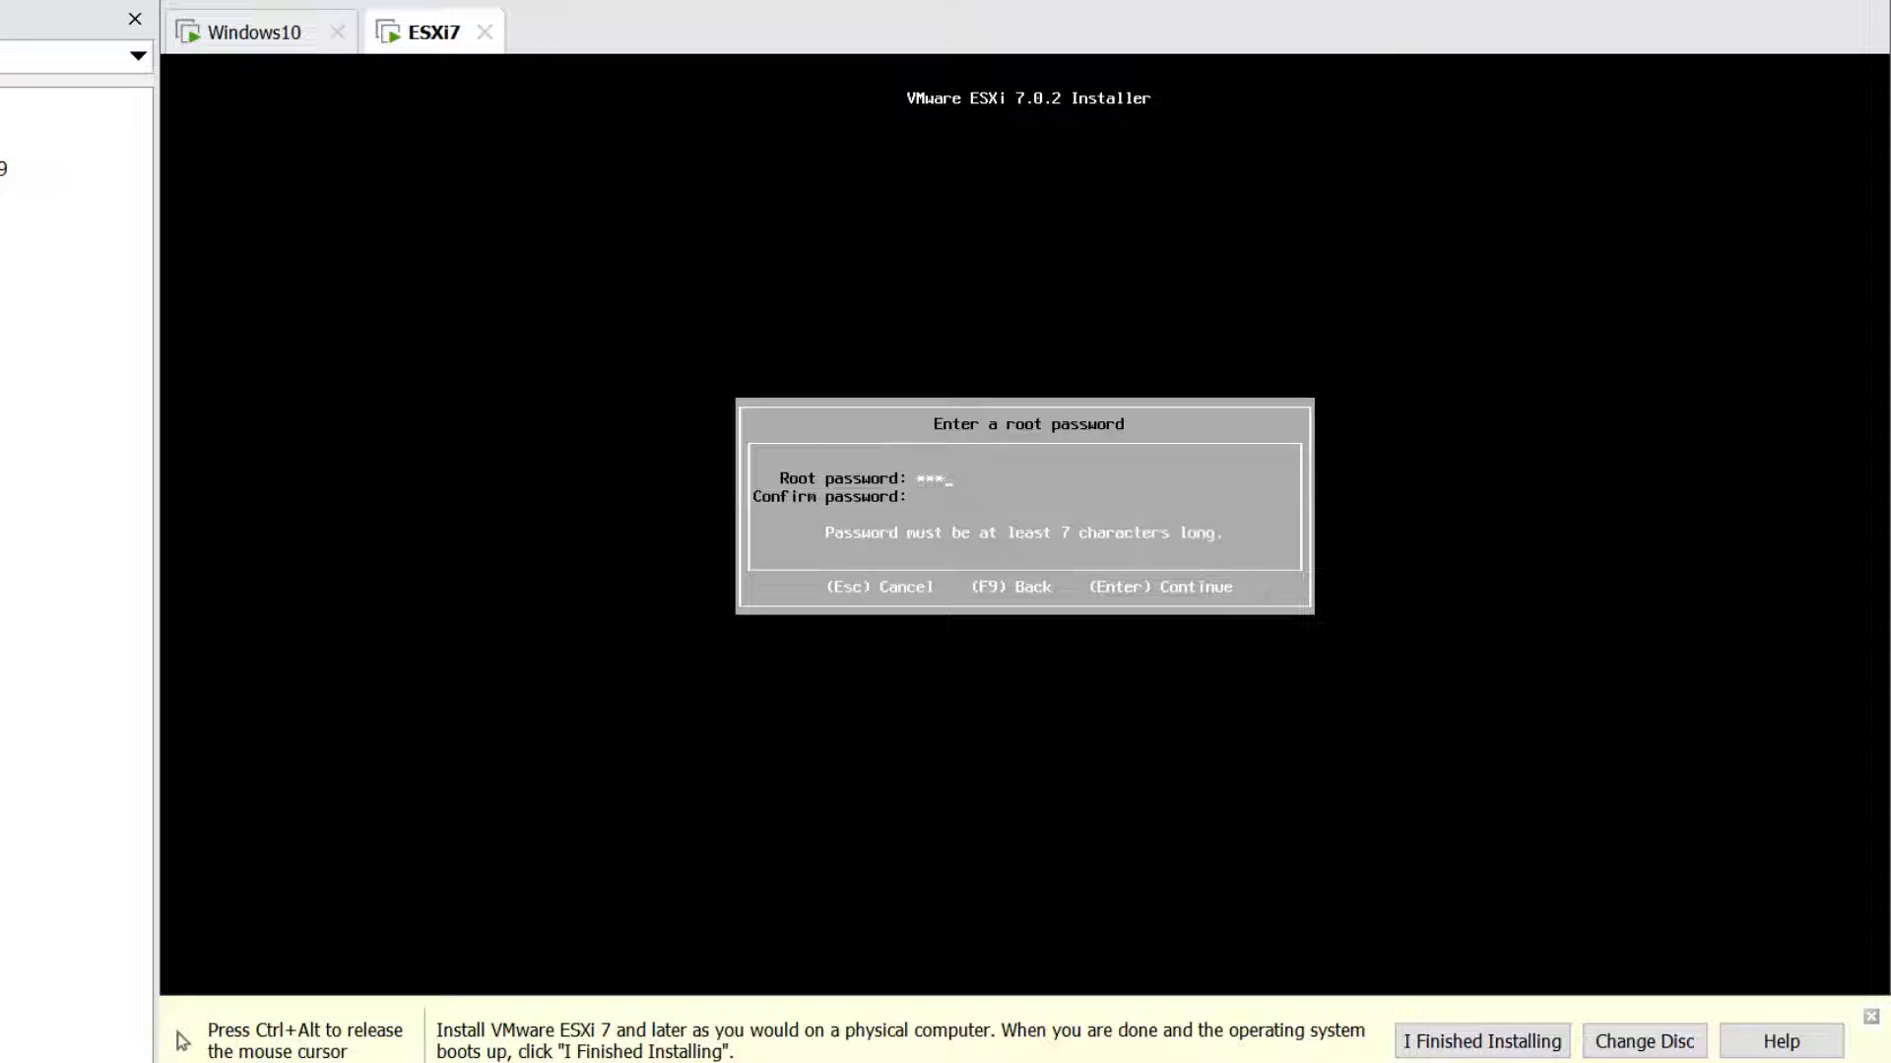
text(VMware1!)
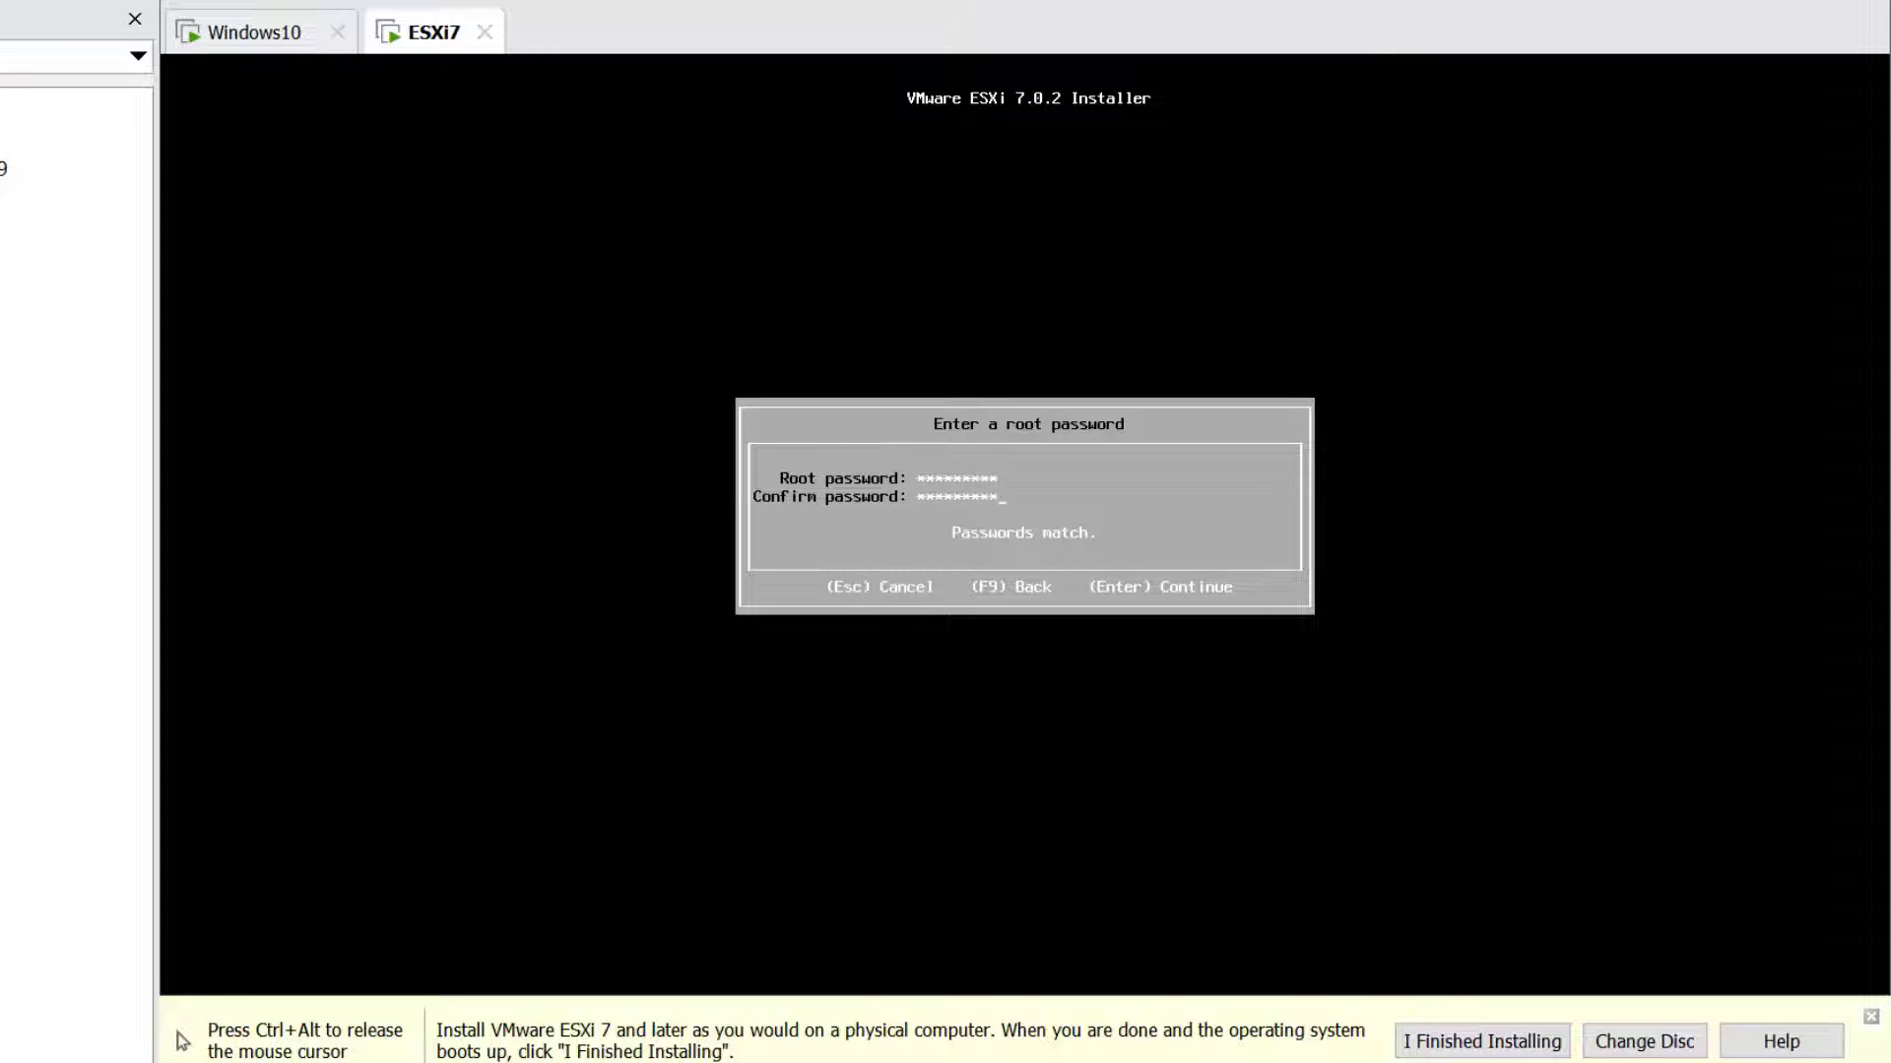
key(Return)
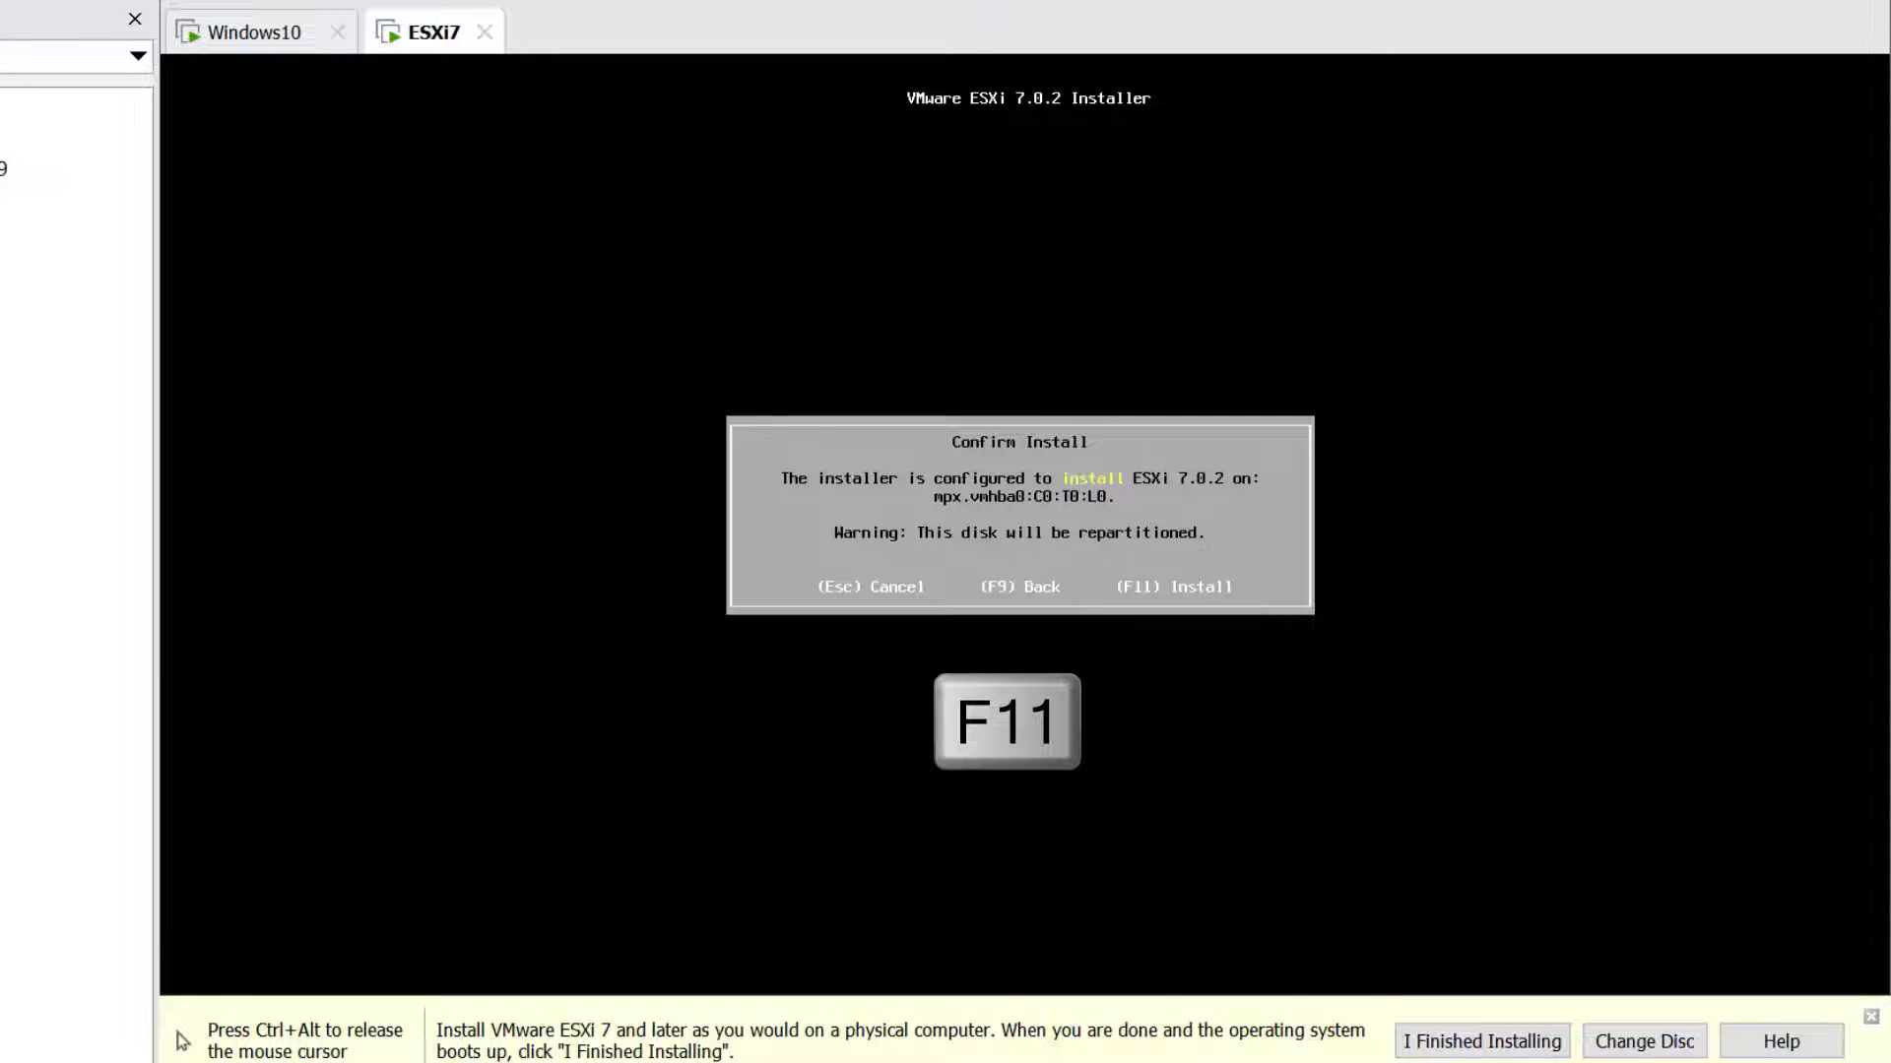
key(F11)
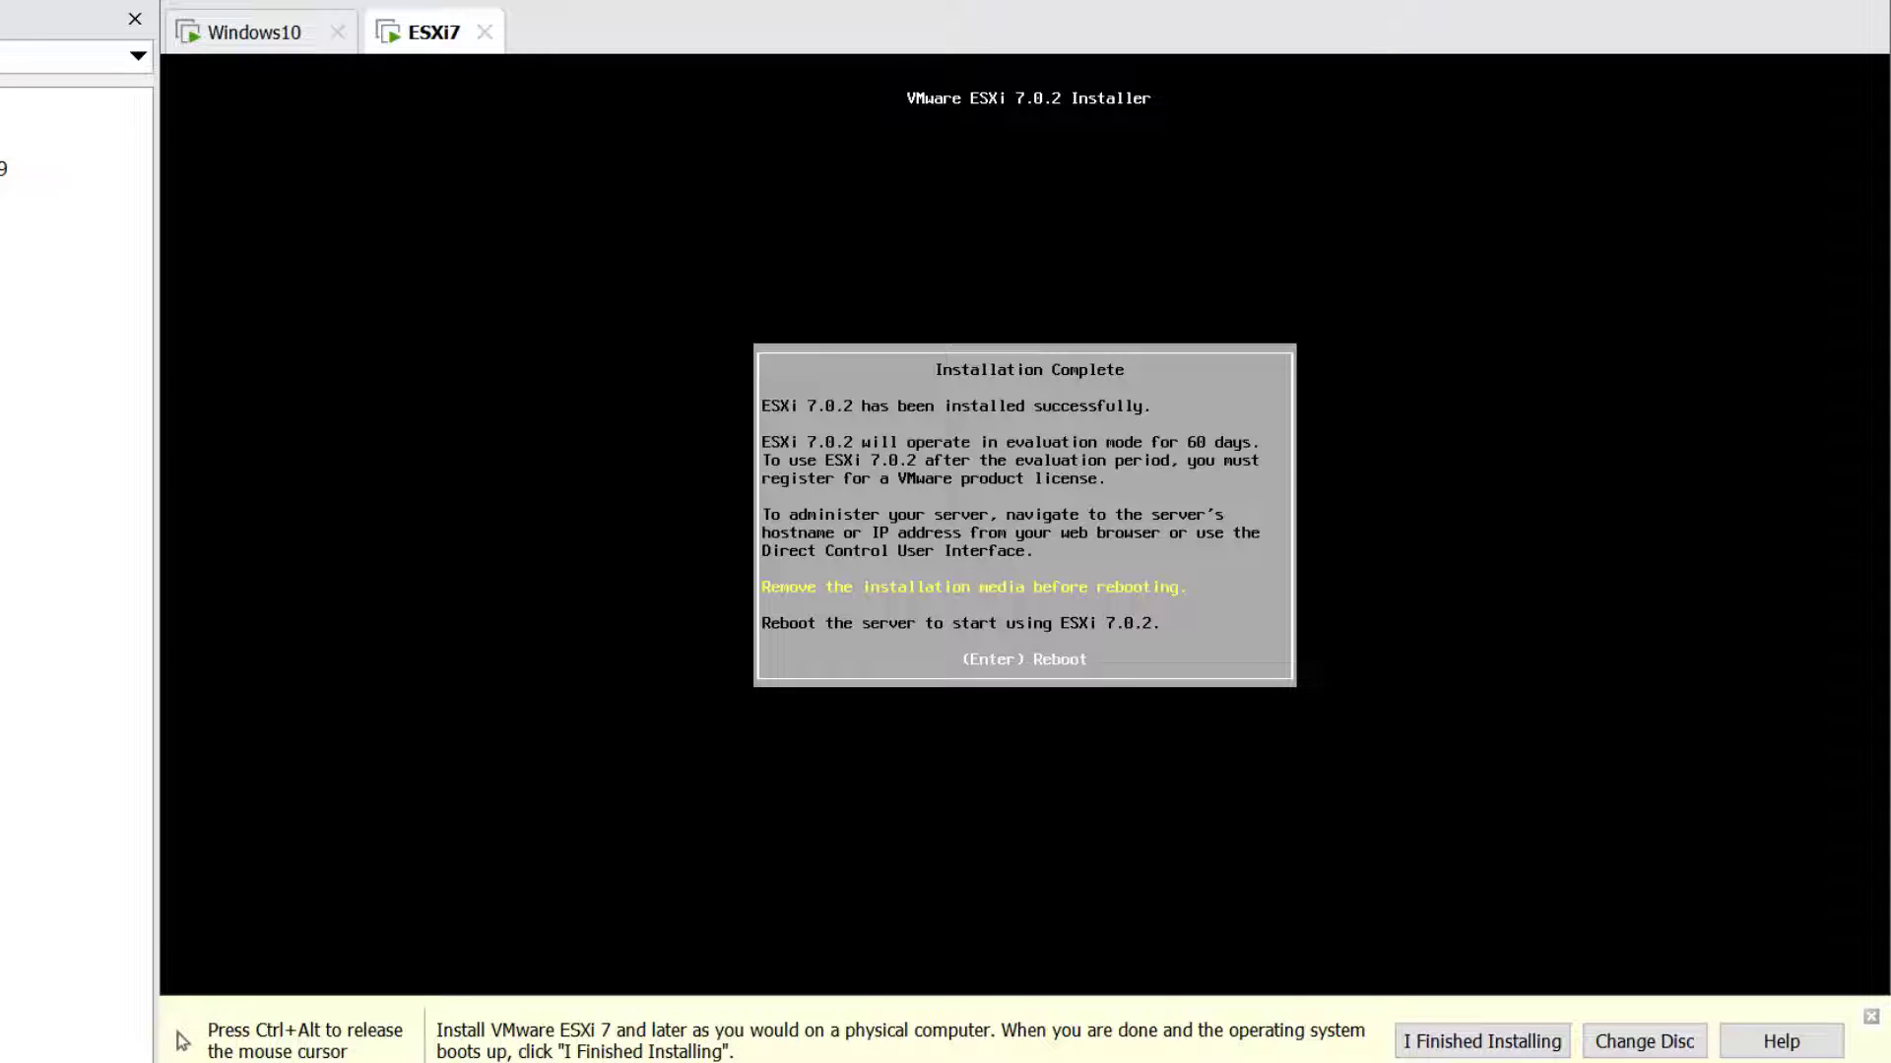
key(Return)
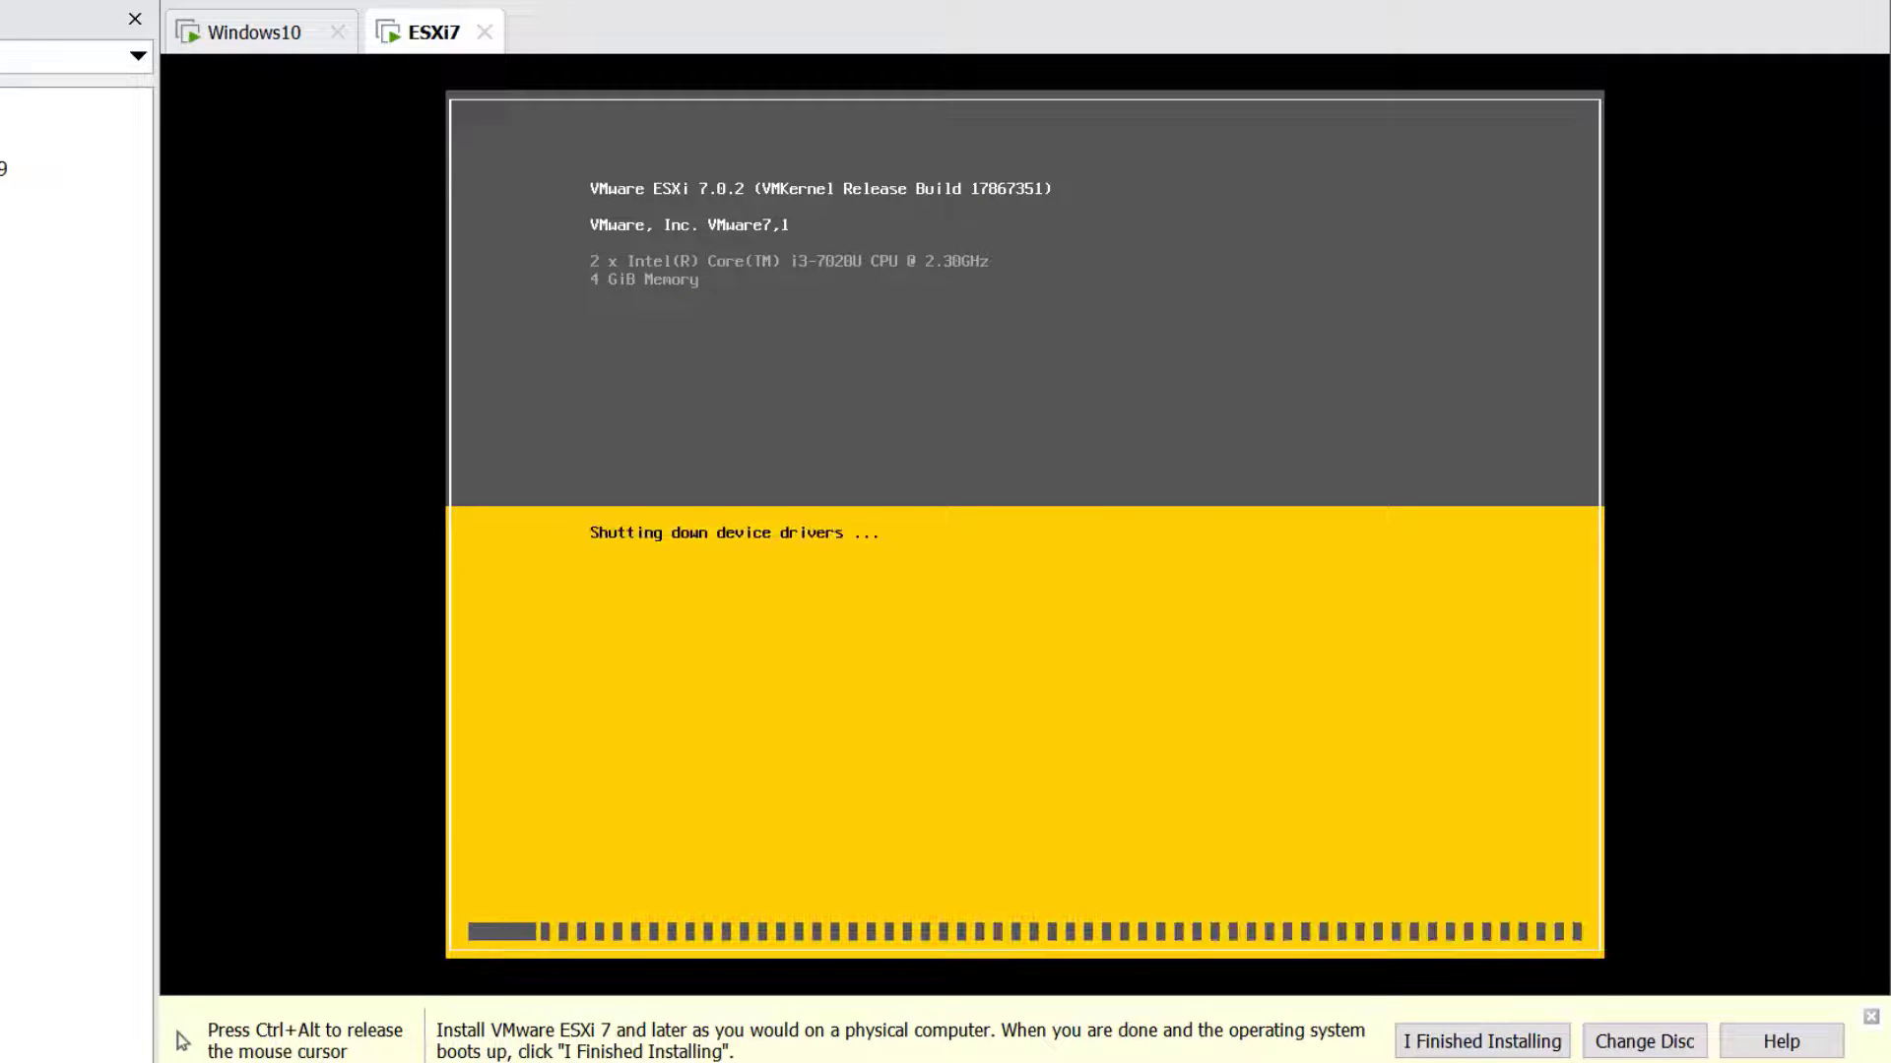
Release input from the VM and mark the installation as finished in Workstation
key(ctrl+alt)
click(1480, 1041)
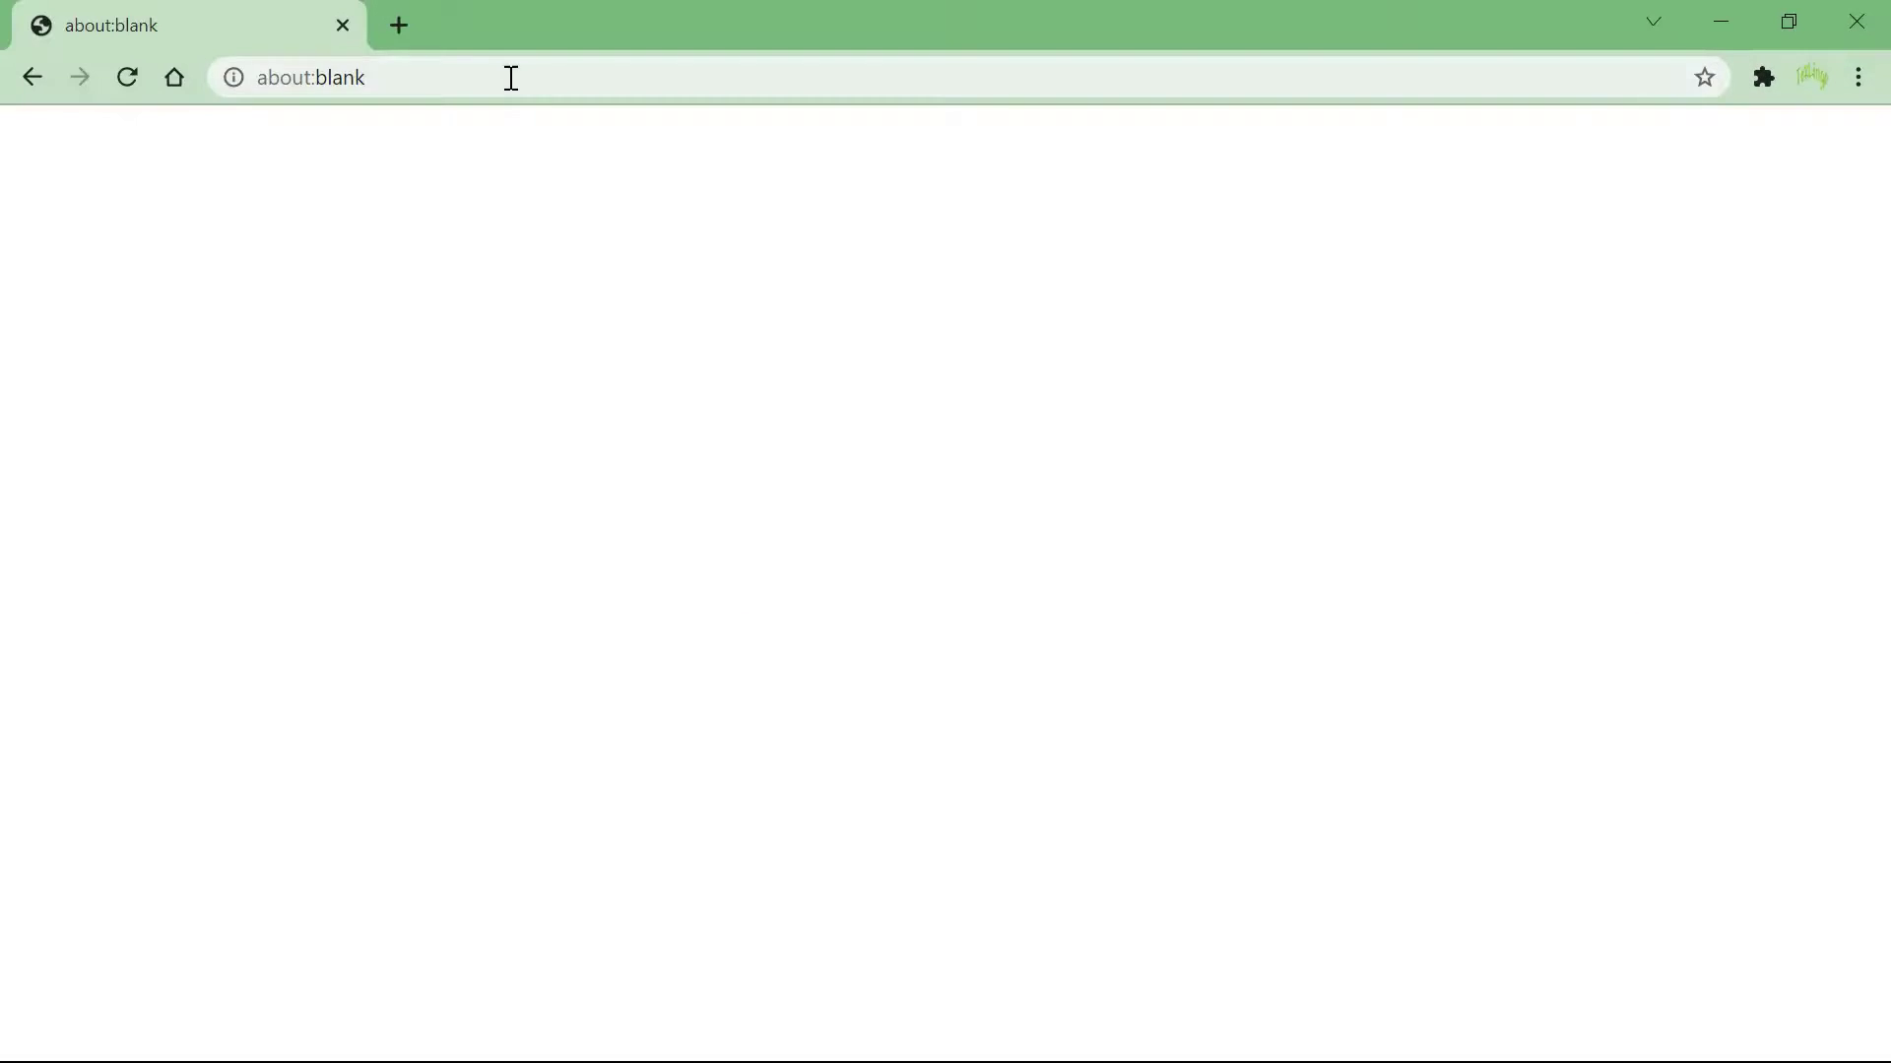
click(511, 76)
text(https://192.168.233.131/)
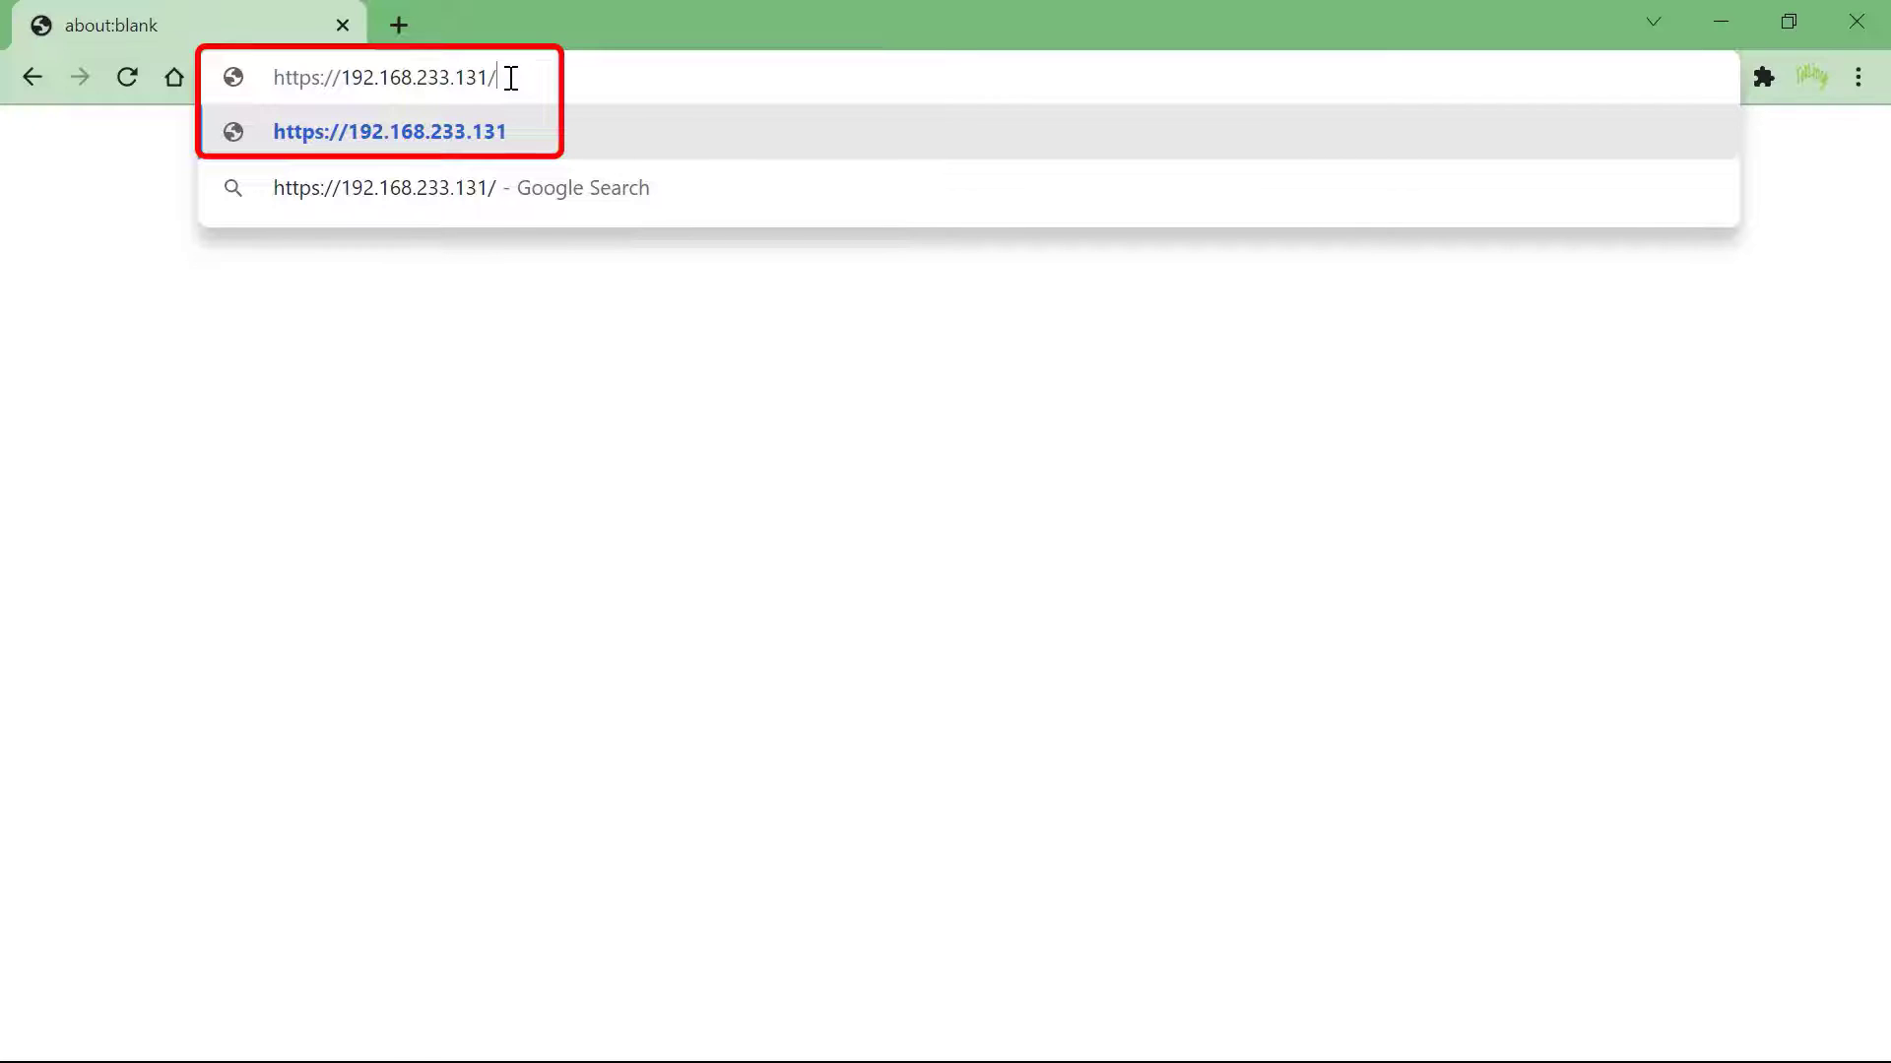
key(Return)
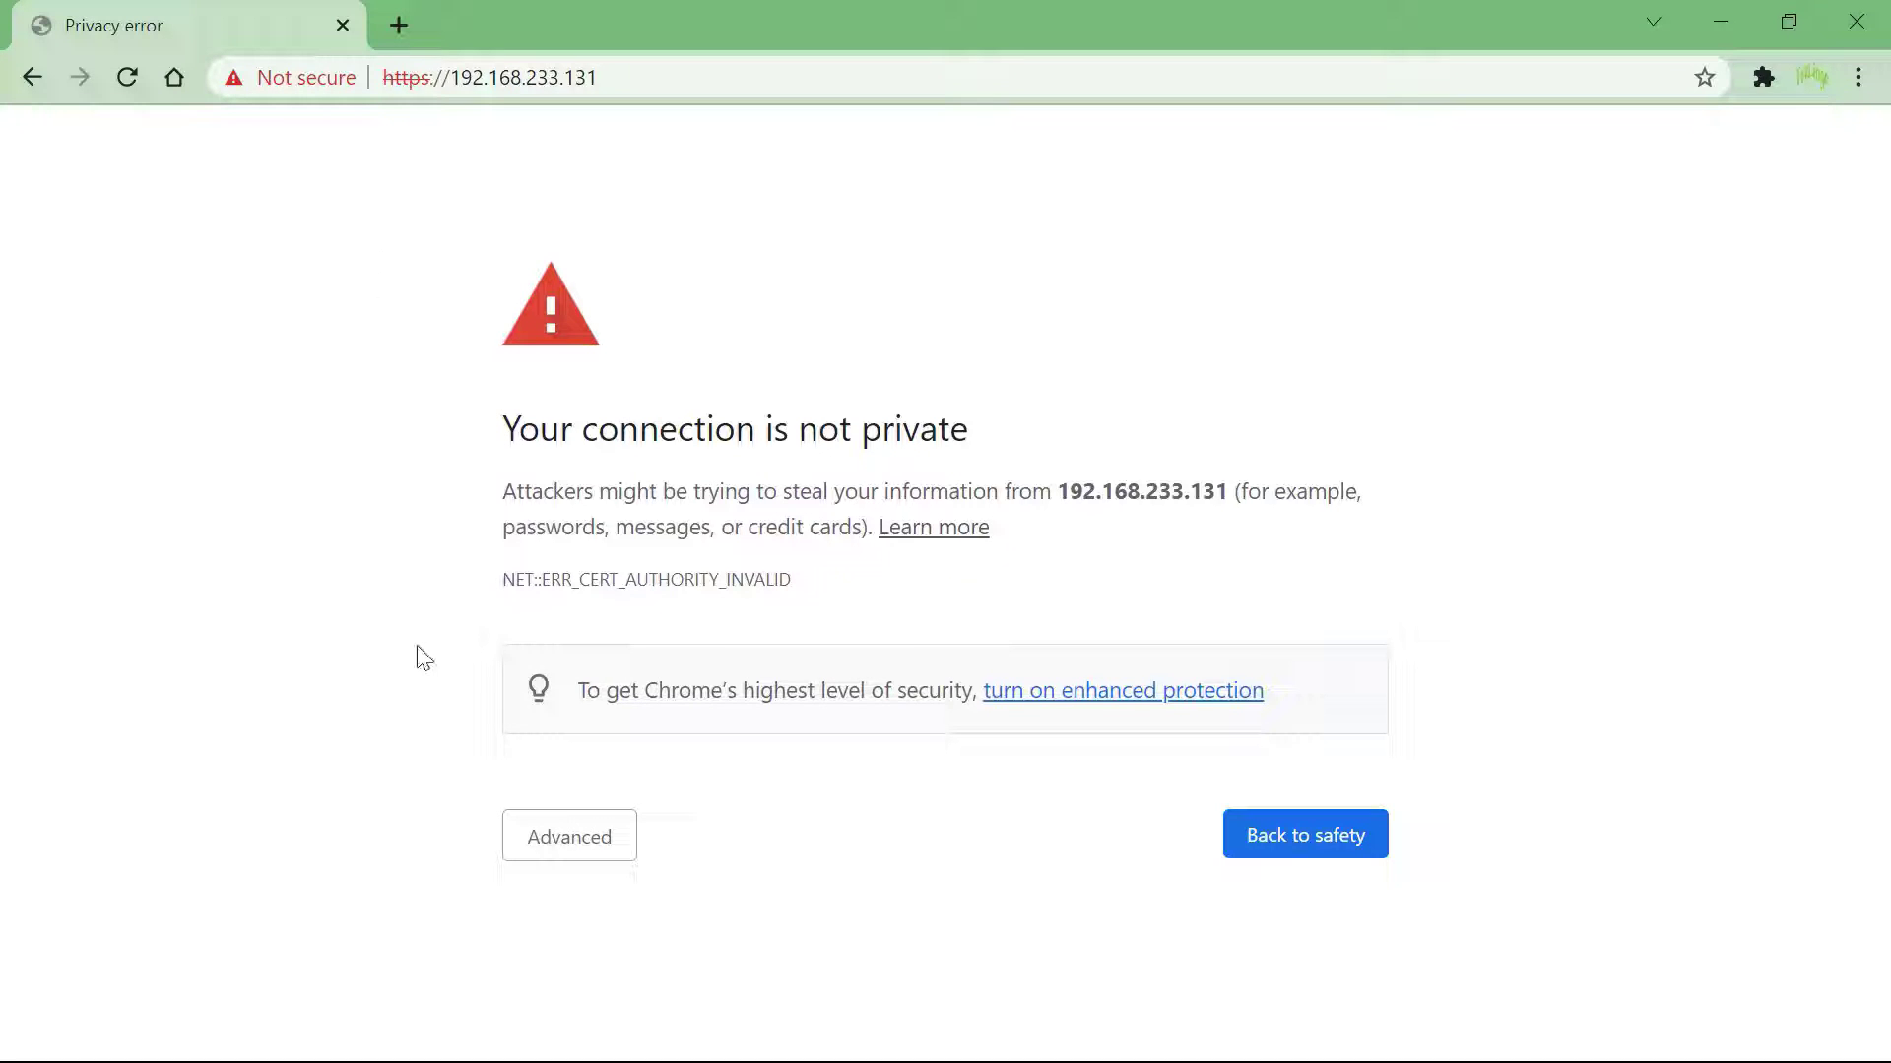
click(591, 844)
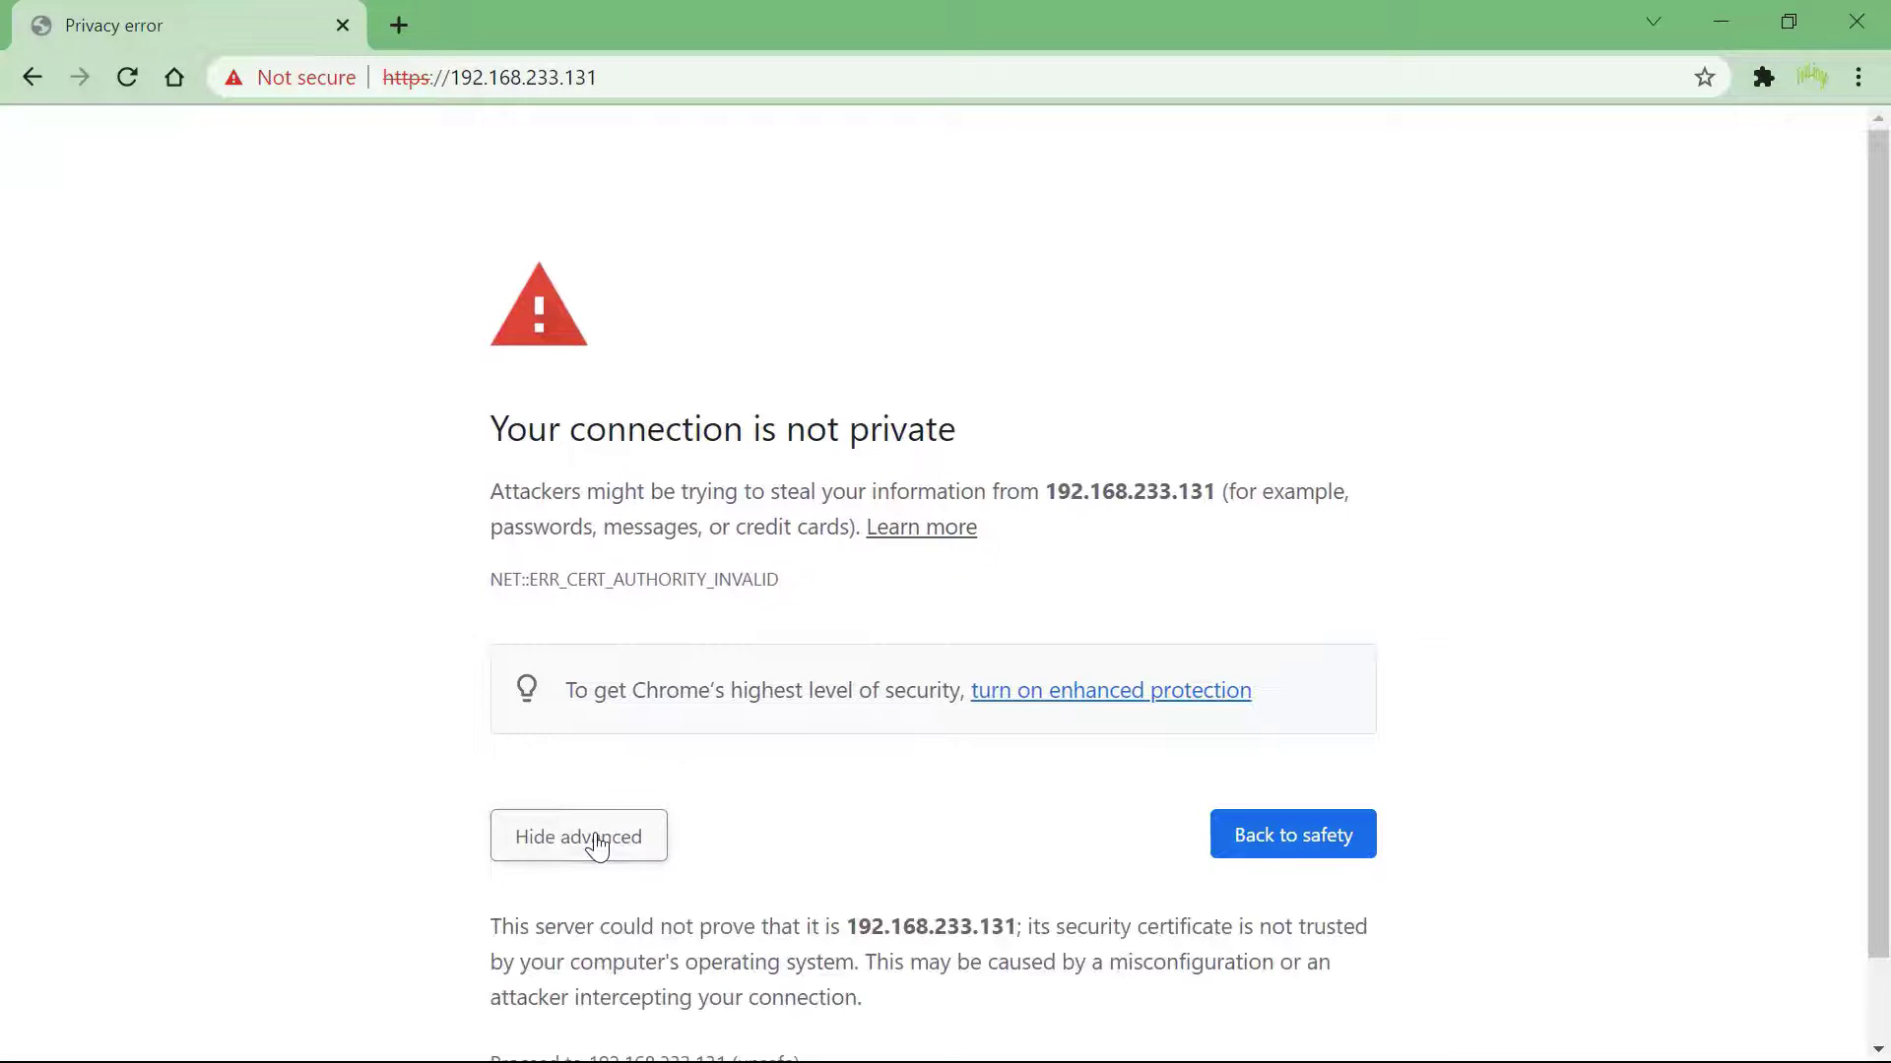
scroll(942, 1005, down, 2)
click(735, 973)
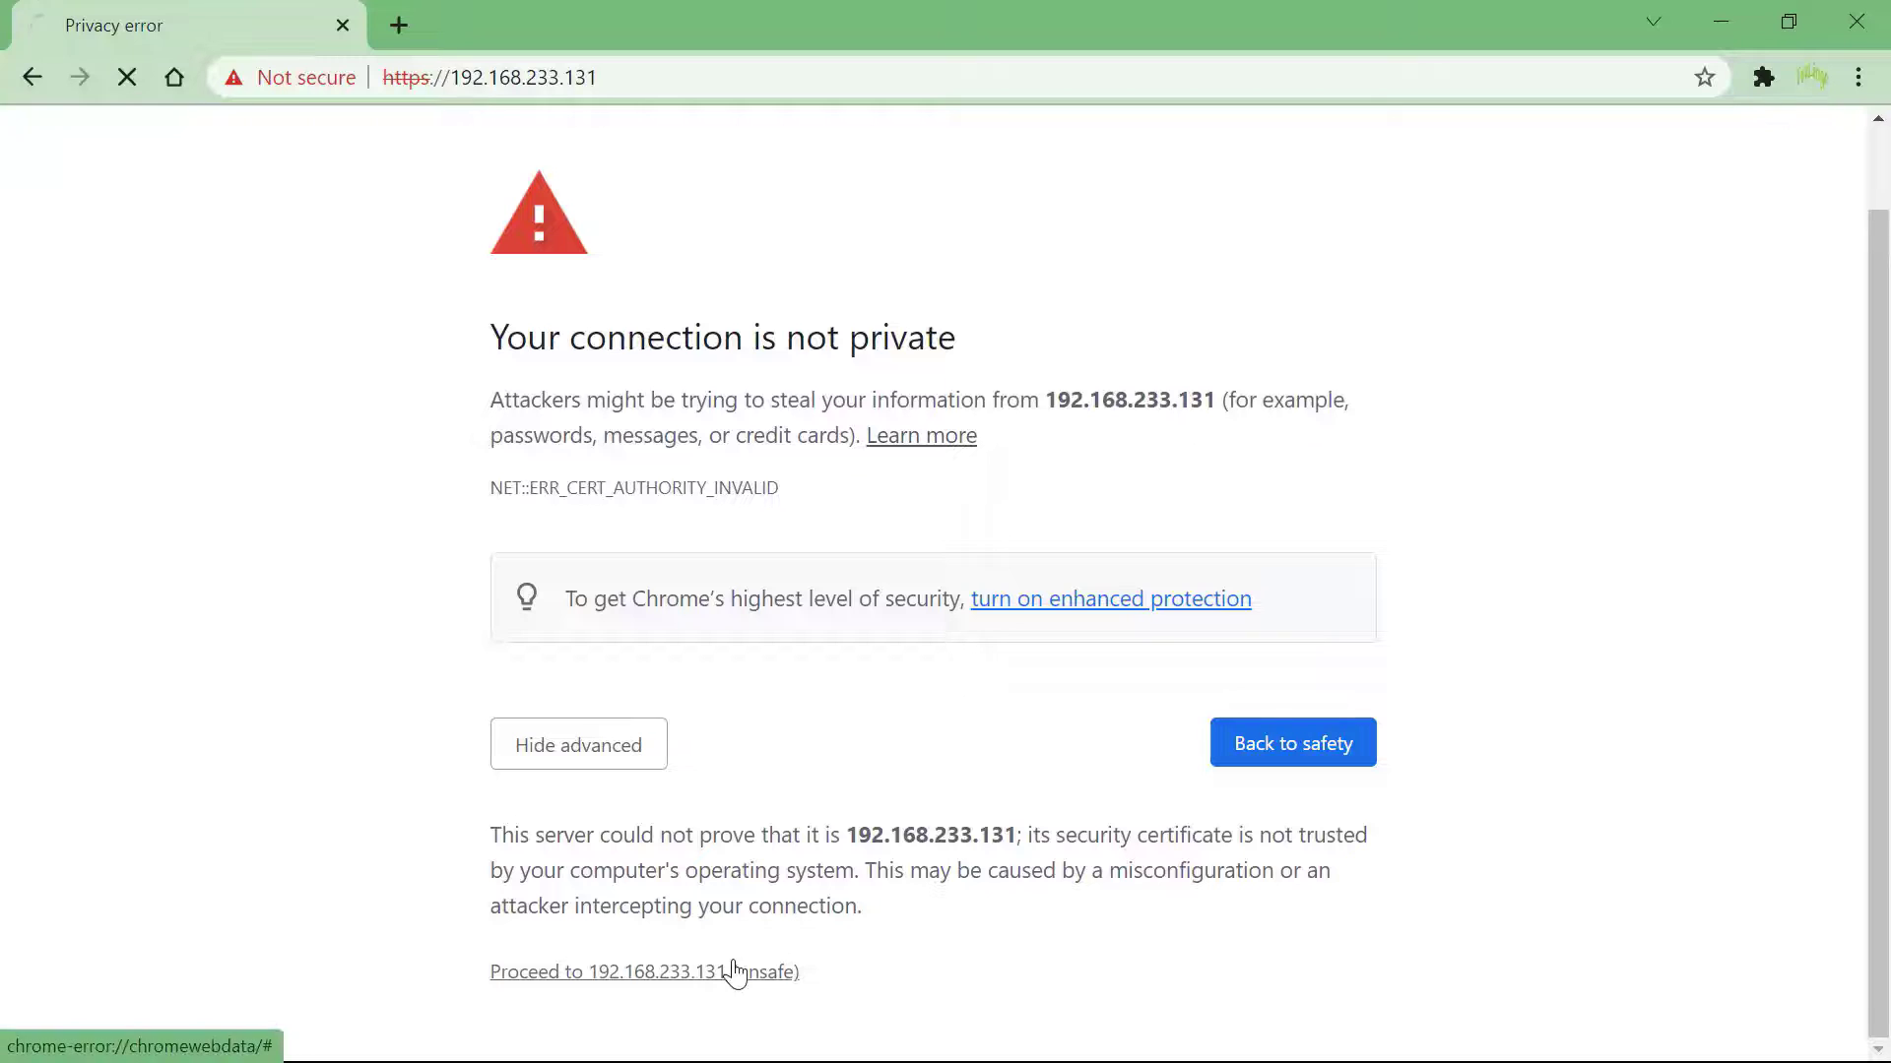
Log in as root with the root password and dismiss the CEIP prompt
click(405, 611)
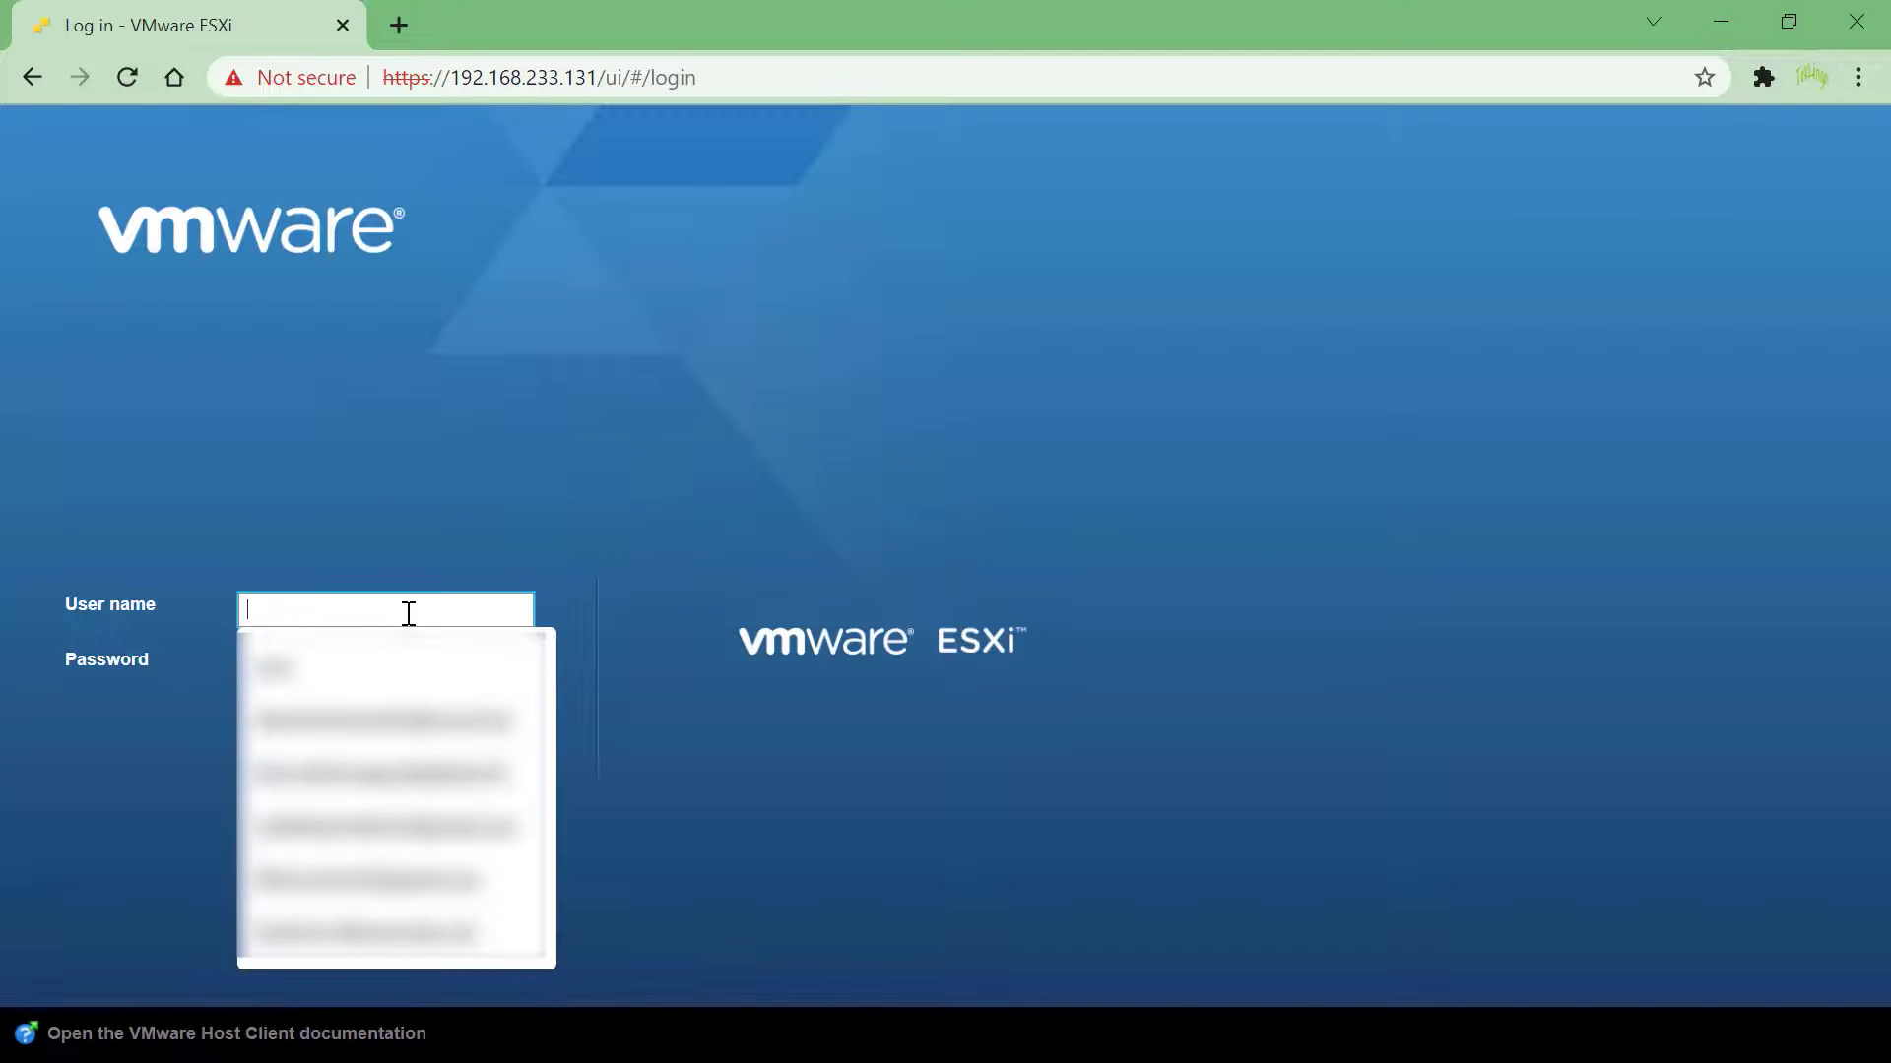
text(root)
key(Tab)
text(********)
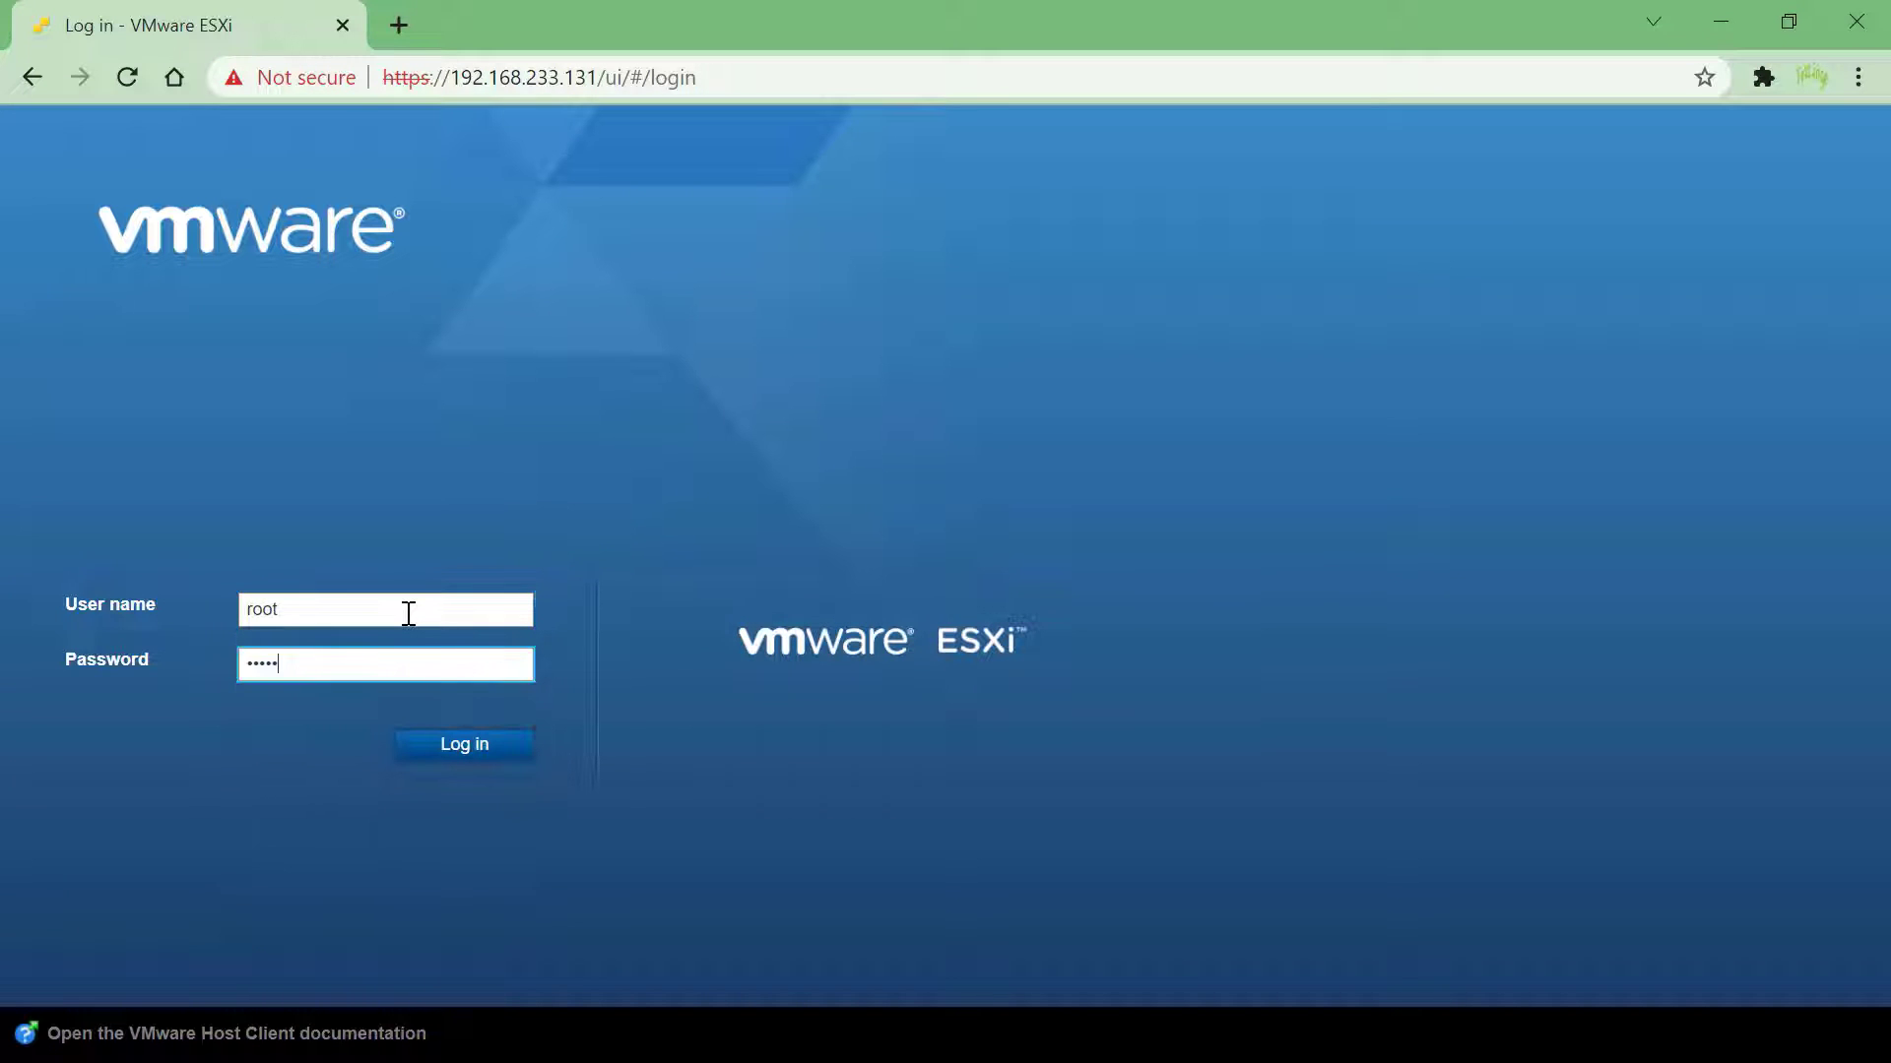
text(*)
key(Return)
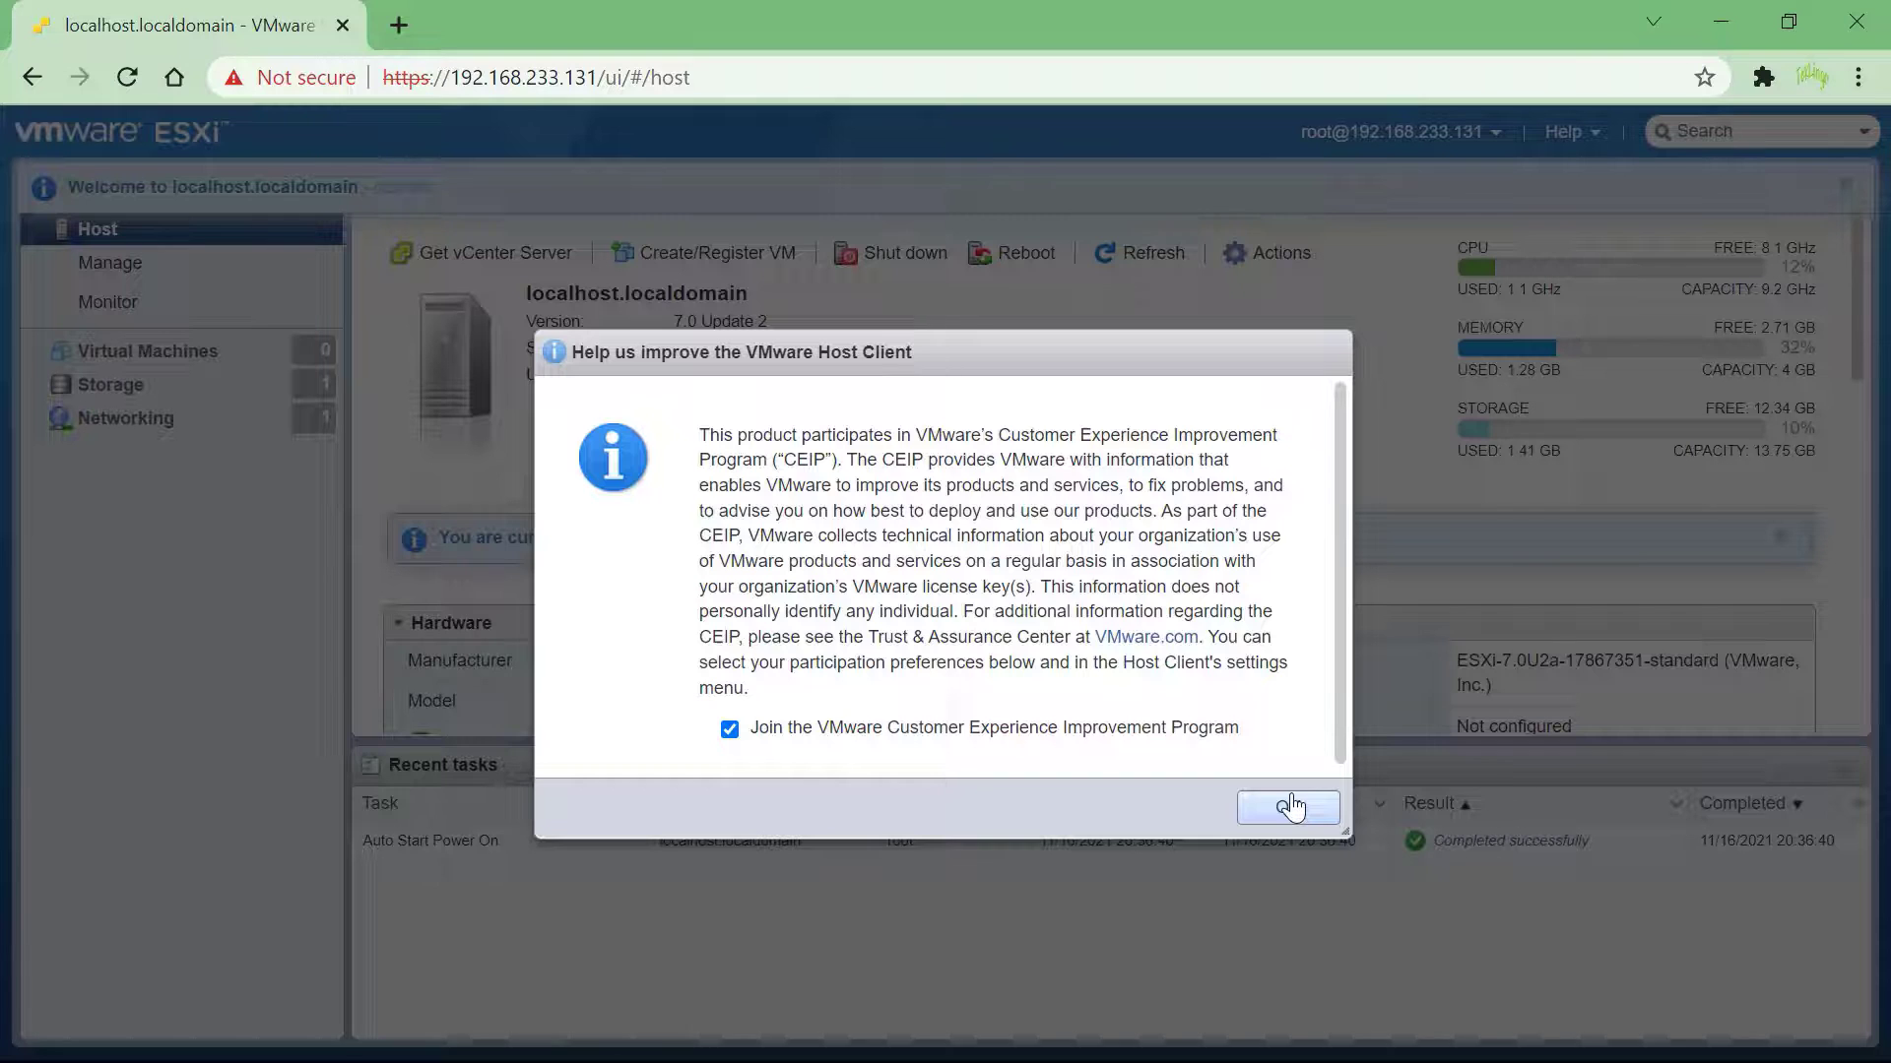
click(1288, 808)
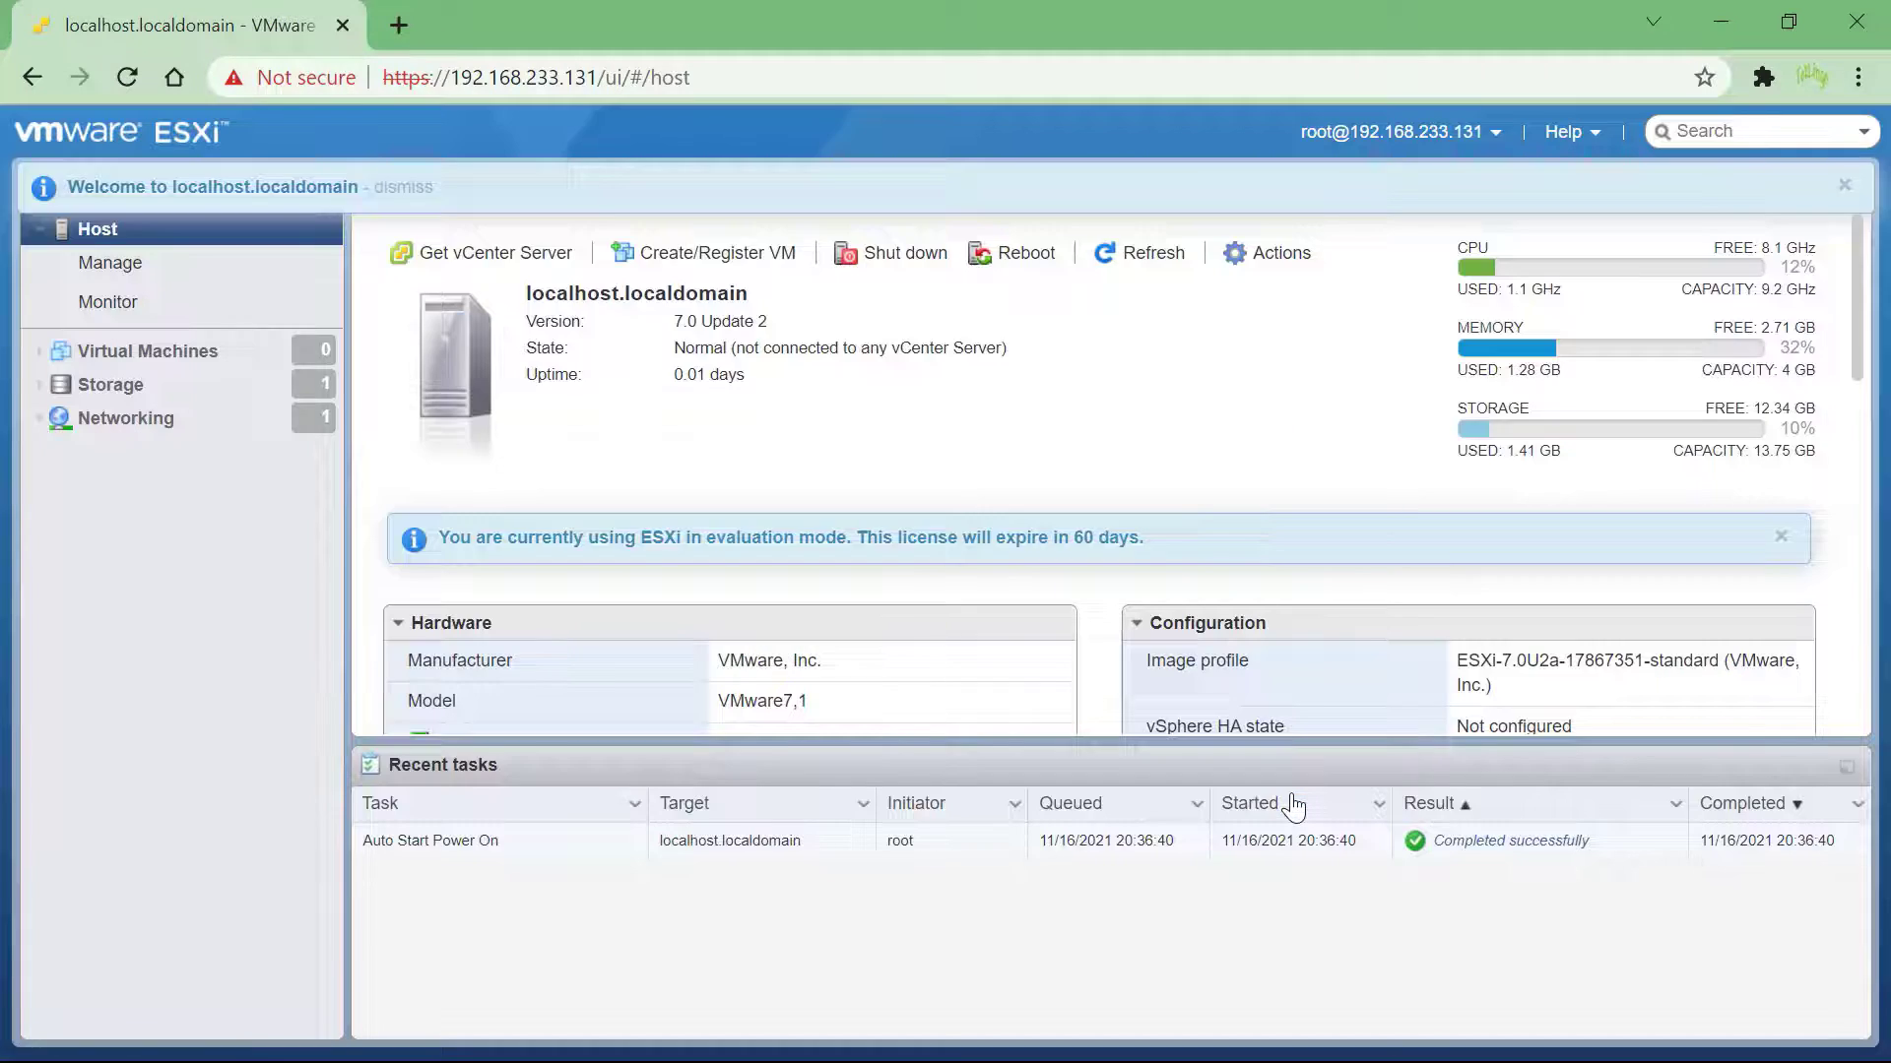
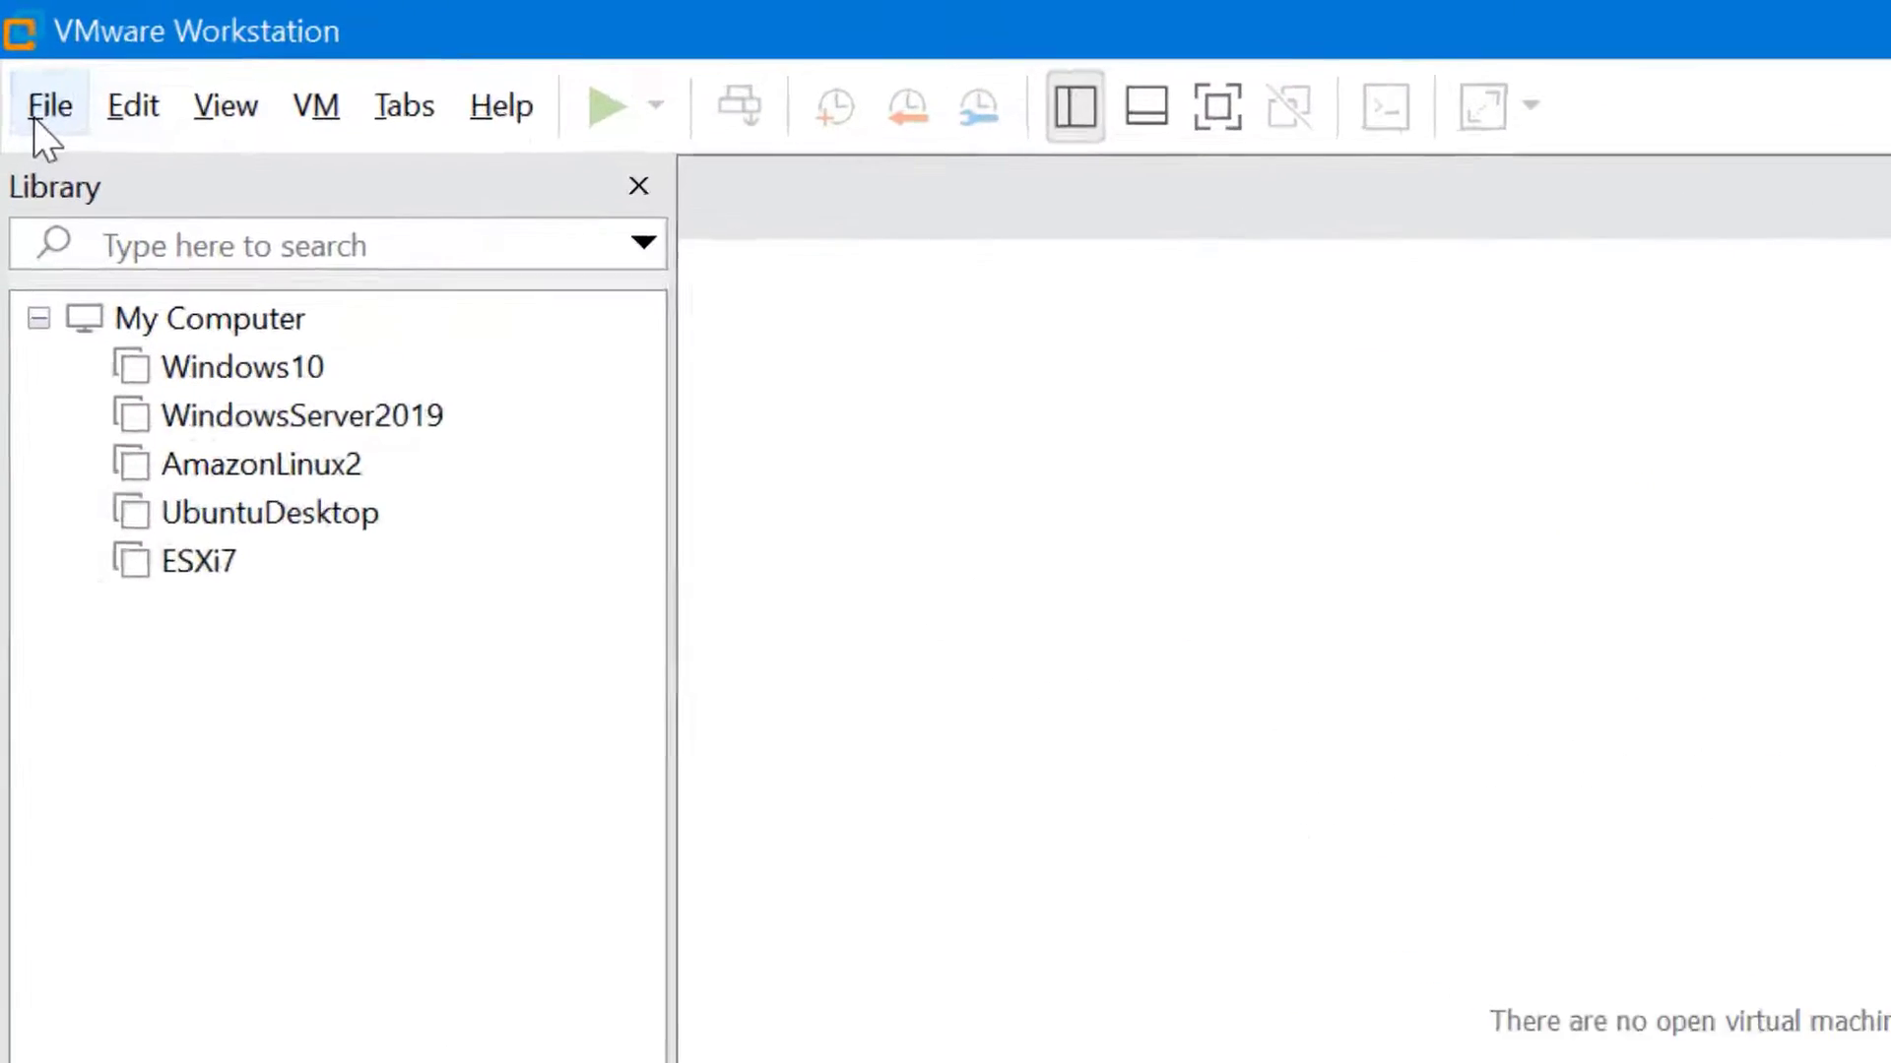
Connect Workstation to server 192.168.1.99 as user root with the host password
click(35, 112)
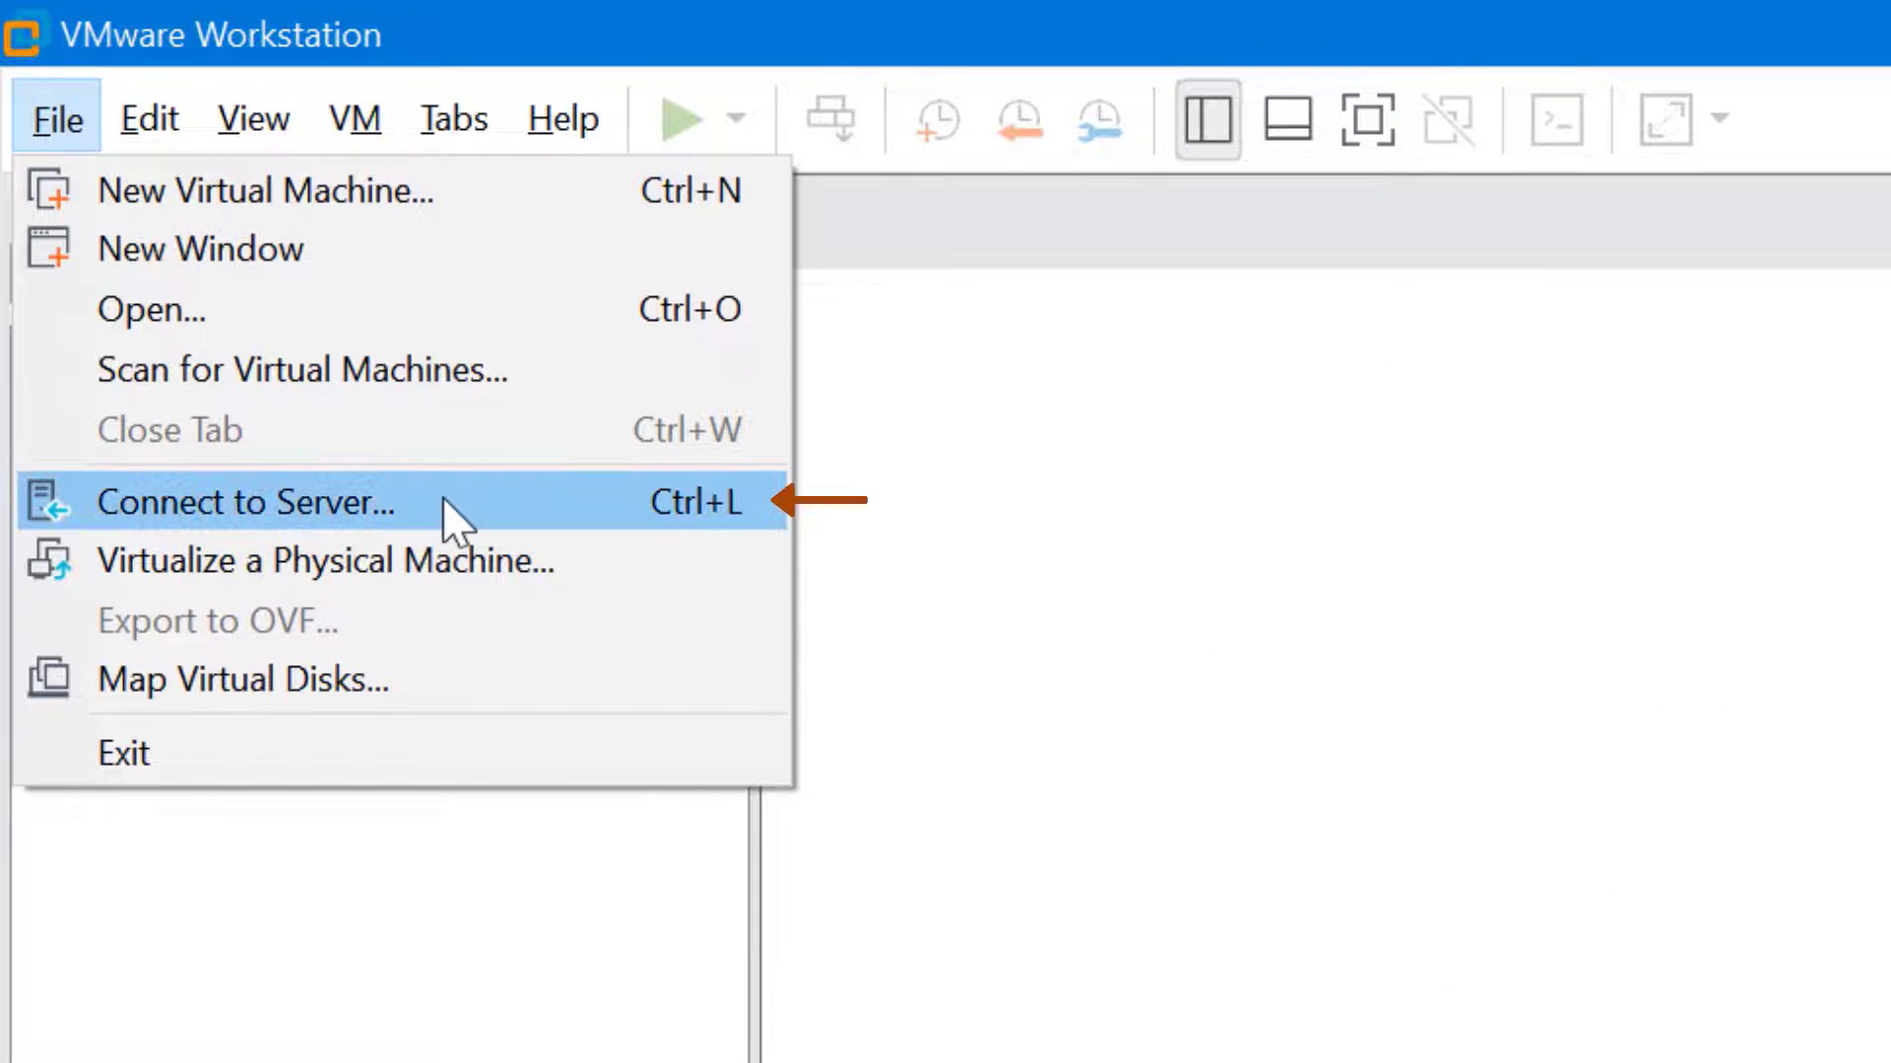
click(441, 496)
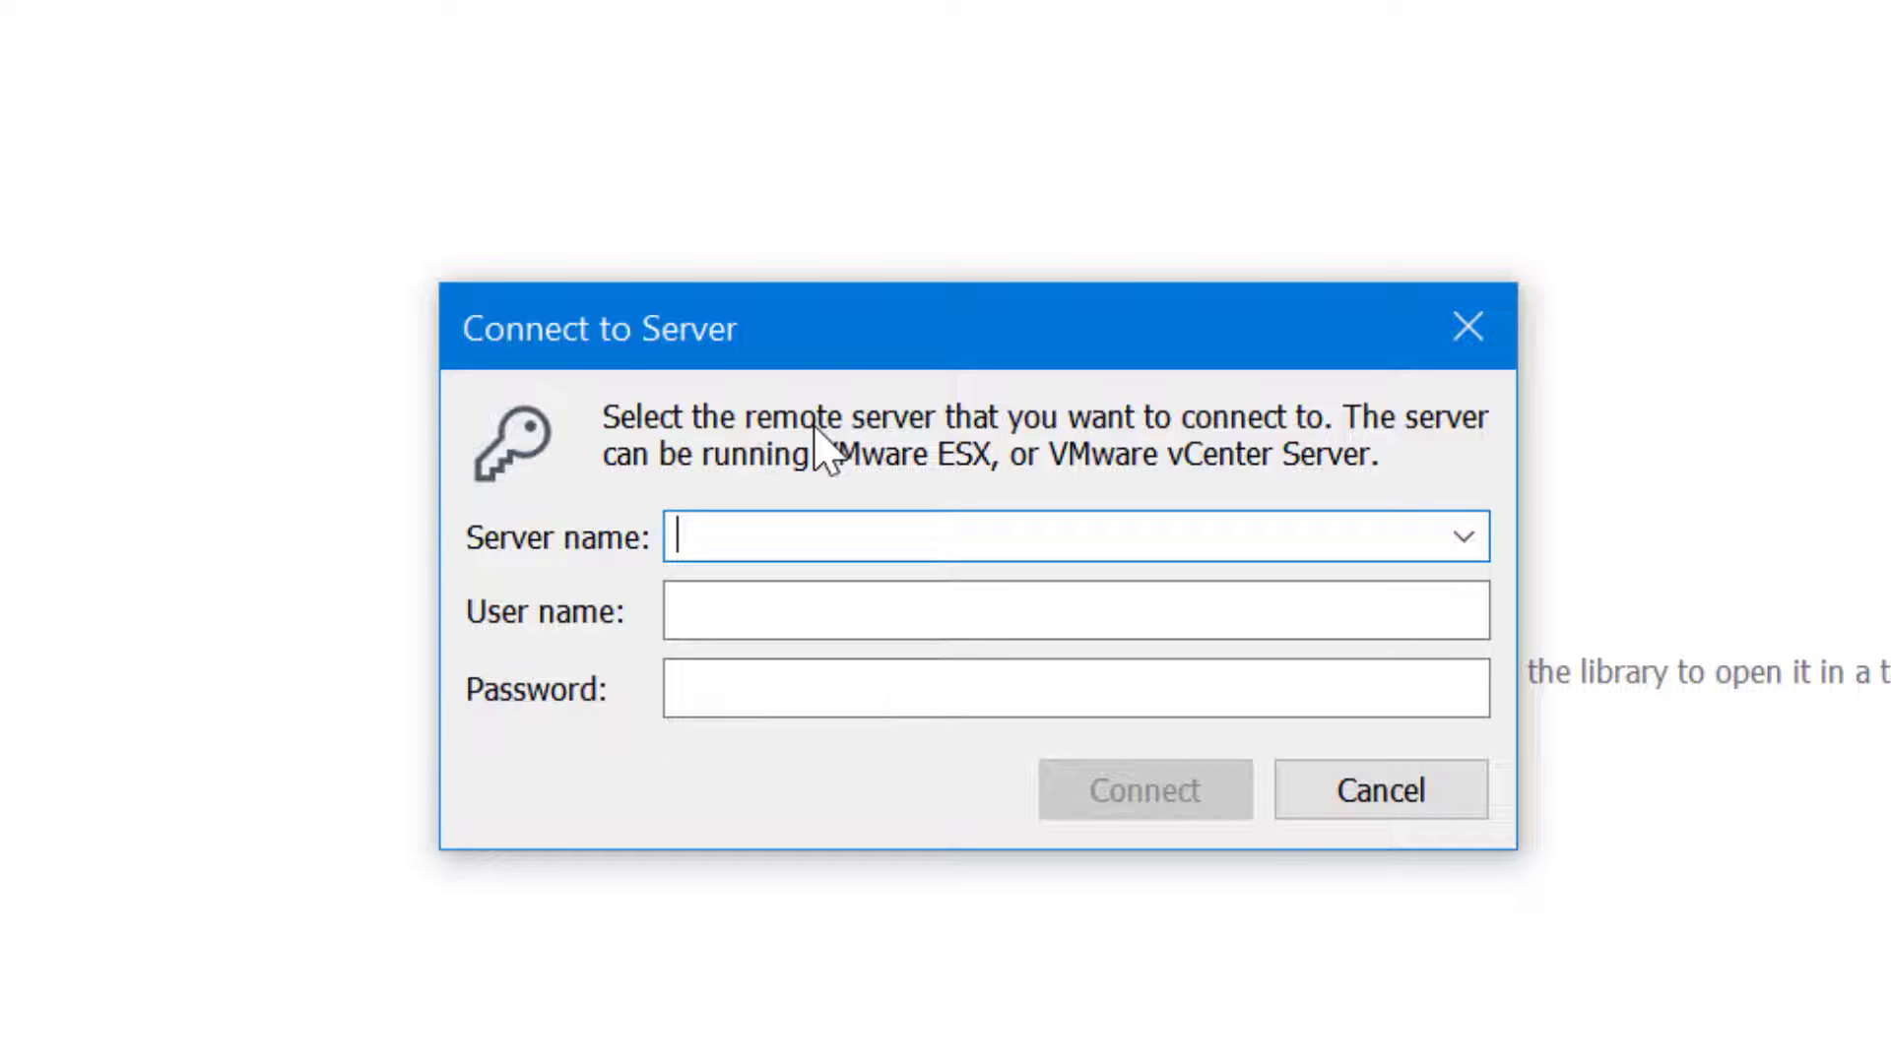
text(192.168.1.99)
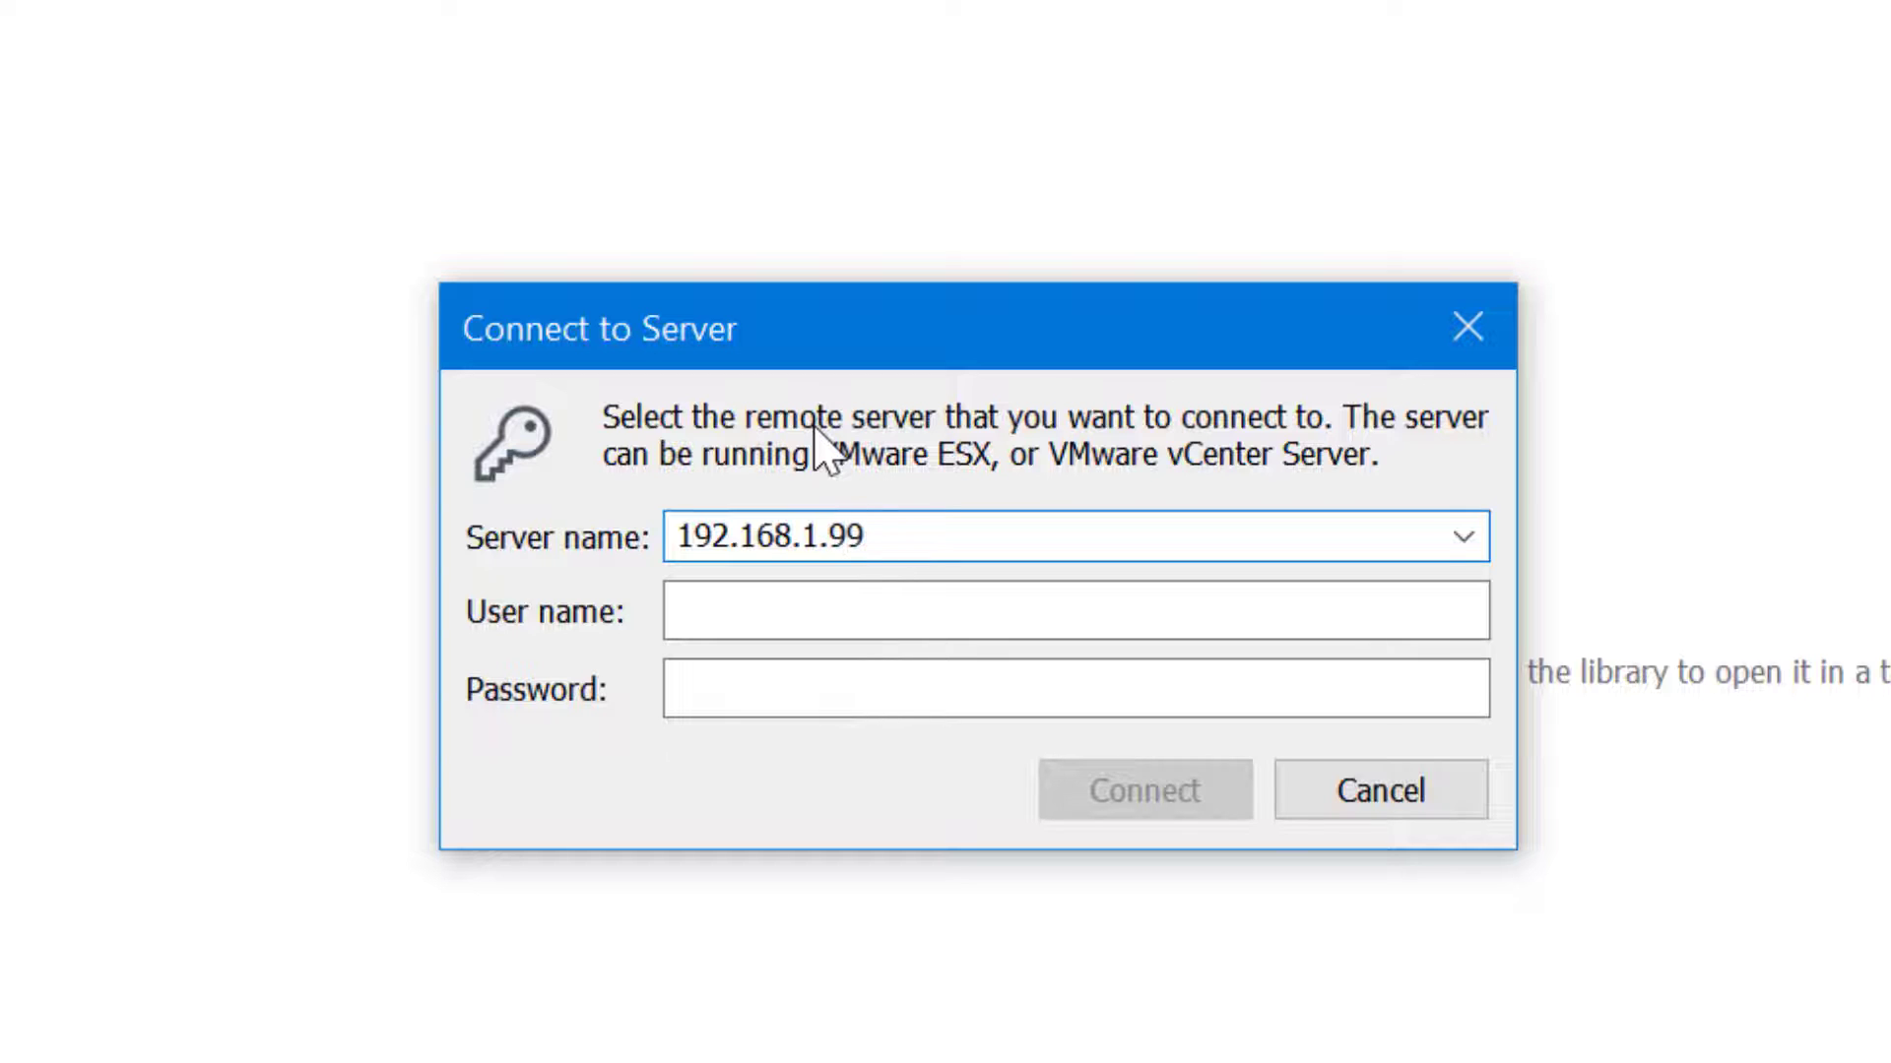
key(Tab)
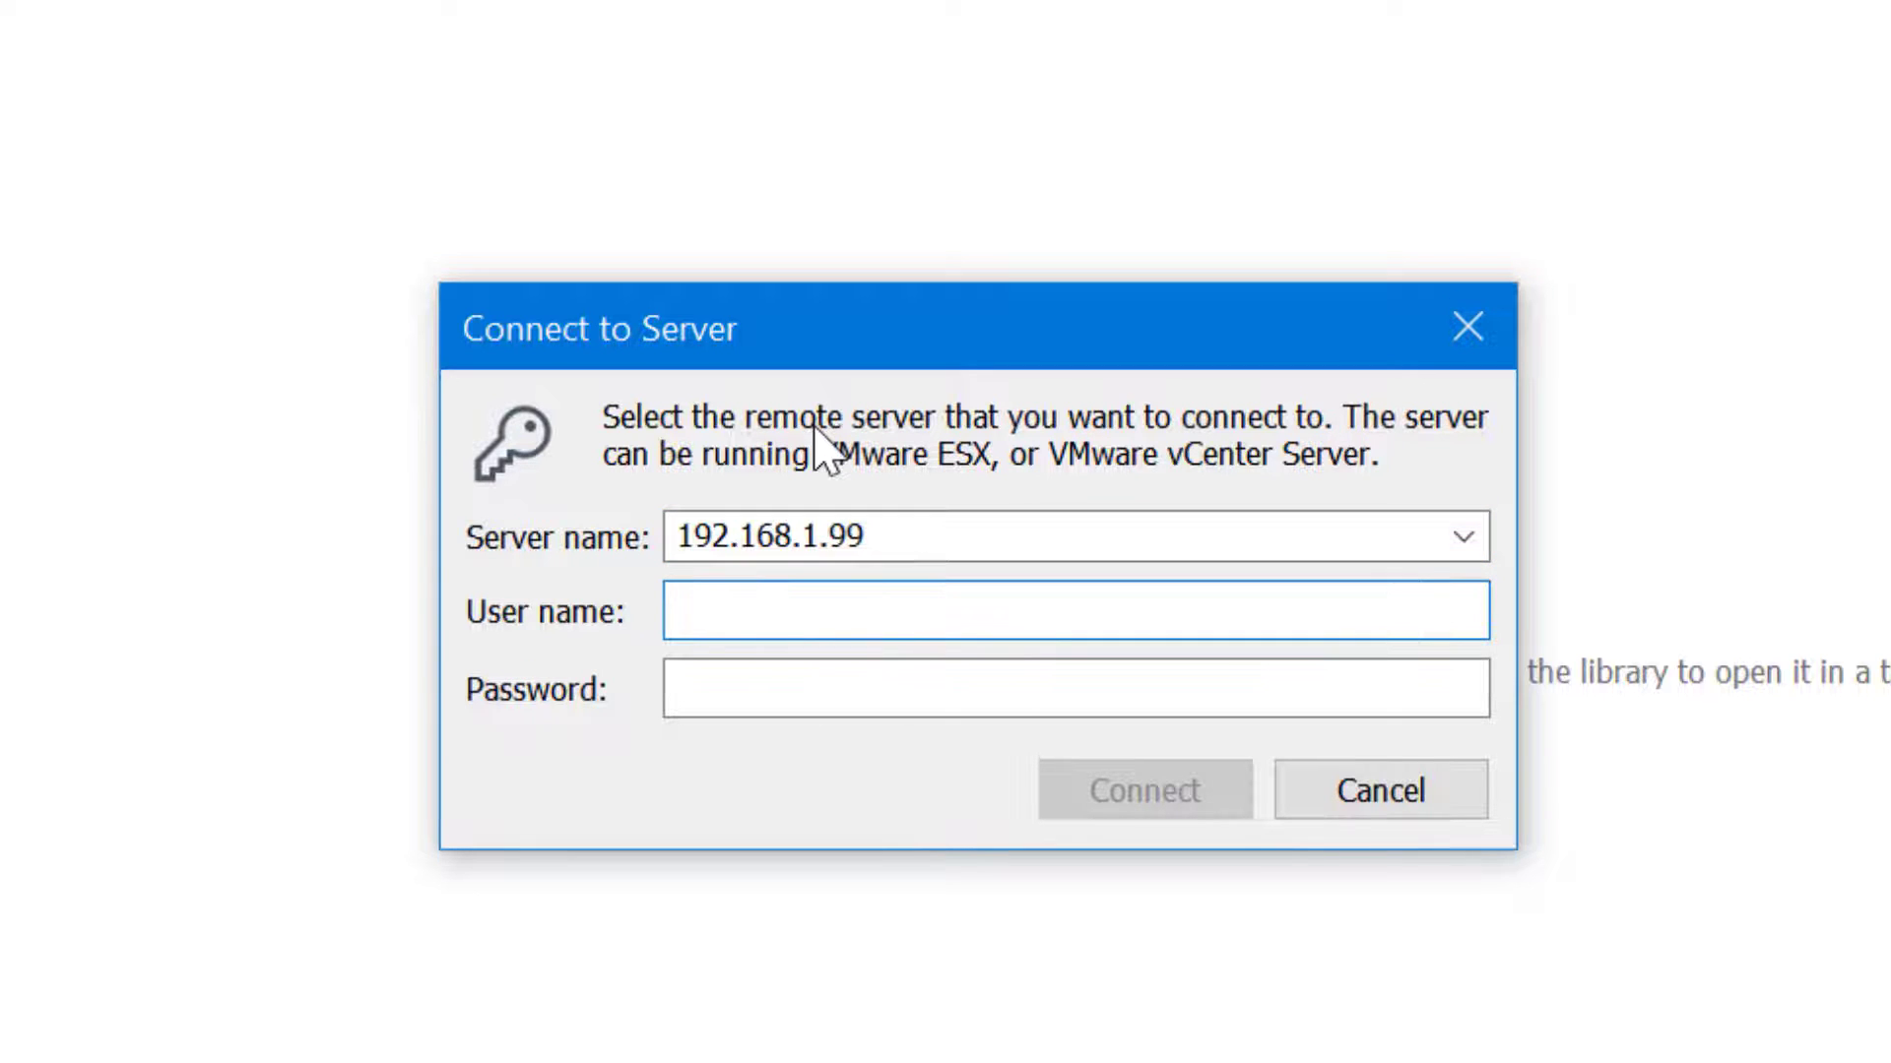
text(root)
key(Tab)
text(•••••••••)
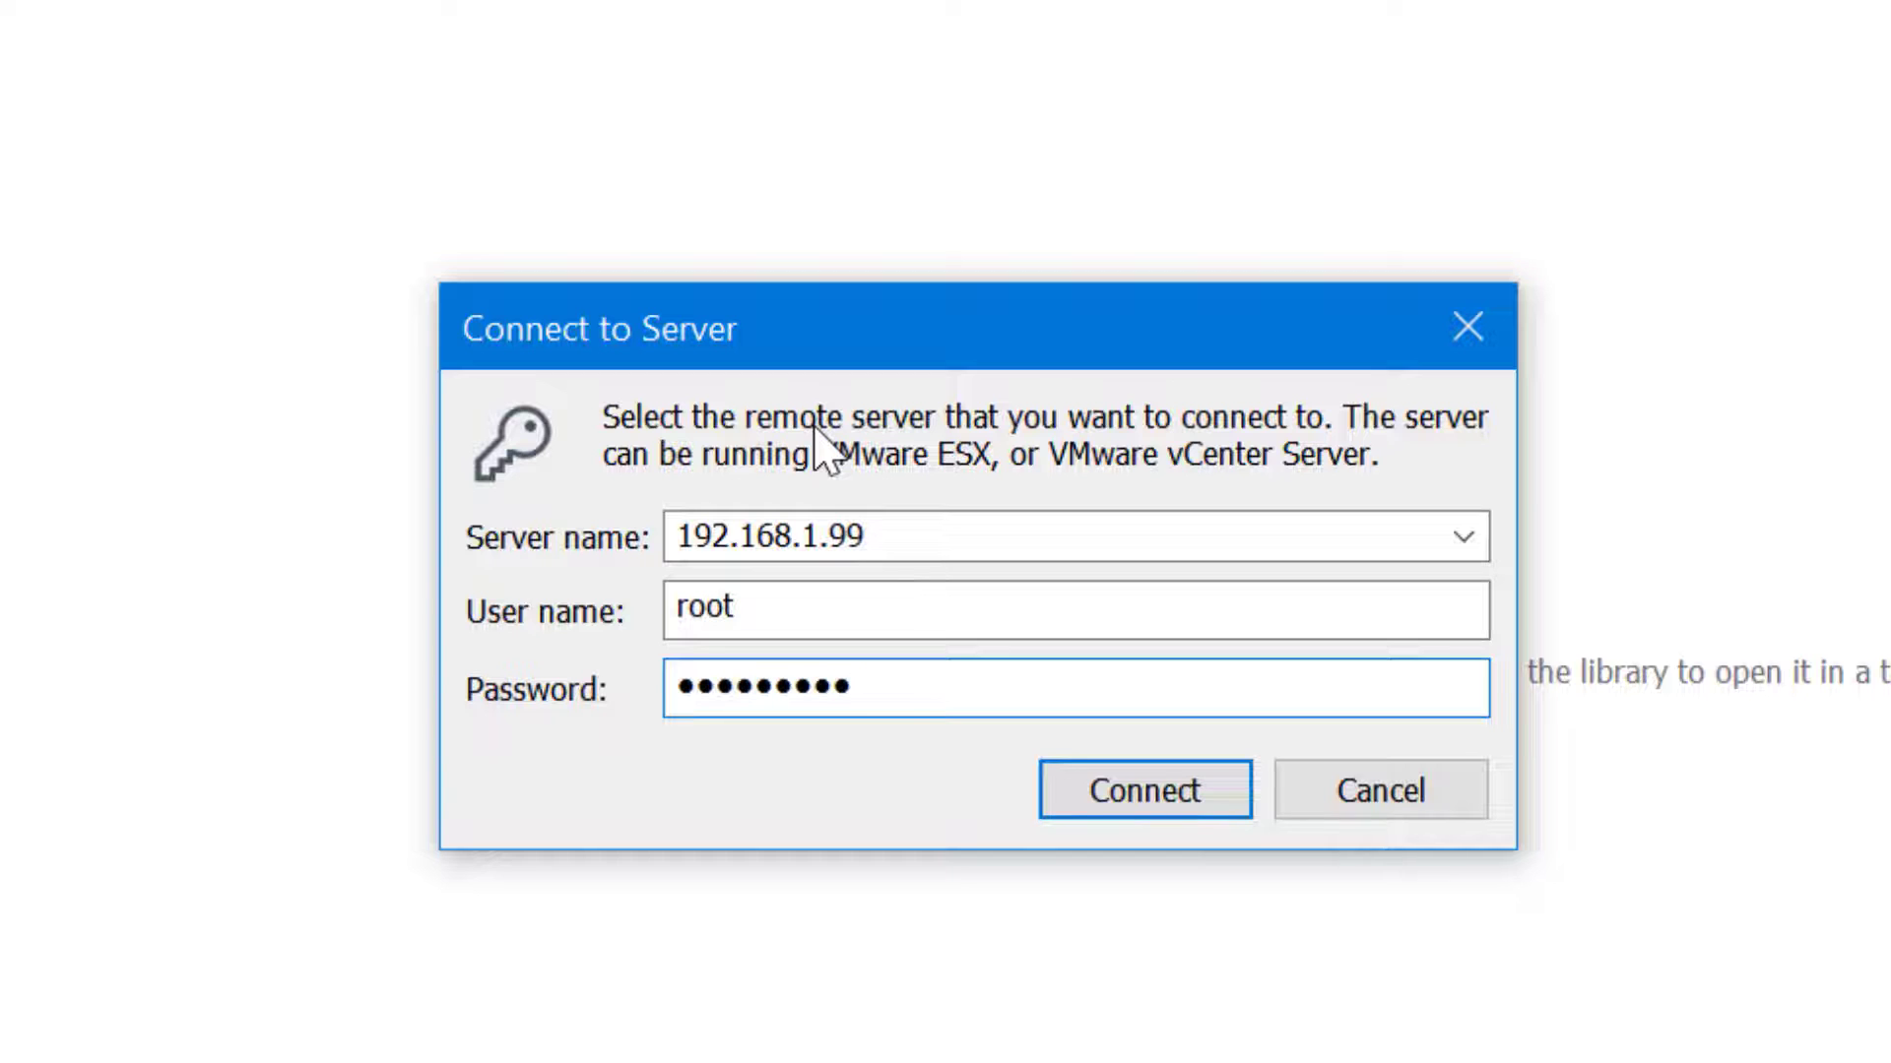
key(Return)
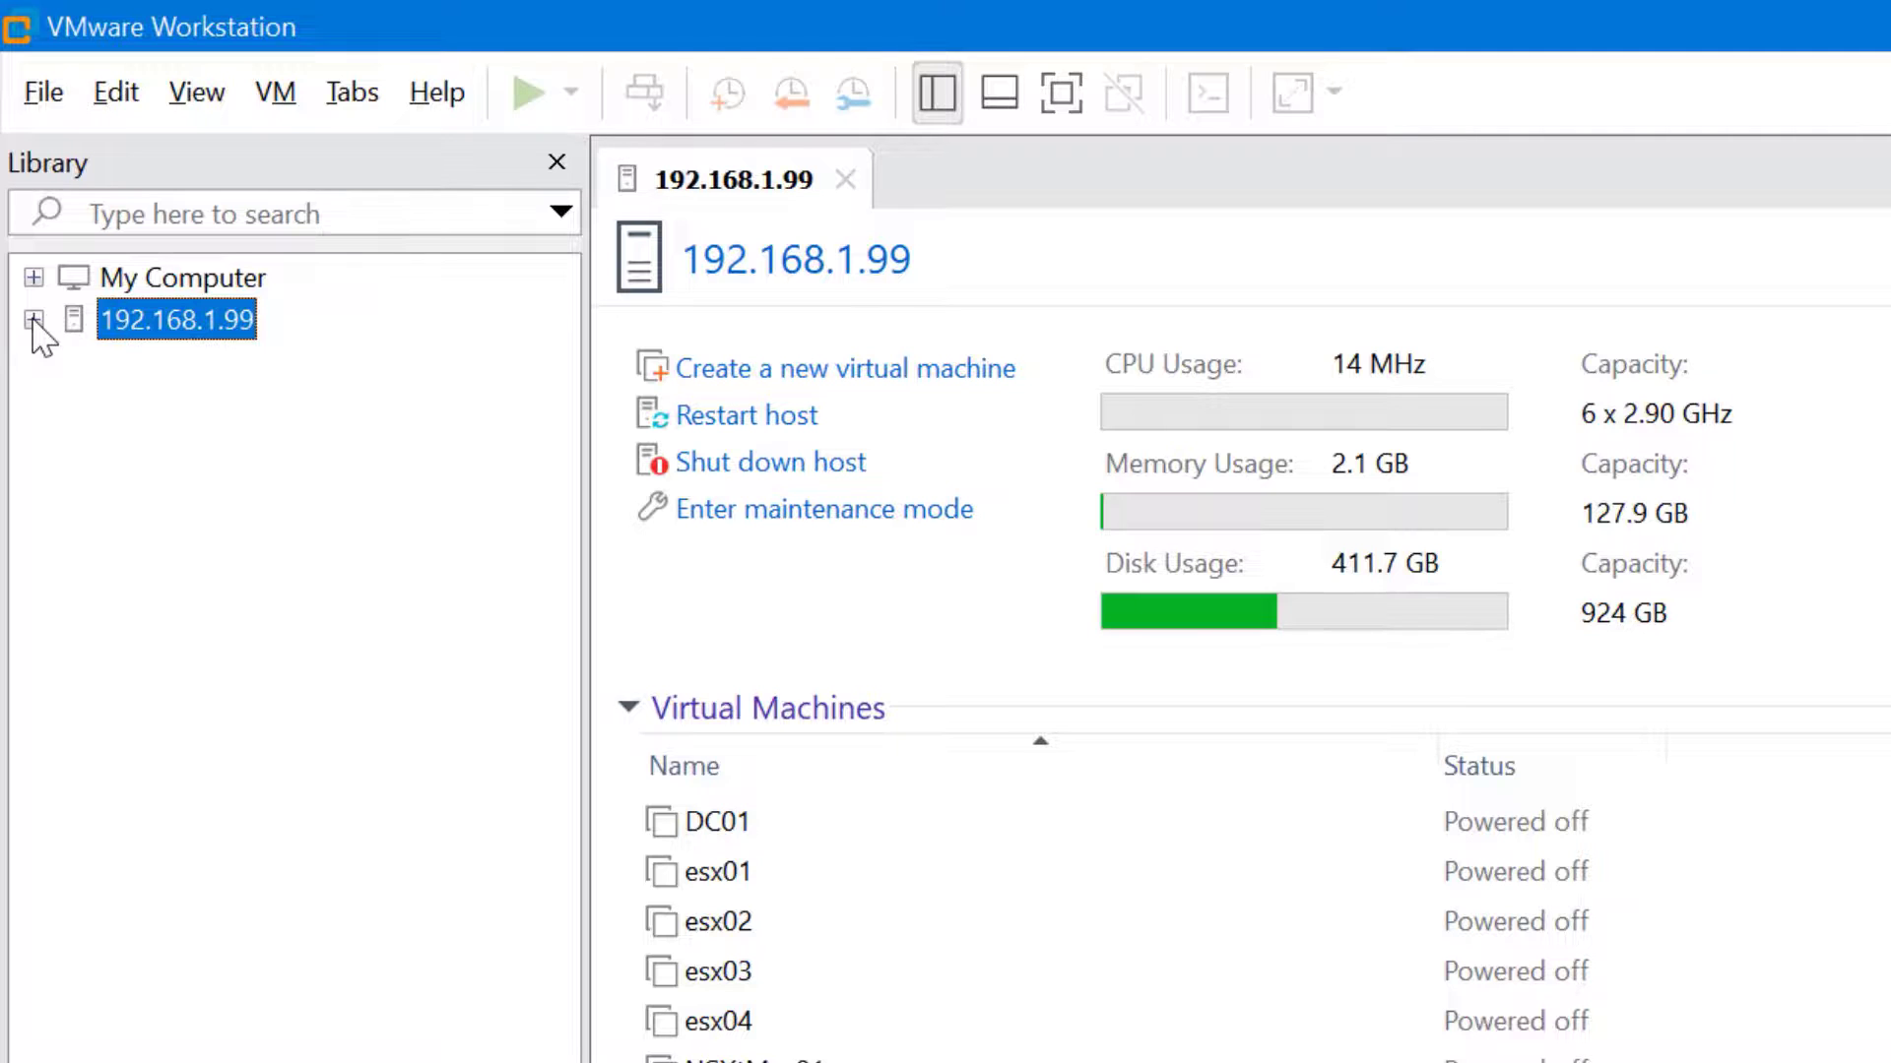
Expand the 192.168.1.99 host in the Library to list its VMs, DC01 through Windows10
click(34, 319)
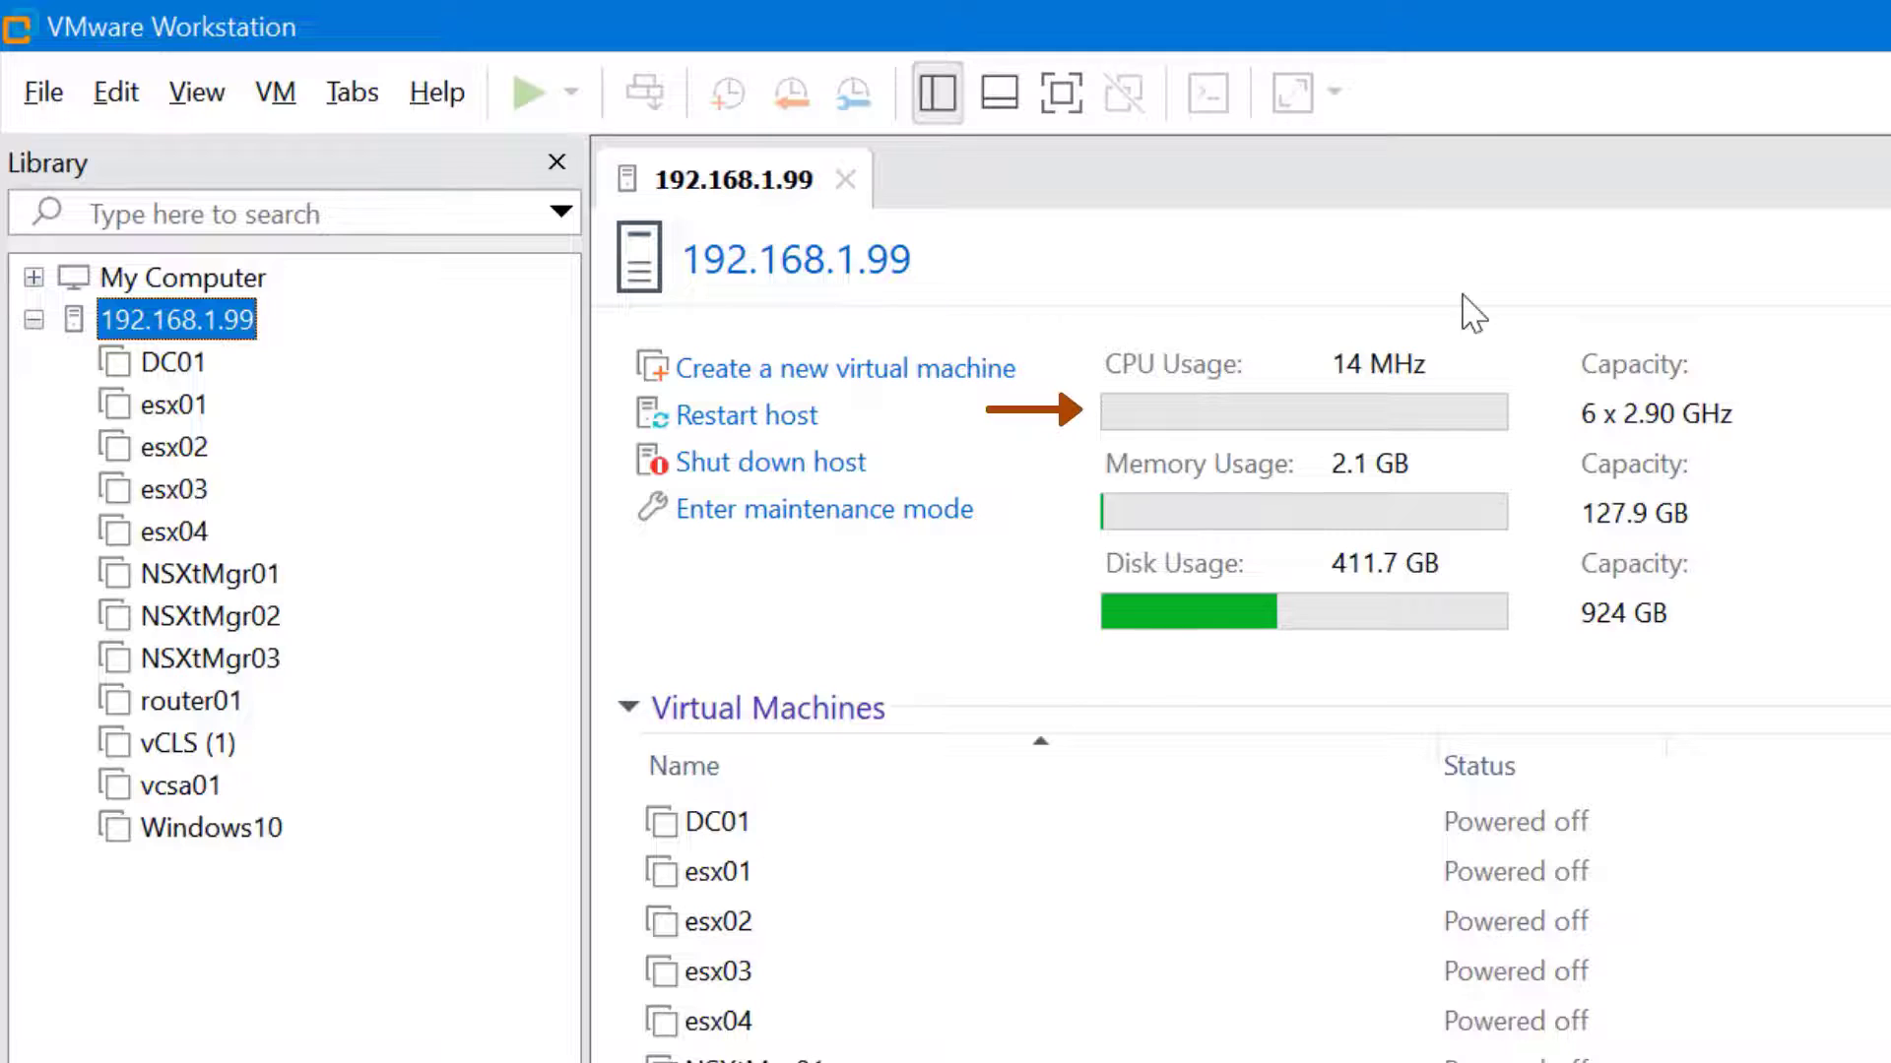
Create a Typical Windows Server 2012 (64-bit) VM on the host with default 4 GB memory and 40 GB disk
click(945, 370)
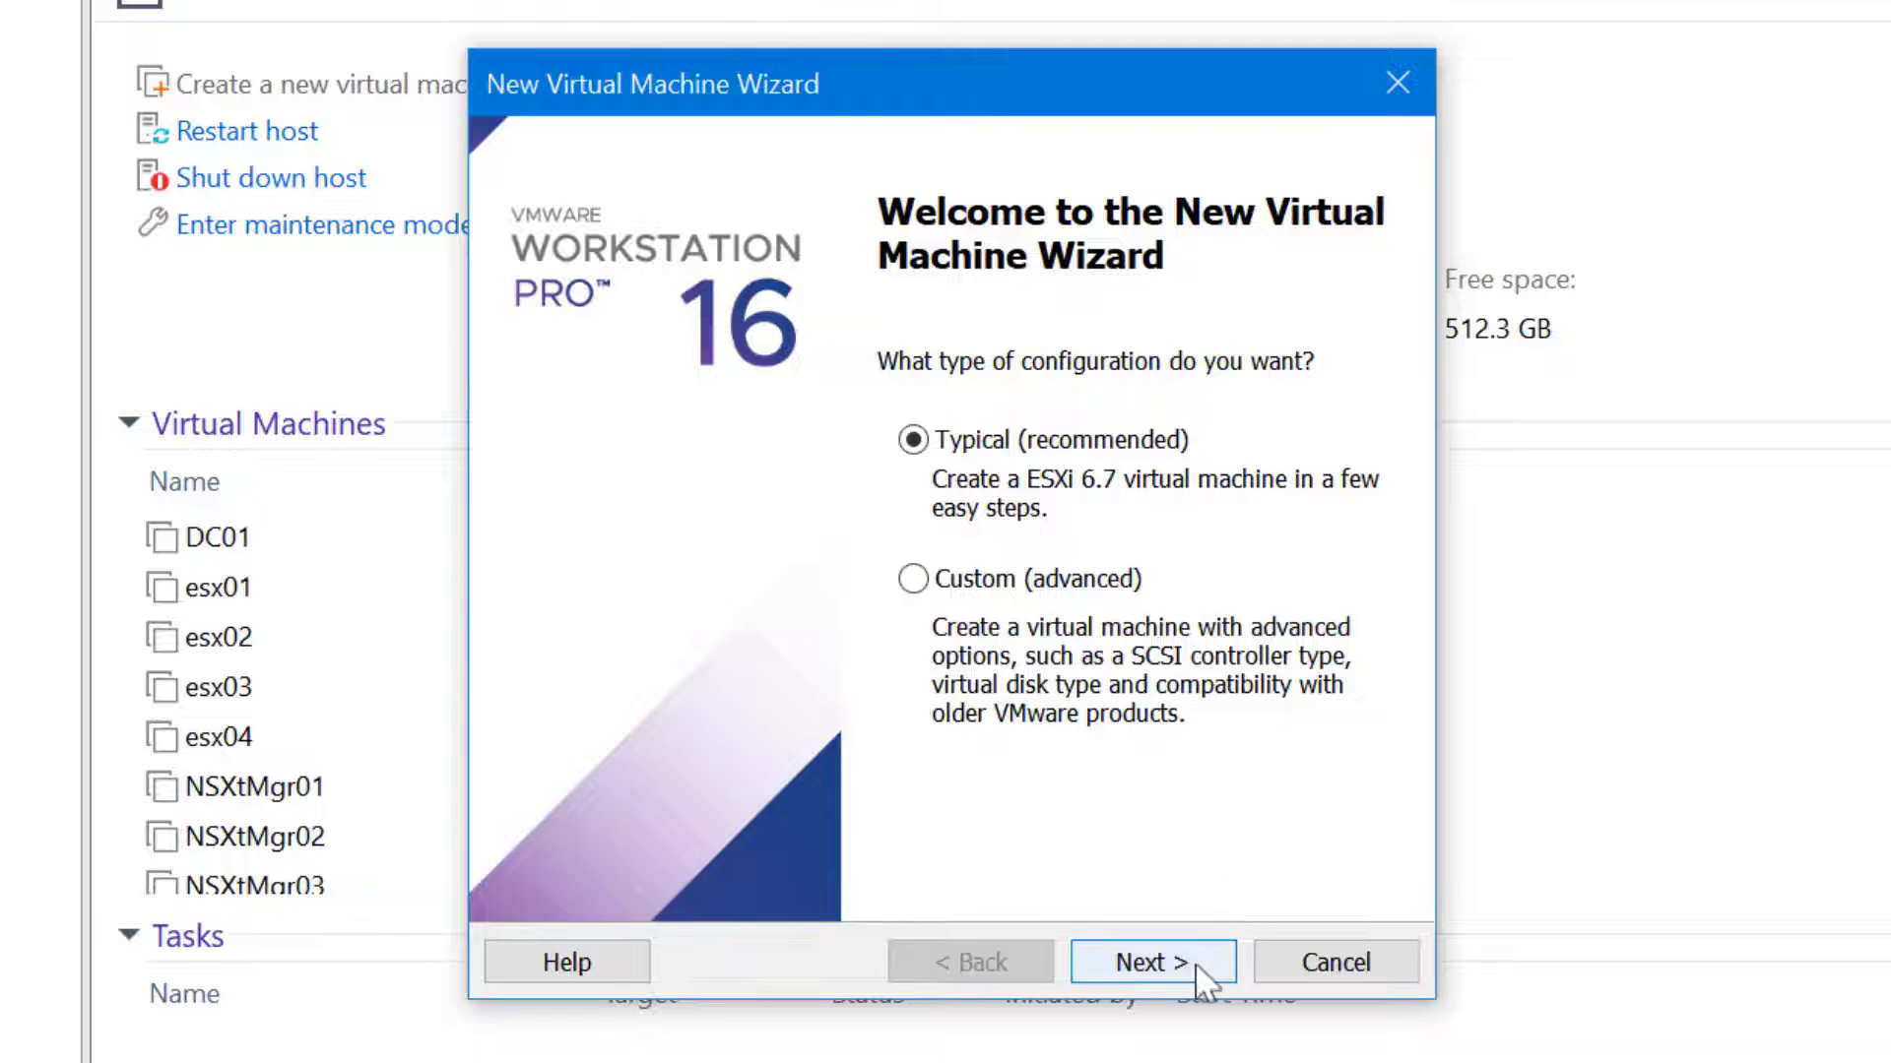
click(1152, 962)
click(1153, 962)
click(1152, 962)
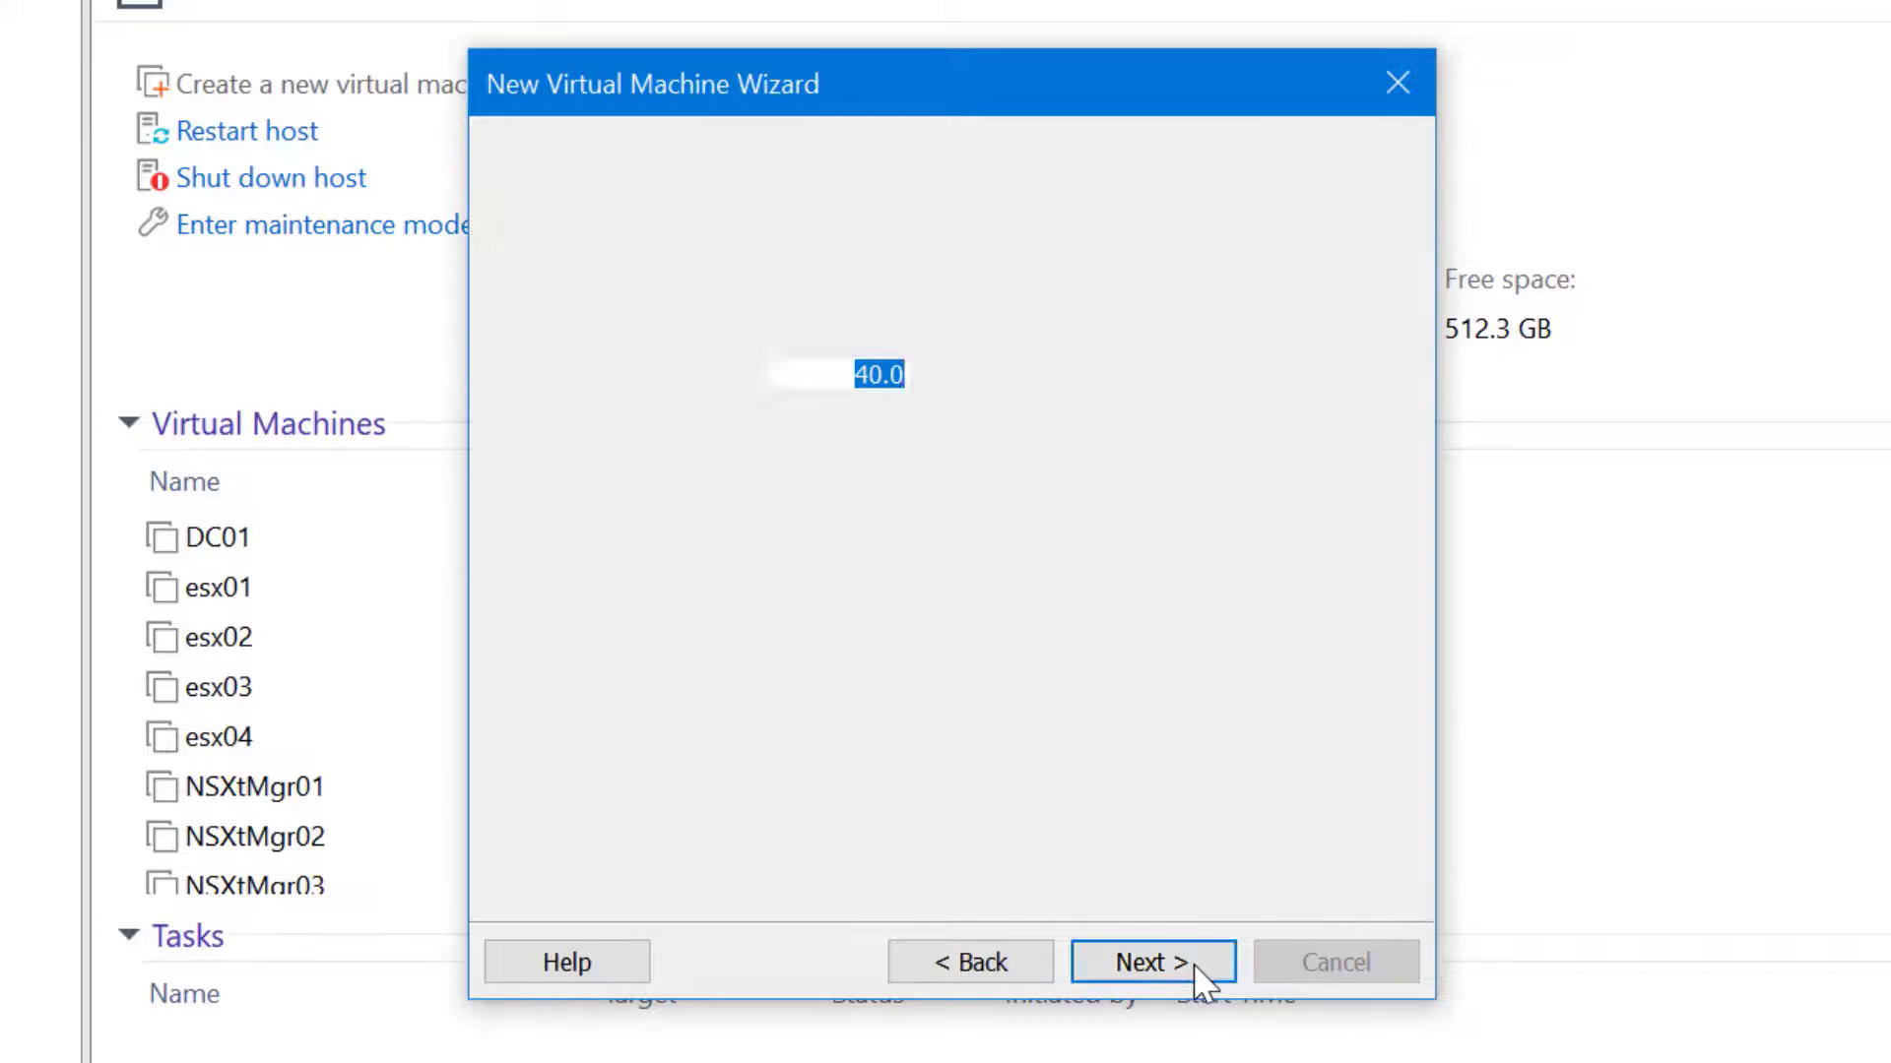
click(1197, 975)
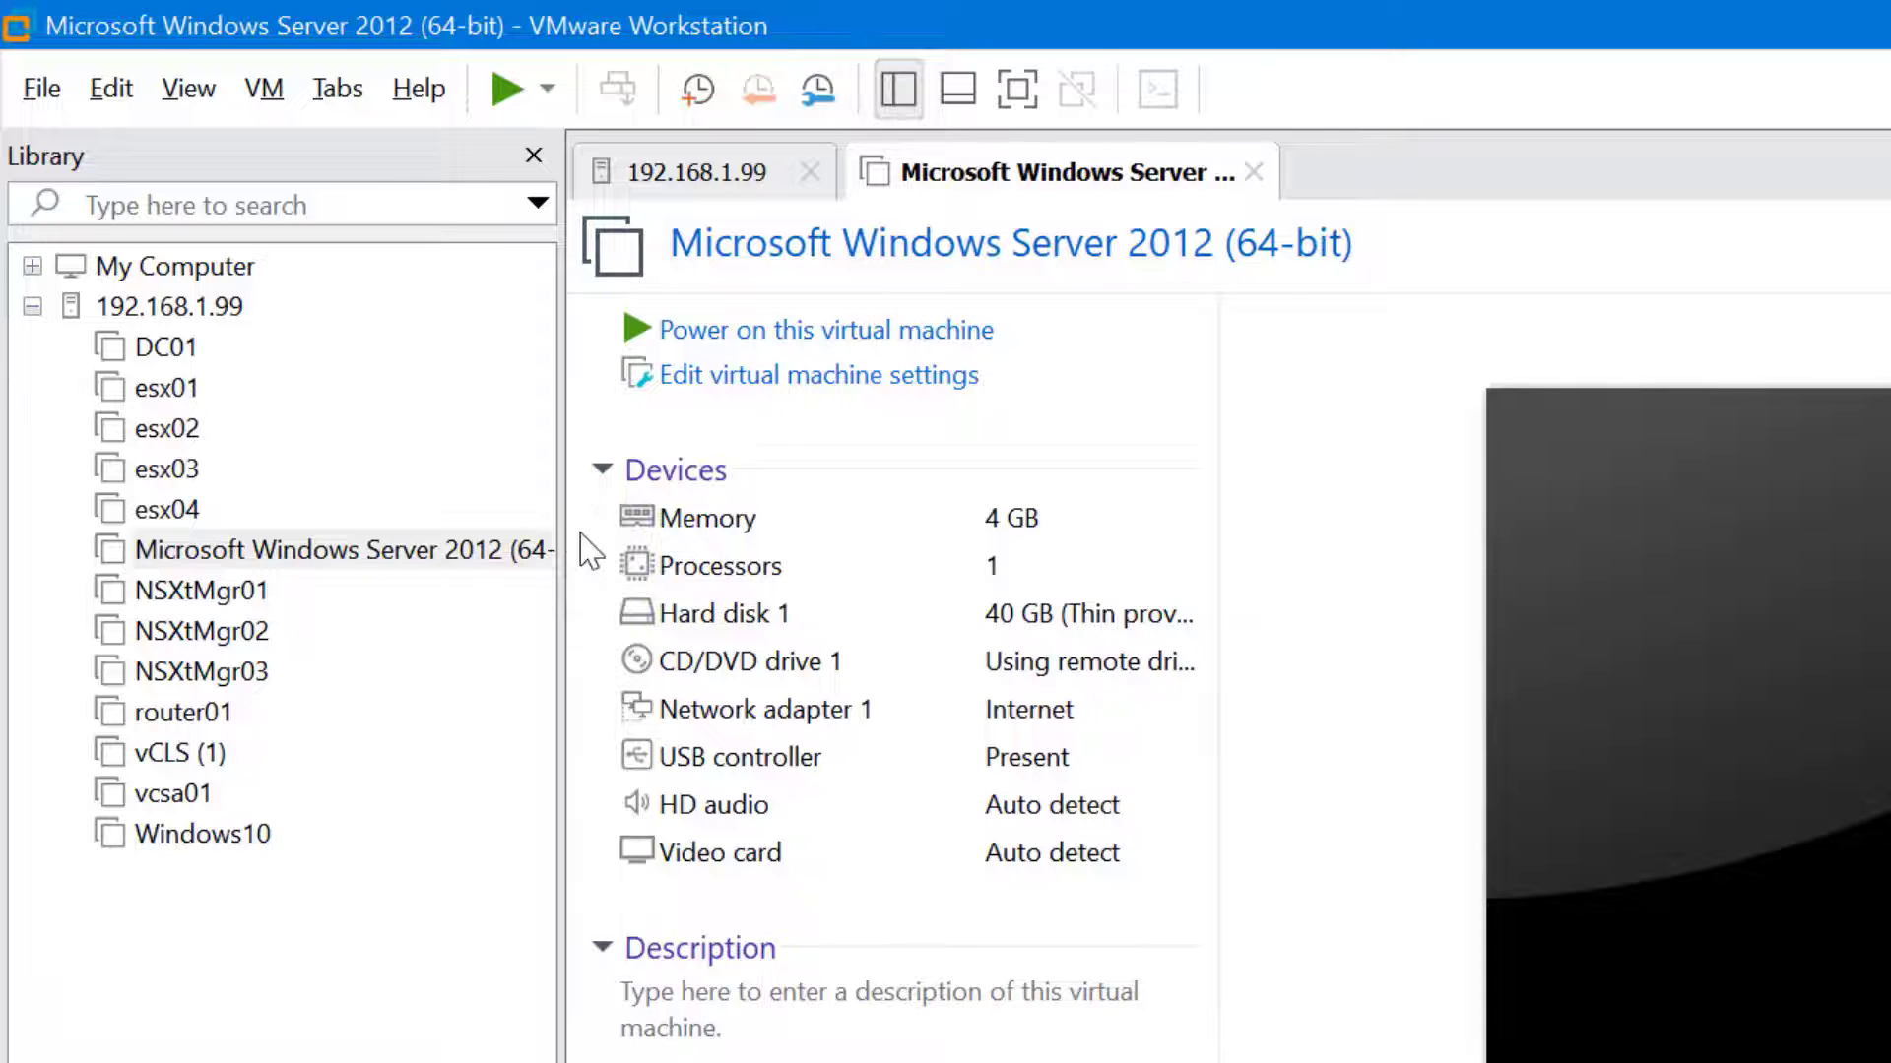
Show the 192.168.1.99 host summary, now listing the new Windows Server 2012 VM
click(228, 328)
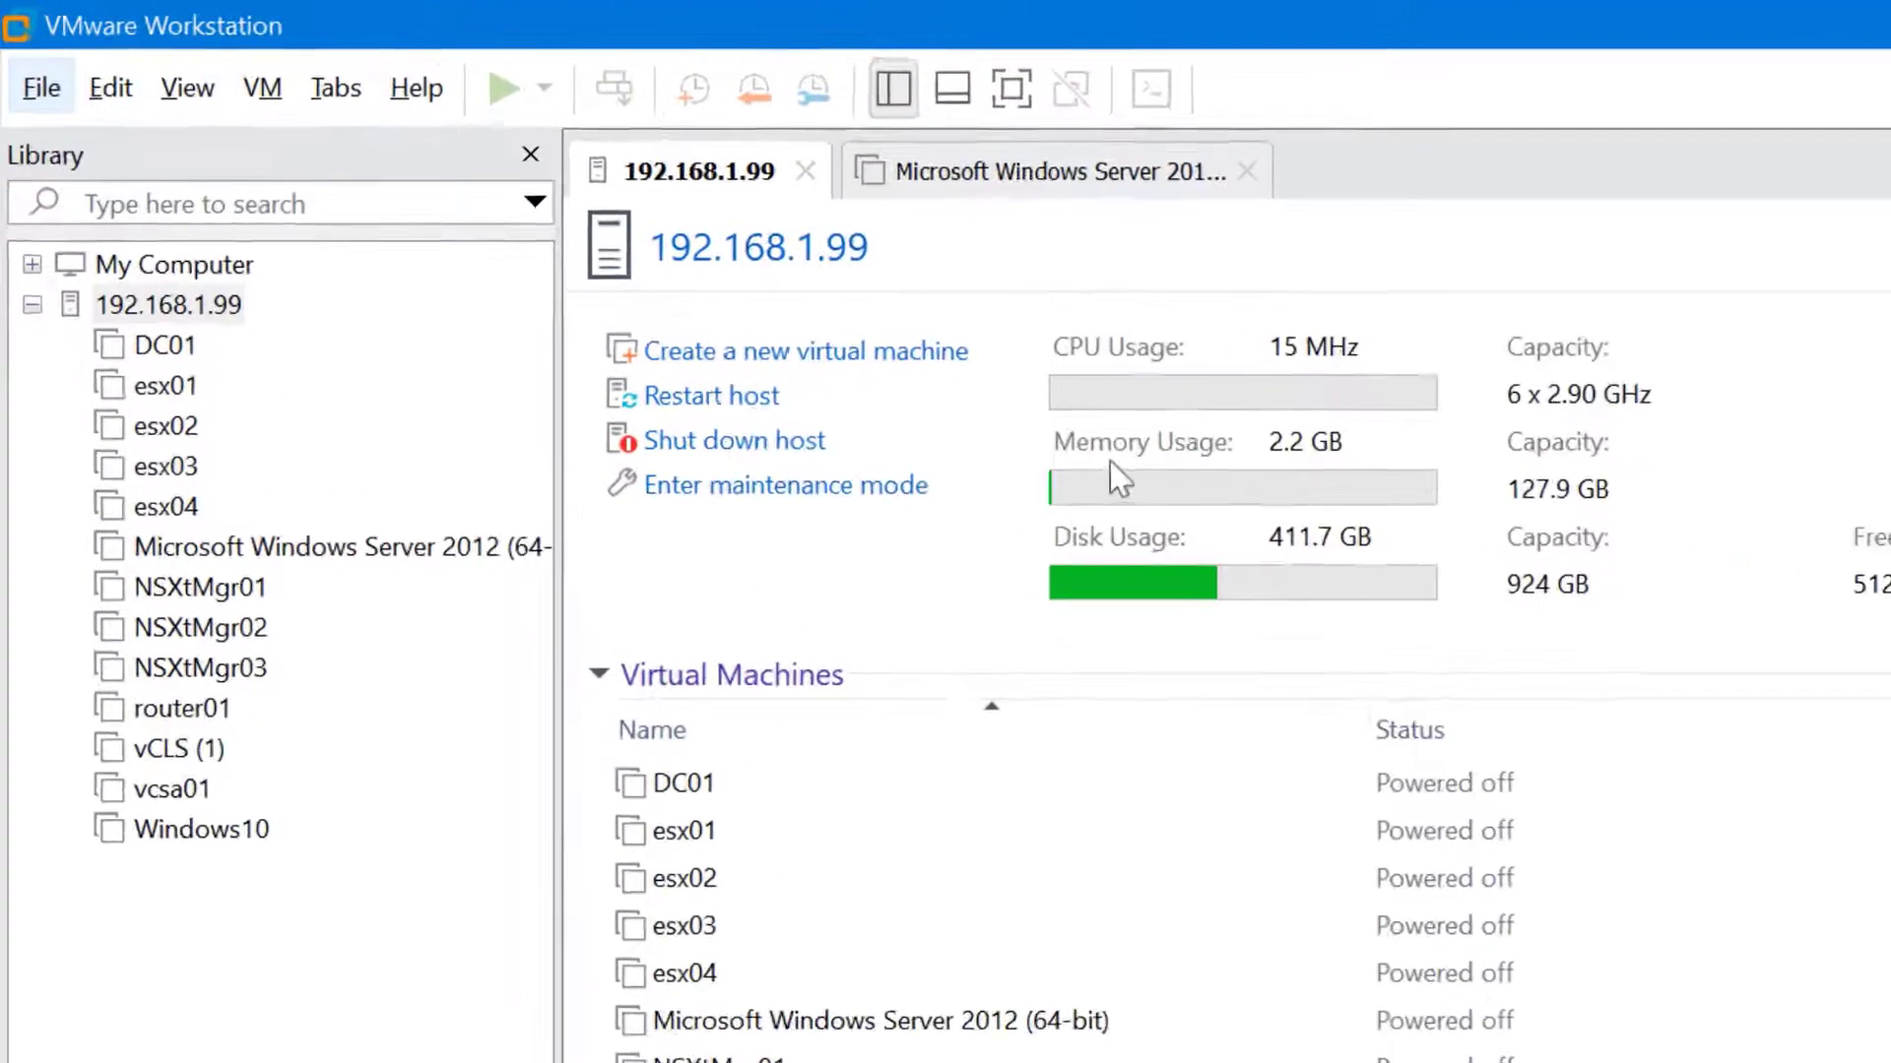
Open the Virtual Network Editor and unlock its settings for changes
click(131, 94)
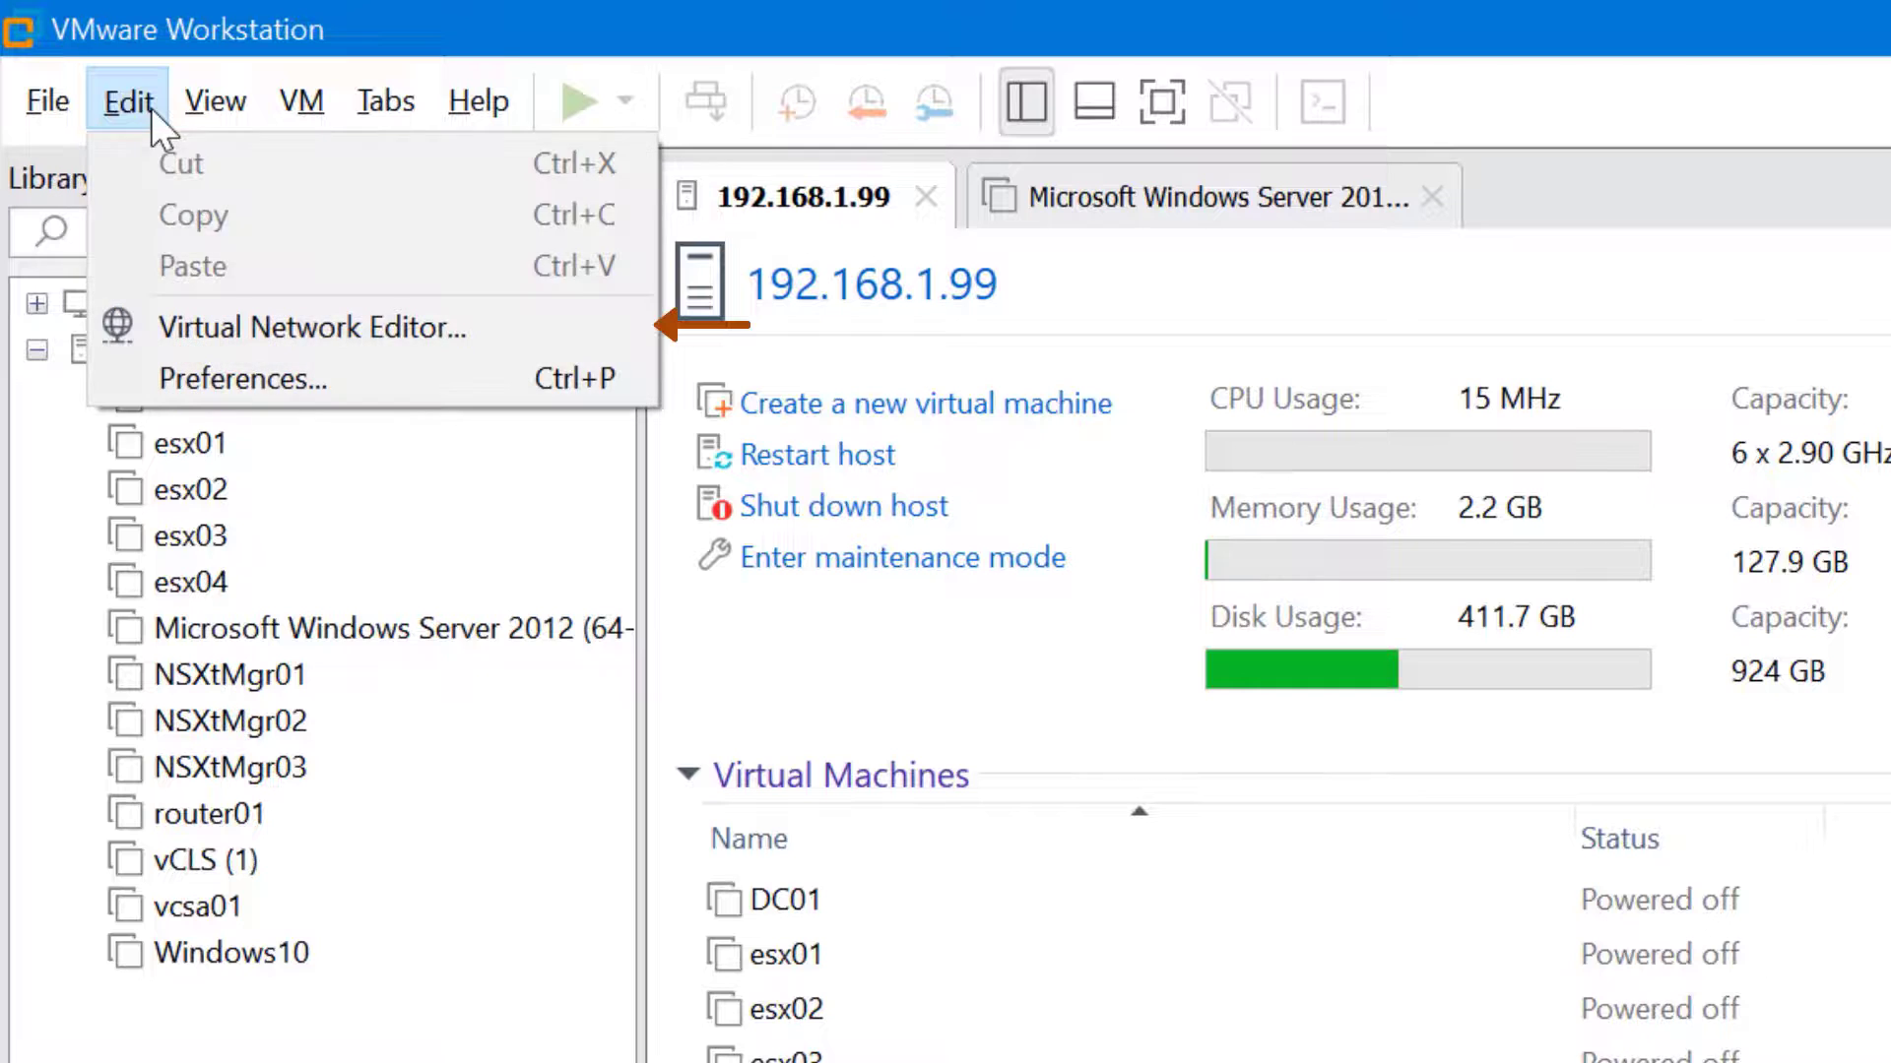
click(459, 331)
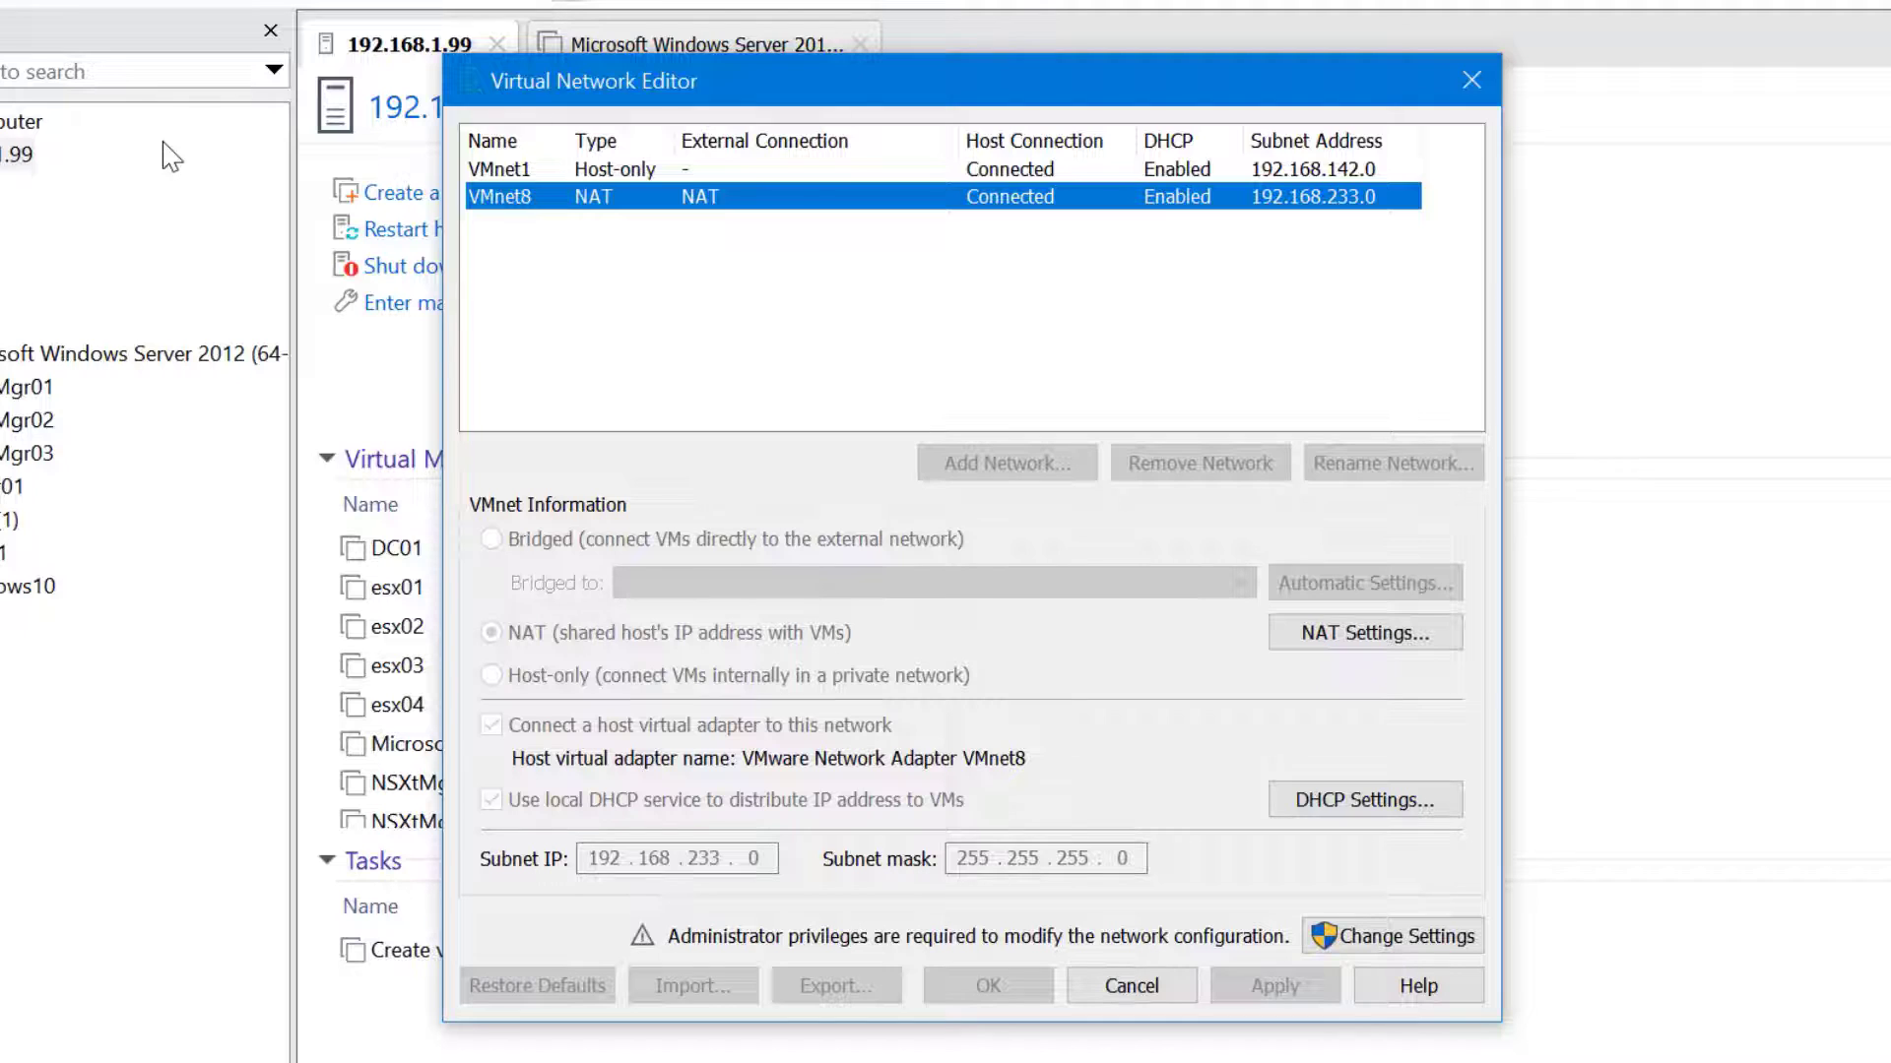
click(685, 171)
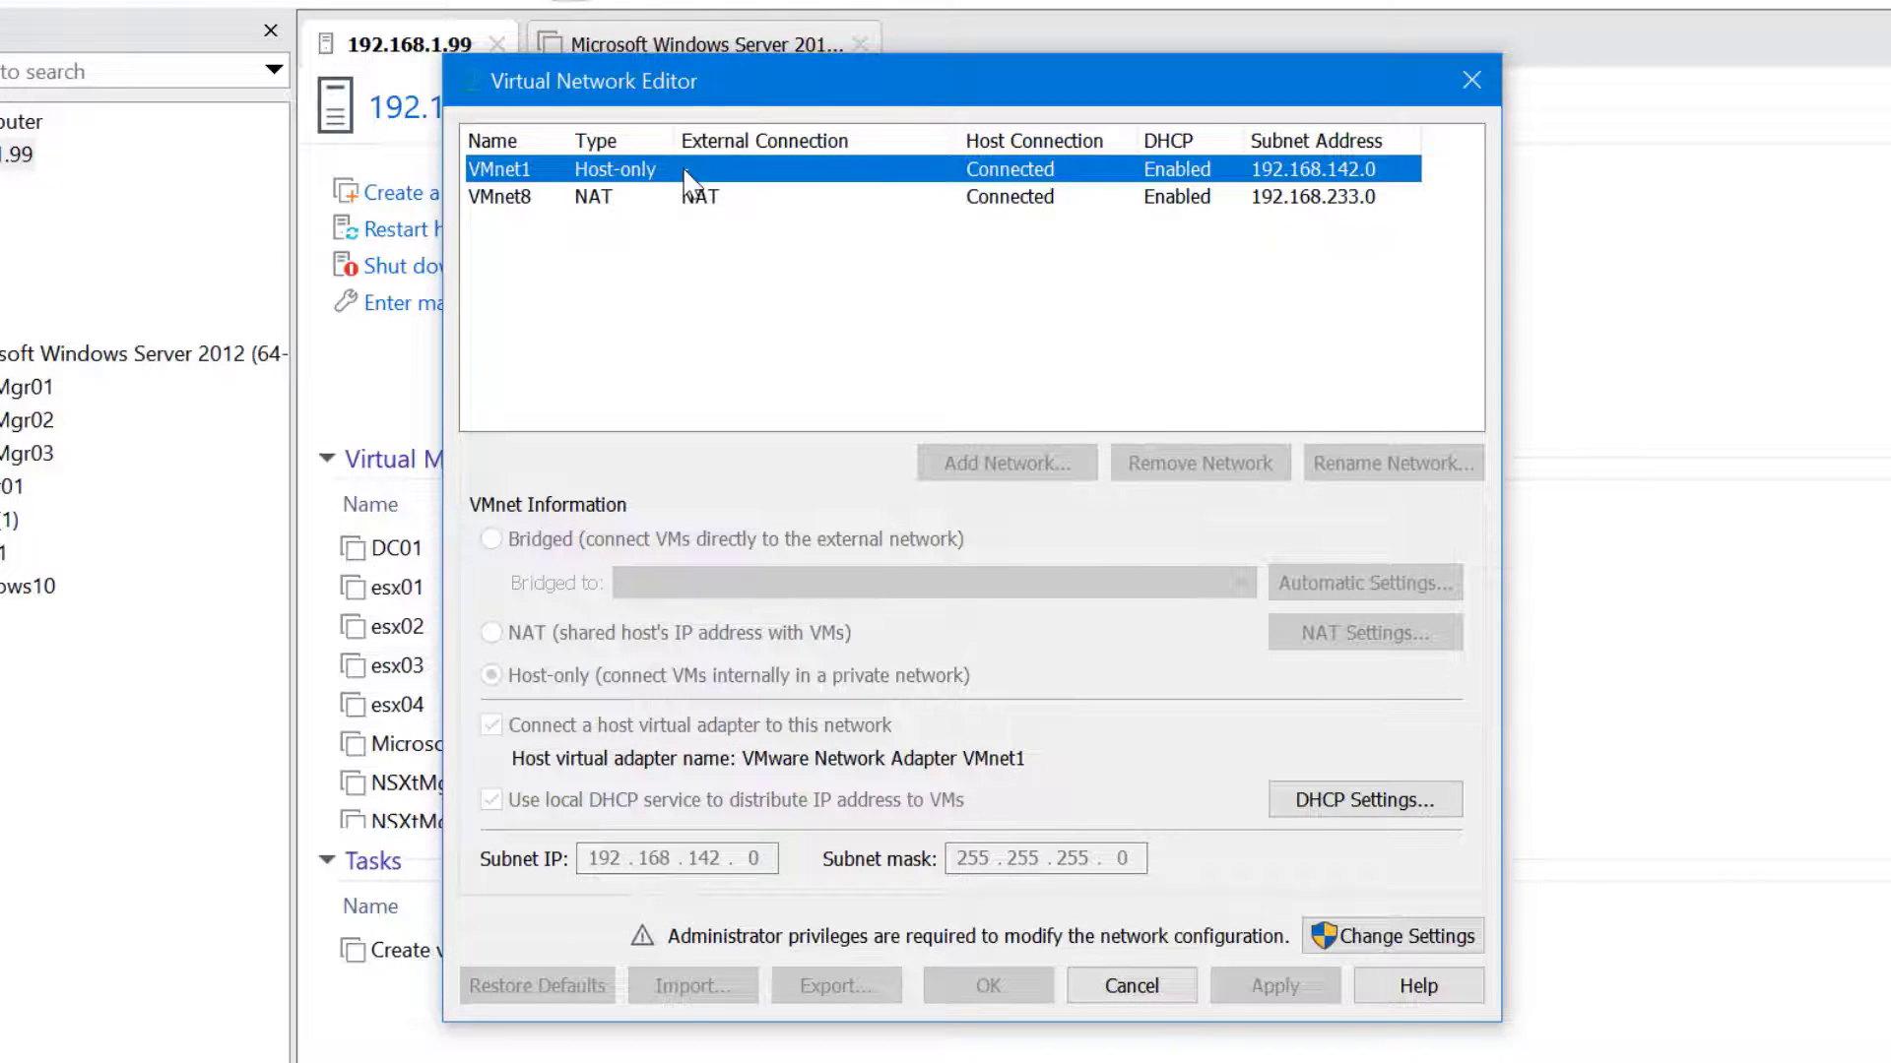
click(1453, 941)
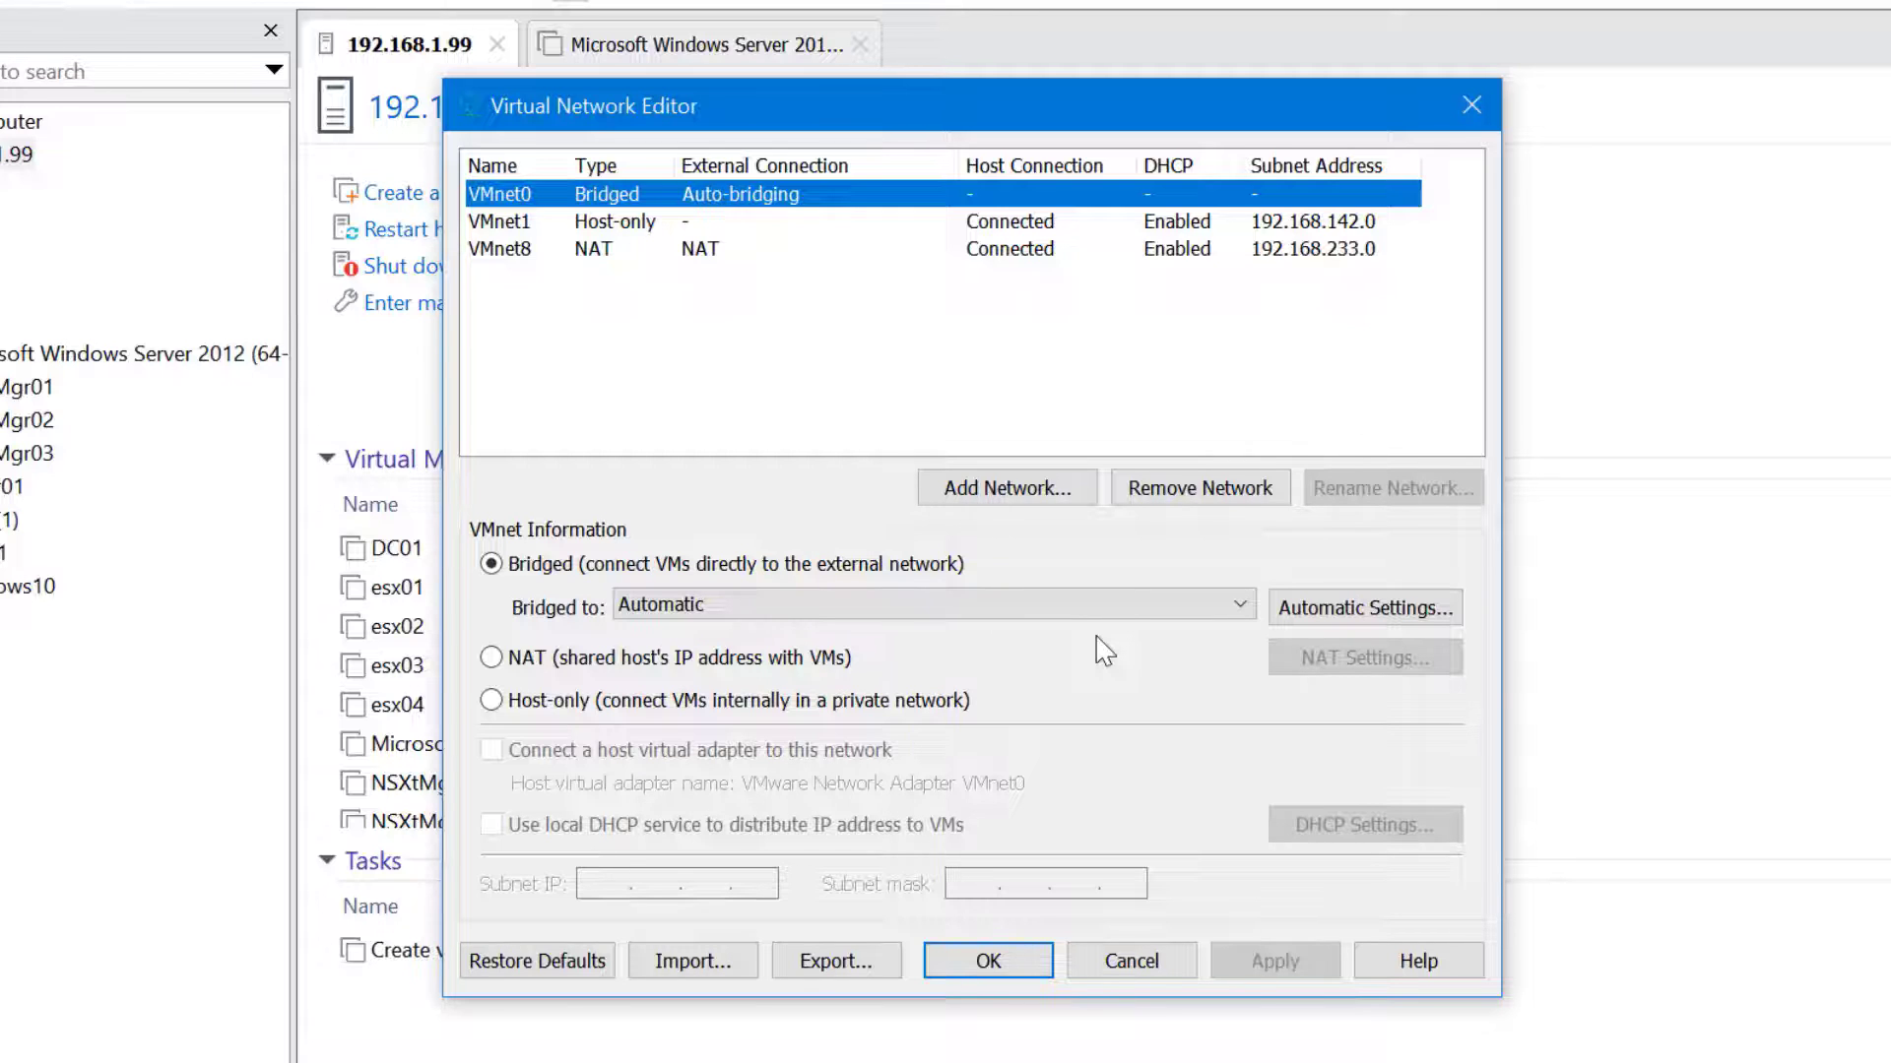
Review VMnet0 bridged, VMnet1 host-only 192.168.142.0 and VMnet8 NAT 192.168.233.0 settings
click(713, 222)
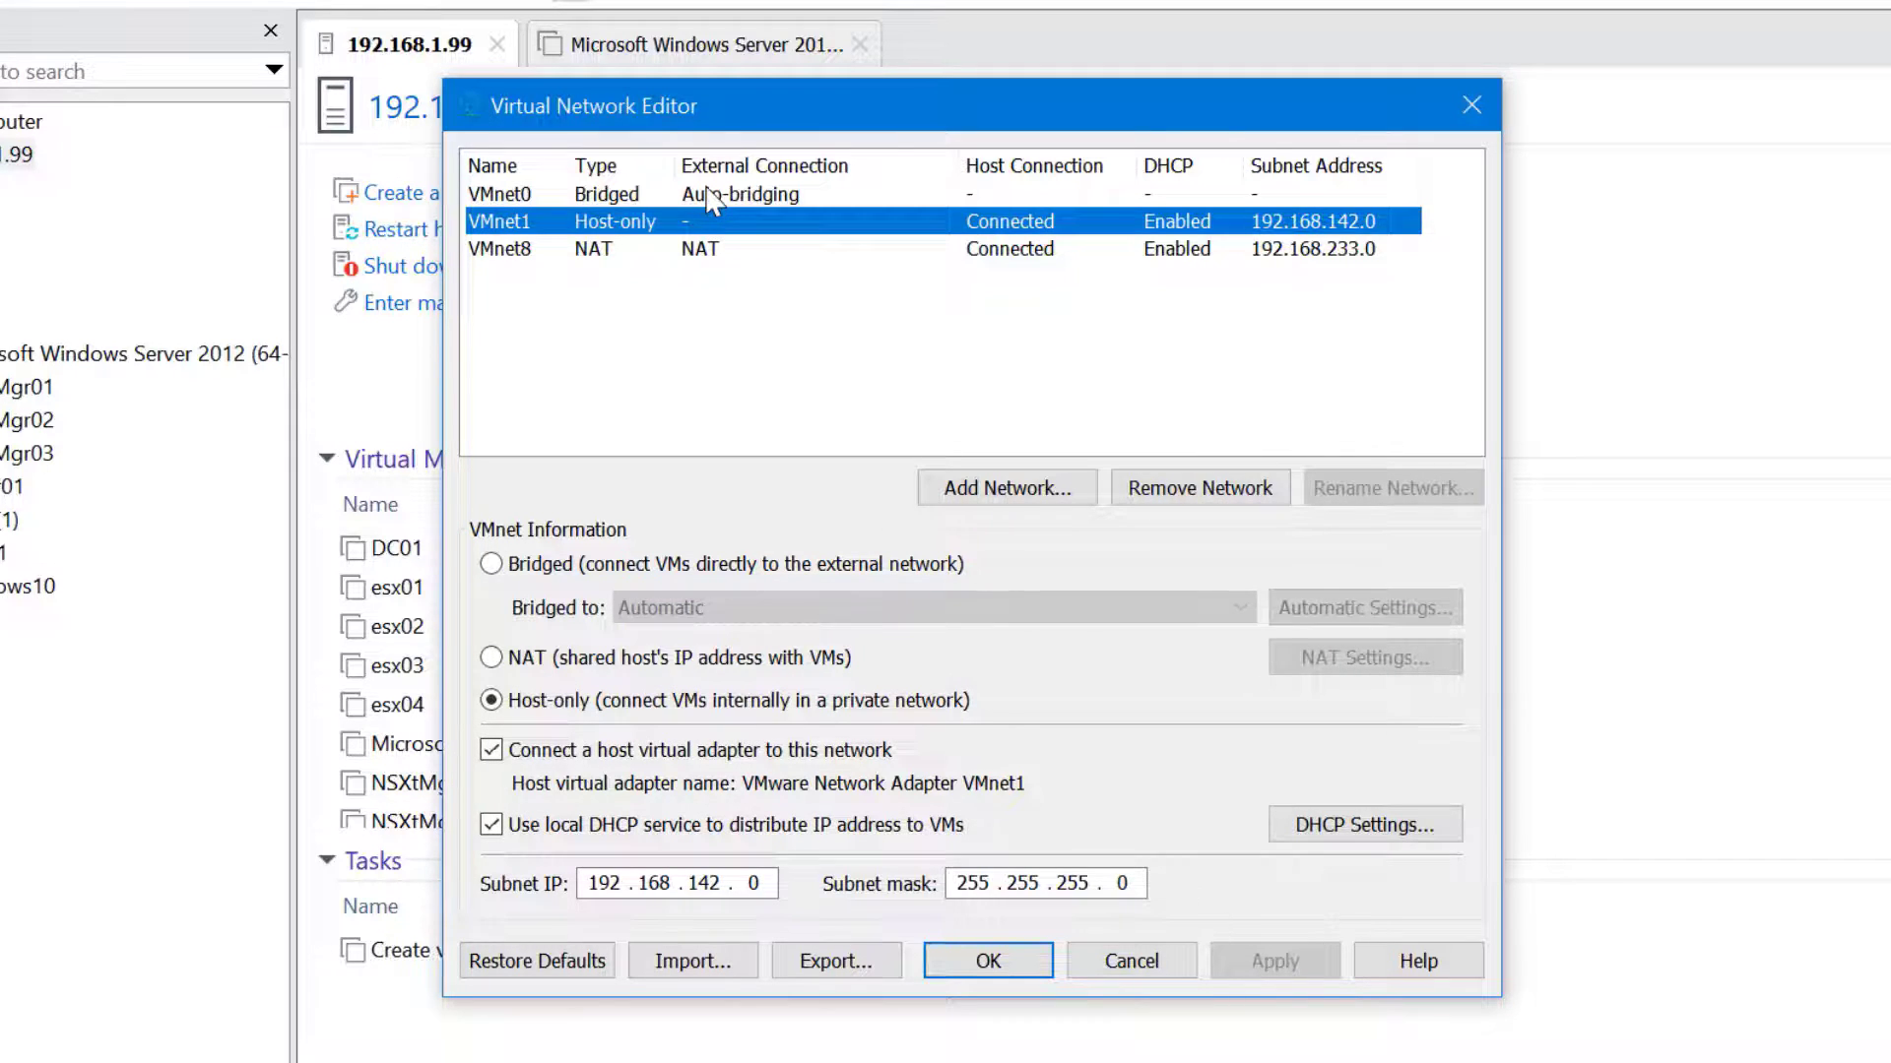
click(711, 197)
click(718, 251)
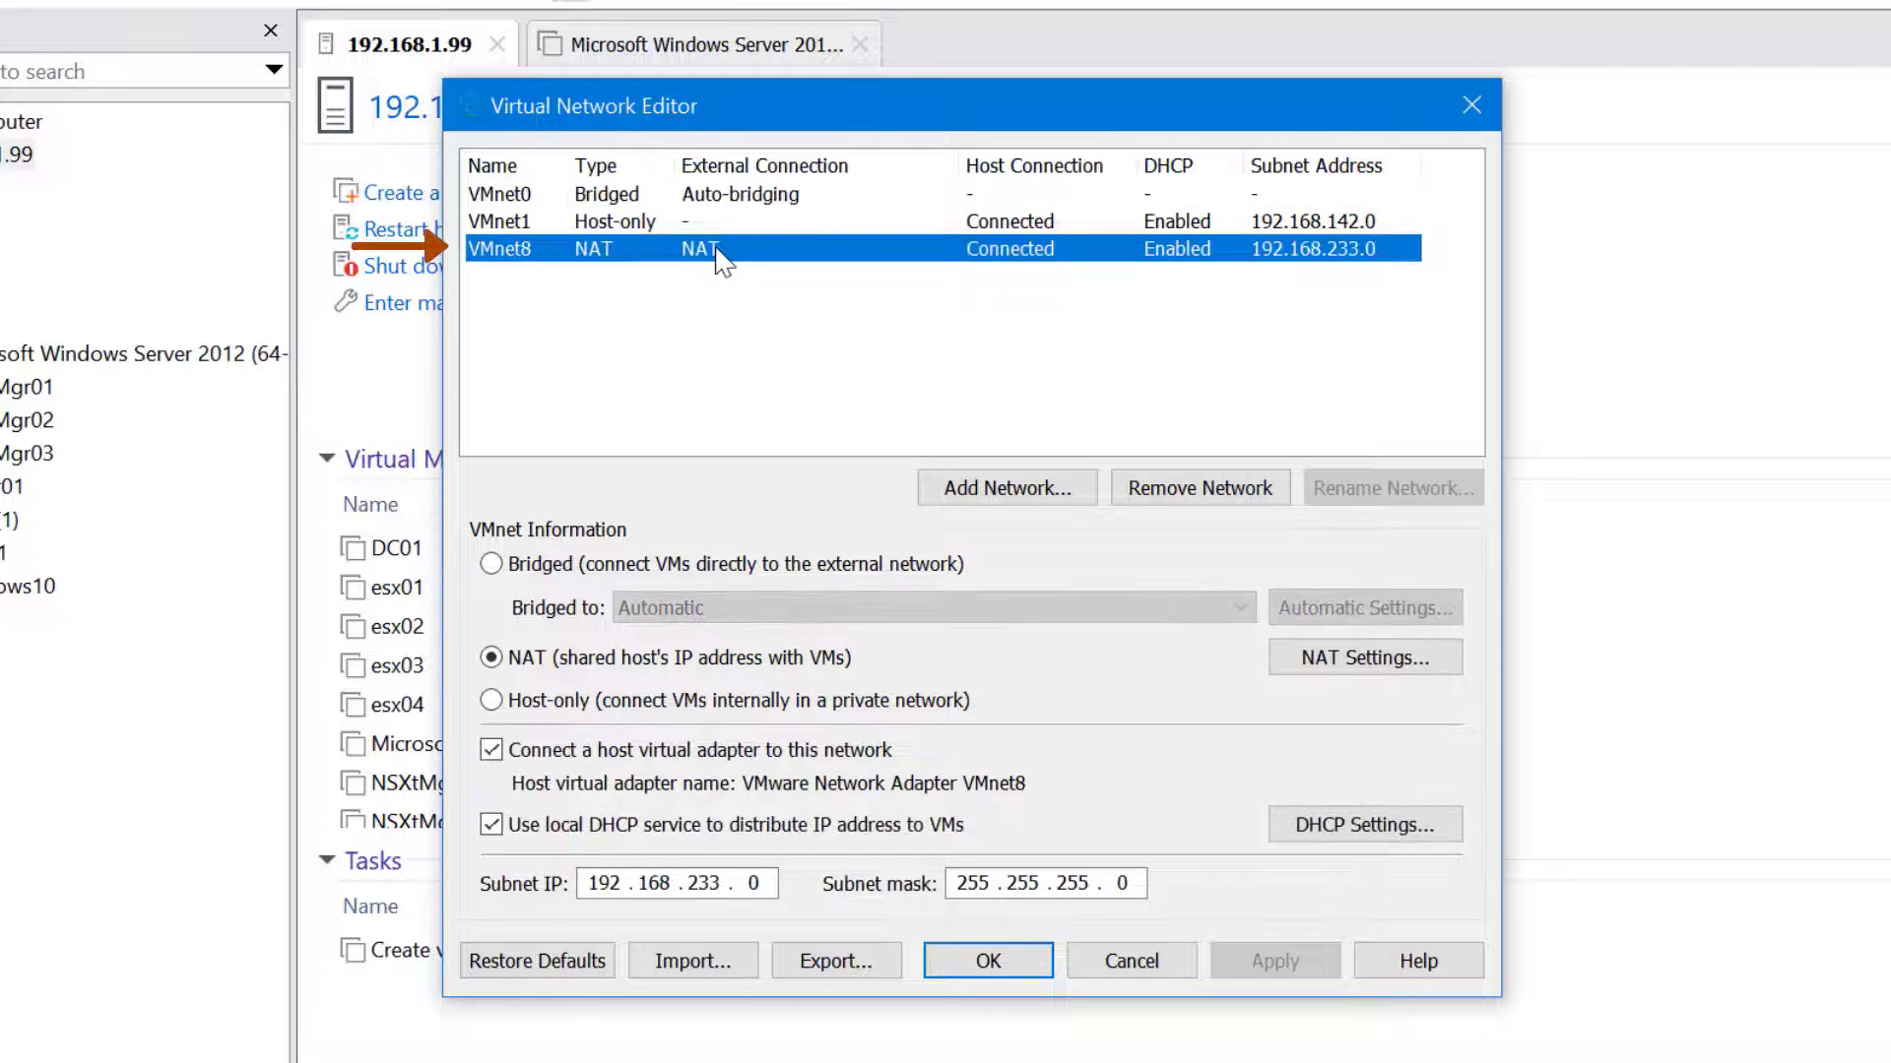
click(670, 196)
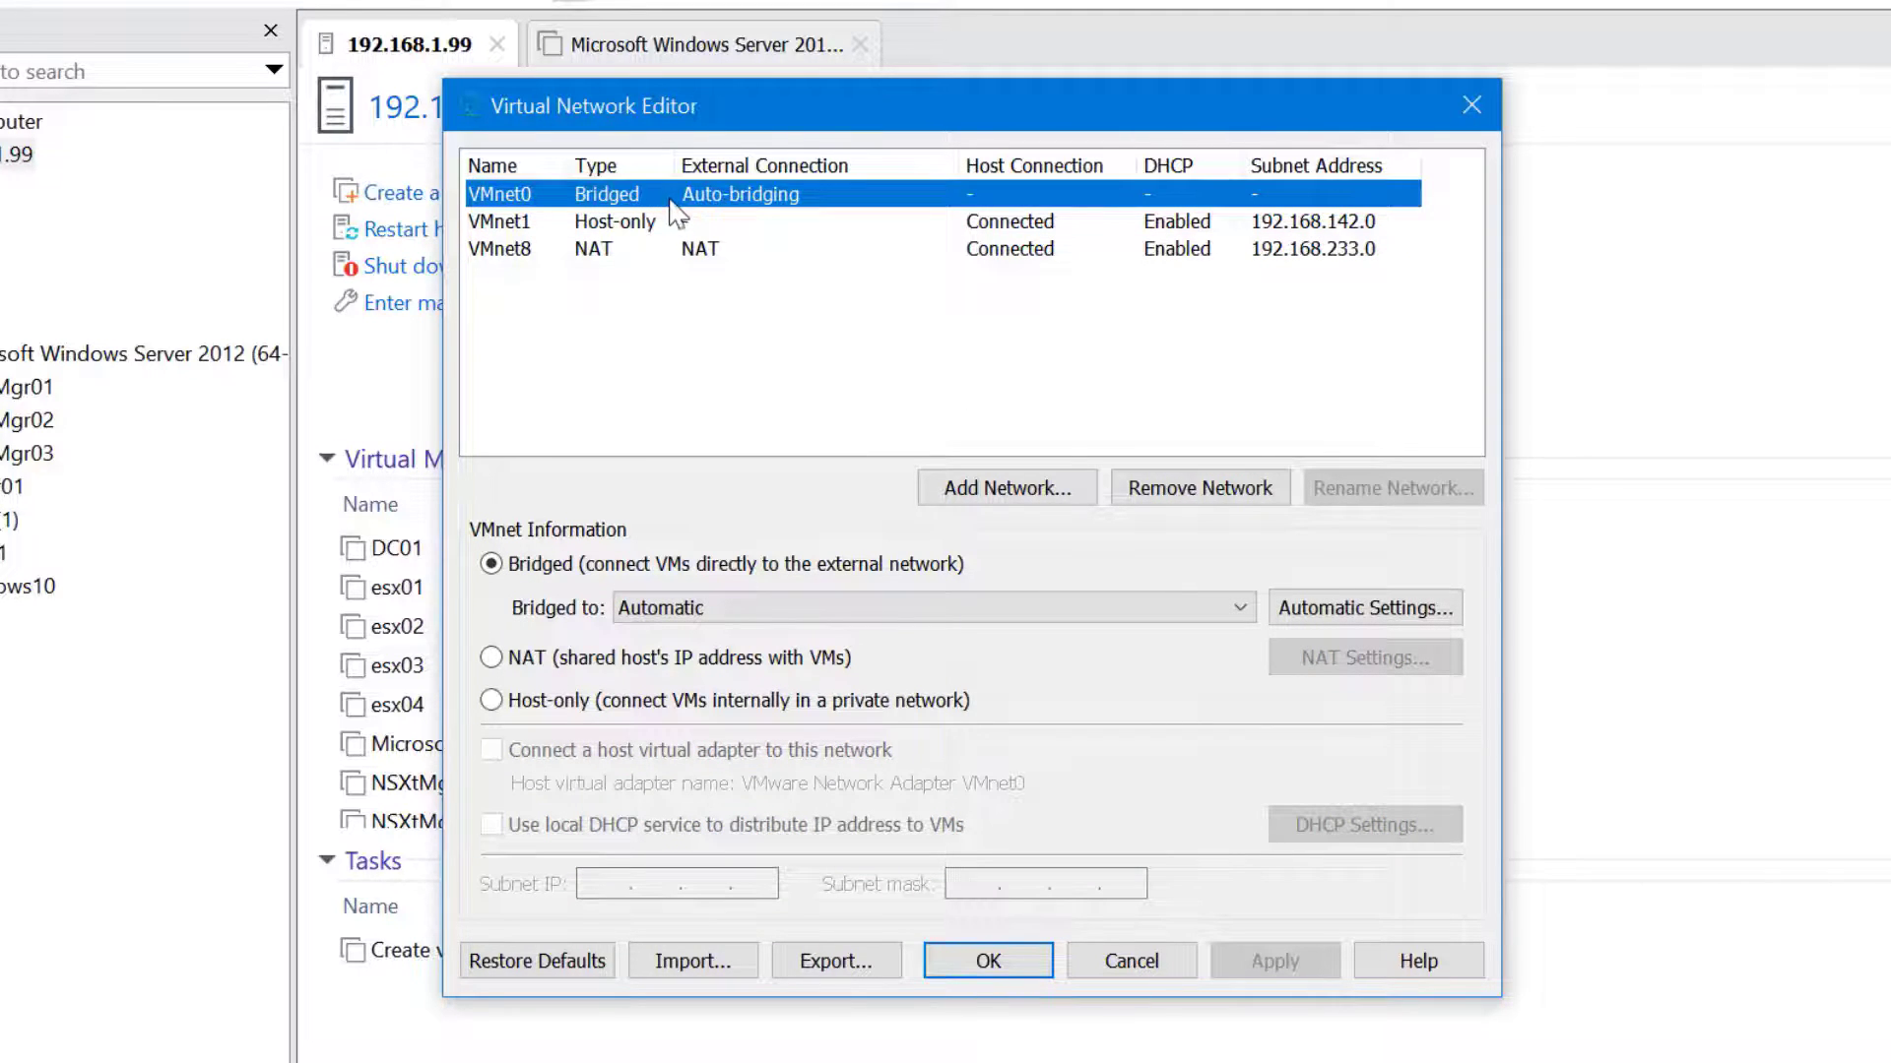
click(672, 228)
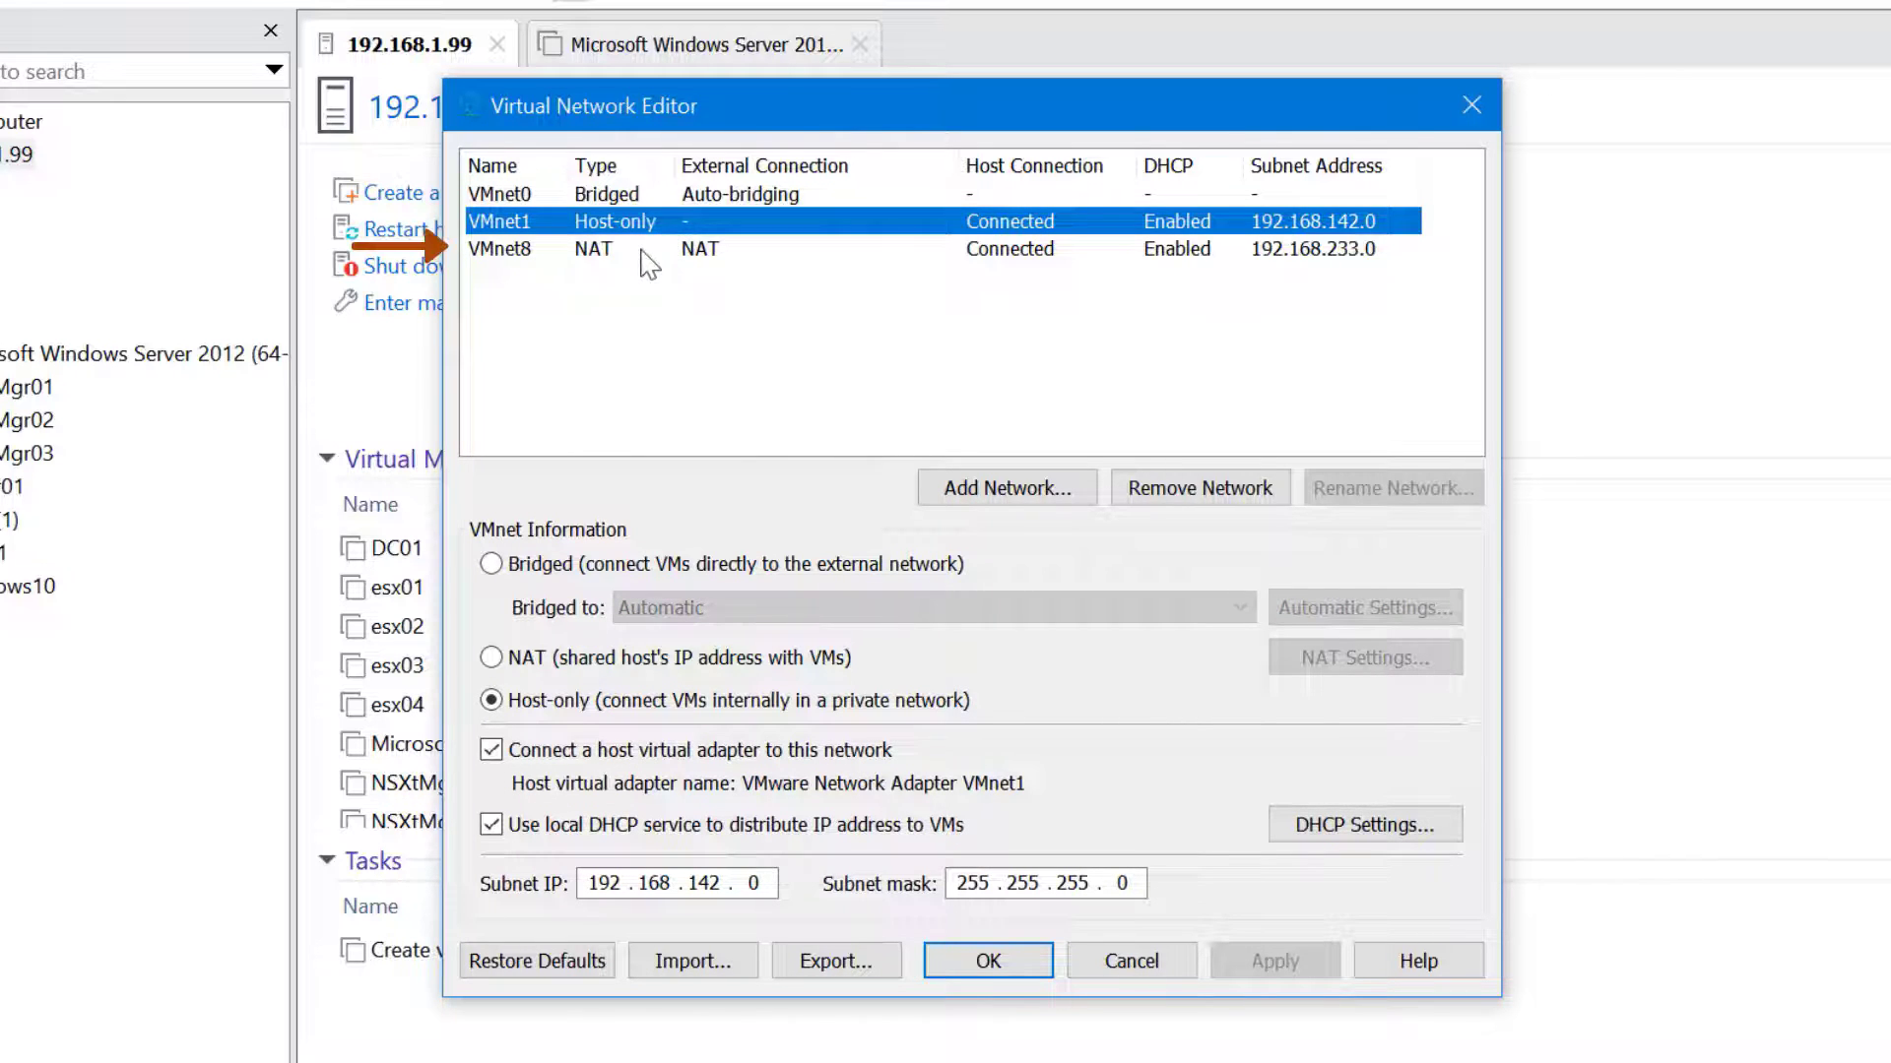
click(642, 254)
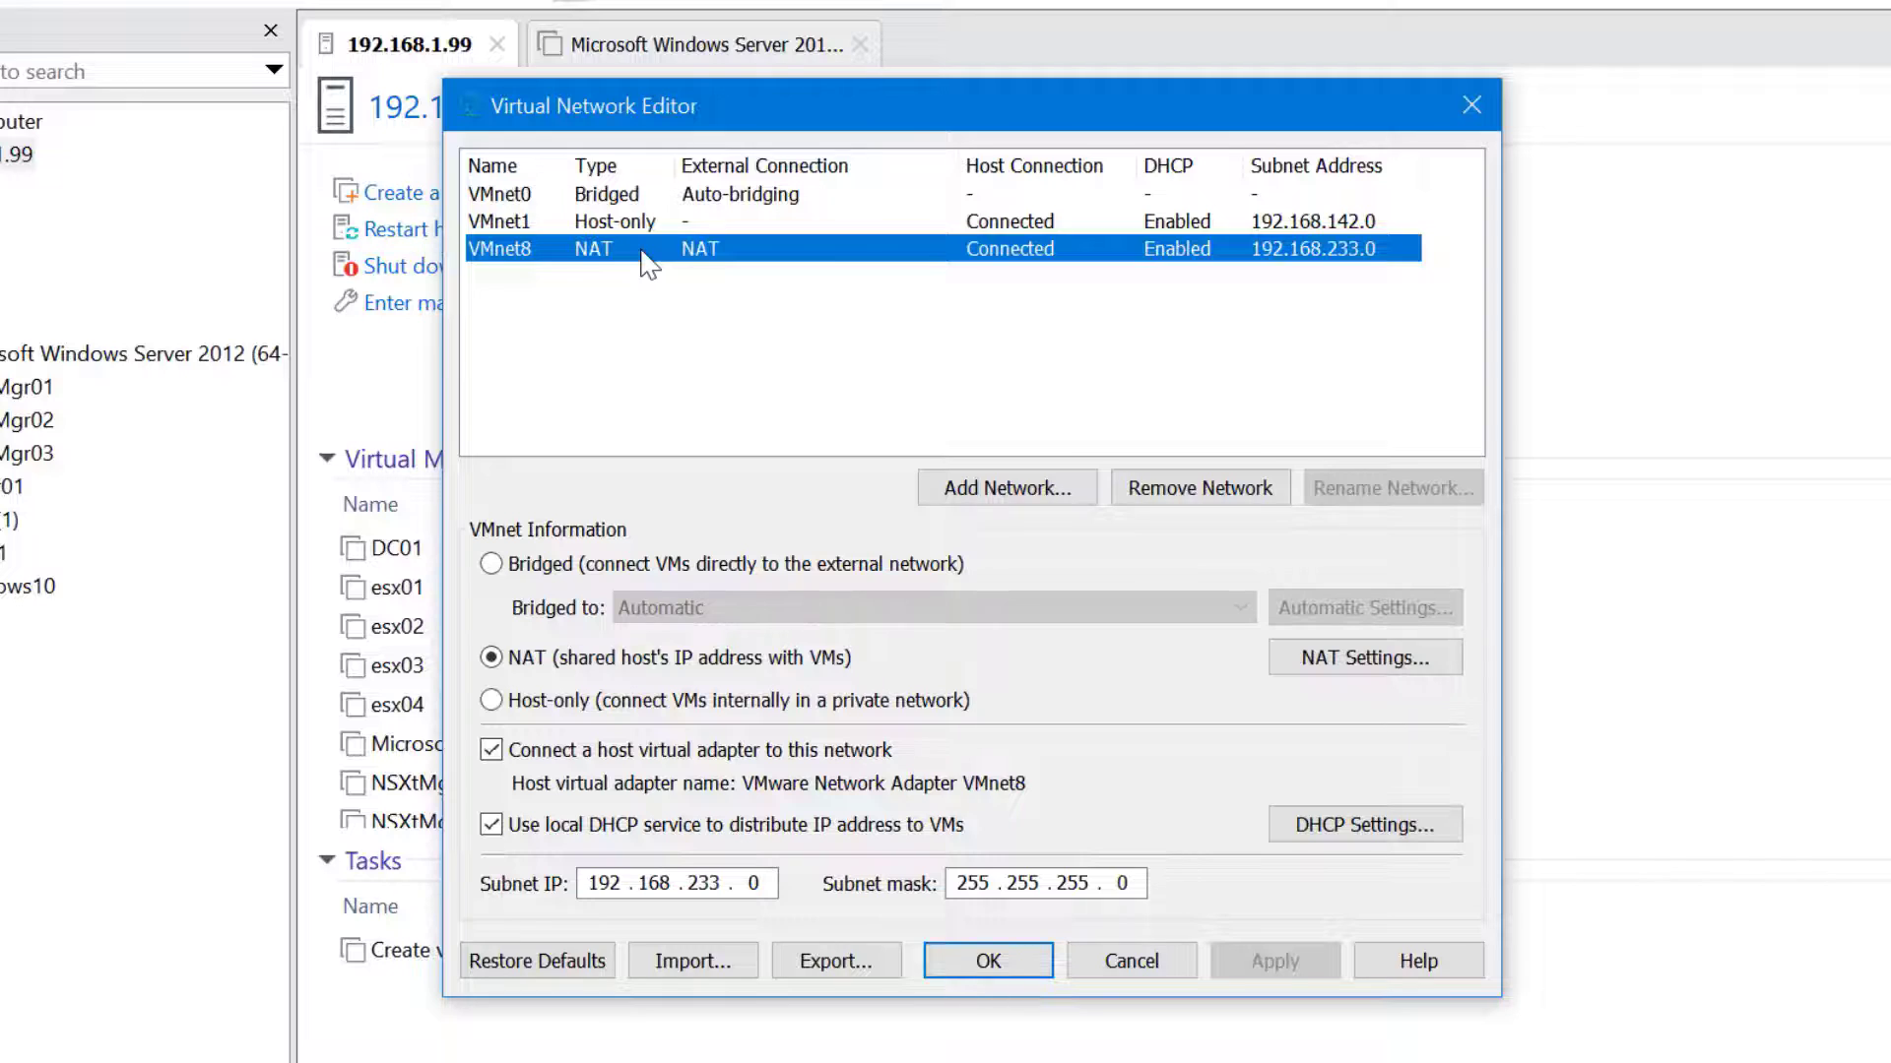
key(Tab)
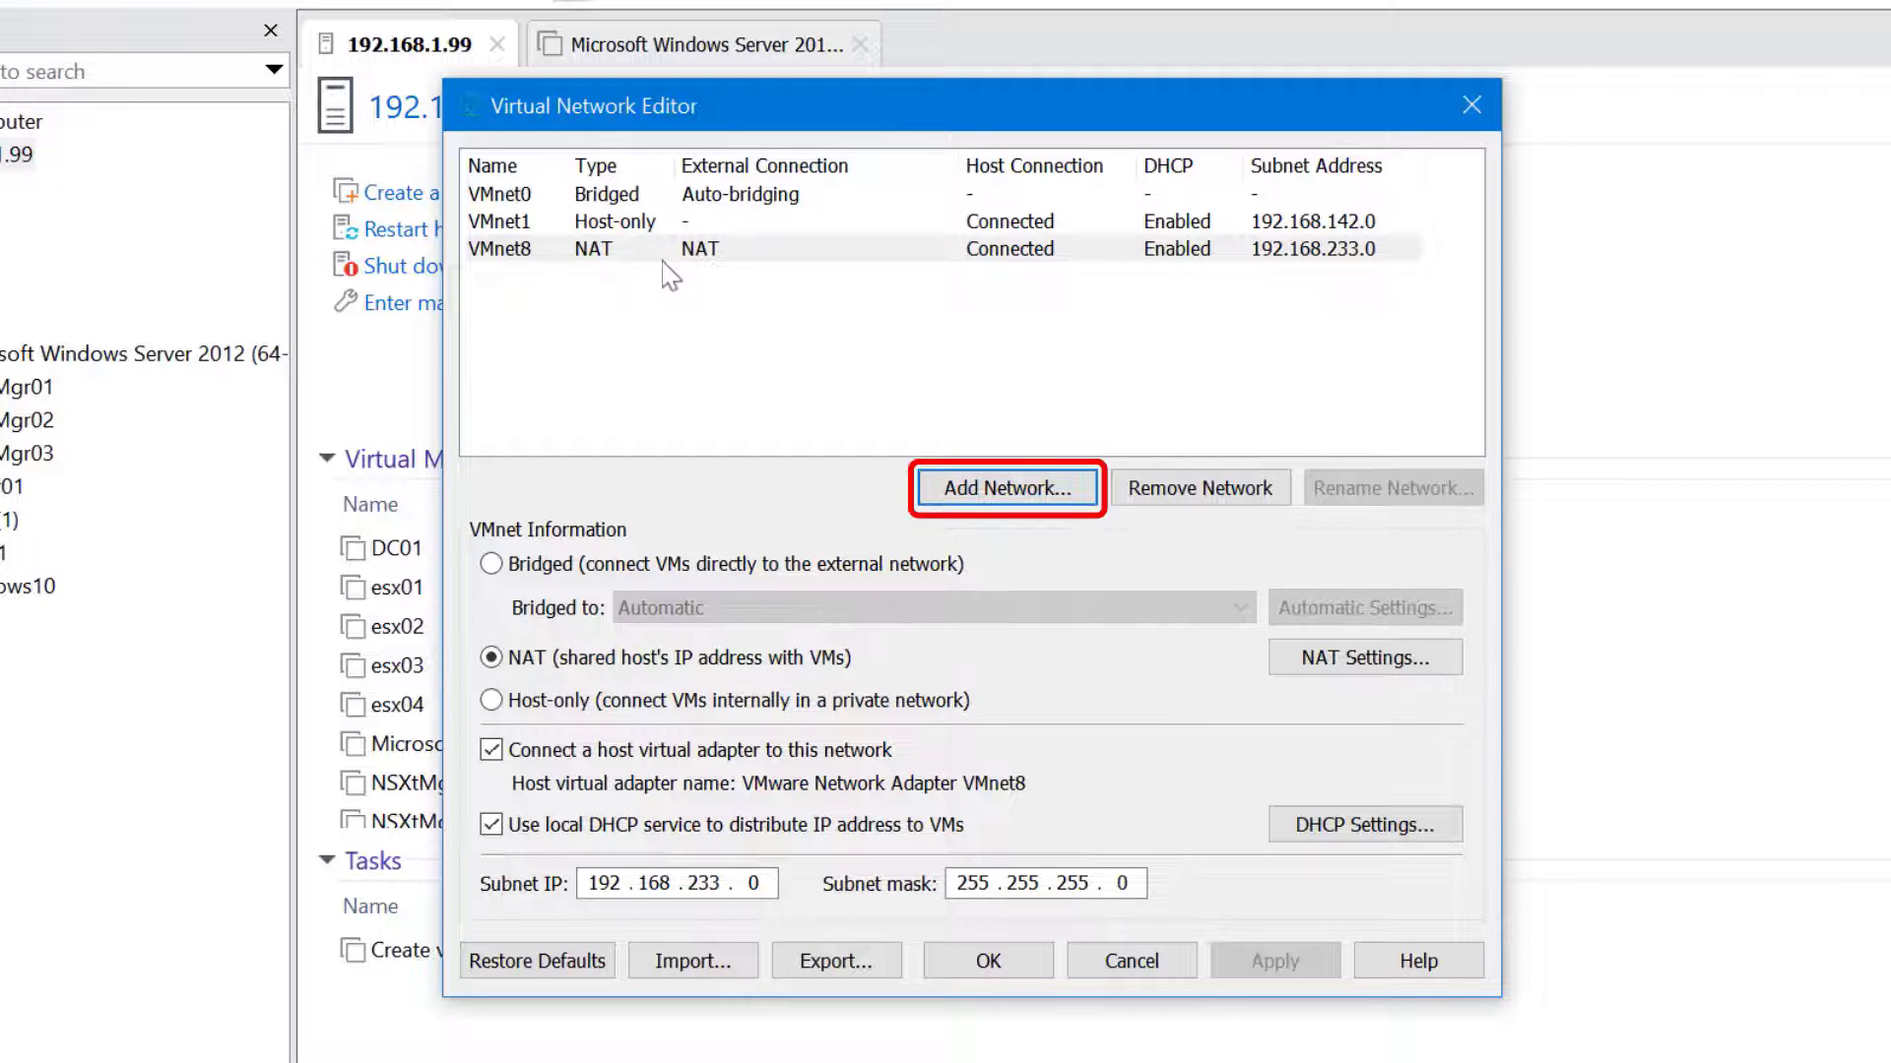
click(1072, 489)
click(1133, 541)
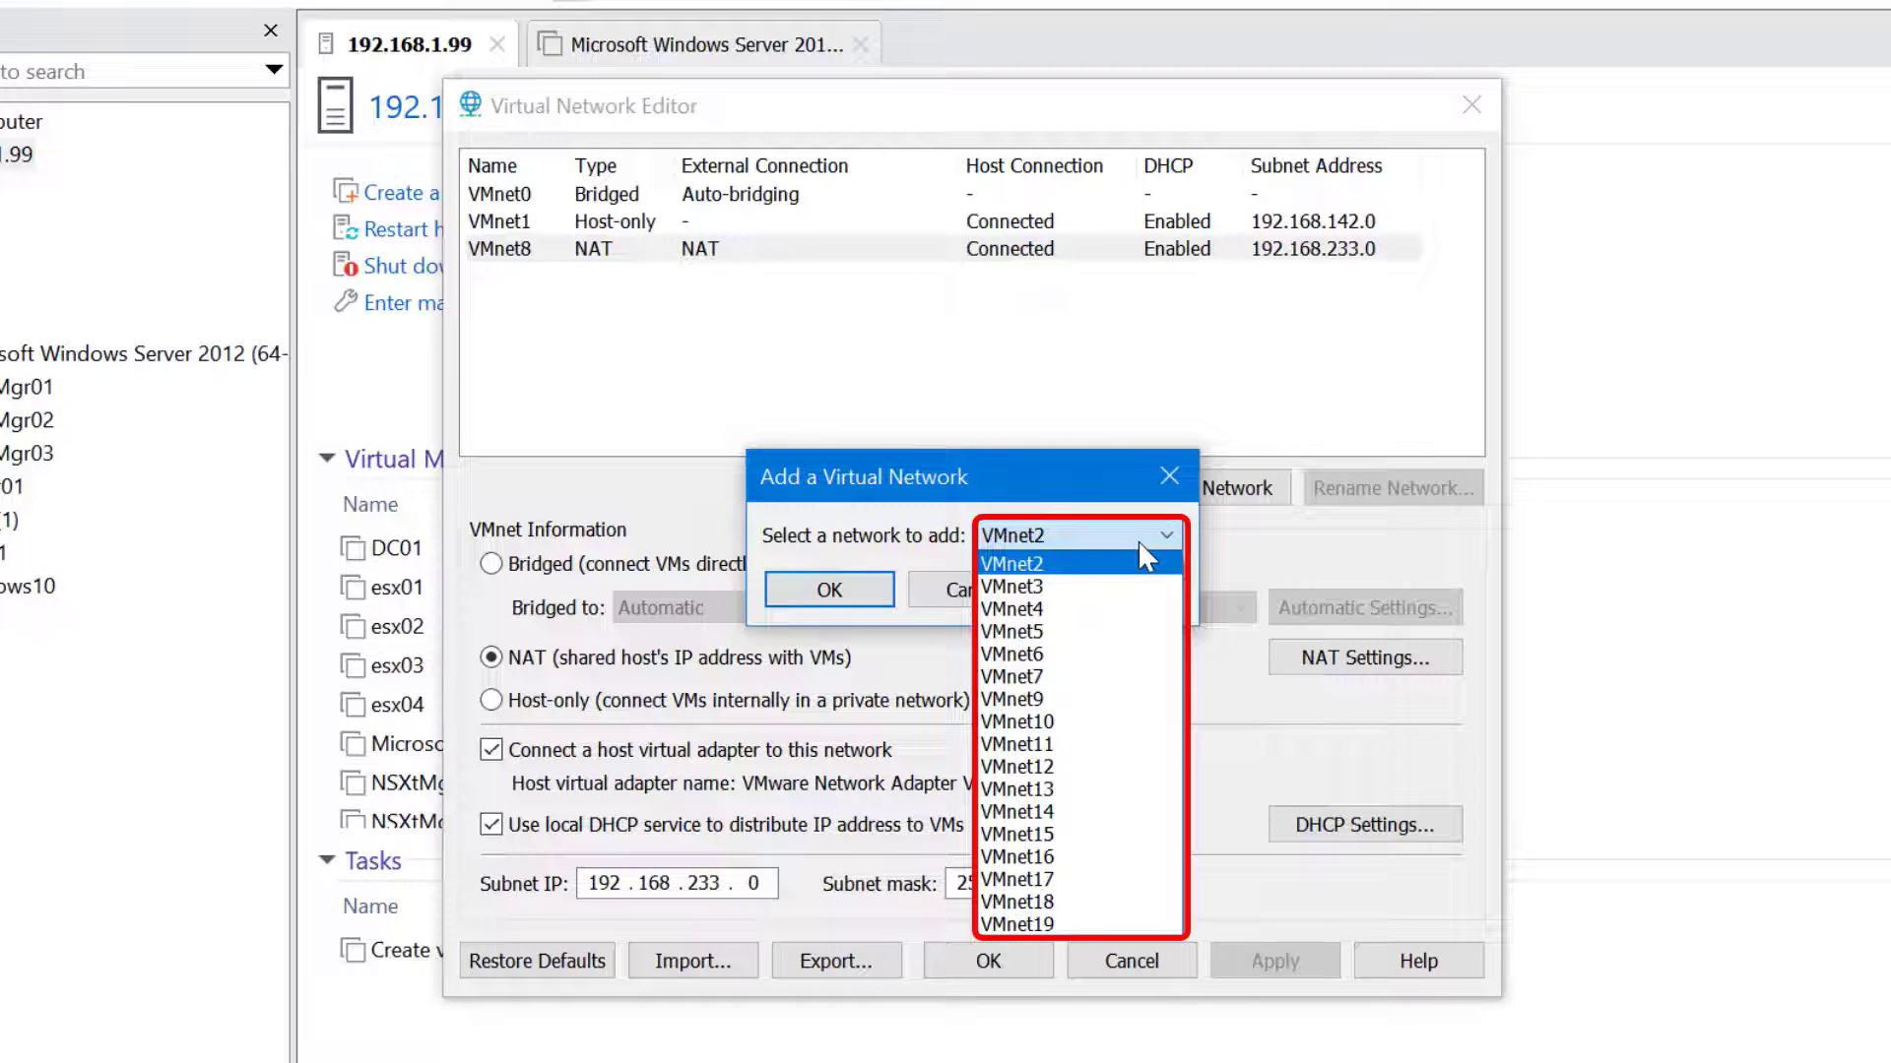
click(1071, 492)
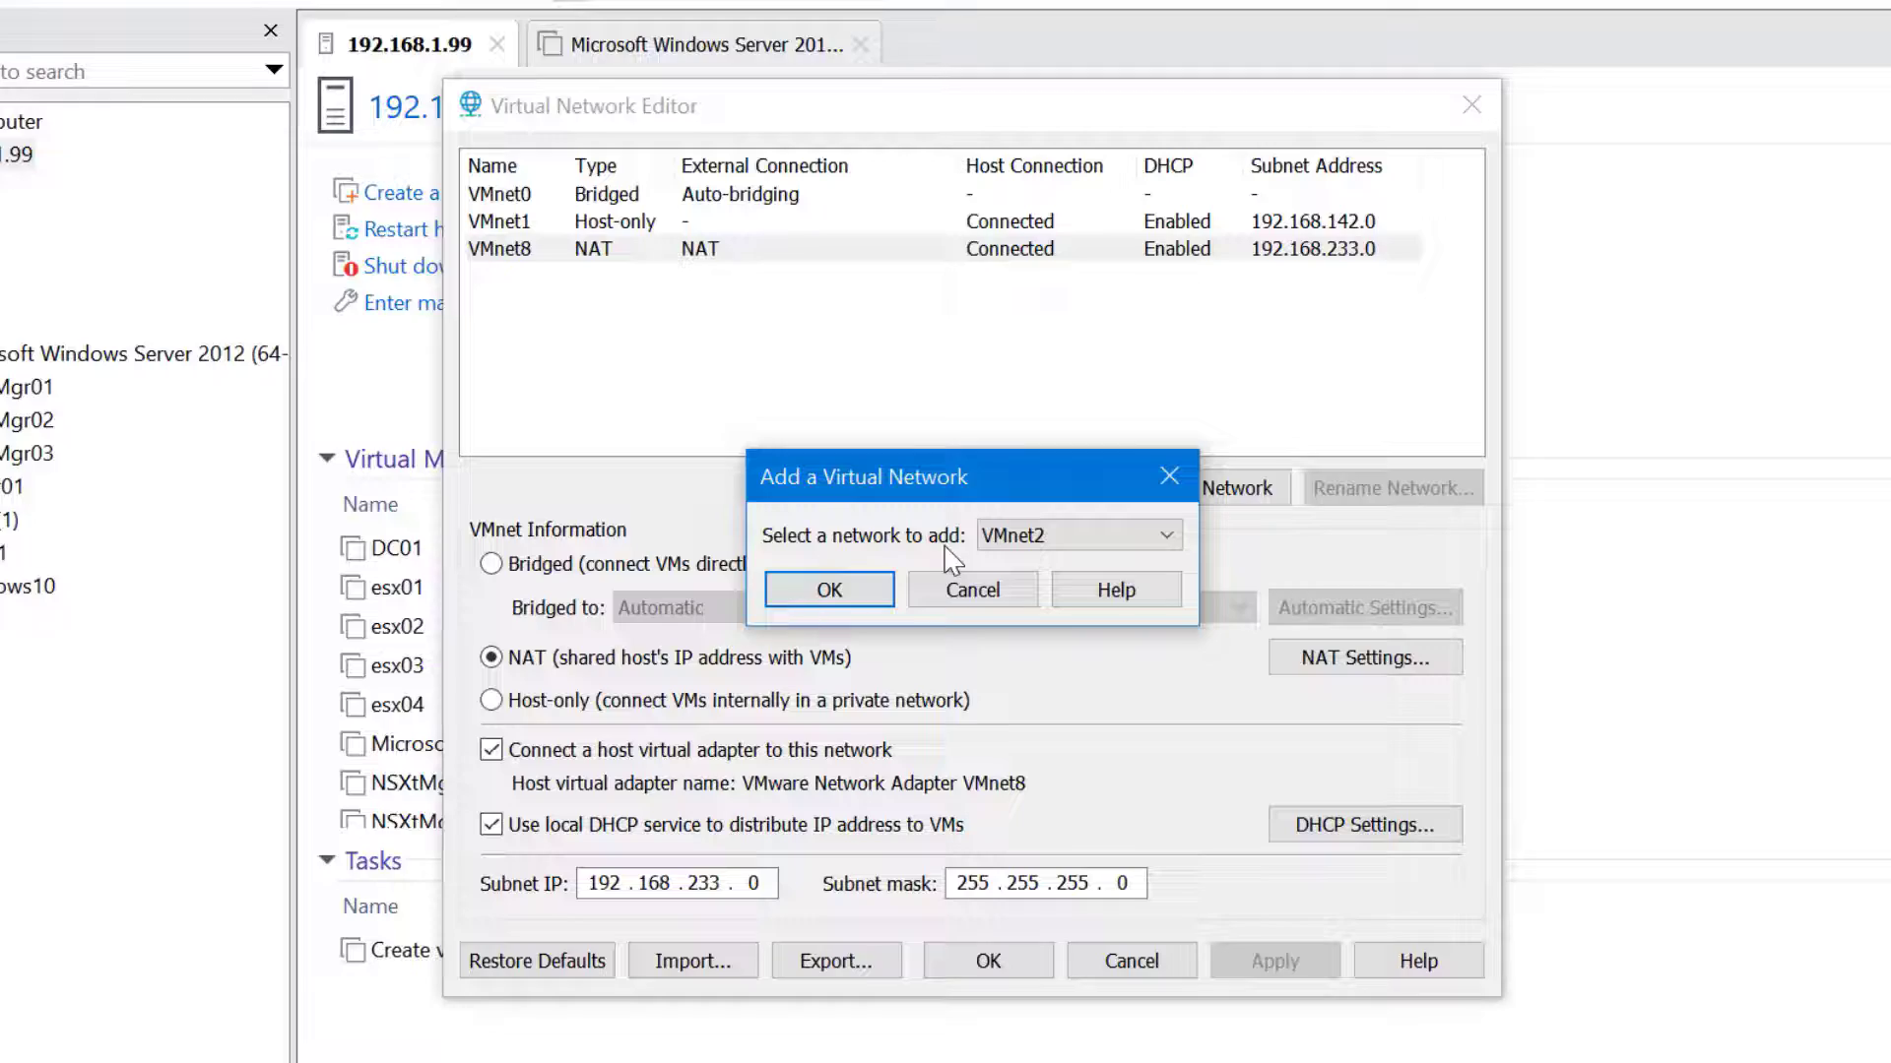
click(975, 591)
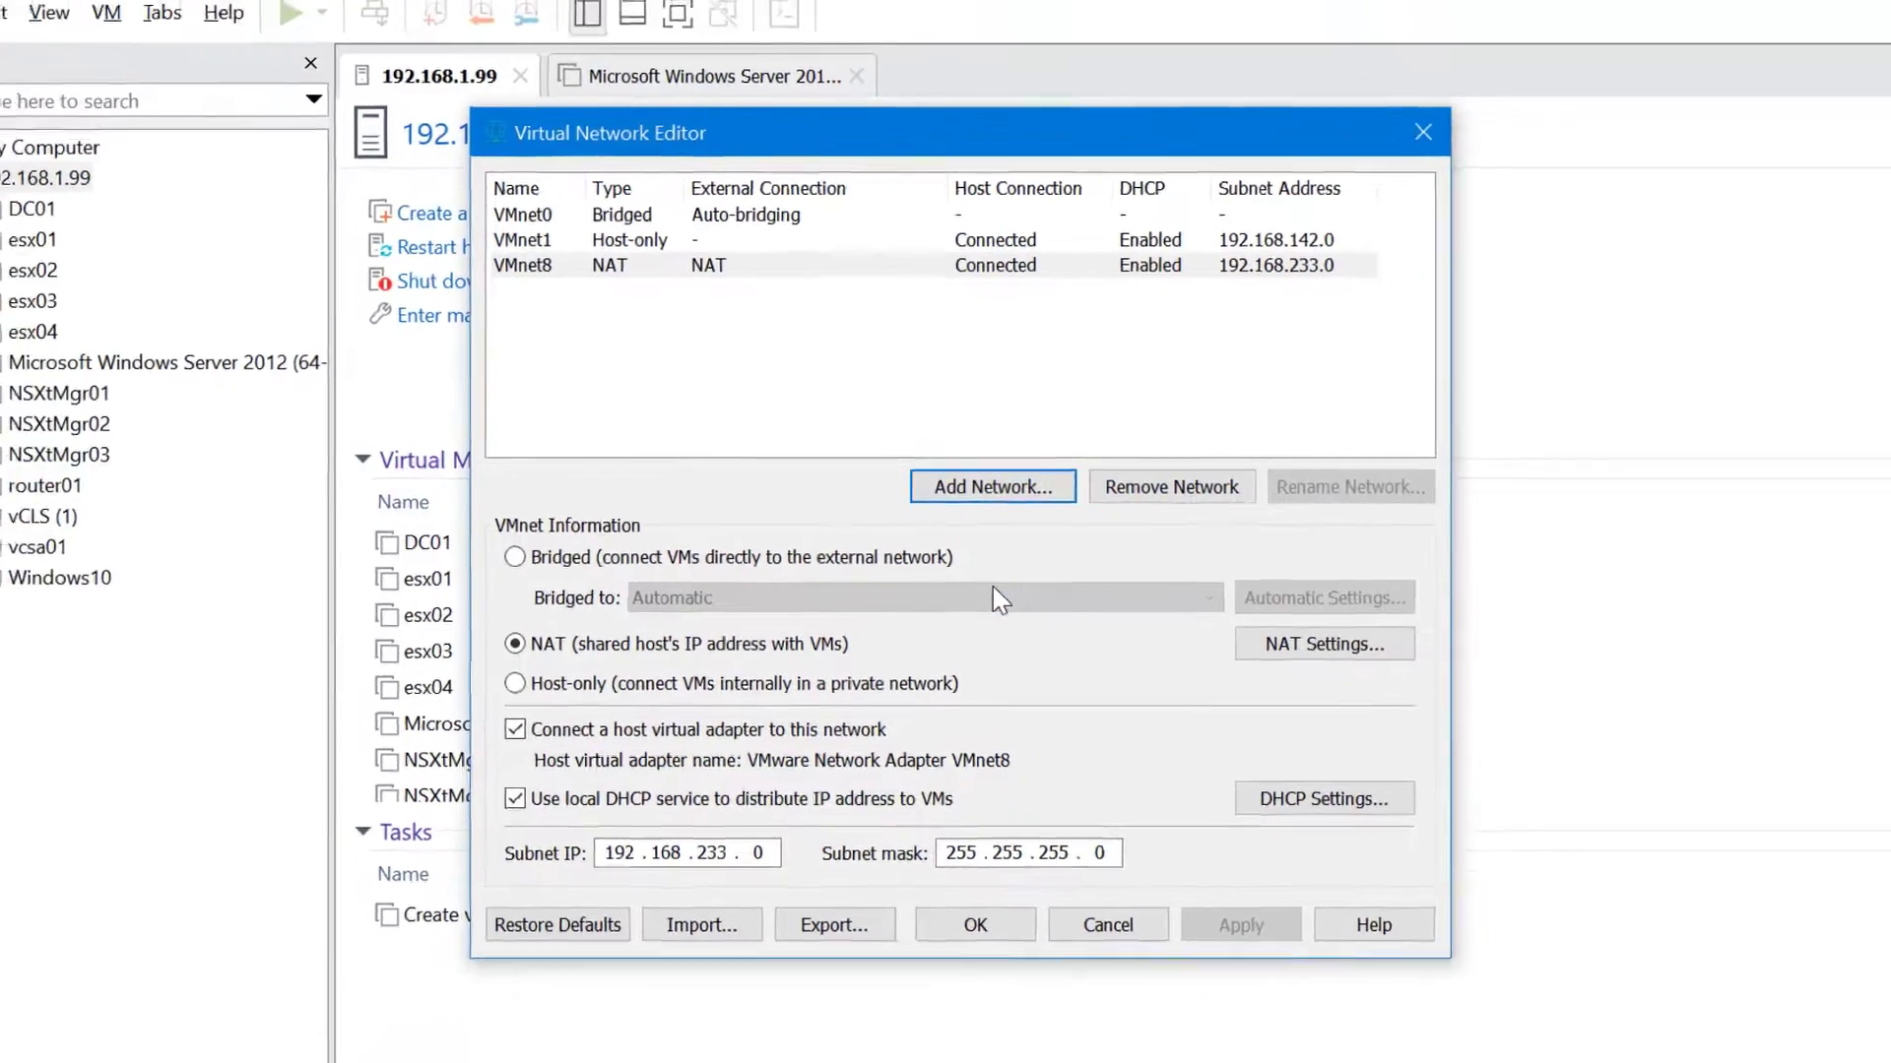
Run ncpa.cpl and inspect the VMware Network Adapter VMnet1 and VMnet8 host adapters
key(super+r)
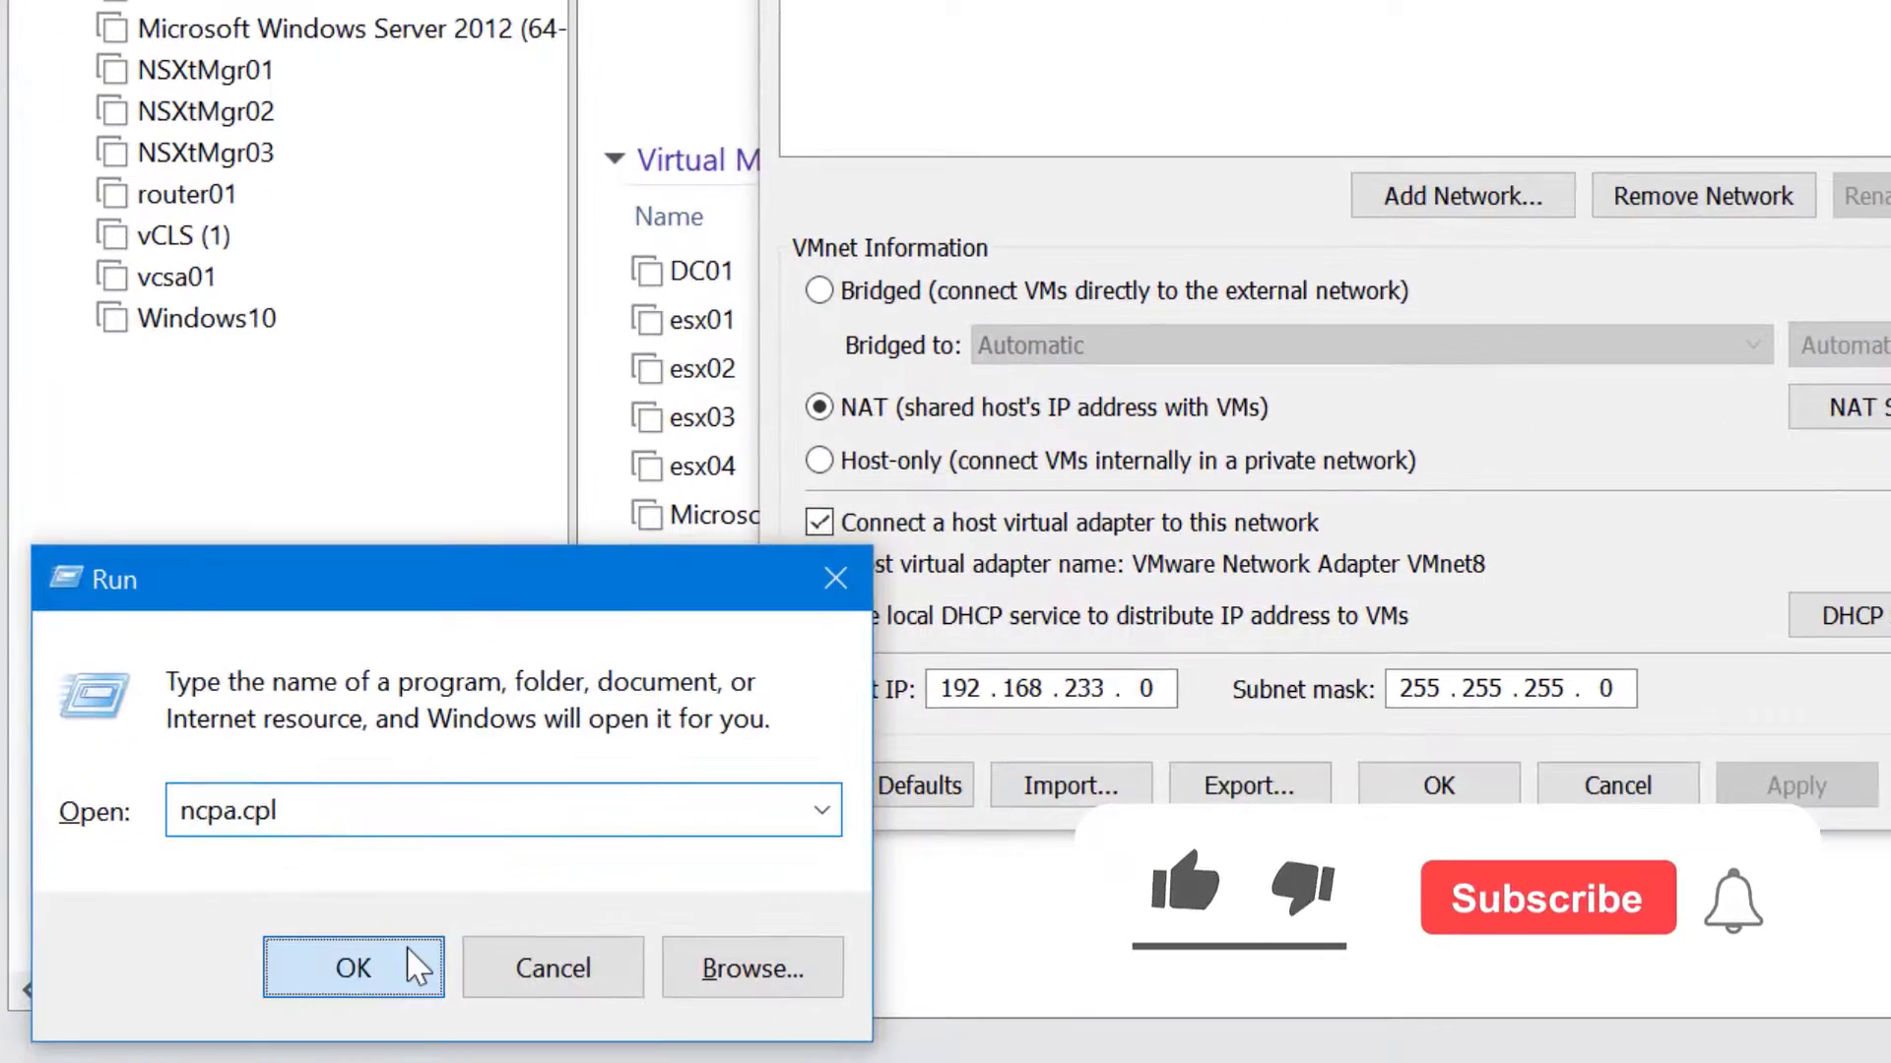
key(Return)
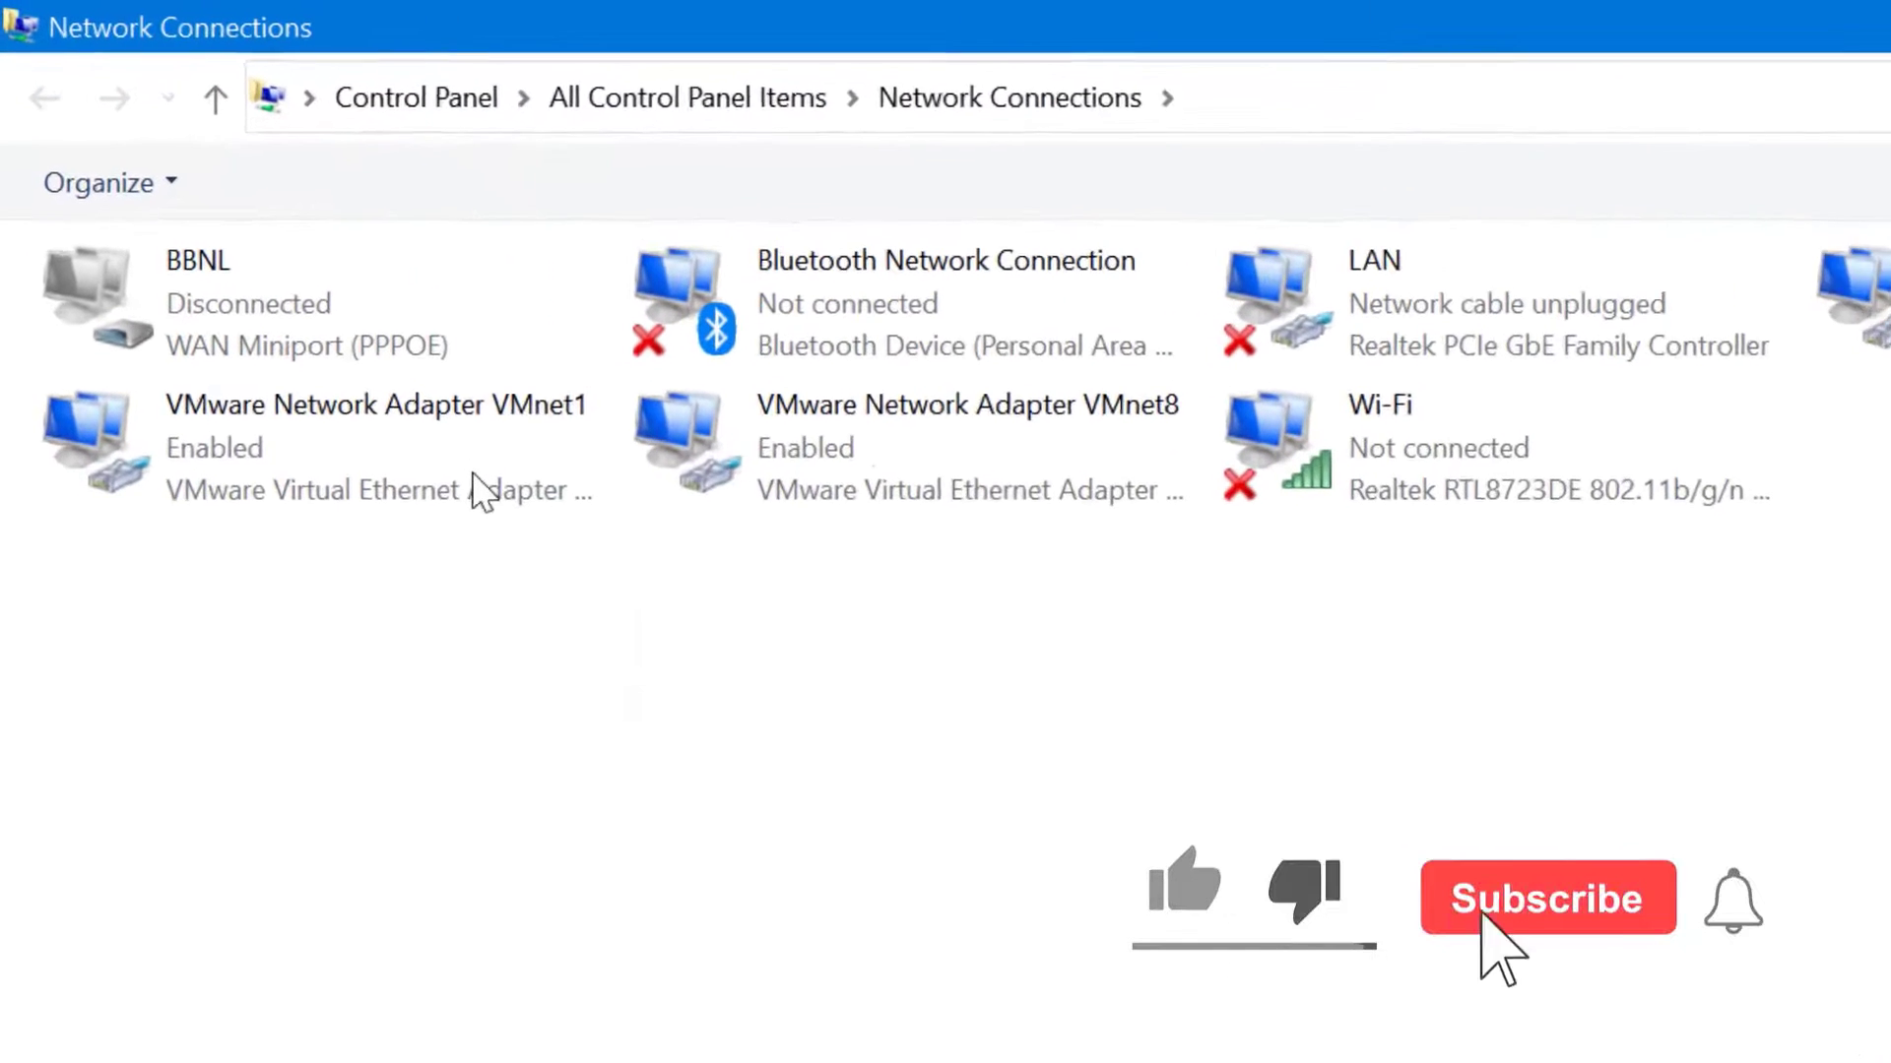
click(476, 487)
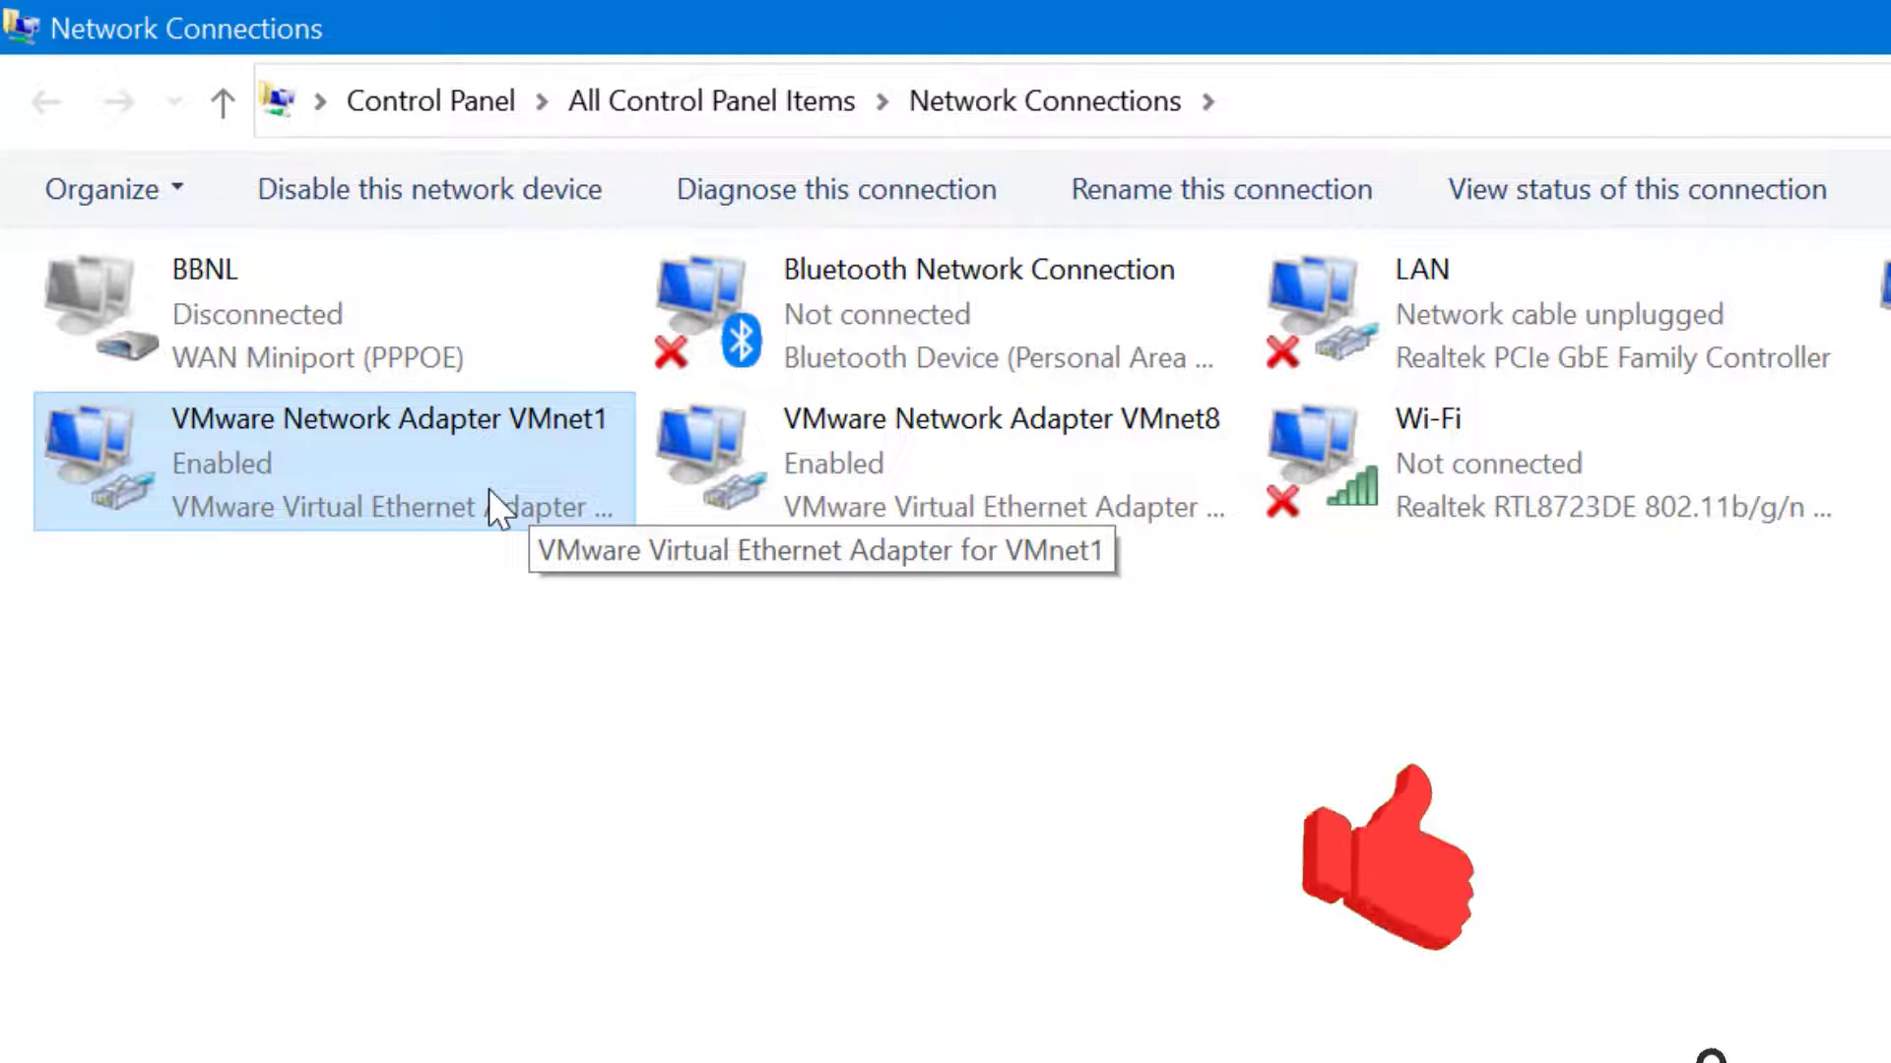
click(936, 462)
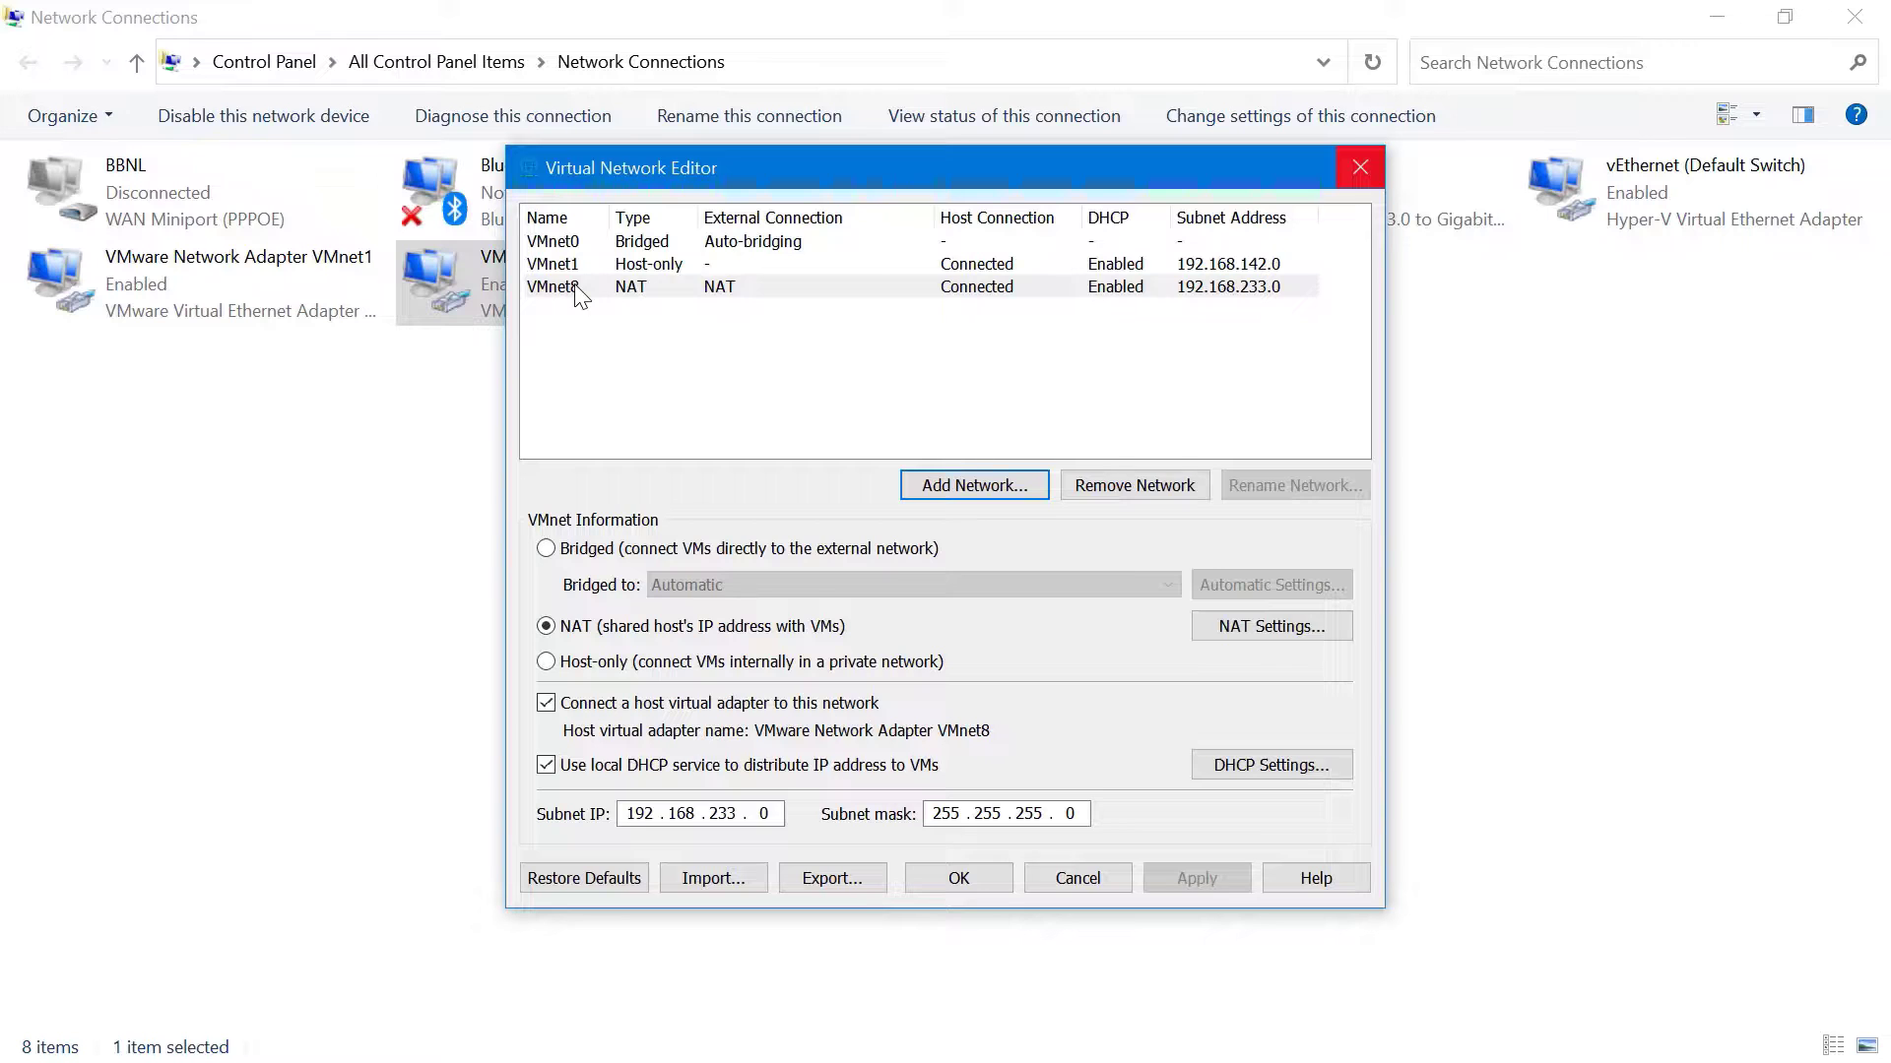
Close the Virtual Network Editor and view the Windows10 VM's NAT network adapter settings
click(1361, 173)
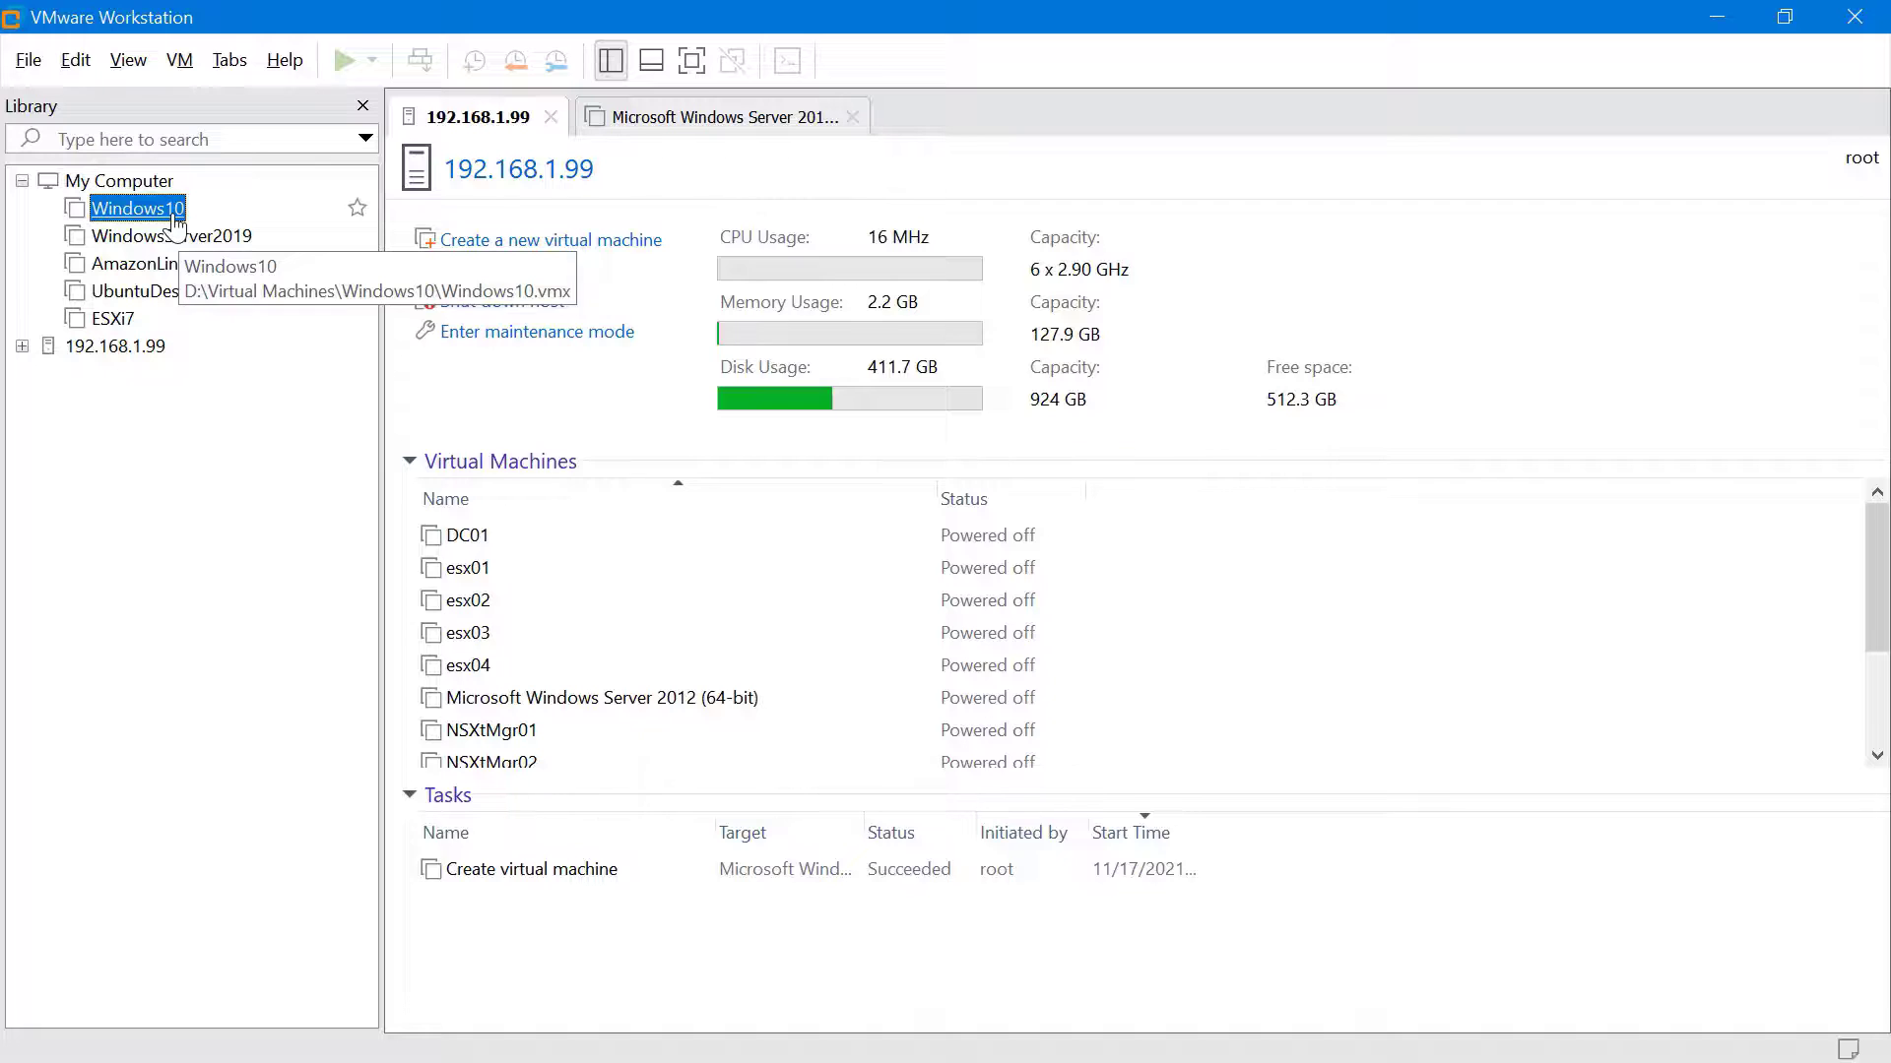
click(174, 215)
click(537, 253)
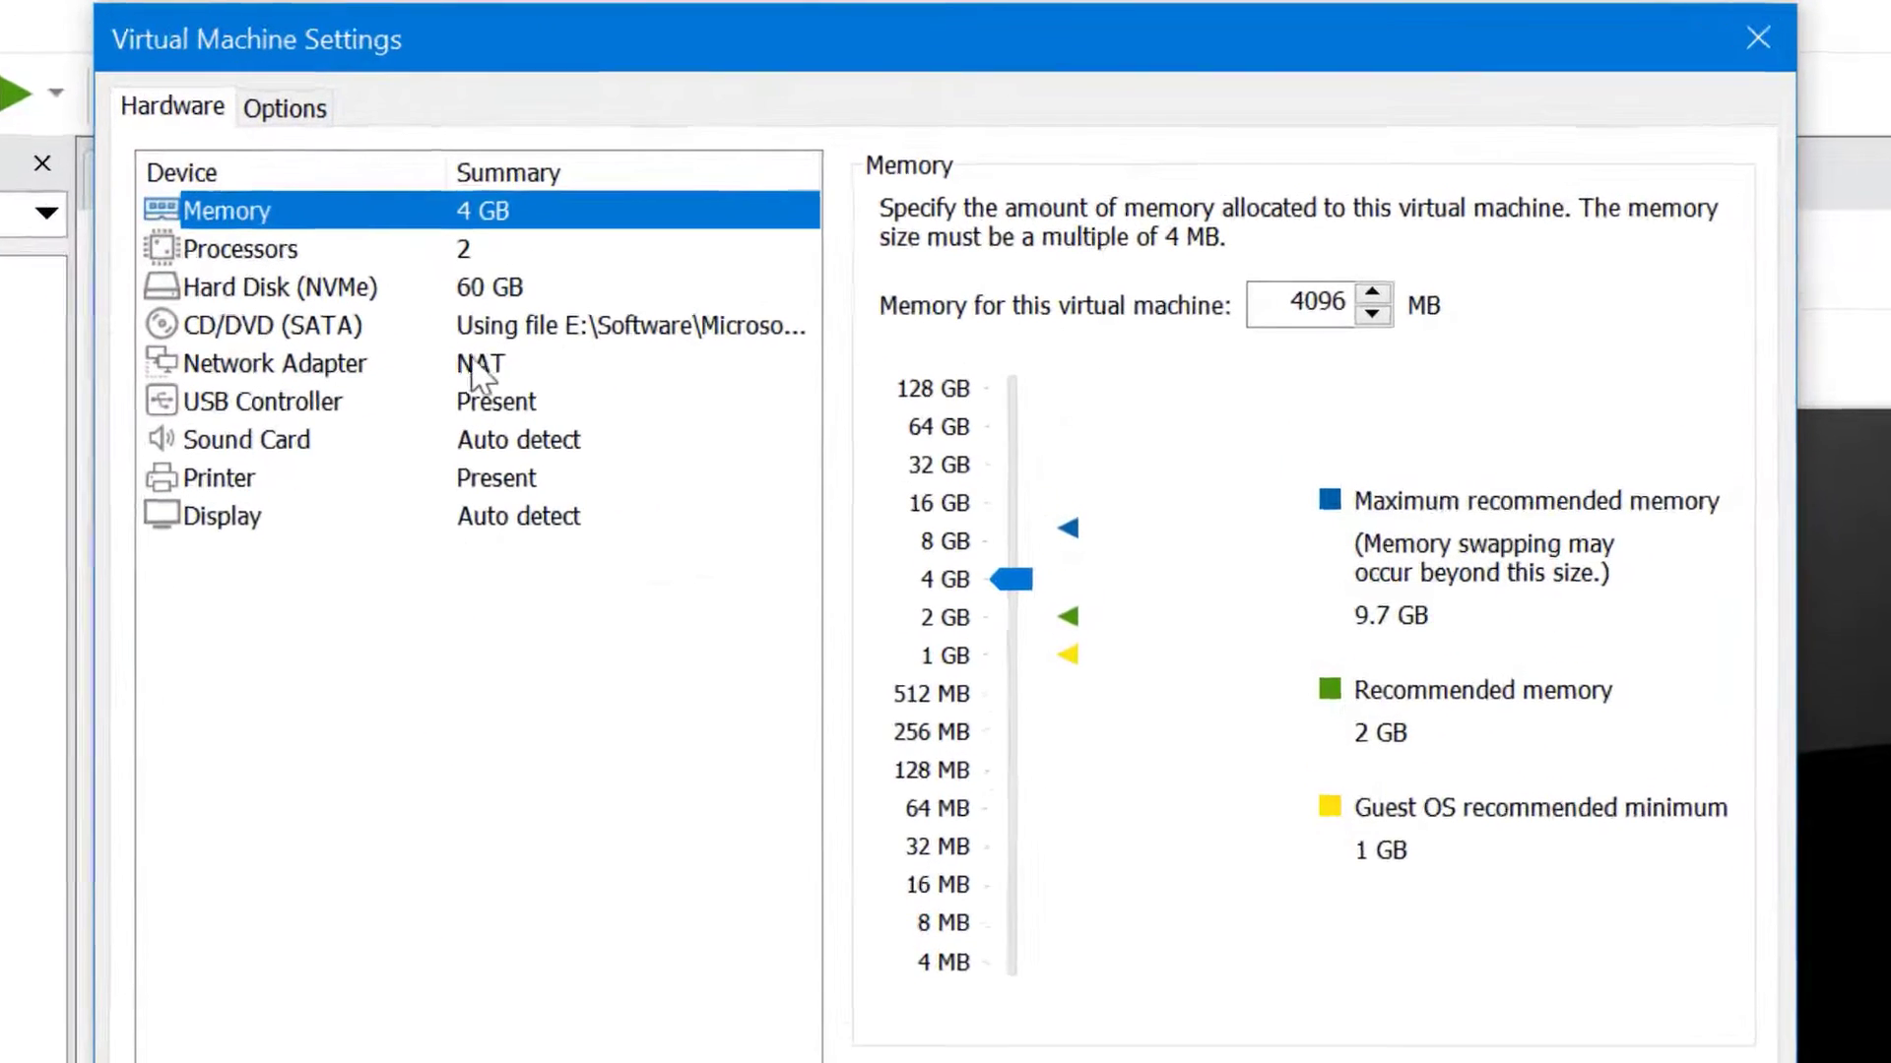
click(471, 364)
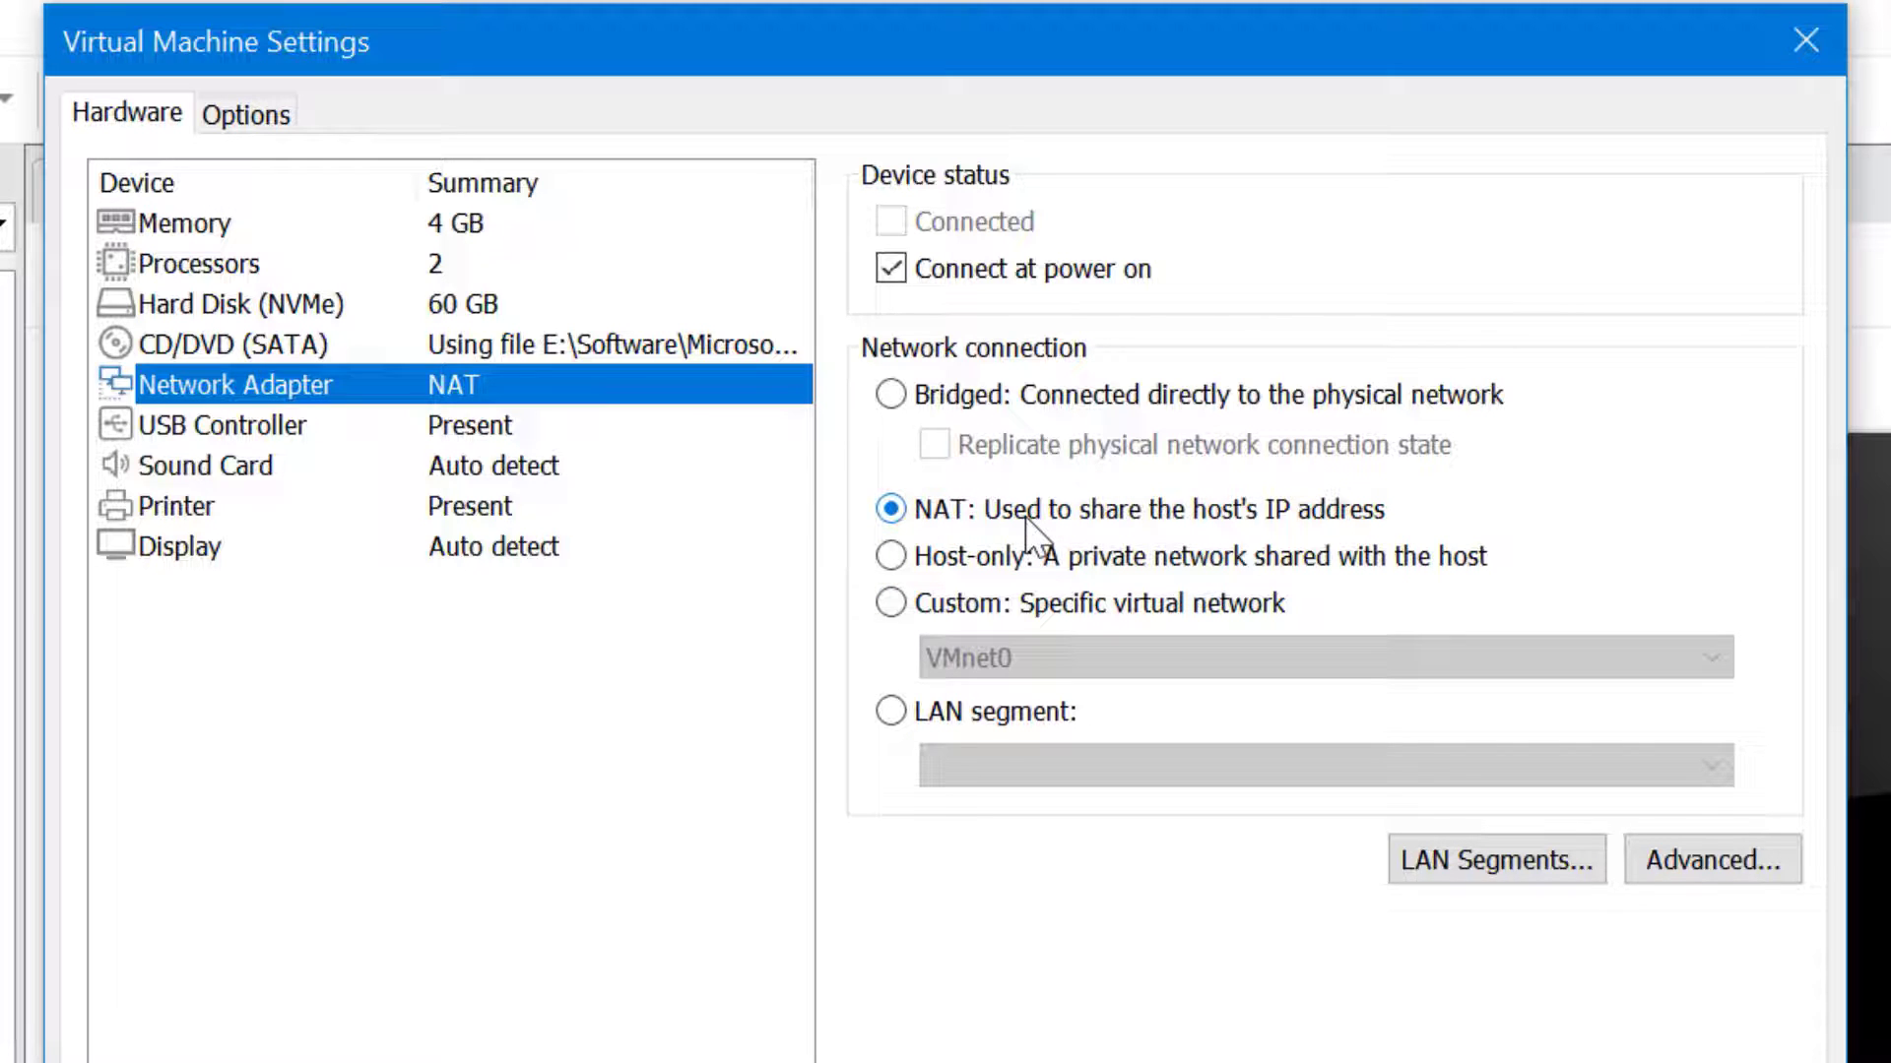
Switch the Windows10 adapter through Bridged and Host-only to Custom, then list available VMnets
click(910, 404)
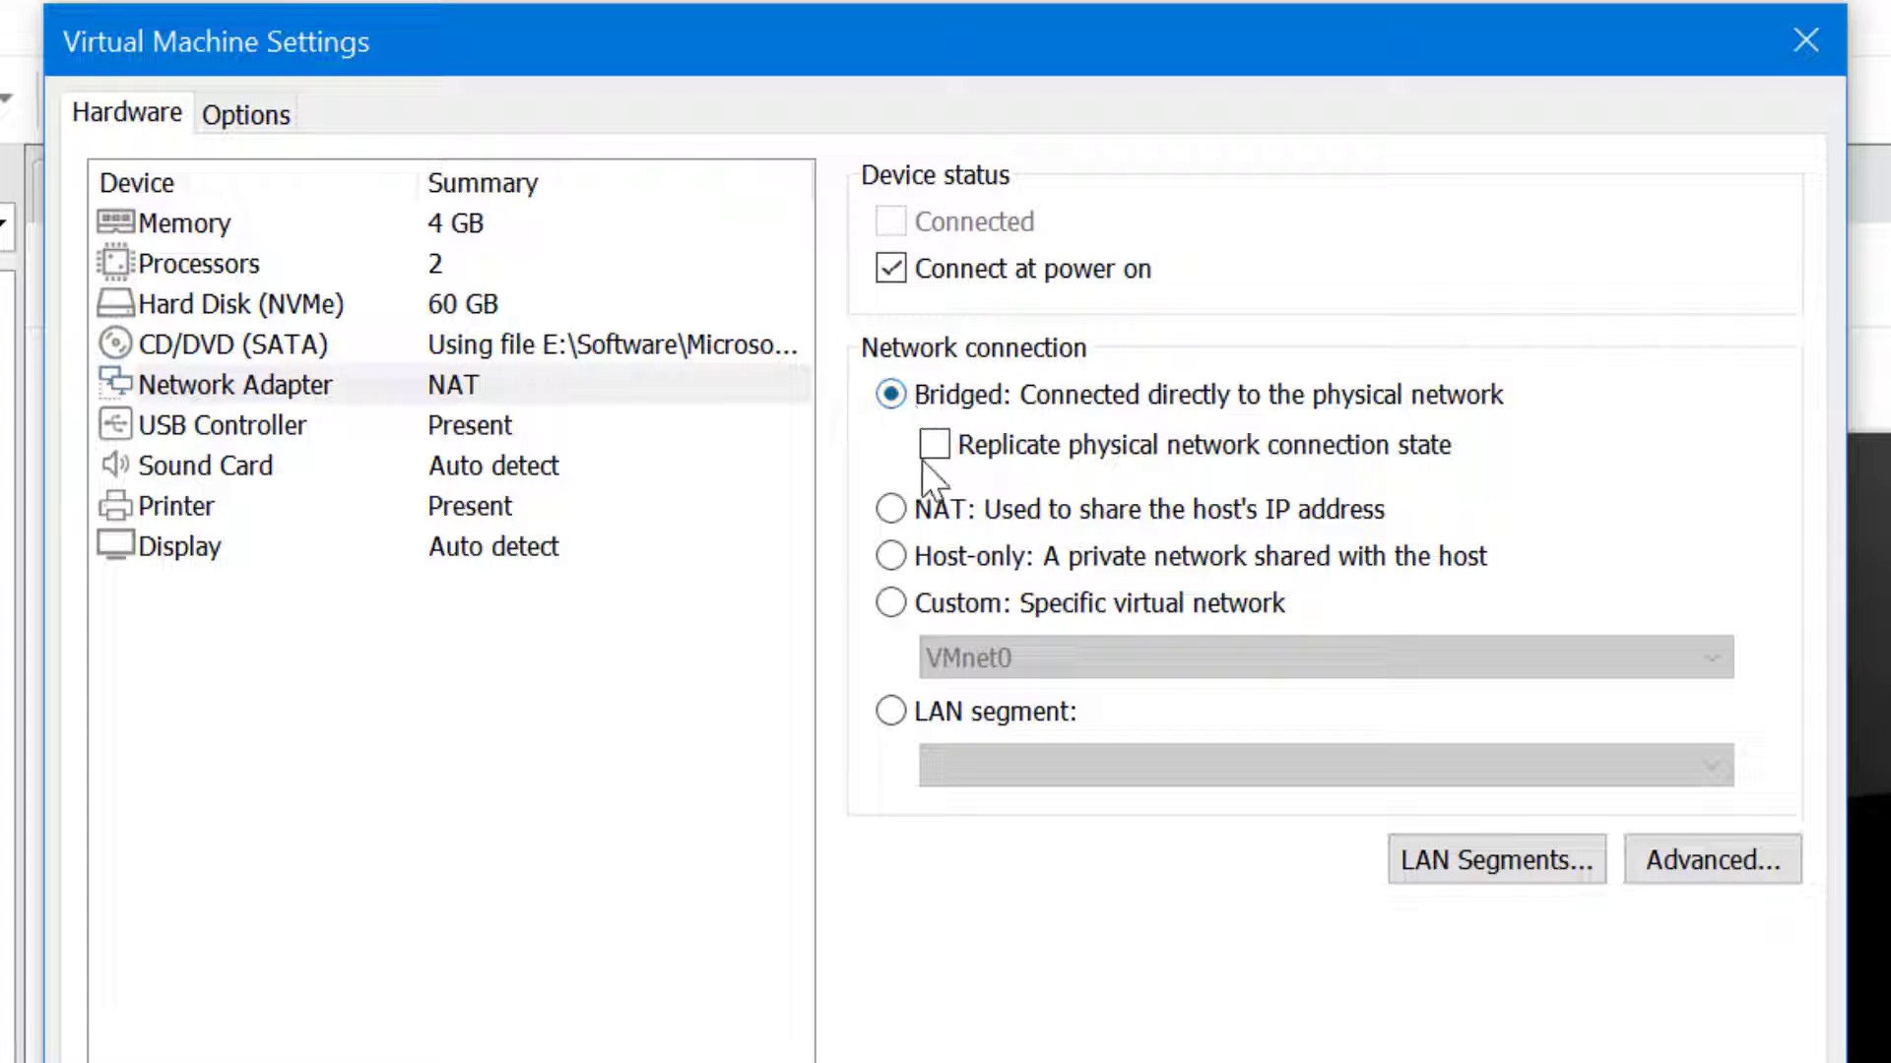
click(892, 556)
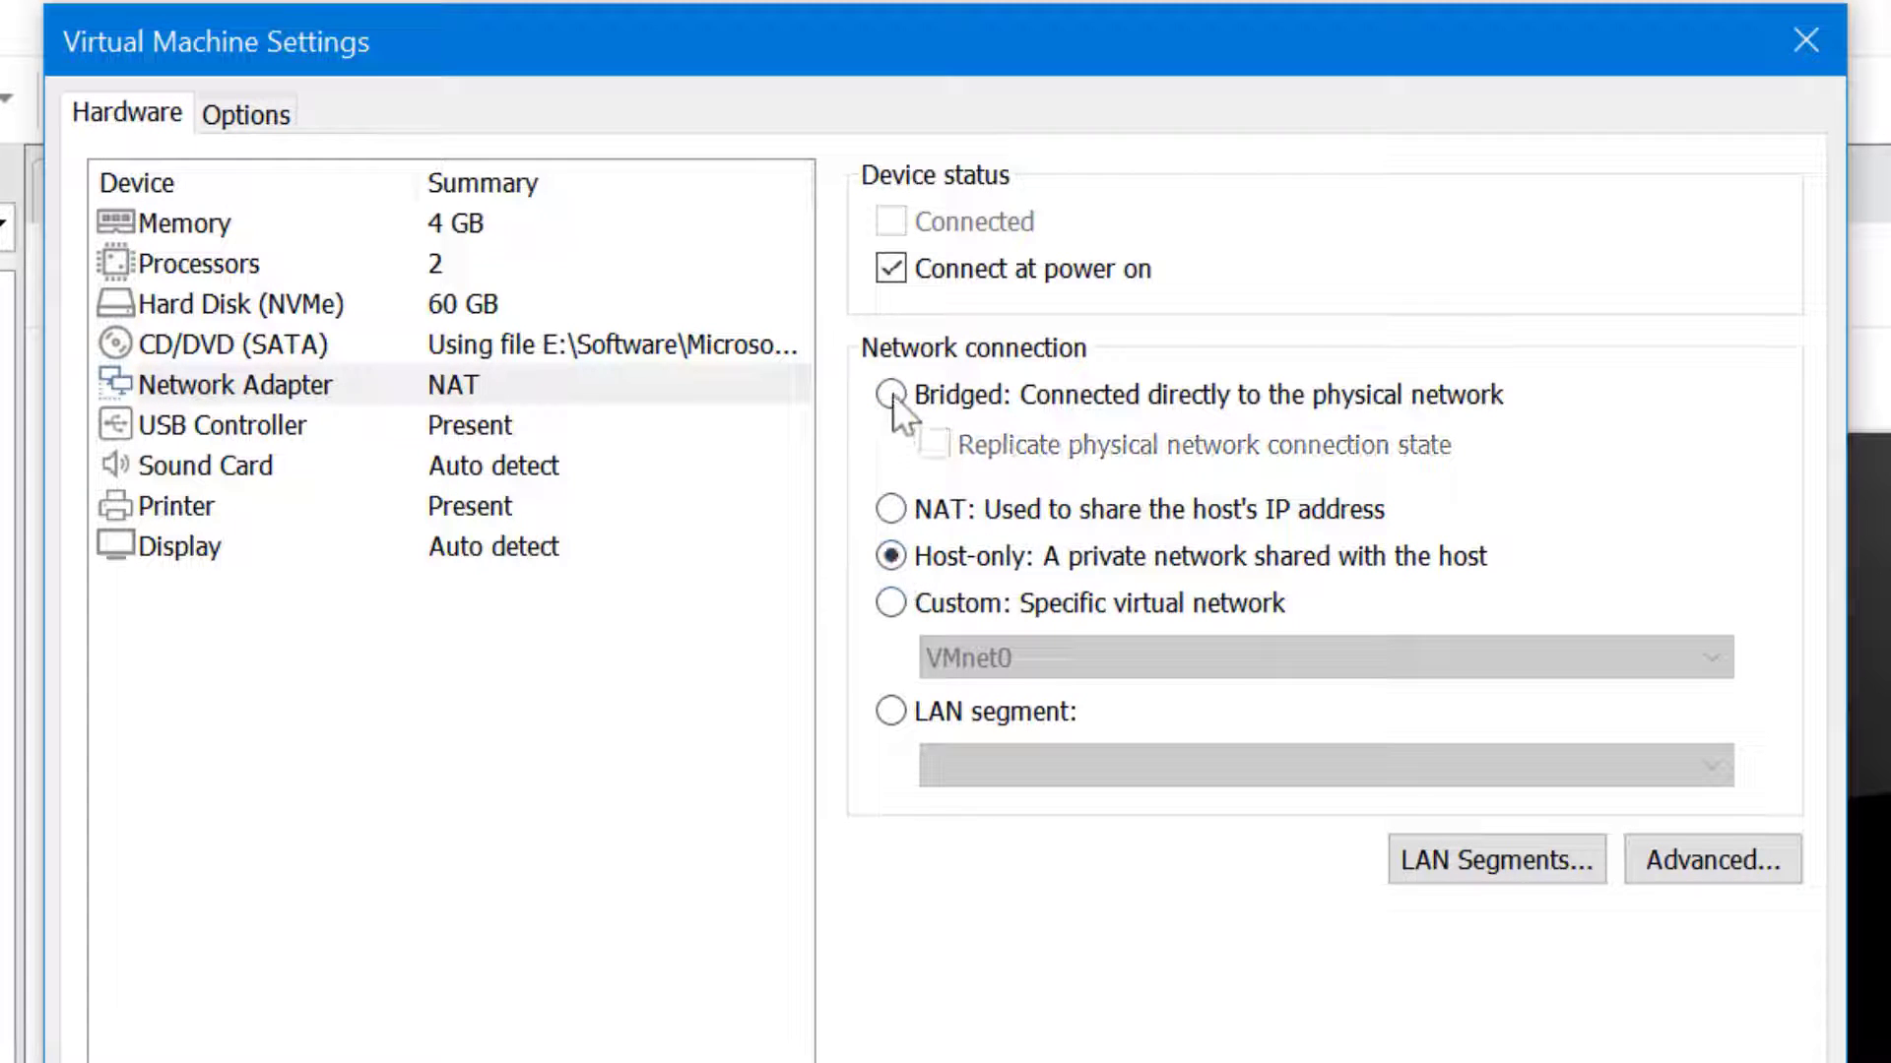
click(891, 394)
click(892, 557)
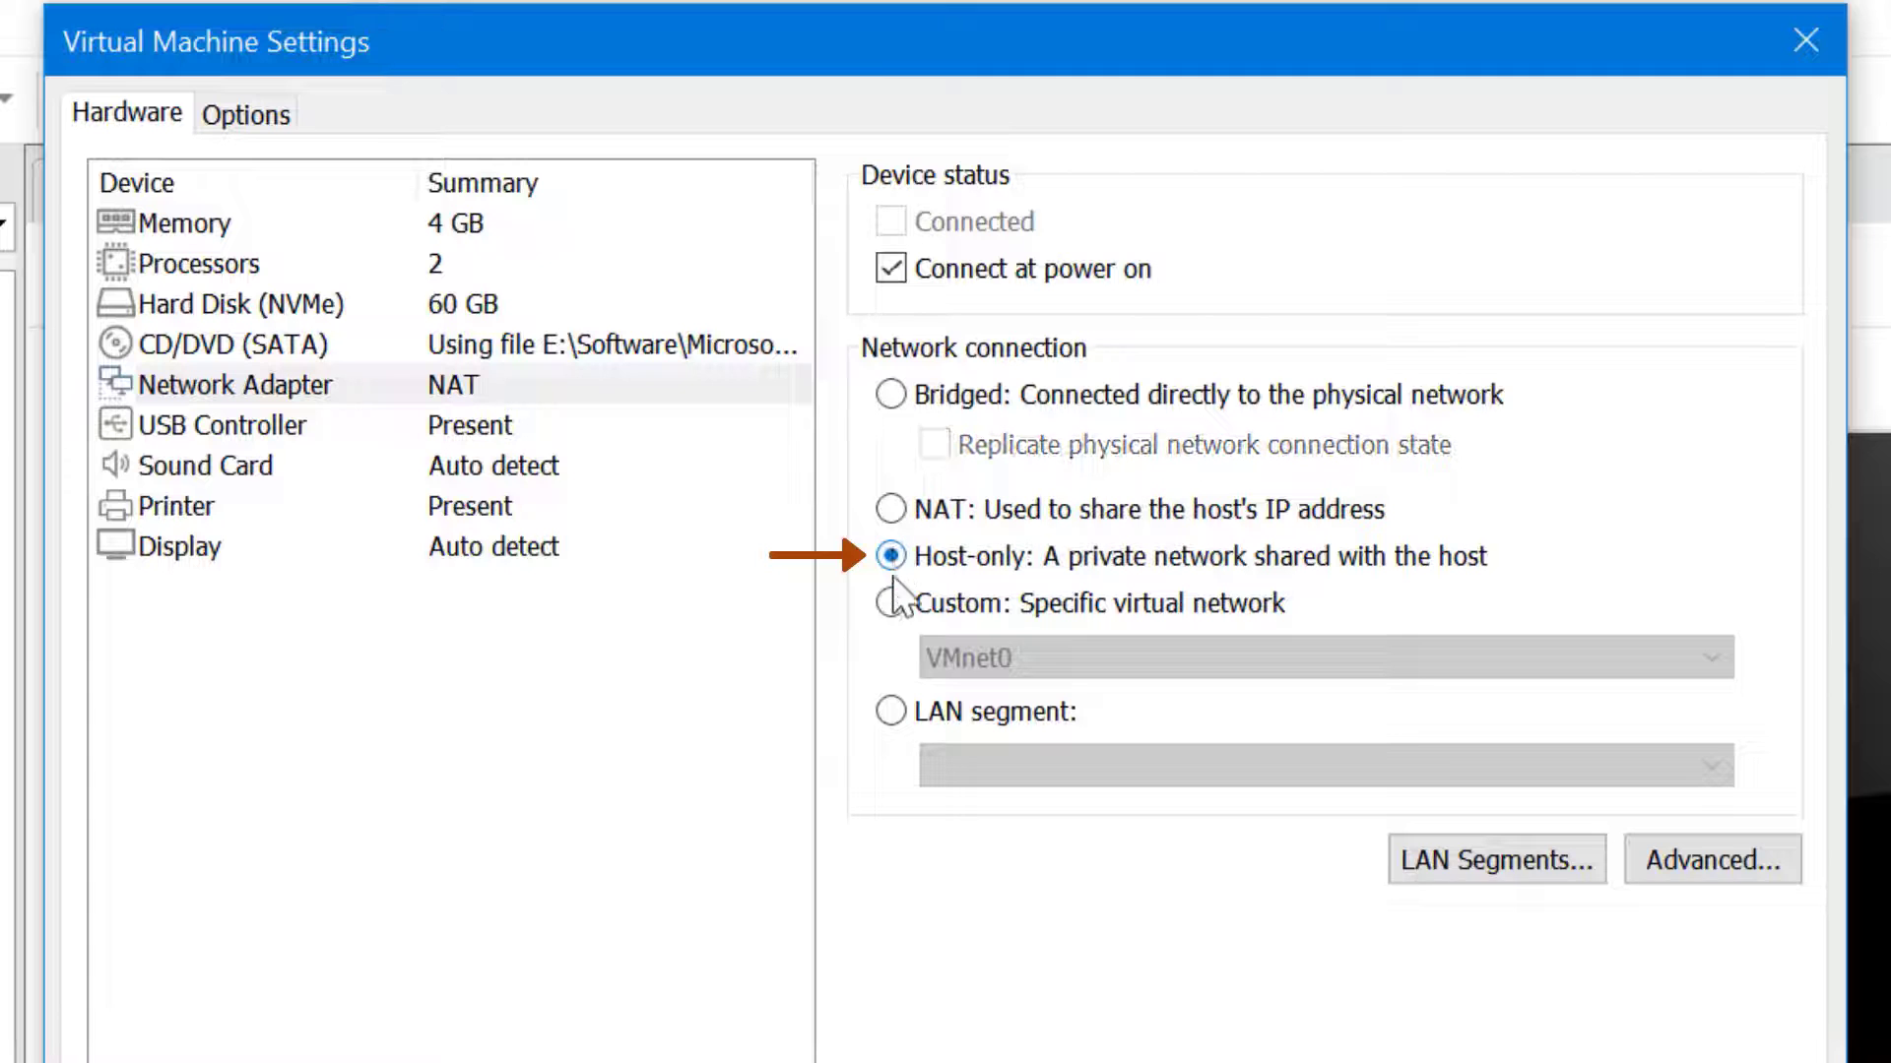
click(891, 604)
click(1072, 658)
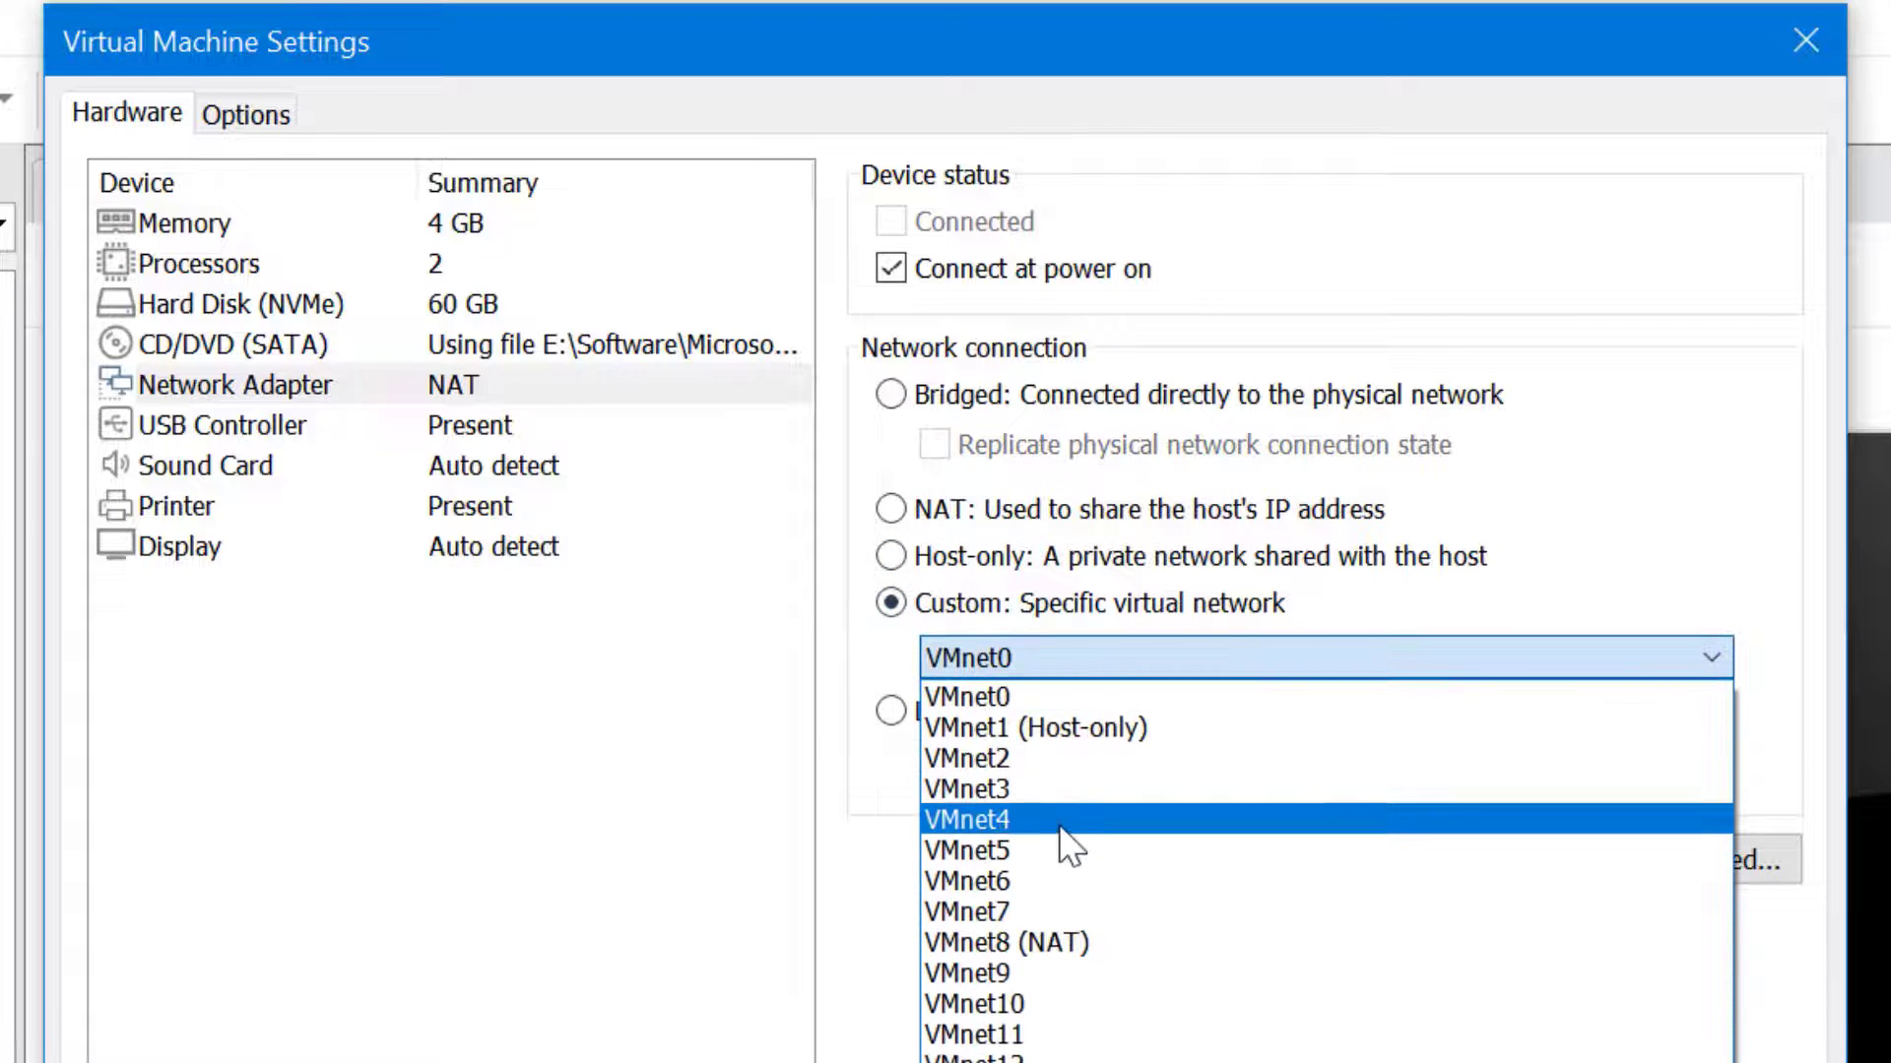
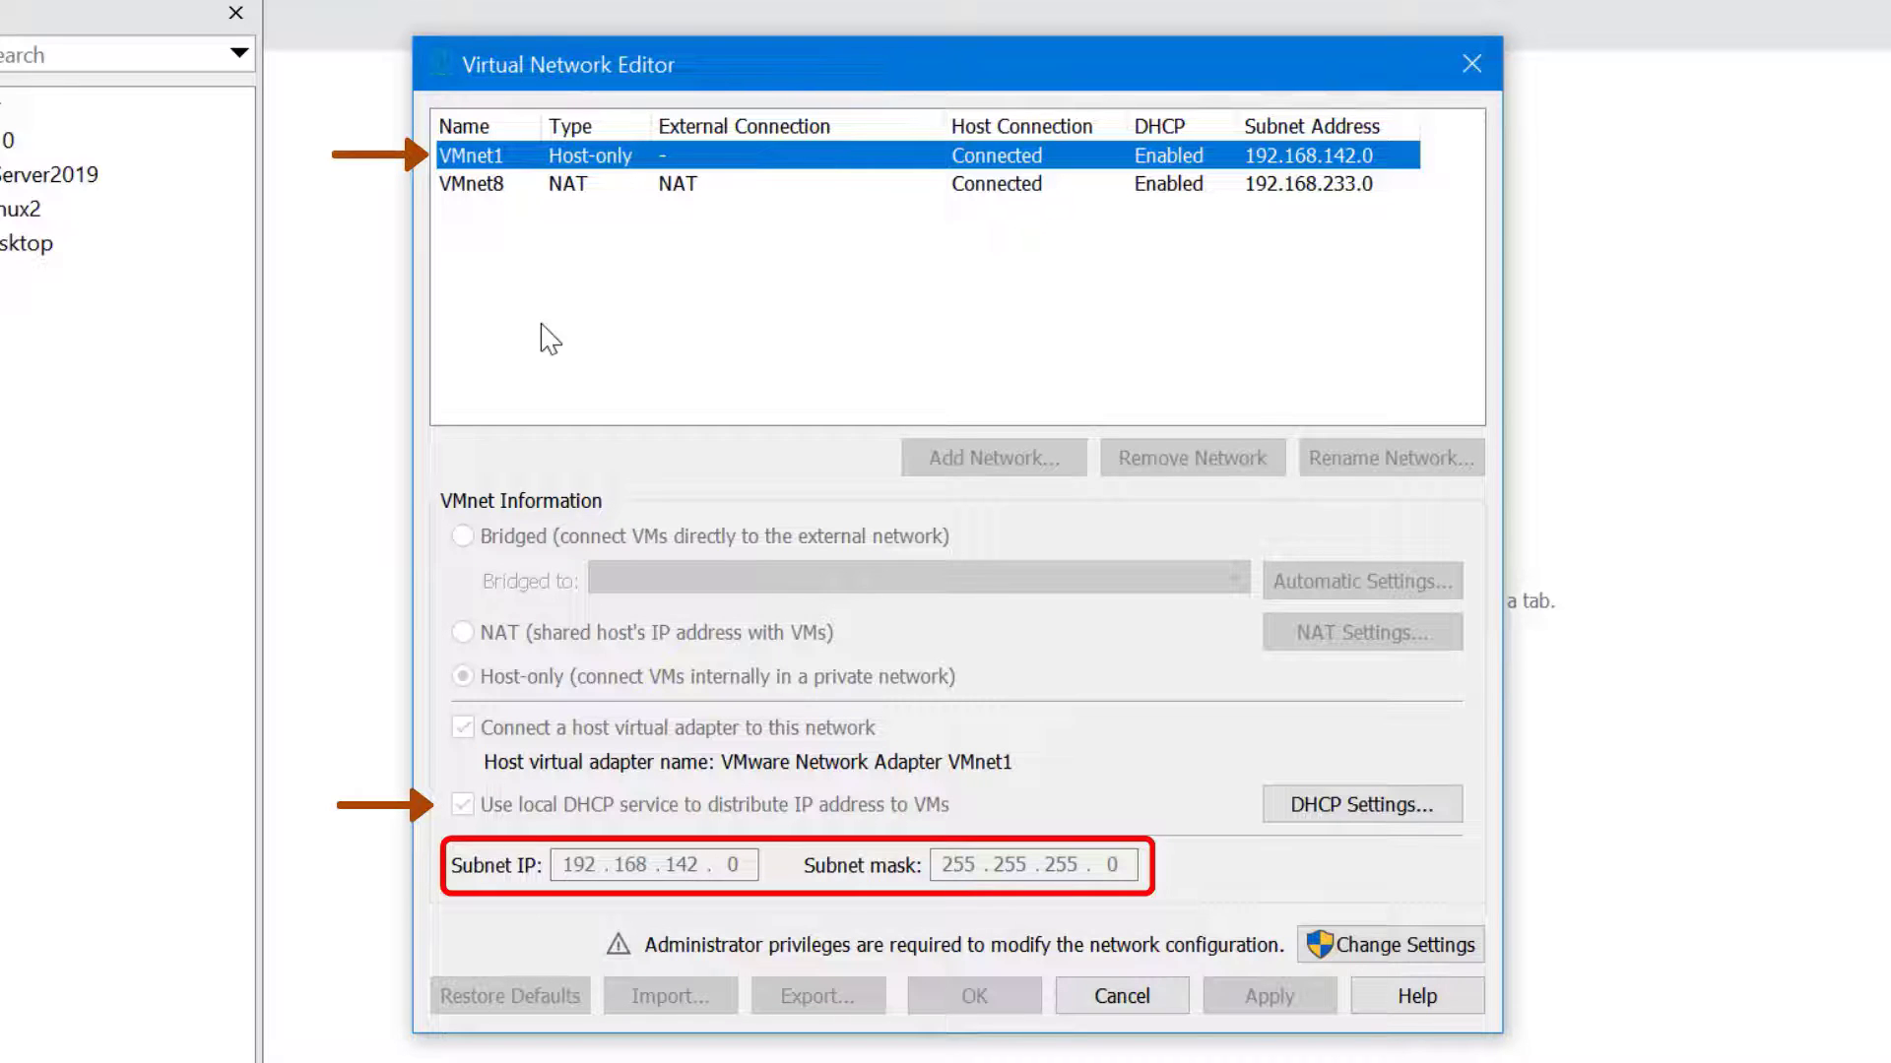
Check the NAT network VMnet8, then relaunch the network editor with administrator rights via Change Settings
click(630, 189)
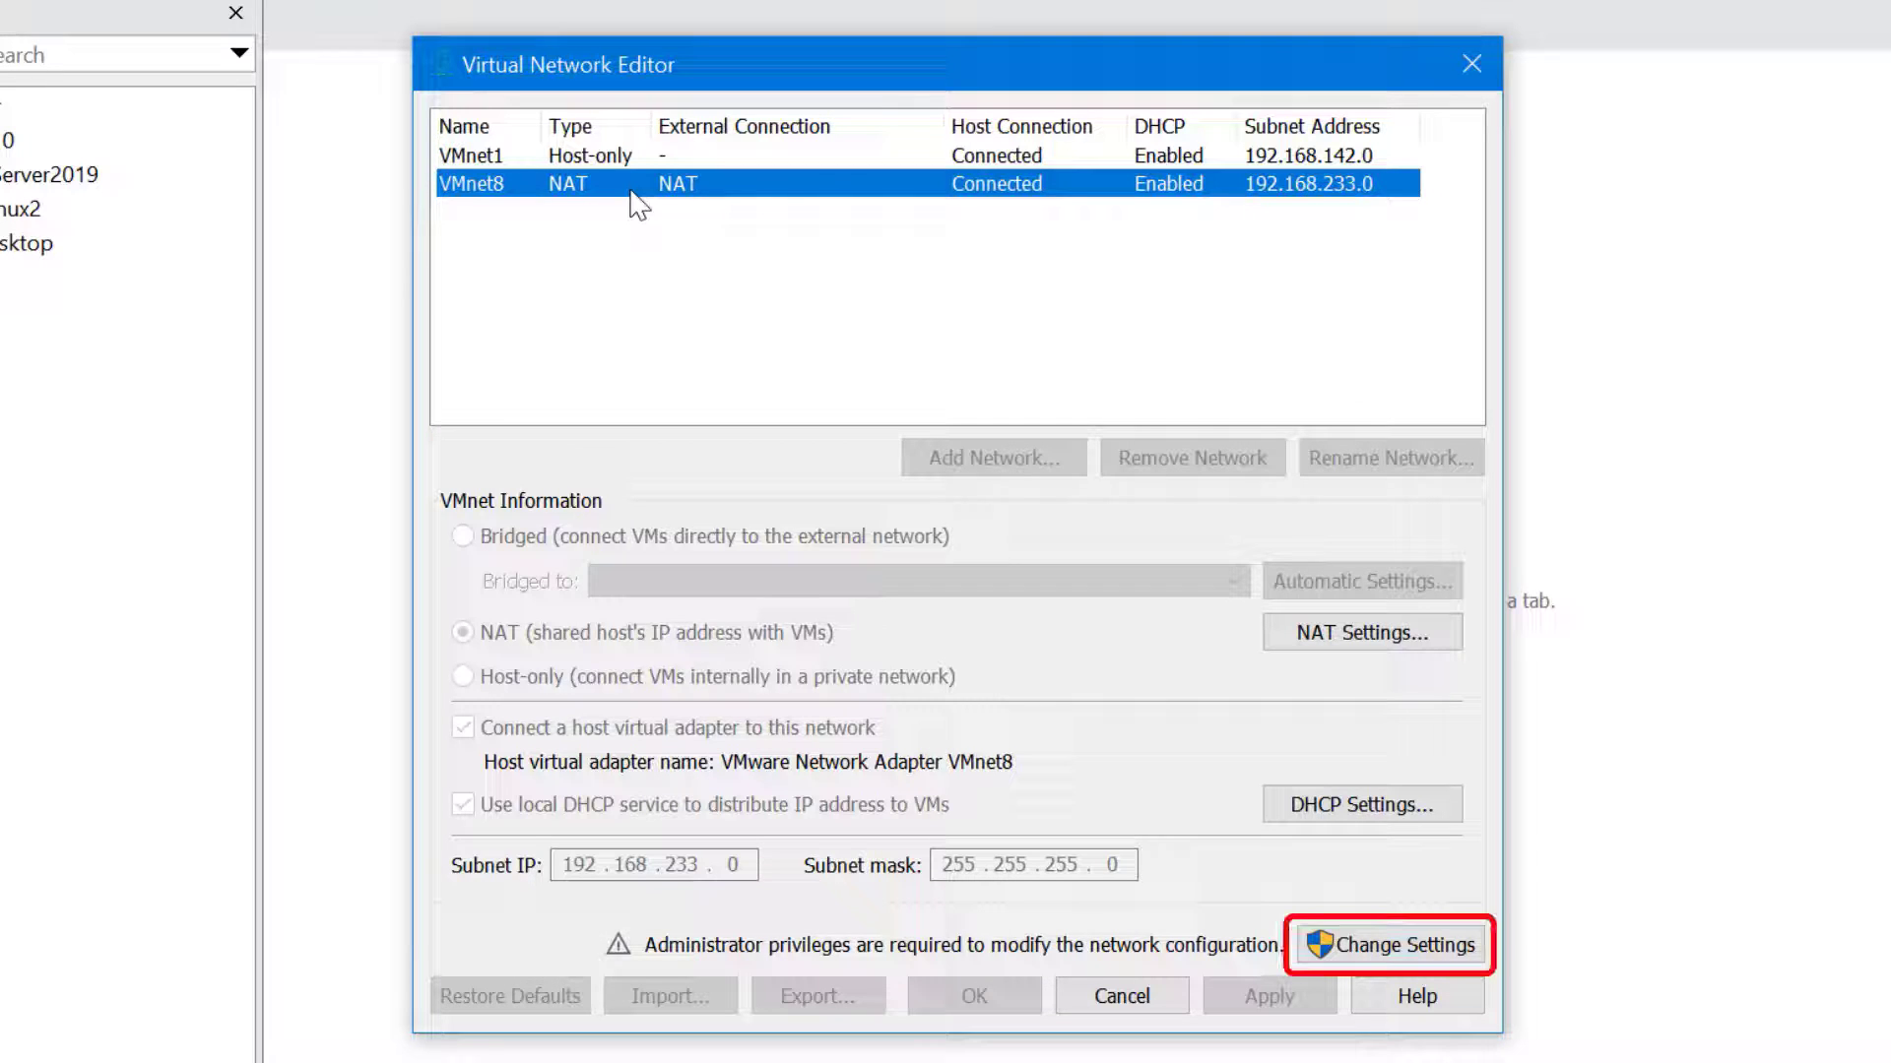
click(1398, 947)
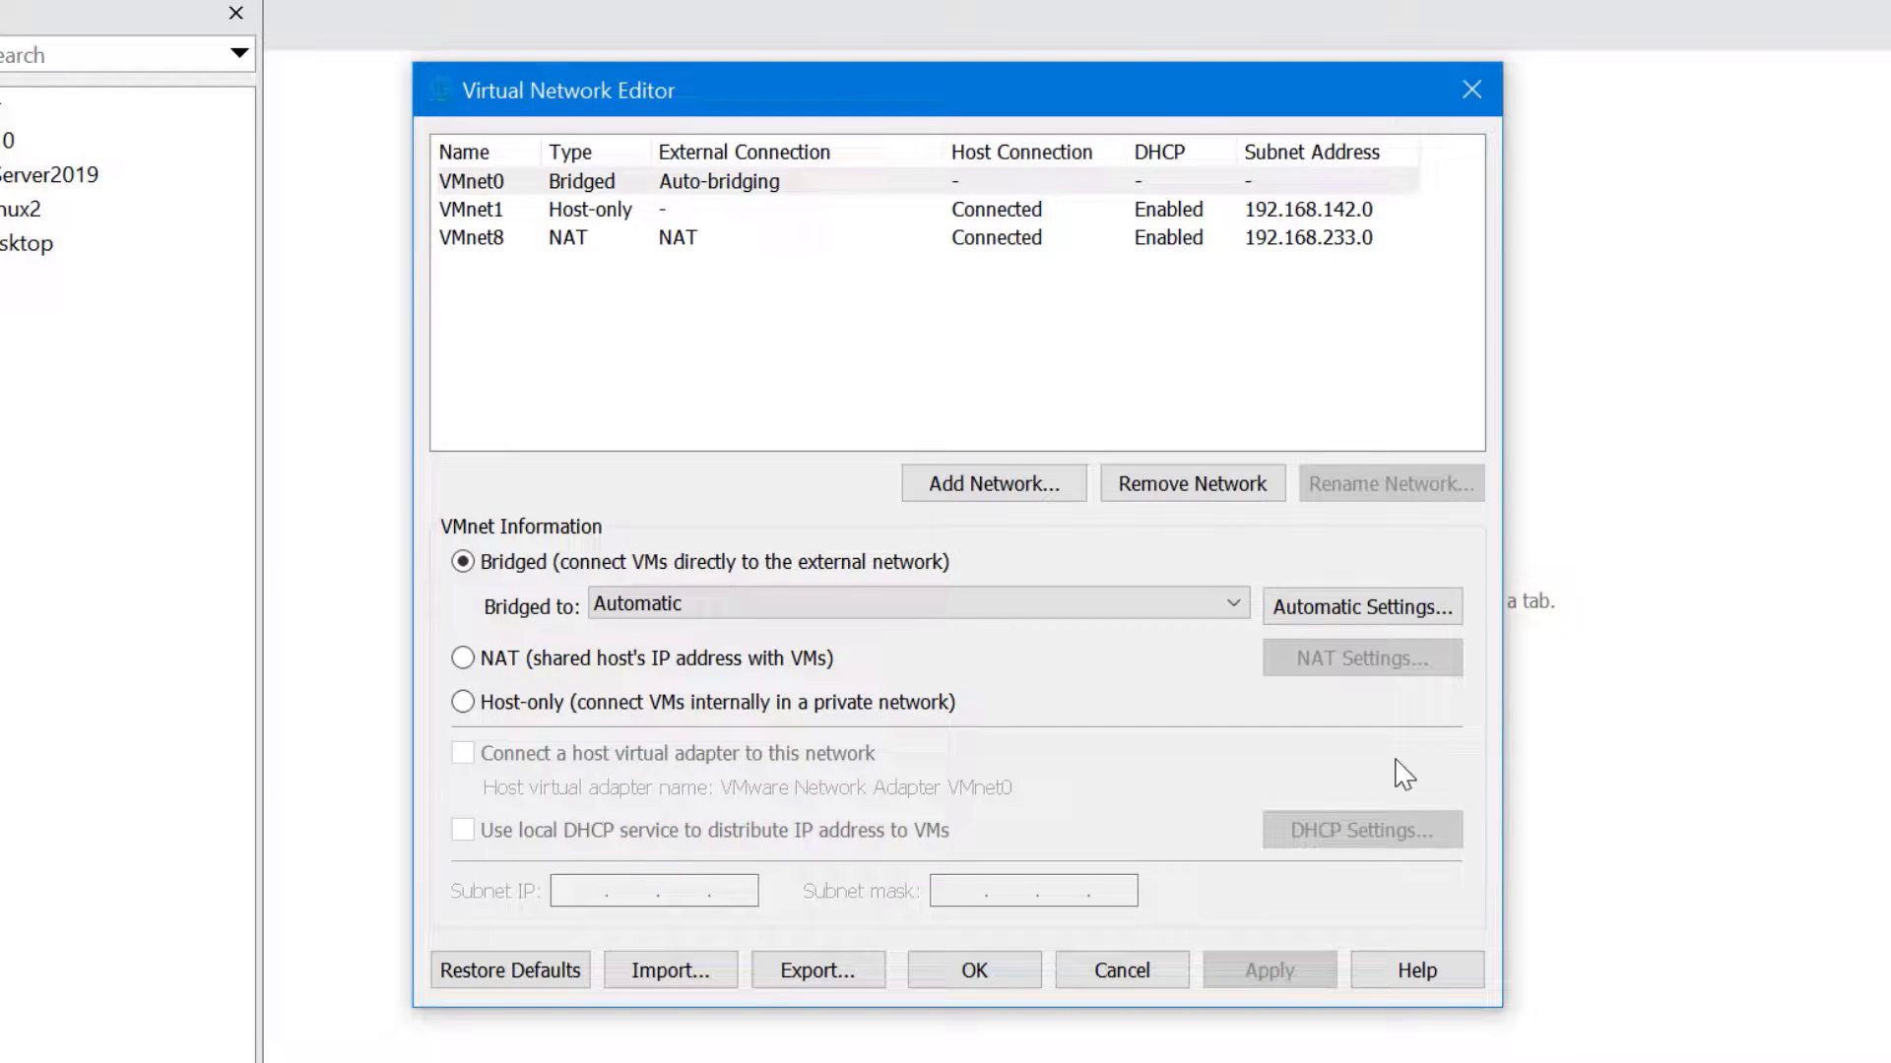
Accept the elevation prompt and view VMnet0's bridged settings in the editable network editor
click(866, 377)
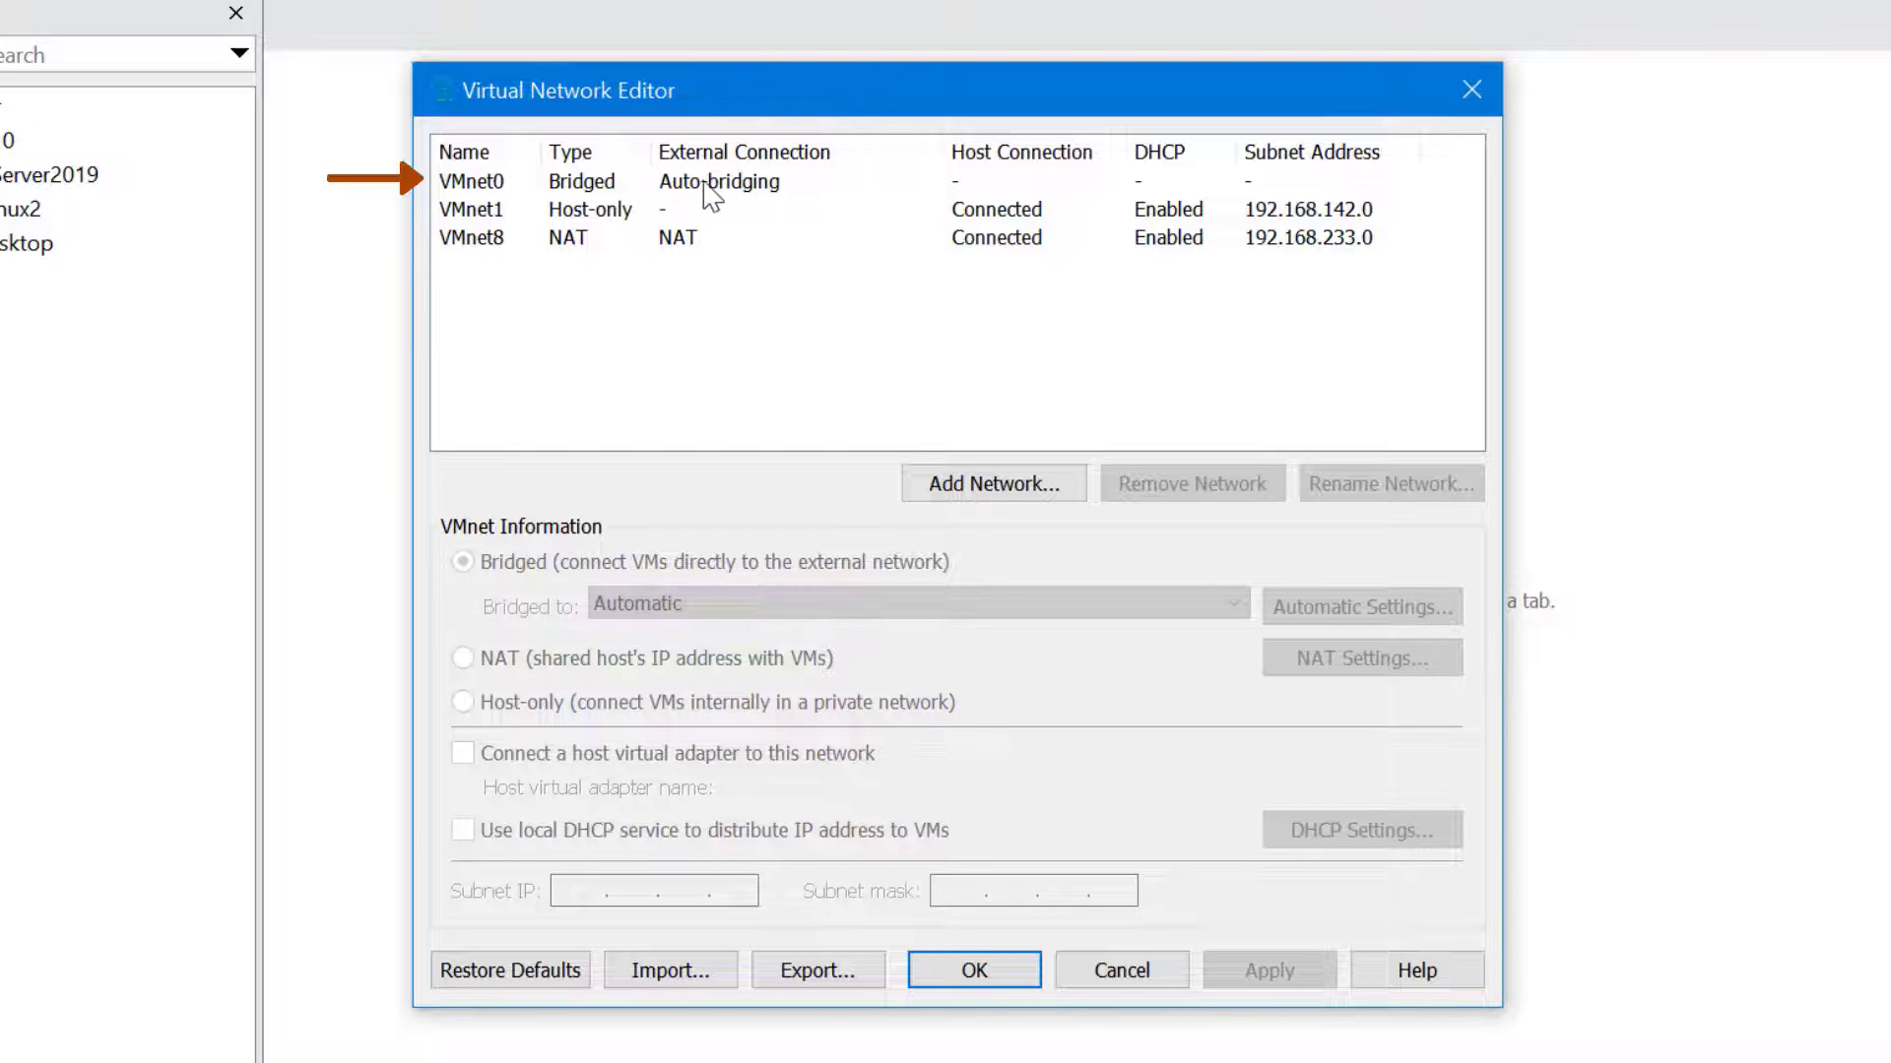
click(537, 187)
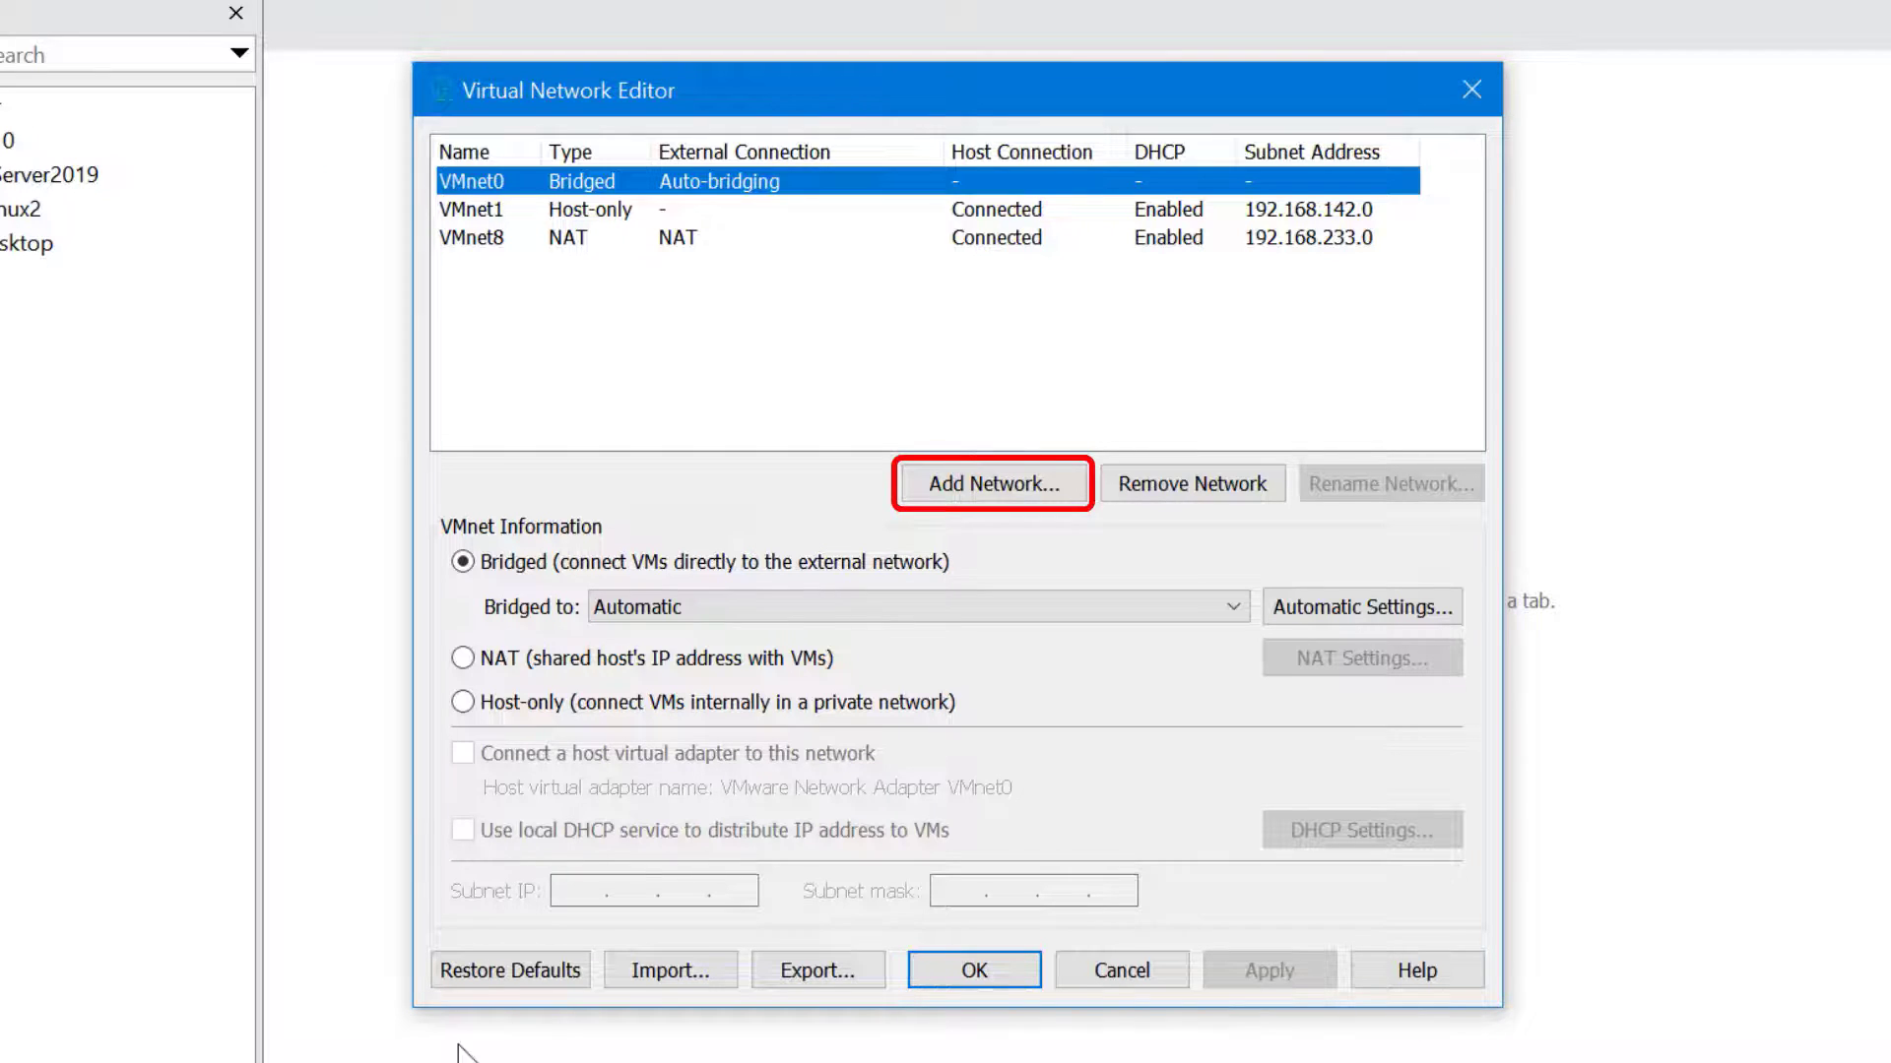
Add host-only network VMnet2, then check the remaining free VMnet numbers and cancel a second addition
click(1049, 480)
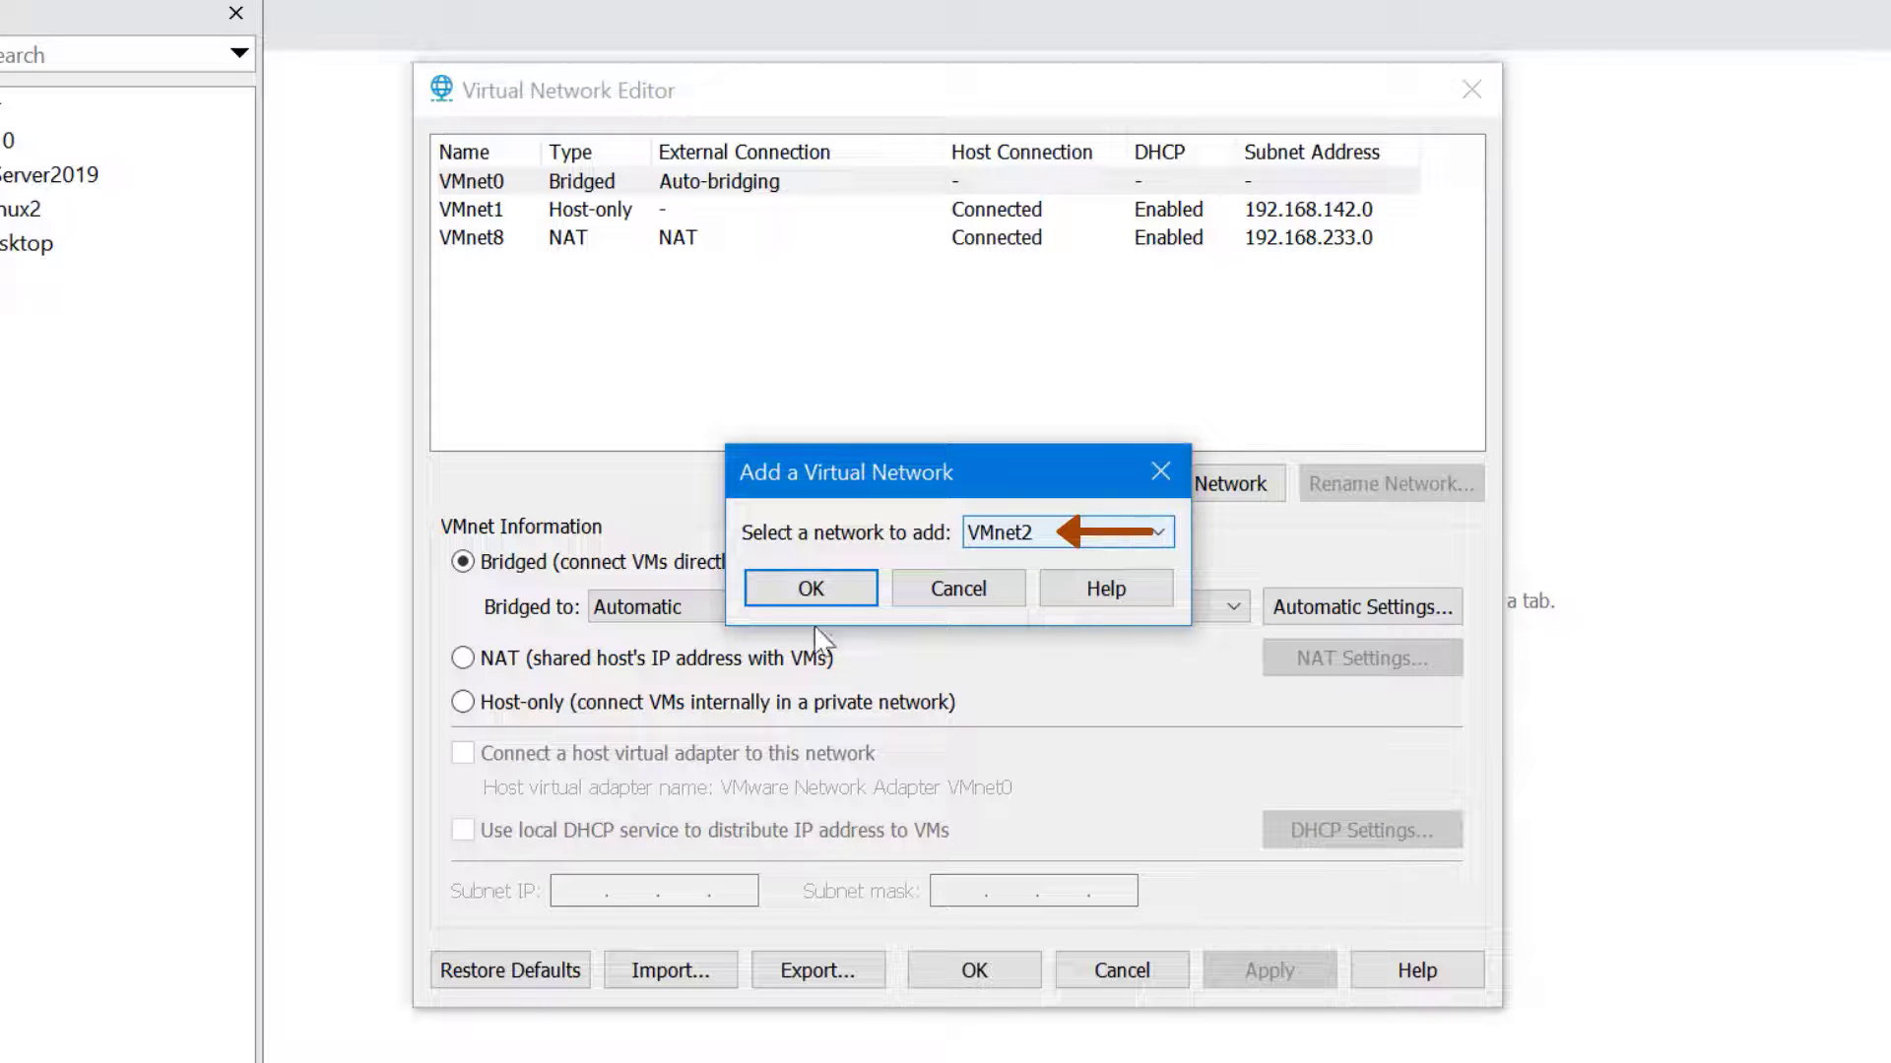
click(811, 589)
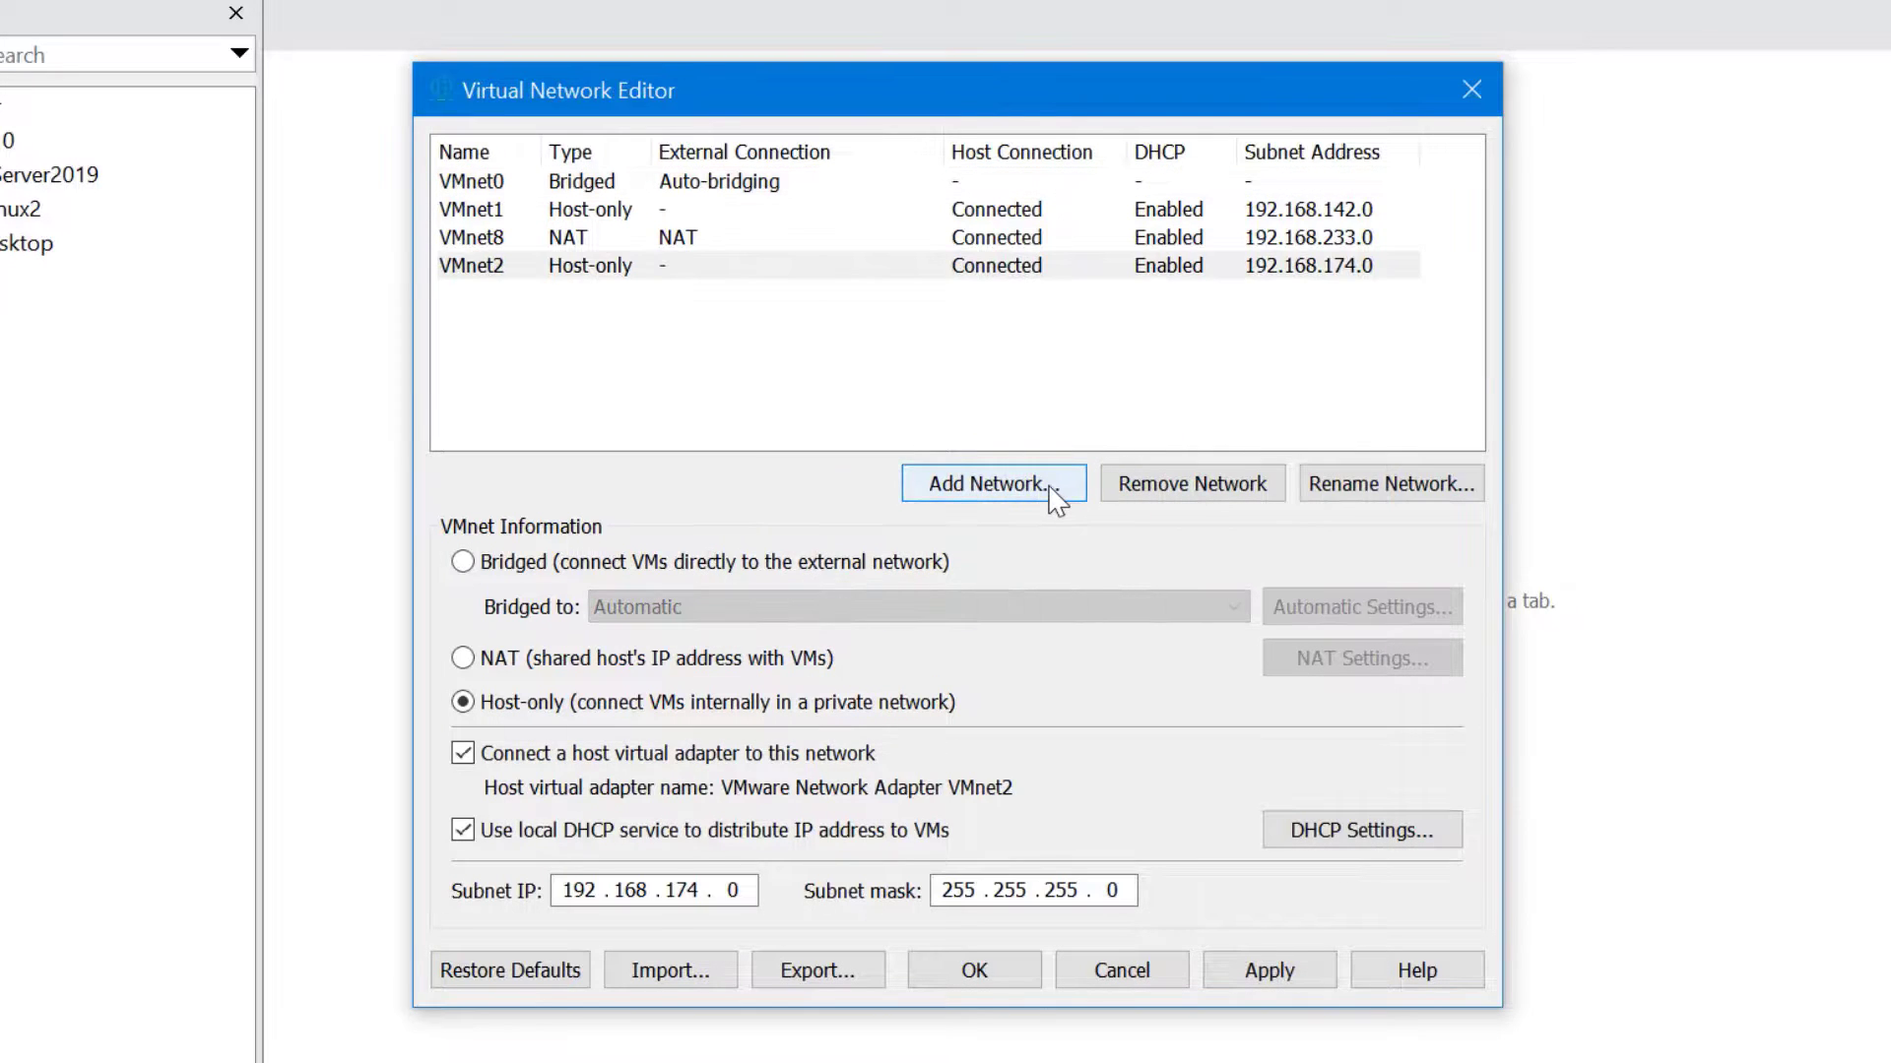
click(1056, 500)
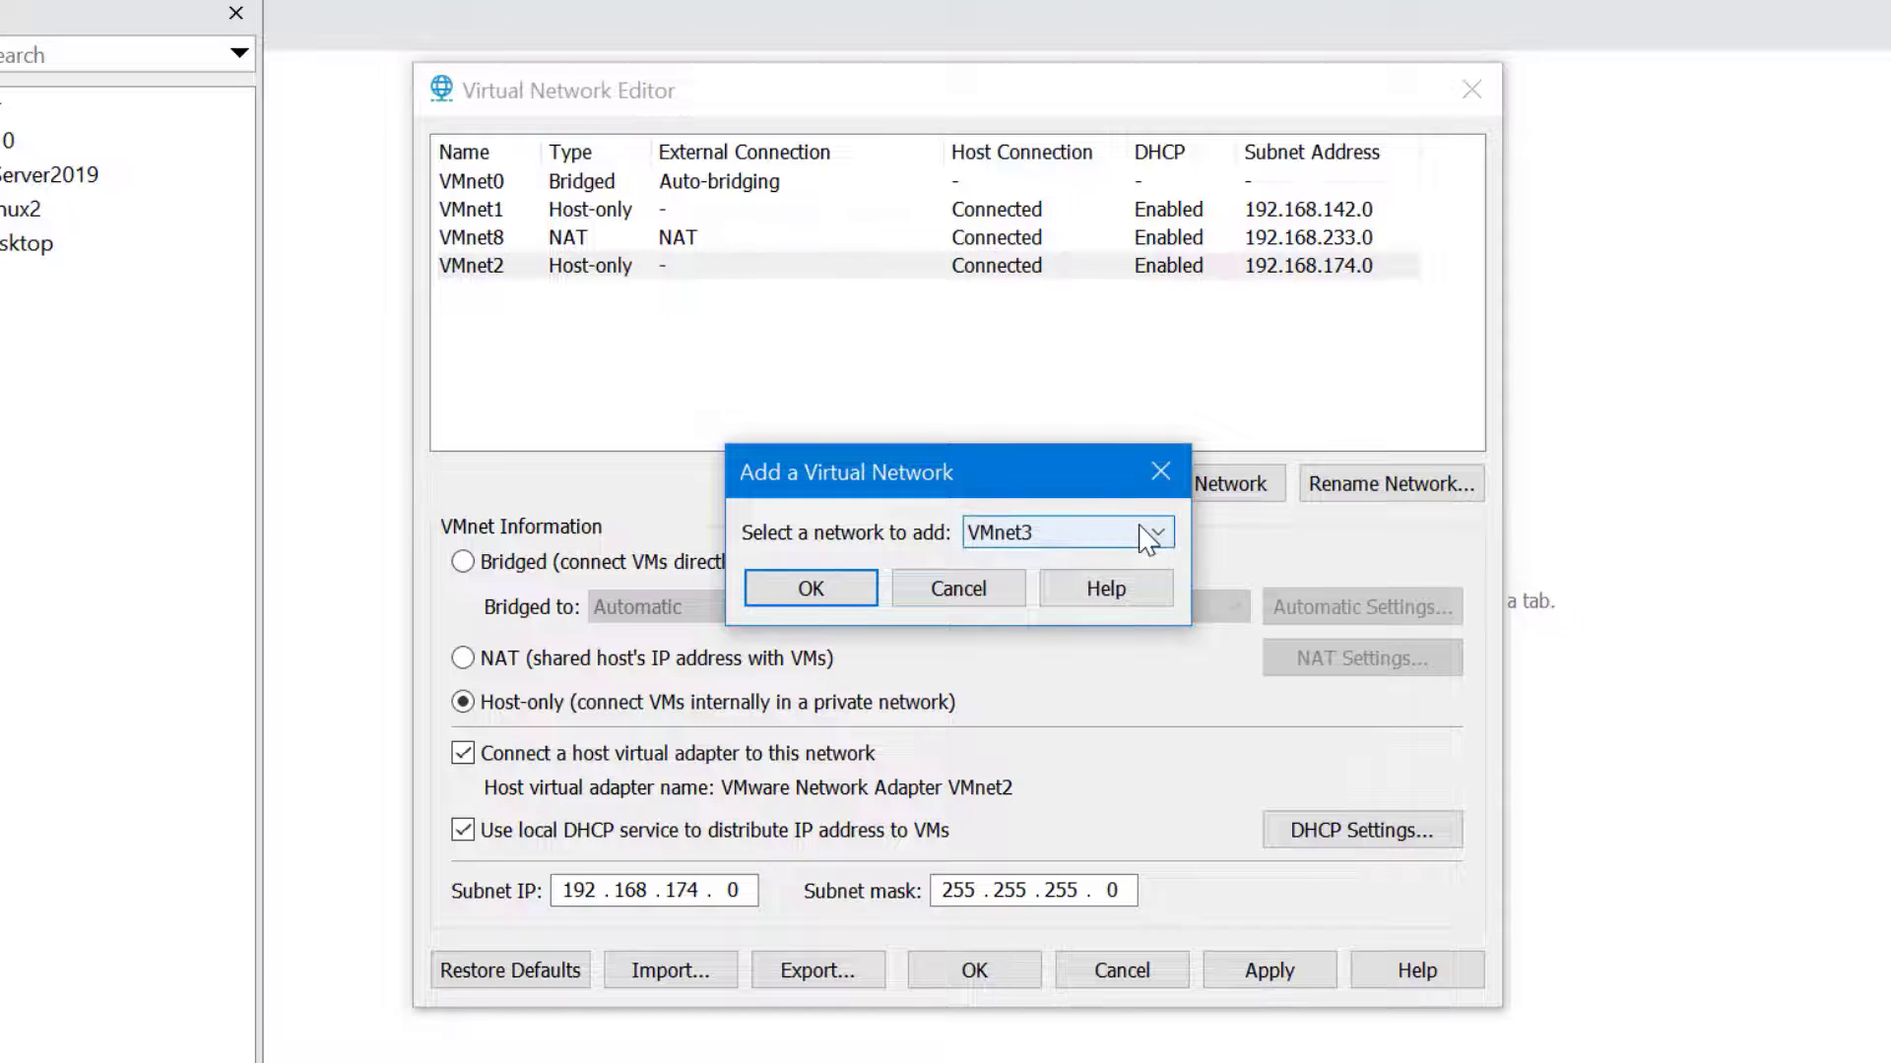
click(1147, 537)
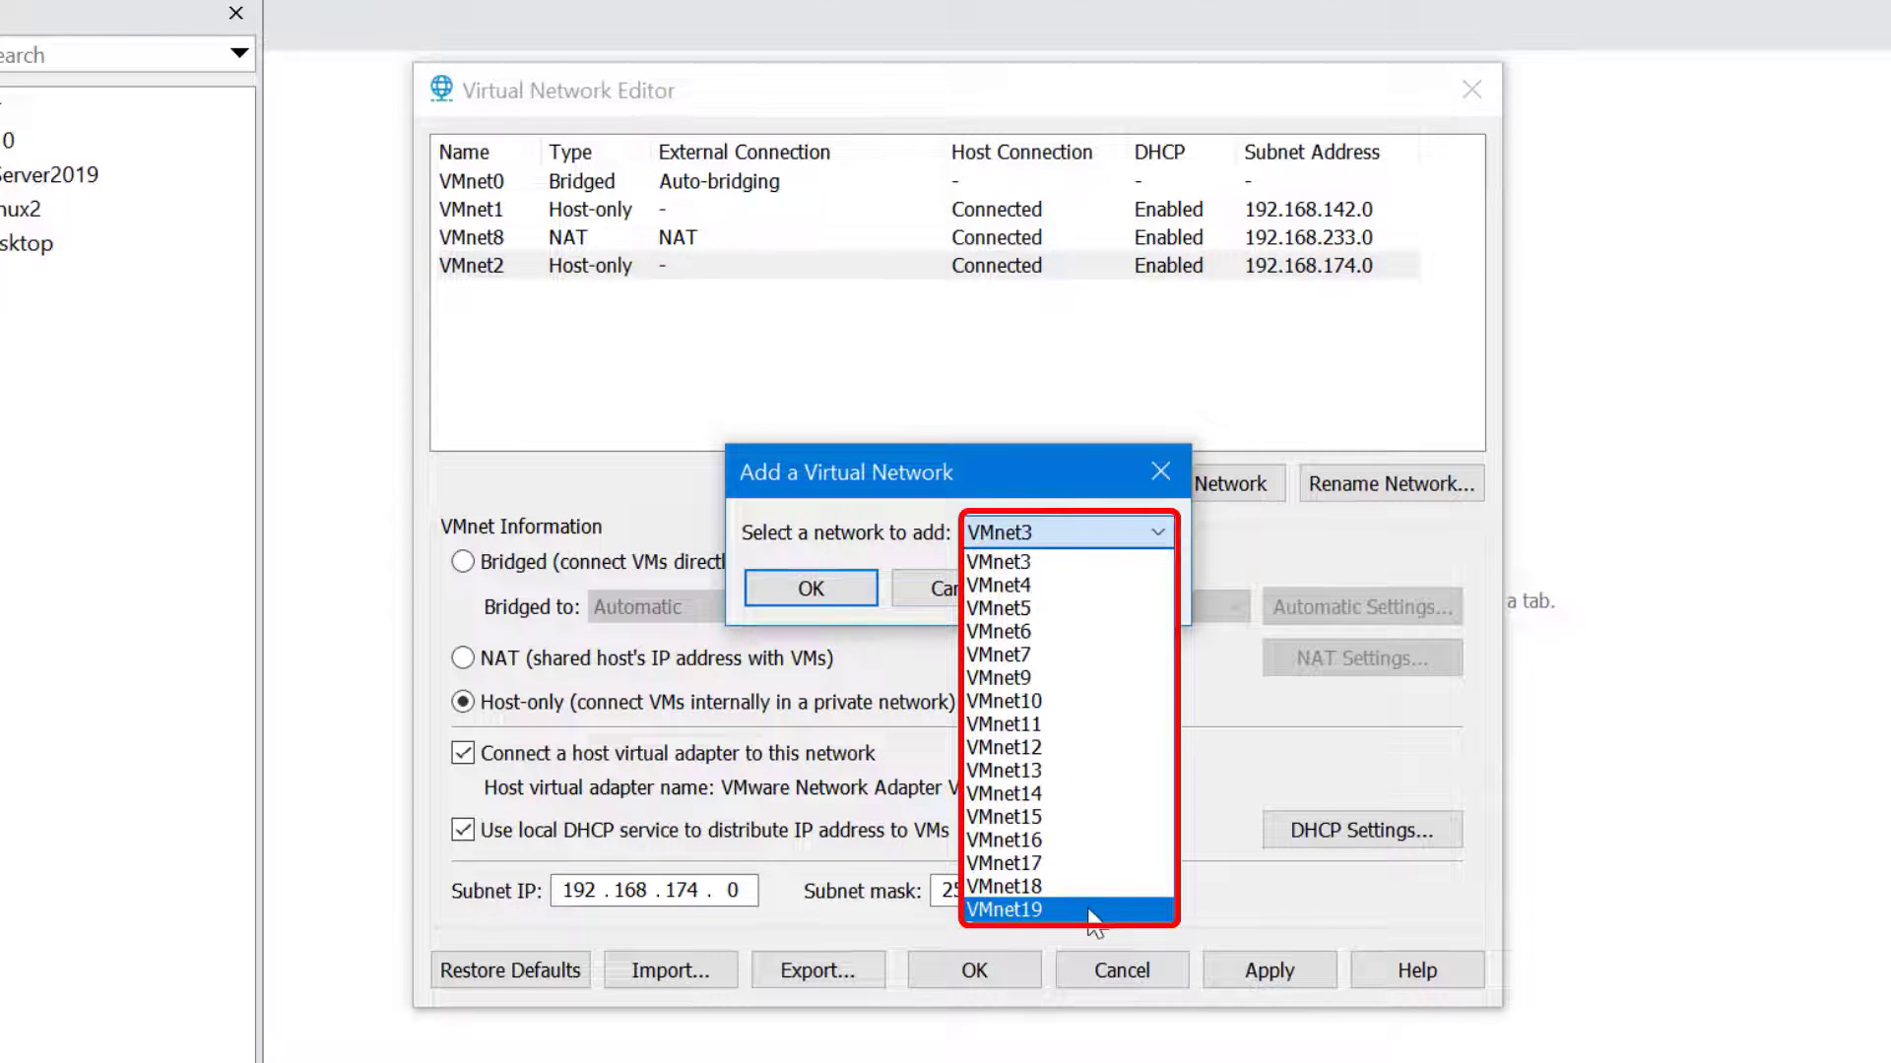
click(1014, 530)
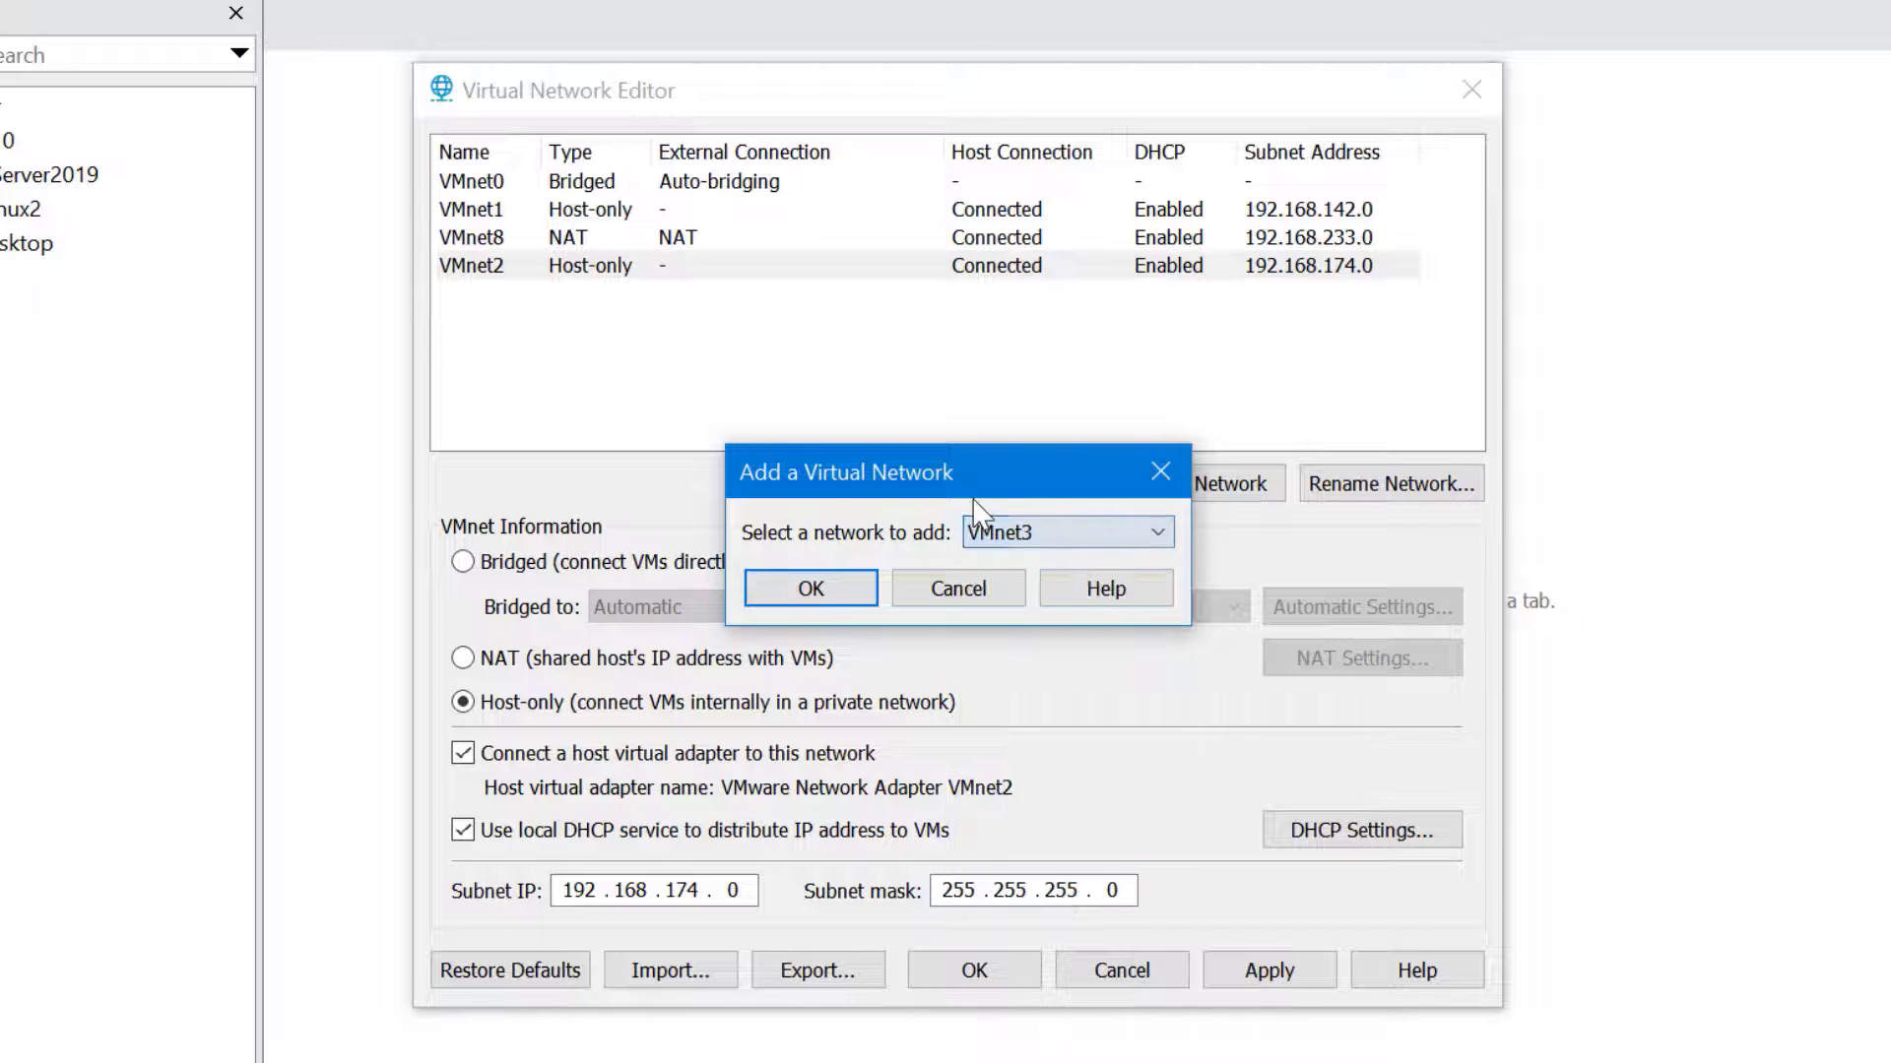
click(959, 588)
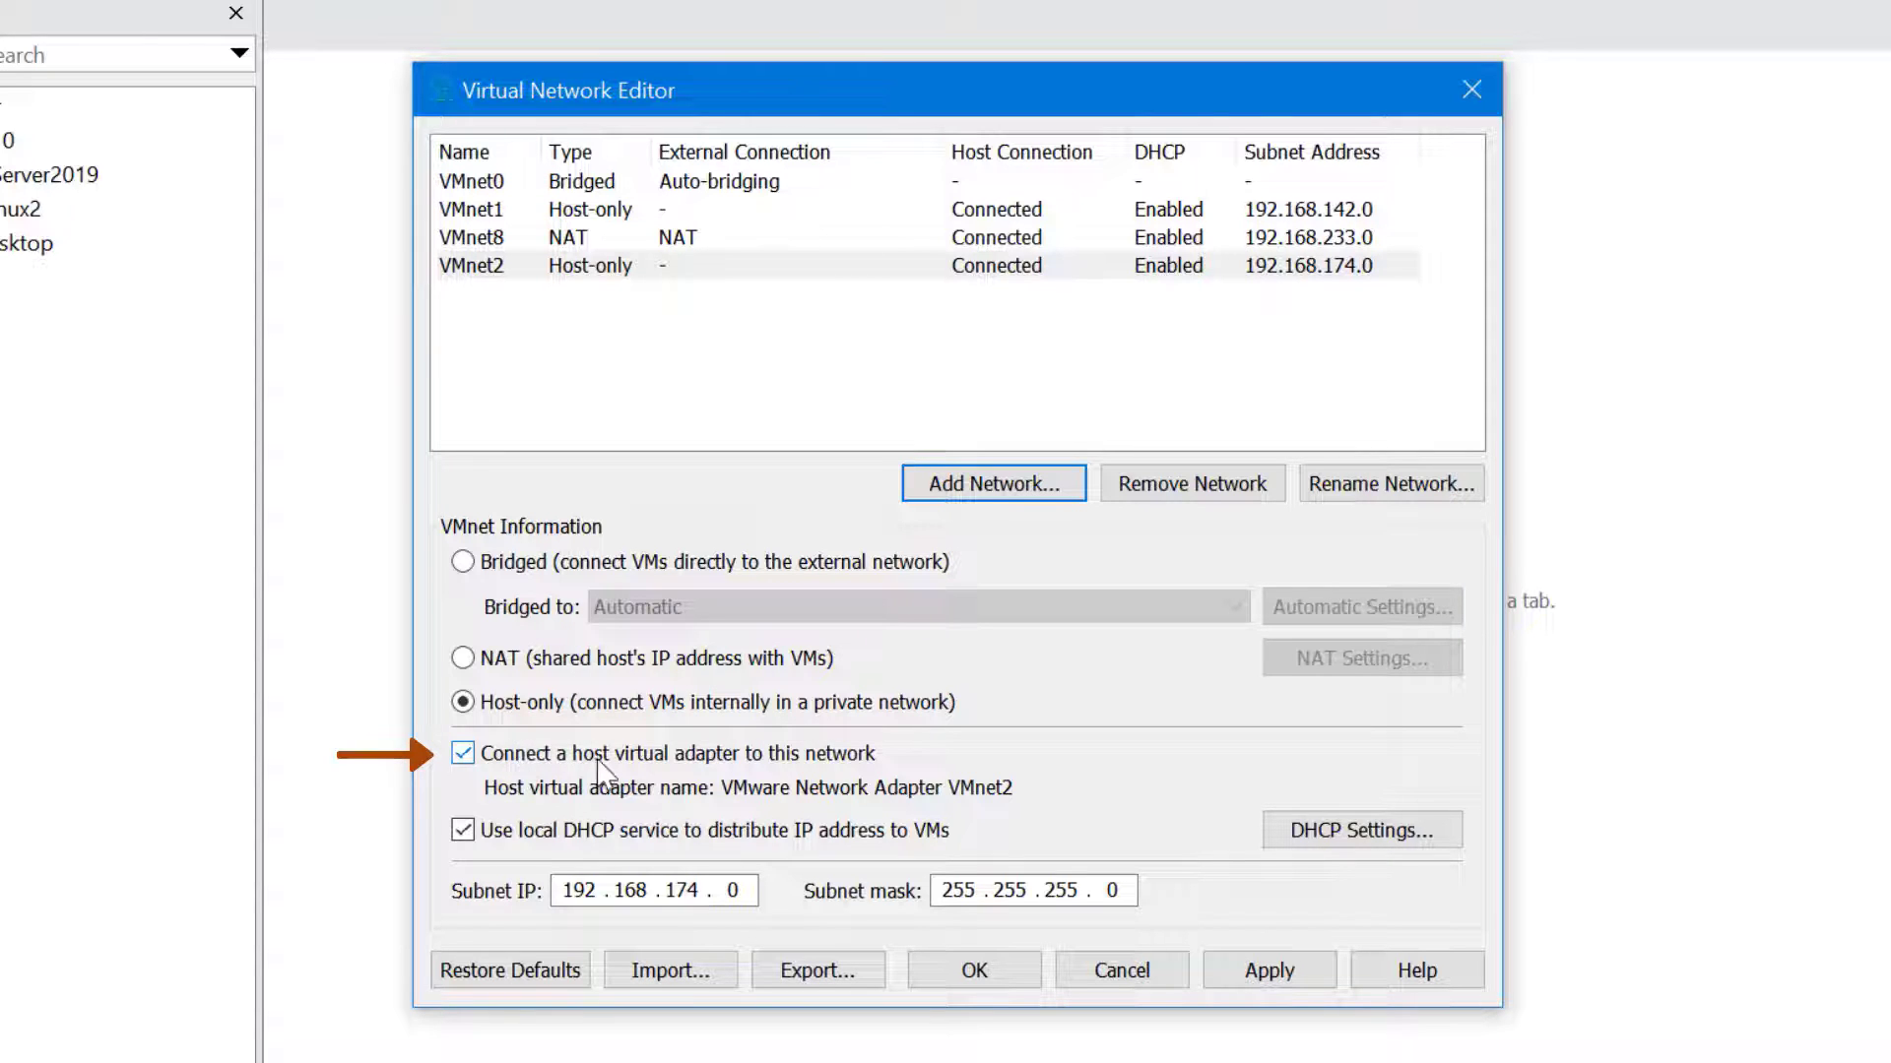
click(463, 755)
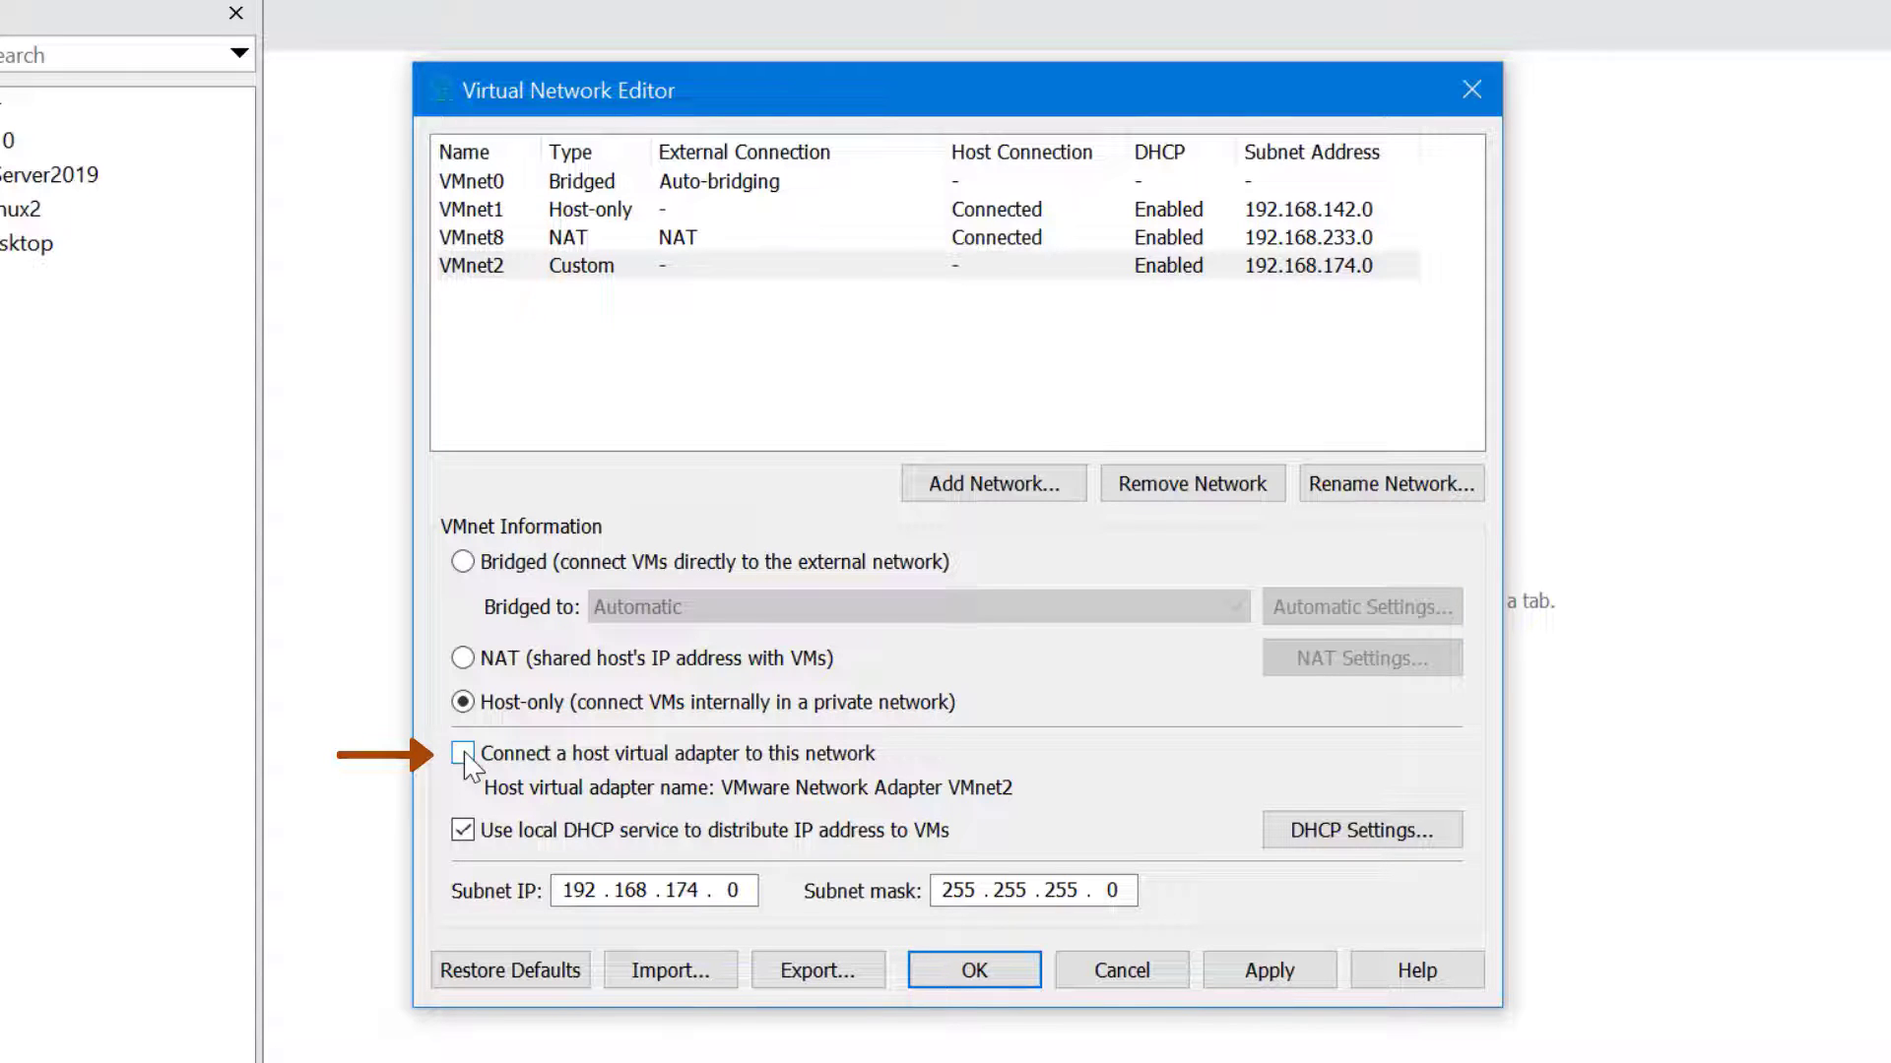
click(463, 759)
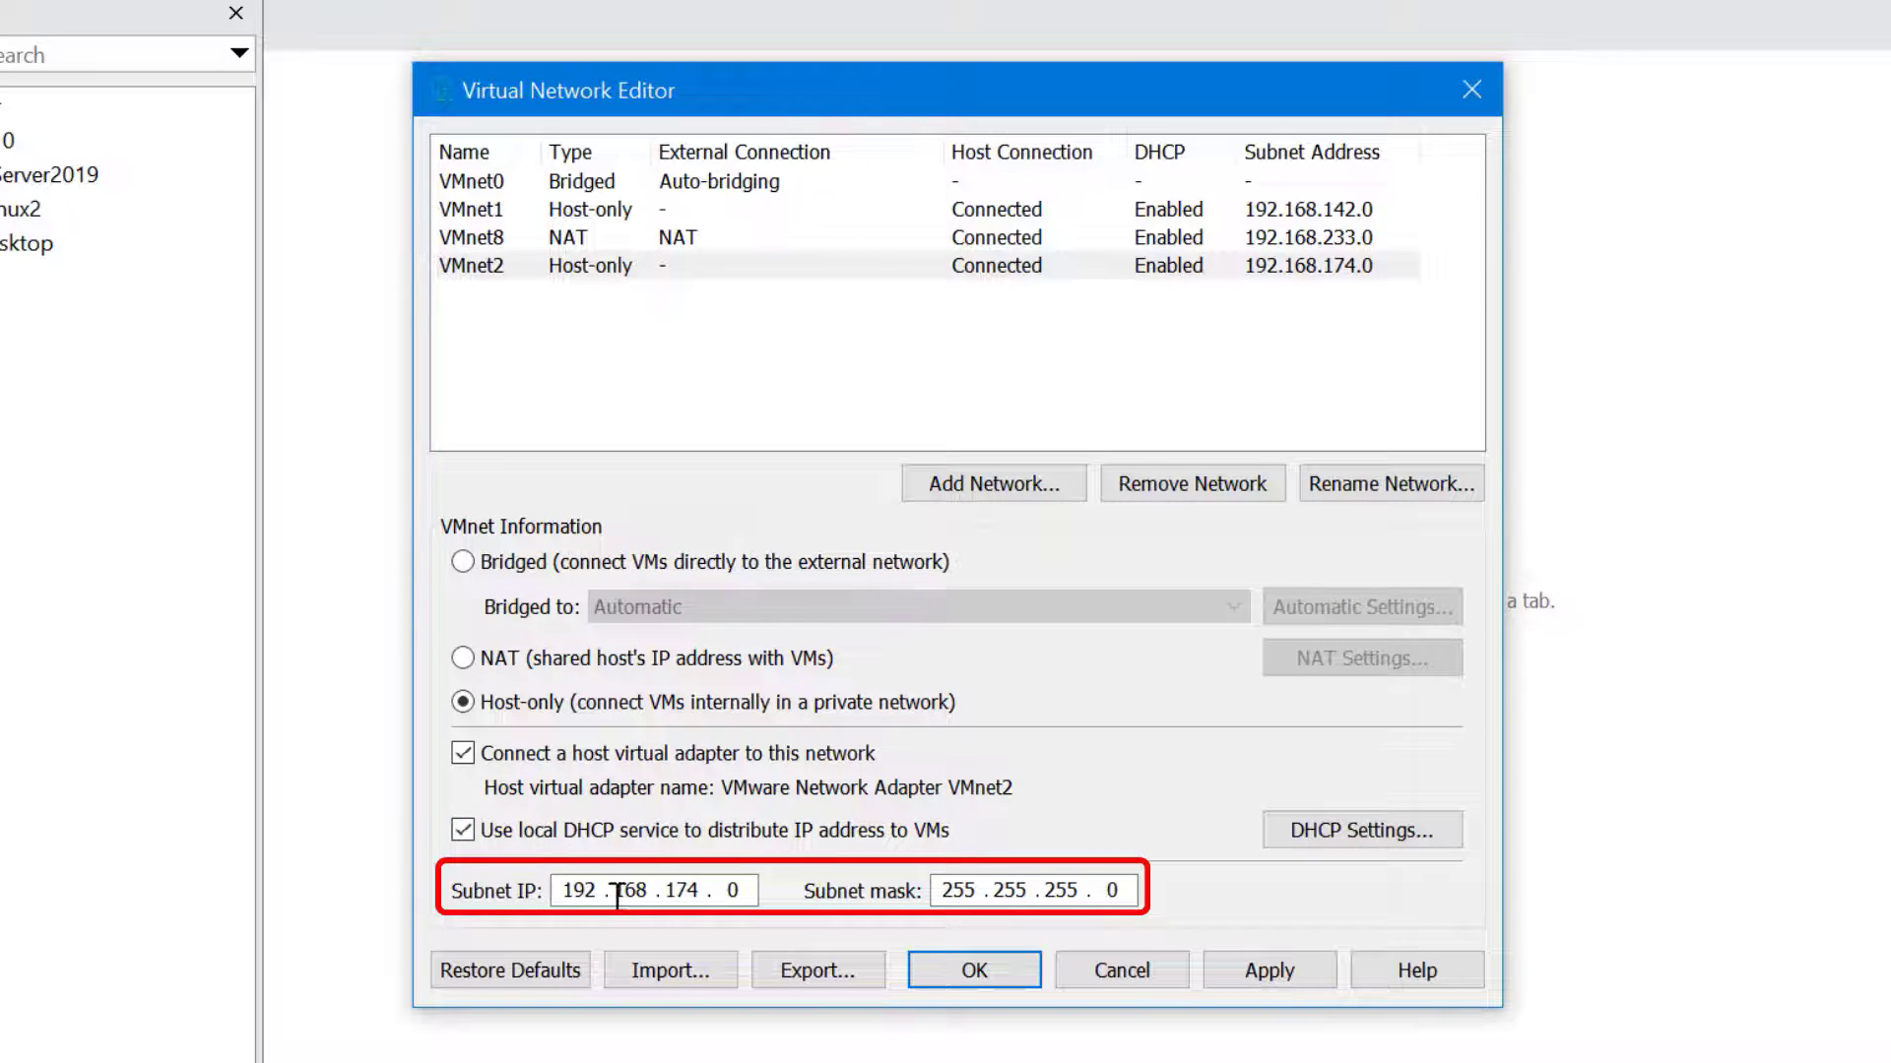
click(1367, 827)
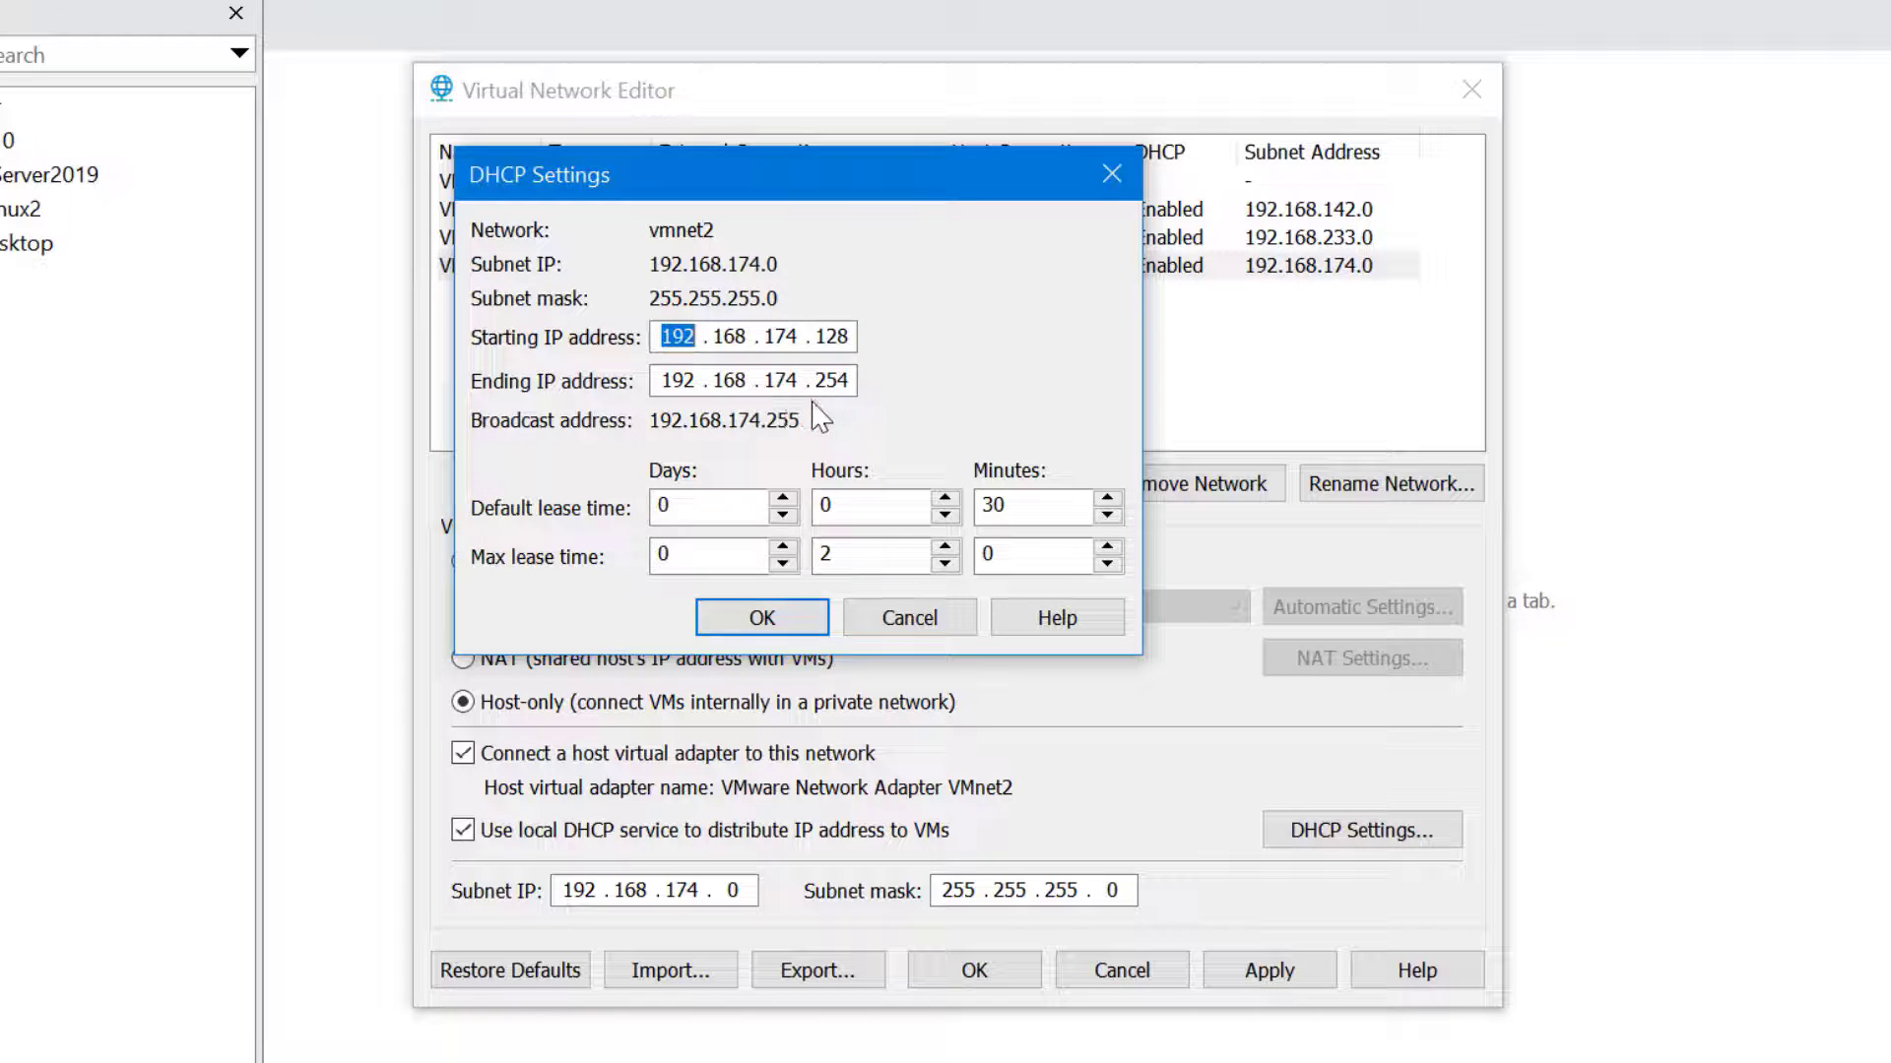
click(913, 621)
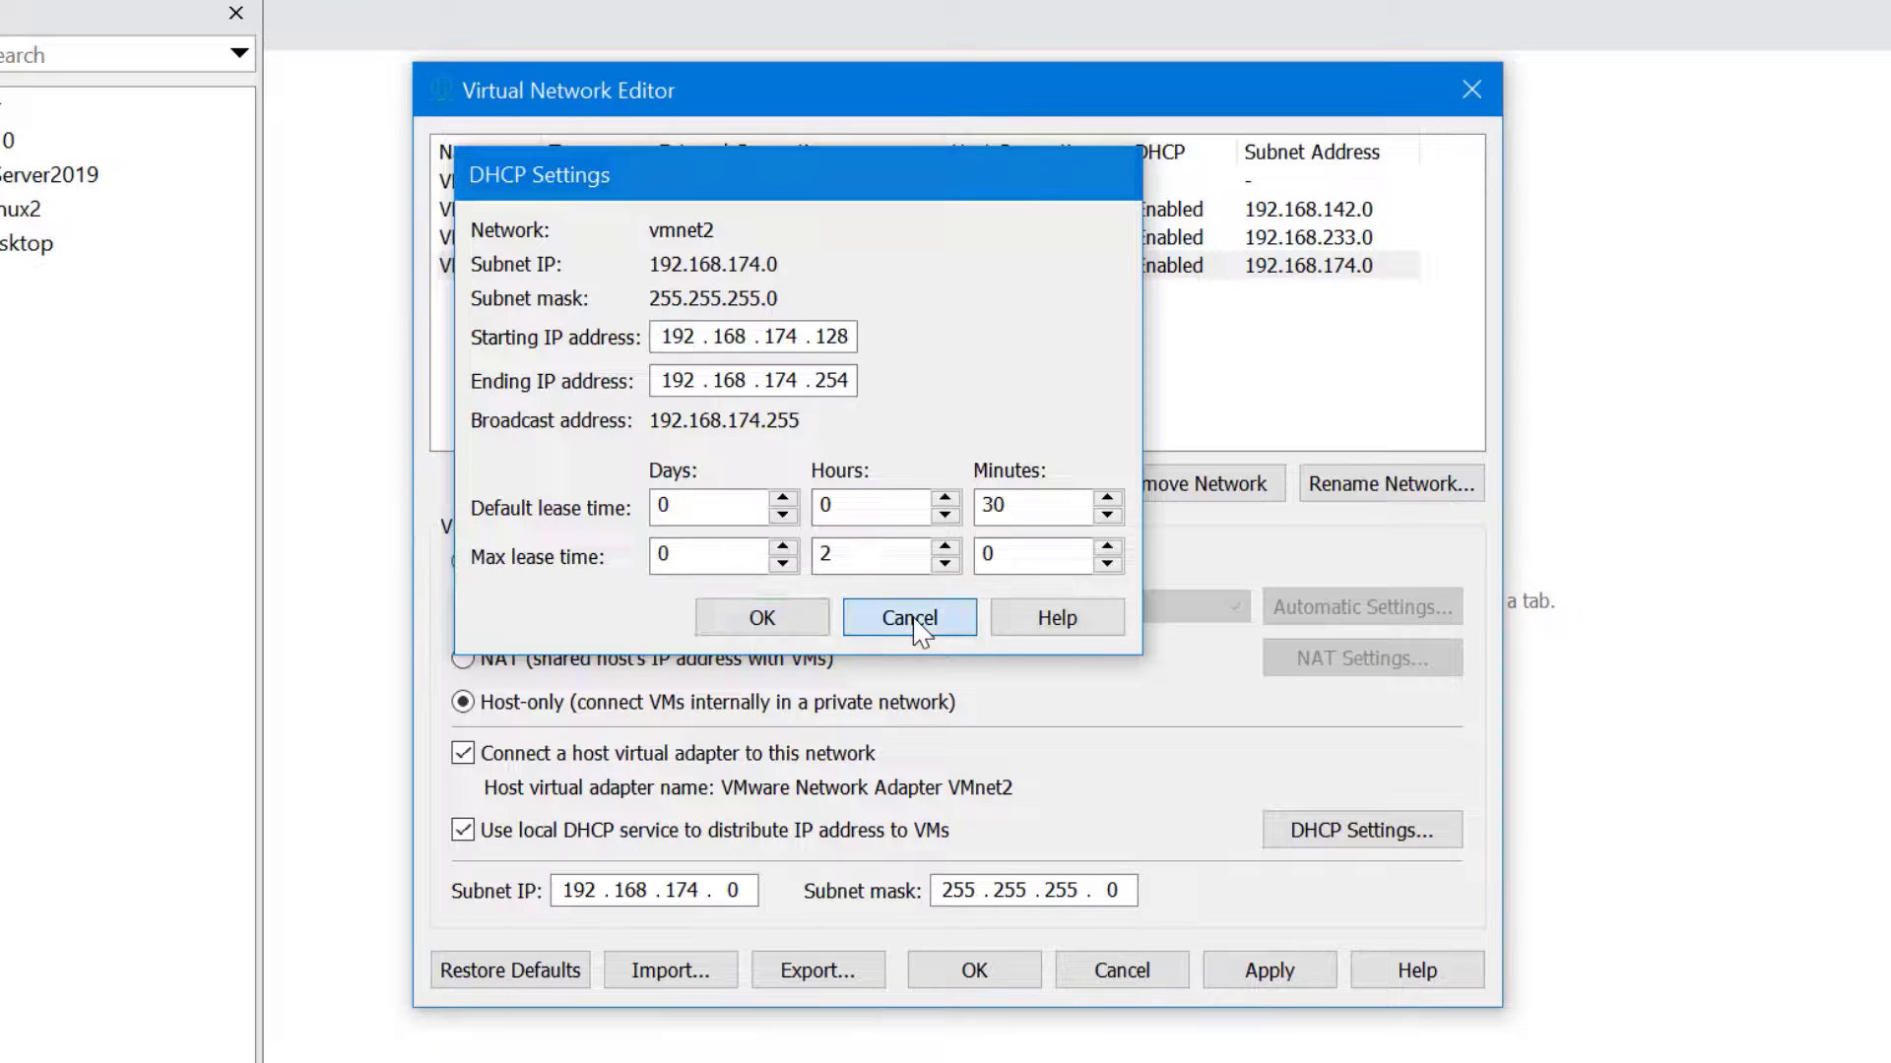
click(497, 835)
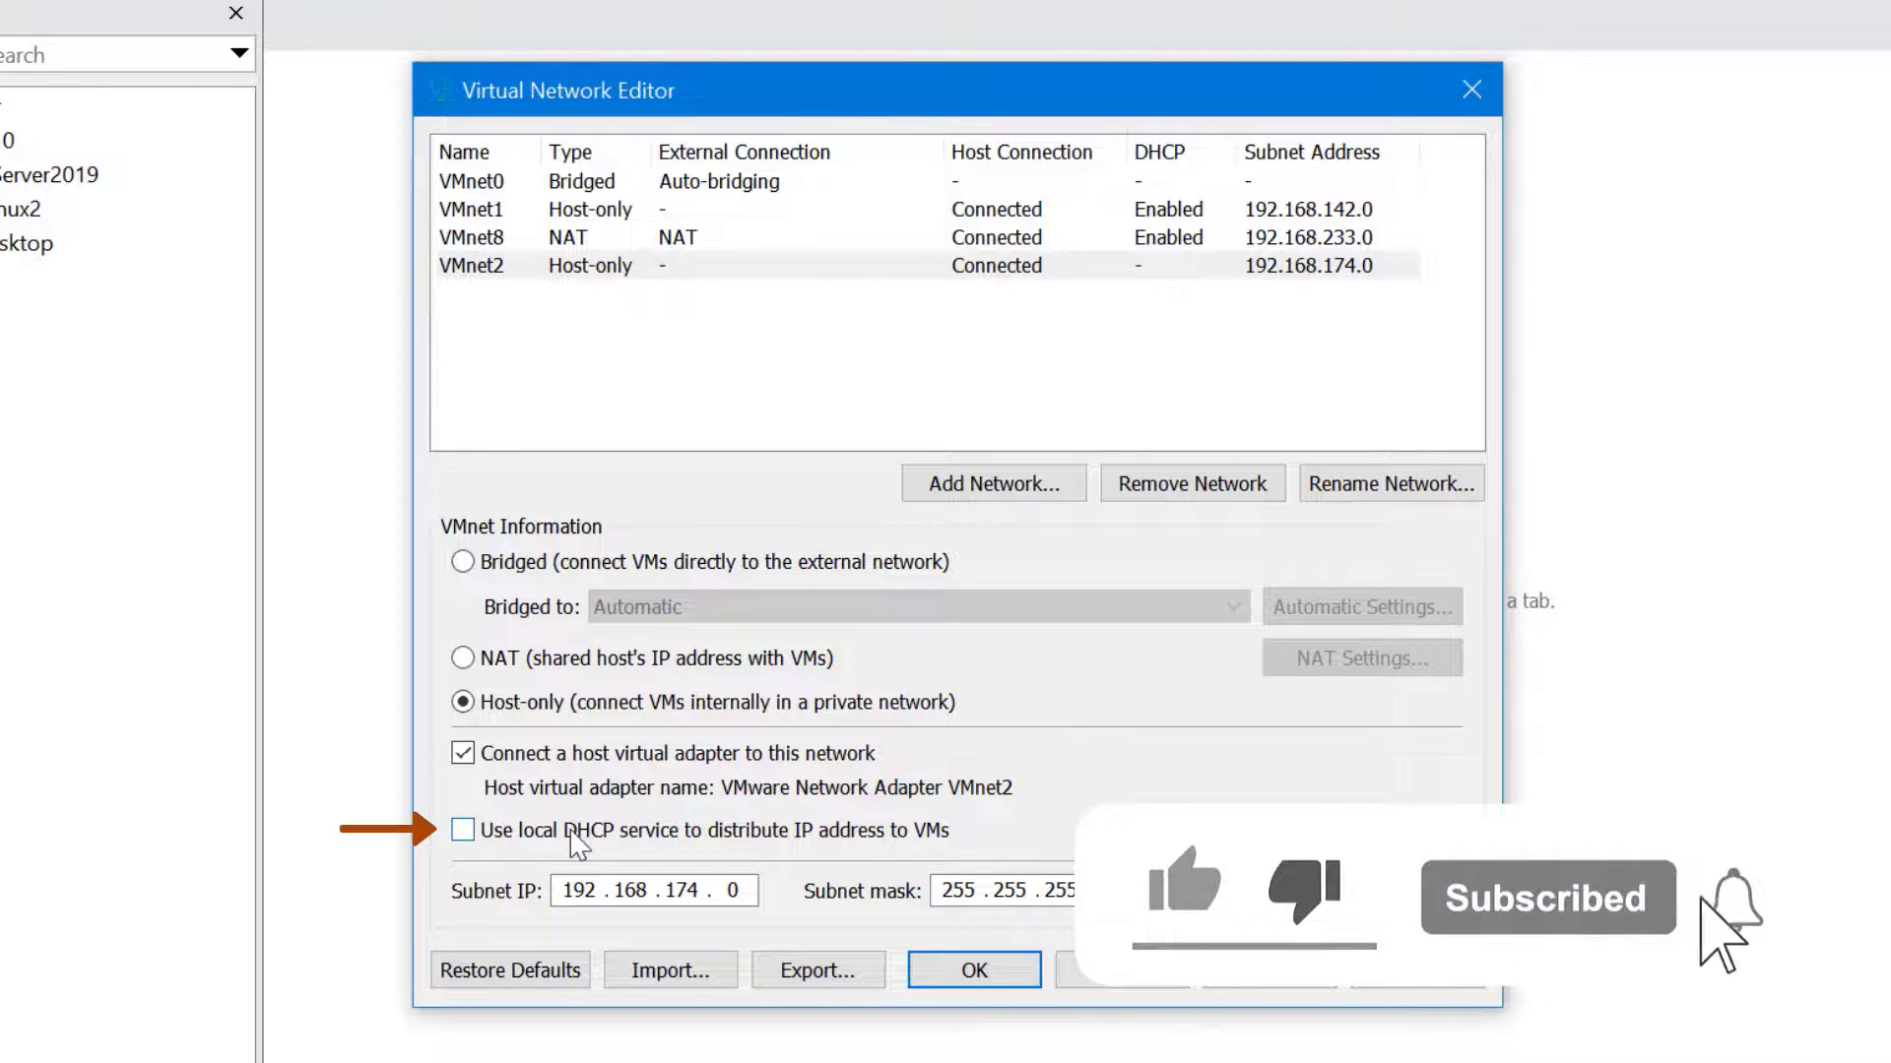
click(571, 830)
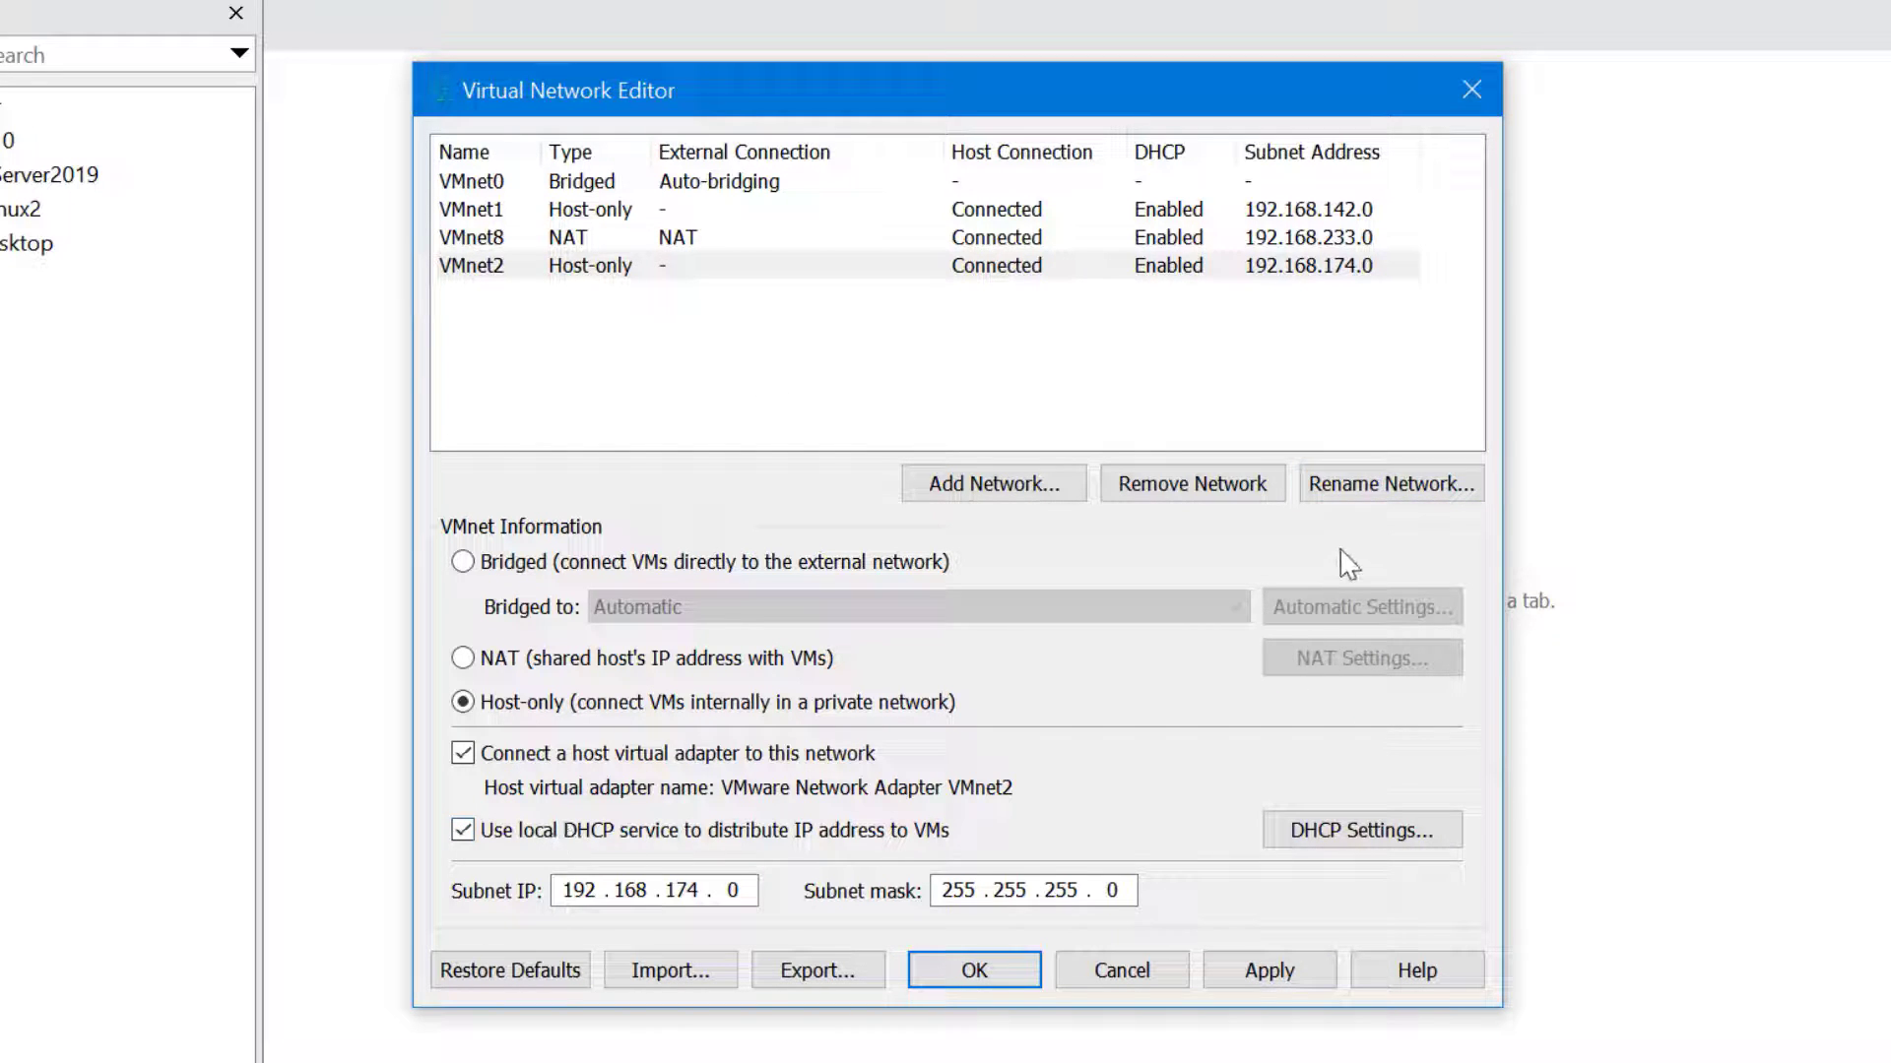
Rename the VMnet2 network to 'Production'
click(1390, 496)
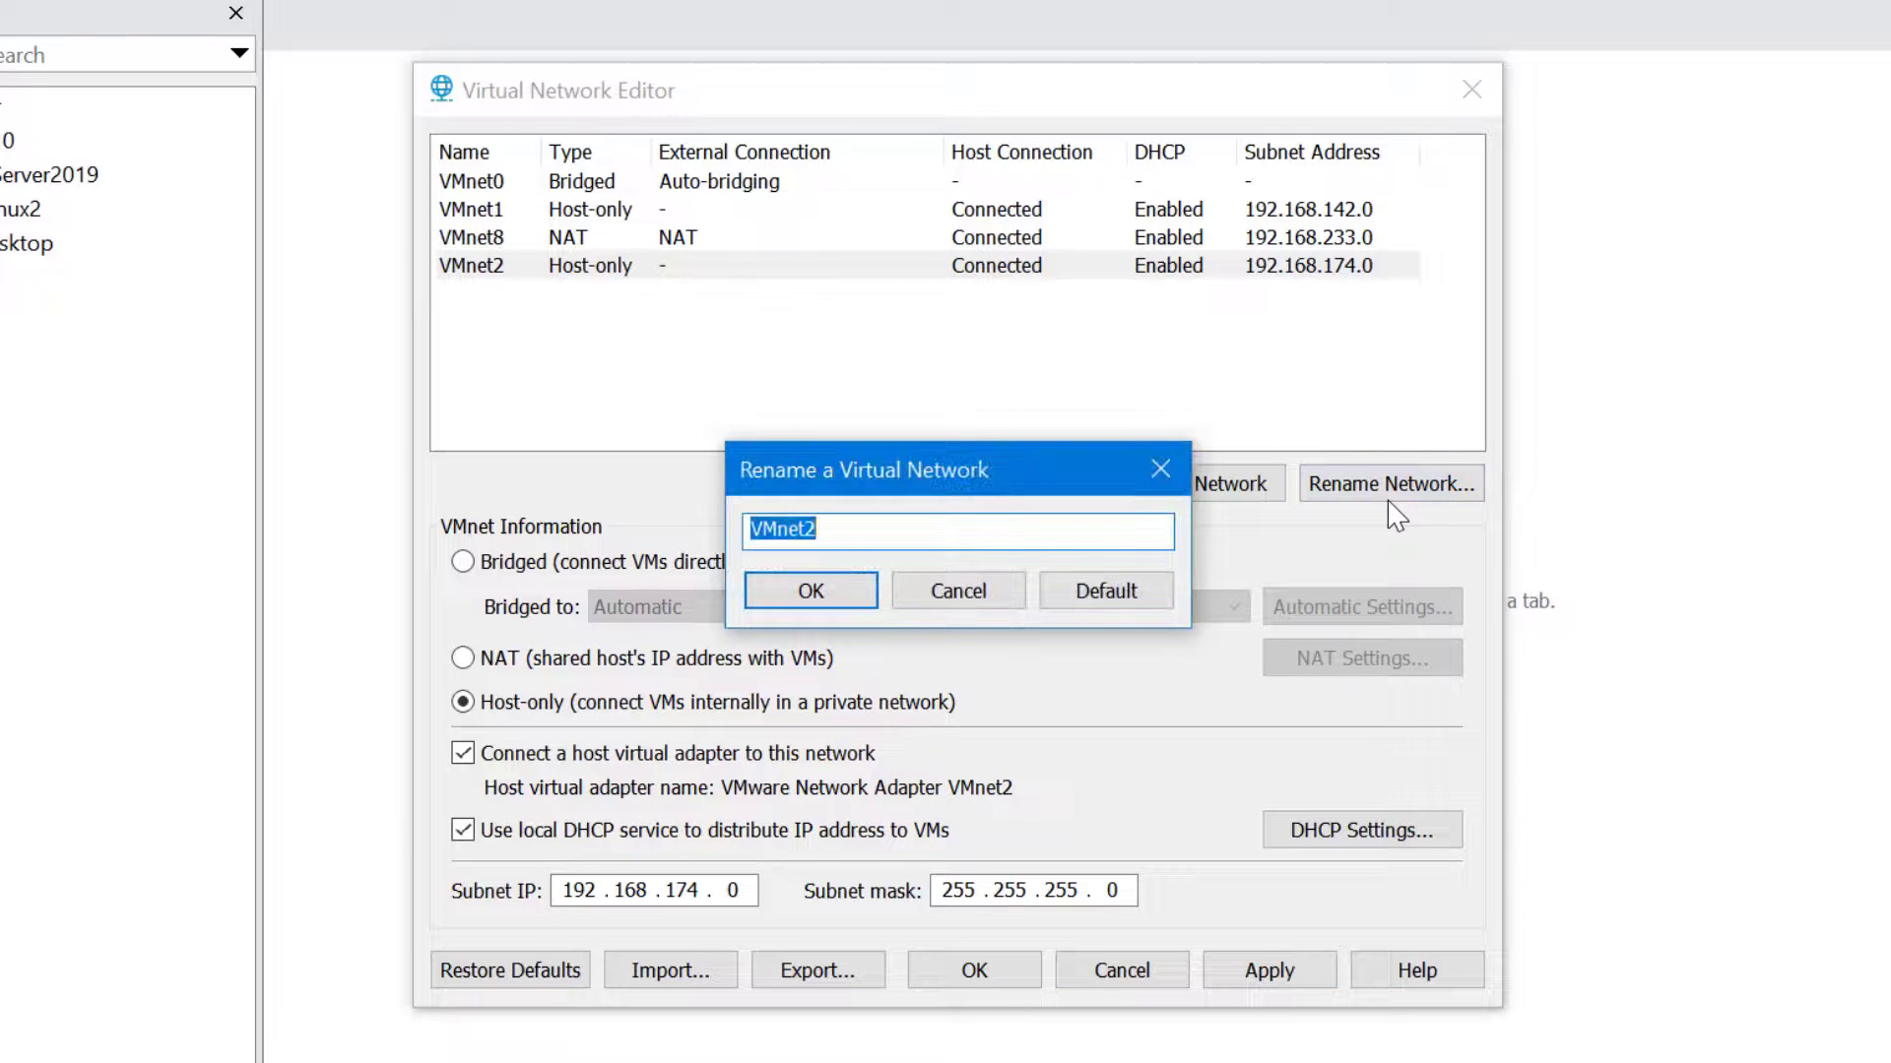
text(Production)
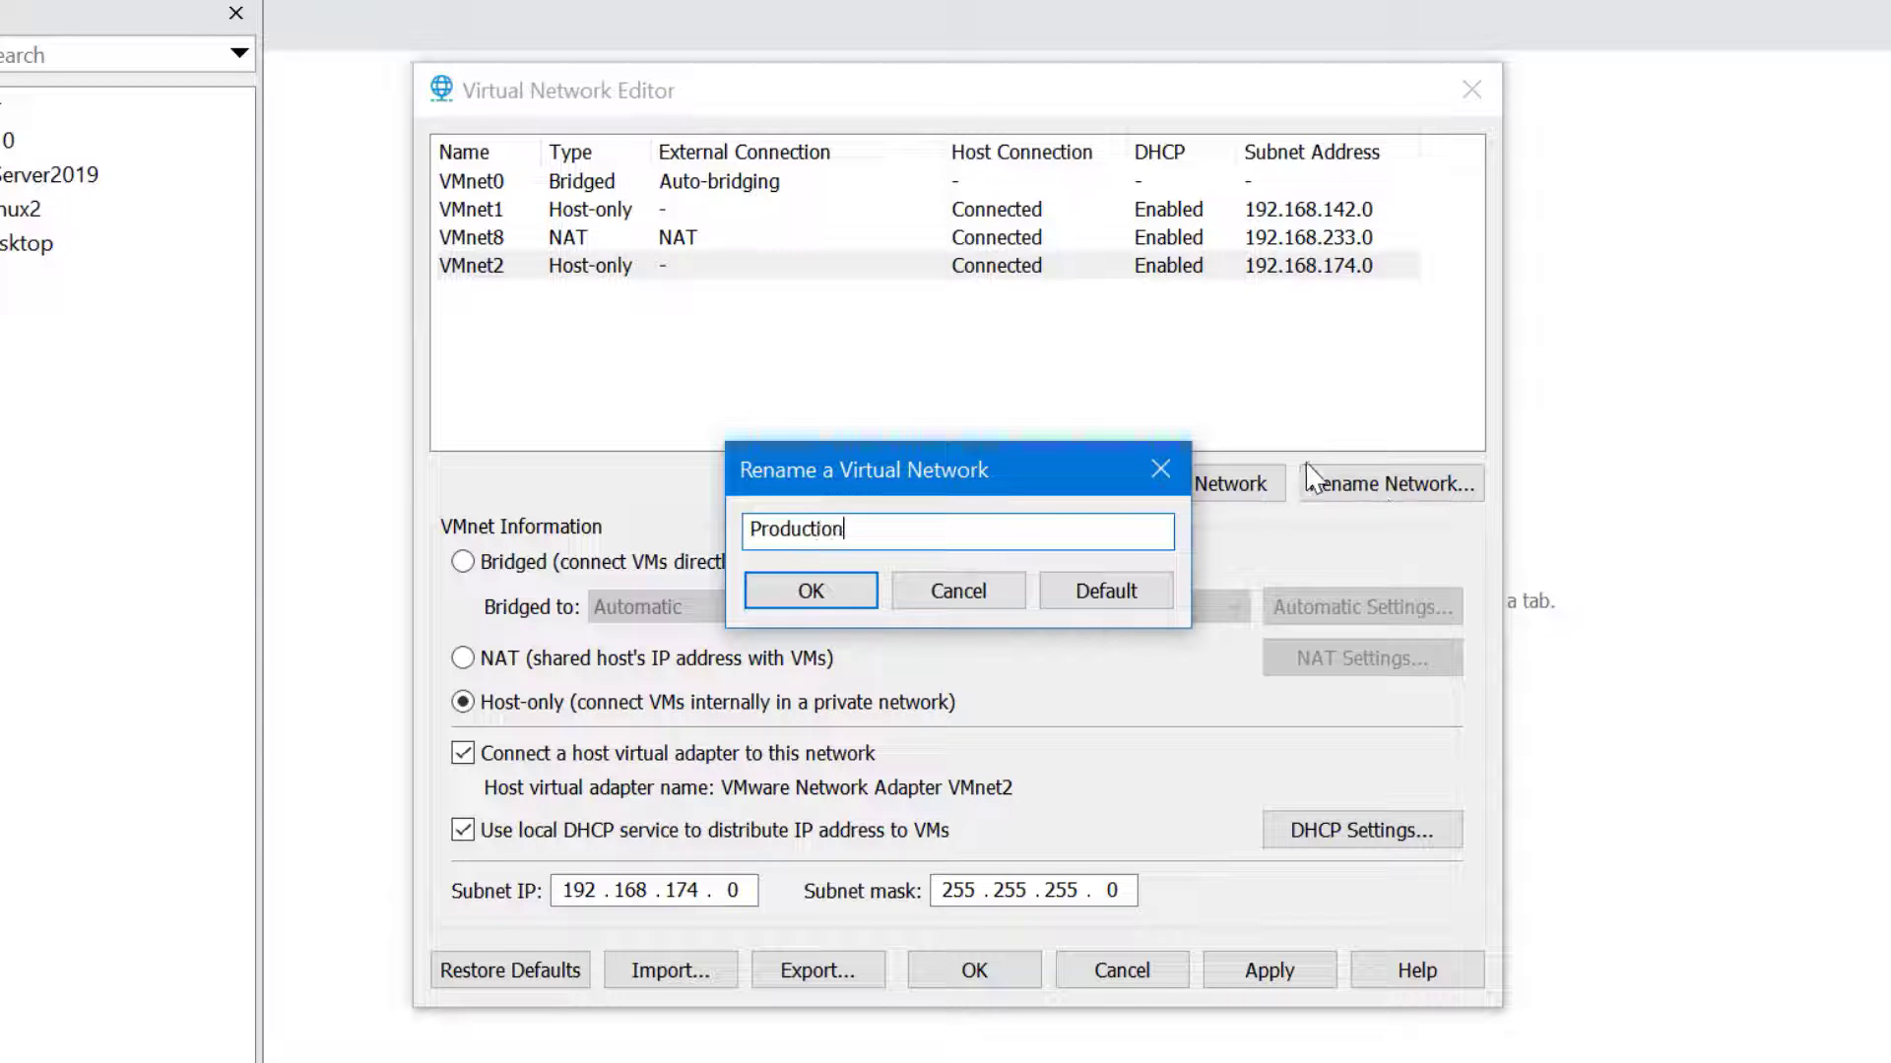
click(850, 594)
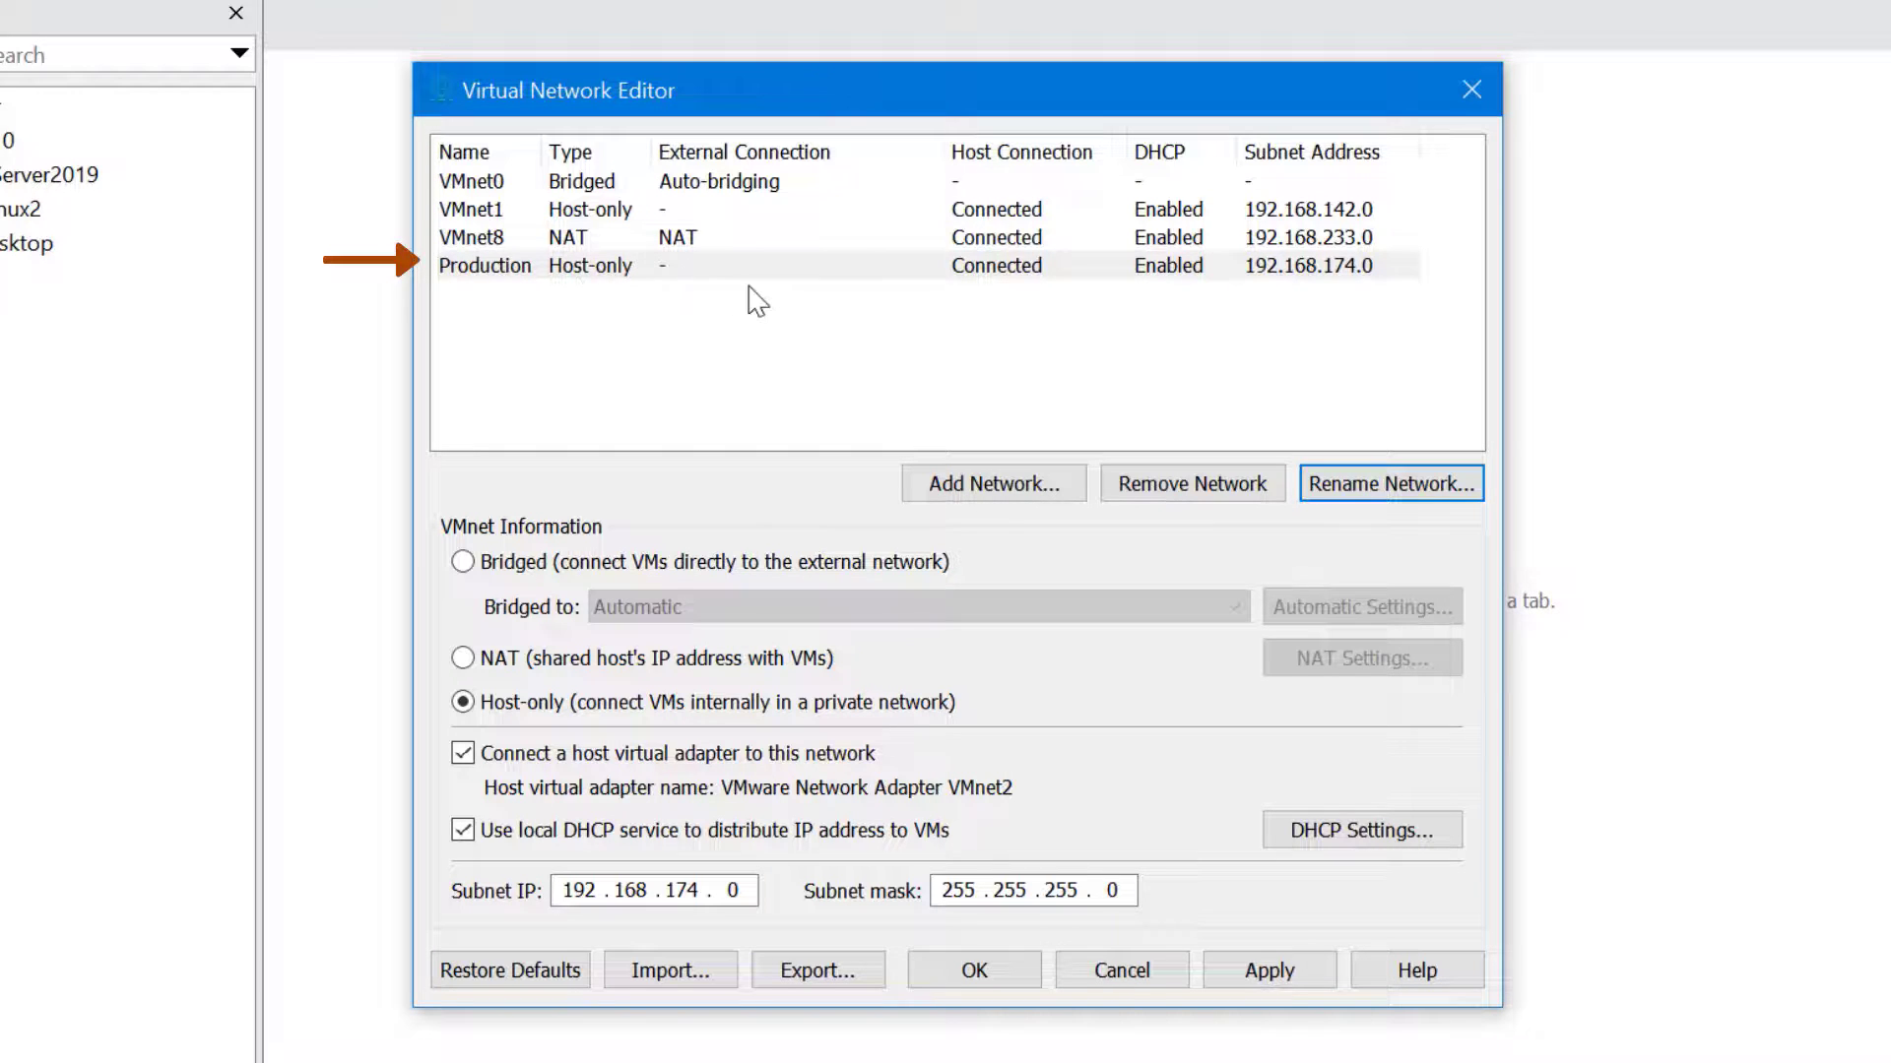
Apply and save the network configuration, then select the Windows10 virtual machine
click(1267, 977)
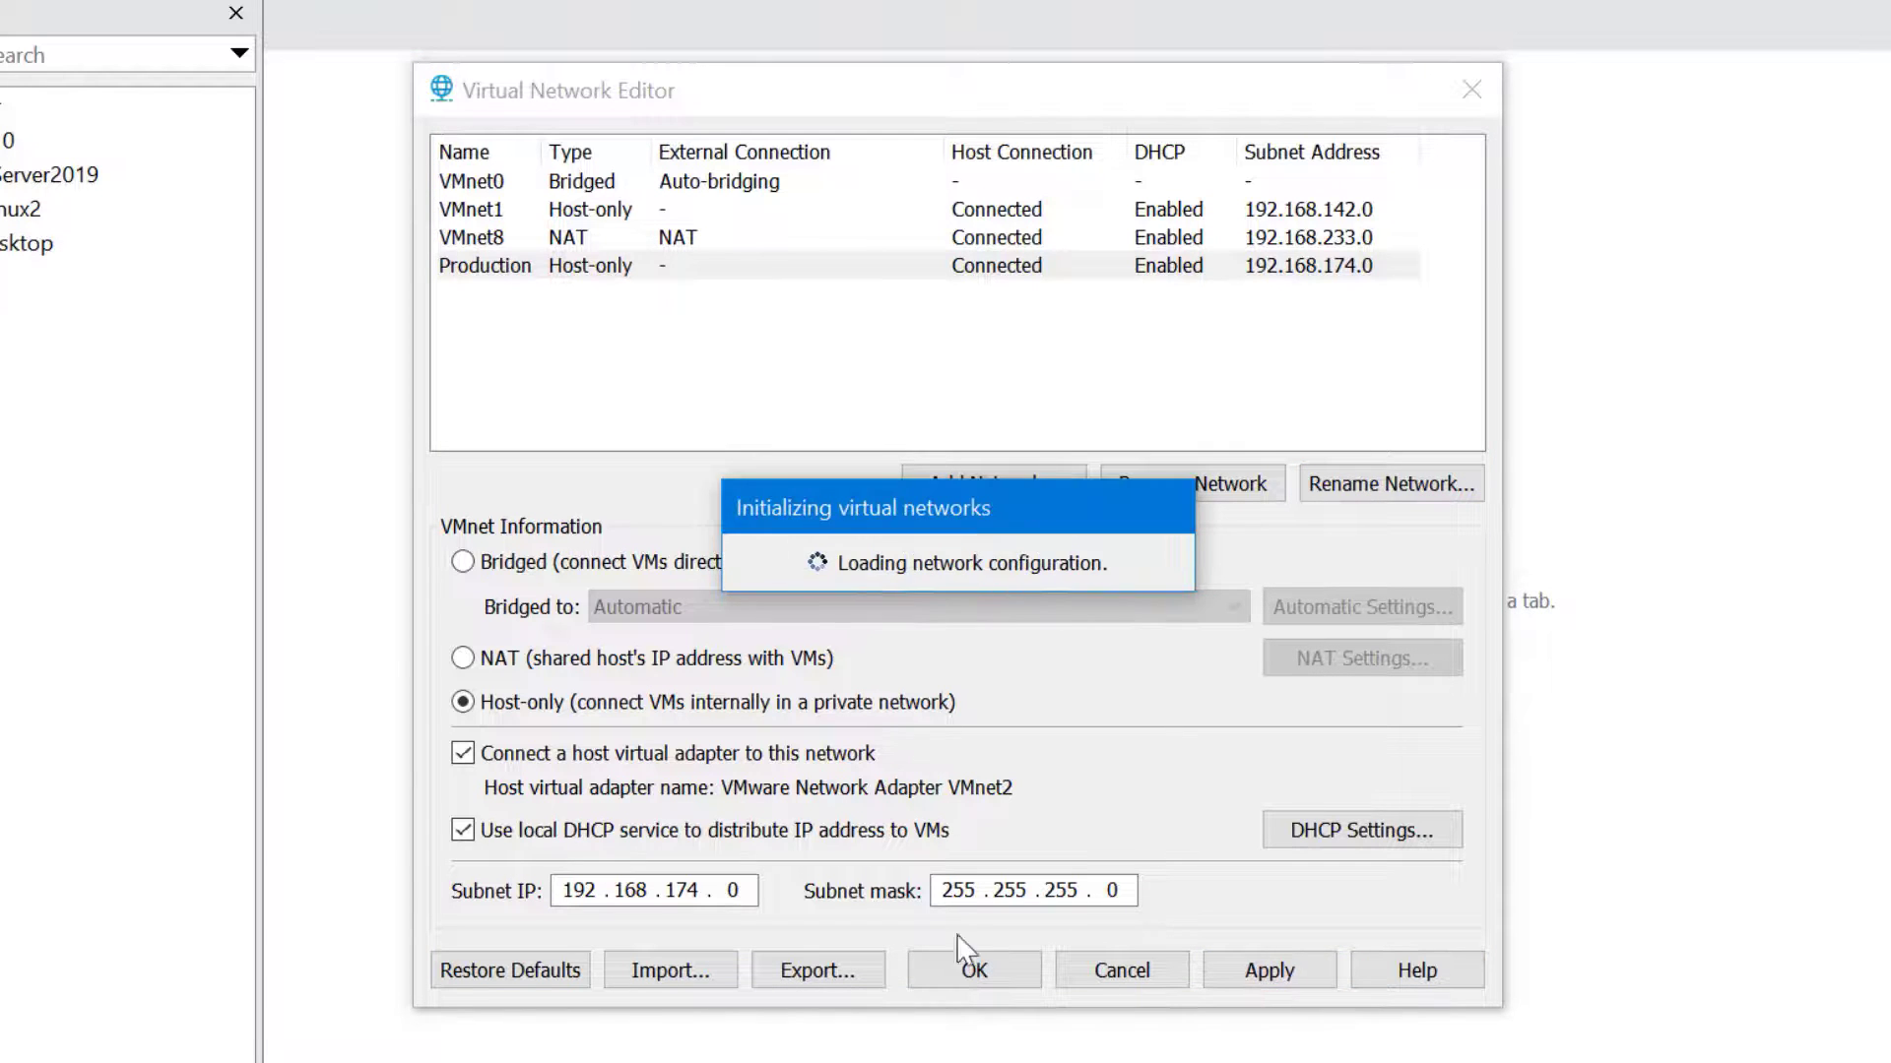
click(970, 972)
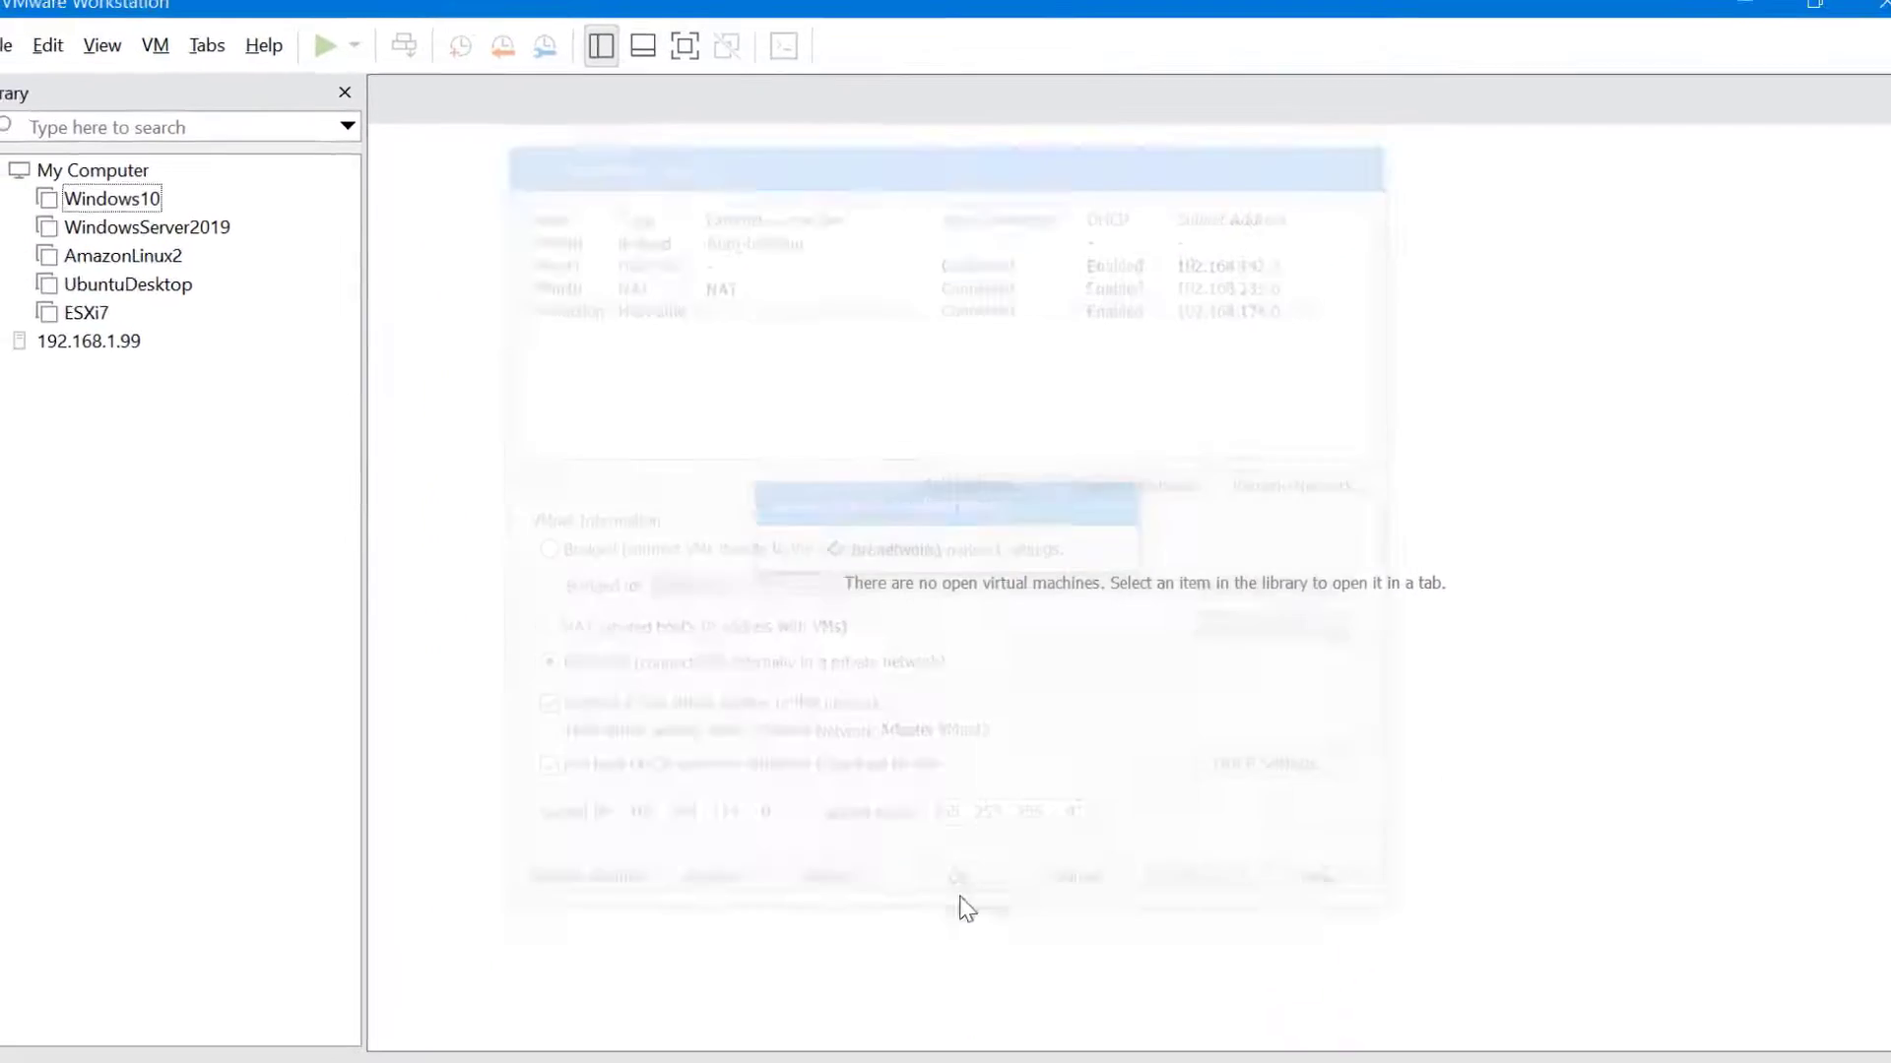
click(148, 219)
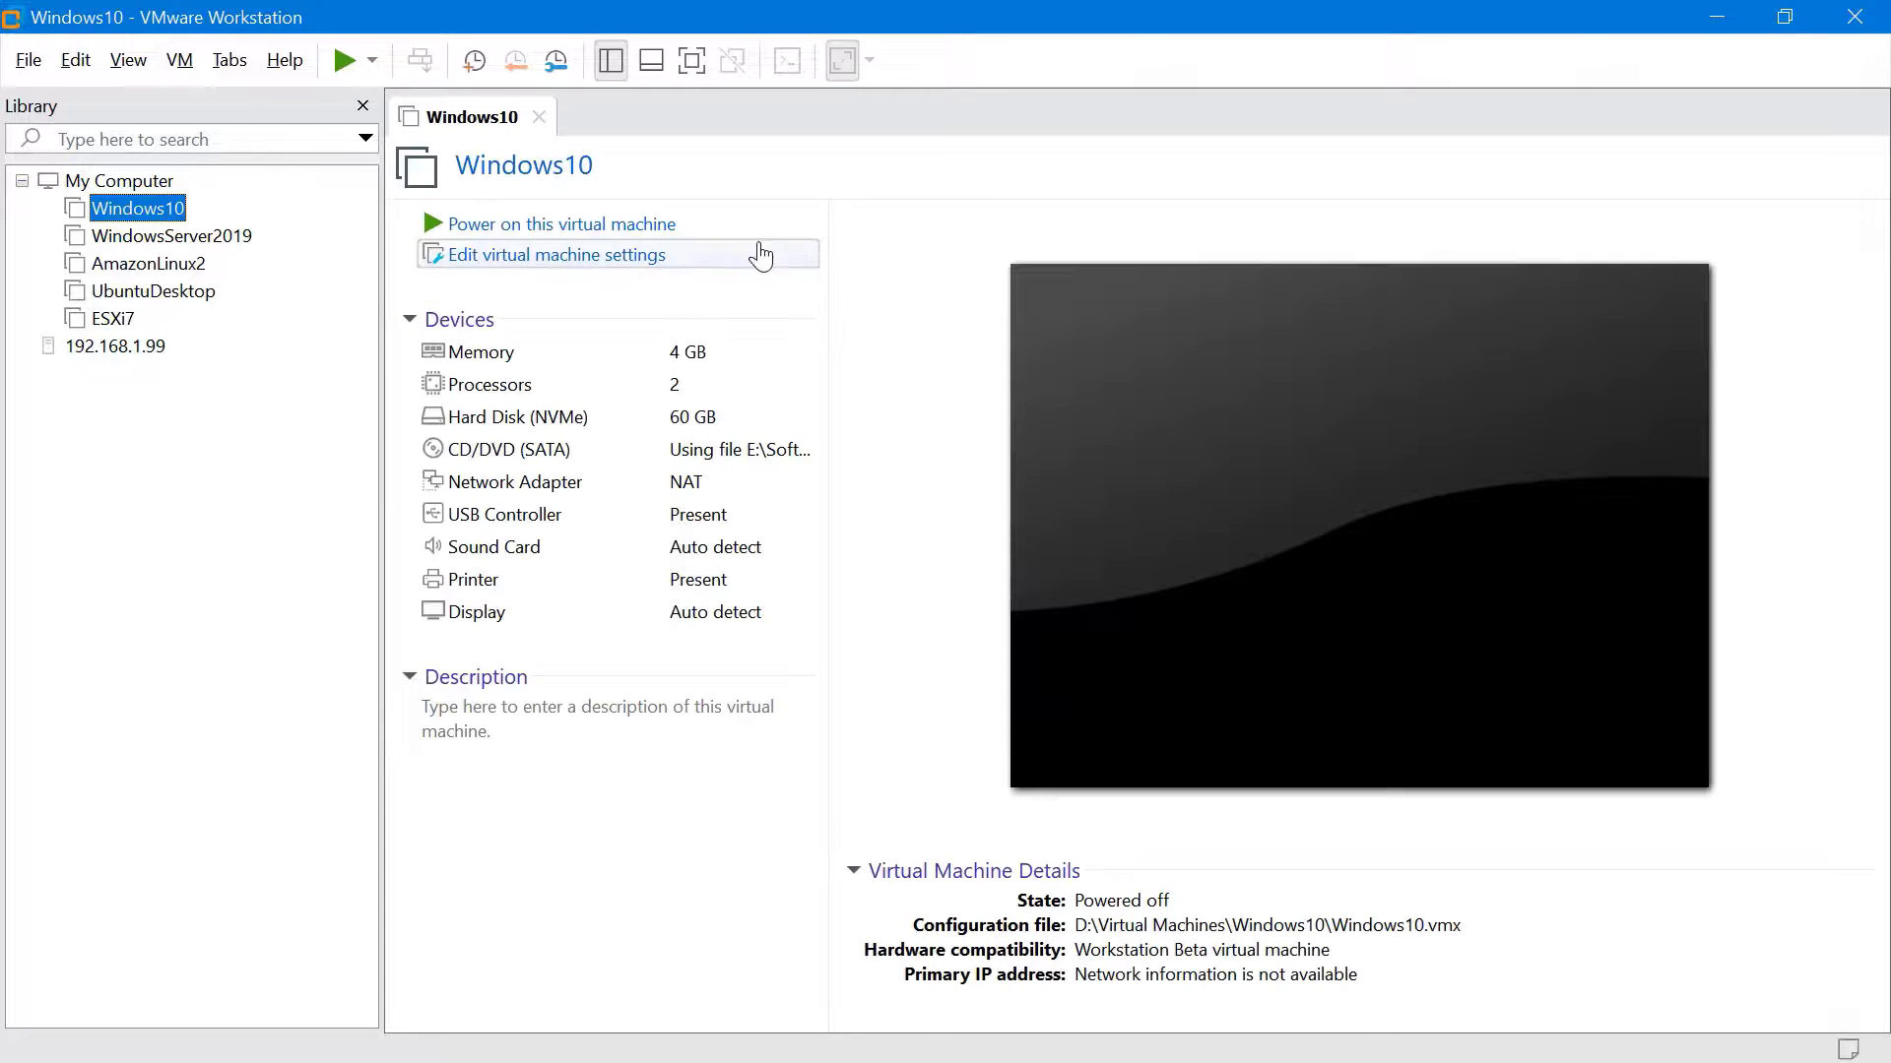
Set the Windows10 network adapter to the custom Production (Host-only) network
click(627, 264)
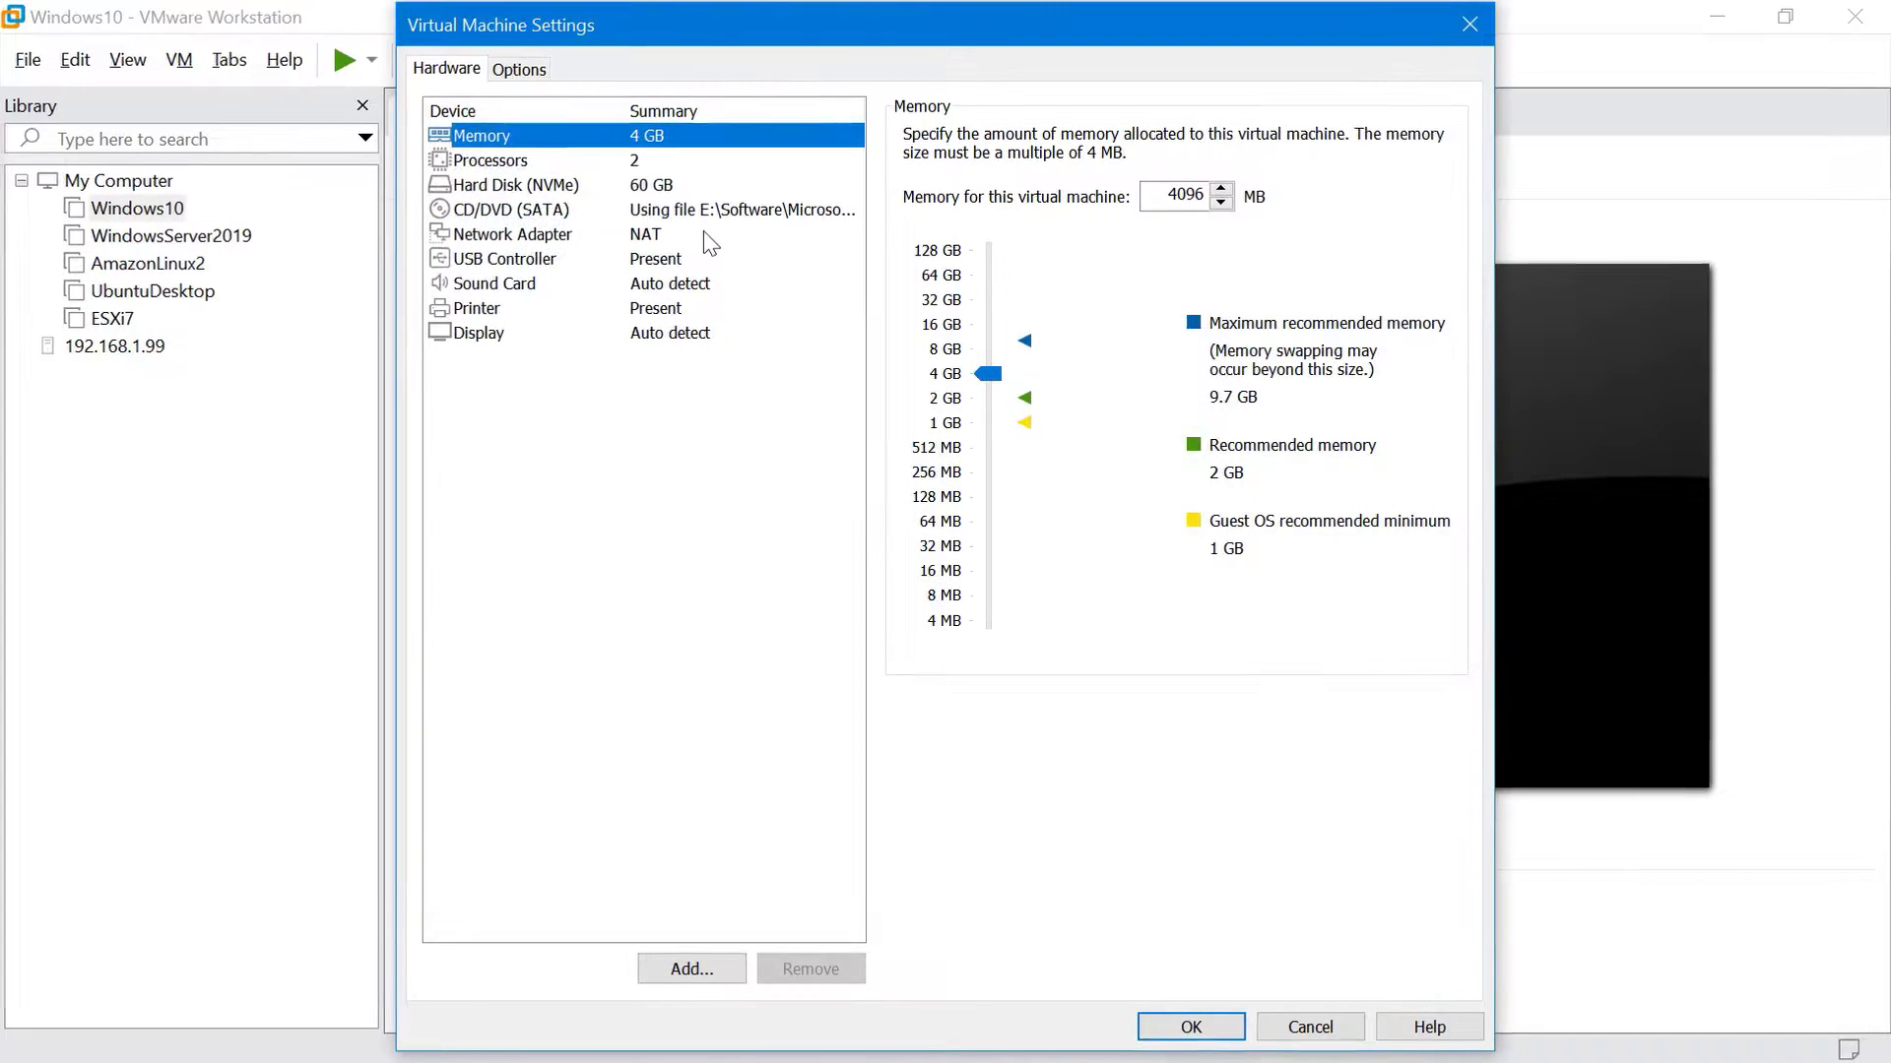
click(703, 236)
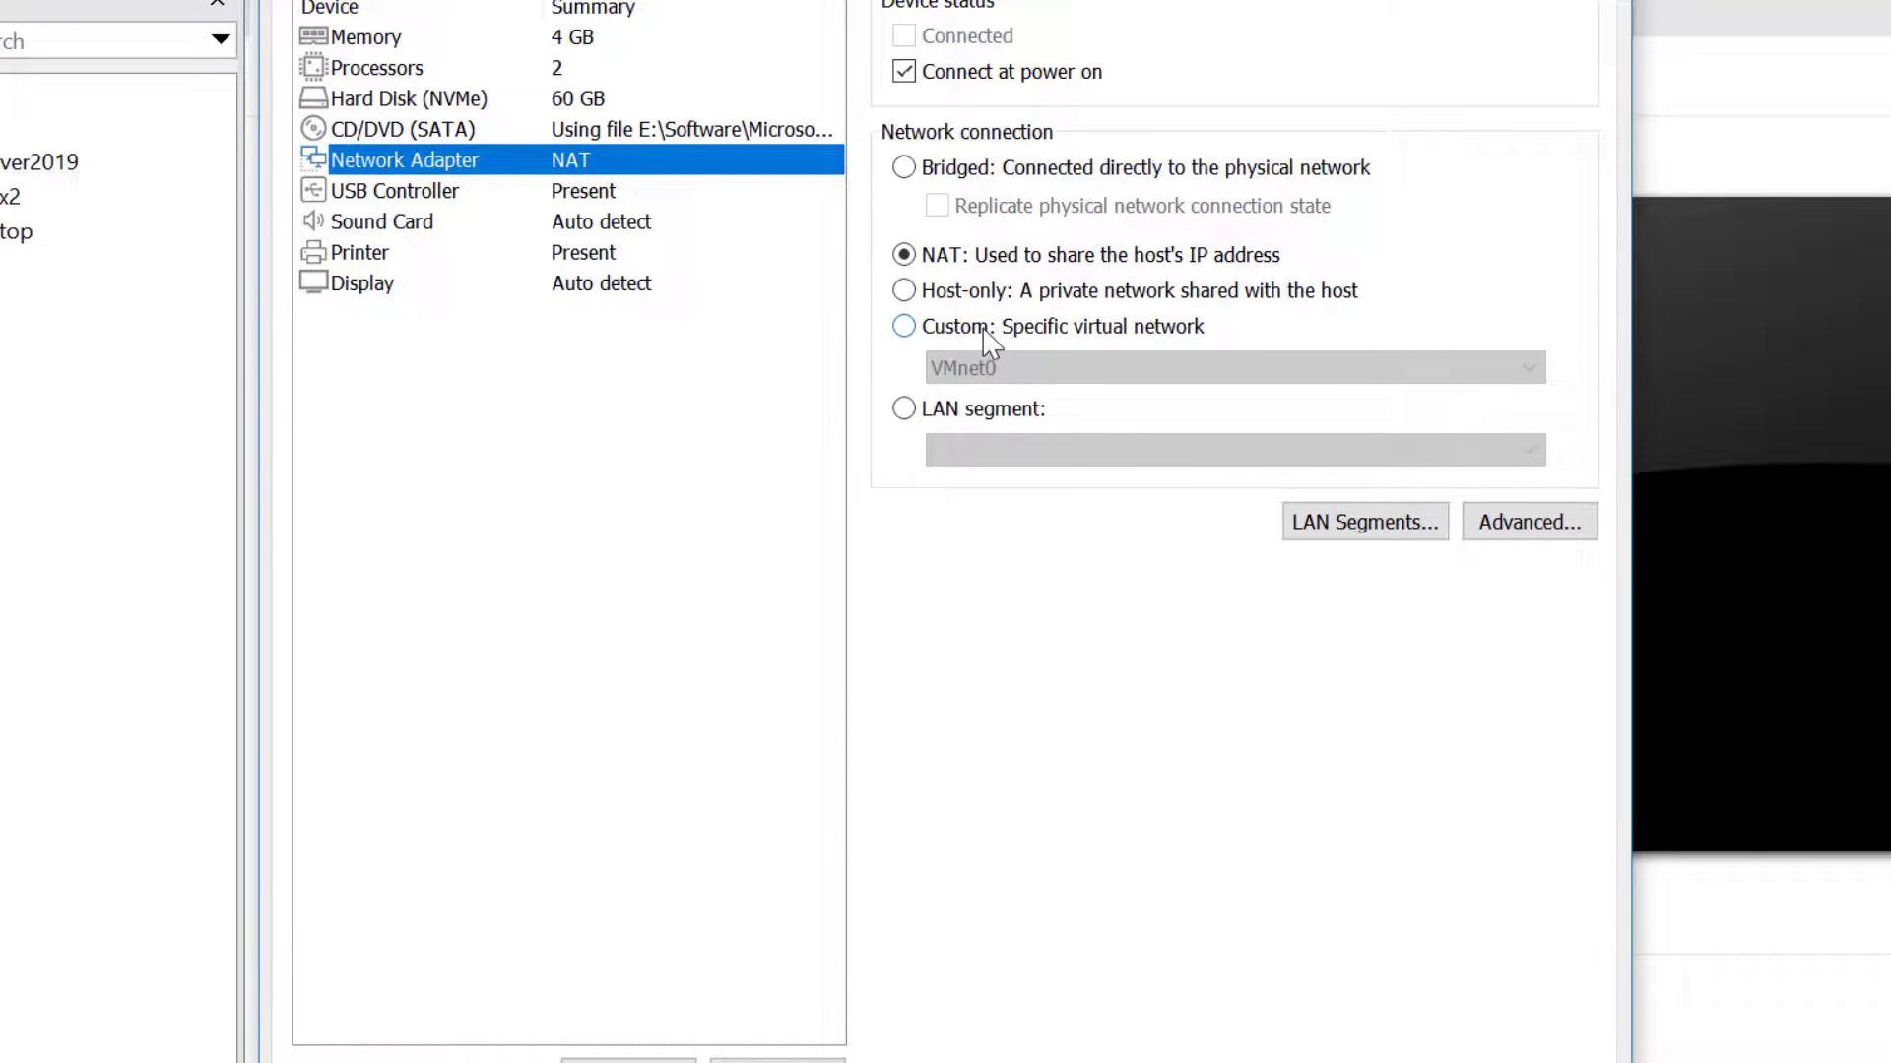
click(988, 333)
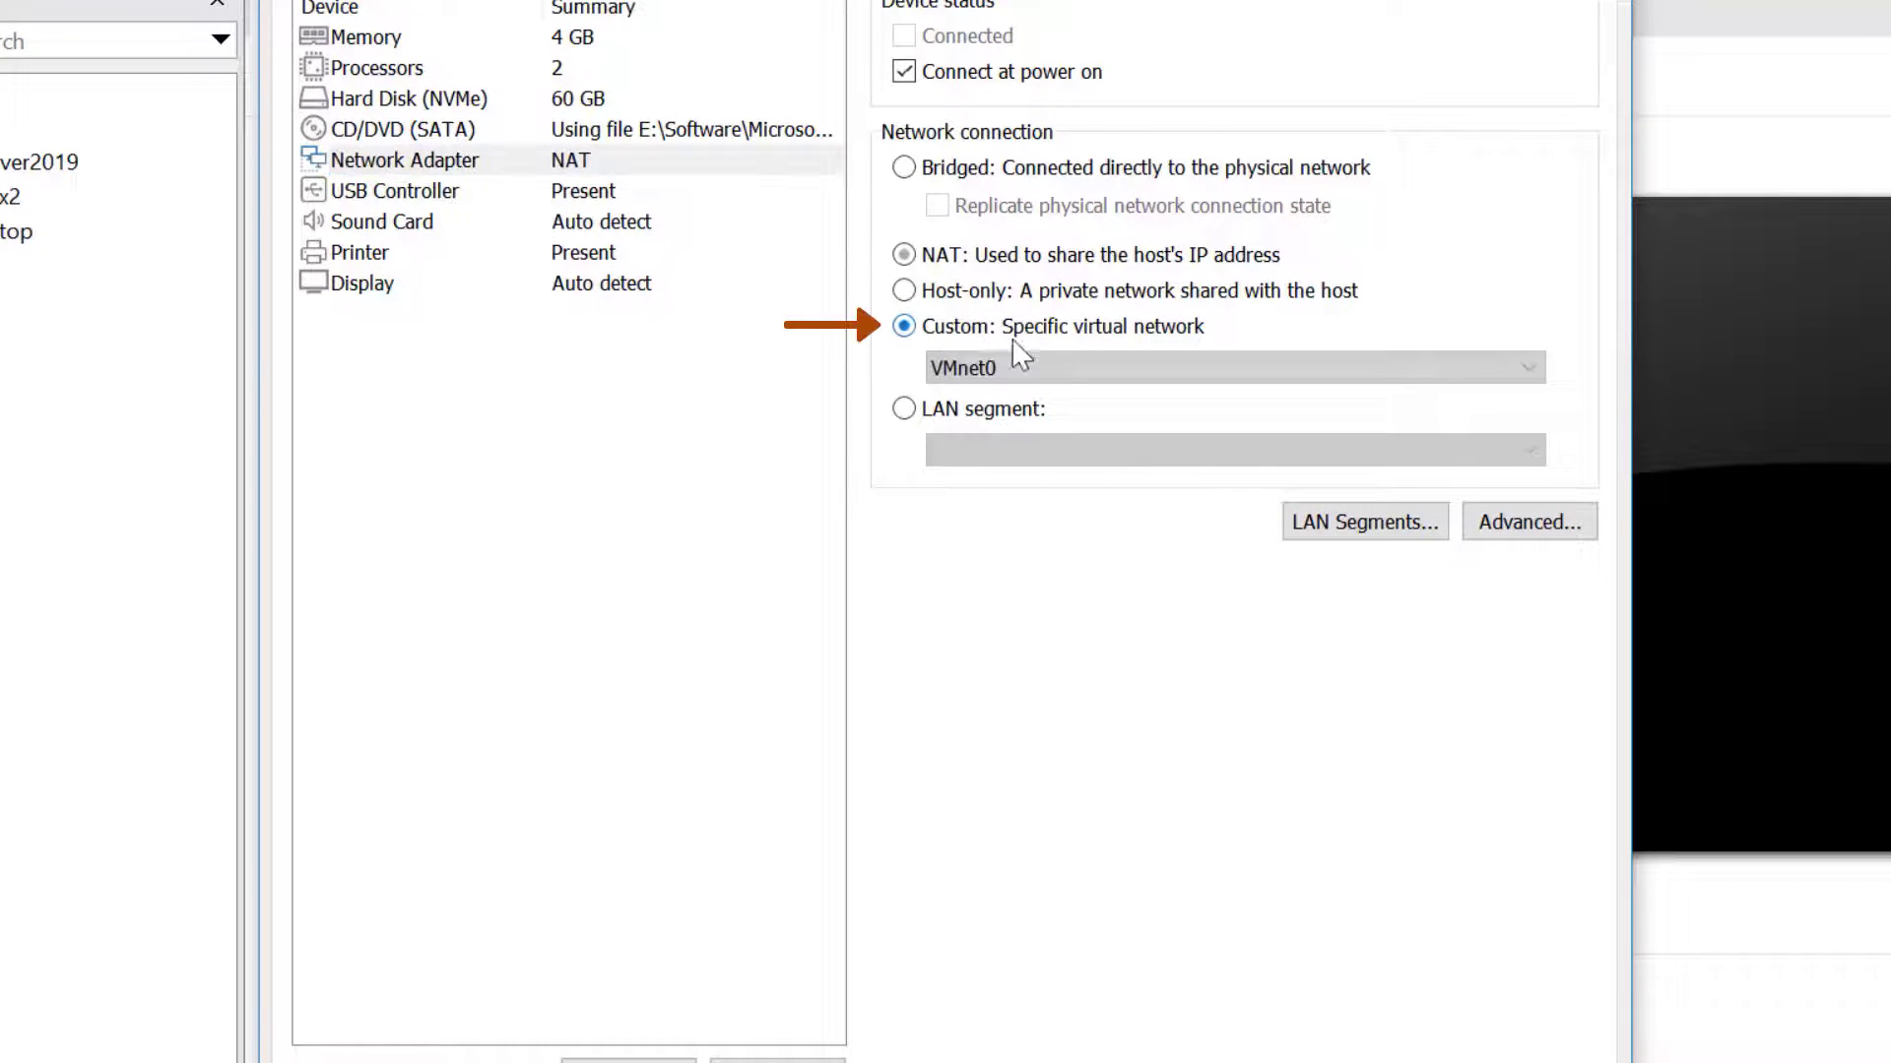
click(1089, 372)
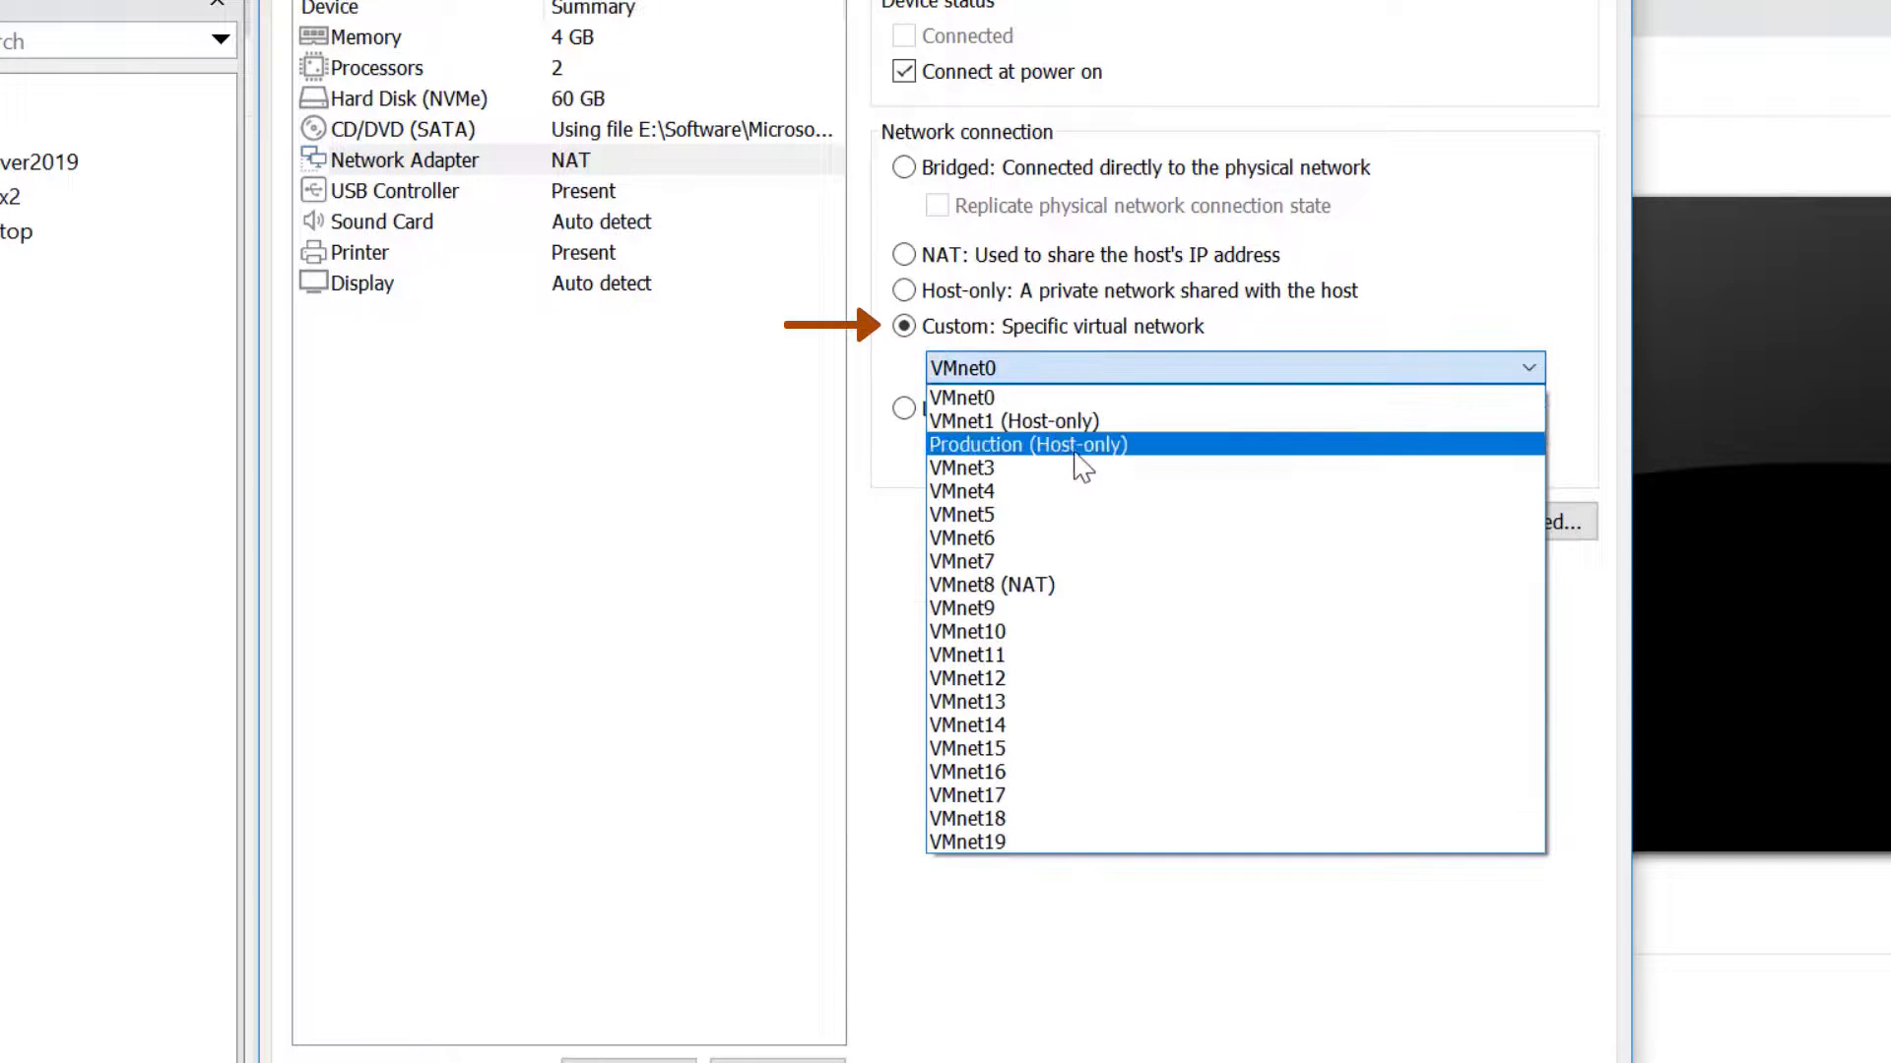
click(1087, 455)
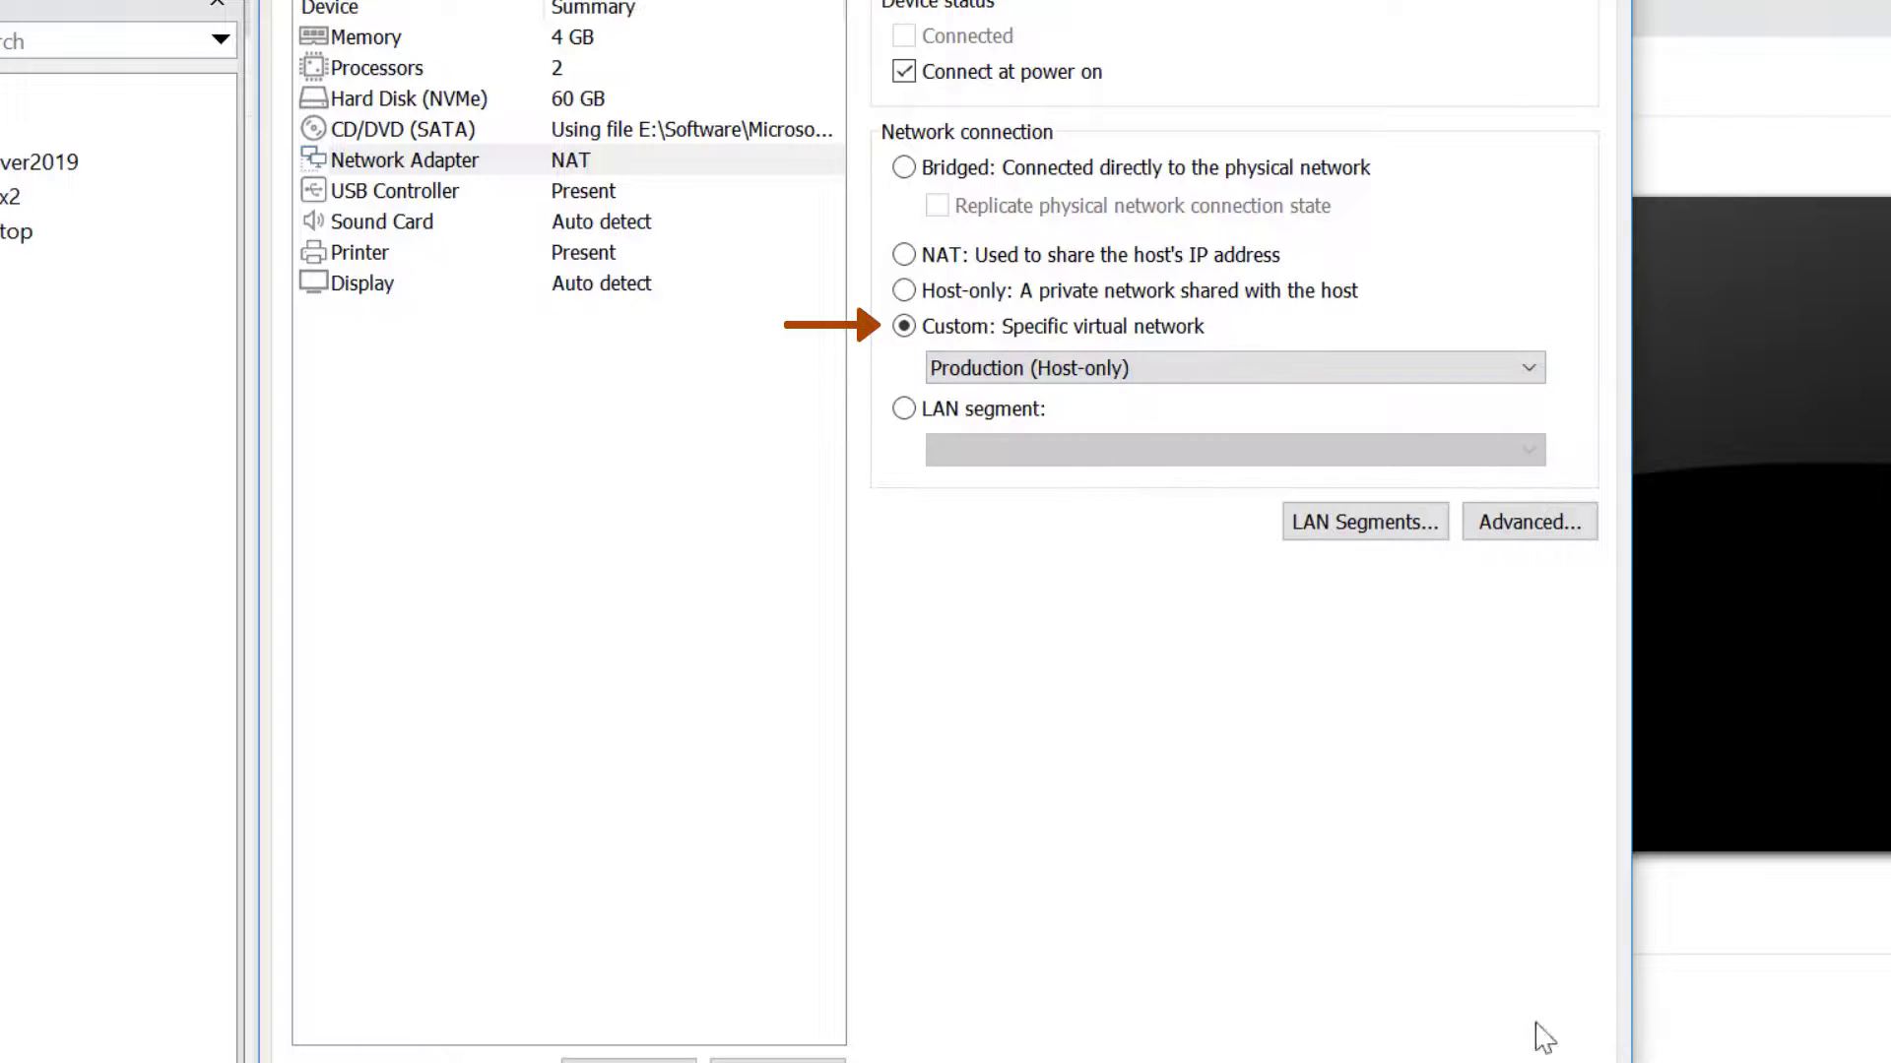
click(1216, 1032)
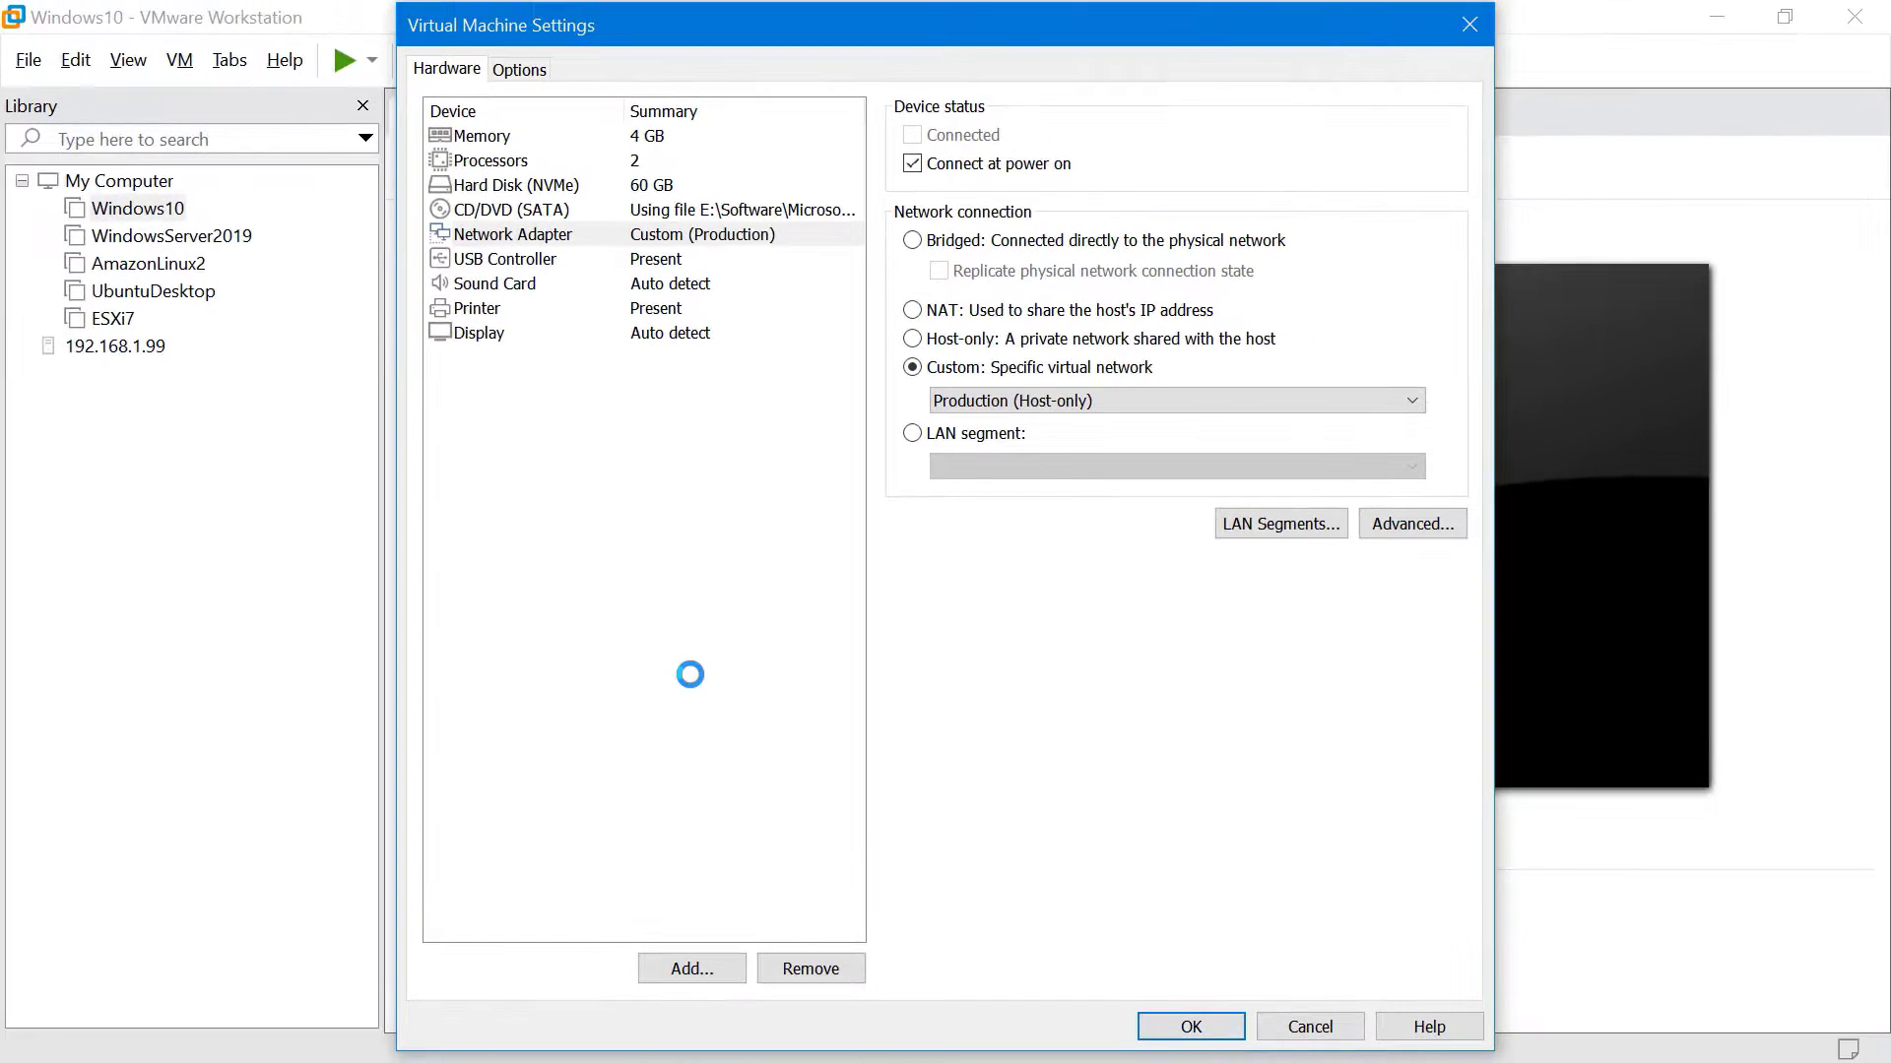
Set the WindowsServer2019 network adapter to the Production network as well
click(236, 240)
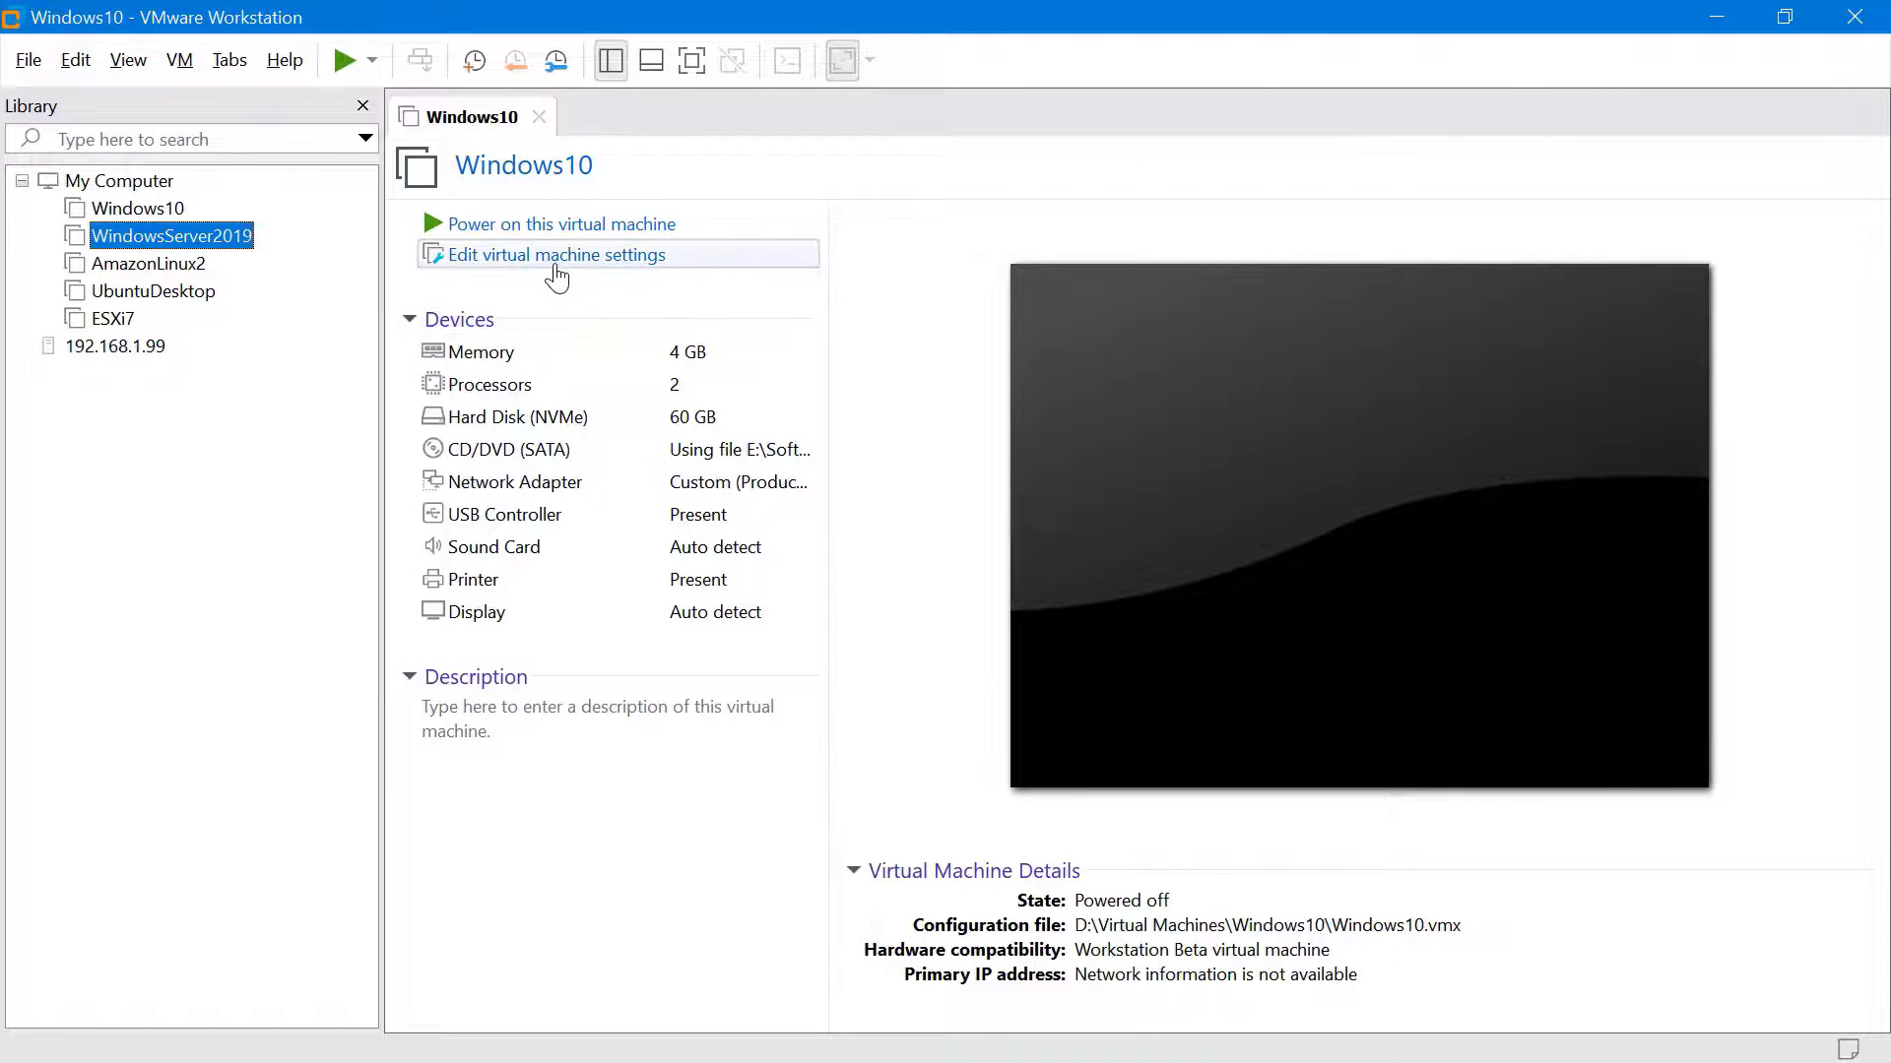
click(555, 258)
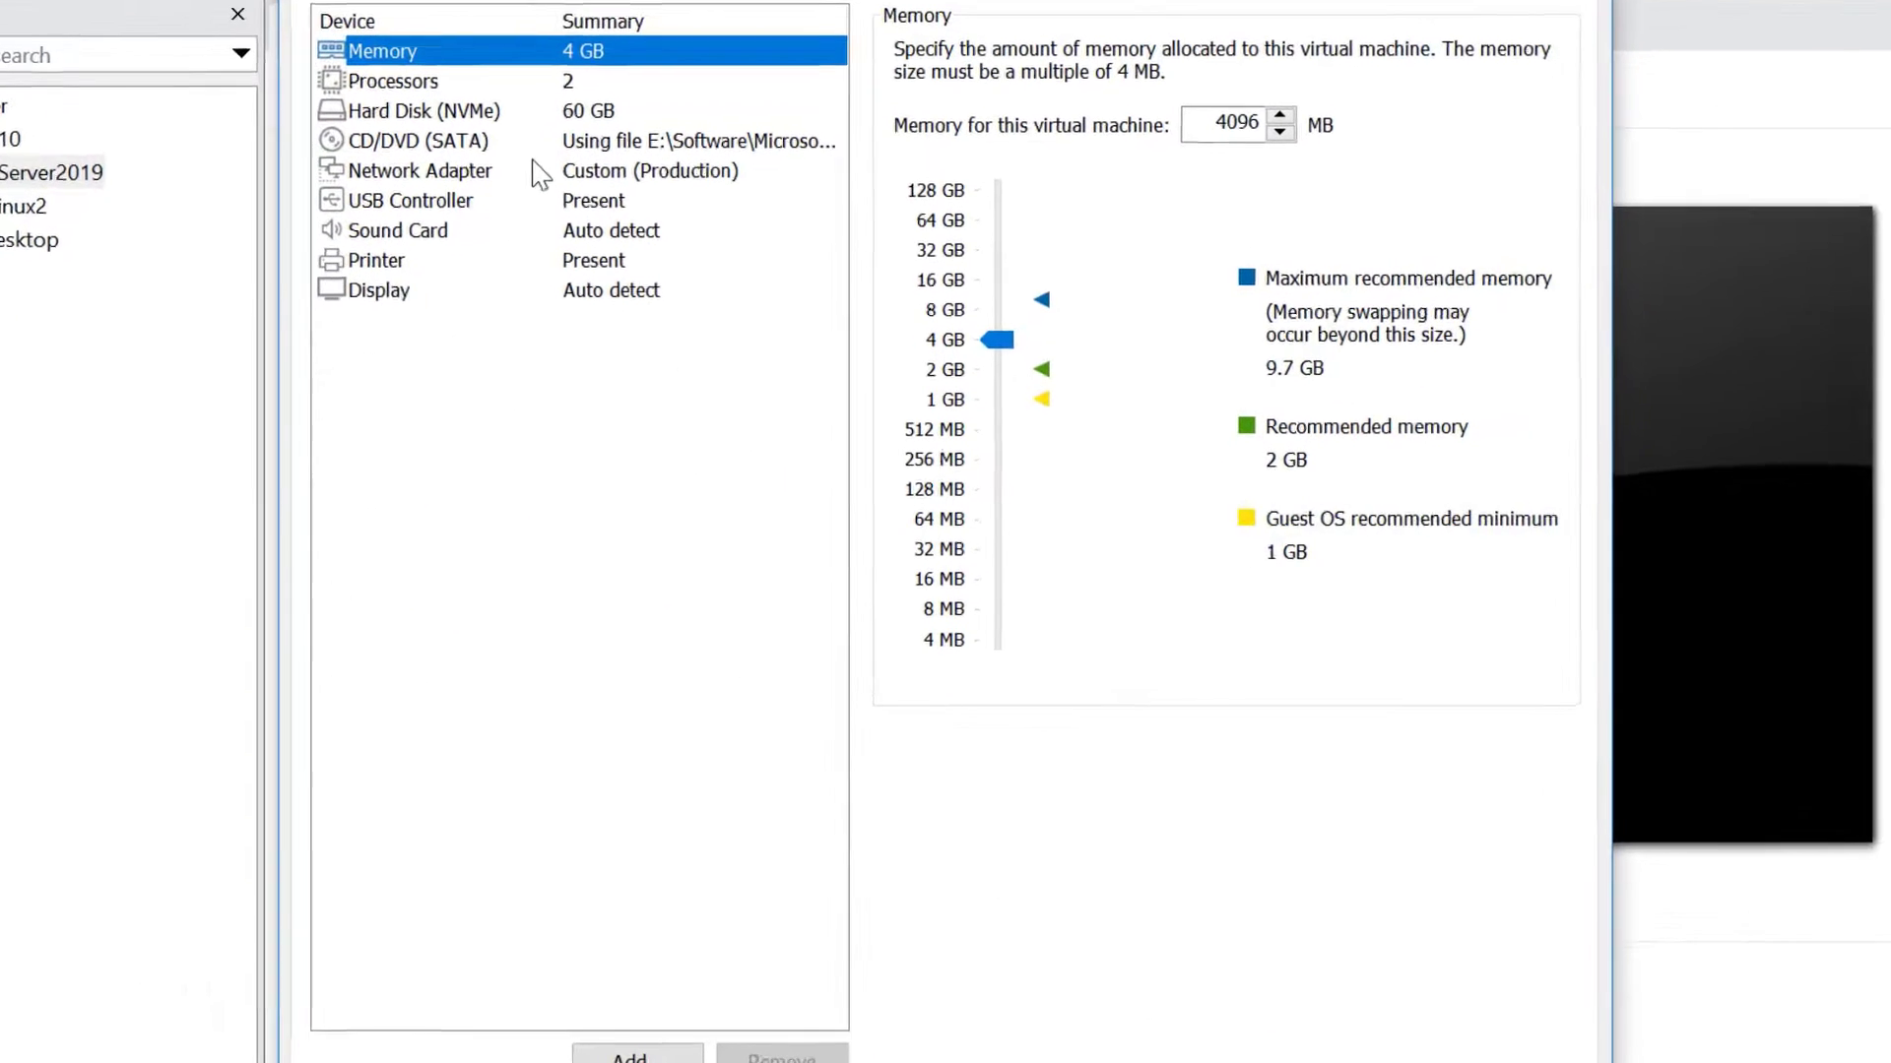
click(591, 220)
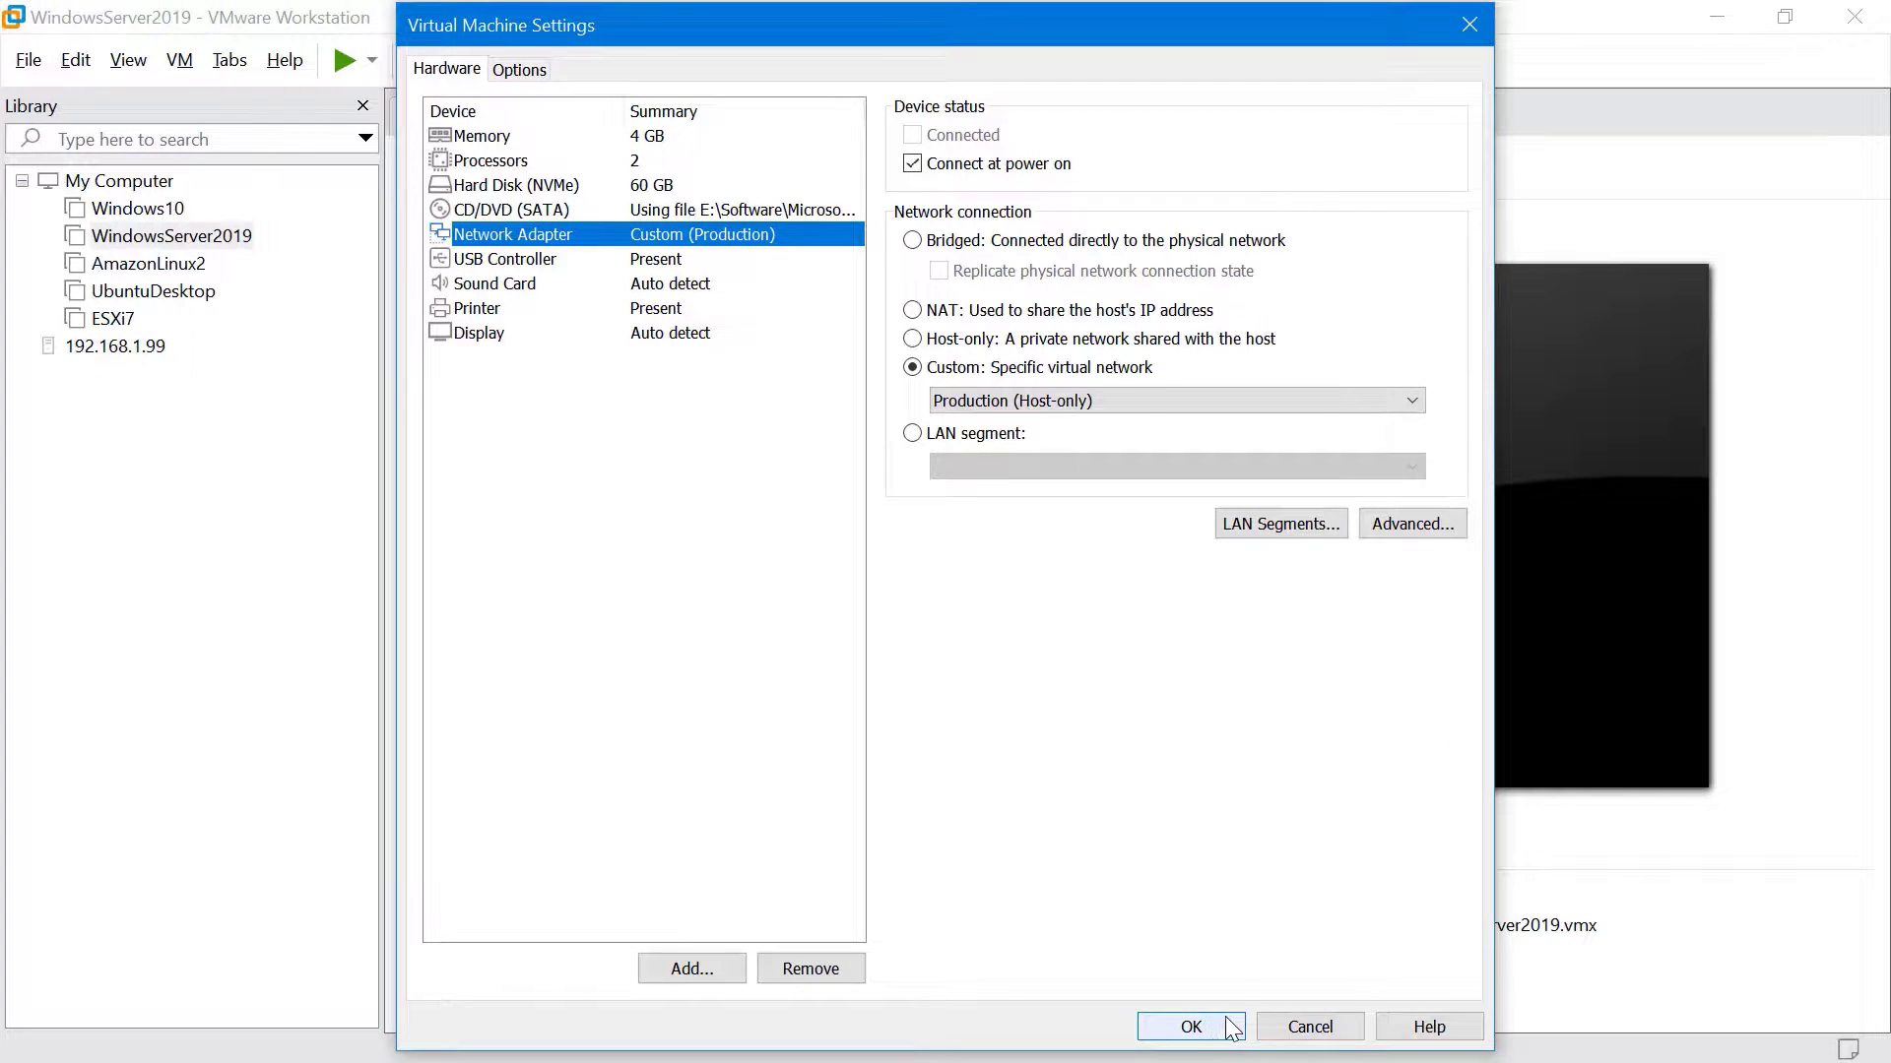
click(1191, 1027)
click(138, 208)
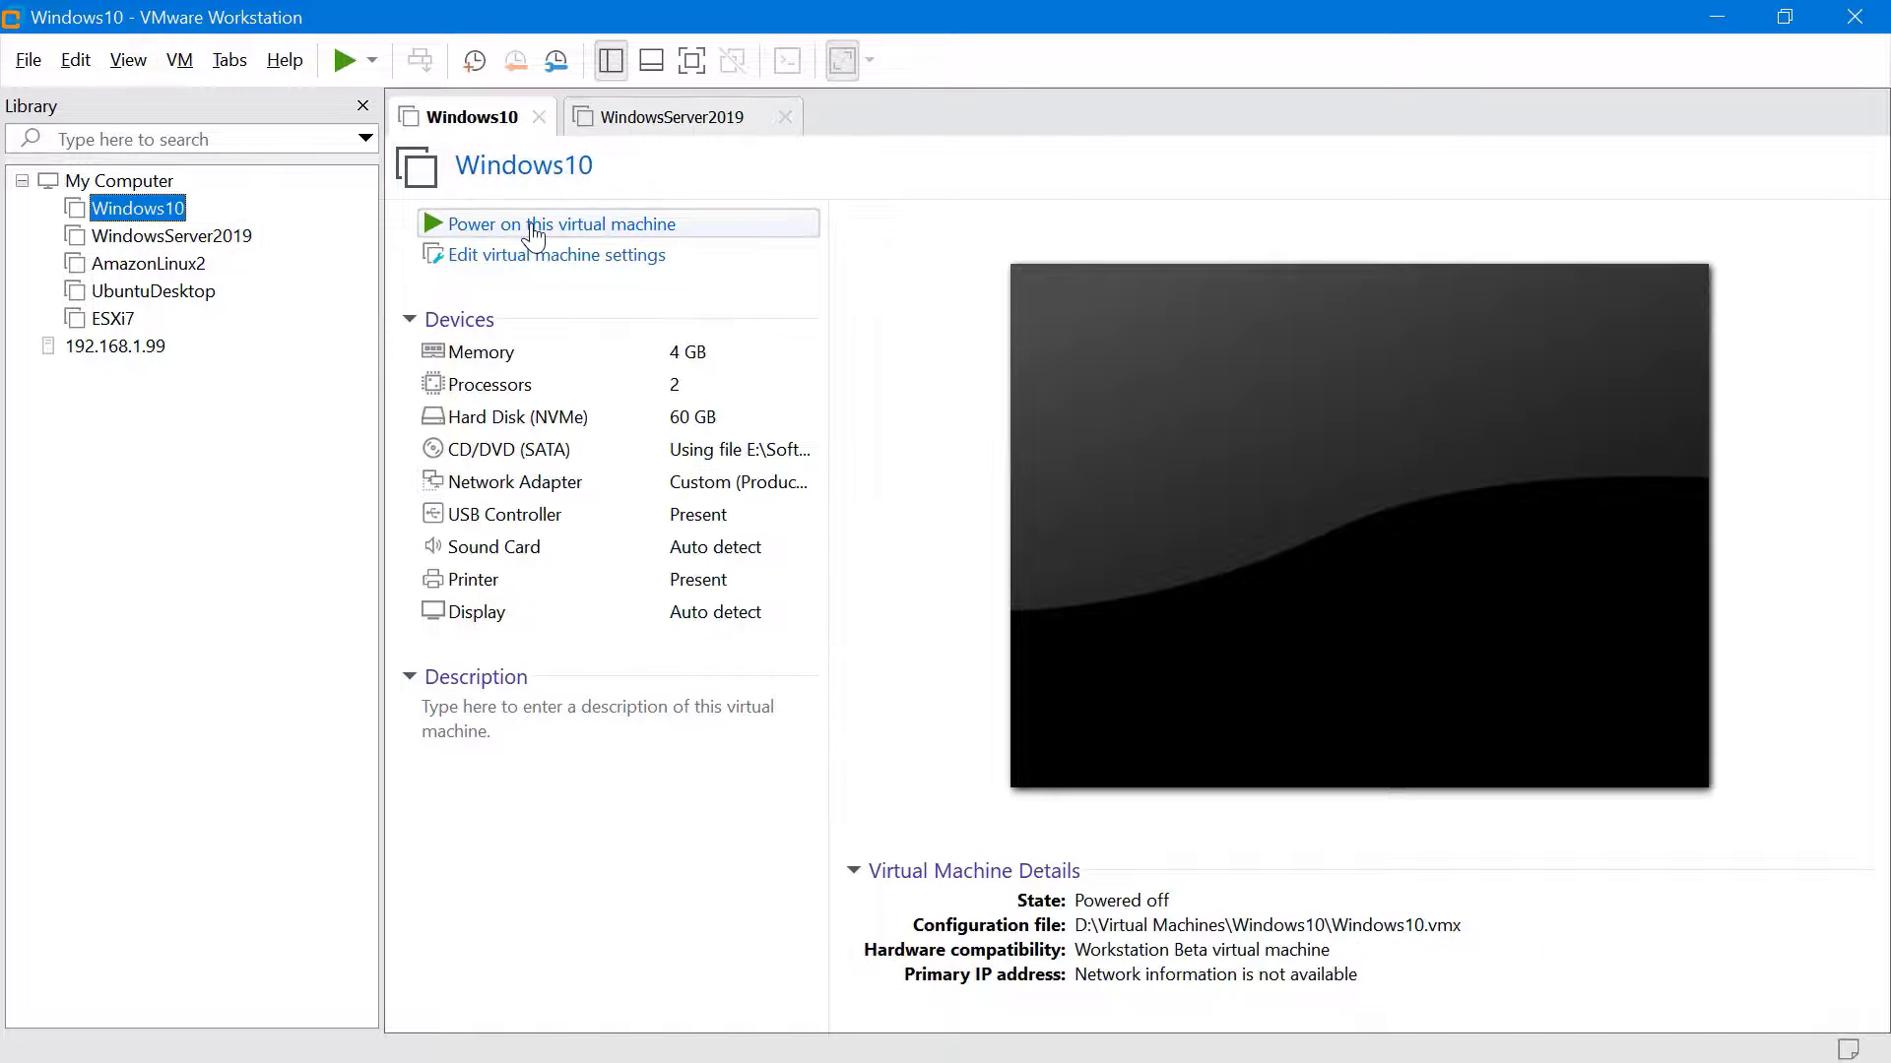
Power on both VMs and run ipconfig on WindowsServer2019 to find 192.168.174.129
click(533, 227)
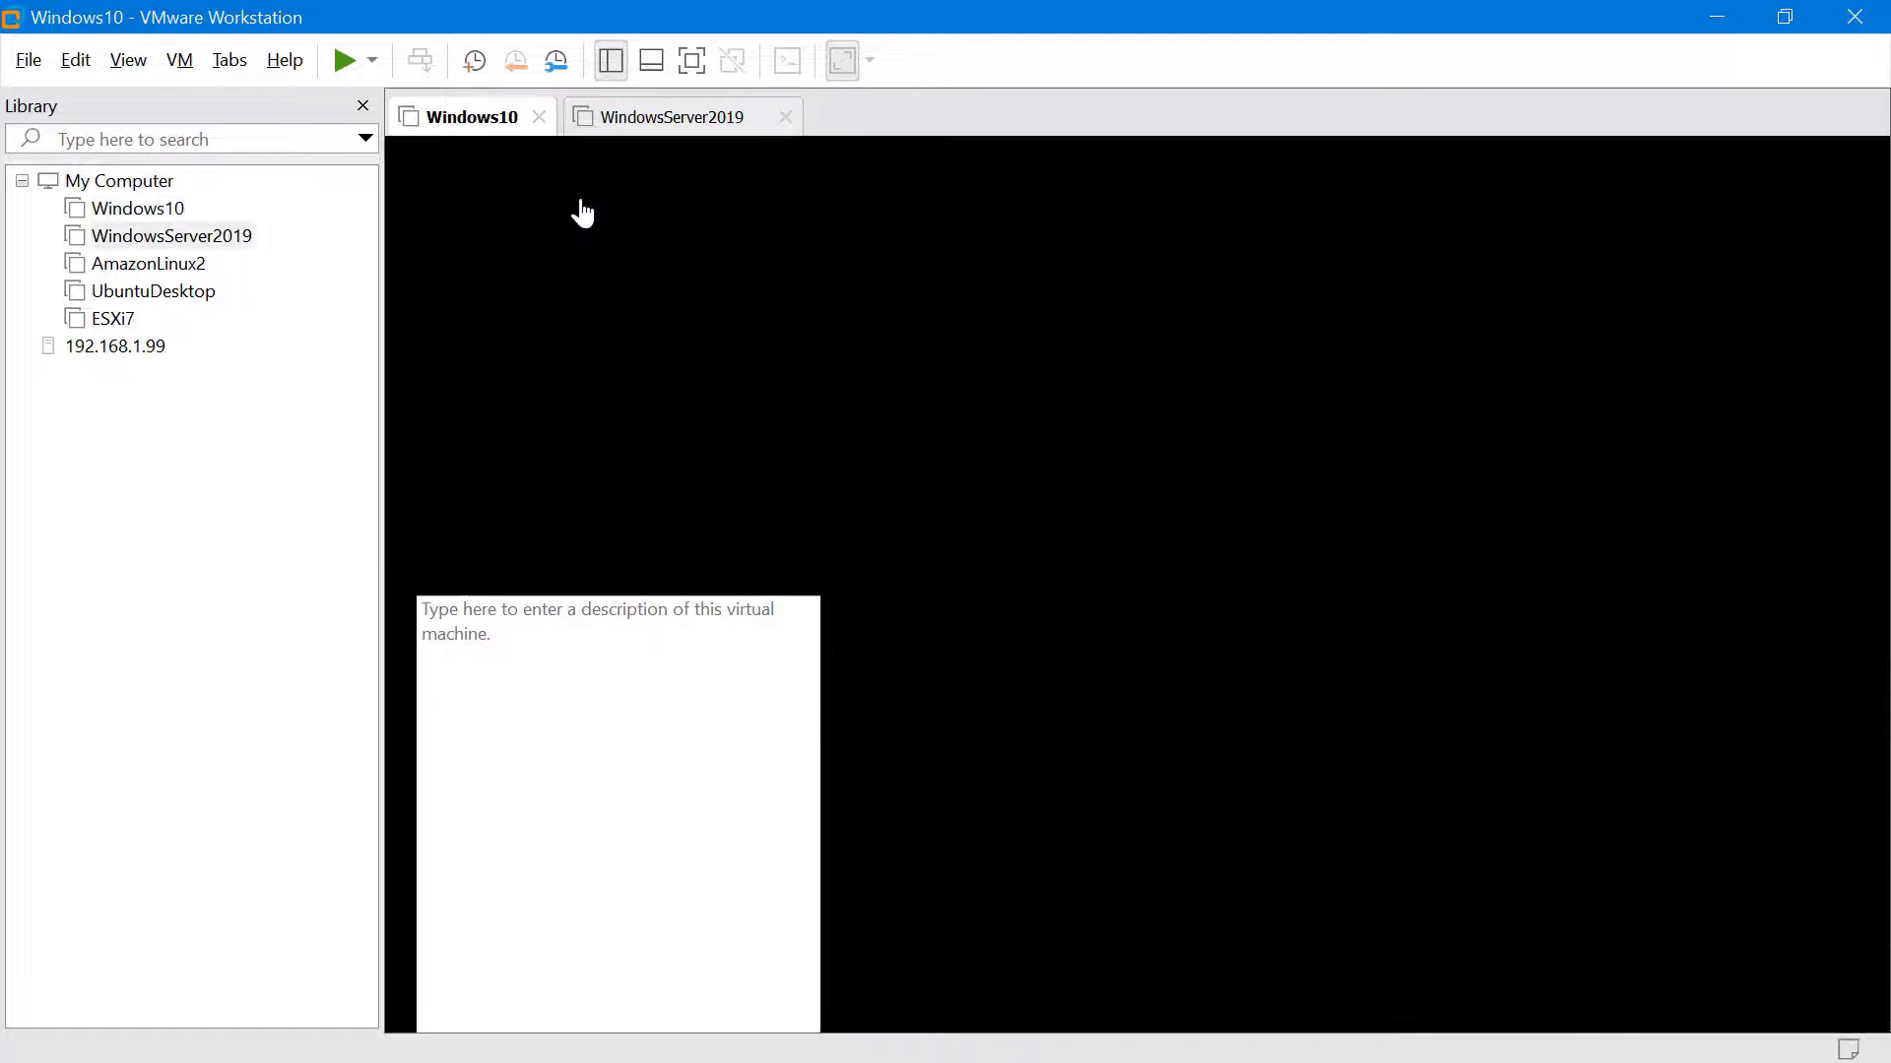
click(577, 228)
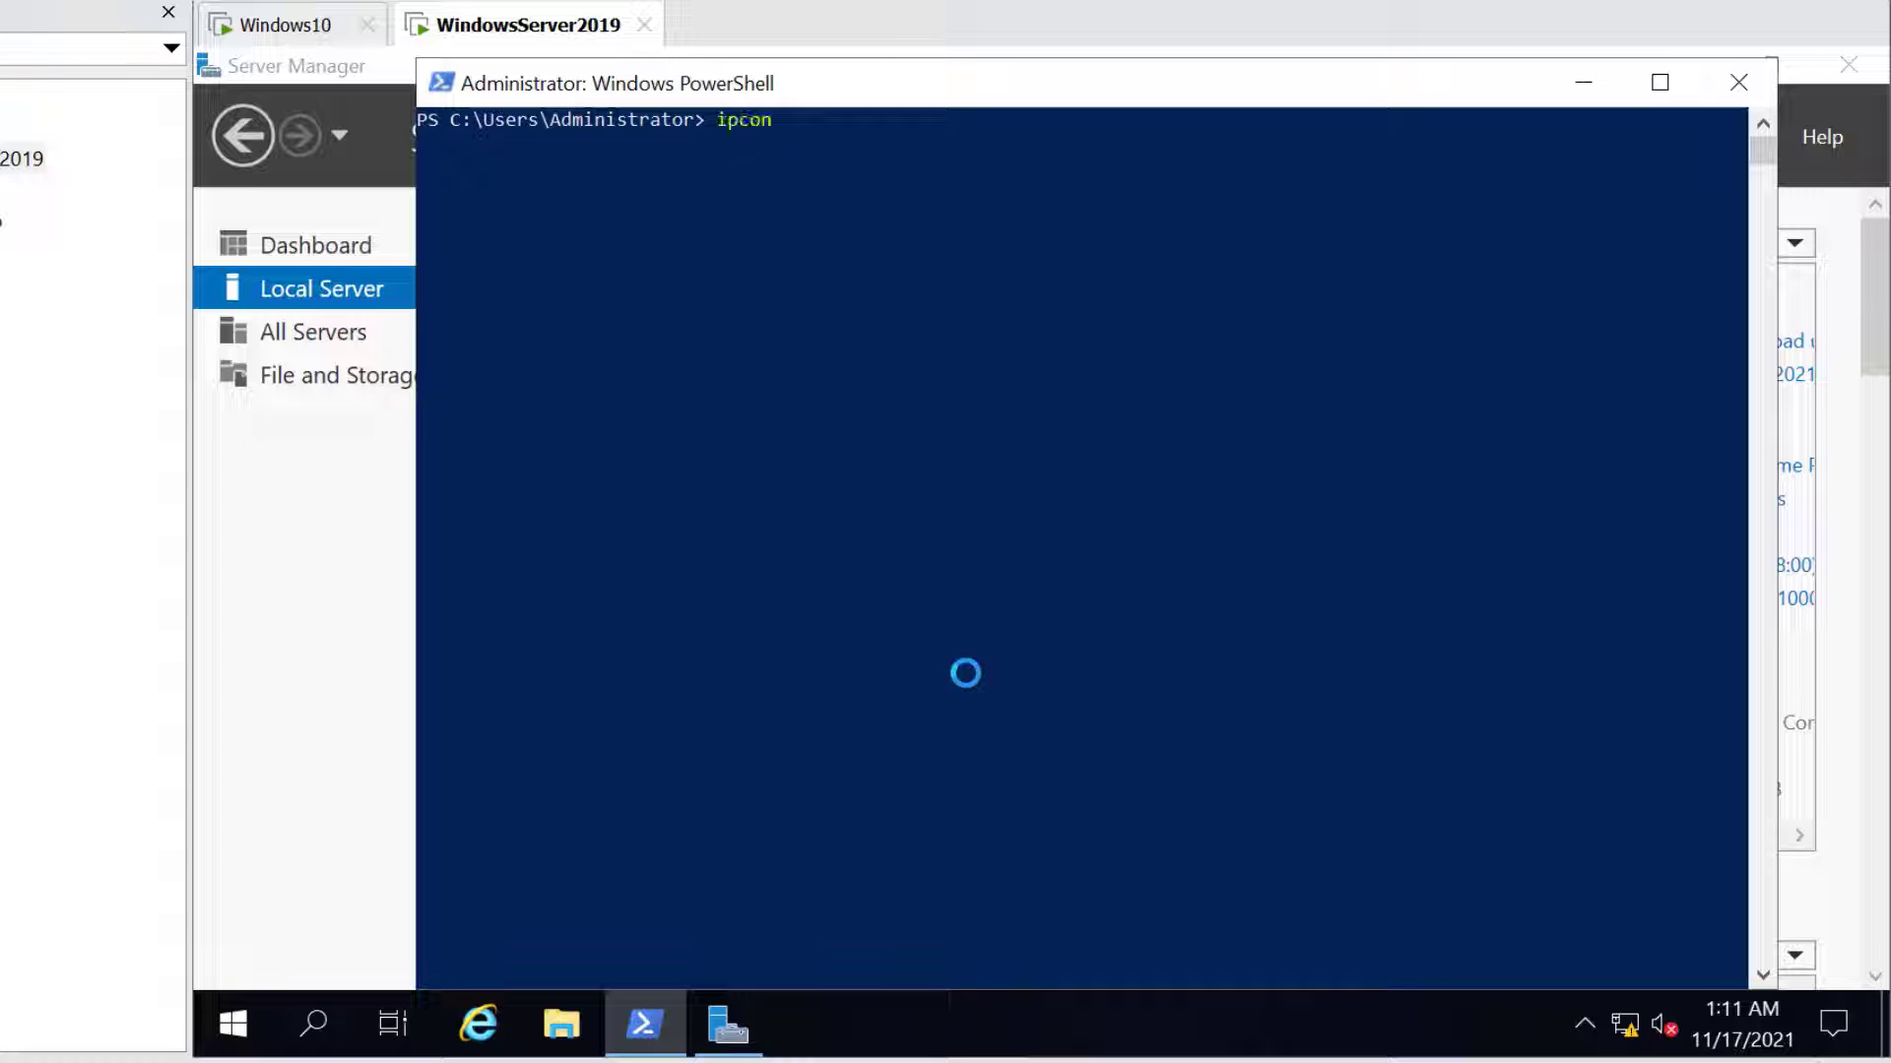
text(fig)
key(Return)
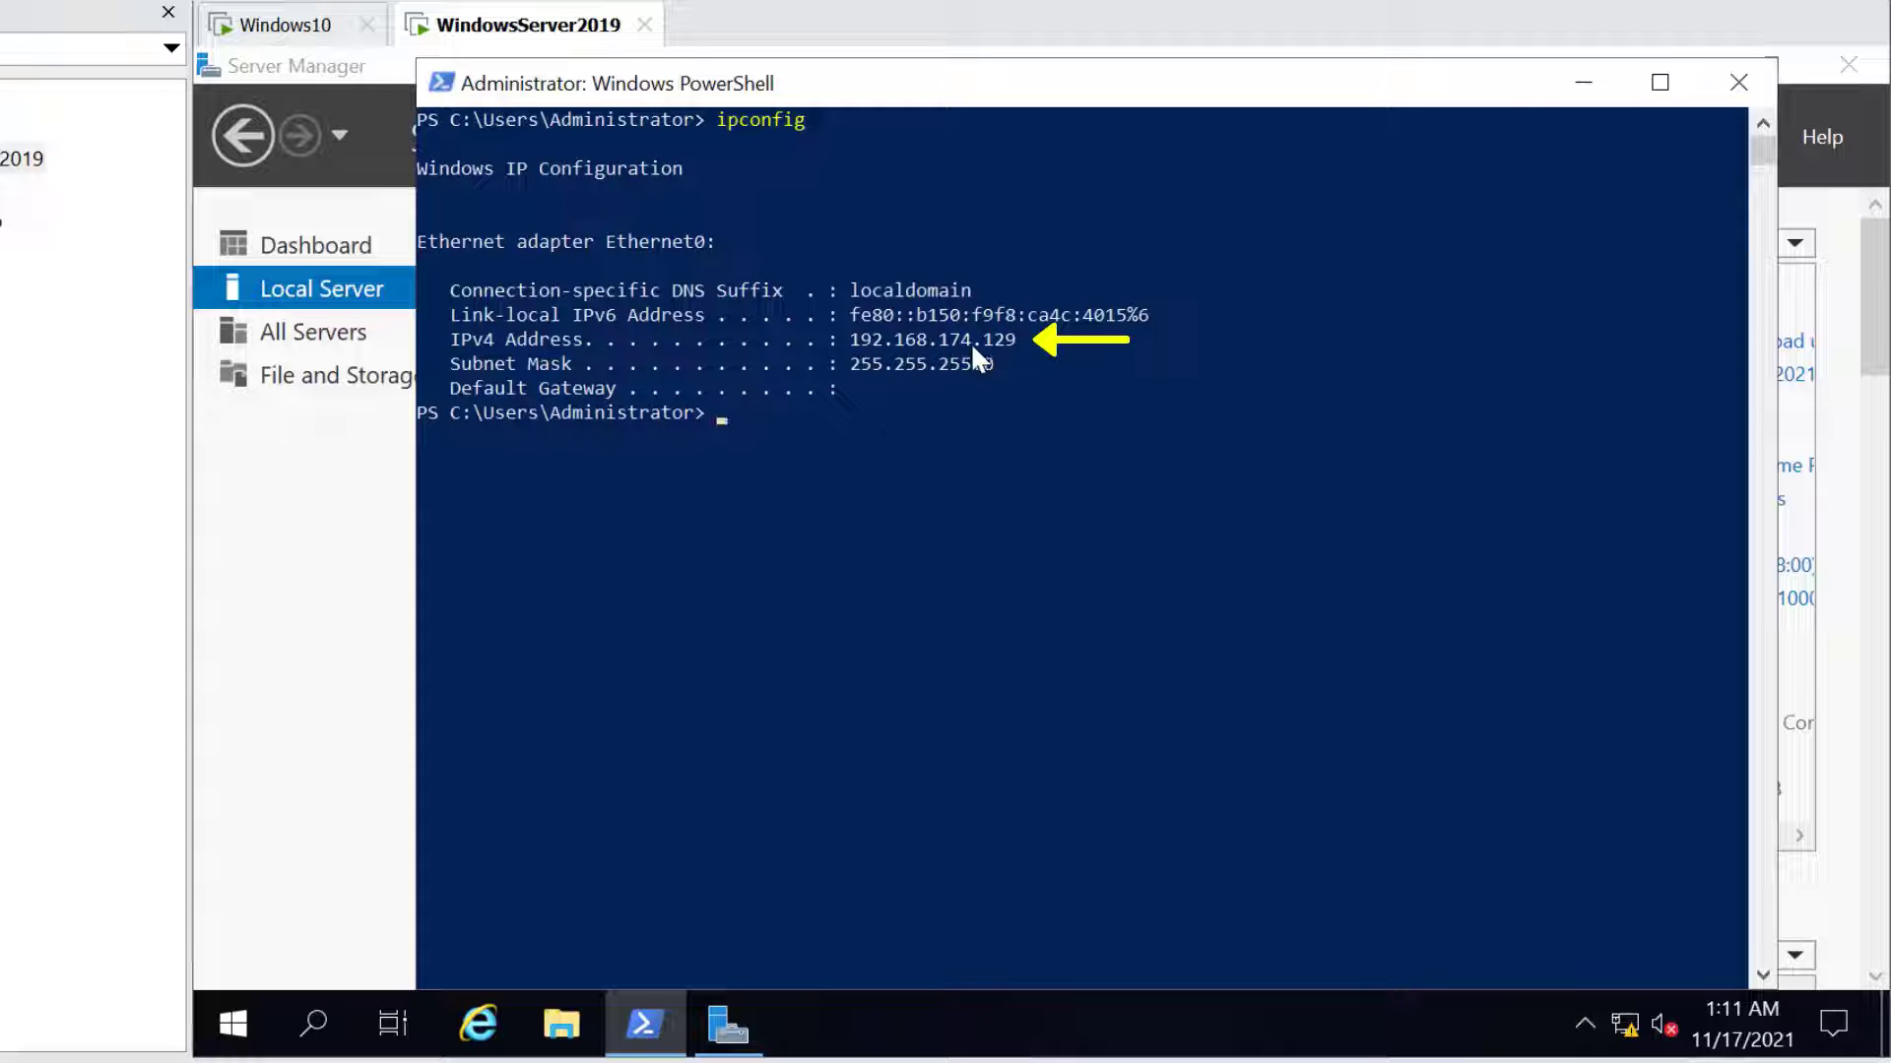
Ping 192.168.174.129 from the Windows10 VM, which times out
click(286, 24)
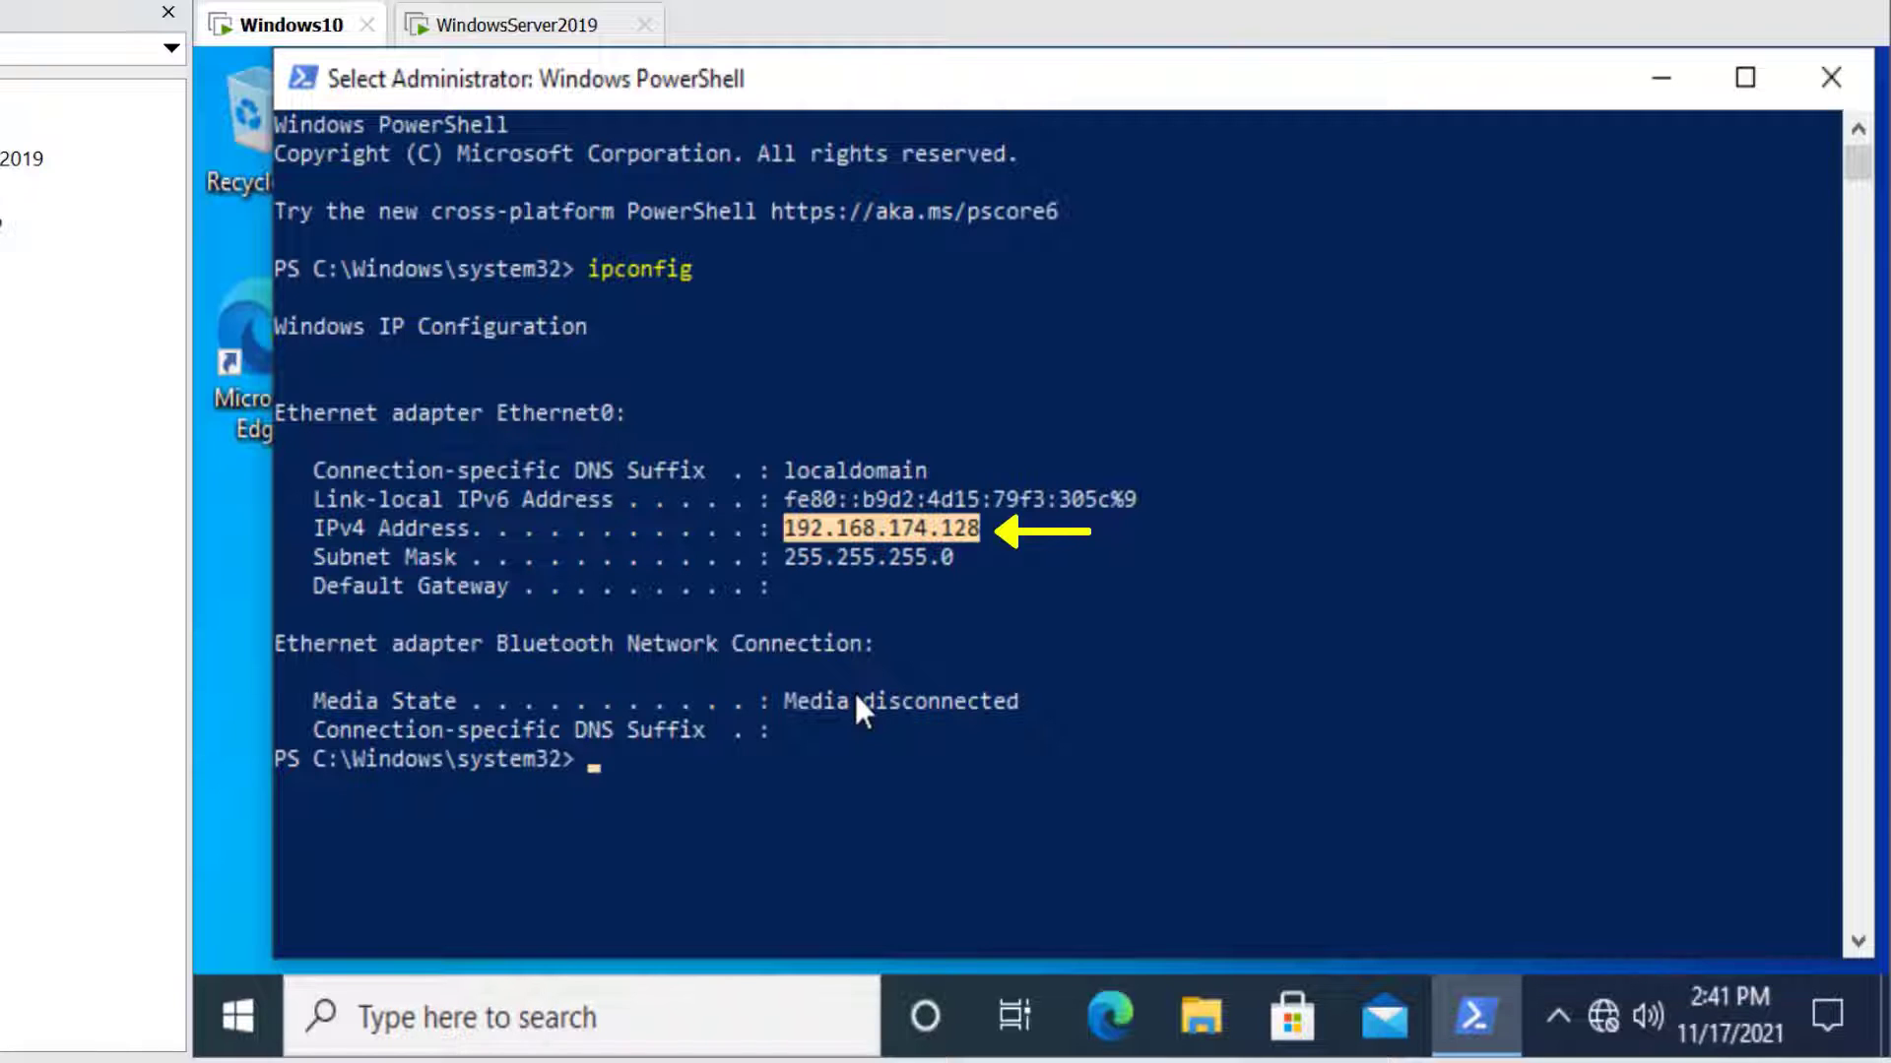
text(ping)
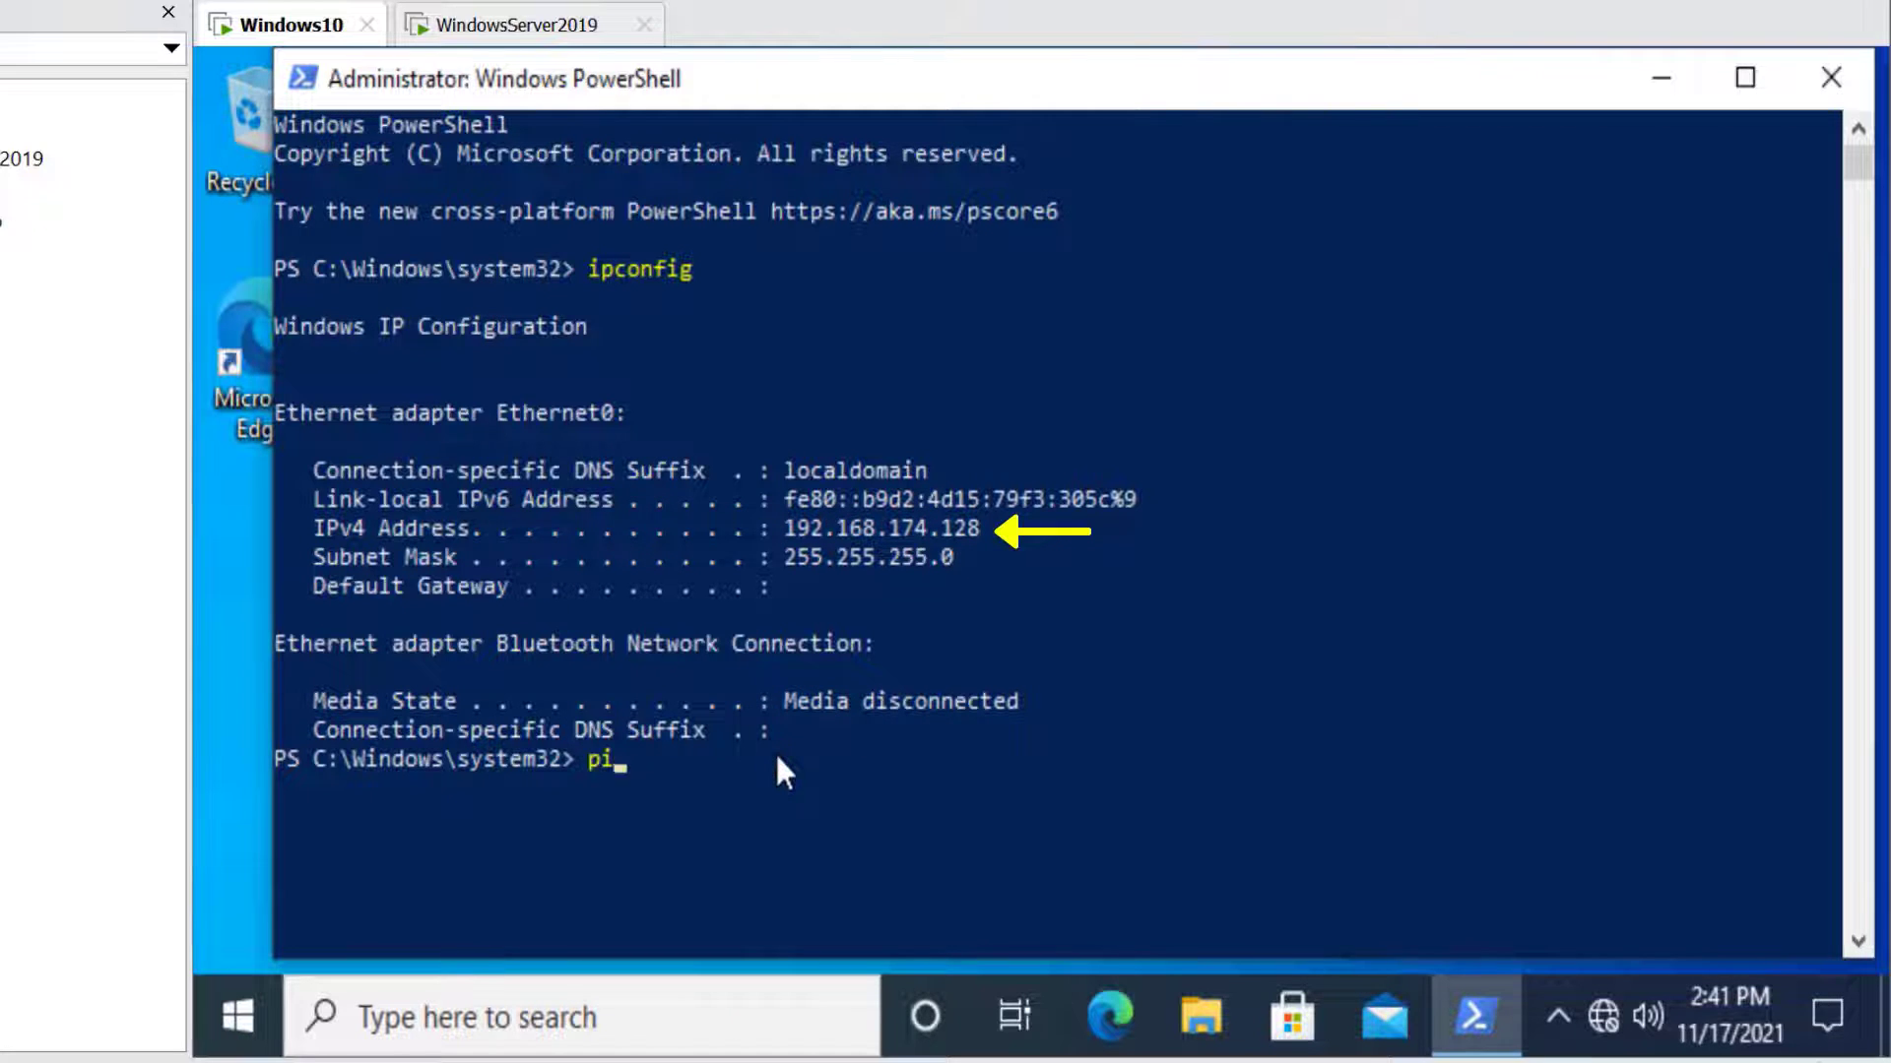
text( 19)
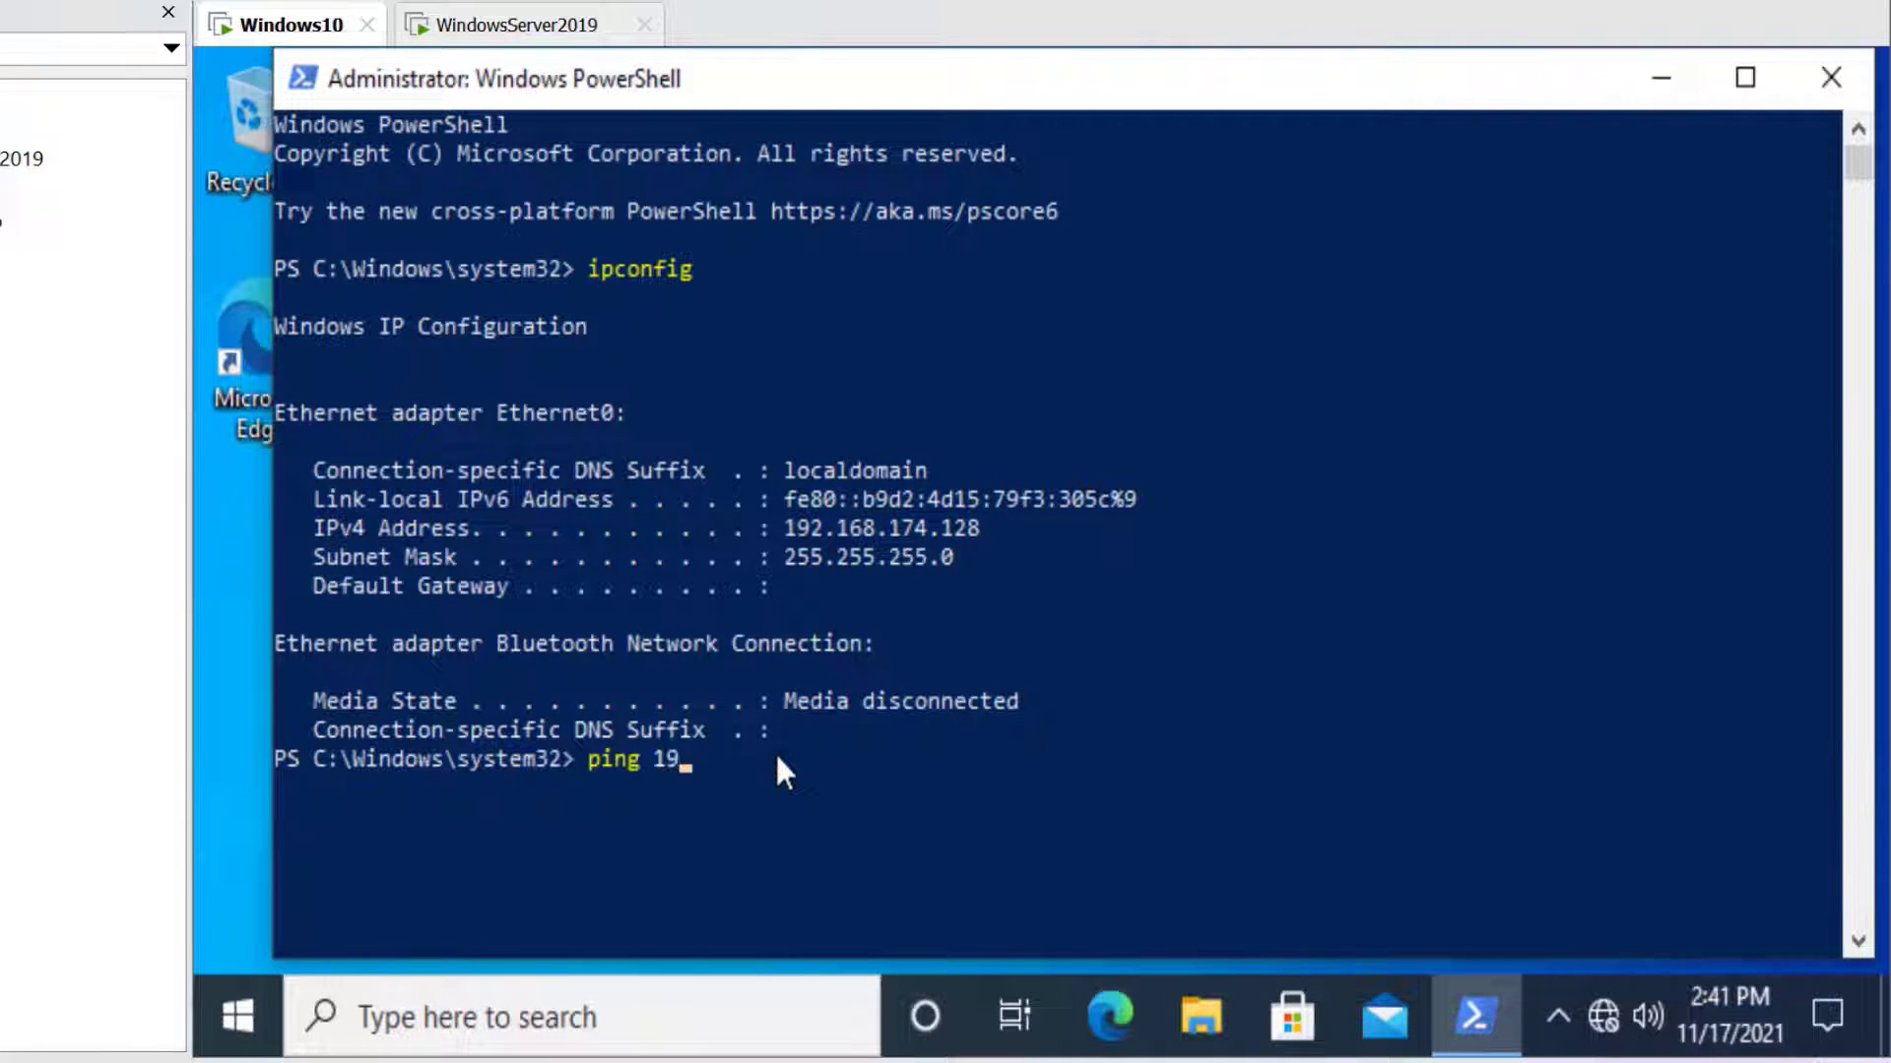
text(2.168.174.129)
key(Return)
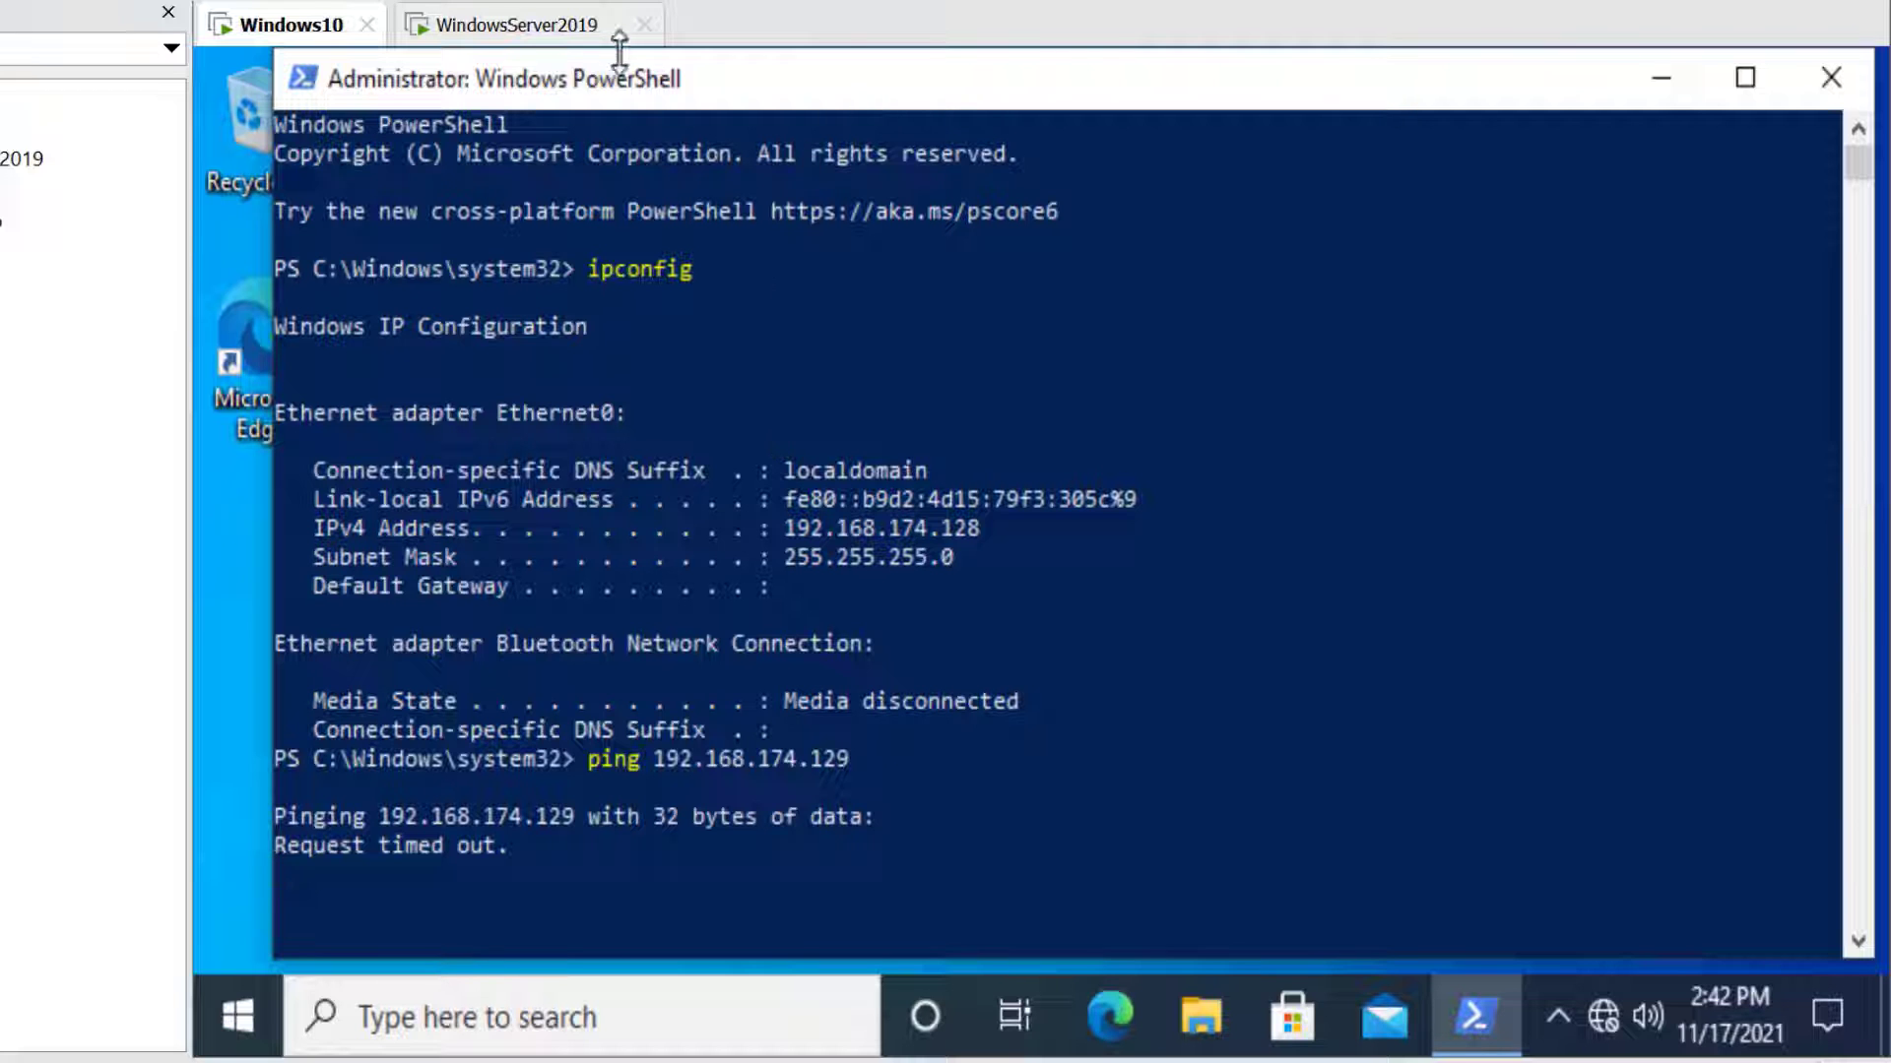
Turn off the WindowsServer2019 firewall for the Domain, Private and Public networks
click(554, 38)
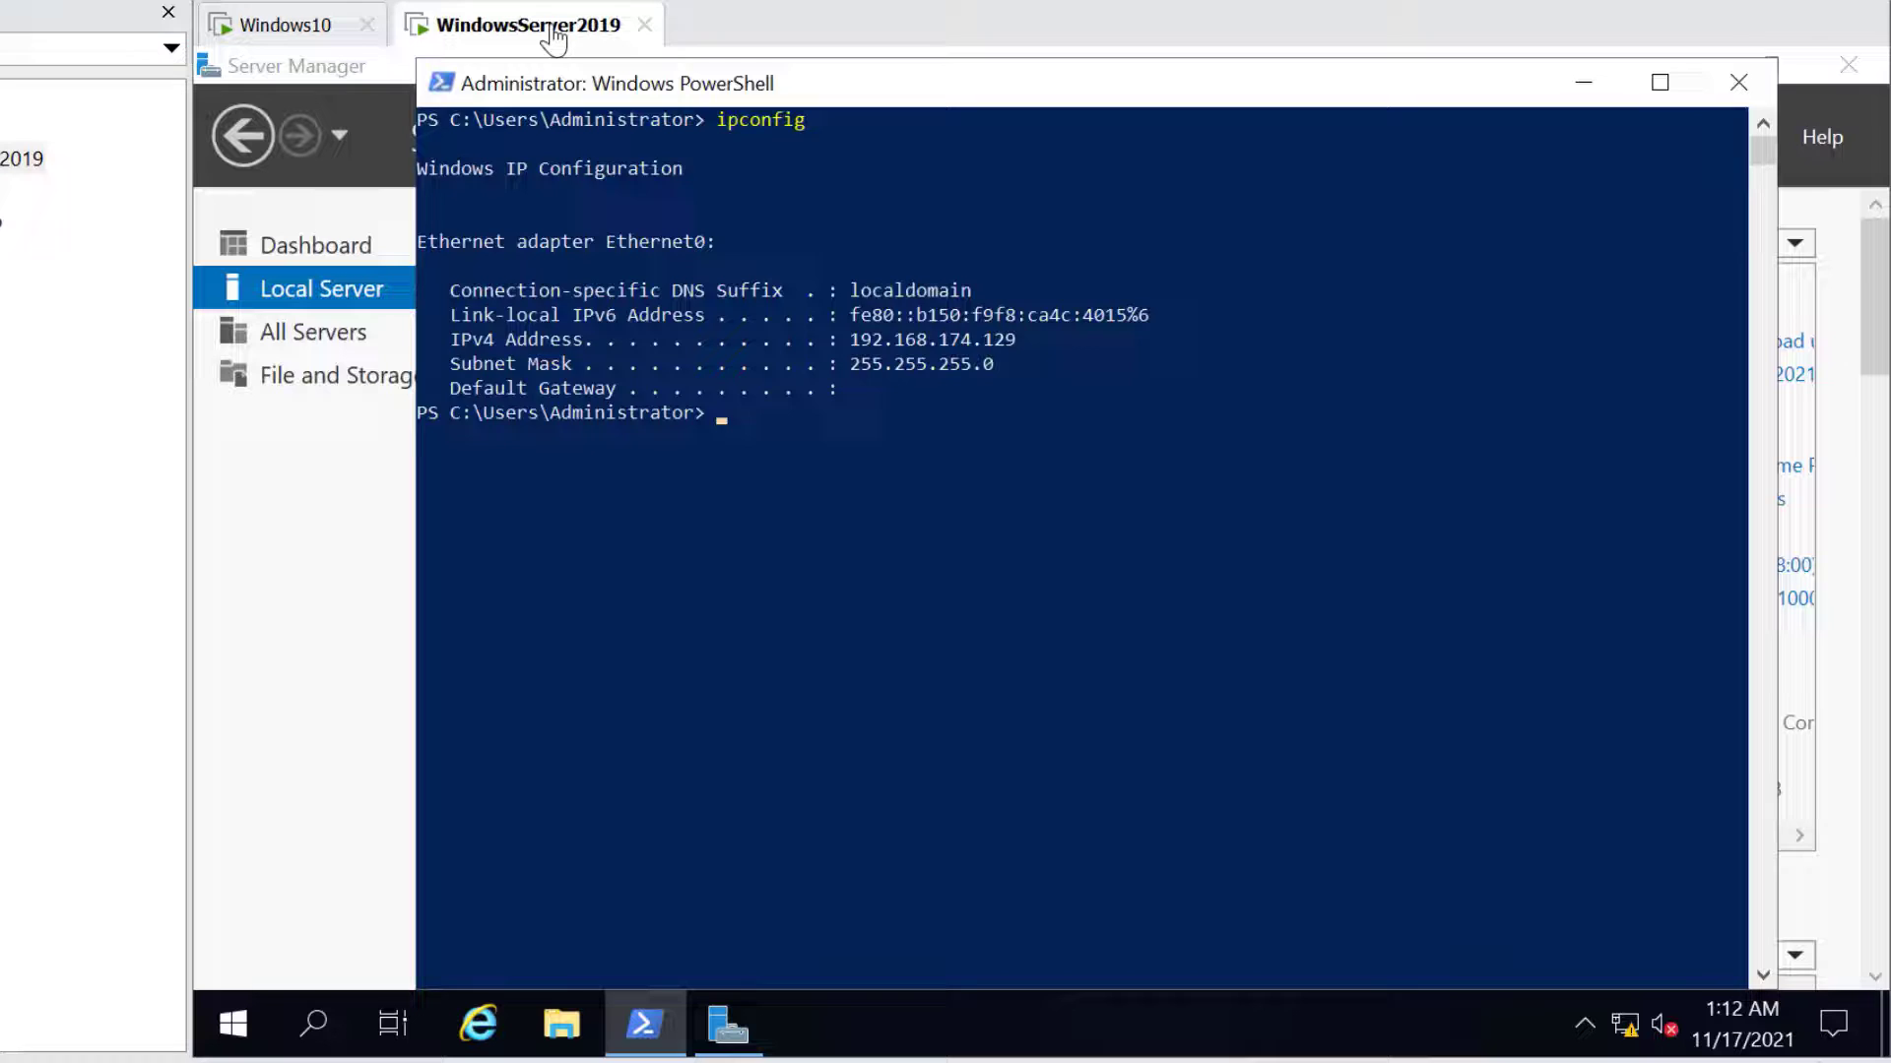
click(920, 464)
click(622, 442)
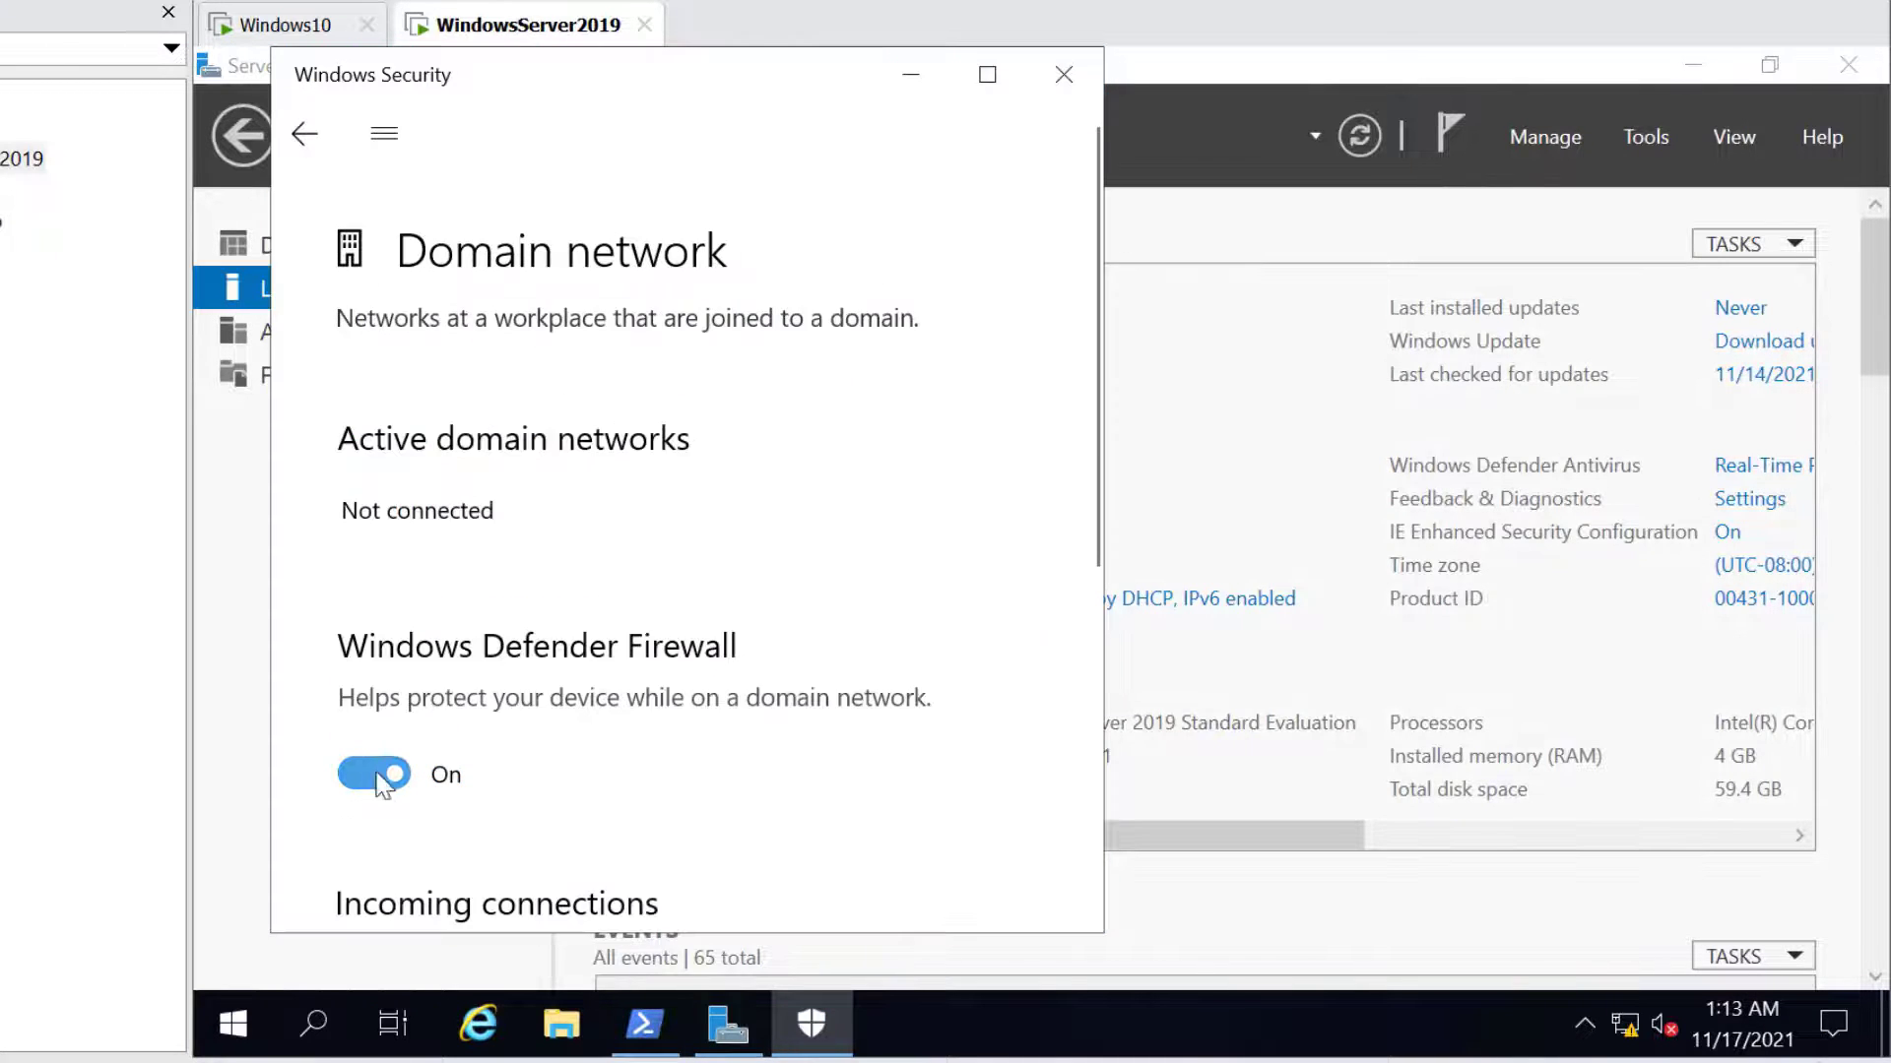
click(373, 776)
click(305, 135)
click(504, 728)
click(376, 870)
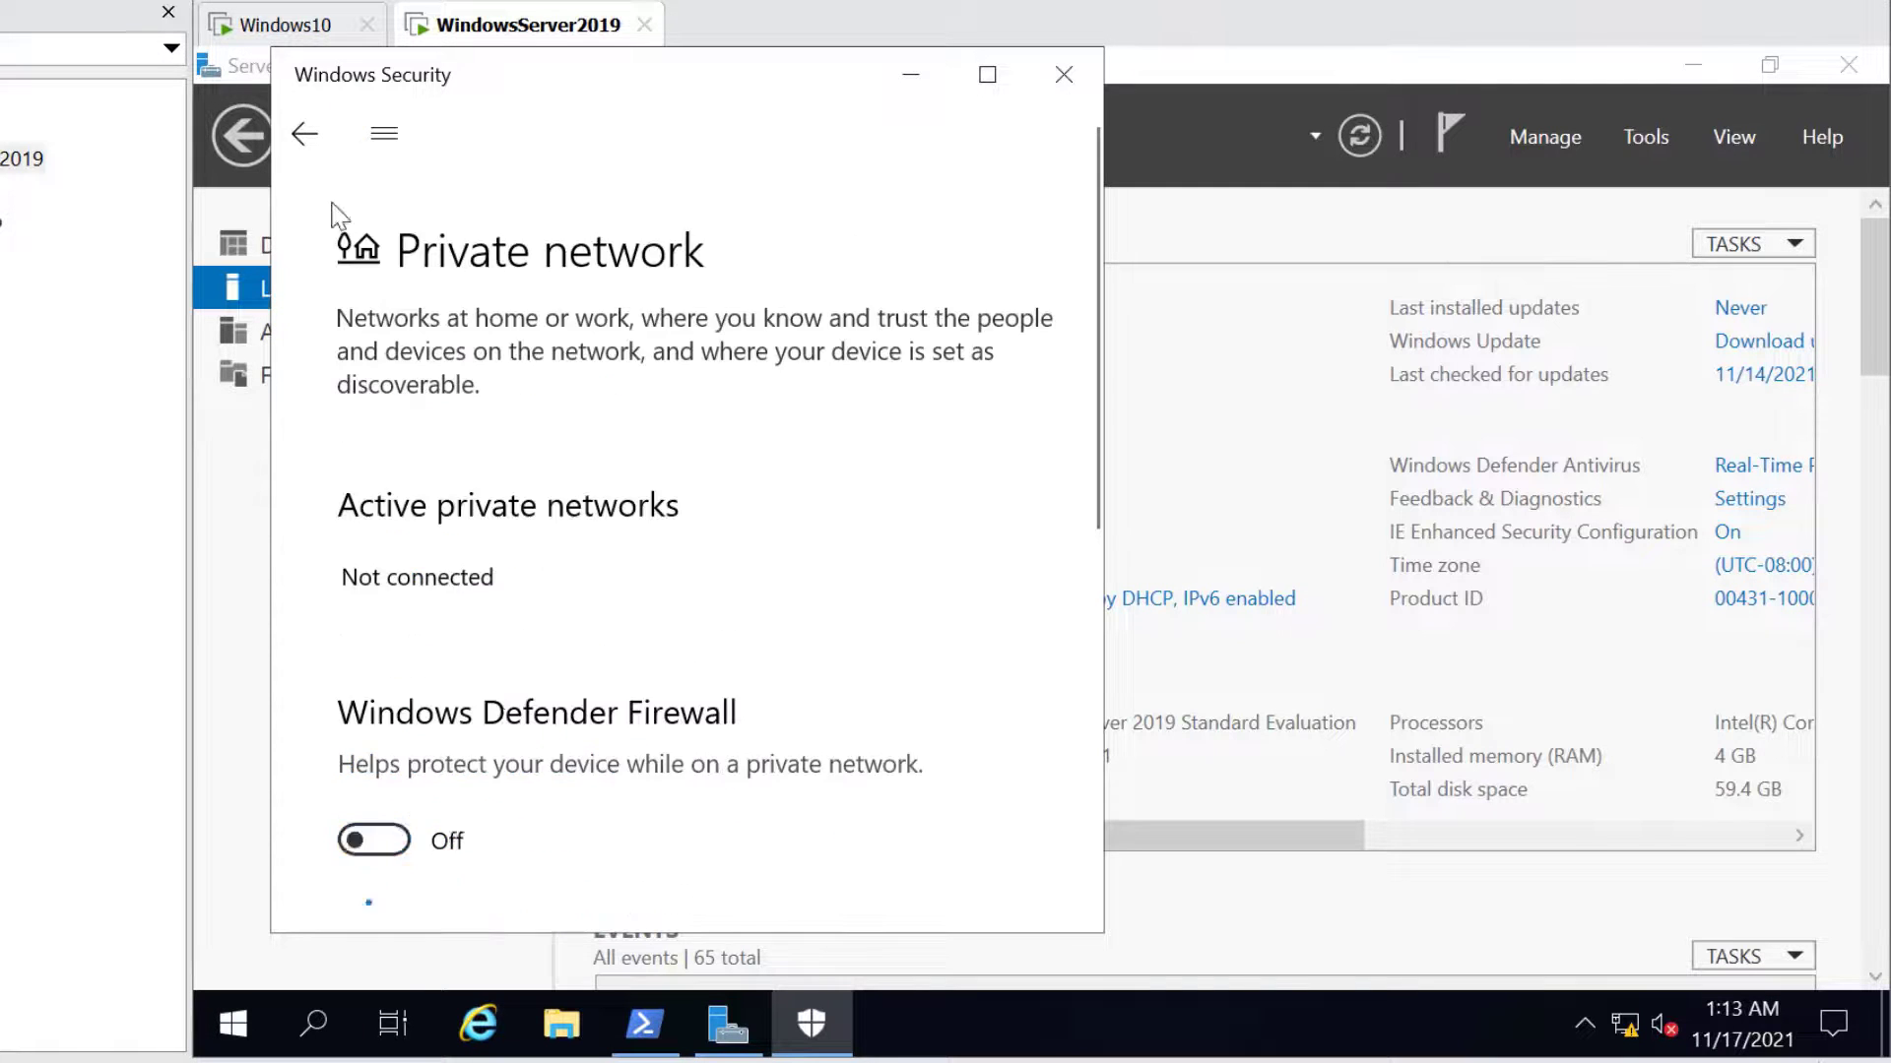
click(304, 135)
click(489, 890)
click(376, 802)
click(305, 134)
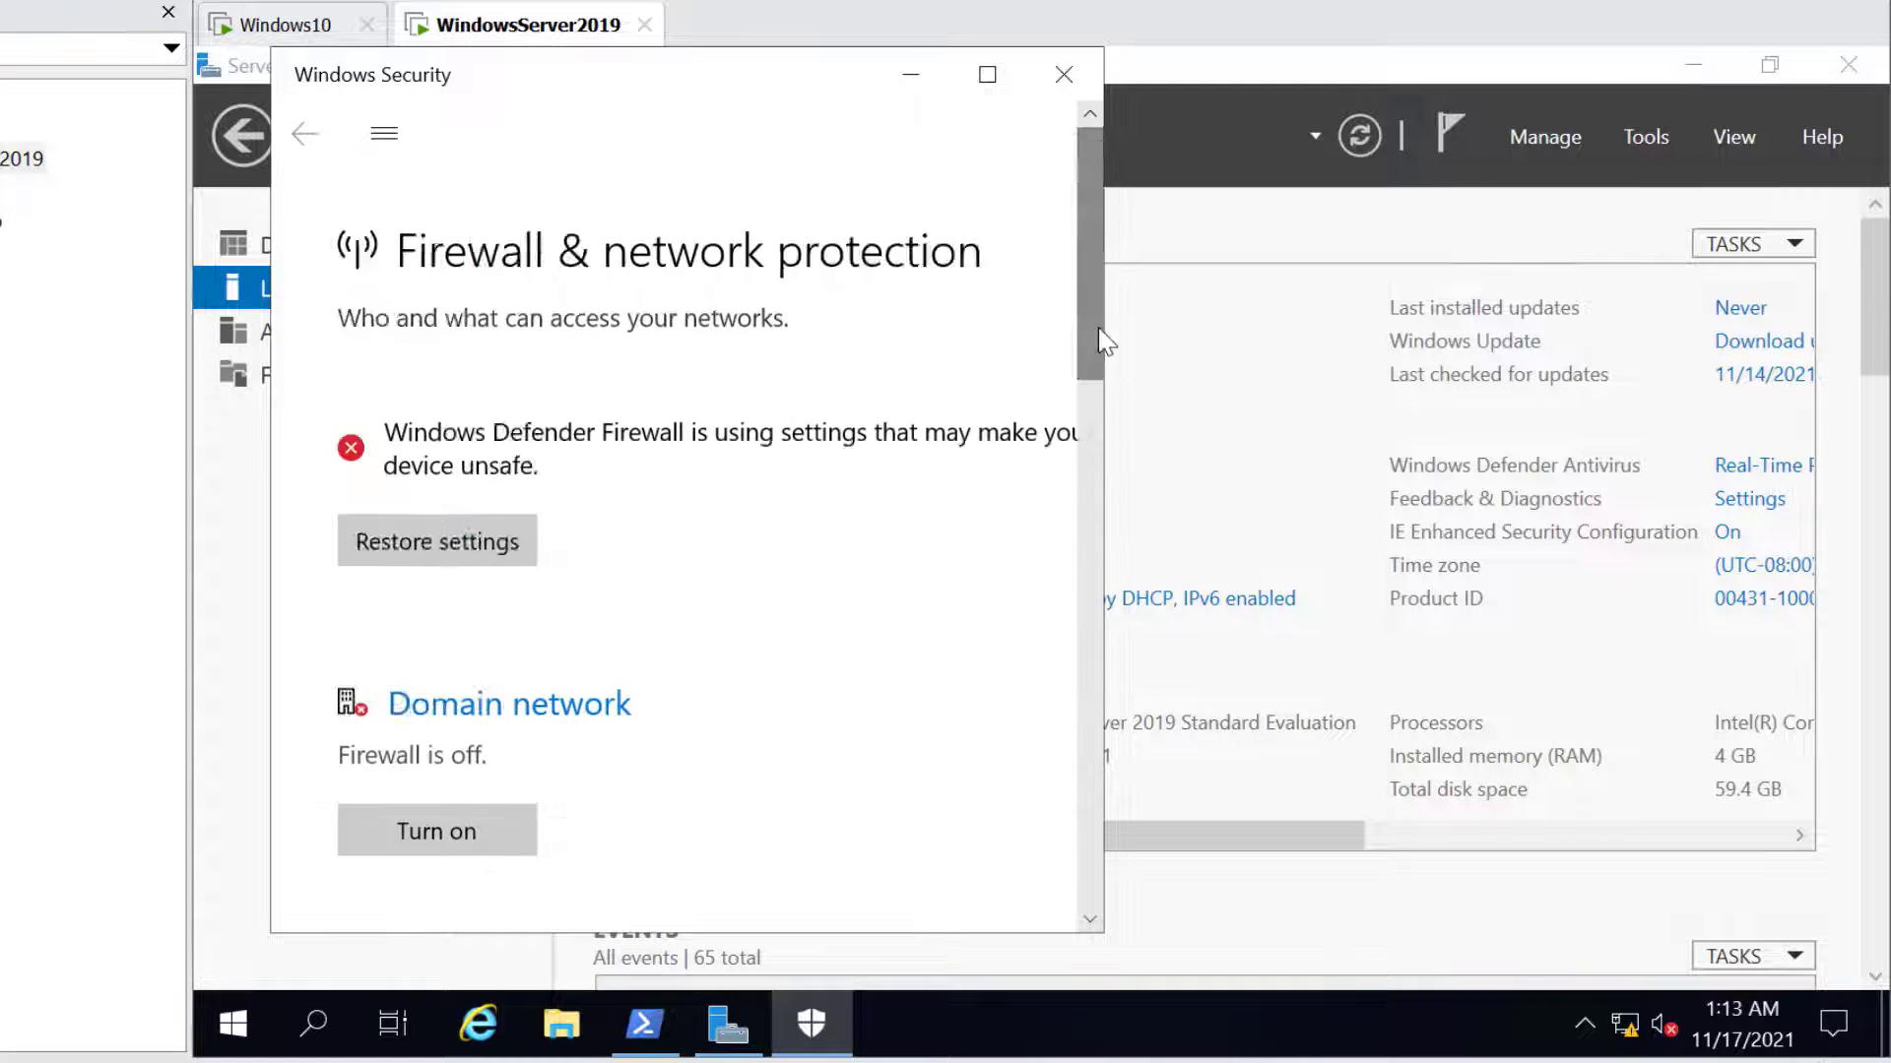
click(1062, 74)
Rerun the ping to 192.168.174.129 from Windows10, now receiving replies
click(286, 25)
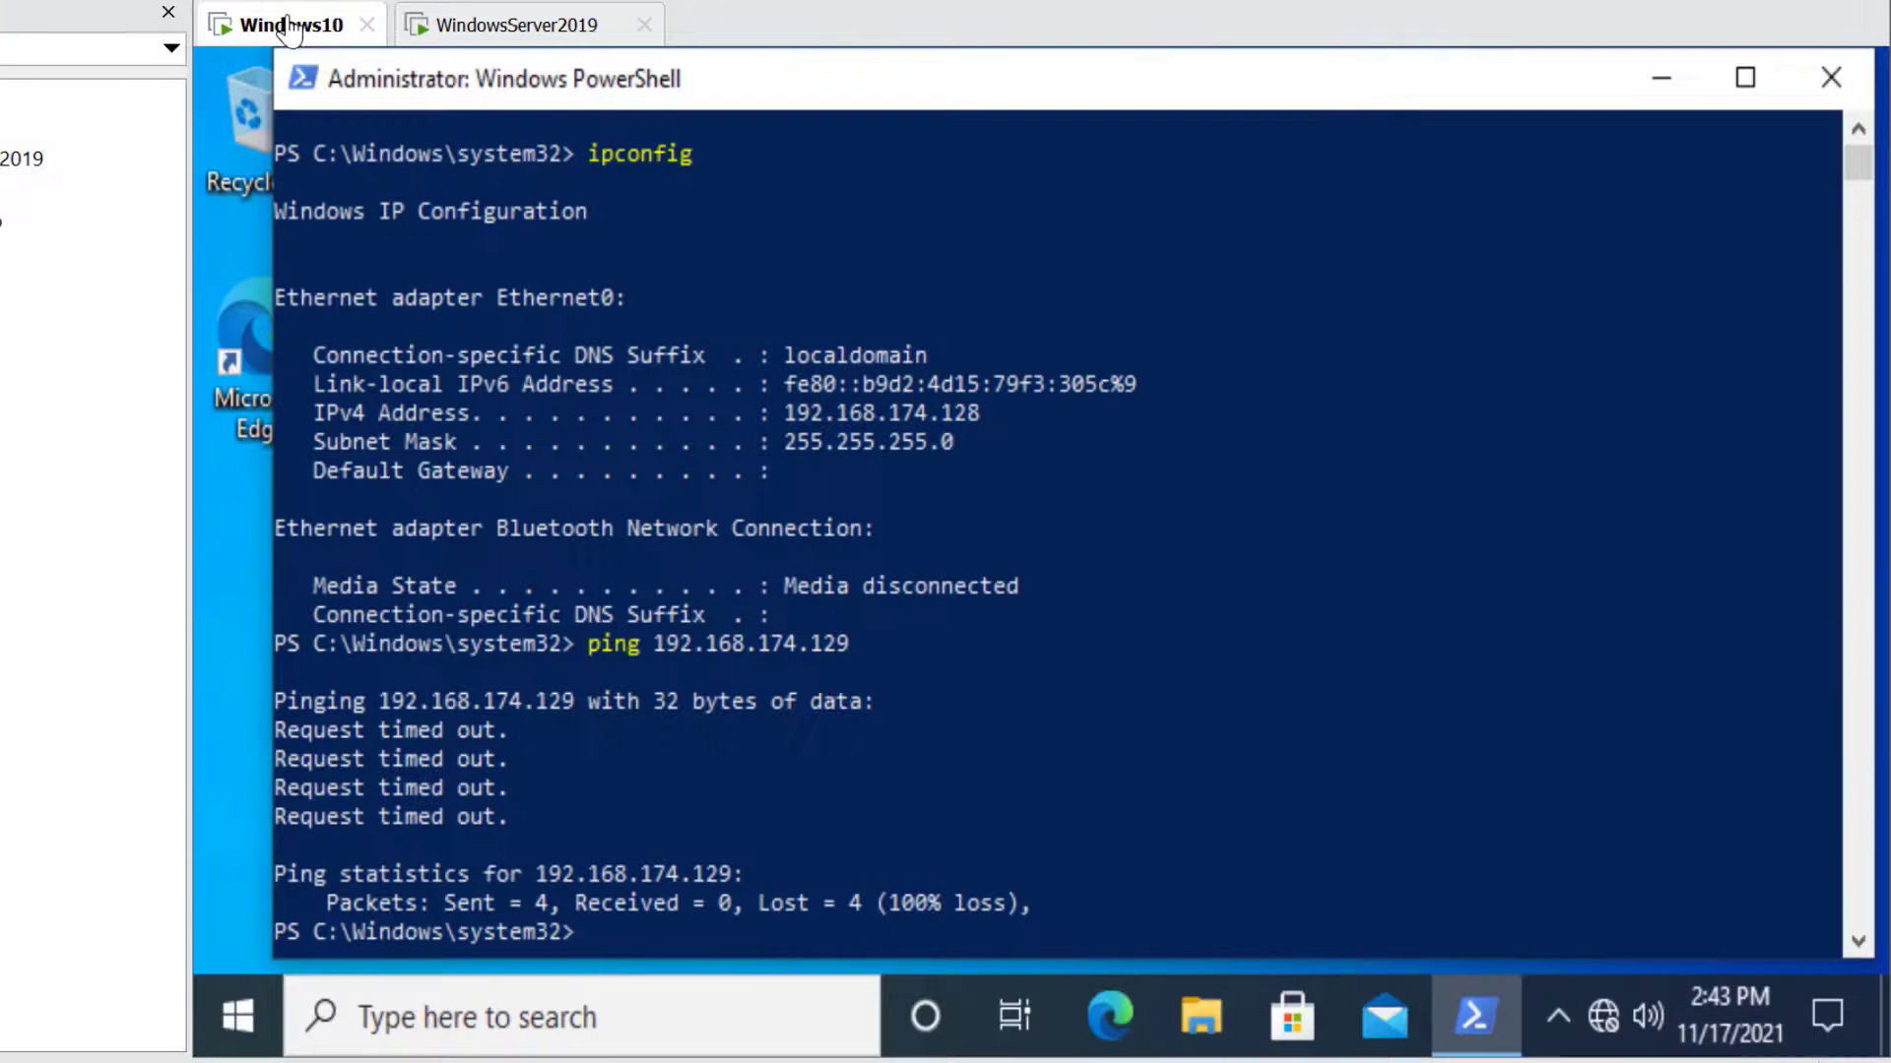
key(Up)
key(Return)
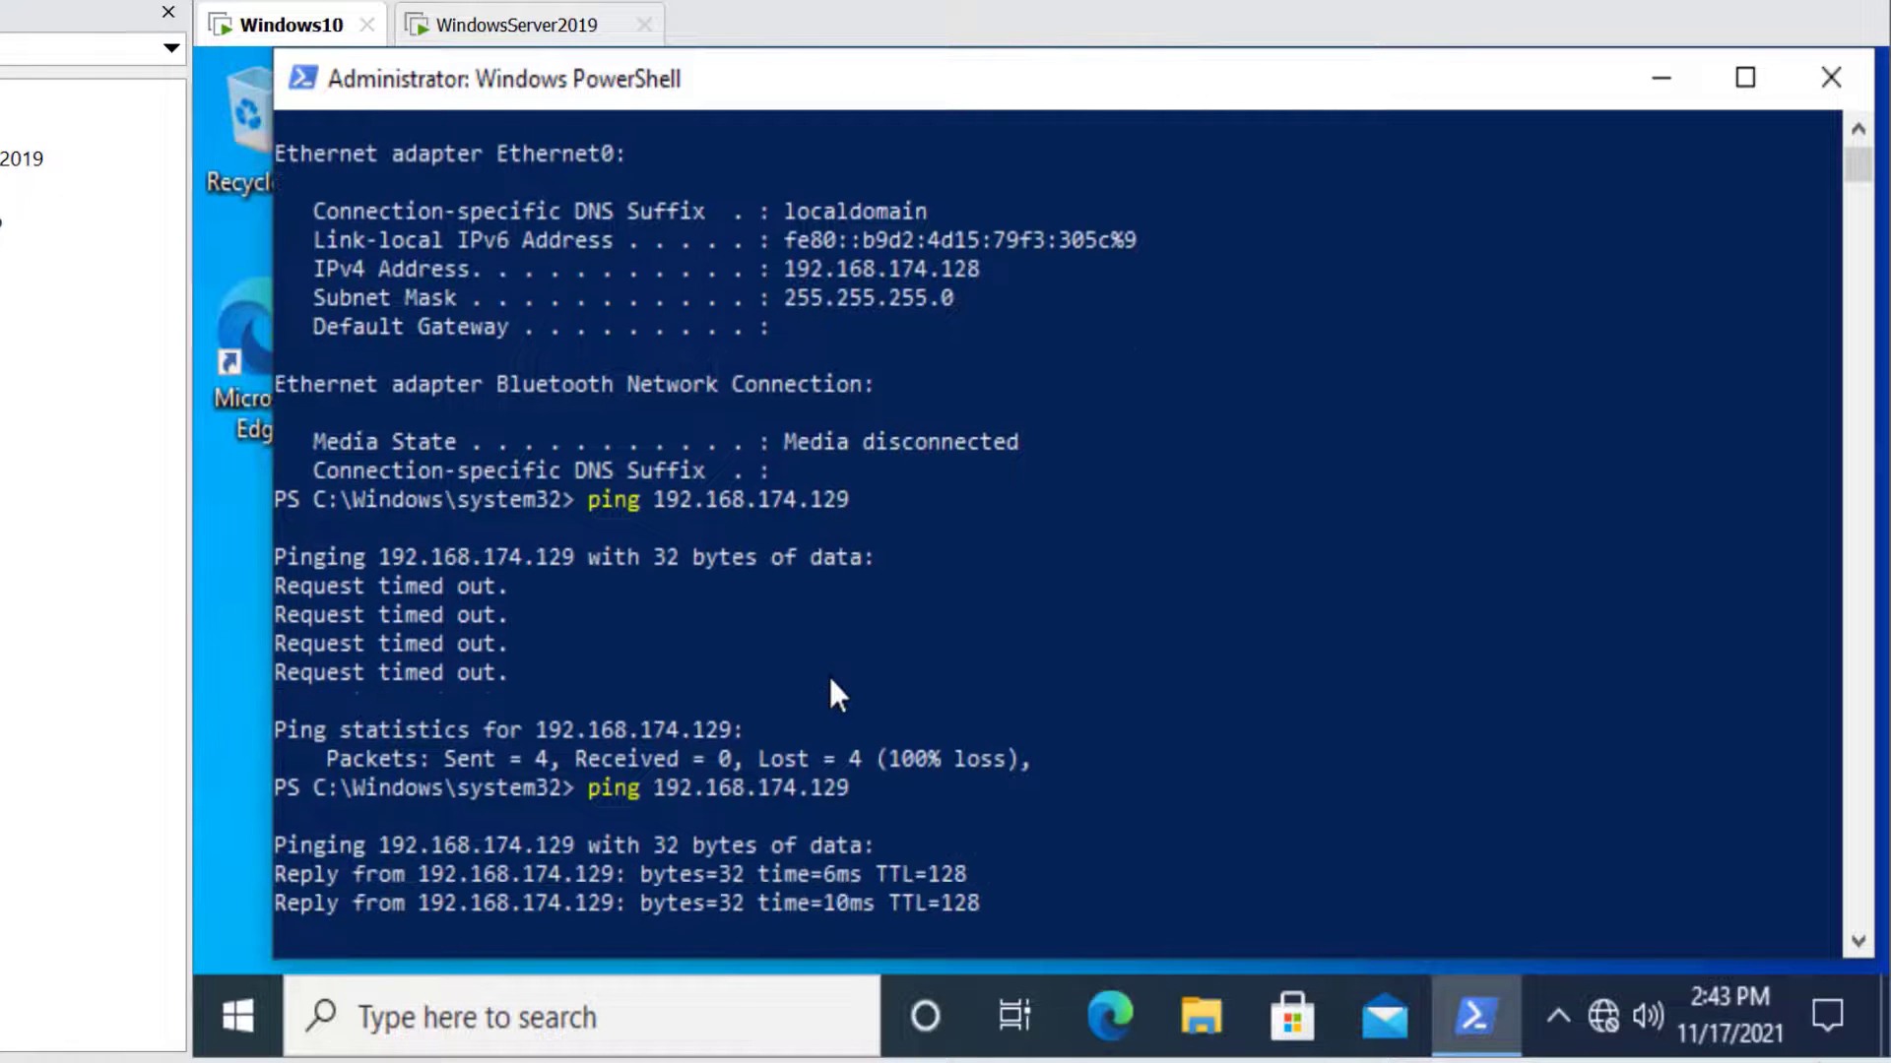
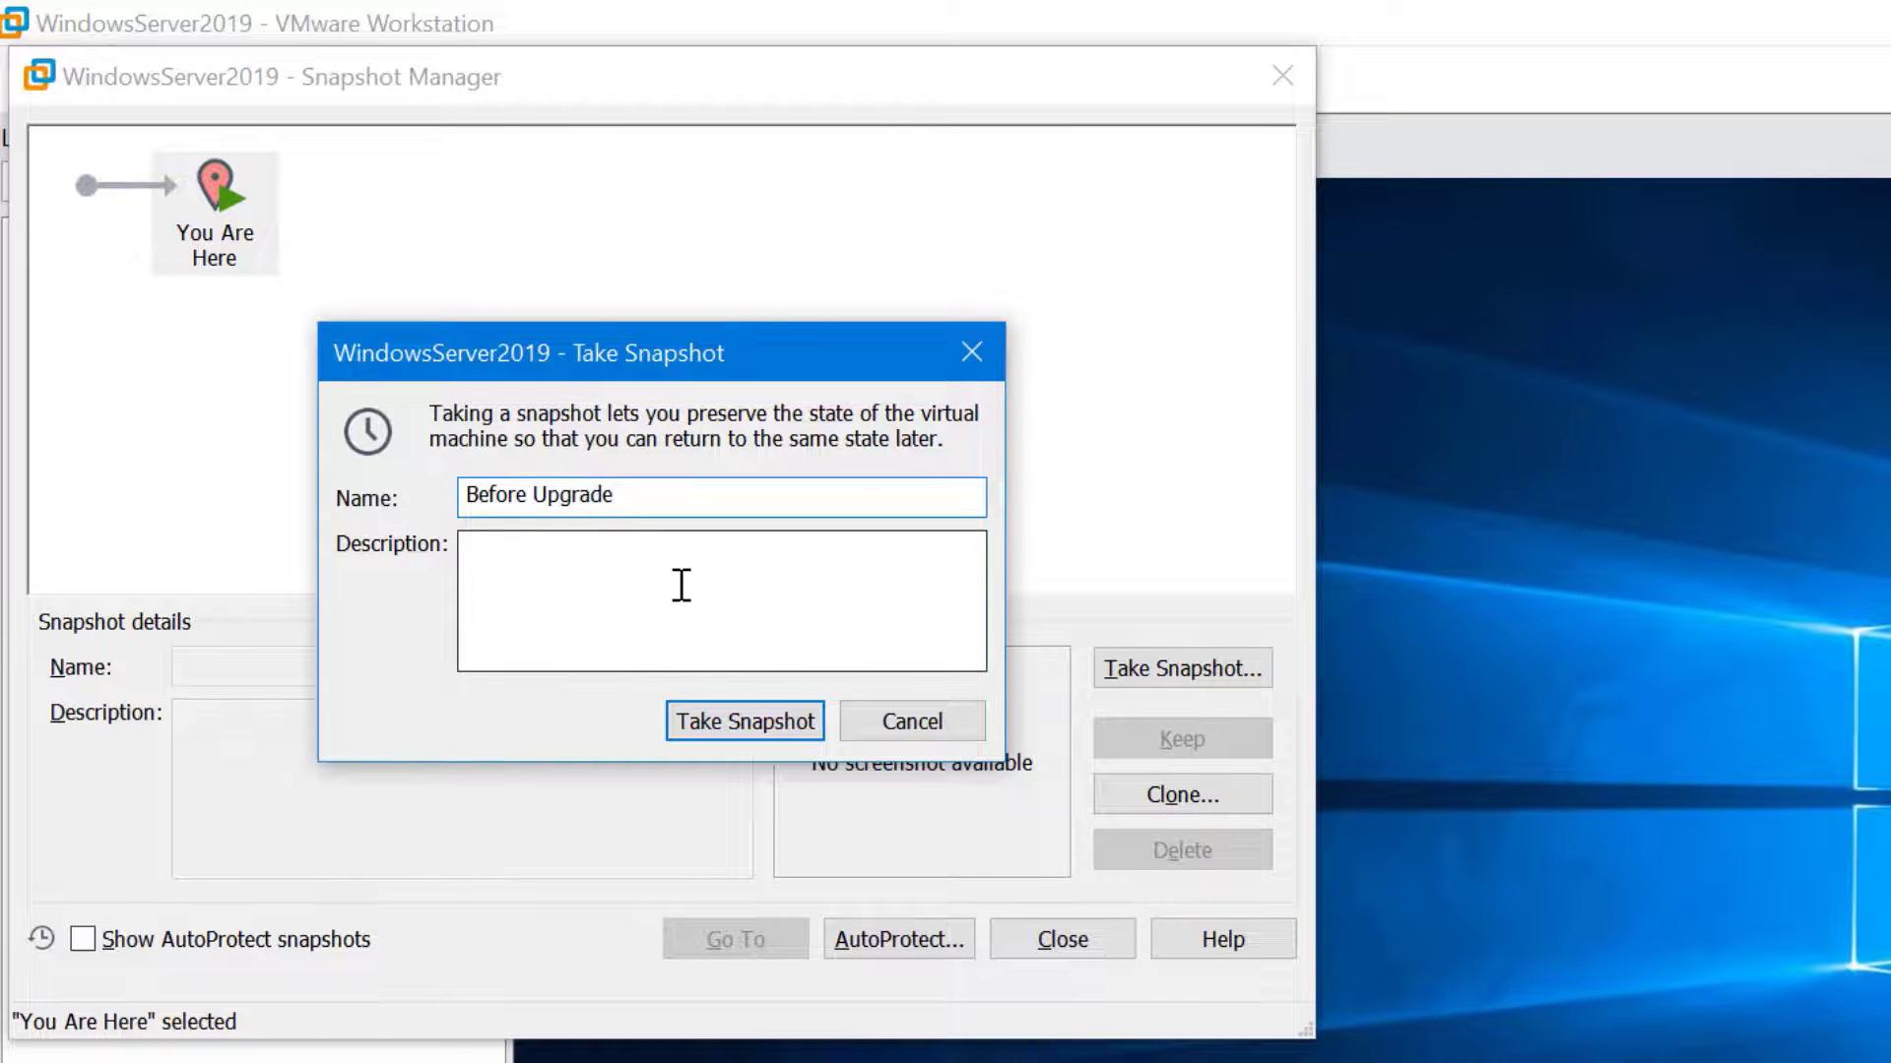
Create the Before Upgrade snapshot and select it to see its timestamp and desktop screenshot
click(714, 734)
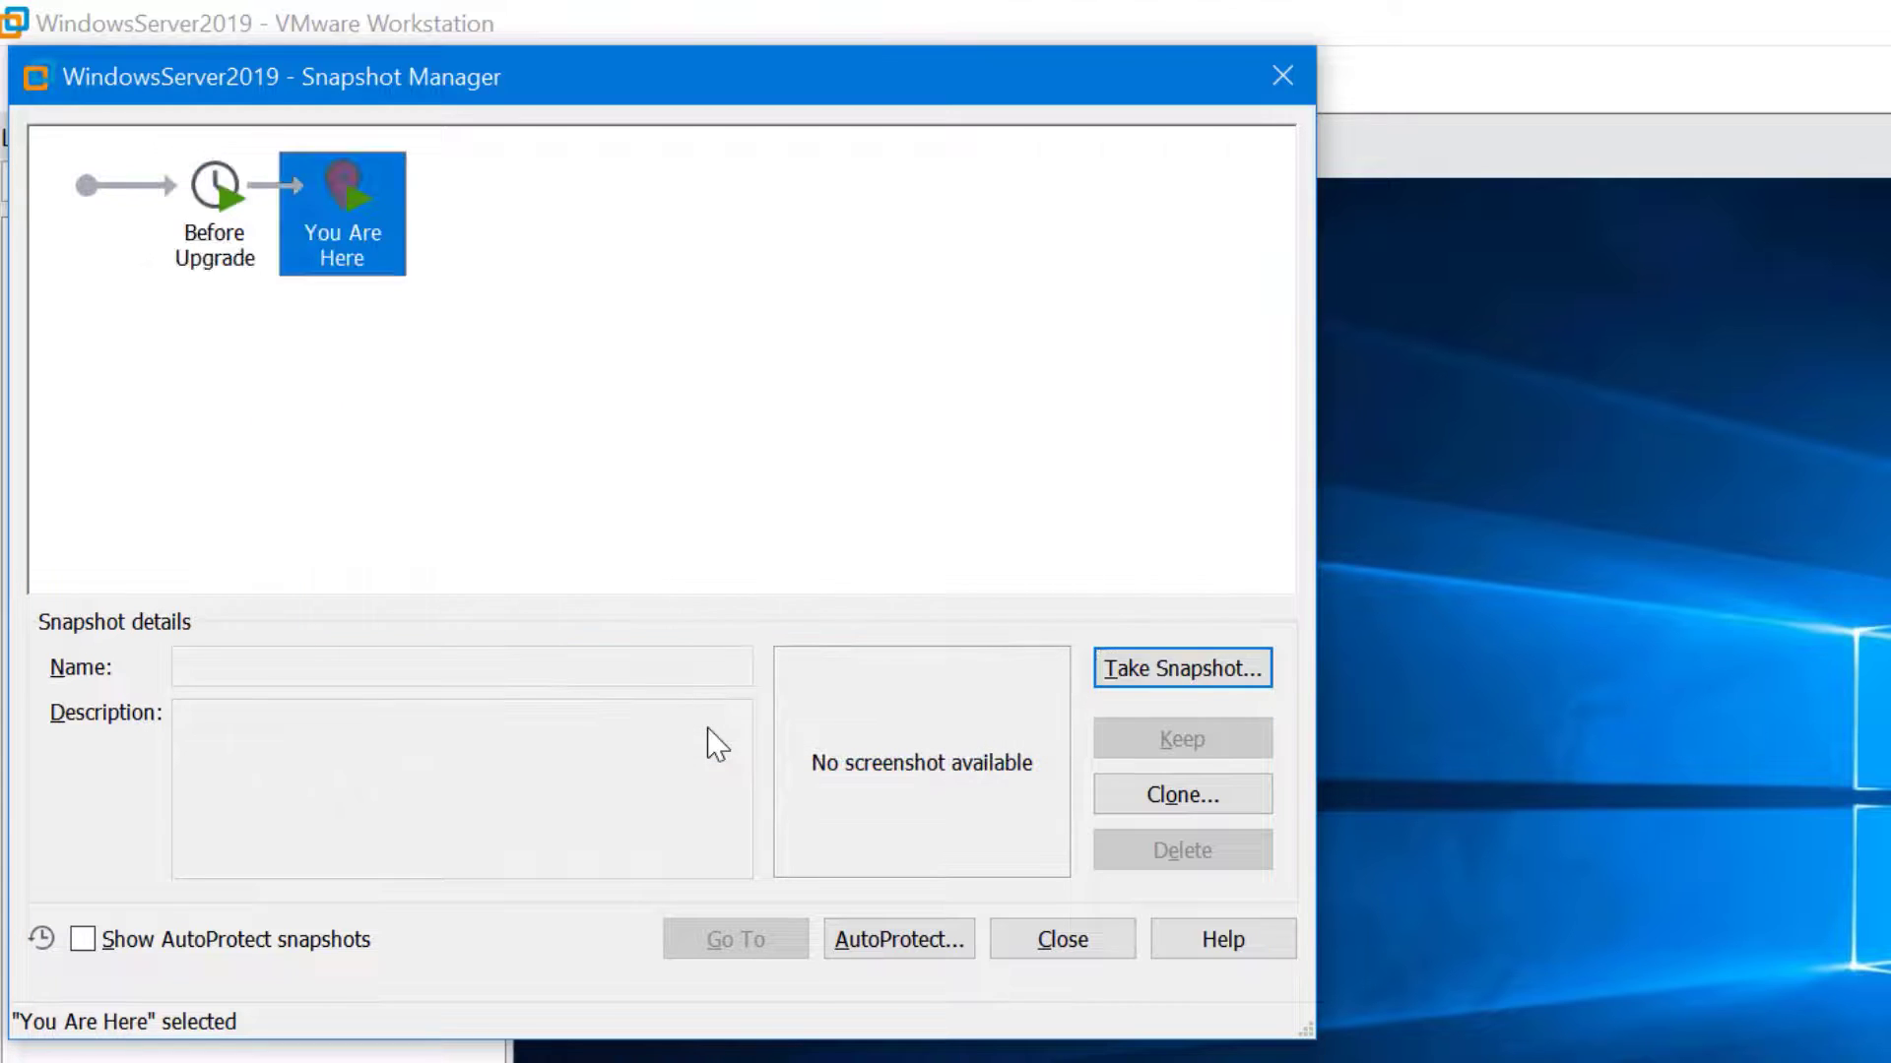
click(234, 265)
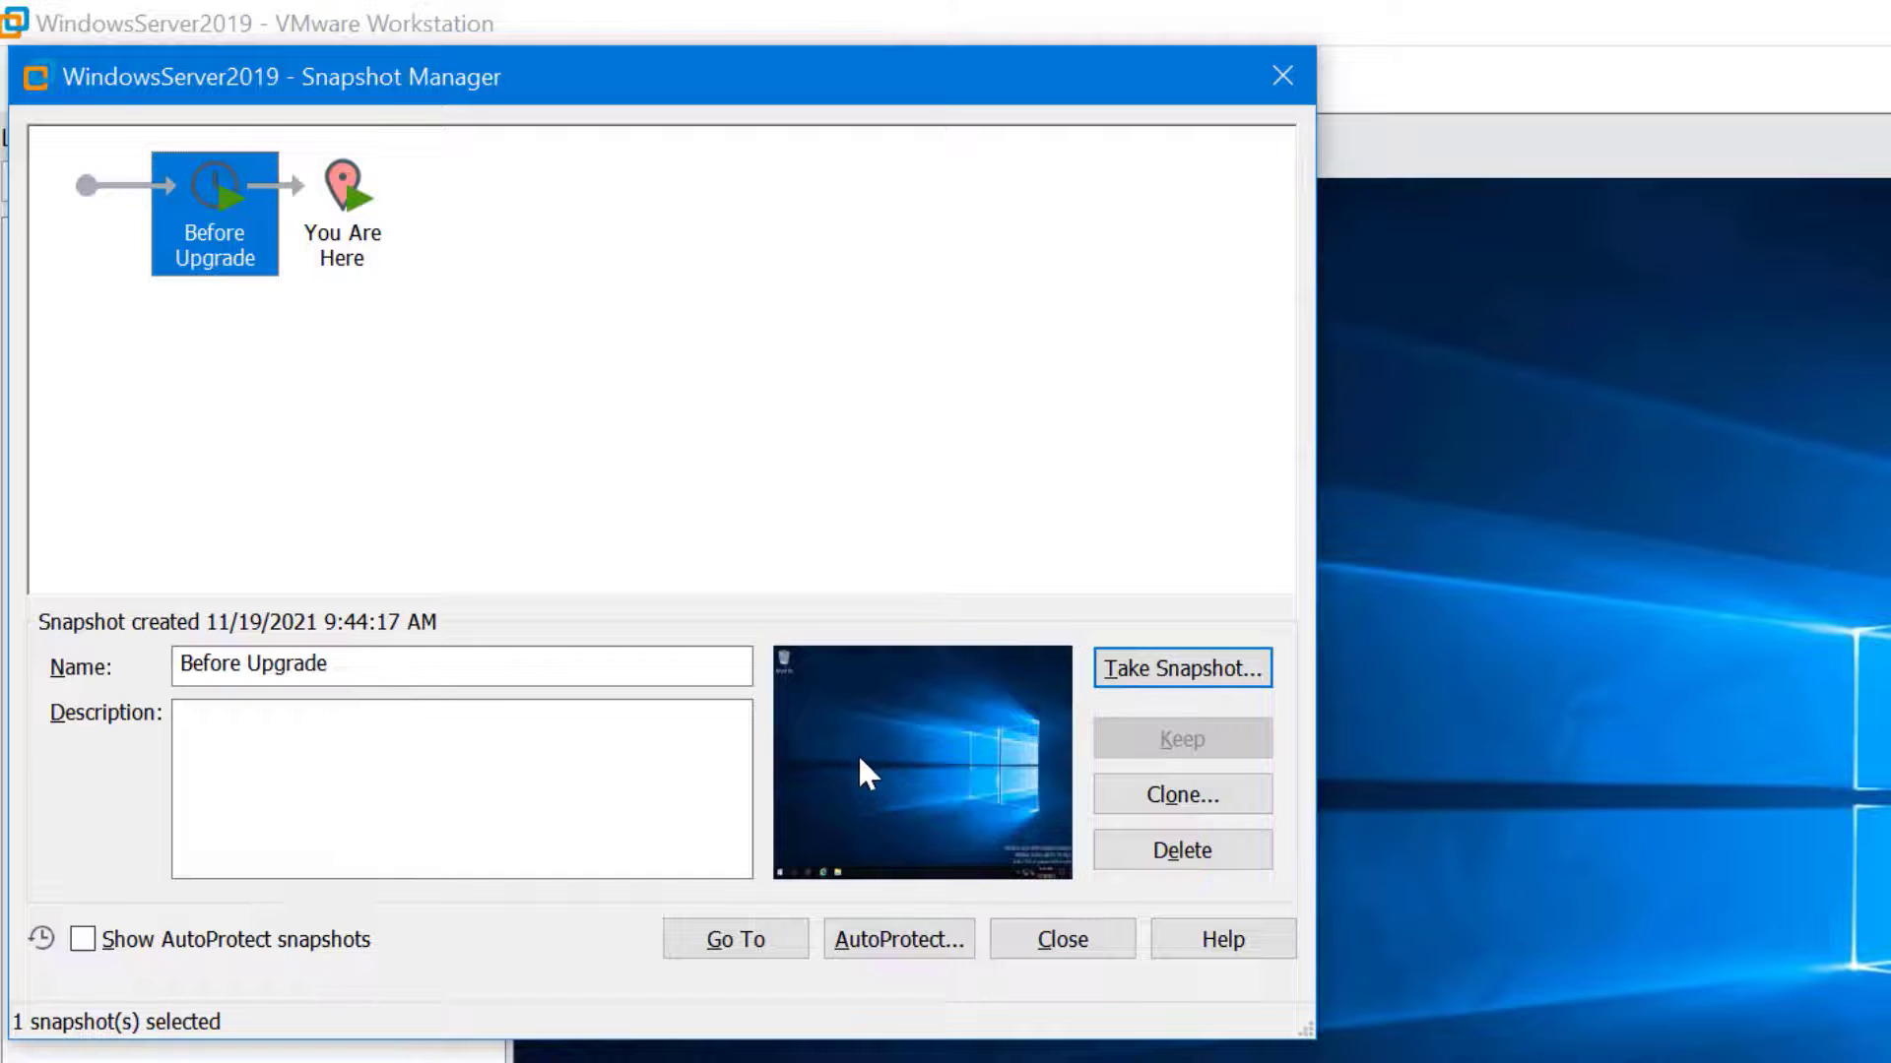
Close Snapshot Manager and add a new folder named 'First Upgrade Task' on the guest desktop
click(1063, 941)
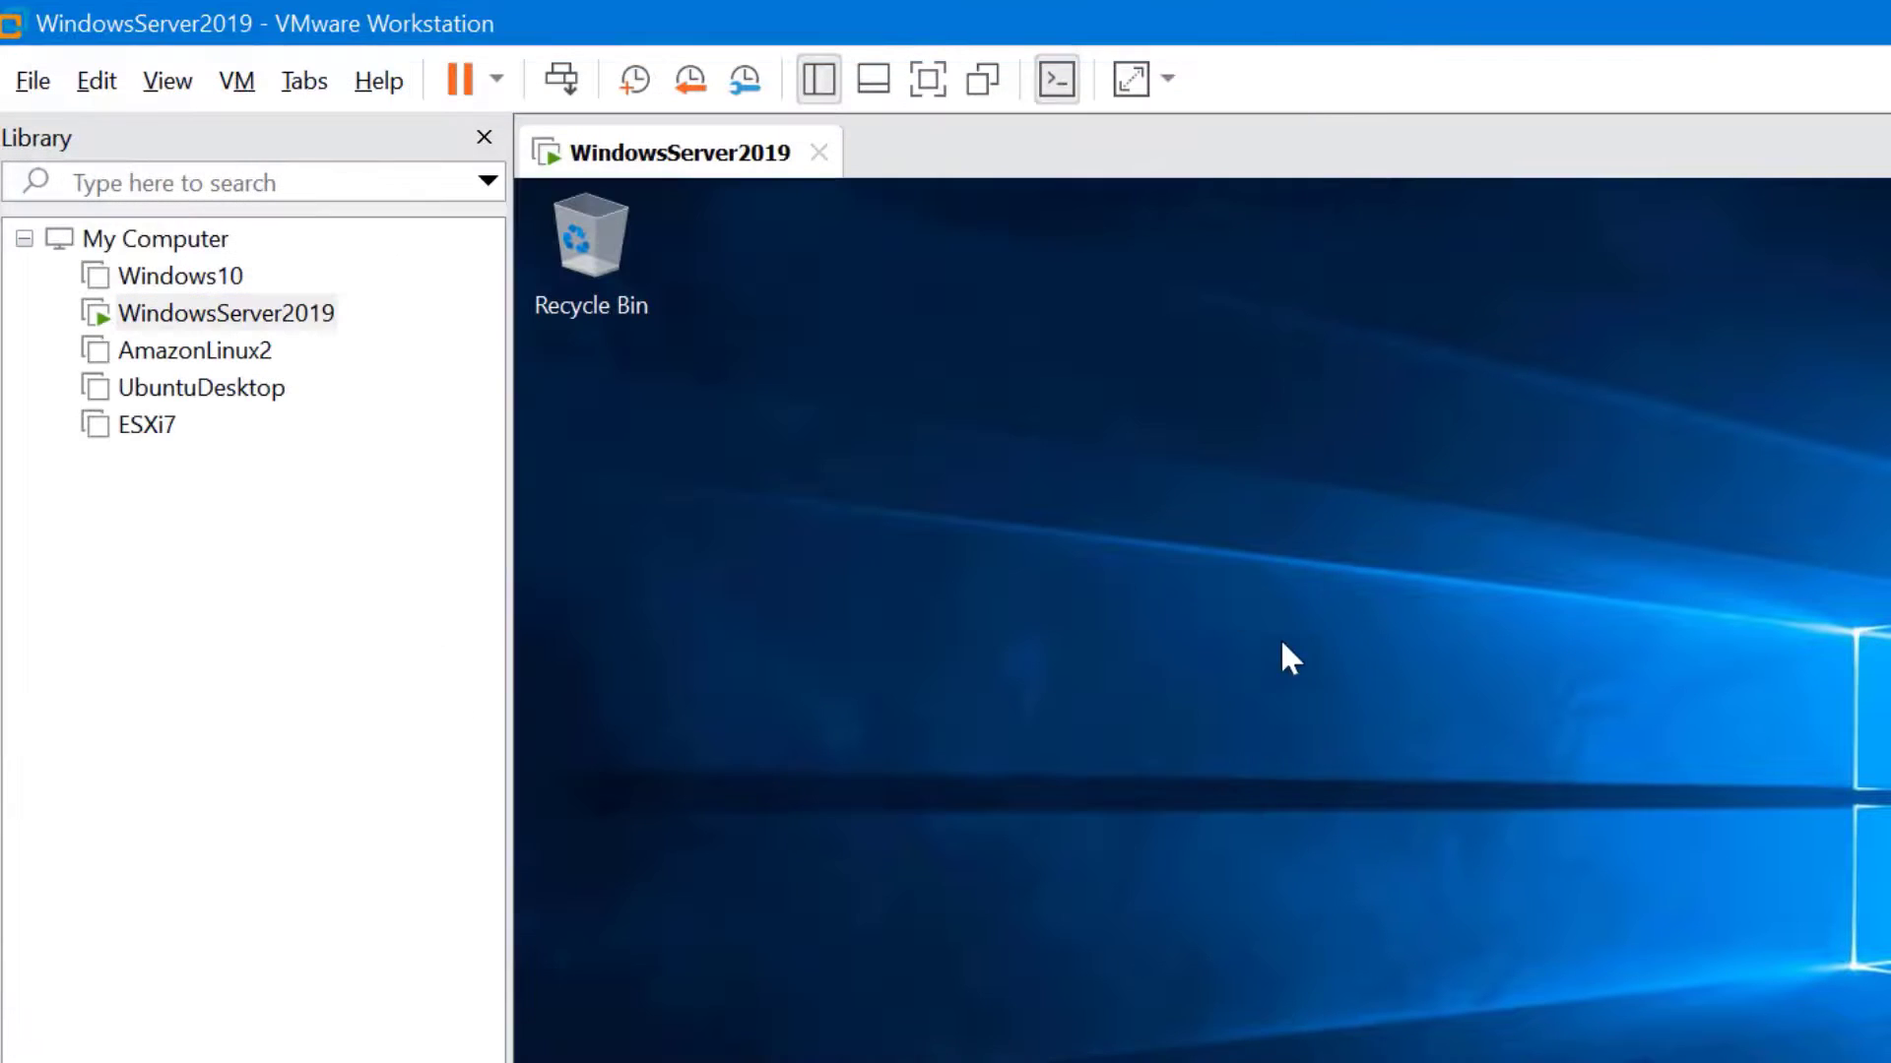
right_click(1201, 574)
mouse_move(1394, 901)
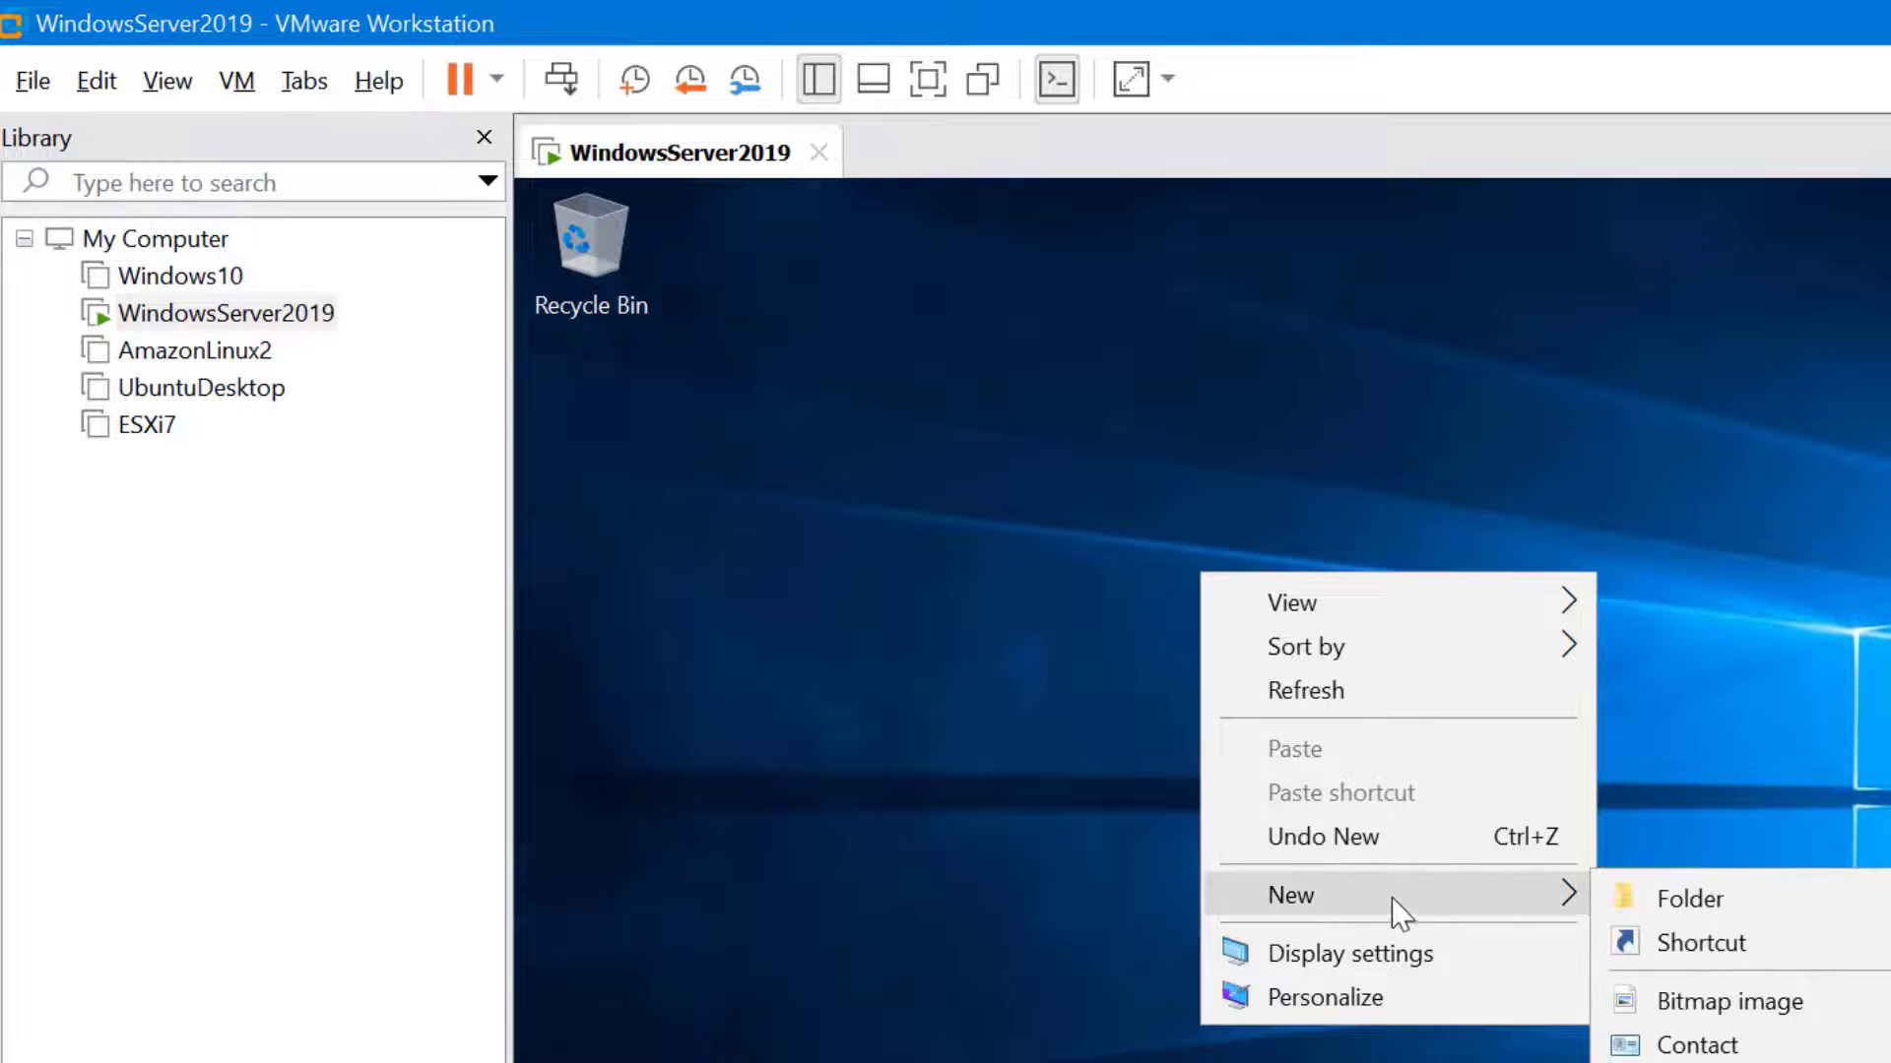
click(1700, 898)
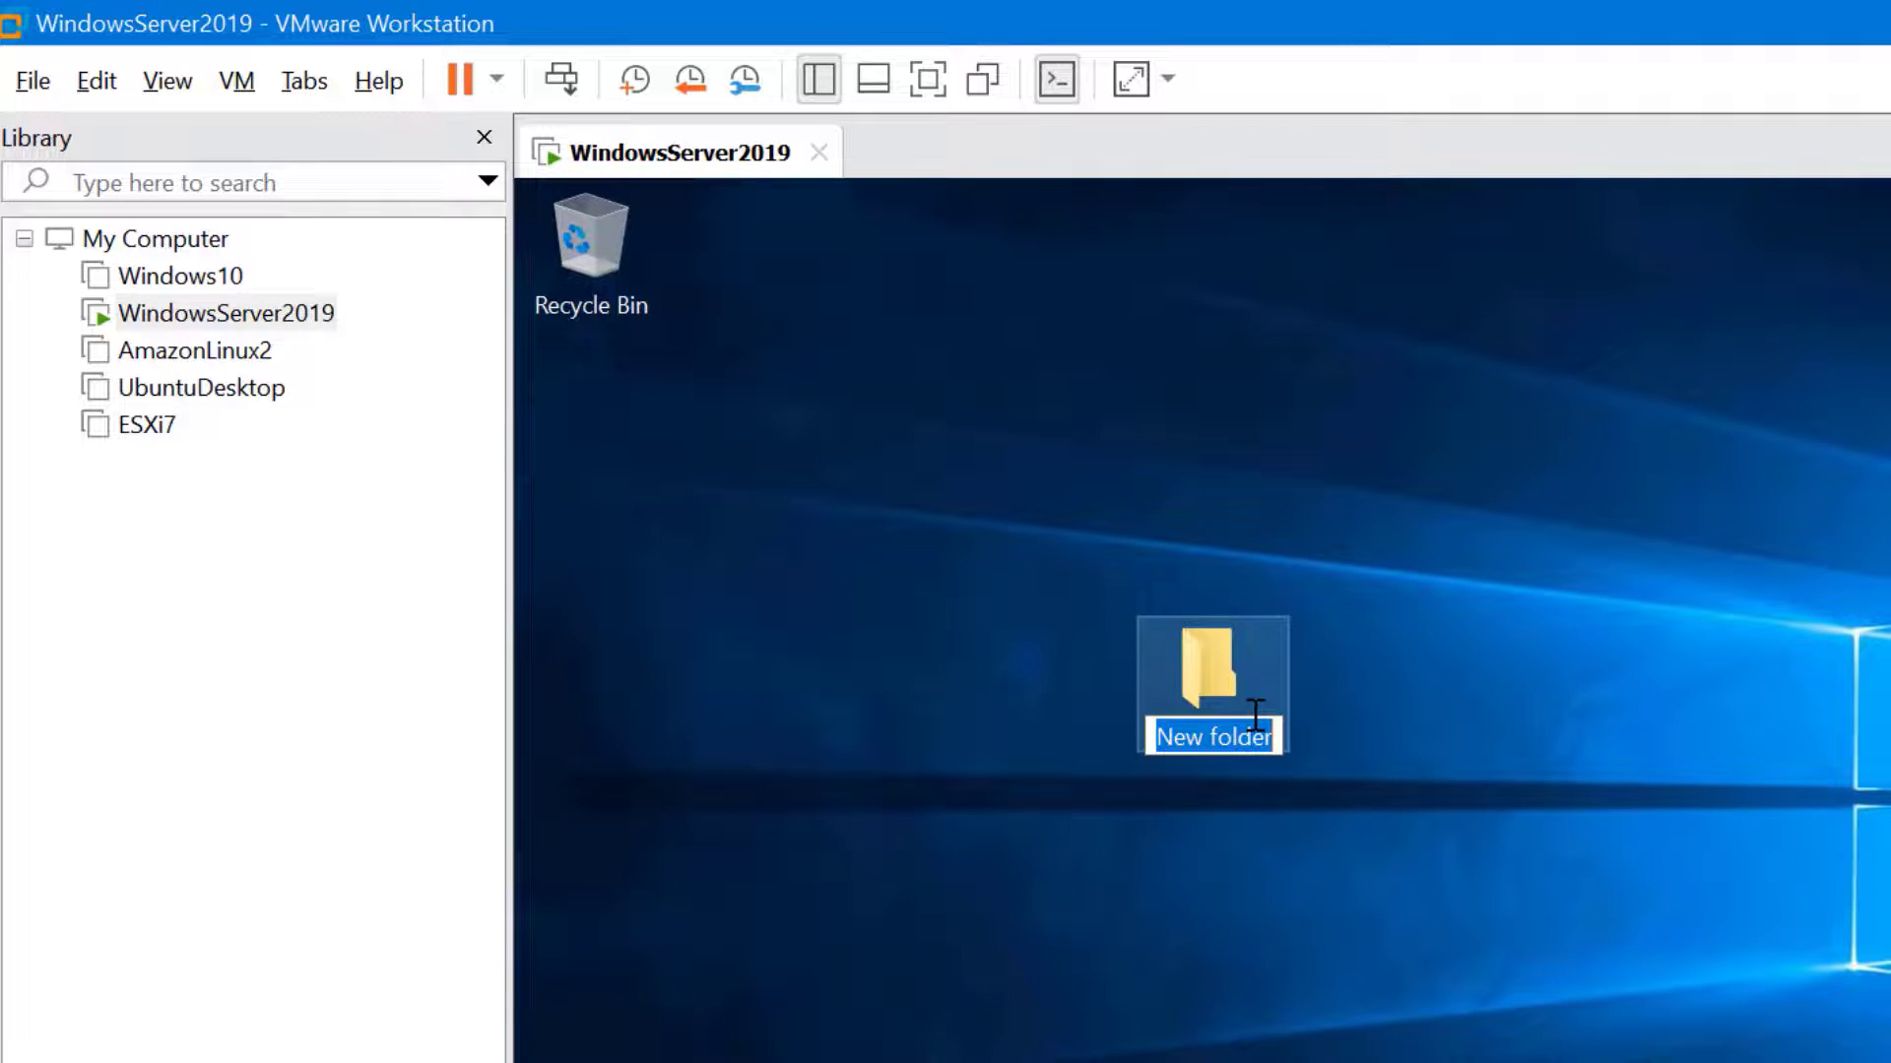
text(Fi)
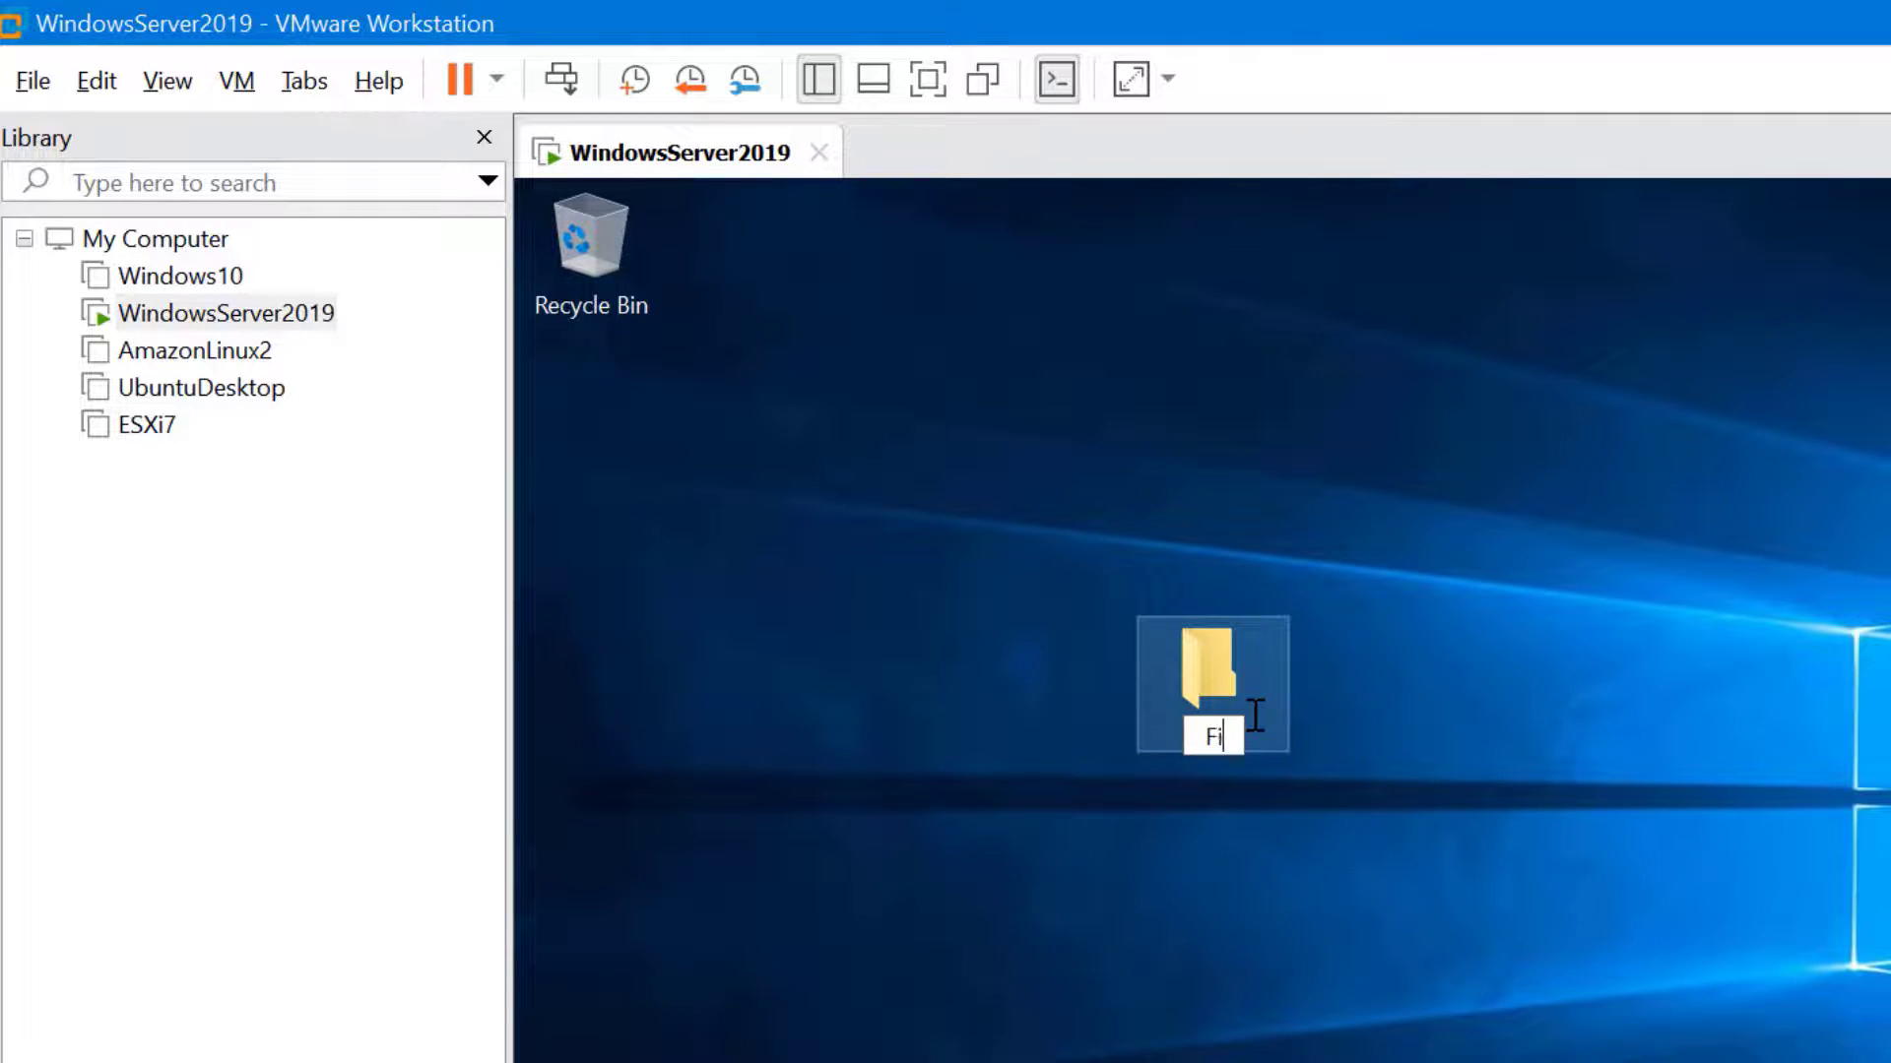
text(rst Upgrade Task)
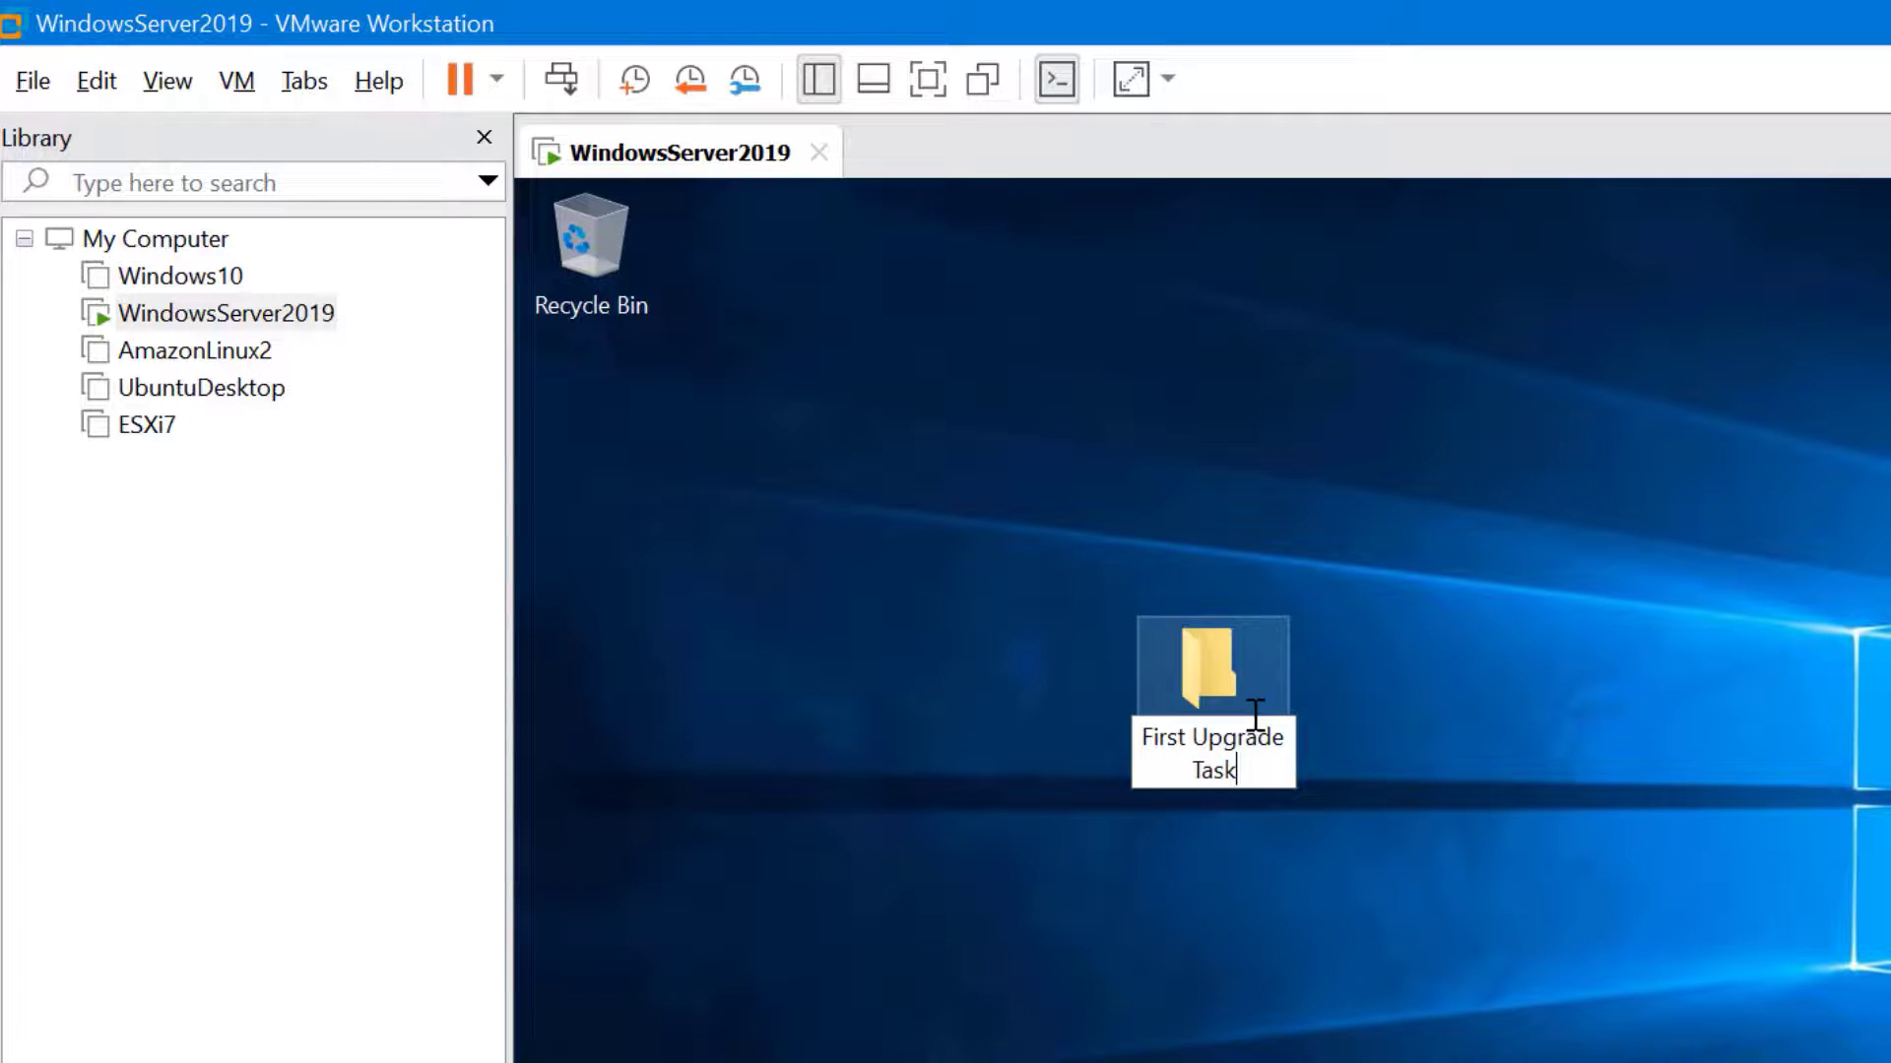
key(Return)
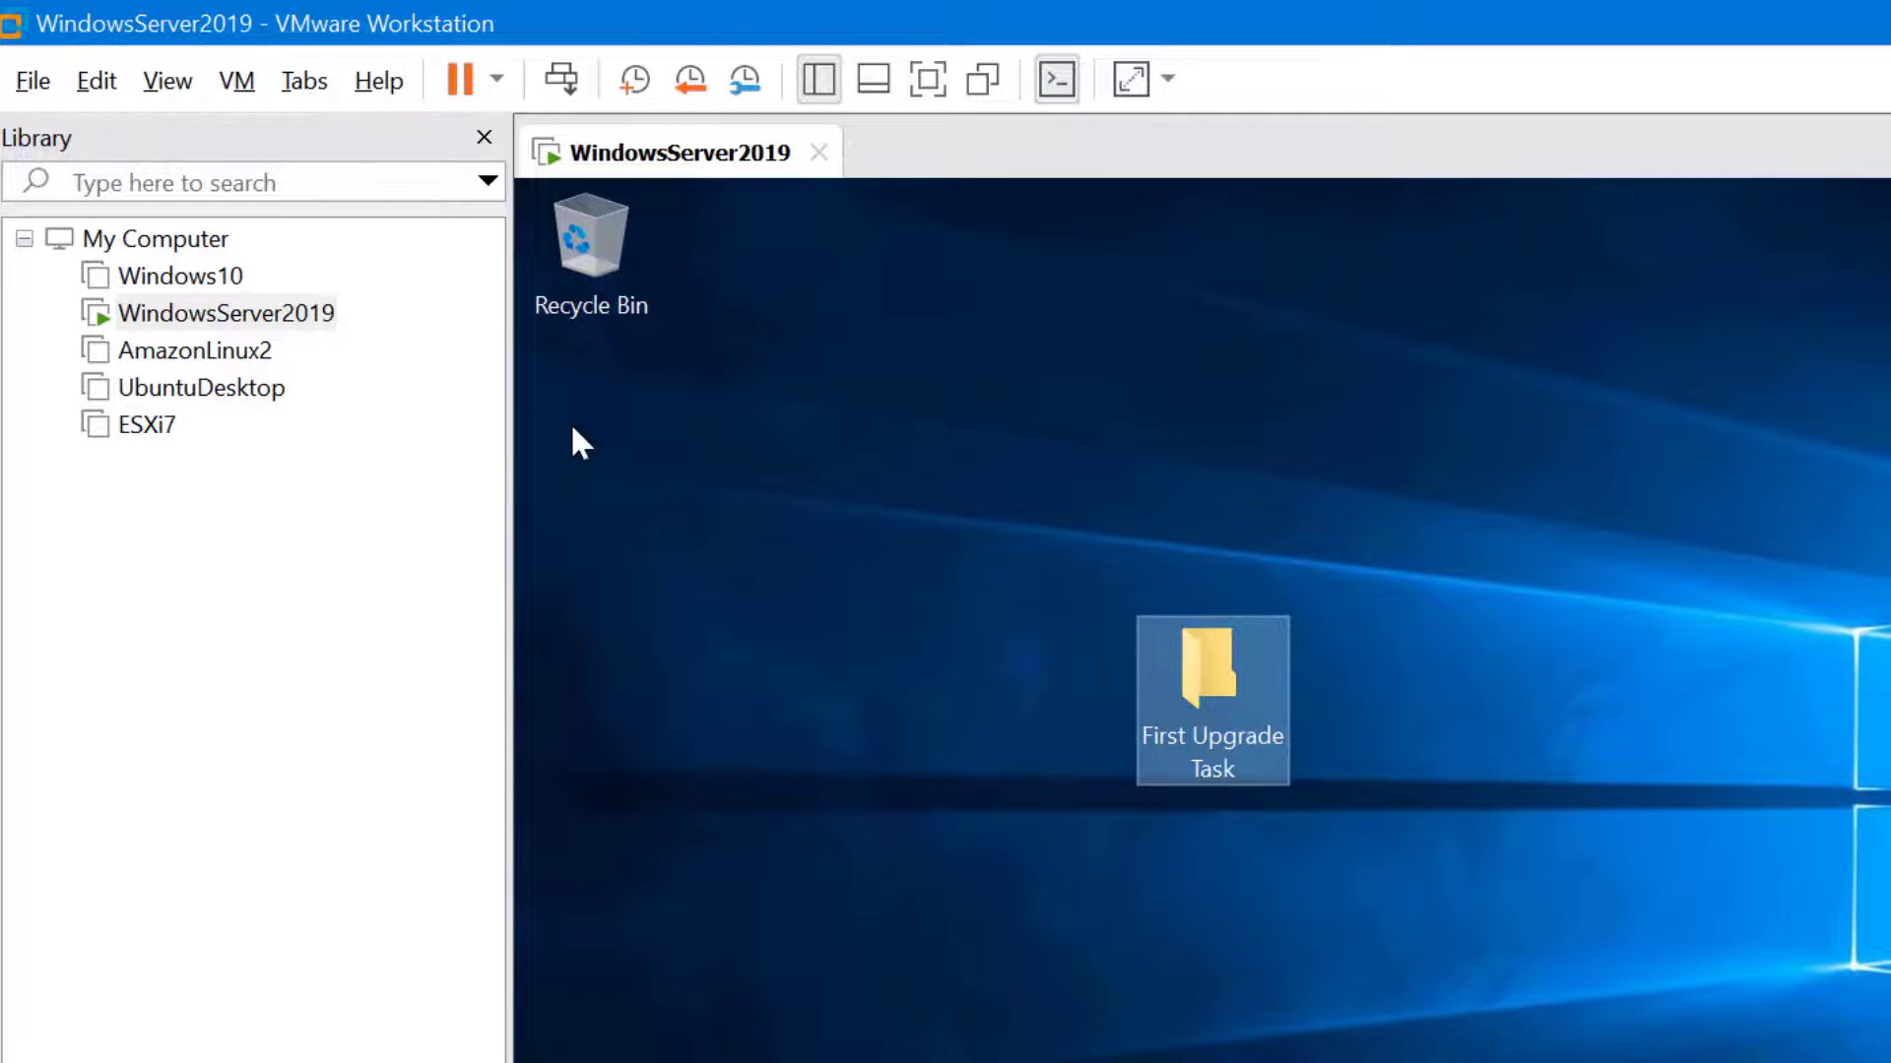
Open WindowsServer2019's Snapshot Manager, select Before Upgrade, and decline restoring it
right_click(291, 325)
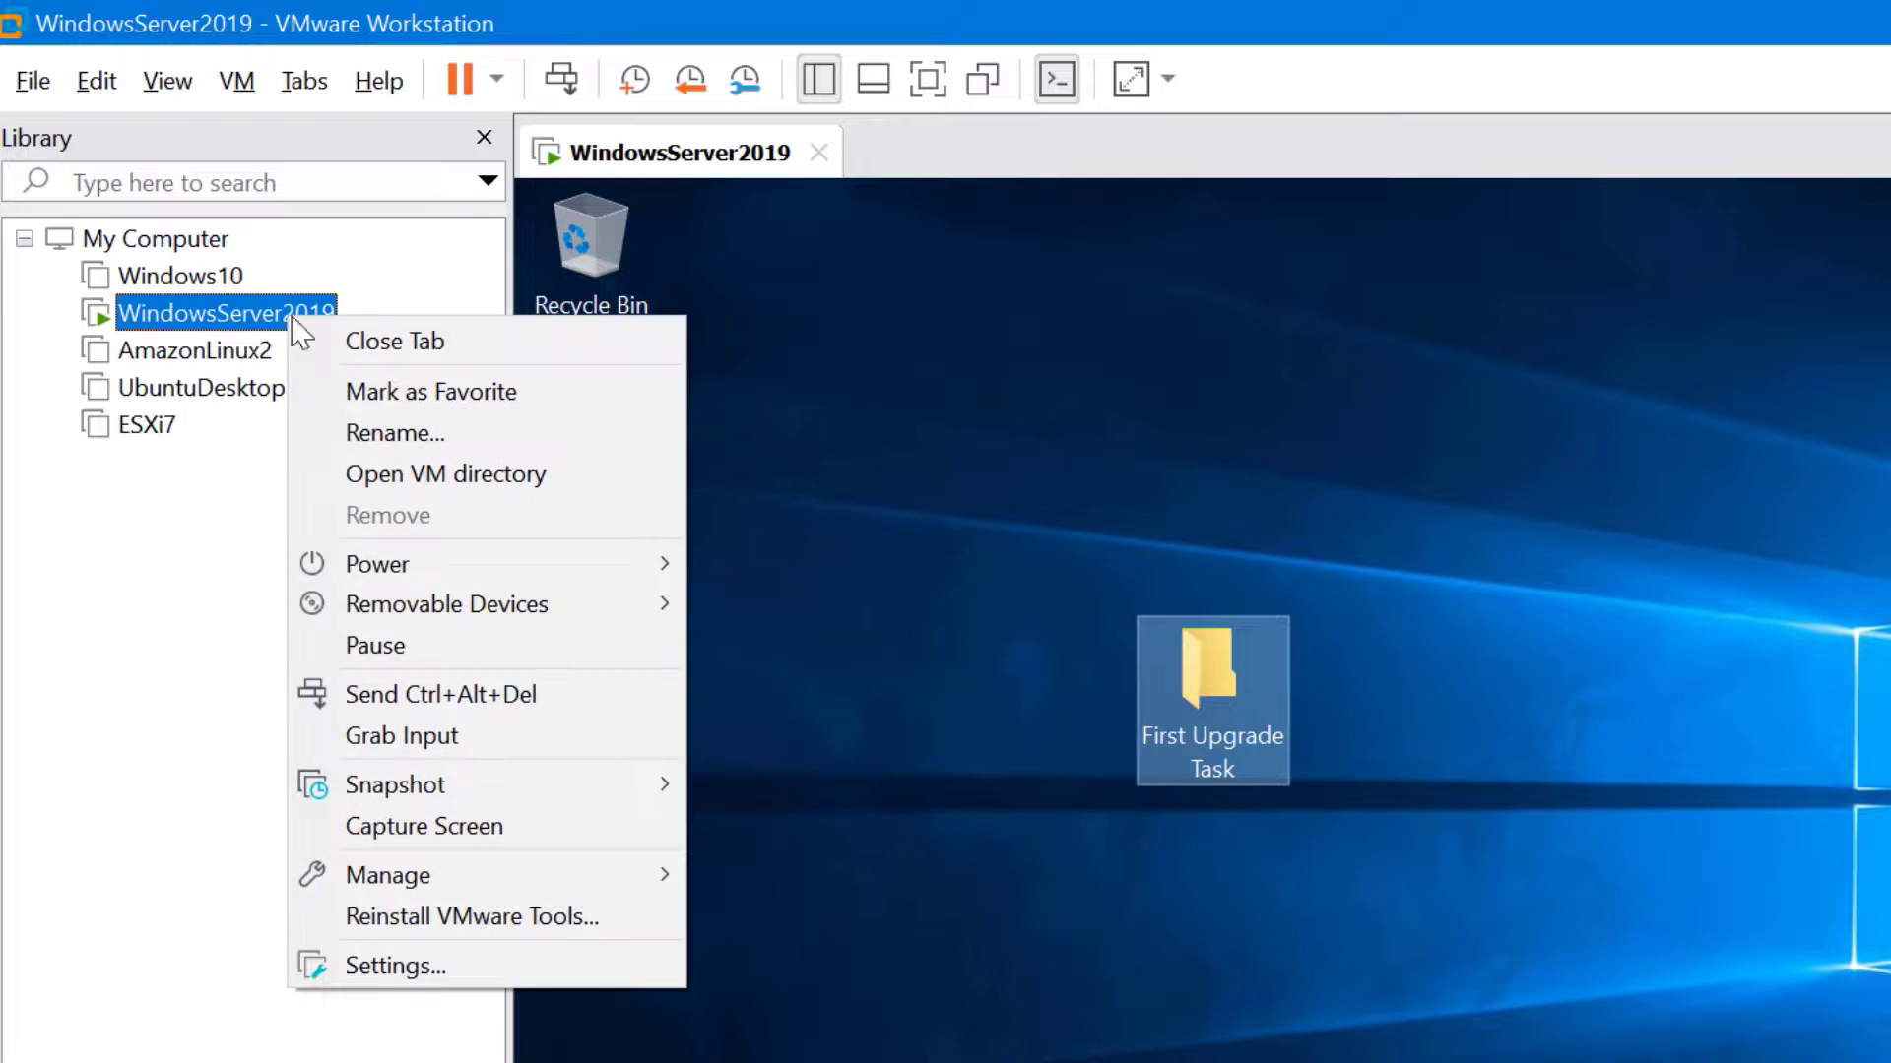
mouse_move(655, 778)
click(984, 872)
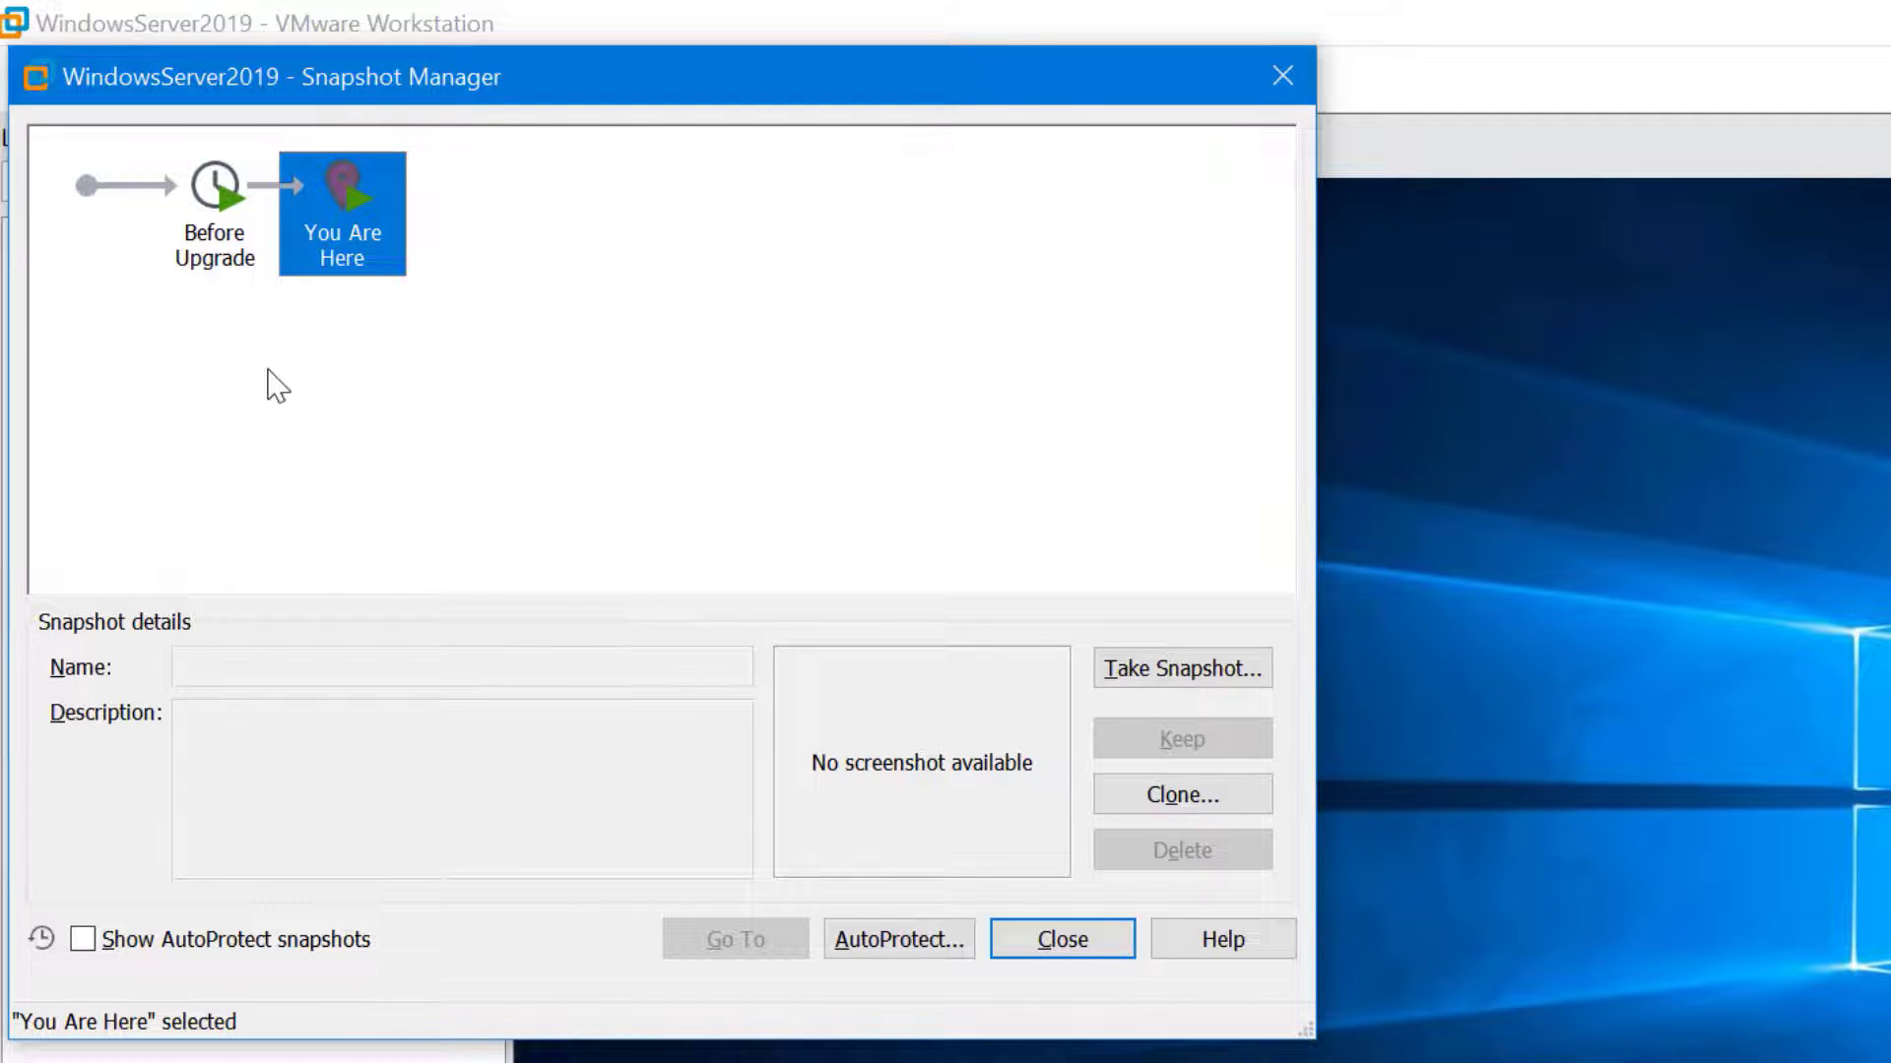
click(211, 192)
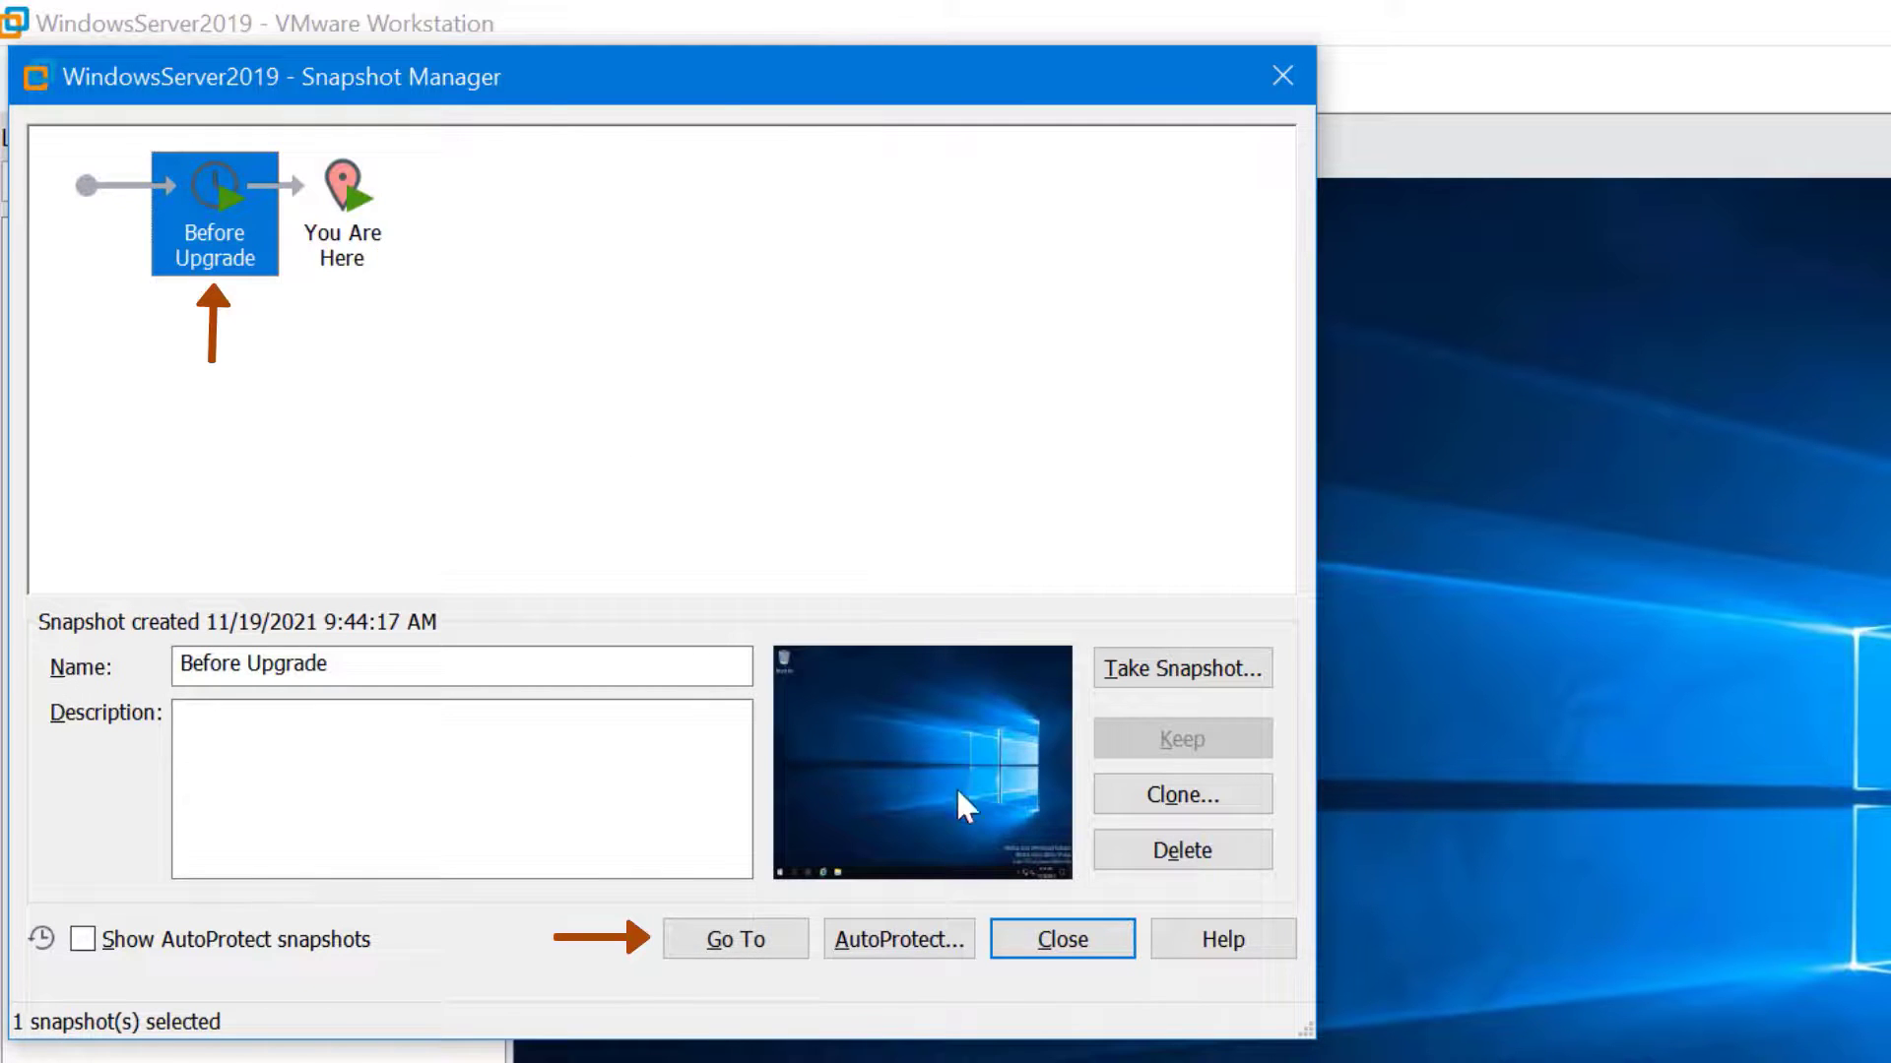
click(719, 939)
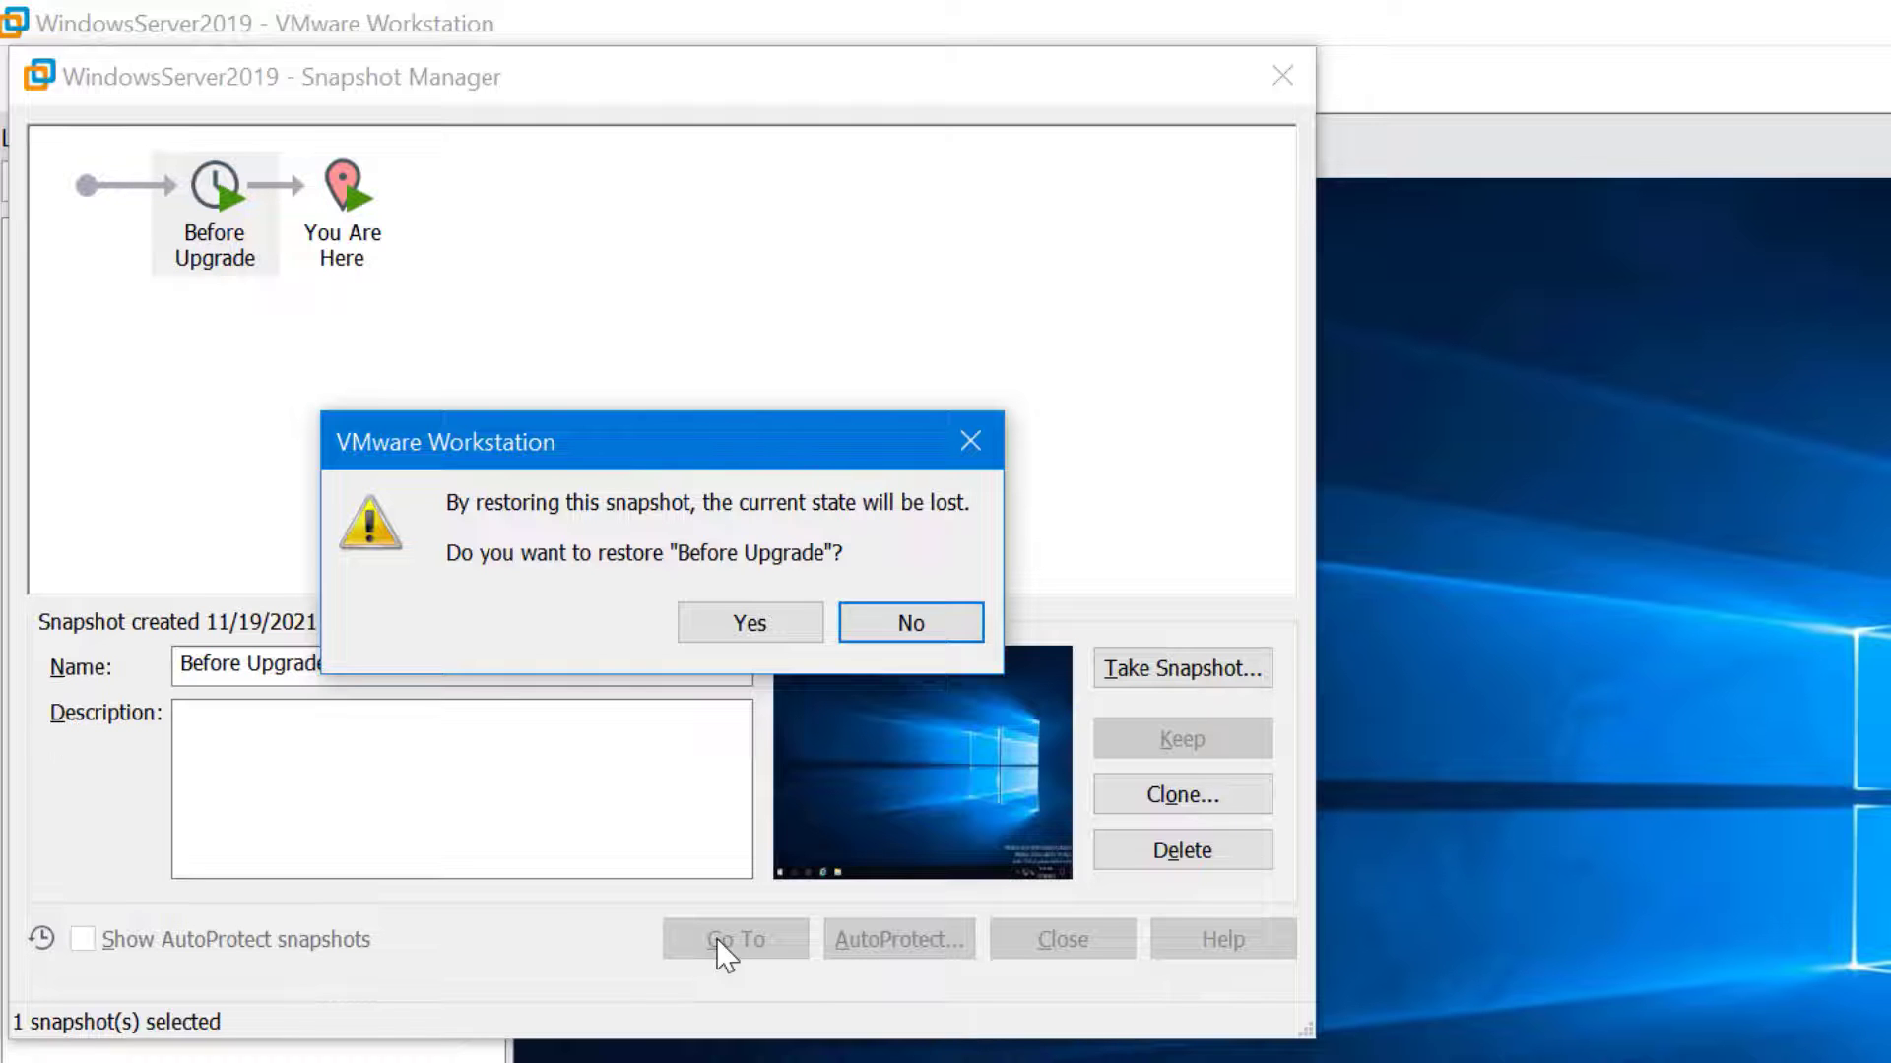
click(930, 635)
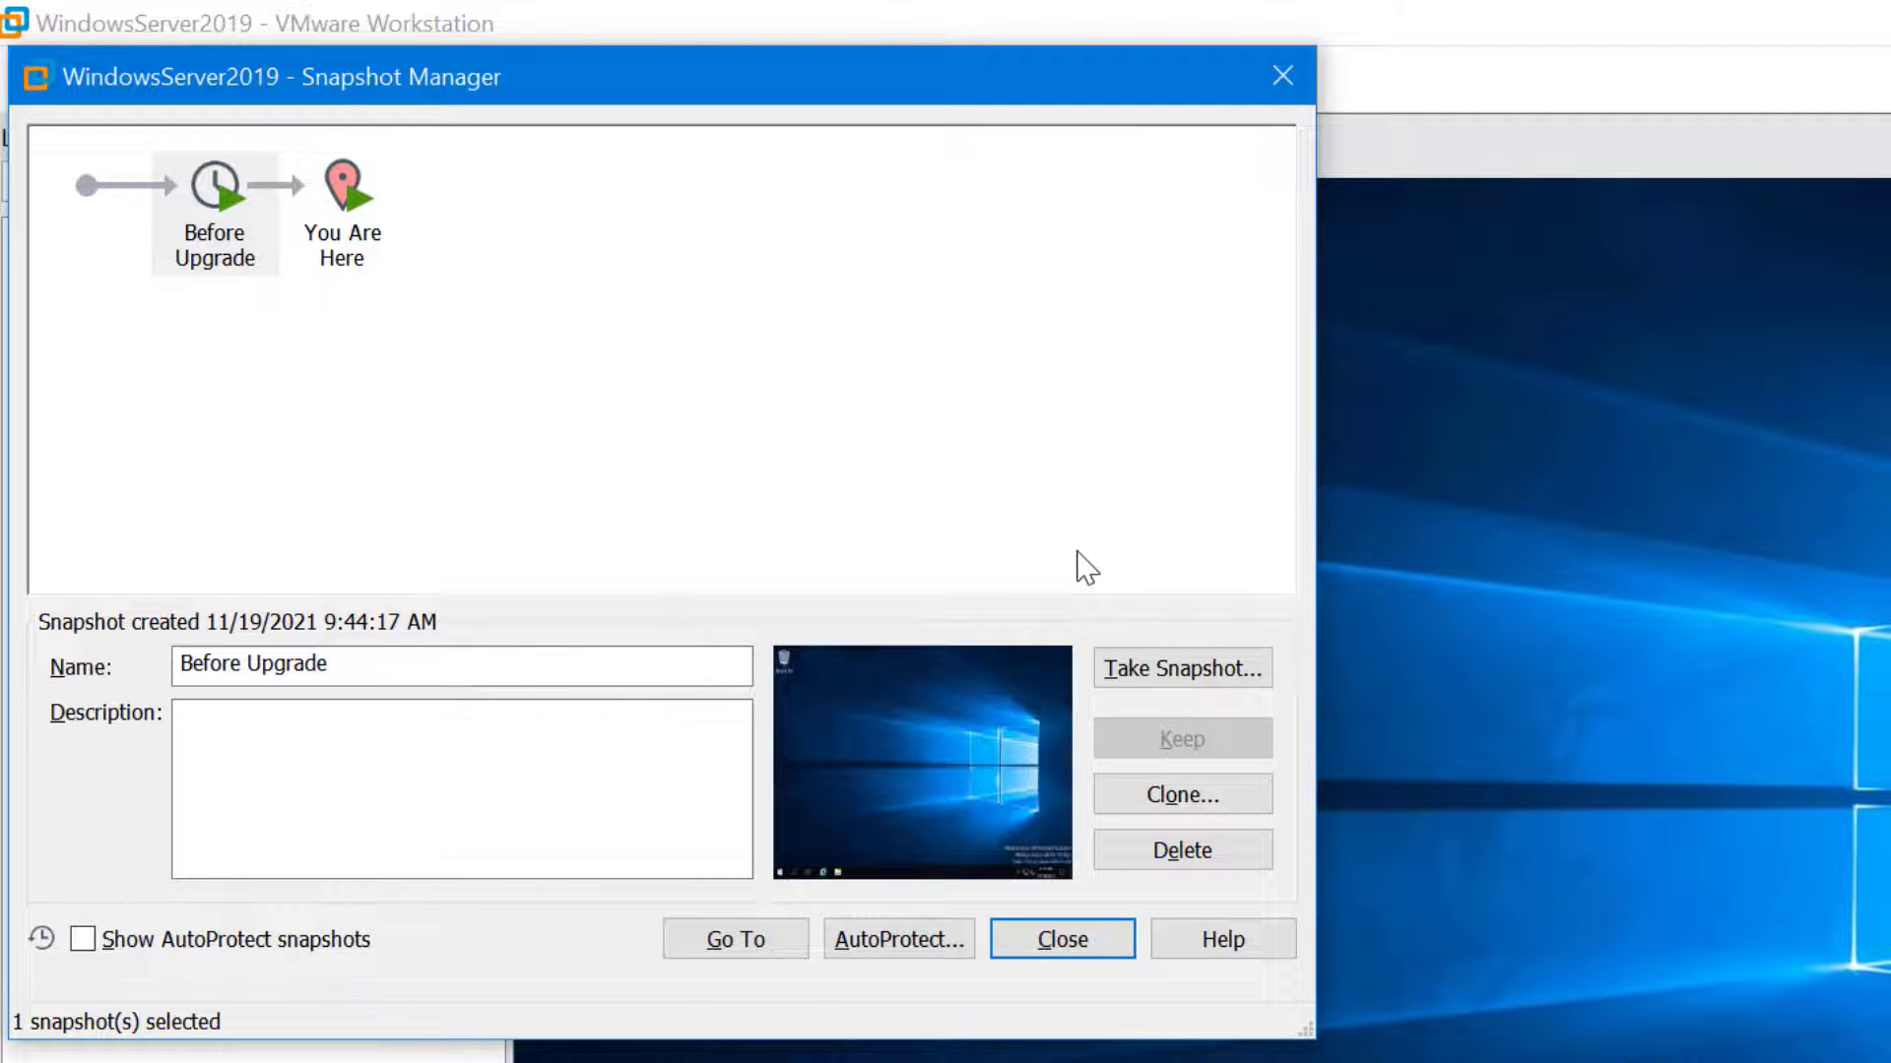
Take a snapshot named 'First Upgrade' and review it after Before Upgrade in the tree
click(1229, 673)
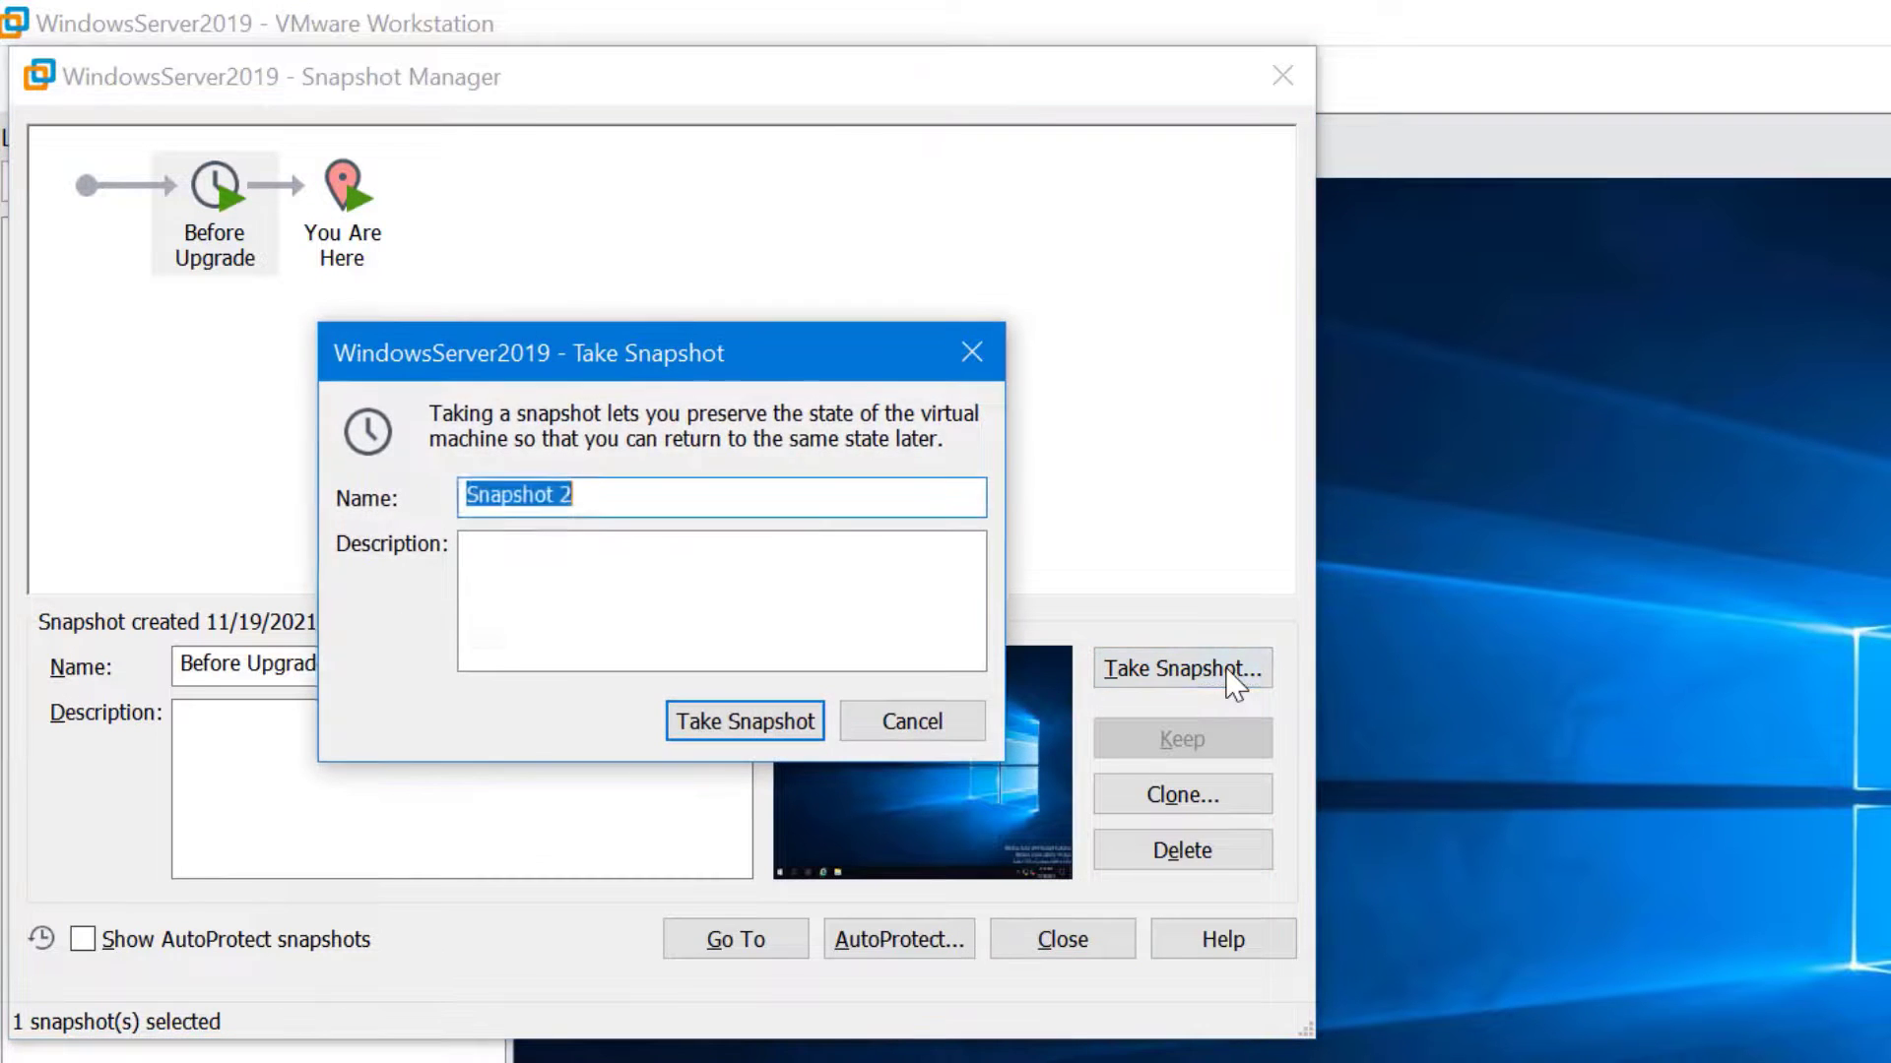
text(First Upgrade)
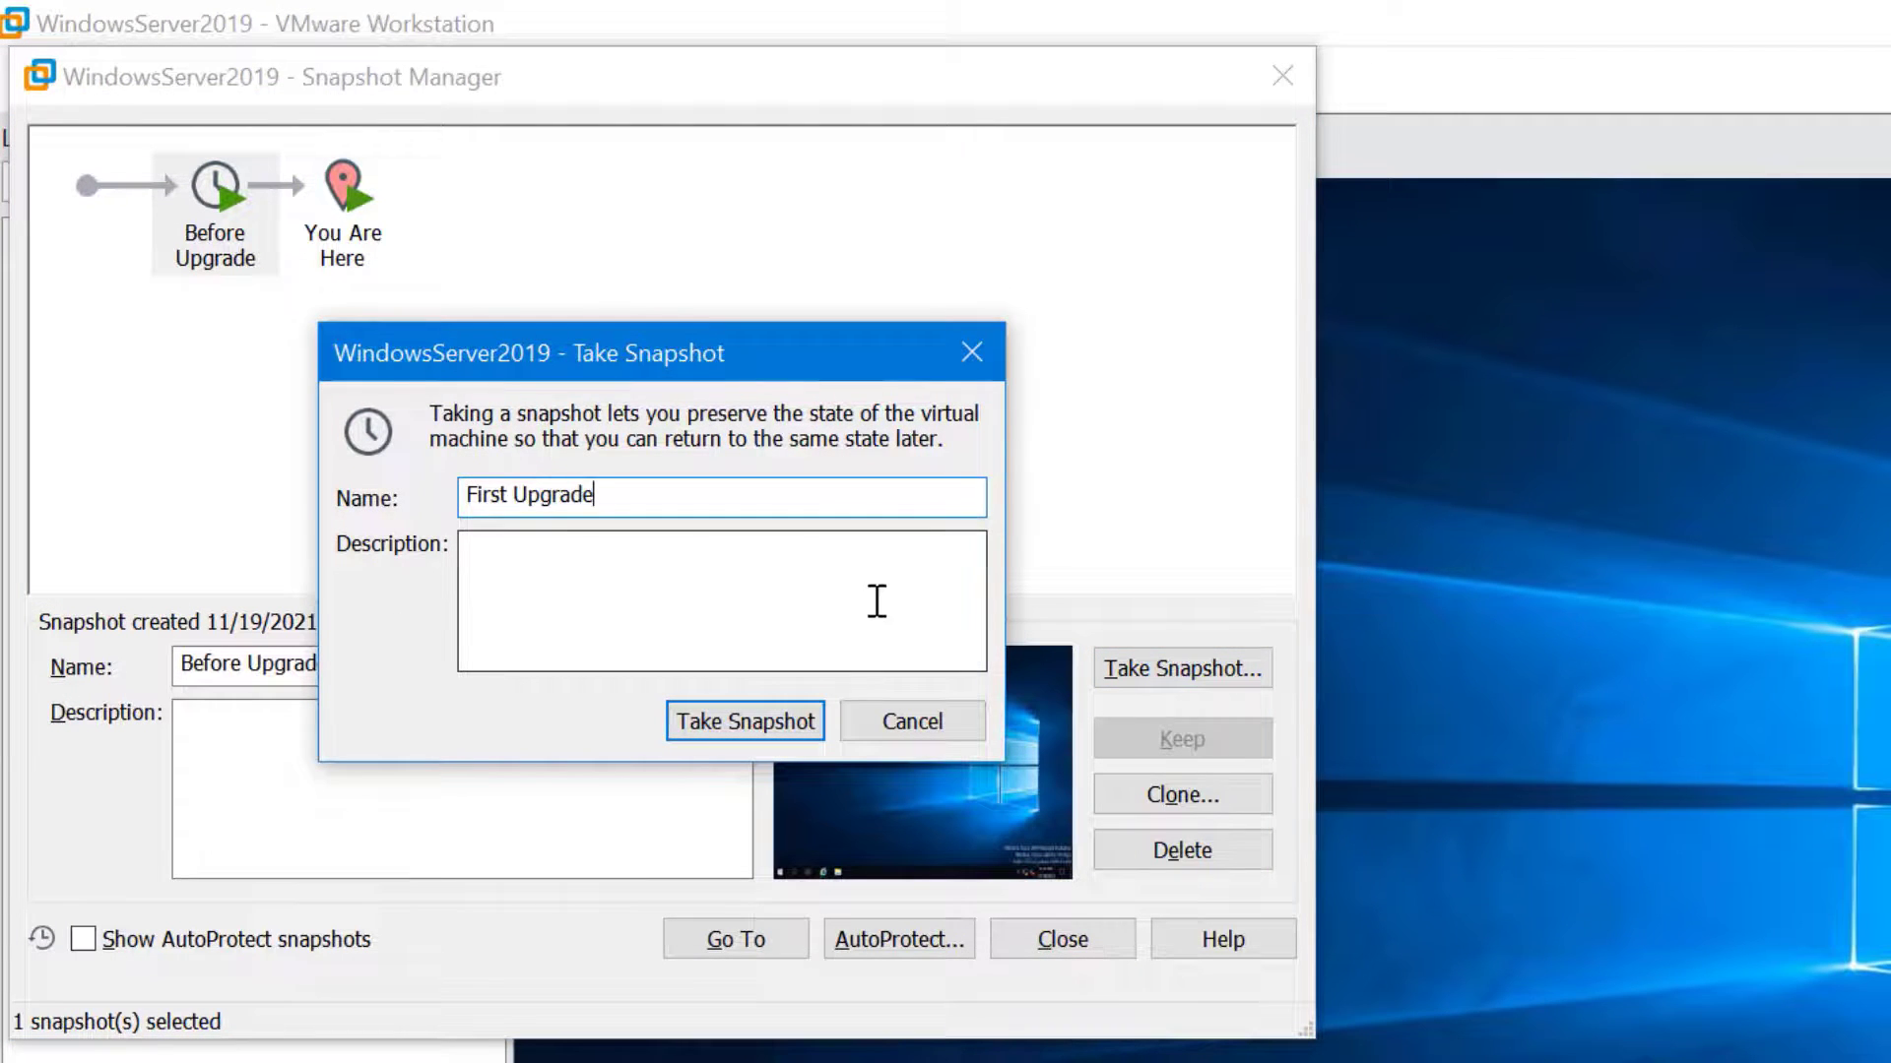
click(809, 730)
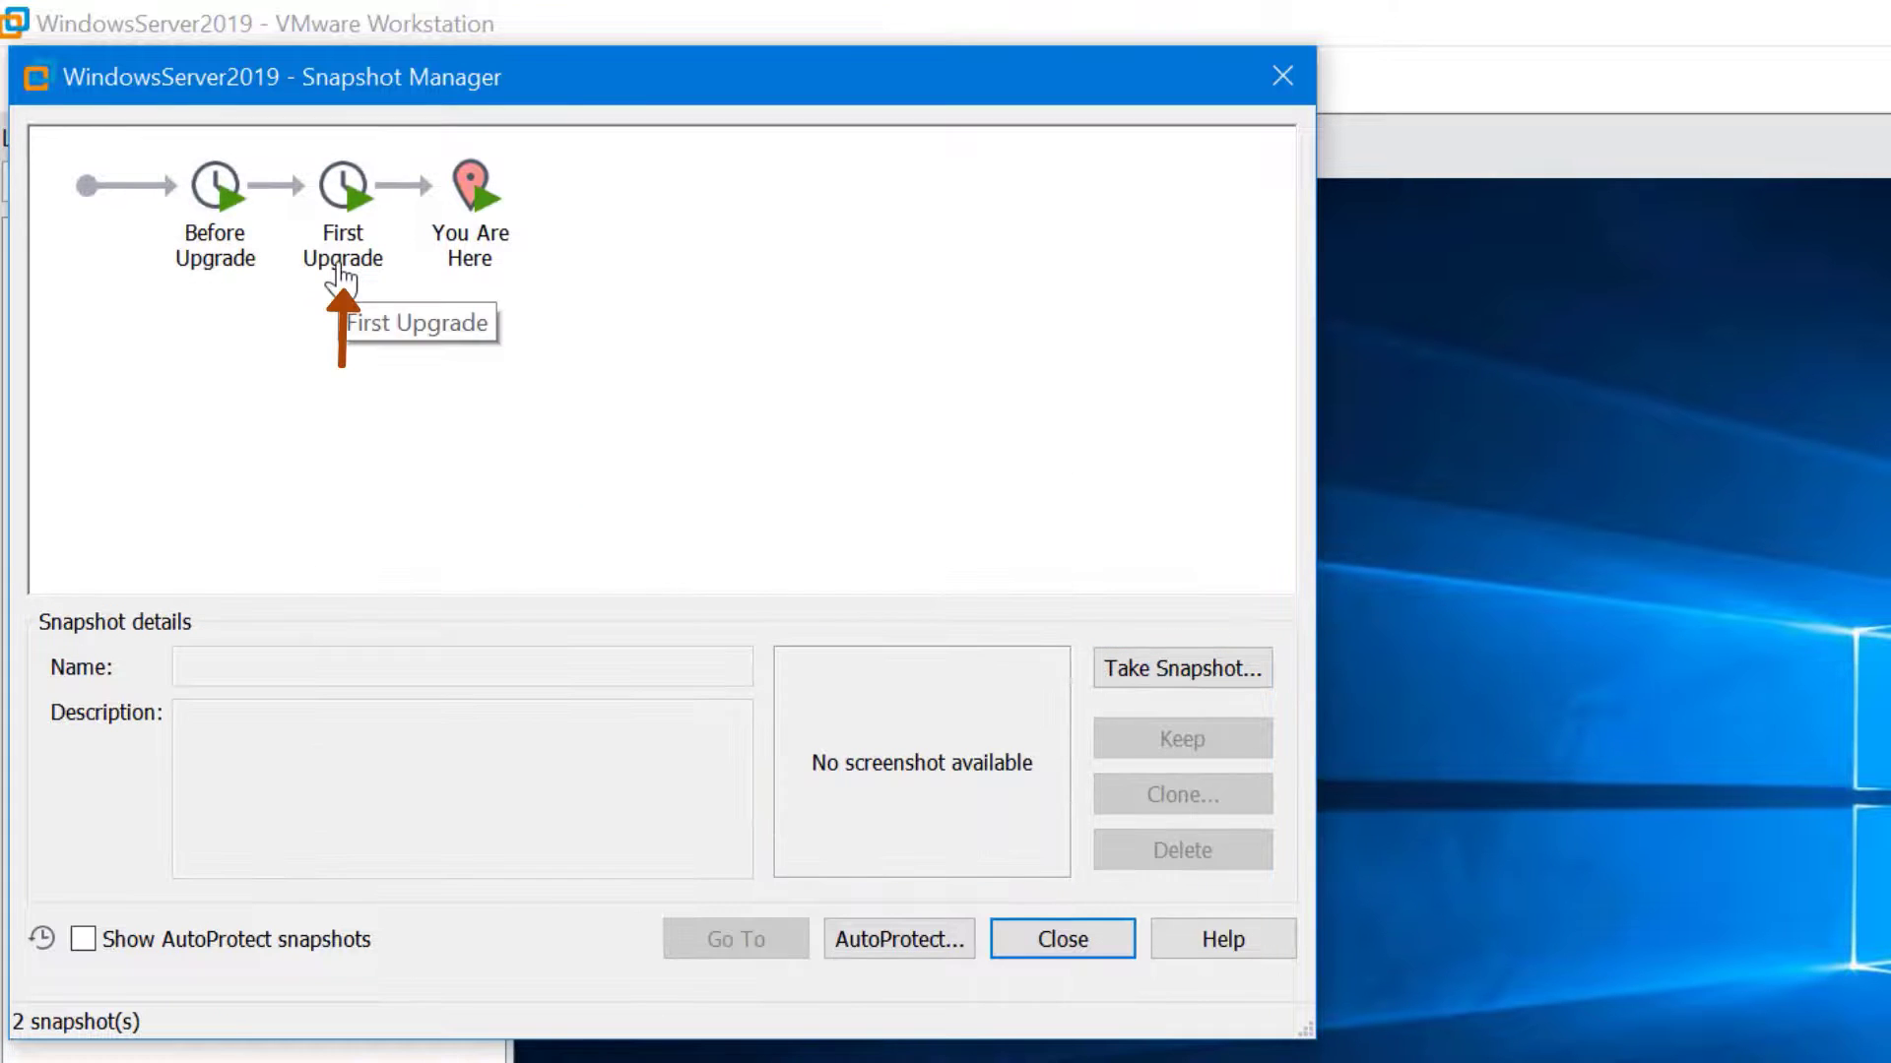
click(354, 262)
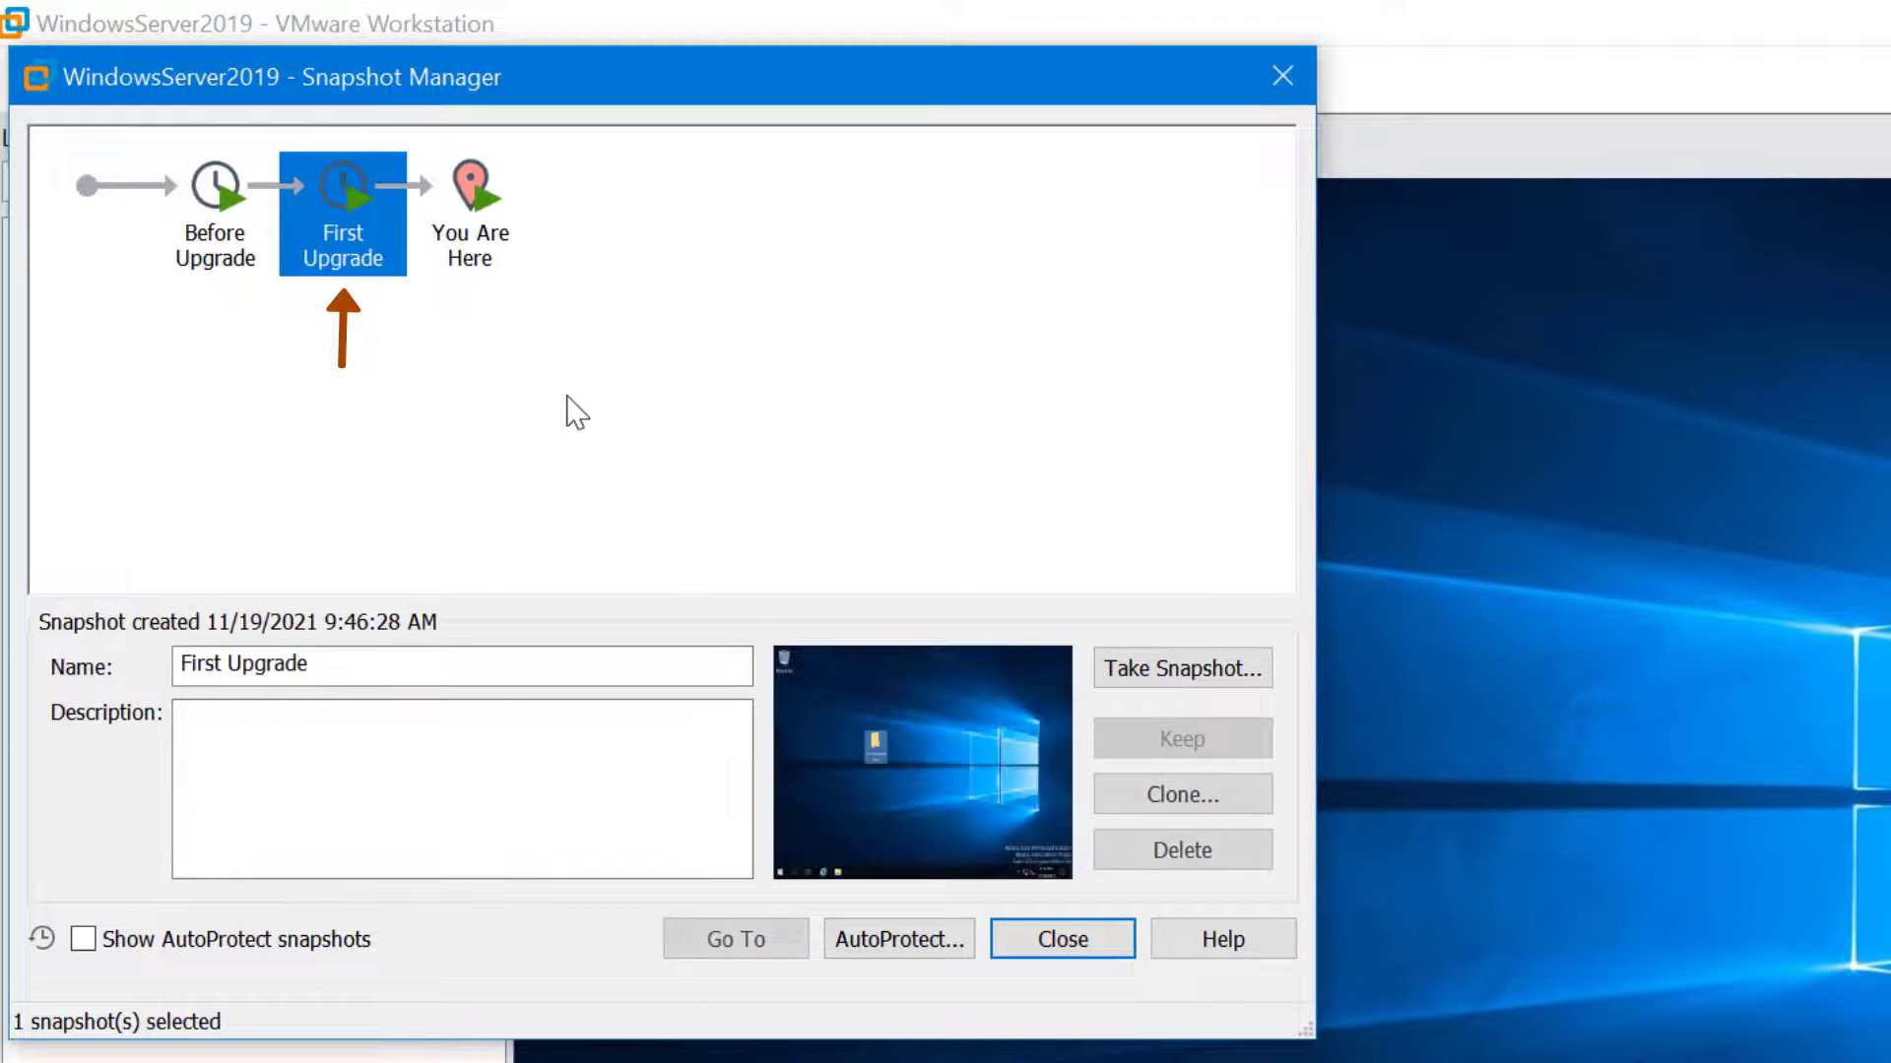
click(473, 390)
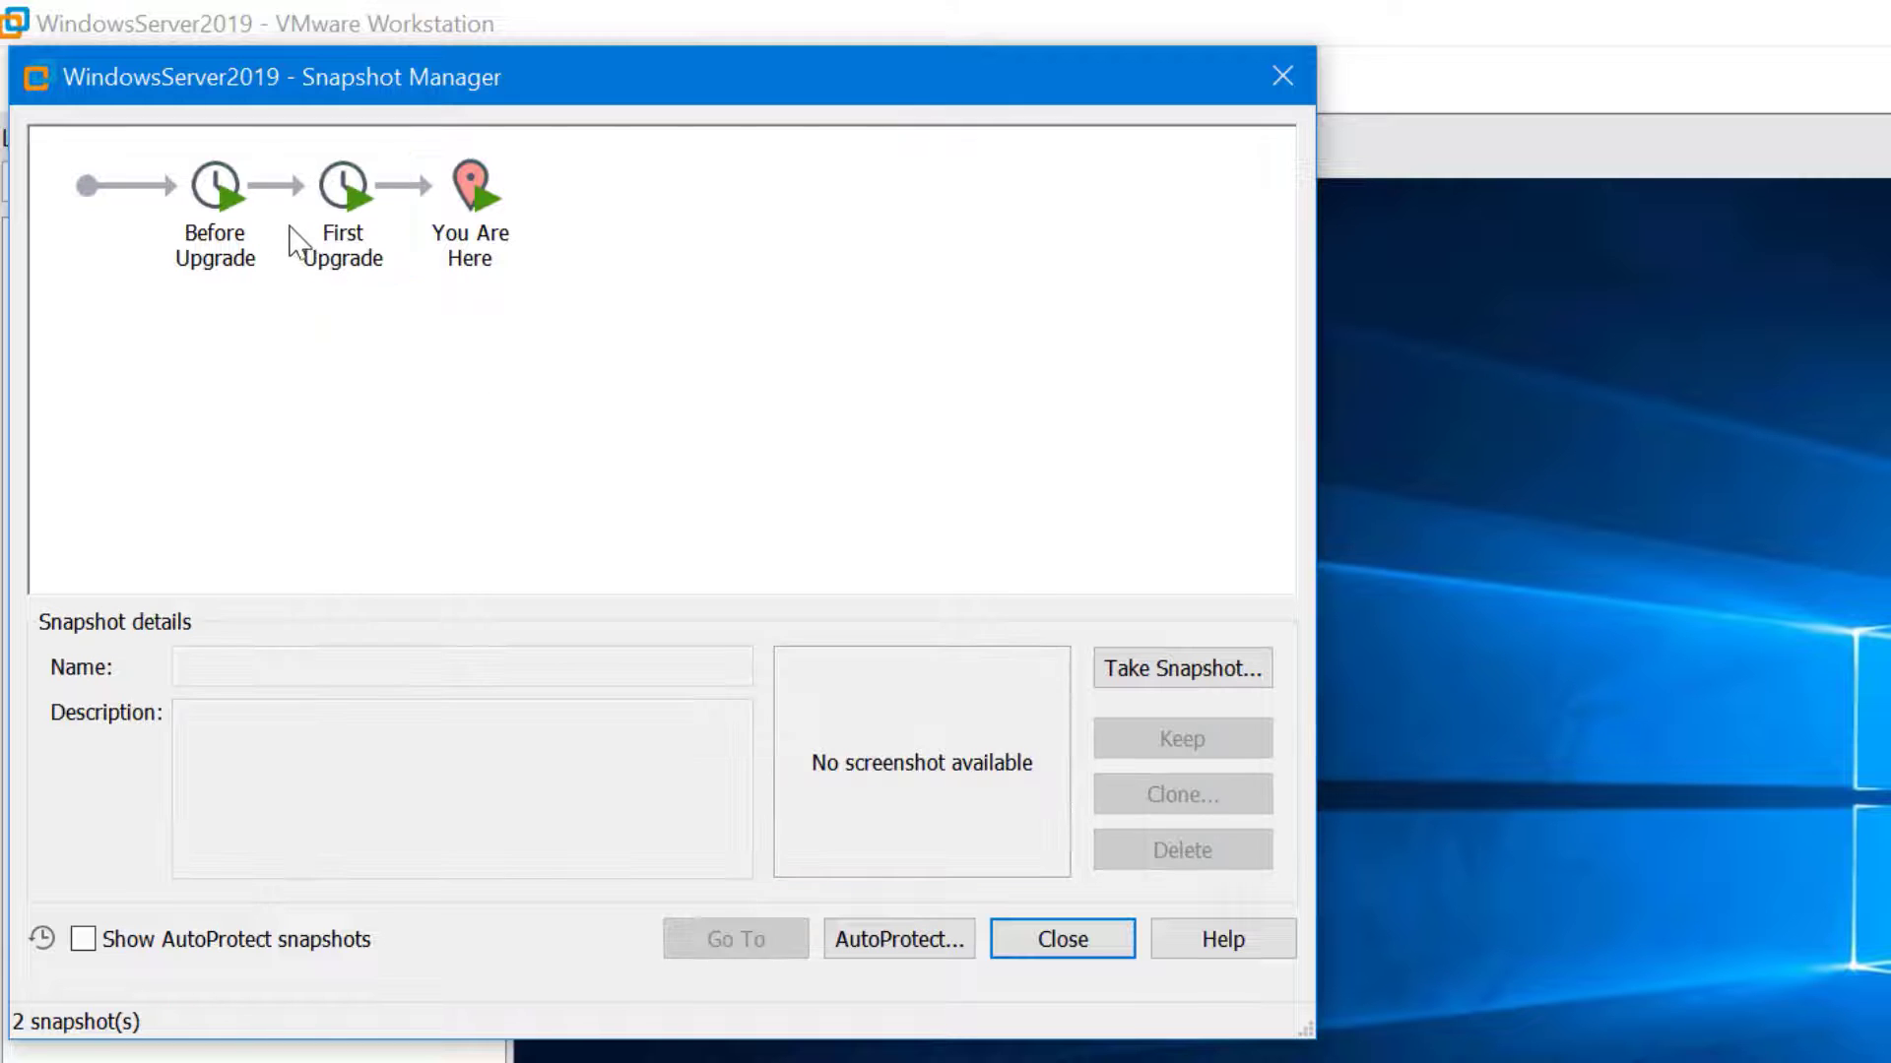
click(237, 240)
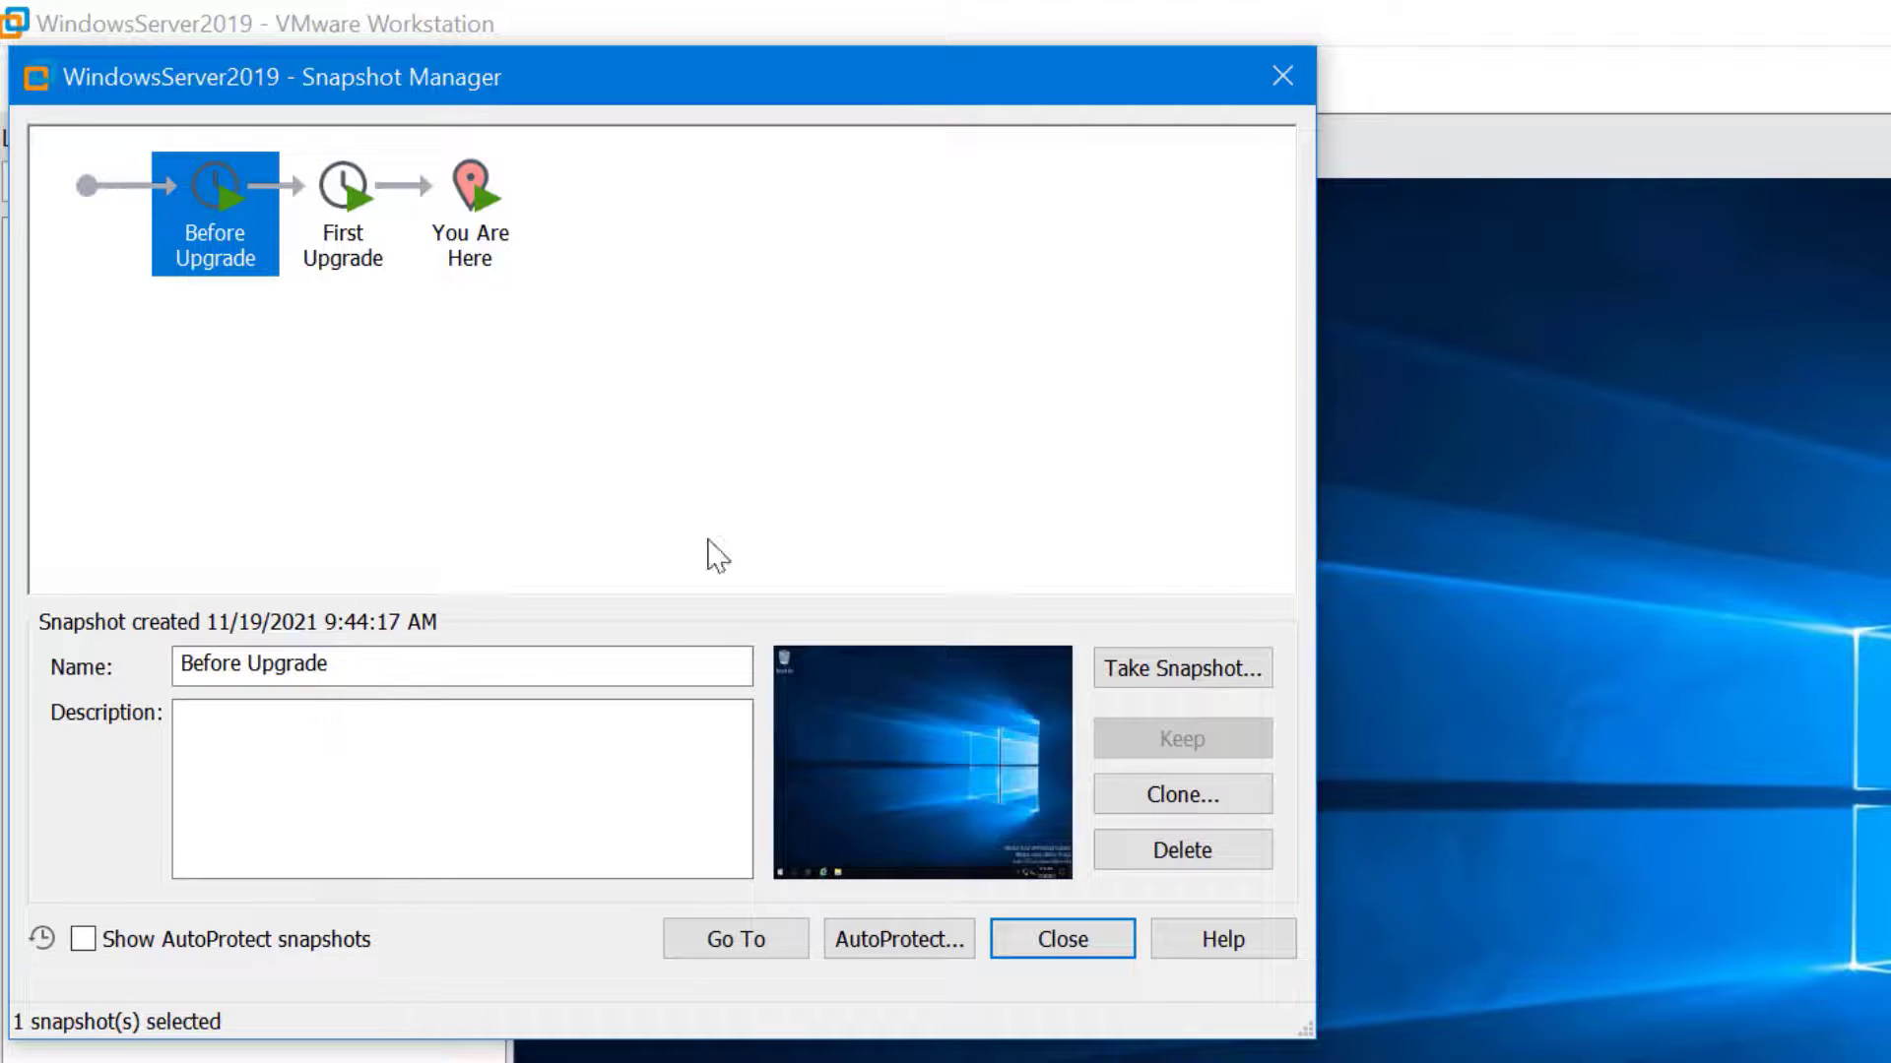
Restore WindowsServer2019 to the Before Upgrade snapshot, confirming the prompt with Yes
click(731, 938)
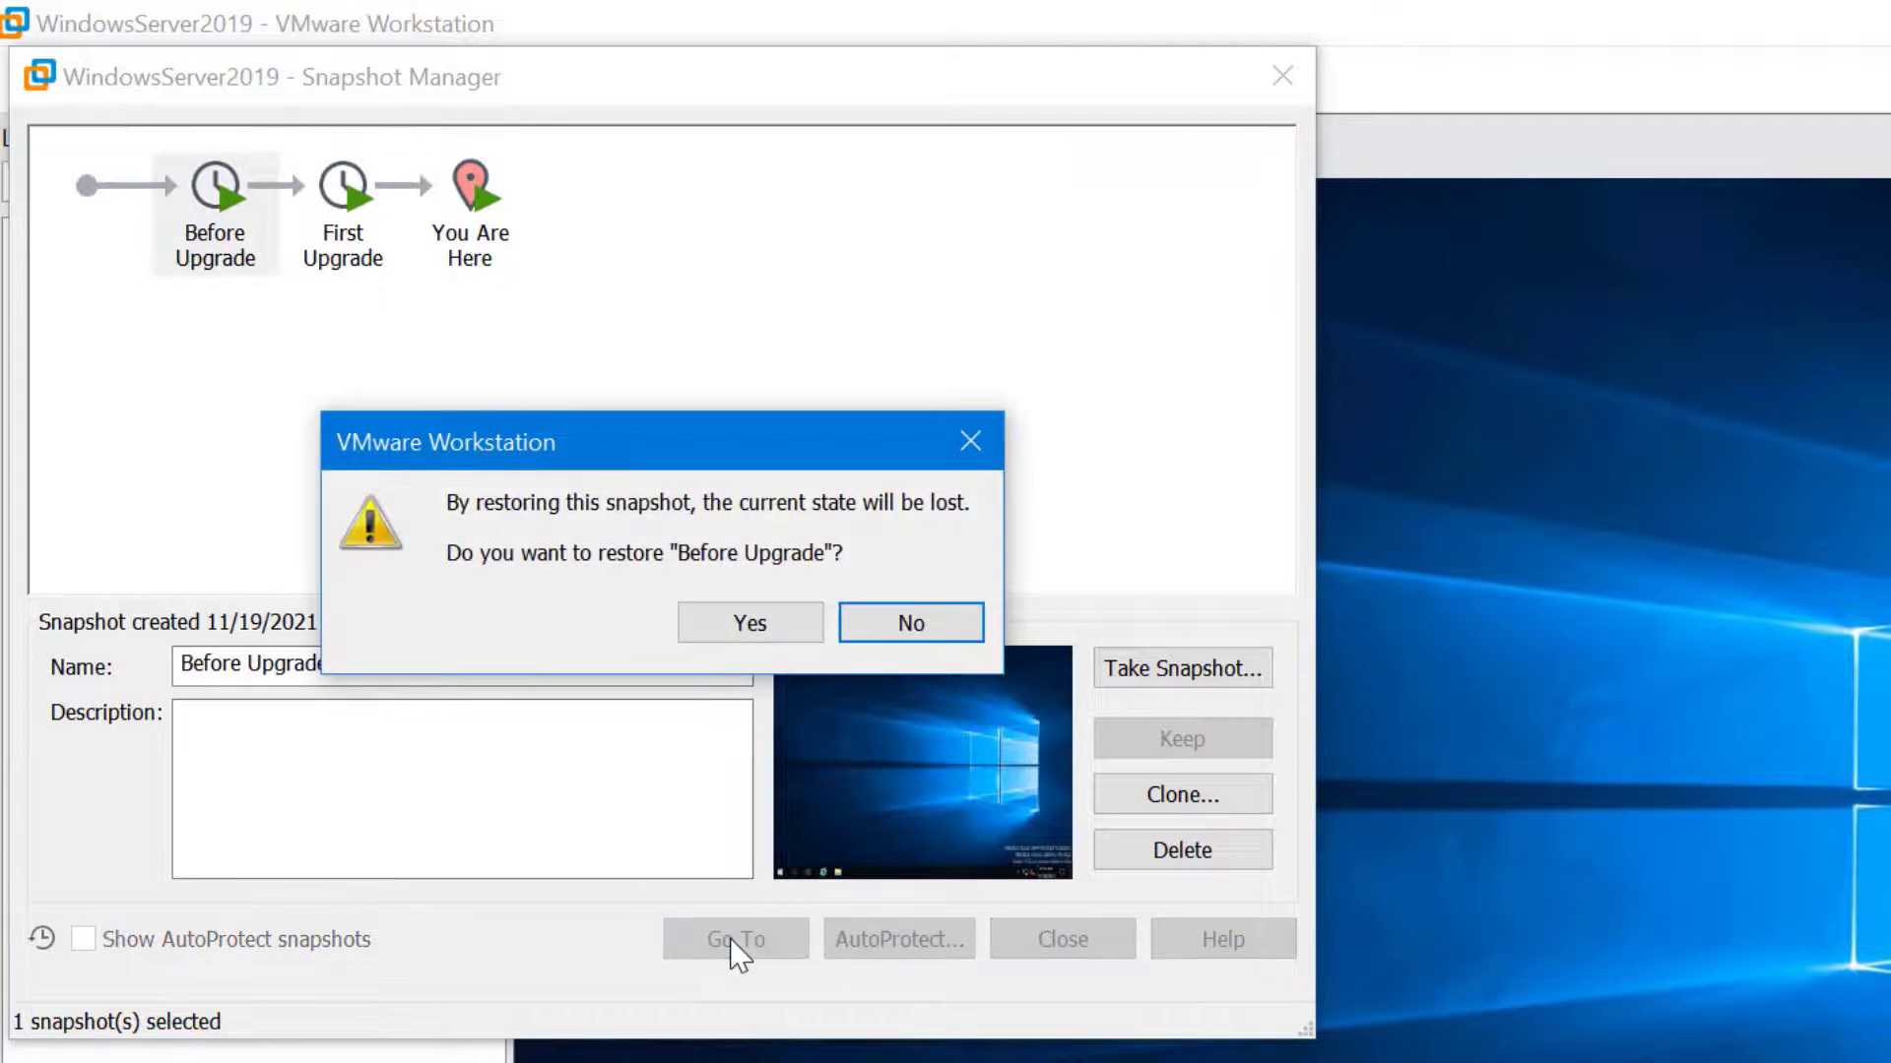
click(751, 624)
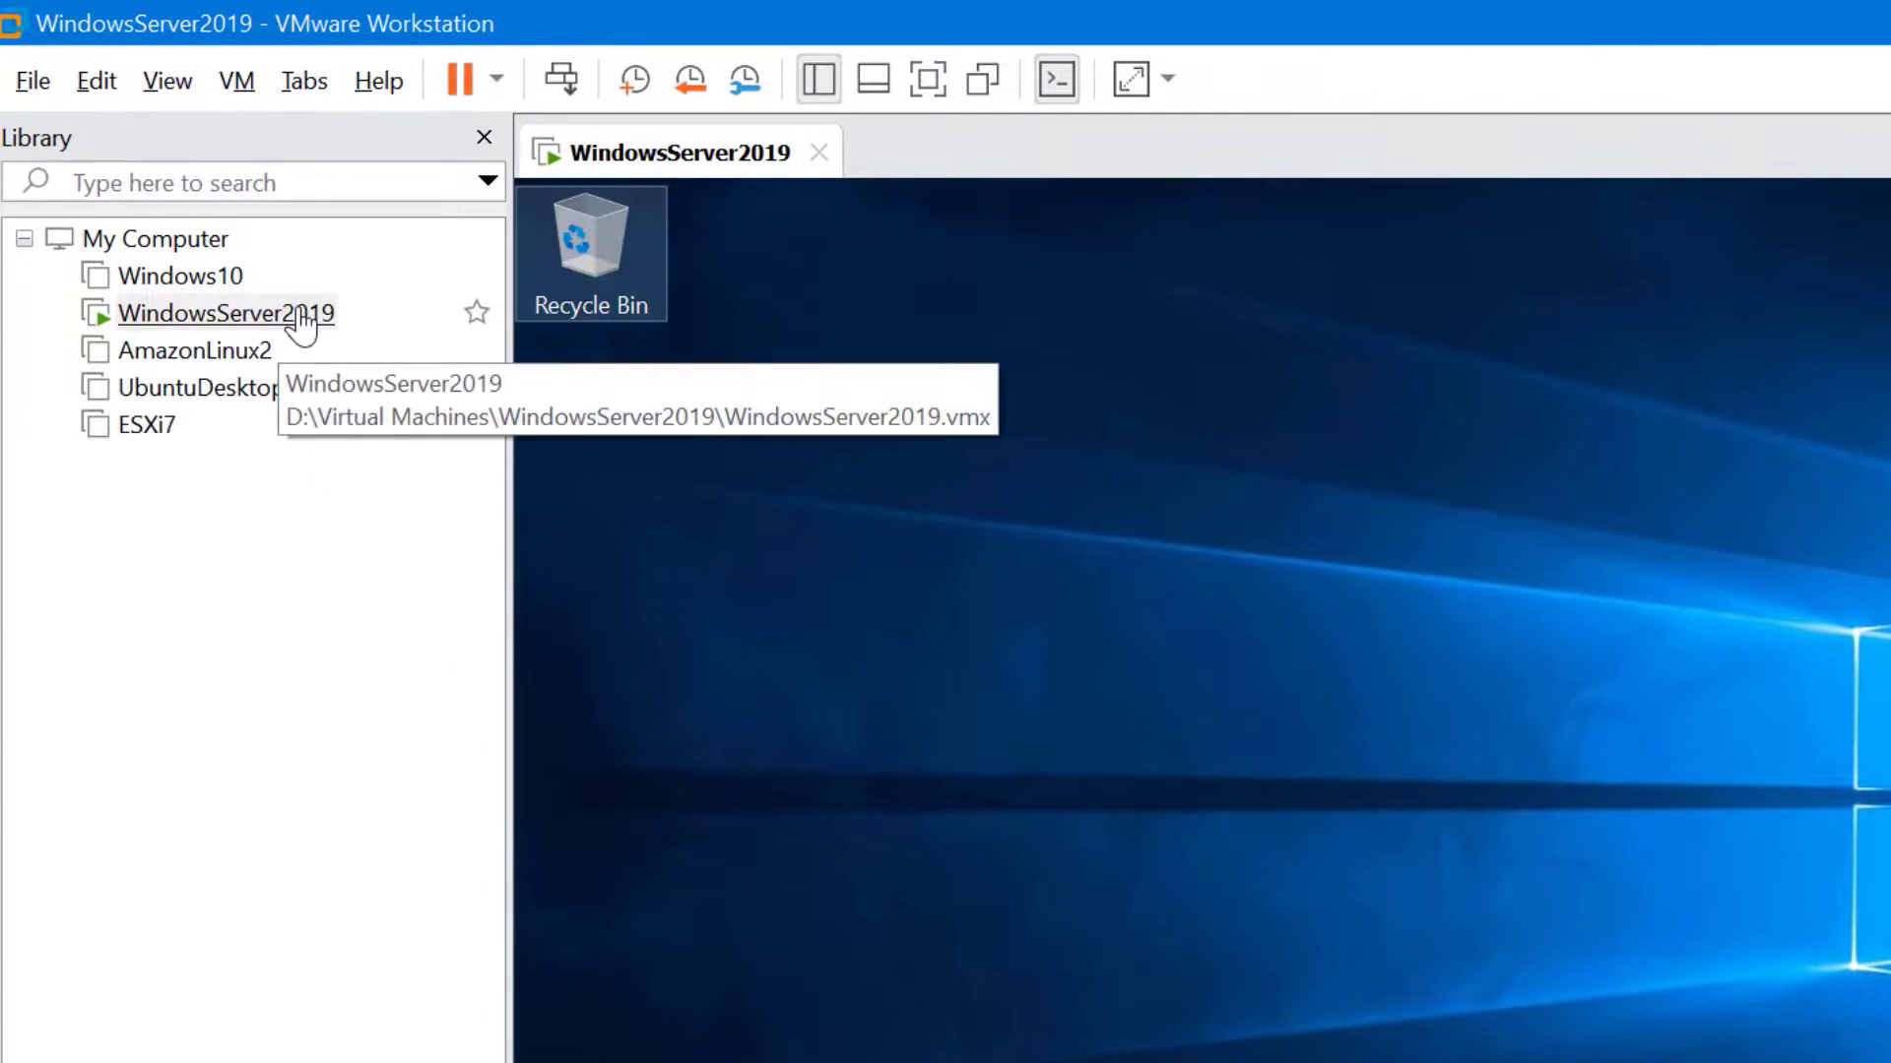
Check in Snapshot Manager that the current state now branches from Before Upgrade
right_click(78, 164)
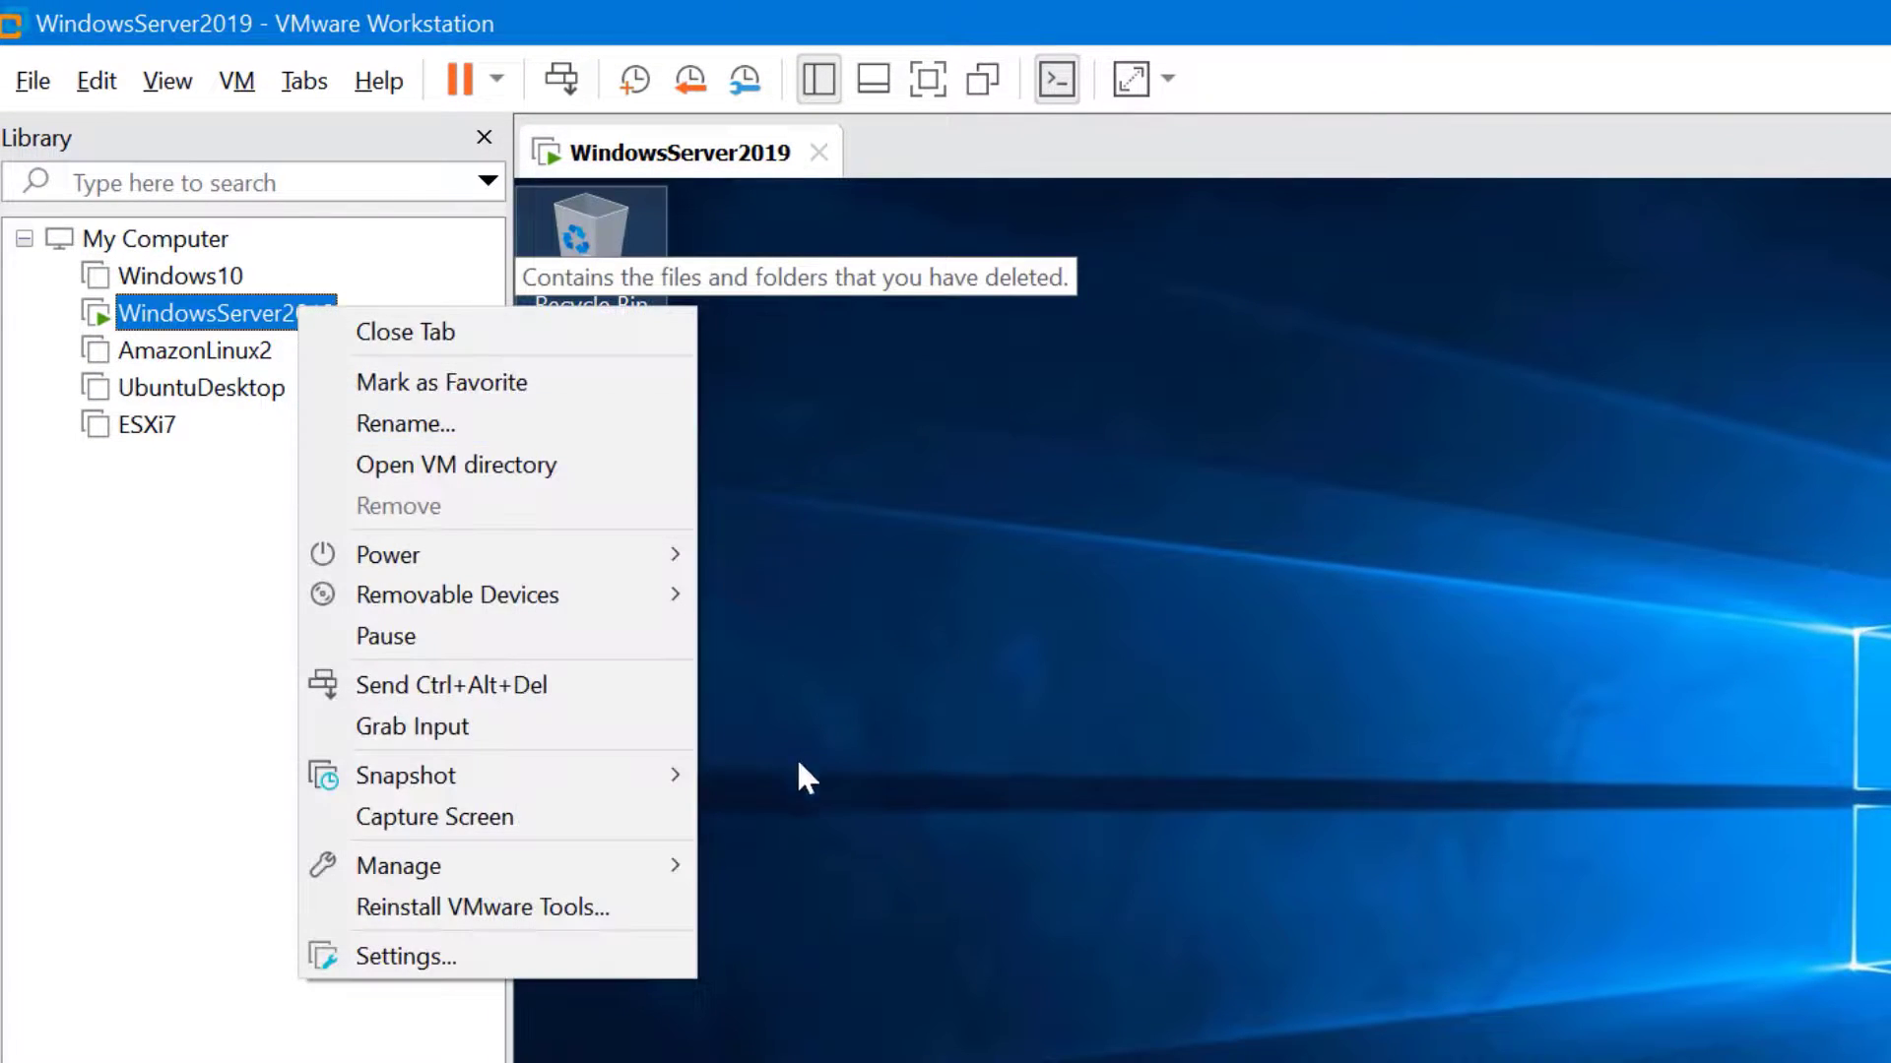
mouse_move(630, 778)
click(905, 866)
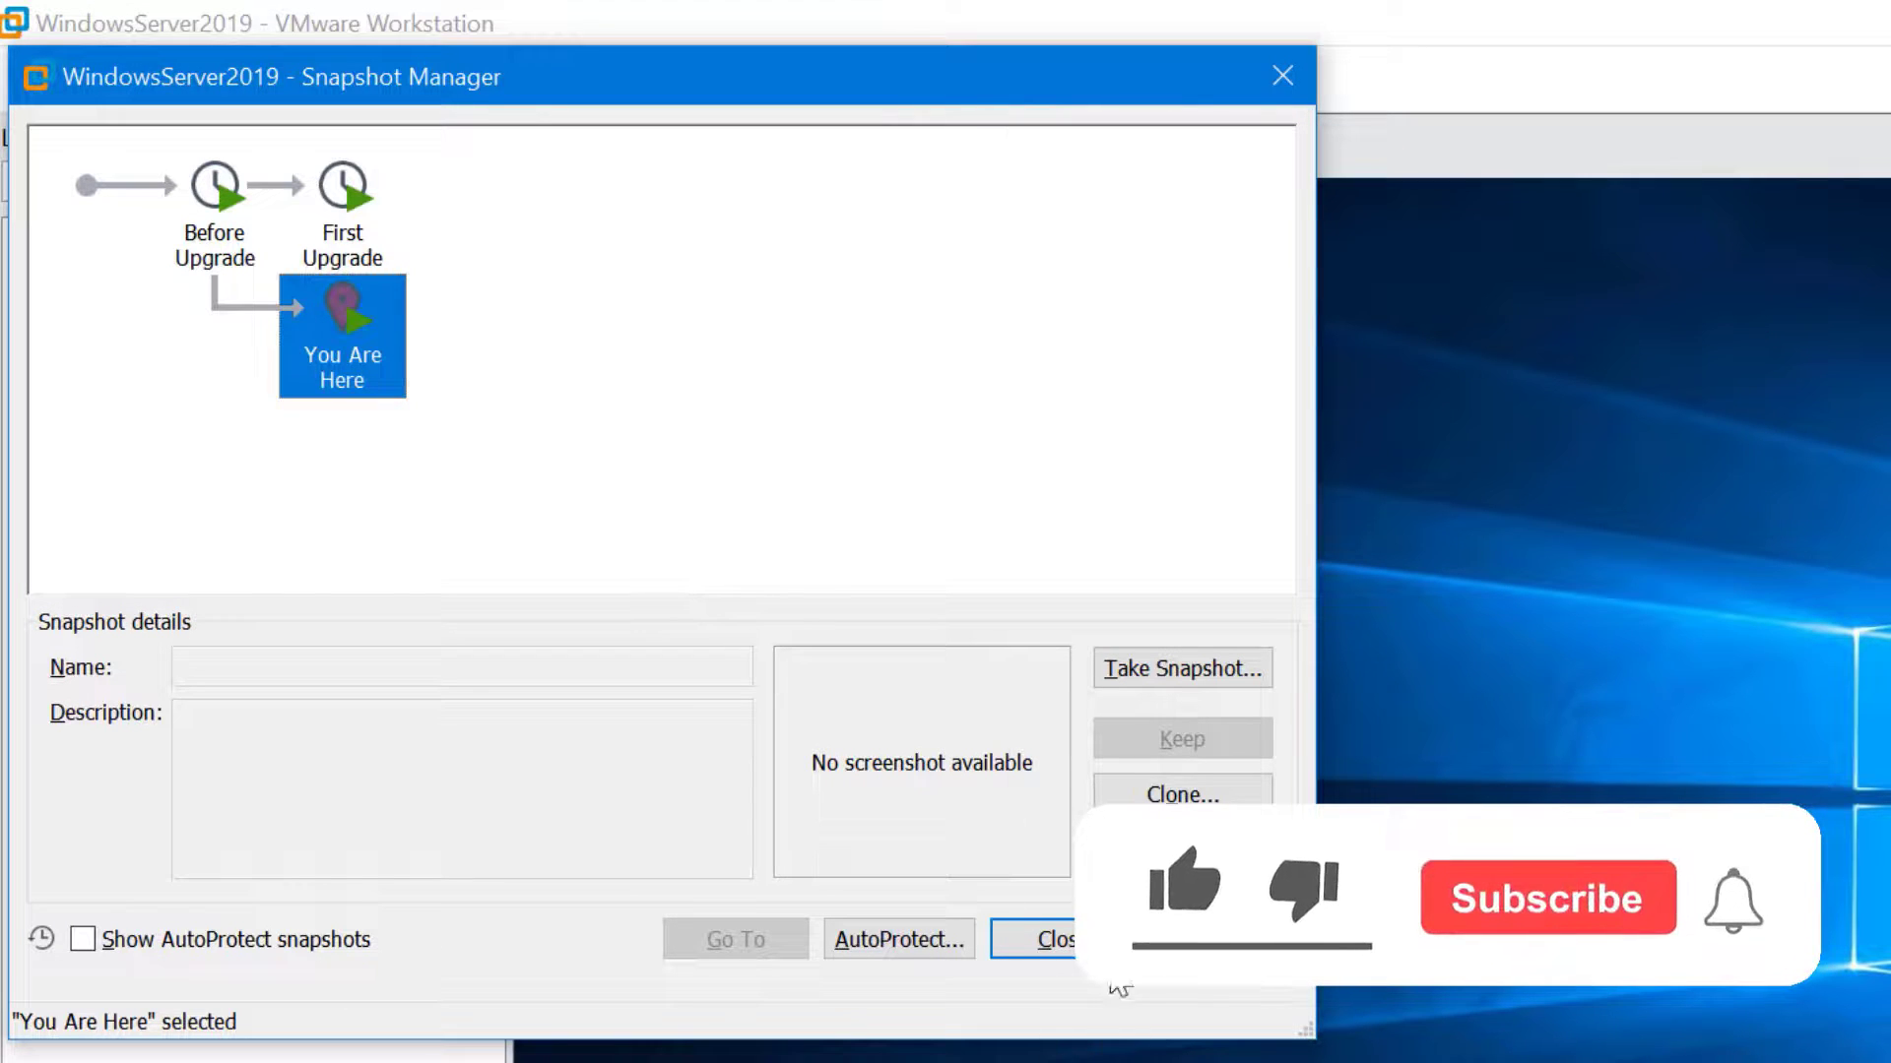
click(1104, 948)
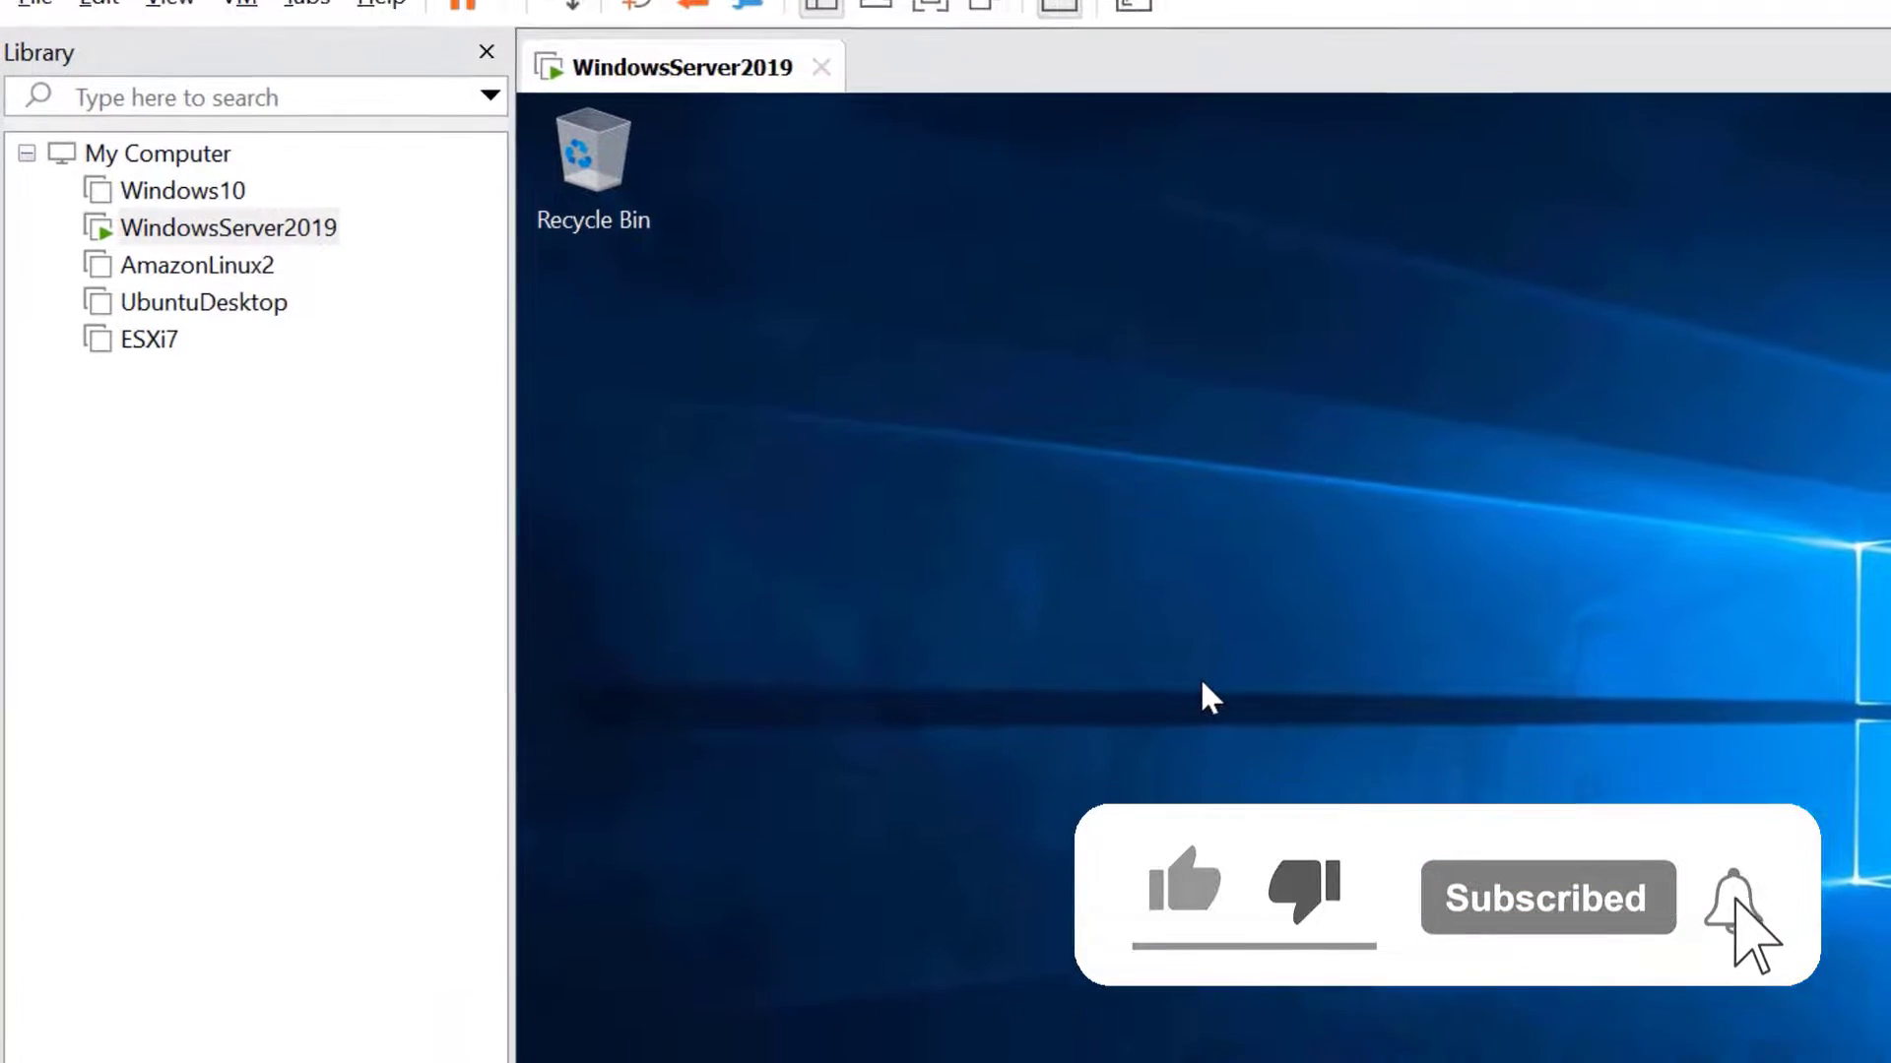
Create a folder named 'Second Upgrade' on the guest desktop
right_click(1199, 766)
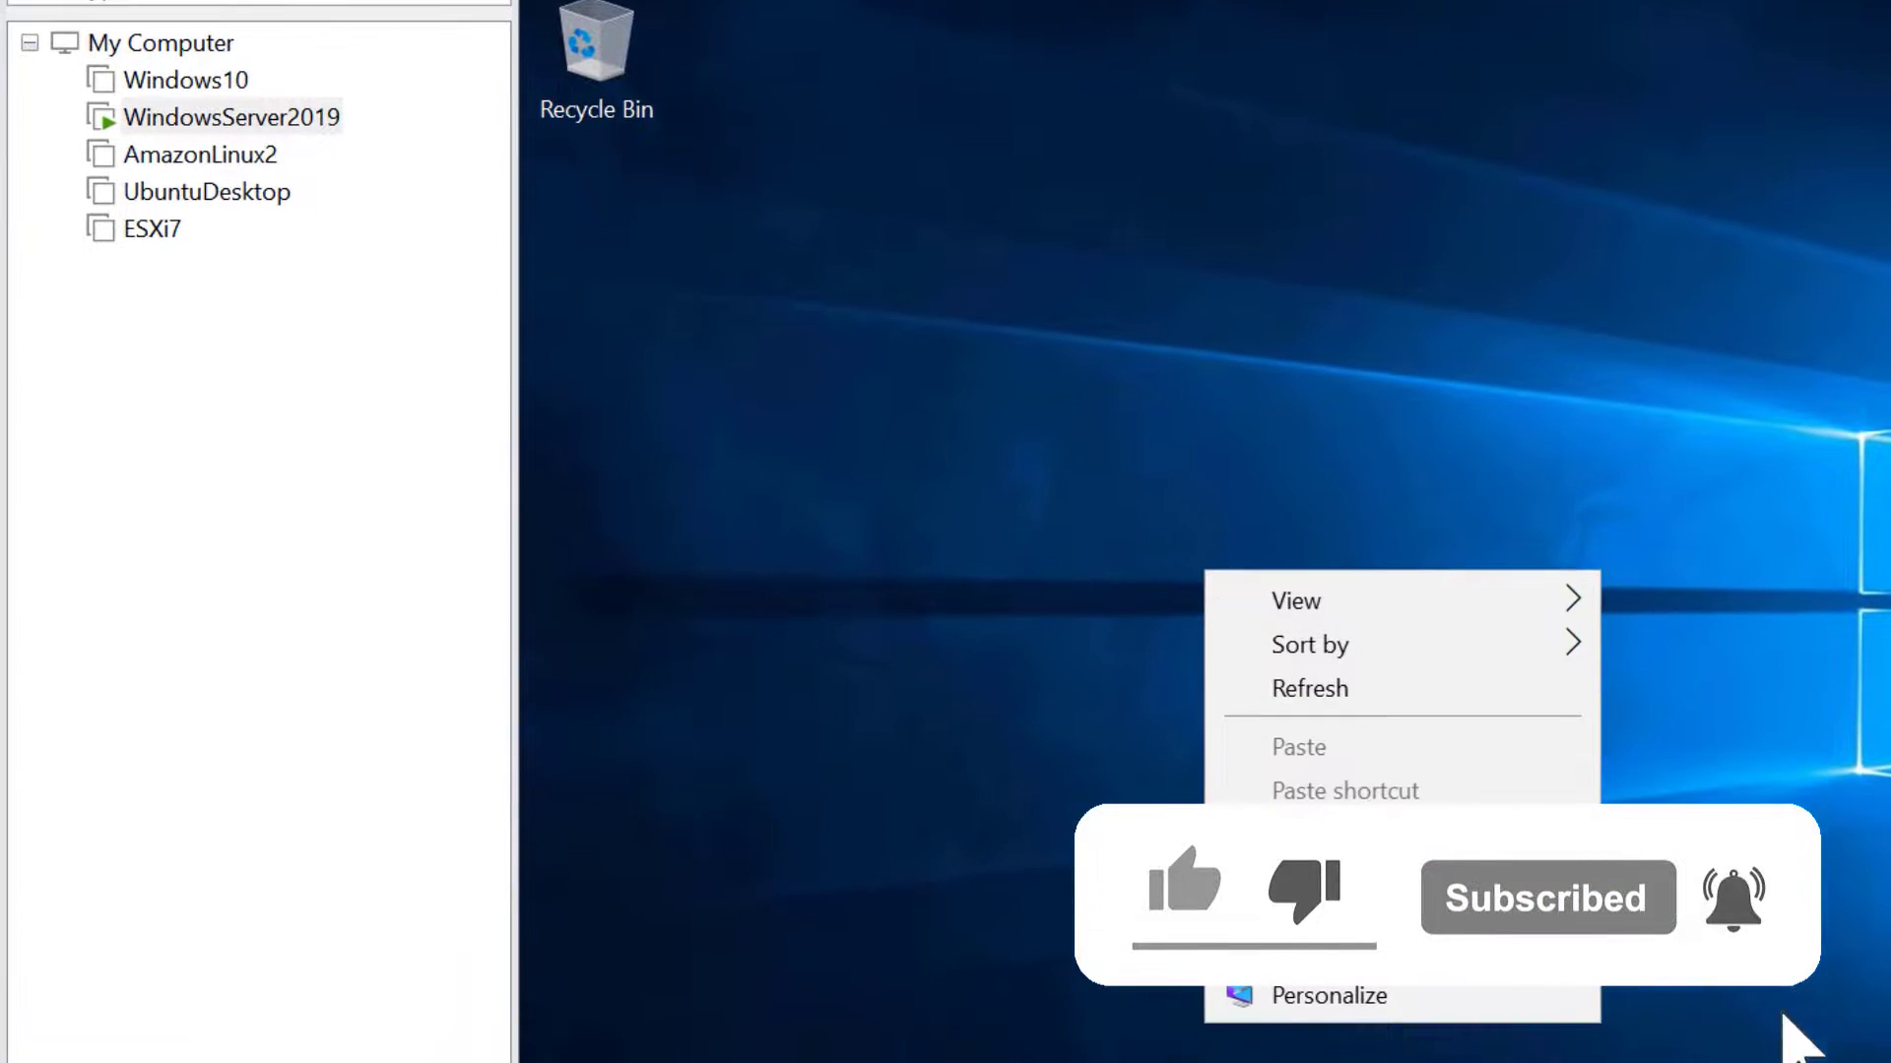
mouse_move(1378, 886)
click(1692, 608)
text(Second Upgrade)
key(Return)
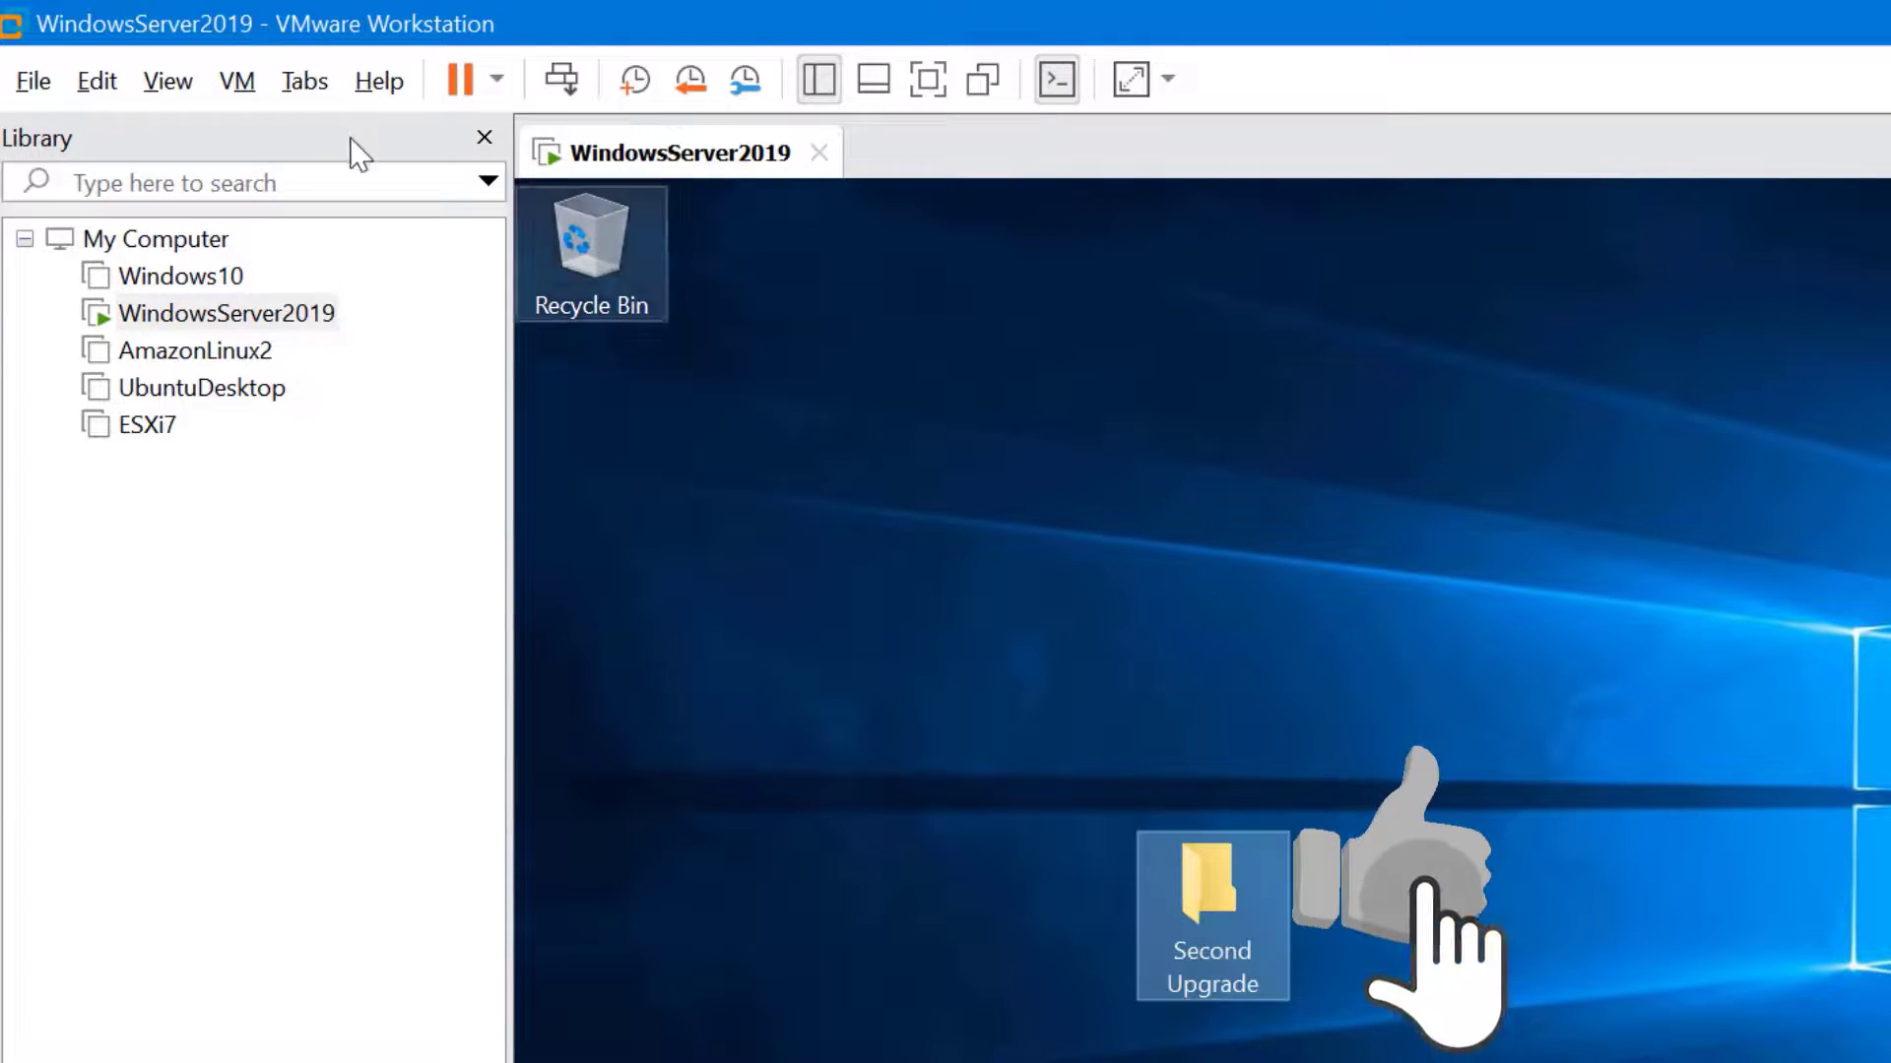
Reopen WindowsServer2019's Snapshot Manager to view the current state branching beside First Upgrade
right_click(279, 323)
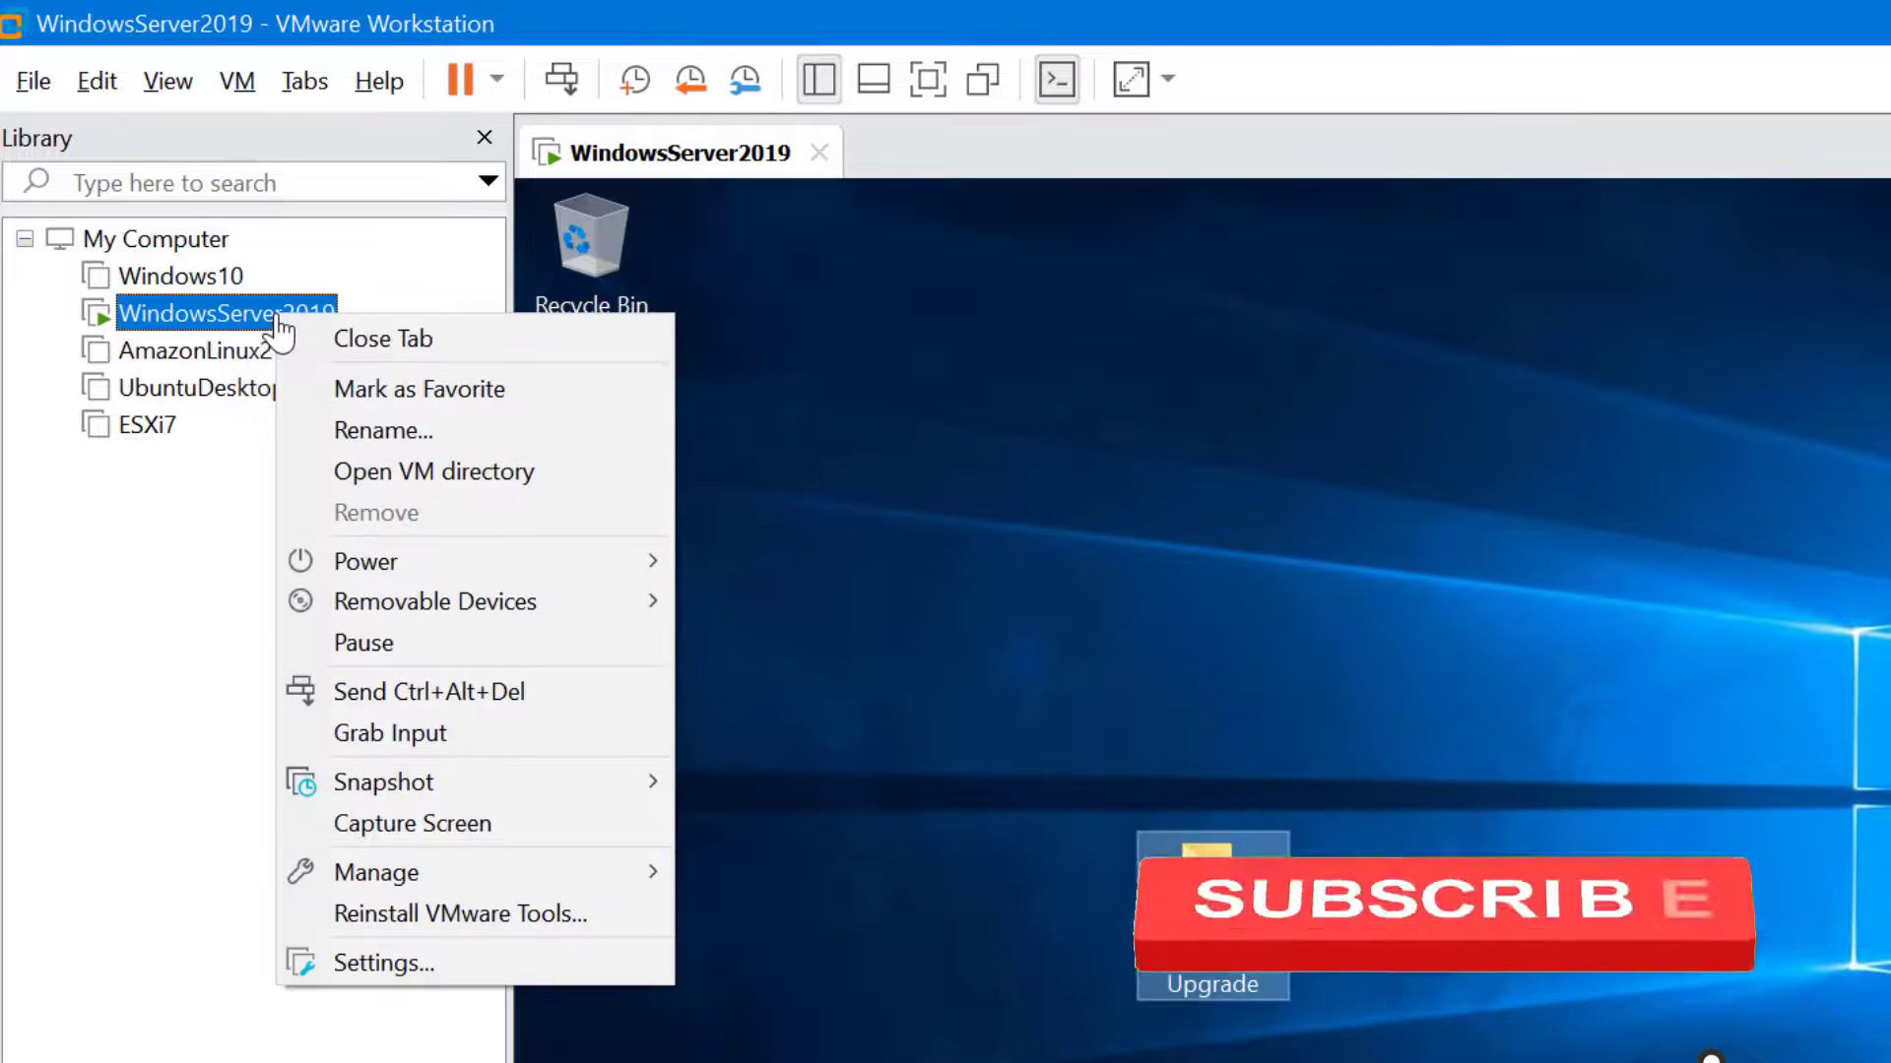
mouse_move(493, 782)
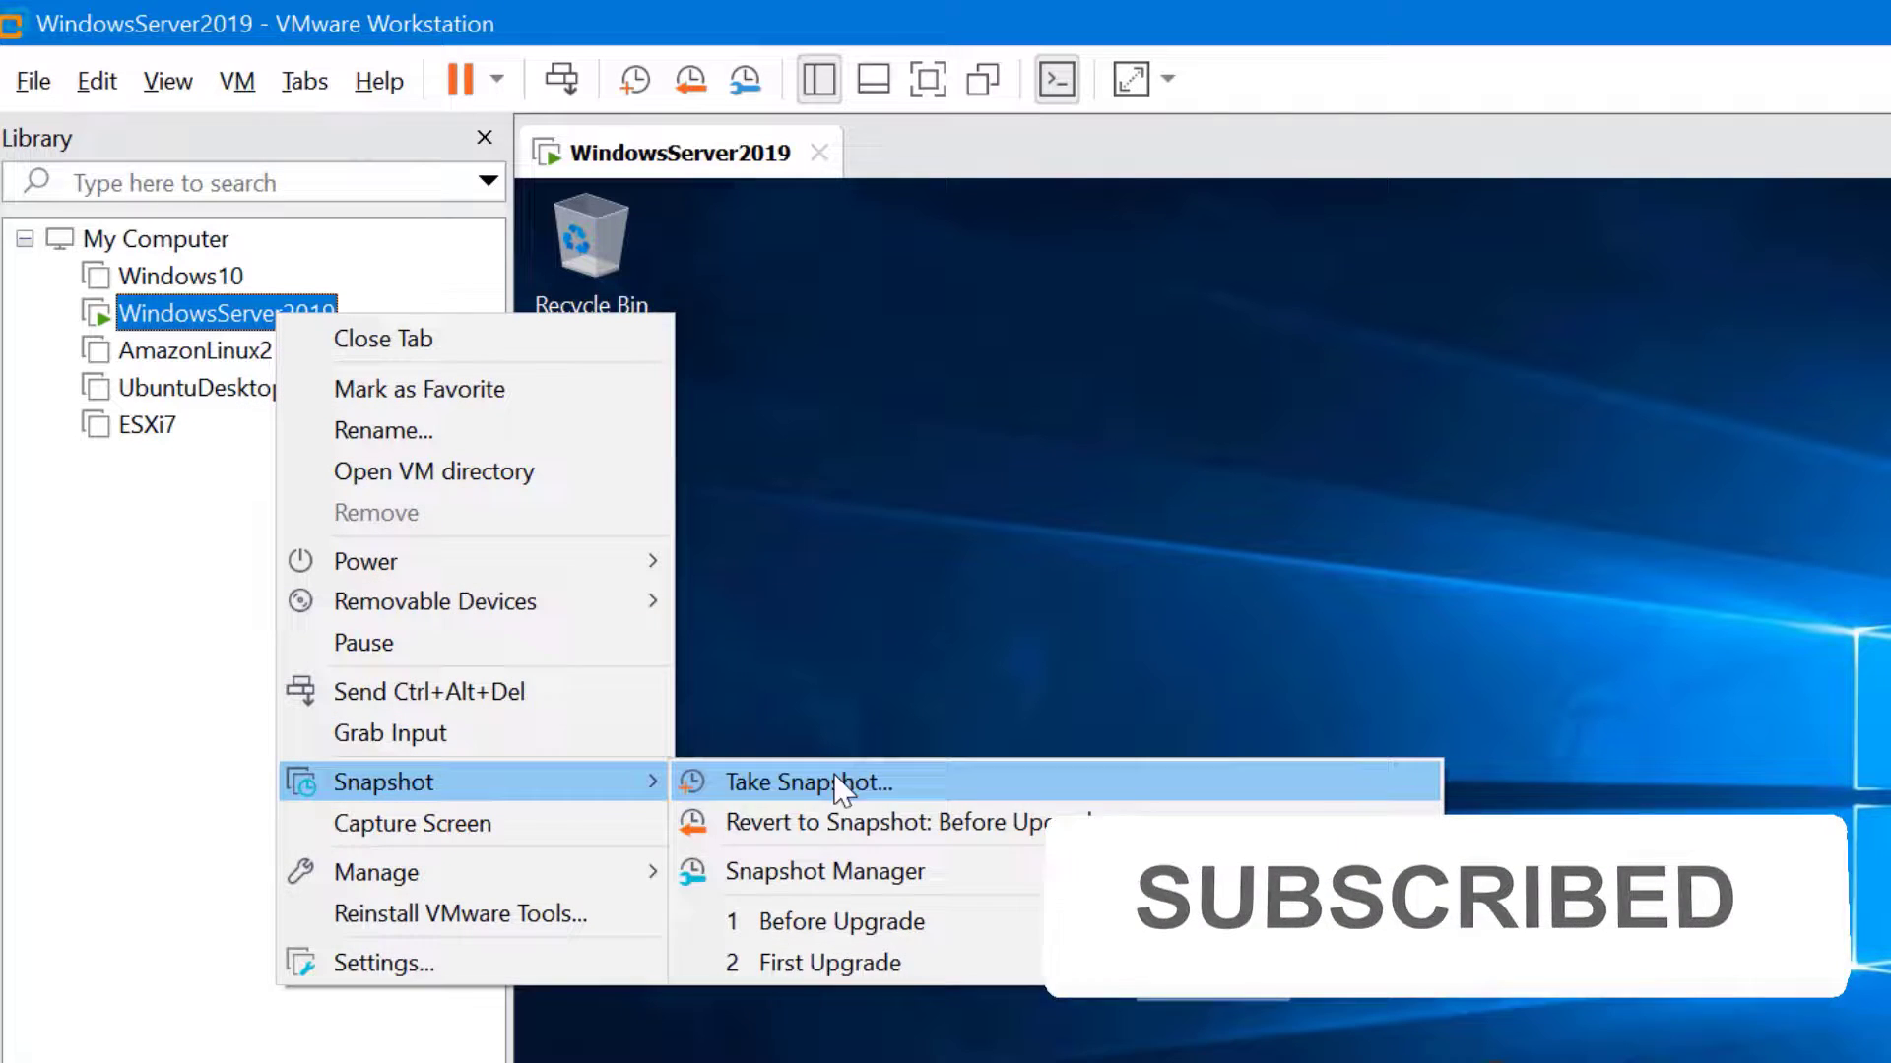
click(835, 874)
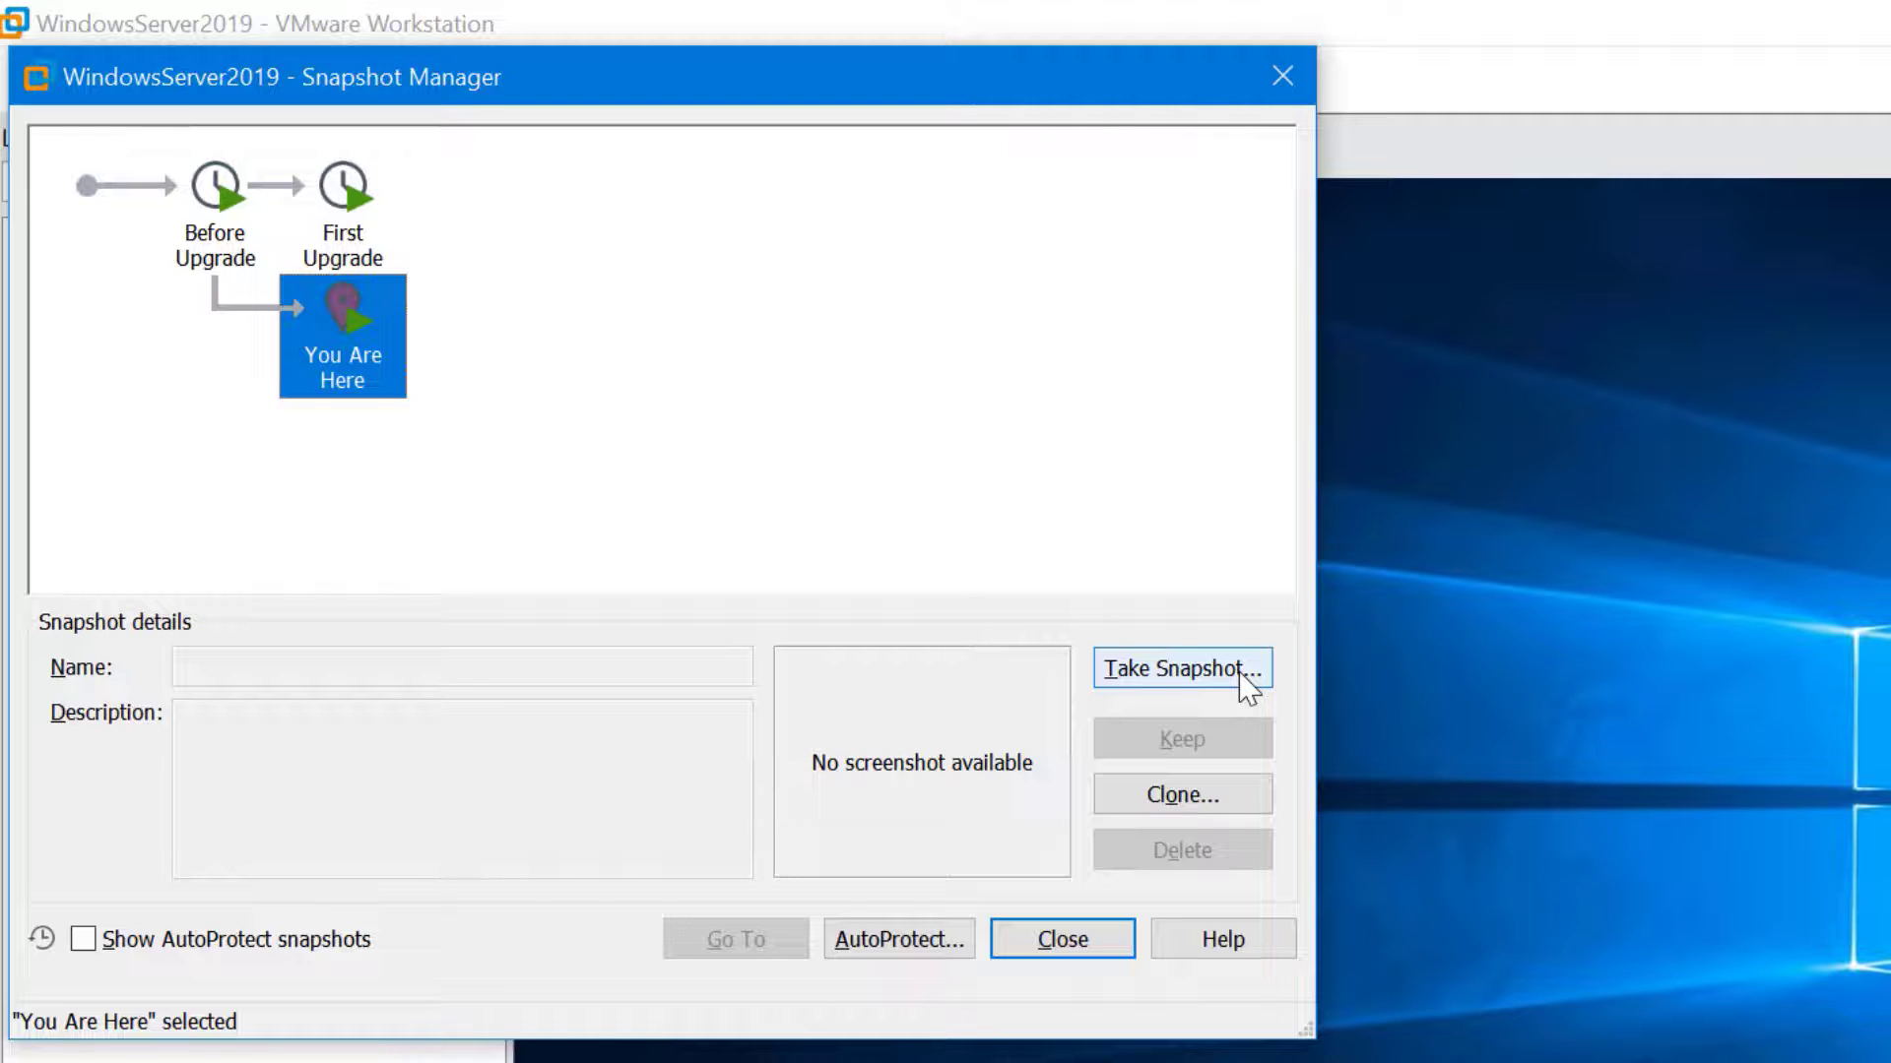
Turn on AutoProtect with a Daily interval and a maximum of 10 snapshots
click(937, 942)
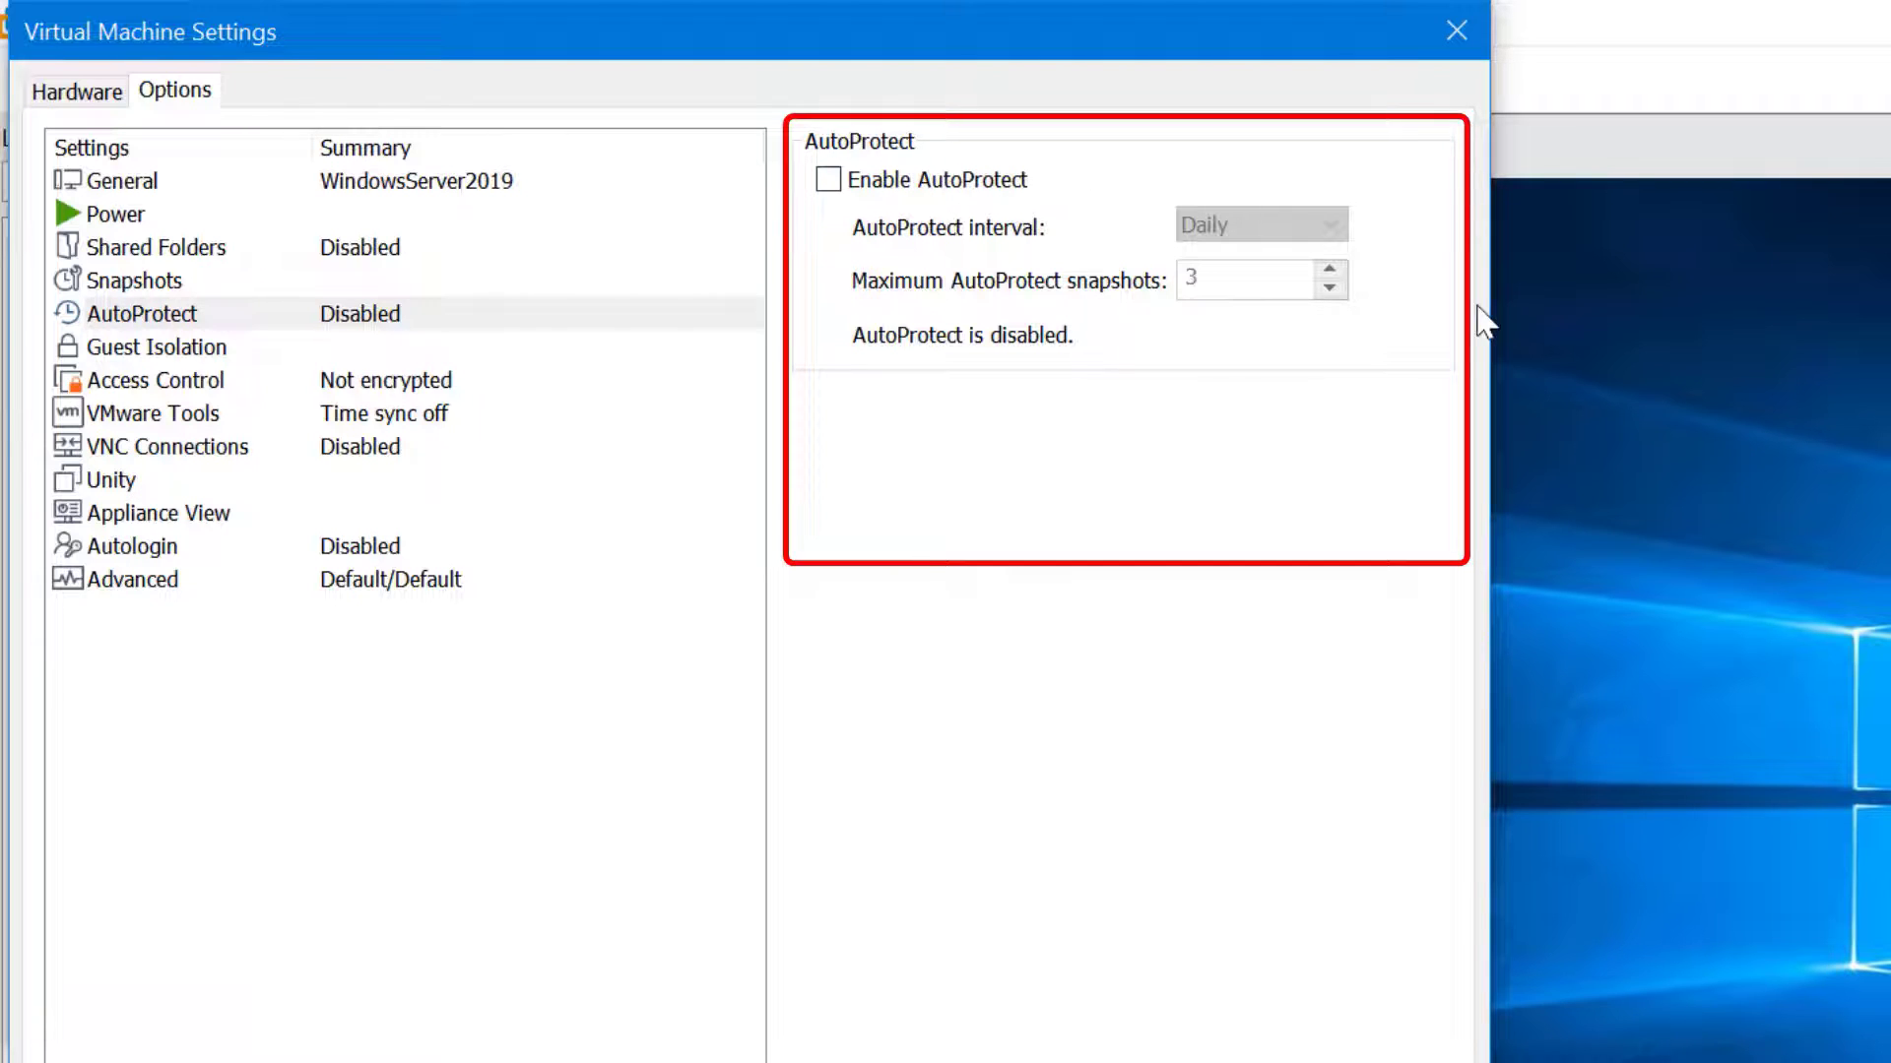
click(828, 179)
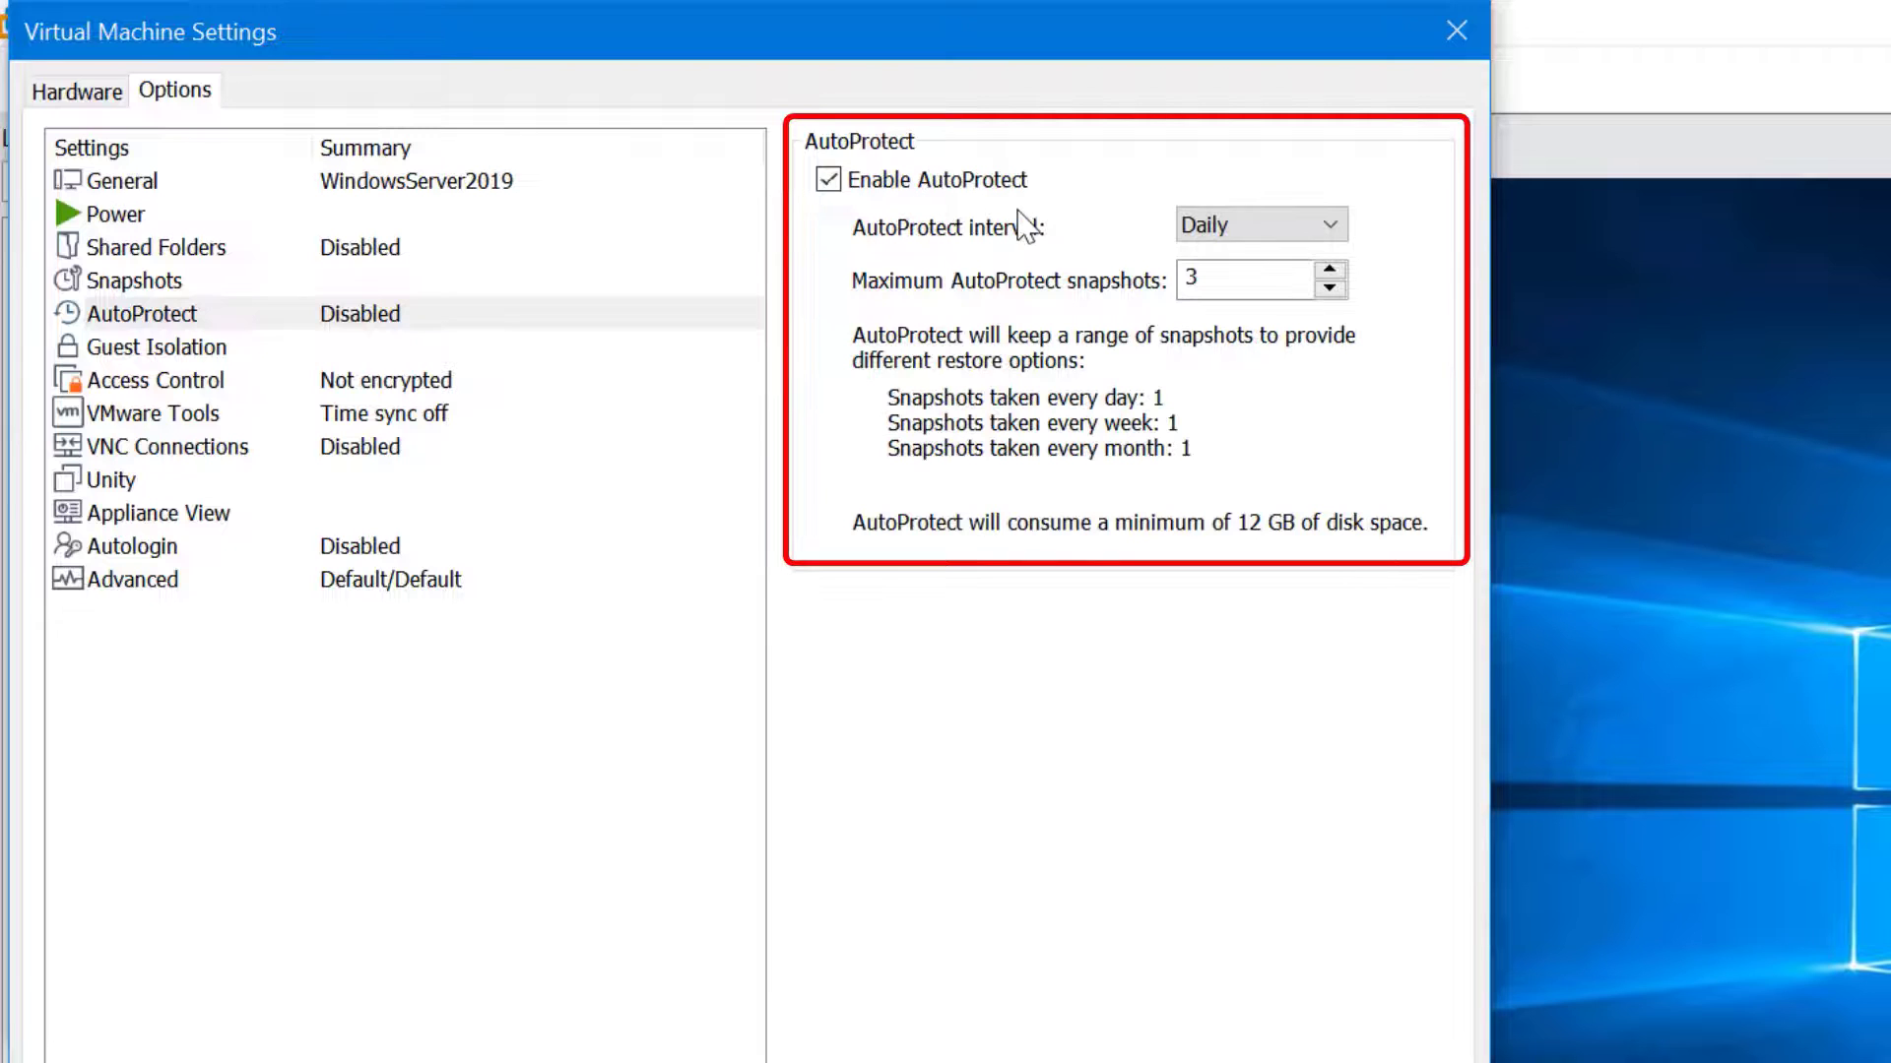
click(1314, 233)
click(1309, 313)
key(Tab)
text(10)
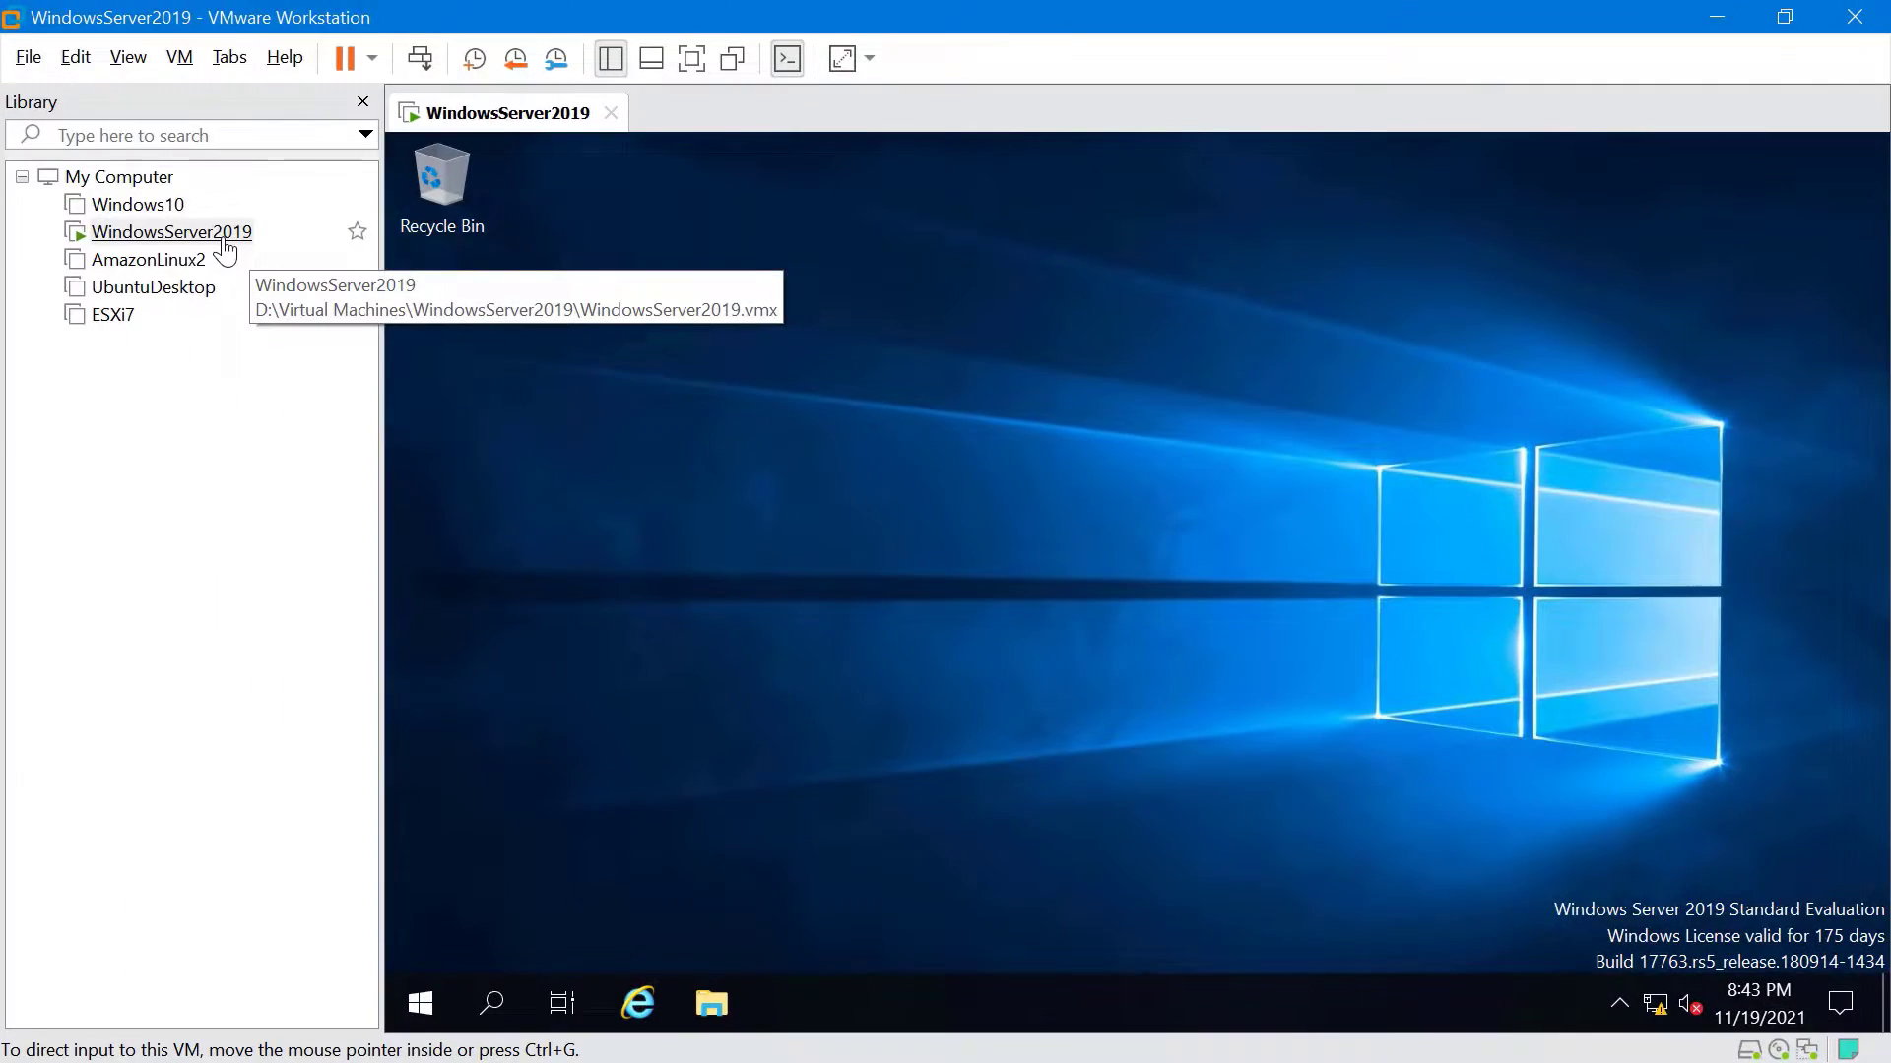
Set WindowsServer2019's Shared Folders to Always enabled with network-drive mapping, and start adding a share
right_click(225, 244)
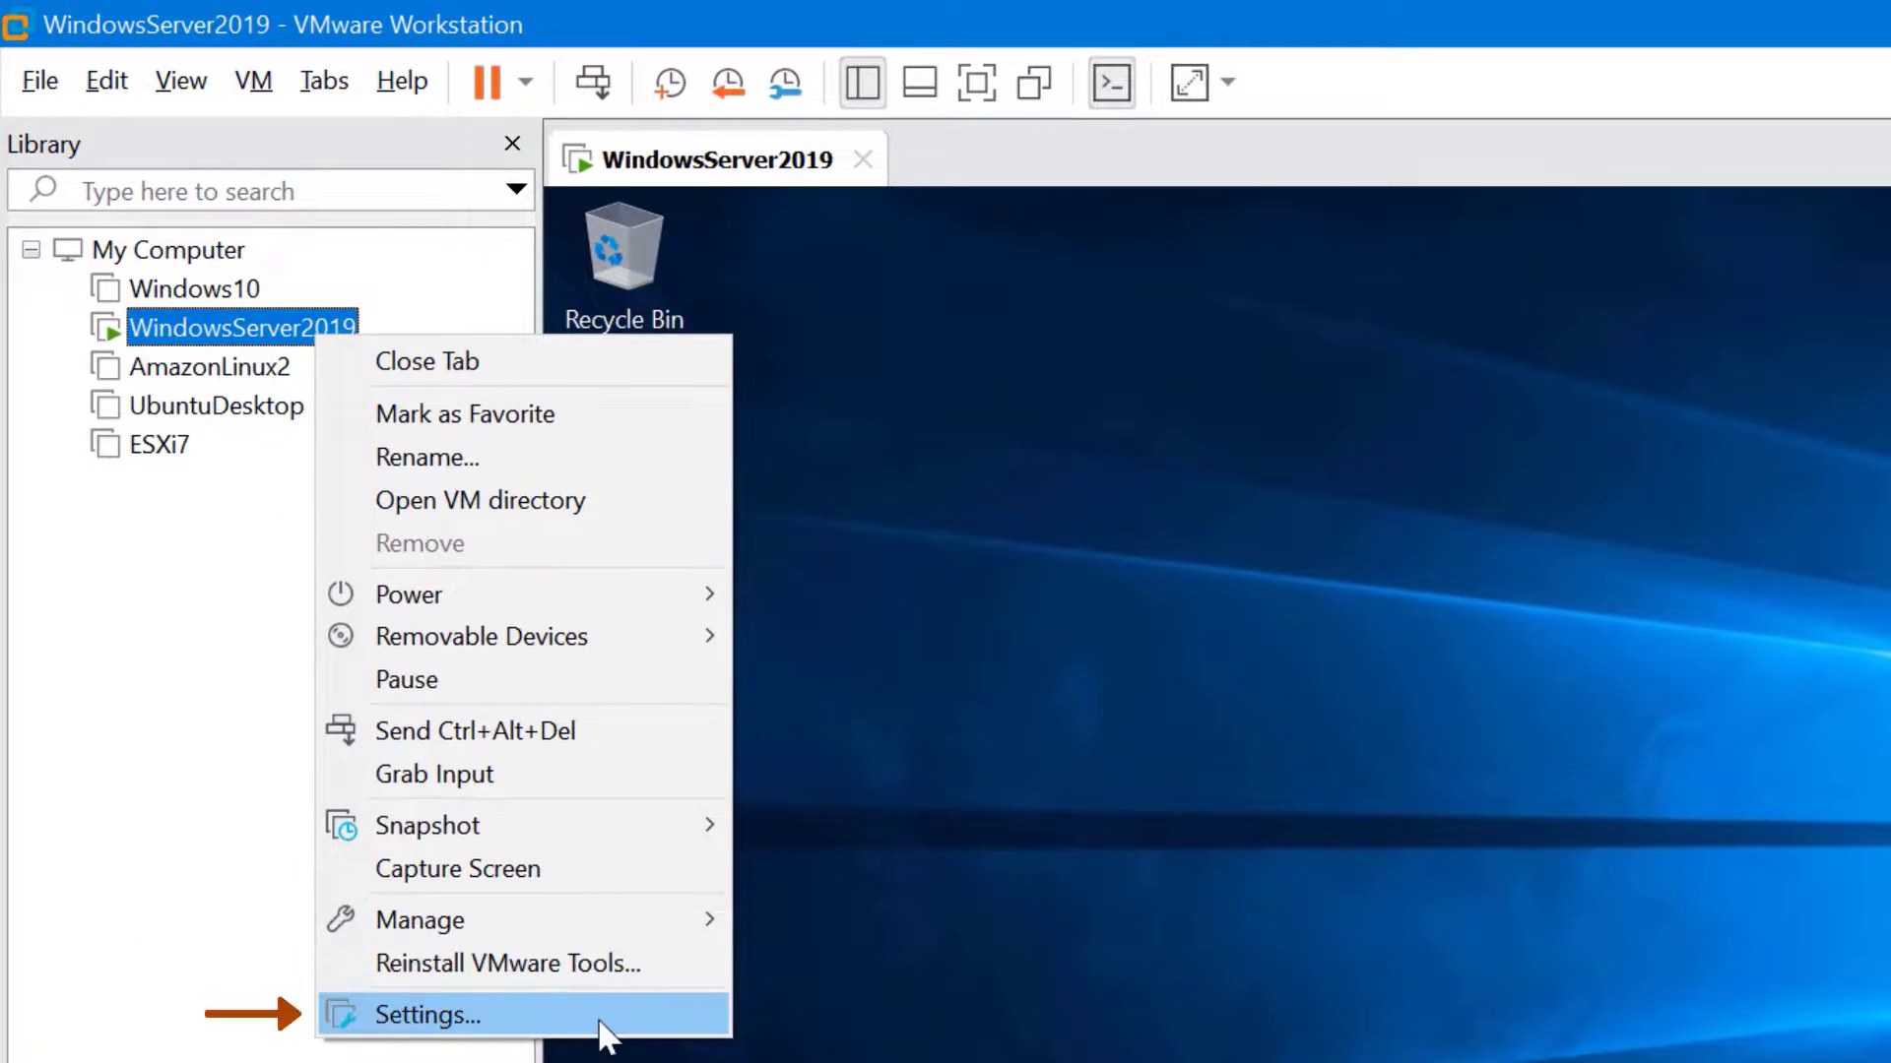
click(602, 1029)
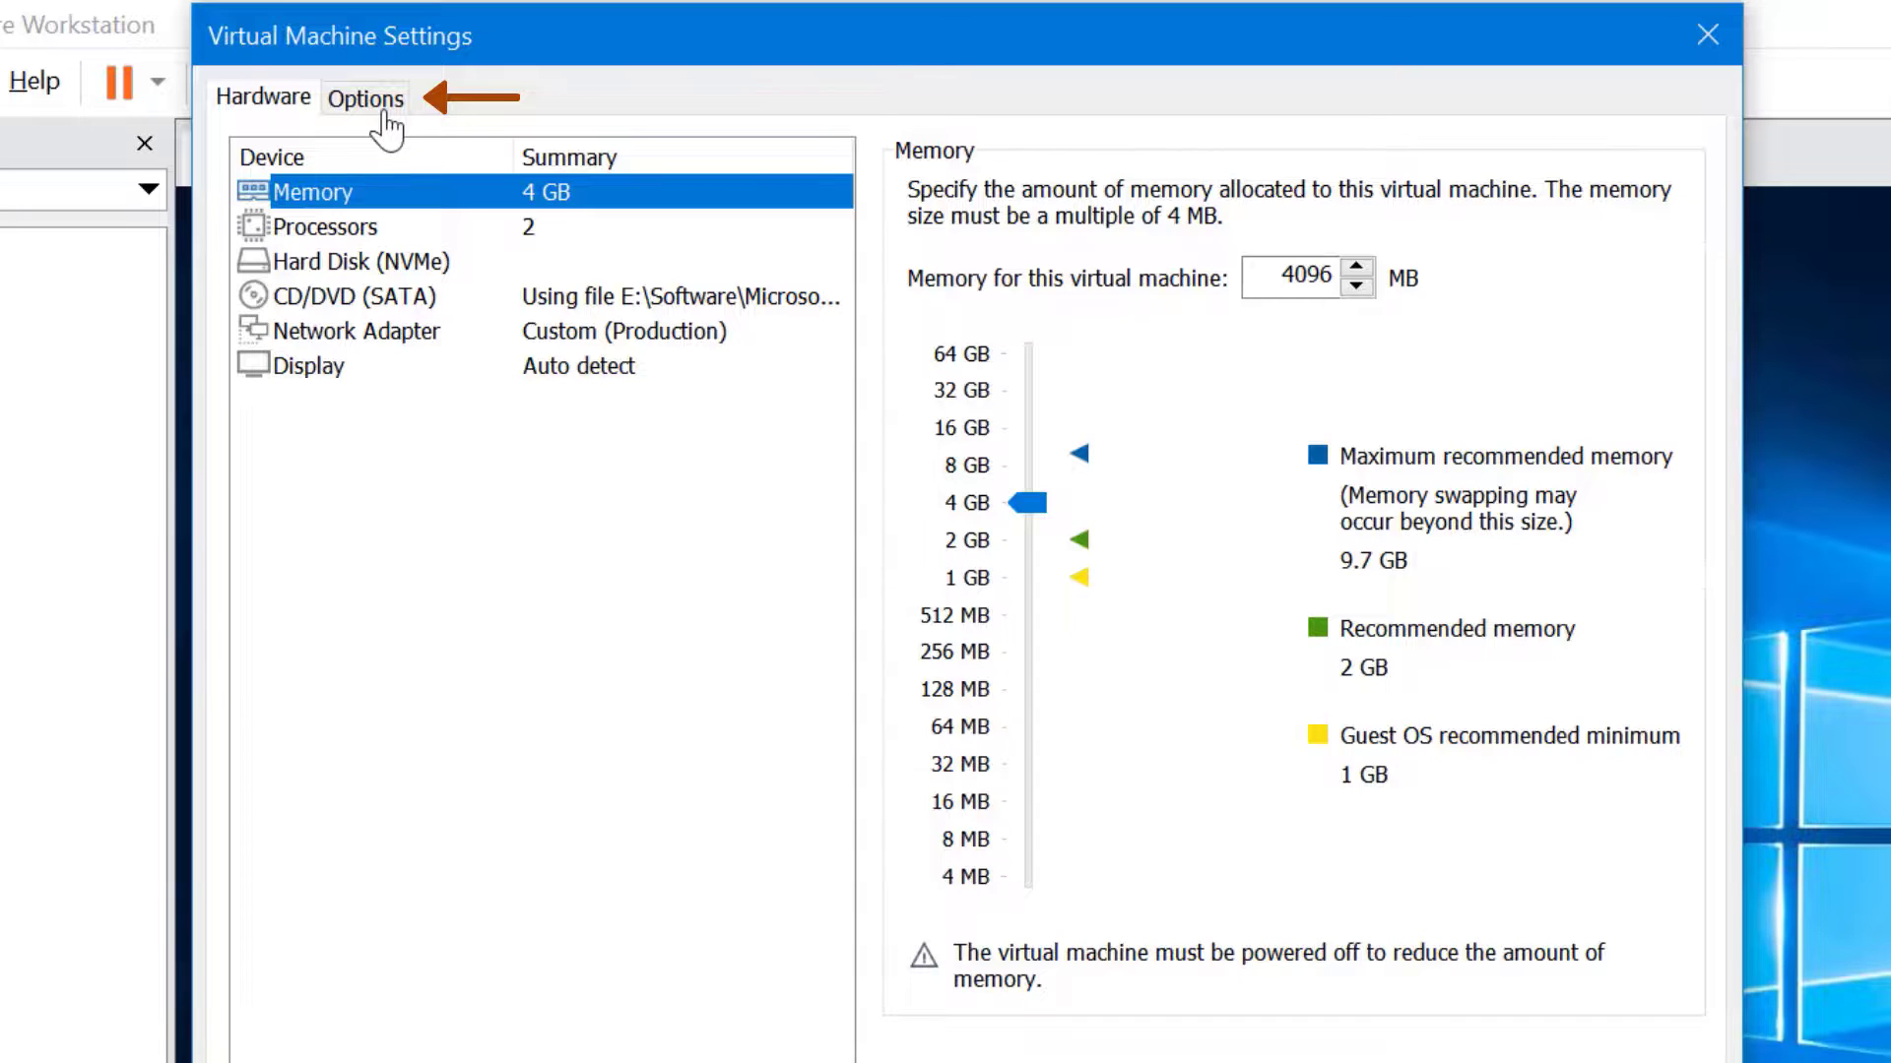
click(384, 110)
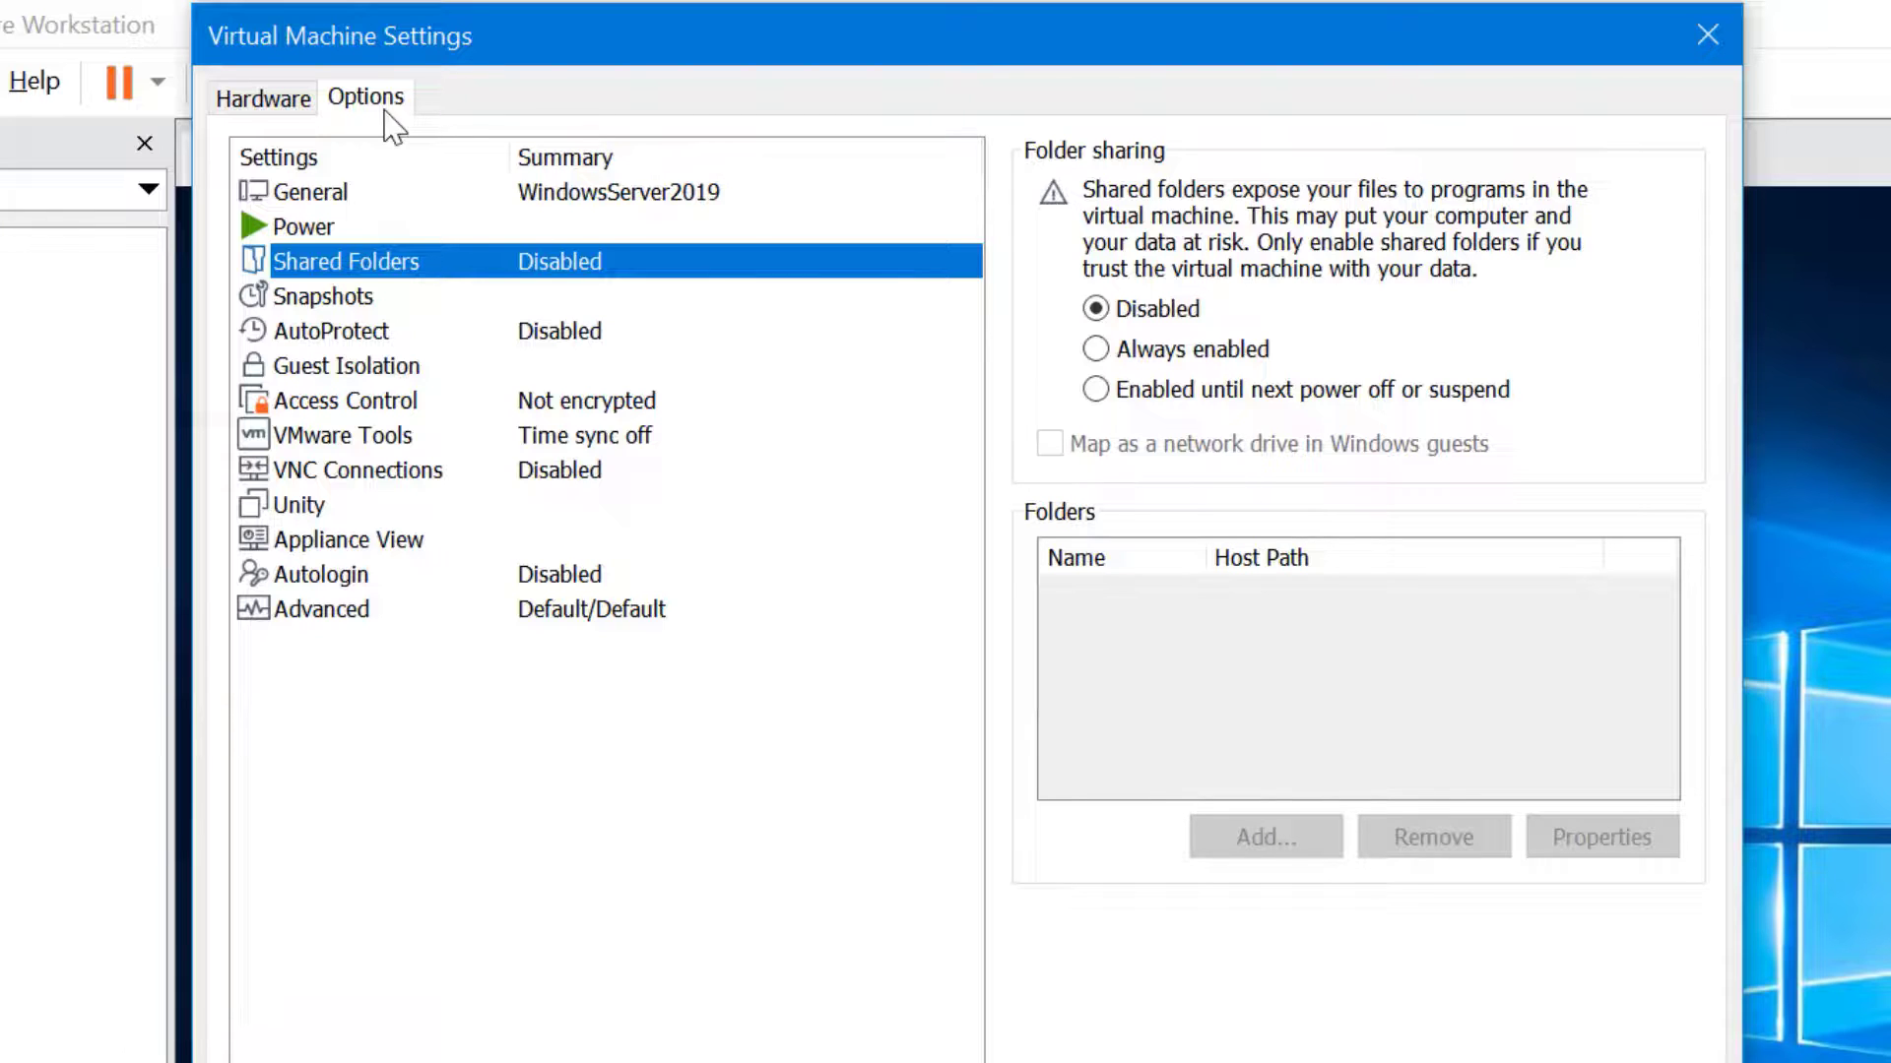
key(Tab)
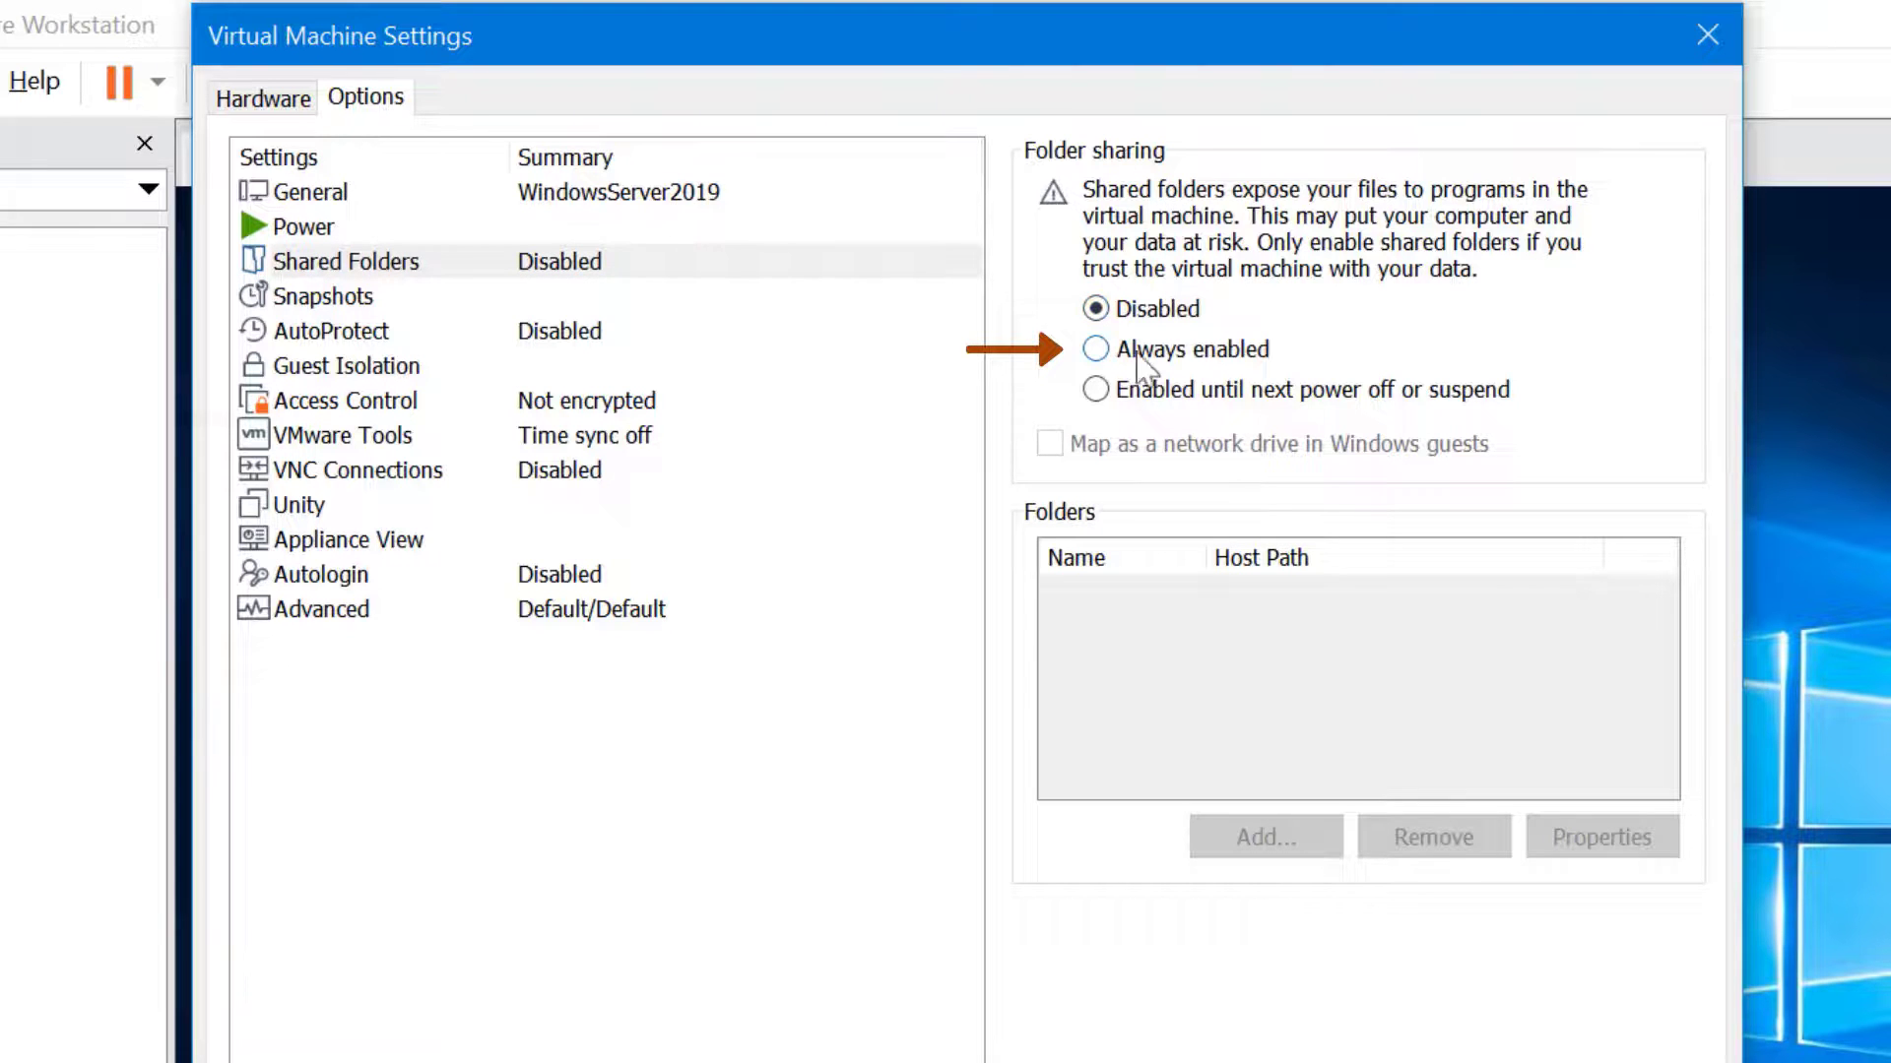
click(1150, 357)
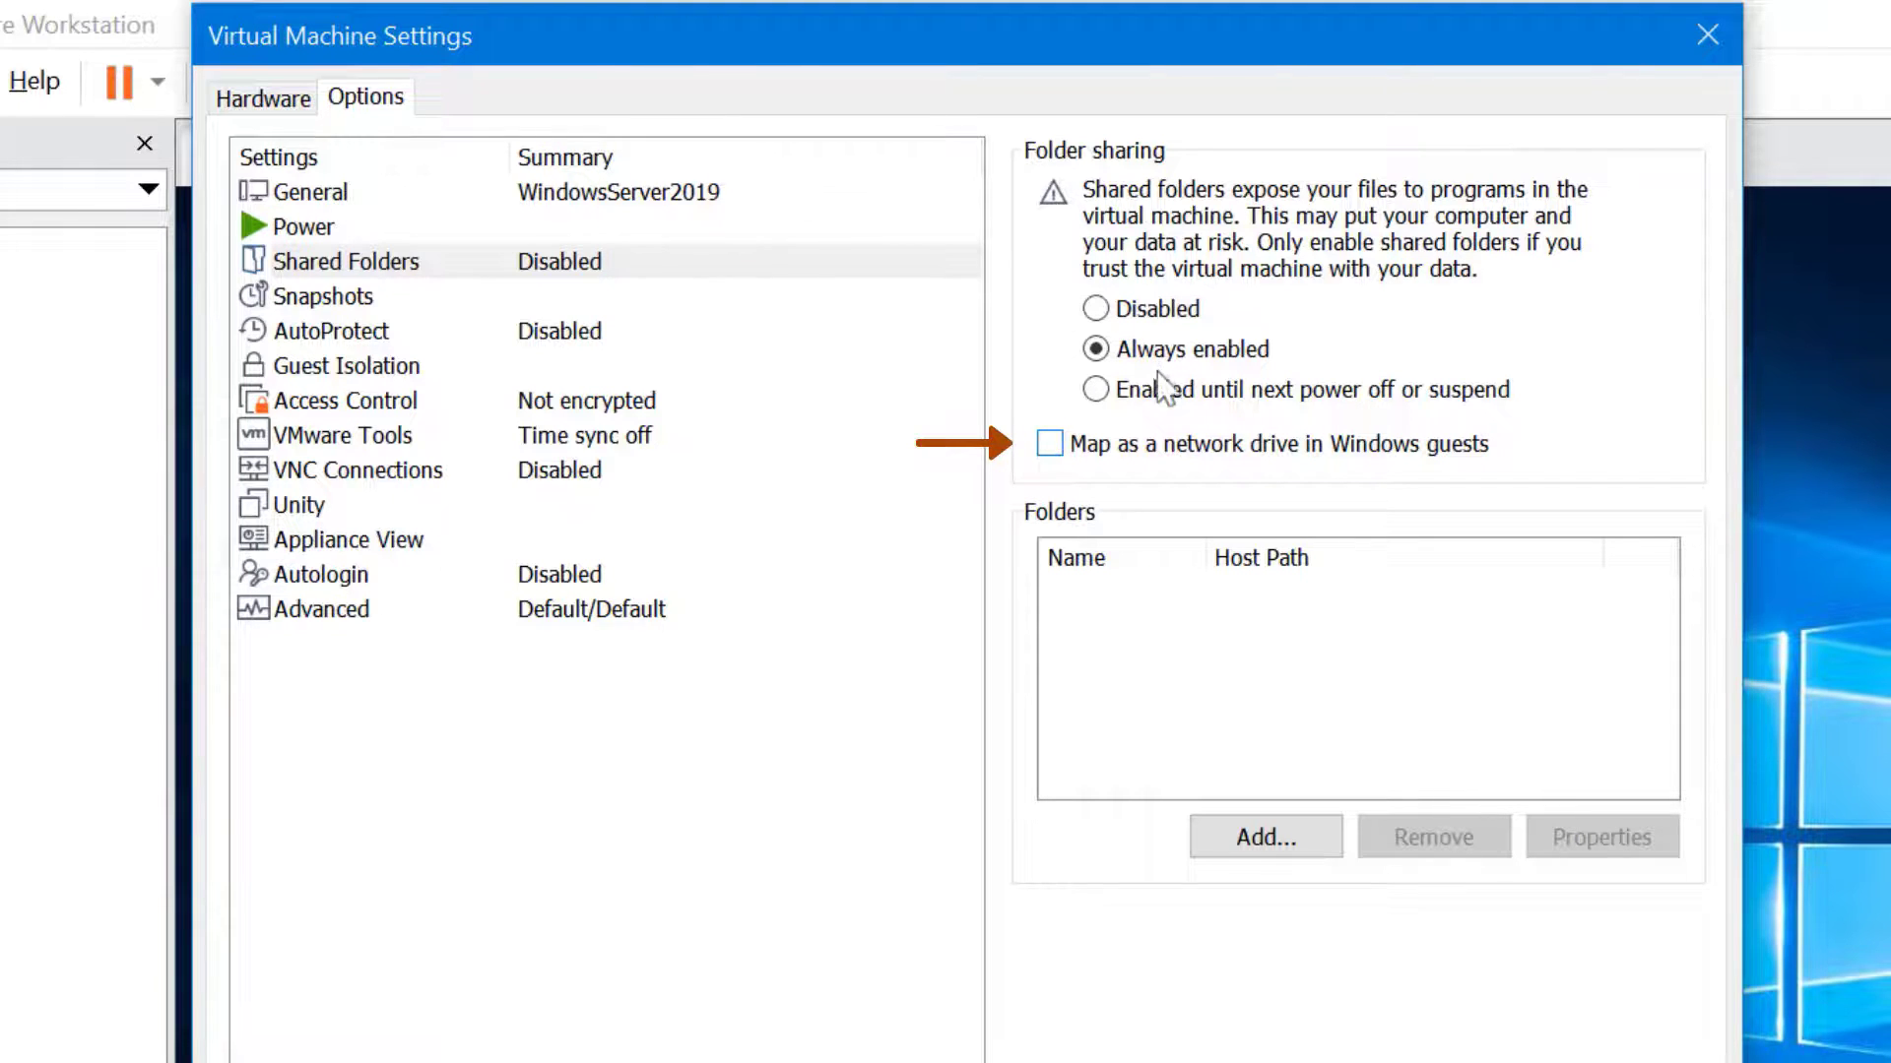
click(1188, 455)
click(1306, 845)
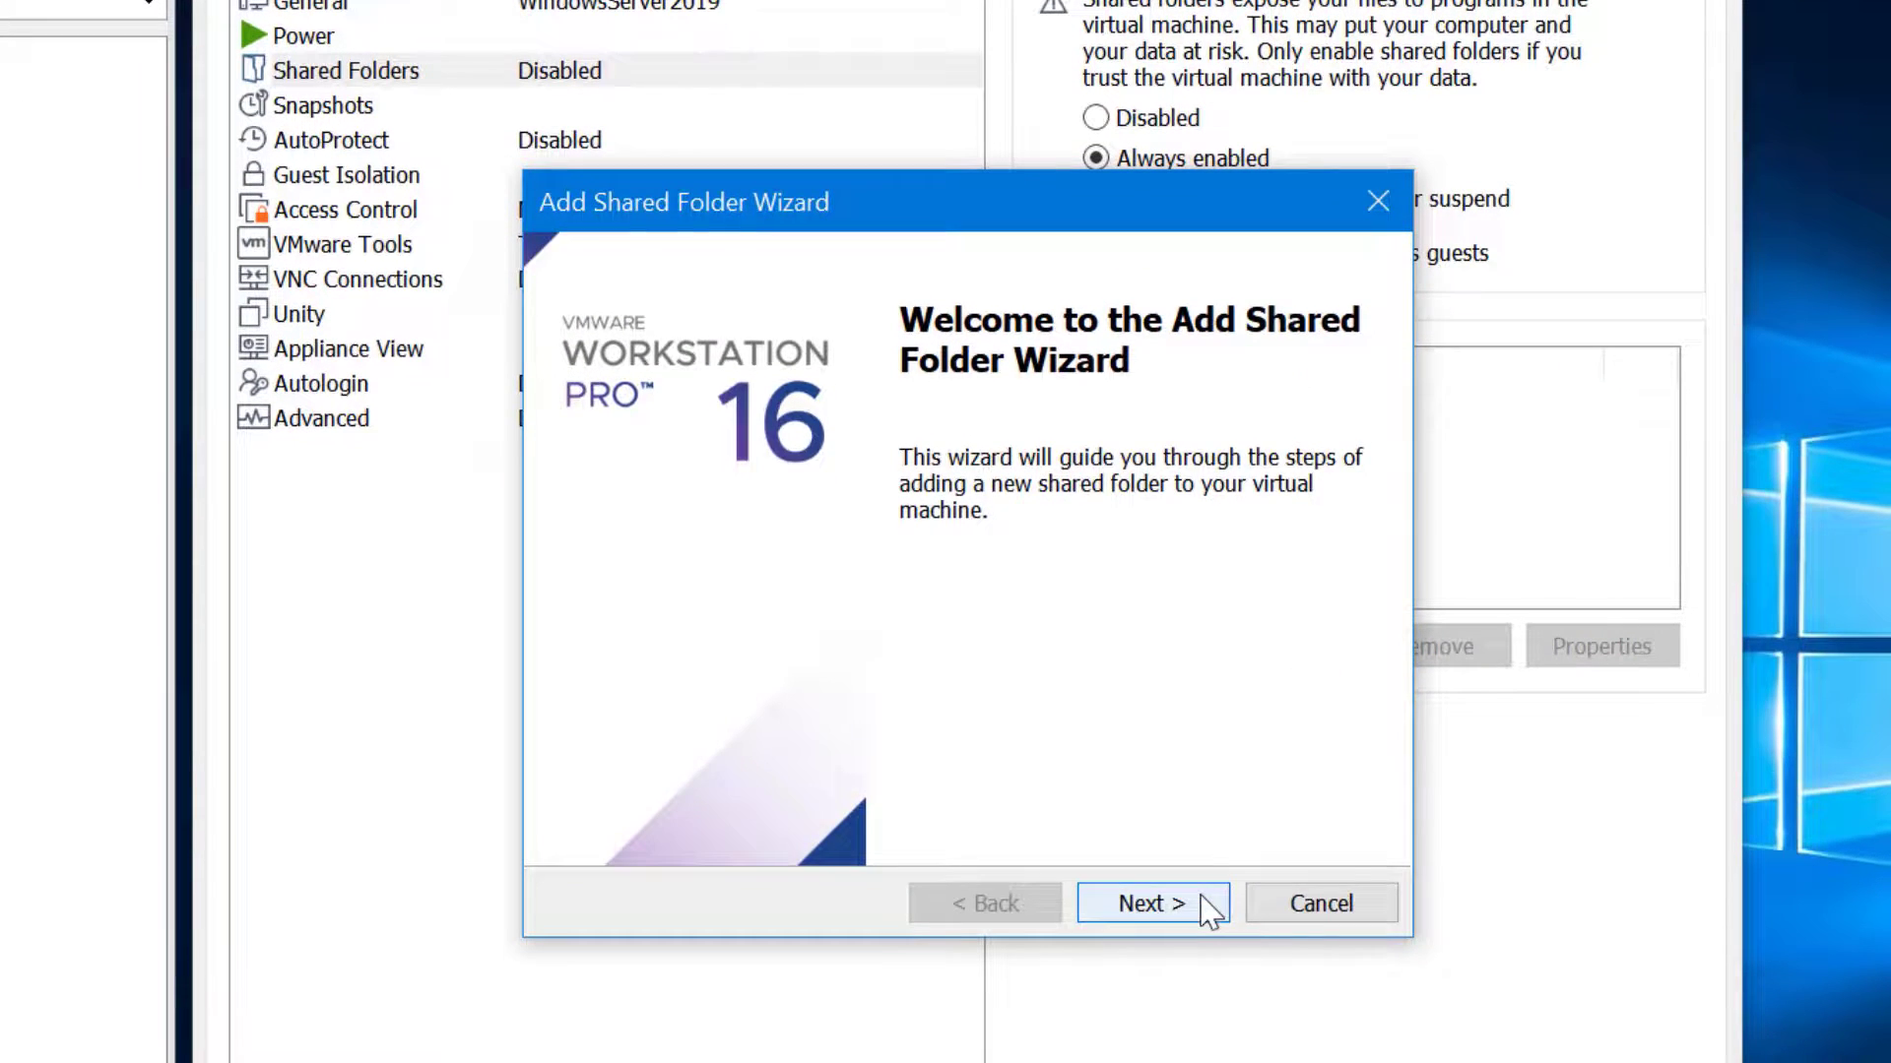
Share the host's Documents folder as an enabled share named 'Host Documents'
click(1200, 896)
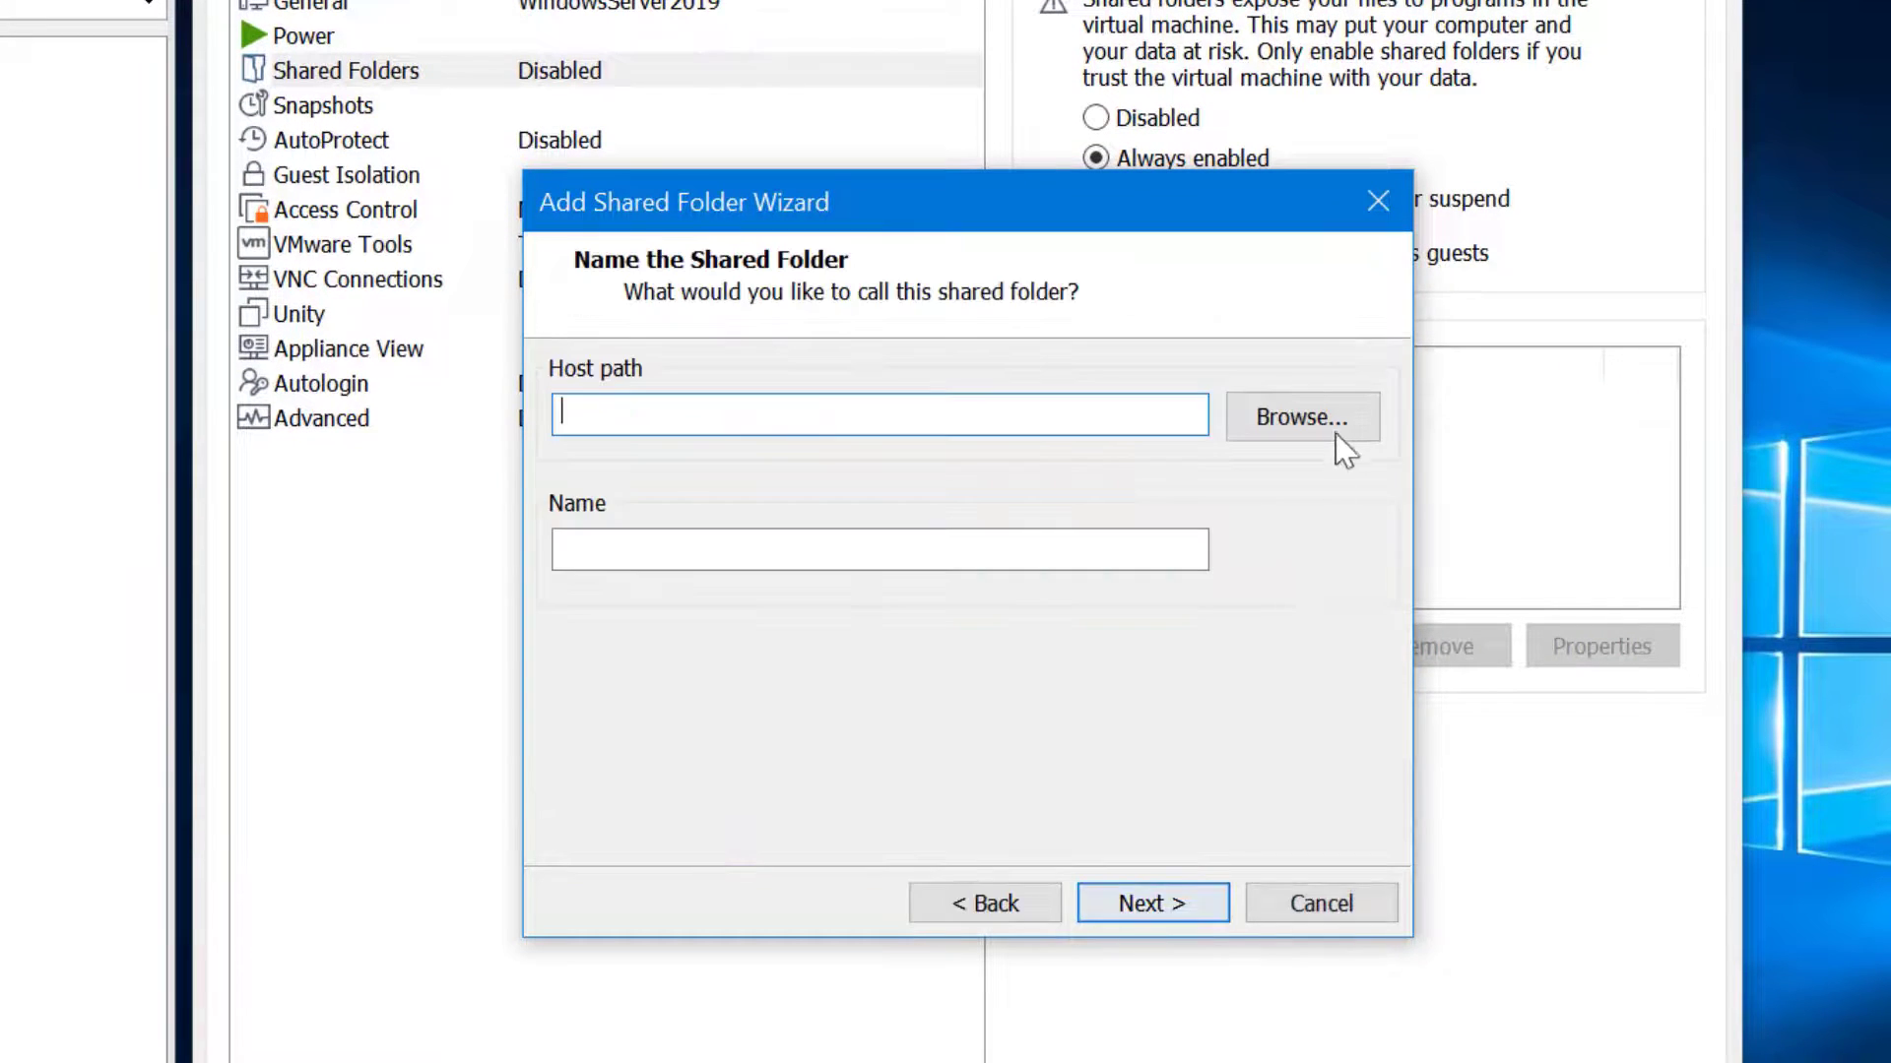
click(1345, 446)
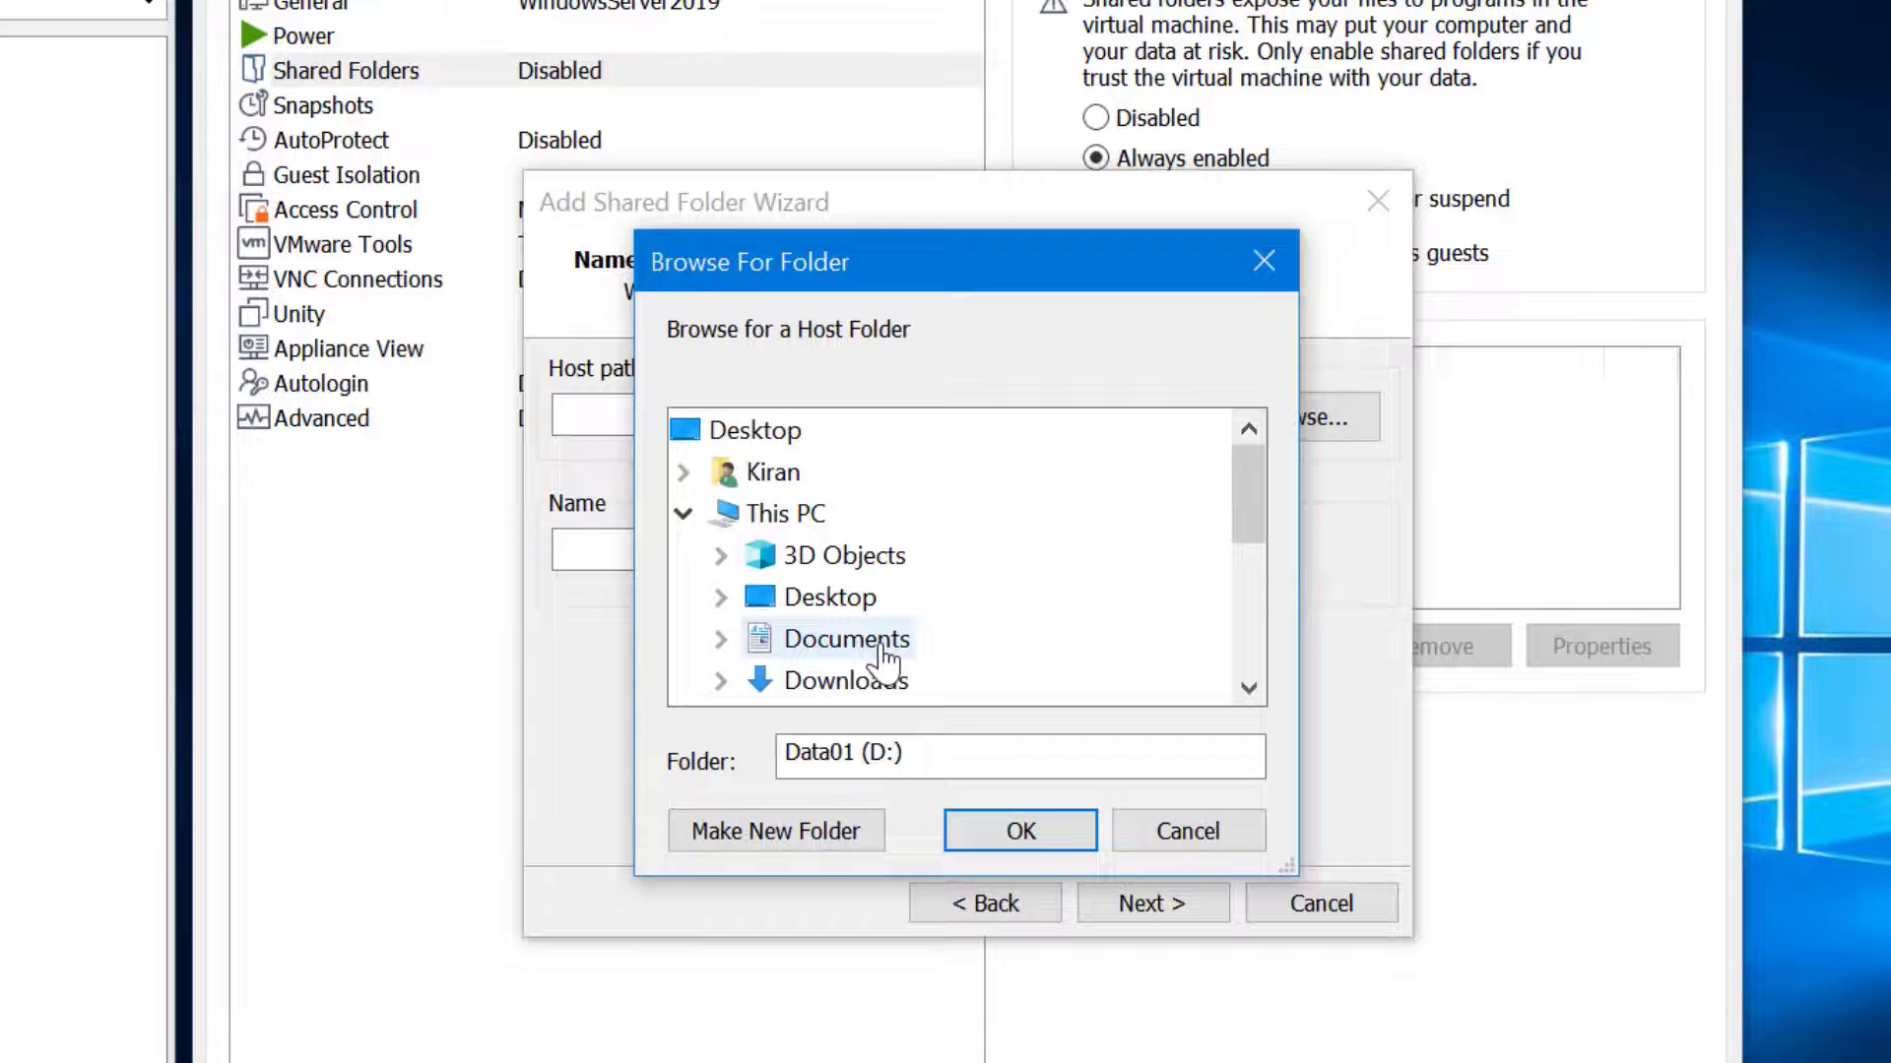
double_click(847, 640)
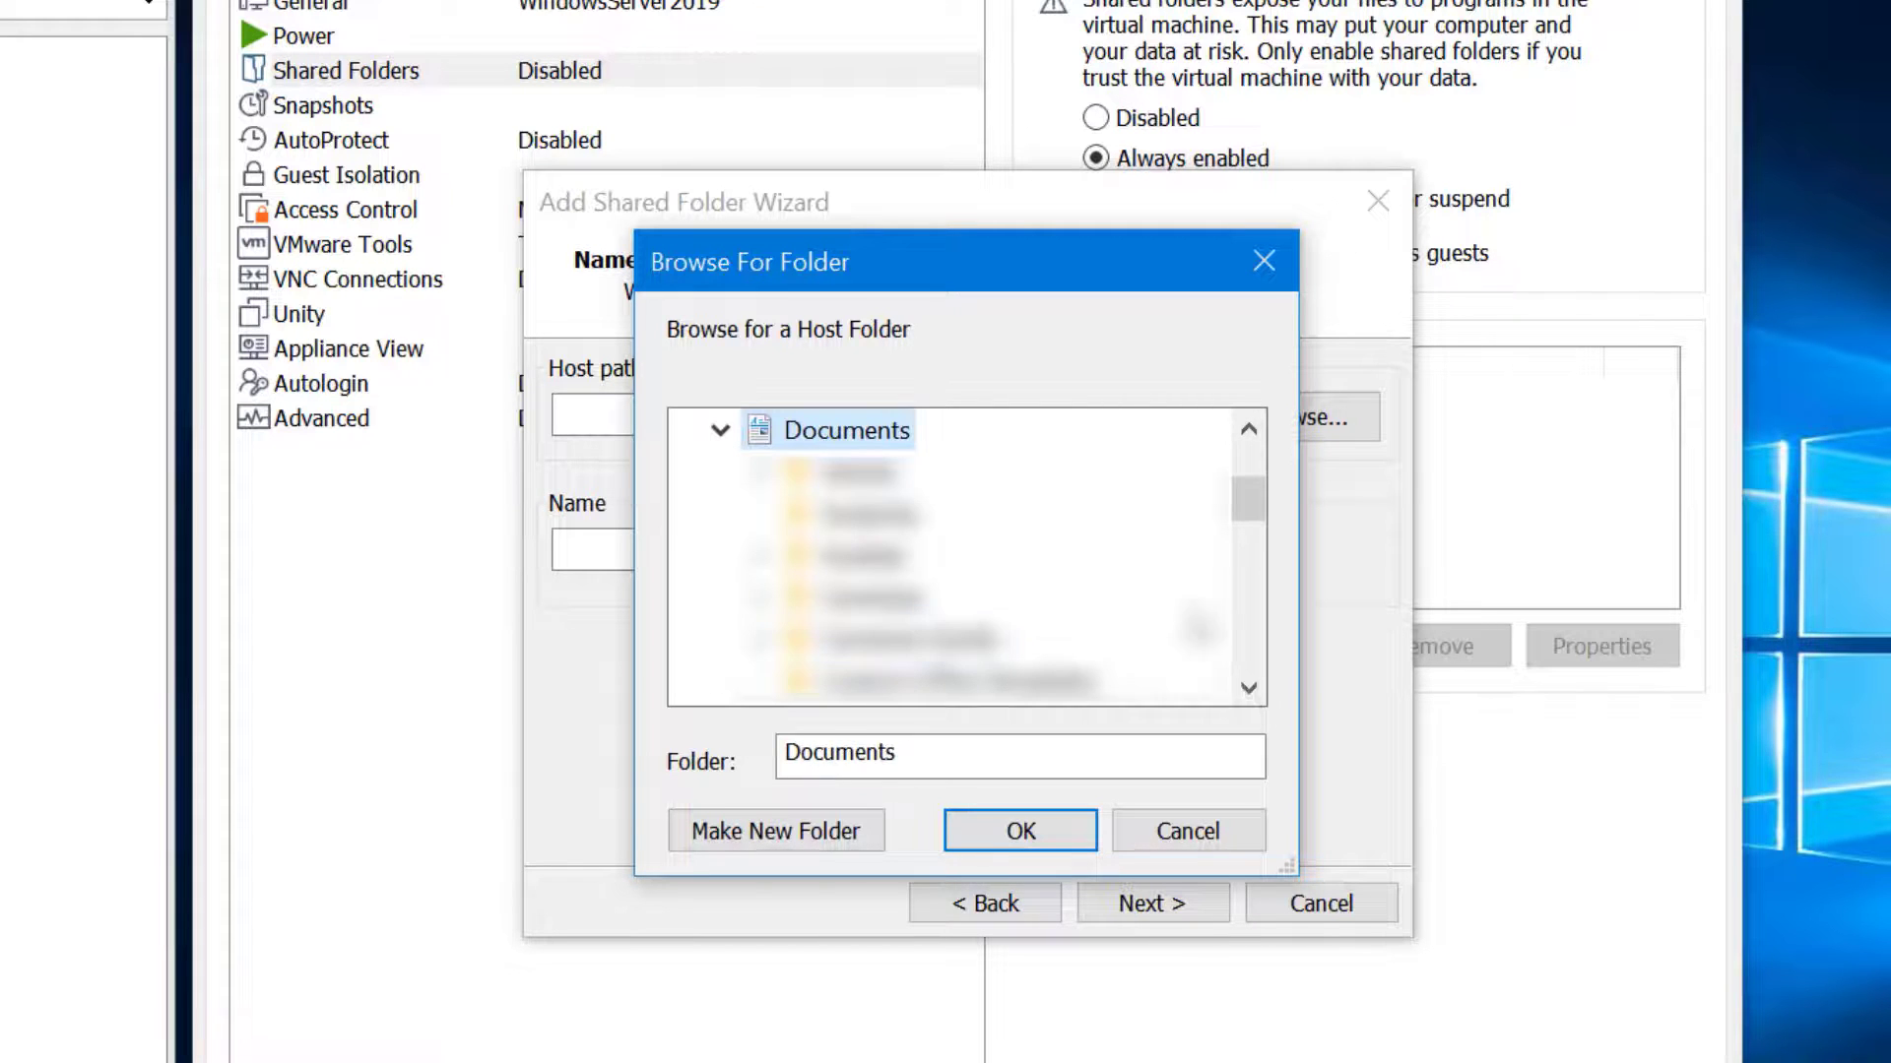
click(1072, 835)
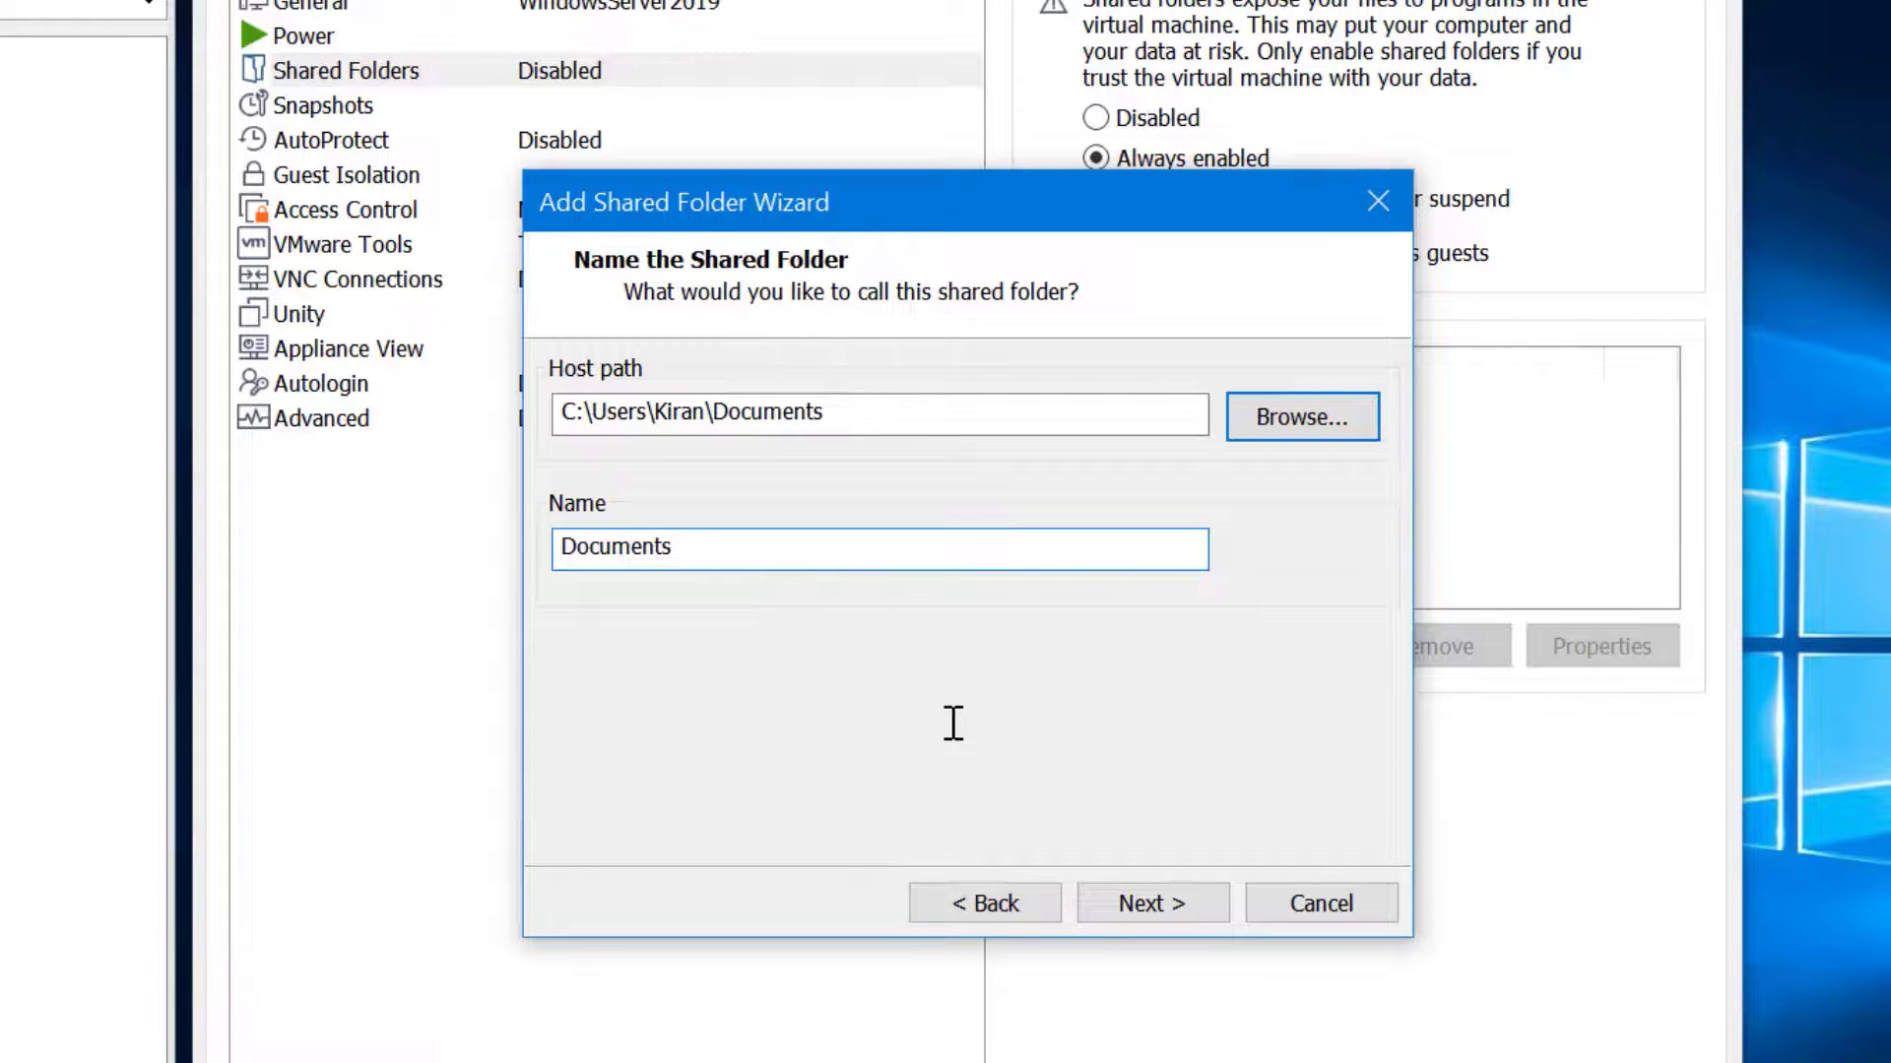
text(Host)
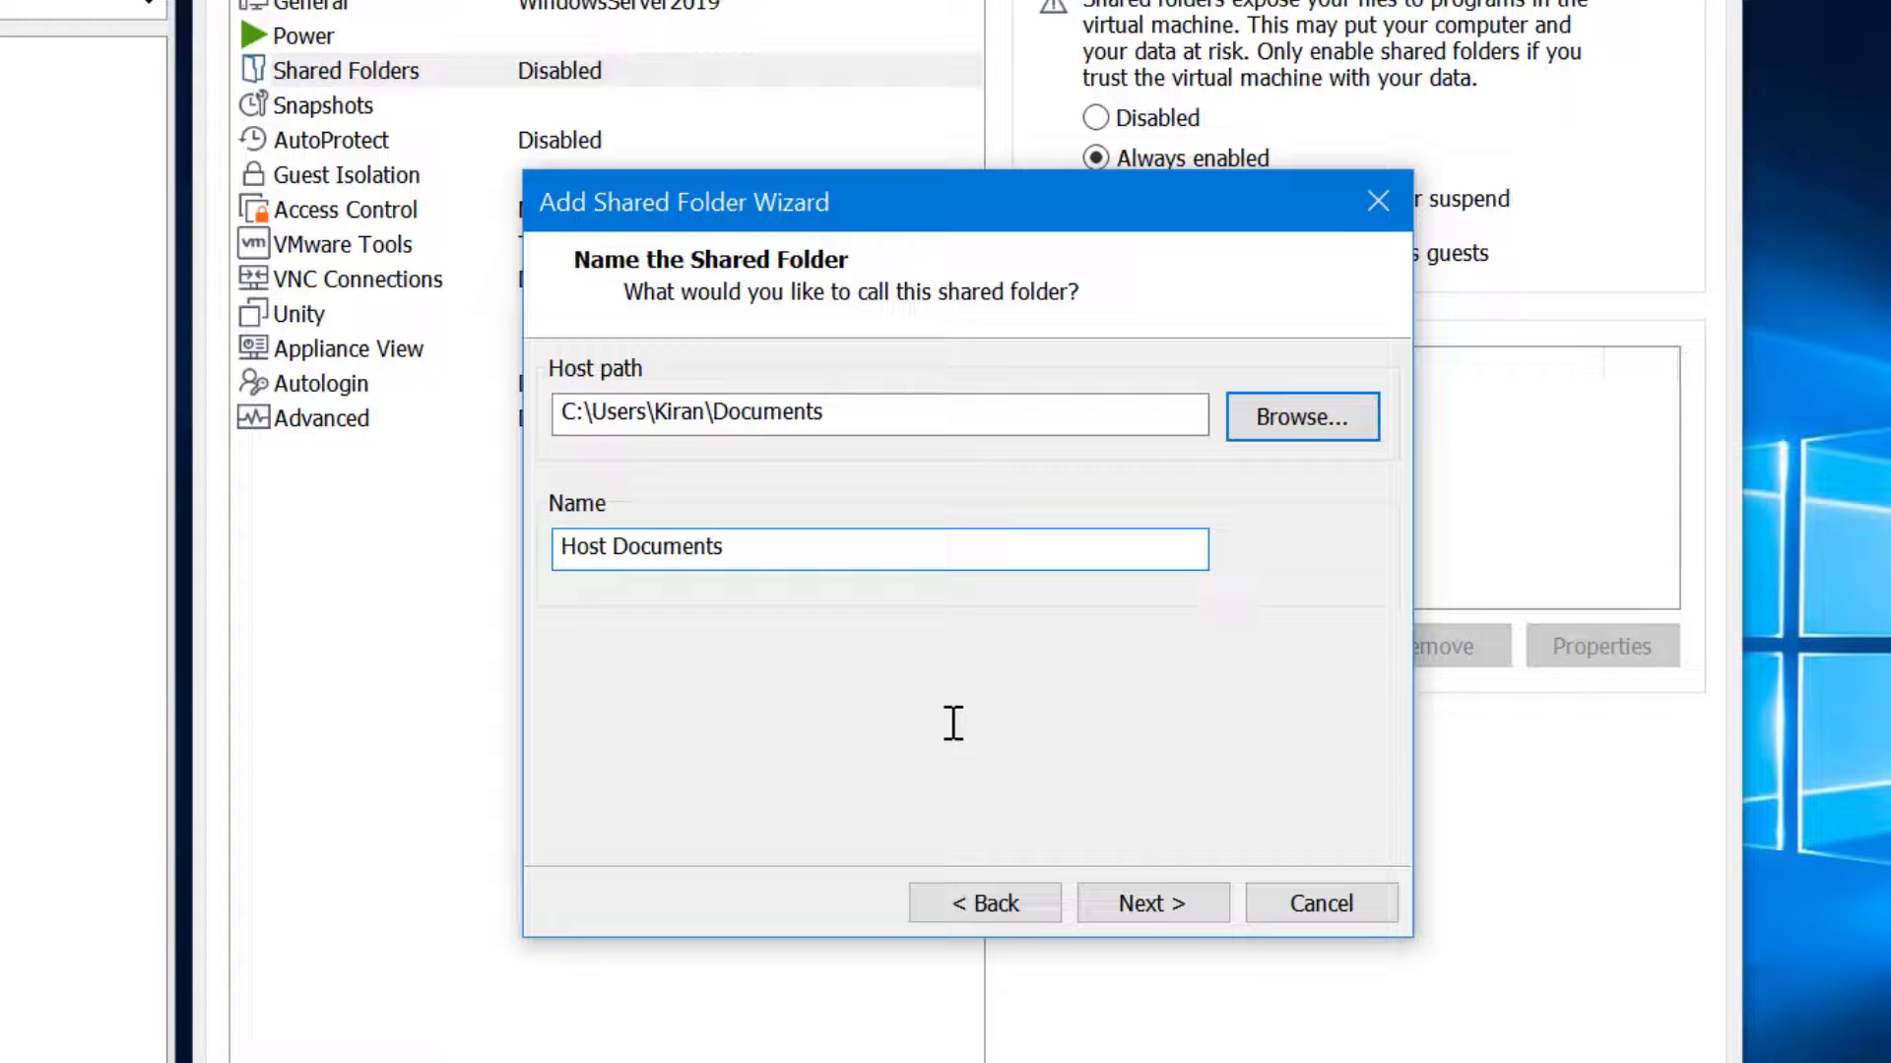
click(1192, 900)
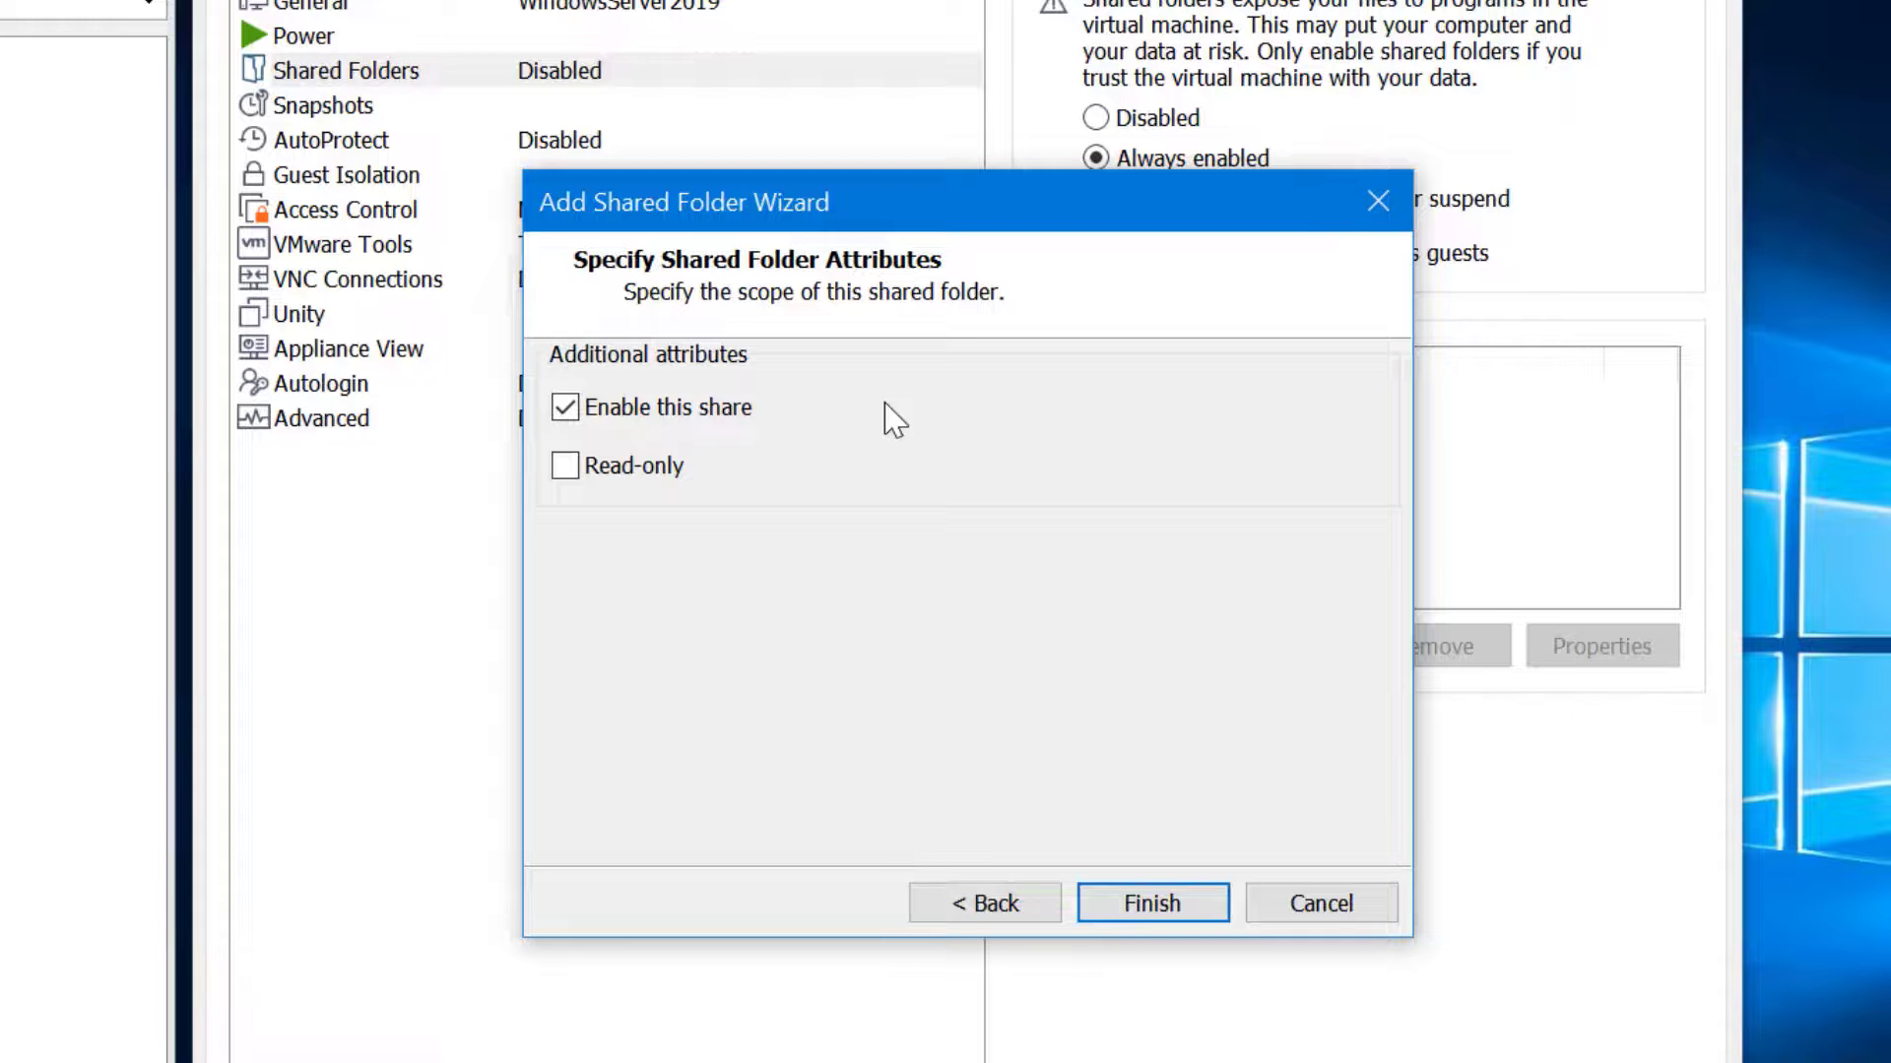
click(1190, 910)
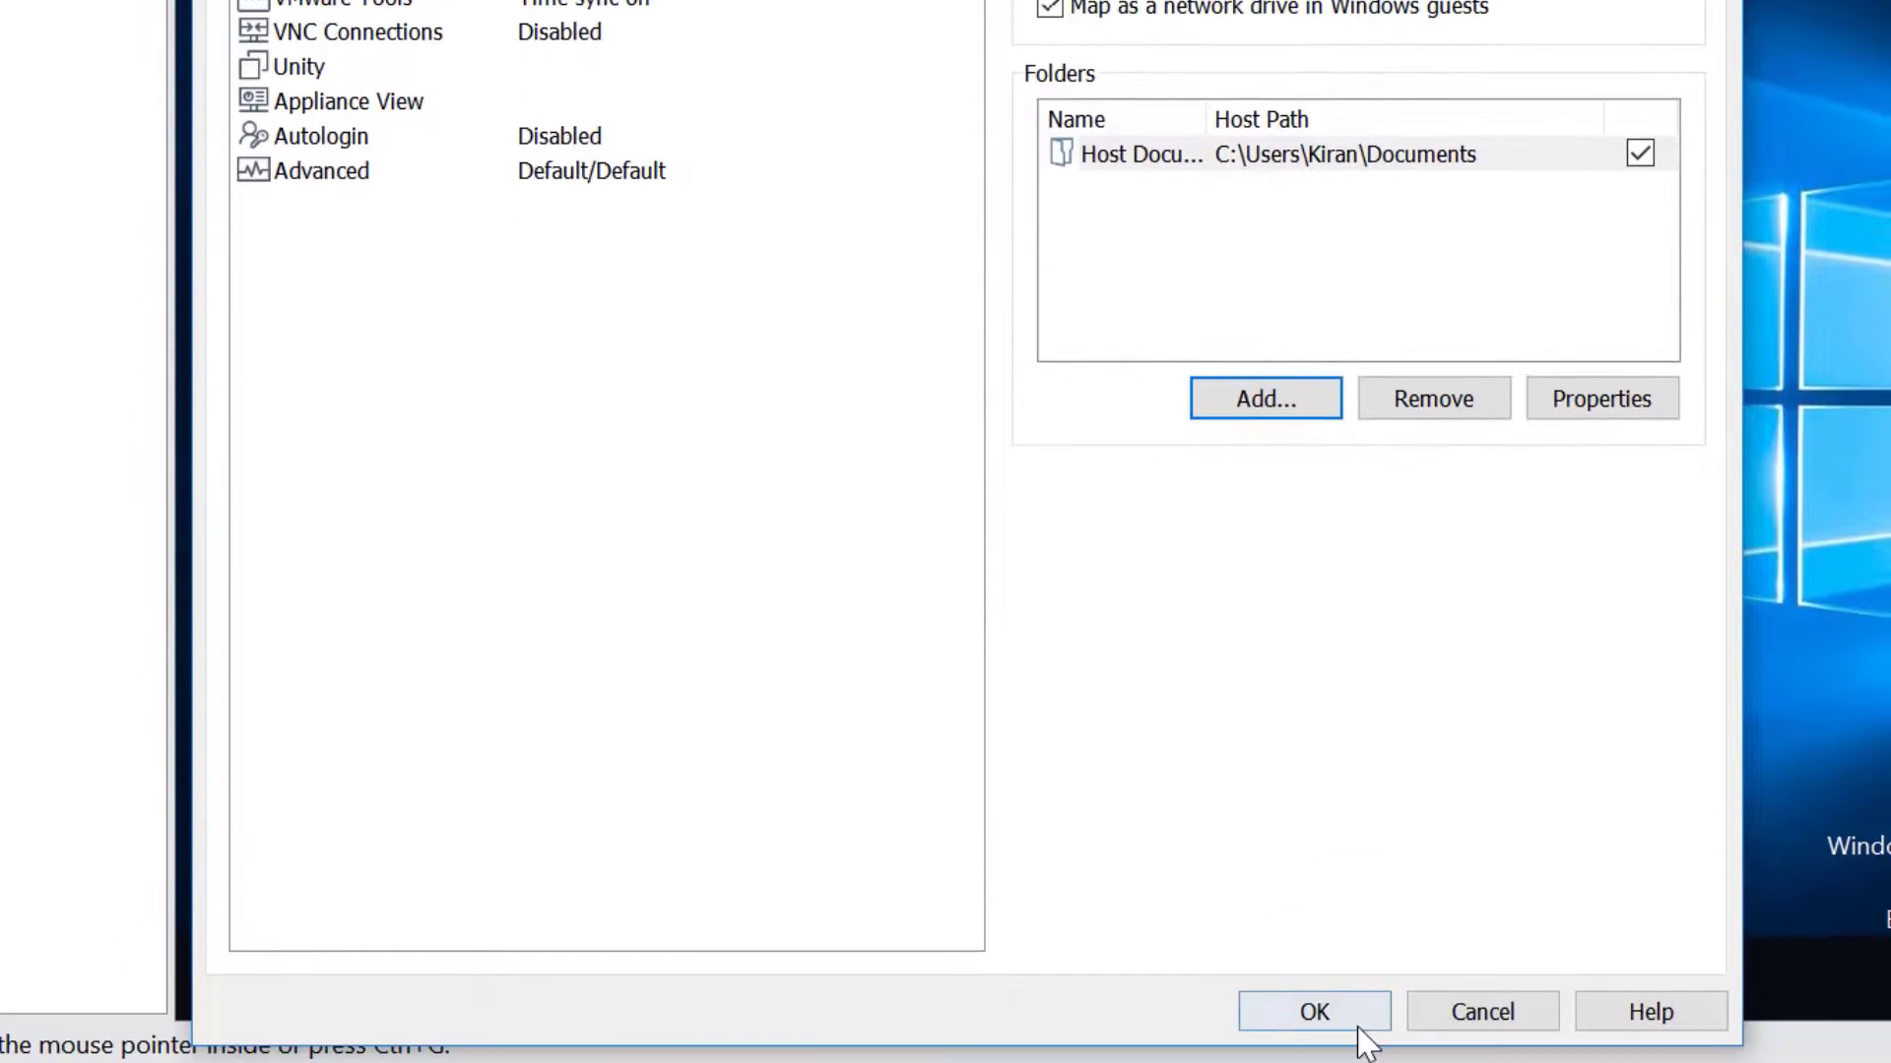
Apply the shared folder settings and open the guest's Shared Folders (Z:) network drive
click(1358, 1027)
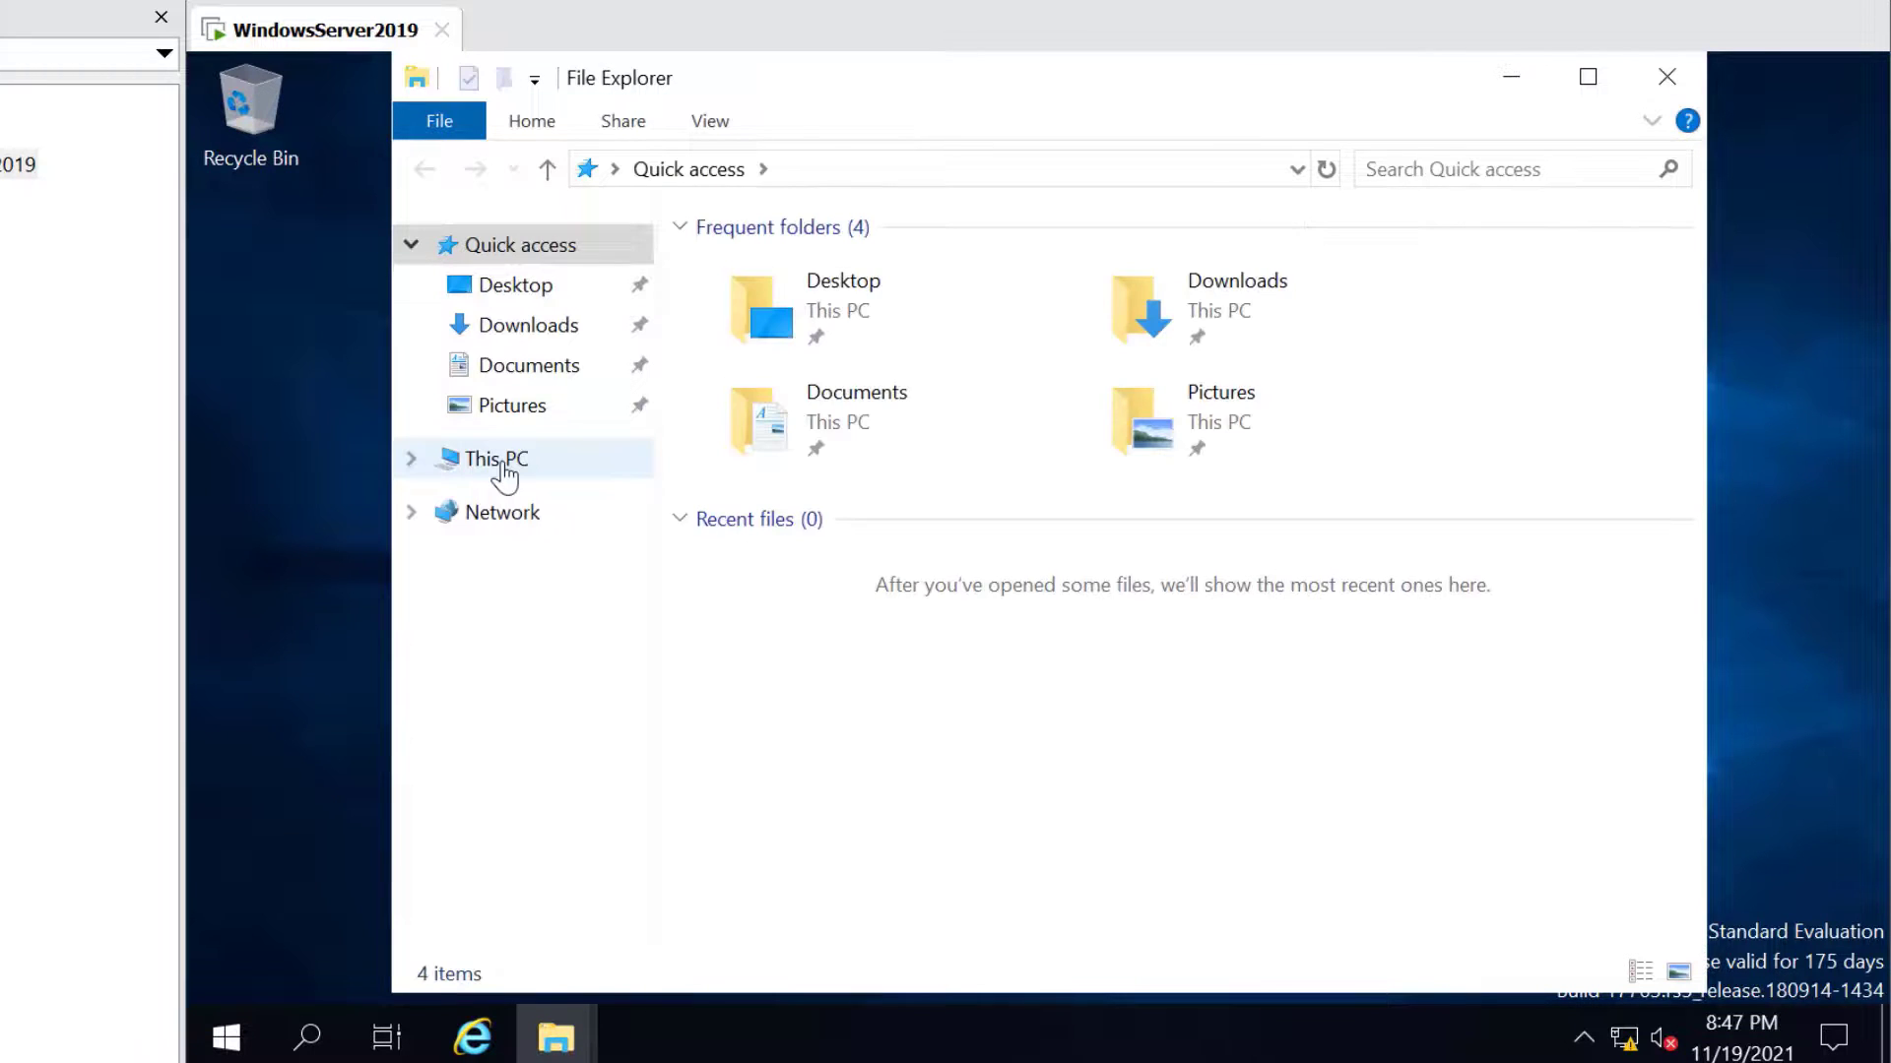
click(502, 467)
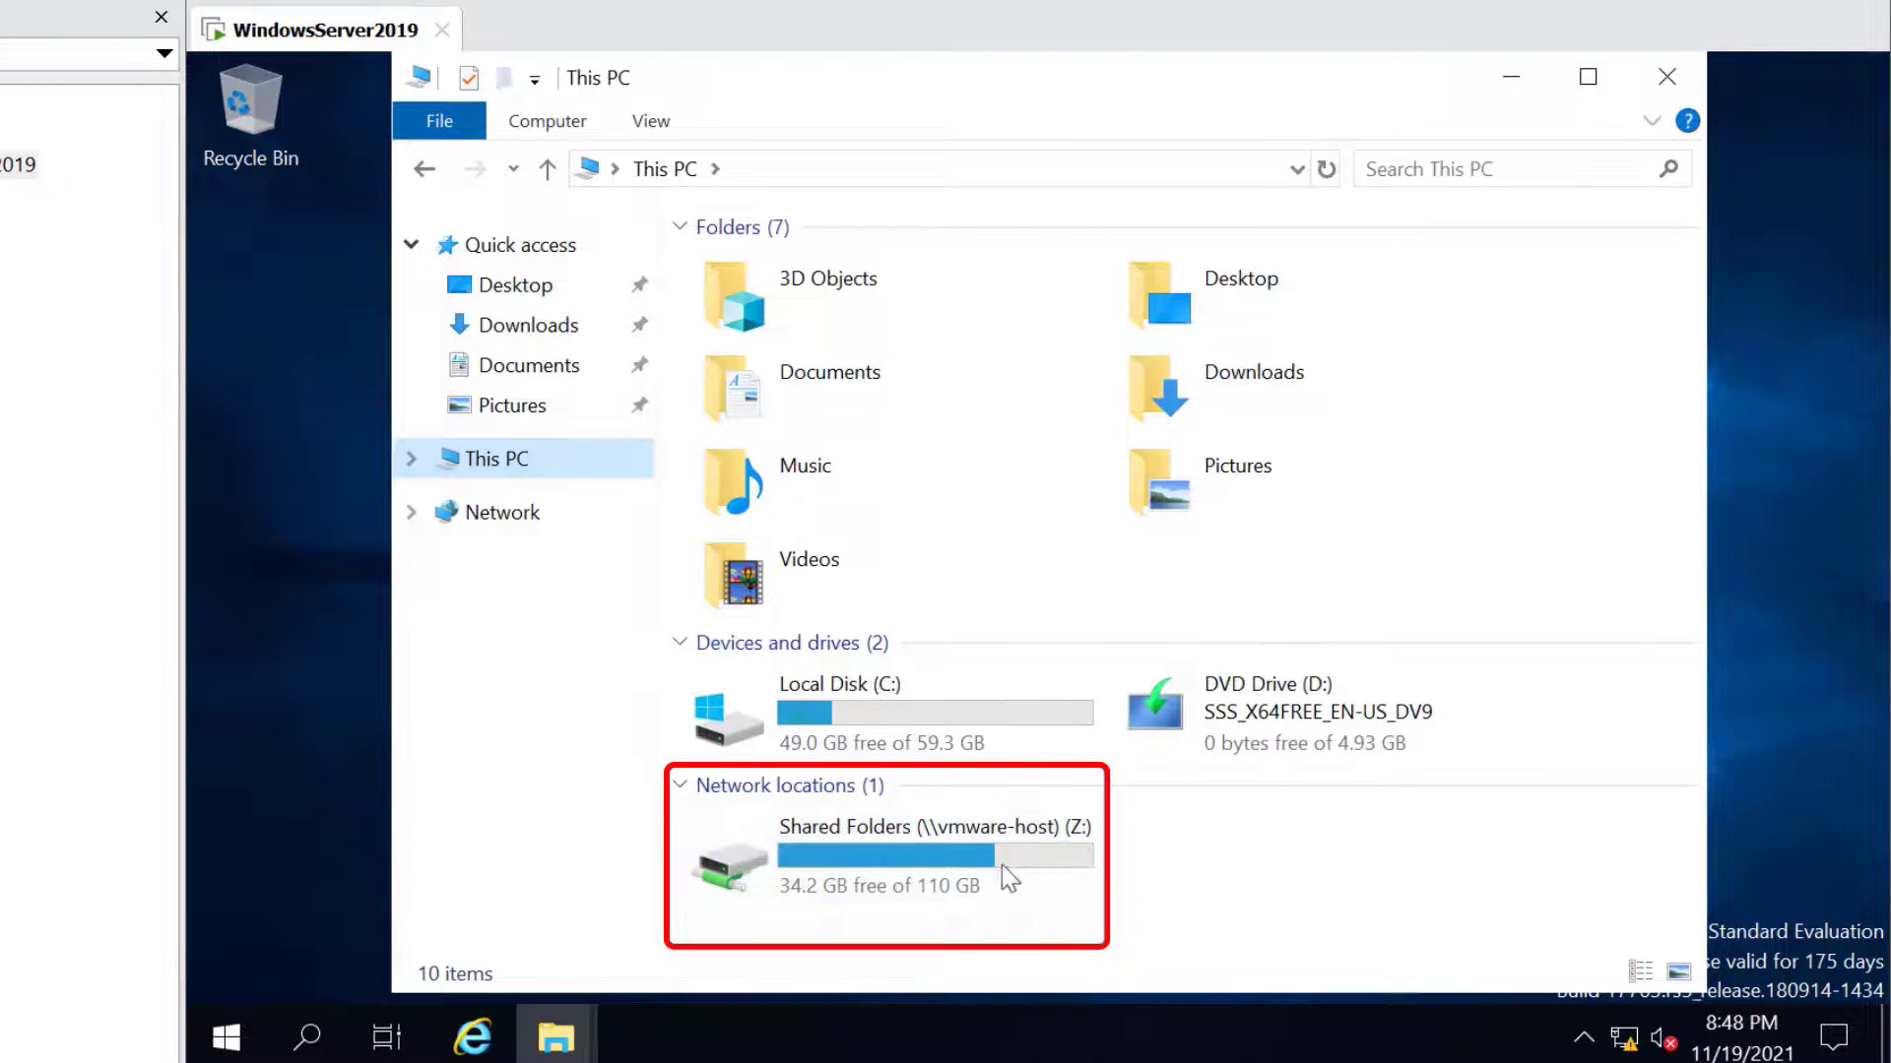
double_click(1031, 872)
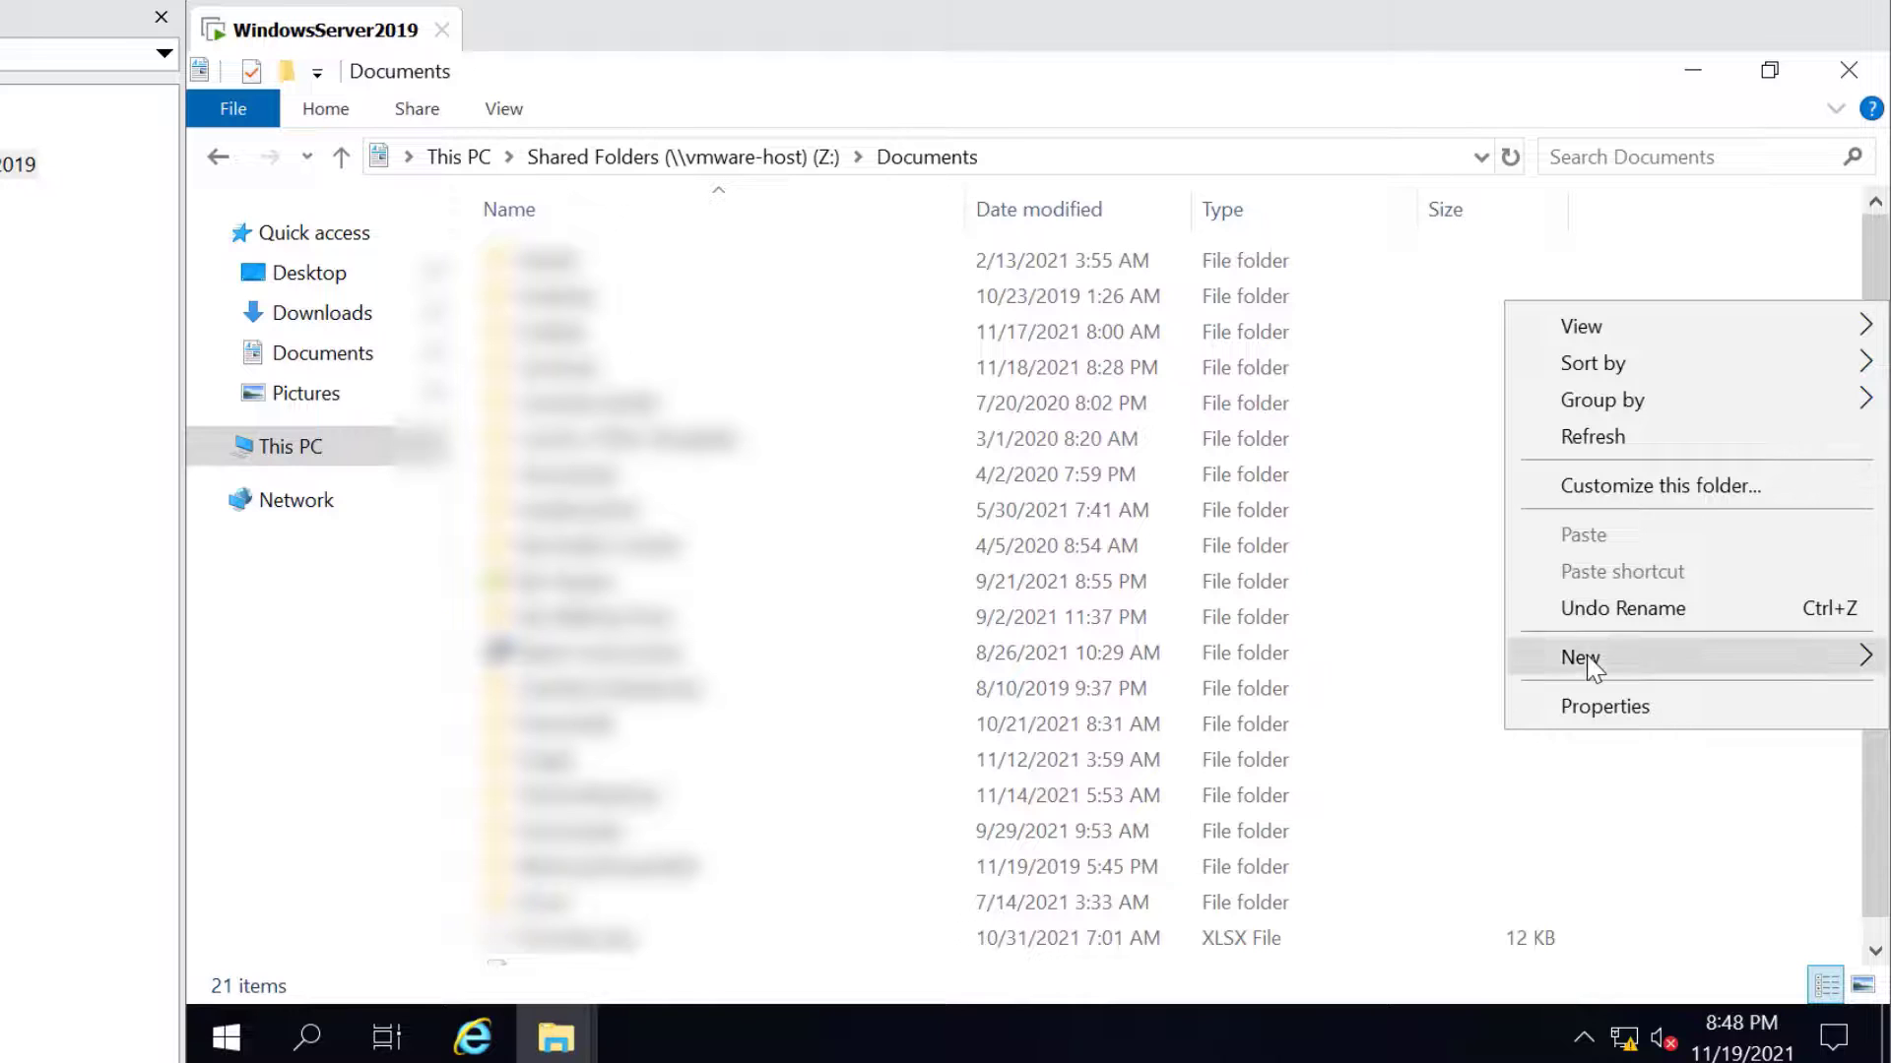
Create a text document named 'From the Guest VM Important Document' in Z: Documents
mouse_move(1587, 666)
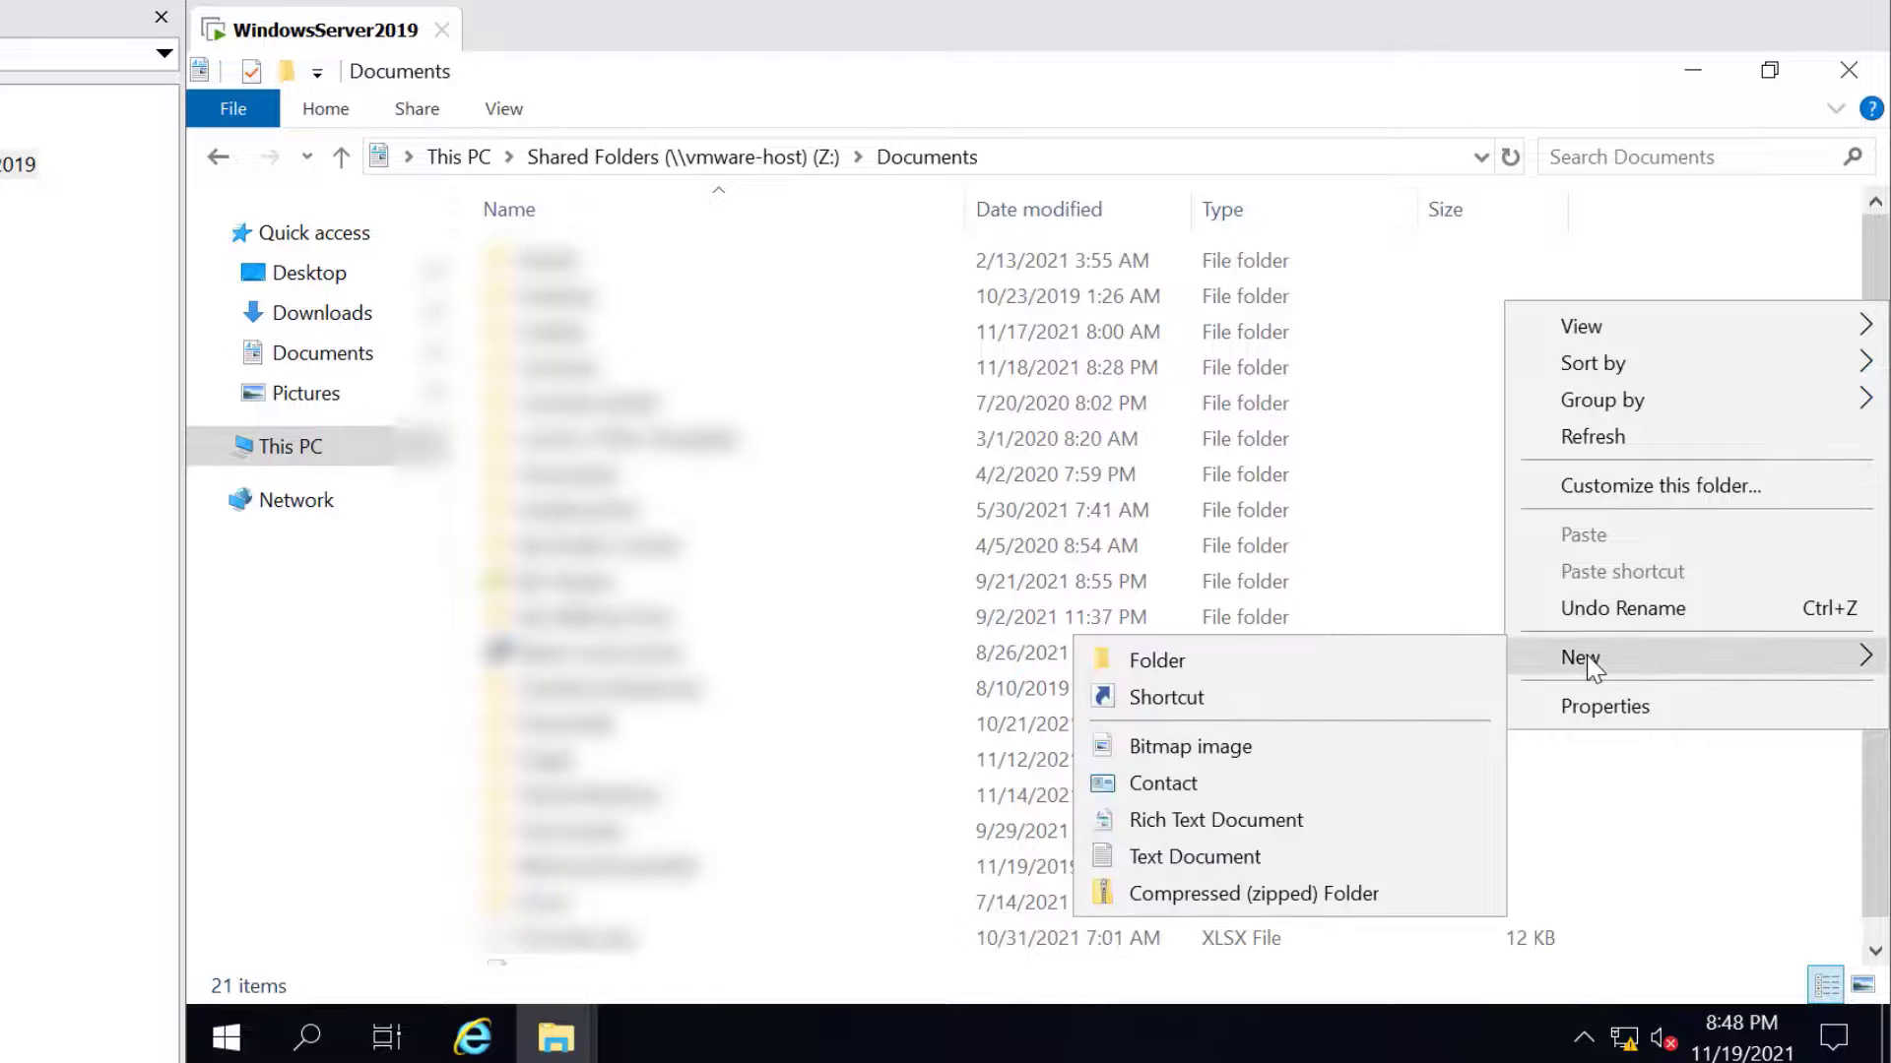
click(1270, 858)
key(Return)
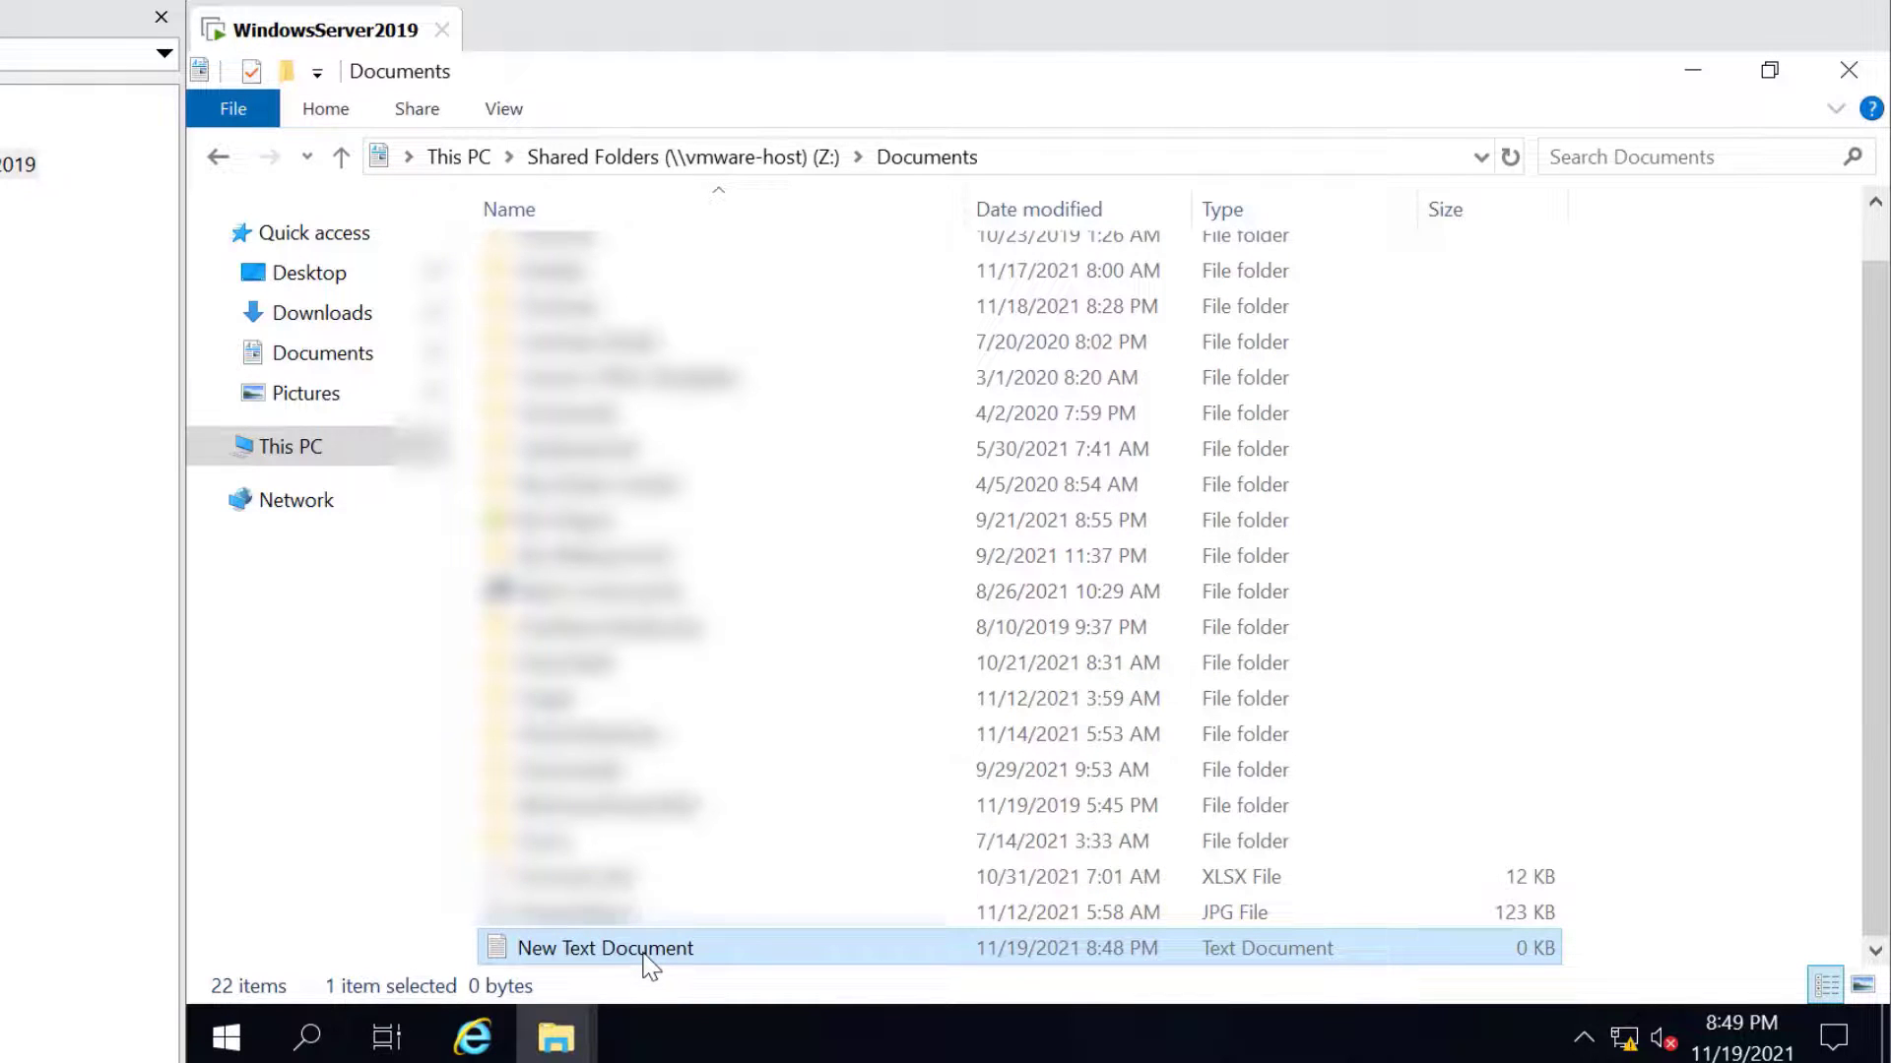
click(643, 957)
text(From the )
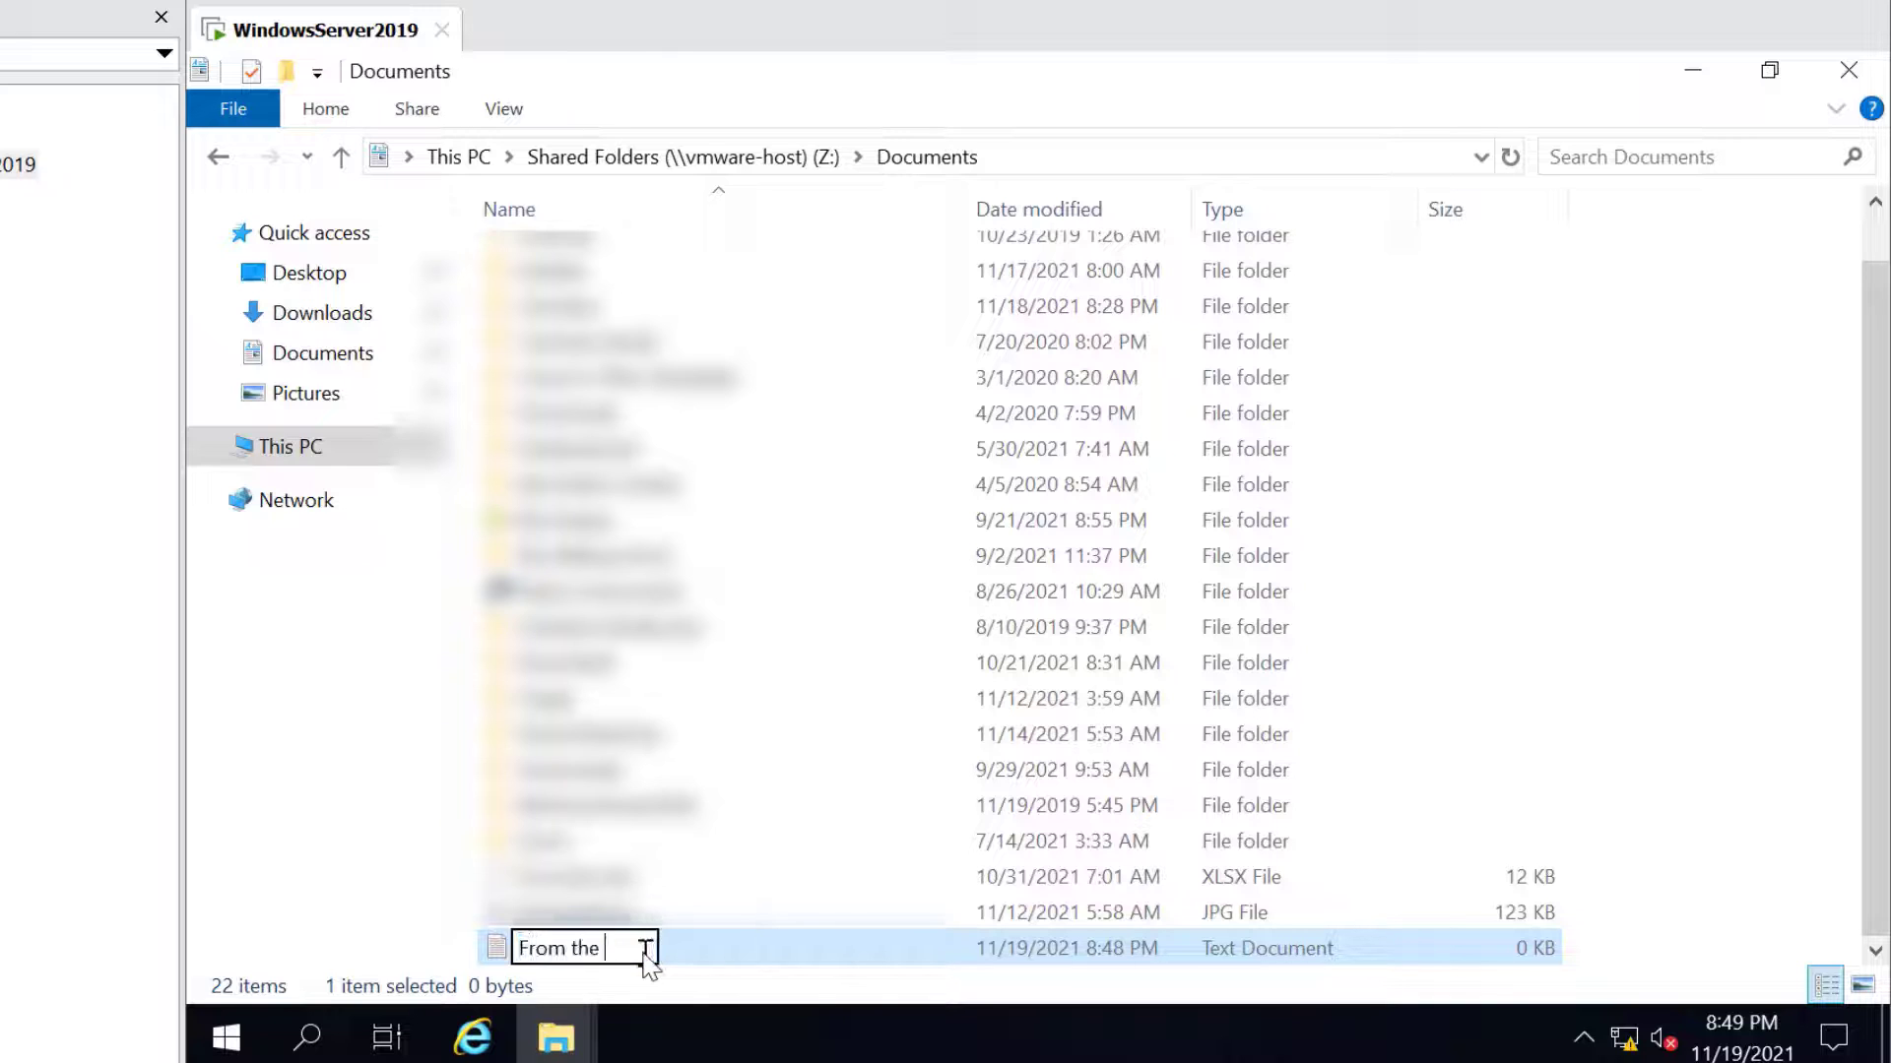
text(Guest VM Impo)
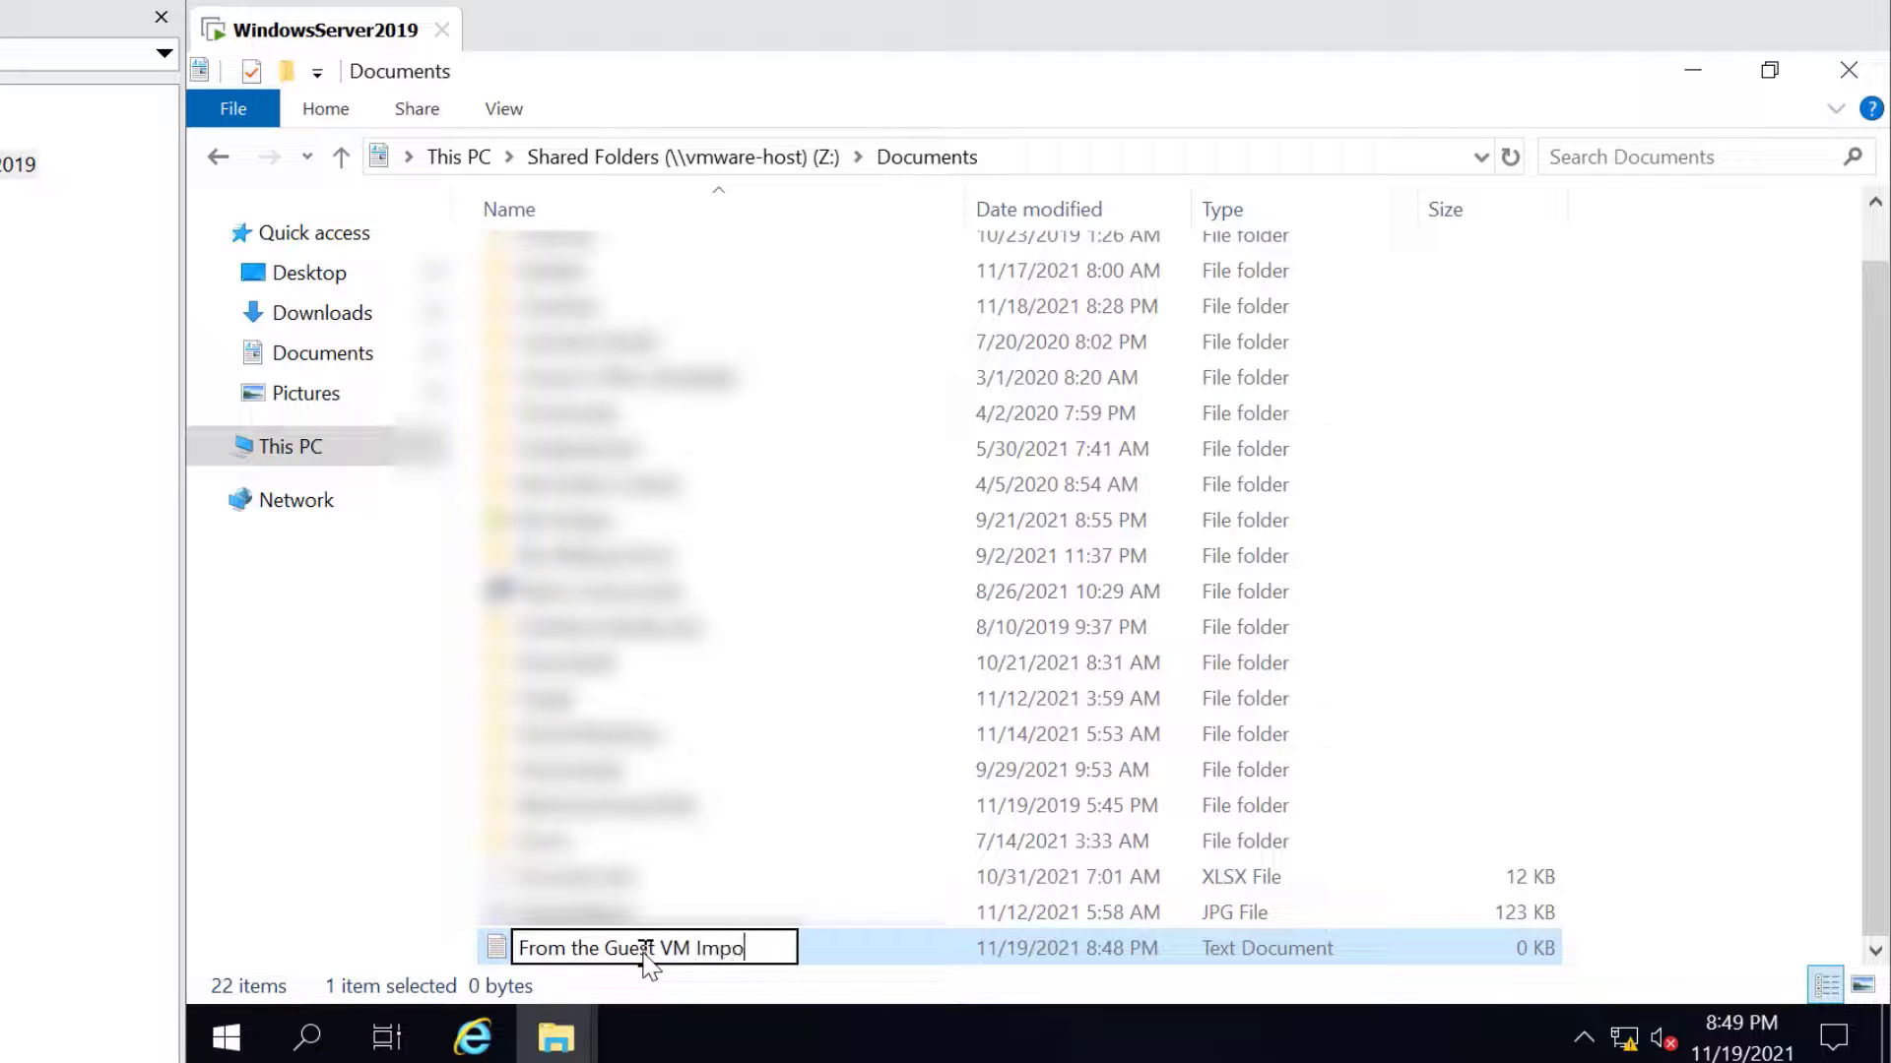
text(rtant Doc)
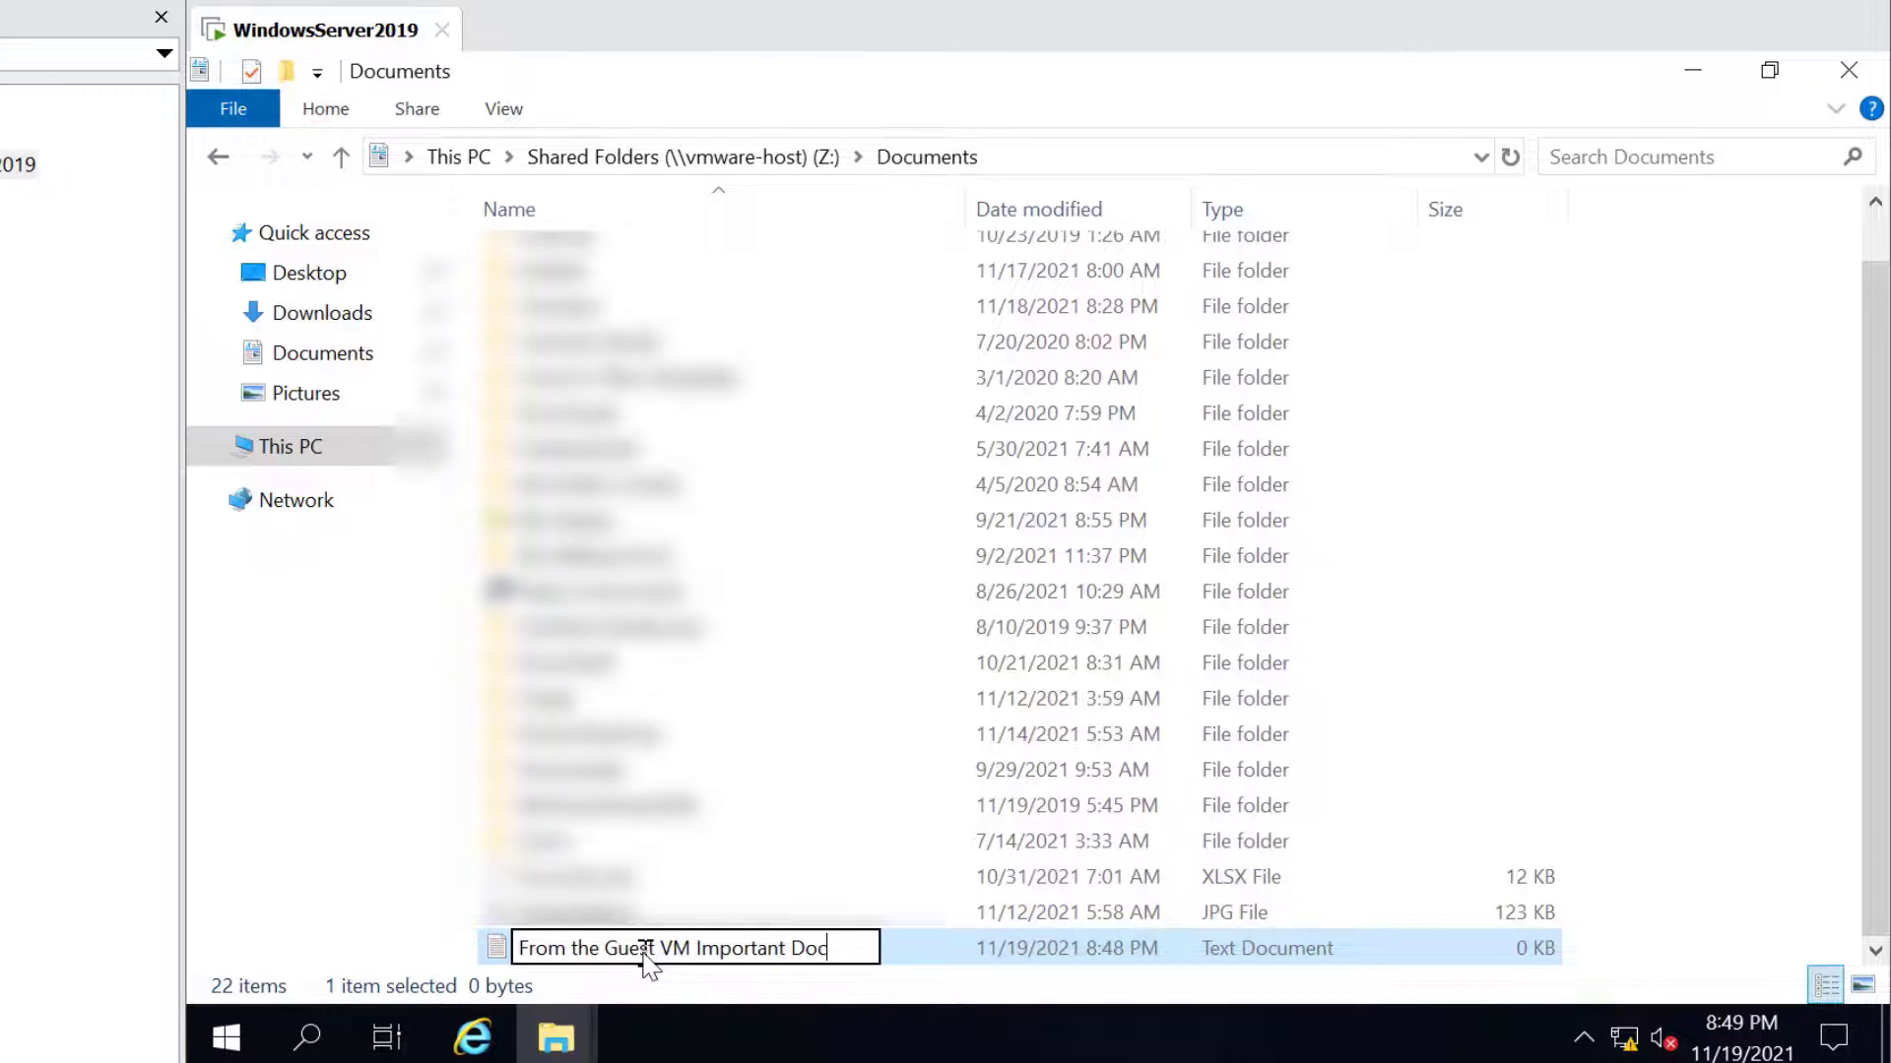
text(ument)
key(Return)
key(super+r)
Run explorer on the host and find the guest-created text file in Documents
text(e)
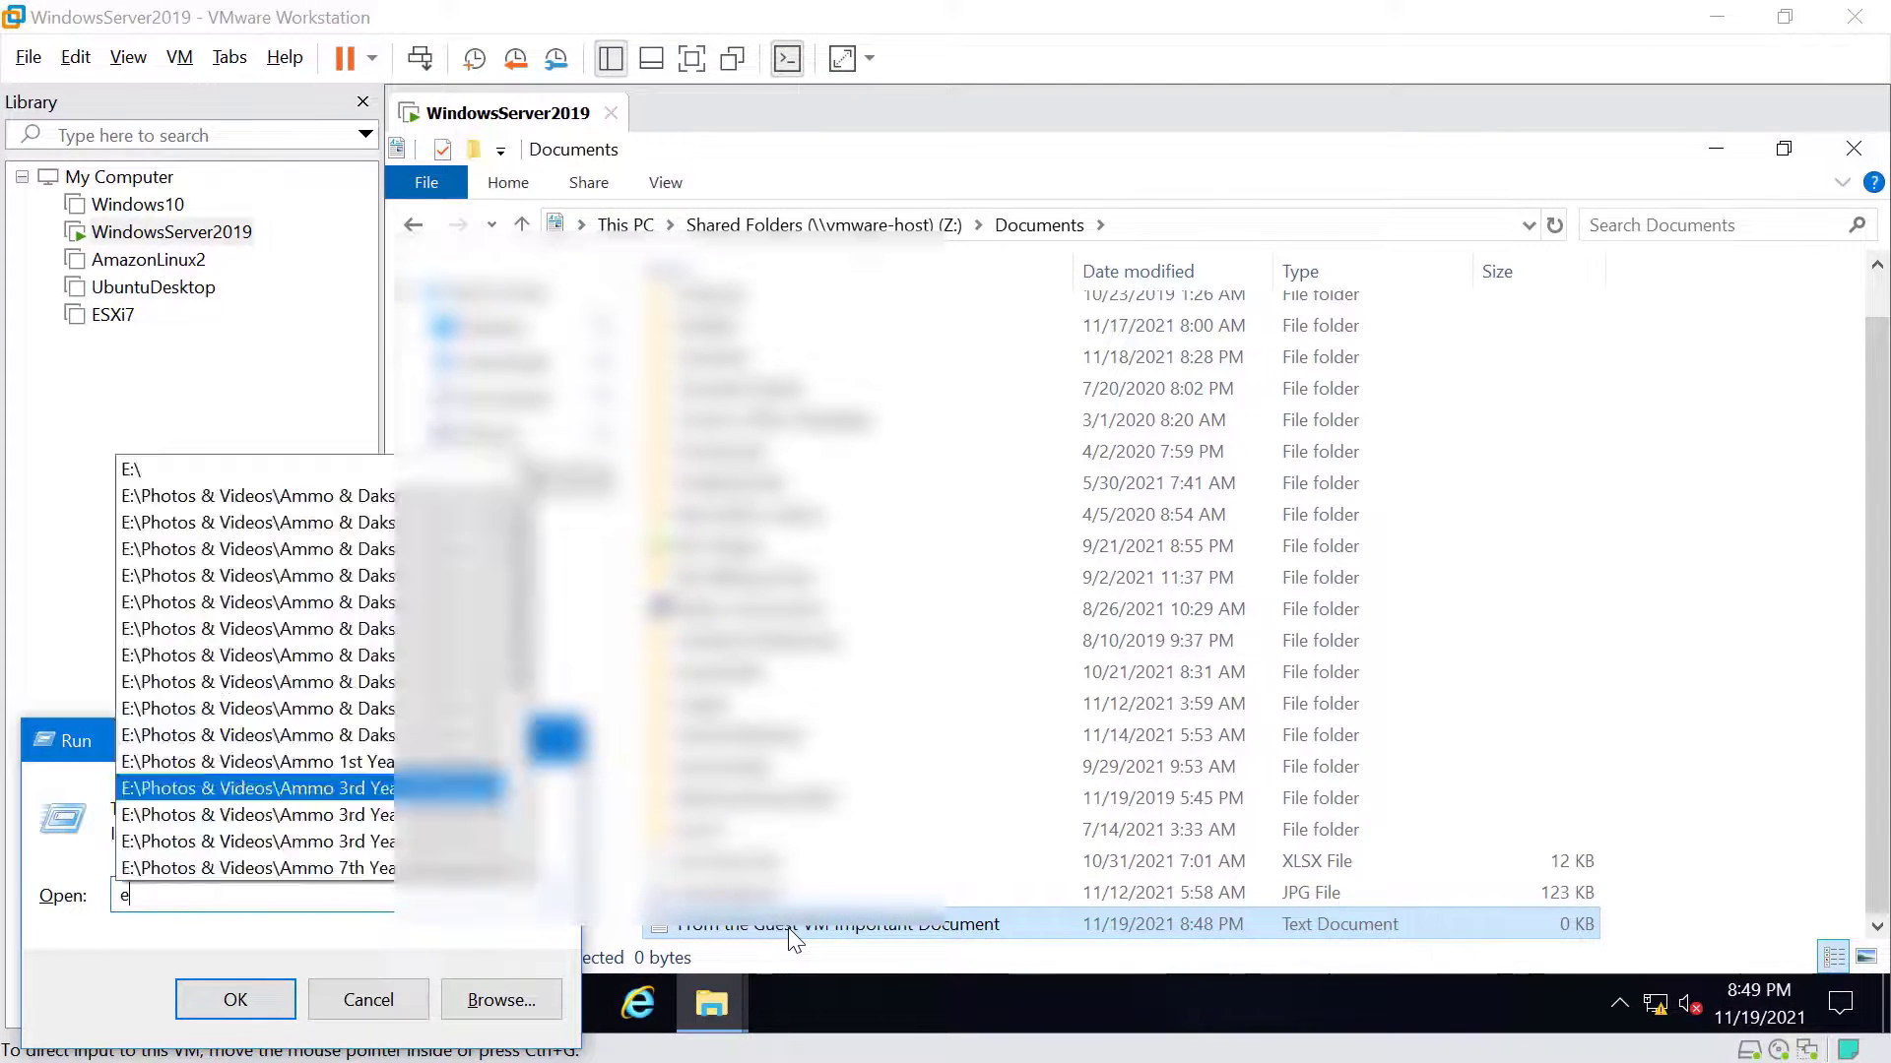
text(xplorer)
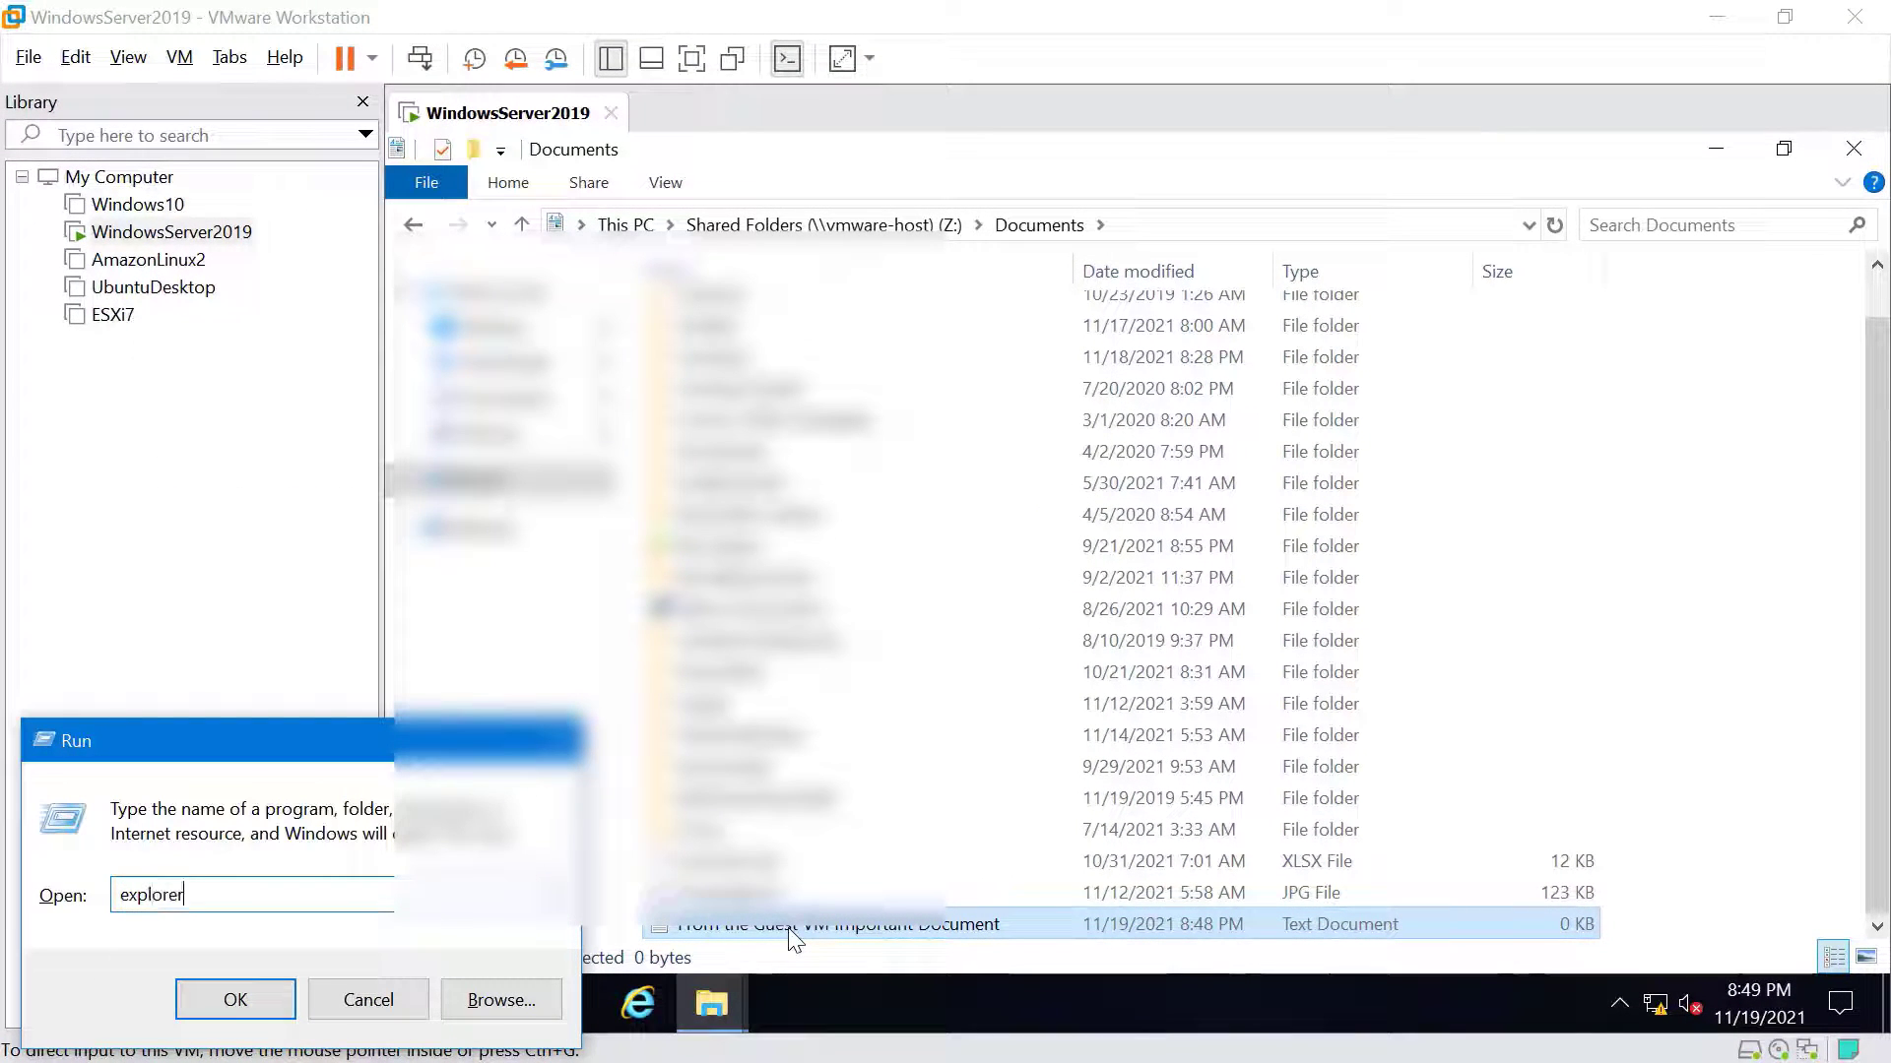
key(Return)
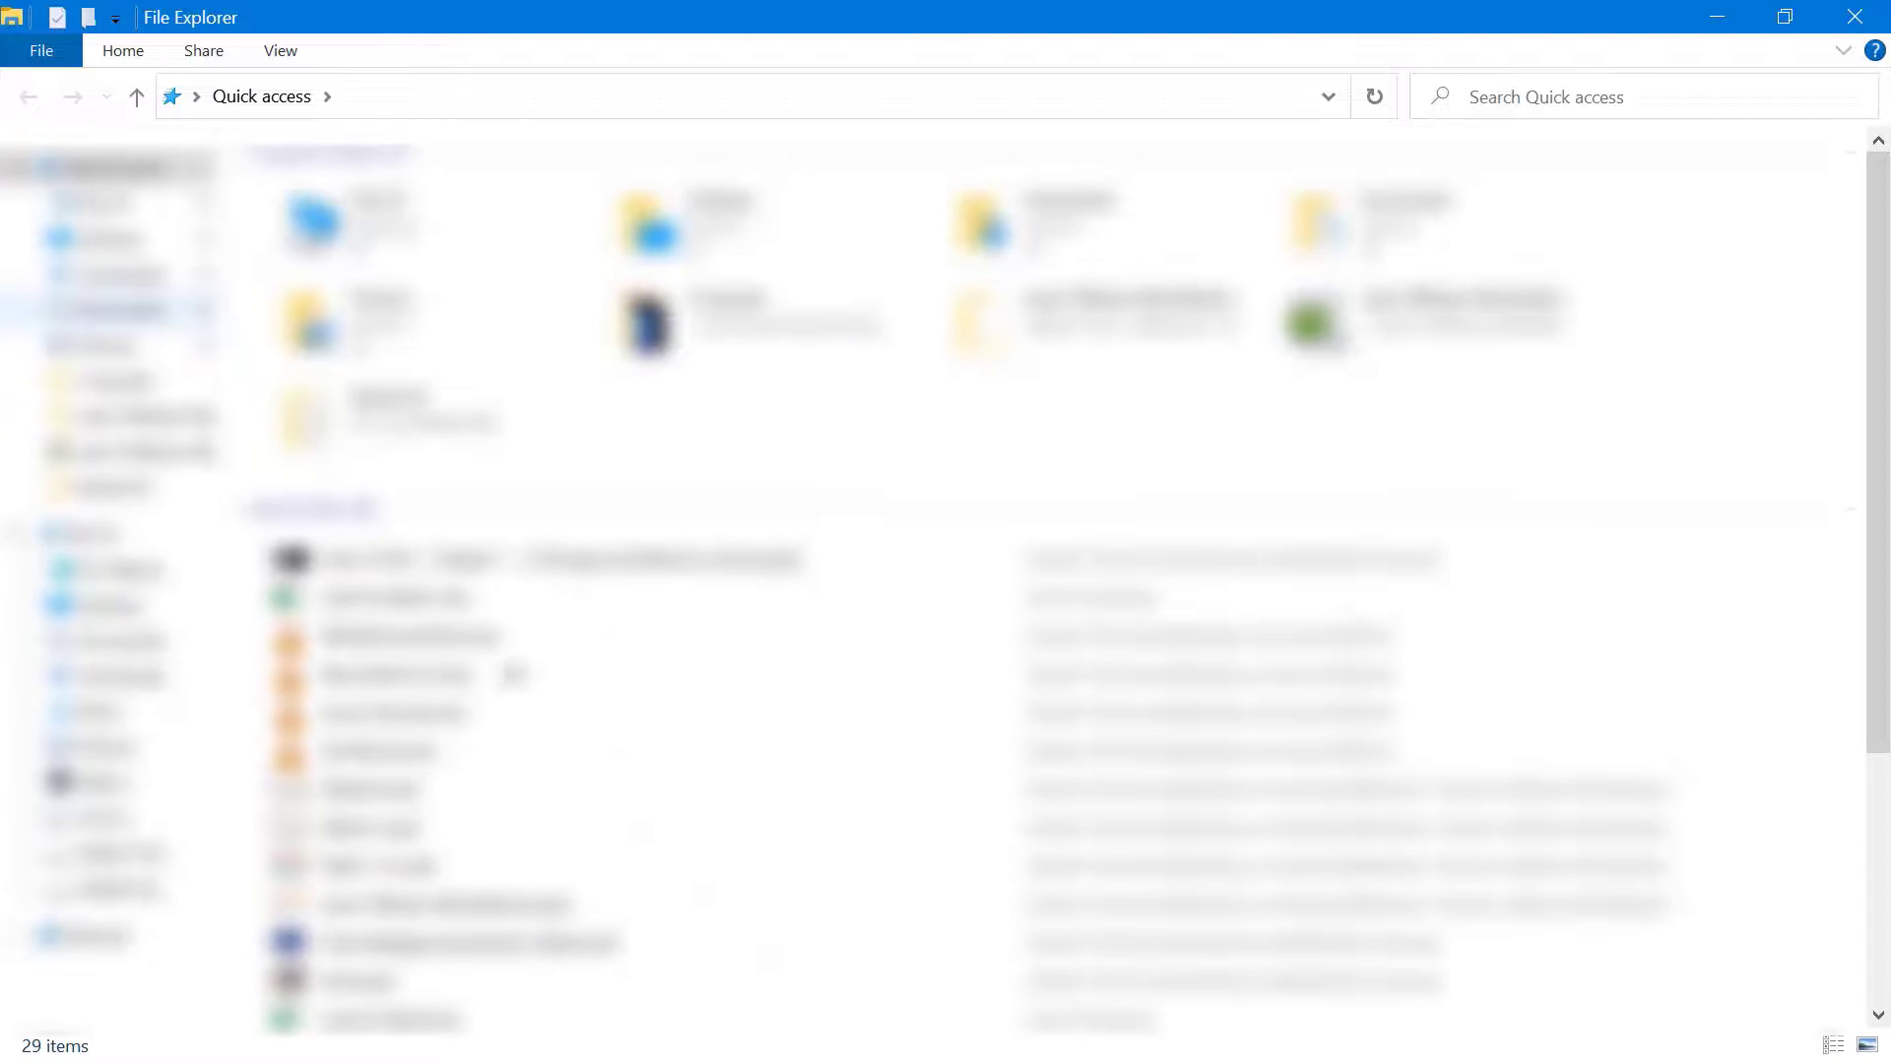
click(150, 317)
click(606, 830)
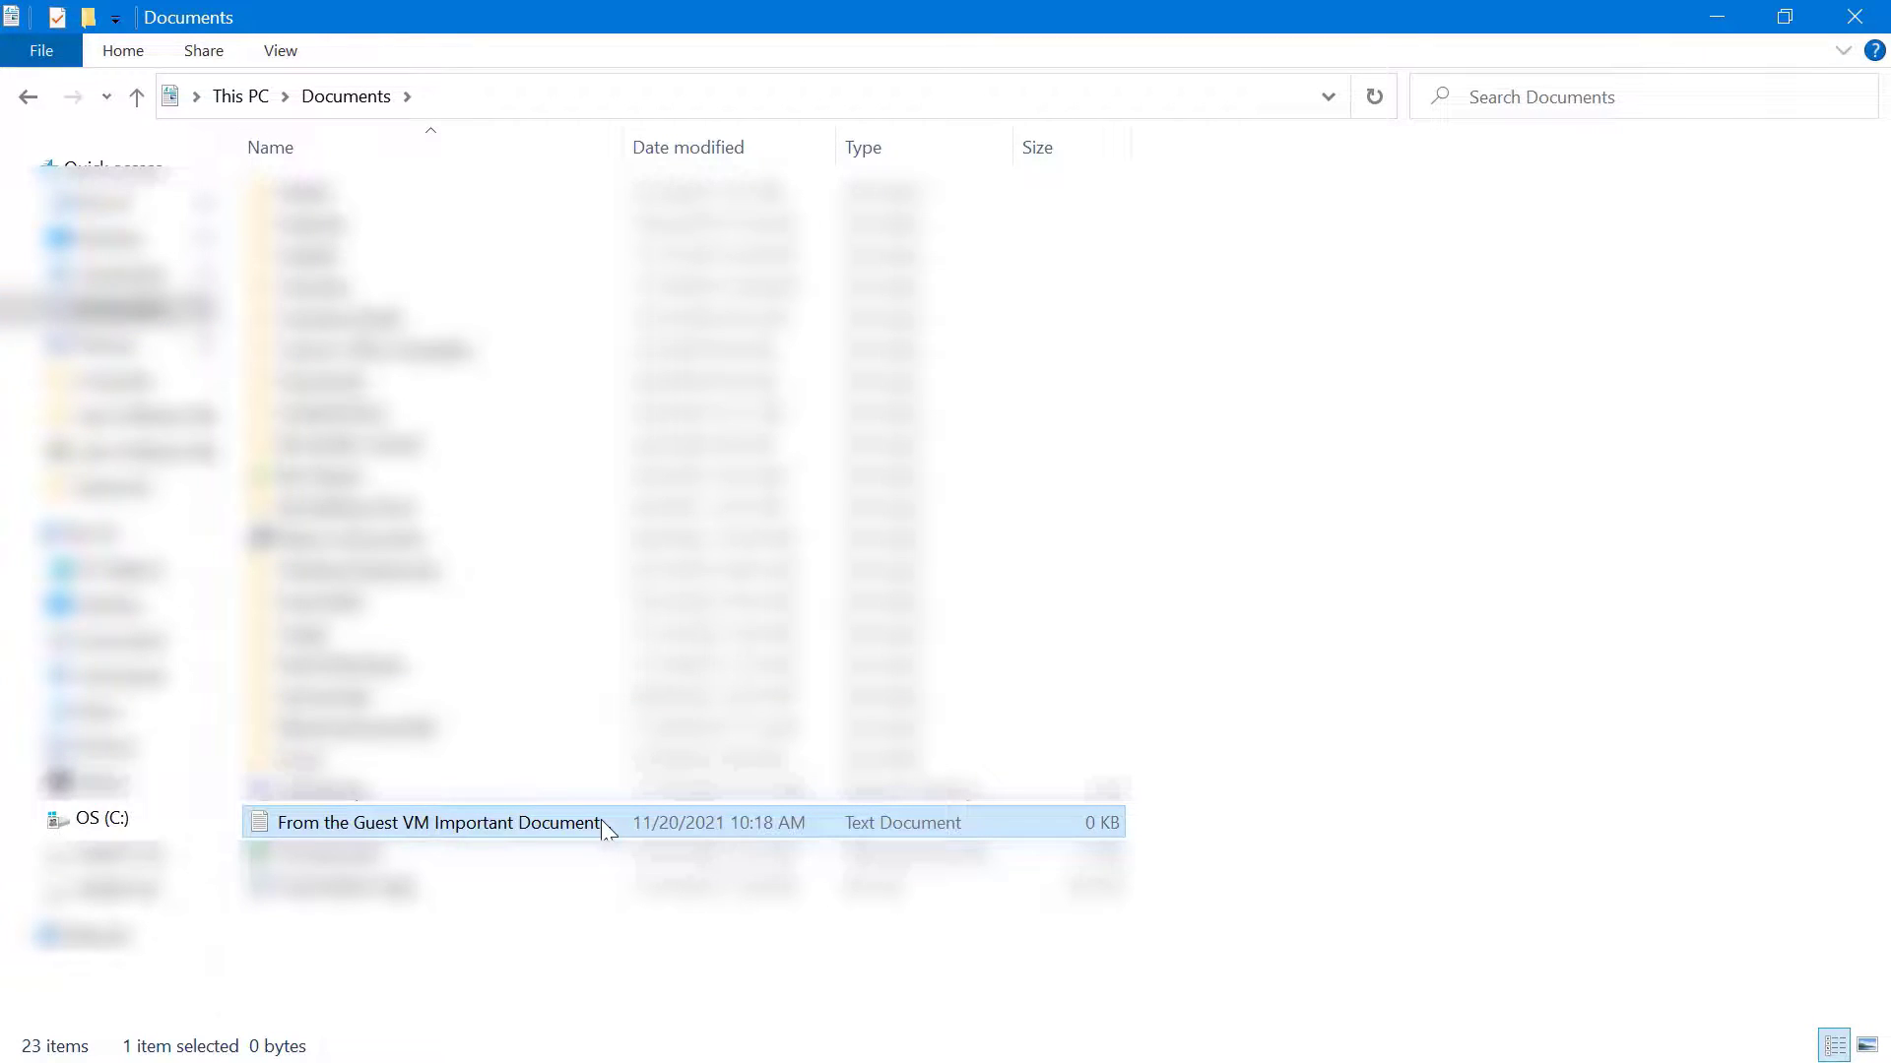
Type 'asdfasdfasdfas' into the file on the host, save it, and reopen it inside the VM
double_click(606, 831)
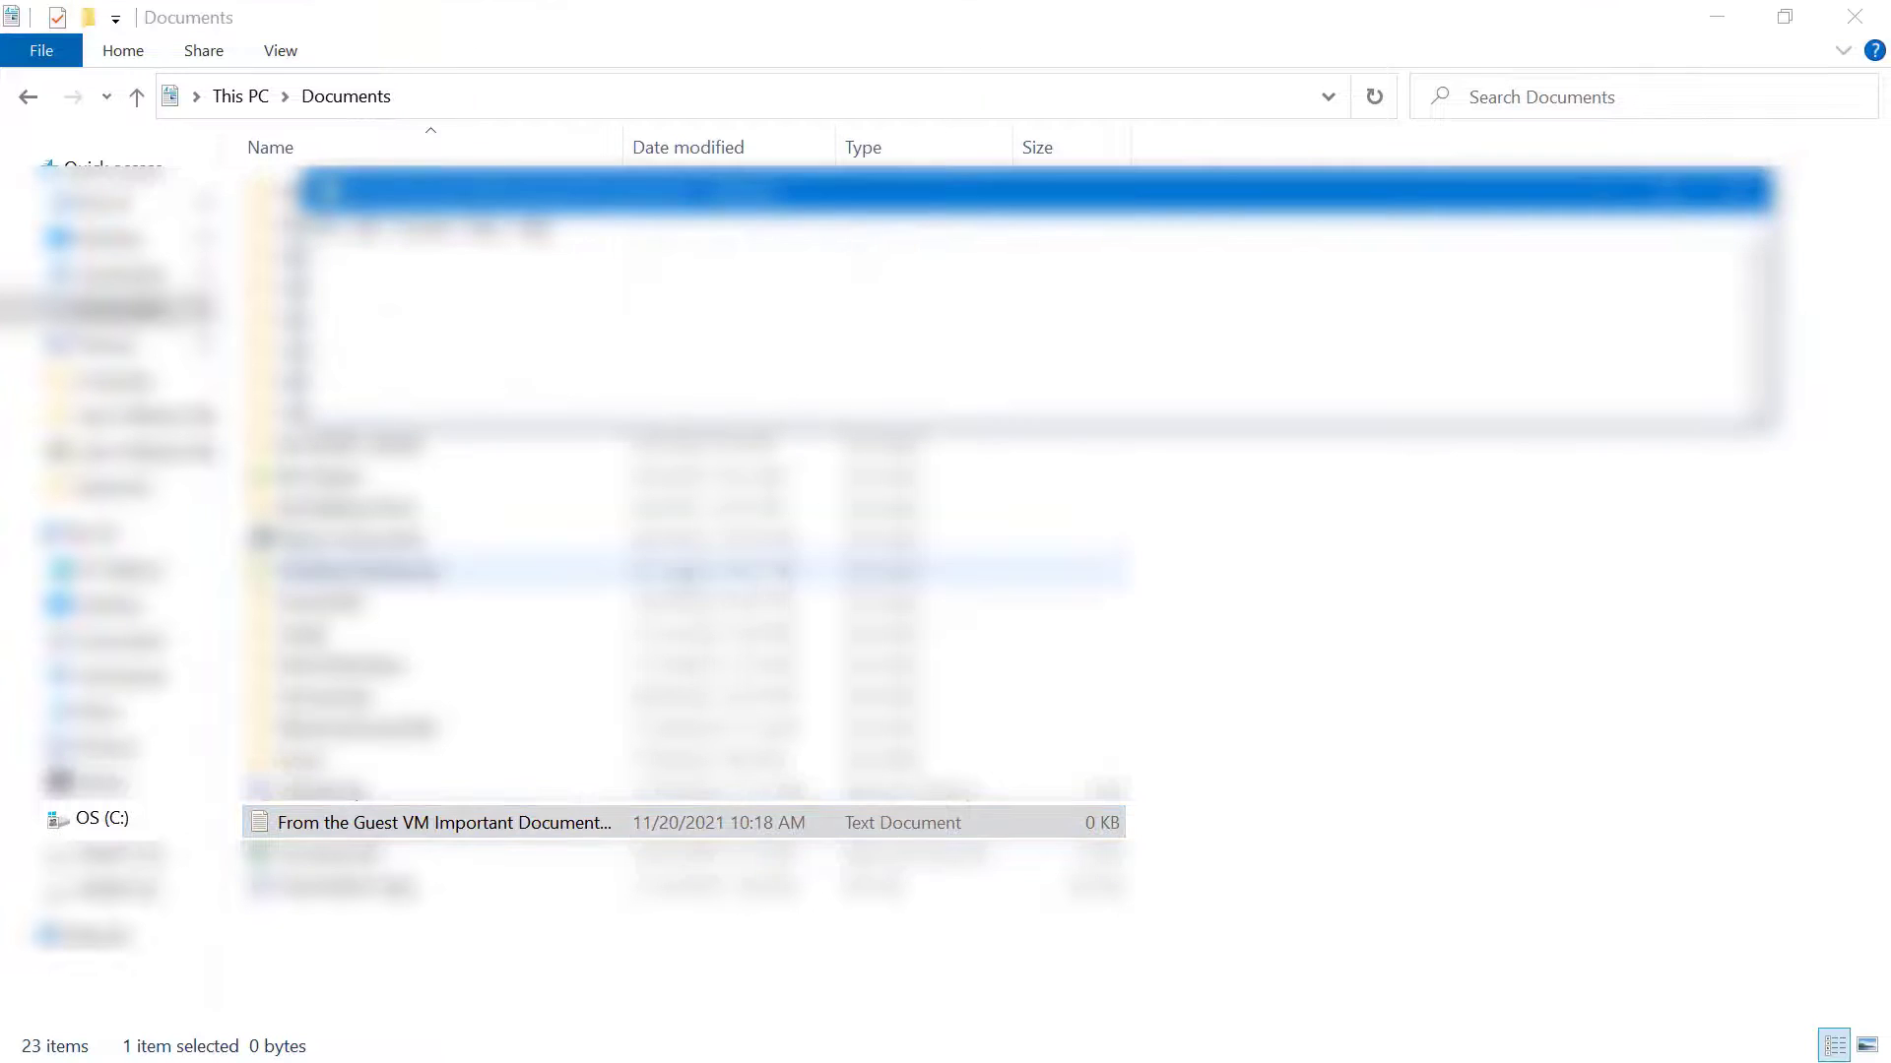
text(asdfasdfasdfas)
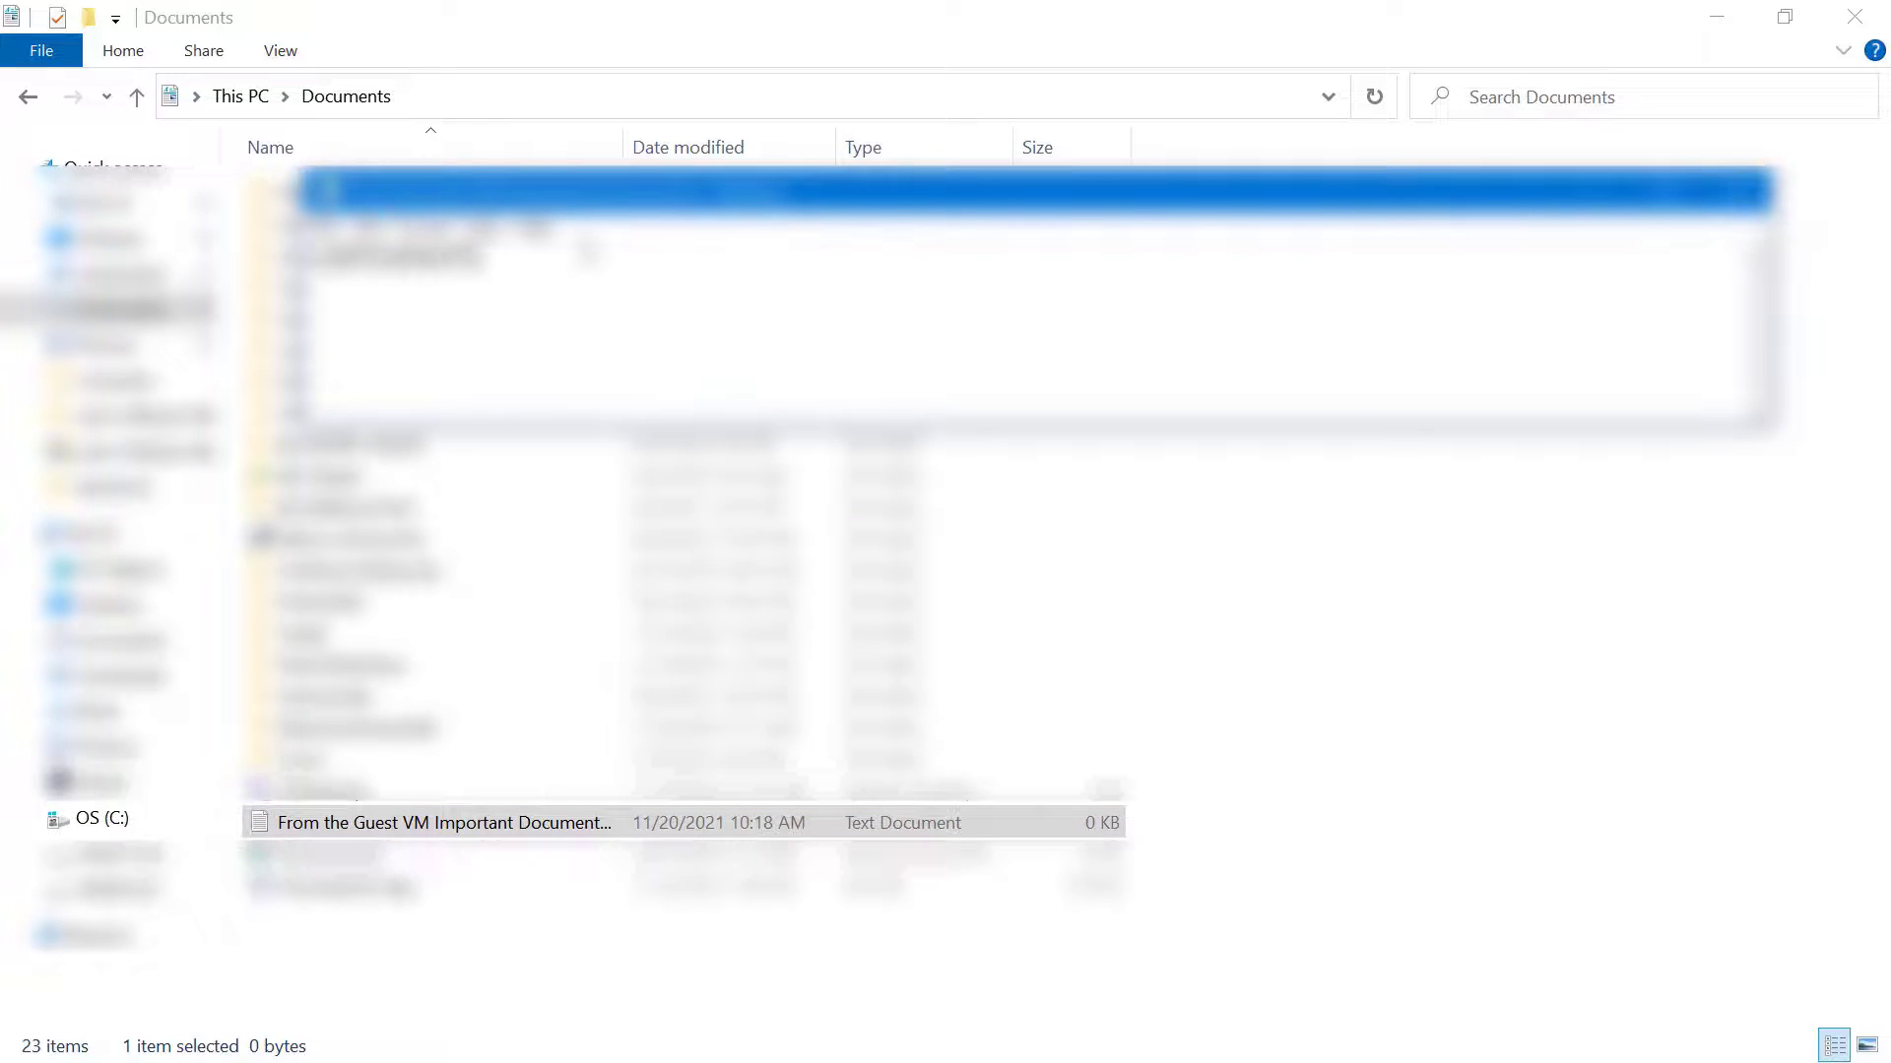
click(1751, 191)
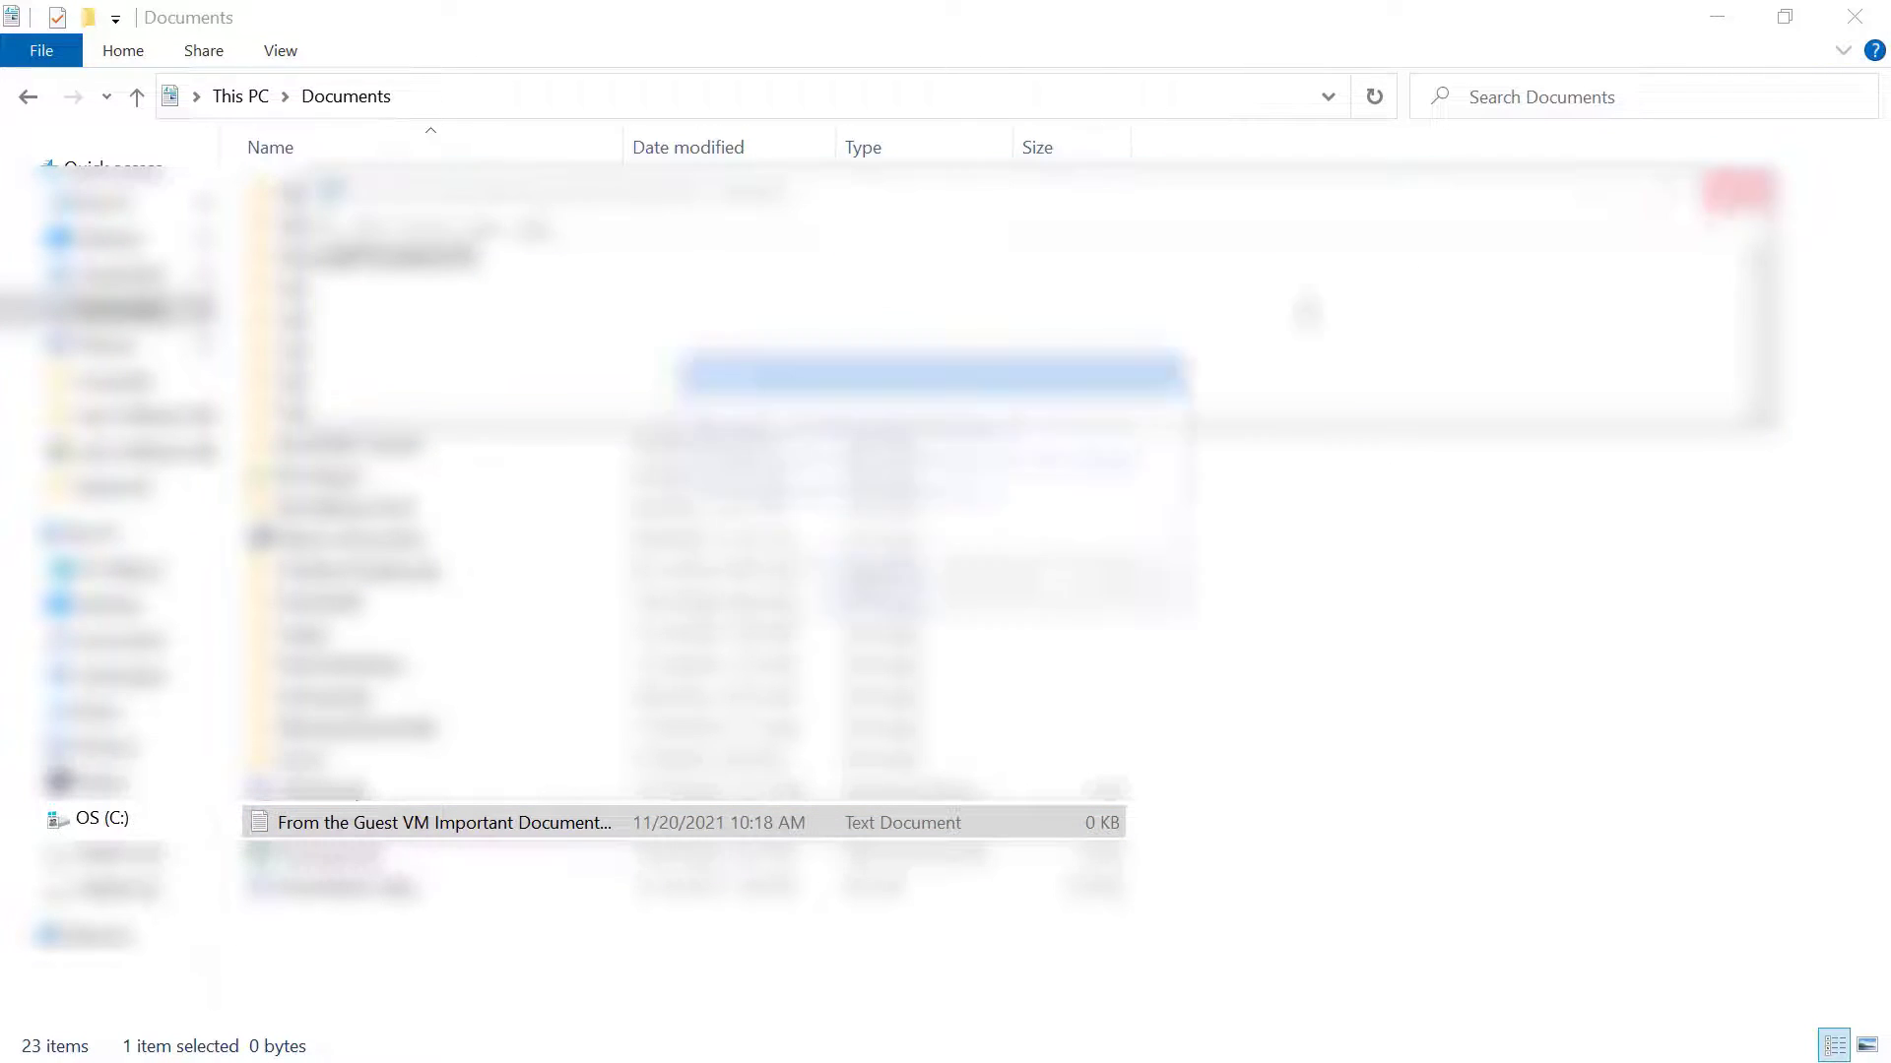
click(835, 583)
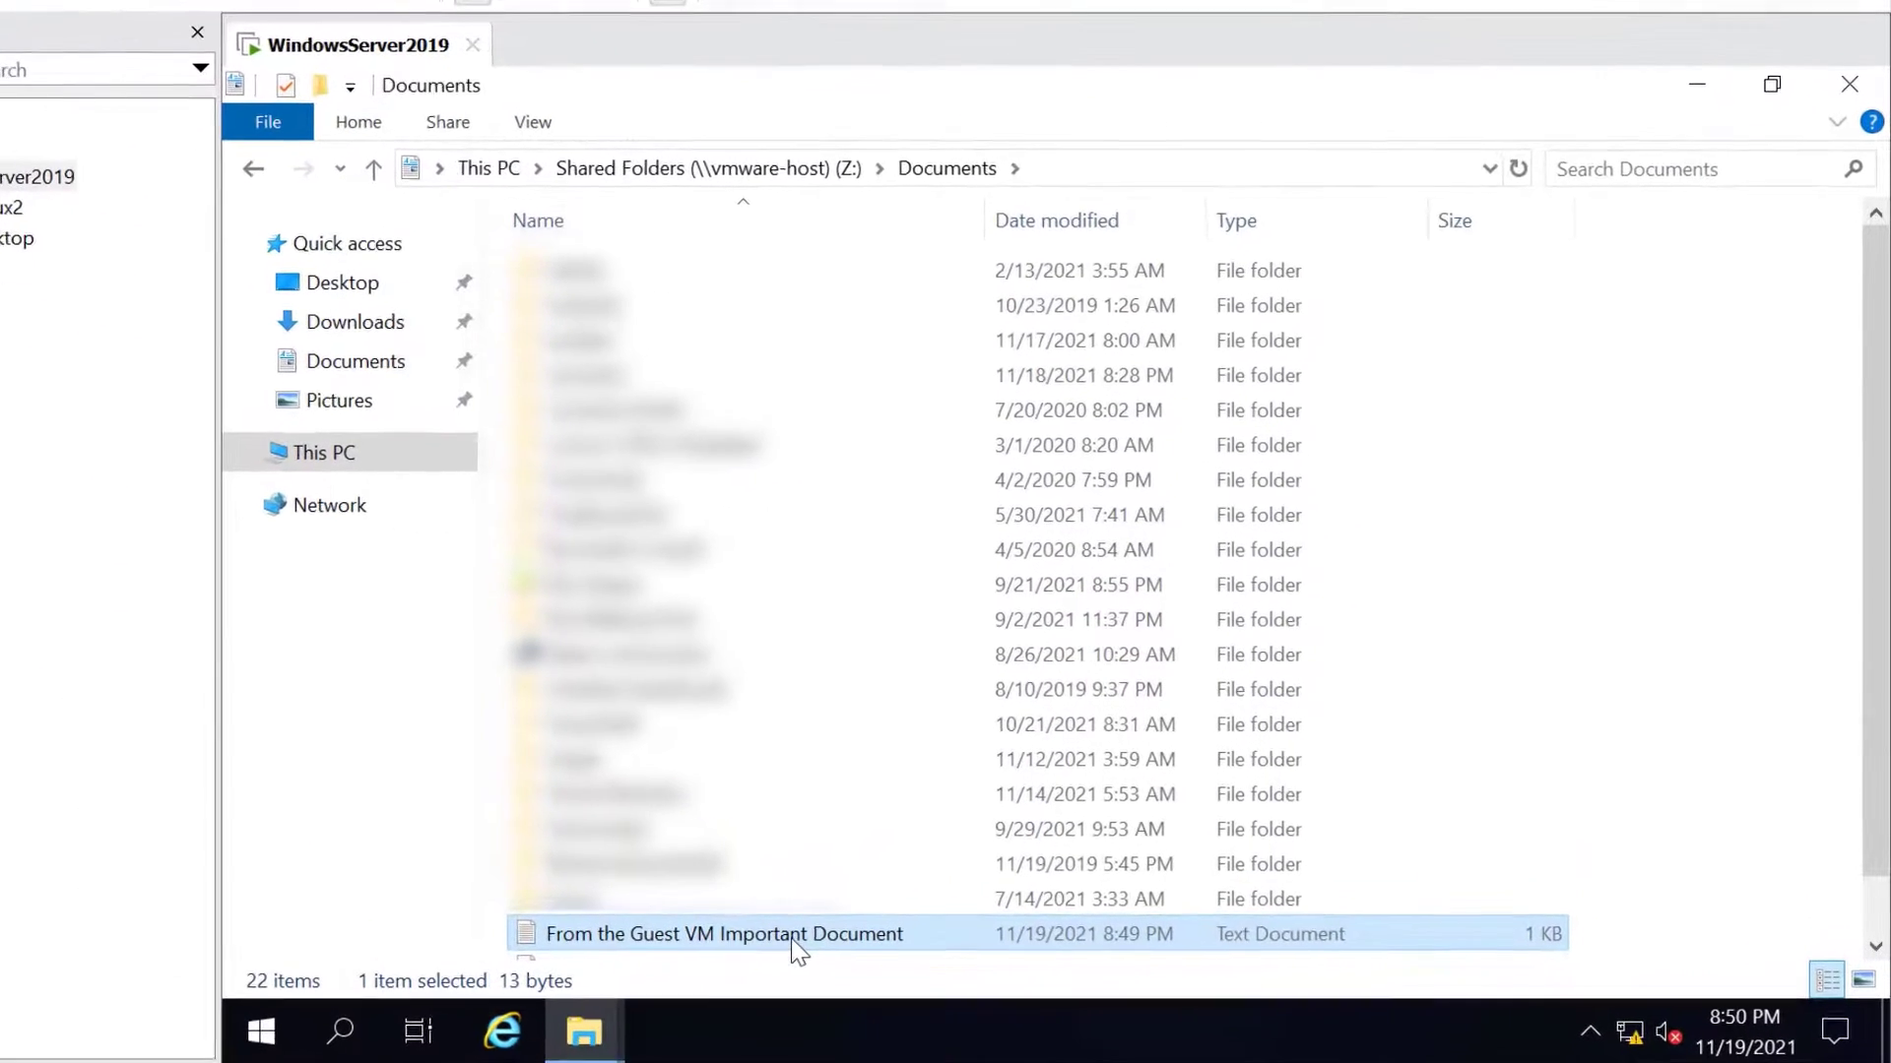
double_click(798, 950)
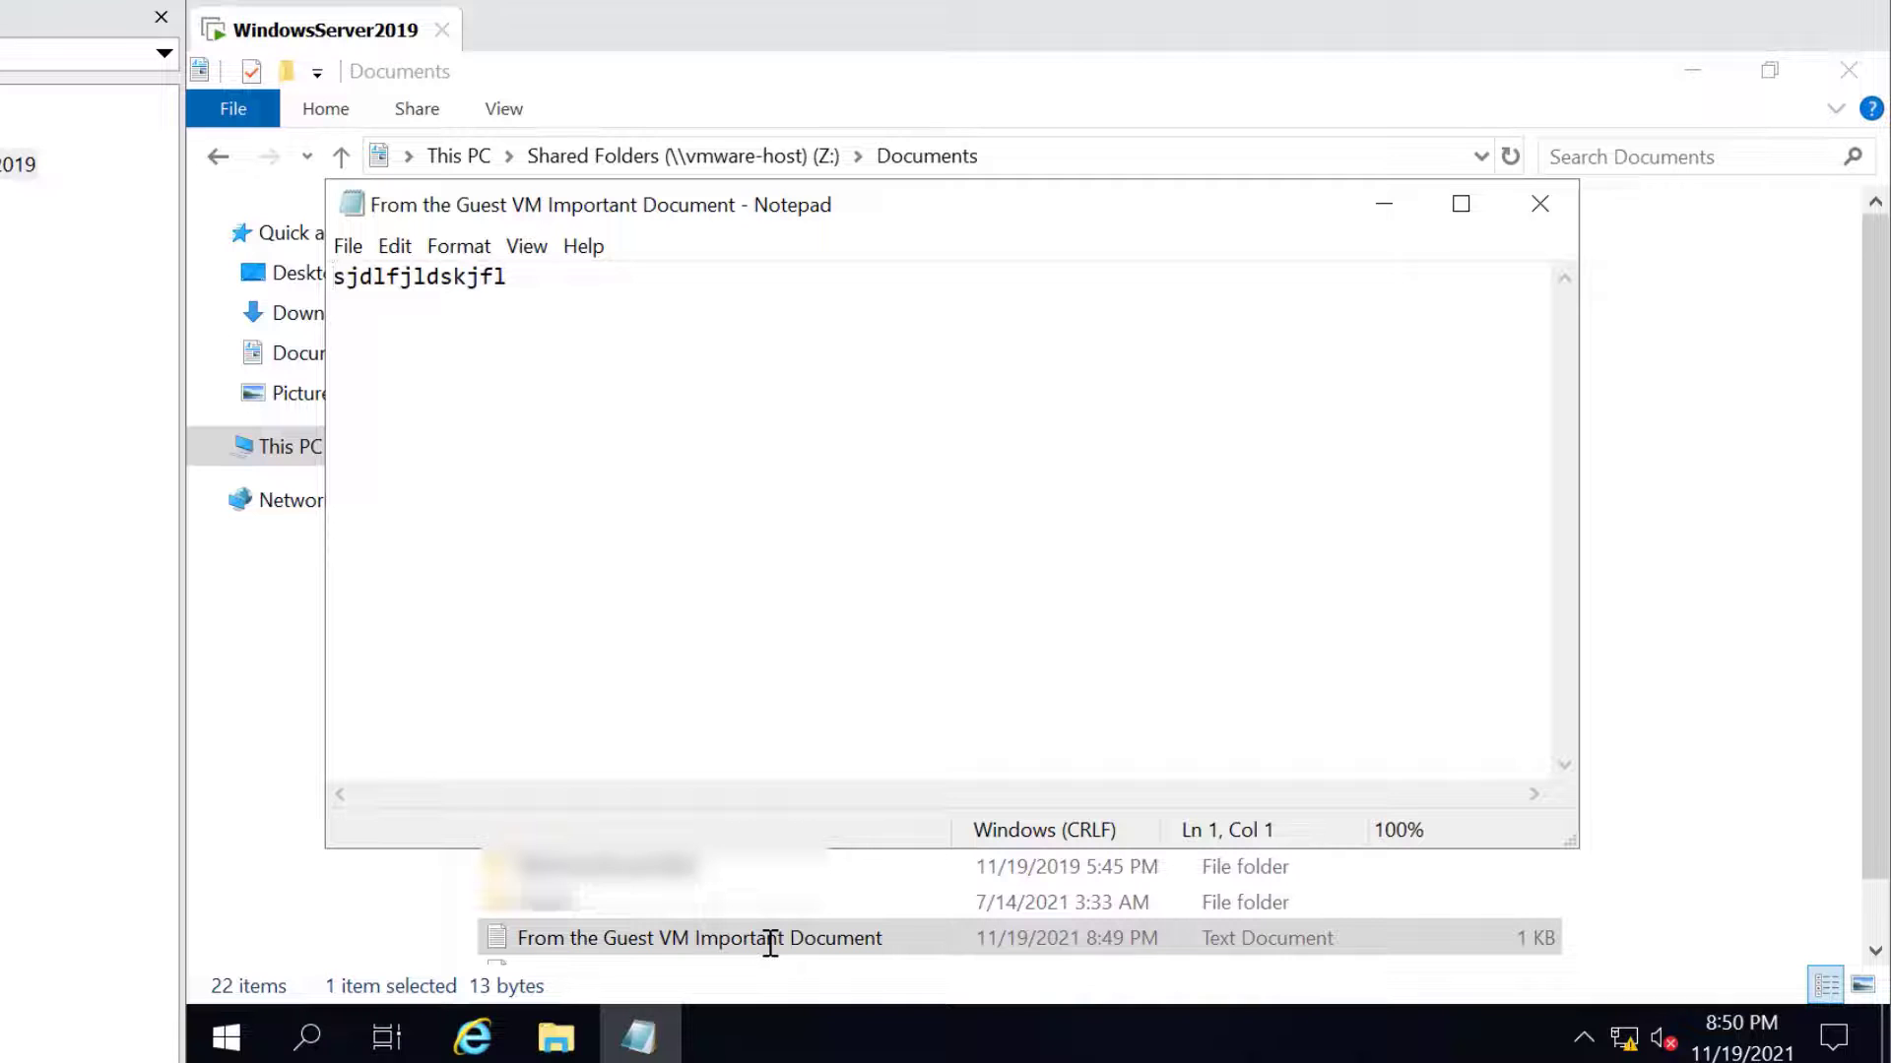
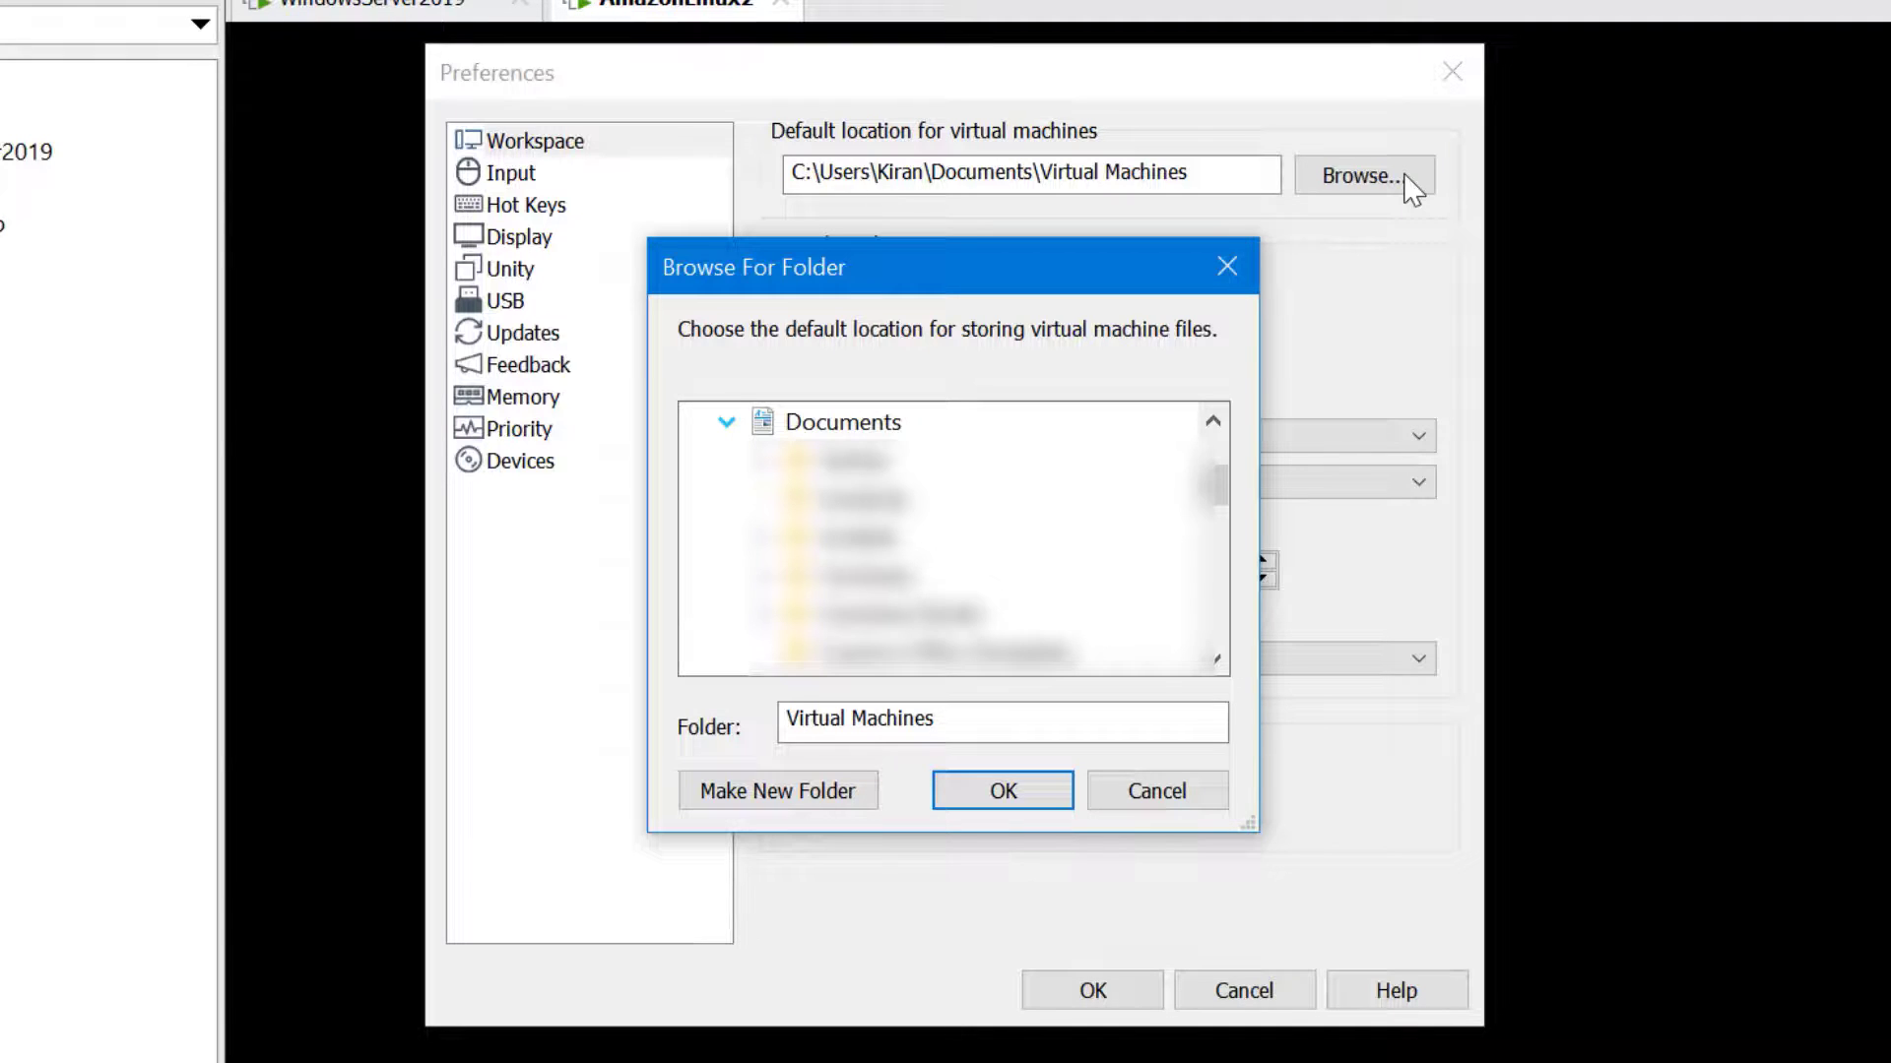
Set D:\Virtual Machines as the default VM location and paste that path into the Run box
drag(1214, 537, 1217, 570)
click(899, 654)
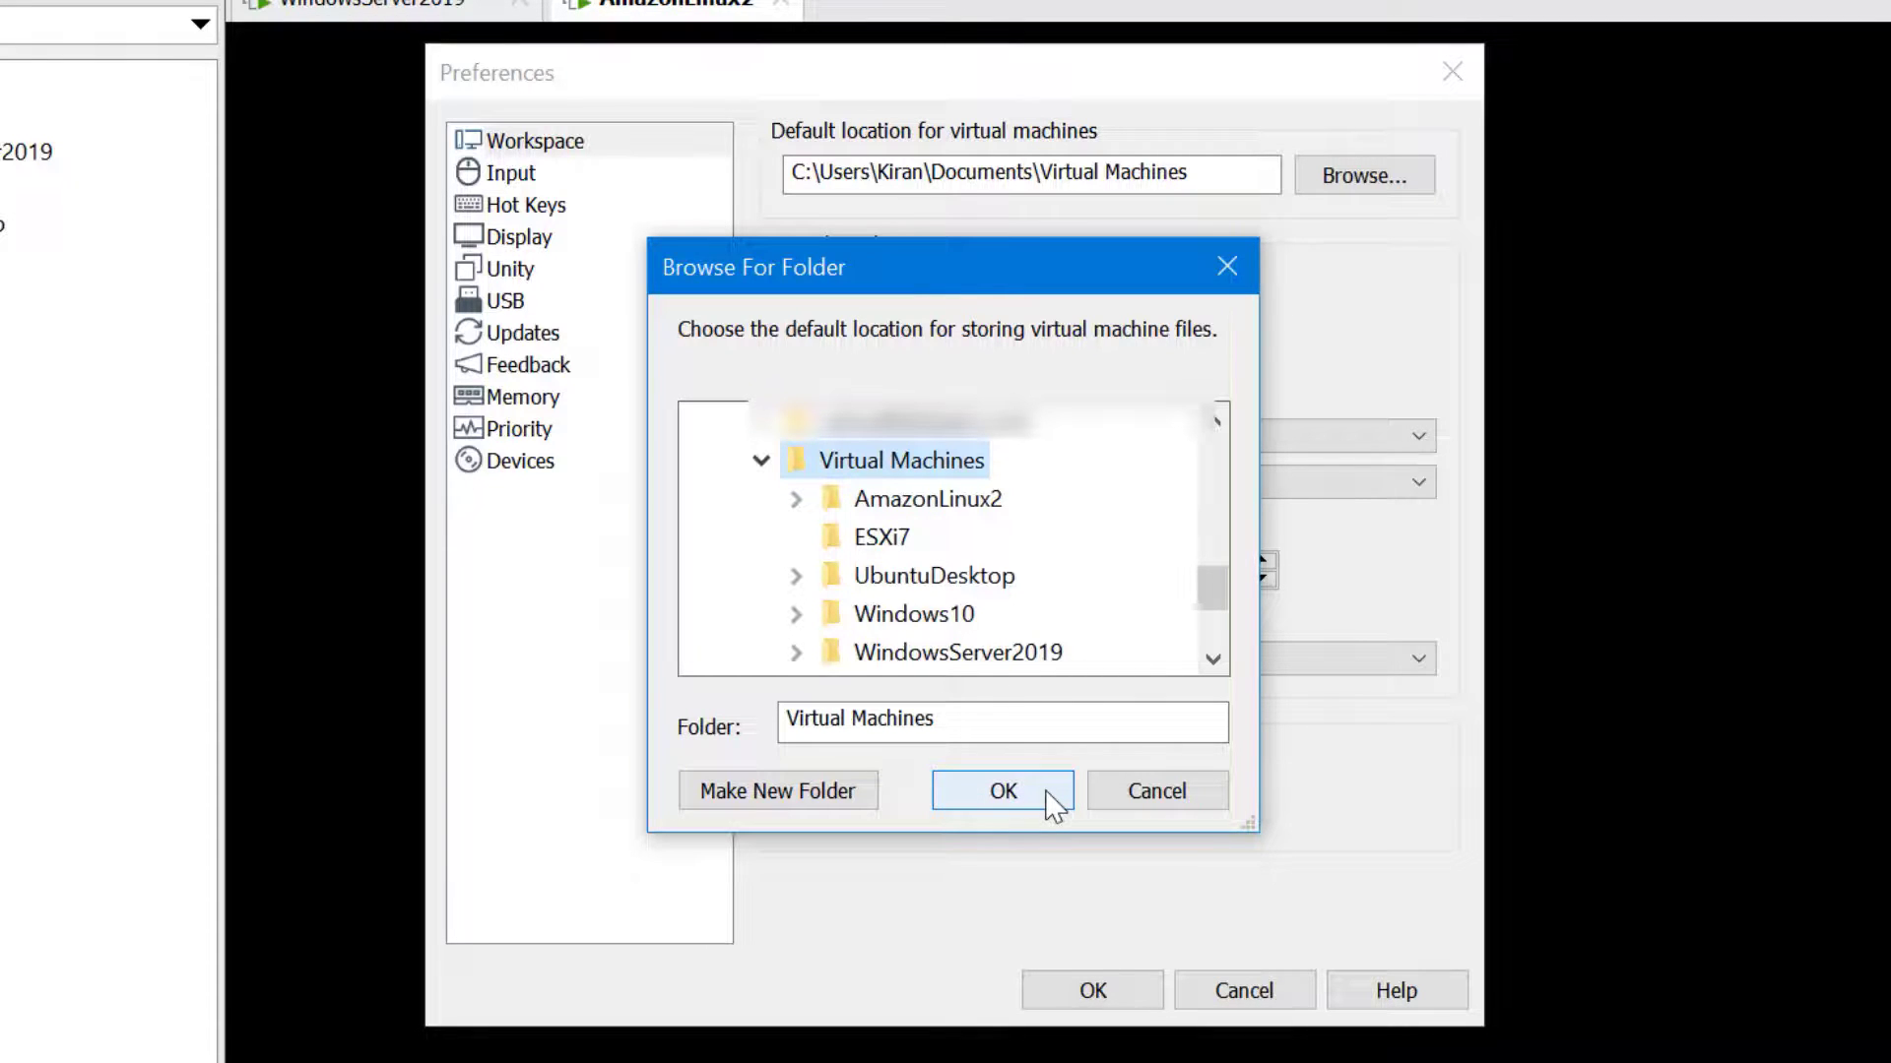
click(1003, 792)
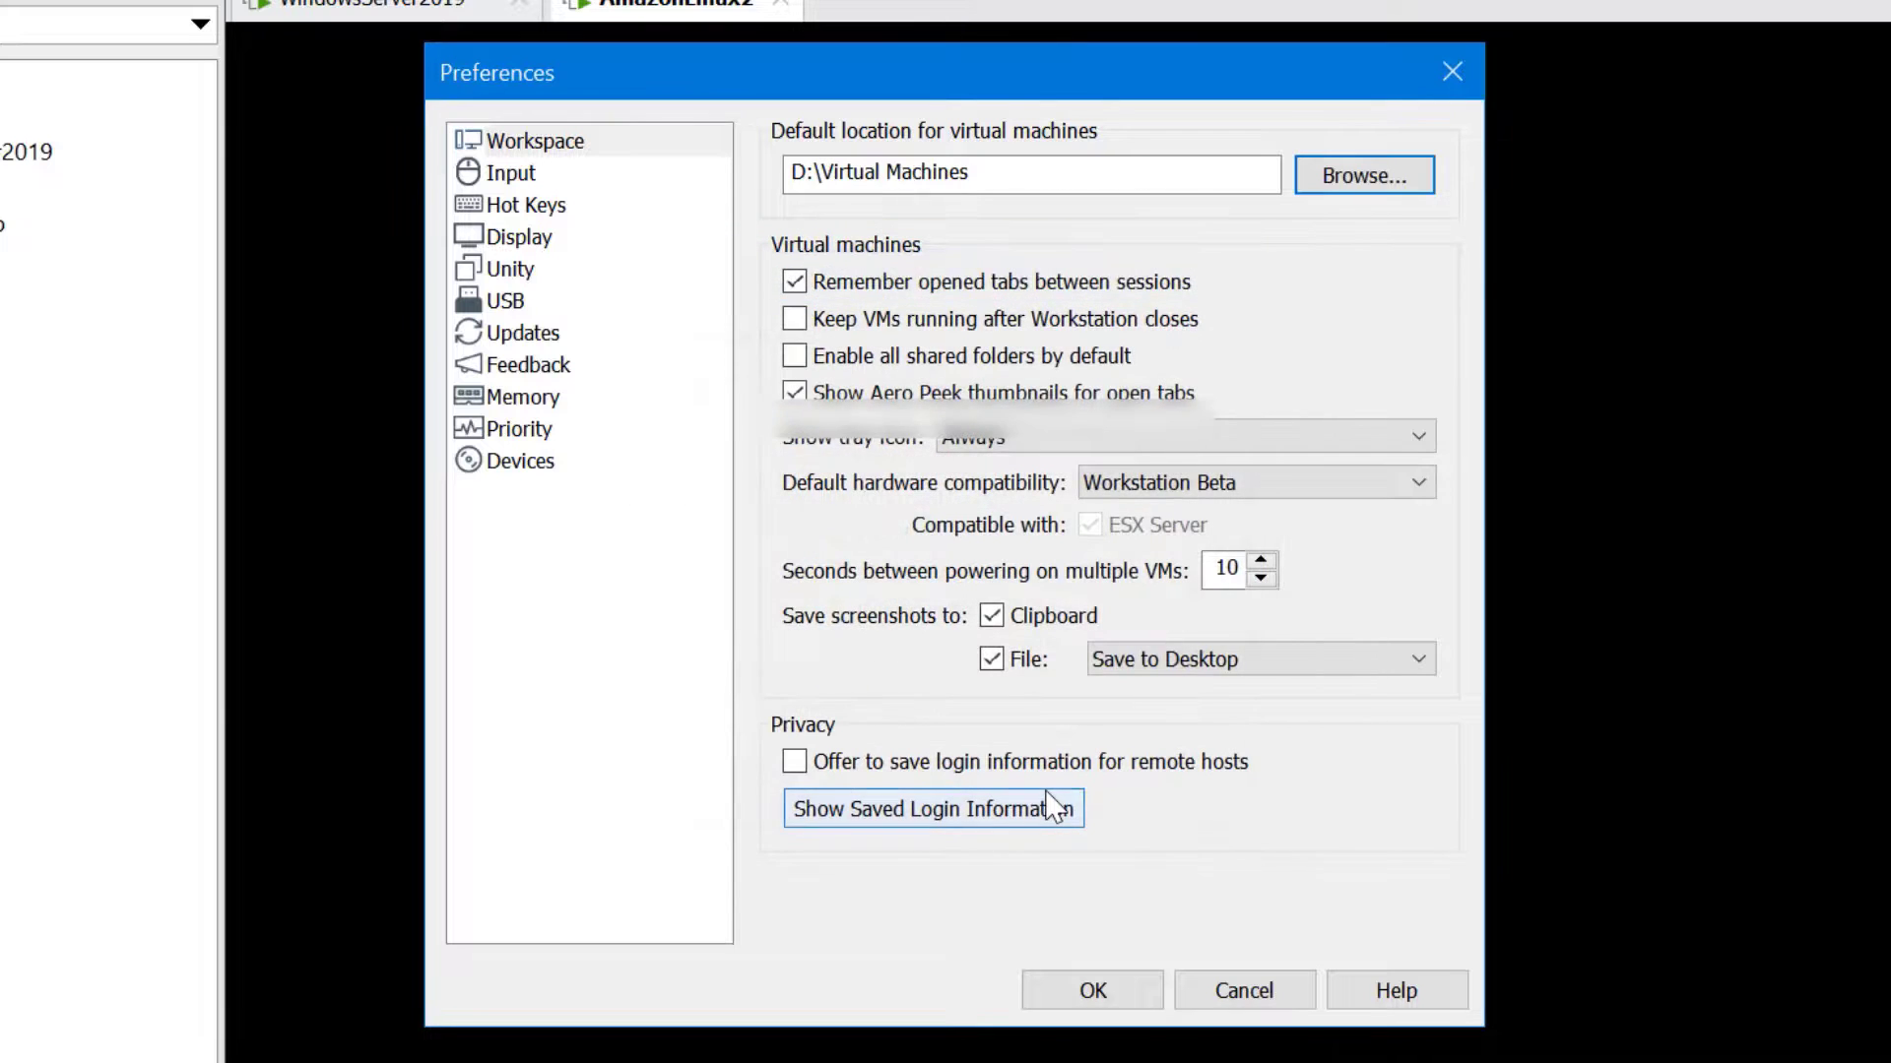
click(1128, 994)
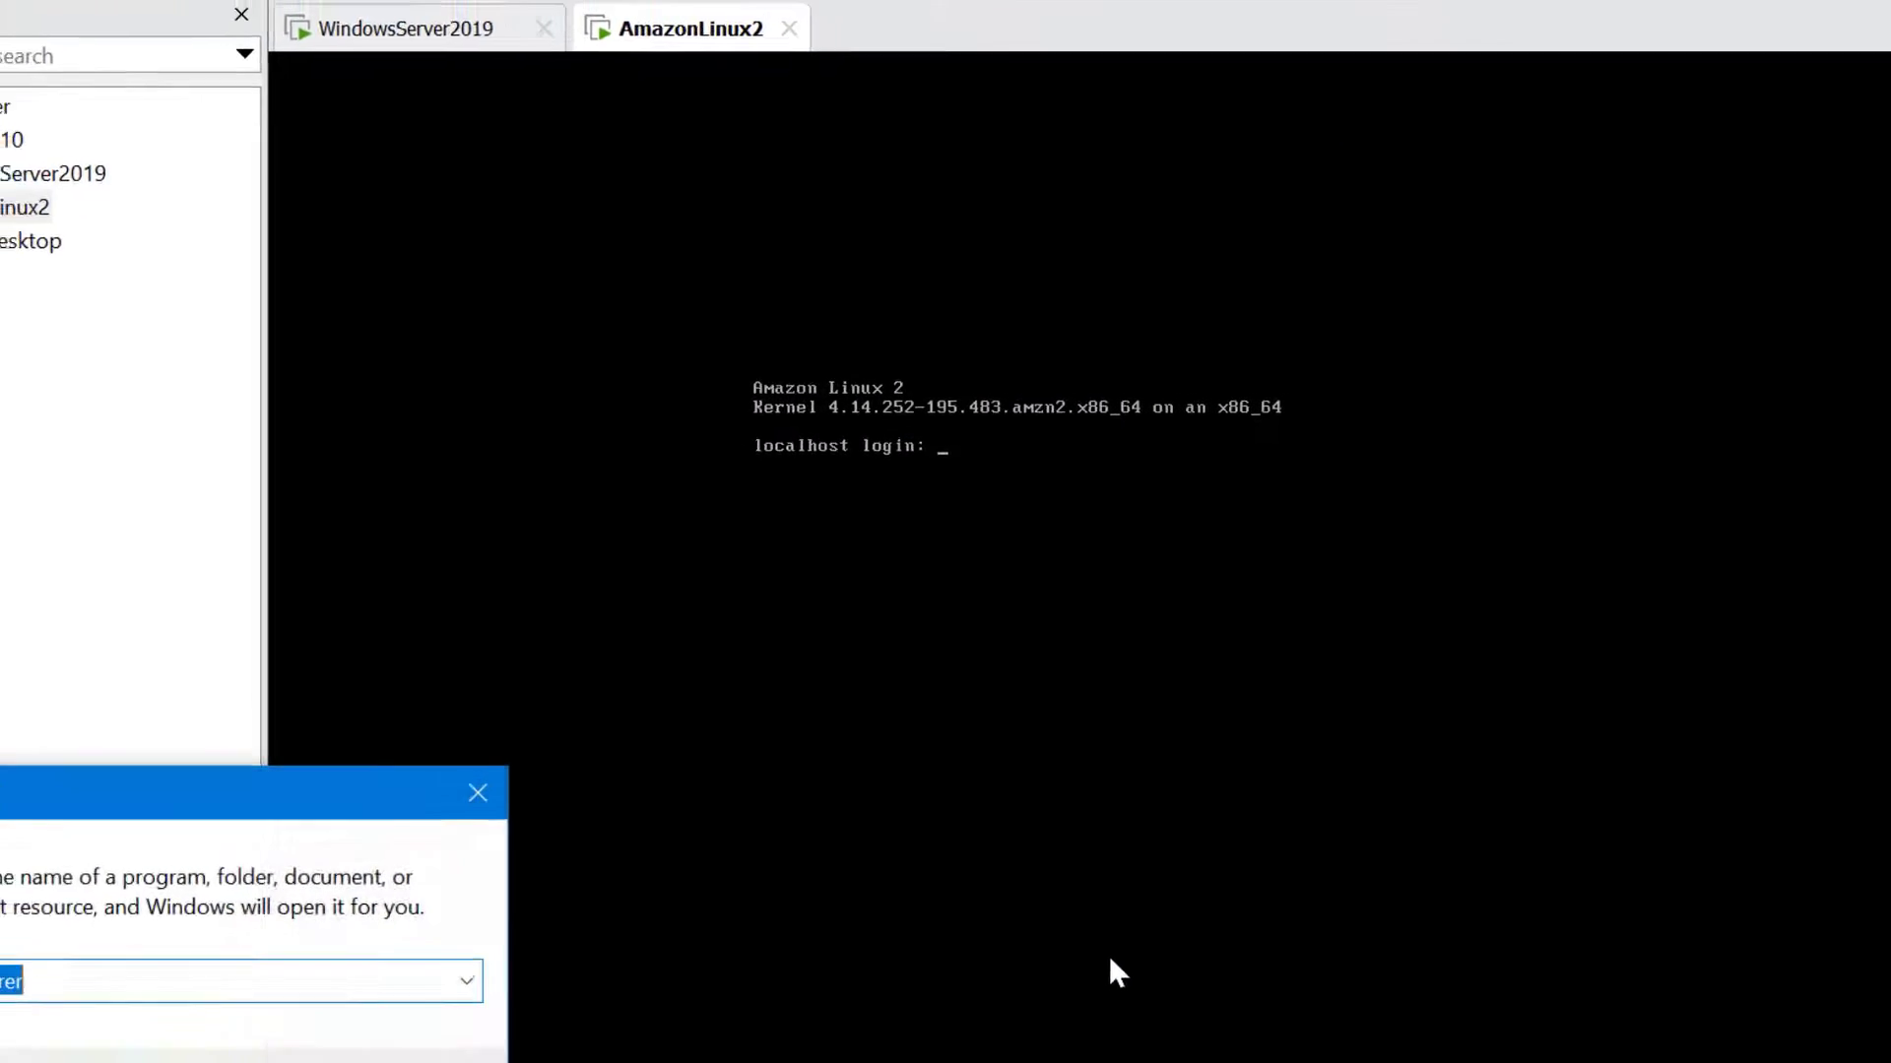
key(BackSpace)
text(D:\Virtual Machines)
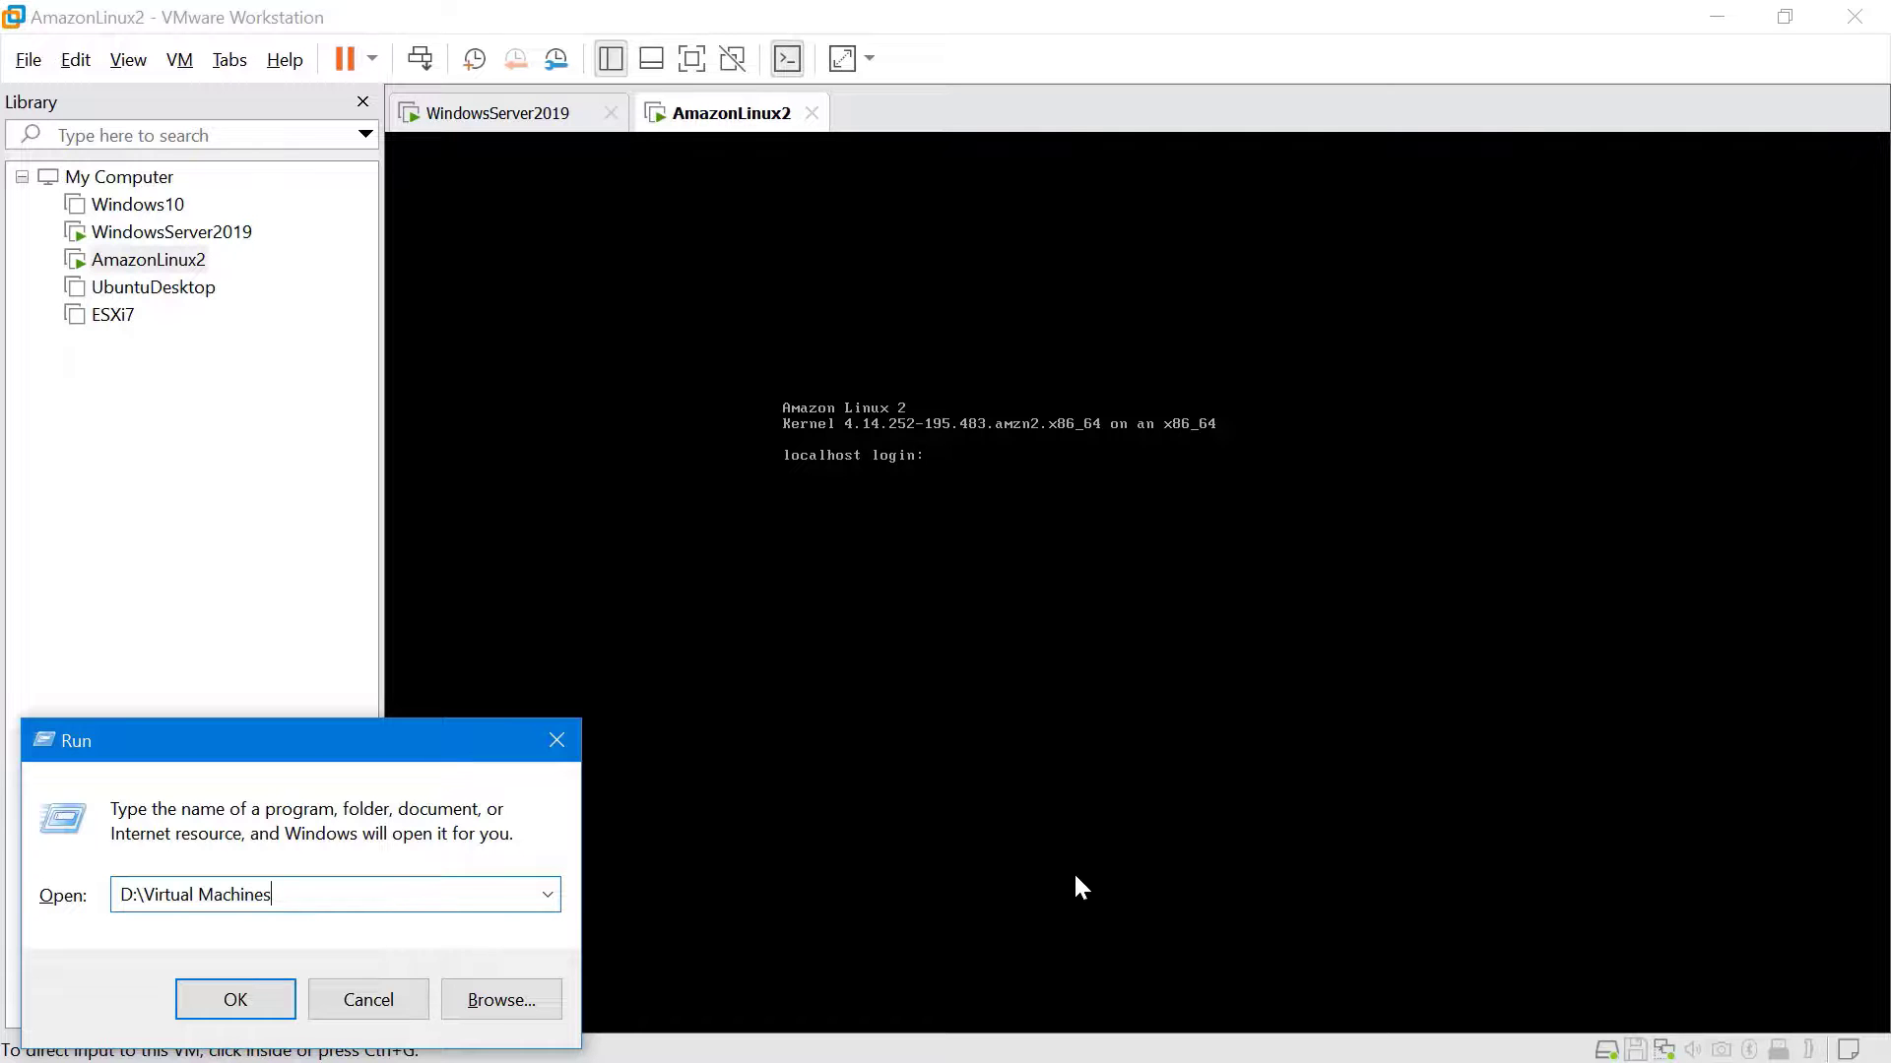
Open the WindowsServer2019 folder under D:\Virtual Machines in a maximized File Explorer window
key(Return)
key(super+Up)
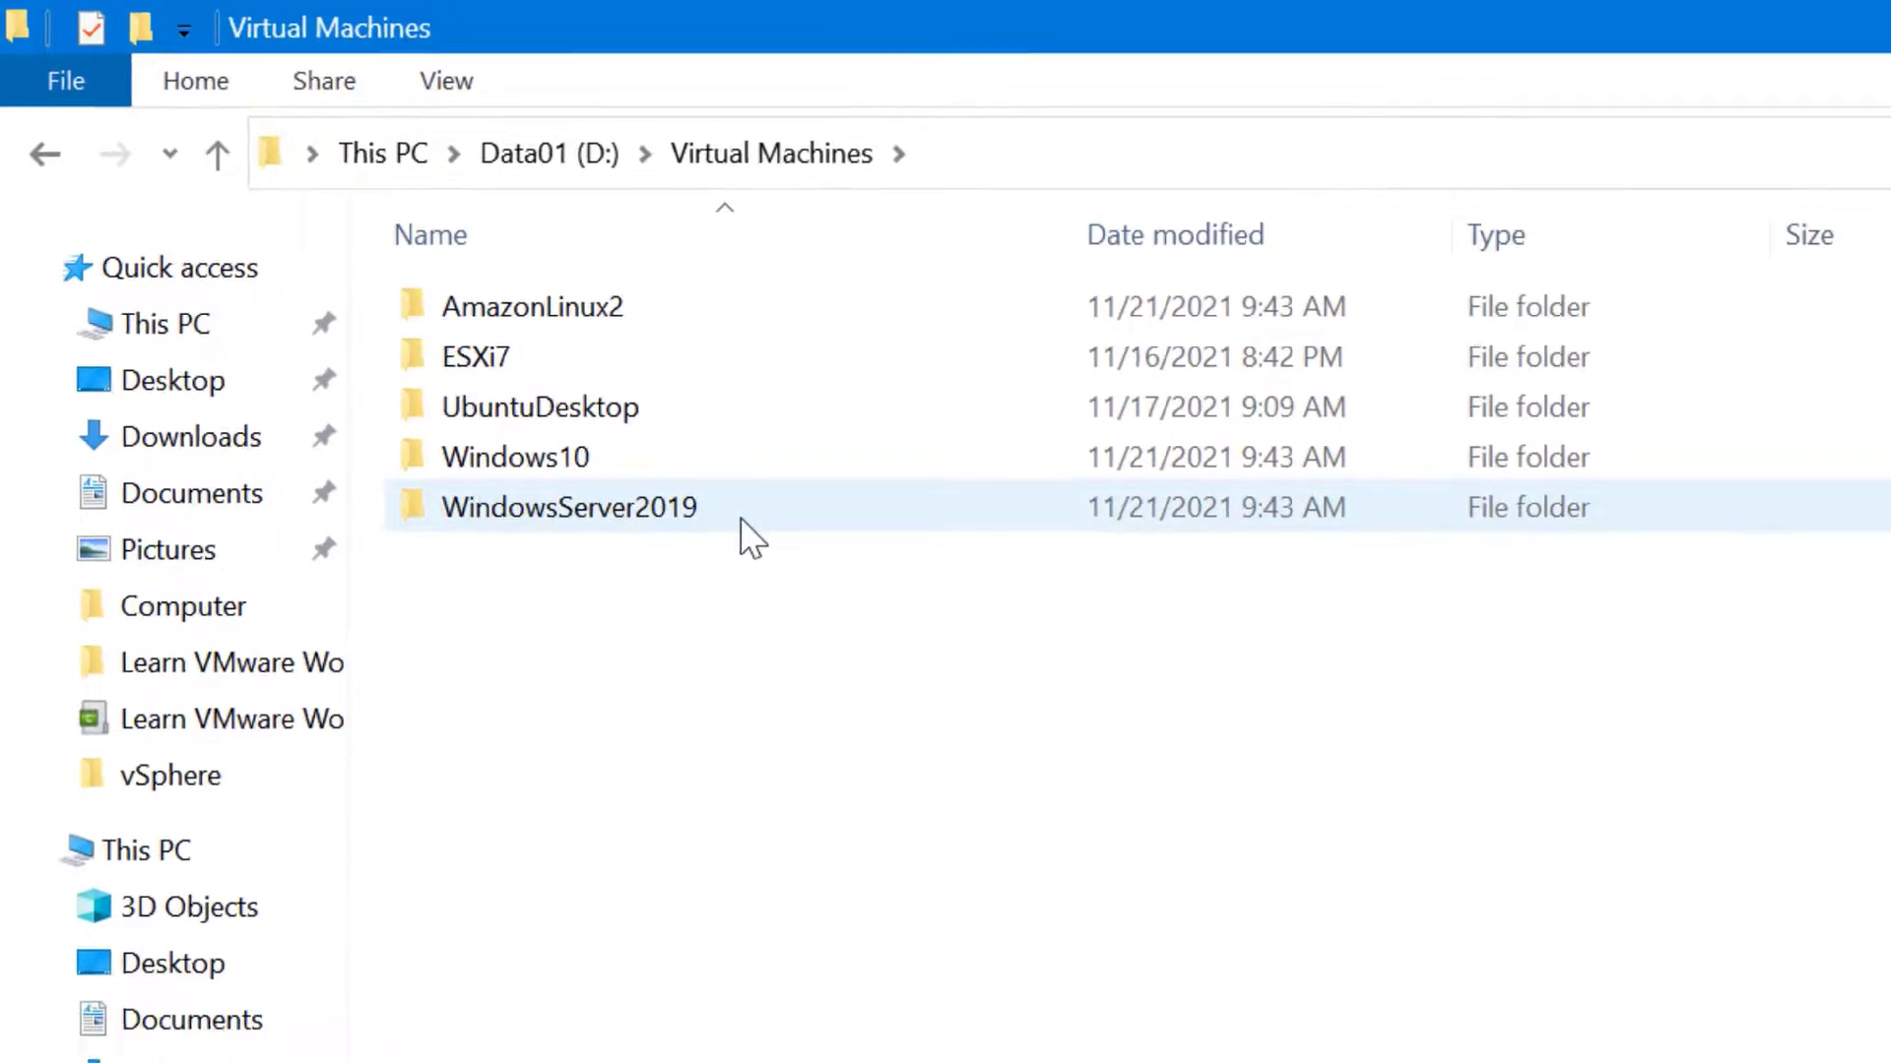
double_click(746, 522)
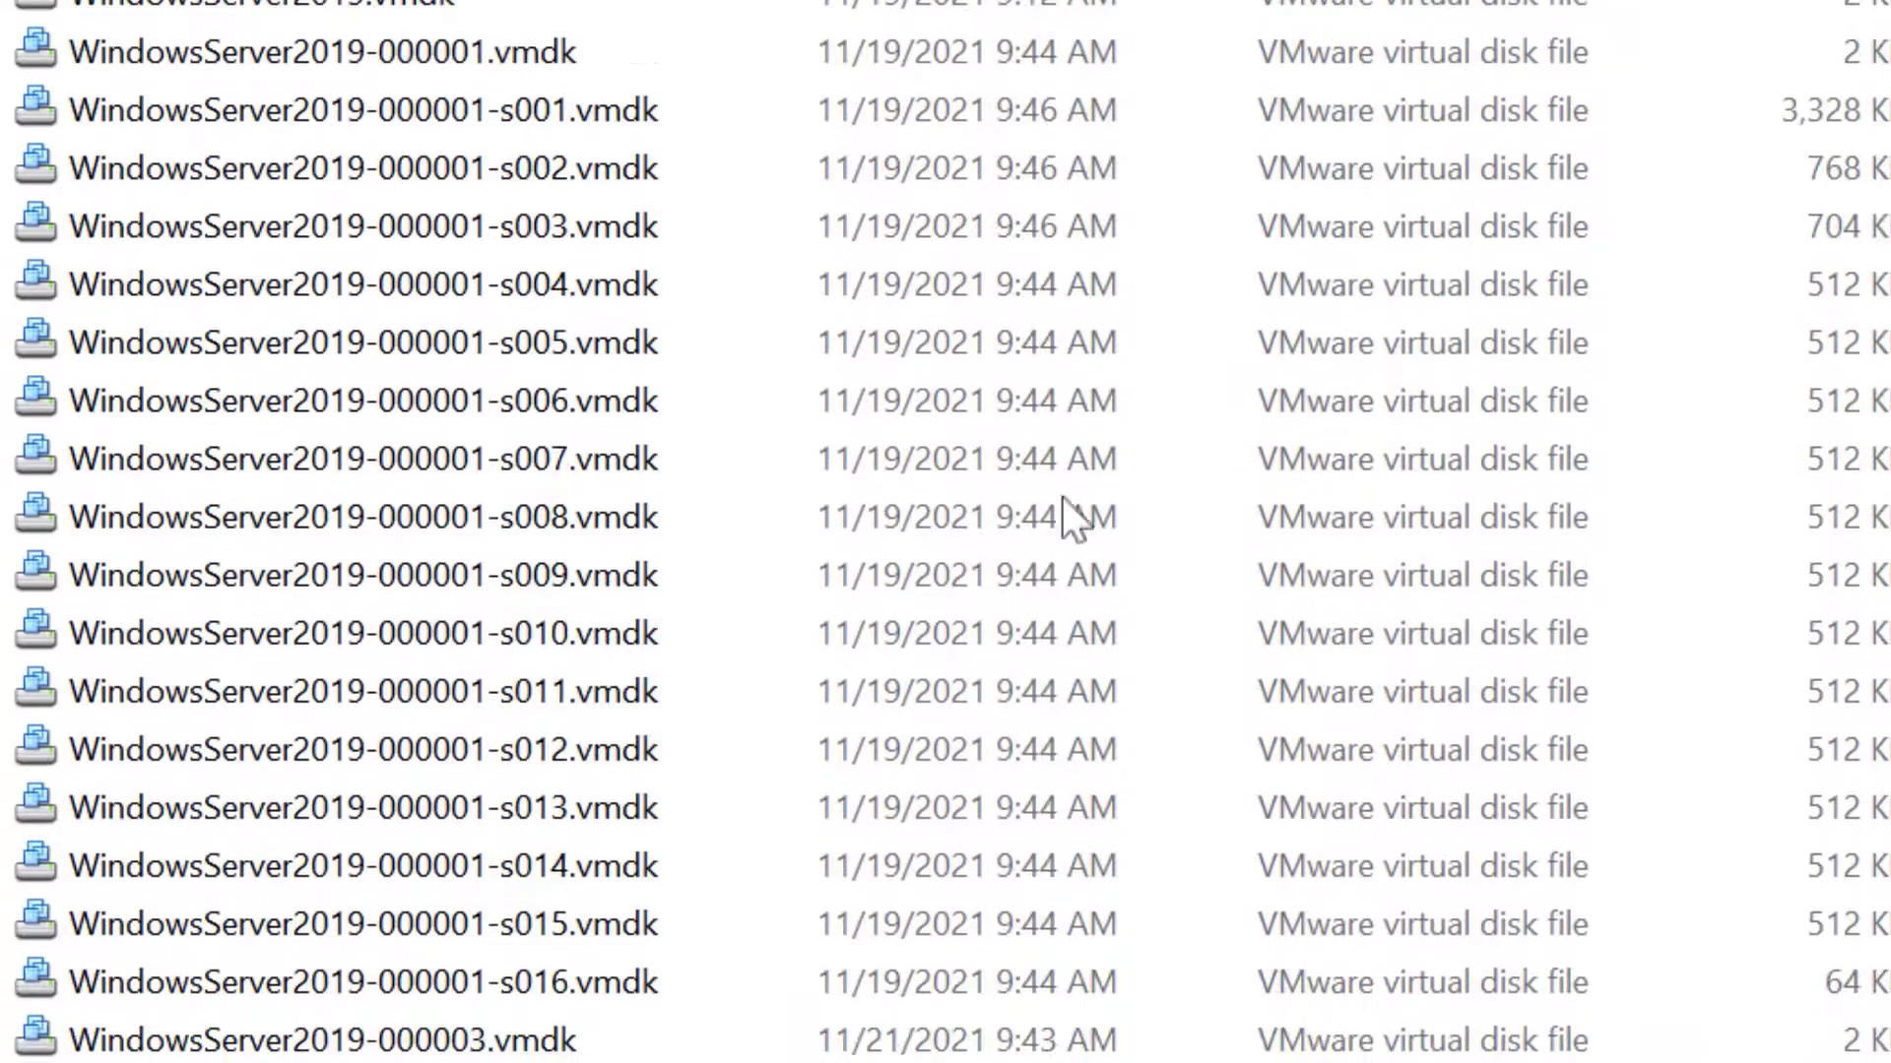
click(1524, 32)
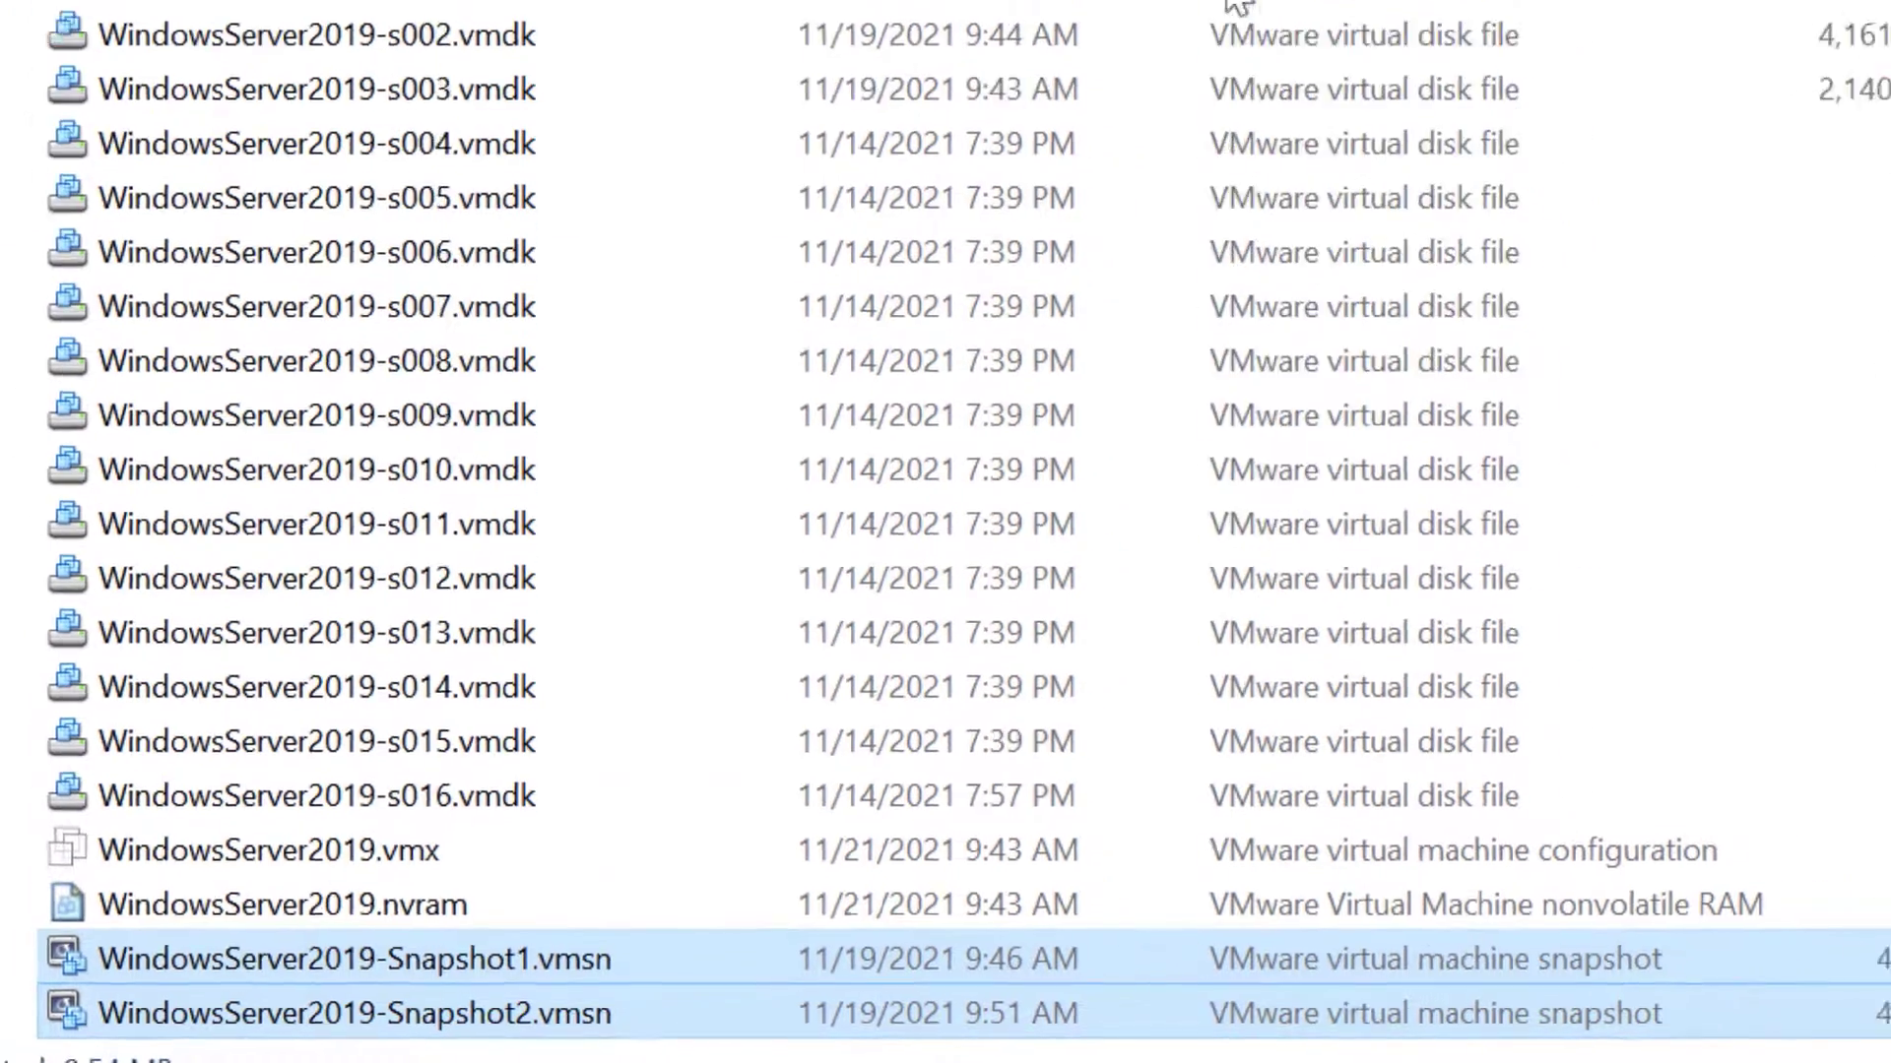
click(965, 328)
key(shift+Up)
key(shift+Up)
key(shift+Up)
key(shift+Up)
key(shift+Up)
key(shift+Up)
key(shift+Up)
key(shift+Up)
key(shift+Up)
key(shift+Up)
key(shift+Up)
key(shift+Up)
key(shift+Up)
key(shift+Up)
key(shift+Up)
key(shift+Up)
key(shift+Up)
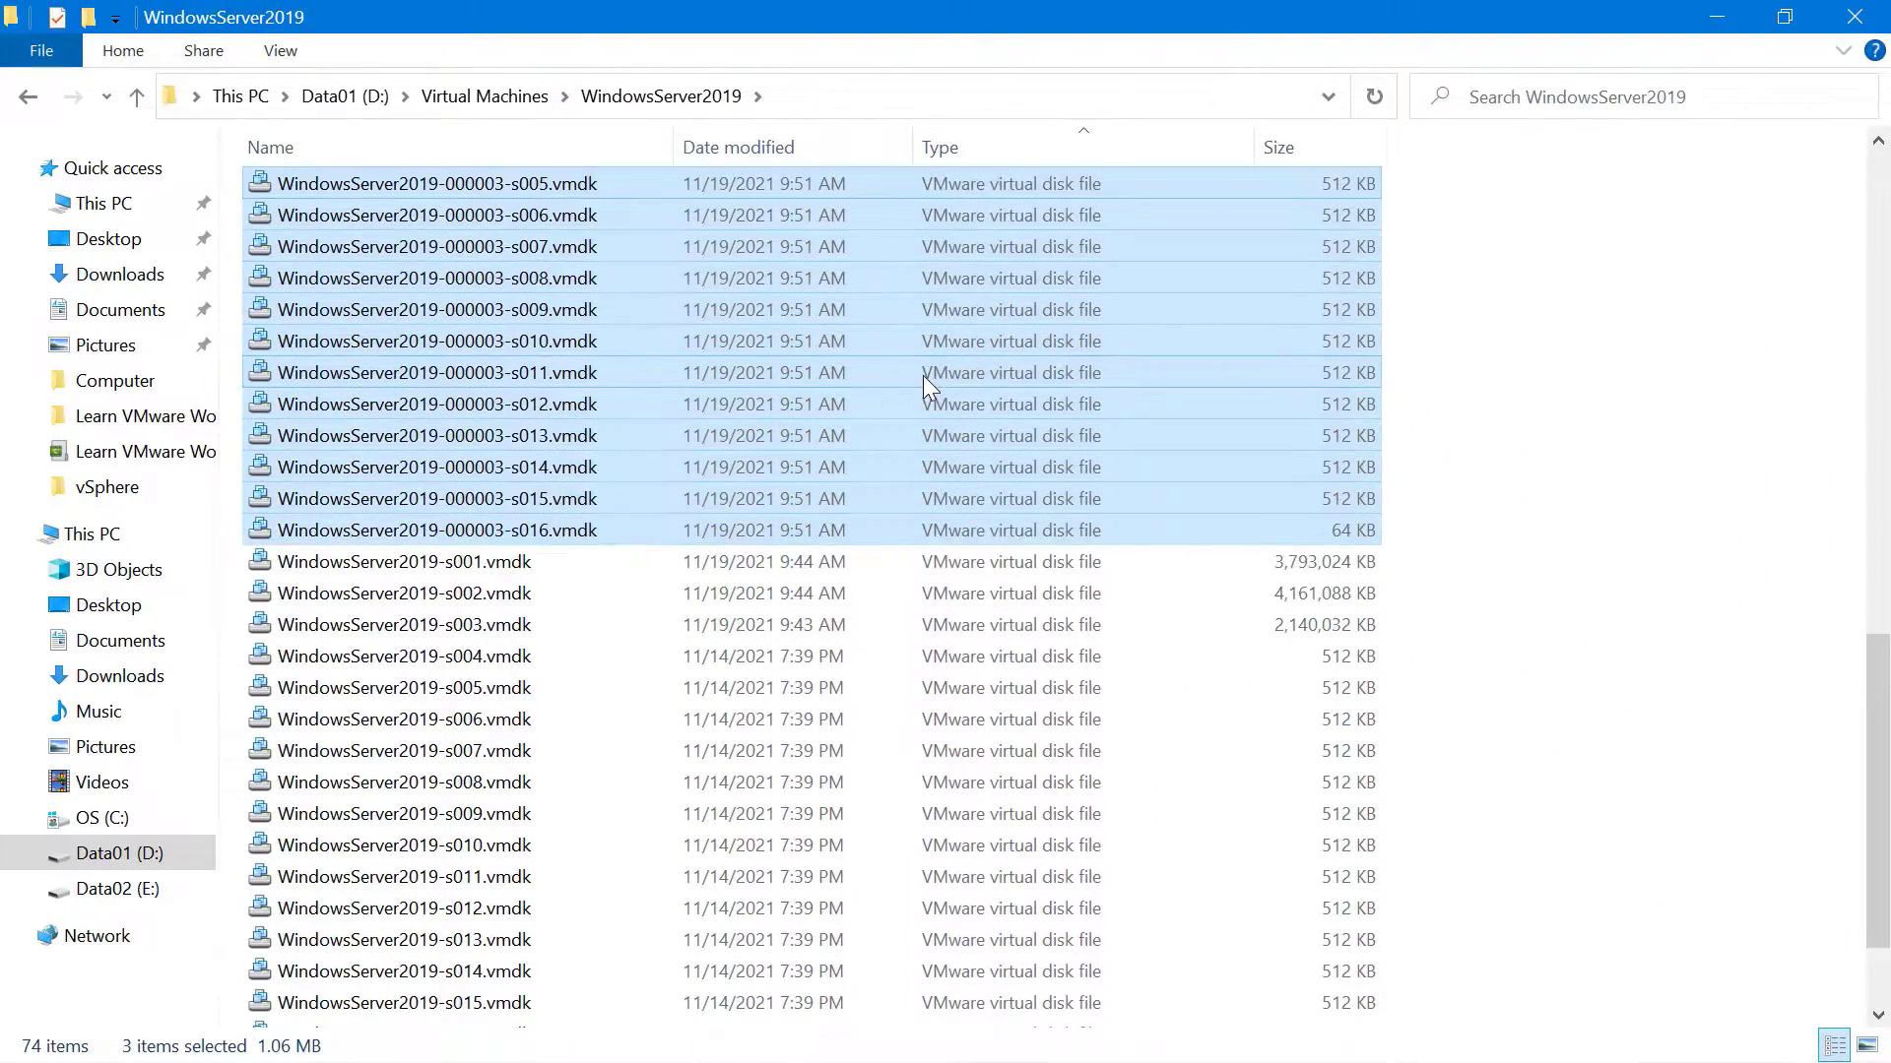
key(shift+Up)
key(shift+Up)
key(shift+Up)
key(shift+Up)
key(shift+Up)
key(shift+Up)
key(shift+Up)
key(shift+Up)
key(shift+Up)
key(shift+Up)
key(shift+Up)
key(shift+Up)
key(shift+Up)
key(shift+Up)
key(shift+Up)
key(shift+Up)
key(shift+Up)
key(shift+Up)
key(shift+Up)
key(shift+Up)
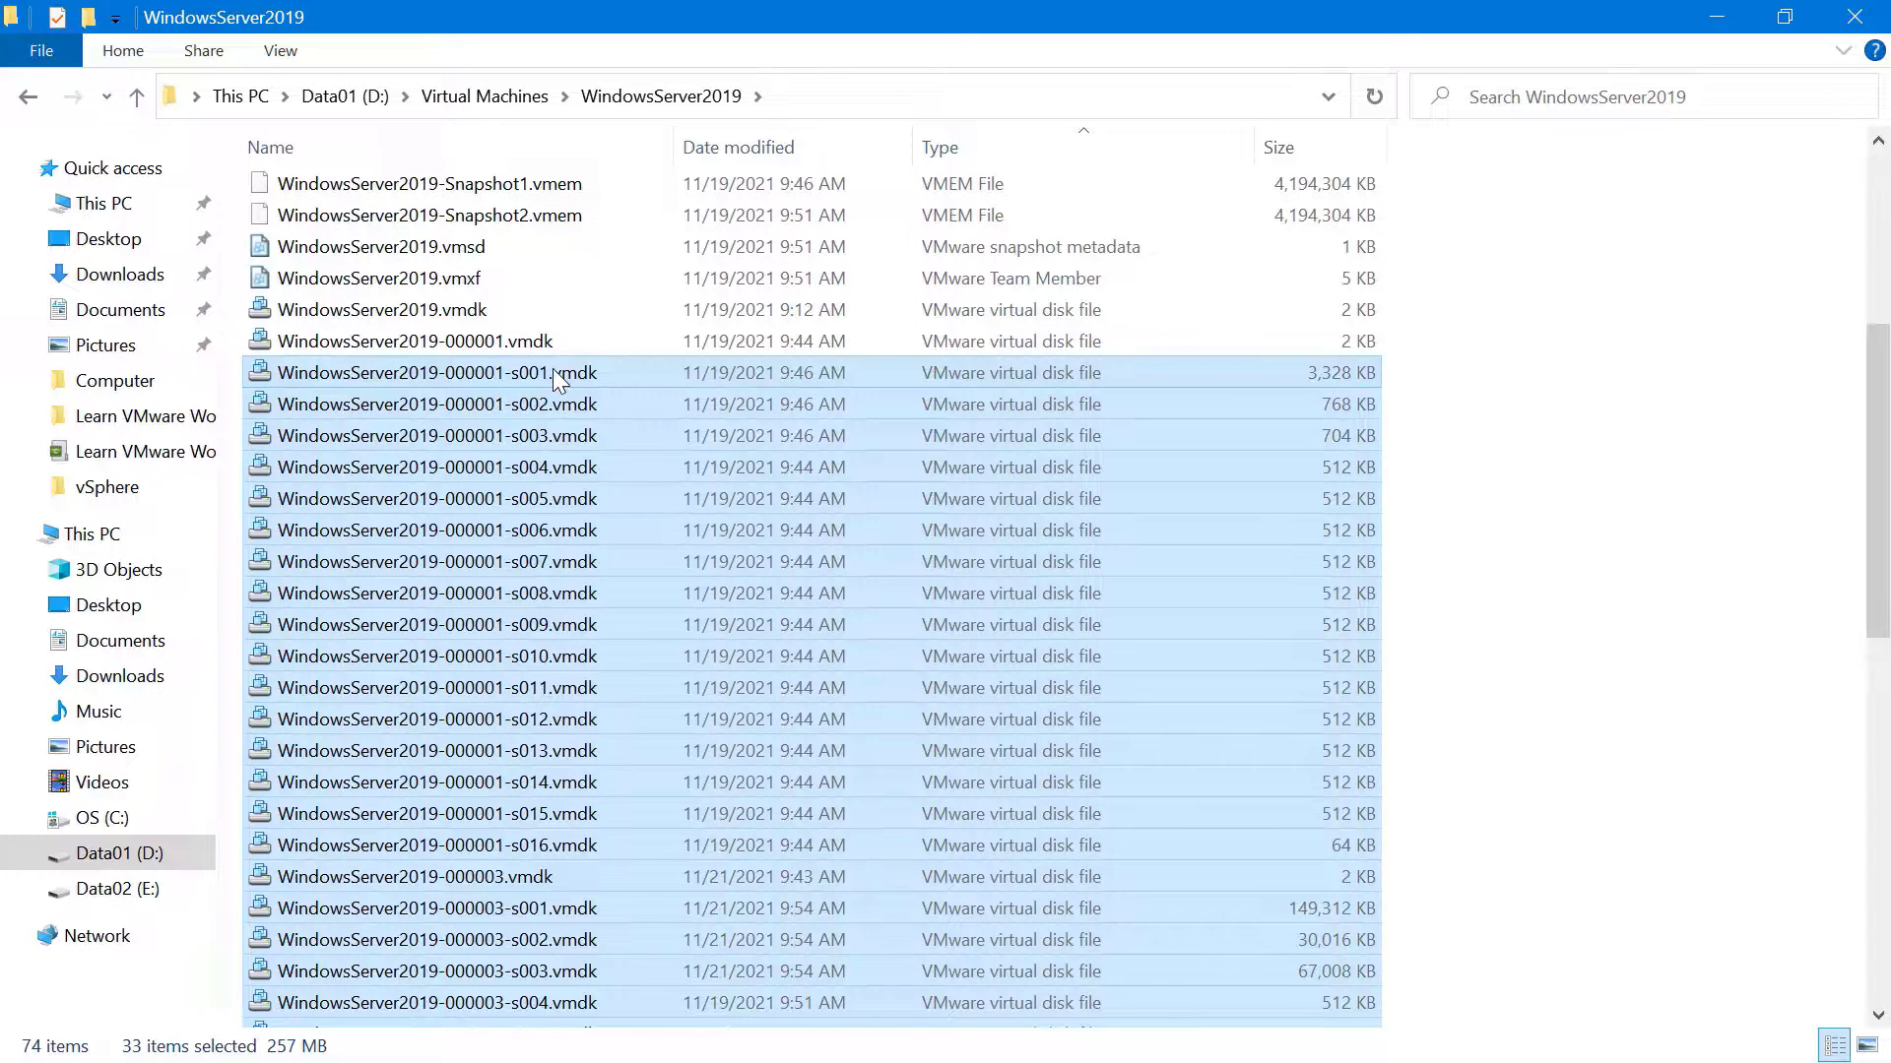
key(Up)
key(shift+Down)
key(shift+Down)
key(shift+Down)
key(shift+Down)
key(shift+Down)
key(shift+Down)
key(shift+Down)
key(shift+Down)
key(shift+Down)
key(shift+Down)
key(shift+Down)
key(shift+Down)
key(shift+Down)
key(shift+Down)
key(shift+Down)
key(shift+Down)
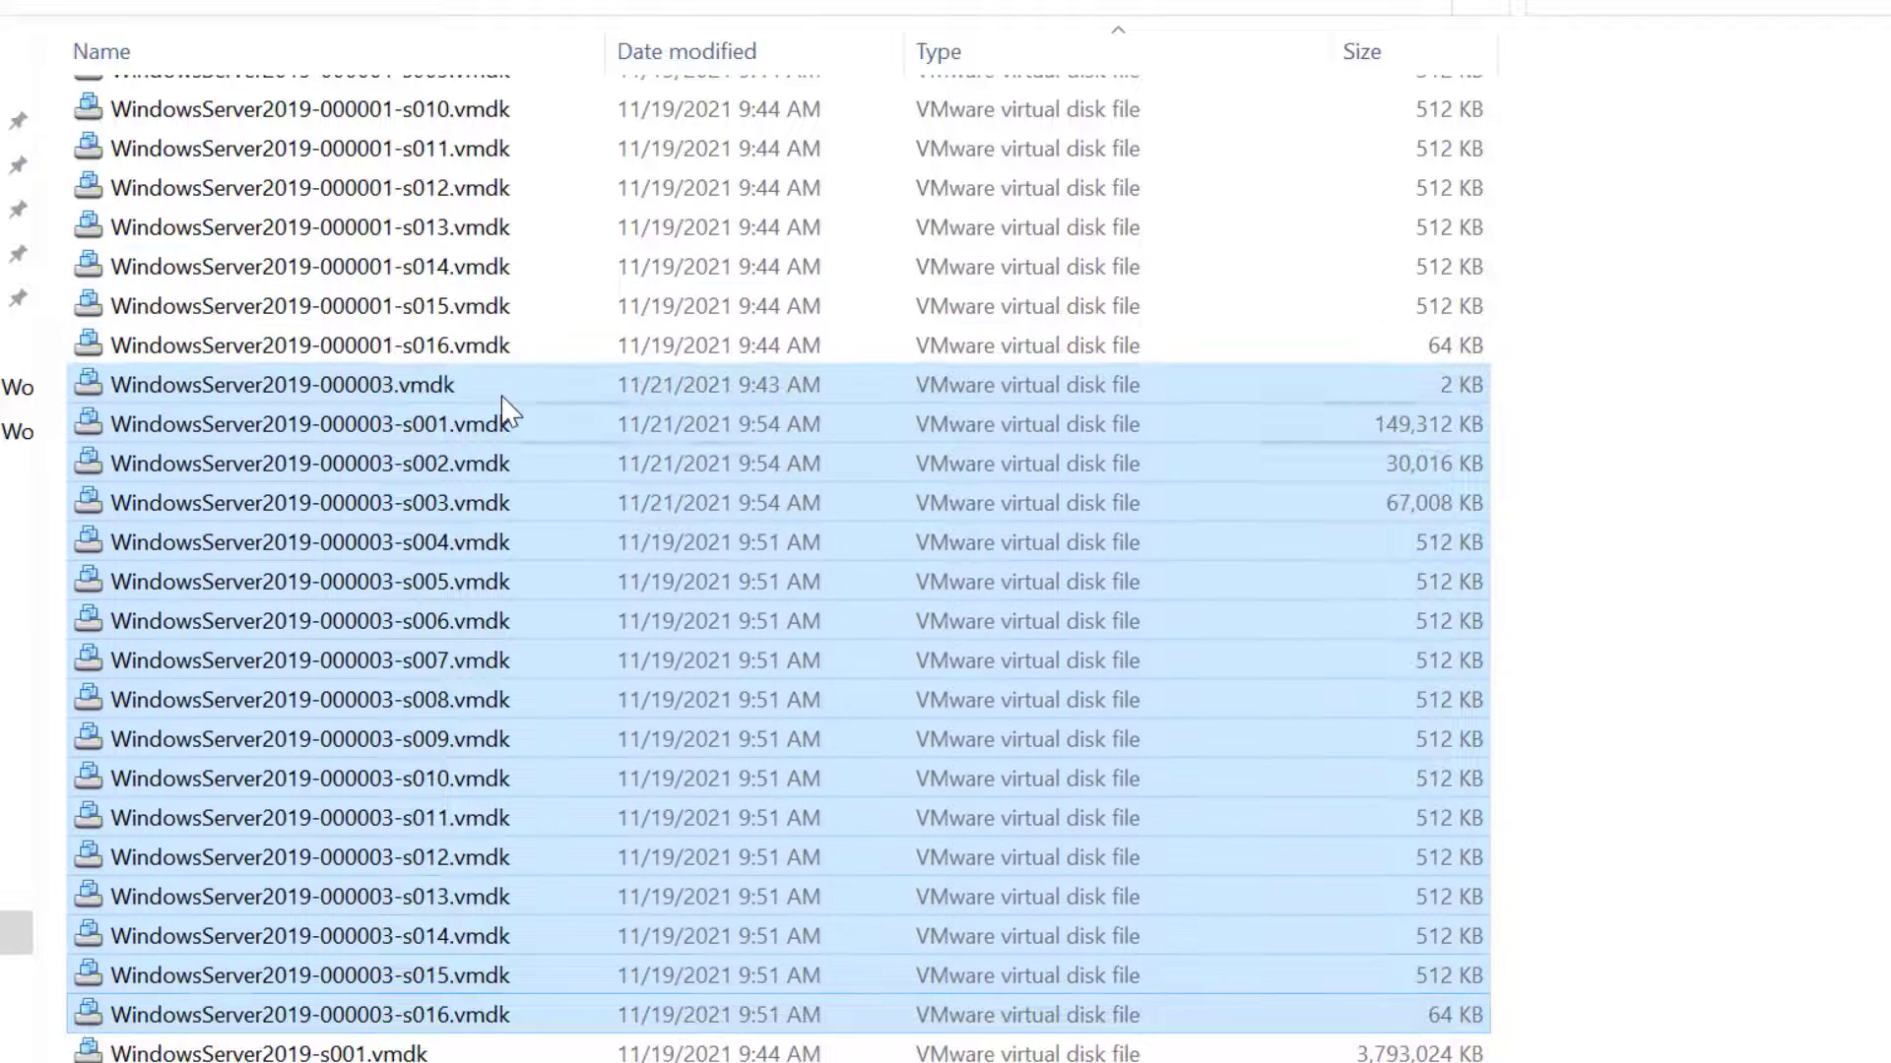
mouse_move(367, 402)
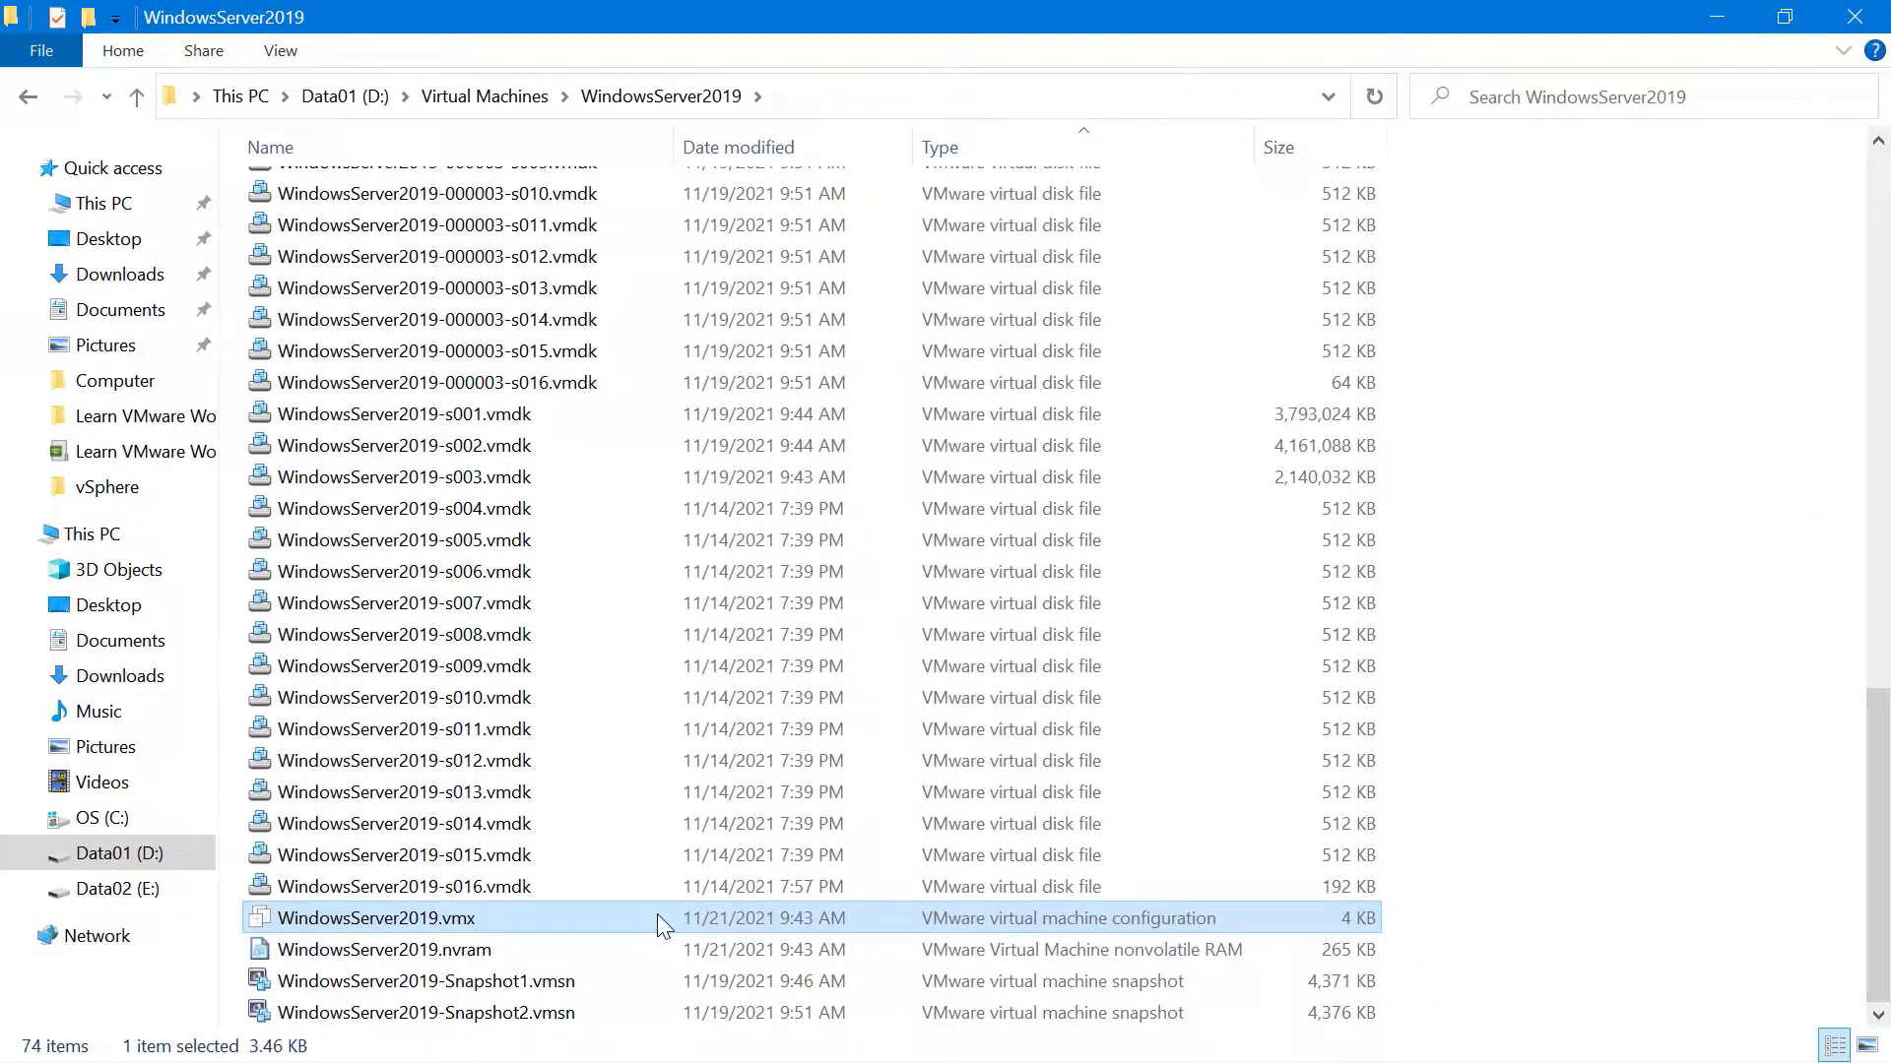
Open WindowsServer2019.vmx in Notepad
right_click(658, 915)
mouse_move(808, 452)
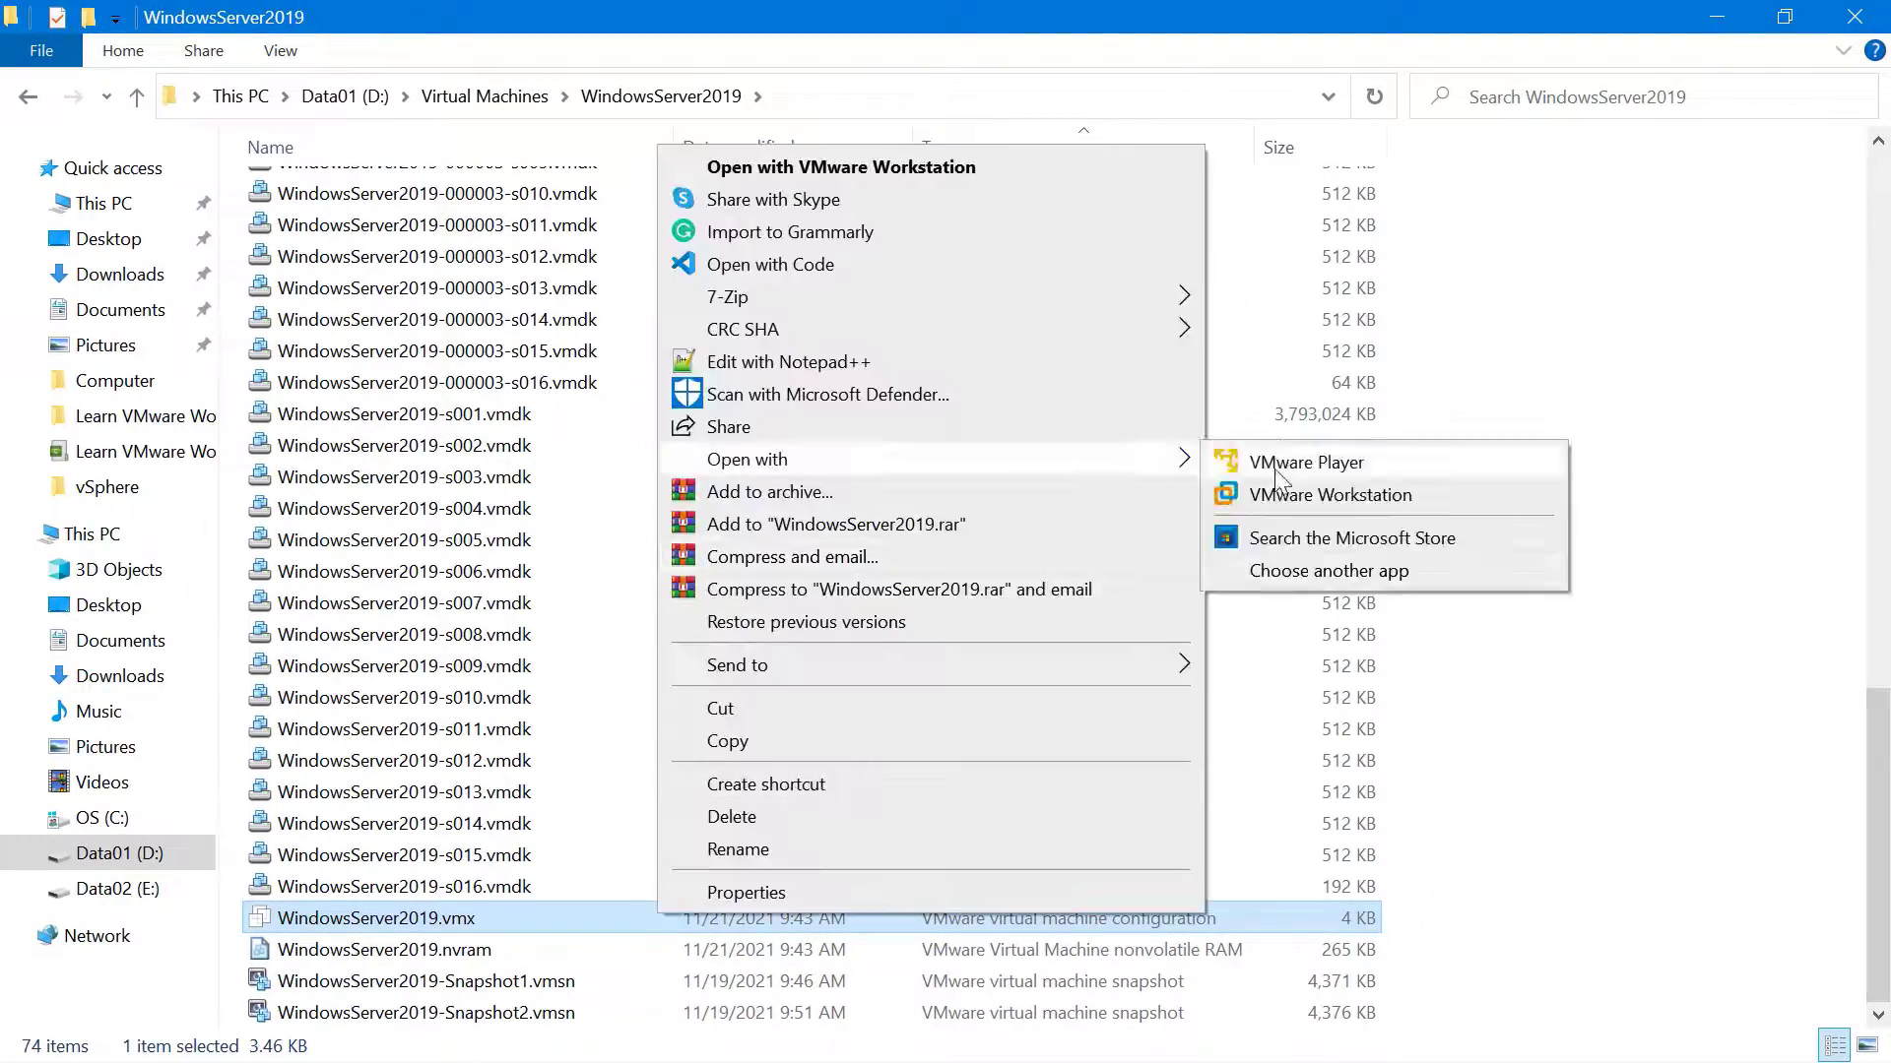
click(1378, 545)
scroll(1256, 523, down, 2)
click(804, 780)
click(976, 973)
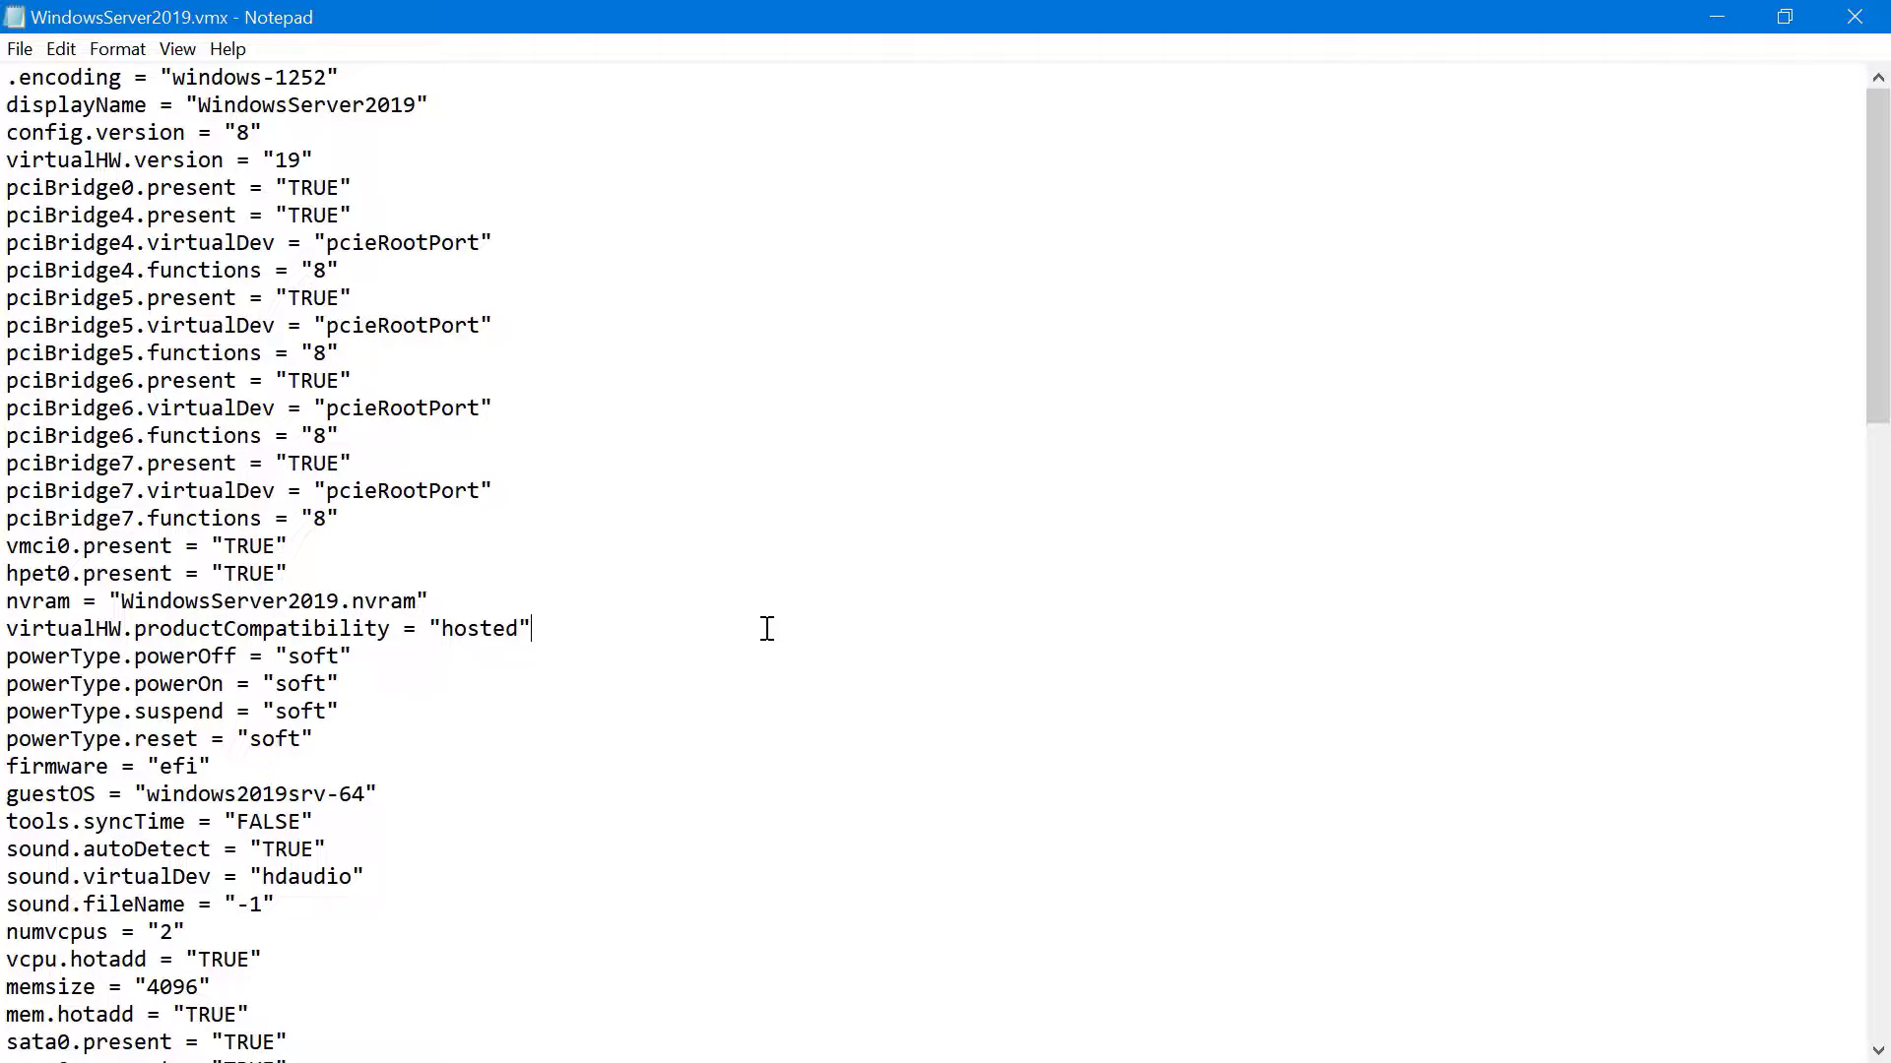
Highlight the ethernet0, memsize, numvcpus, nvme0:0.fileName and guestOS lines in the .vmx
scroll(767, 628, down, 6)
drag(6, 766, 457, 817)
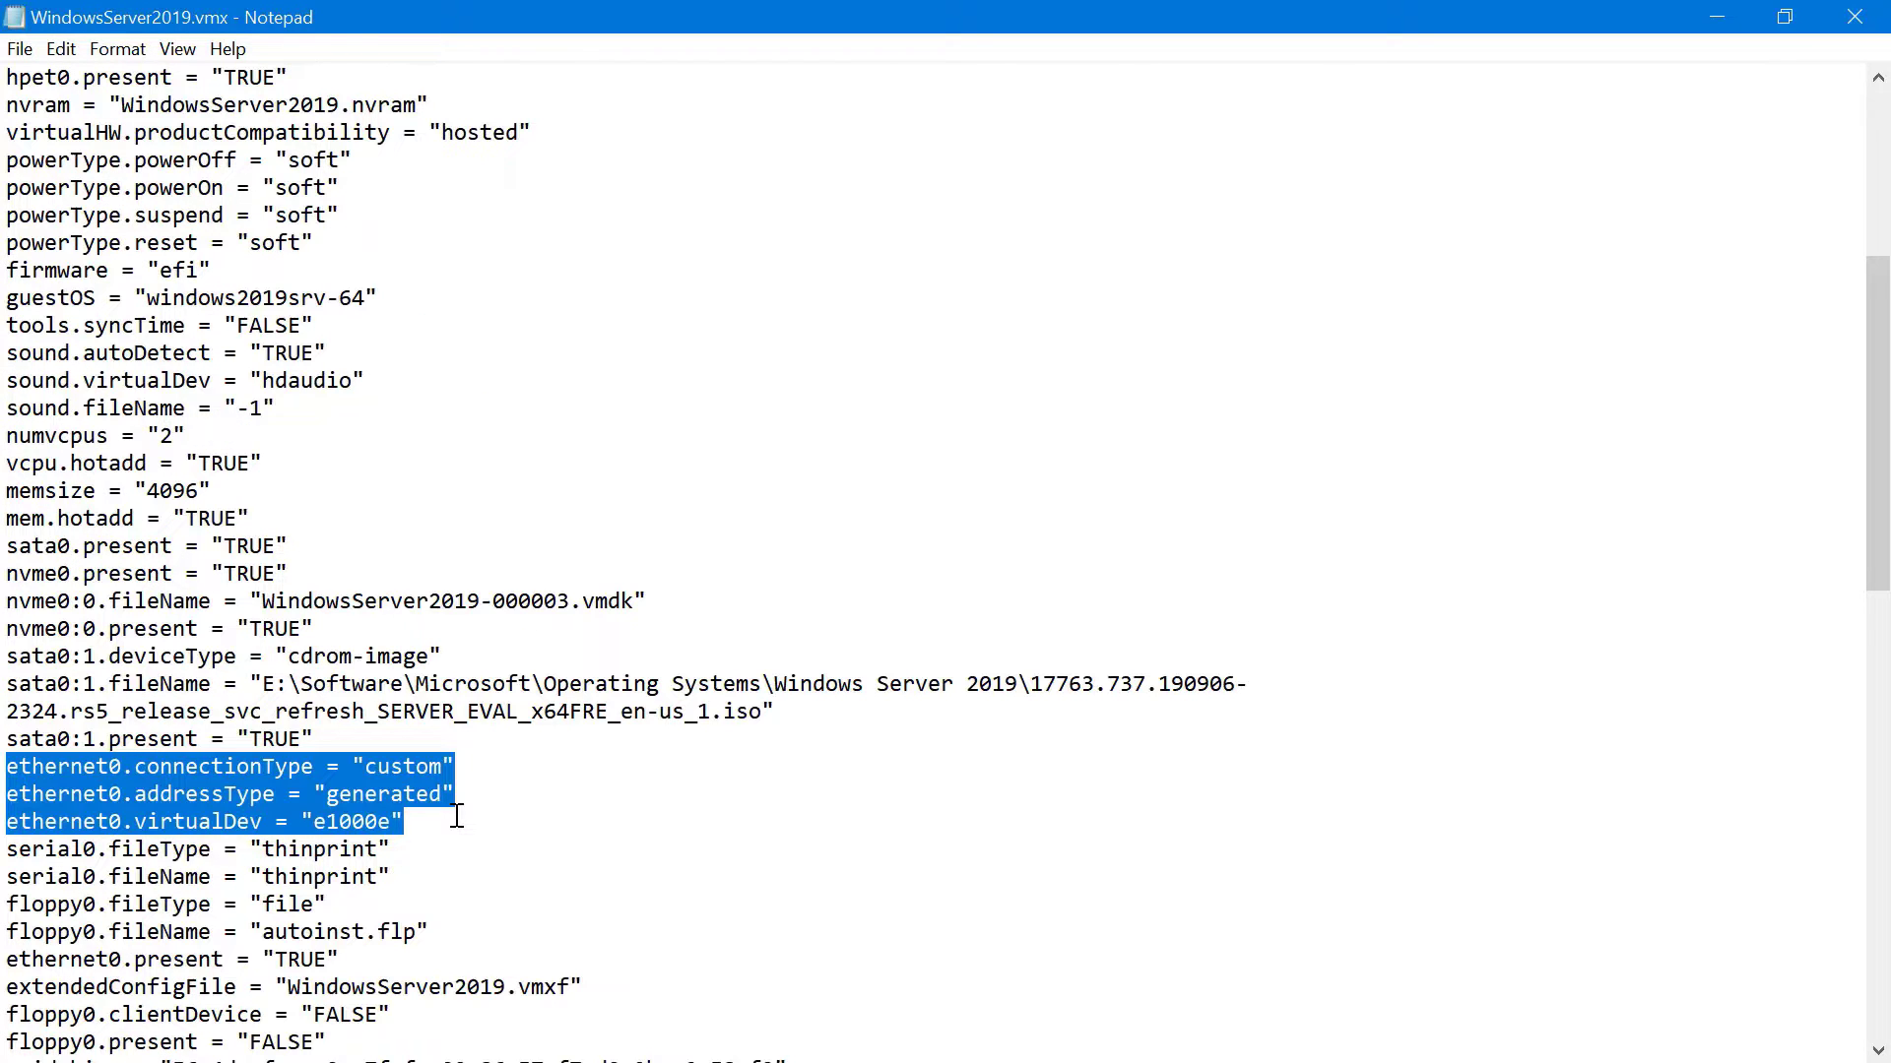
drag(251, 519, 5, 491)
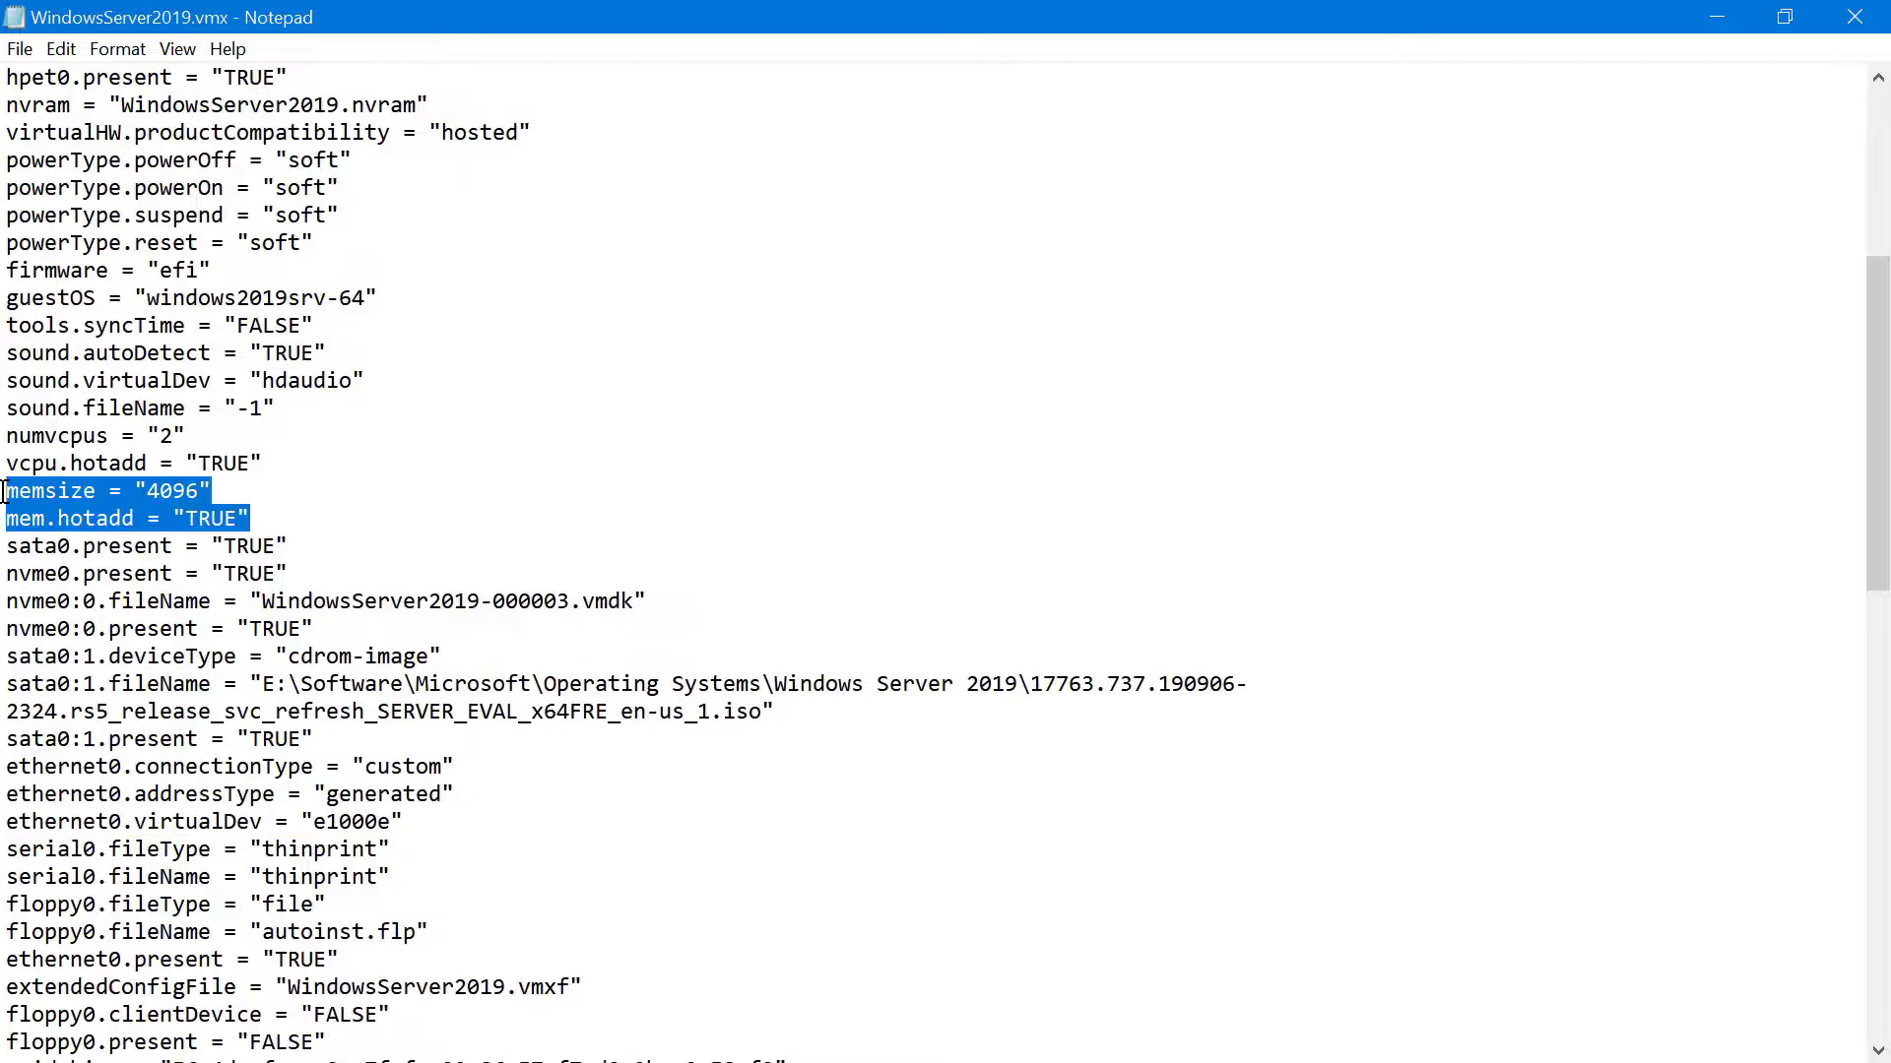
drag(185, 437, 4, 447)
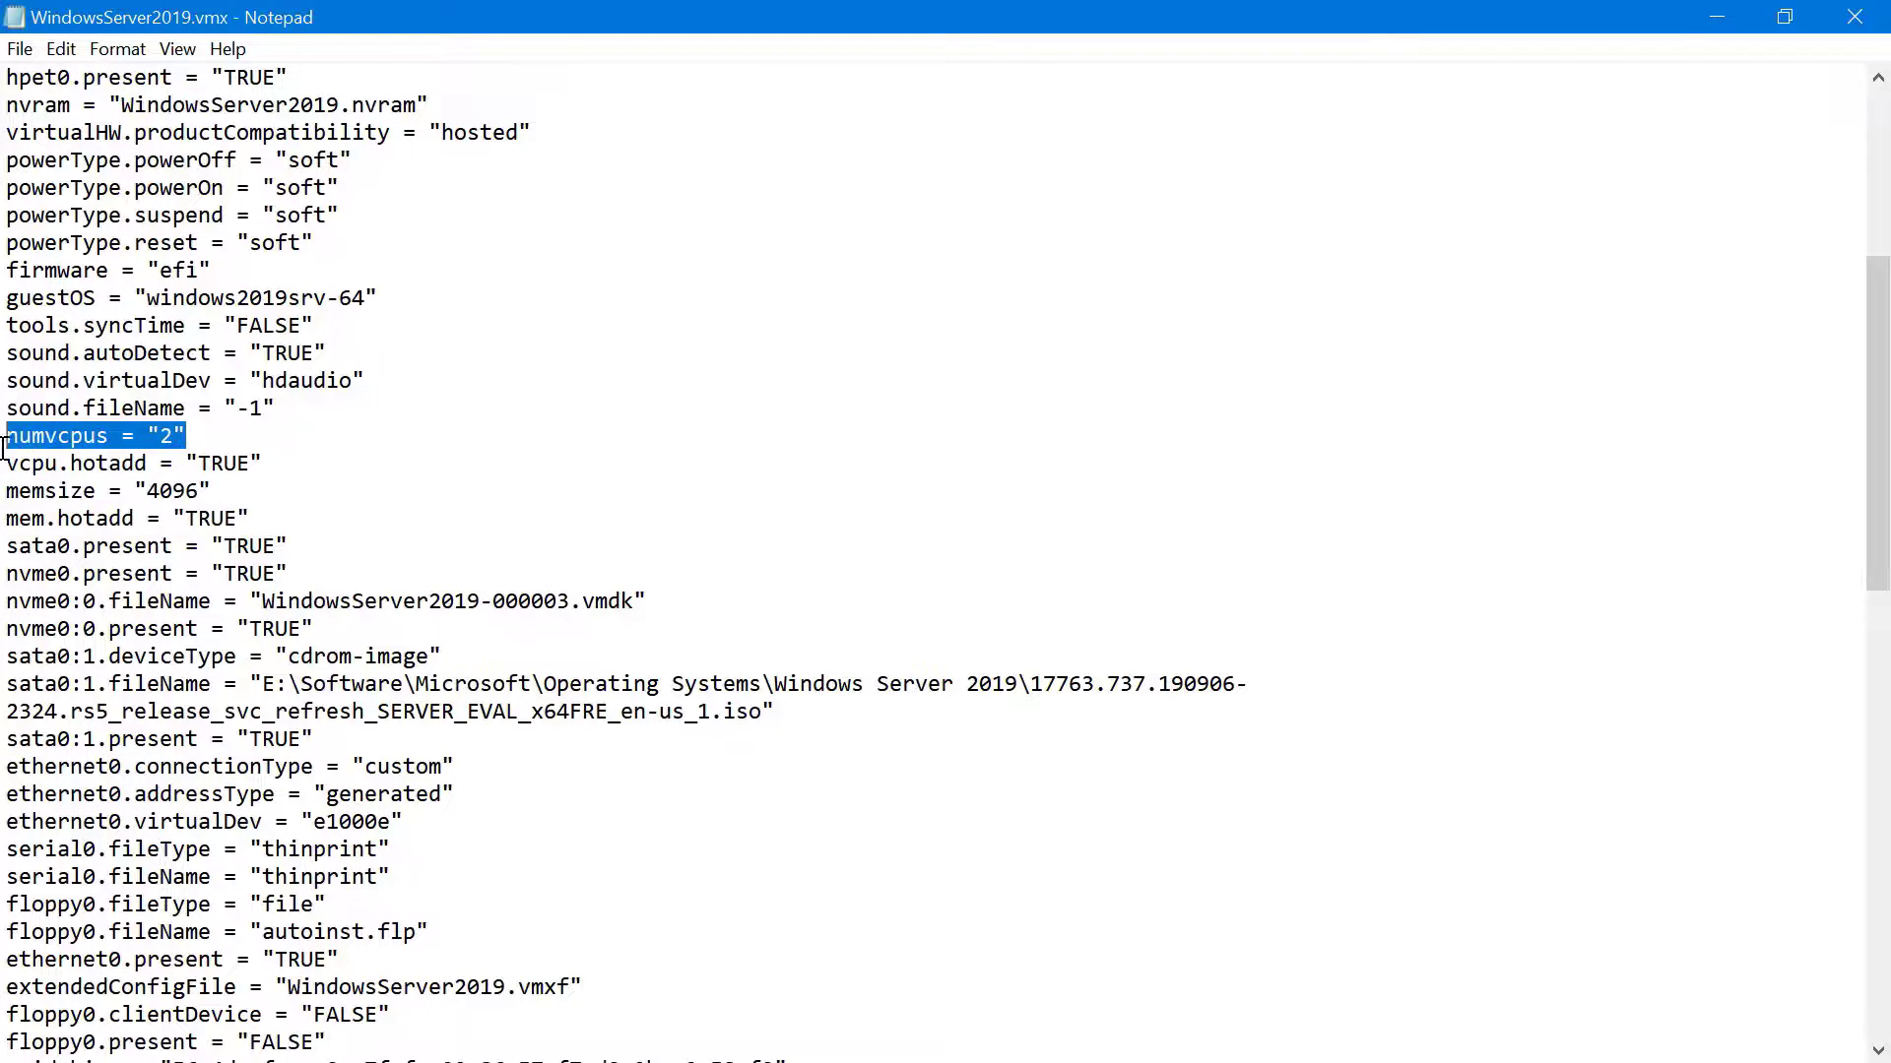
drag(646, 602, 4, 602)
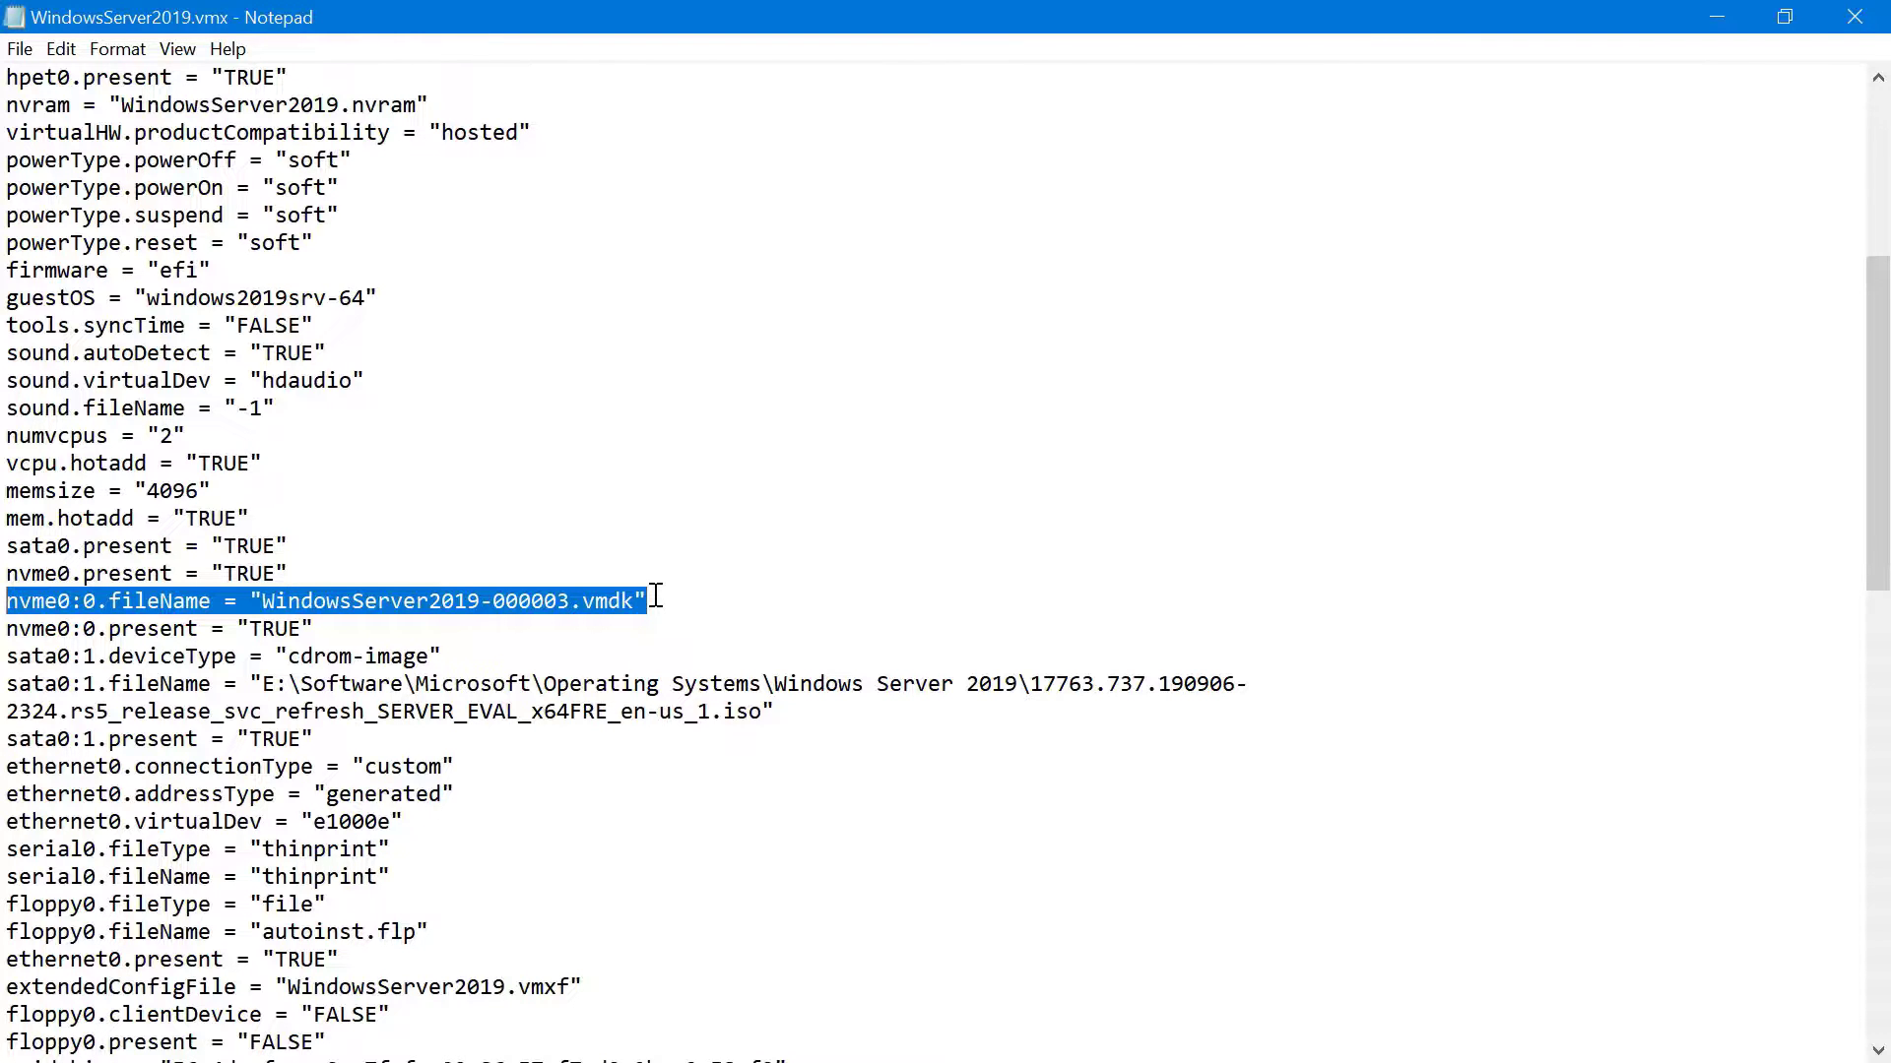
scroll(656, 596, up, 2)
click(425, 481)
drag(380, 467, 4, 466)
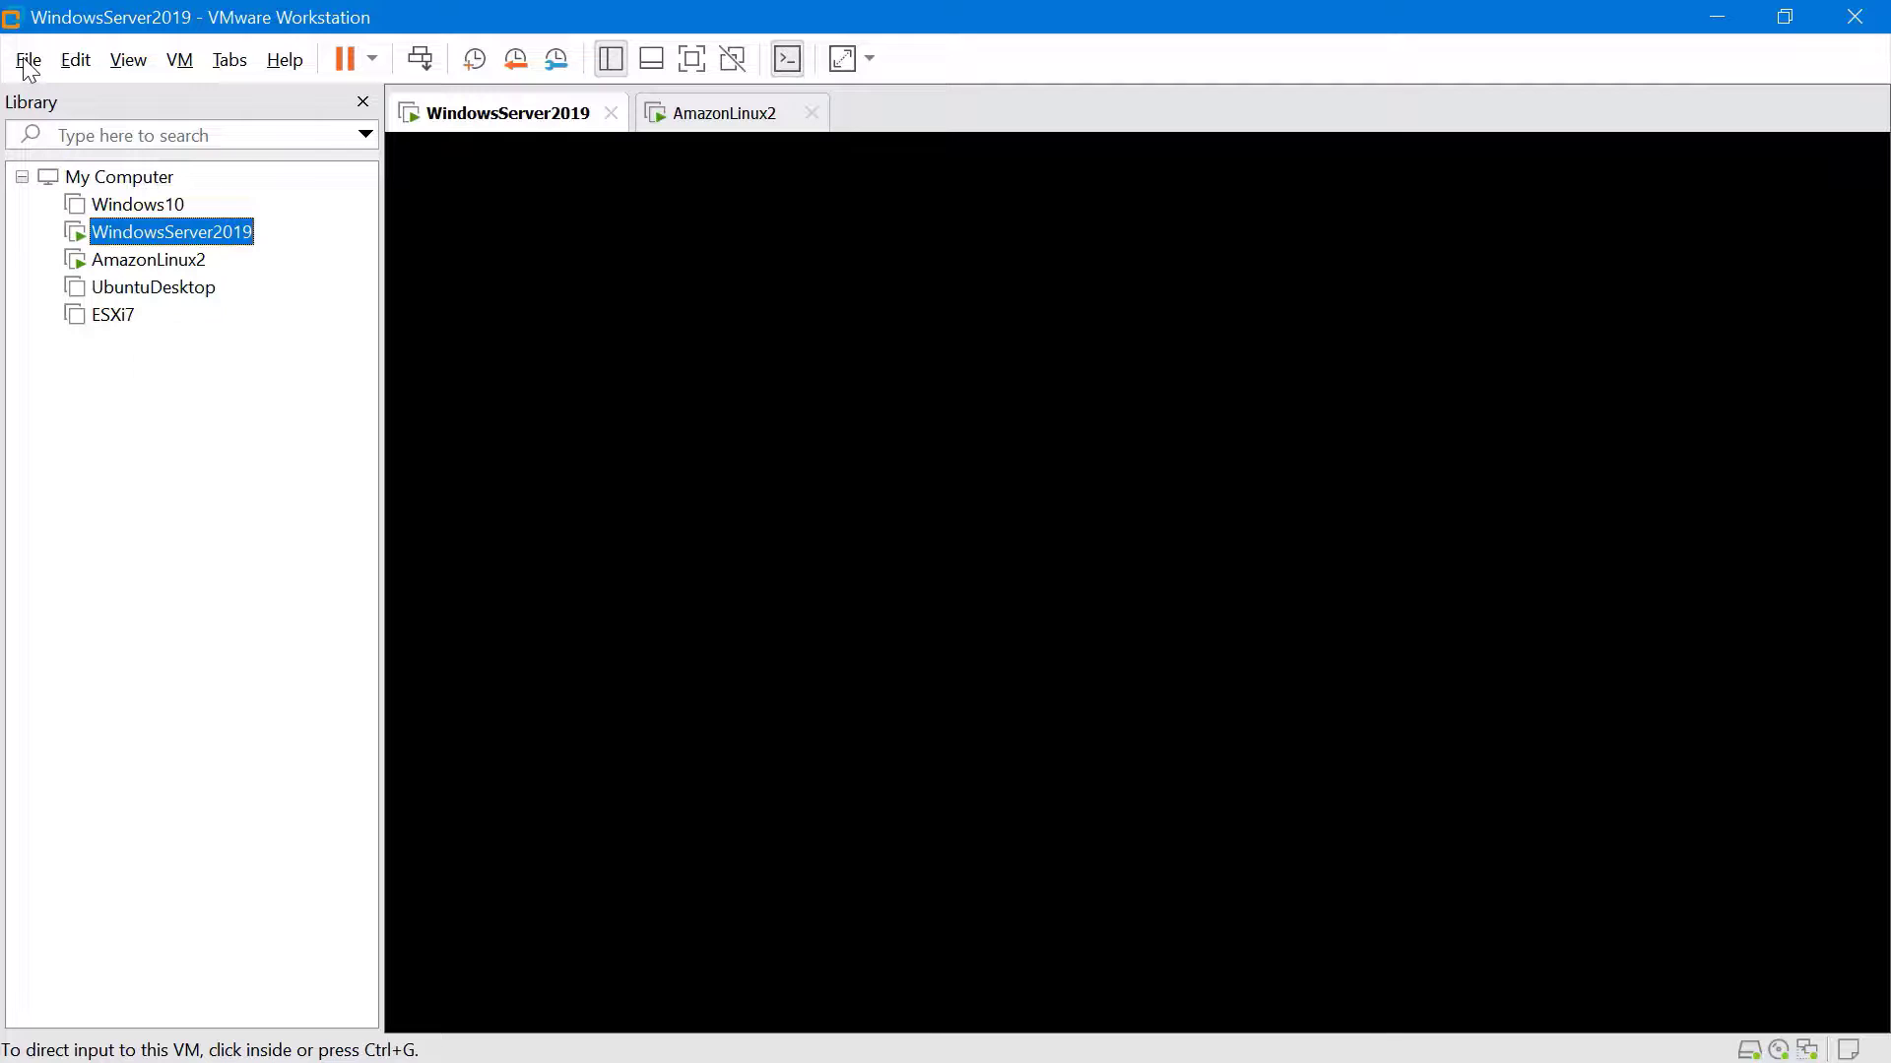
click(29, 63)
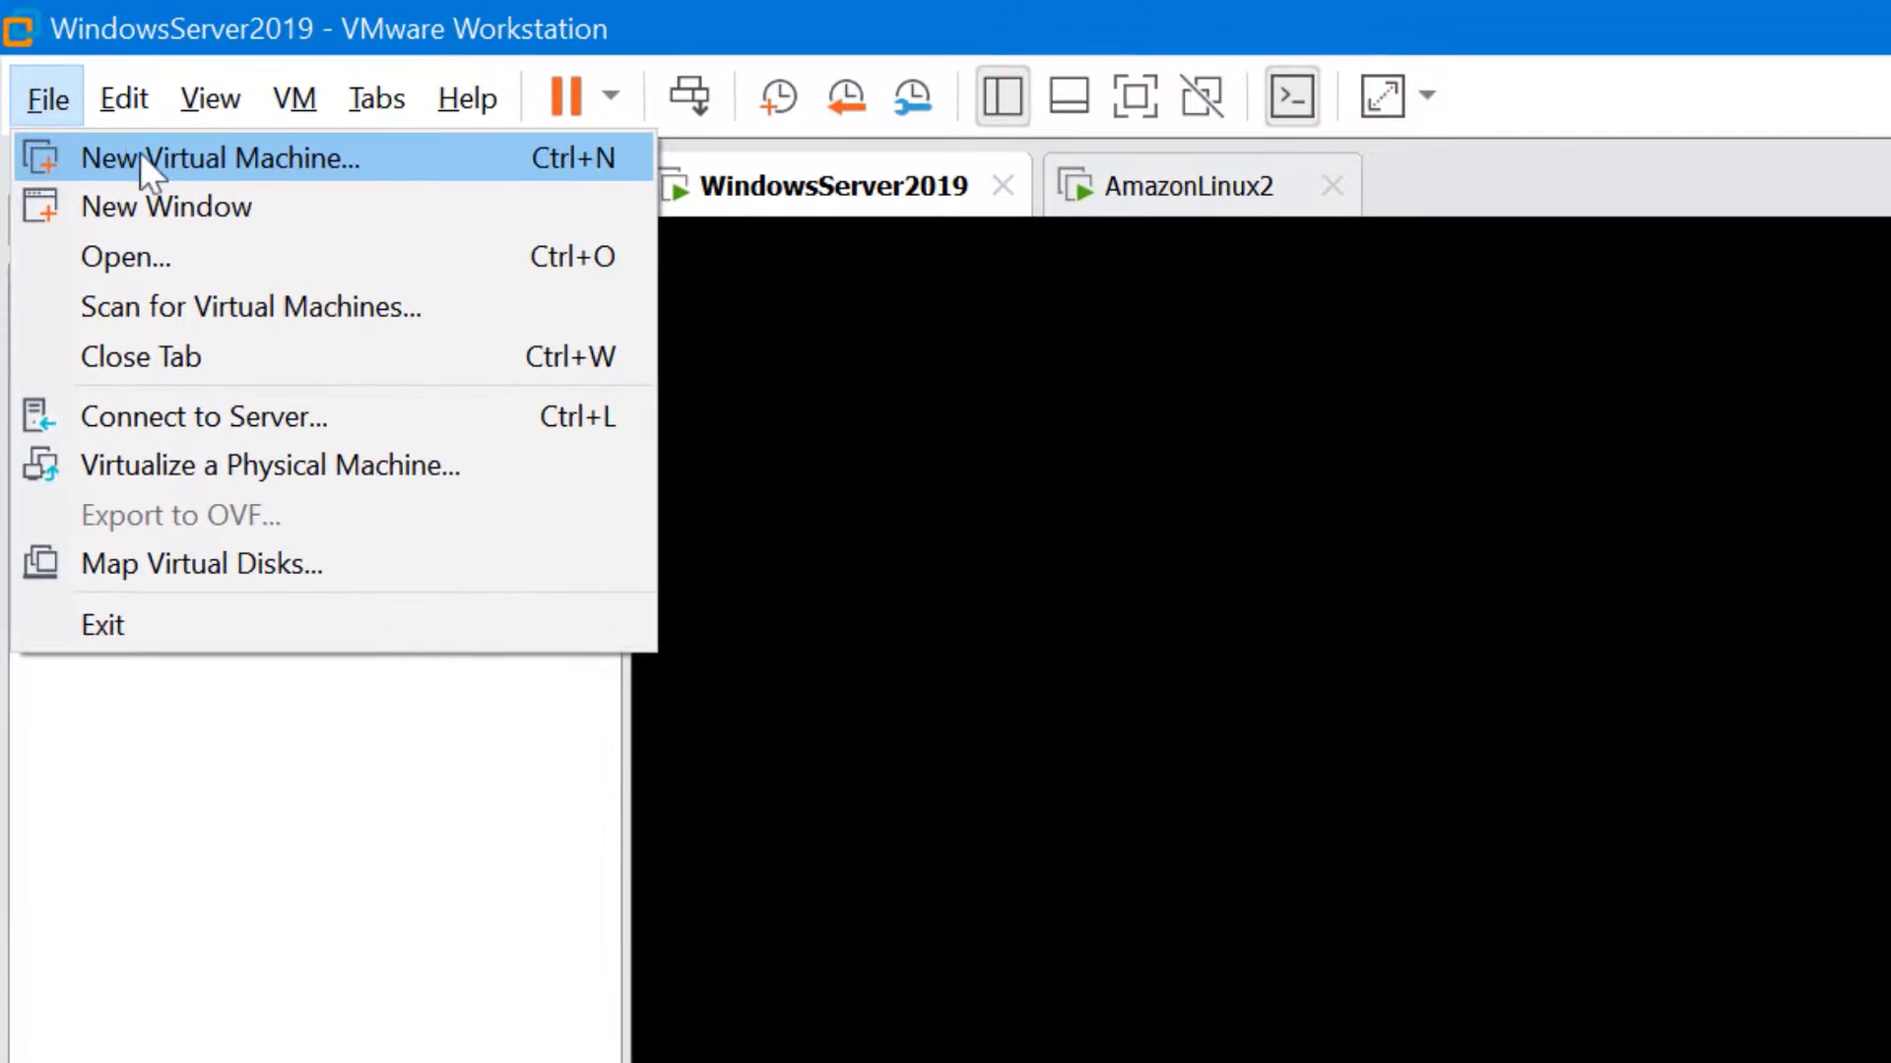
click(148, 156)
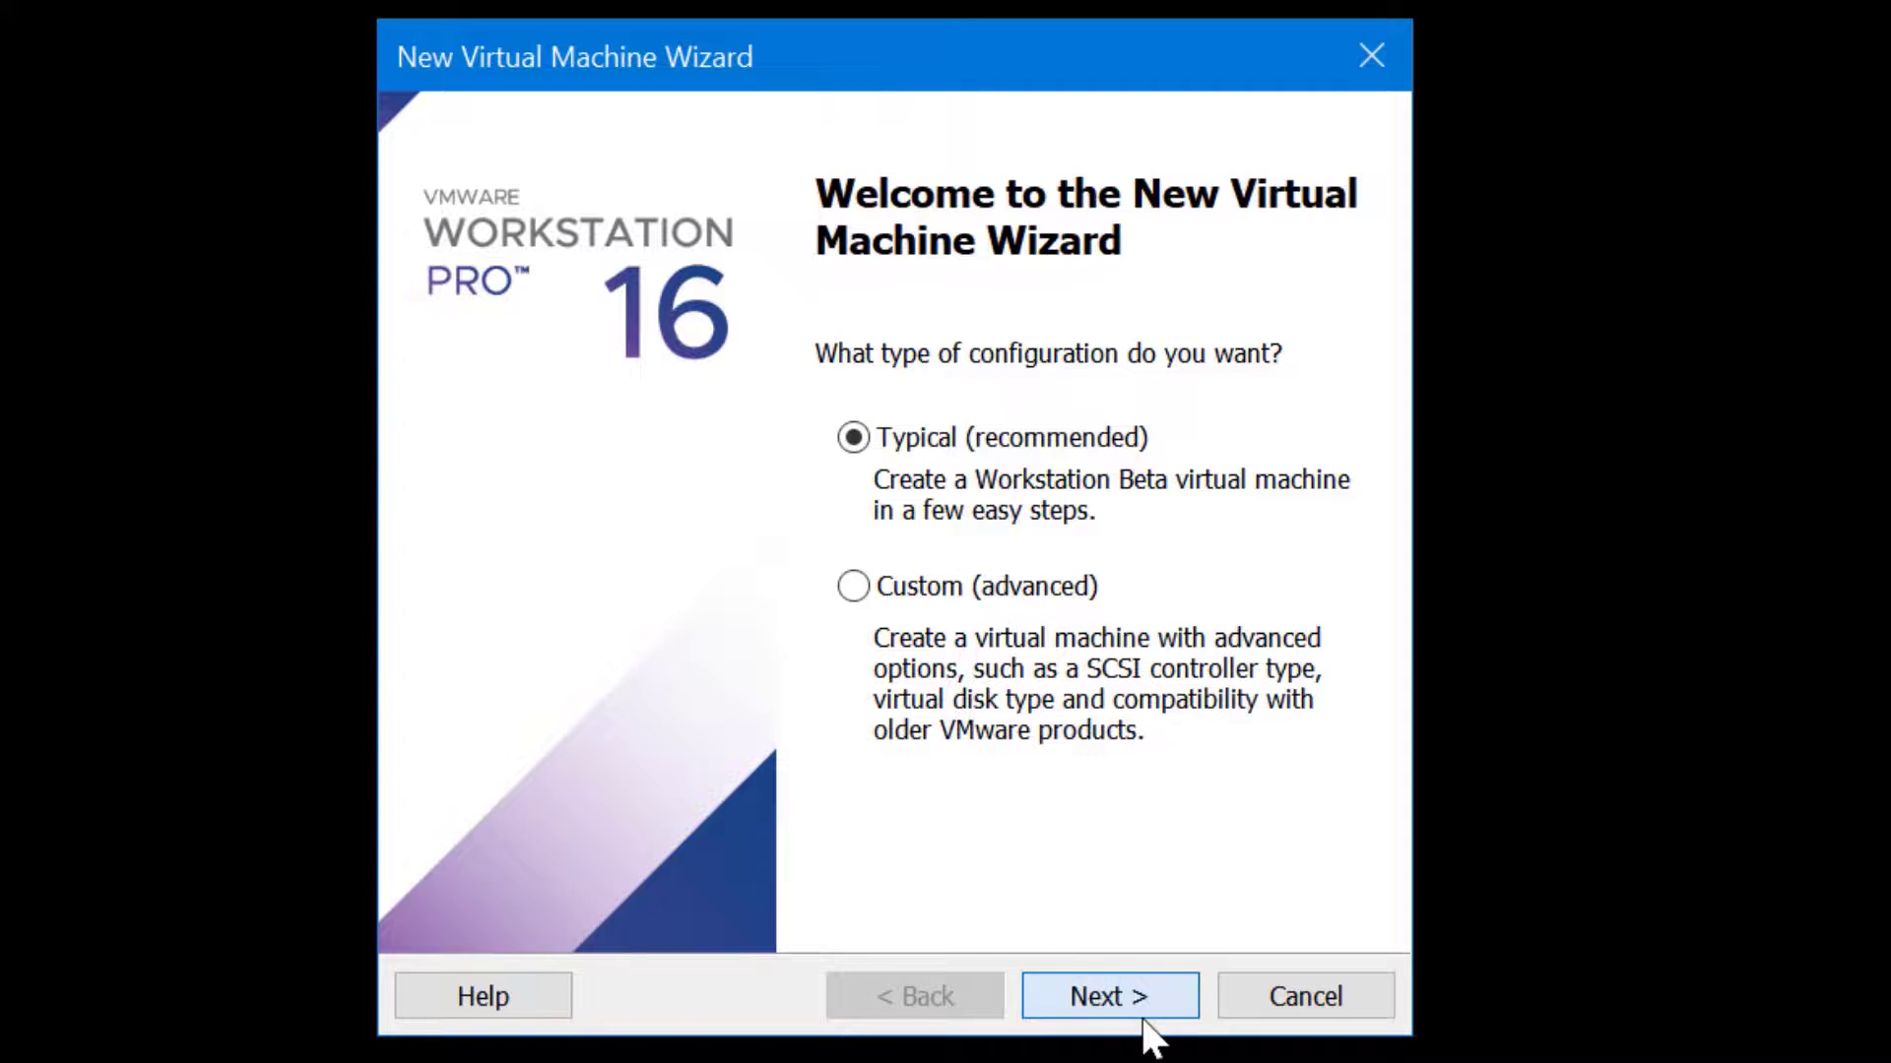
click(1134, 981)
click(1133, 979)
click(1131, 993)
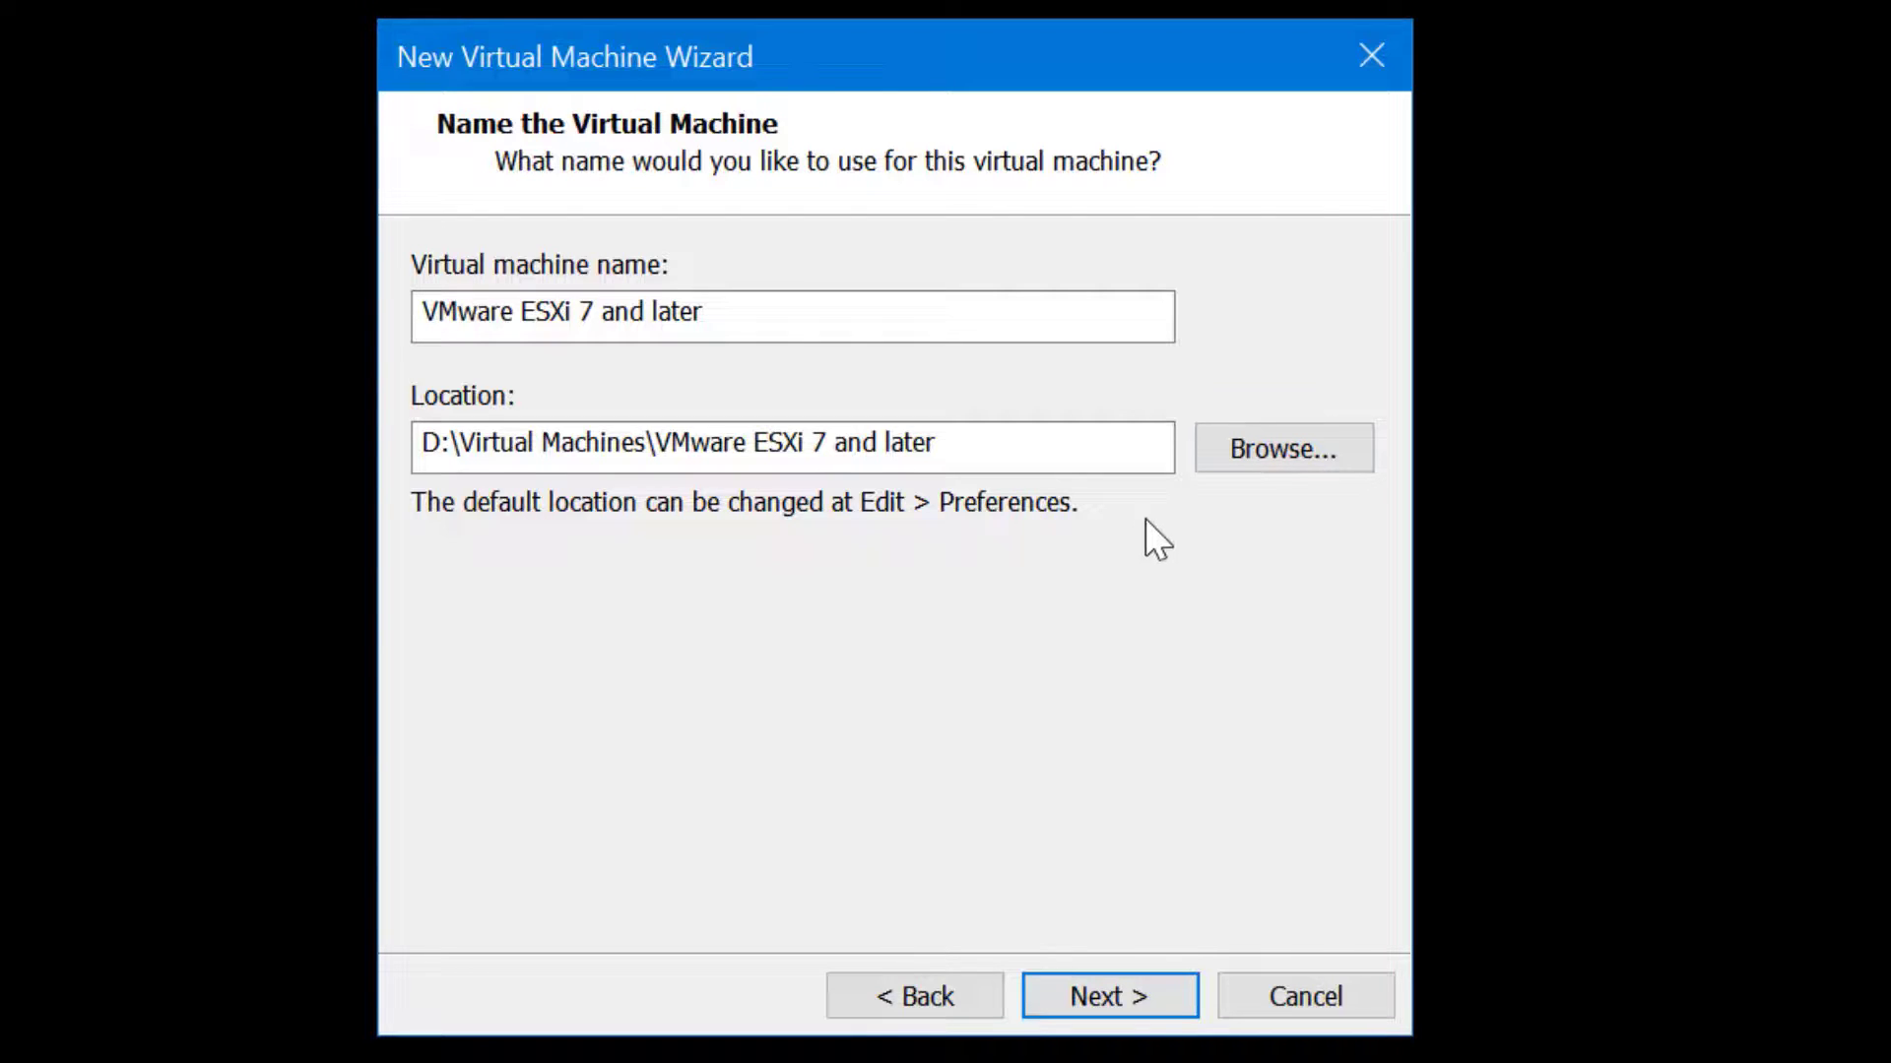
click(1298, 441)
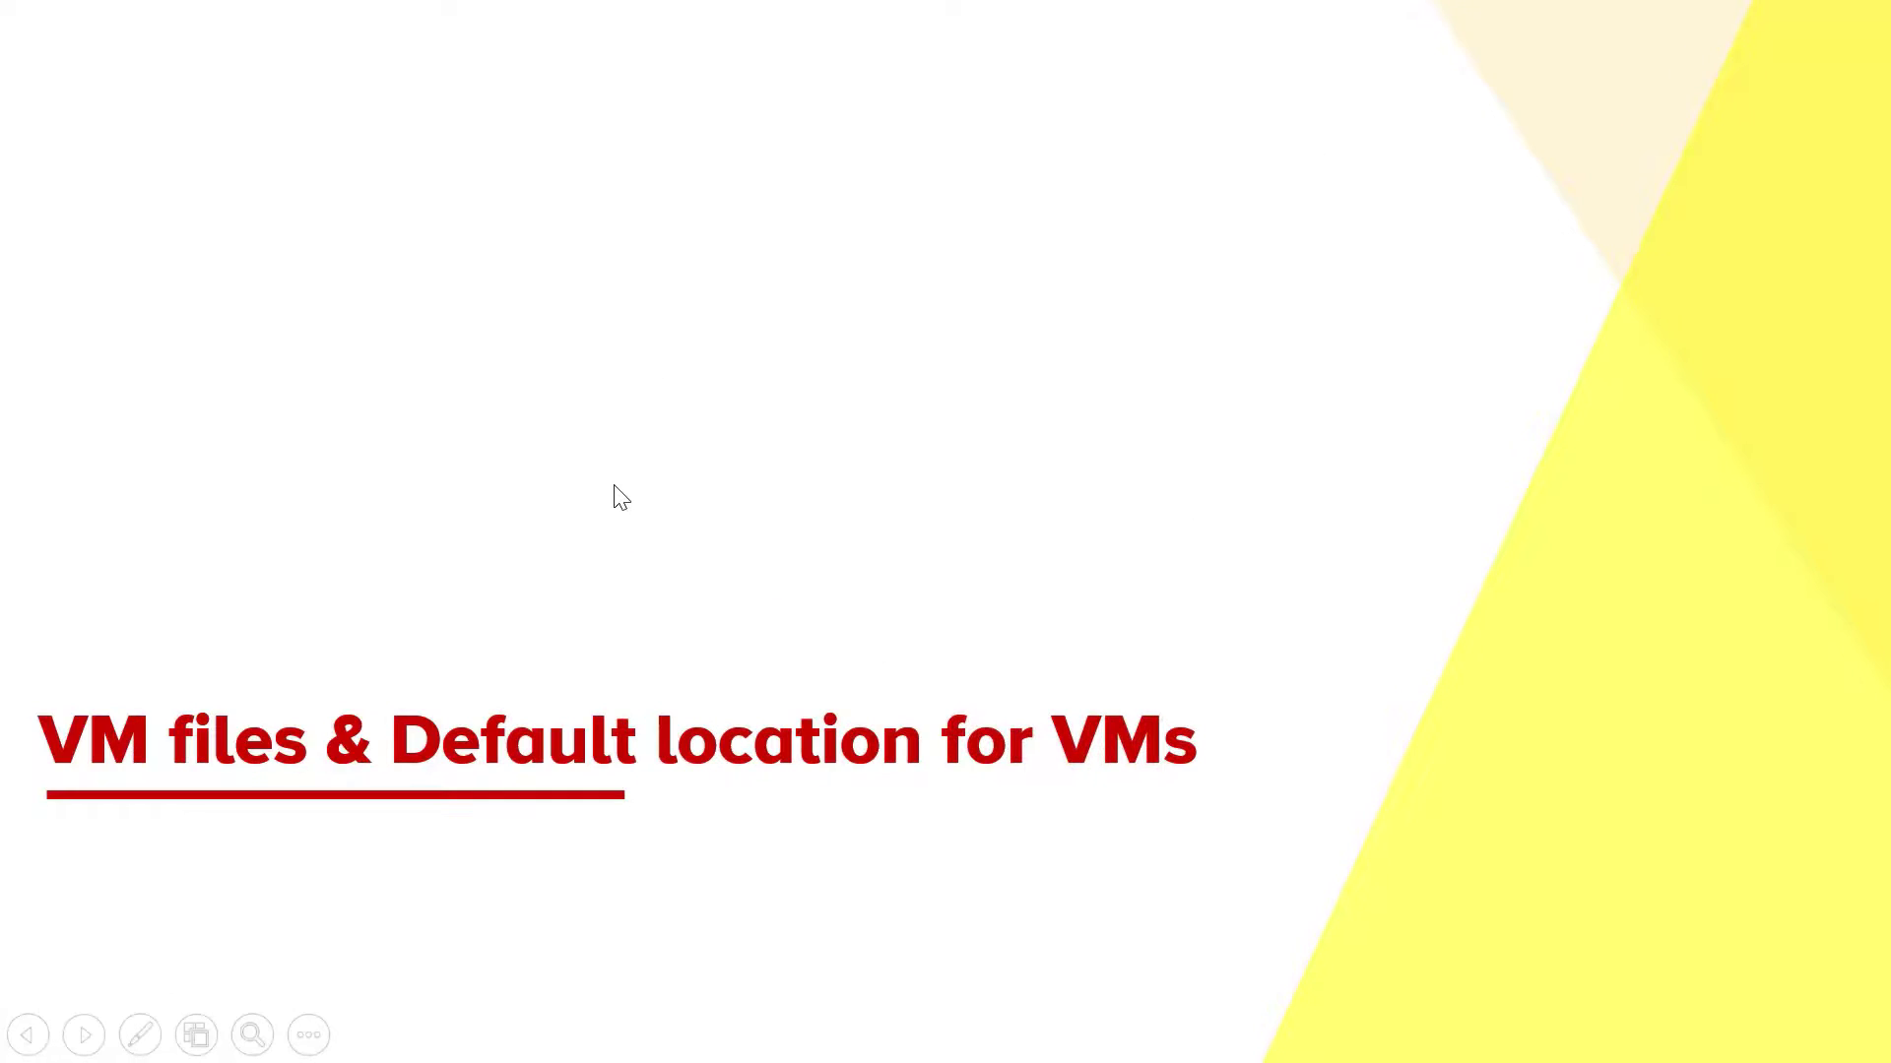
click(615, 485)
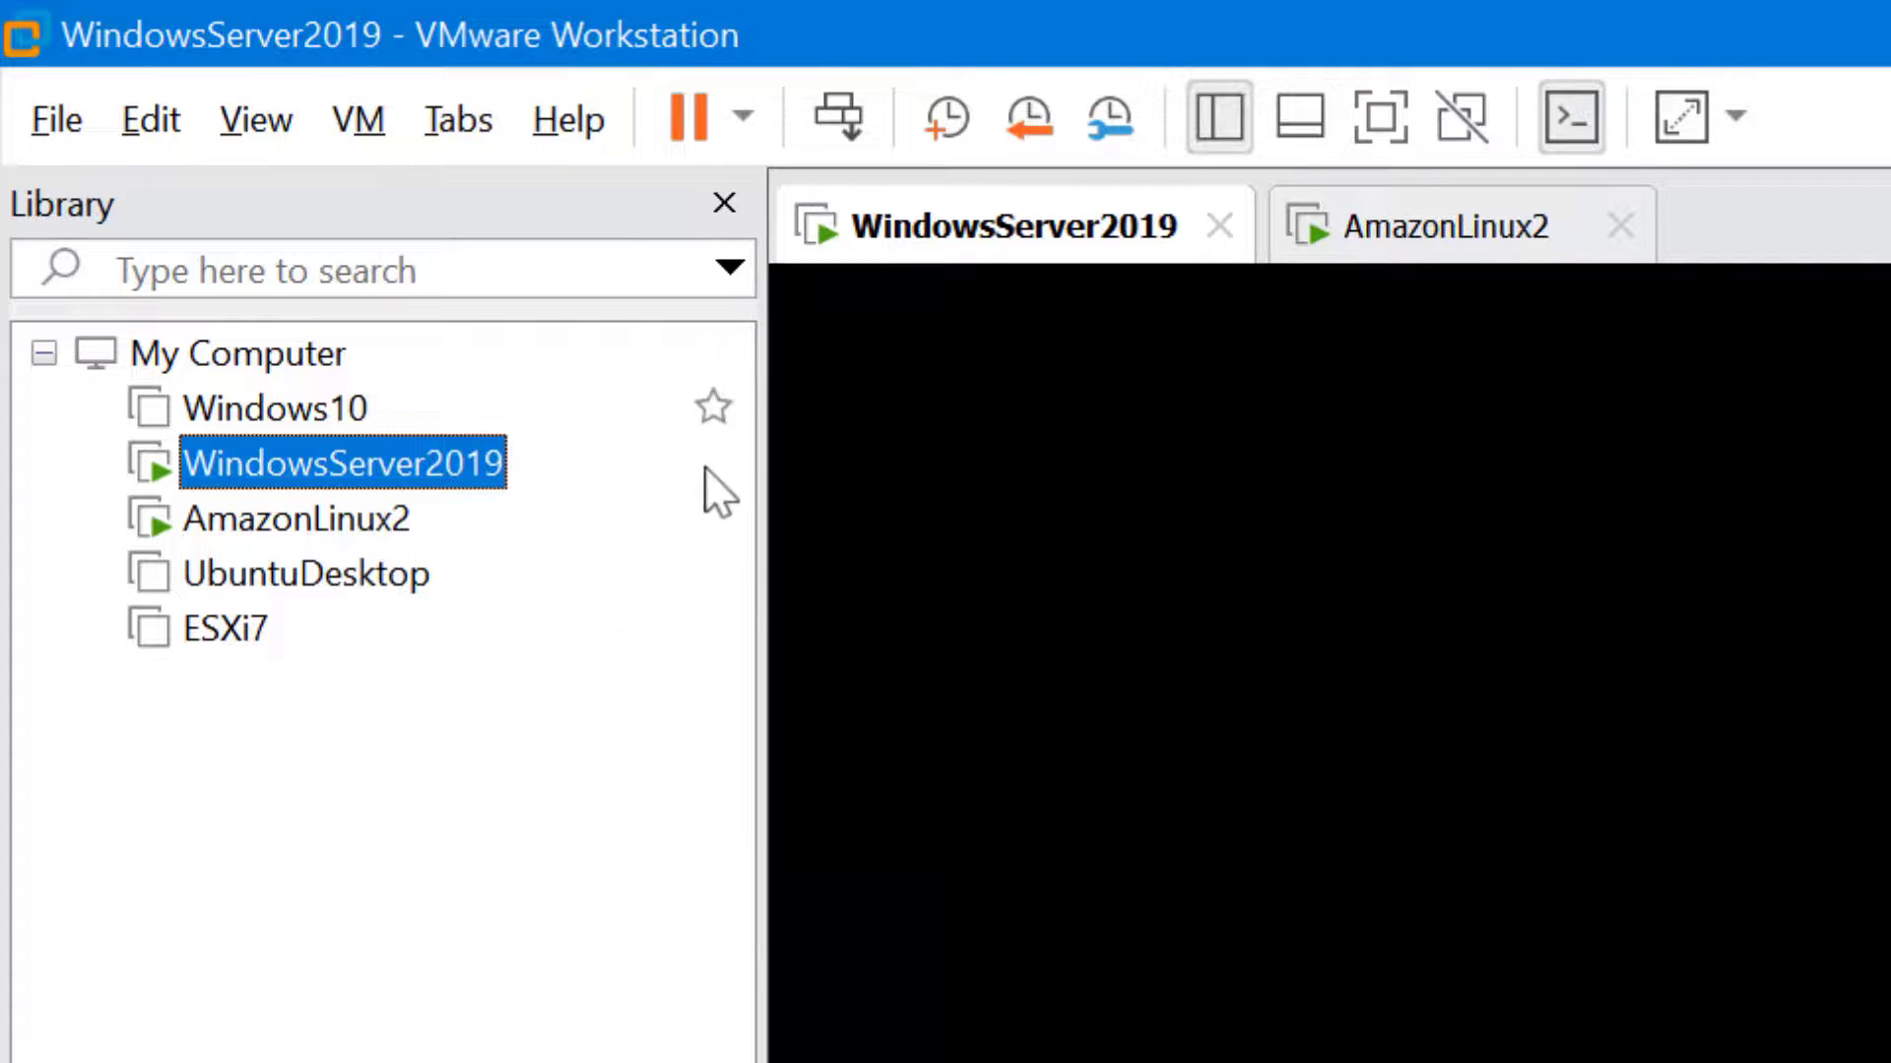
Mark WindowsServer2019 as a favourite and dismiss the library filter choices
click(711, 467)
click(730, 266)
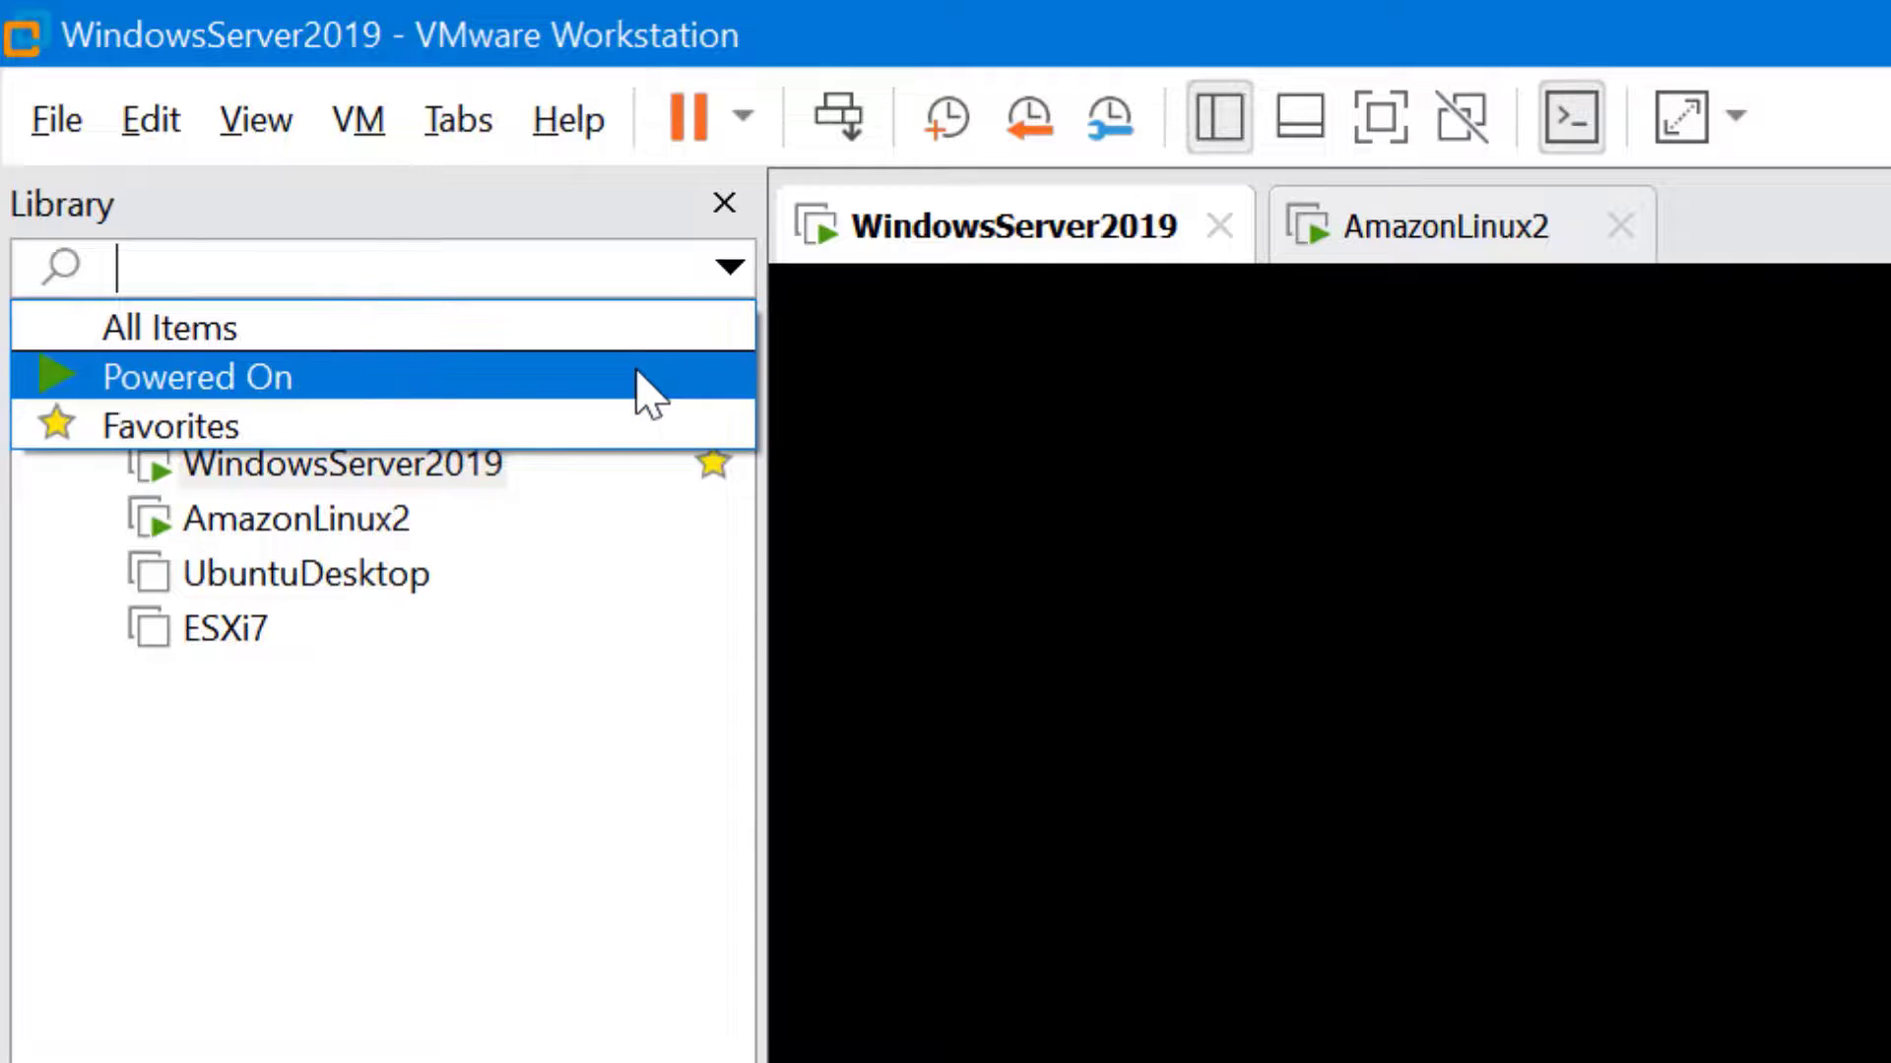
key(Escape)
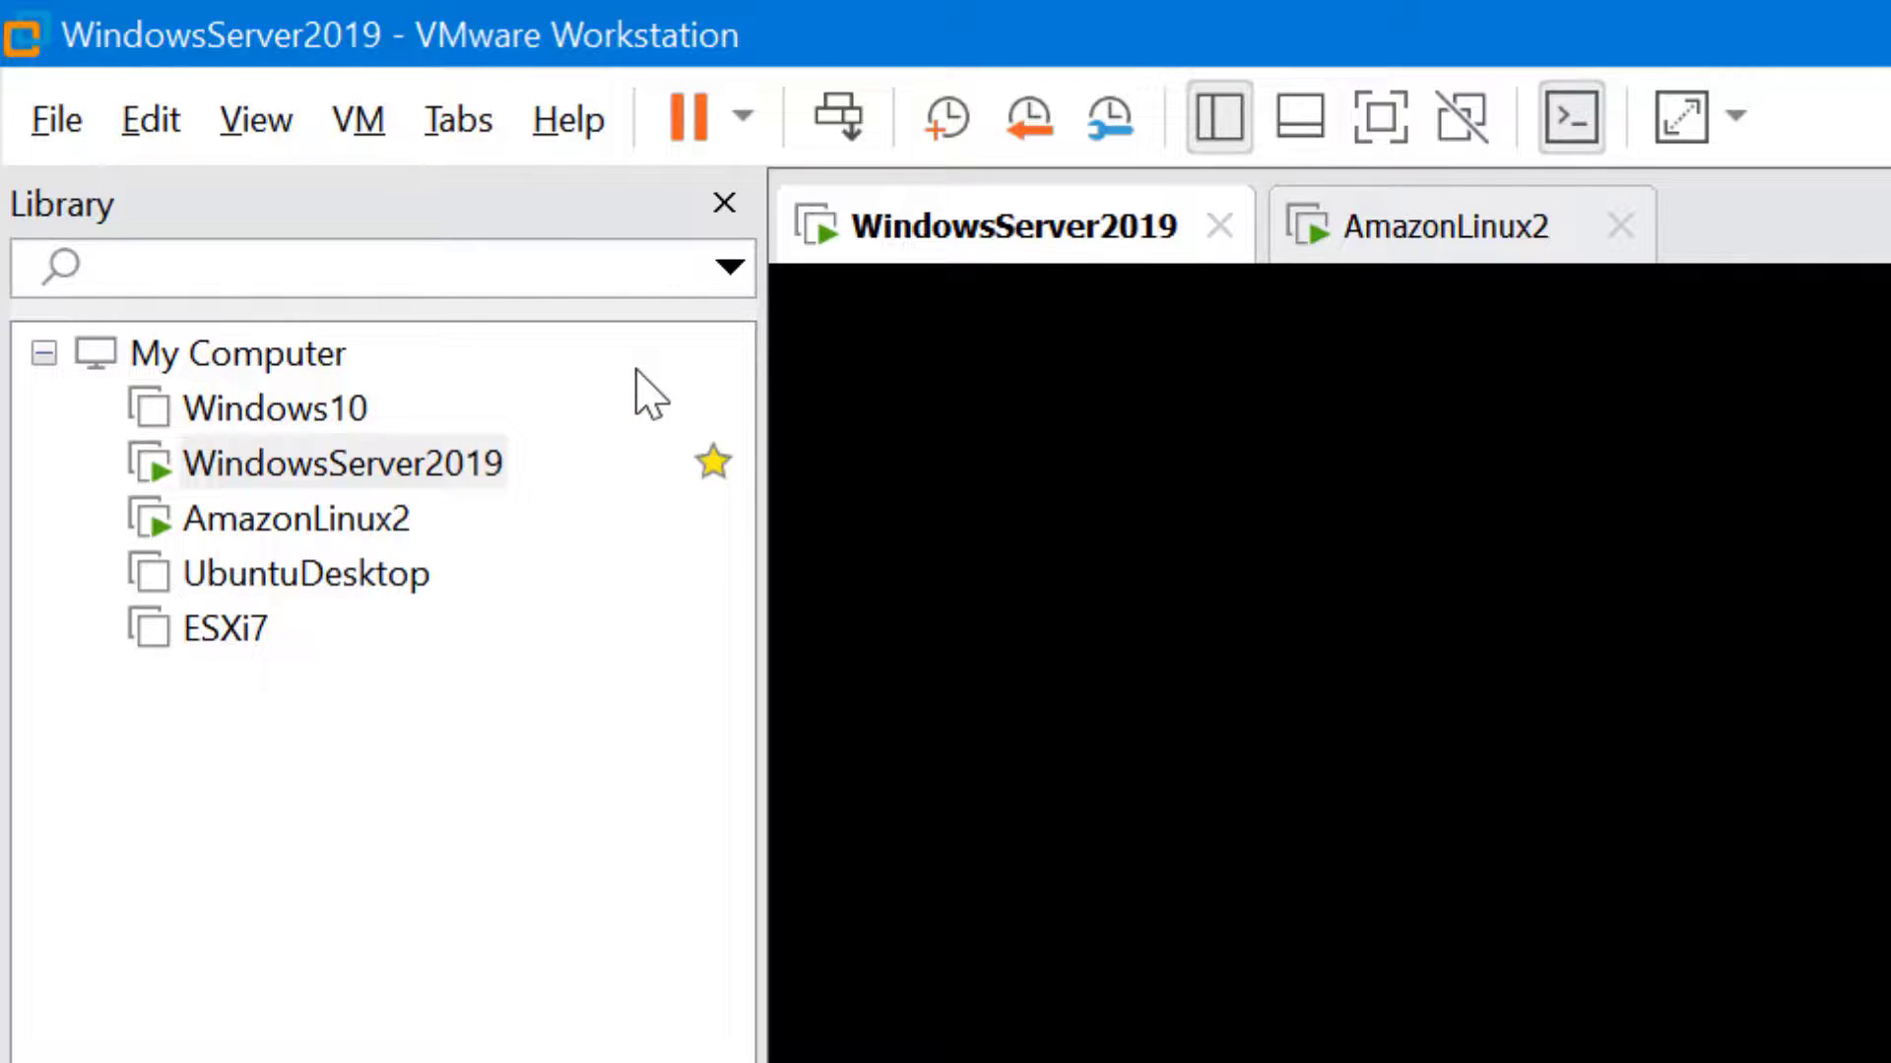
Search the library for 'Windows10', then clear the search with Esc
click(236, 253)
text(Win)
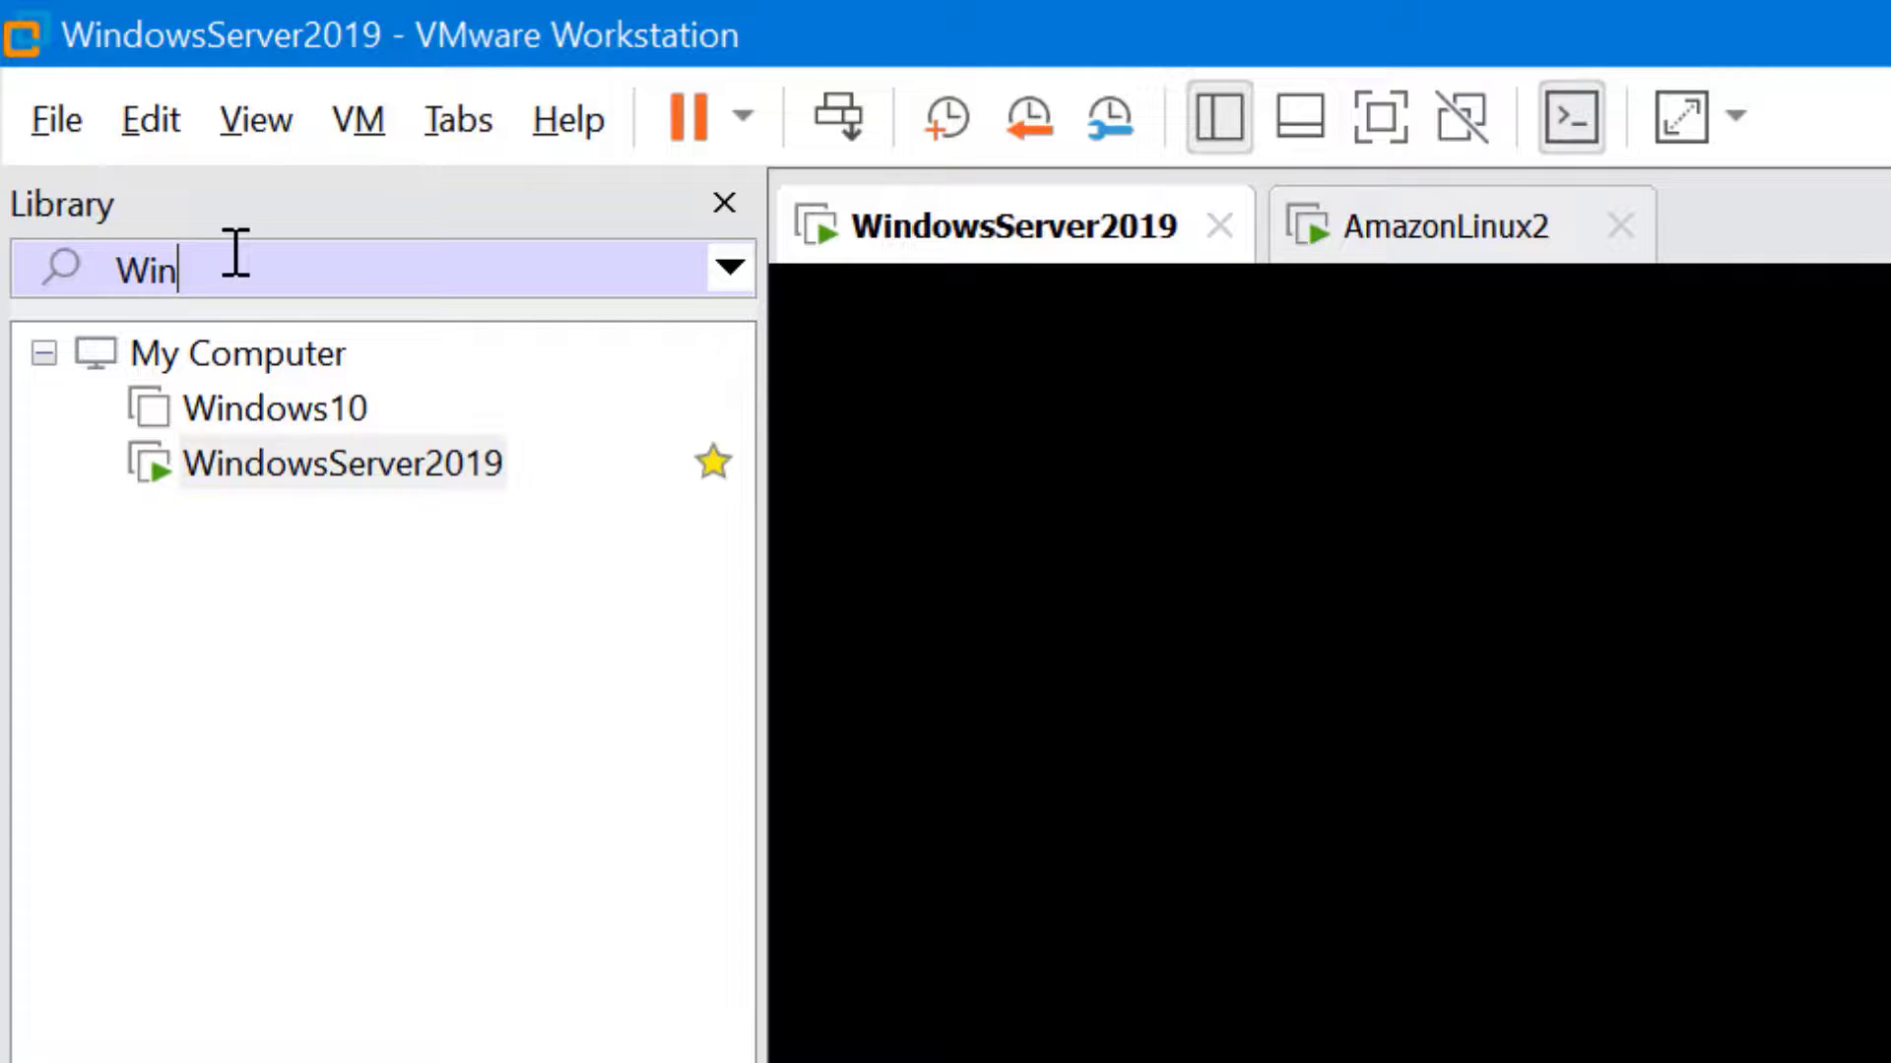
text(dows10)
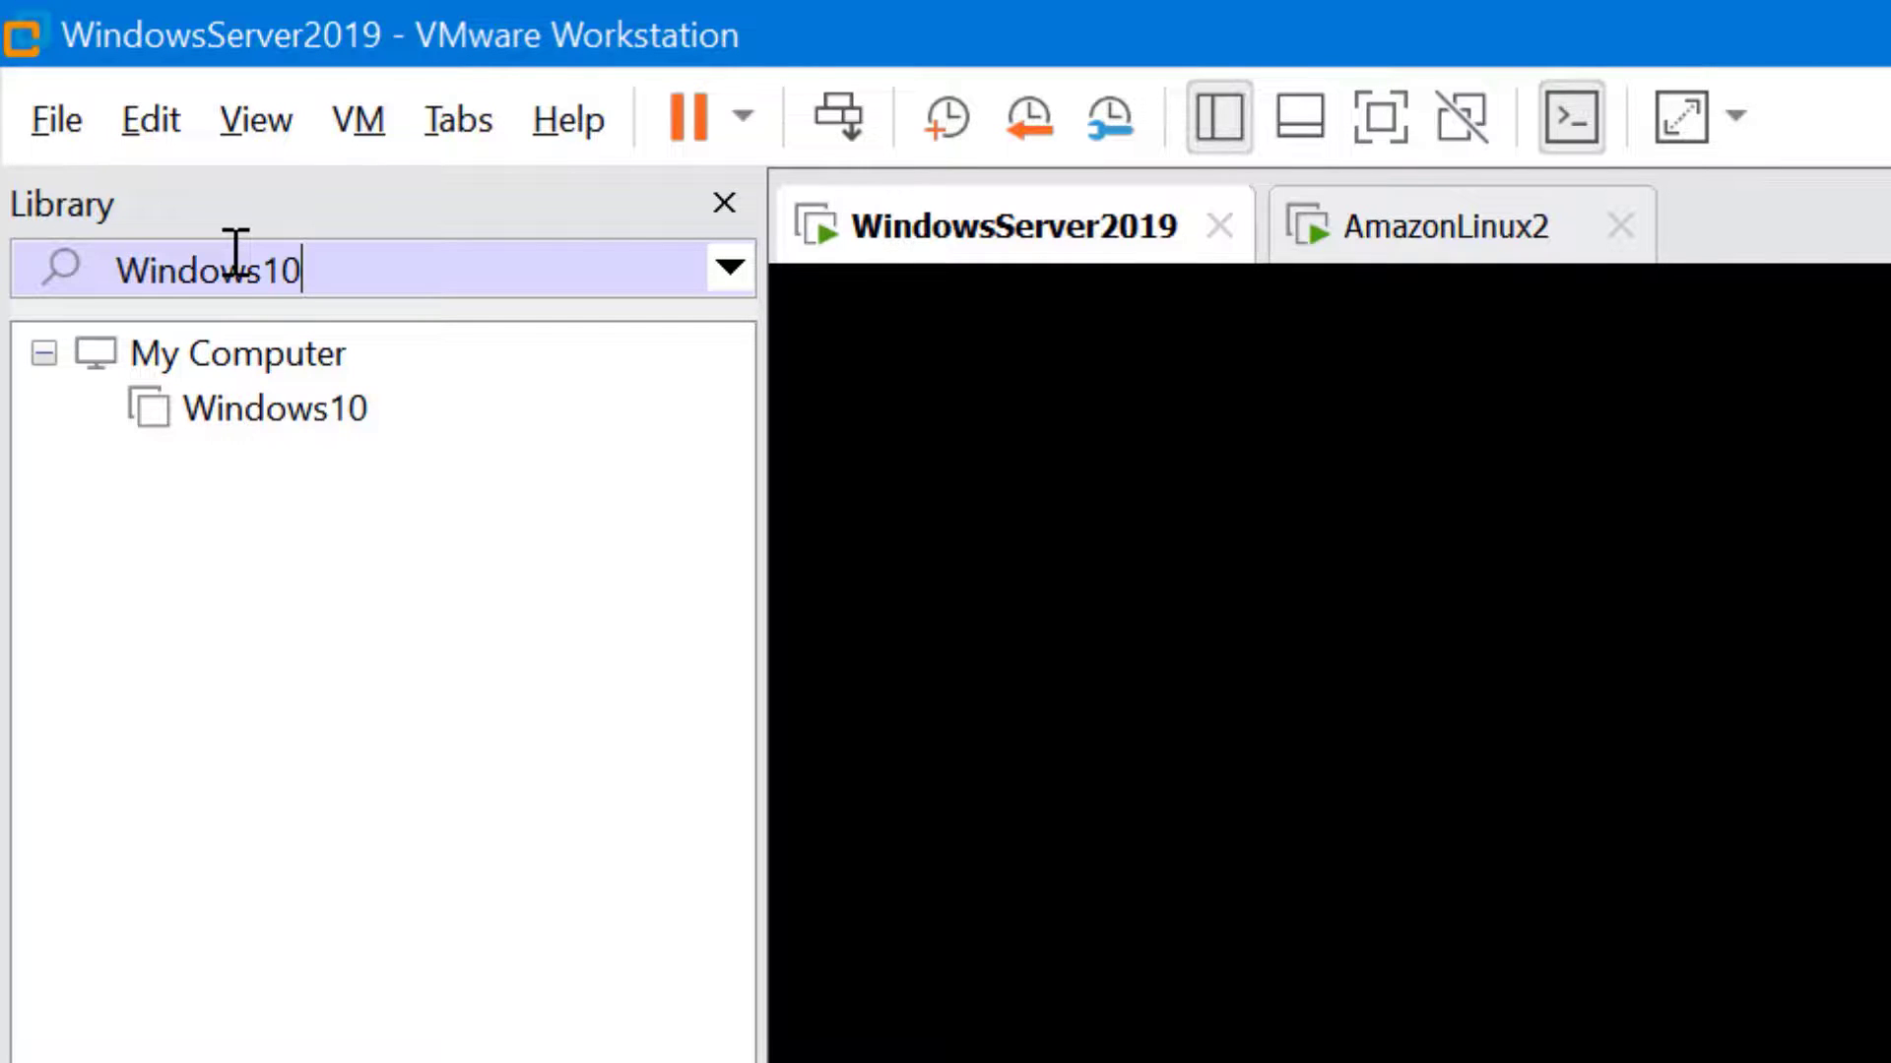
key(Escape)
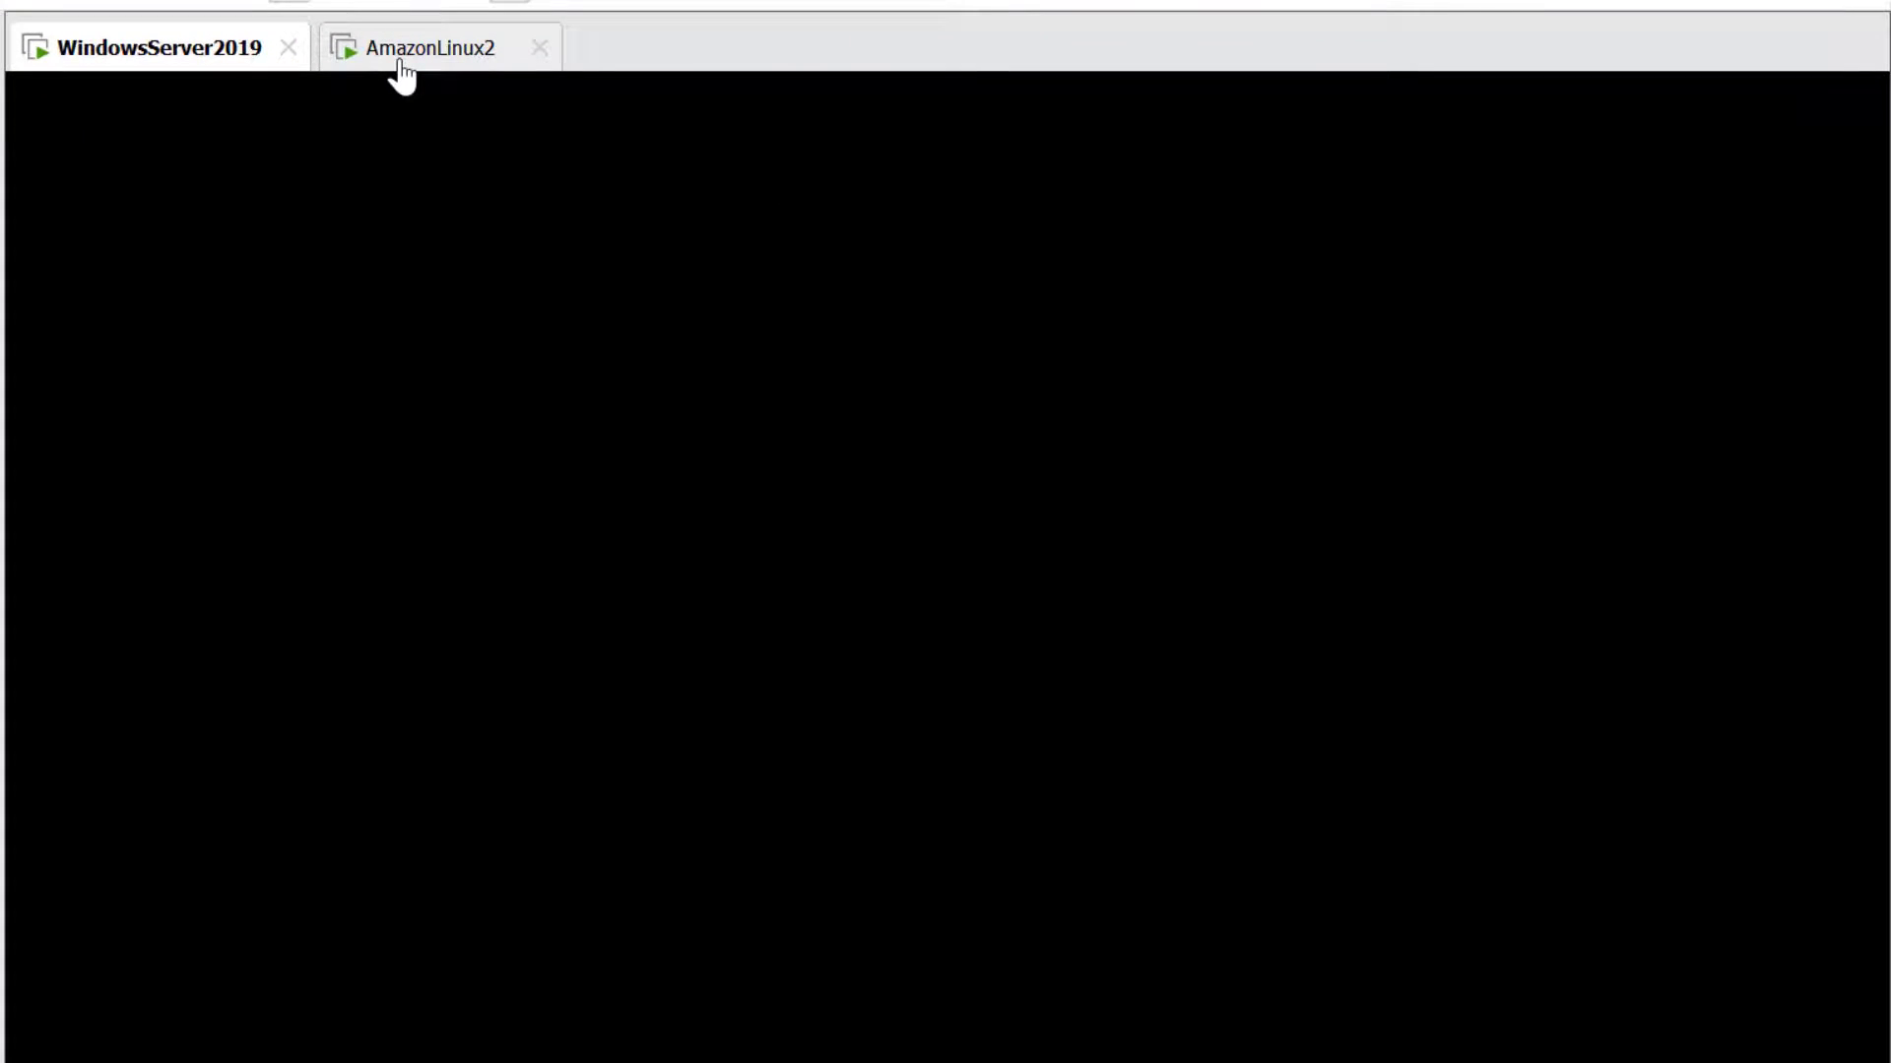
Switch to the AmazonLinux2 tab and suspend all running VMs from the VMware tray icon
click(401, 62)
click(185, 59)
click(409, 44)
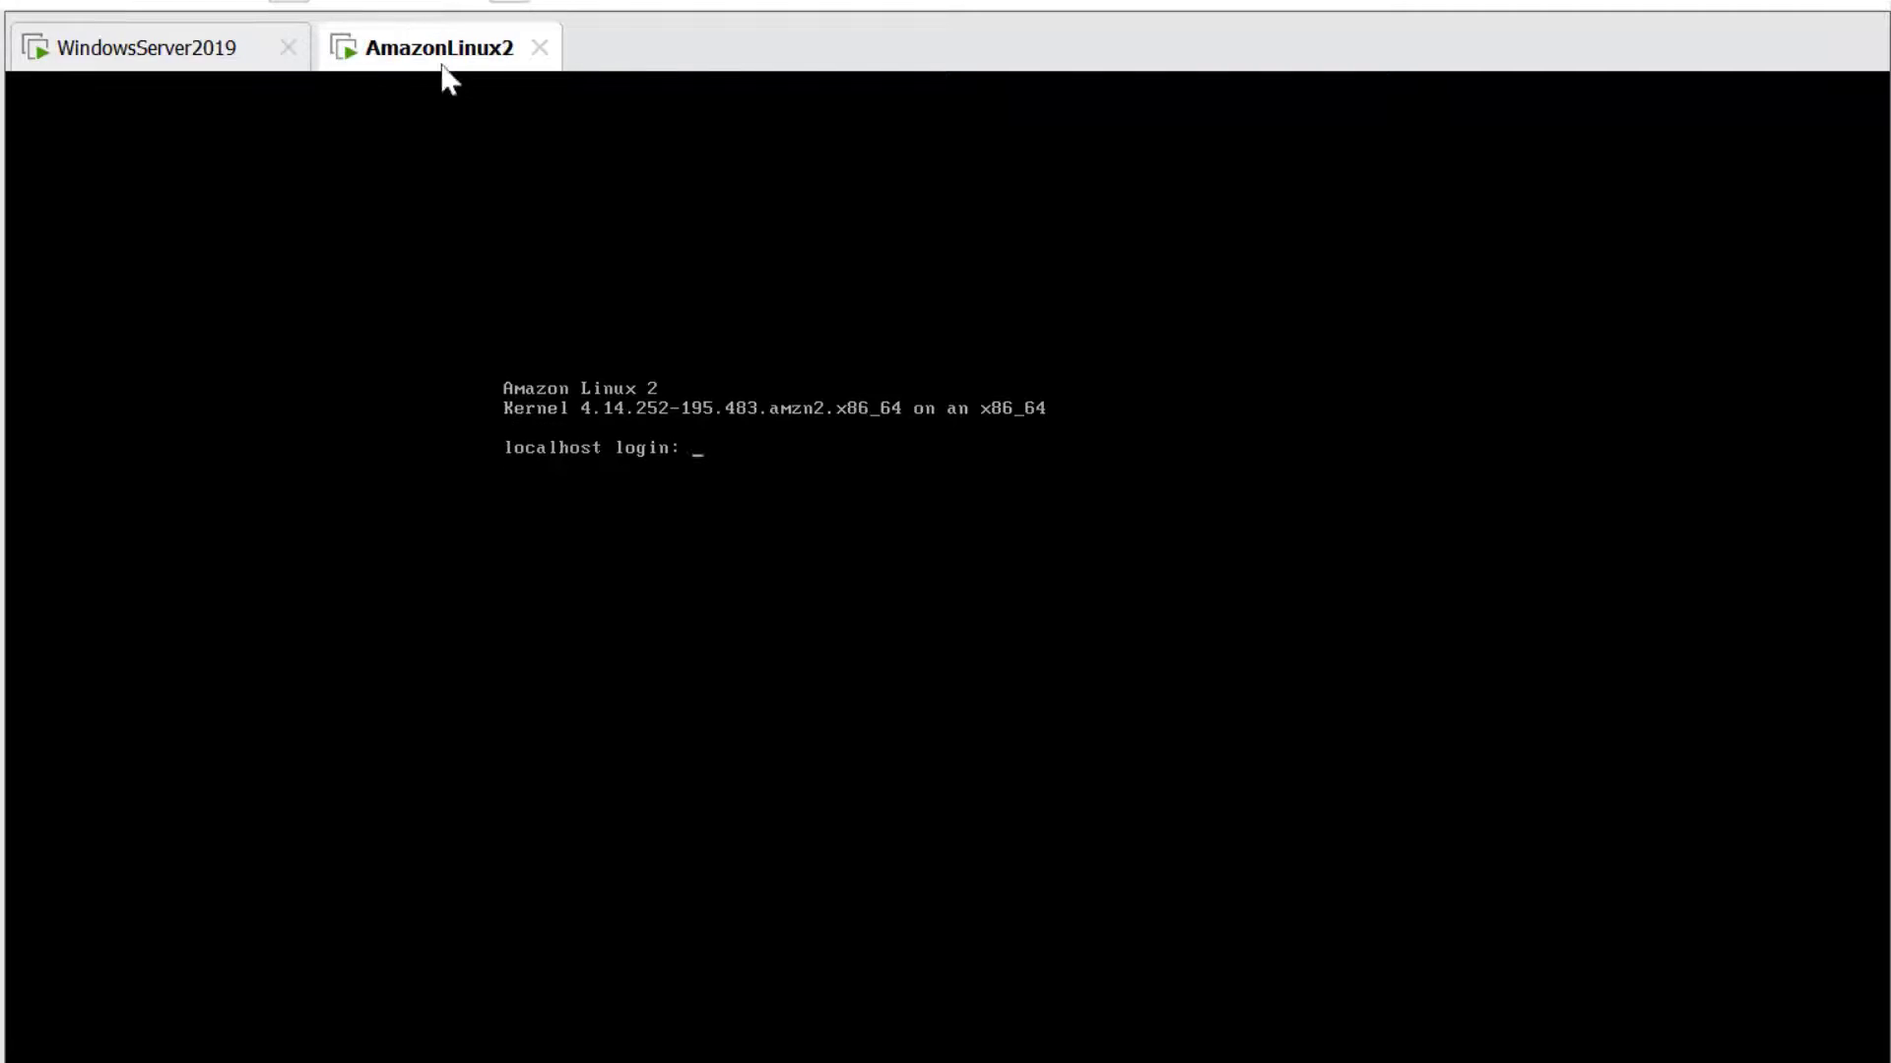
click(1472, 1055)
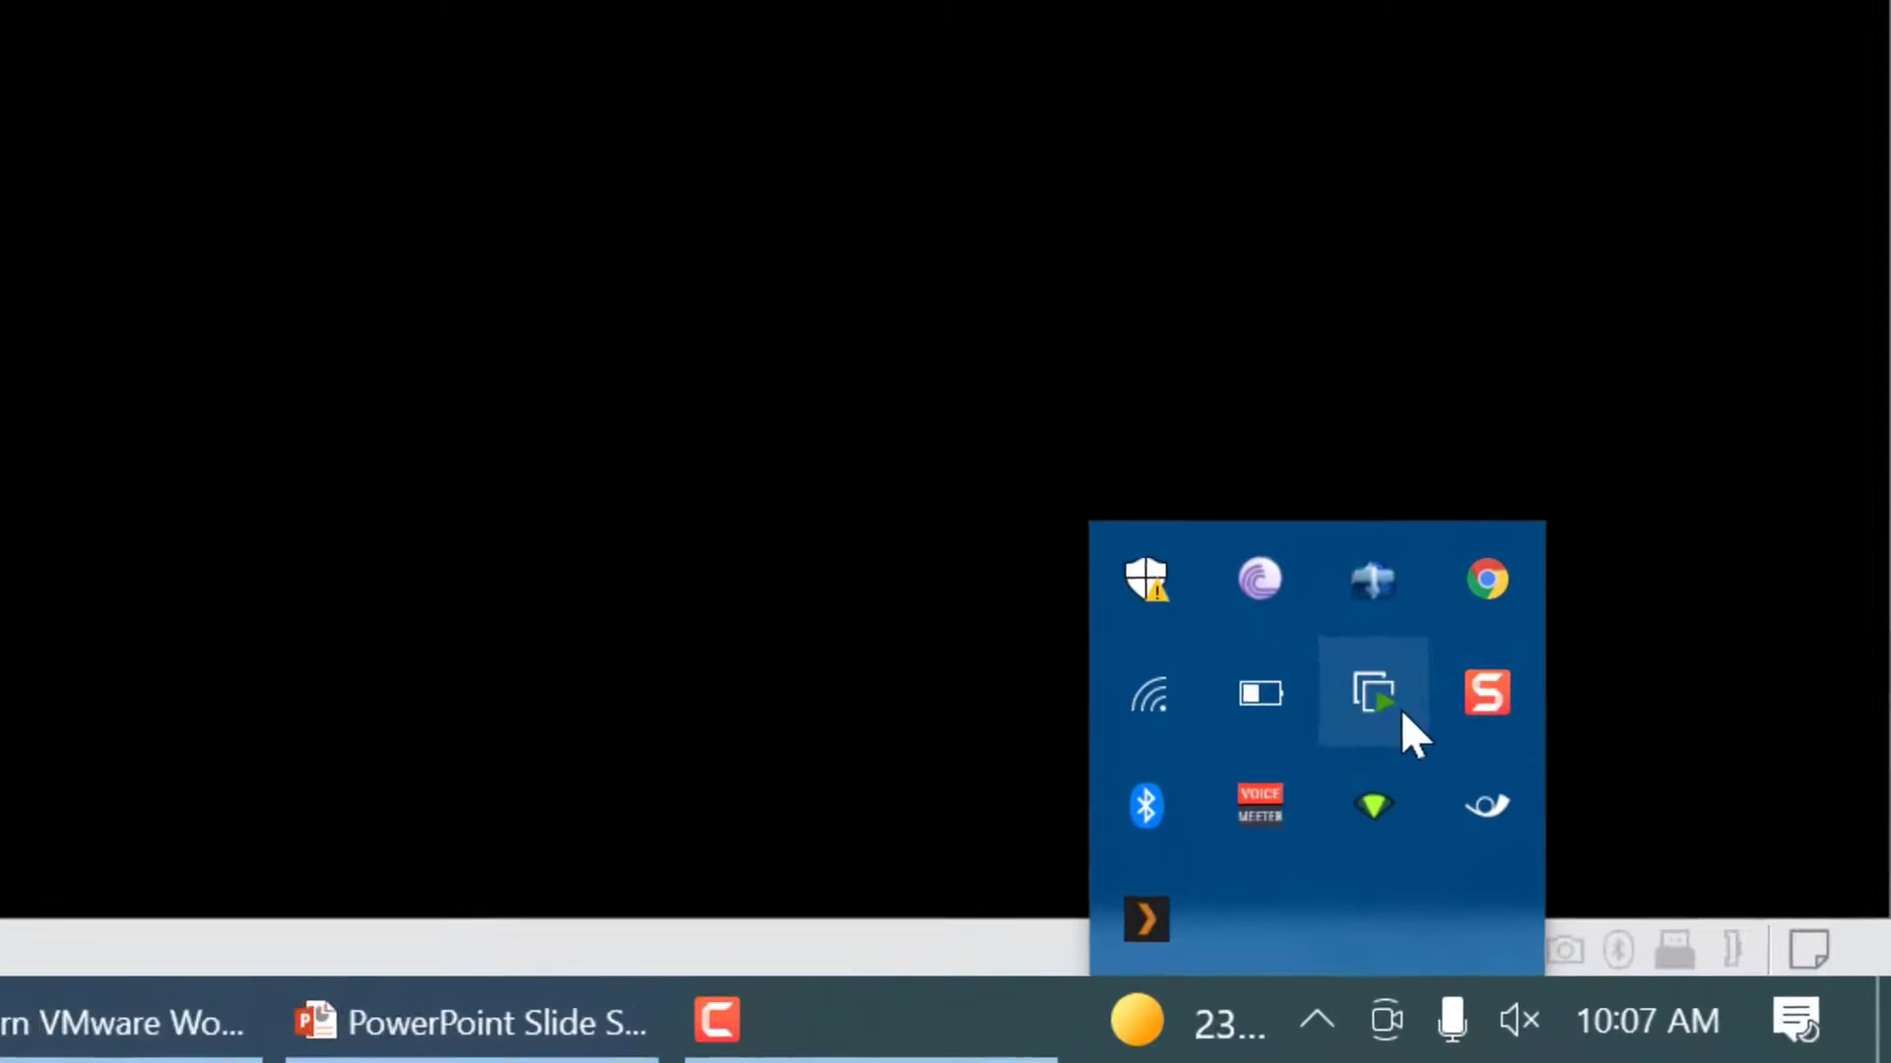
mouse_move(1402, 714)
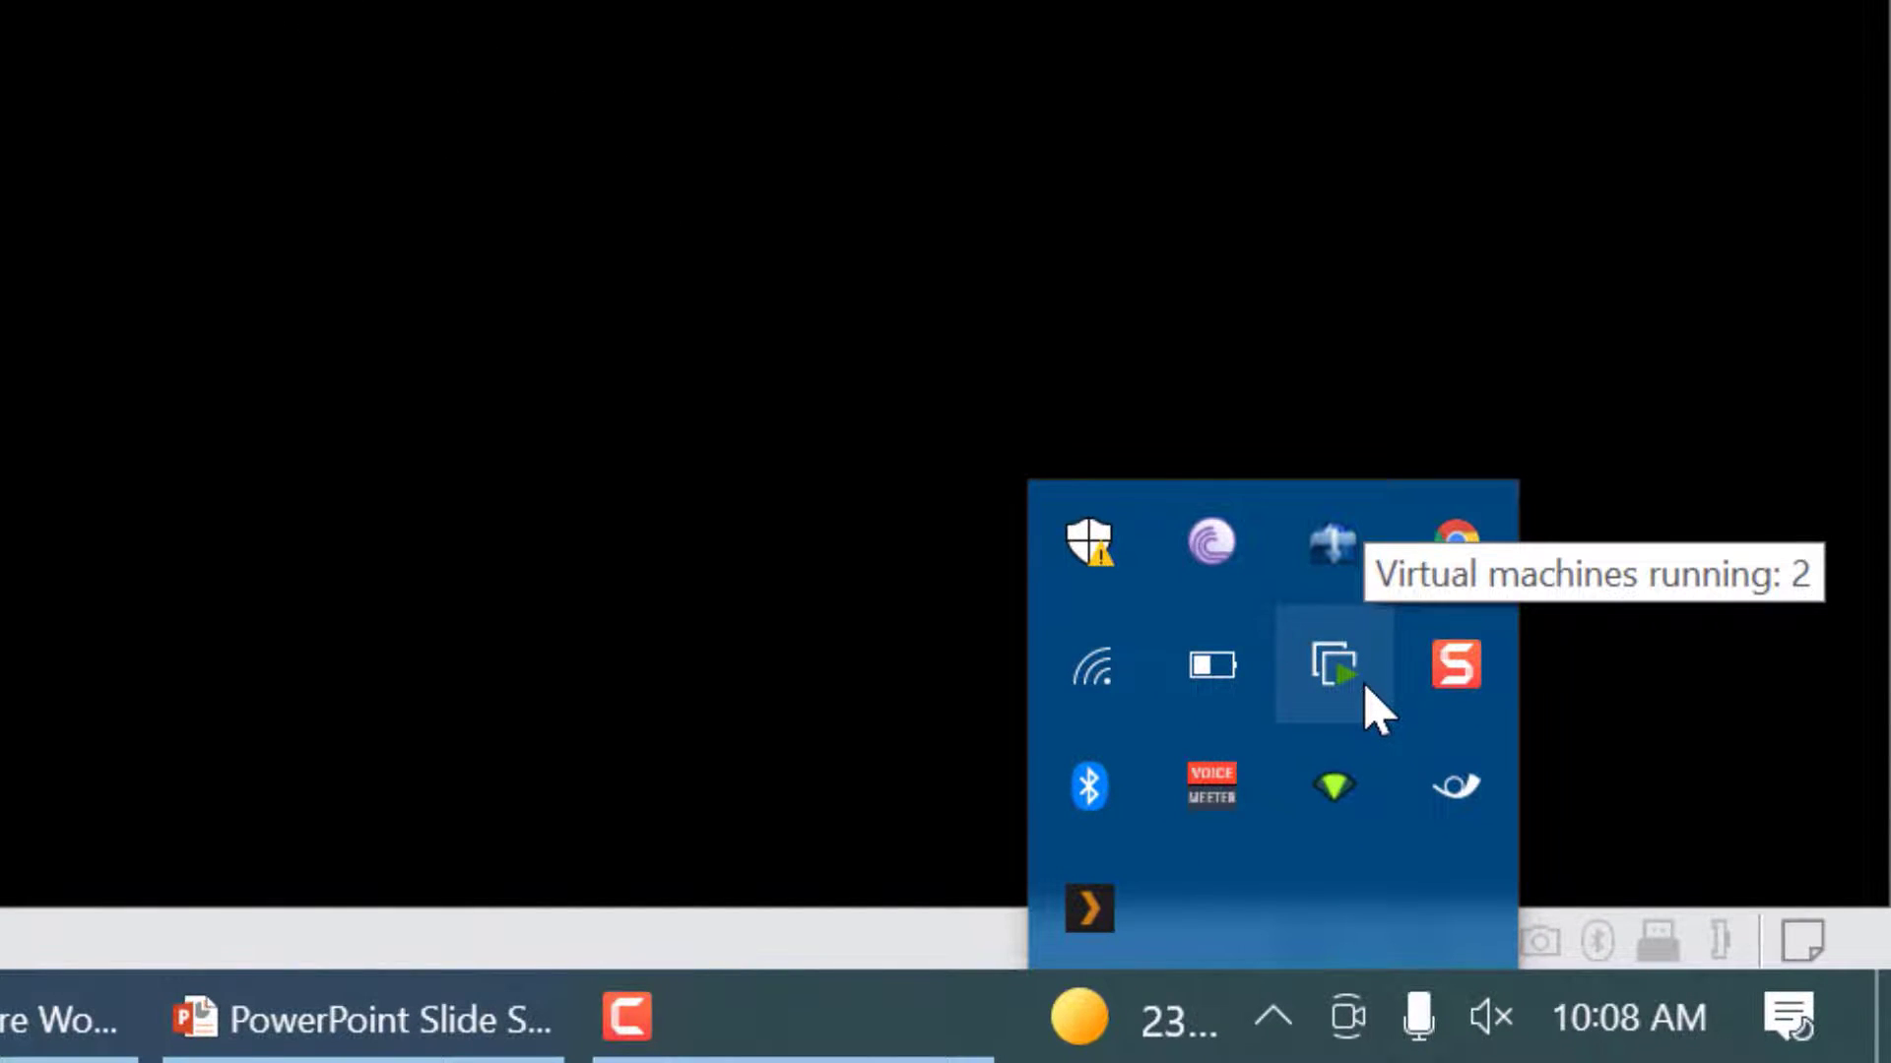
right_click(1367, 688)
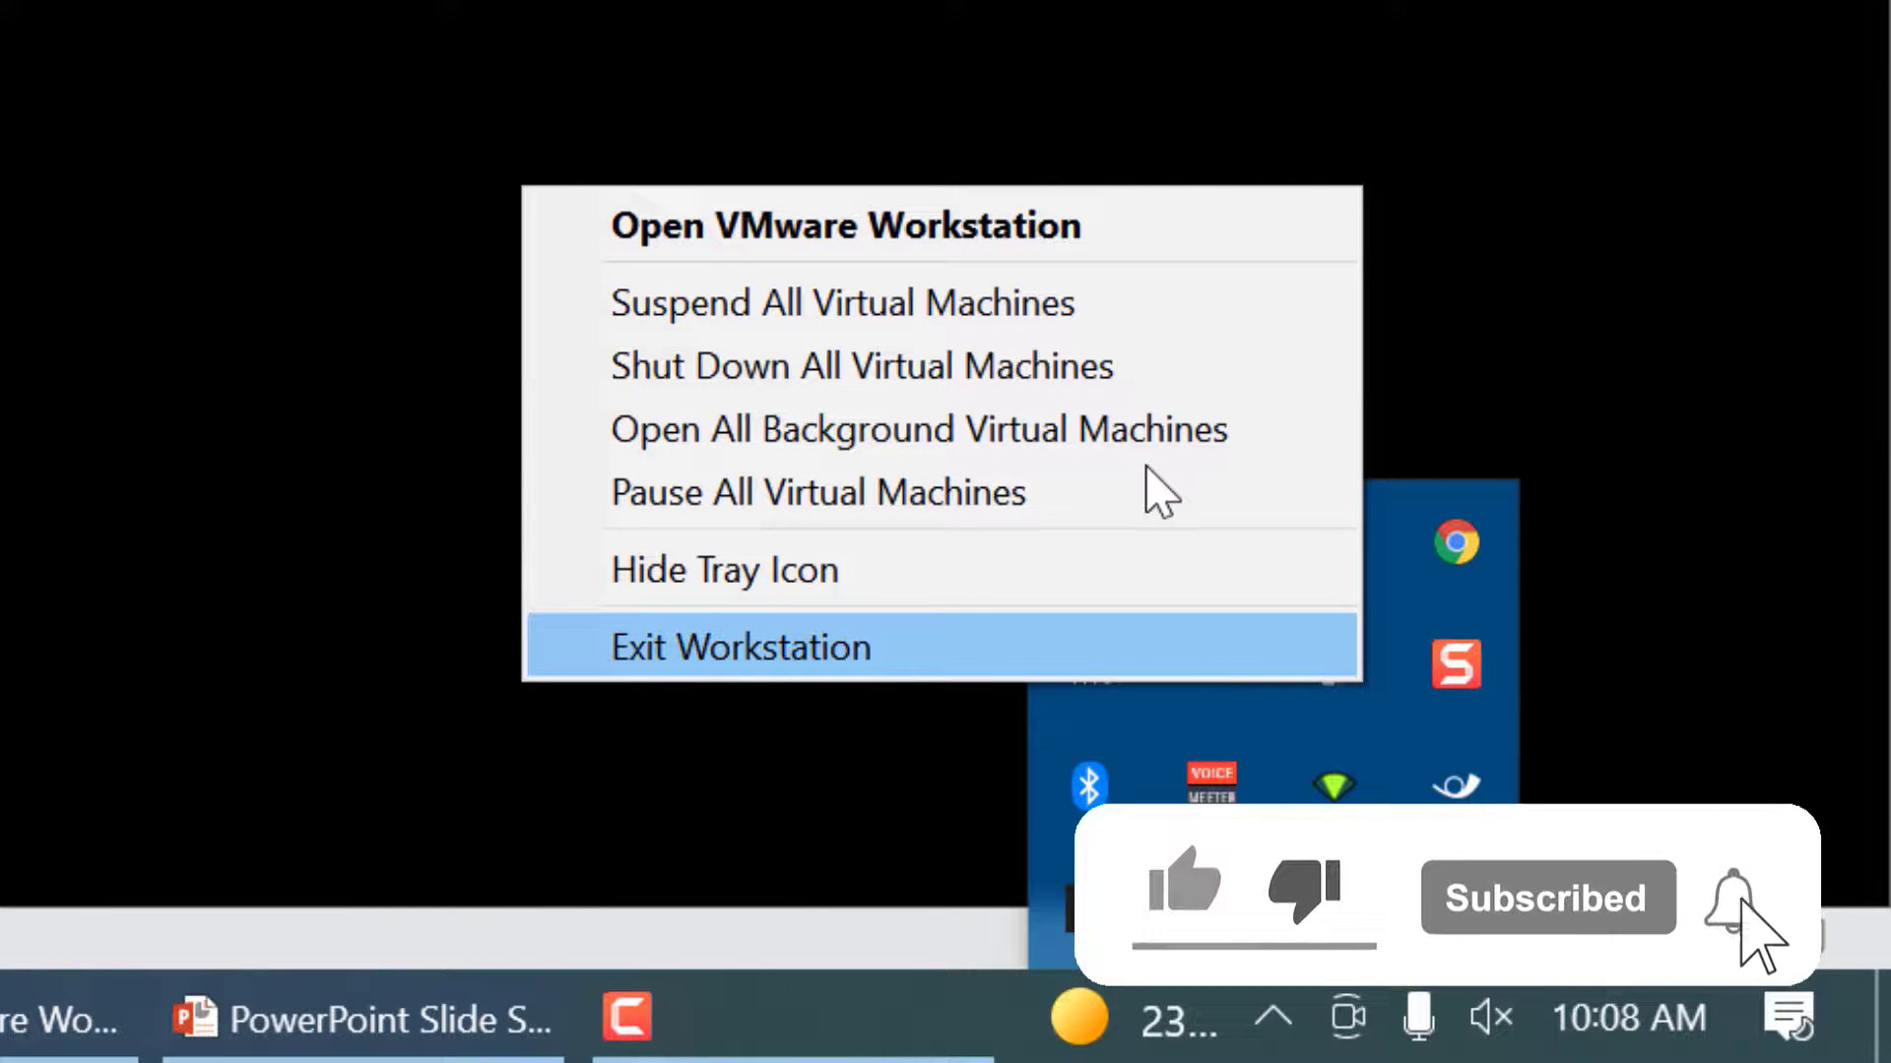
click(908, 323)
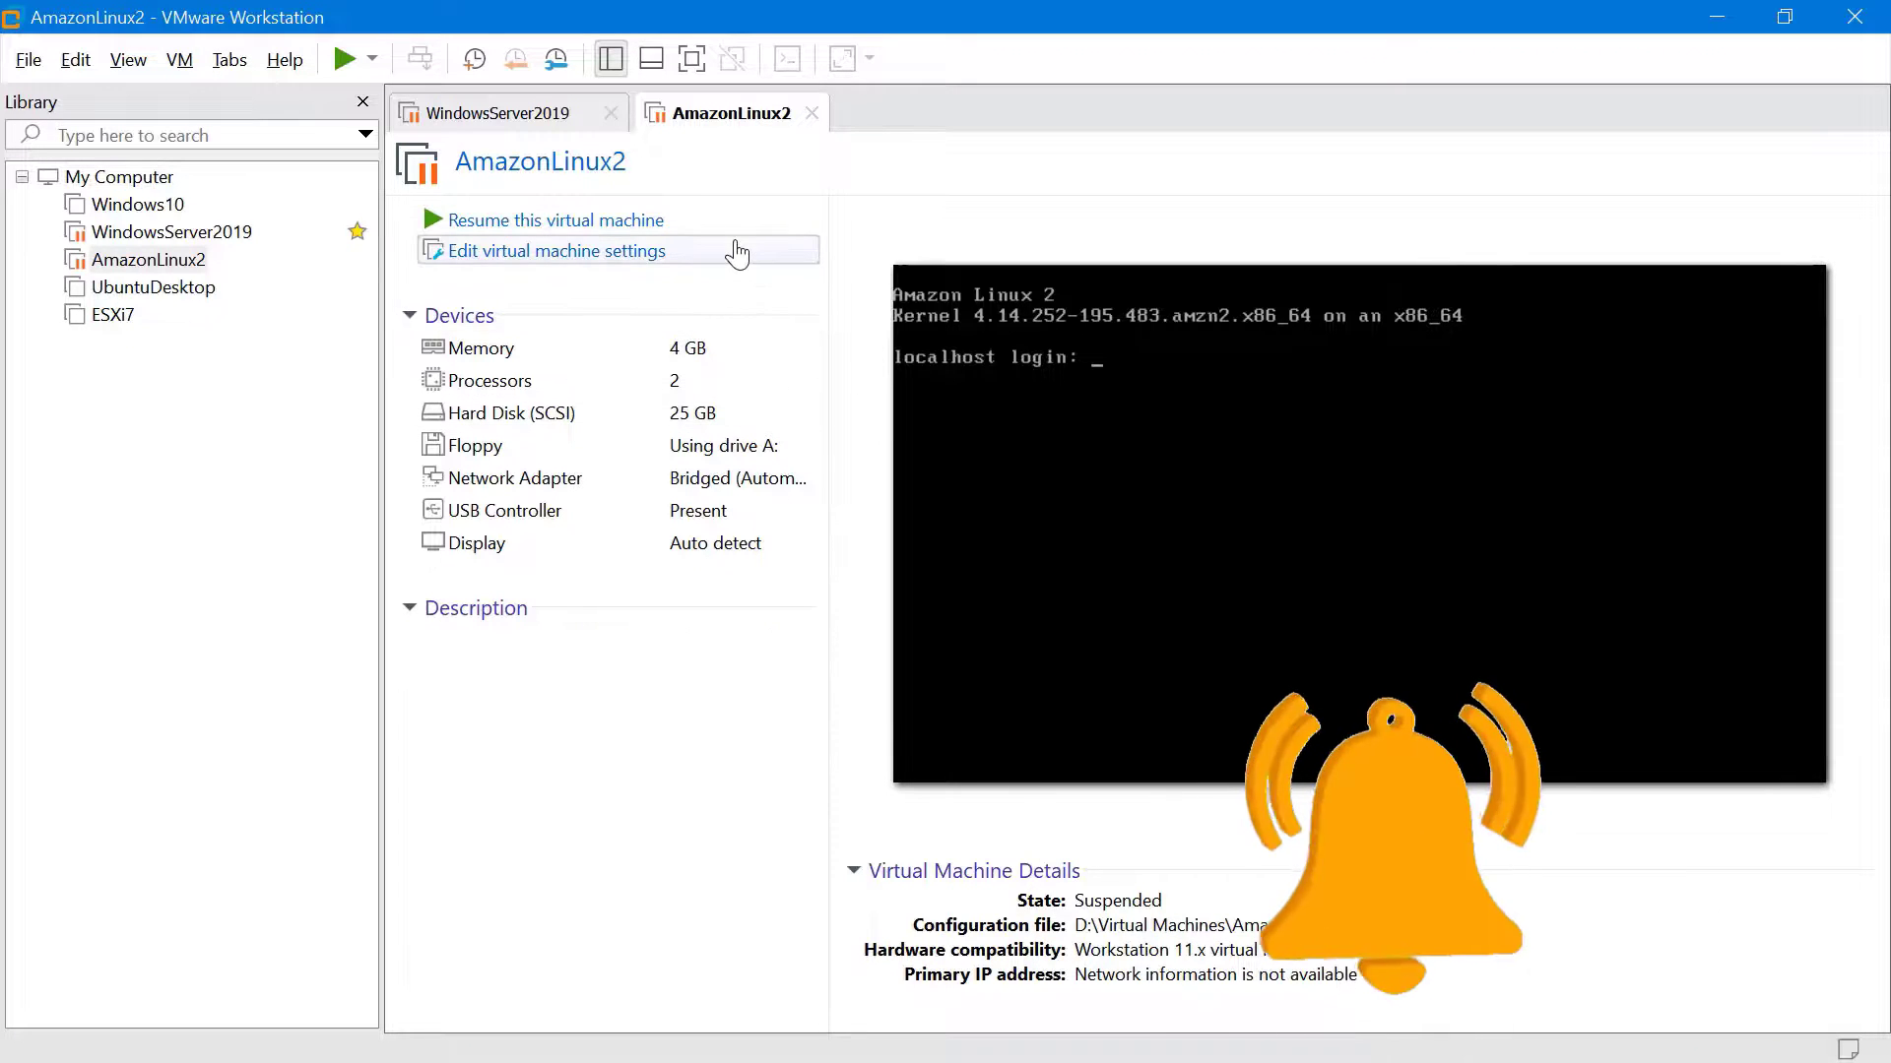
Resume the suspended AmazonLinux2 and WindowsServer2019 machines
click(576, 226)
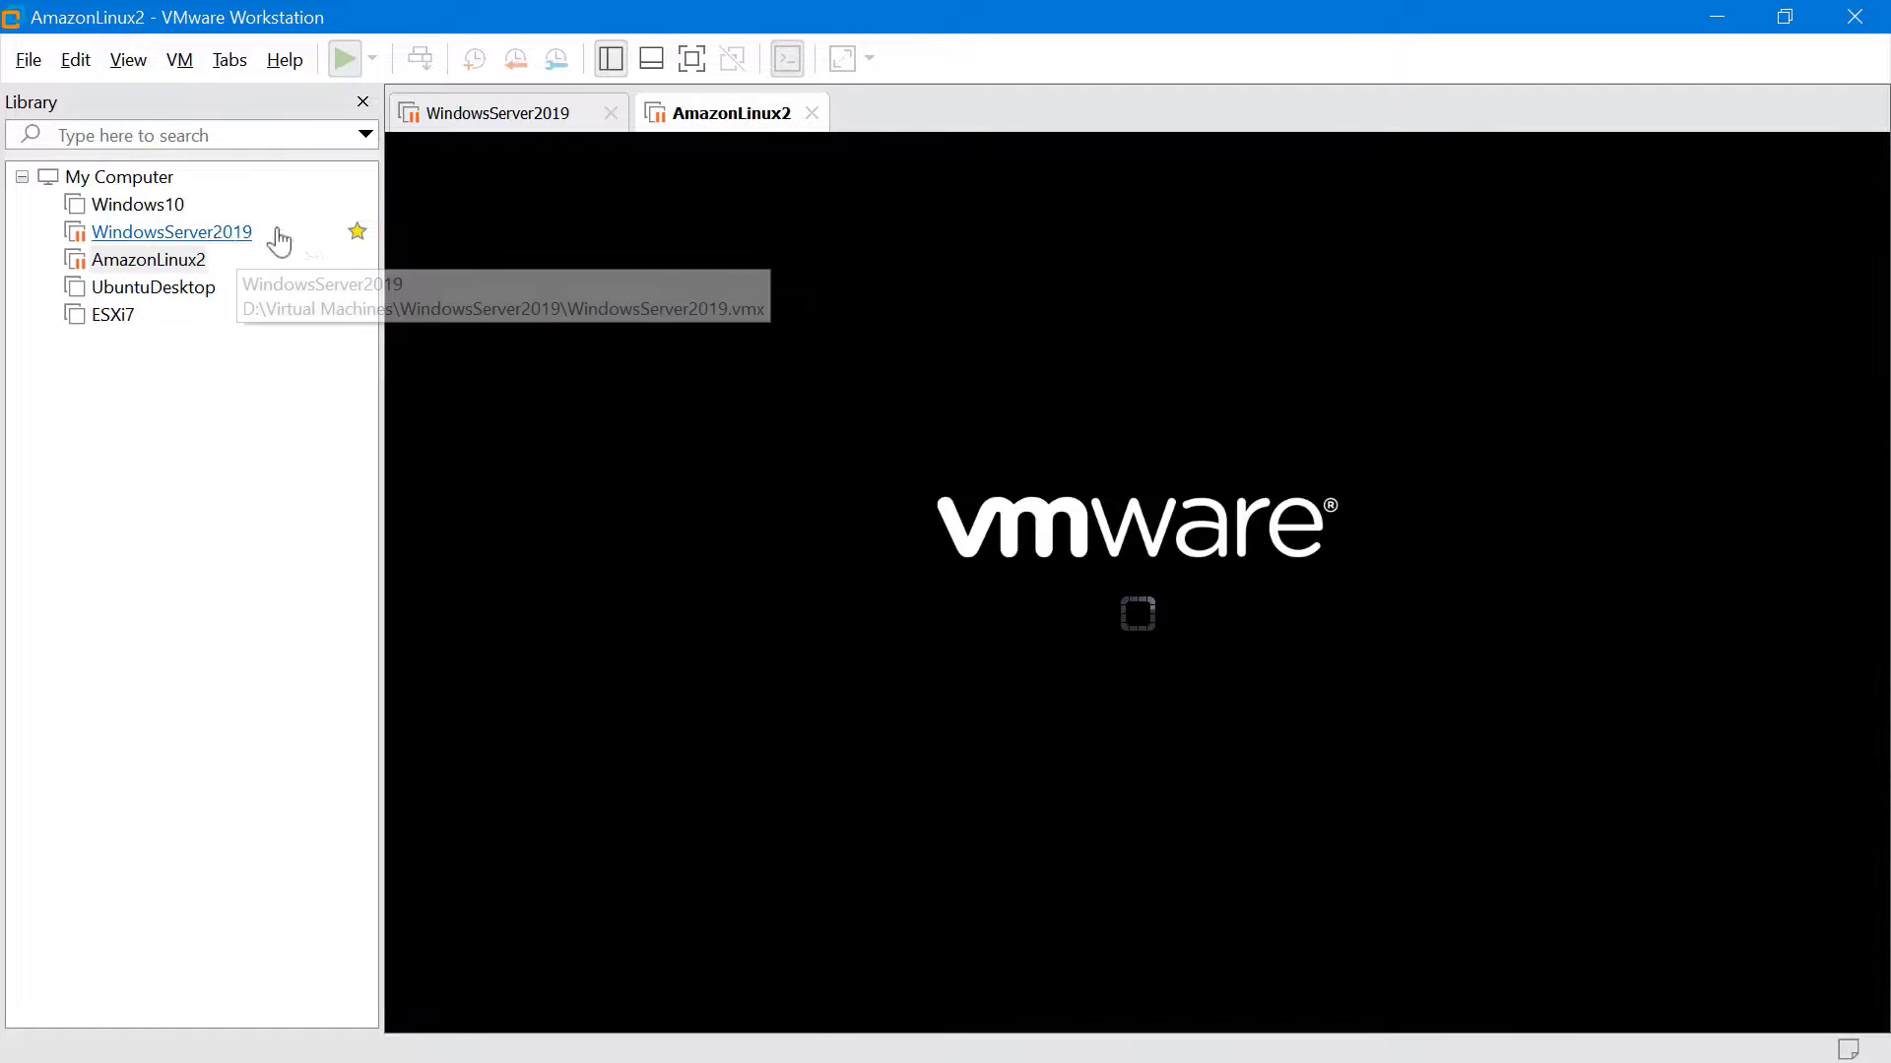
click(220, 234)
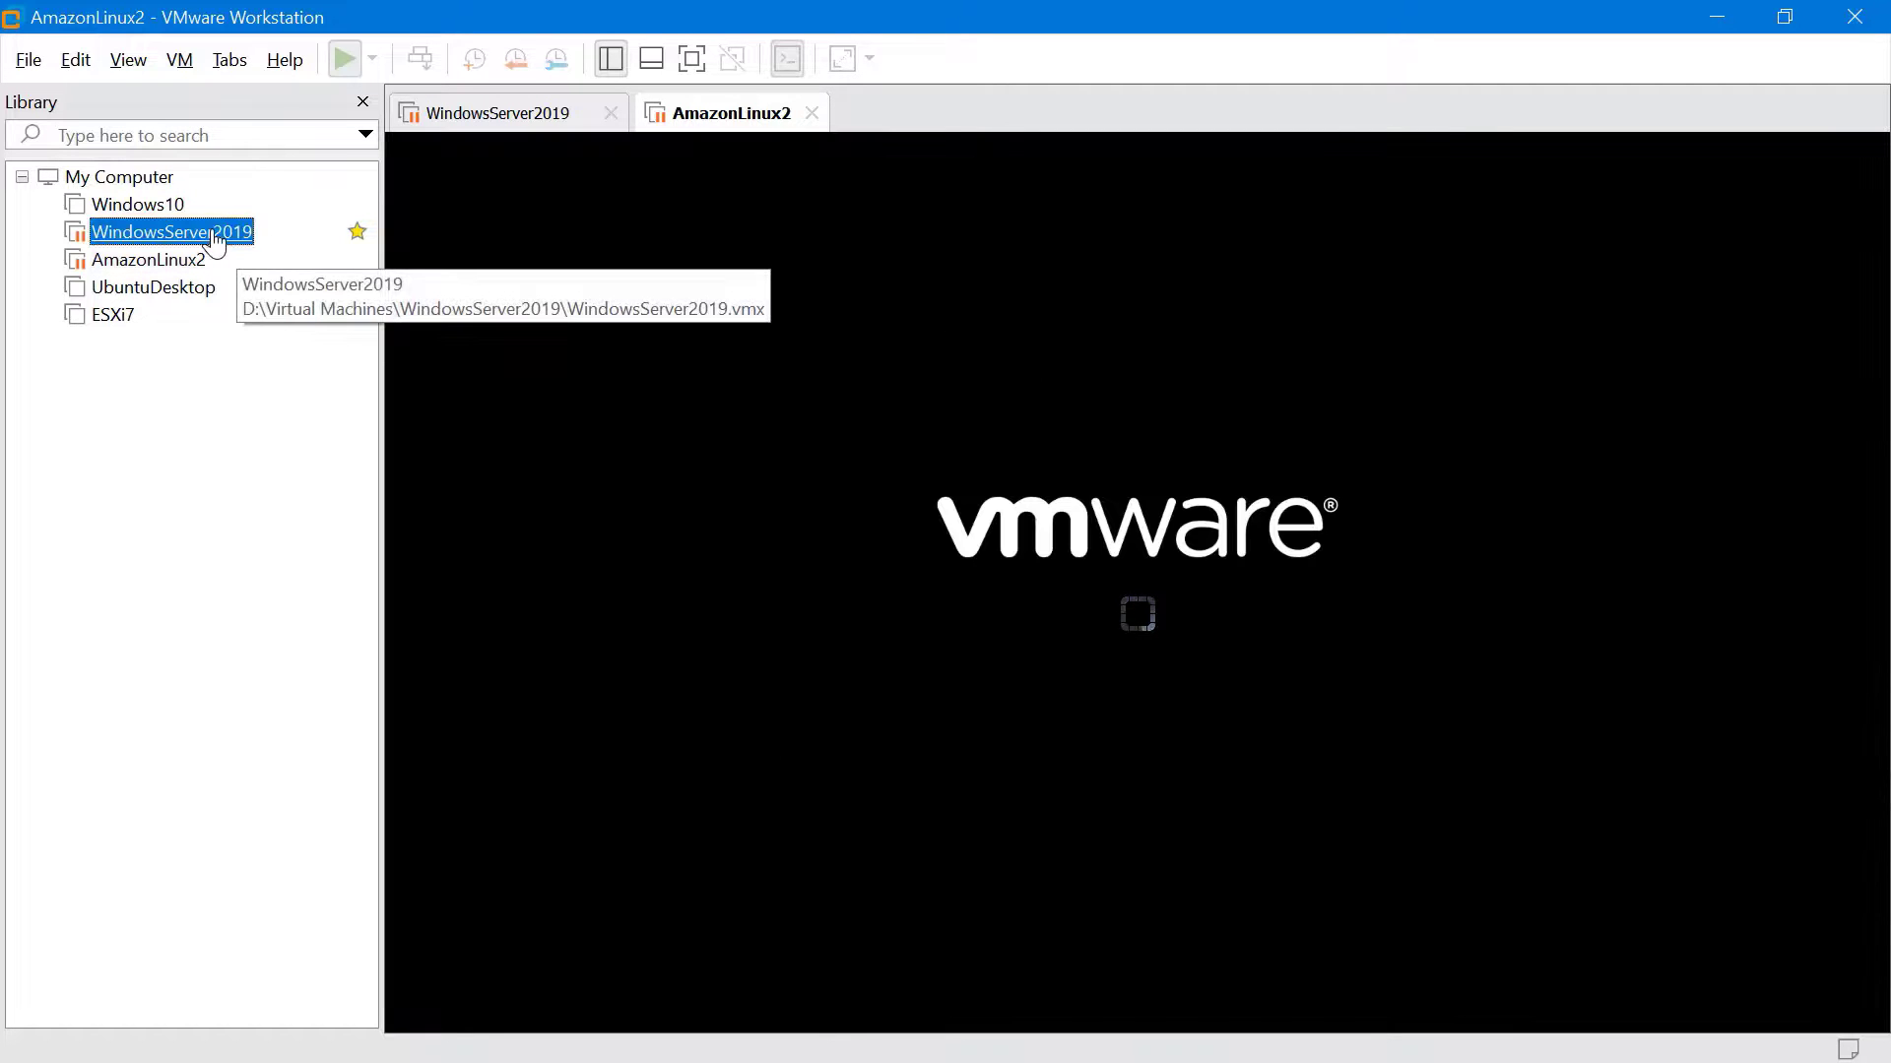
click(494, 226)
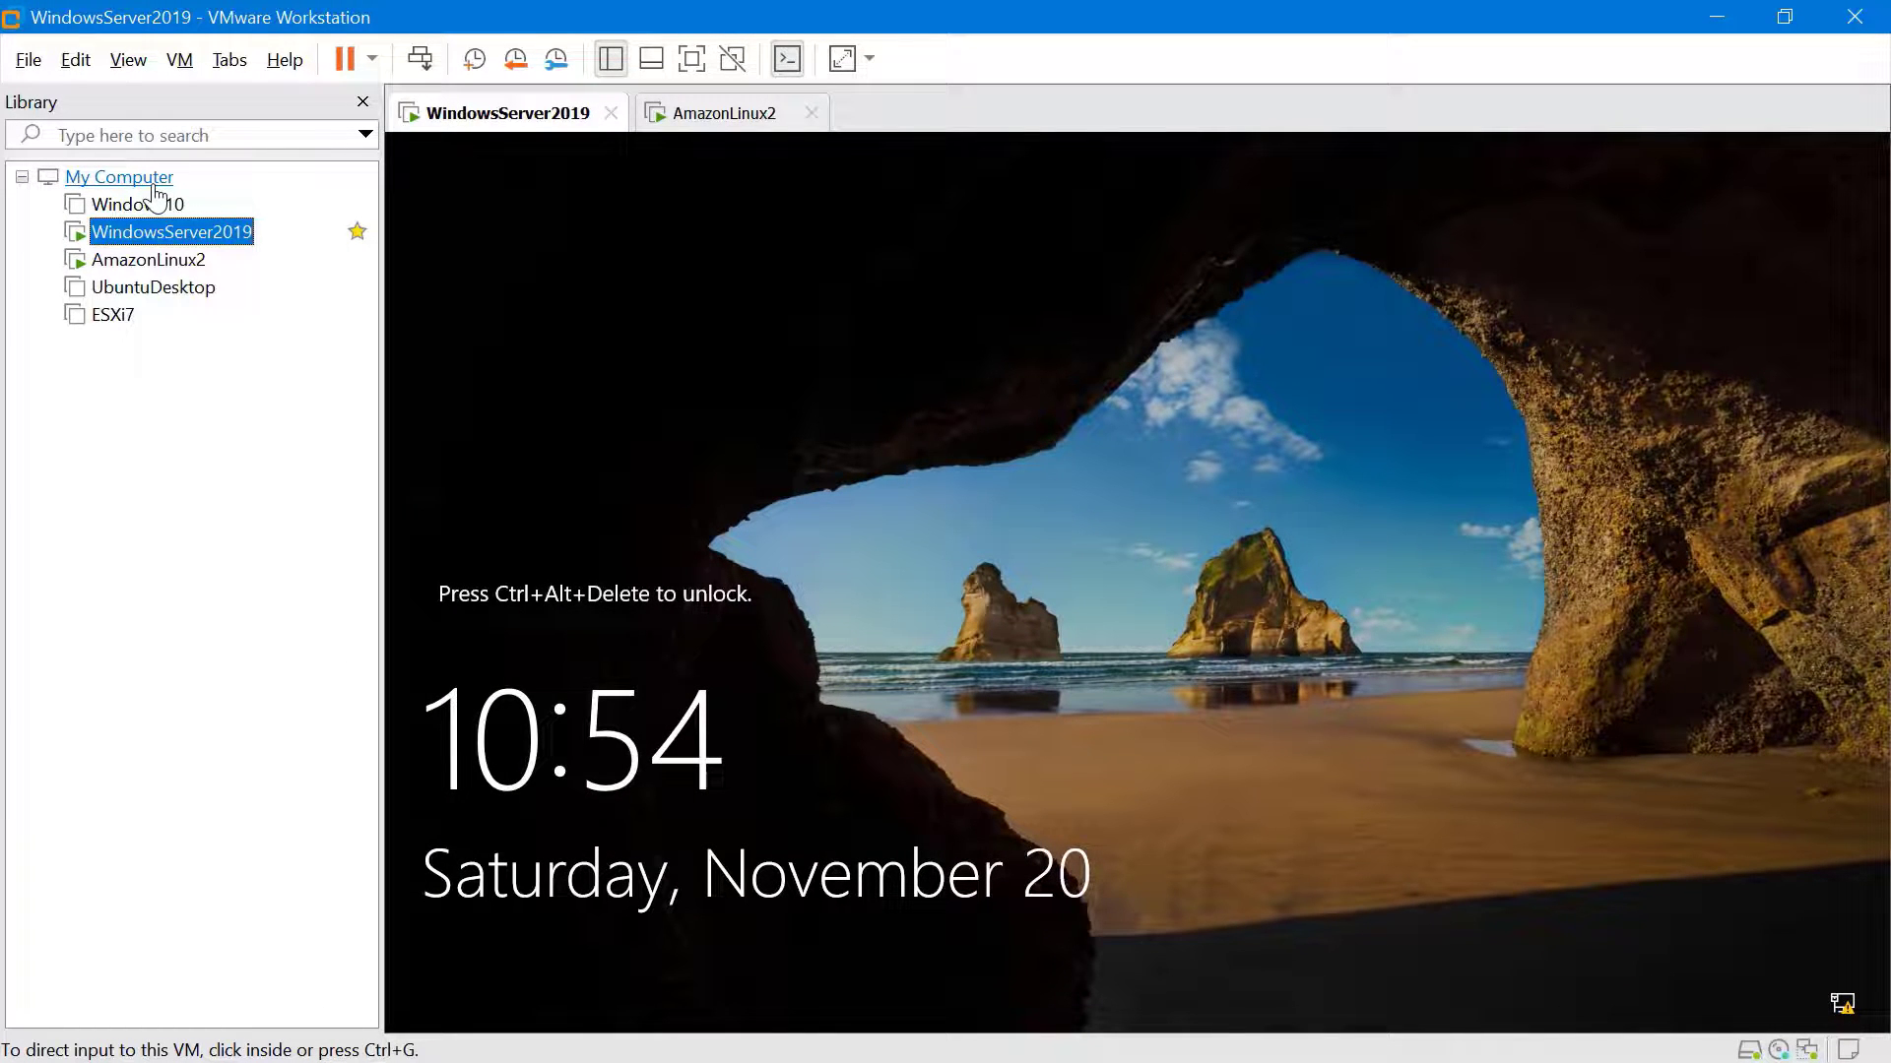
Create a new library folder named WindowsVMs
right_click(180, 411)
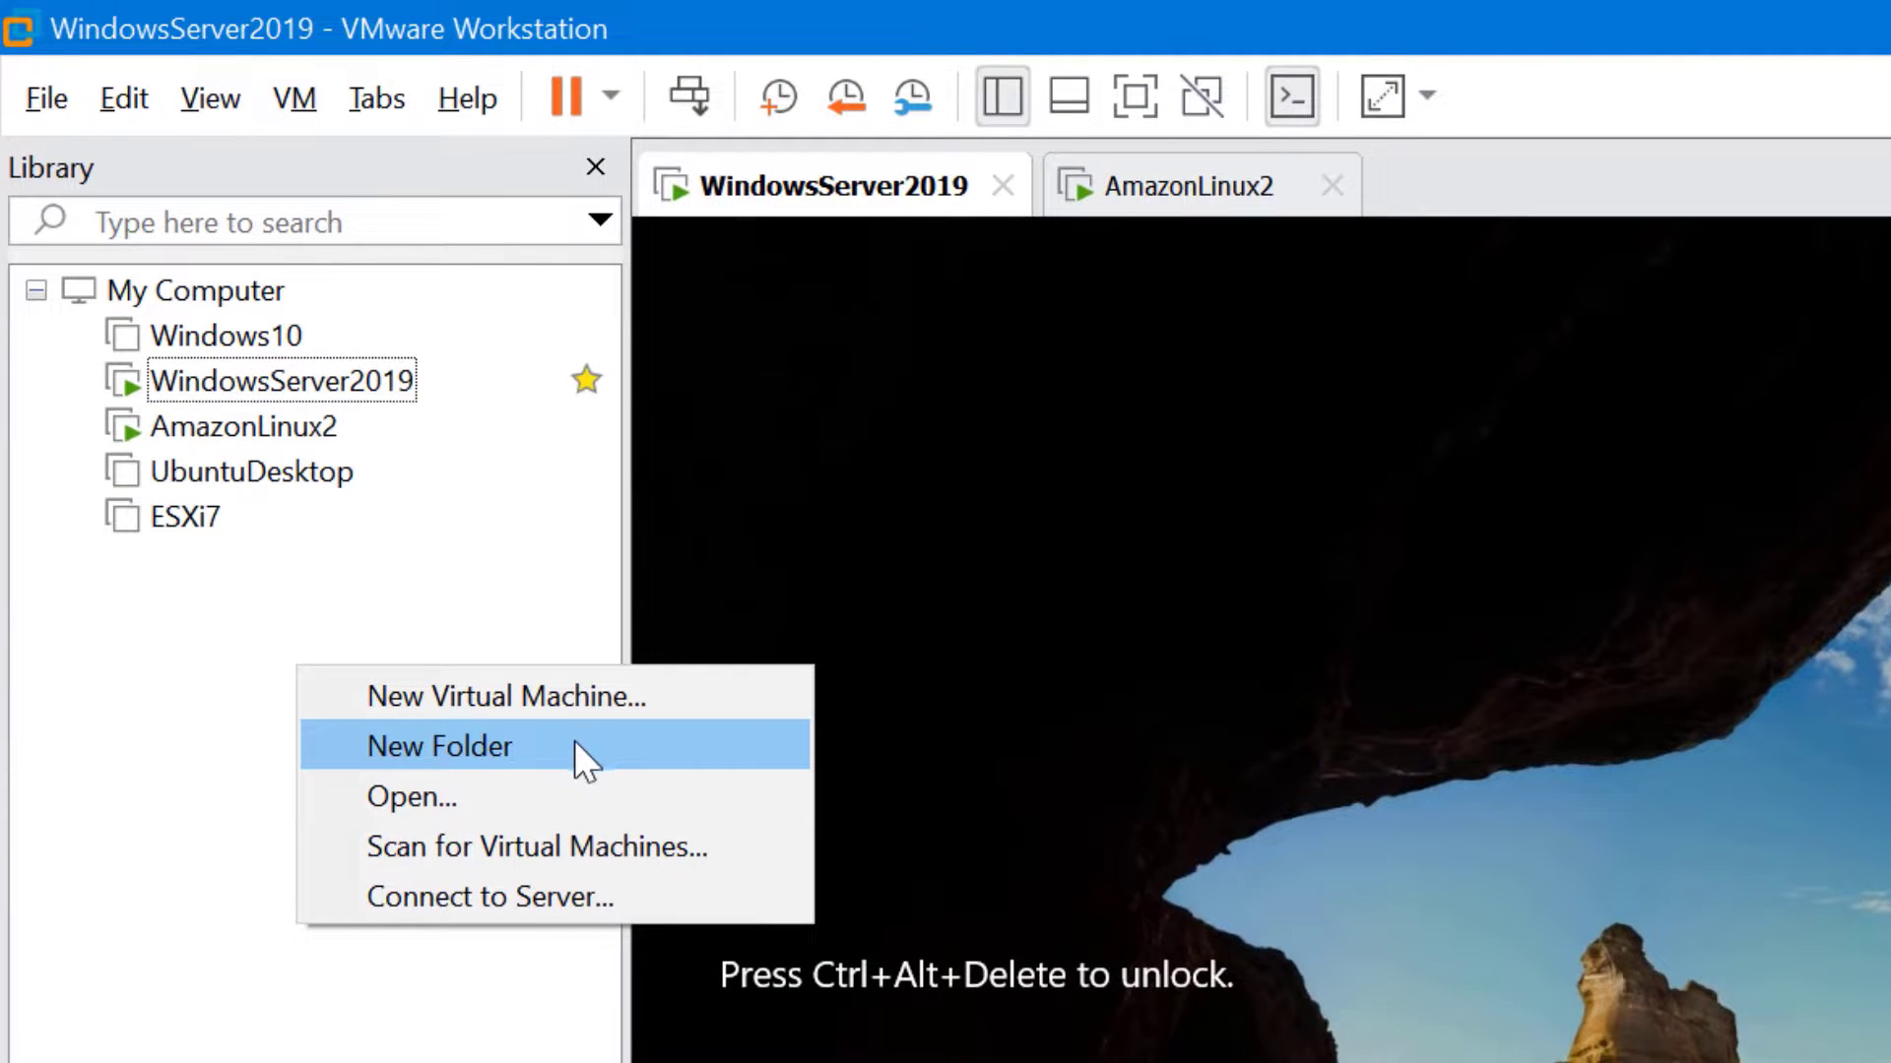
click(575, 741)
text(Win)
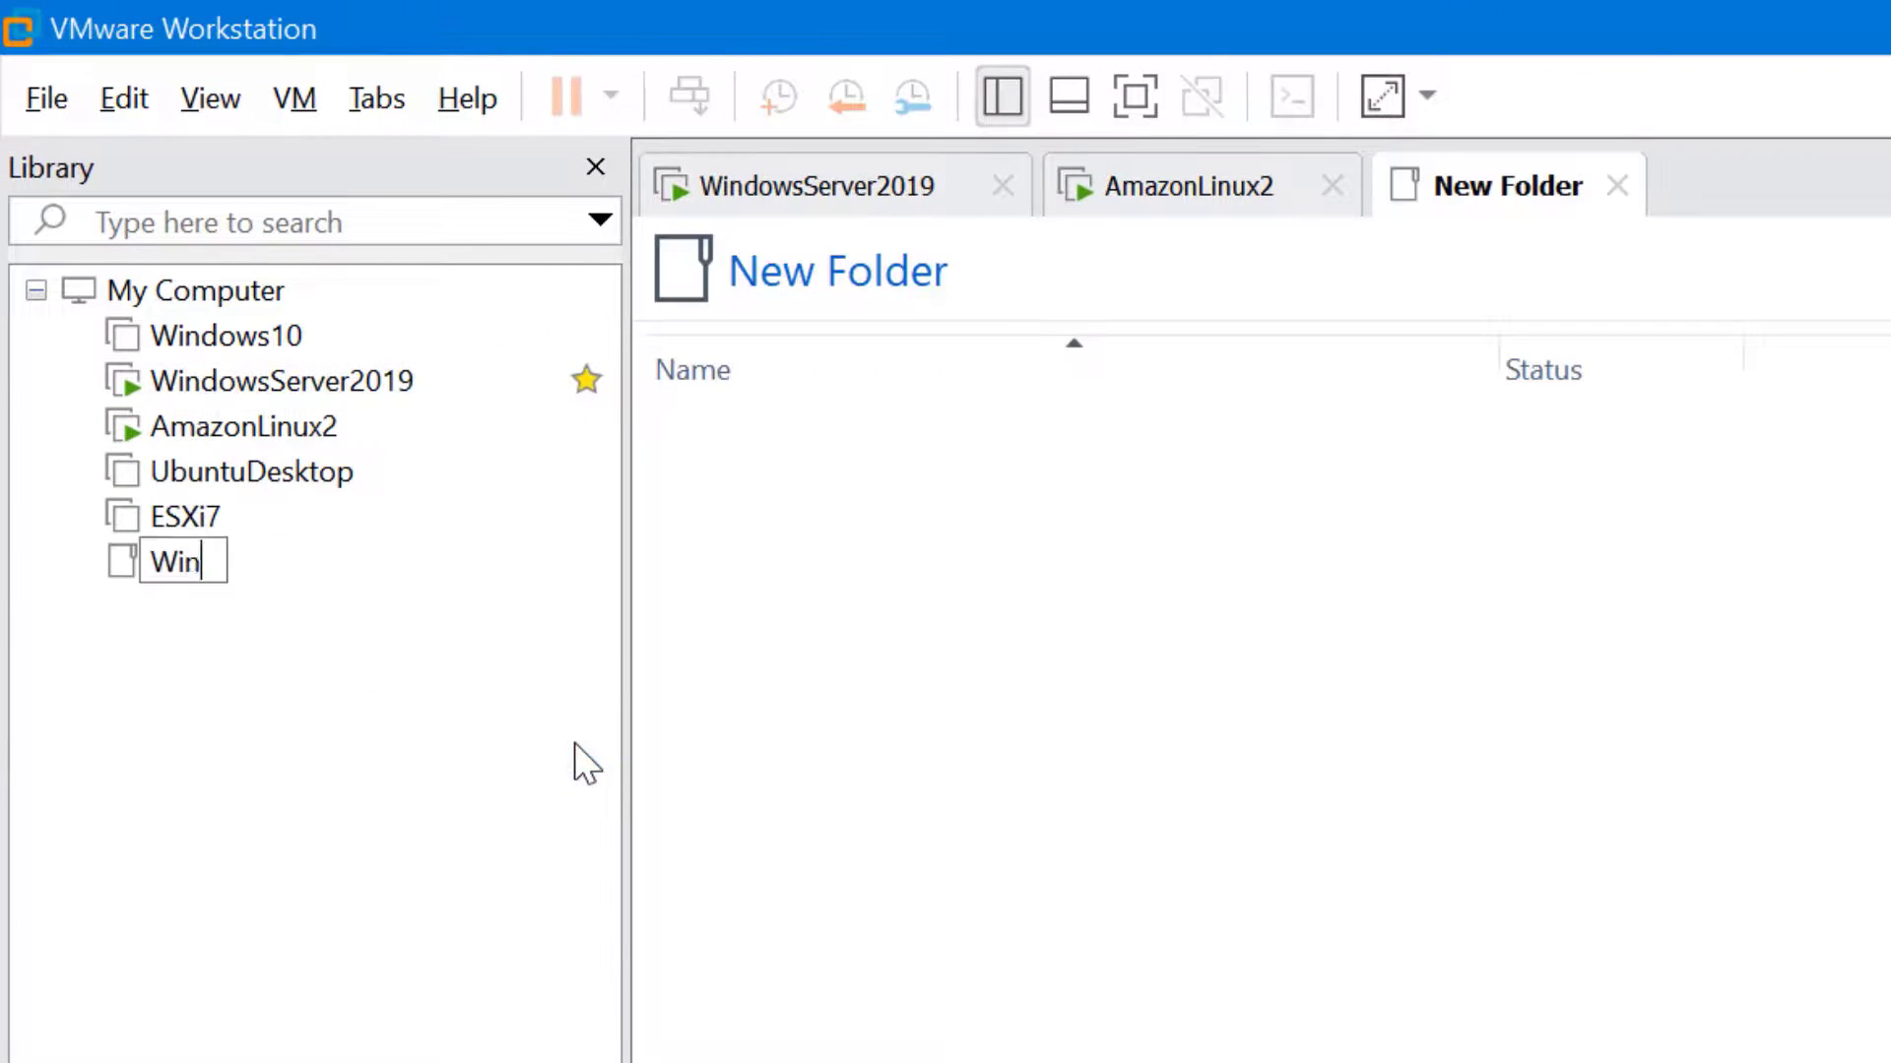
text(dowsVMs)
key(Return)
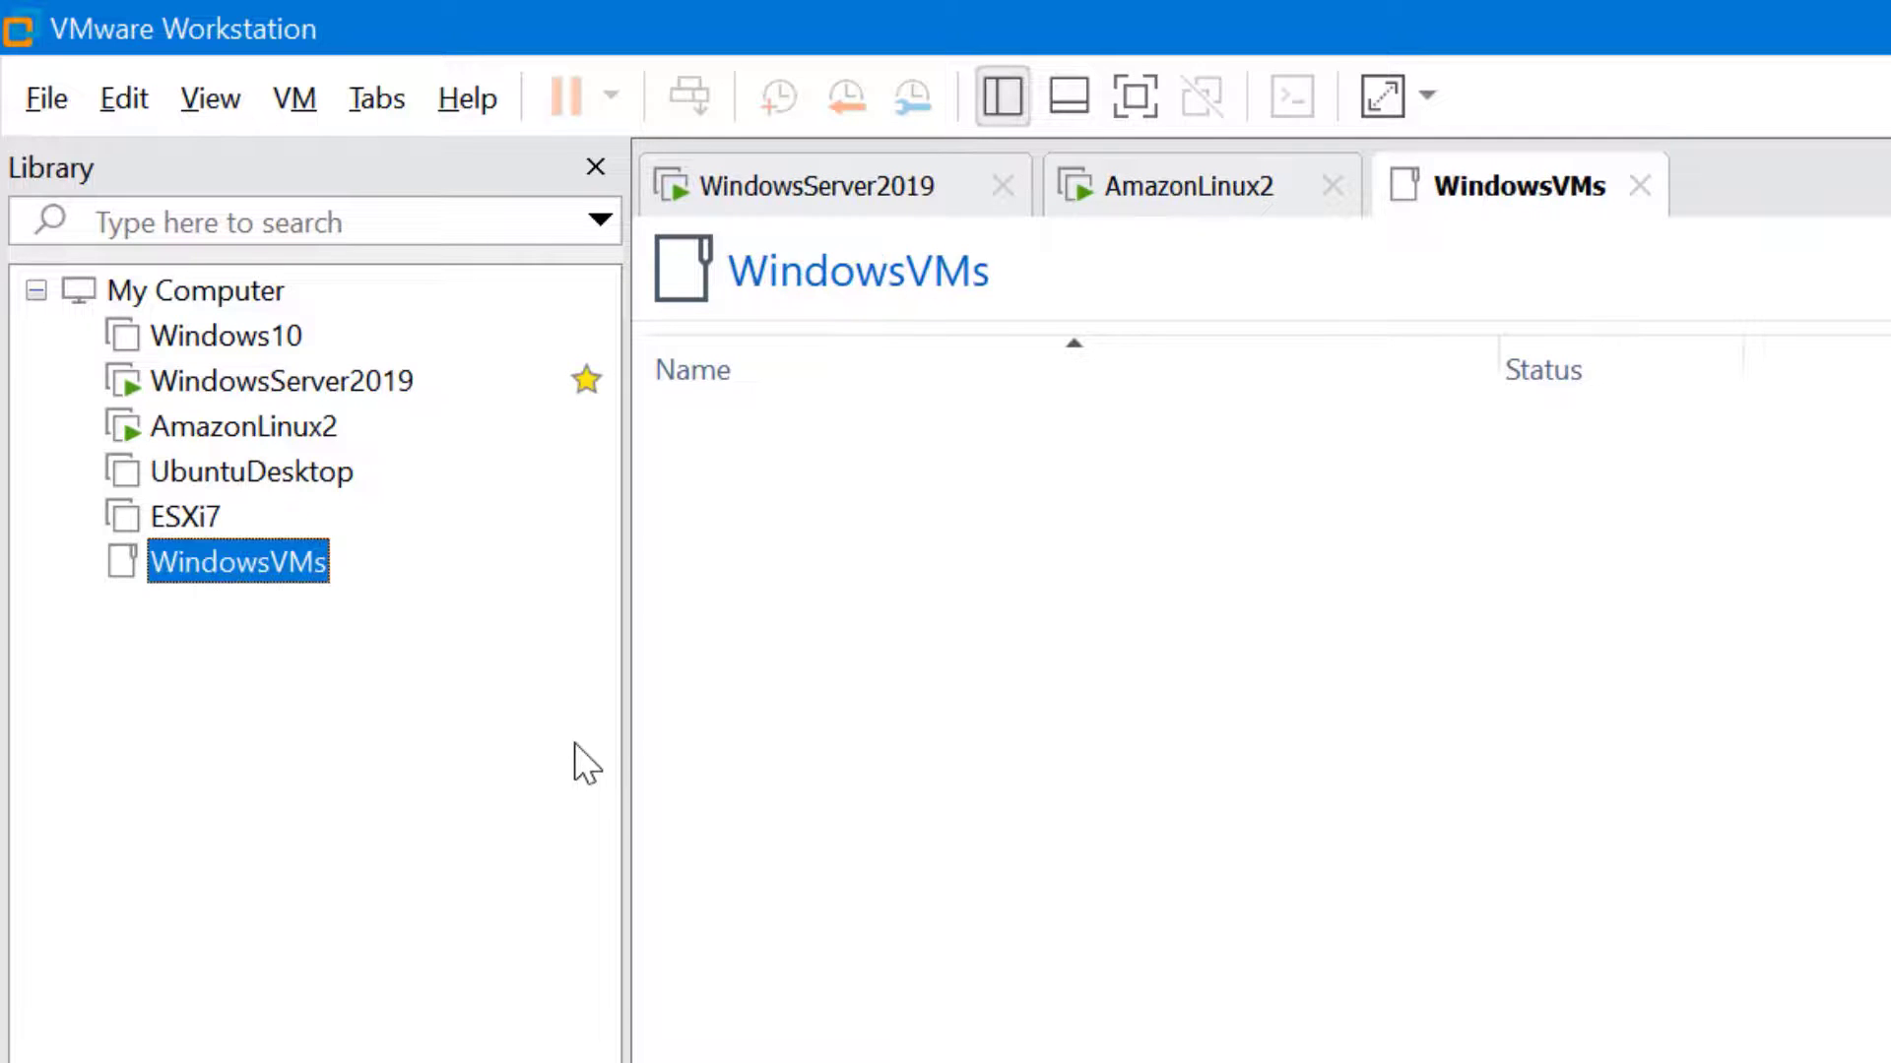
right_click(347, 725)
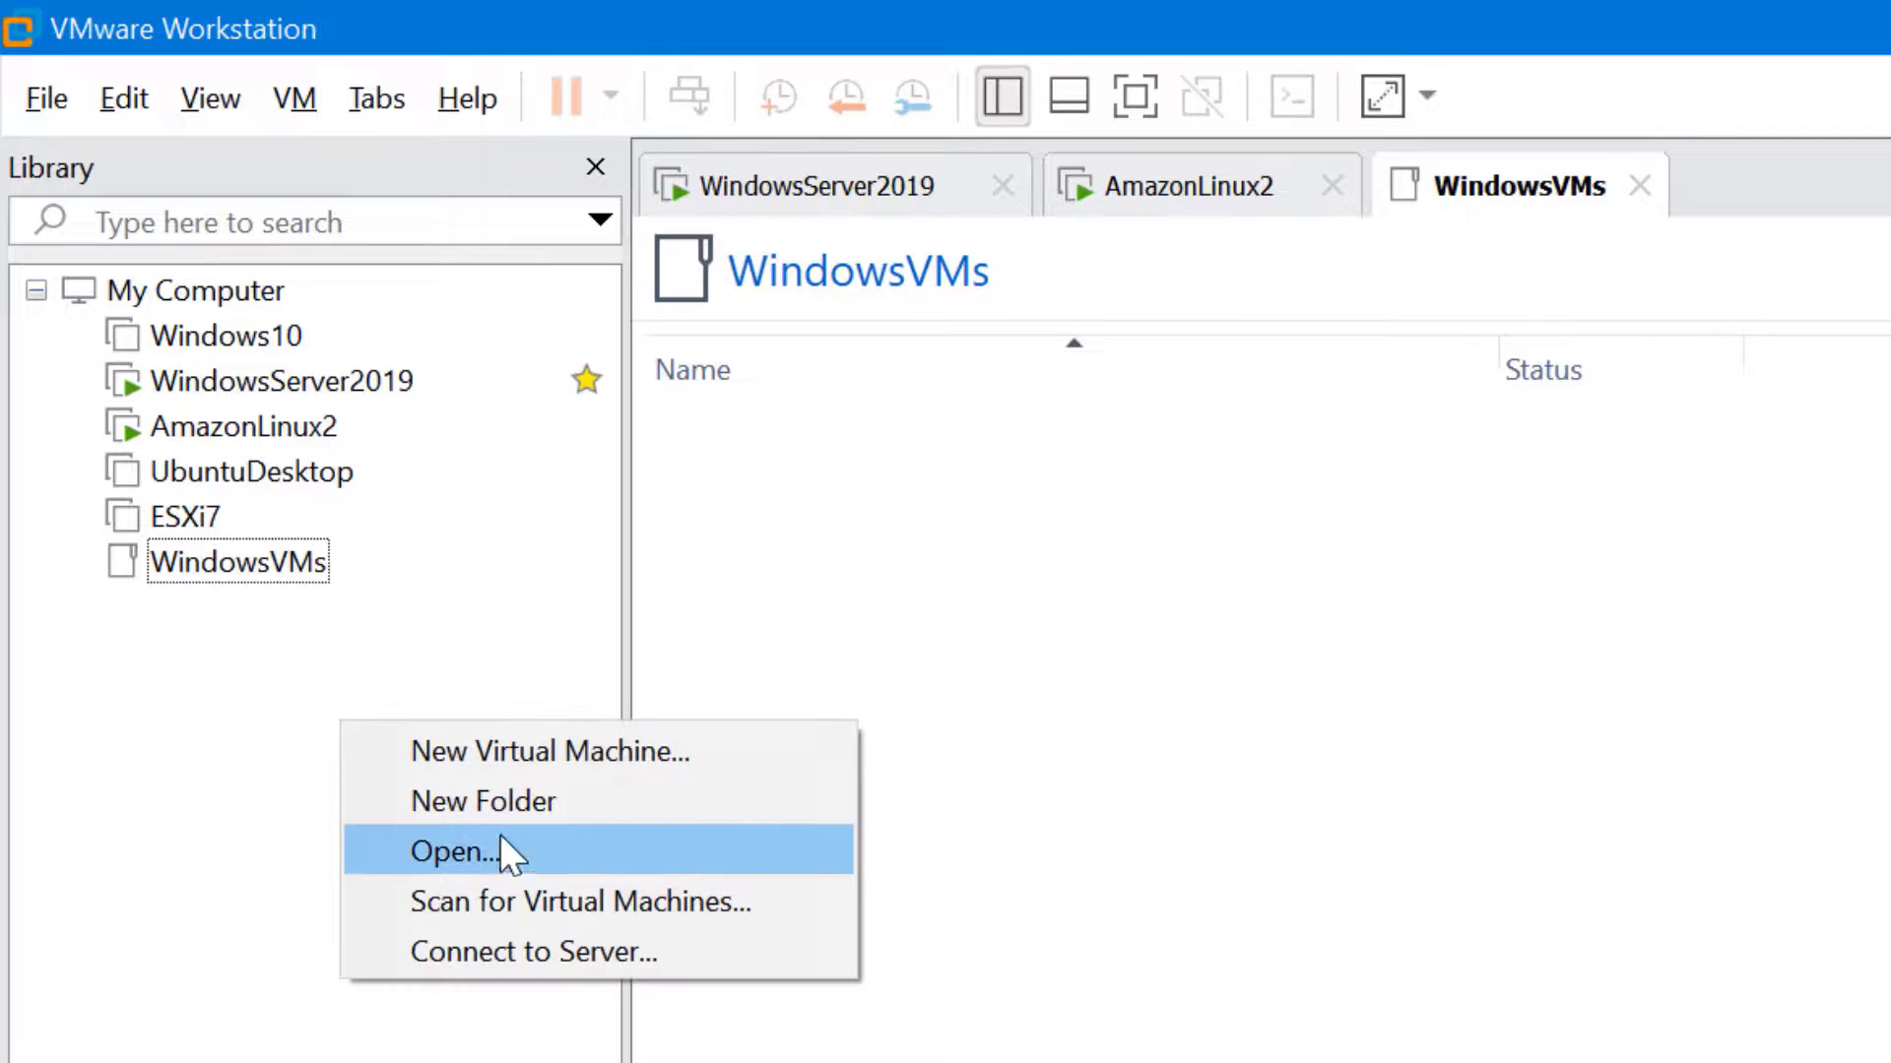
Create a second library folder named LinuxVMs
click(491, 820)
text(Lin)
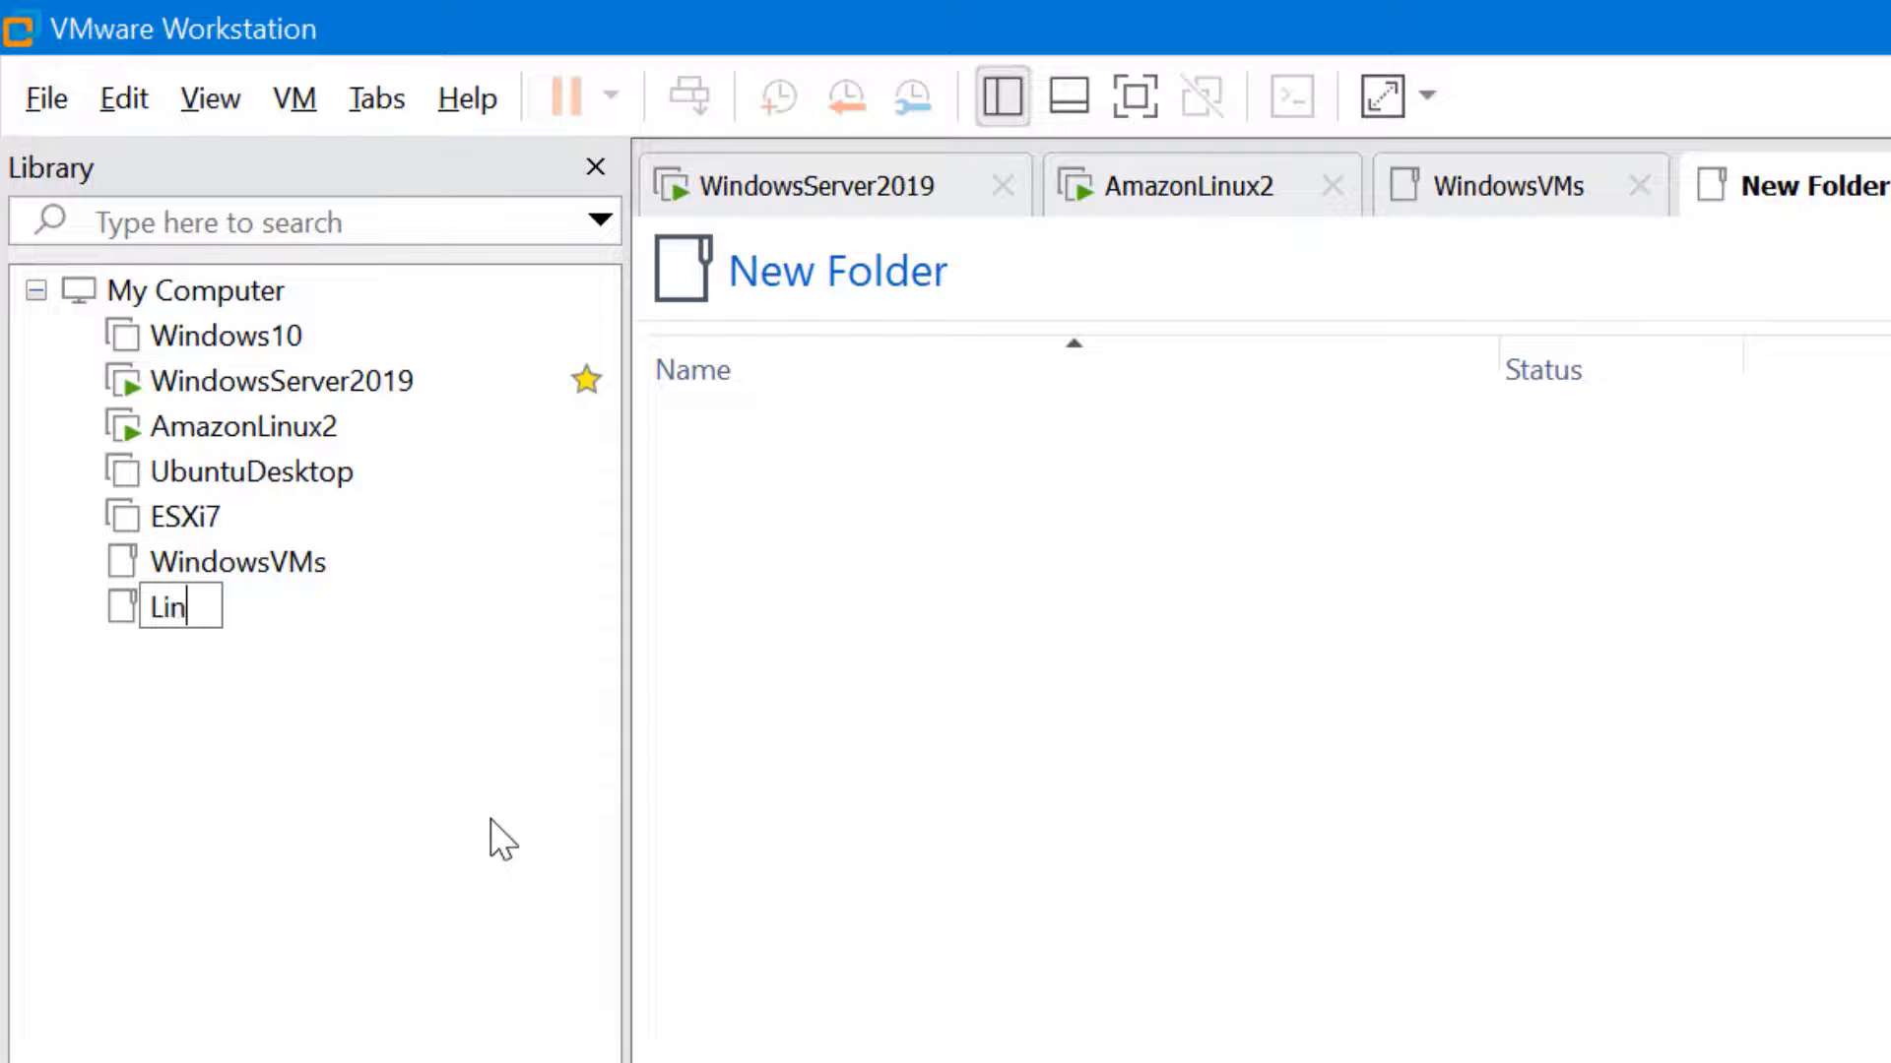
text(uxVMs)
key(Return)
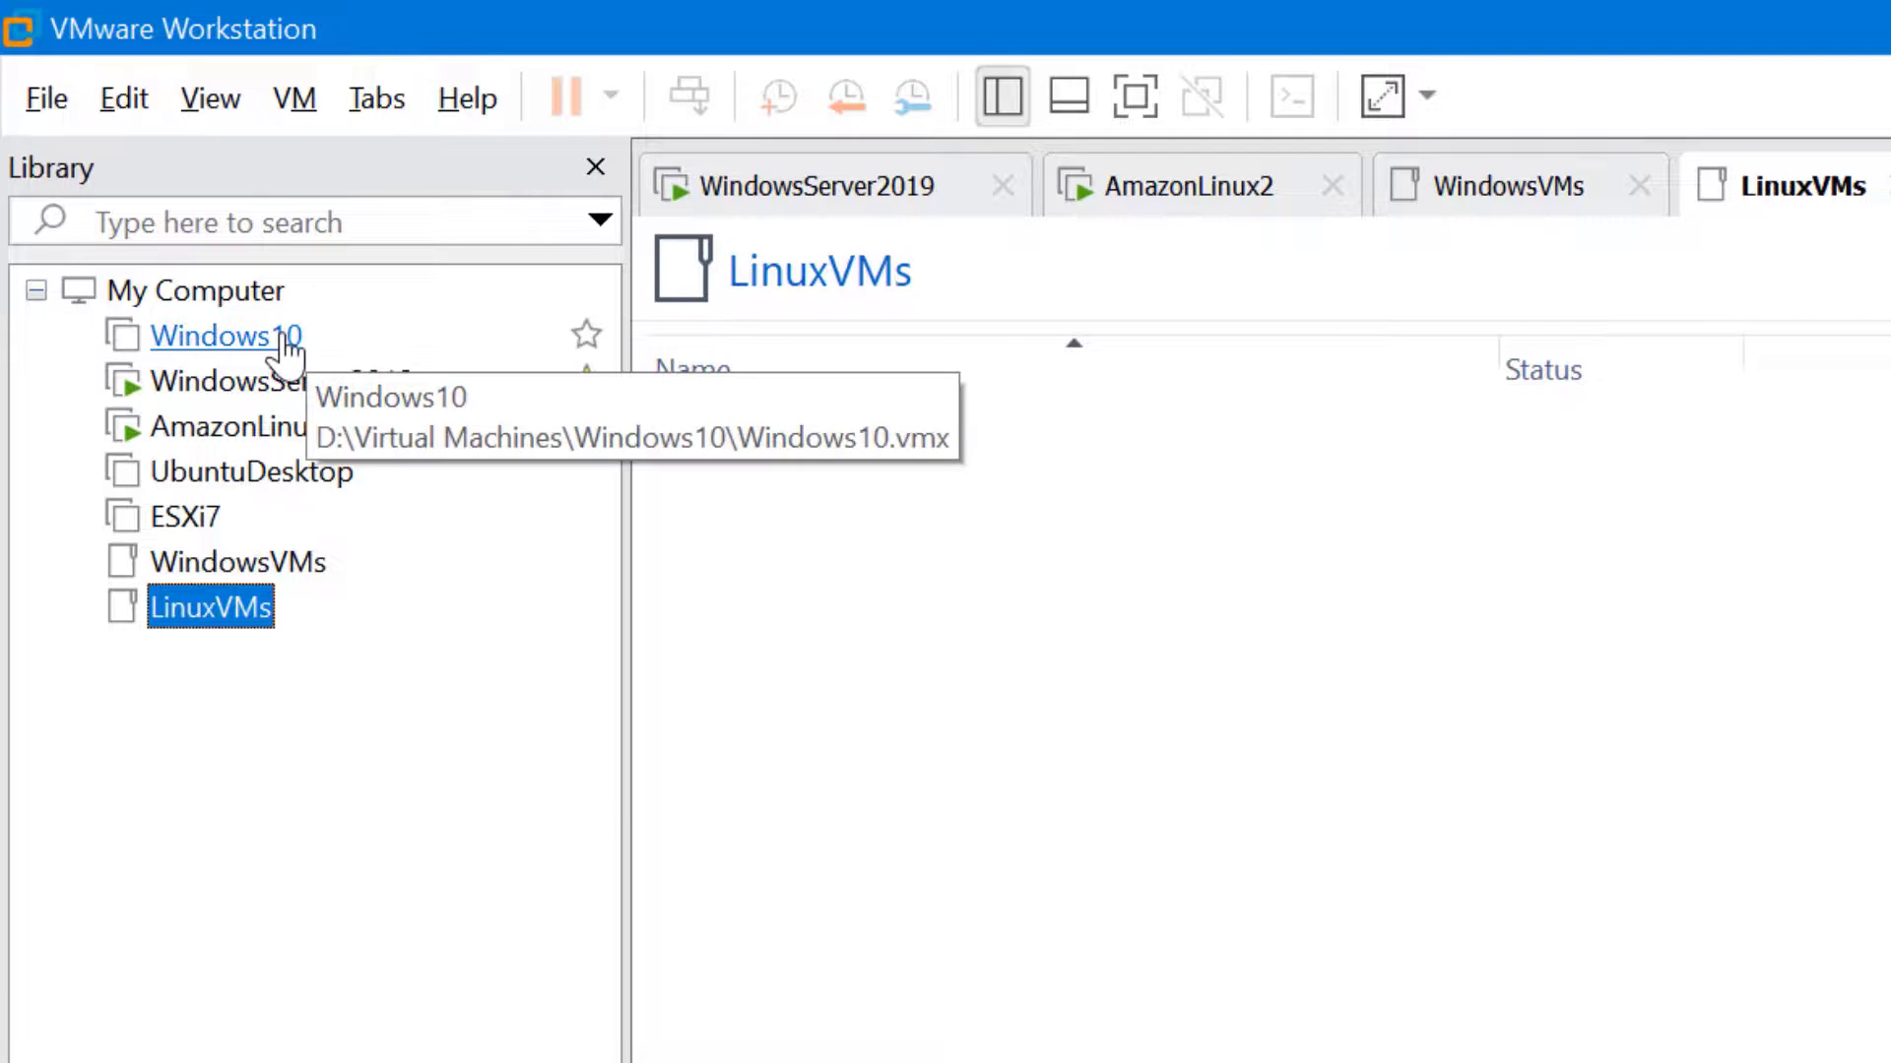
Move Windows10 and WindowsServer2019 into WindowsVMs, AmazonLinux2 and UbuntuDesktop into LinuxVMs, and expand both
drag(286, 337, 311, 569)
drag(368, 338, 313, 514)
drag(305, 347, 272, 535)
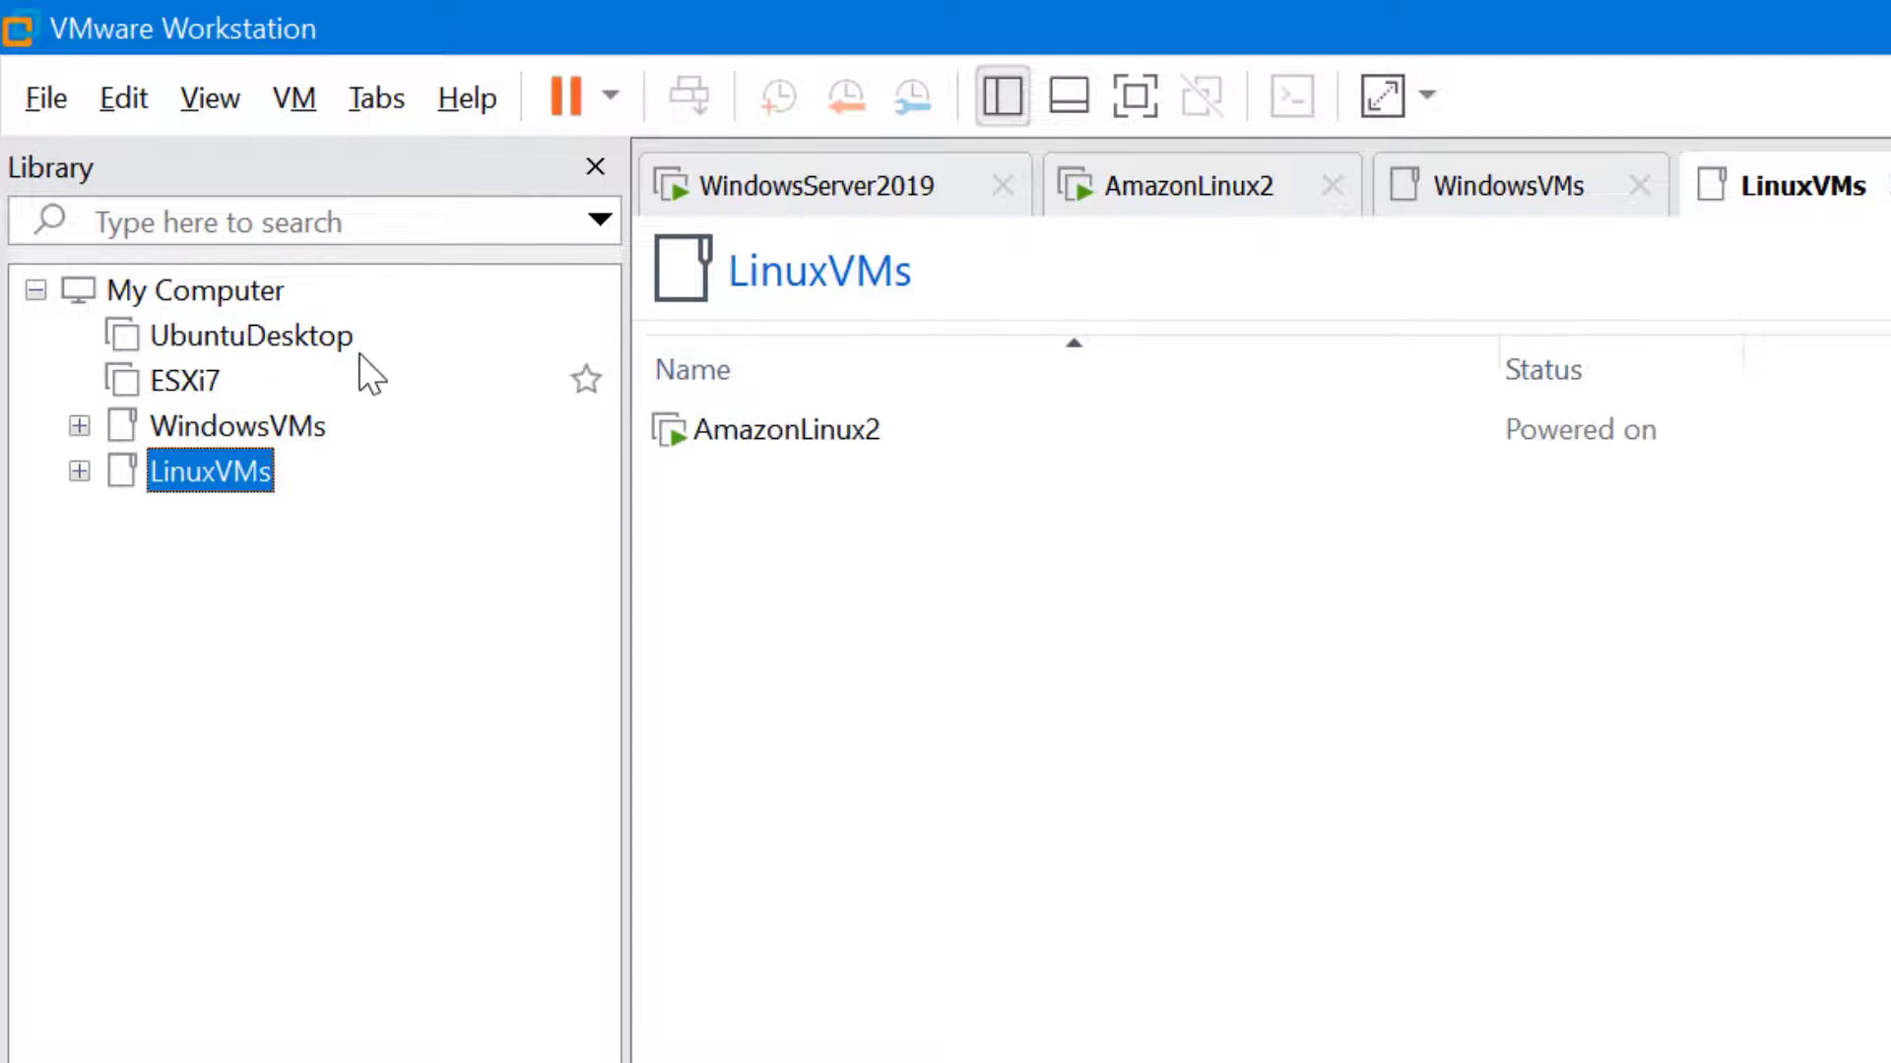
drag(321, 355, 274, 492)
click(80, 426)
click(81, 381)
click(236, 382)
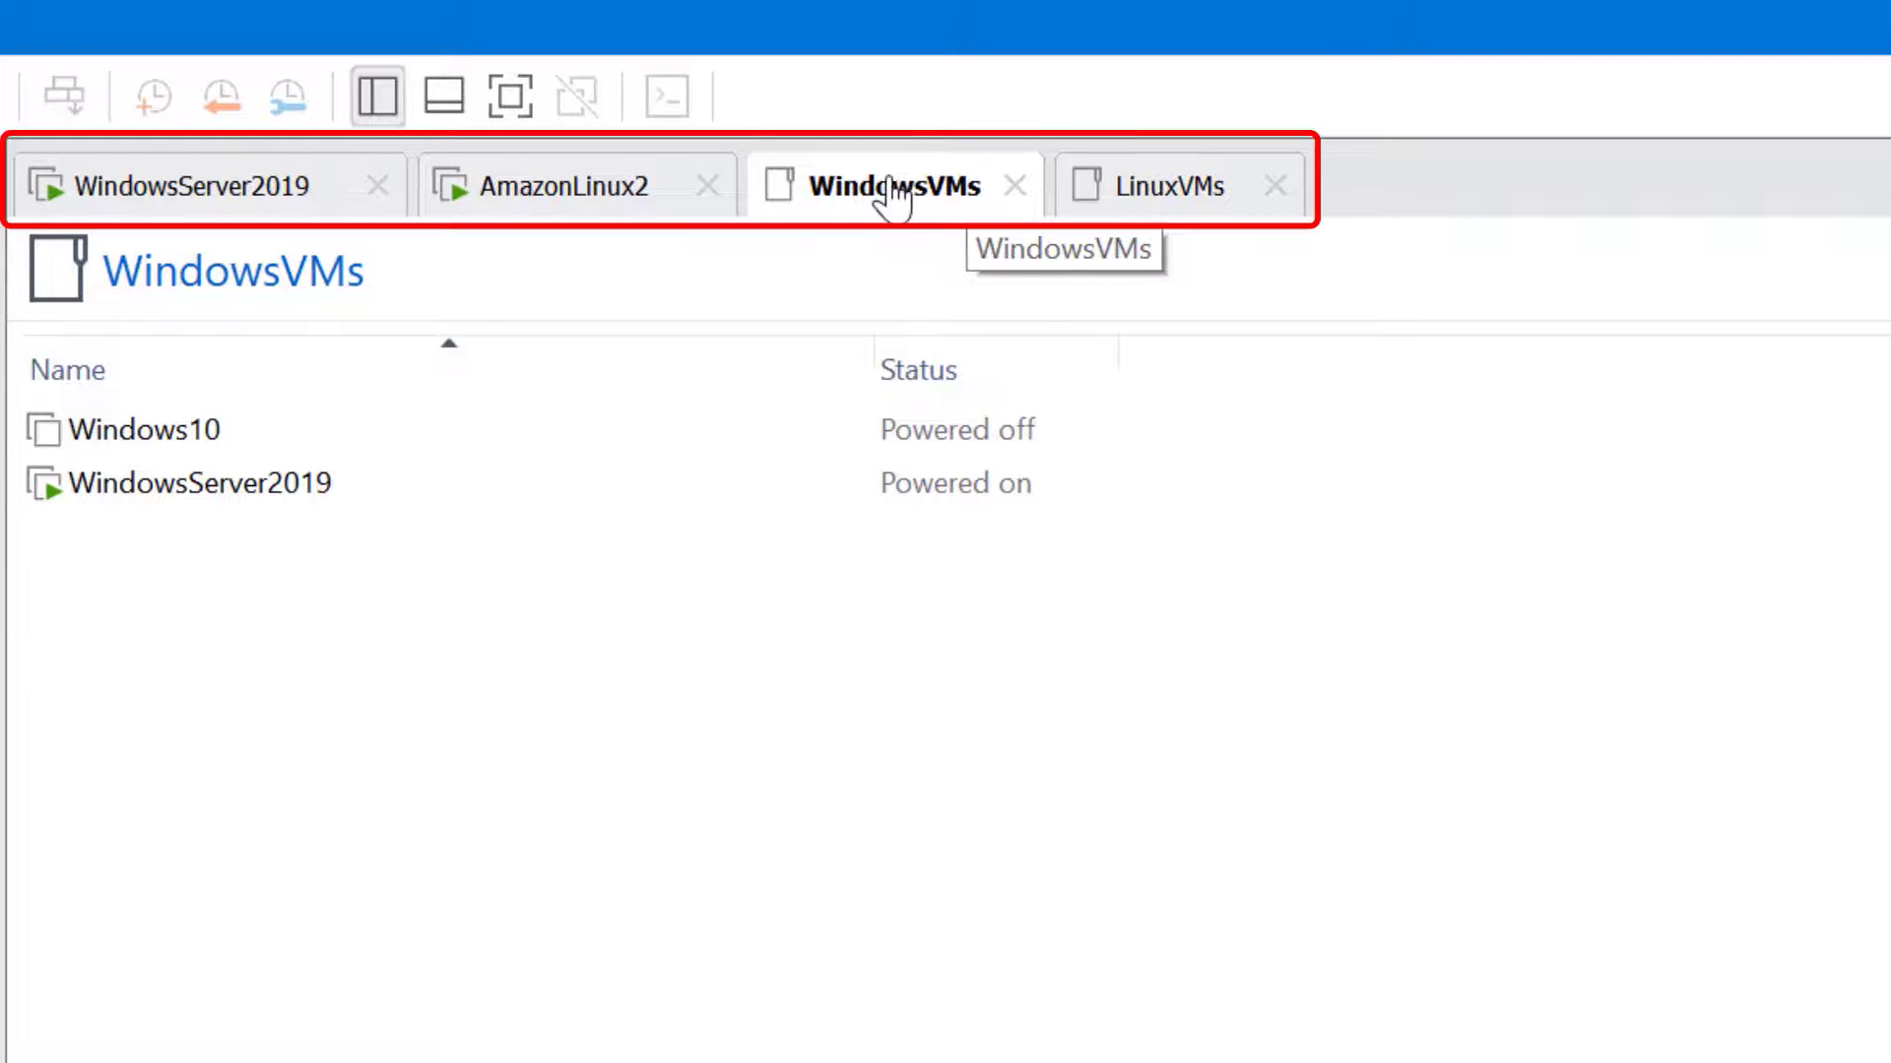
Drag the WindowsVMs tab to first and LinuxVMs to second, then show WindowsVMs
drag(879, 179, 113, 172)
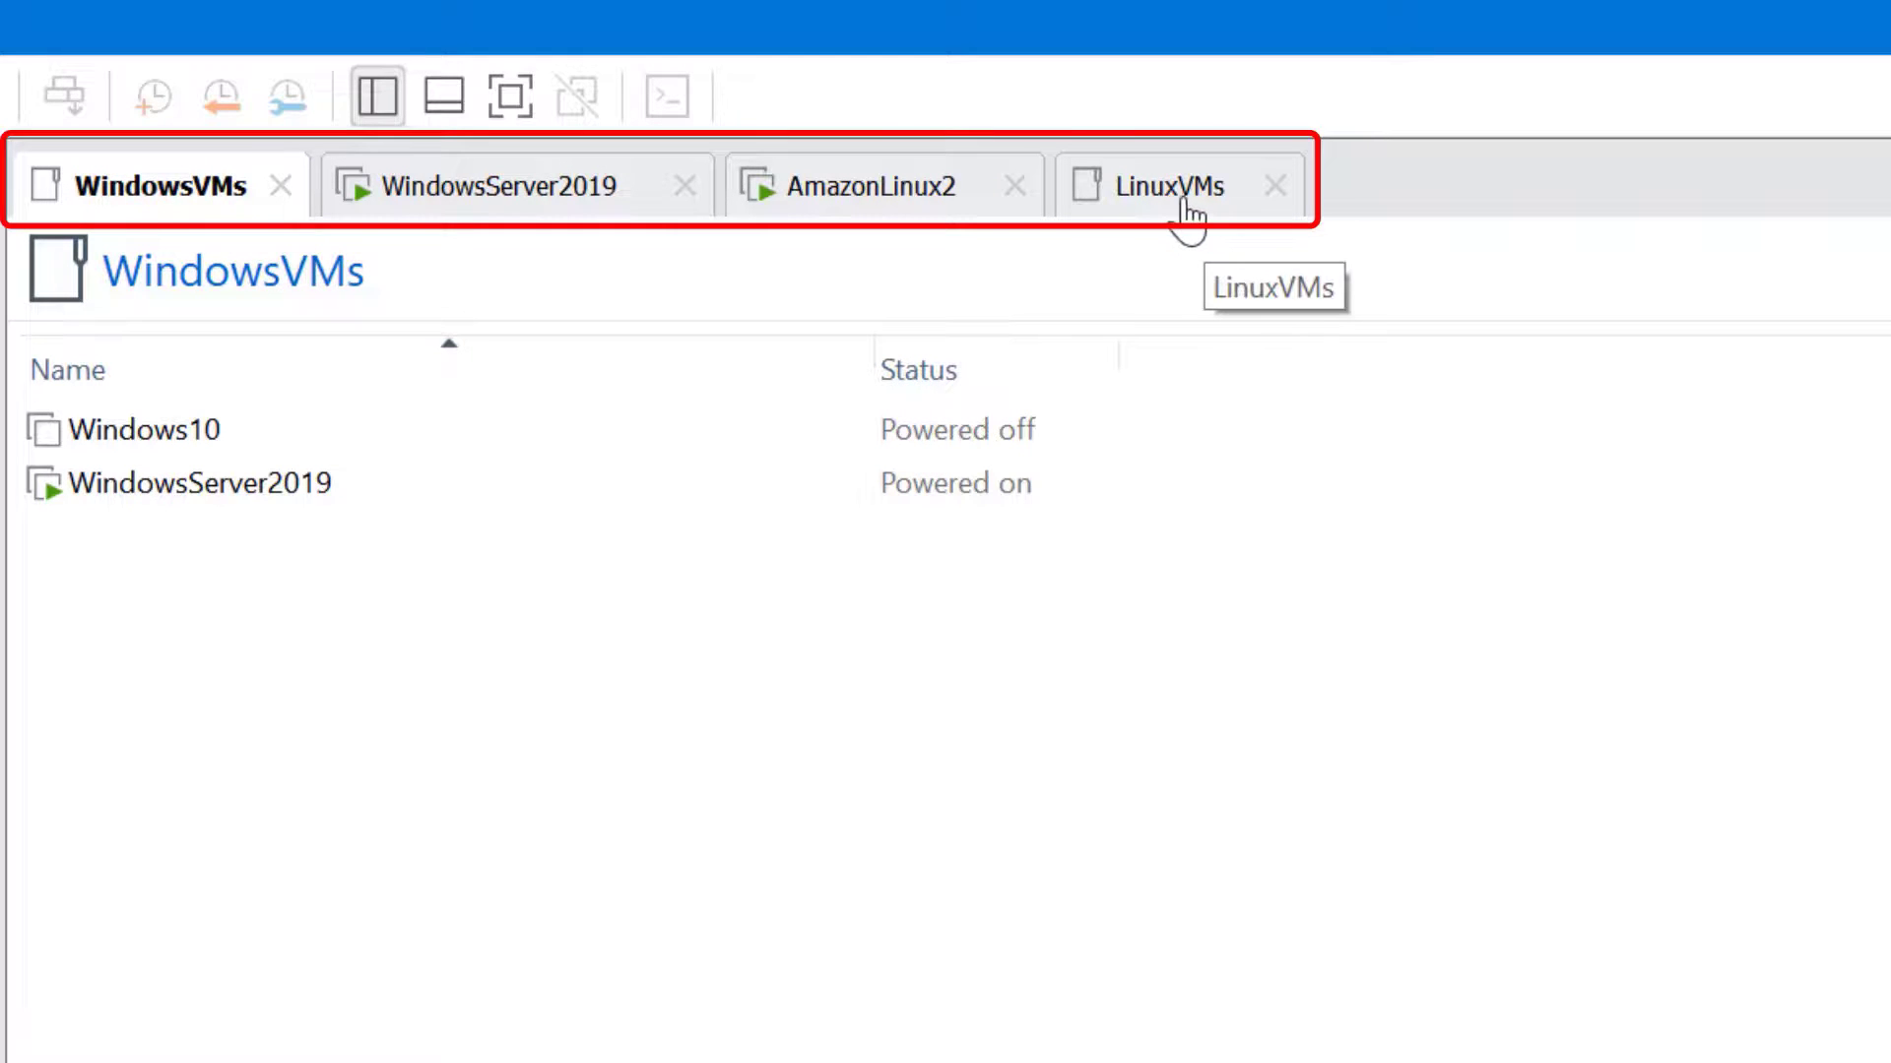
drag(1182, 217, 828, 207)
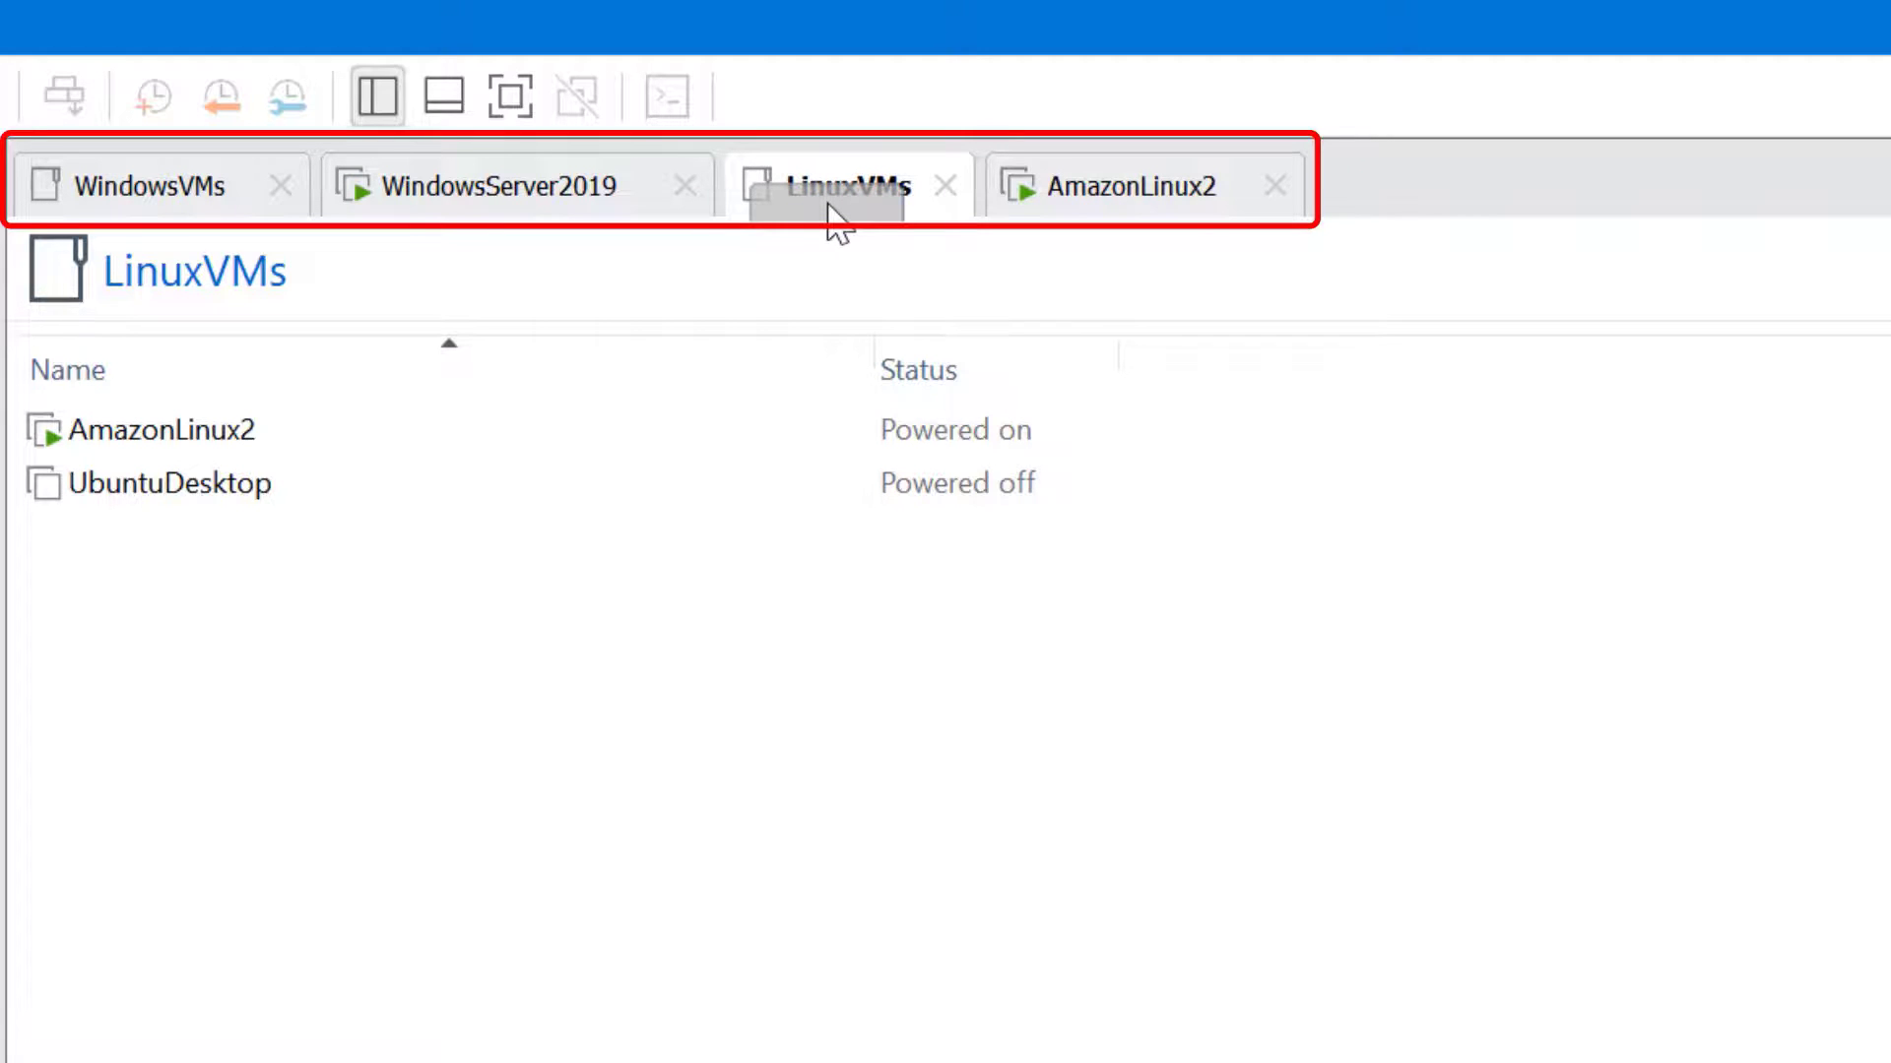
drag(828, 209, 454, 181)
click(148, 187)
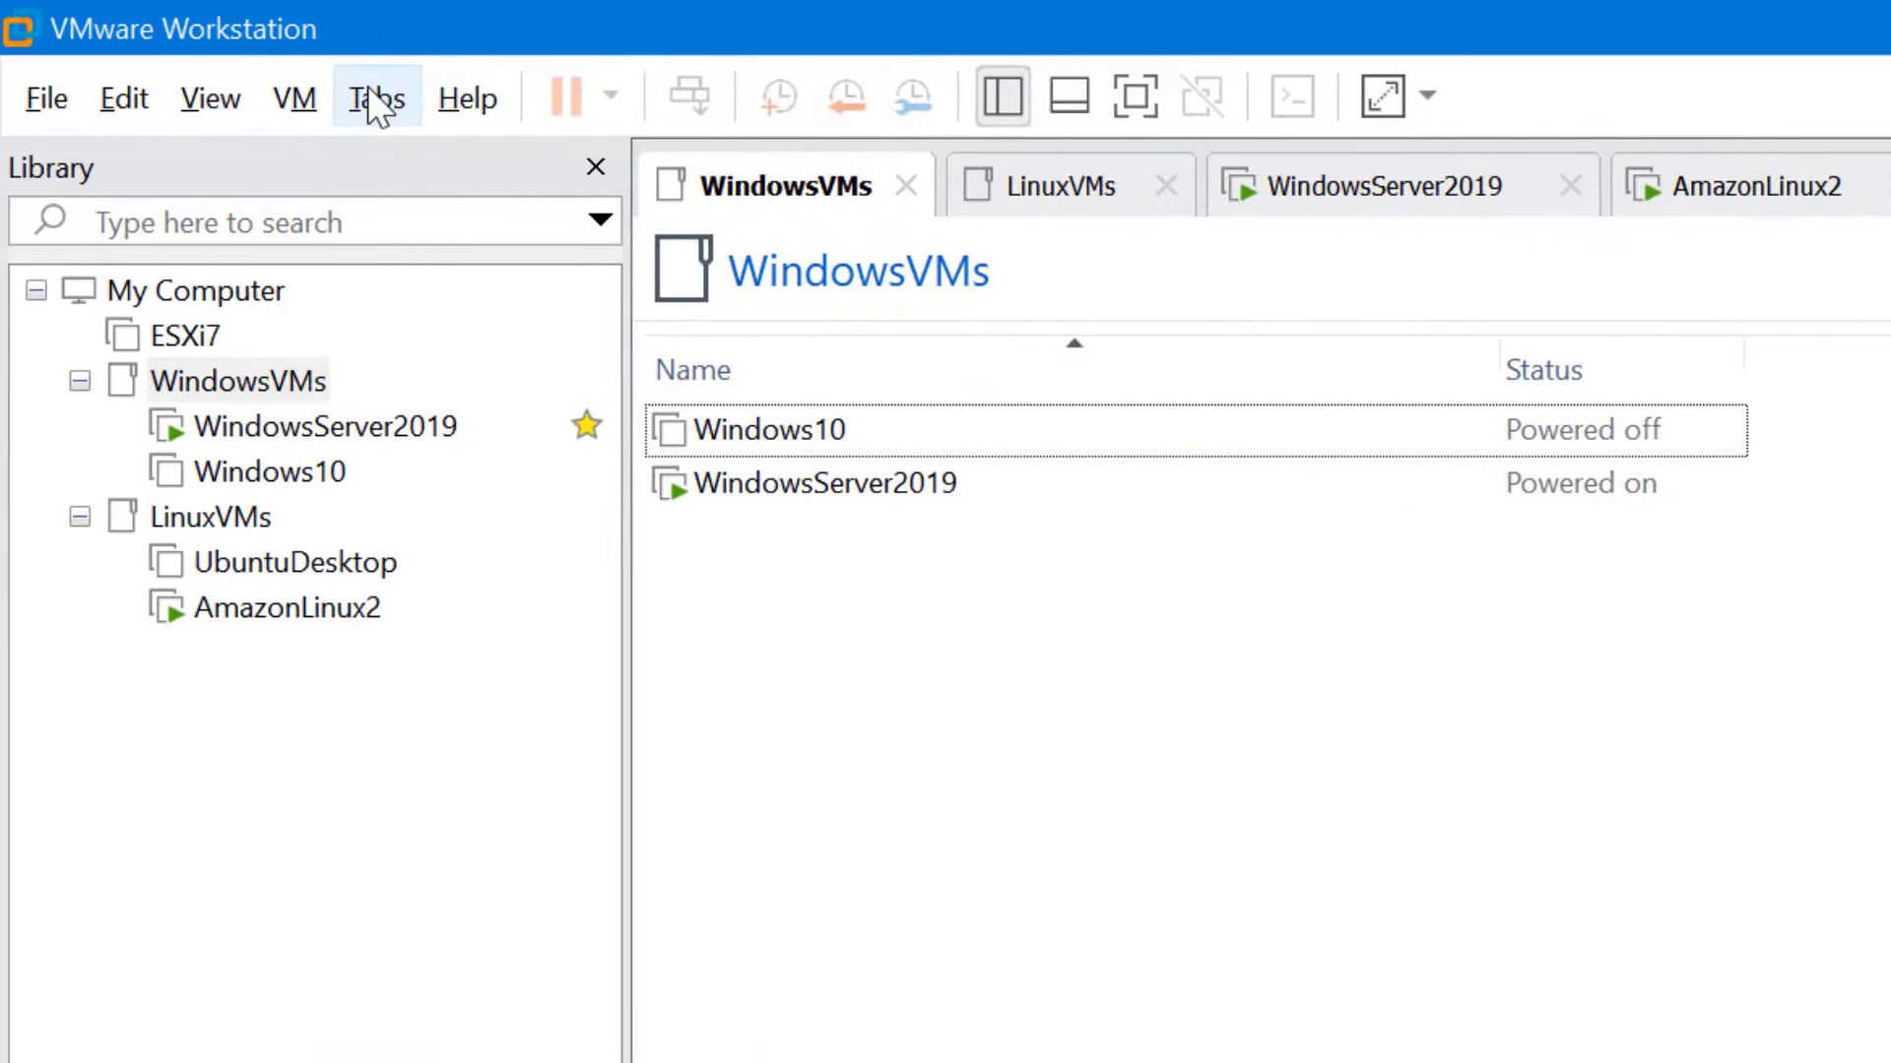
Use the open-tabs list to switch to LinuxVMs, WindowsServer2019, then AmazonLinux2
click(374, 99)
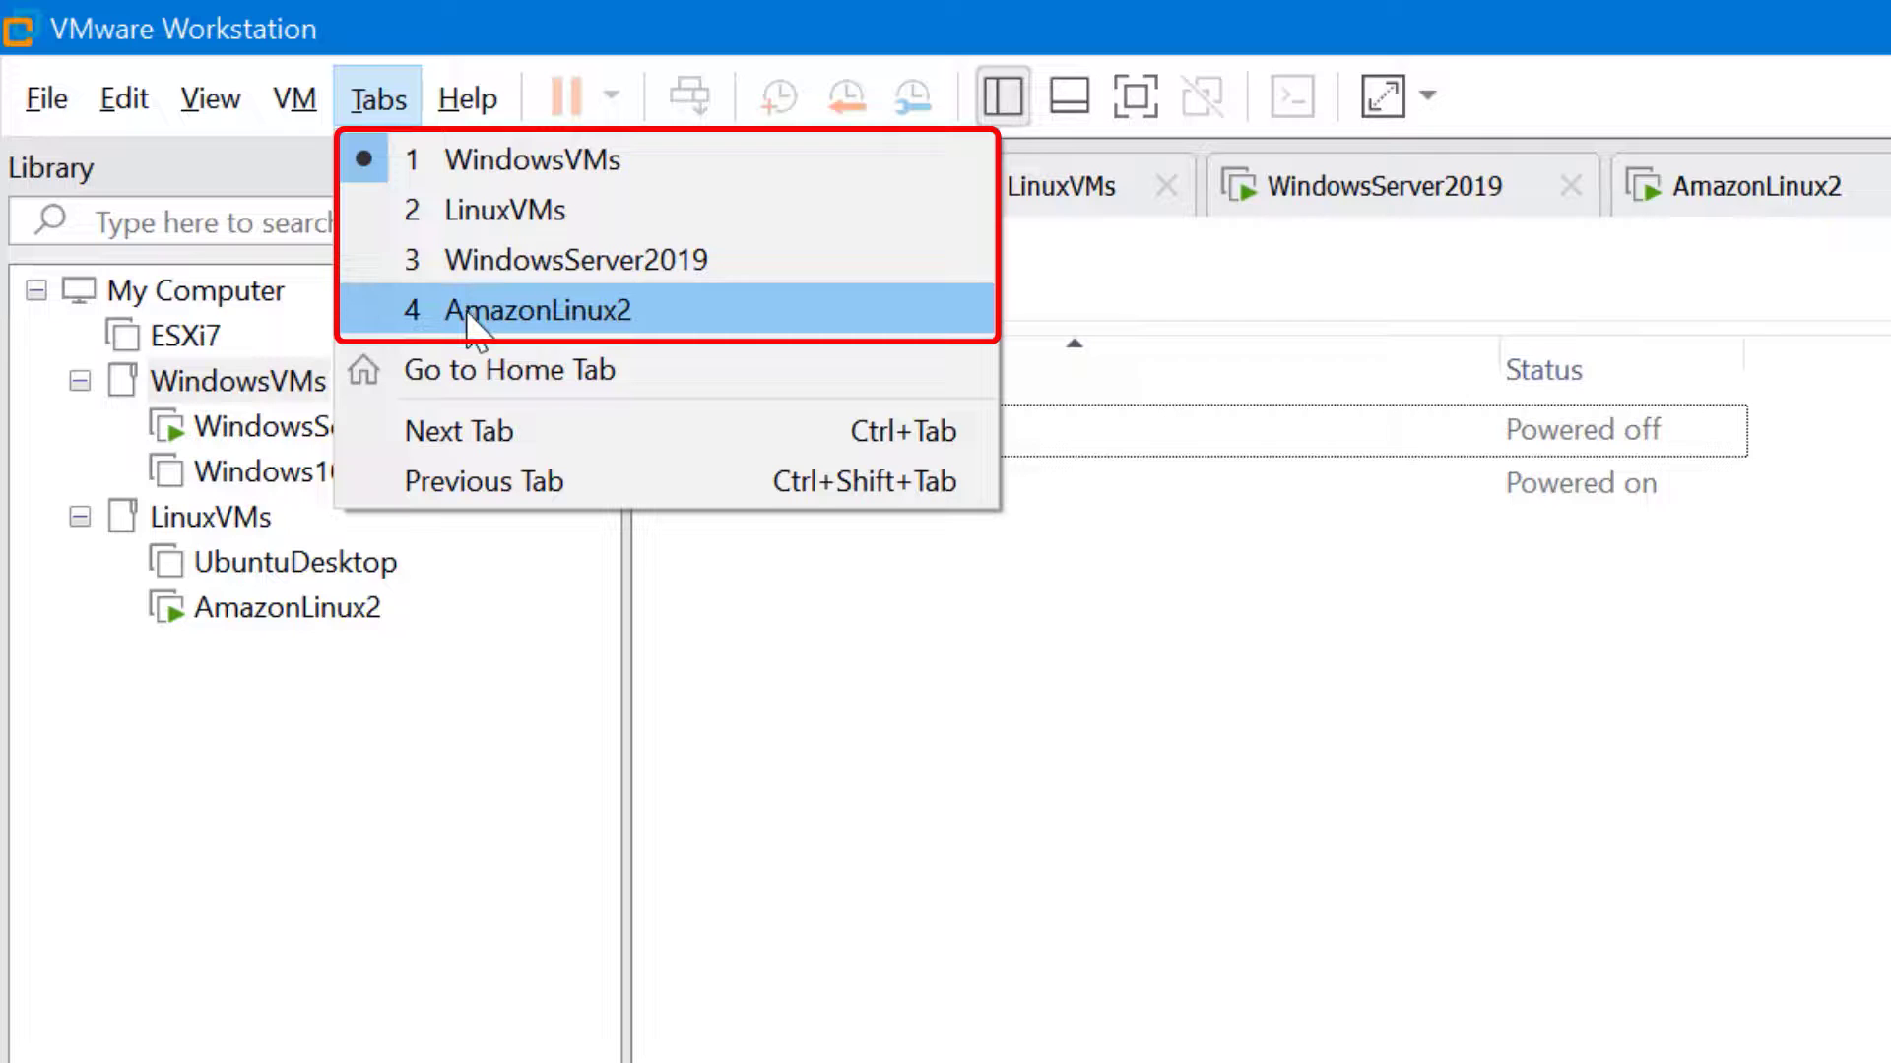
click(465, 211)
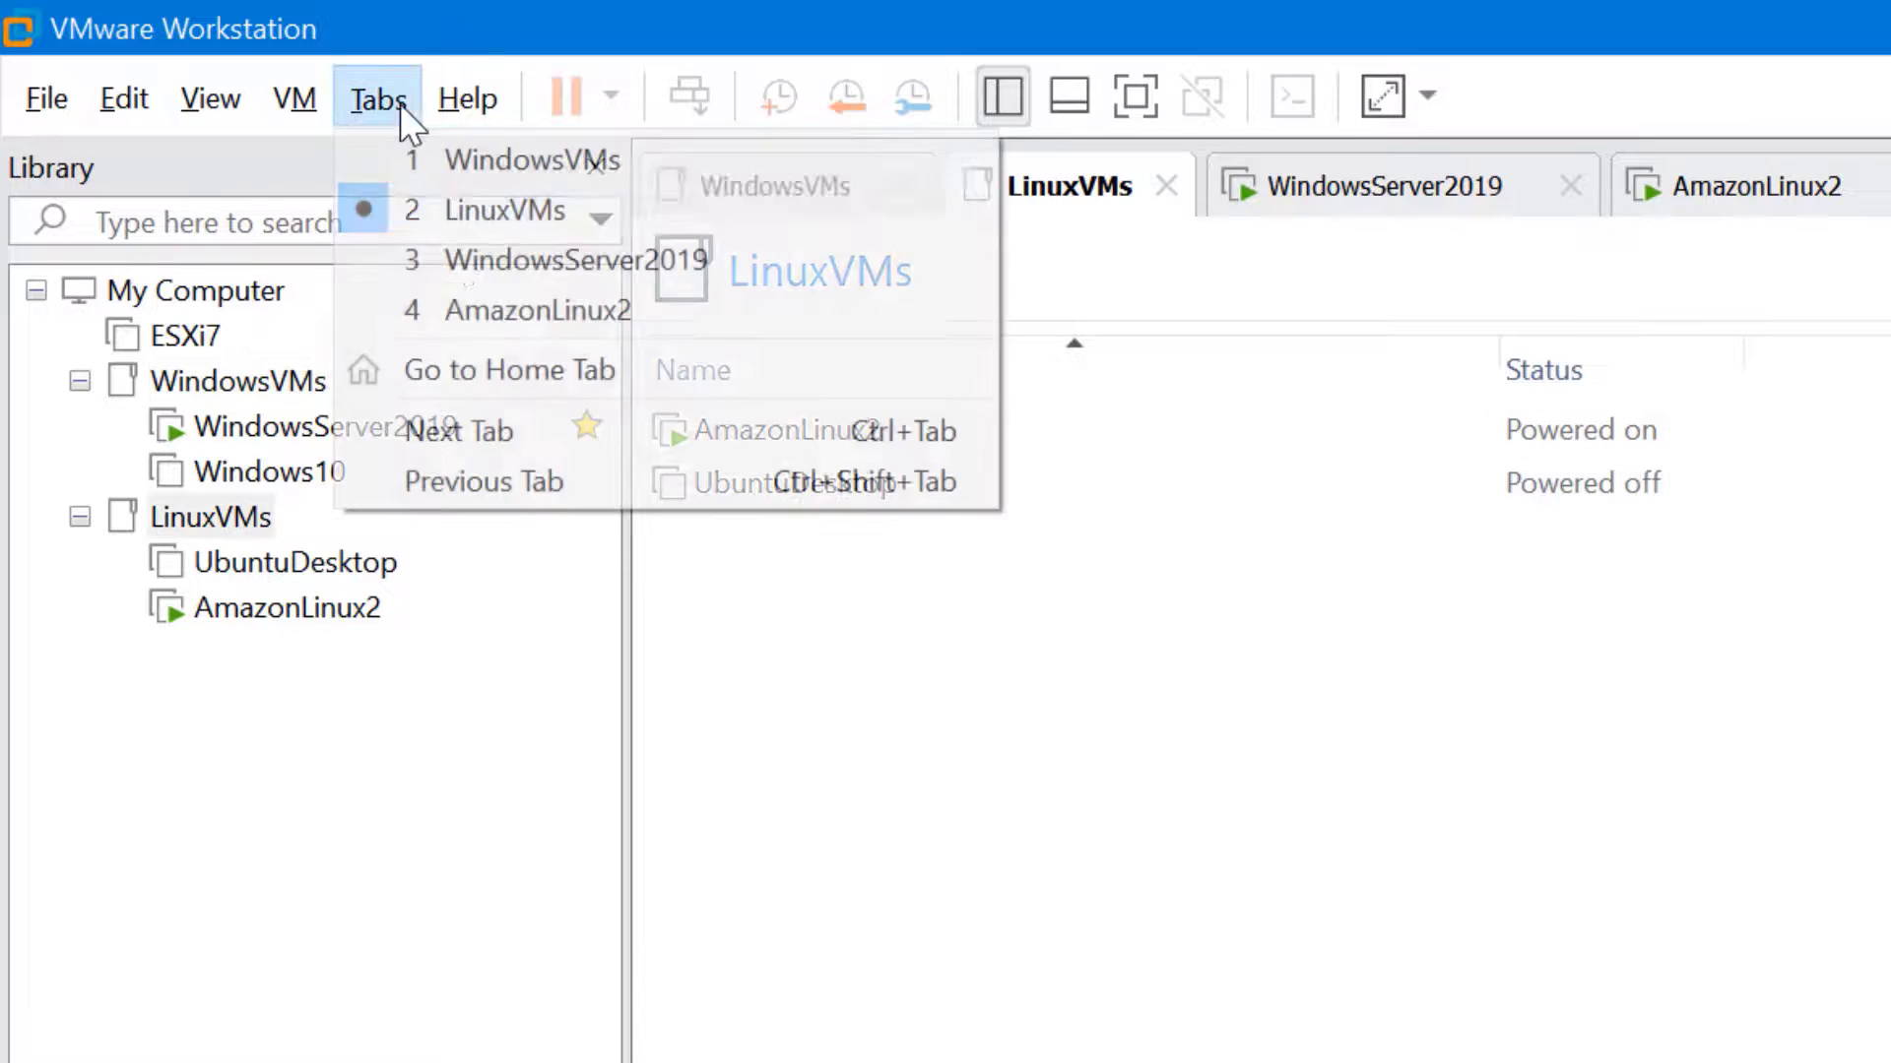
click(463, 264)
click(405, 108)
click(475, 308)
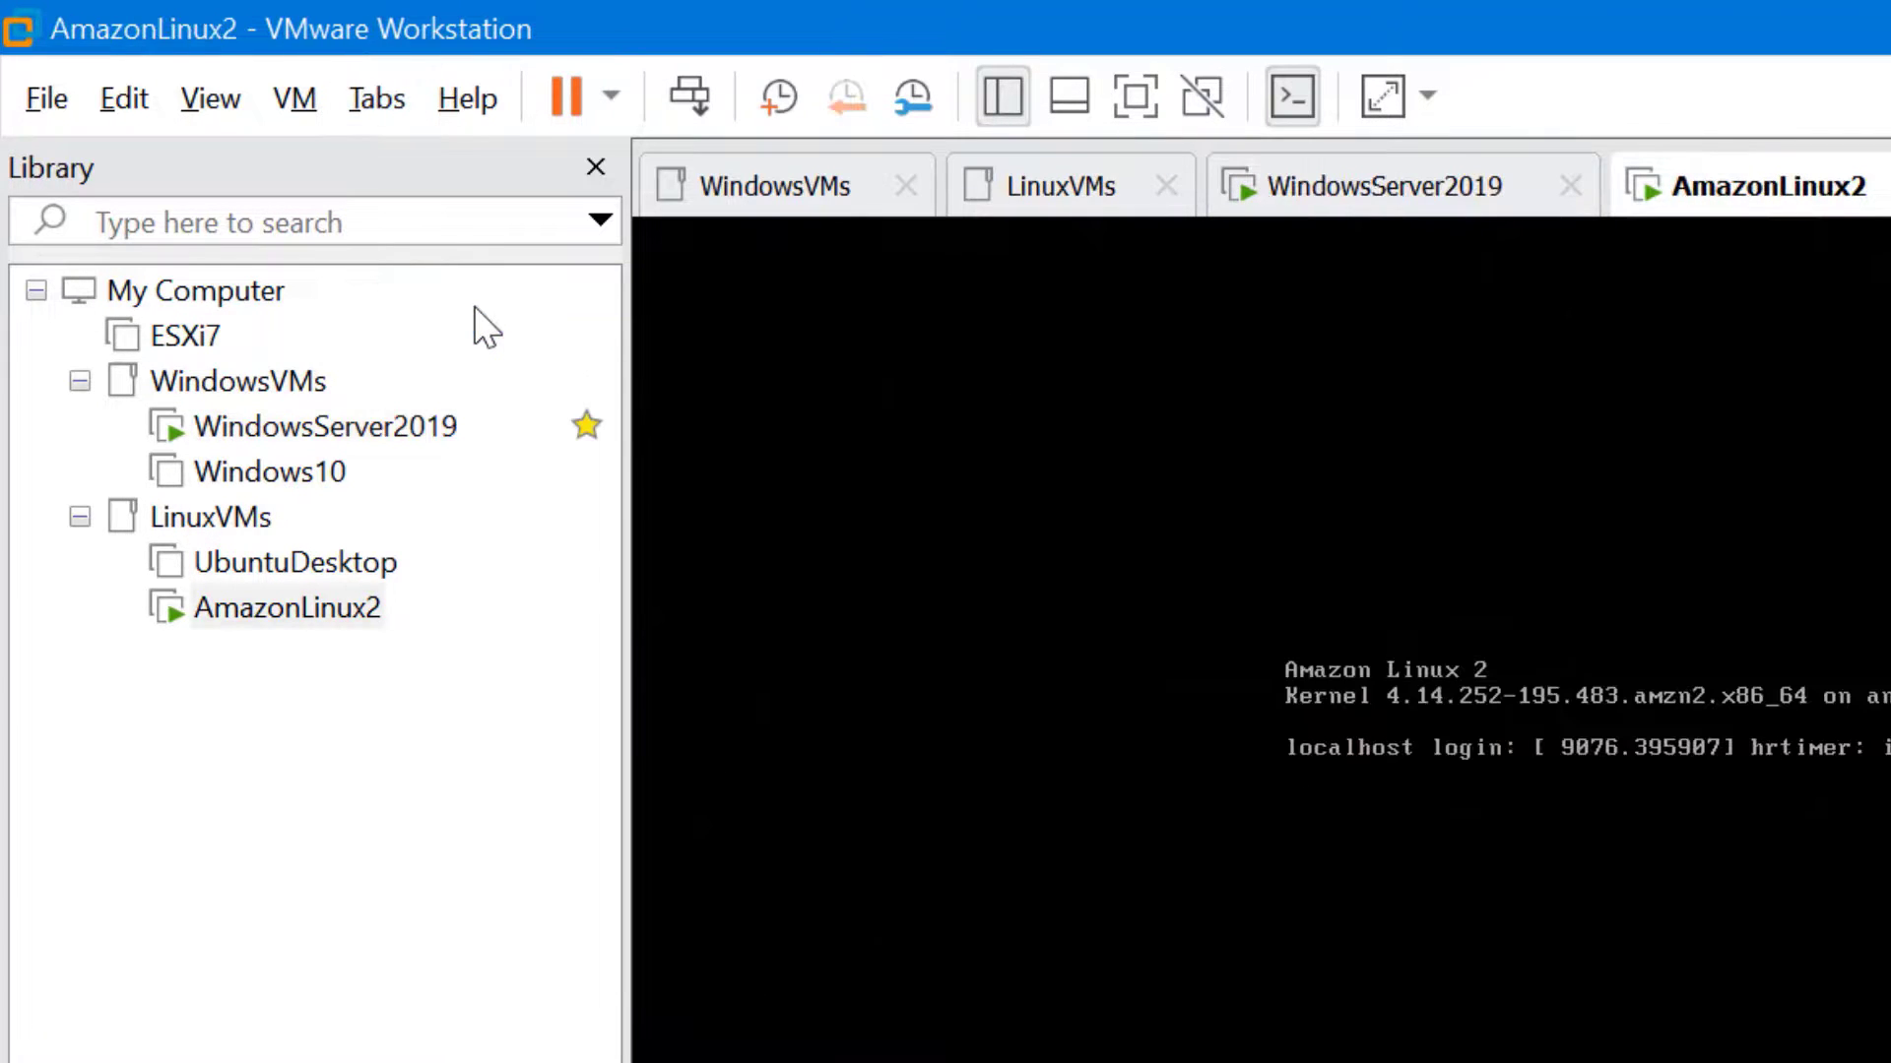
Cycle forward with Ctrl+Tab, then back with Ctrl+Shift+Tab to the WindowsVMs tab
key(ctrl+Tab)
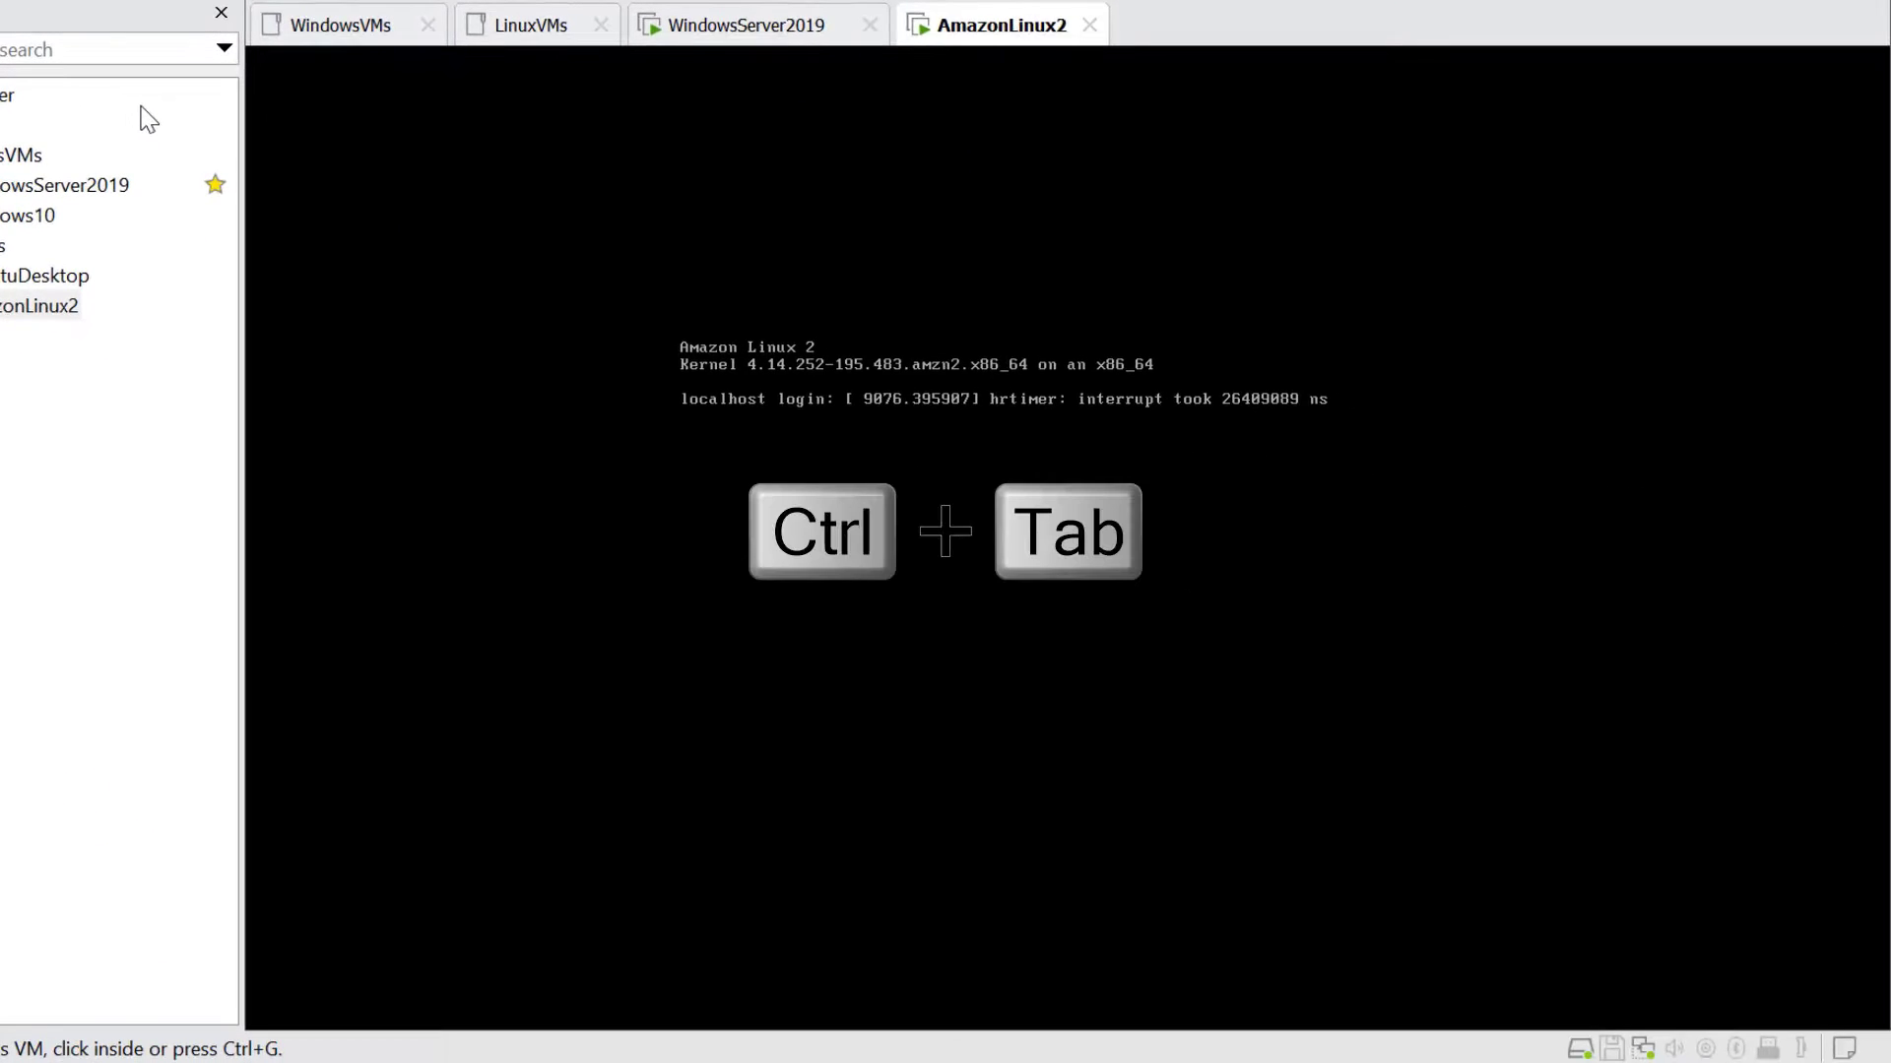
key(ctrl+Tab)
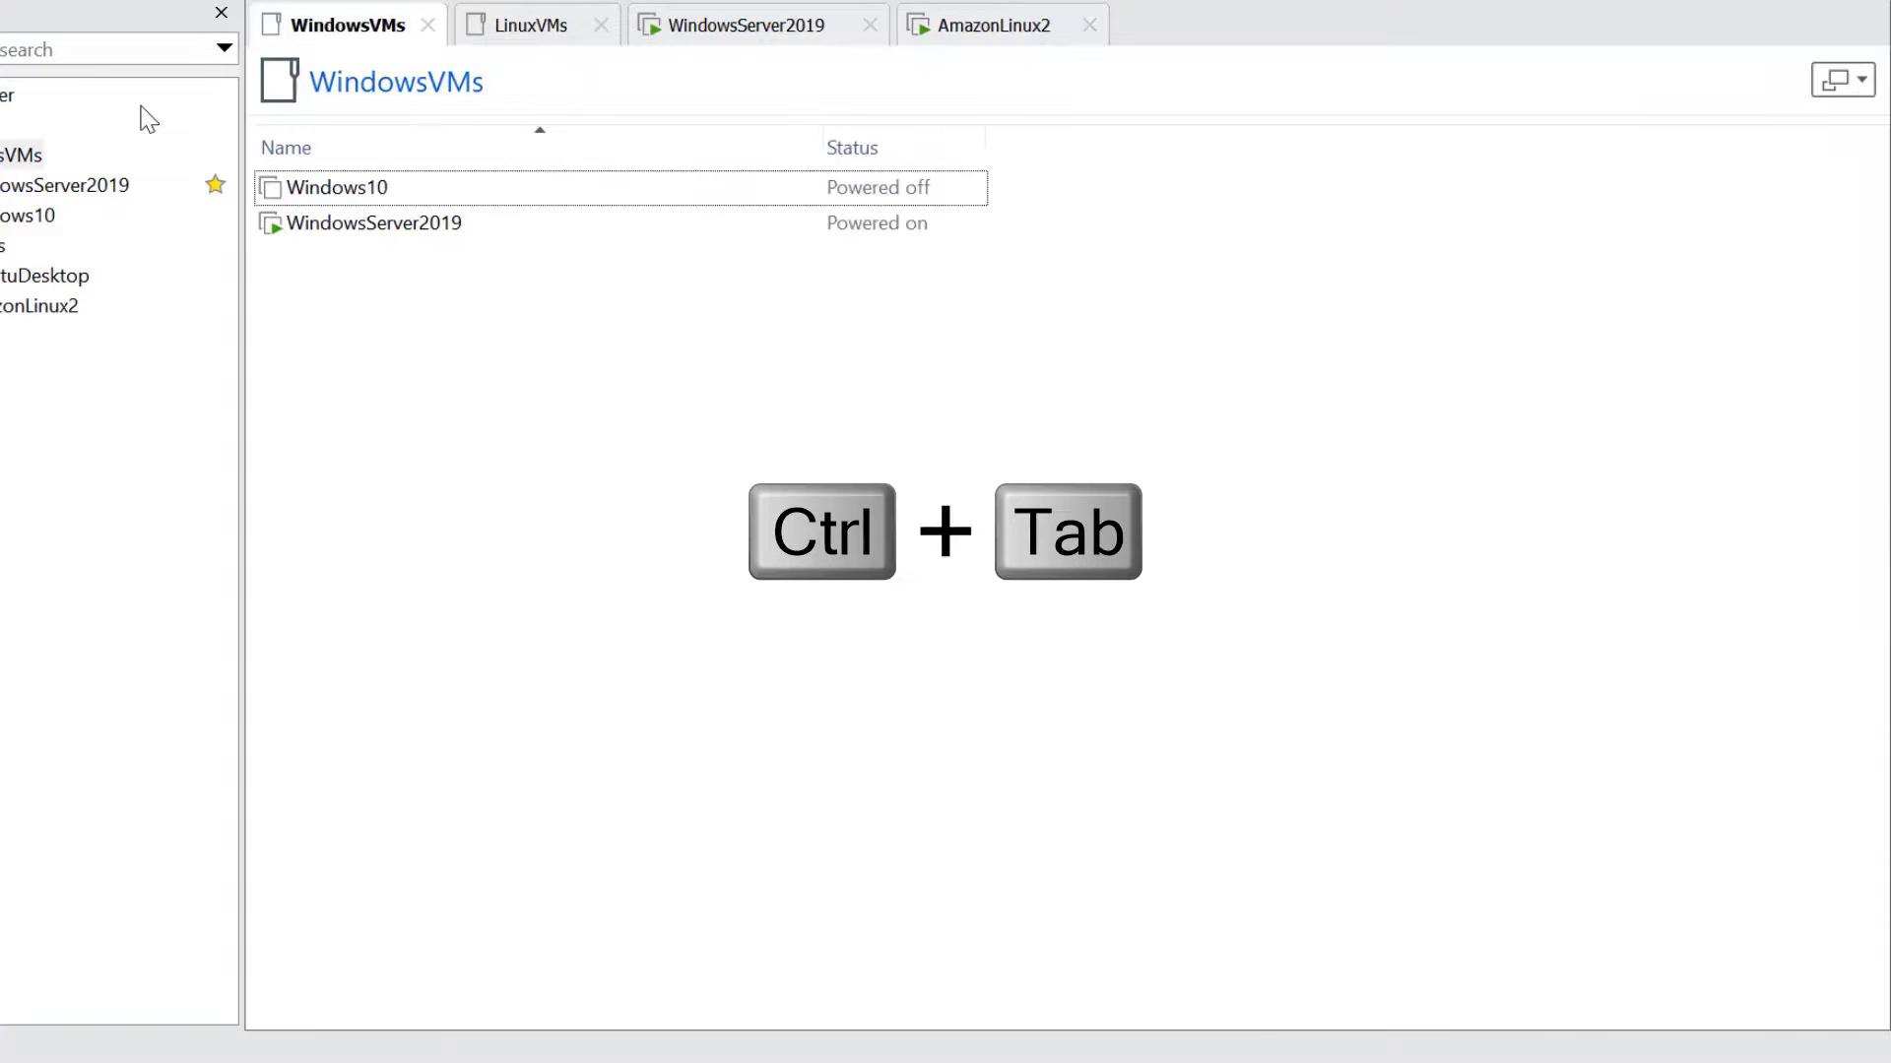
key(ctrl+Tab)
key(ctrl+Tab)
key(ctrl+Tab)
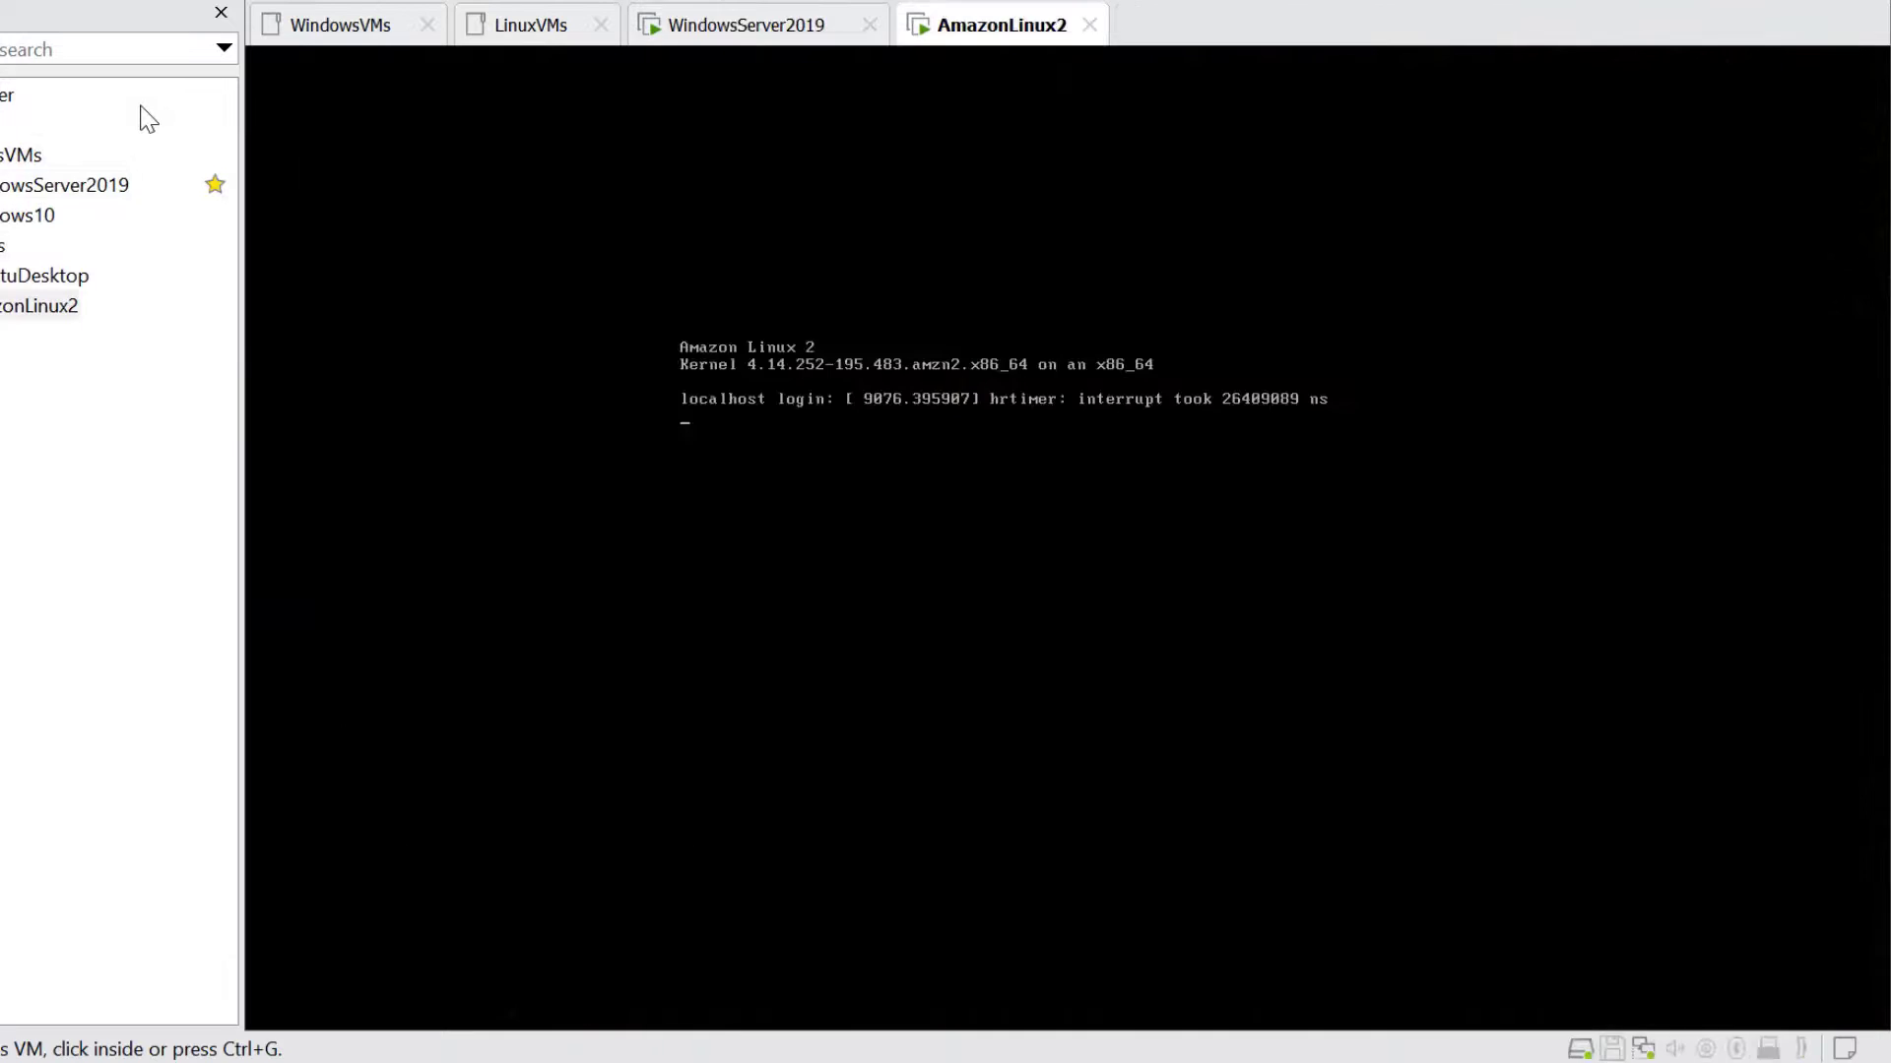
key(ctrl+shift+Tab)
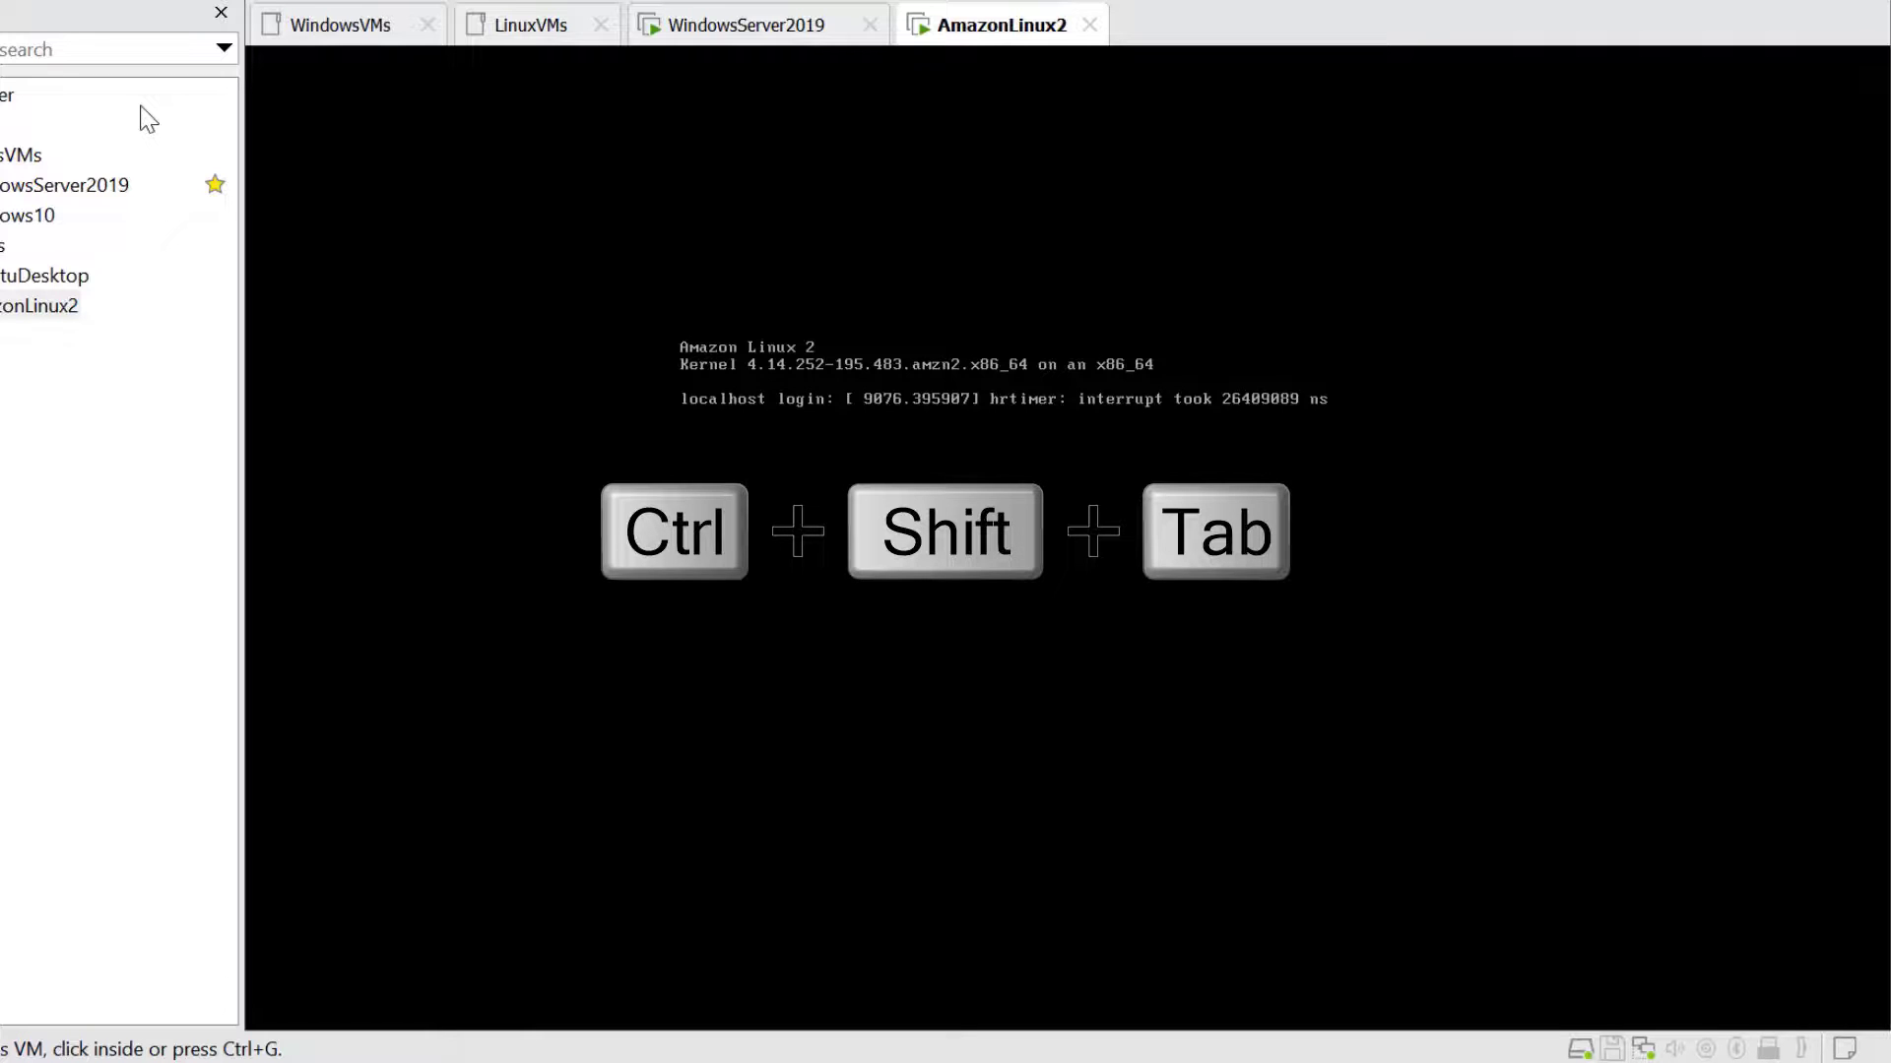
key(ctrl+shift+Tab)
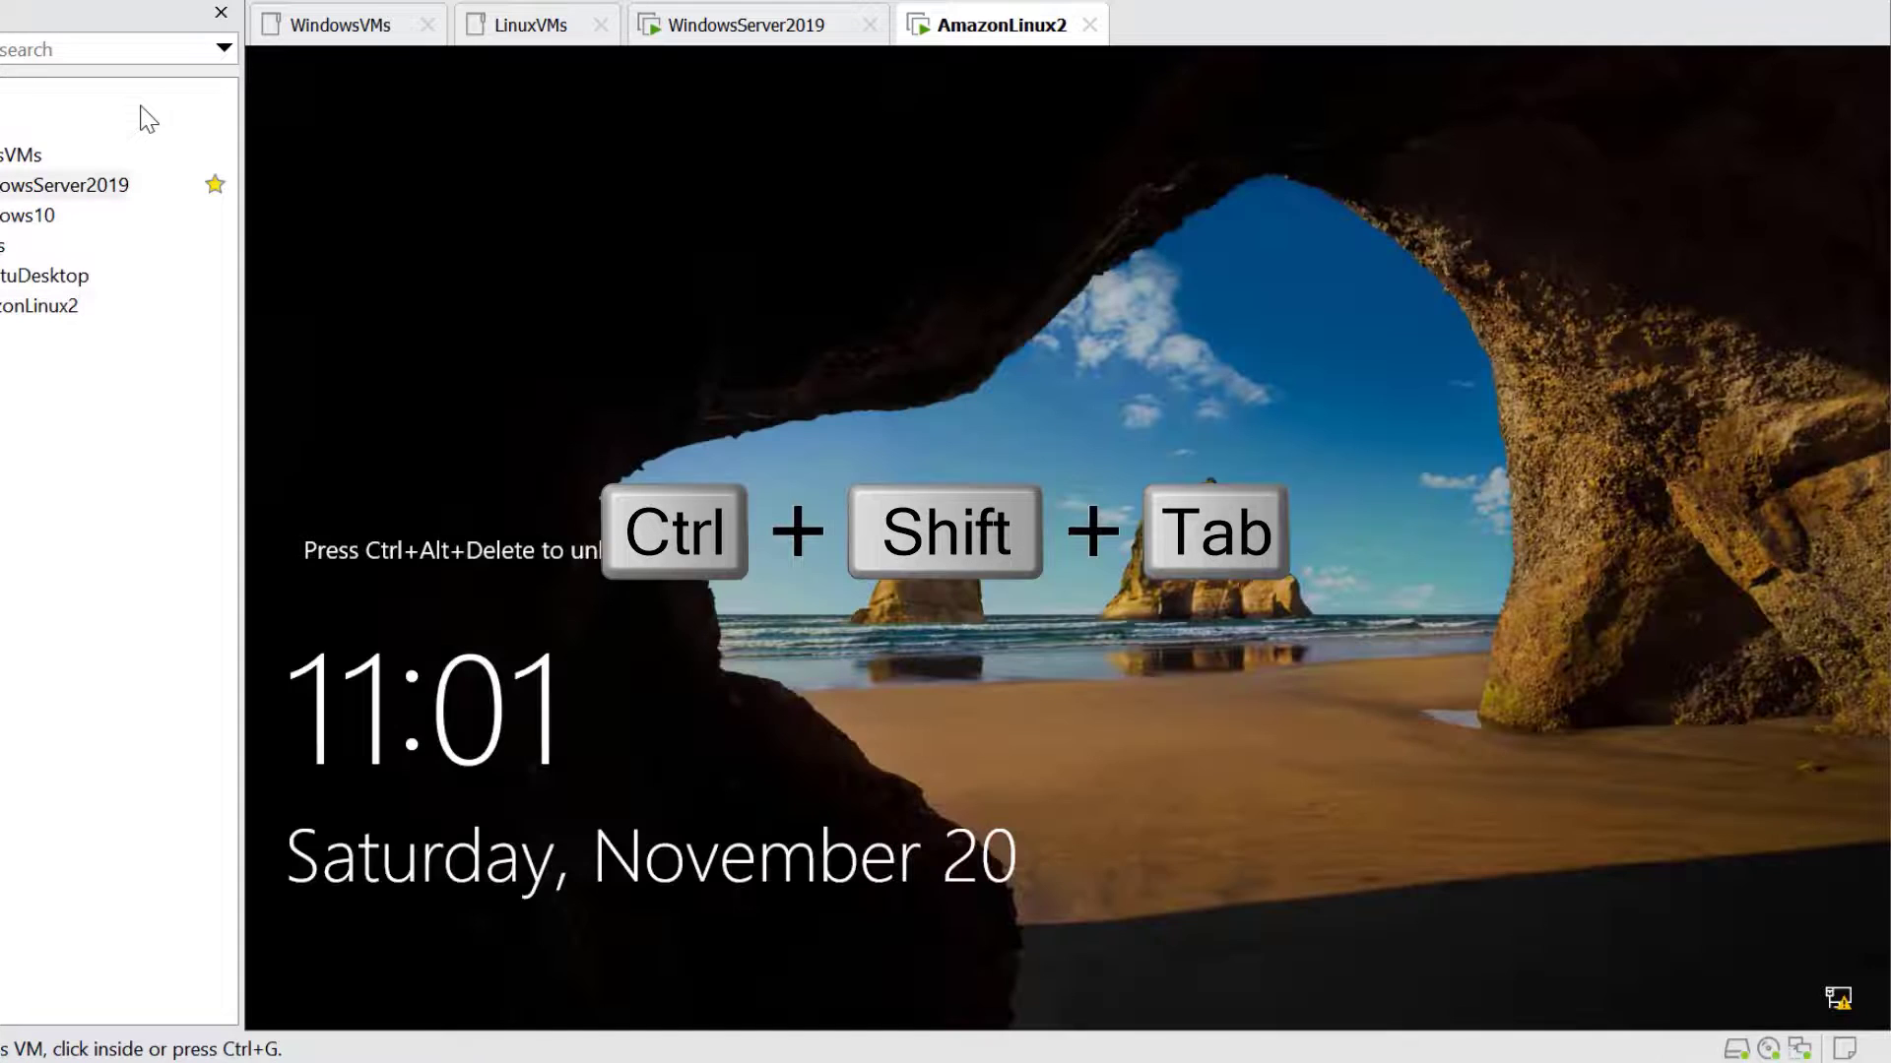
key(ctrl+shift+Tab)
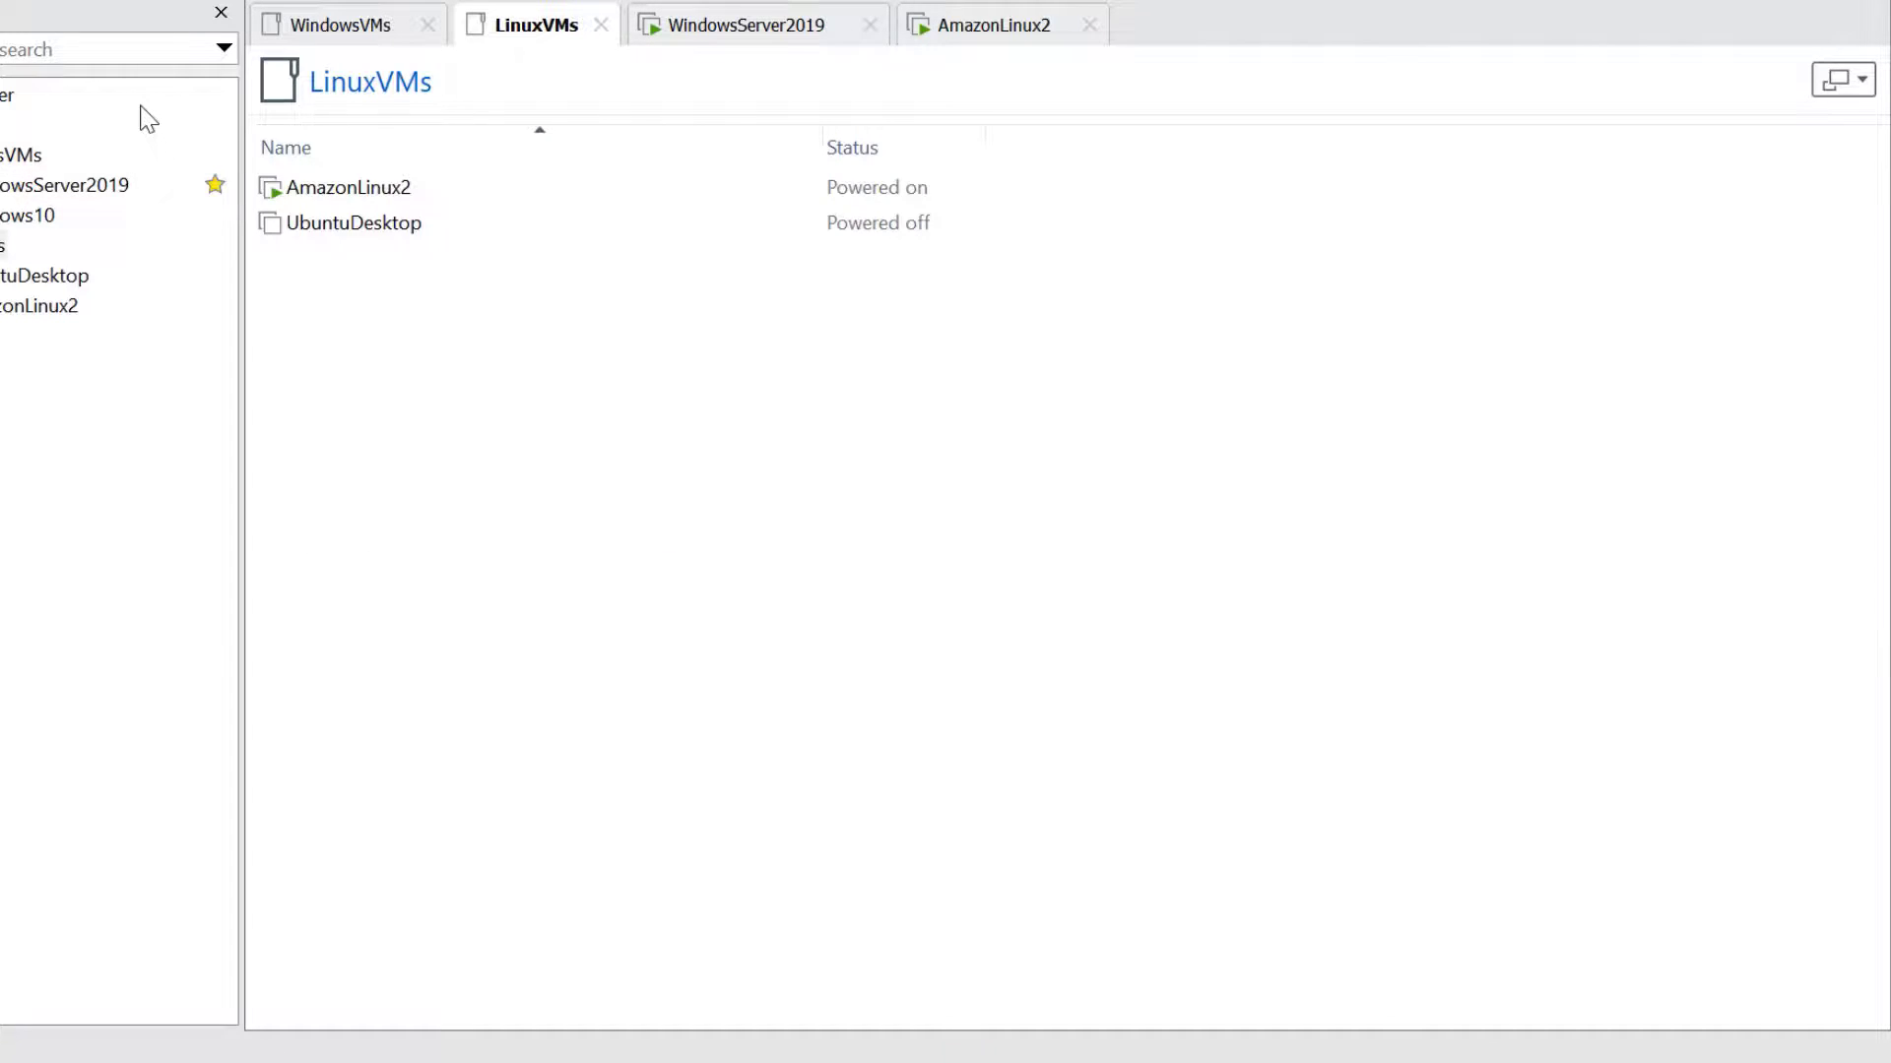
key(ctrl+shift+Tab)
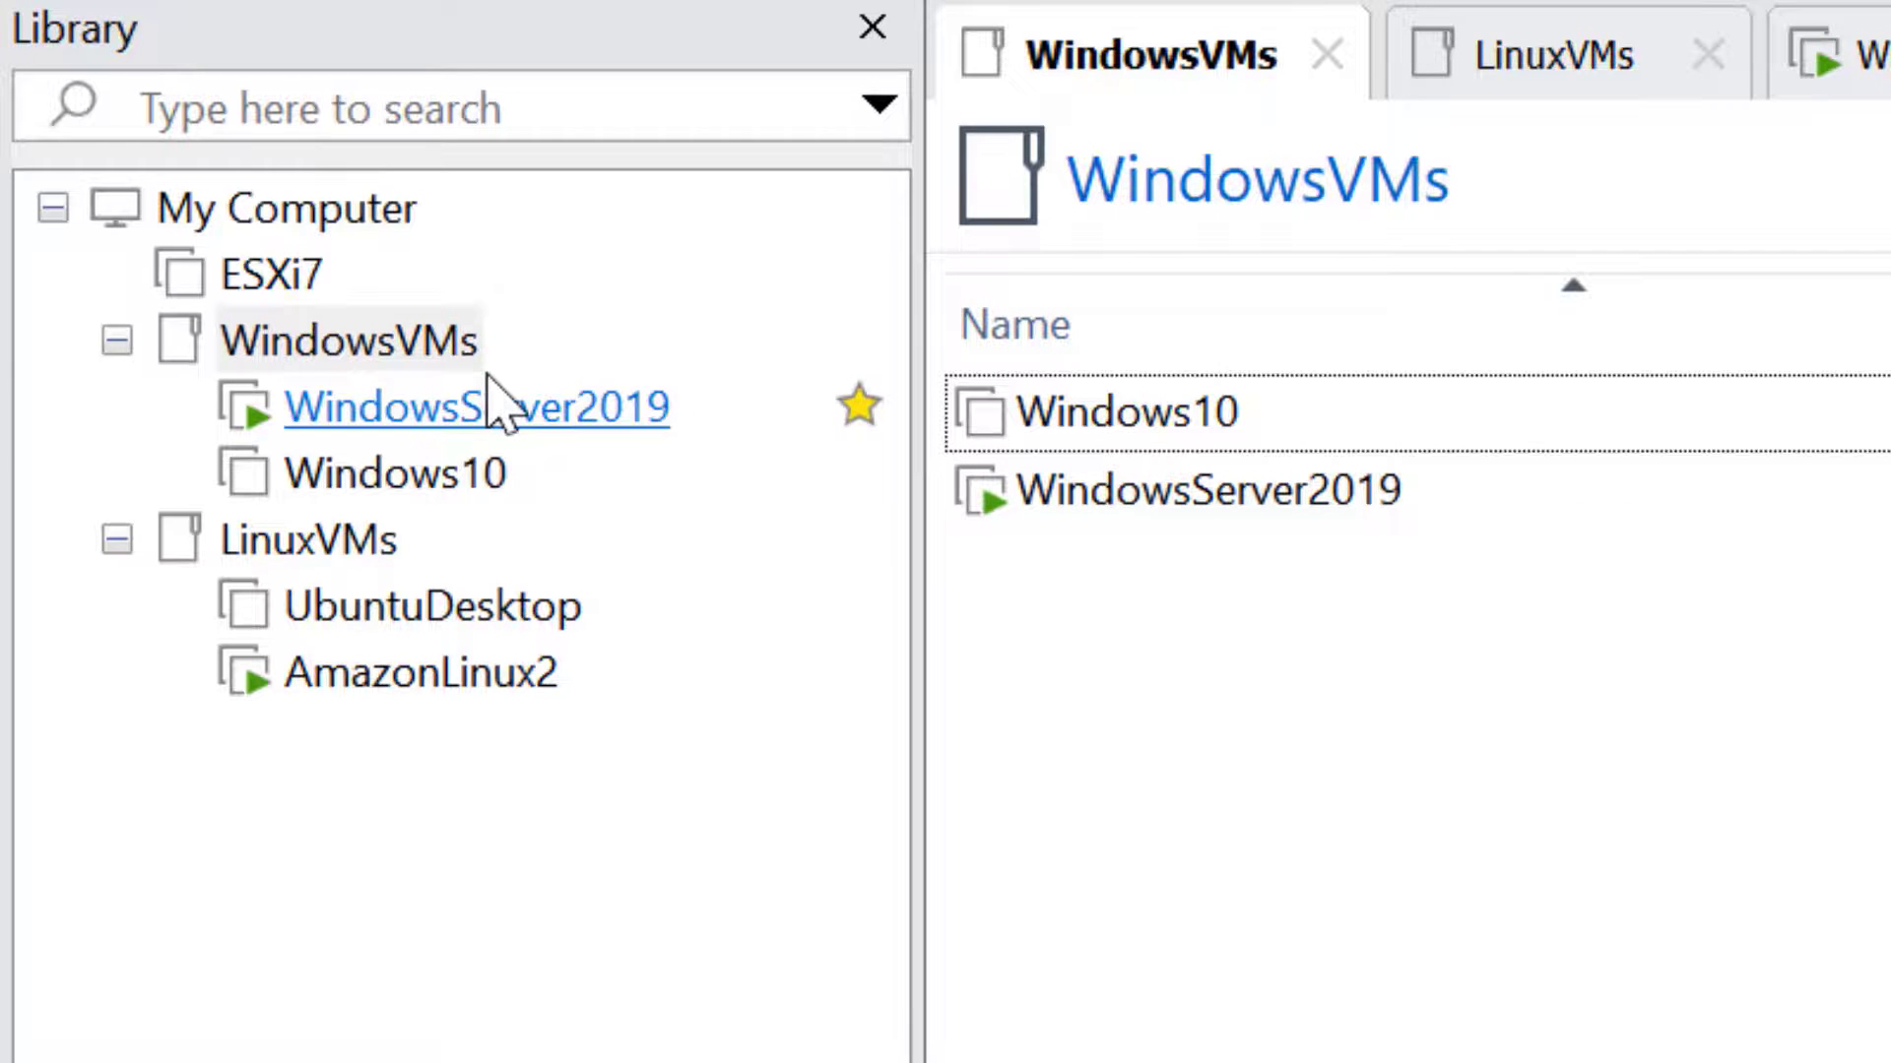
Select the WindowsVMs folder, then Ctrl+Tab forward through LinuxVMs and WindowsServer2019 to AmazonLinux2
click(640, 337)
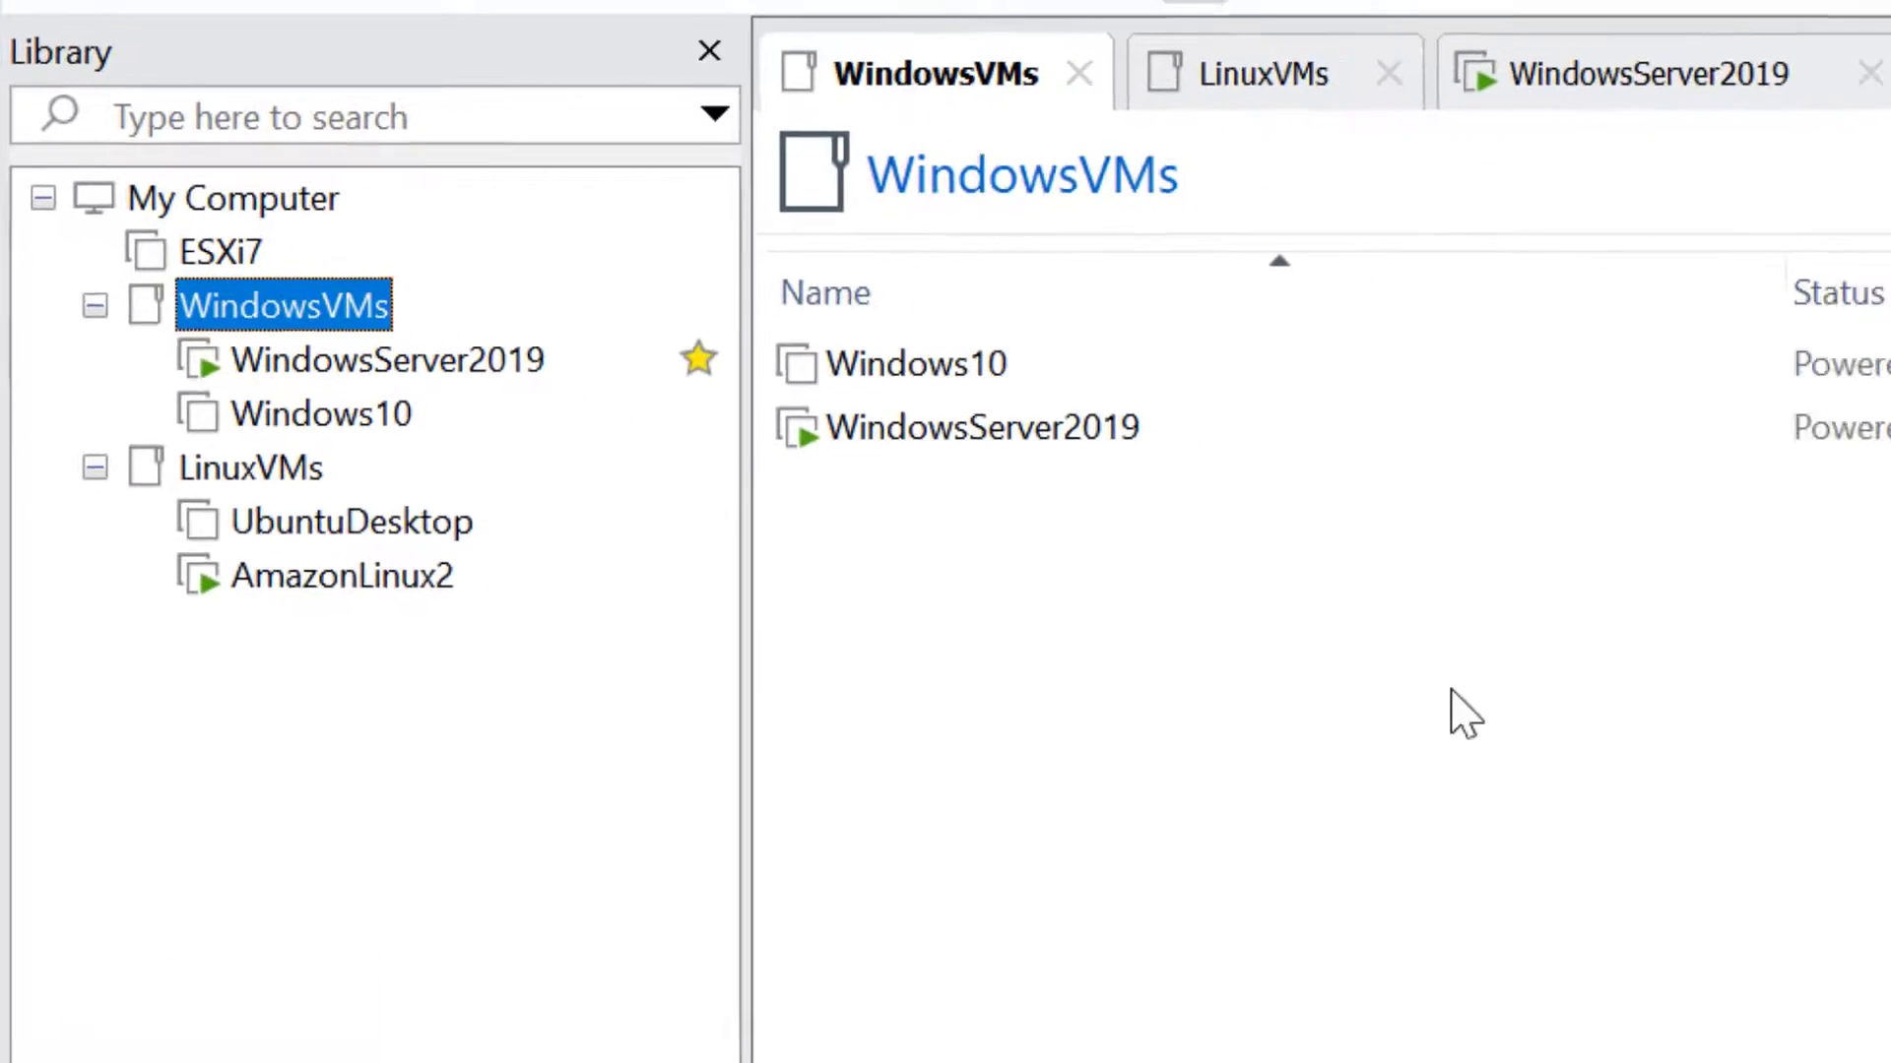
key(ctrl+Tab)
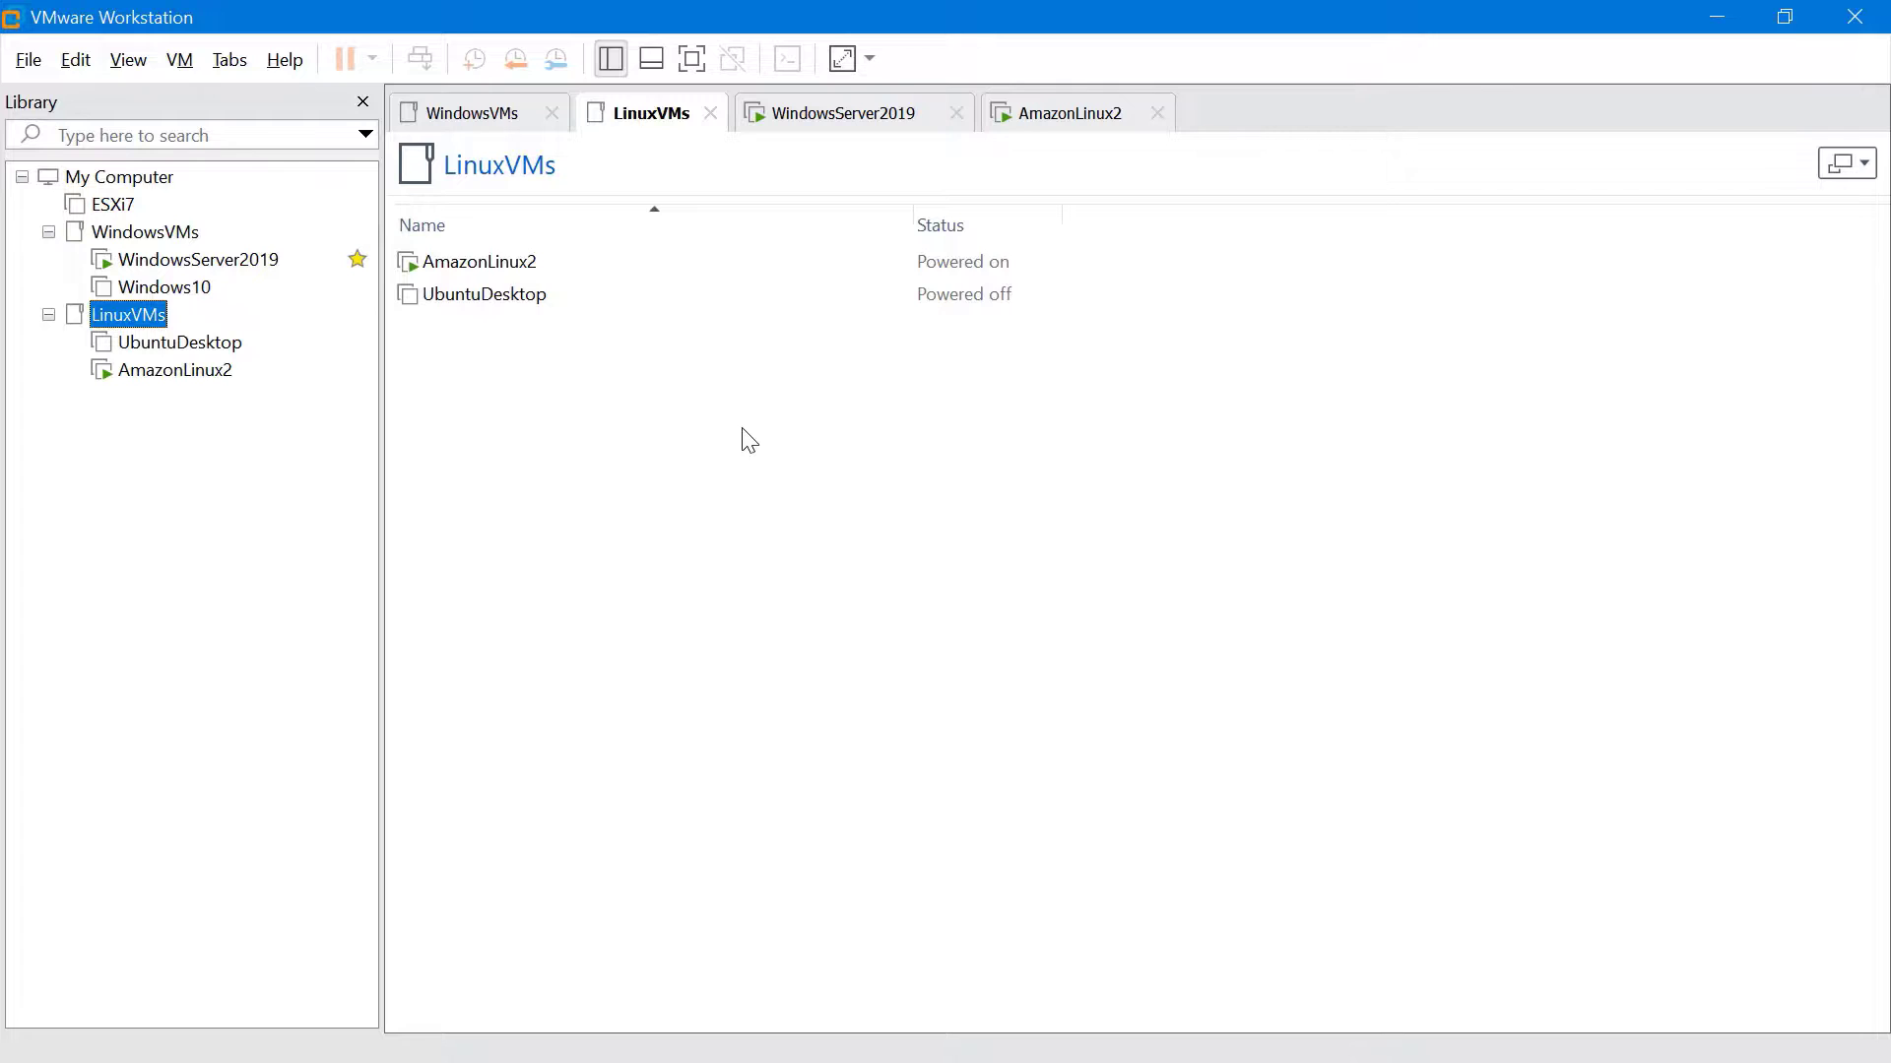
key(ctrl+Tab)
key(ctrl+Tab)
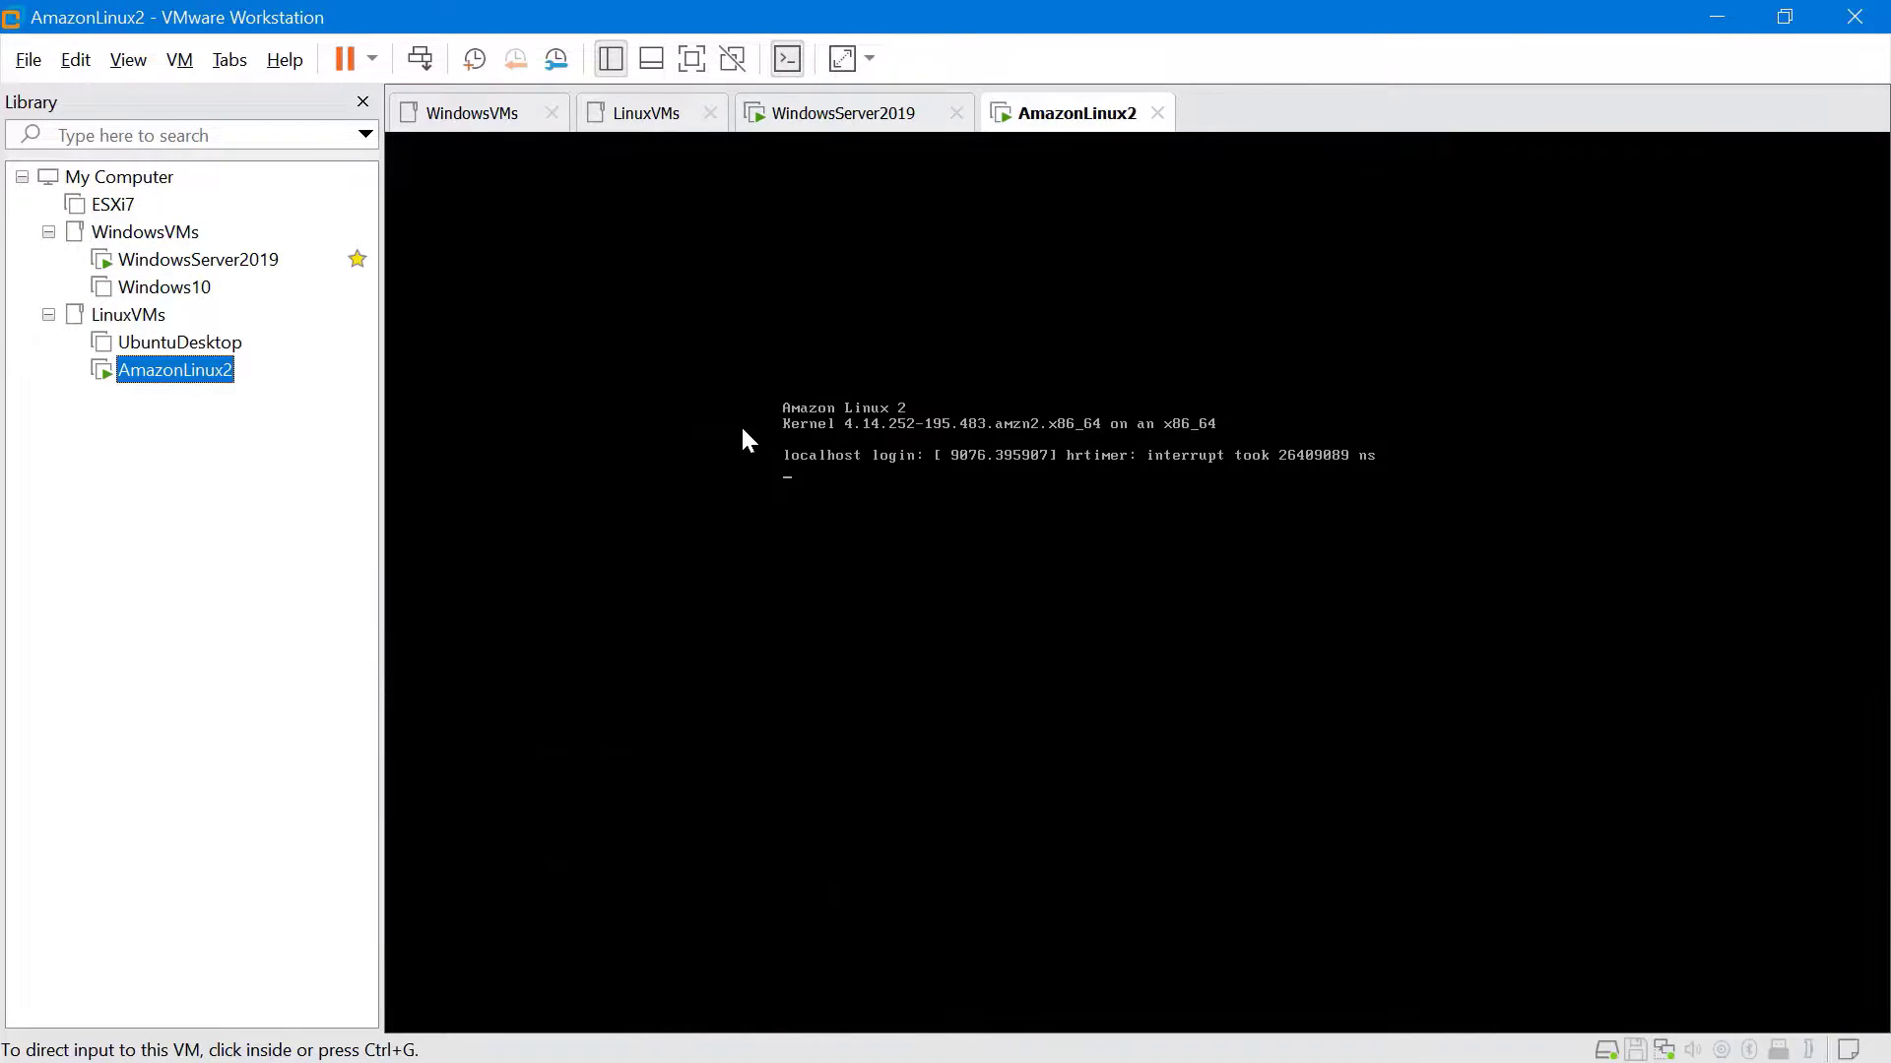
key(ctrl+Tab)
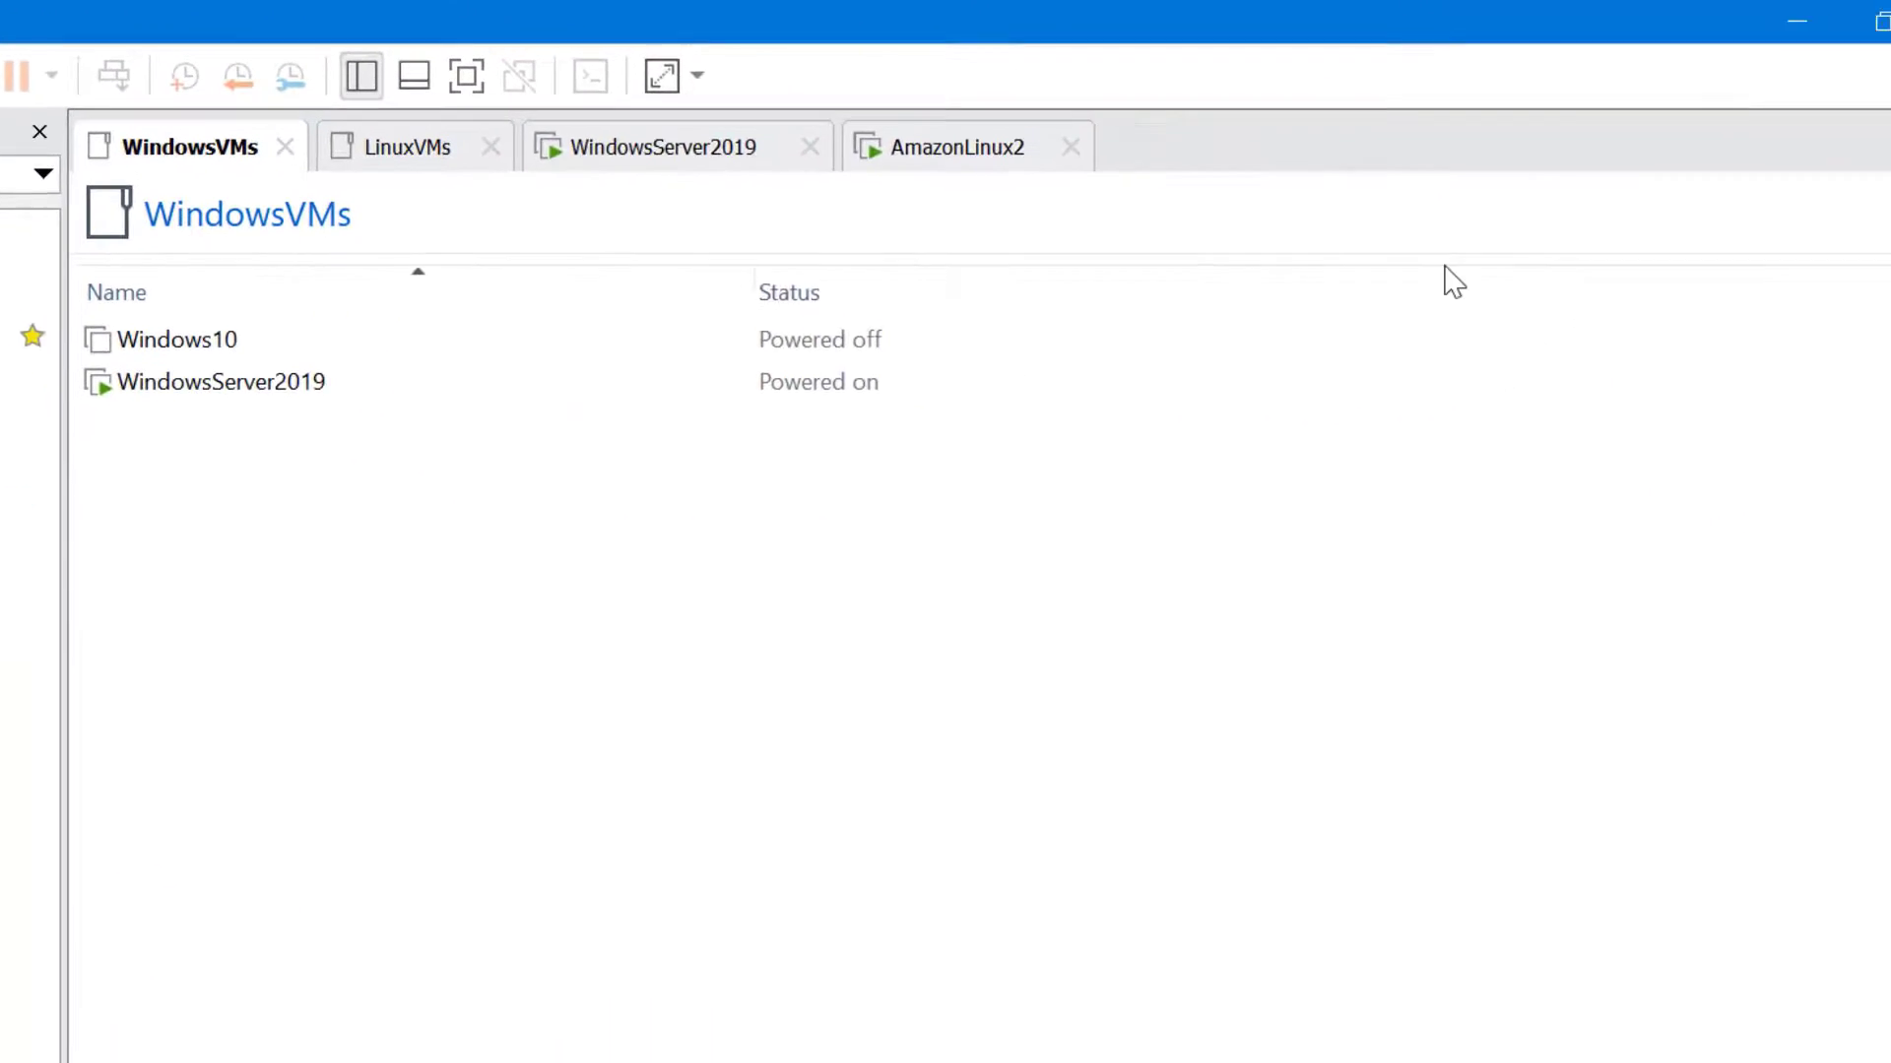
Switch the WindowsVMs folder view from Details to Medium Thumbnails
click(1876, 209)
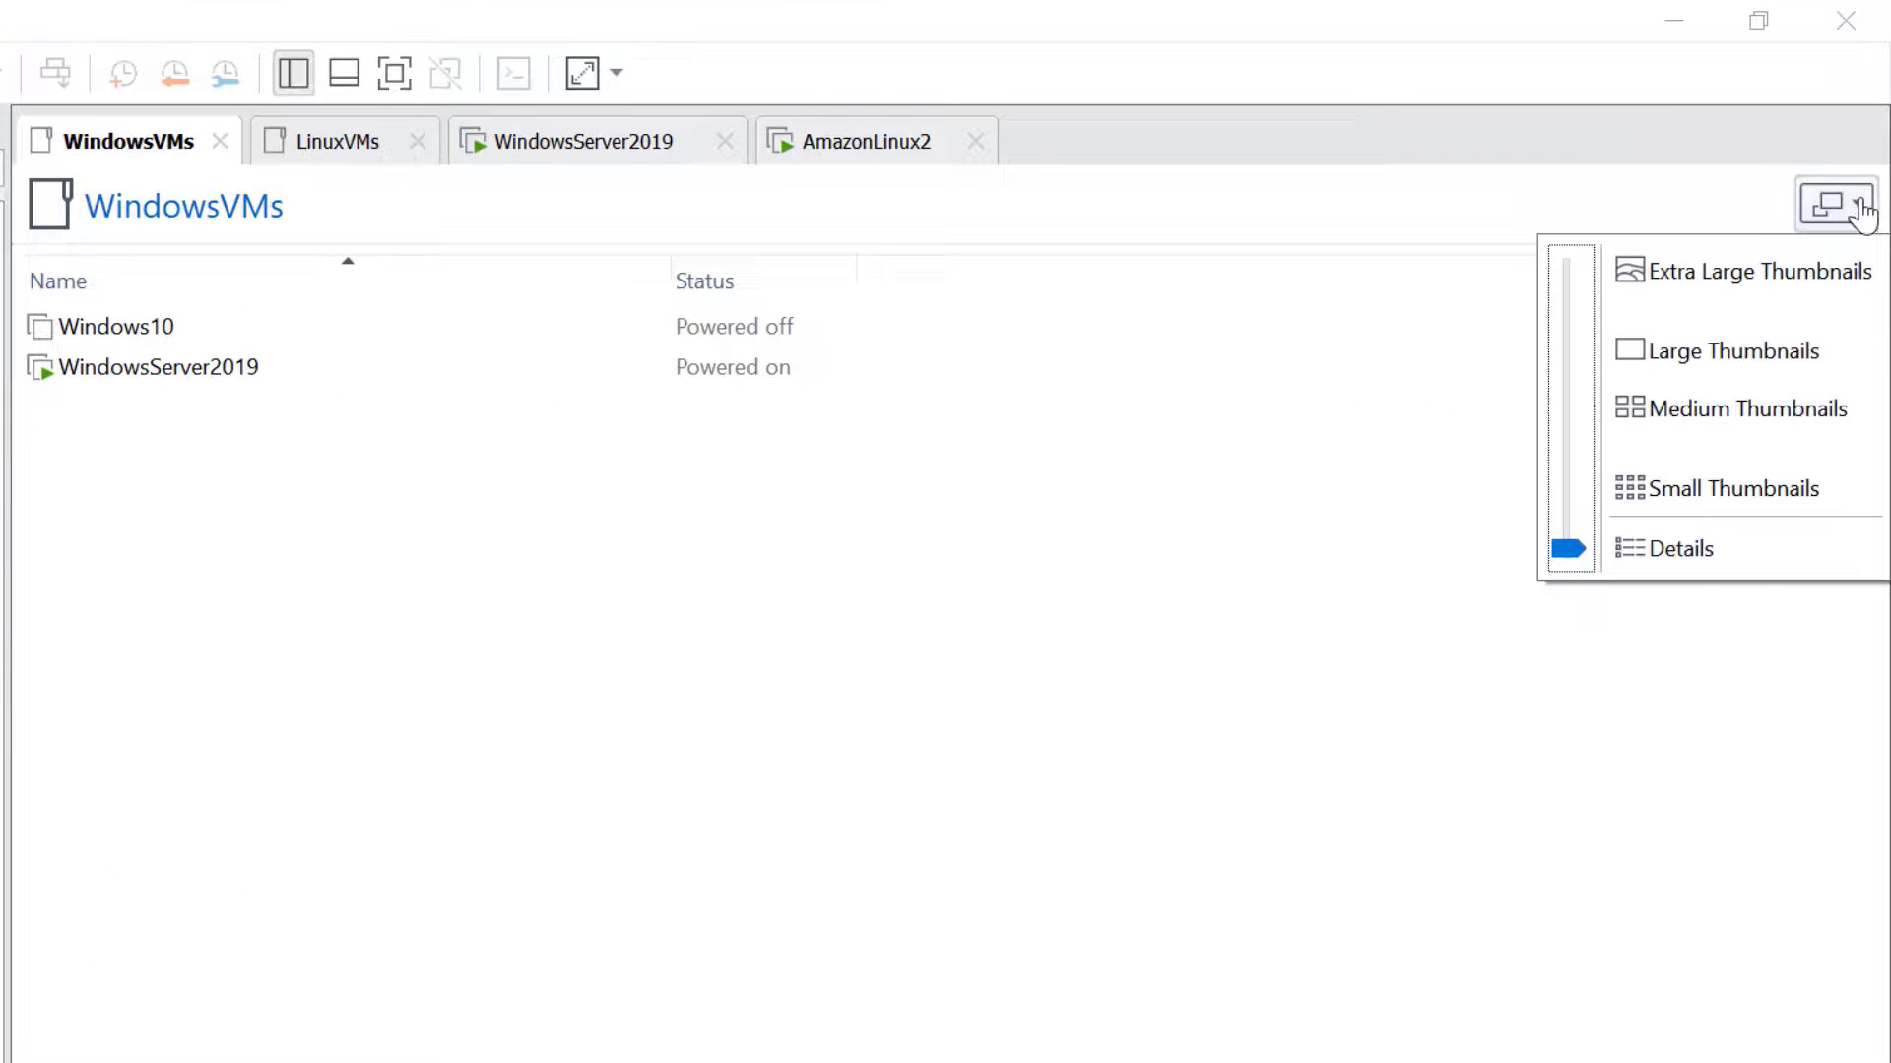
click(1575, 492)
drag(1577, 494, 1579, 280)
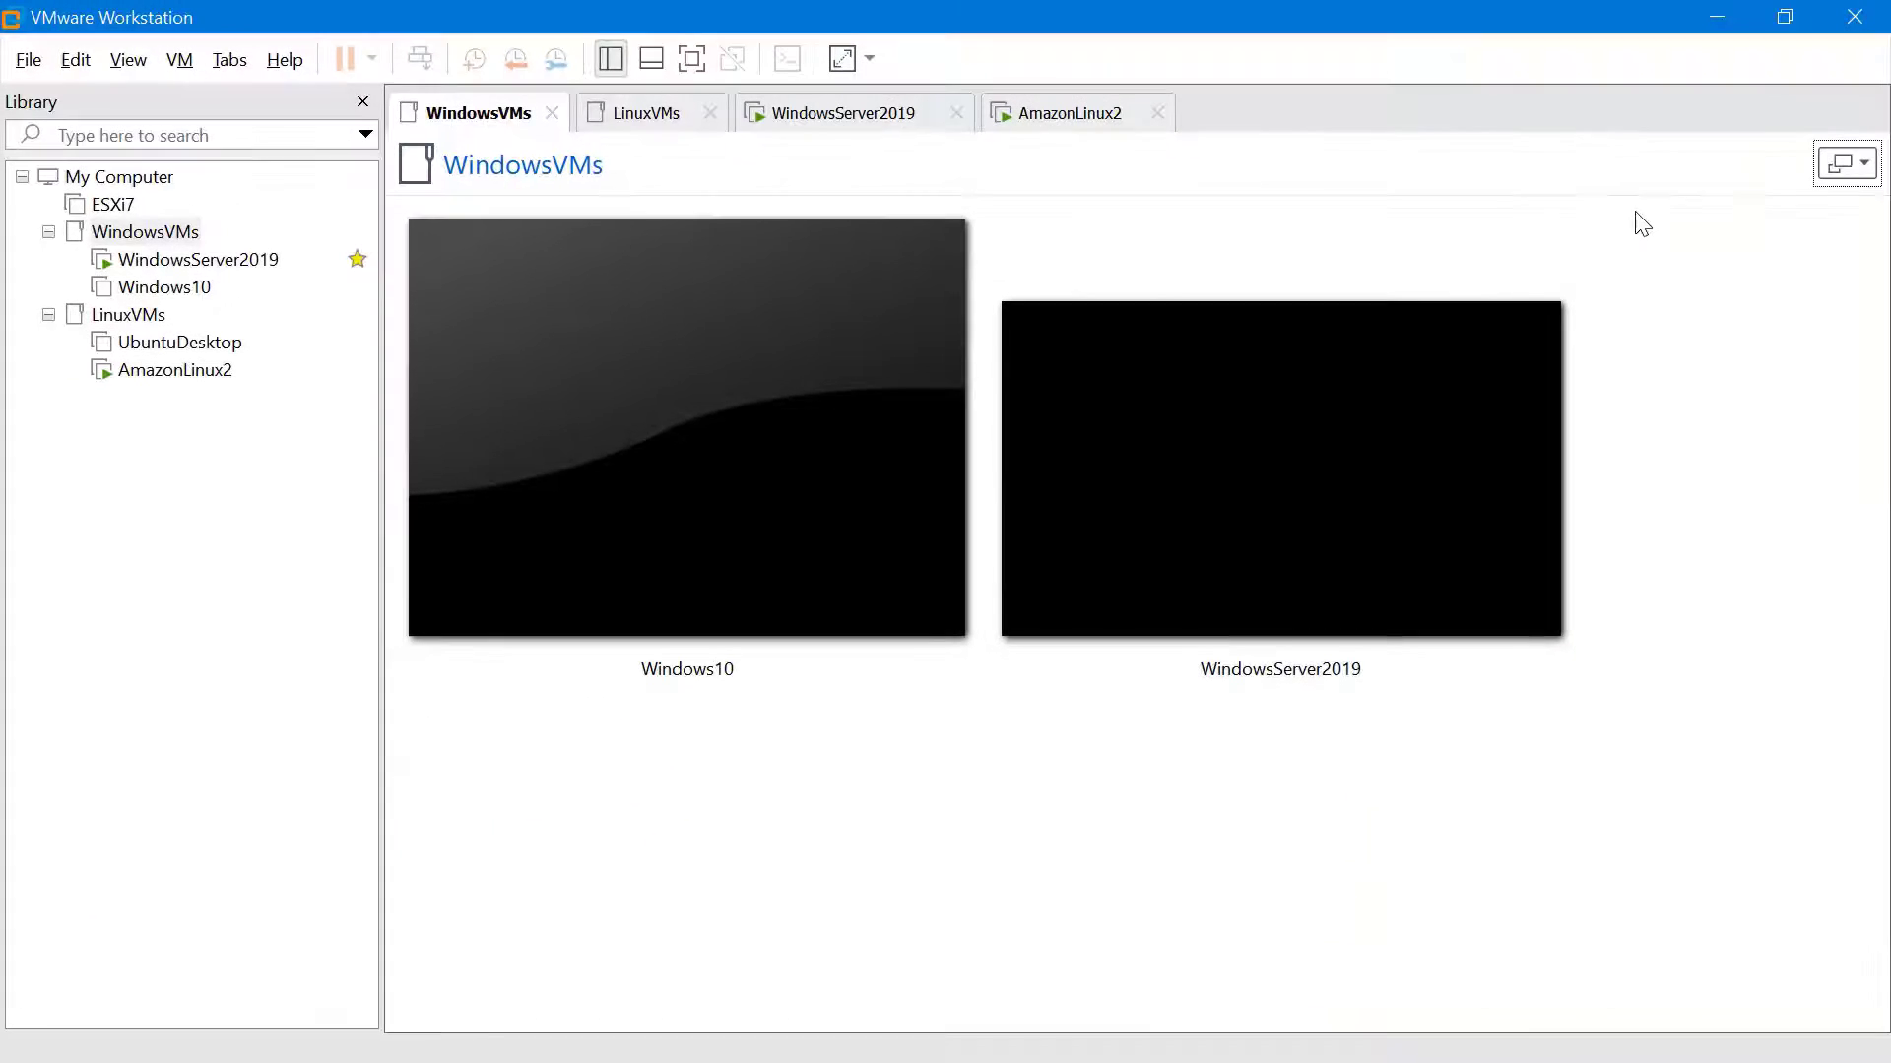
Cycle through the tabs to AmazonLinux2 with Ctrl+Tab and check the Tabs menu's Next/Previous Tab shortcuts
key(ctrl+Tab)
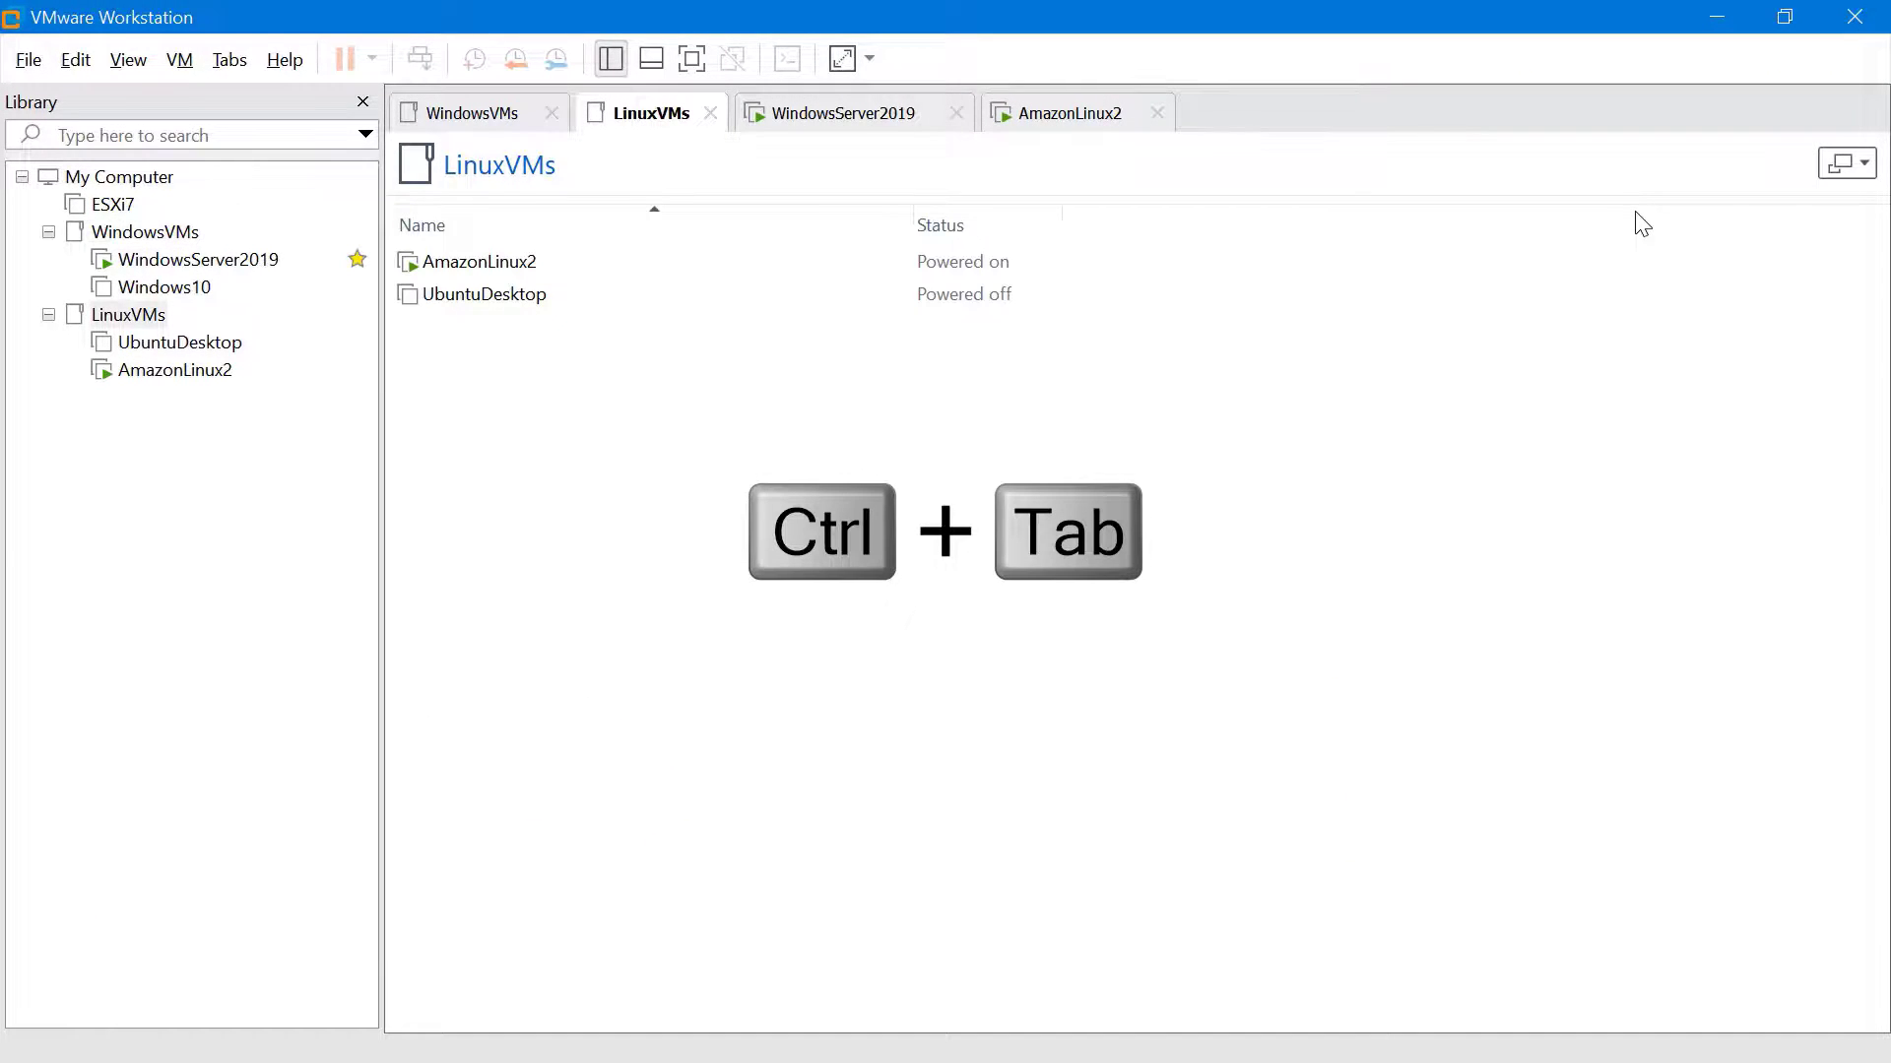
key(ctrl+Tab)
key(ctrl+Tab)
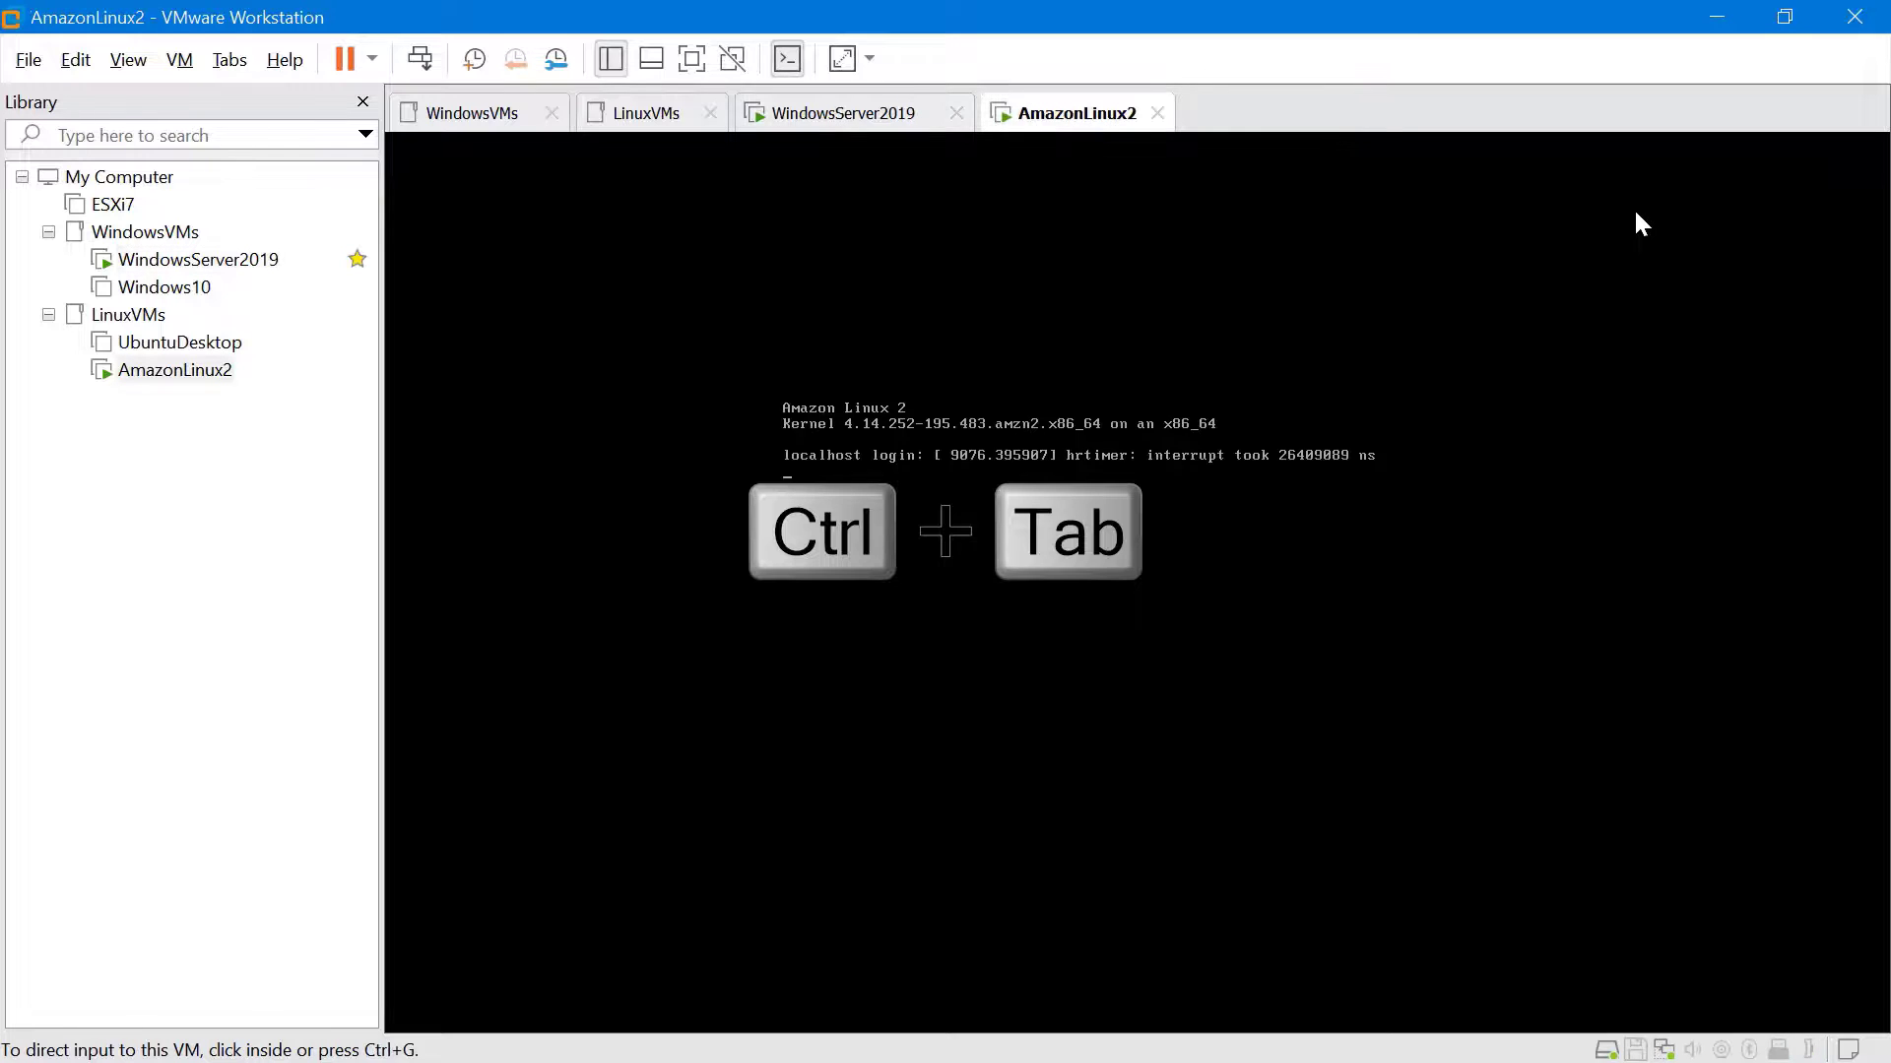
key(ctrl+shift+Tab)
key(ctrl+shift+Tab)
key(ctrl+shift+Tab)
key(ctrl+shift+Tab)
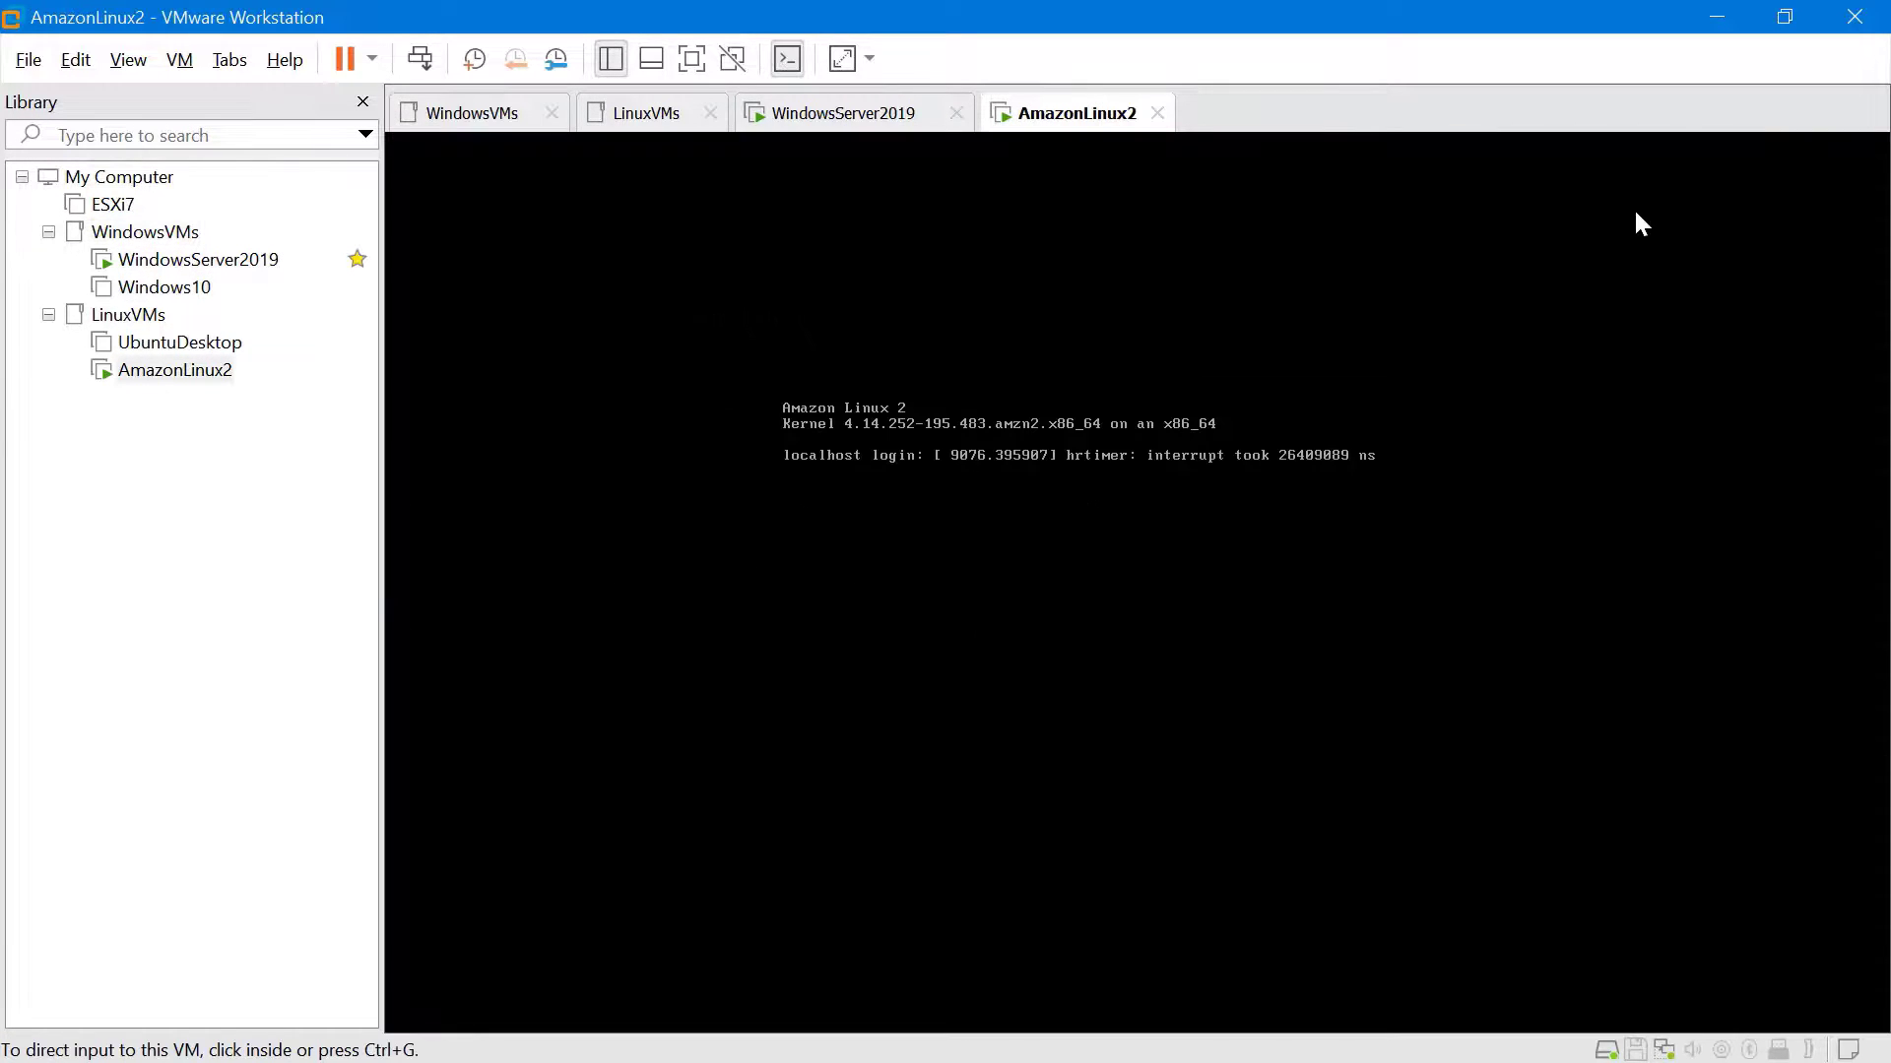
click(239, 61)
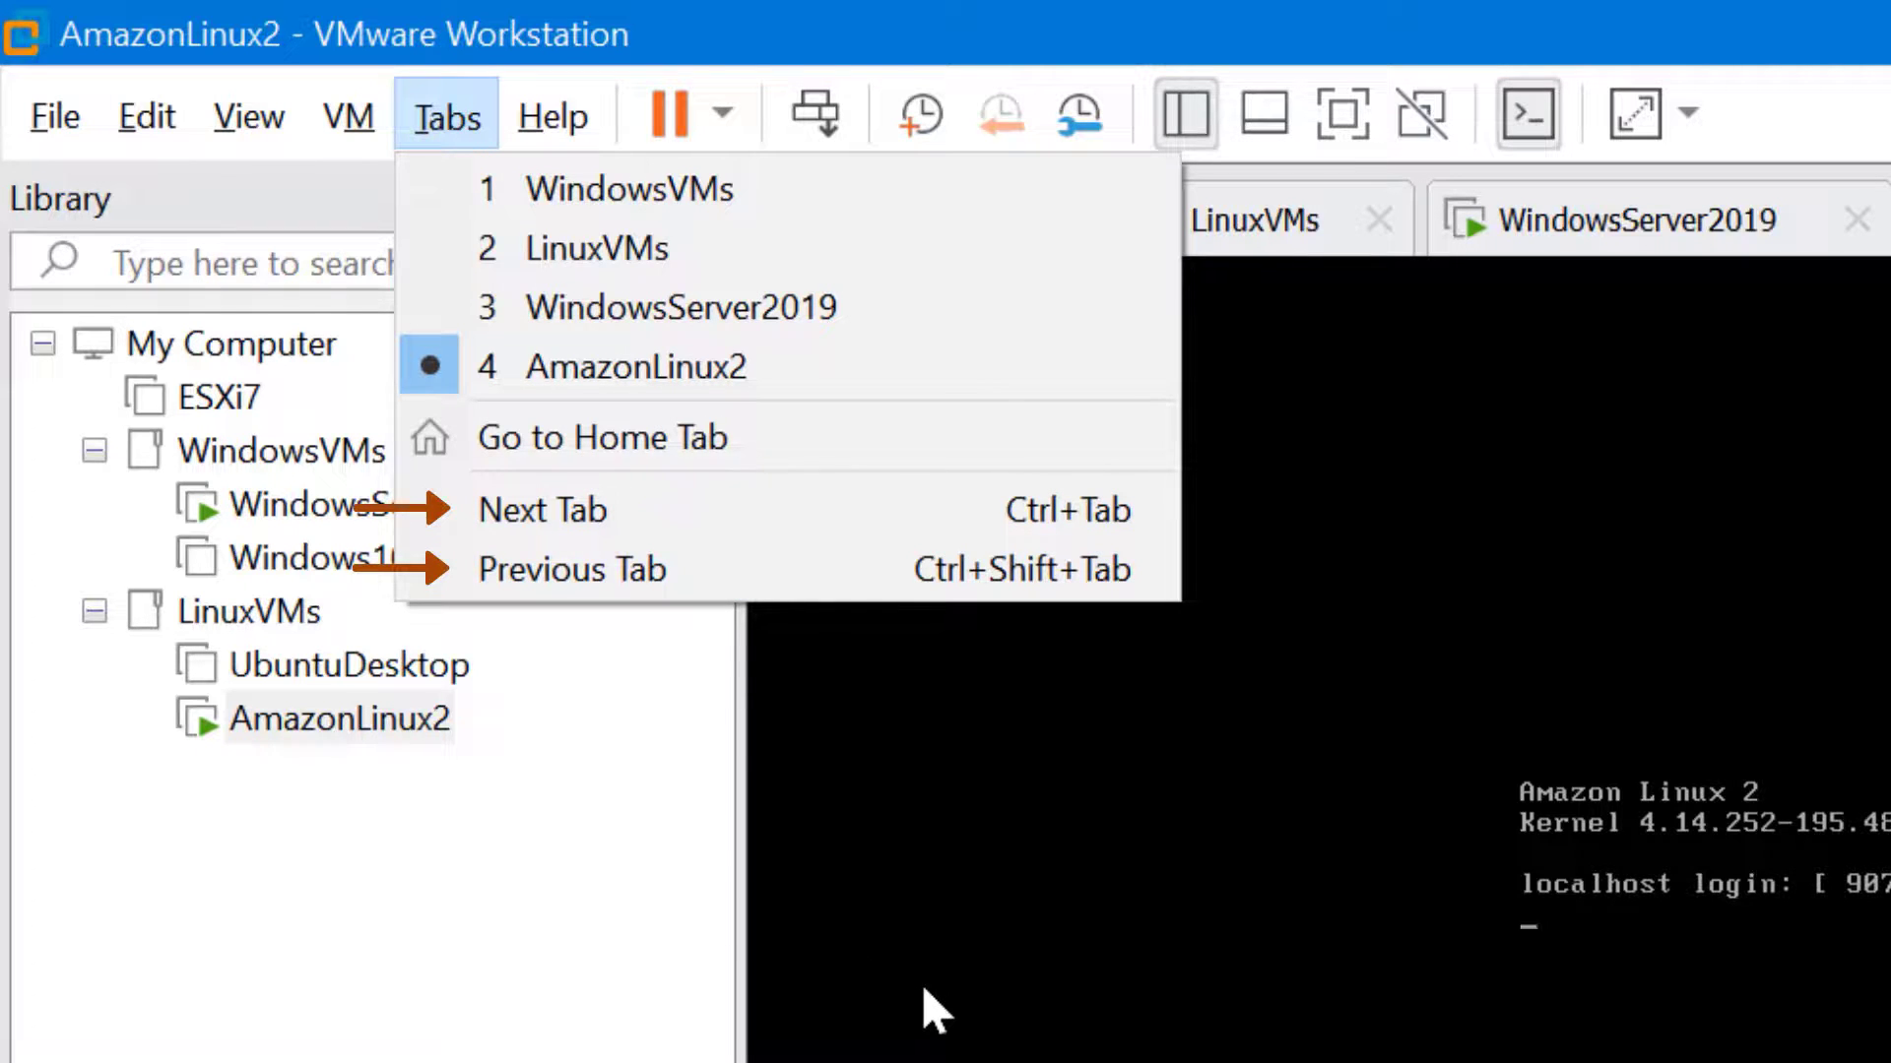
click(924, 991)
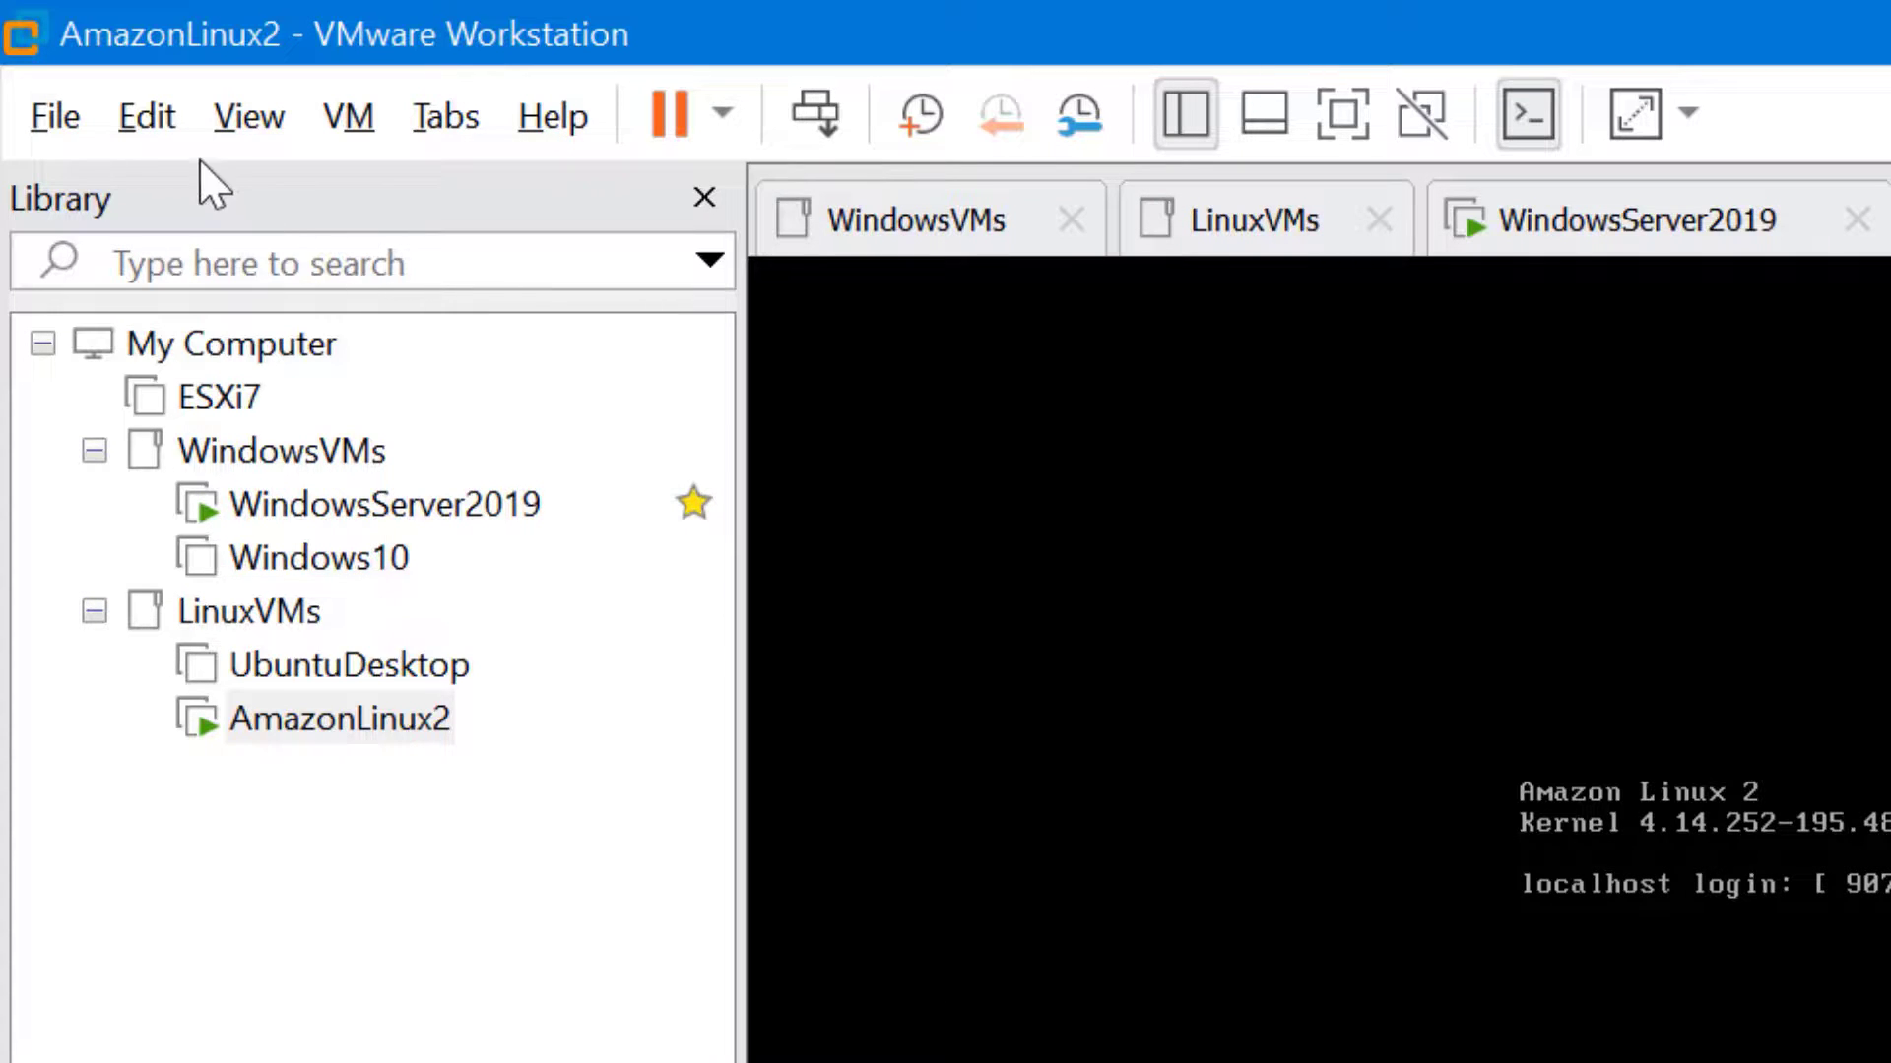
Review the Hot Keys page in Edit > Preferences and cancel without changing anything
click(174, 138)
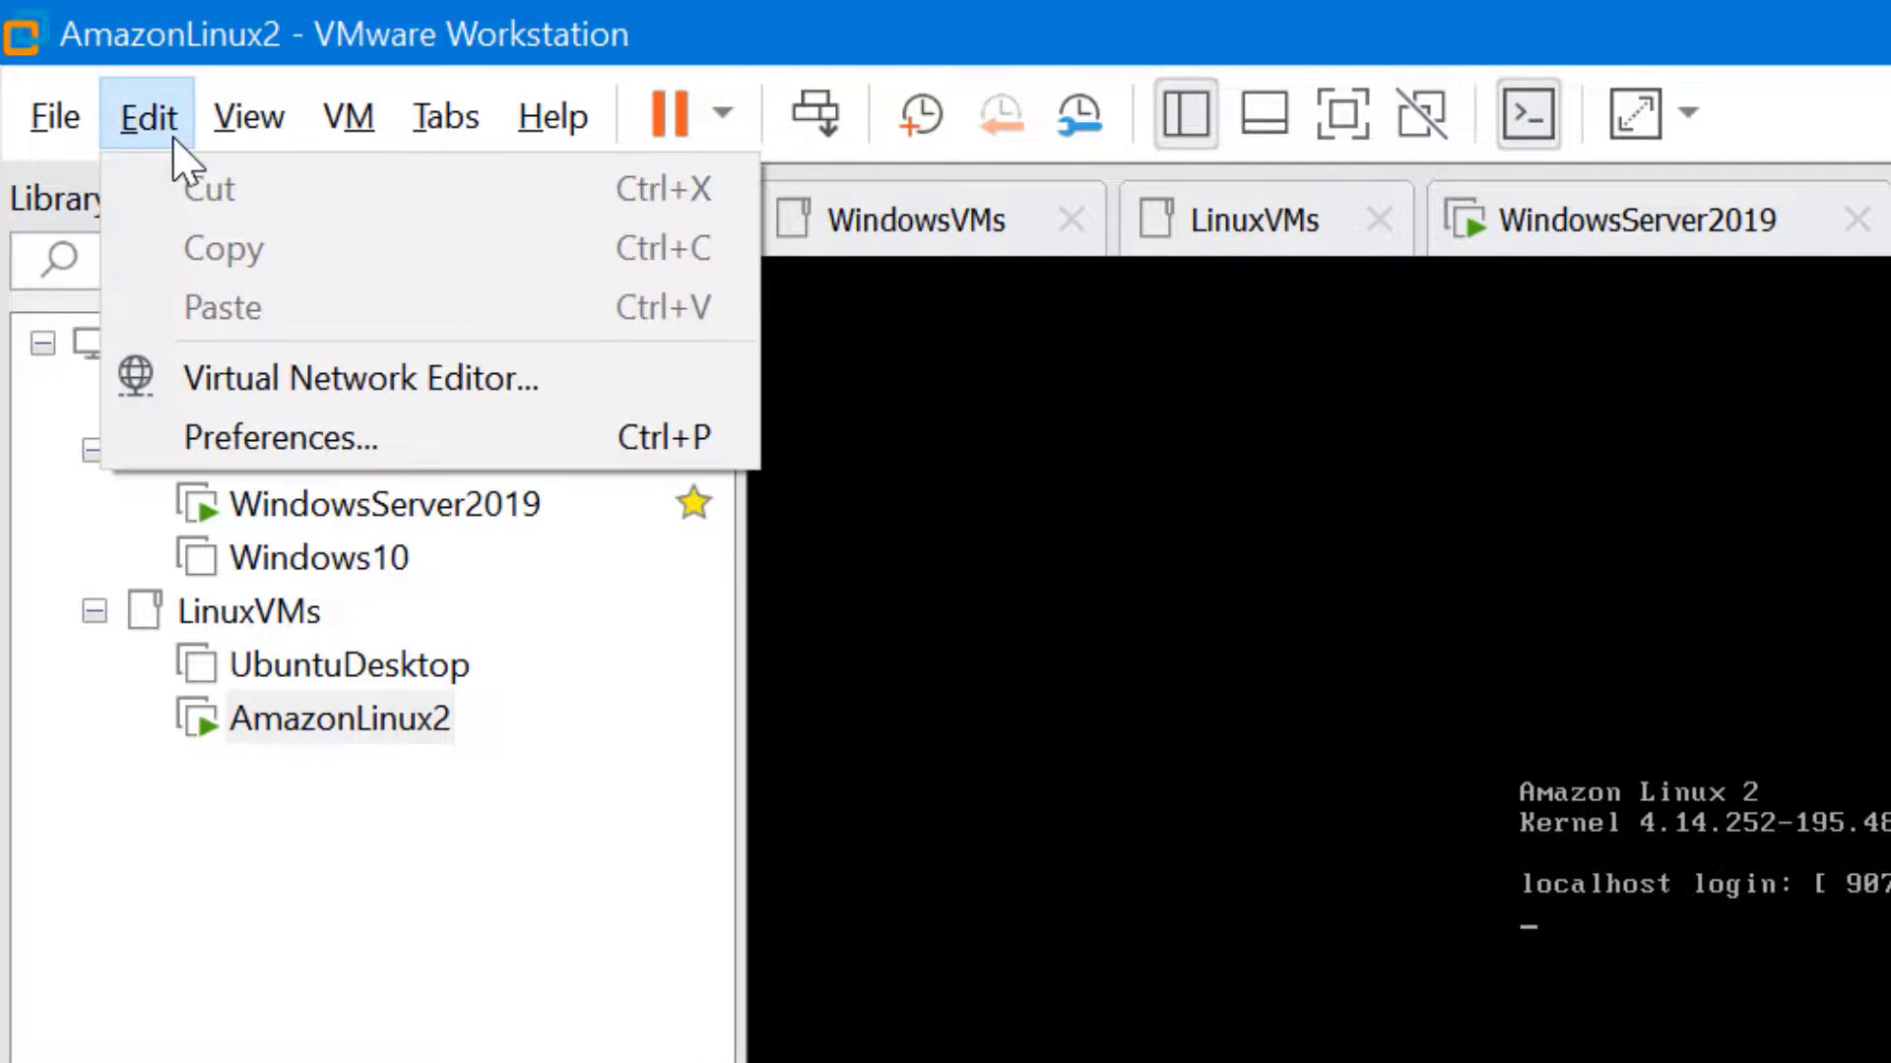
click(455, 413)
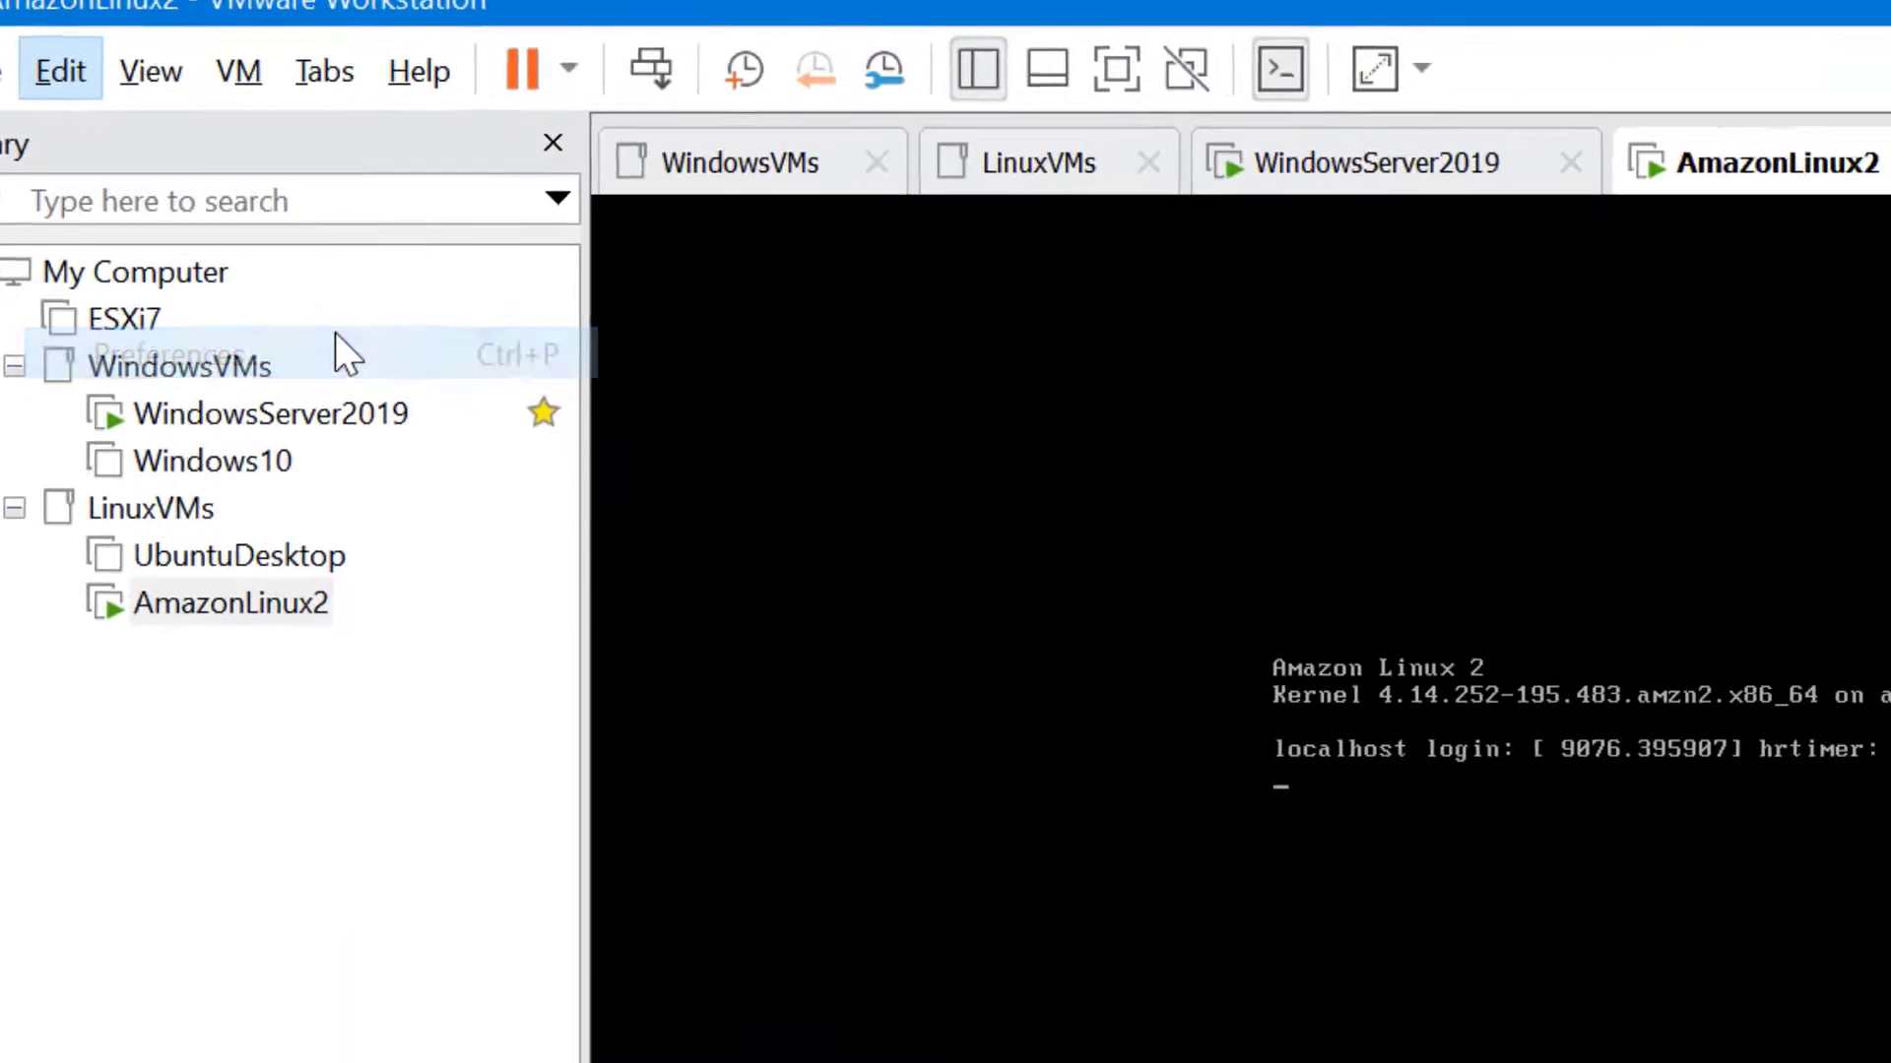
click(1272, 535)
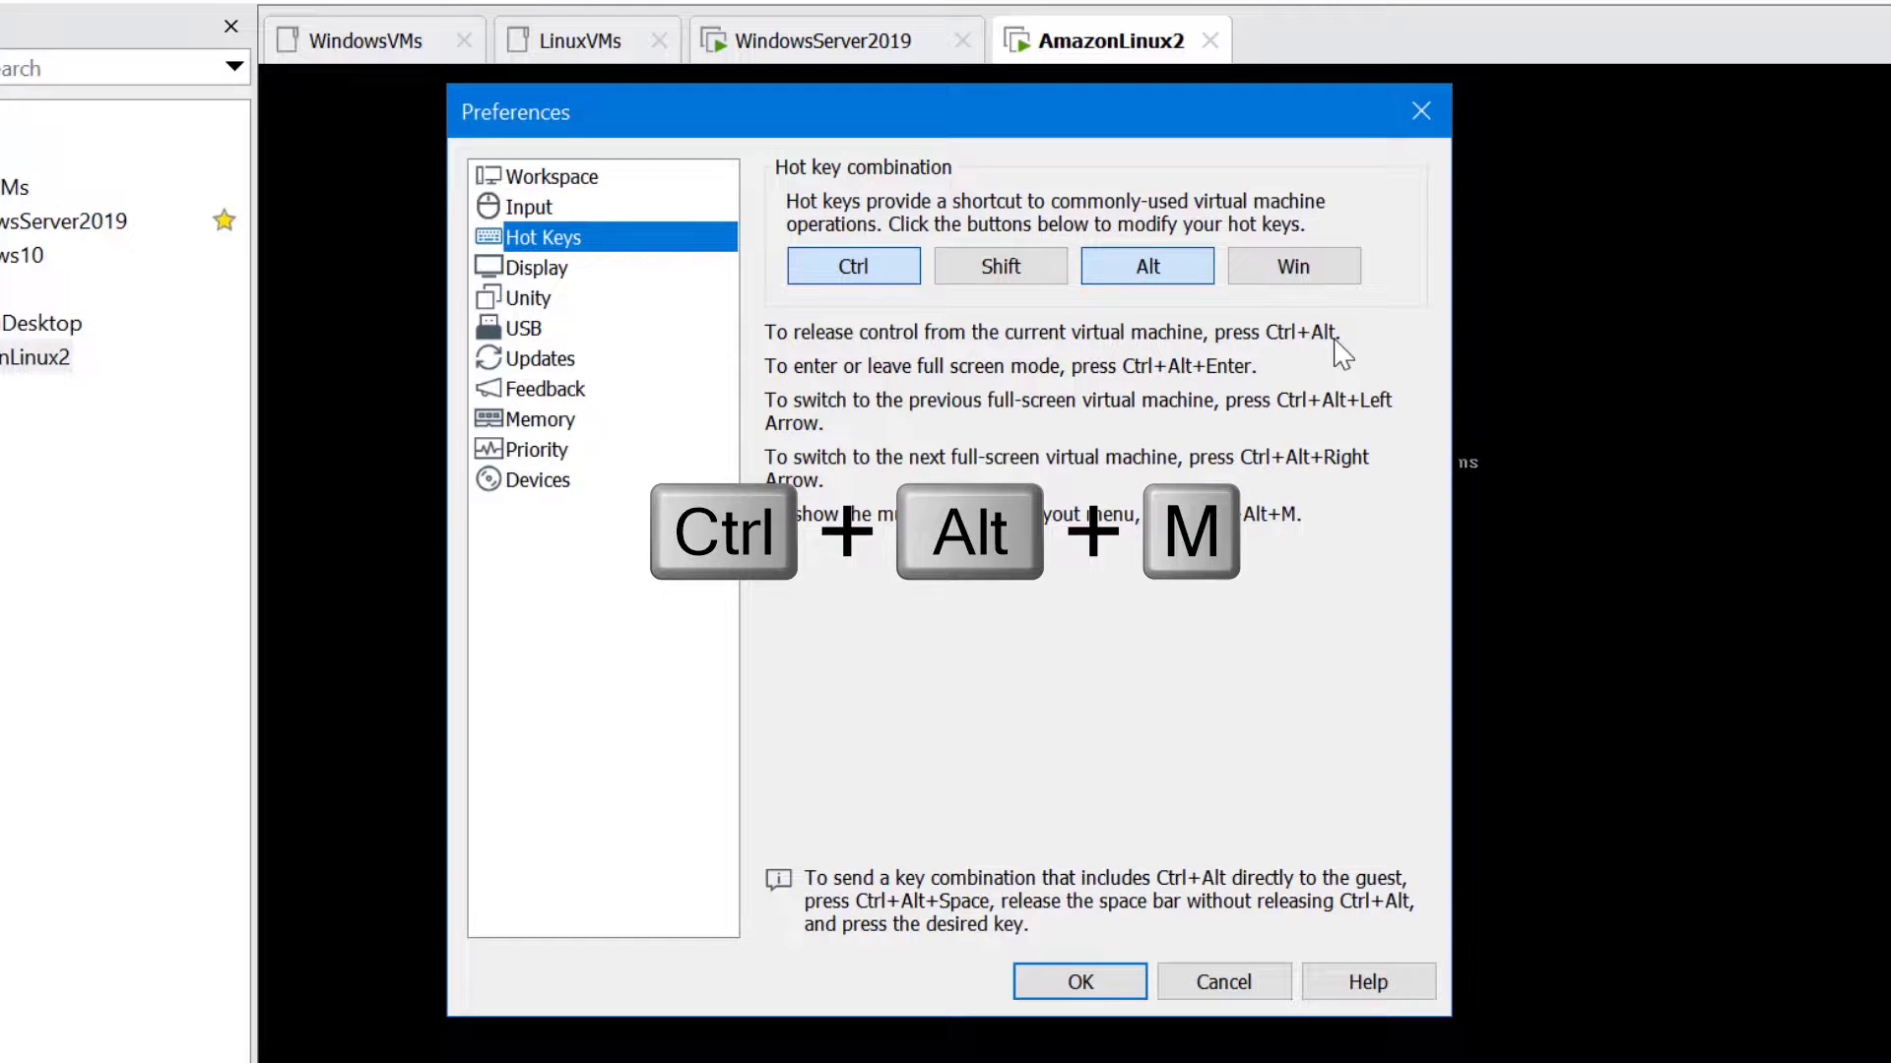
click(1265, 983)
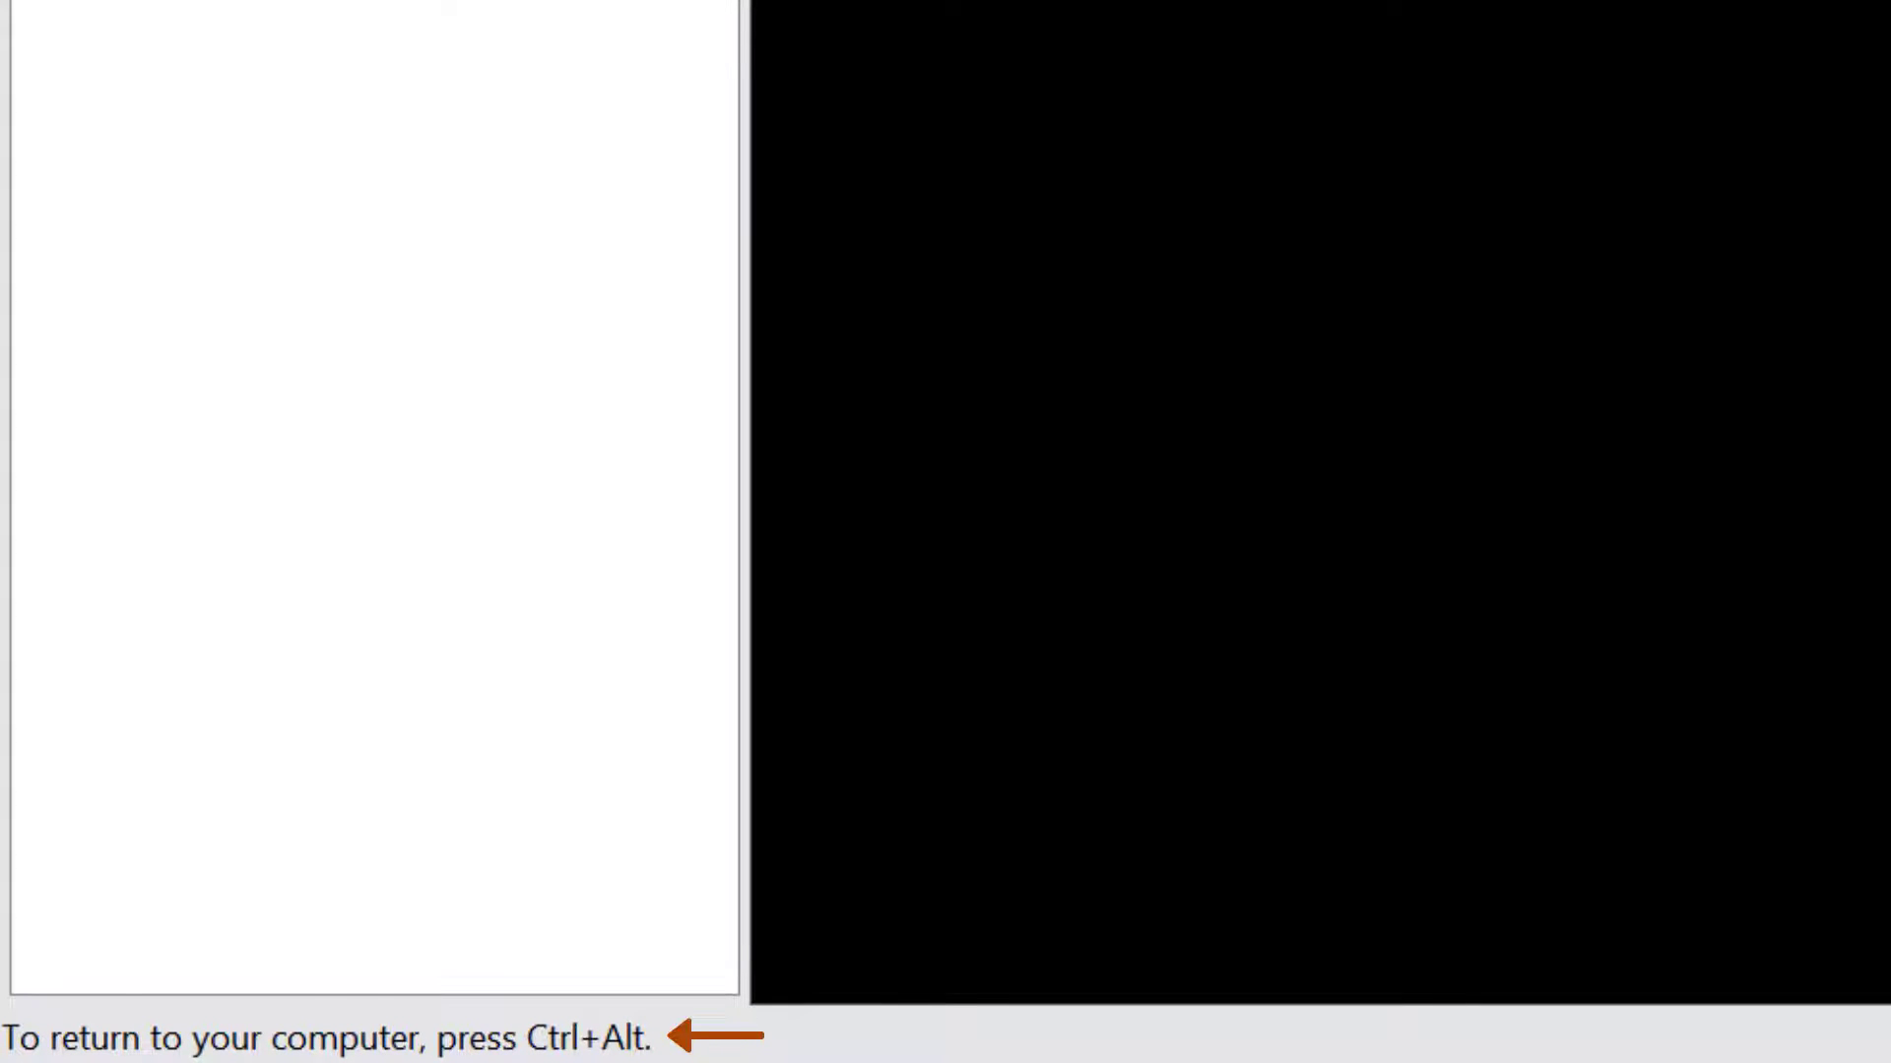
Release keyboard and mouse from the VM with Ctrl+Alt, then click back into the console to recapture them
key(ctrl+alt)
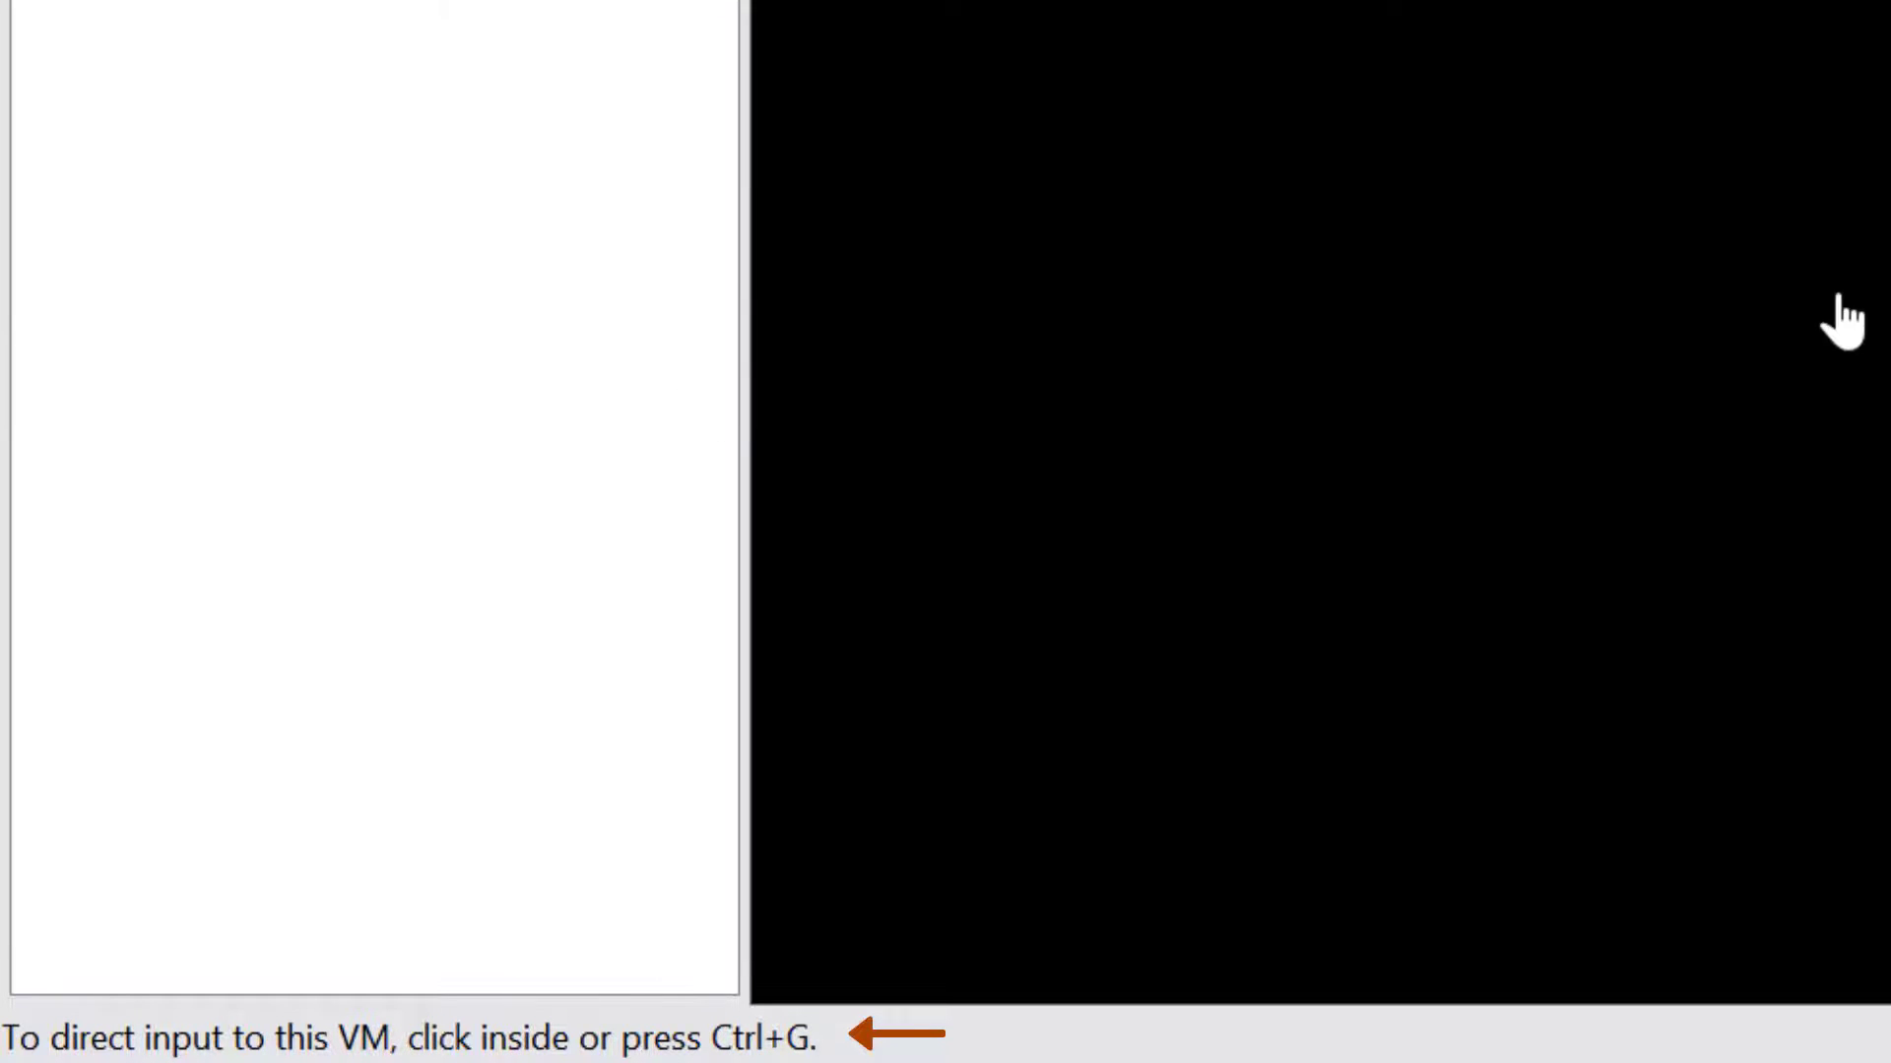
click(1876, 315)
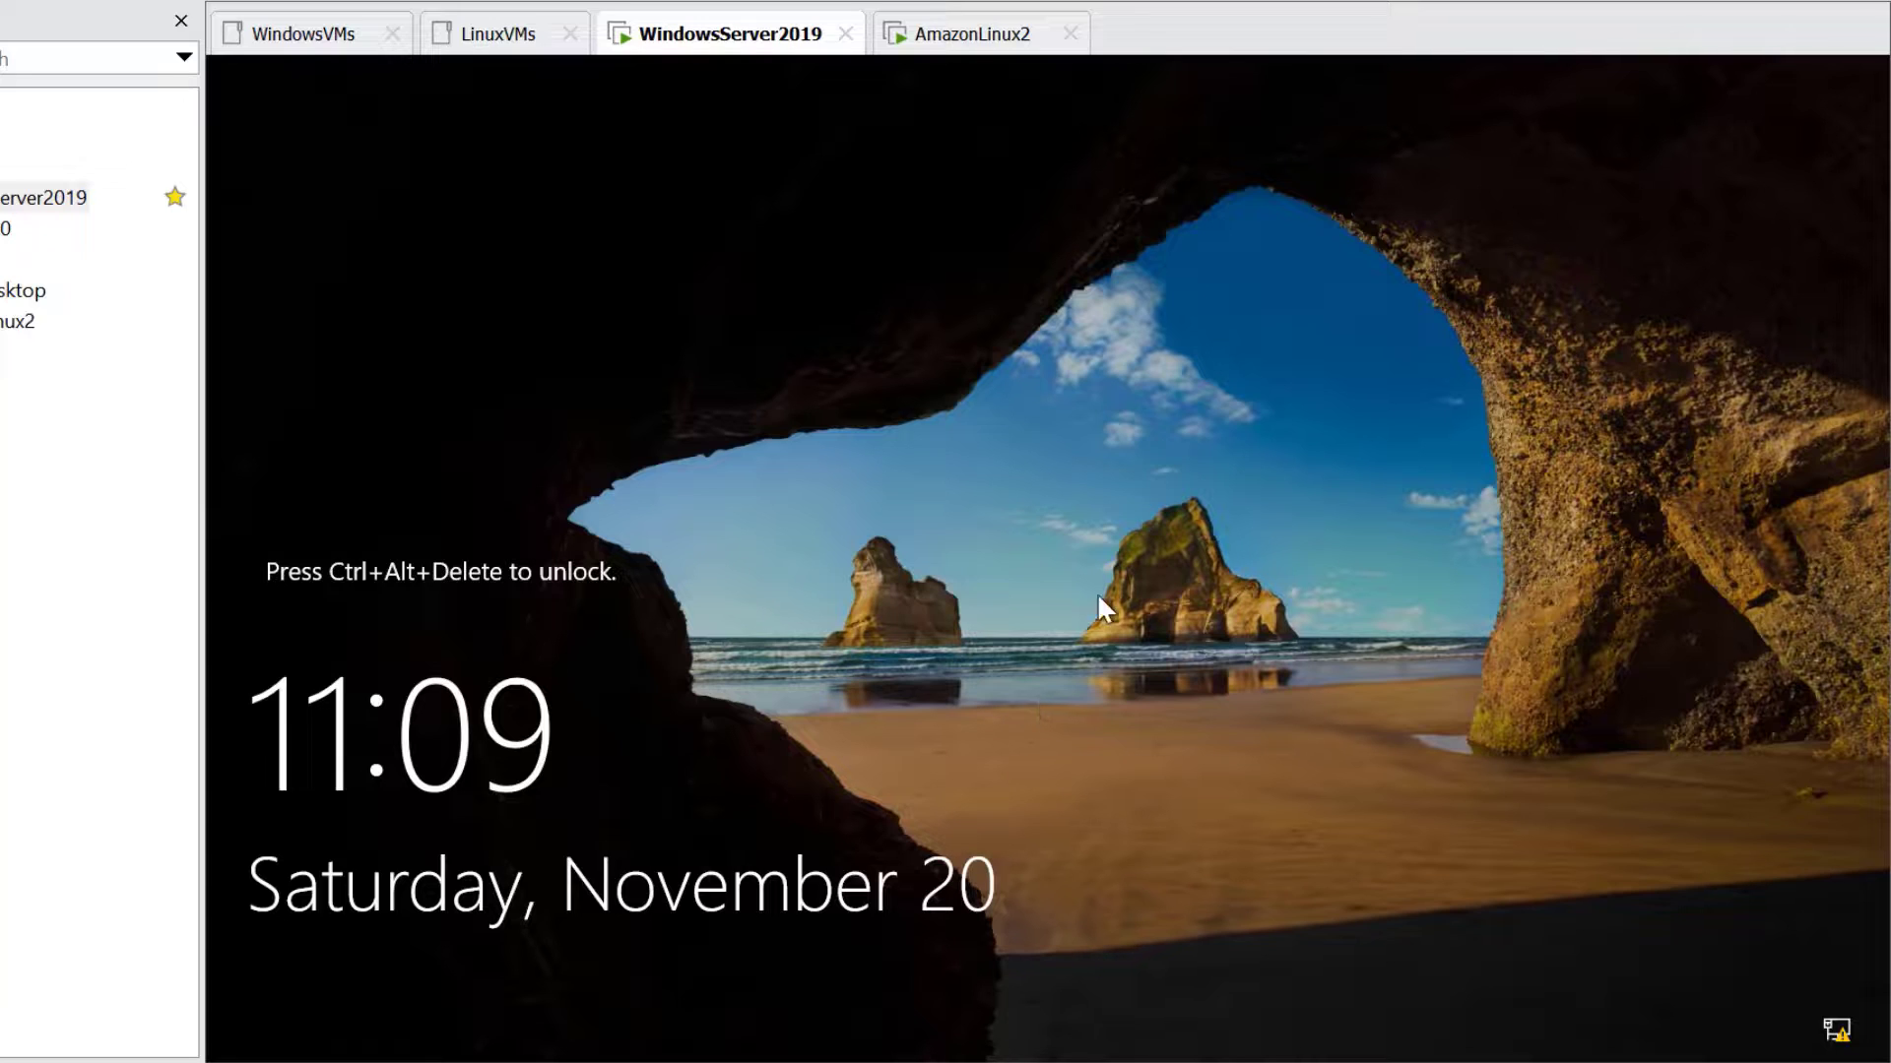
Send Ctrl+Alt+Insert to WindowsServer2019, toggle full screen with Ctrl+Alt+Enter, then enter full screen from the toolbar
key(ctrl+alt+Insert)
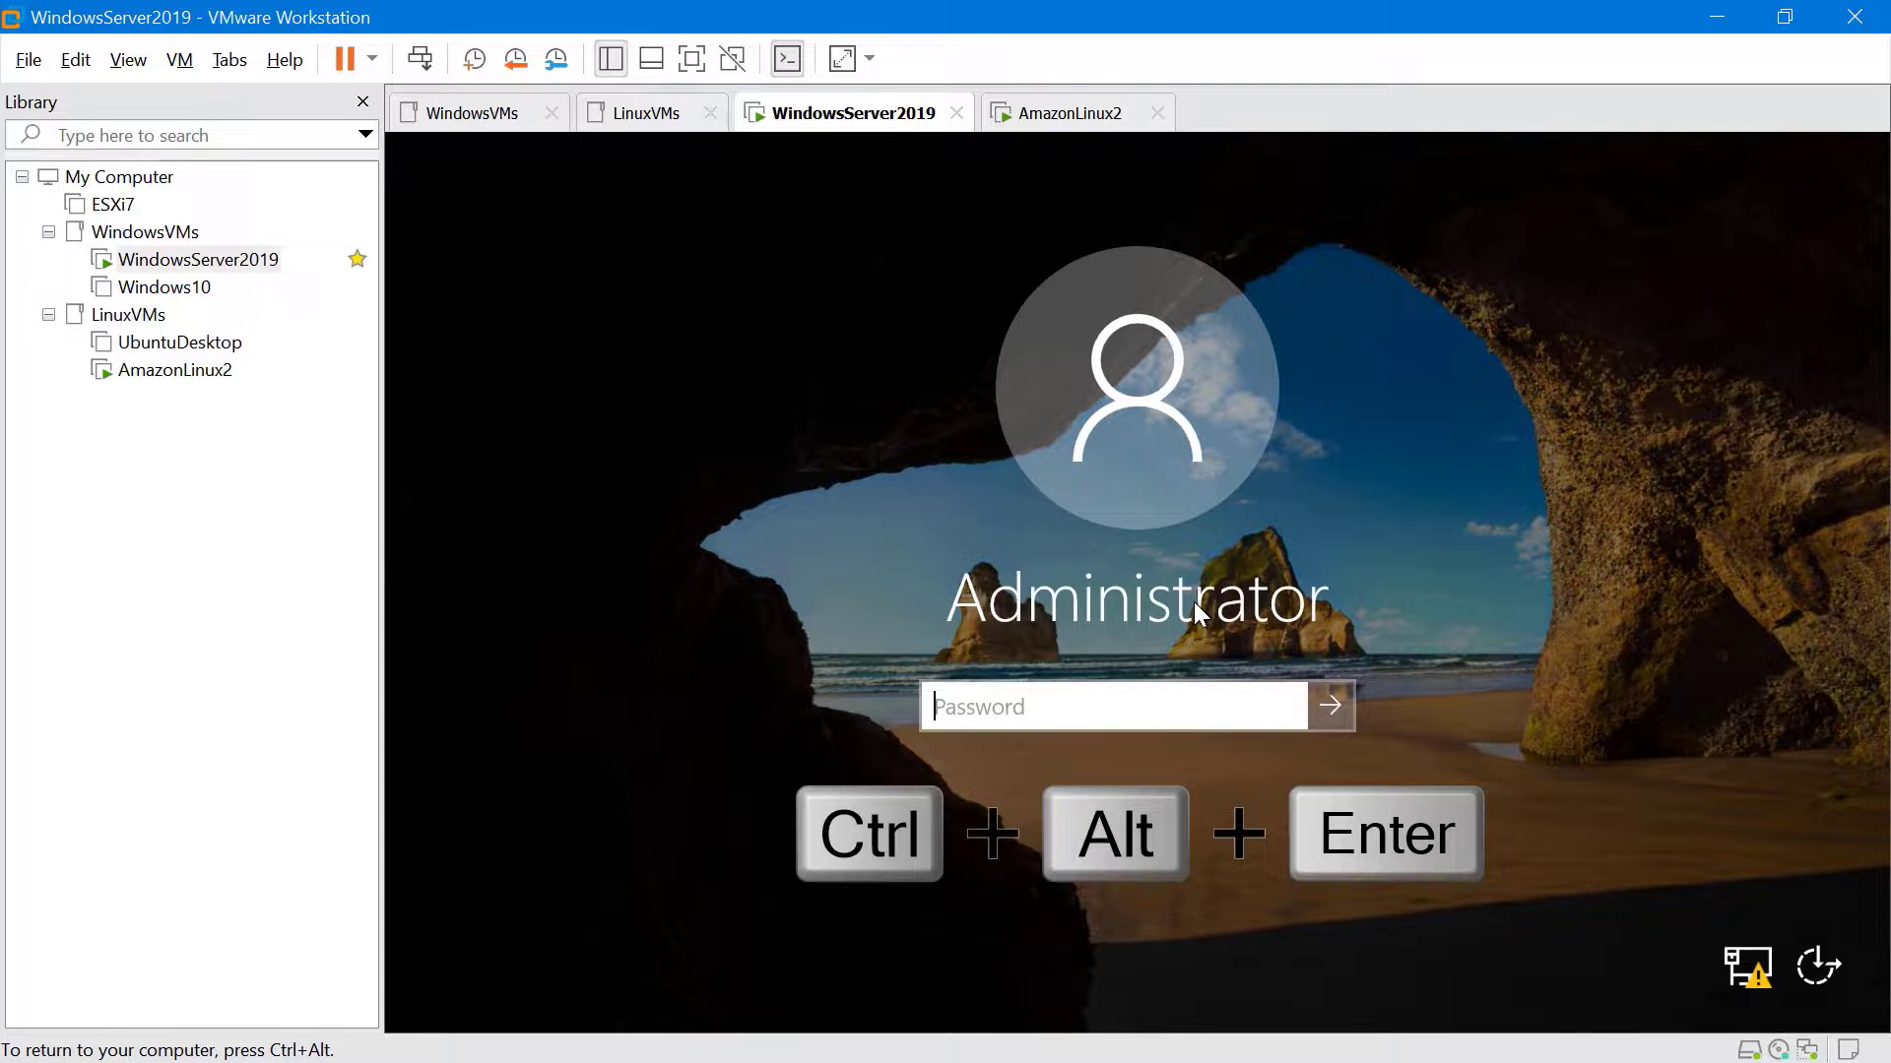
key(ctrl+alt+Return)
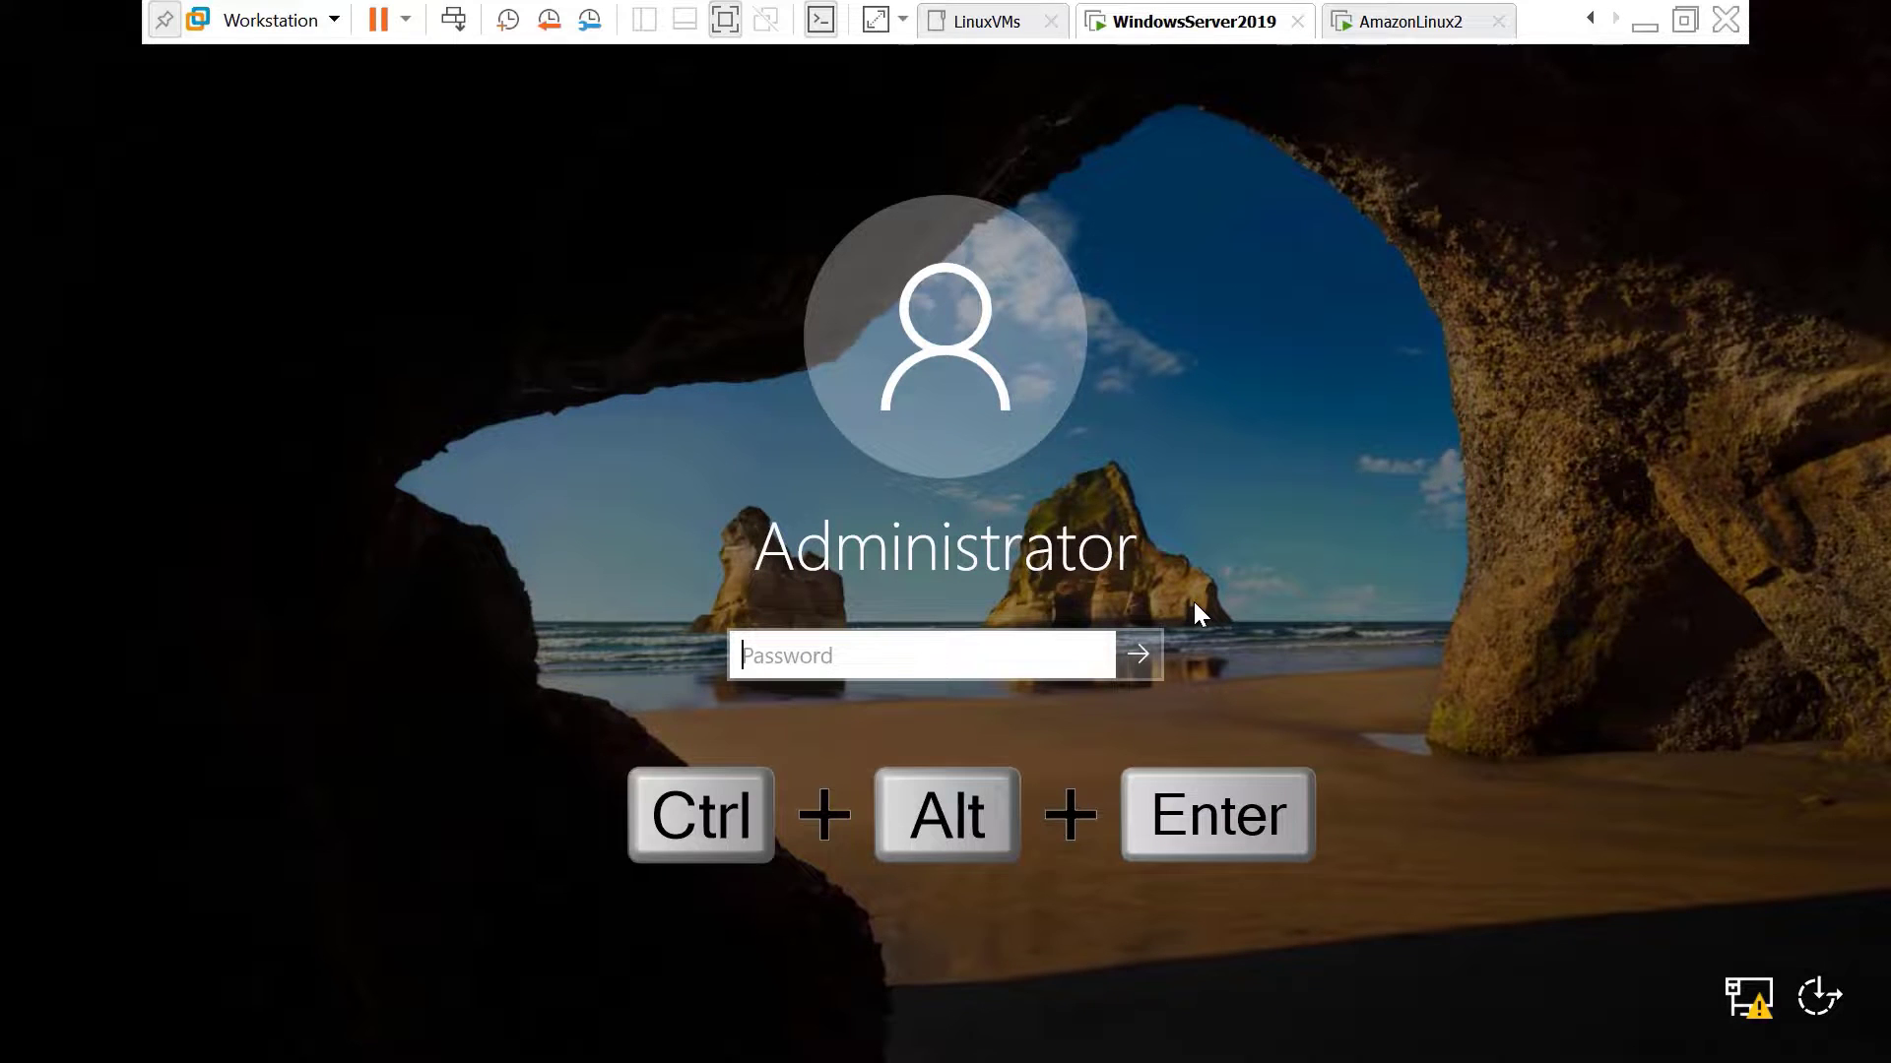
key(ctrl+alt+Return)
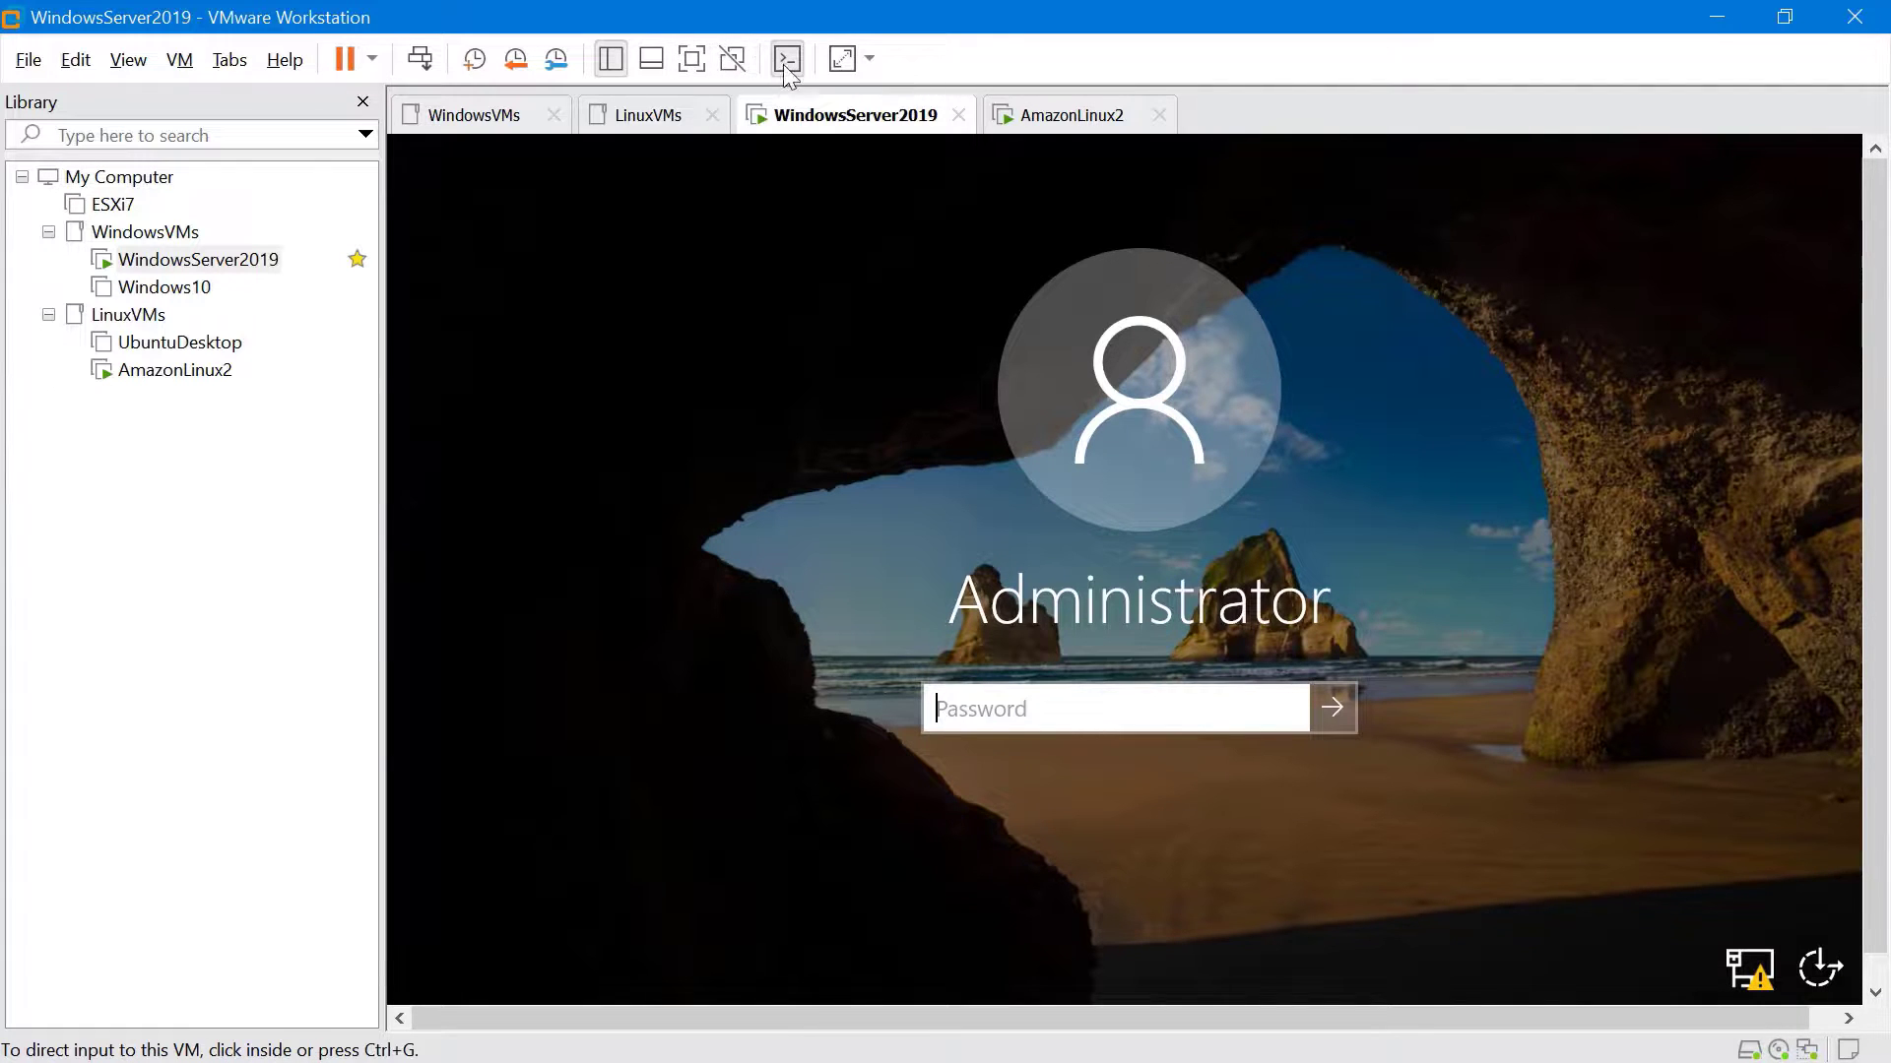
click(691, 58)
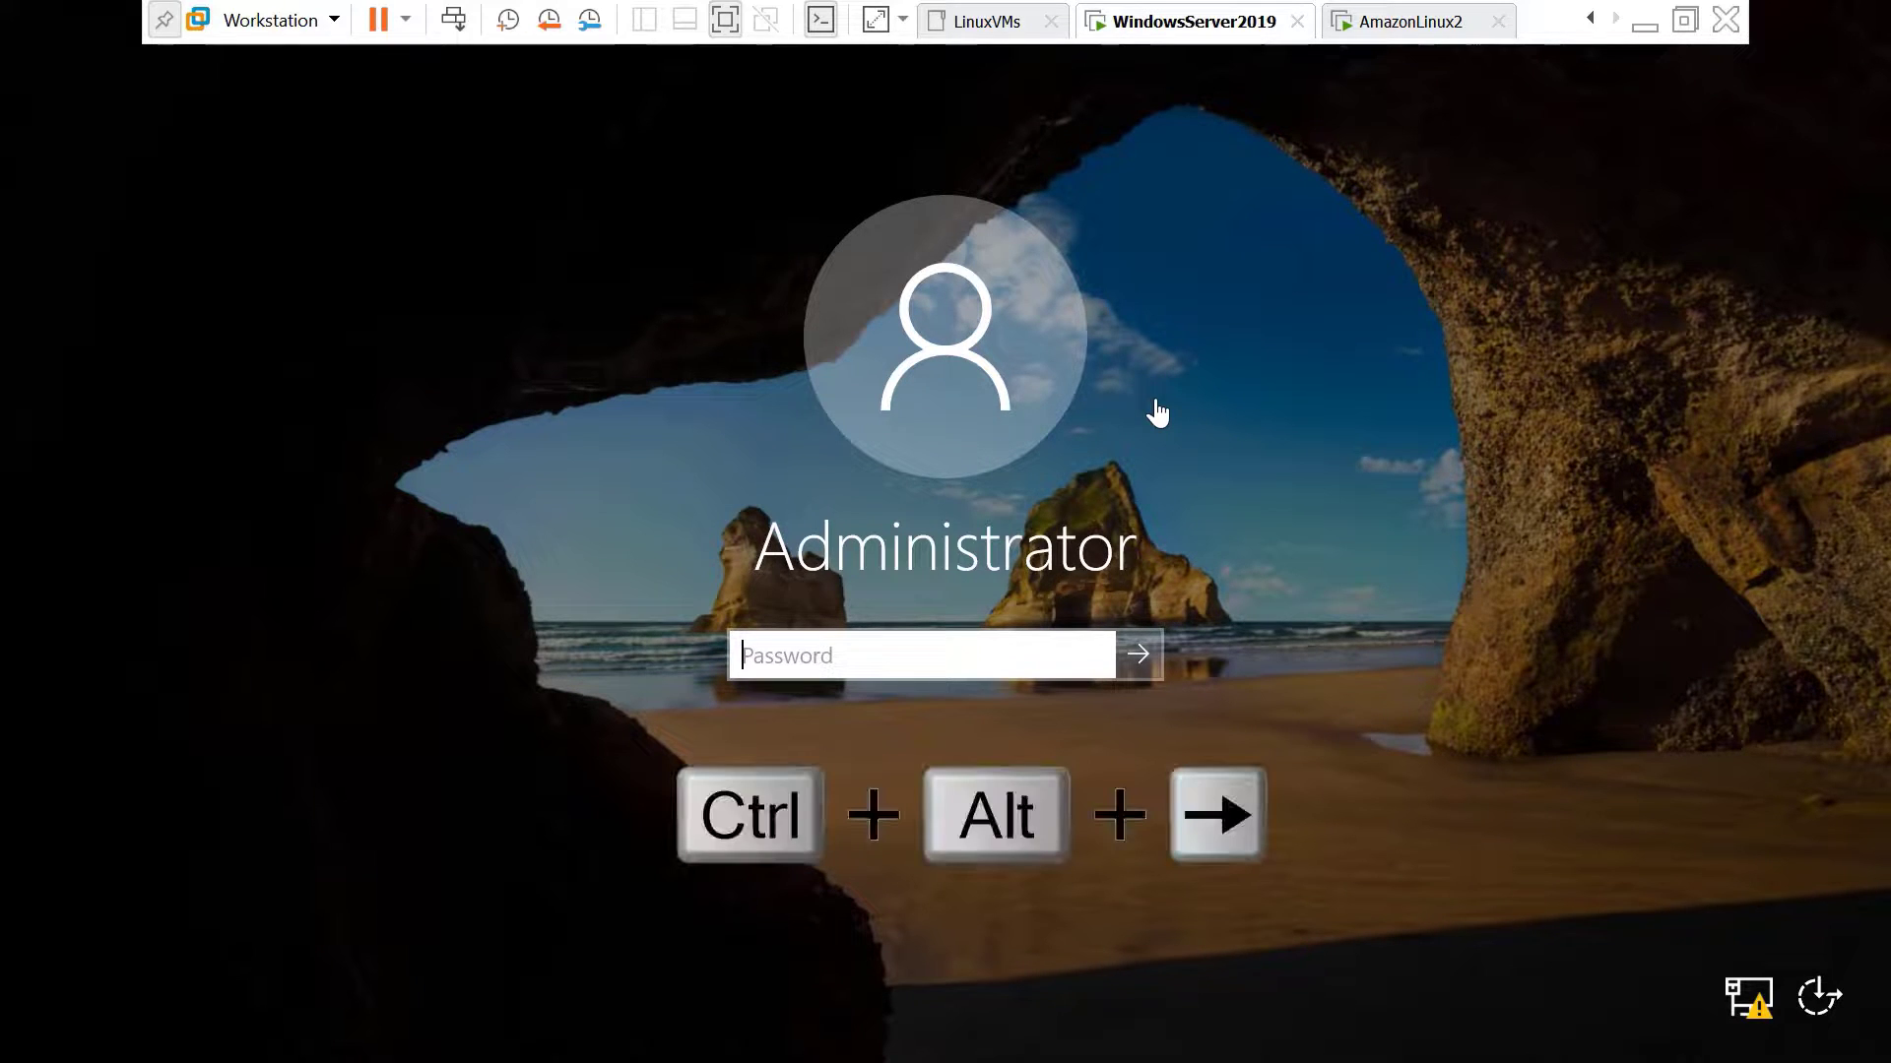
key(ctrl+alt+Right)
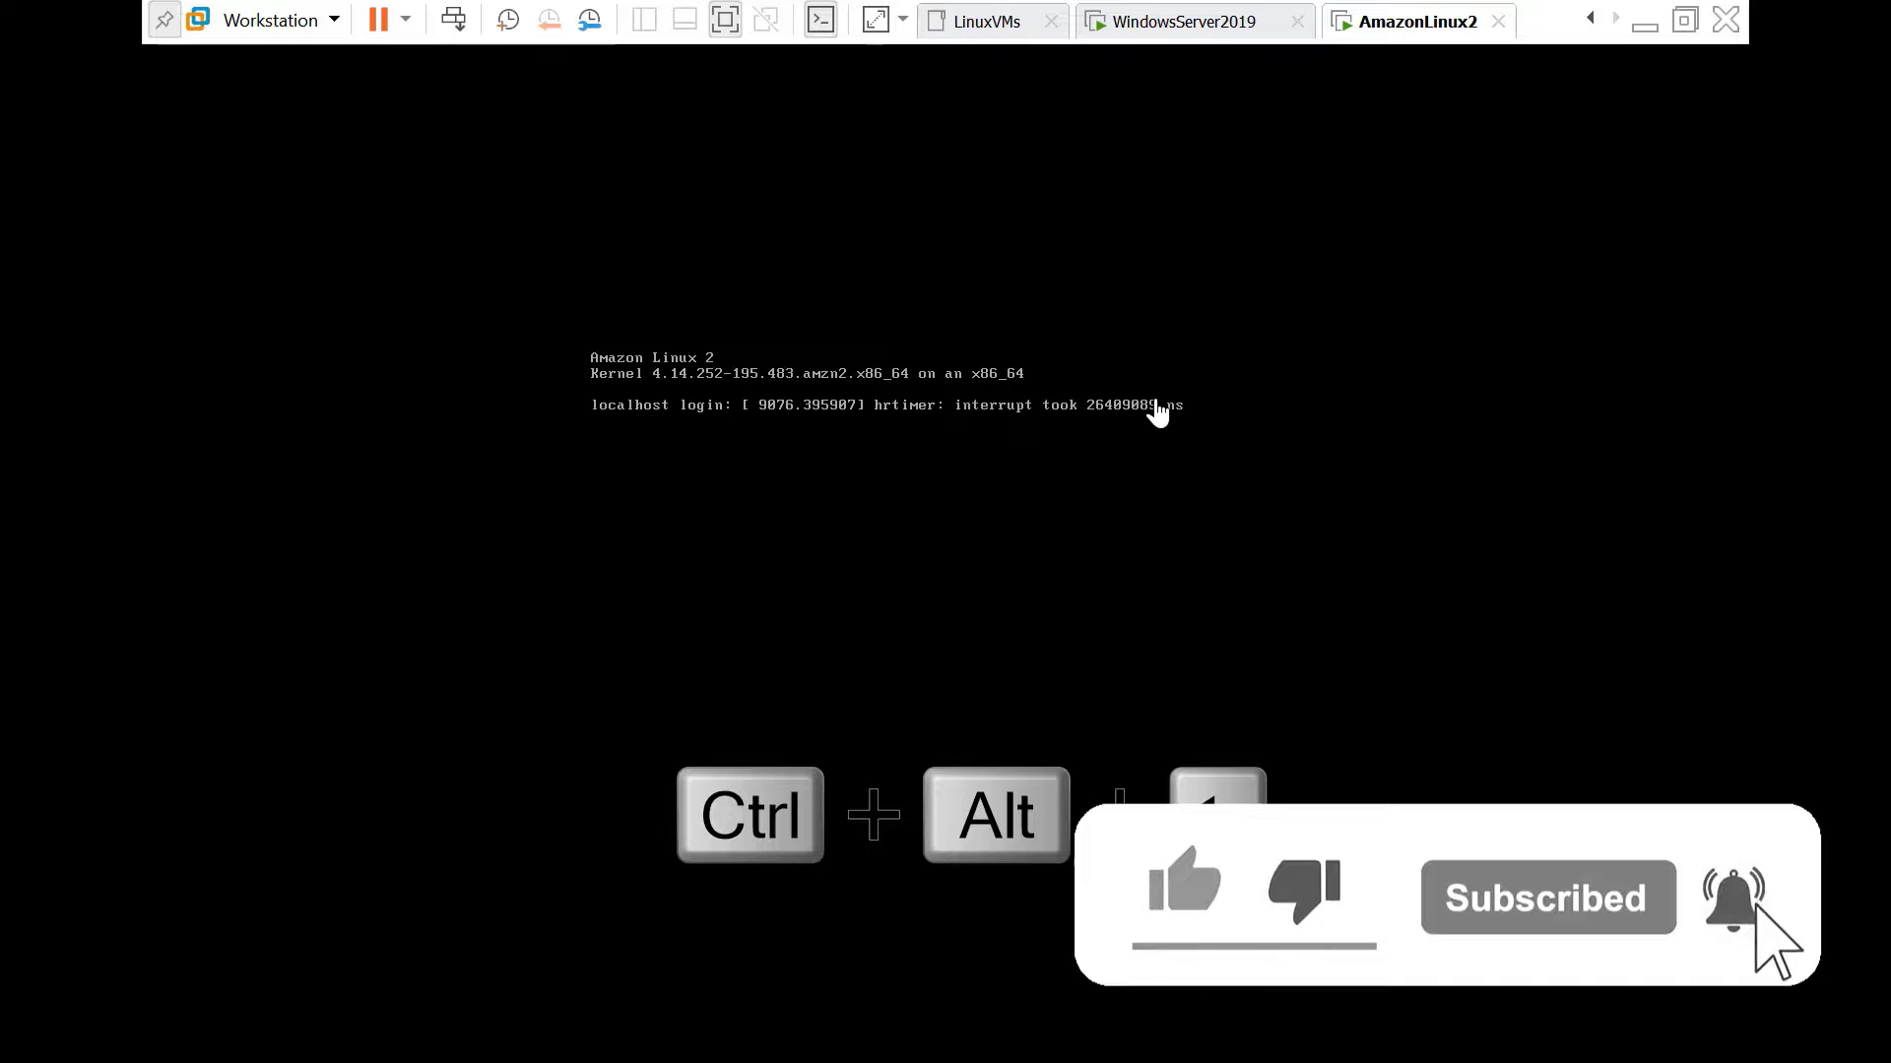
key(ctrl+alt+Left)
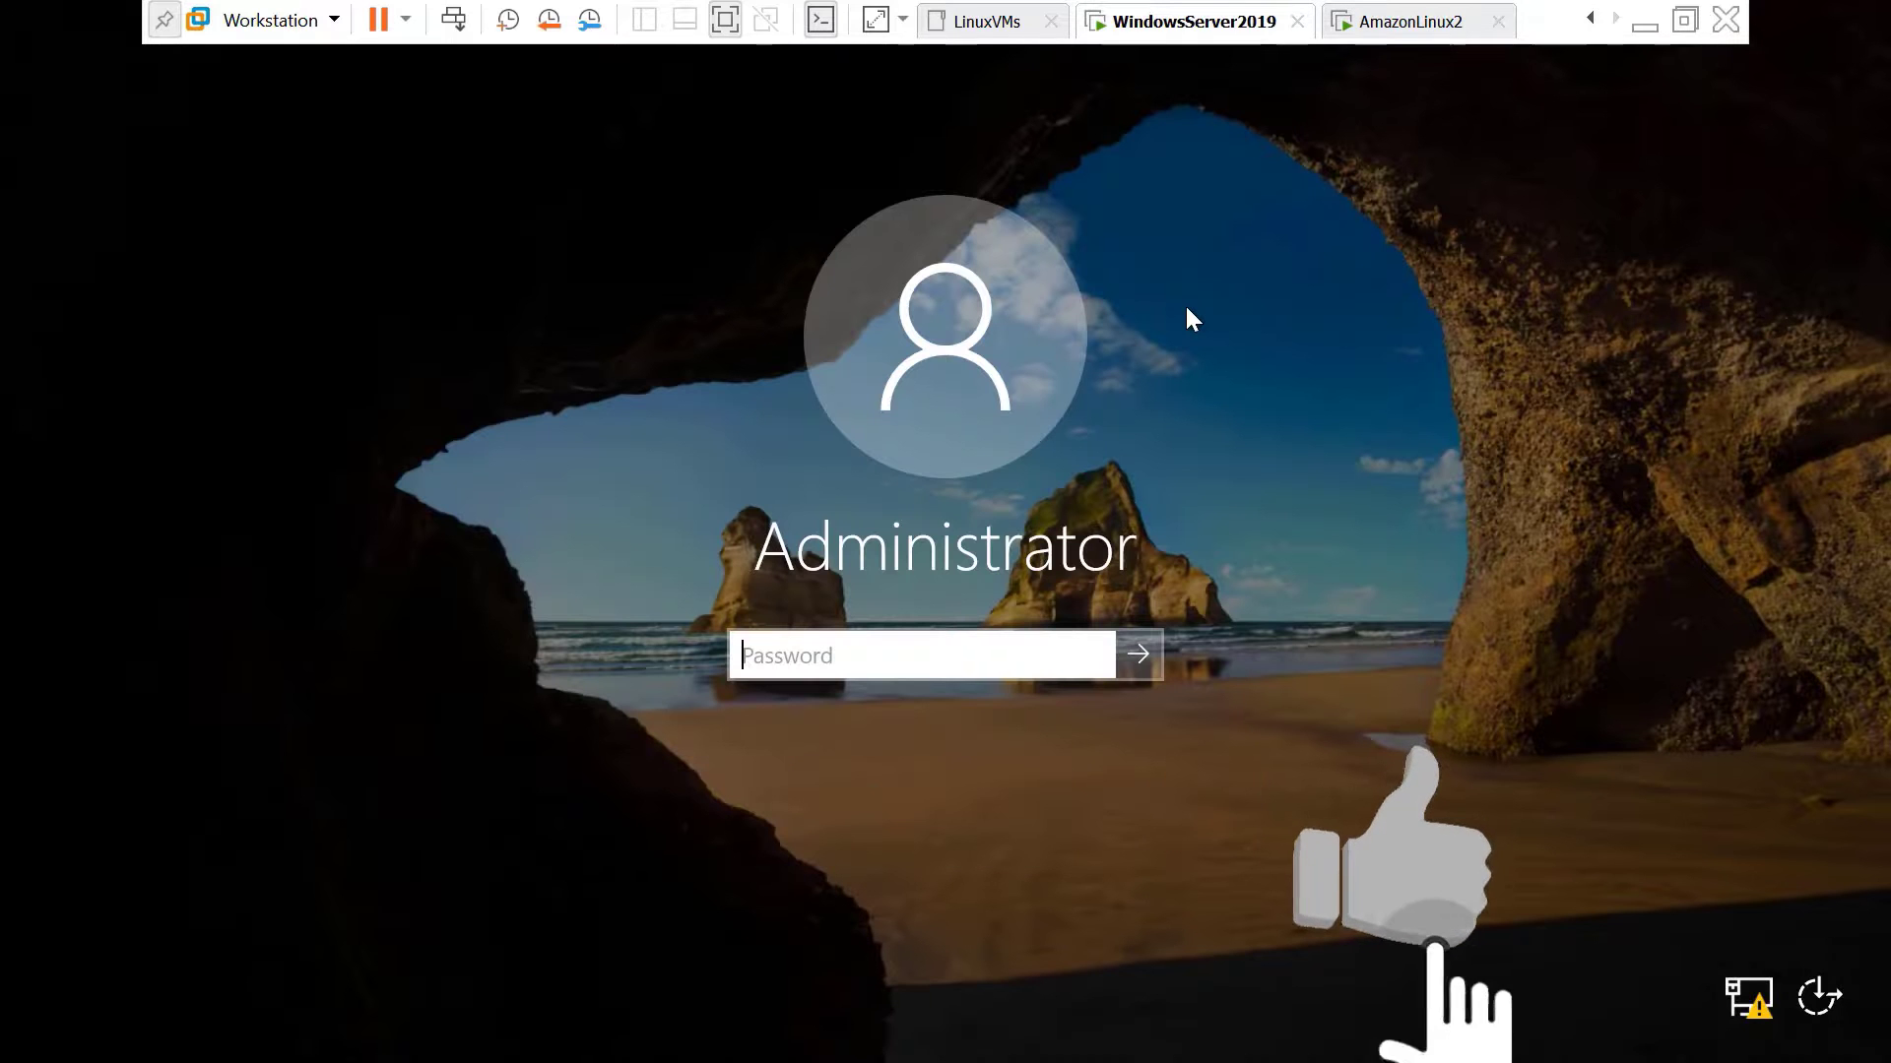
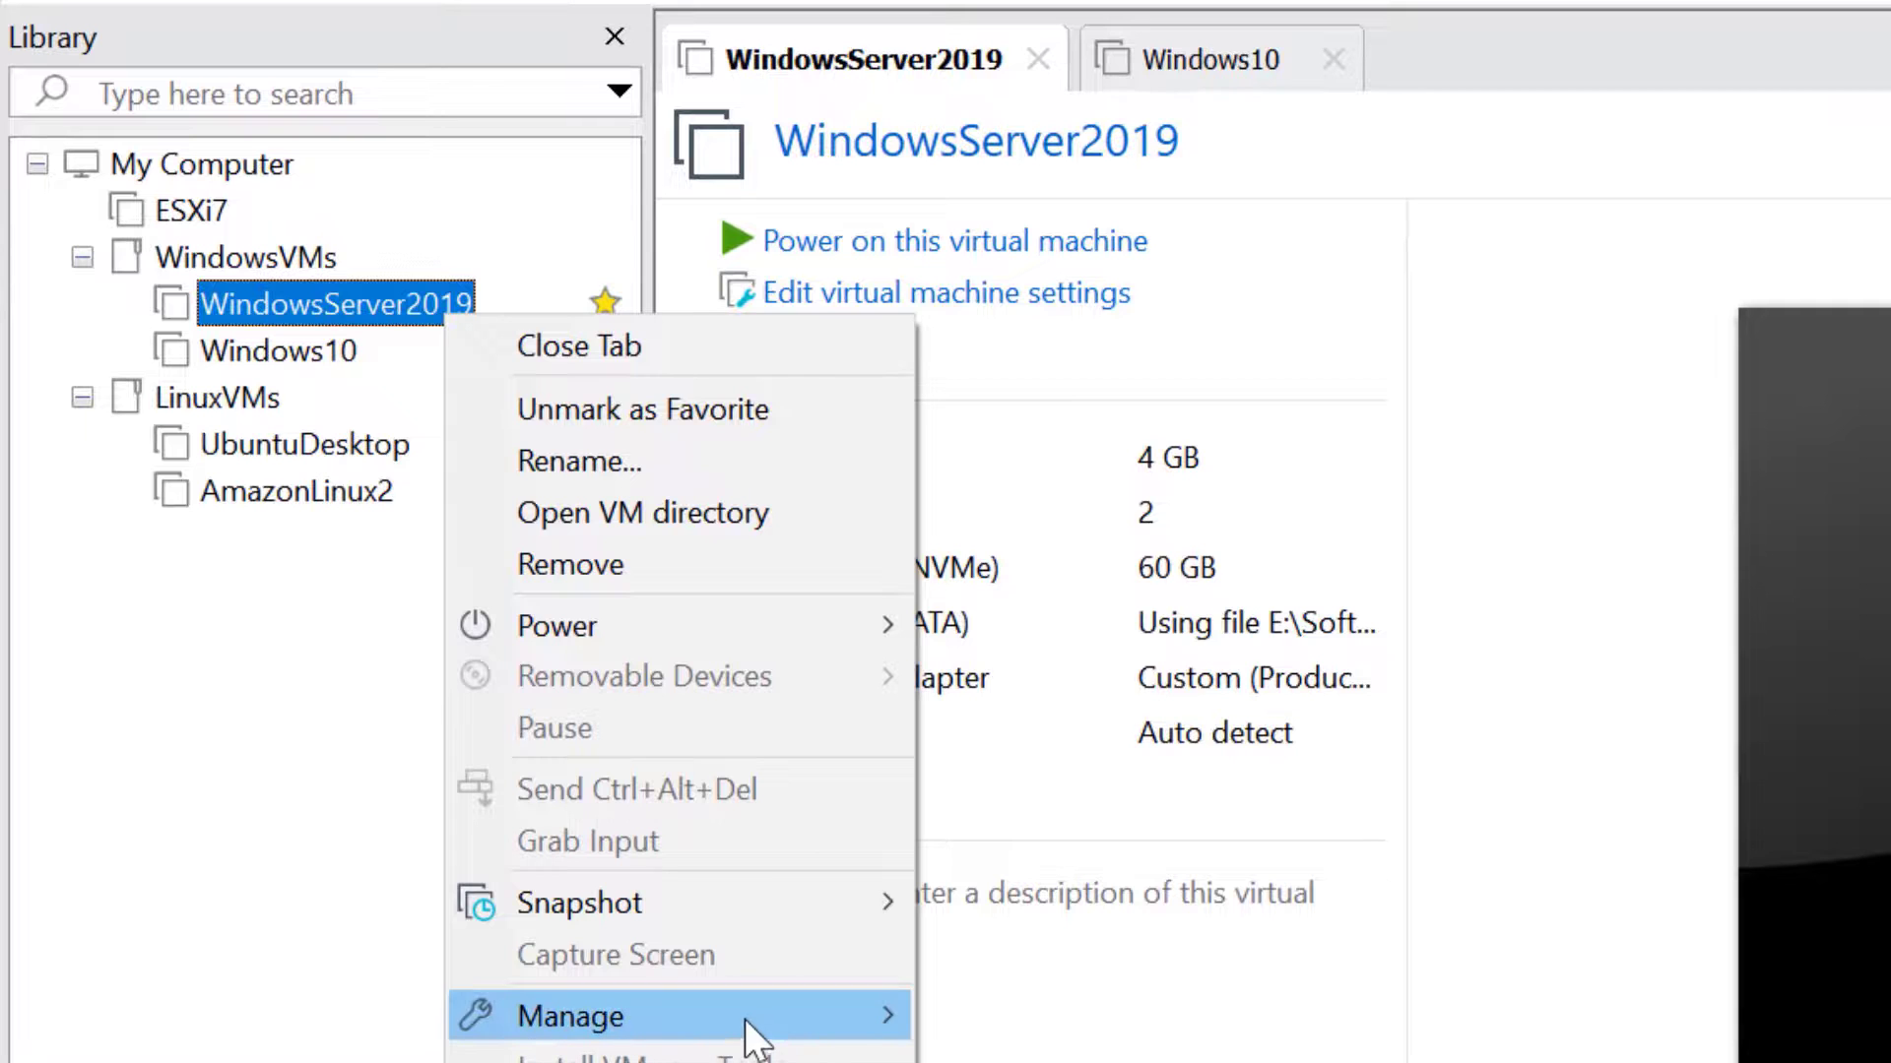
Launch Change Hardware Compatibility for WindowsServer2019 and get past the welcome page
mouse_move(752, 1024)
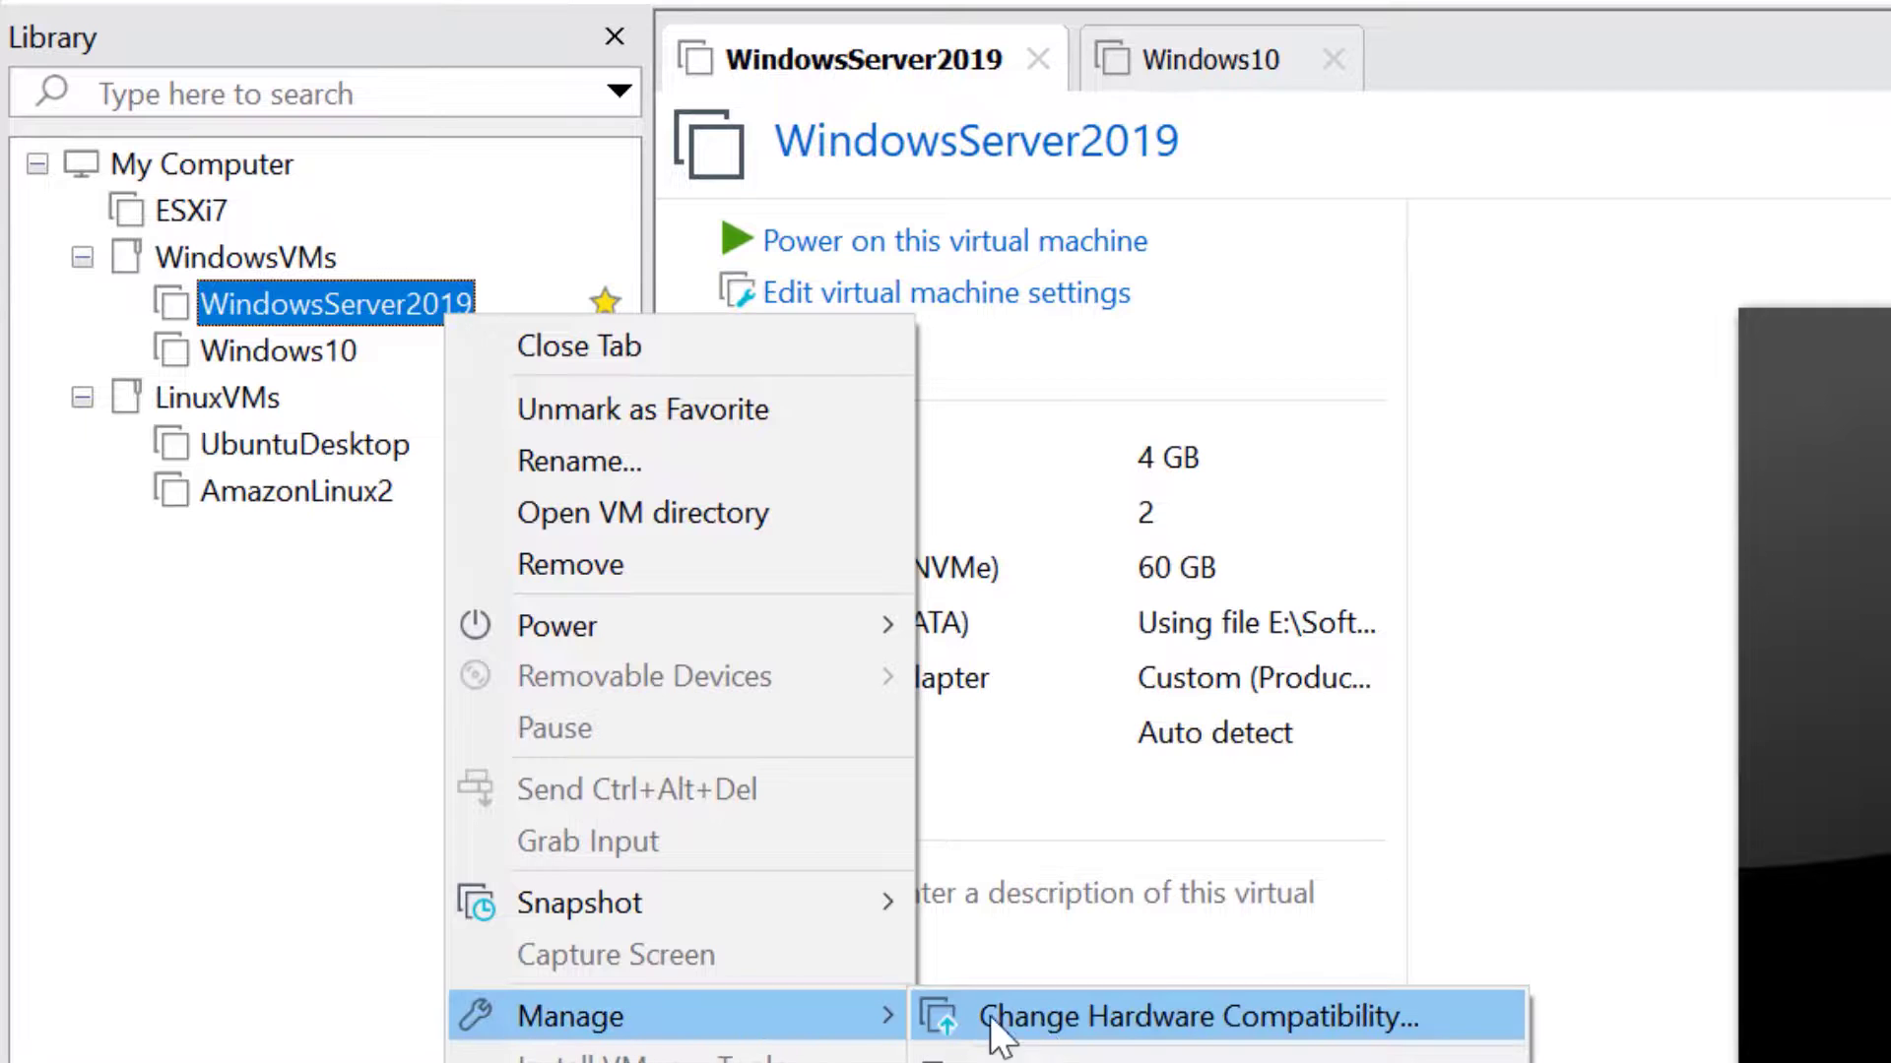
click(1066, 1013)
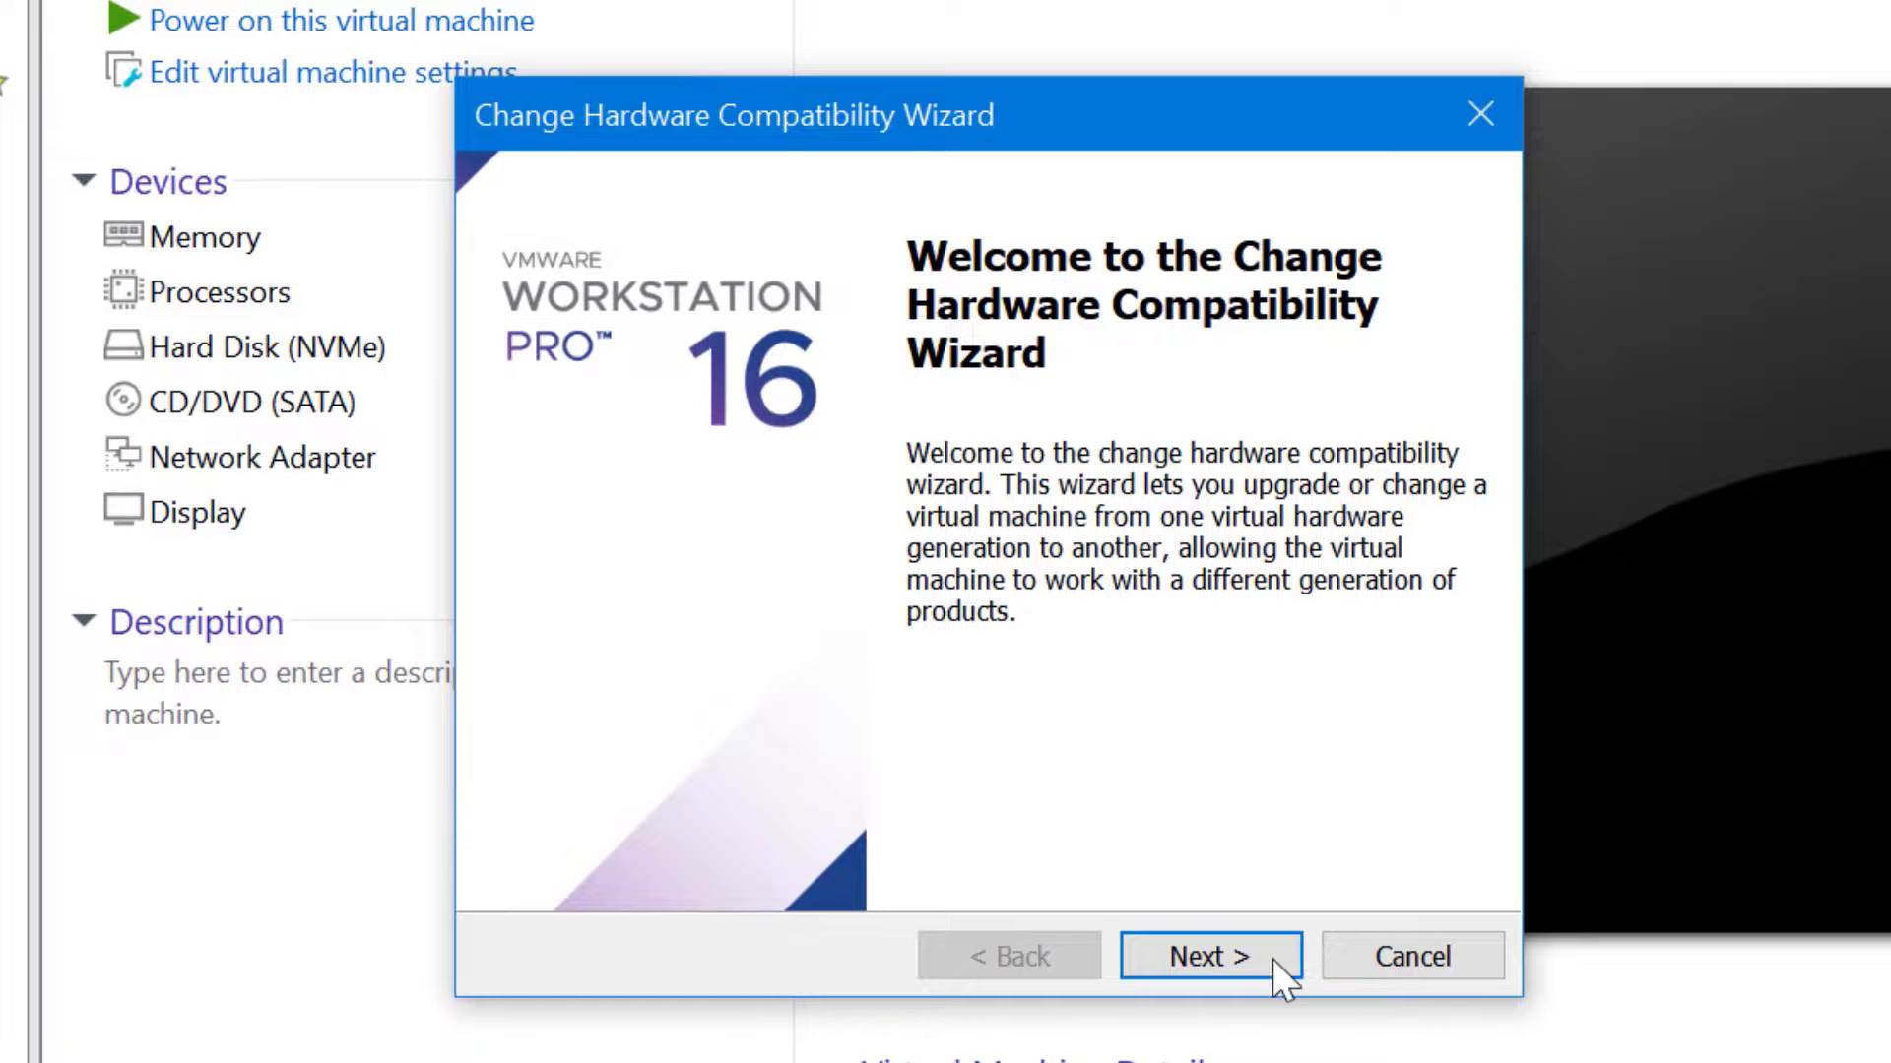
click(1272, 959)
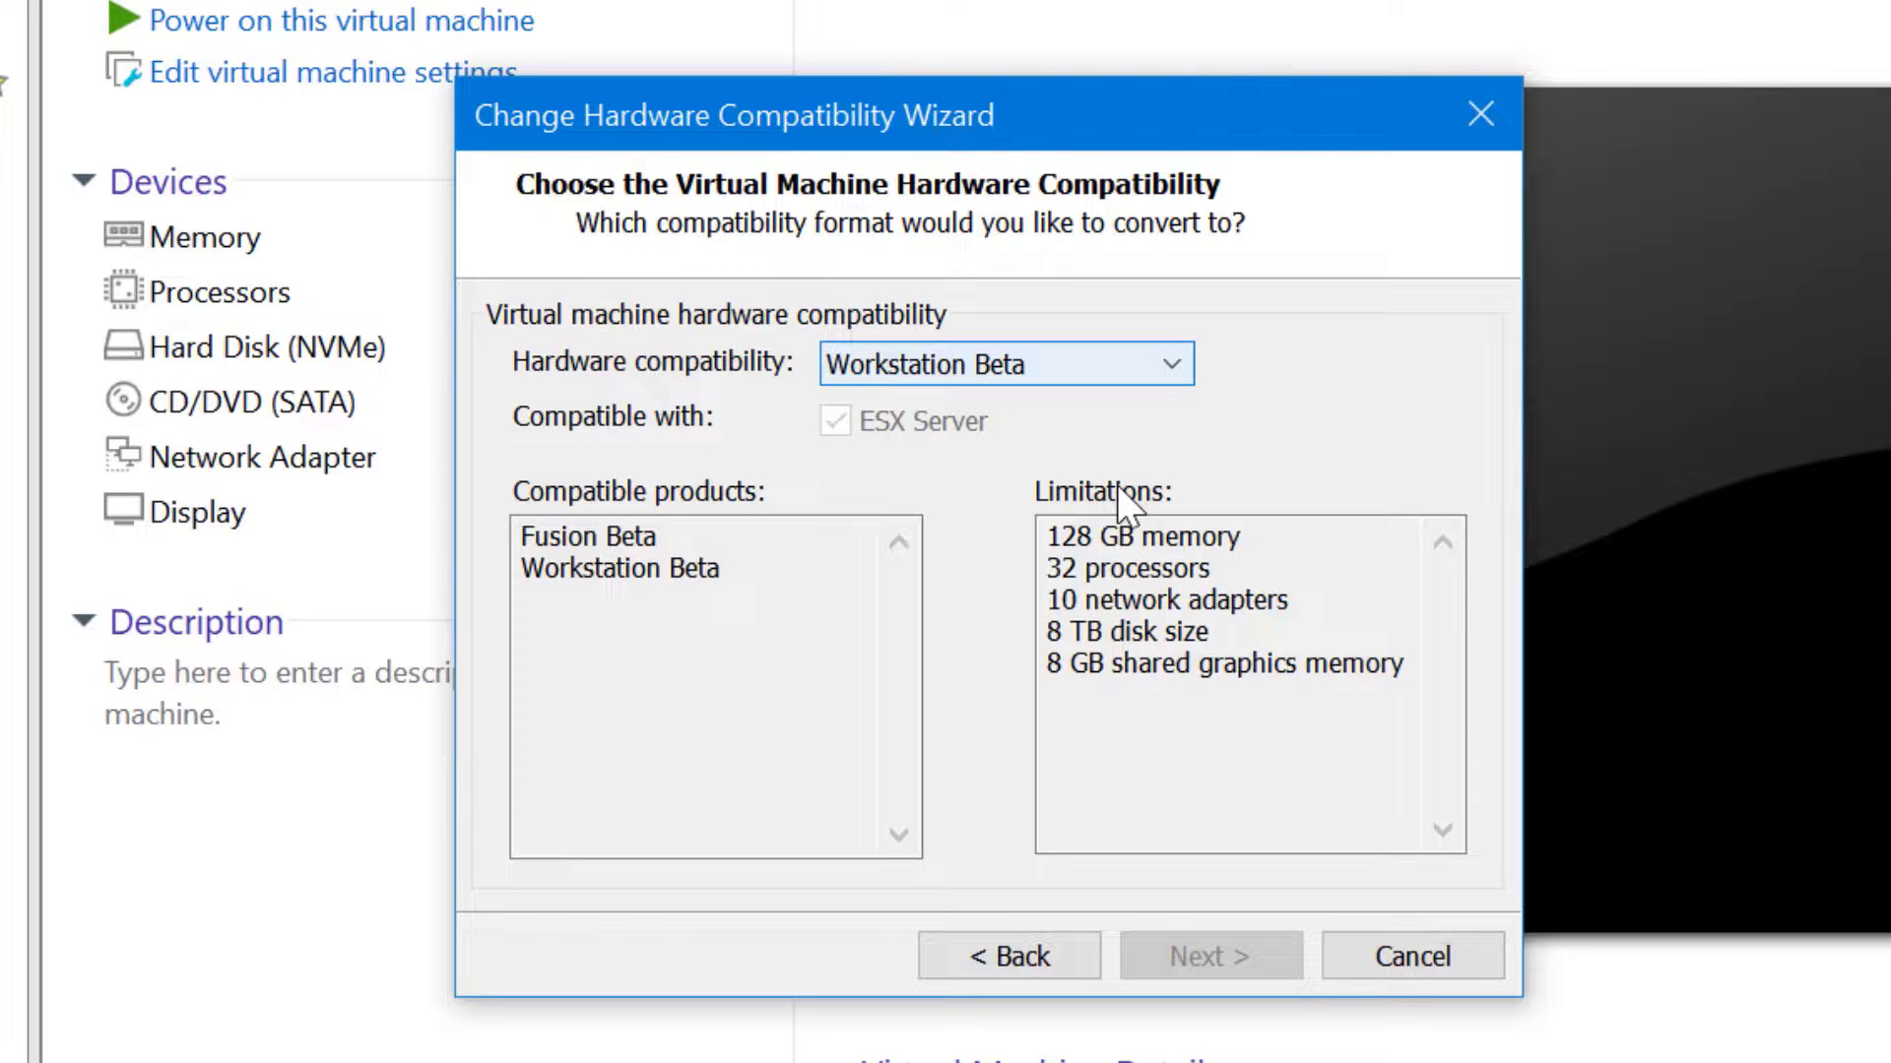
Compare the ESXi 7.0, Workstation 16.x, Workstation 10.x and Workstation Beta compatibility targets
click(1148, 362)
key(Down)
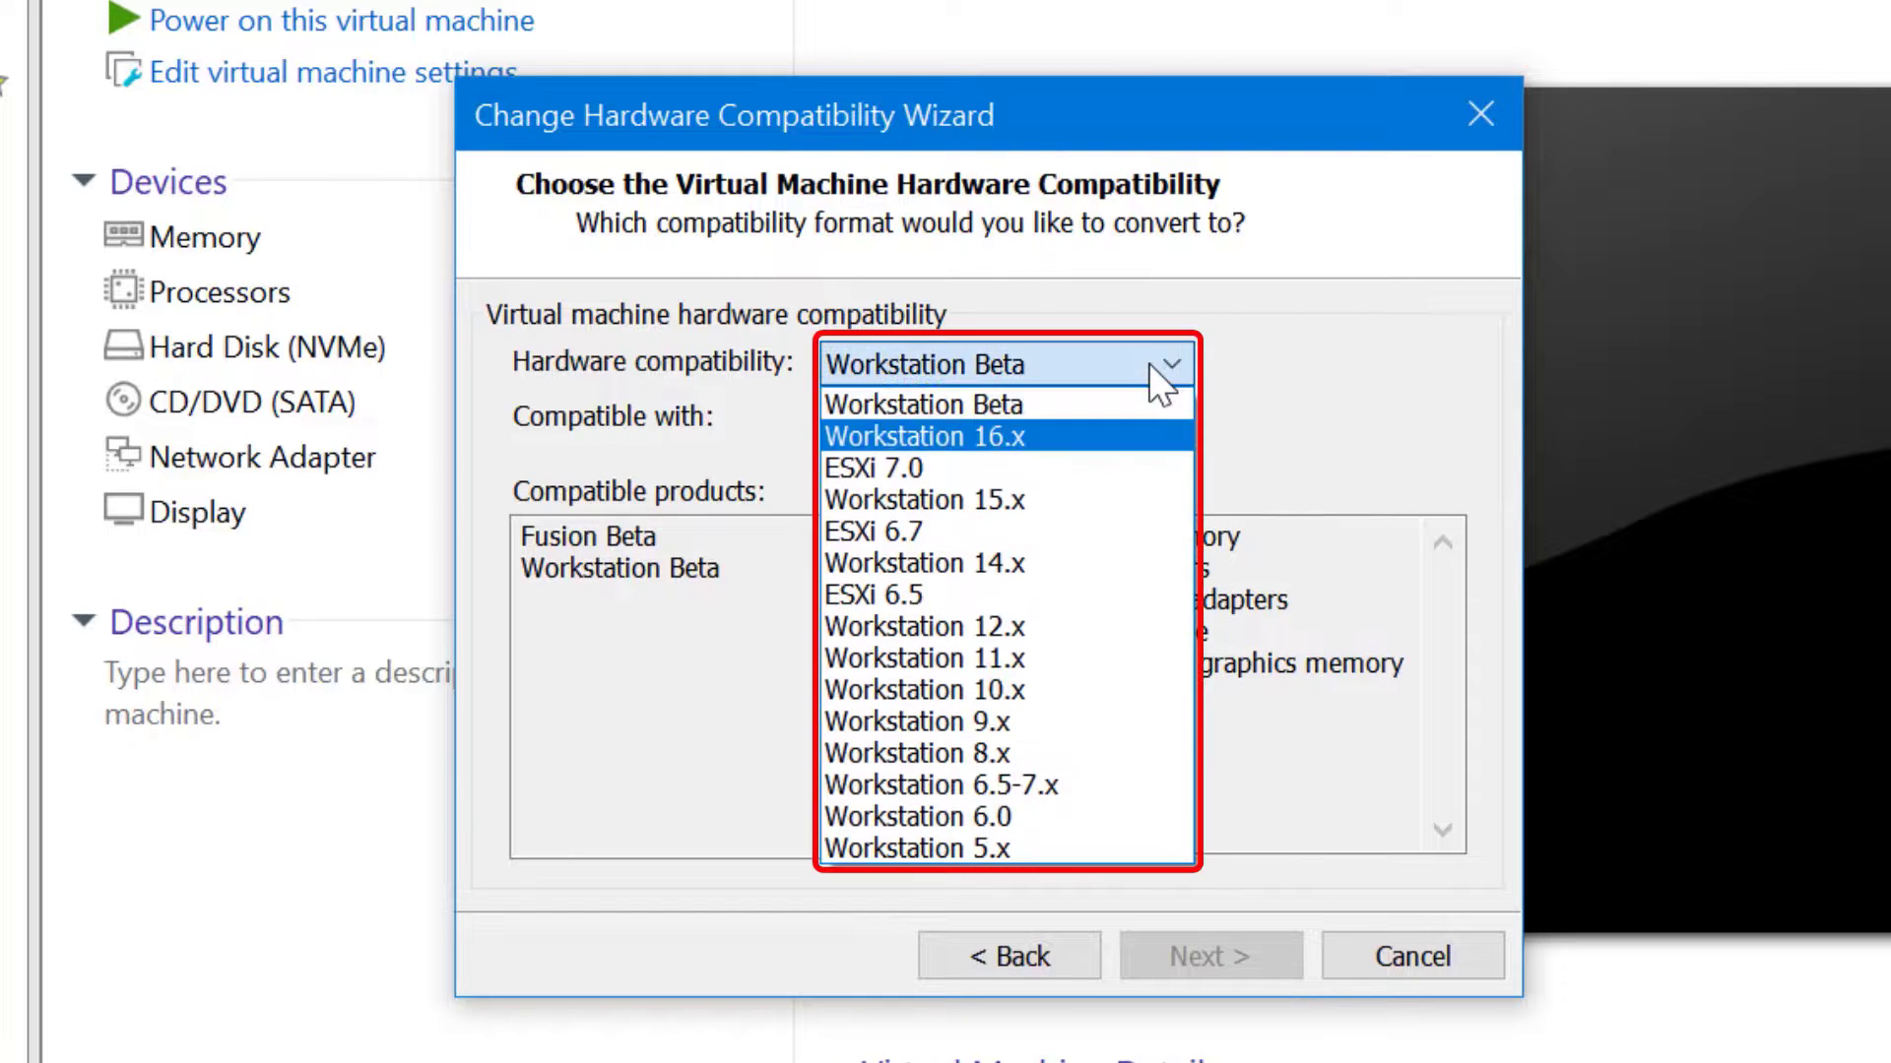
key(Down)
key(Down)
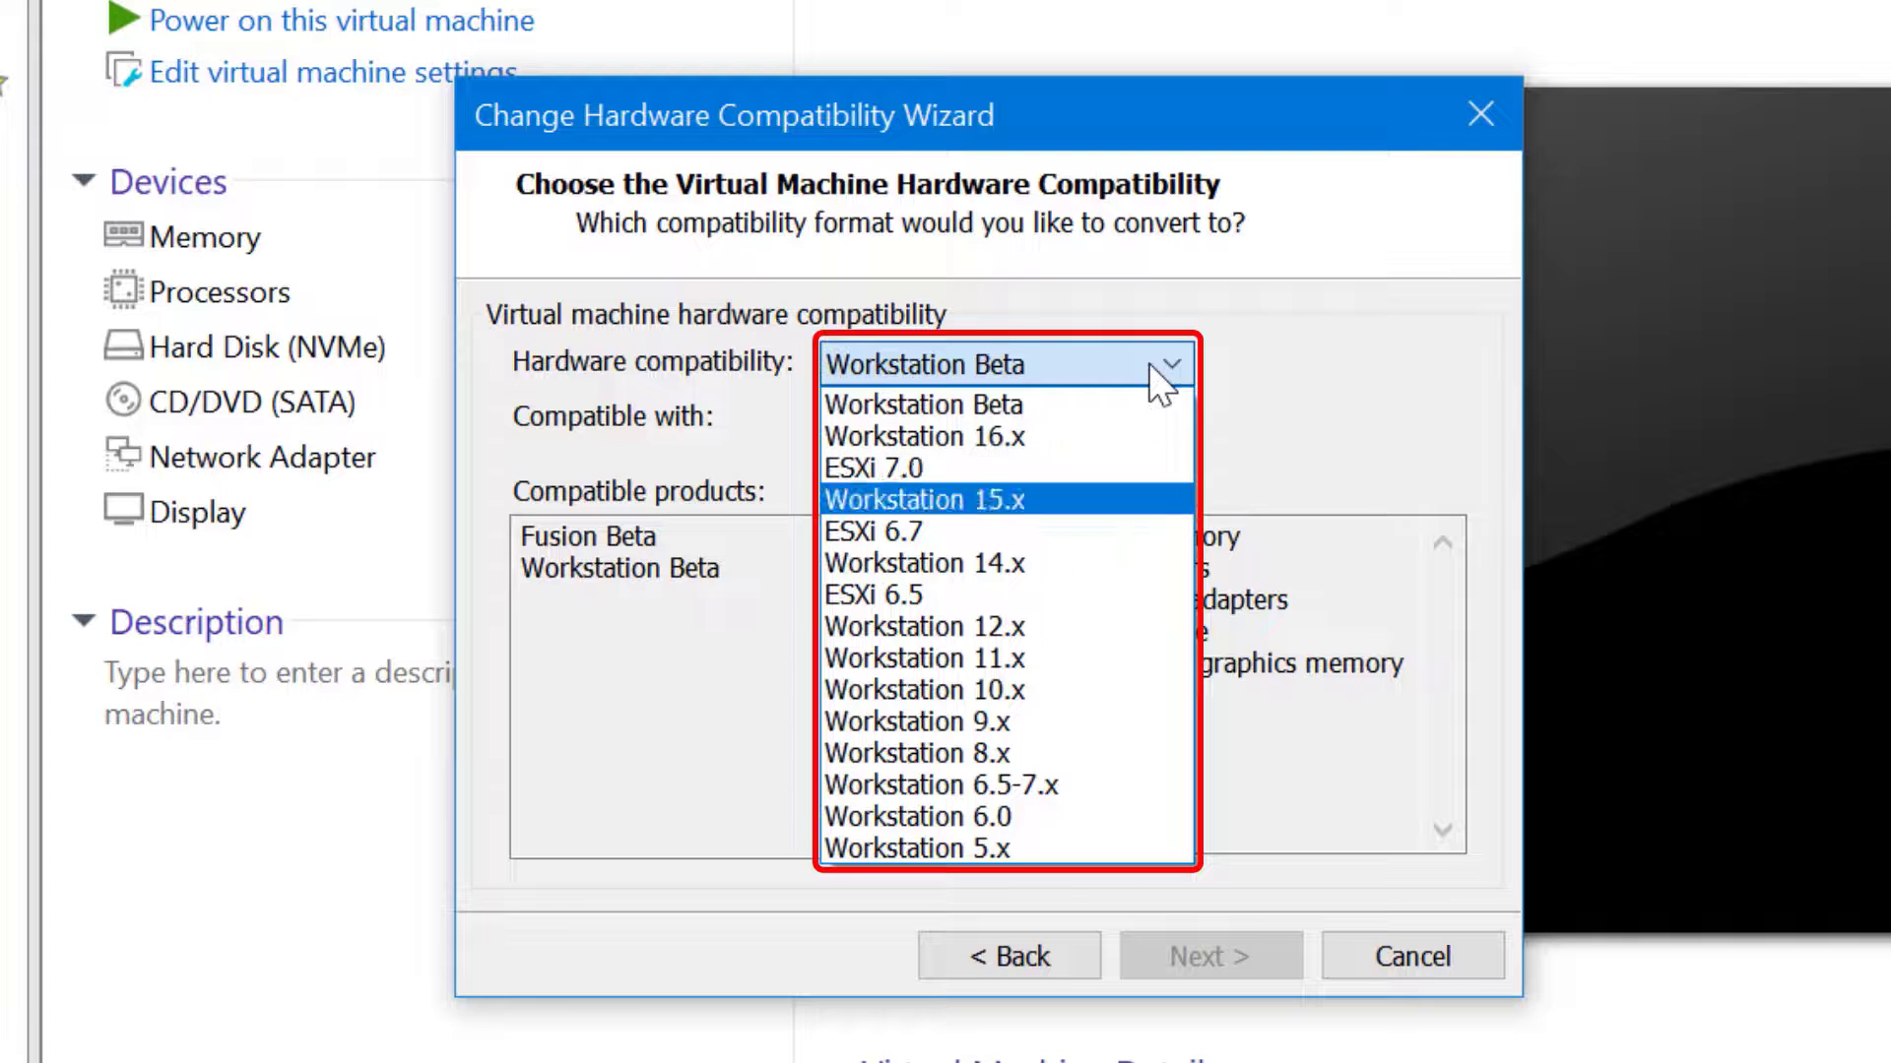
key(Up)
key(Up)
click(1117, 431)
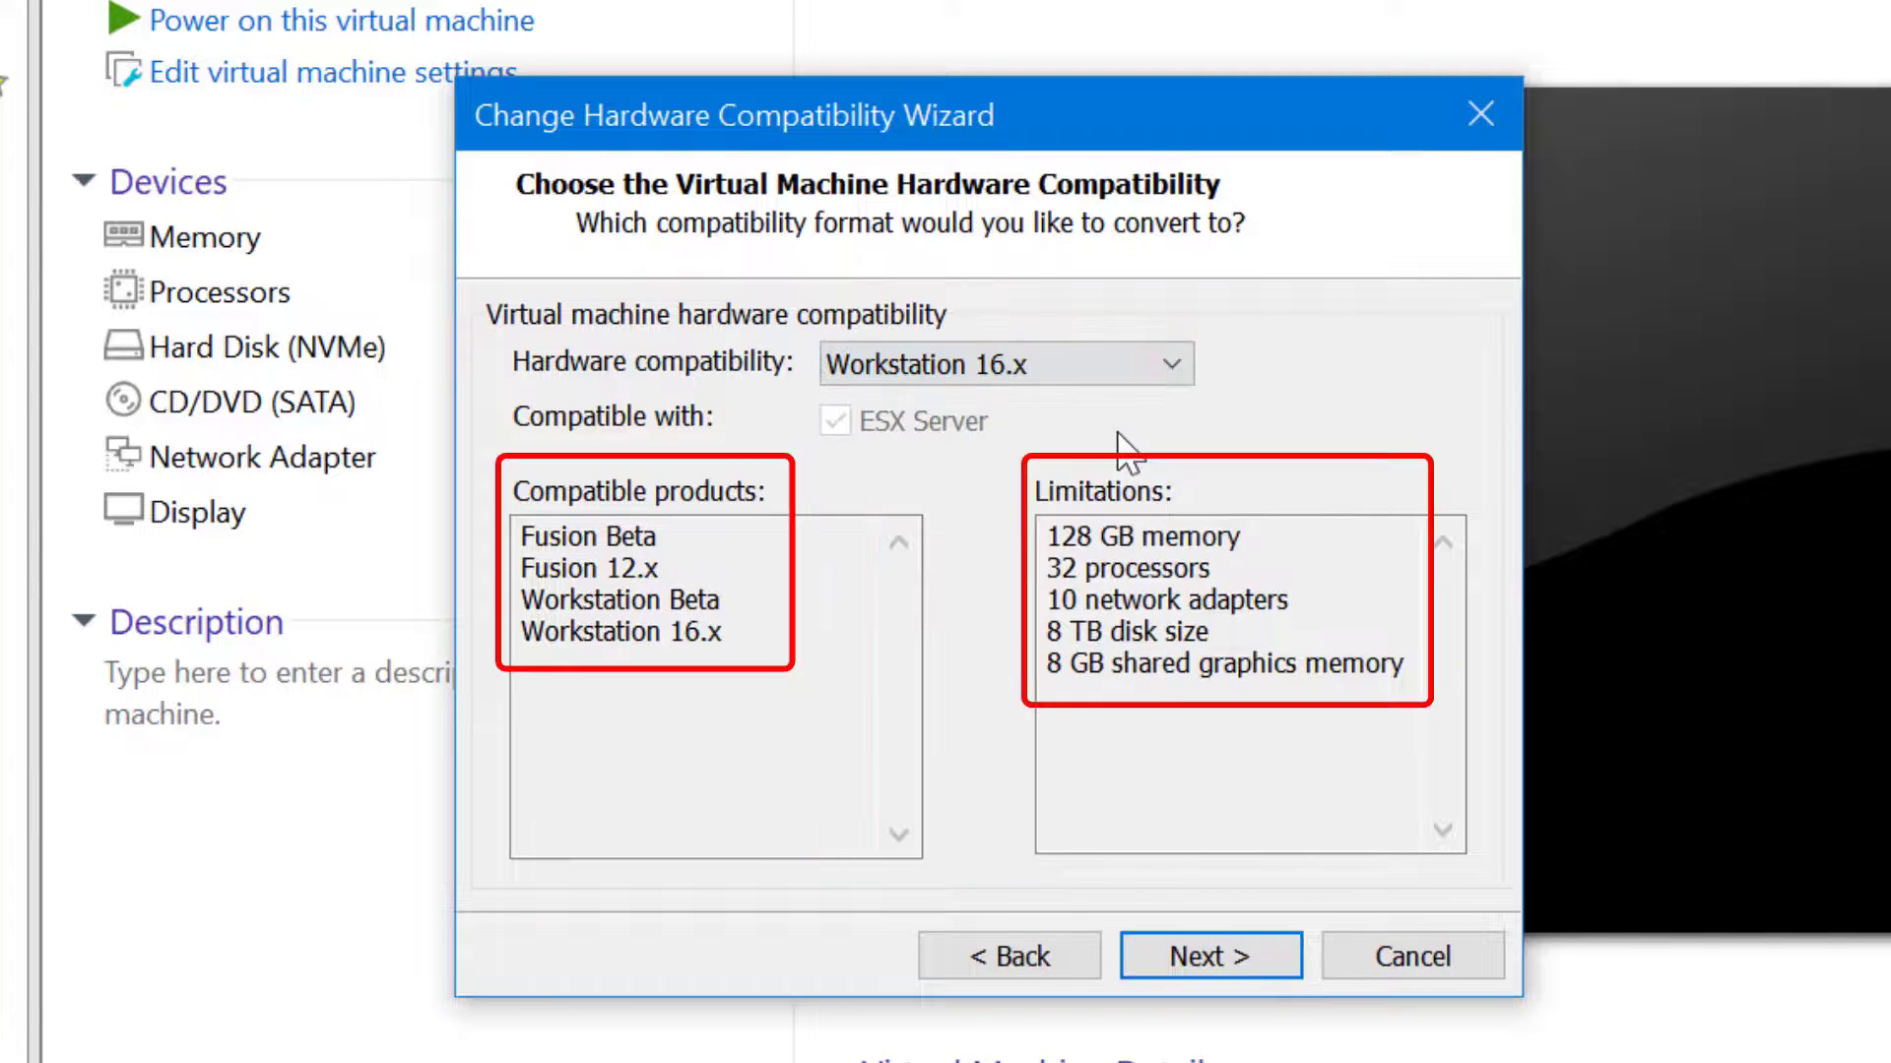
click(1113, 347)
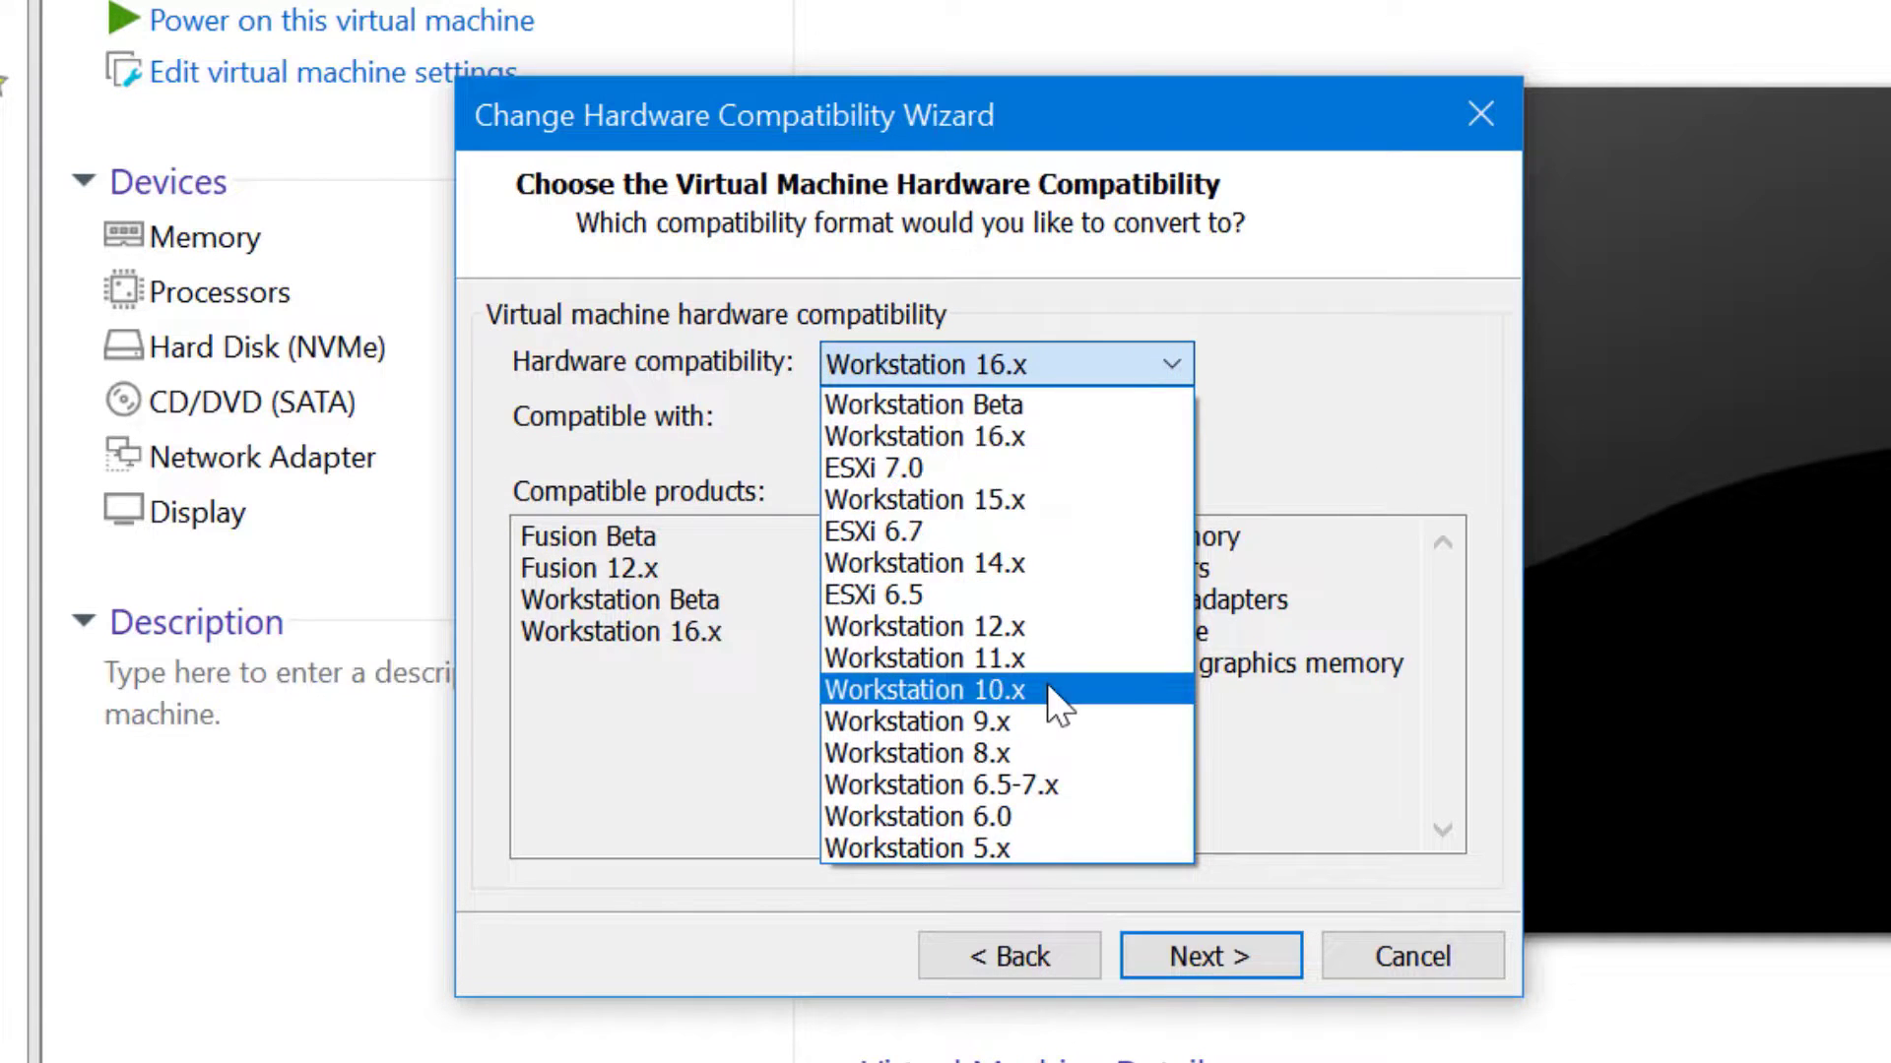
click(1048, 679)
click(1057, 367)
click(1056, 414)
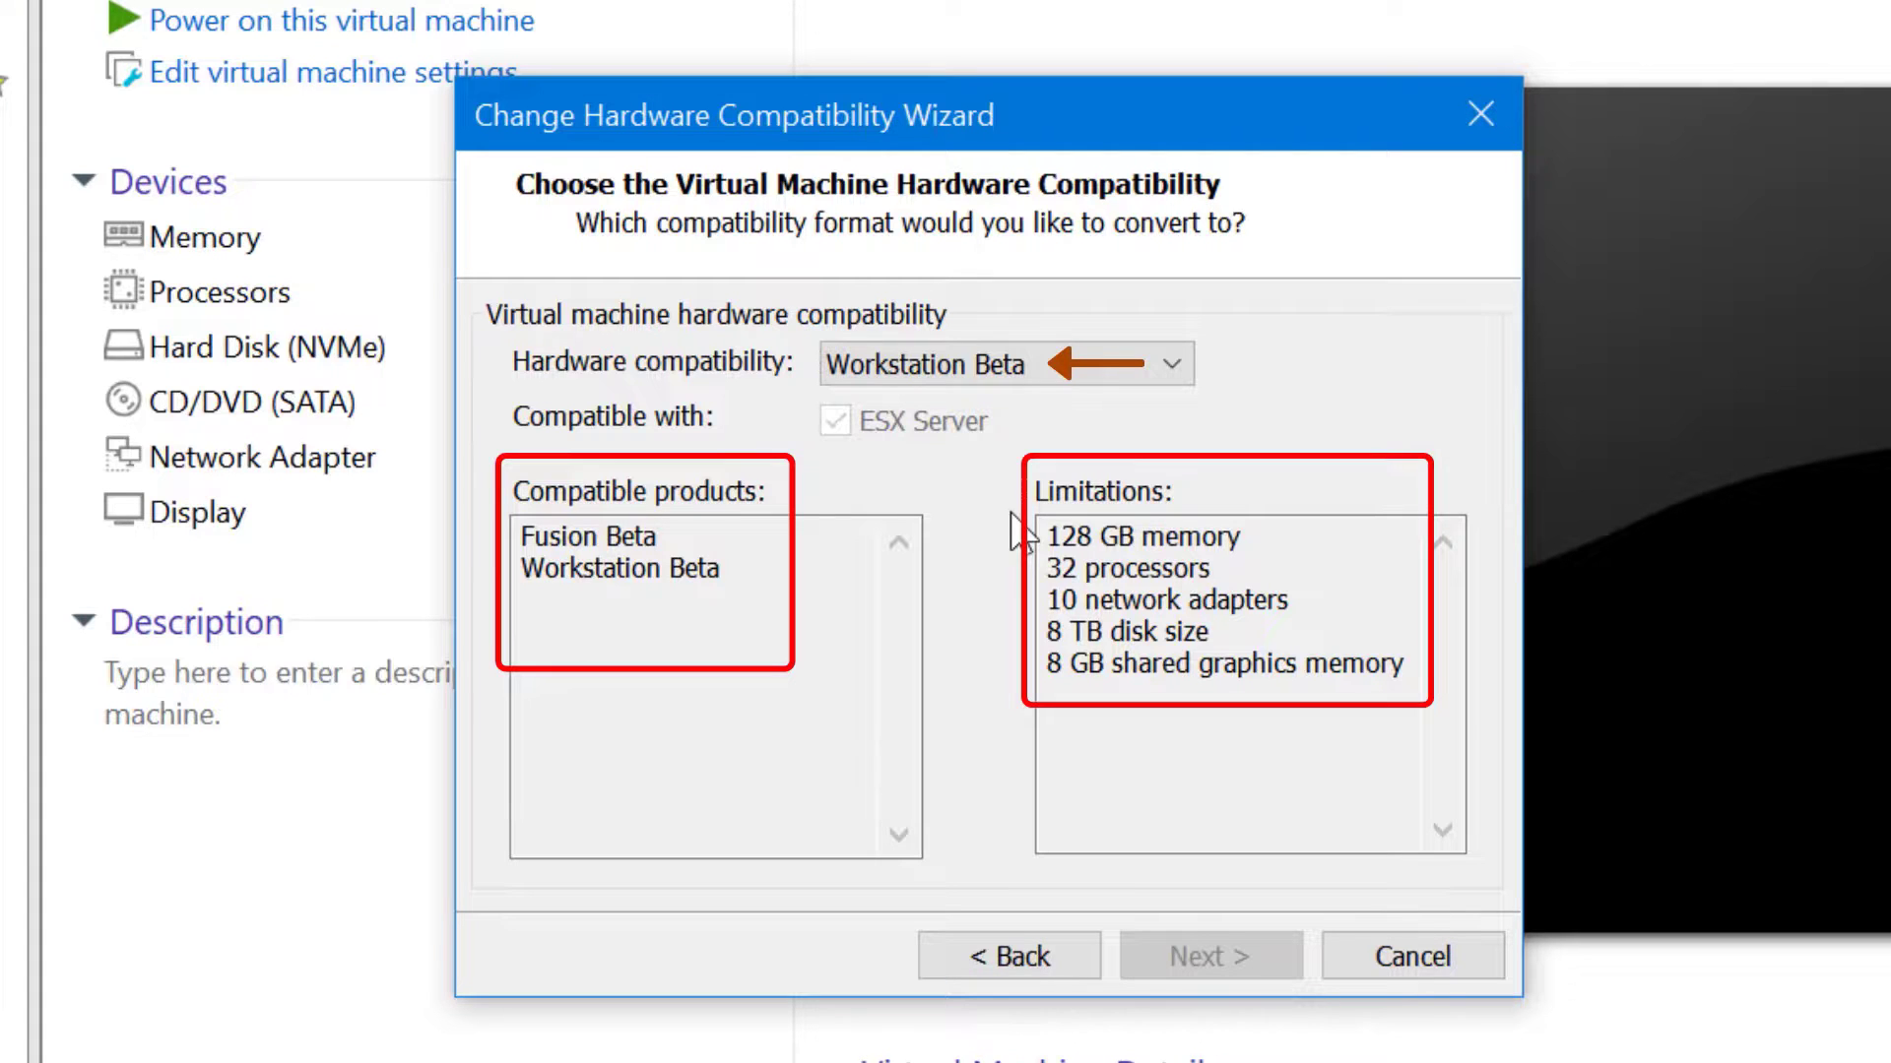
Select Workstation 16.x as the hardware compatibility target
click(1136, 375)
key(Down)
key(Return)
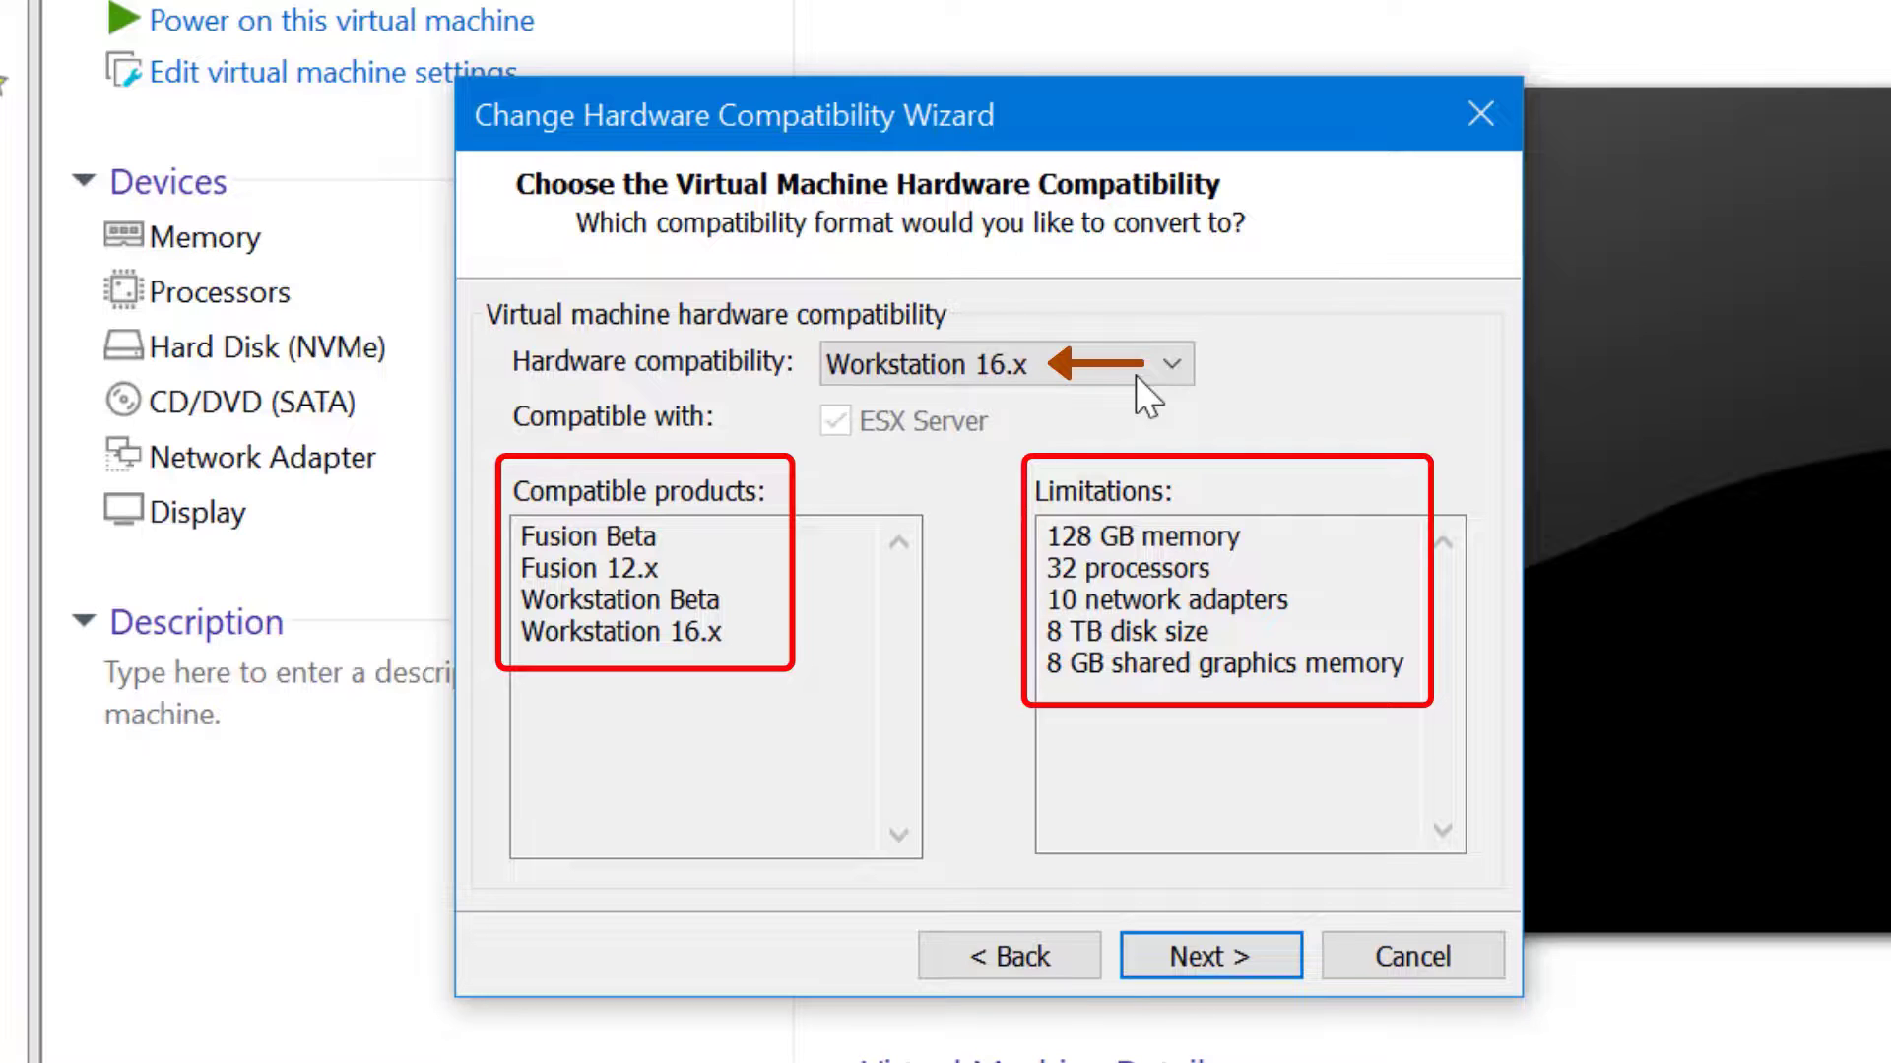
Check Workstation 6.0's limits (8 GB memory, 2 processors, 950 GB disk), then revert to Workstation Beta
click(1168, 375)
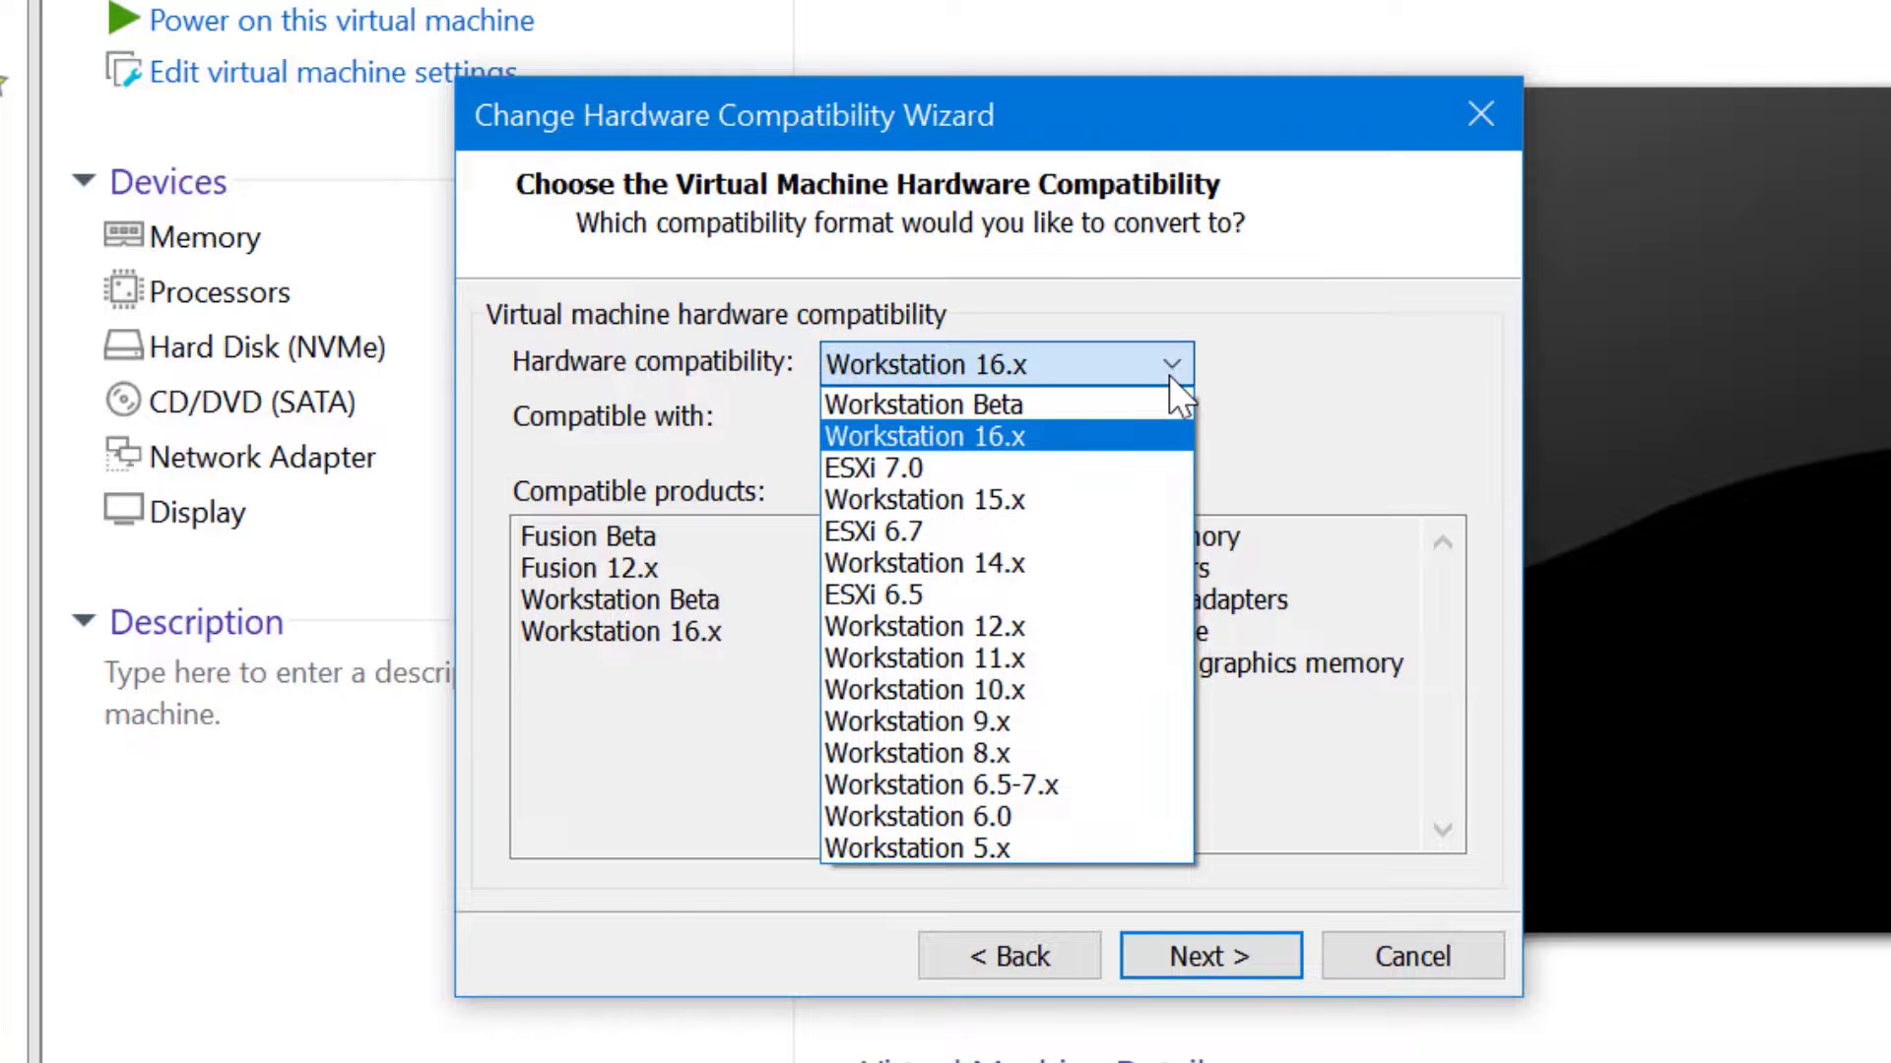
click(1090, 817)
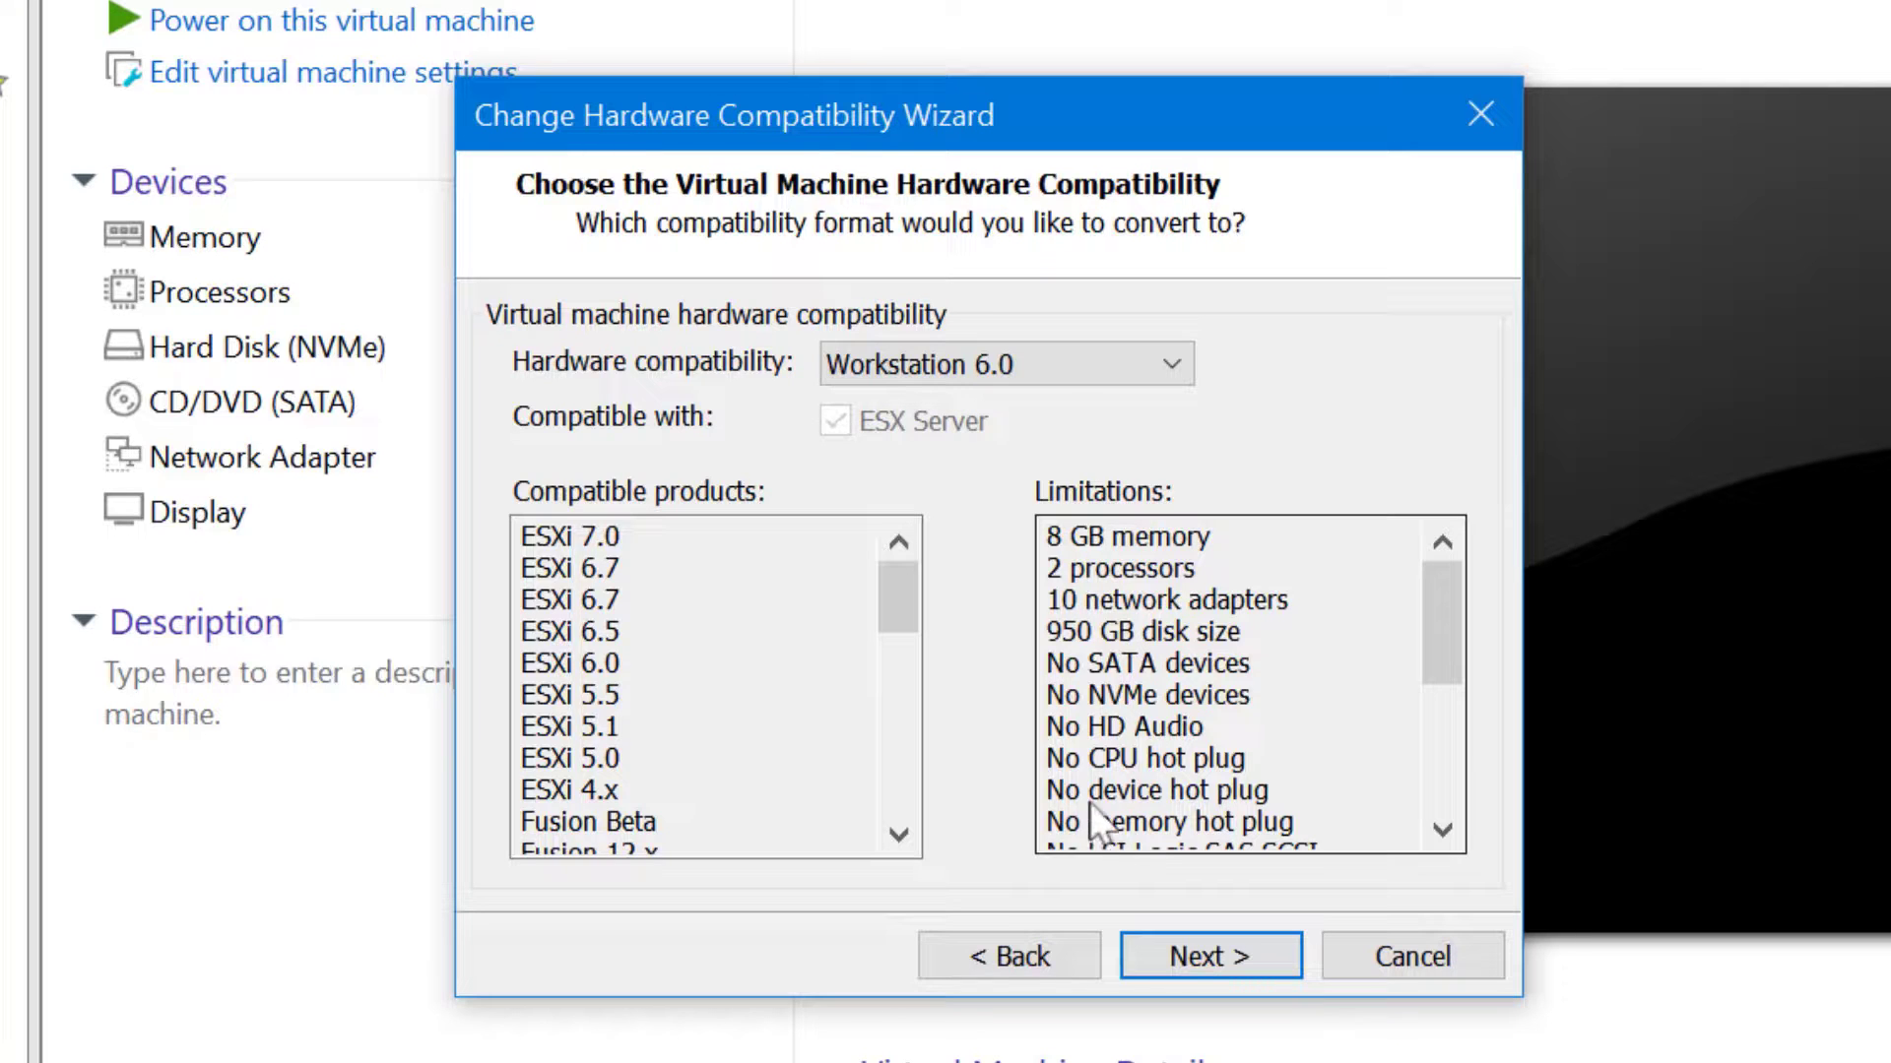
click(1044, 374)
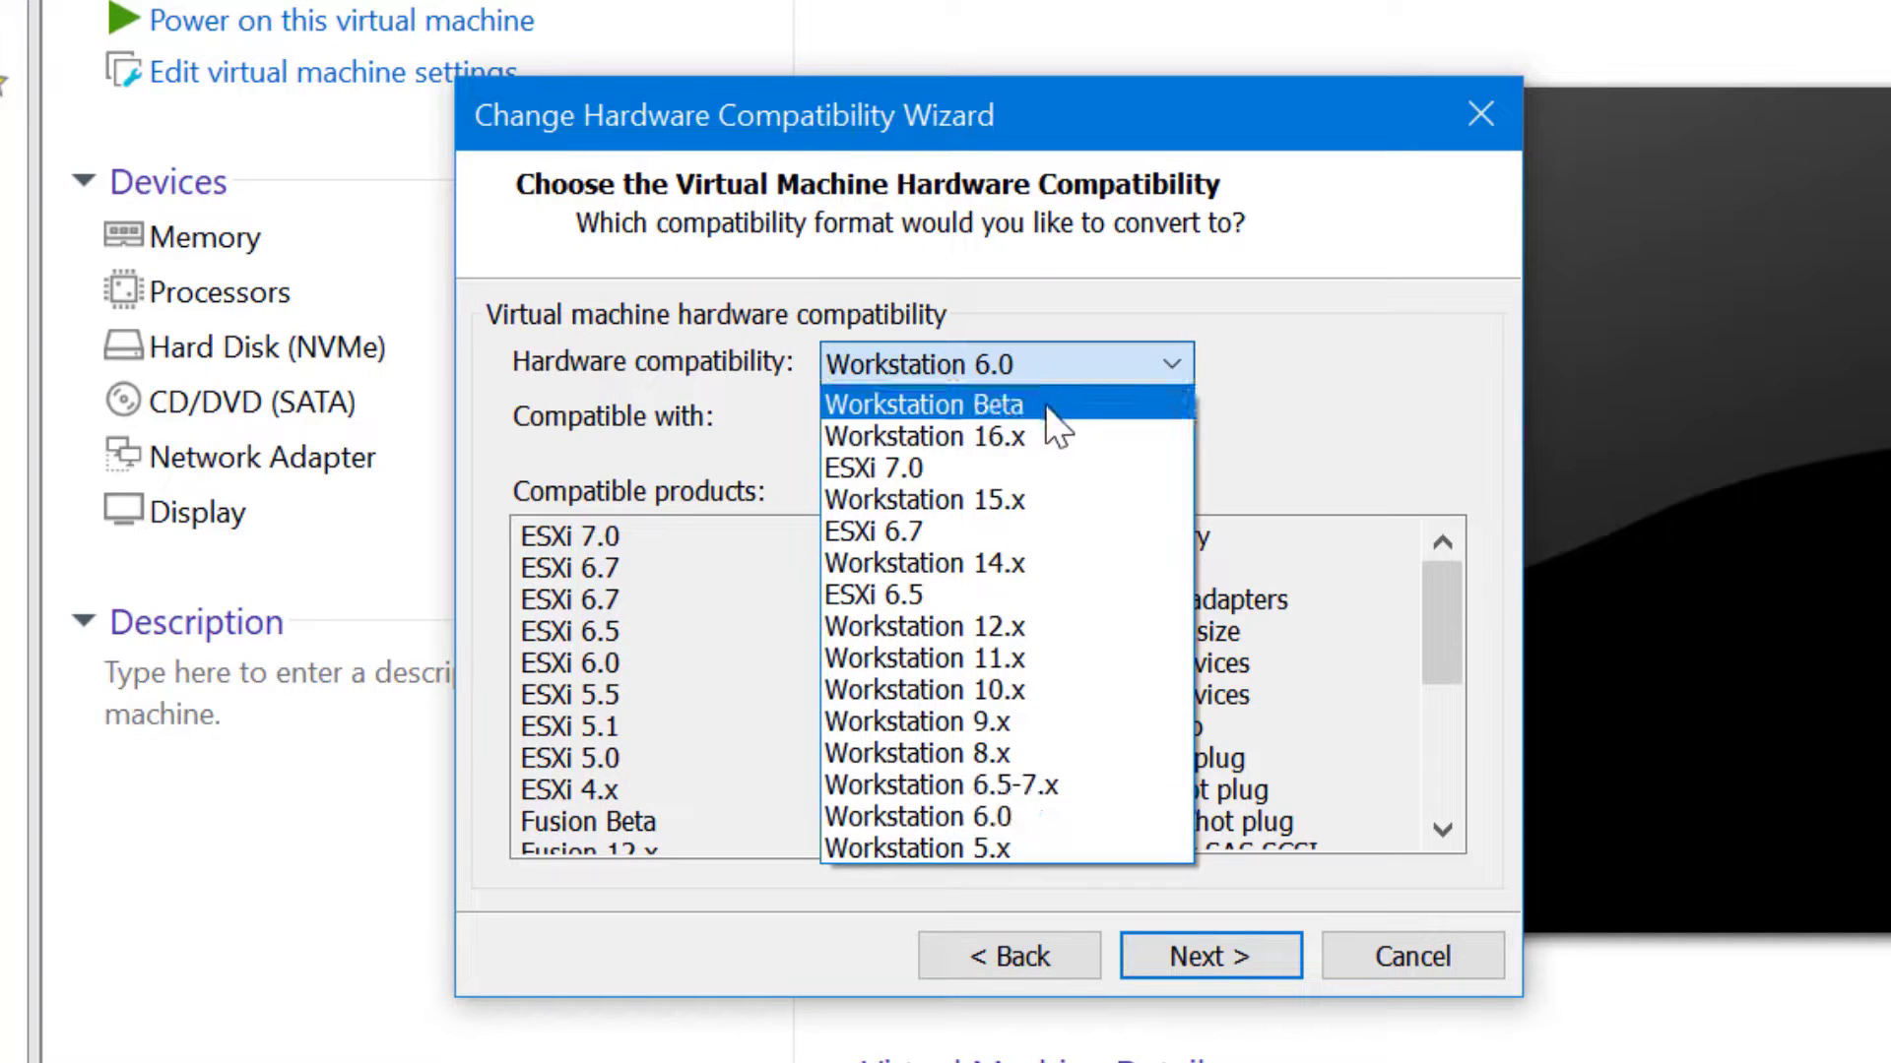
click(1046, 405)
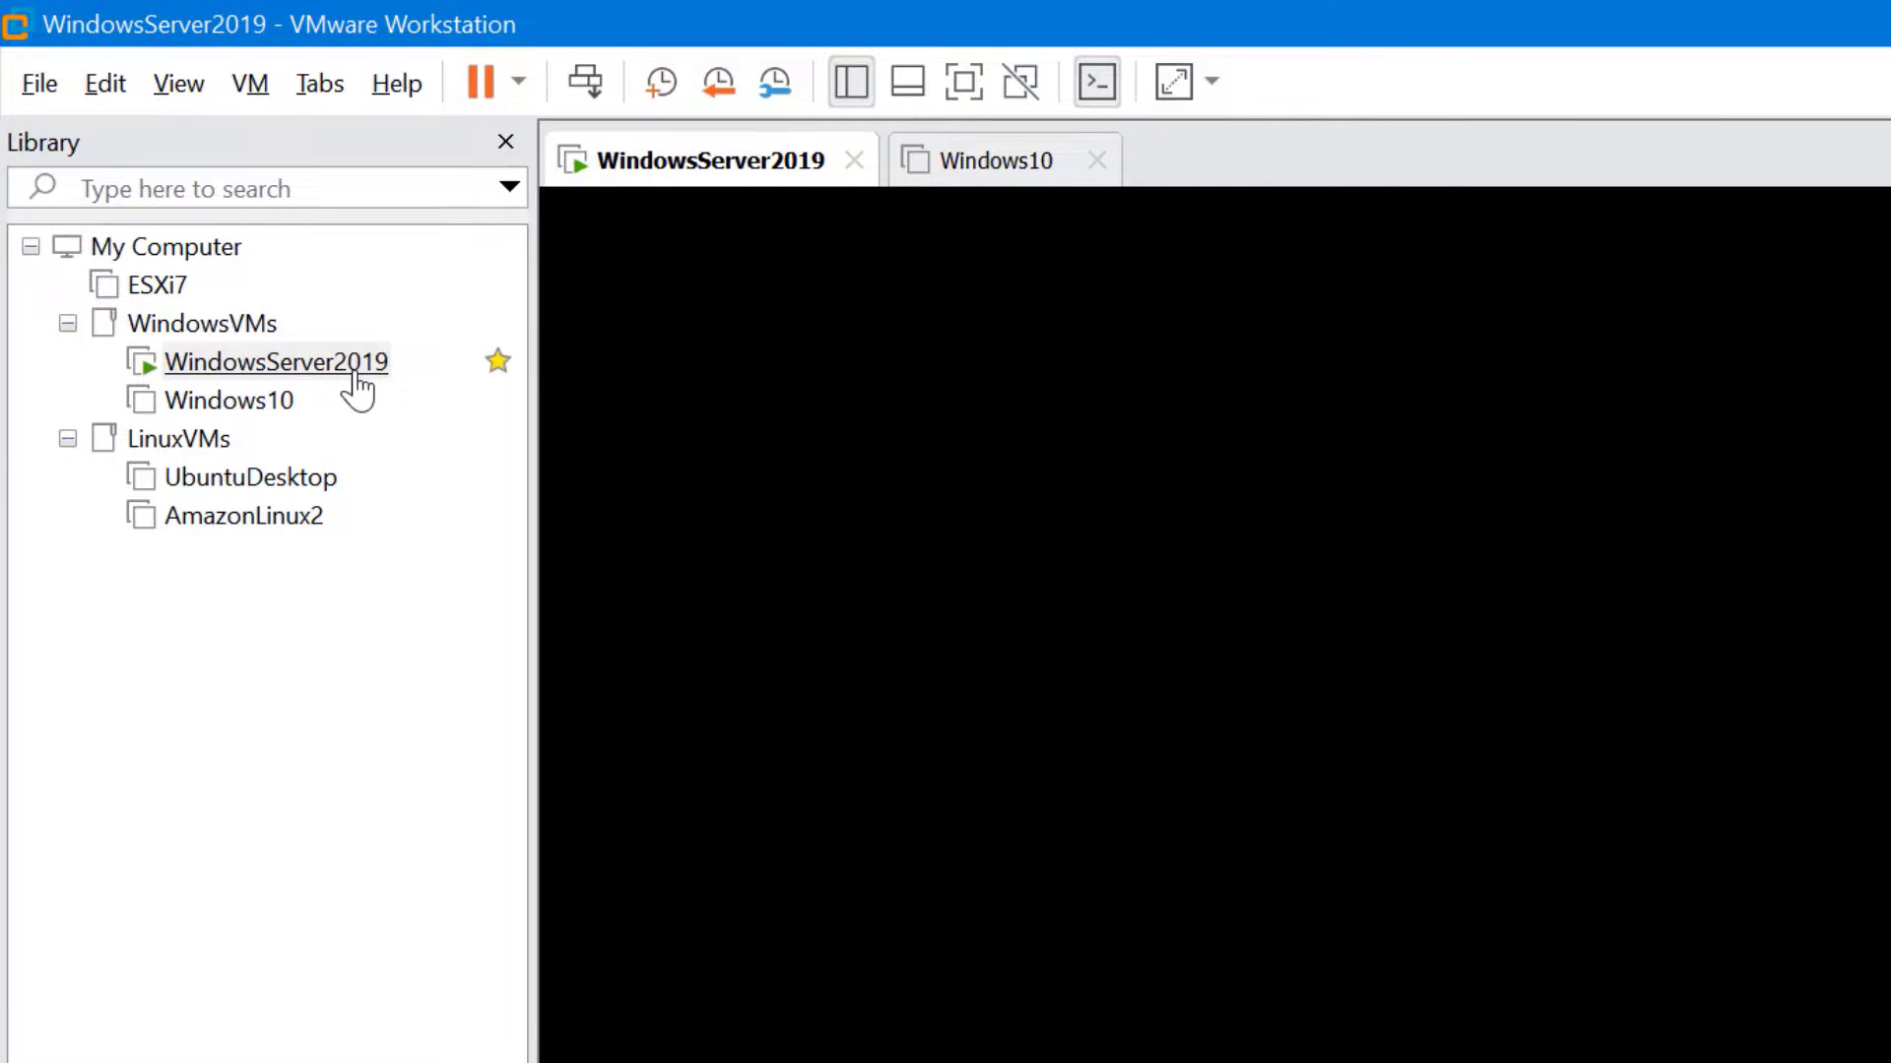
Attempt to clone the running WindowsServer2019 and dismiss the refusing clone wizard
right_click(356, 374)
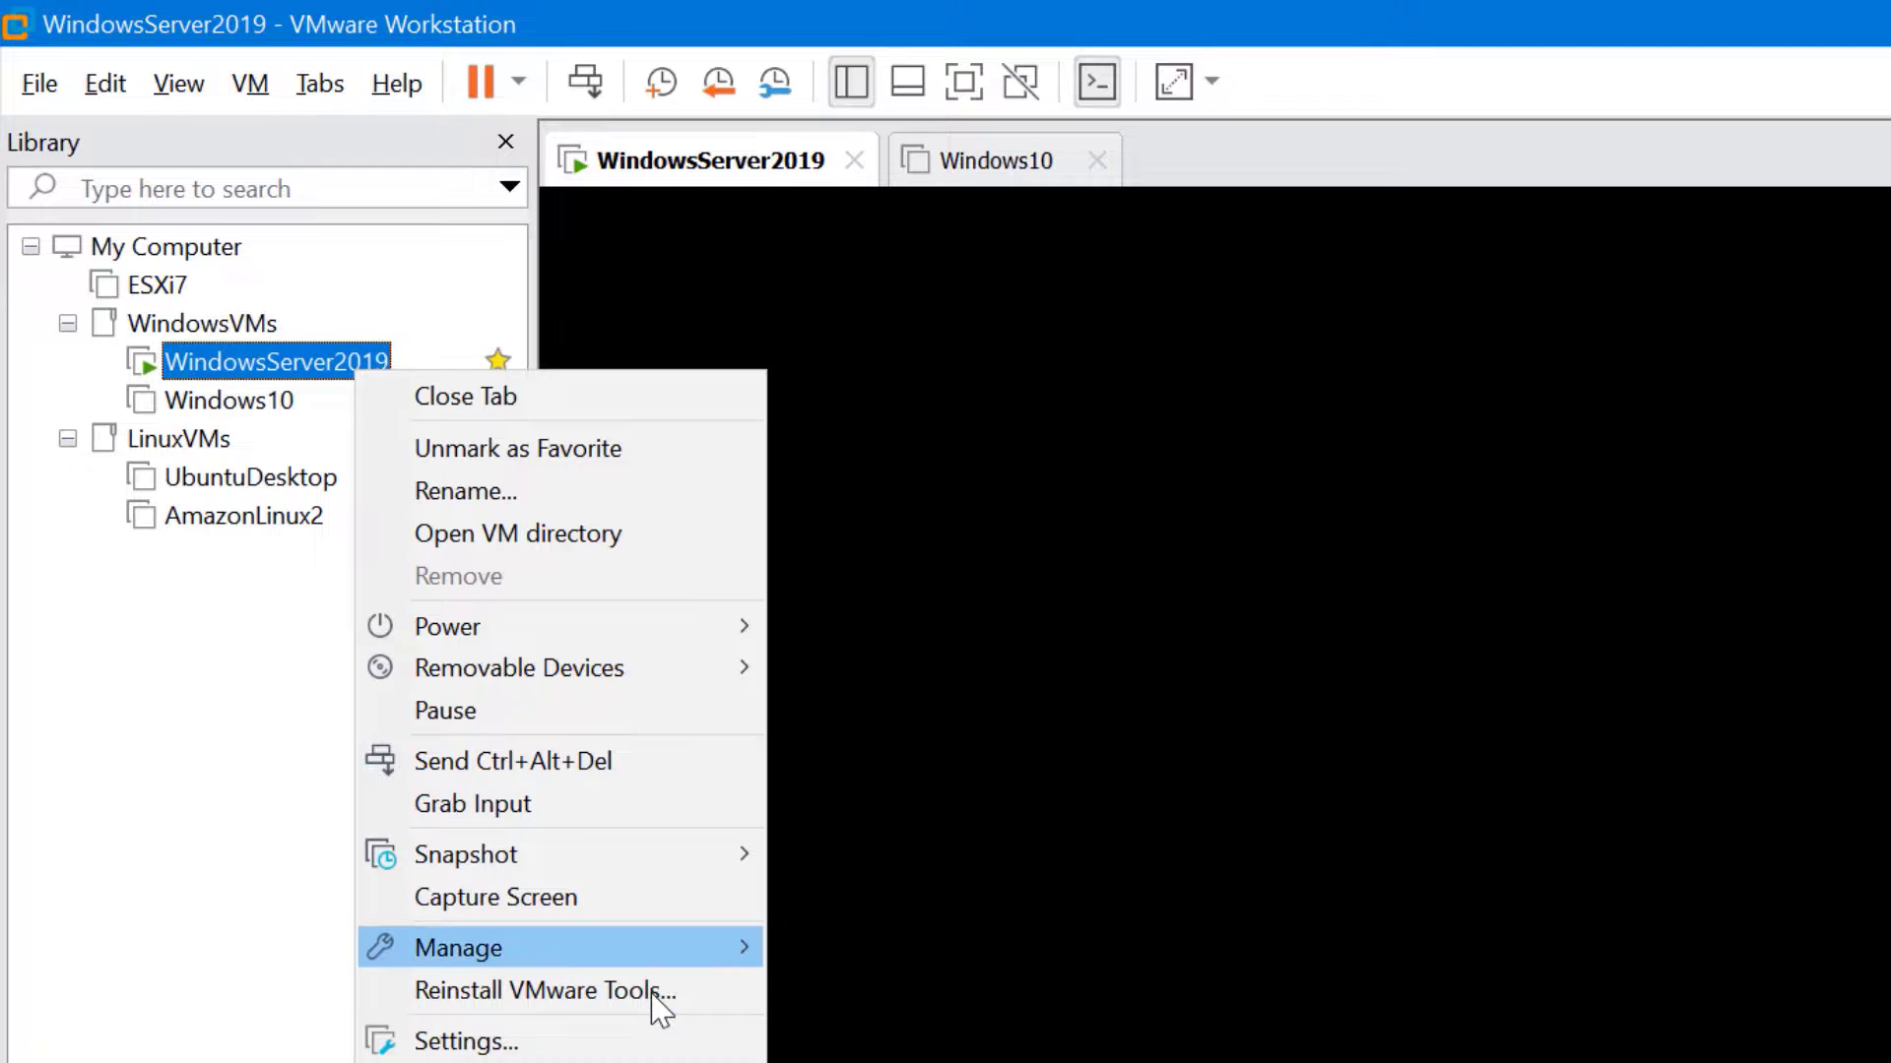
mouse_move(652, 992)
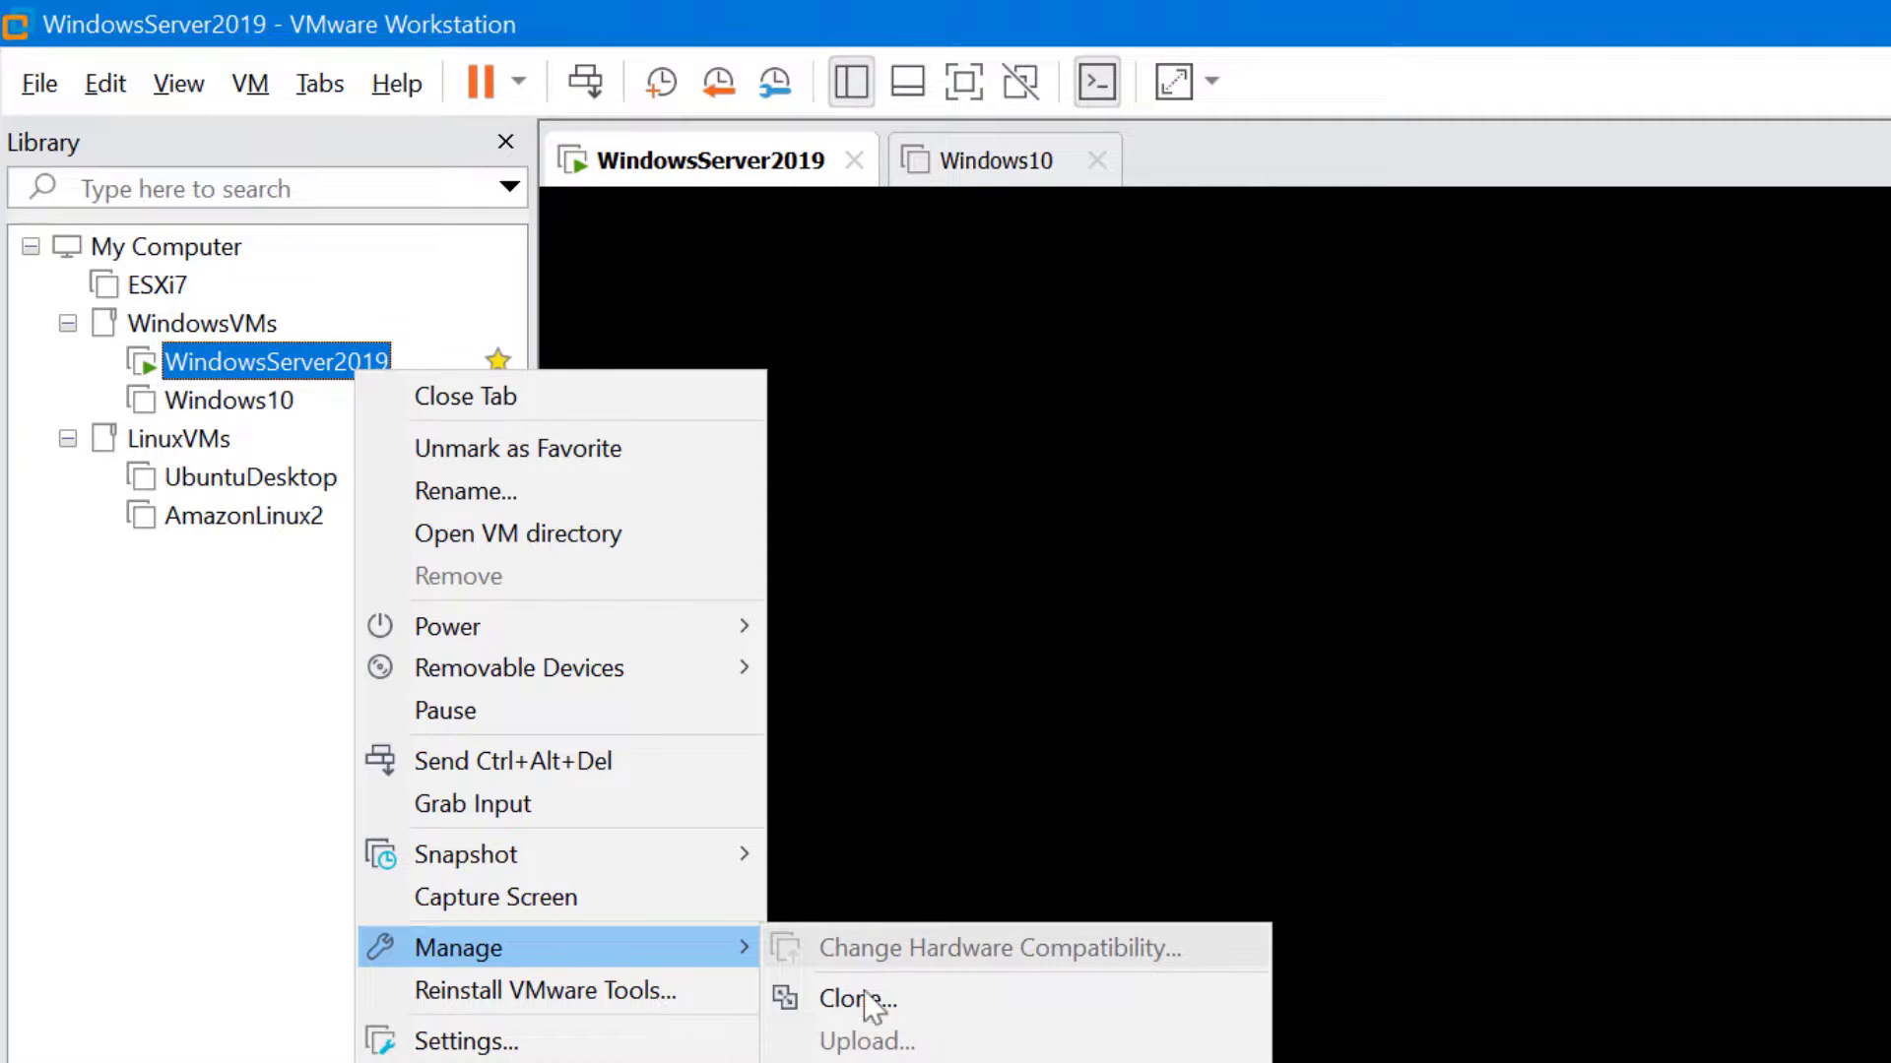
click(931, 1003)
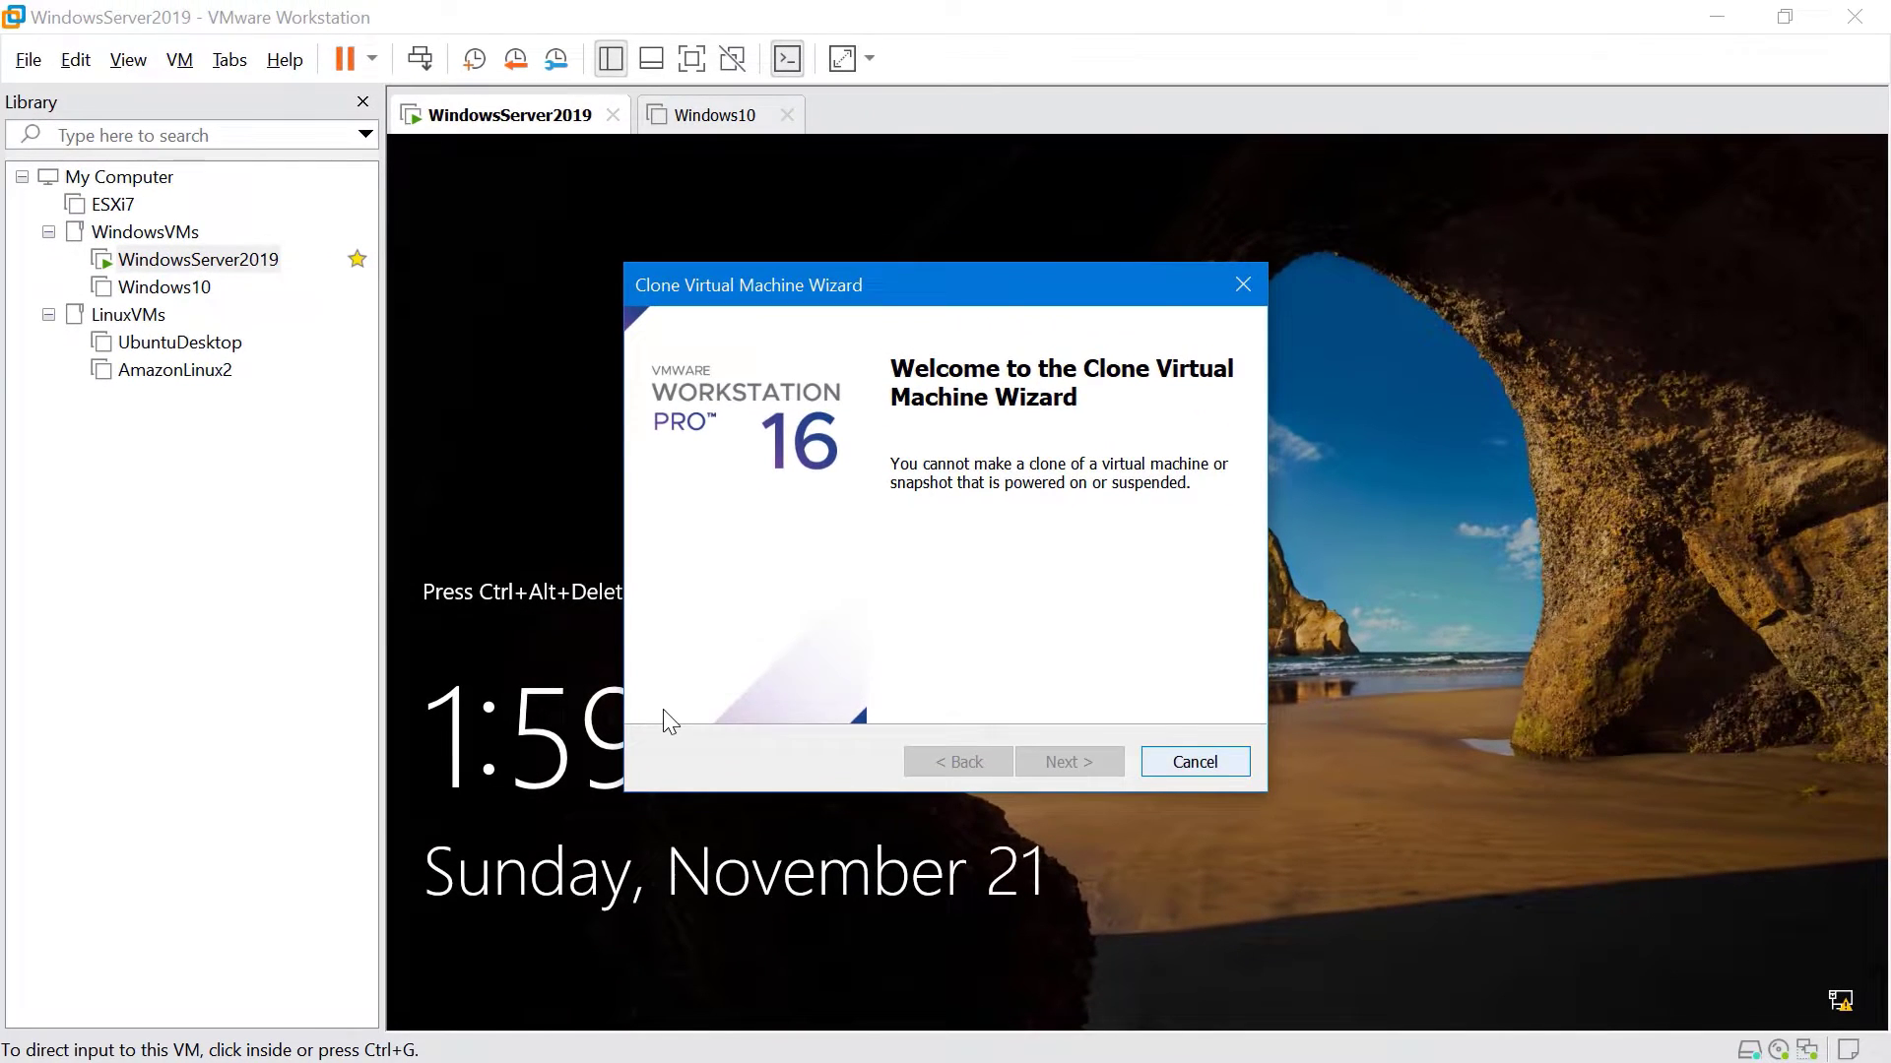
key(Escape)
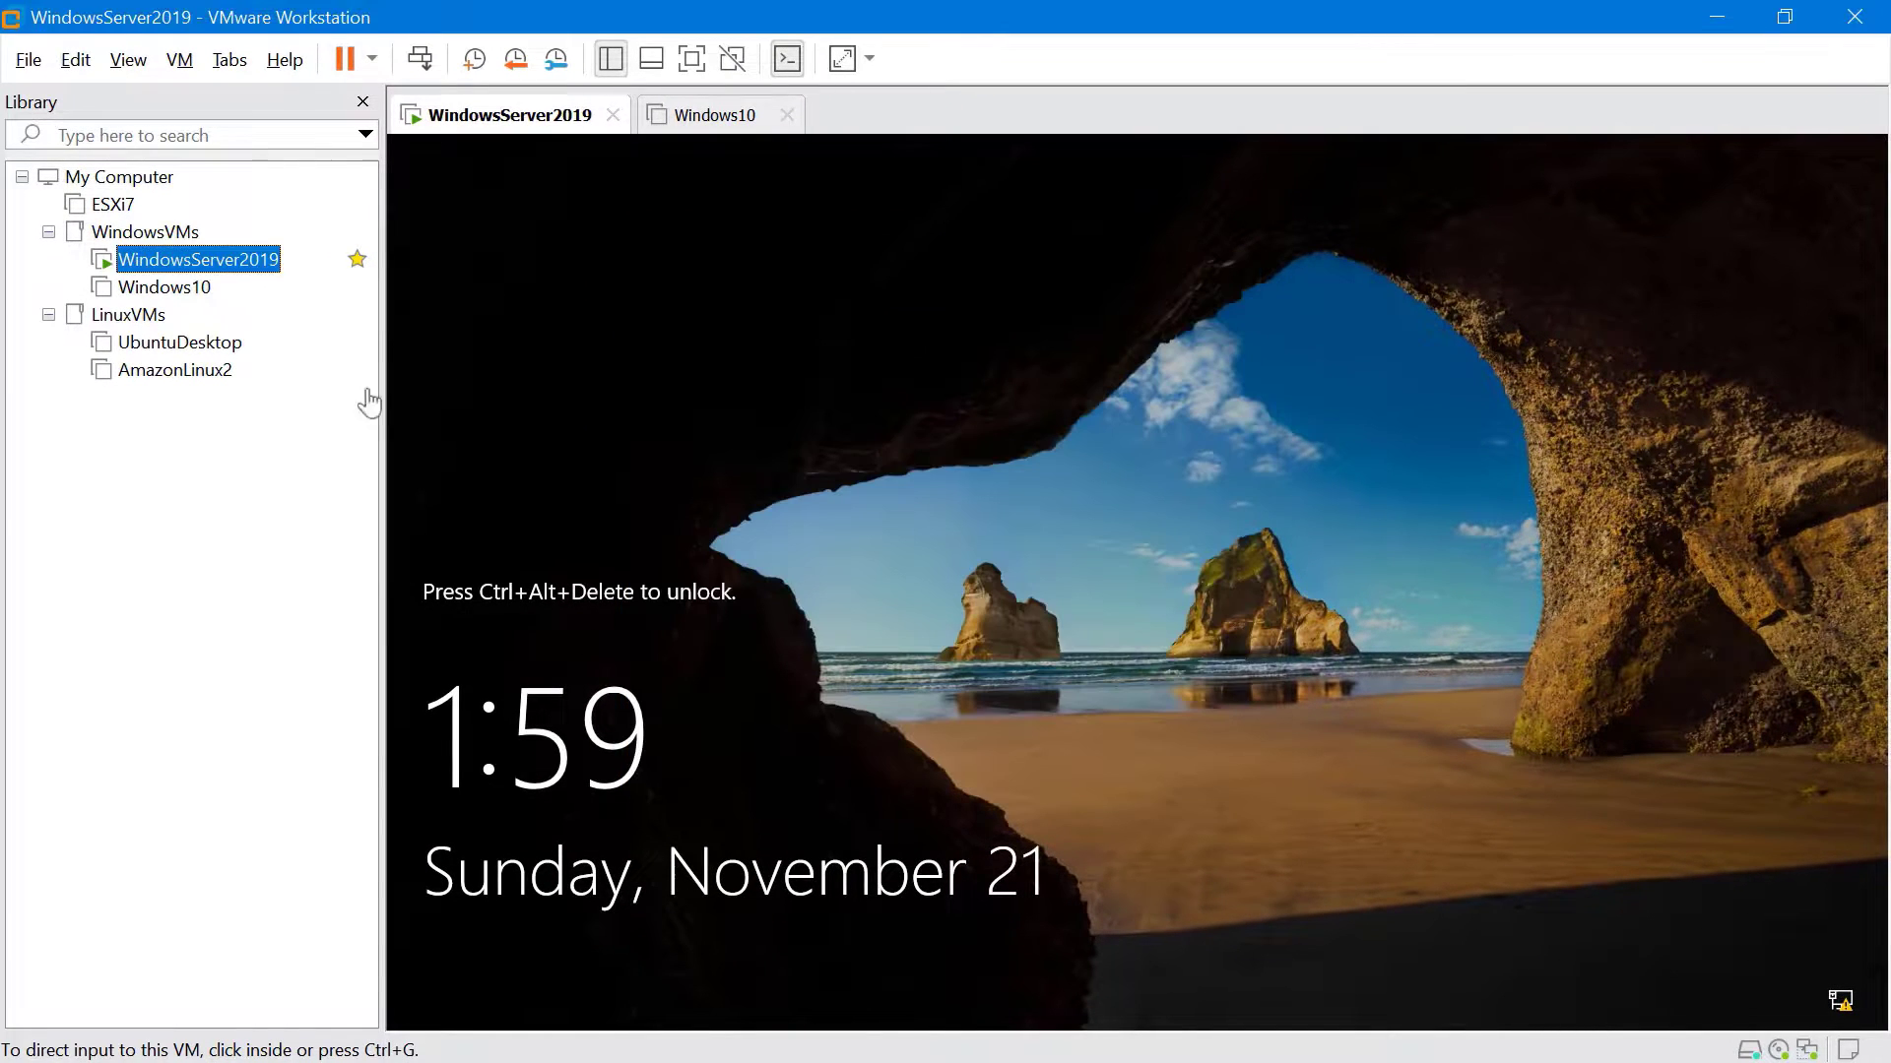
Shut down the WindowsServer2019 guest and confirm the shutdown
right_click(254, 264)
mouse_move(512, 446)
click(620, 476)
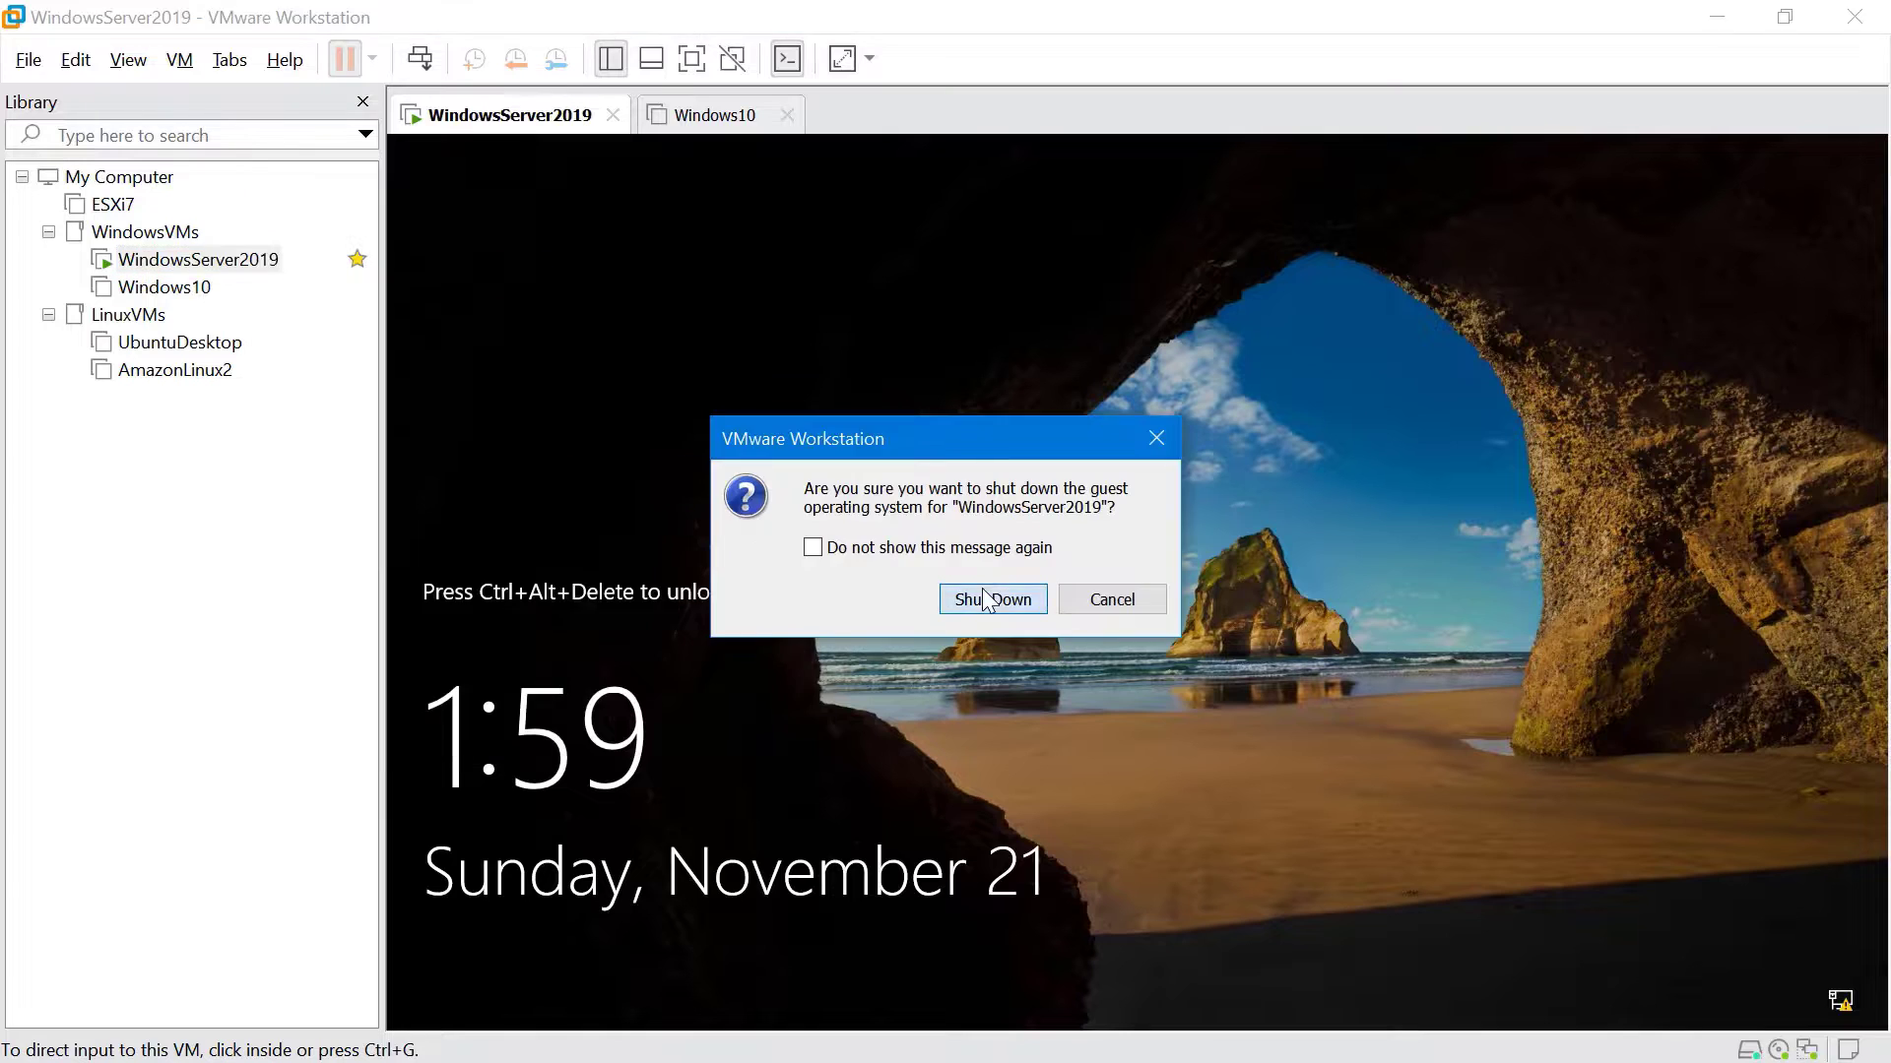
click(992, 595)
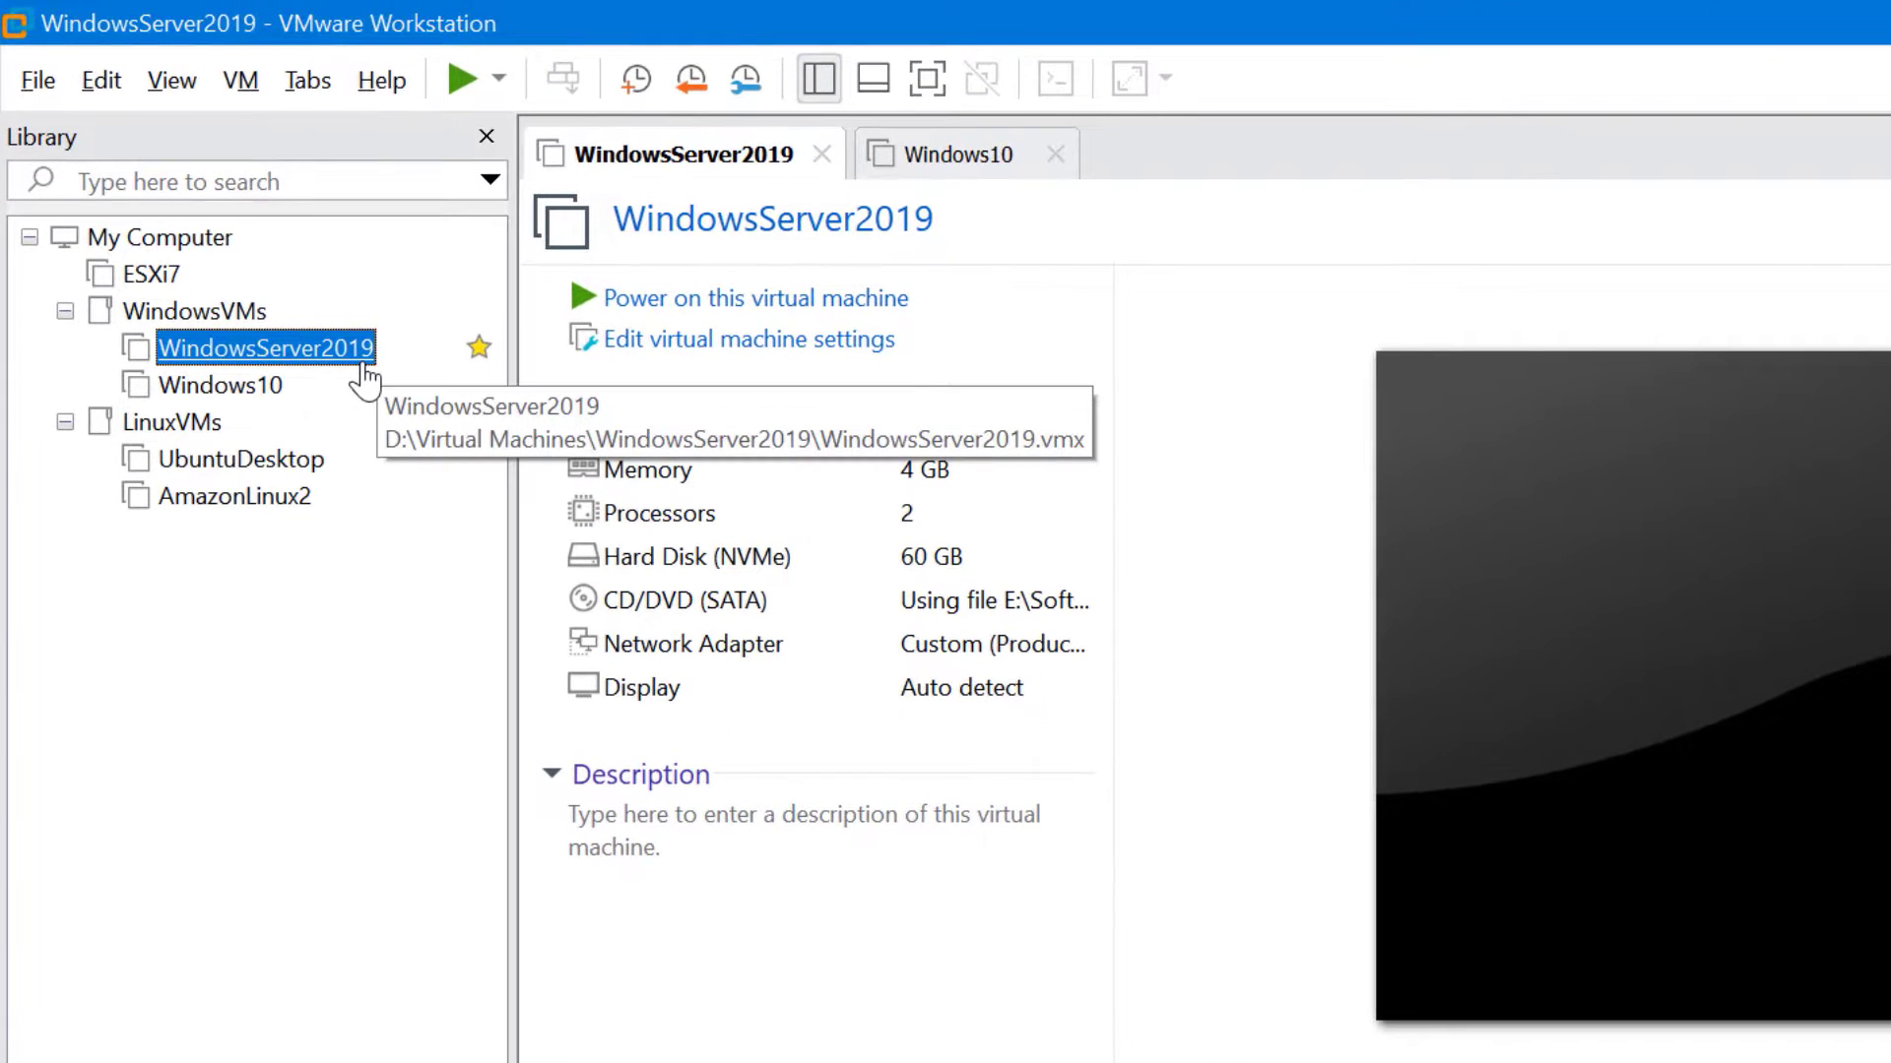
Start cloning the powered-off WindowsServer2019 from its current state
right_click(371, 367)
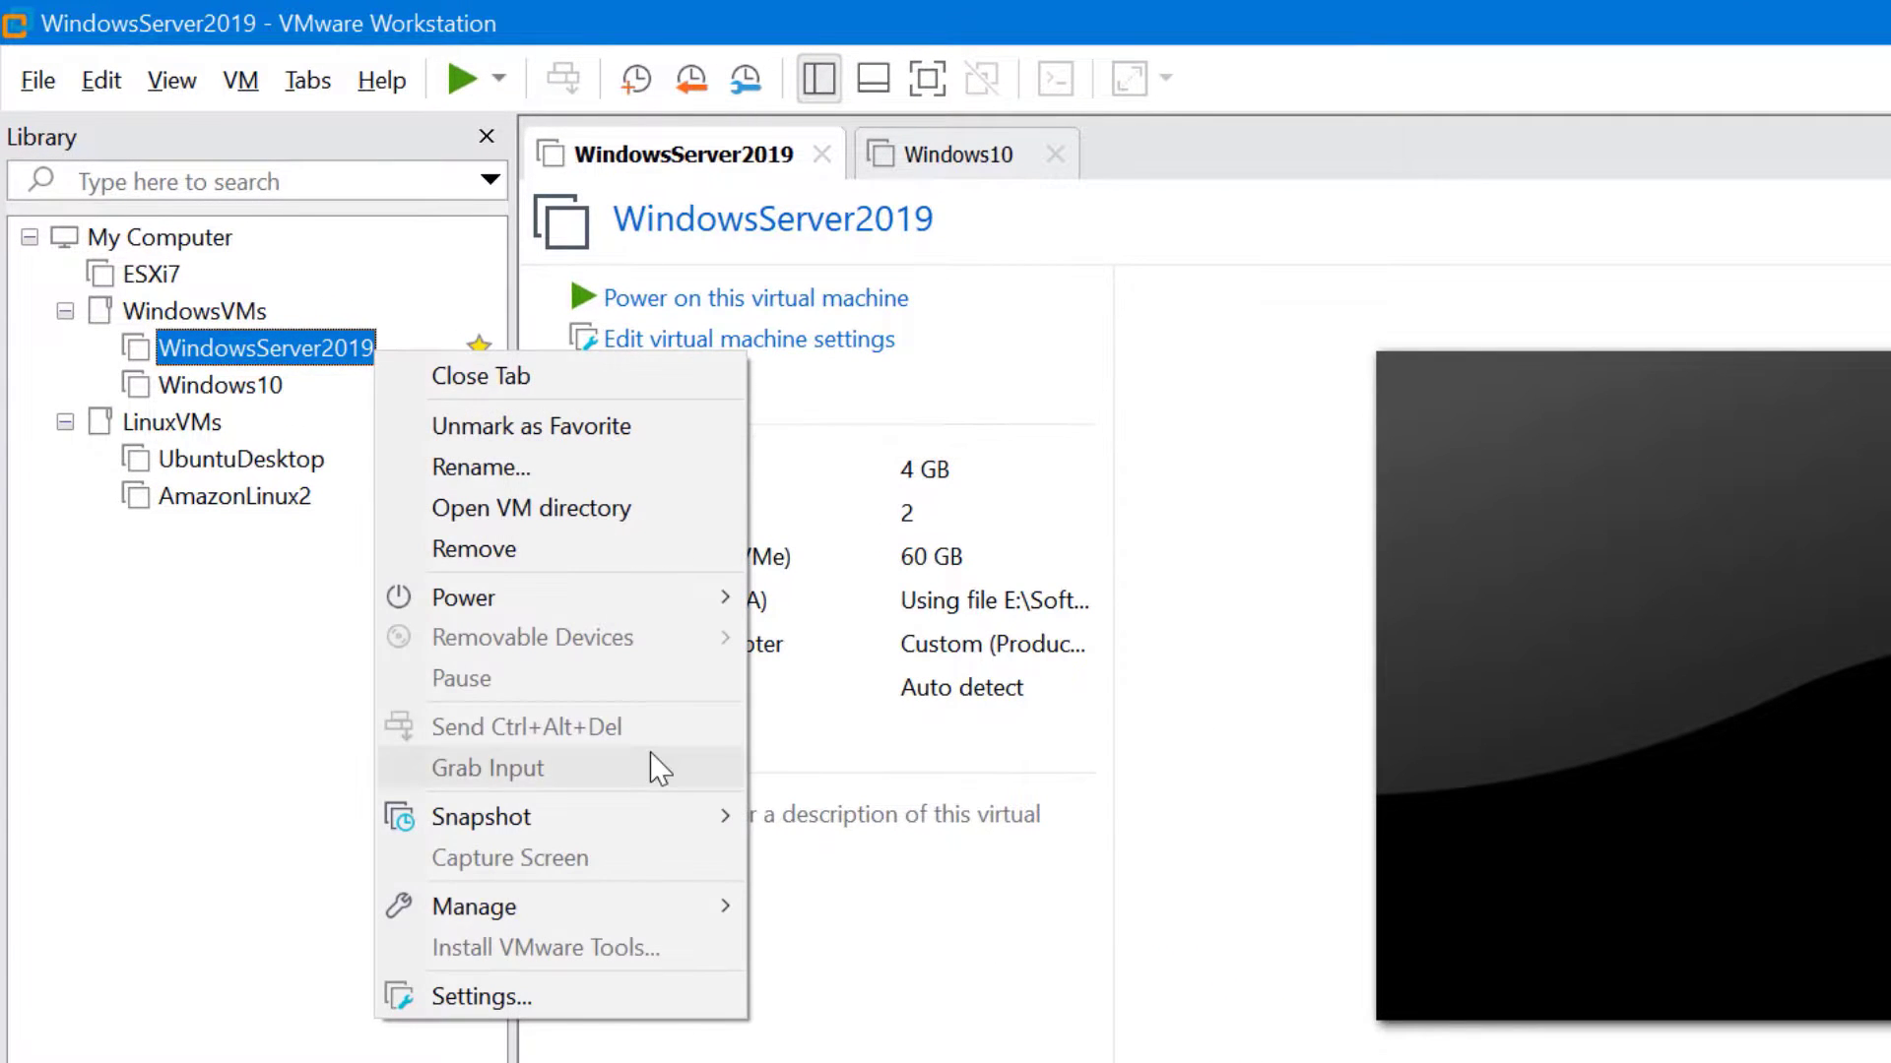
mouse_move(648, 892)
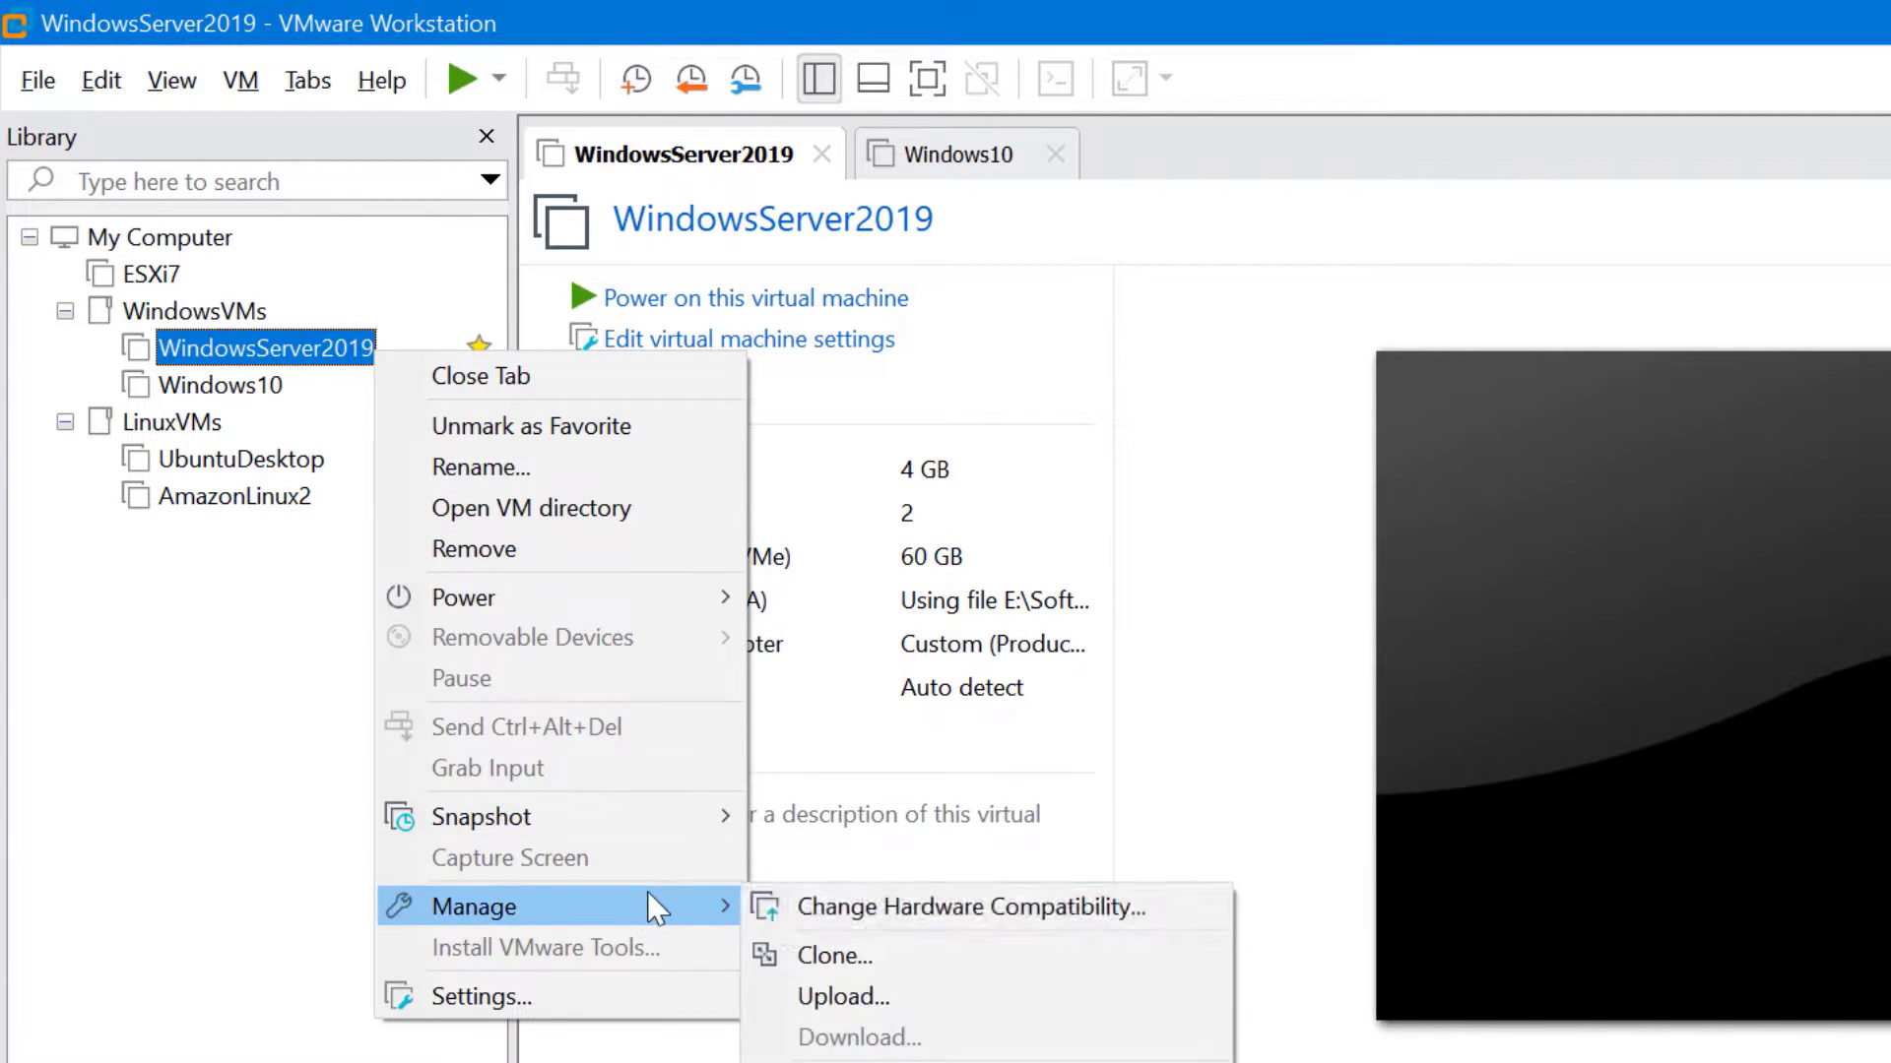
click(965, 962)
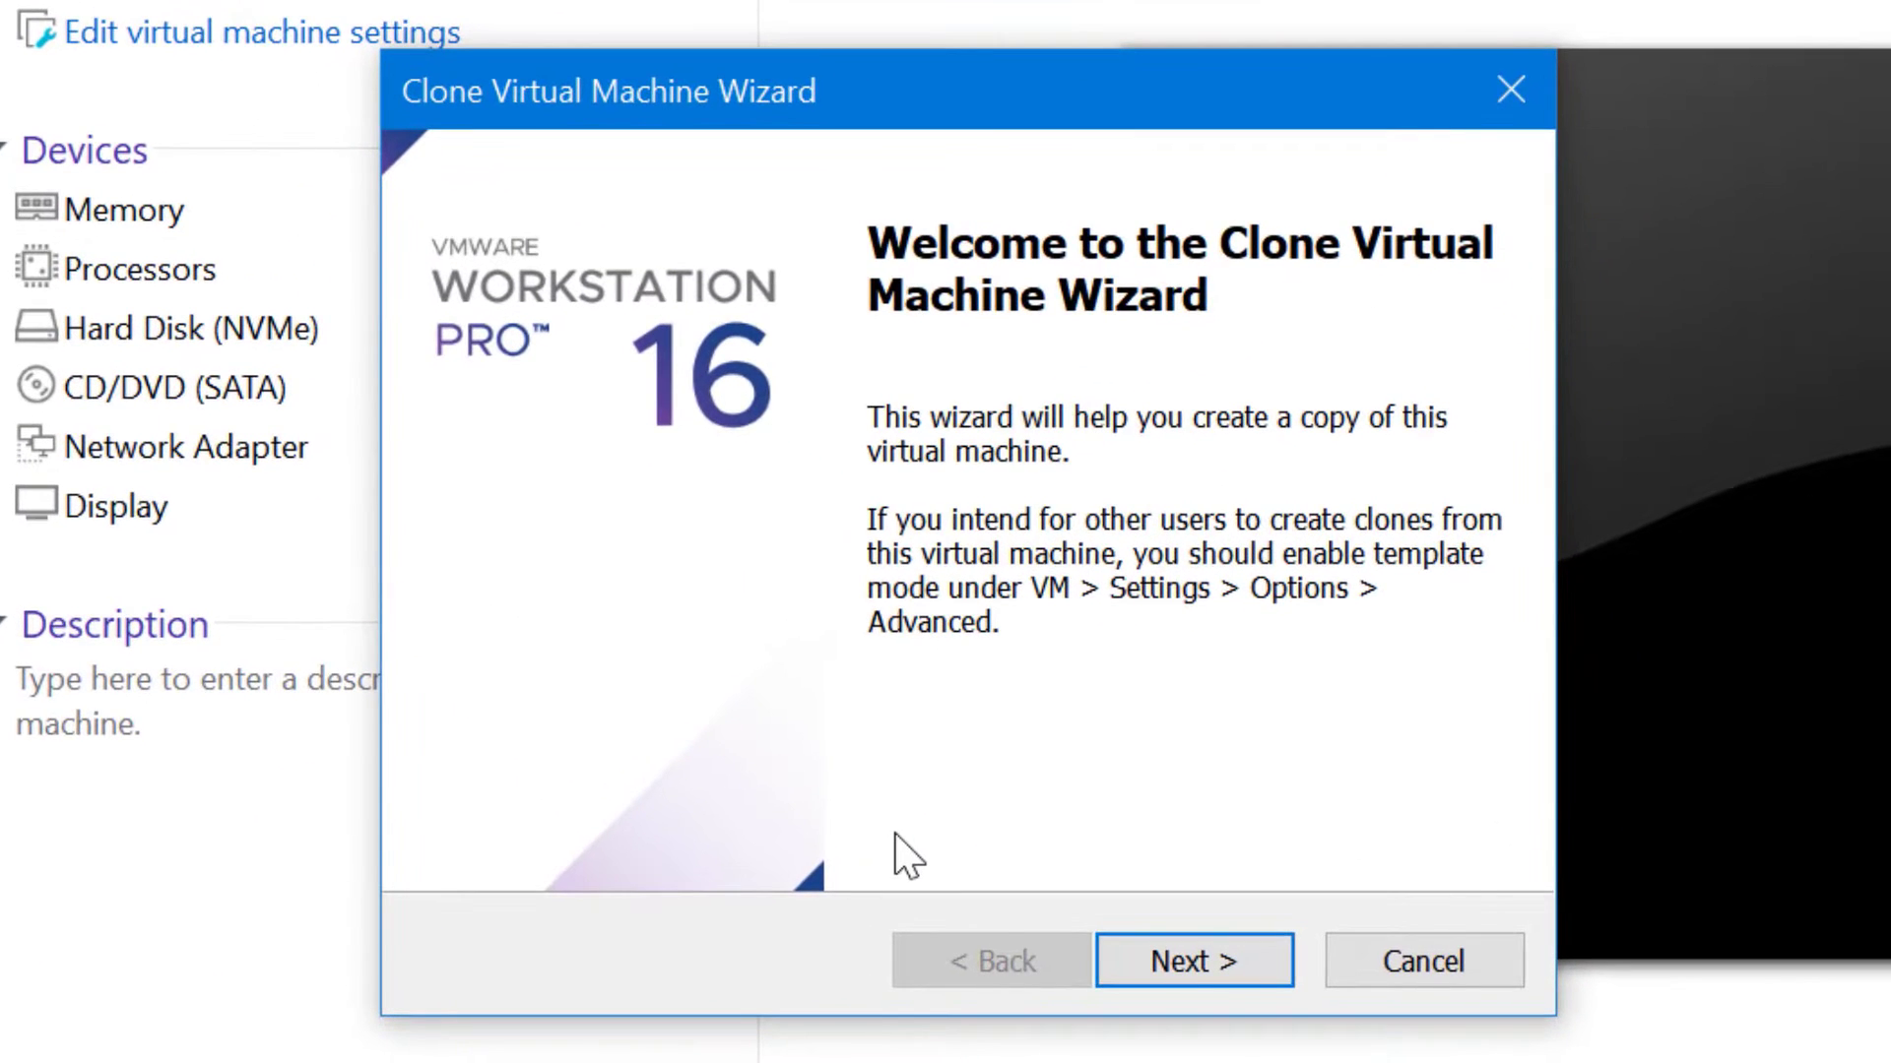
click(1249, 961)
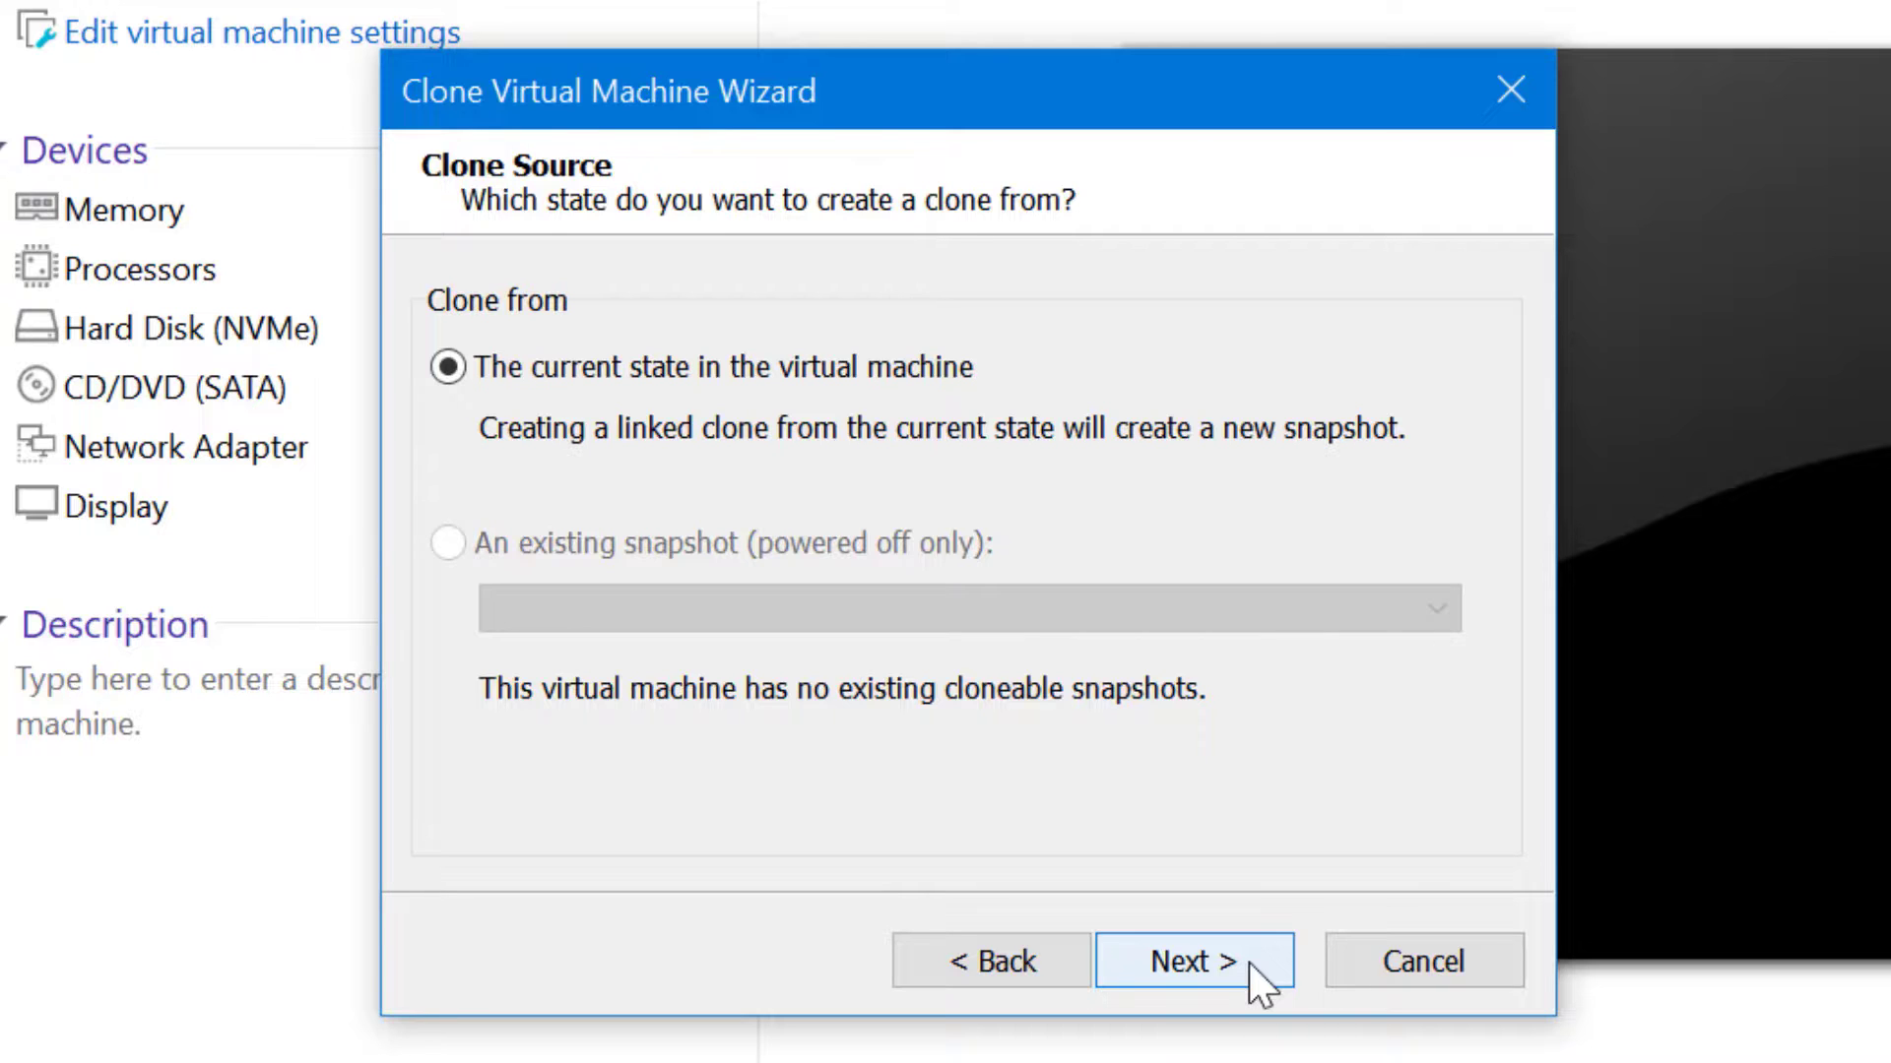
click(1249, 961)
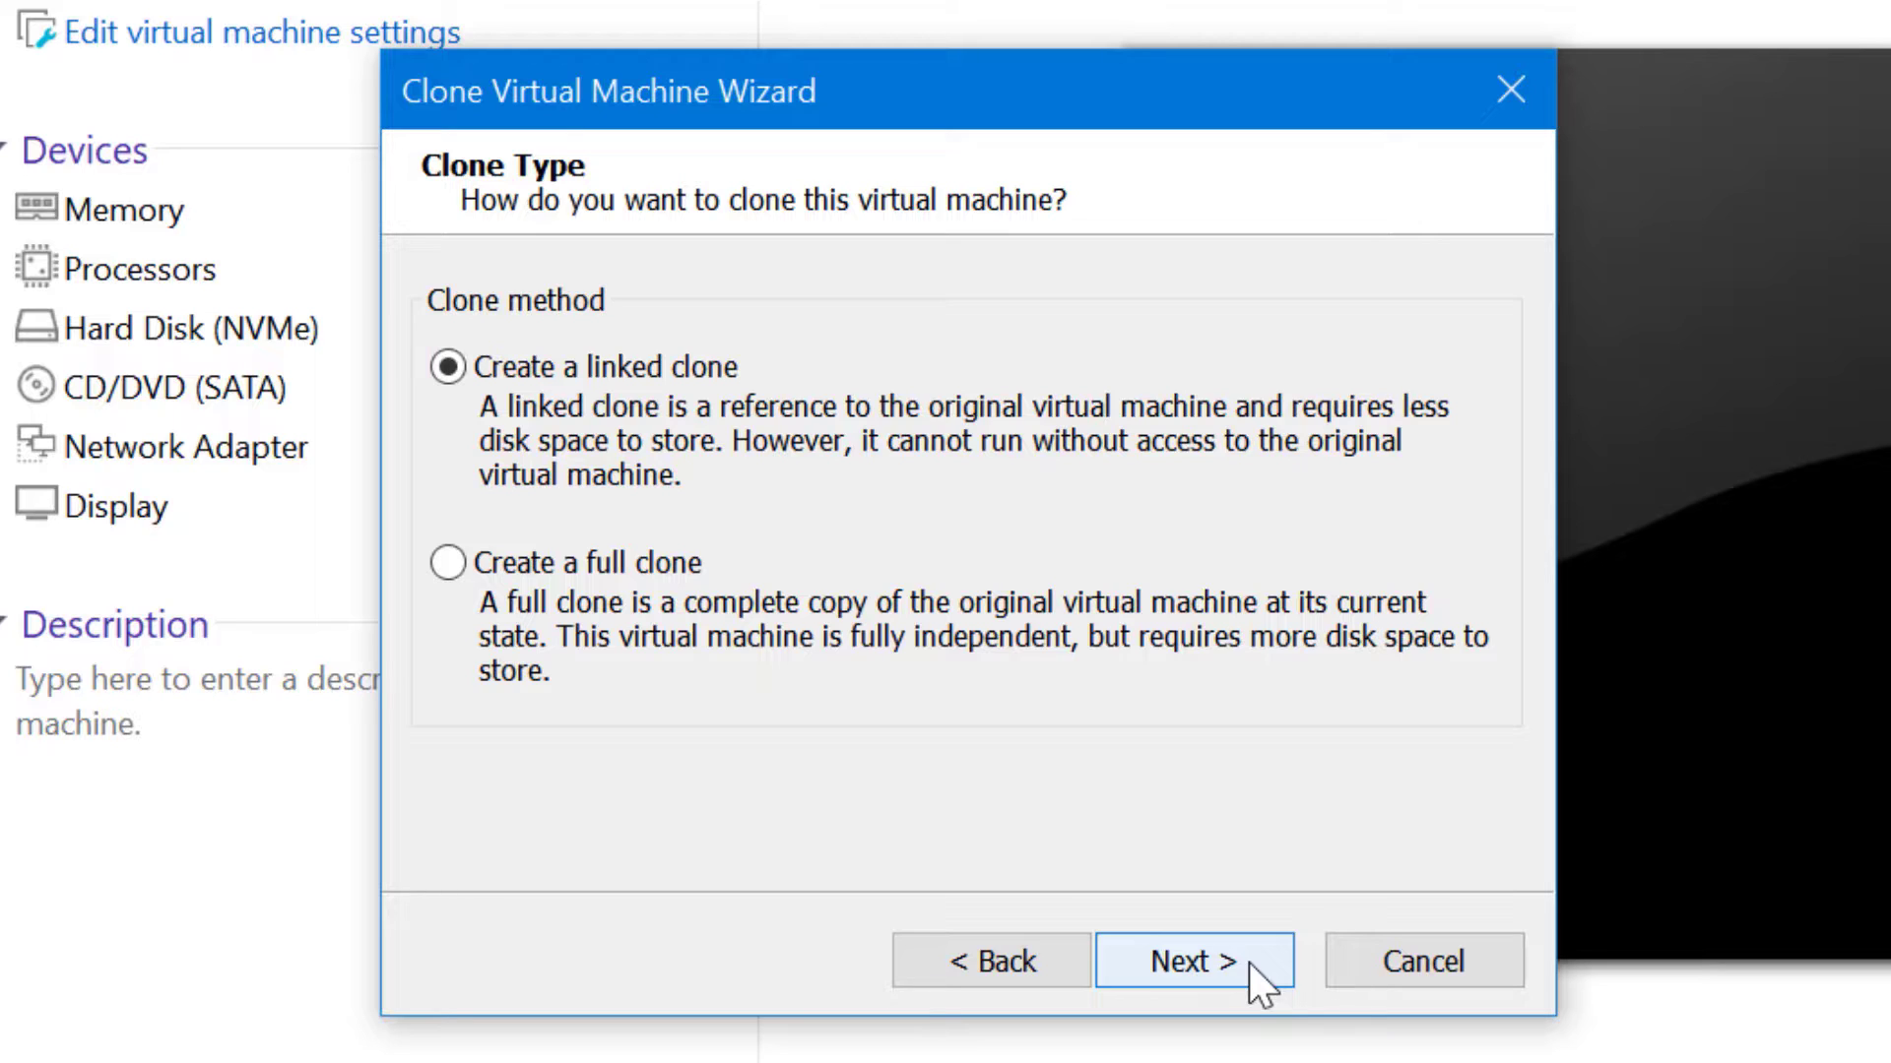
Create the linked clone named 'WindowsServer2019-Test1' and close the finished wizard
key(Down)
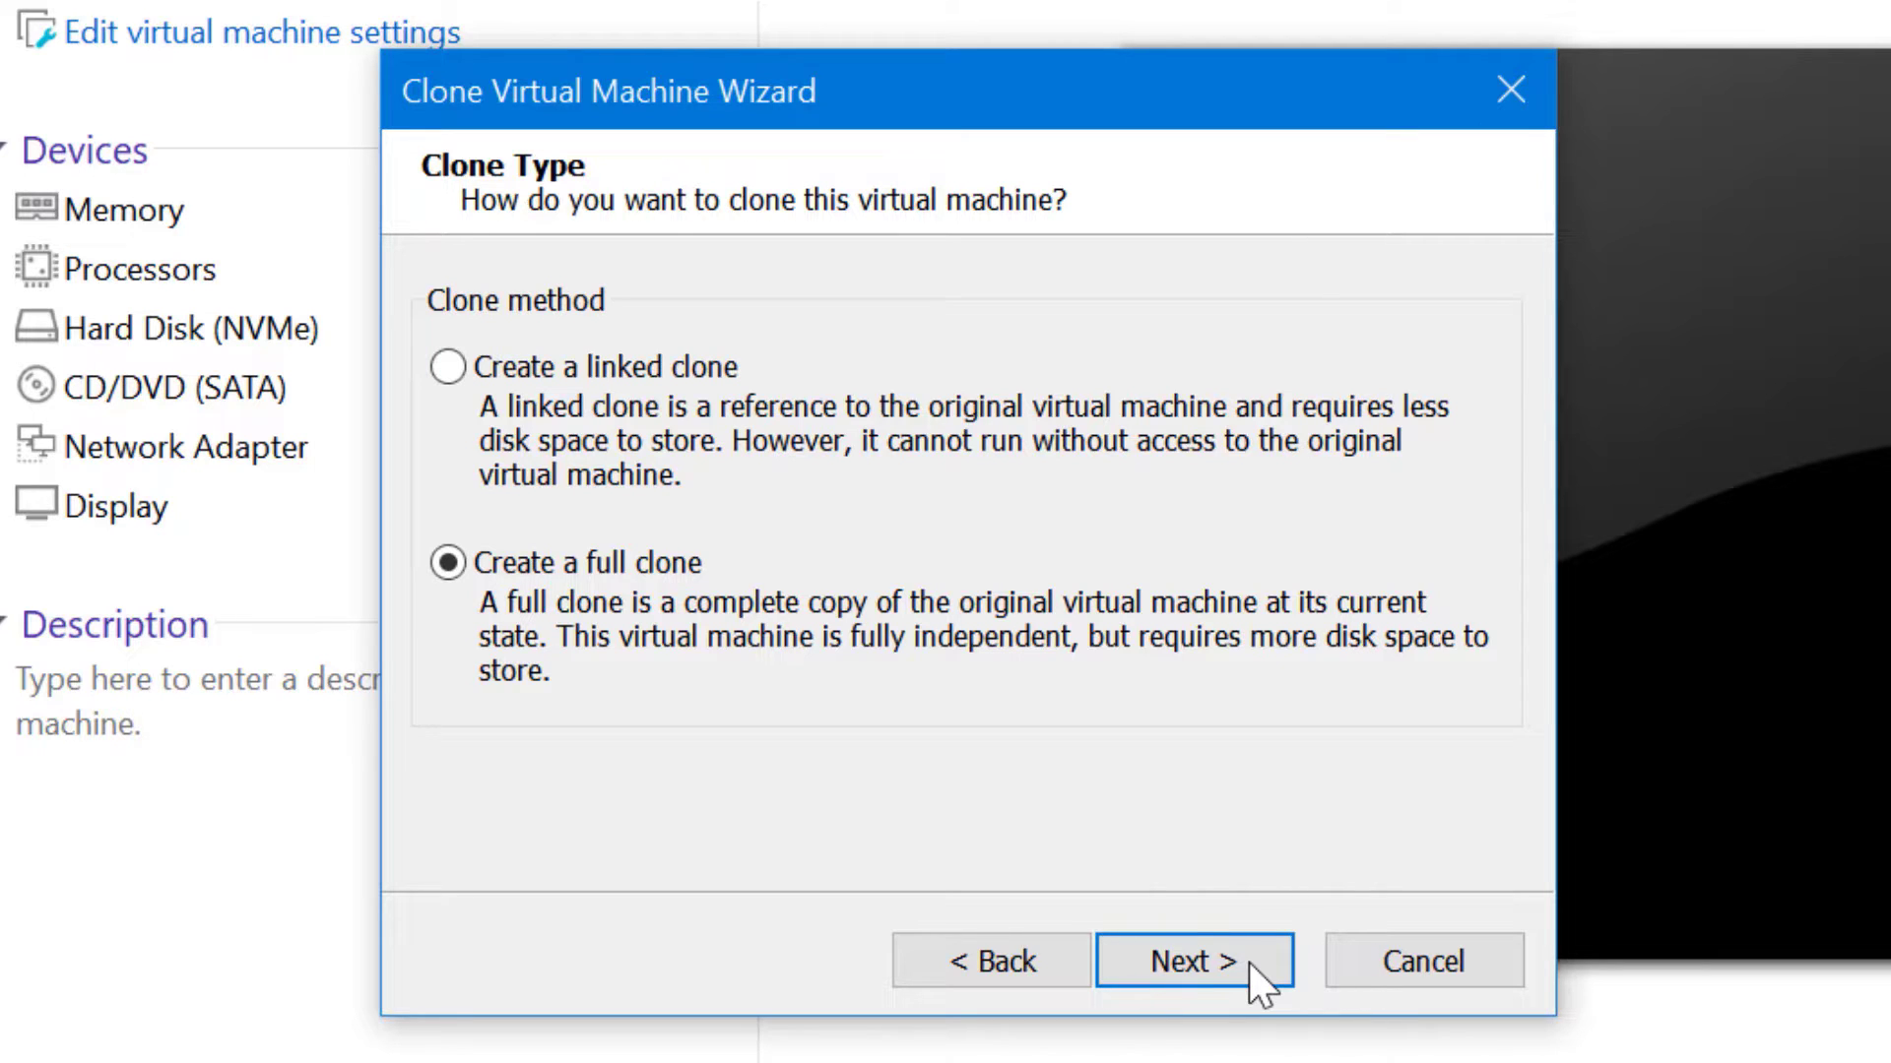
click(594, 370)
click(1221, 972)
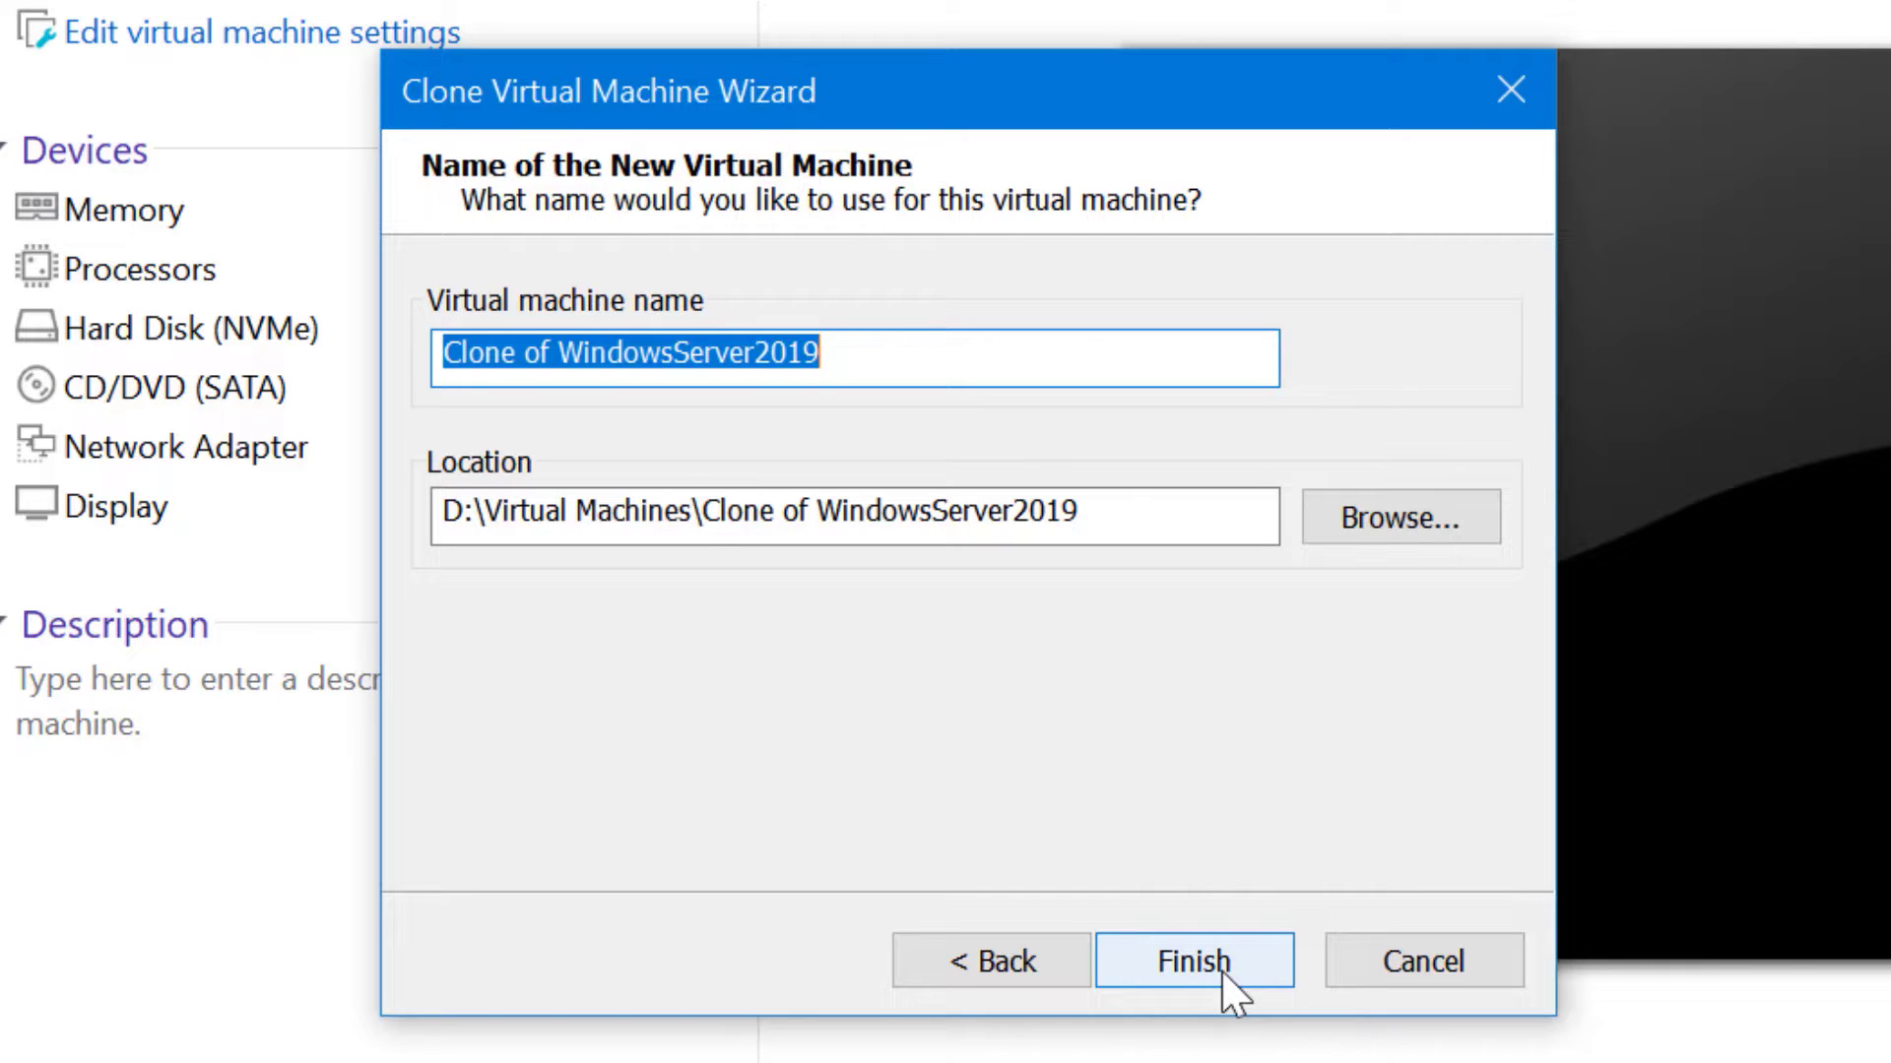
text(WindowsServ)
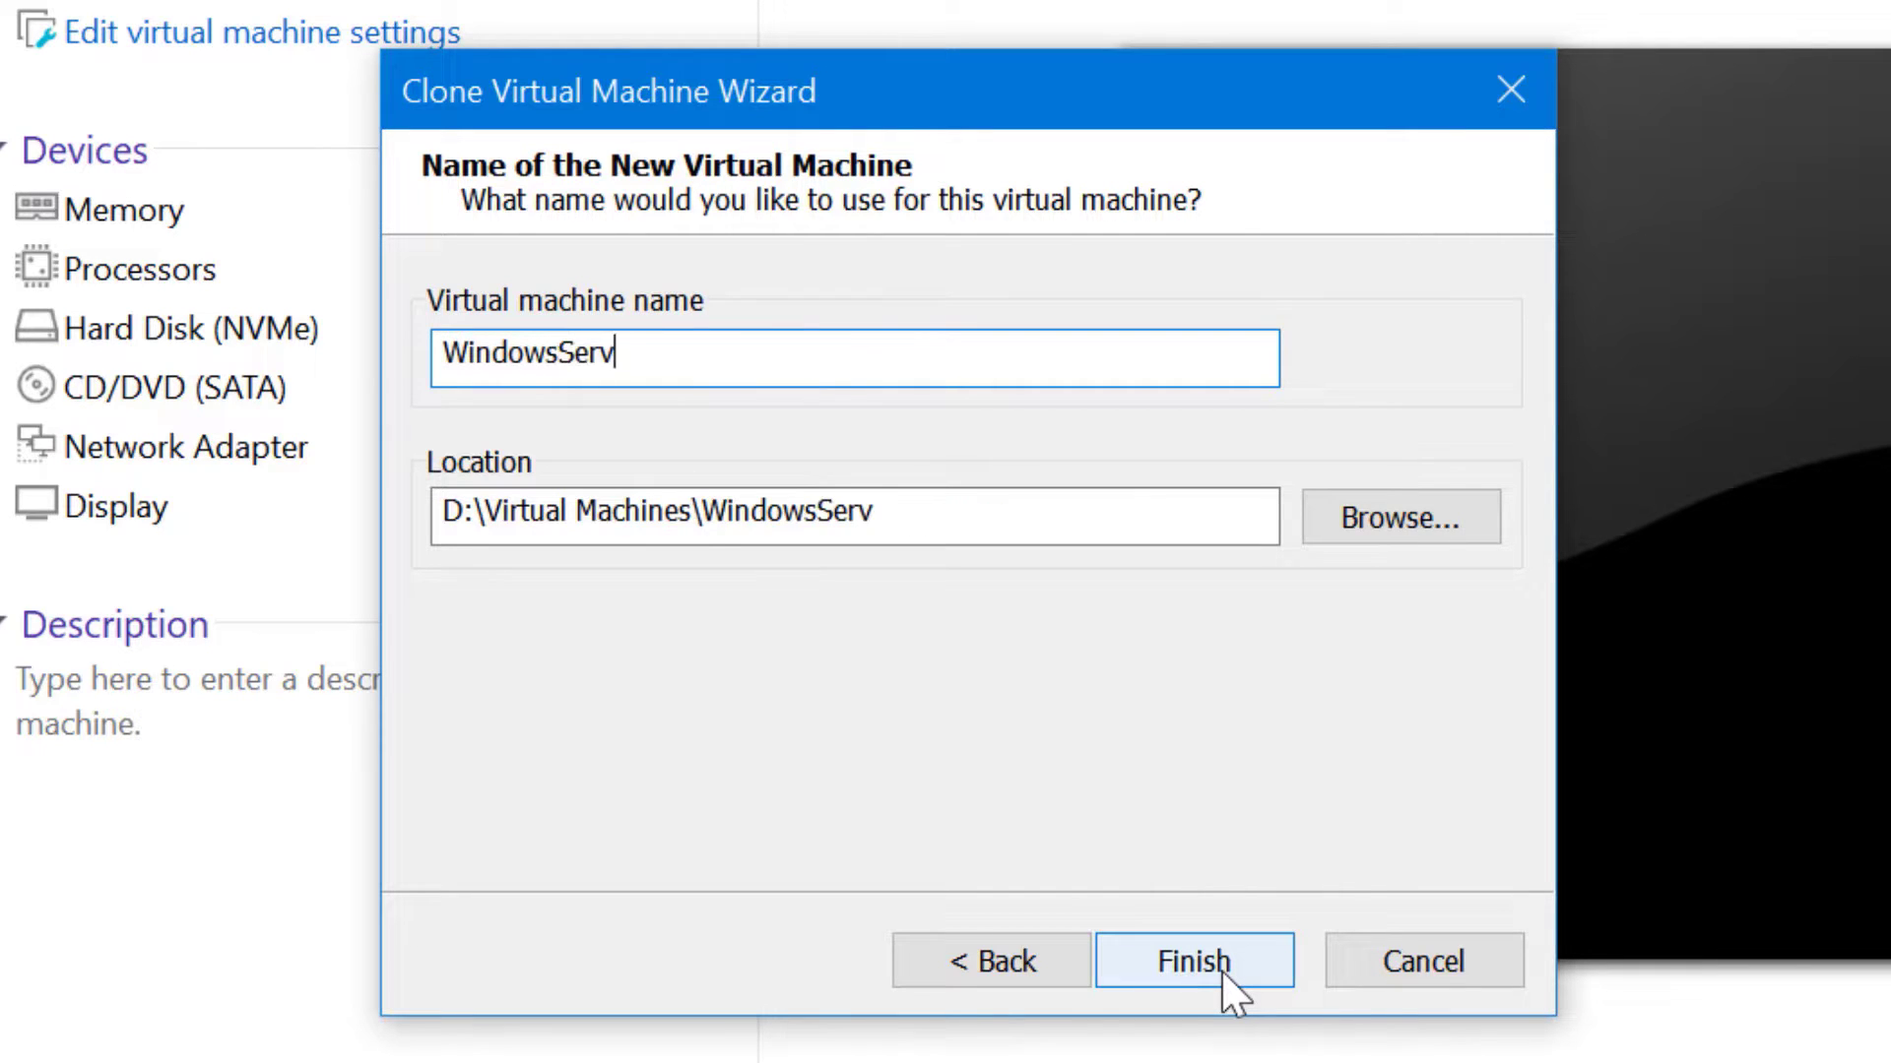
text(er2019-Test1)
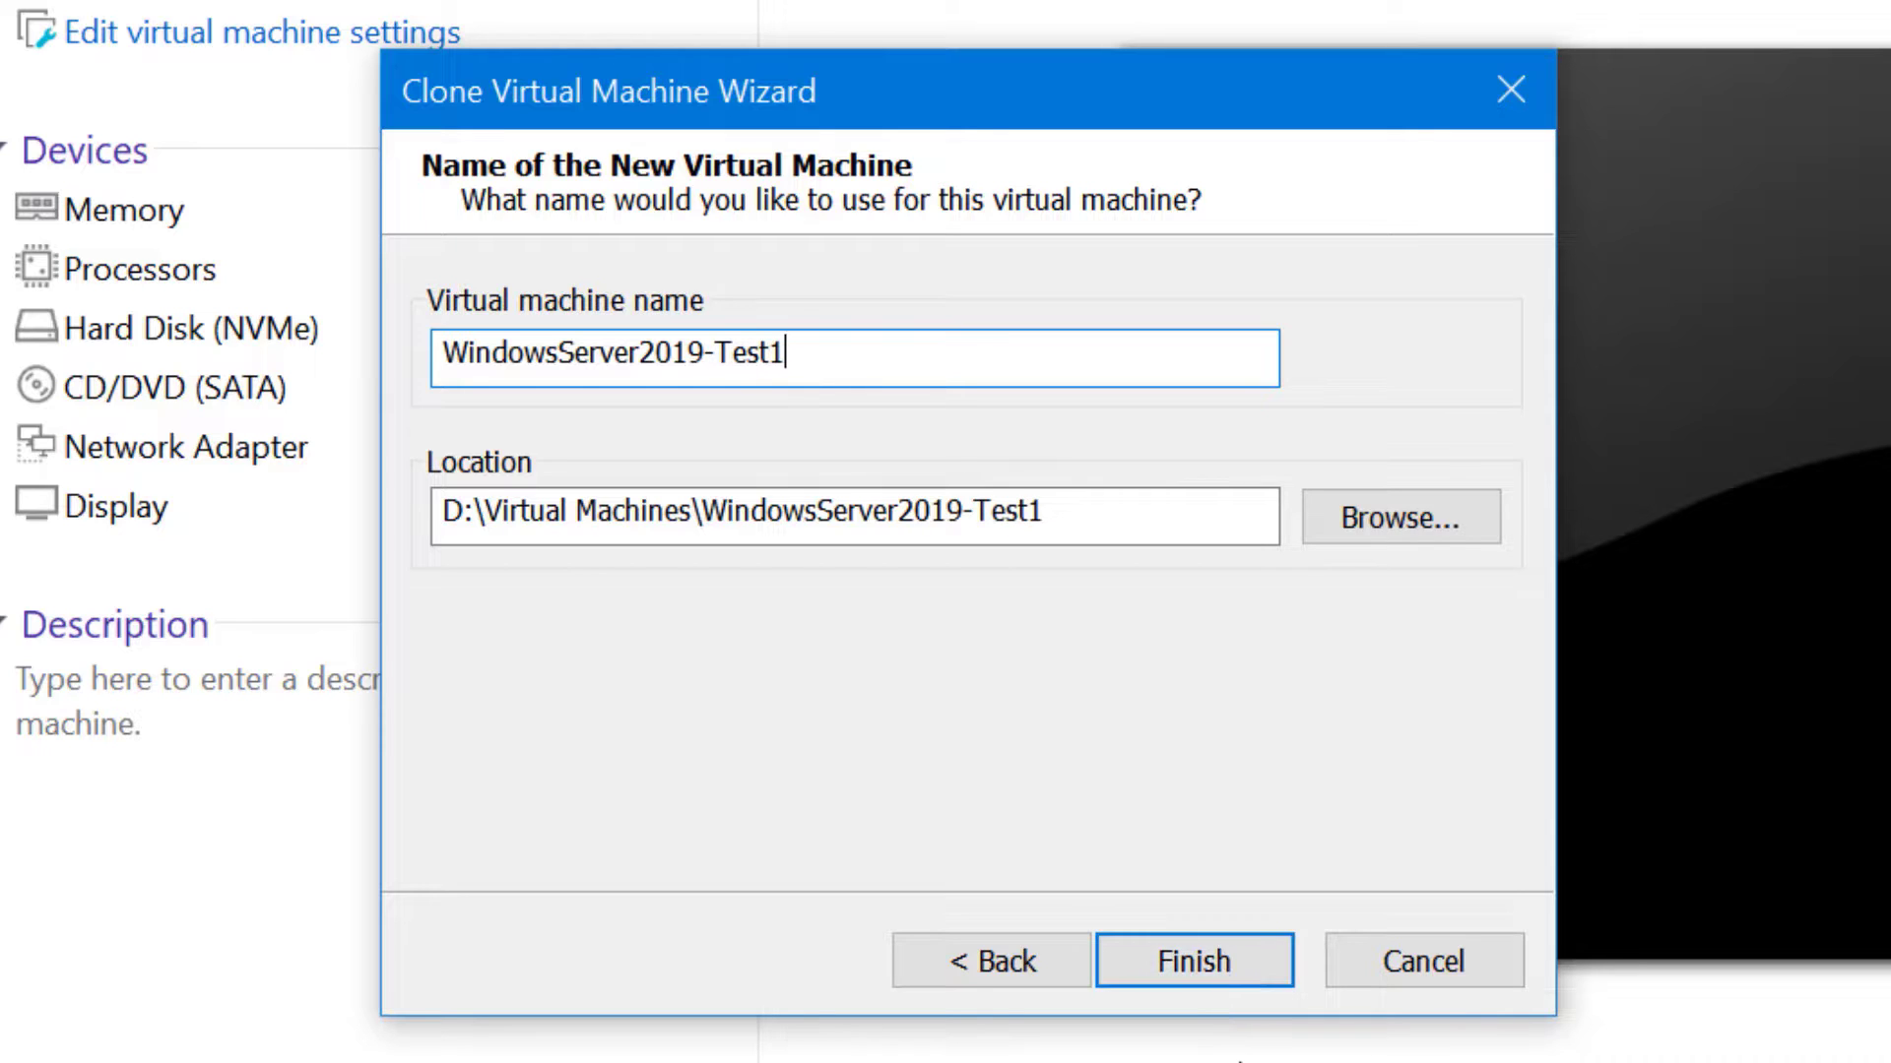
click(1207, 966)
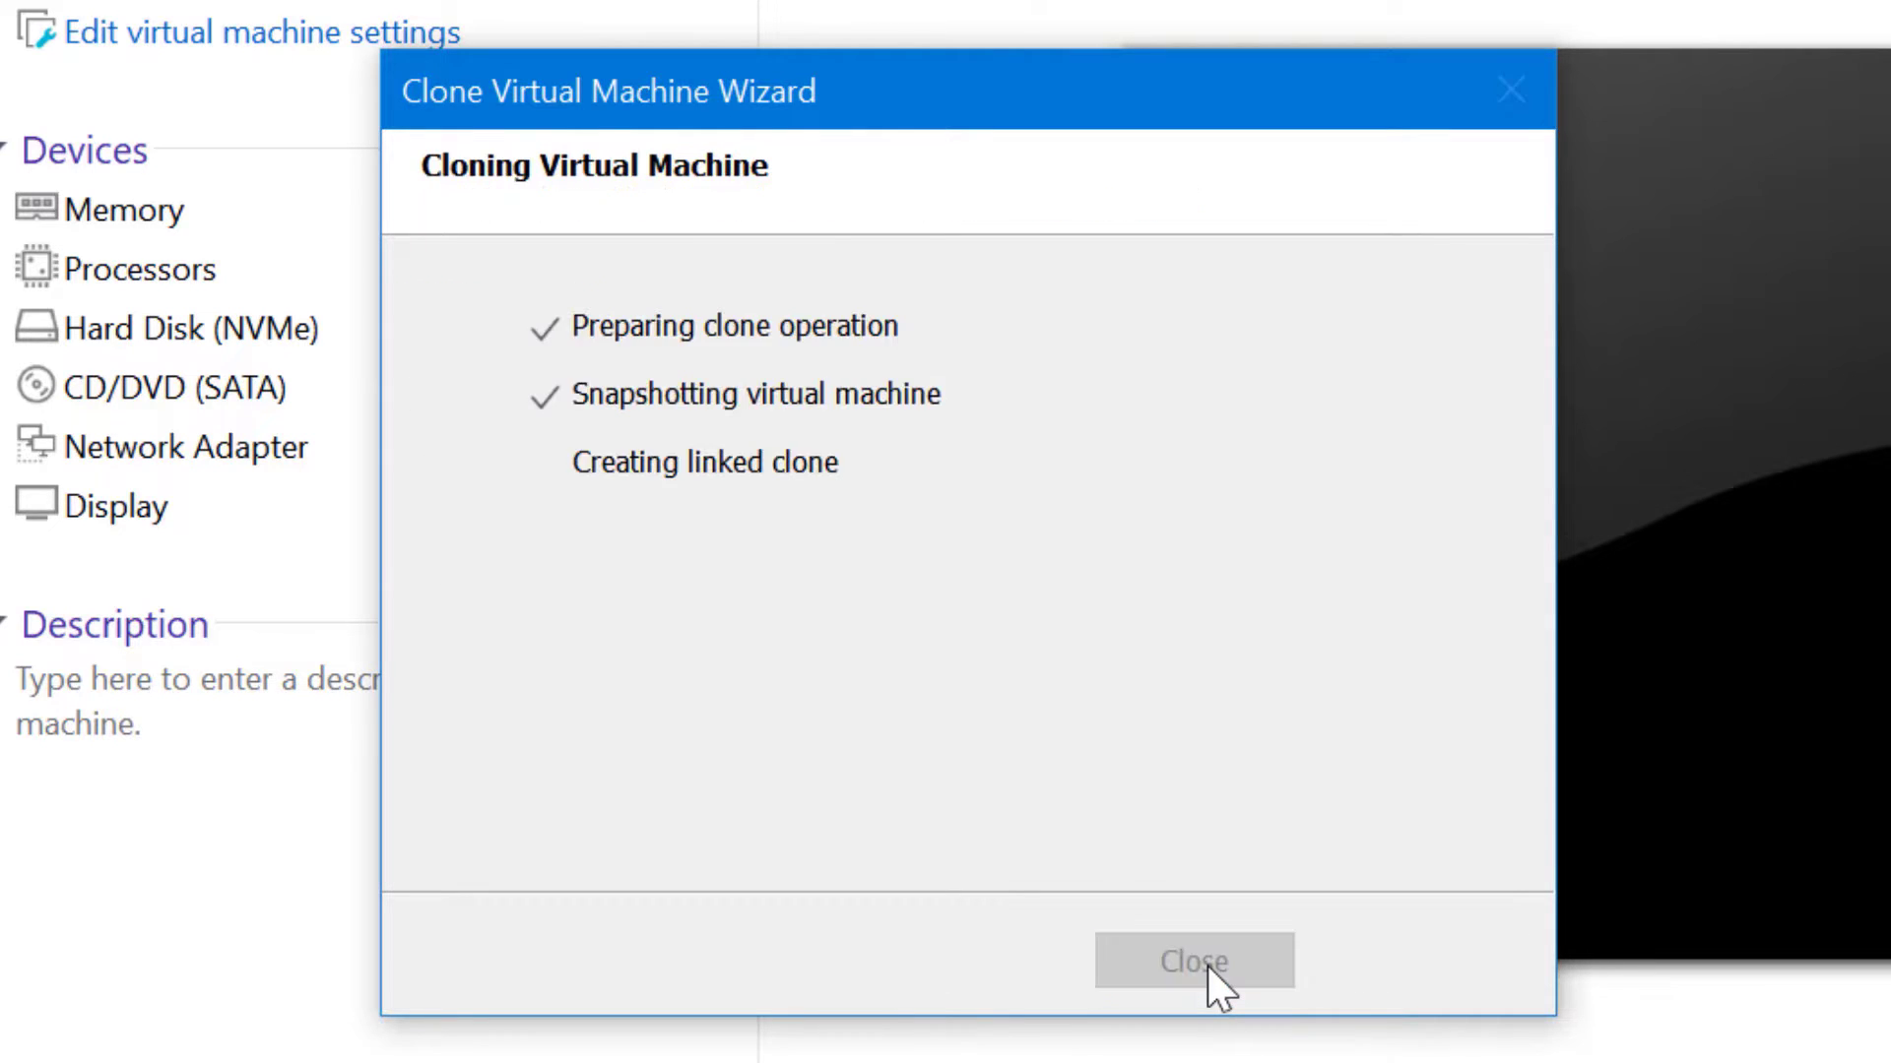
click(1210, 969)
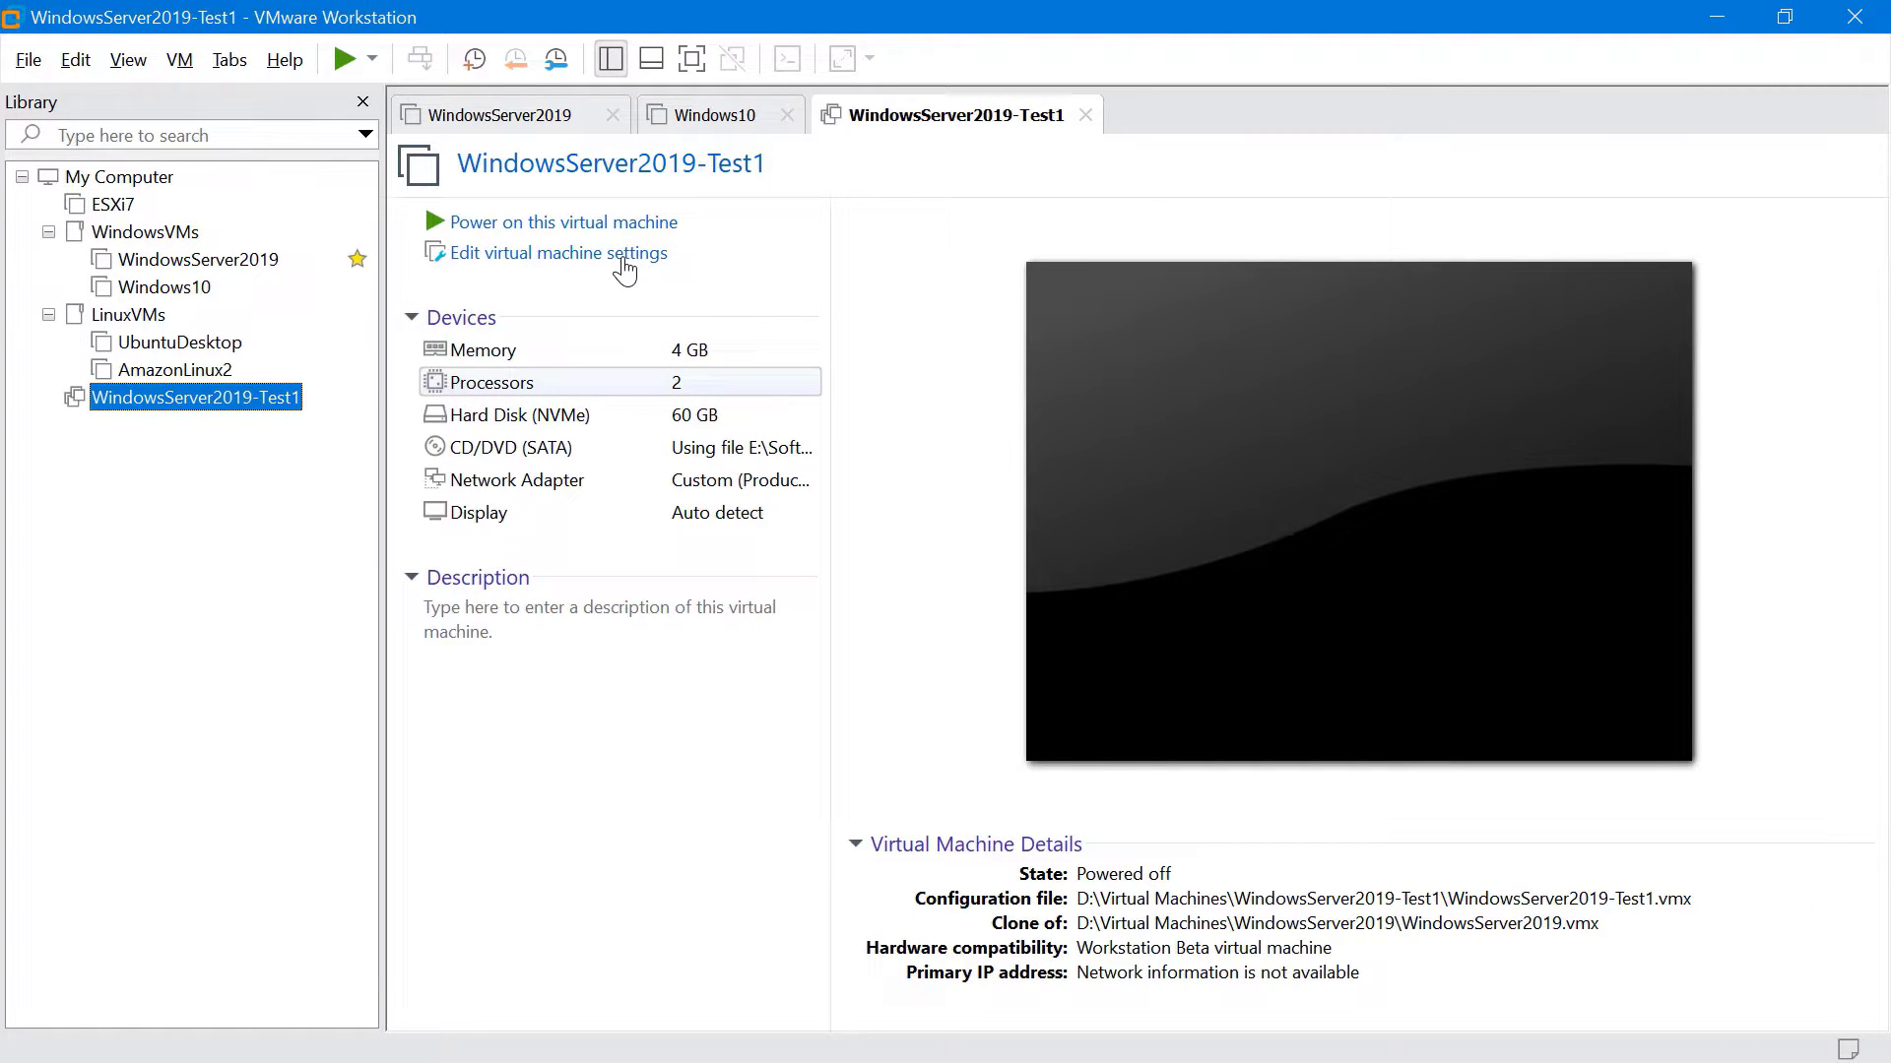
Switch WindowsServer2019-Test1's CD/DVD (SATA) from the ISO image to the physical drive, Auto detect
click(625, 258)
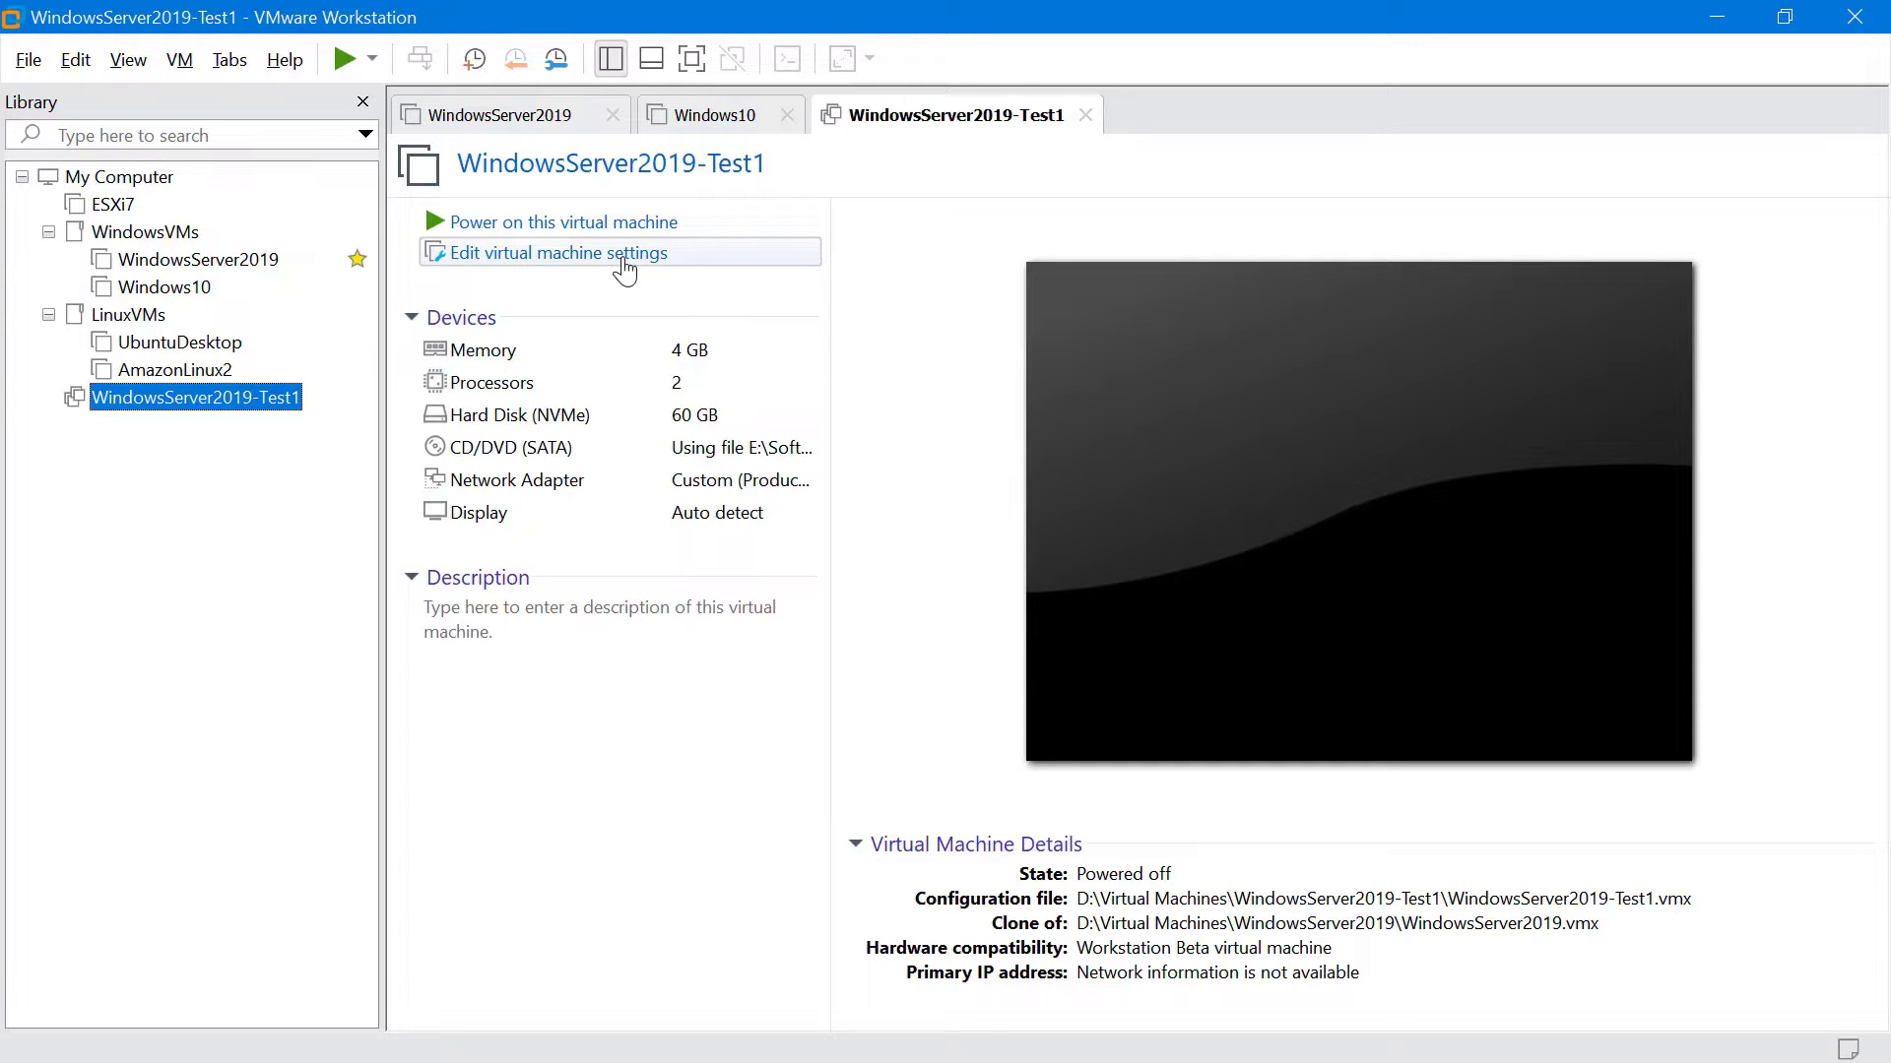
click(625, 261)
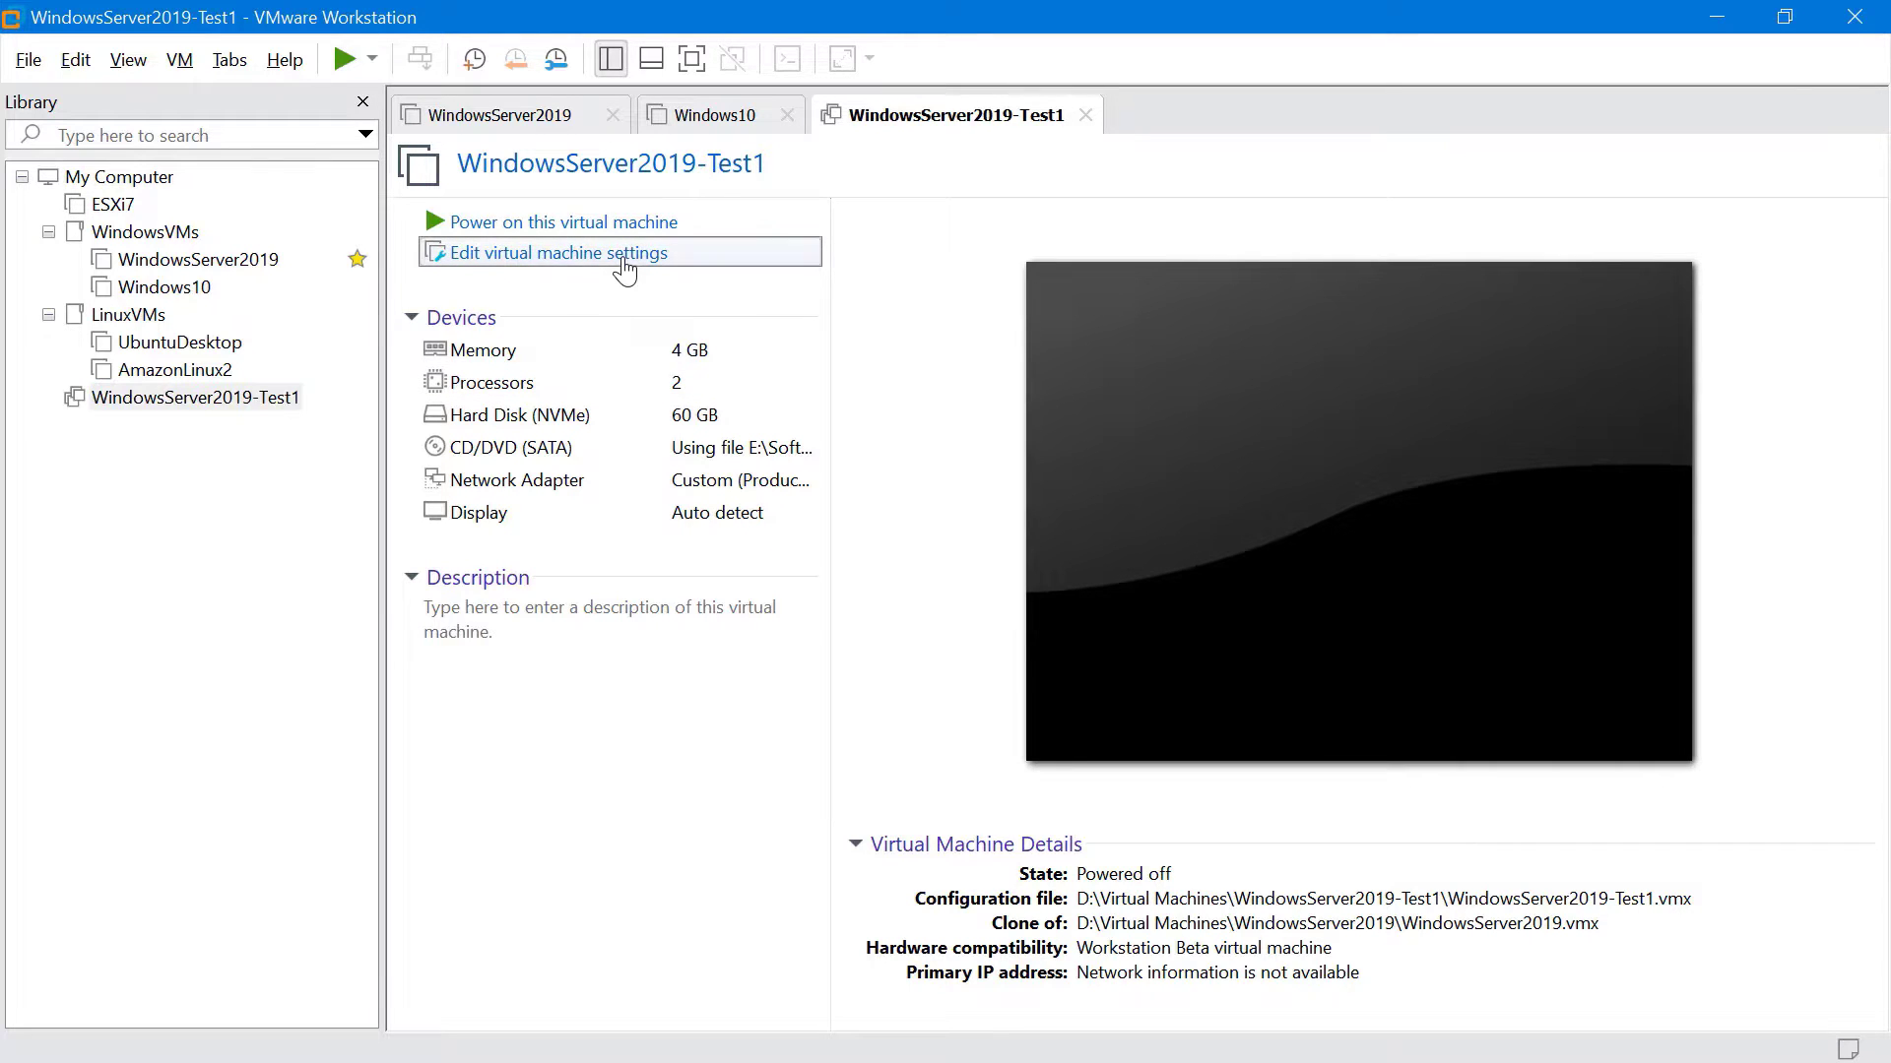
click(624, 264)
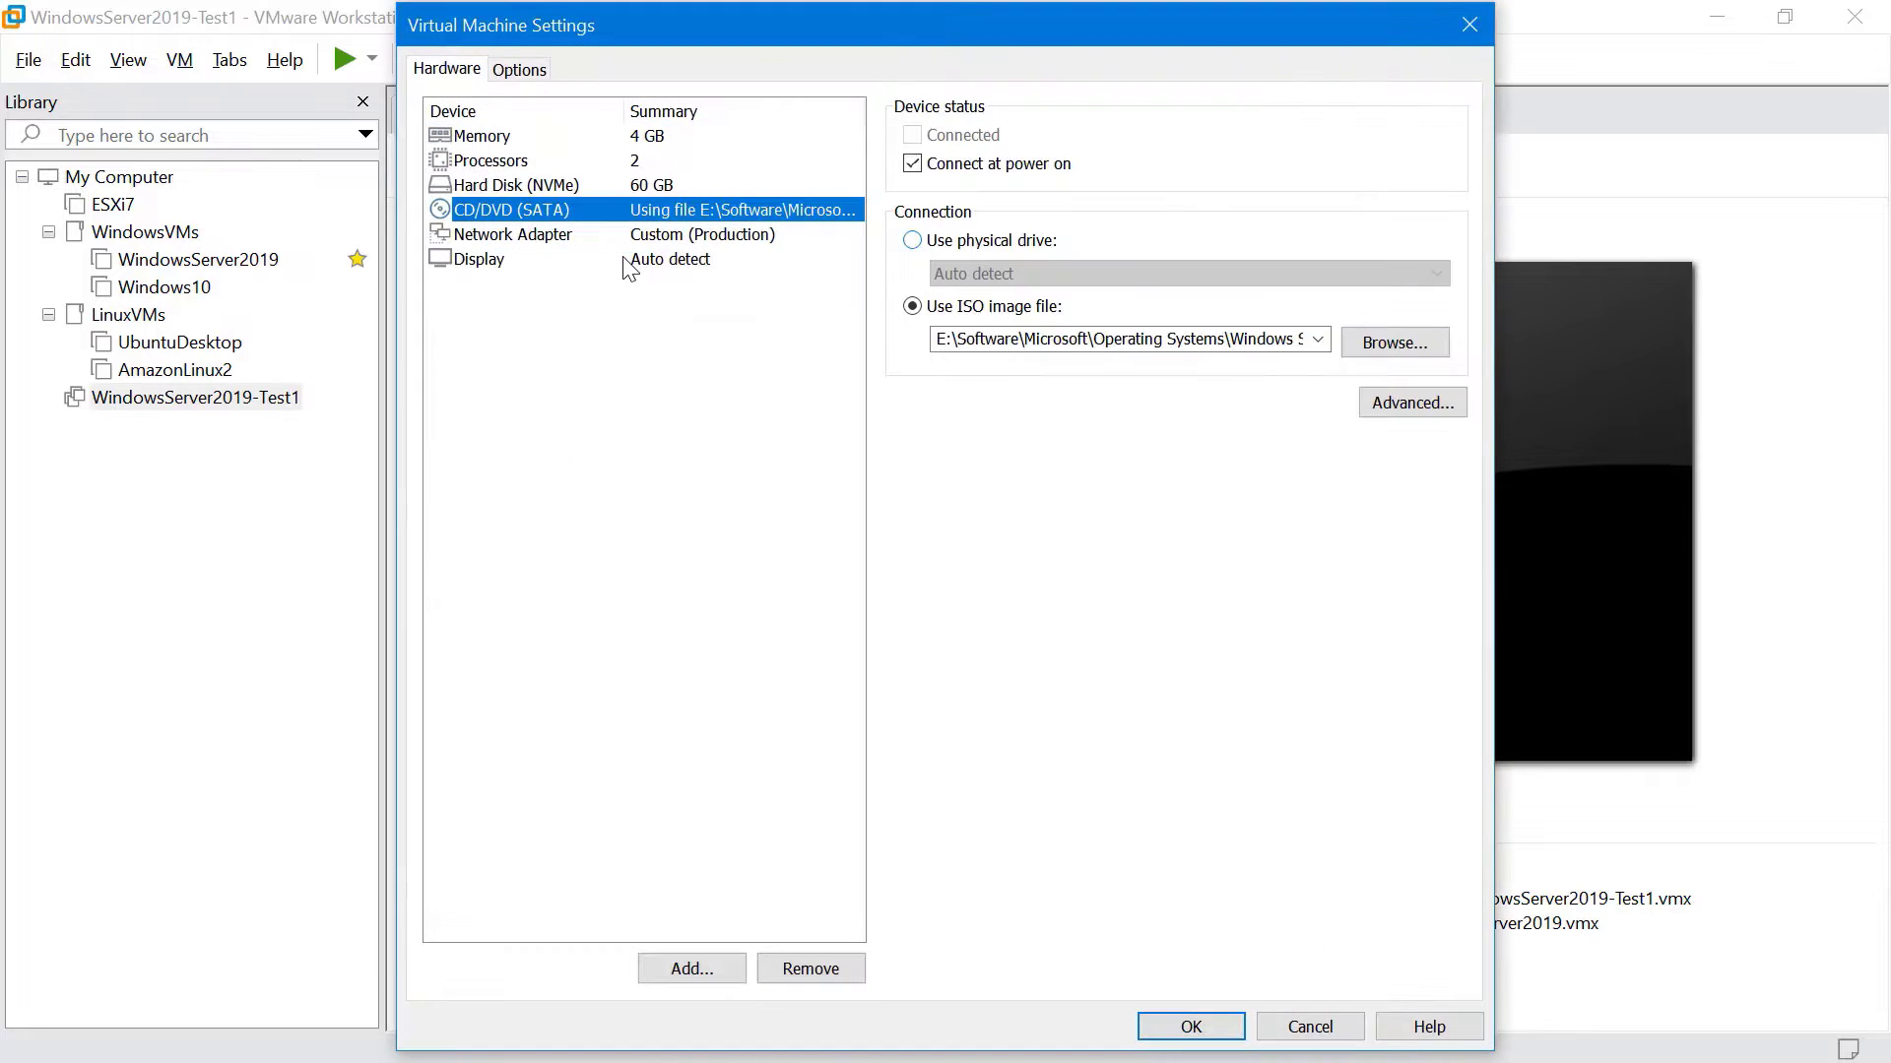
click(936, 240)
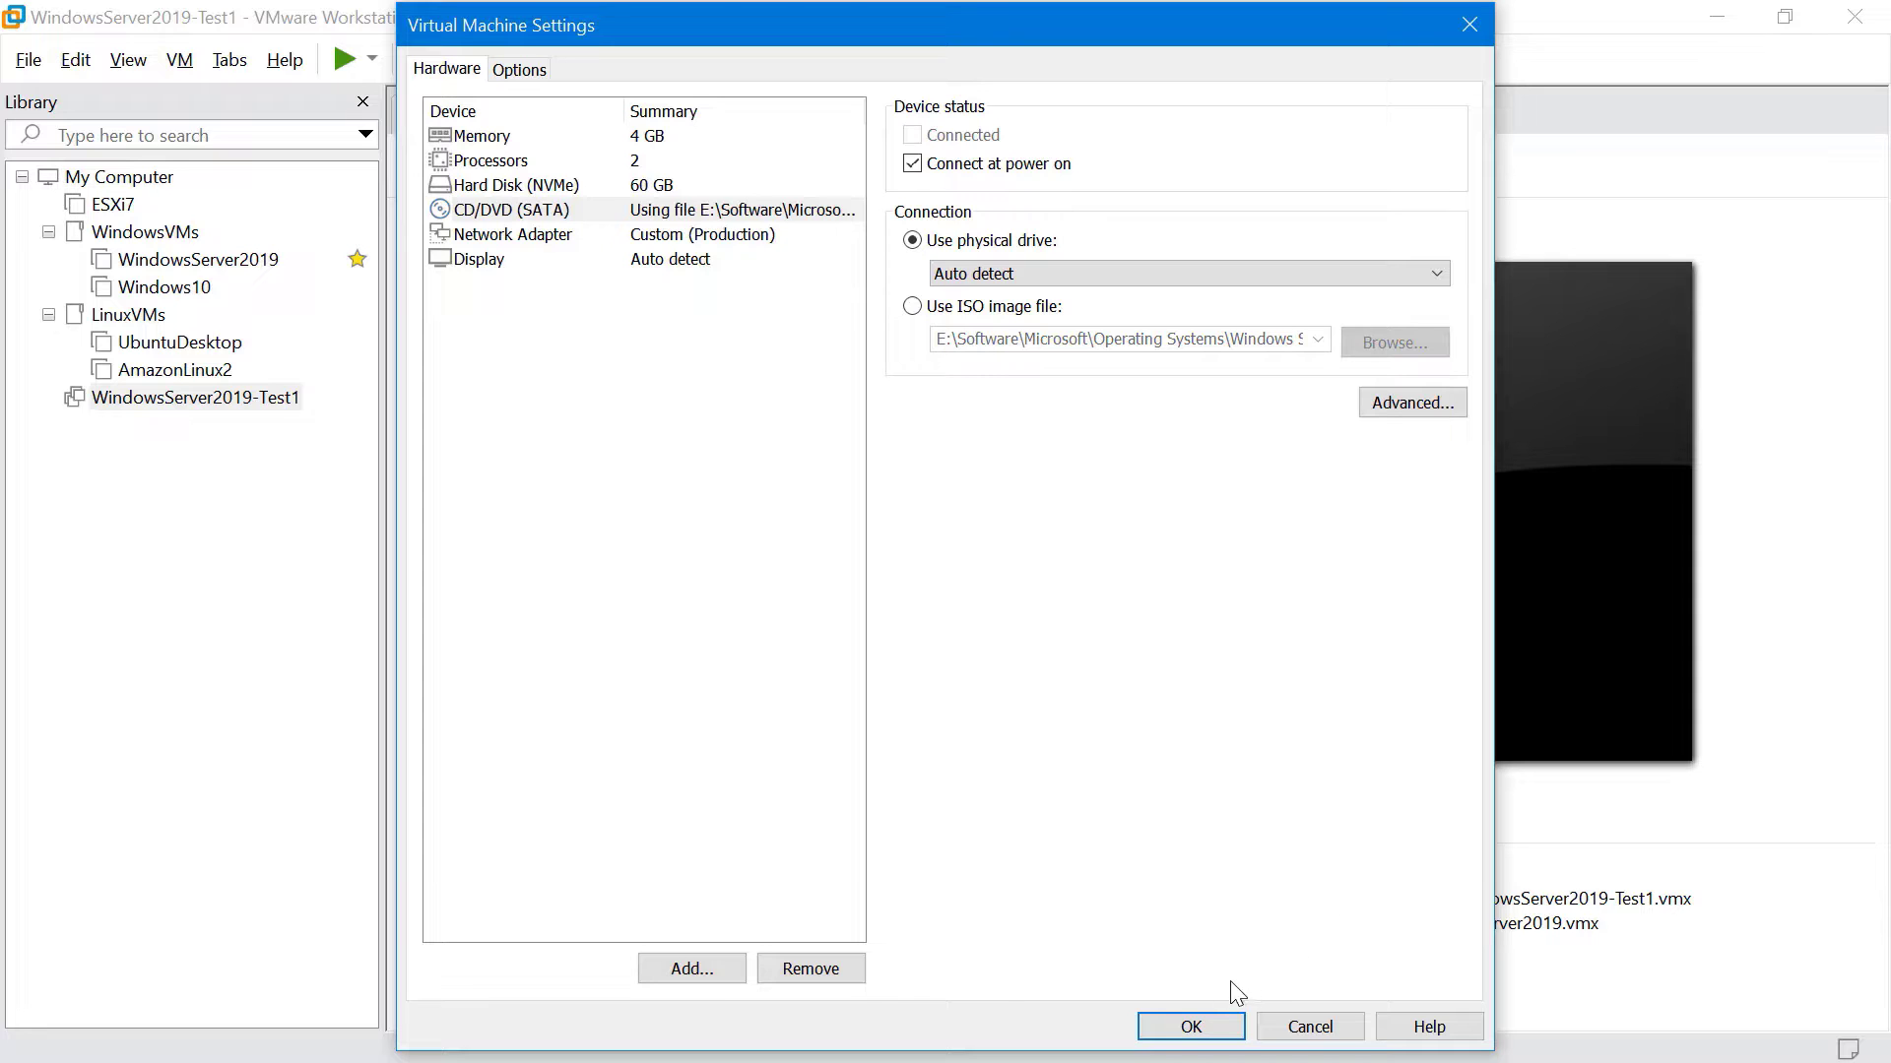
click(1190, 1027)
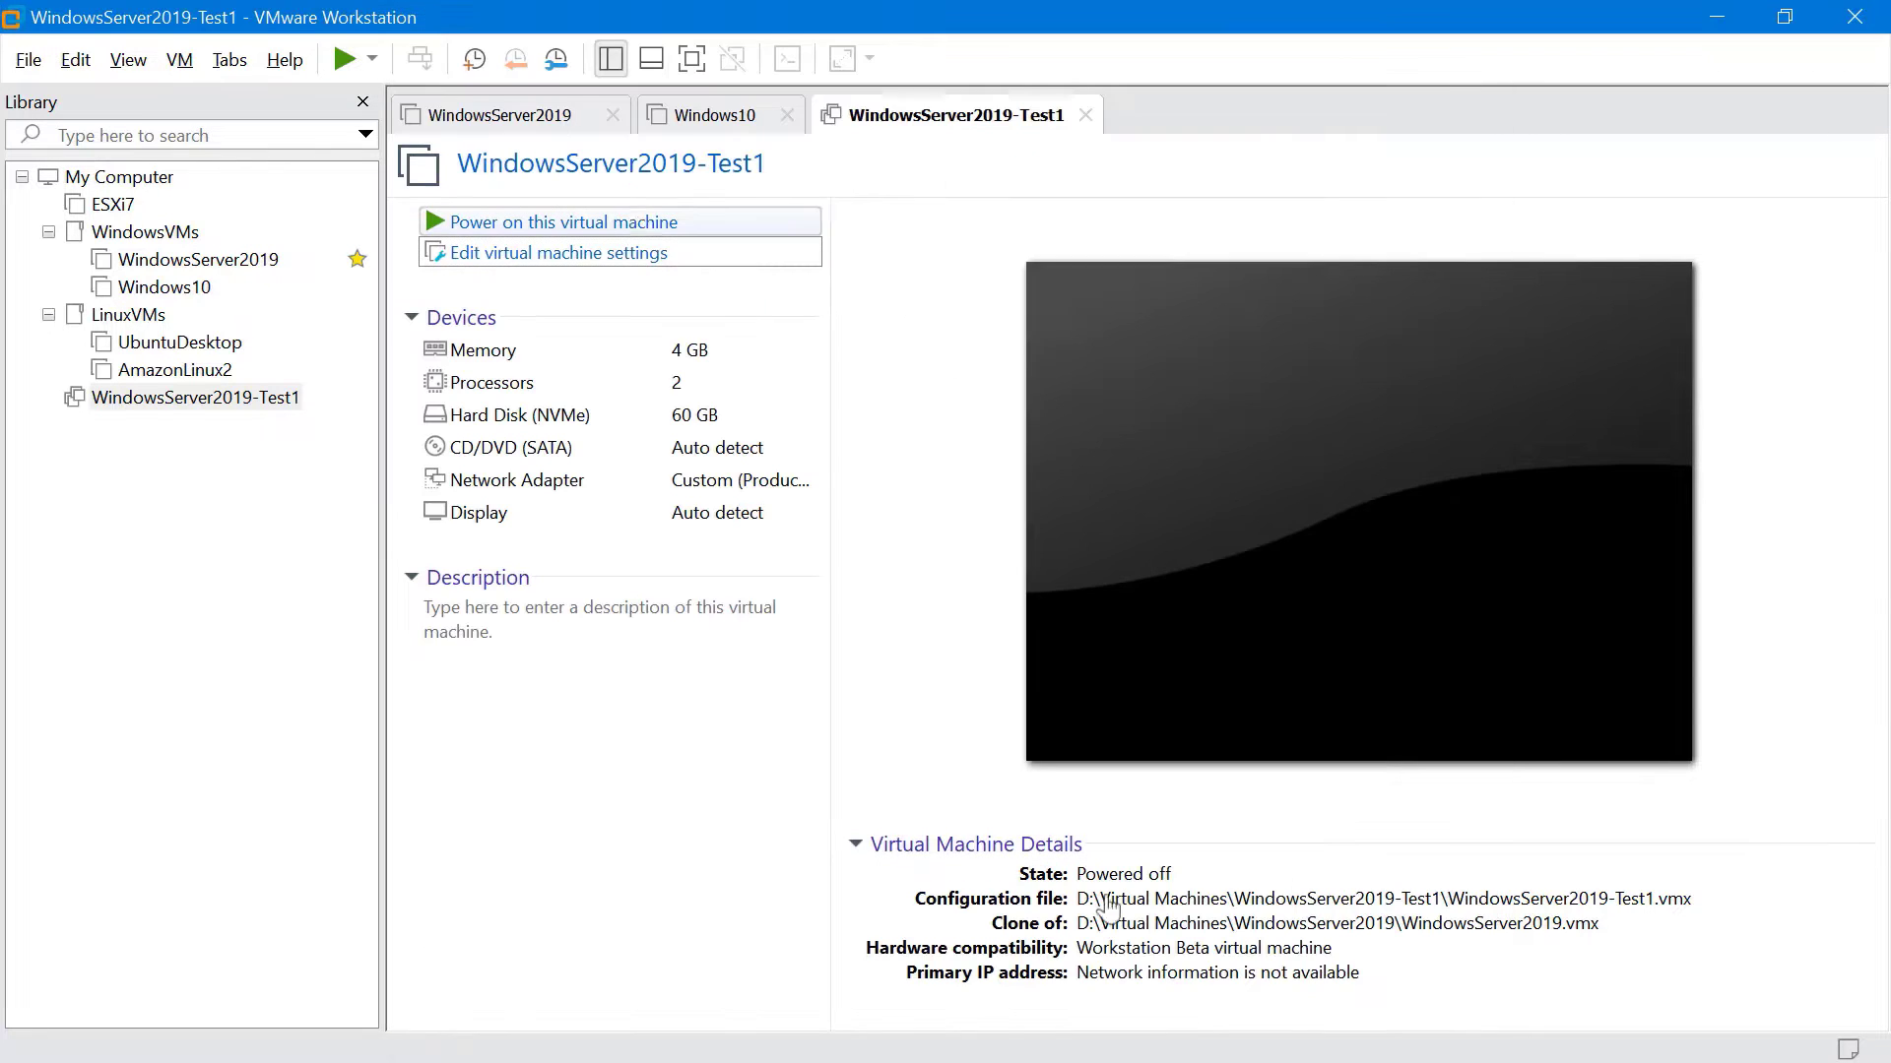
Power on the virtual machine and advance to the encryption topic slide
click(742, 213)
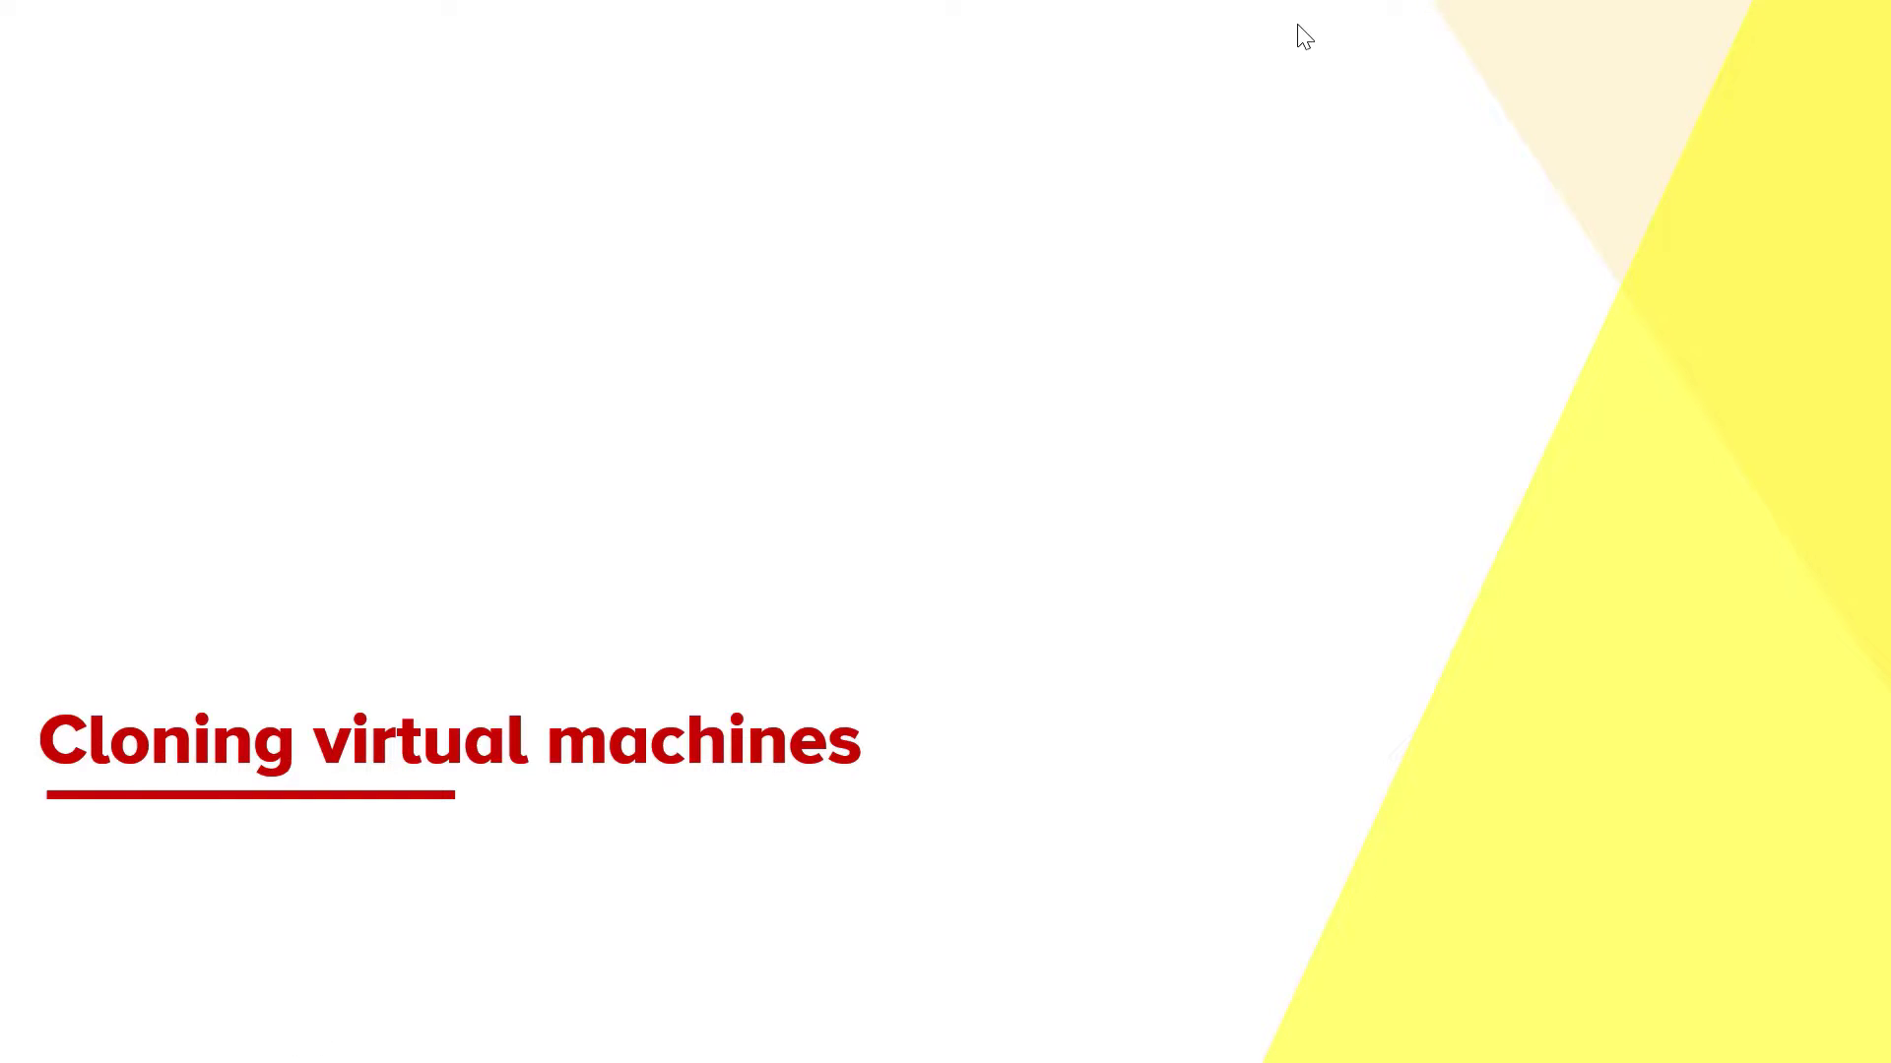
click(1296, 24)
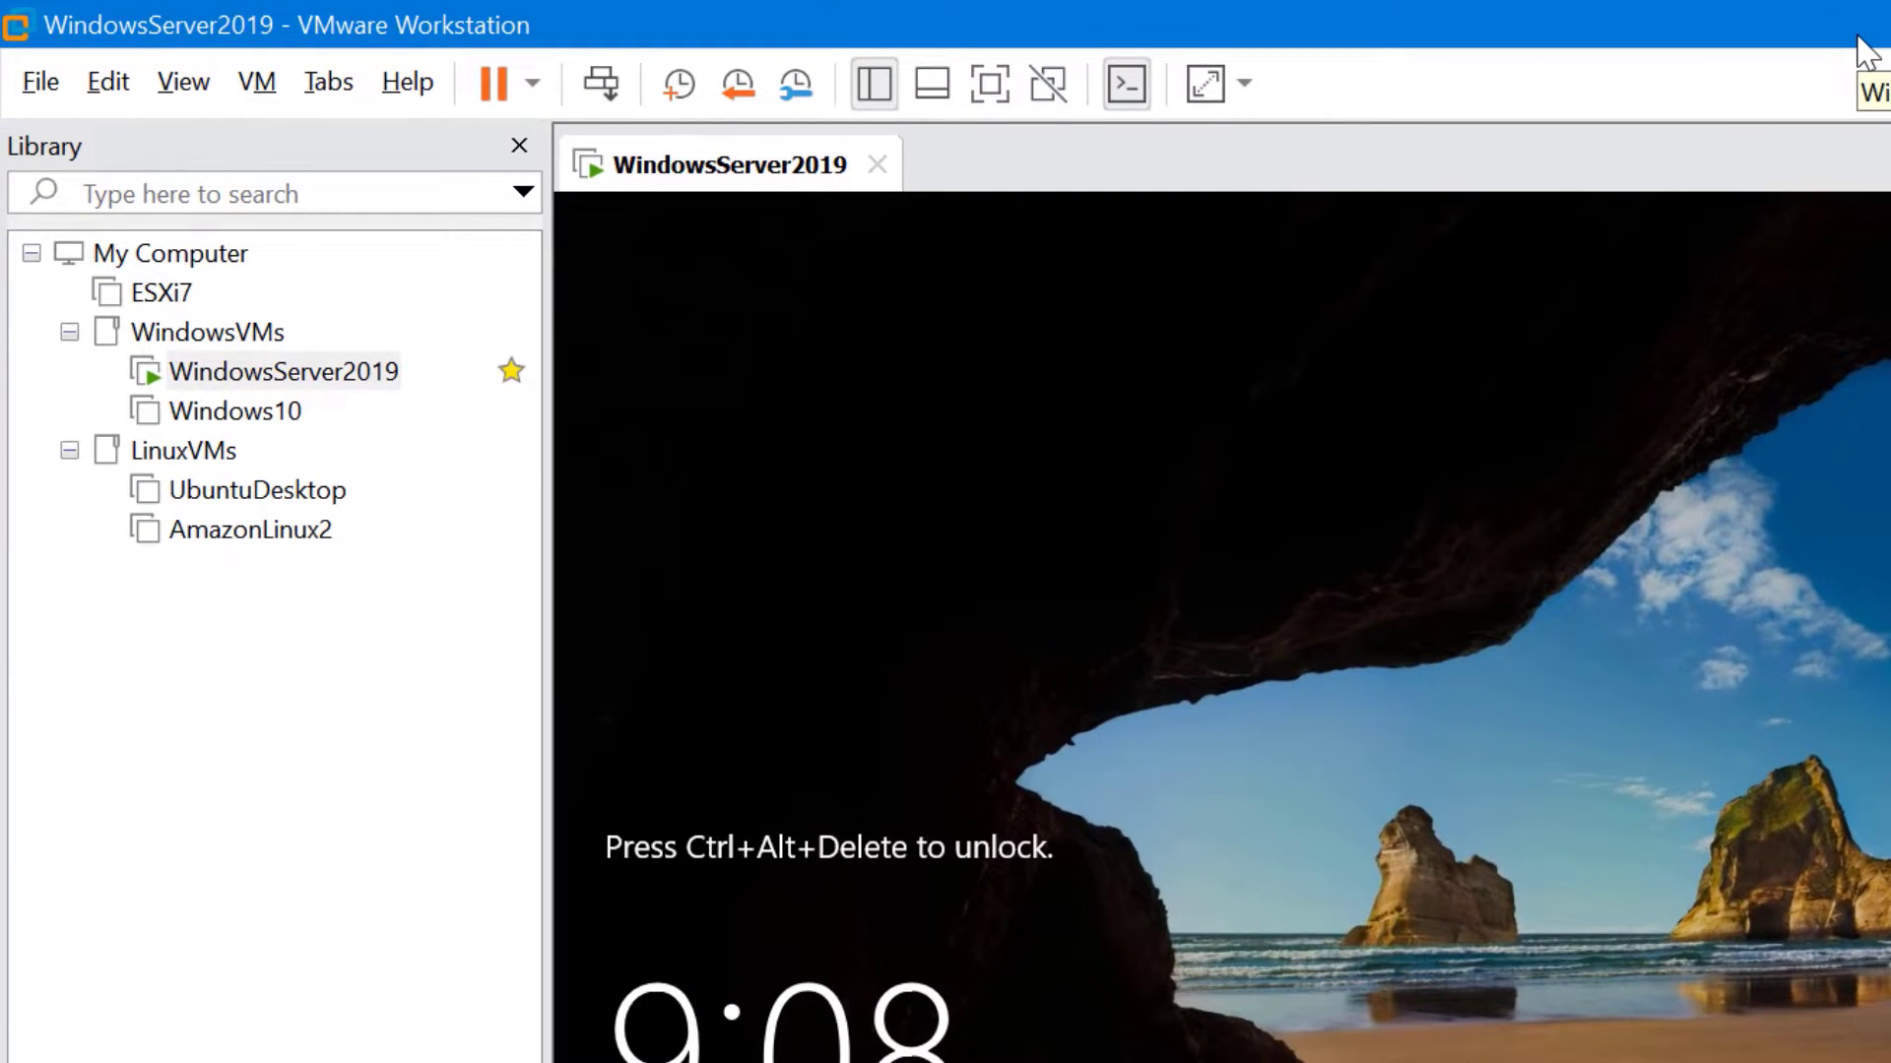
Shut down the WindowsServer2019 guest and confirm
right_click(379, 379)
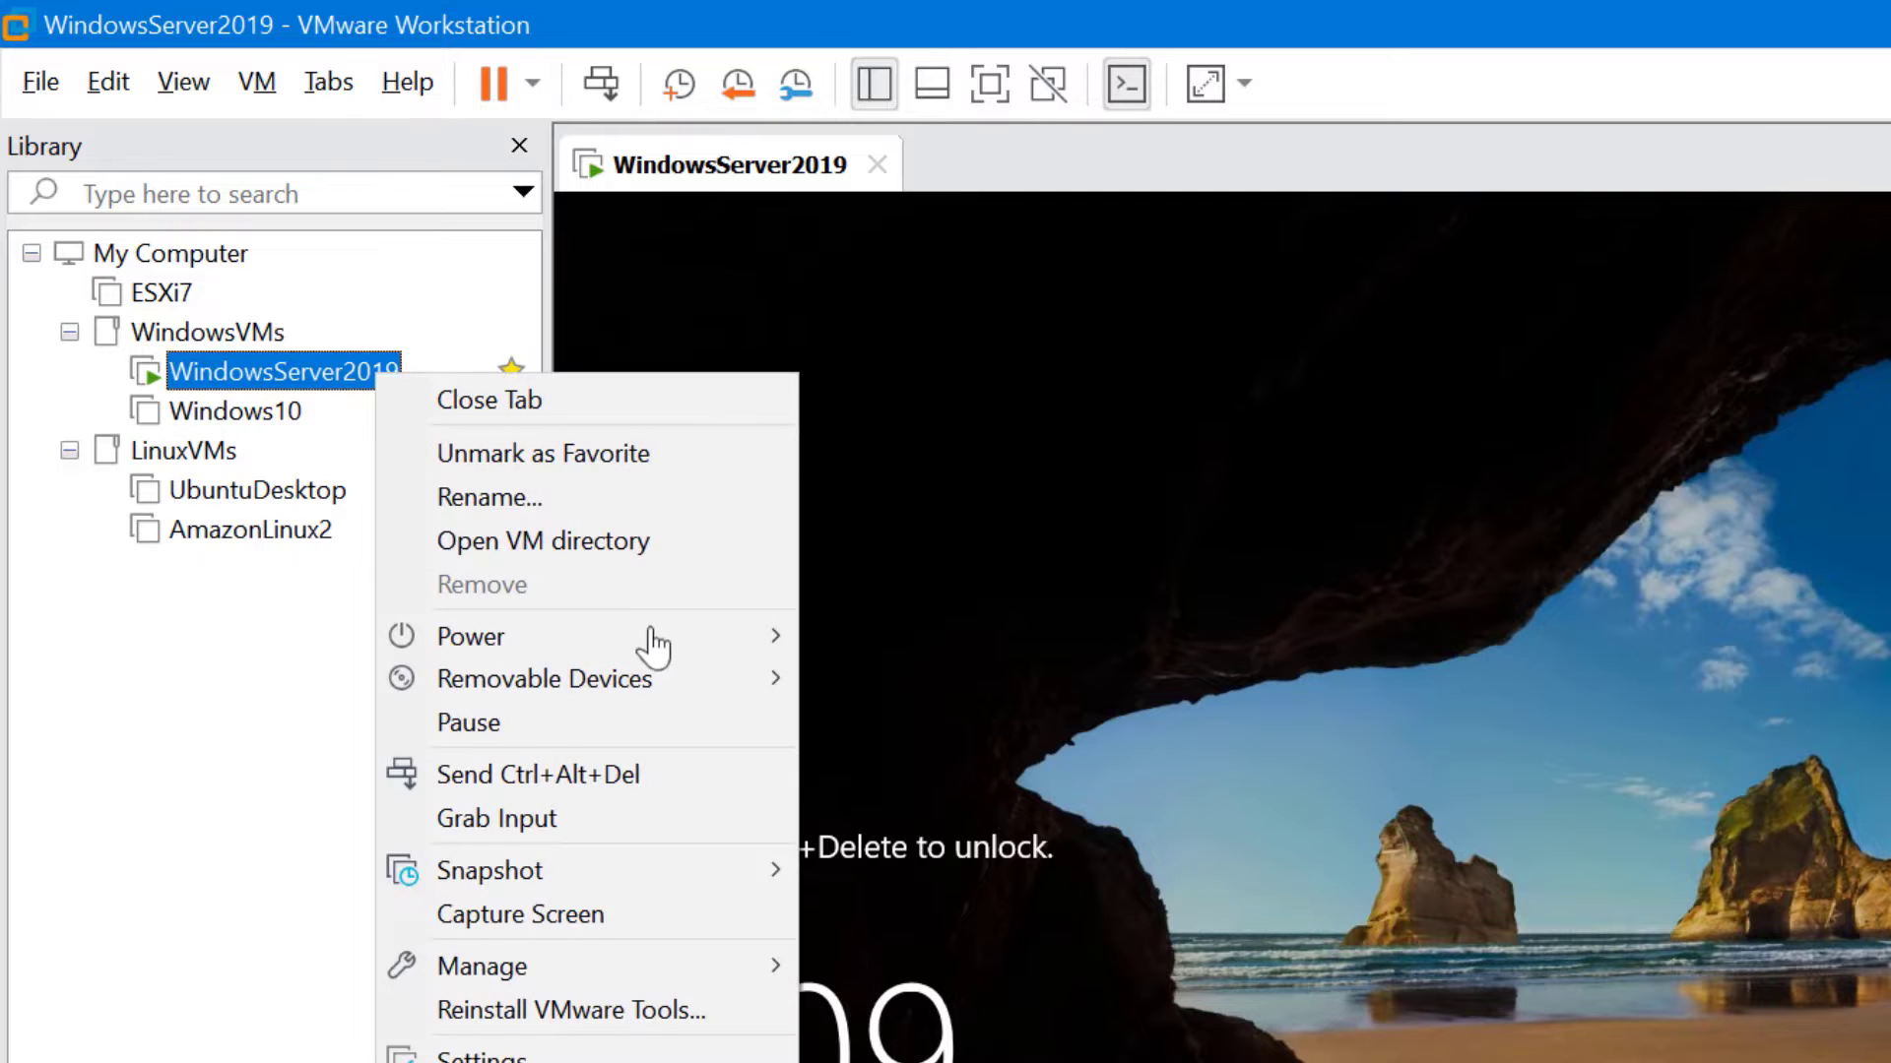
mouse_move(650, 640)
click(935, 680)
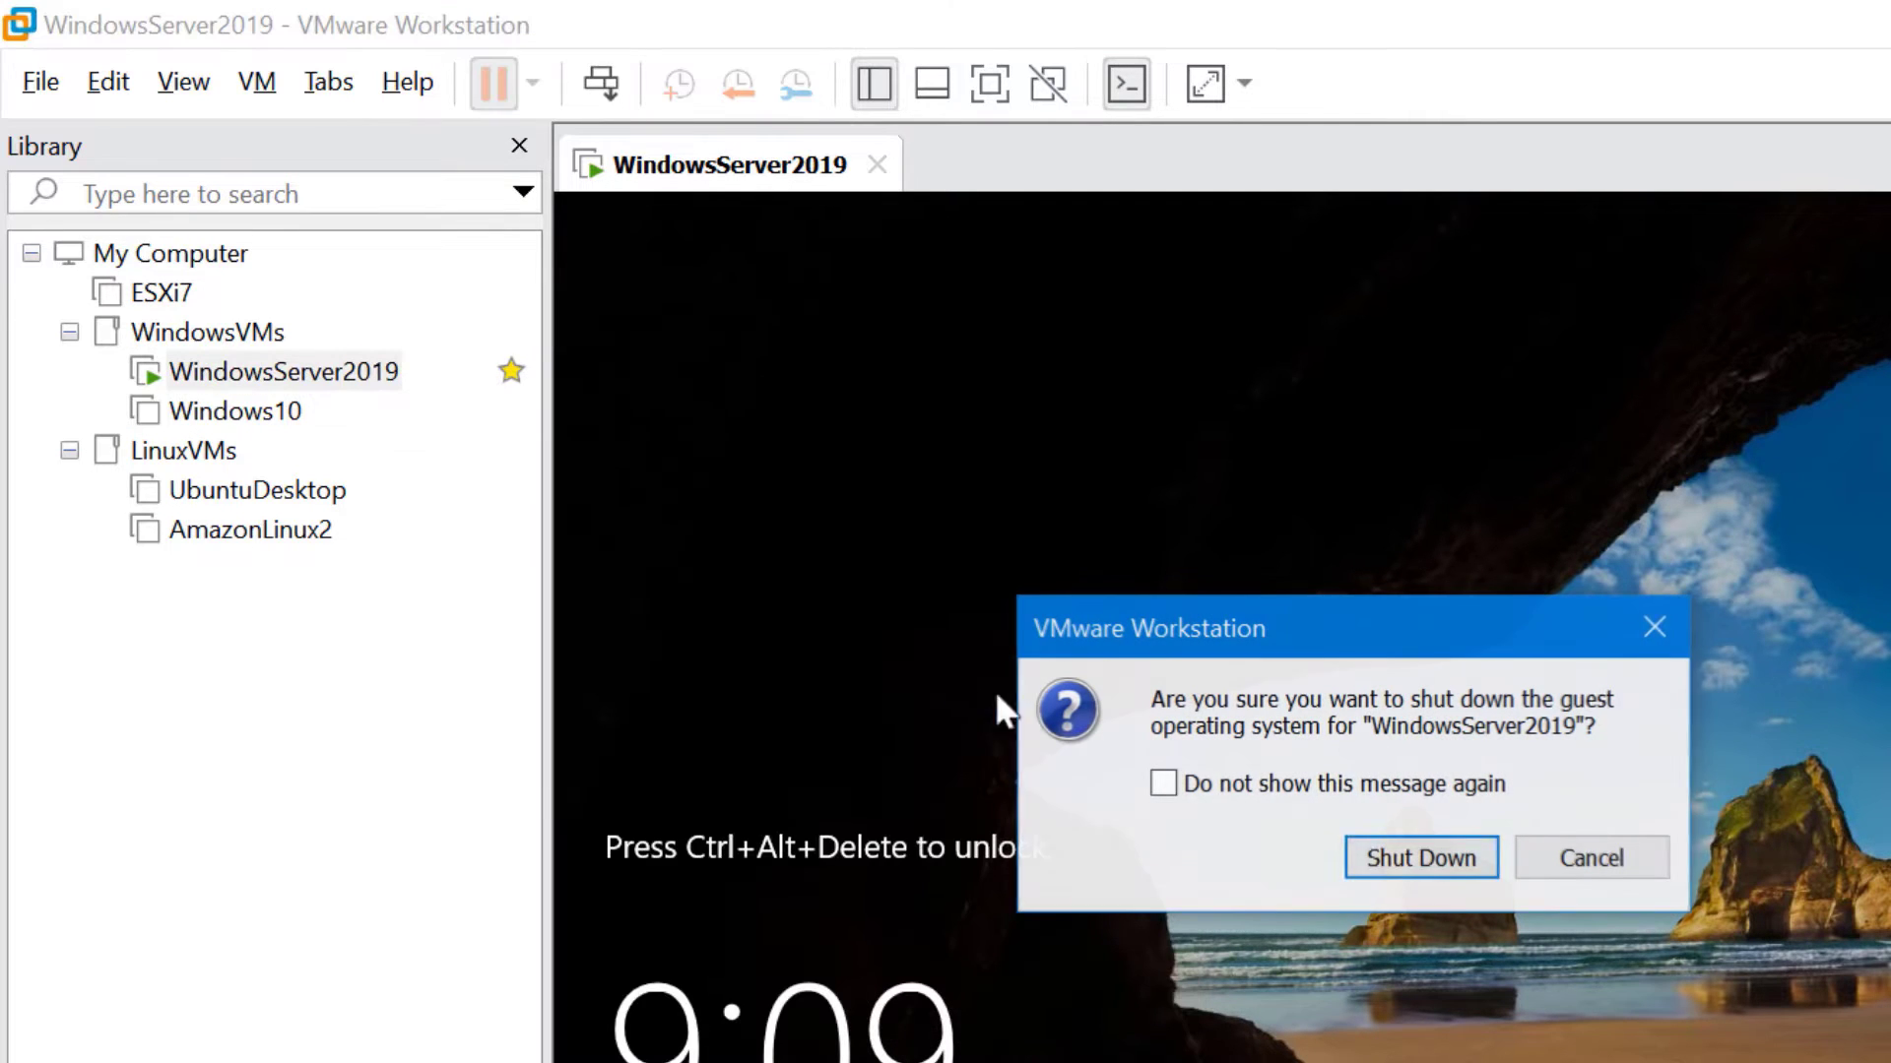
click(1473, 867)
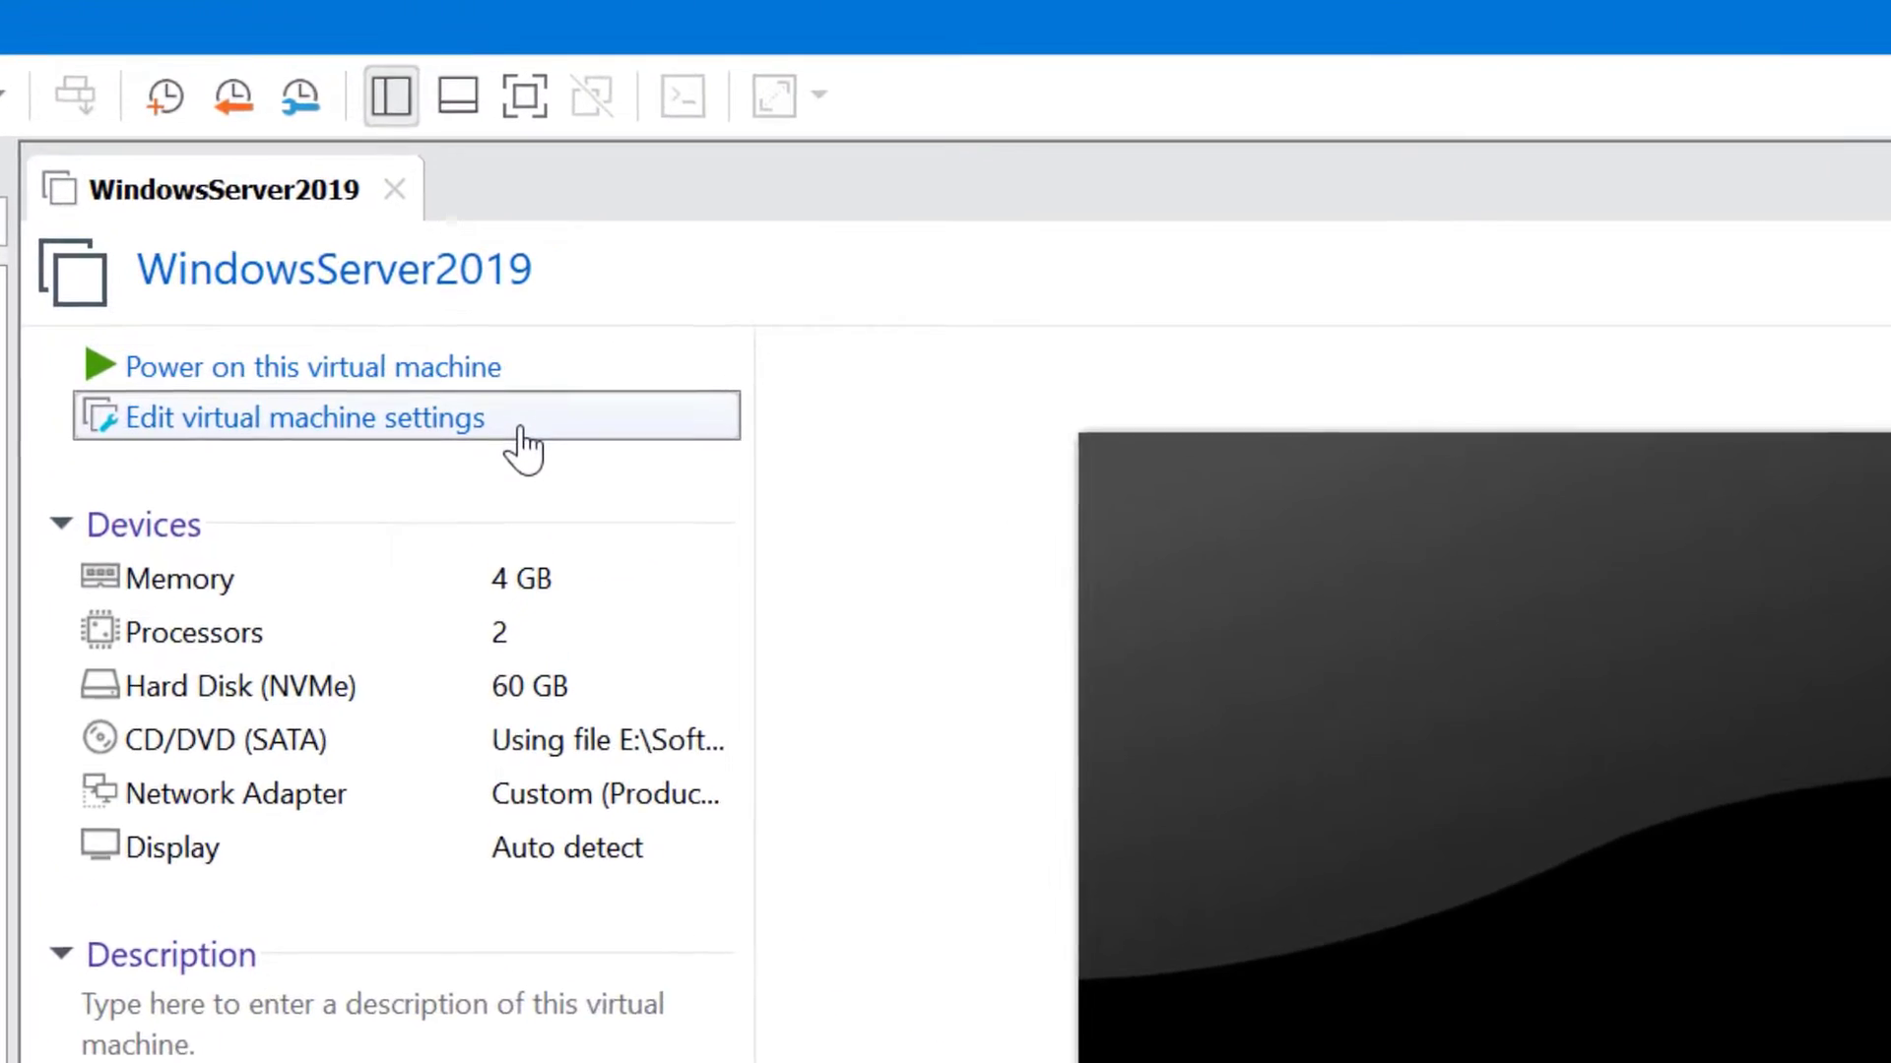
Encrypt WindowsServer2019 from Options > Access Control, entering and confirming a password
click(530, 194)
click(239, 118)
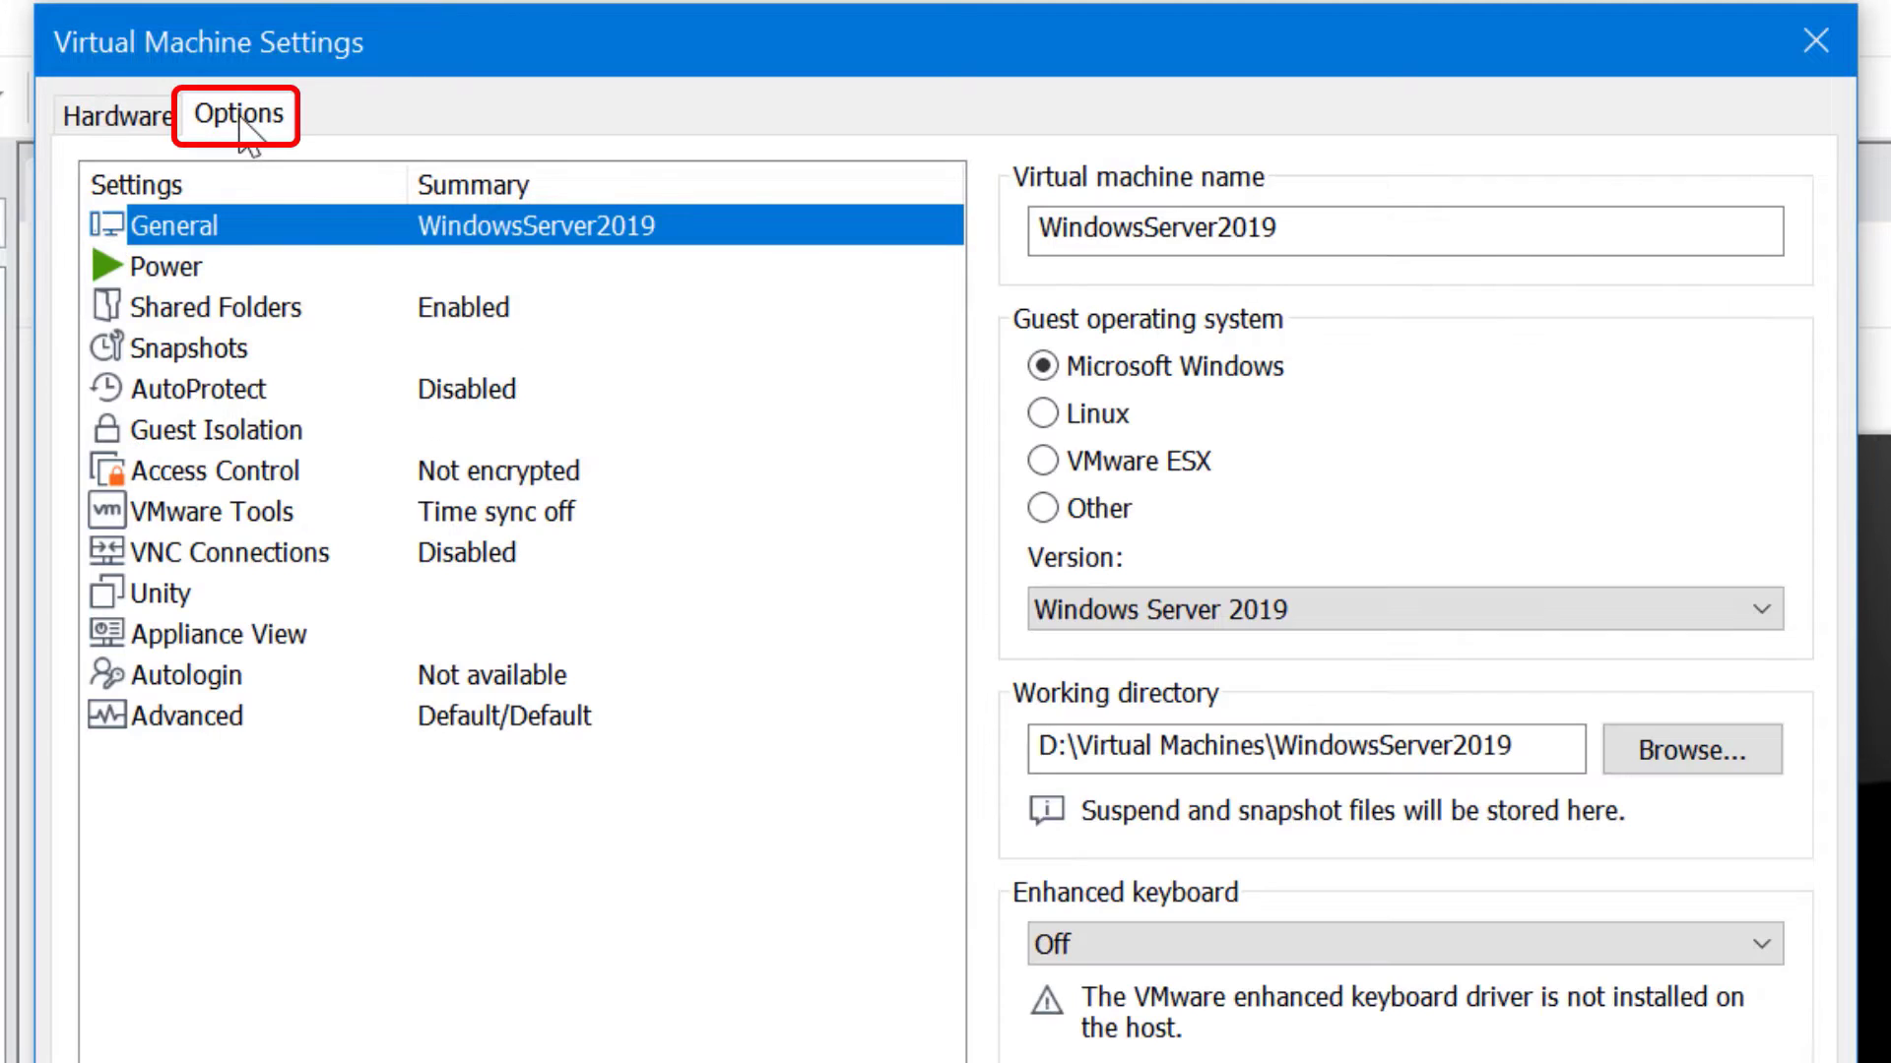
click(354, 471)
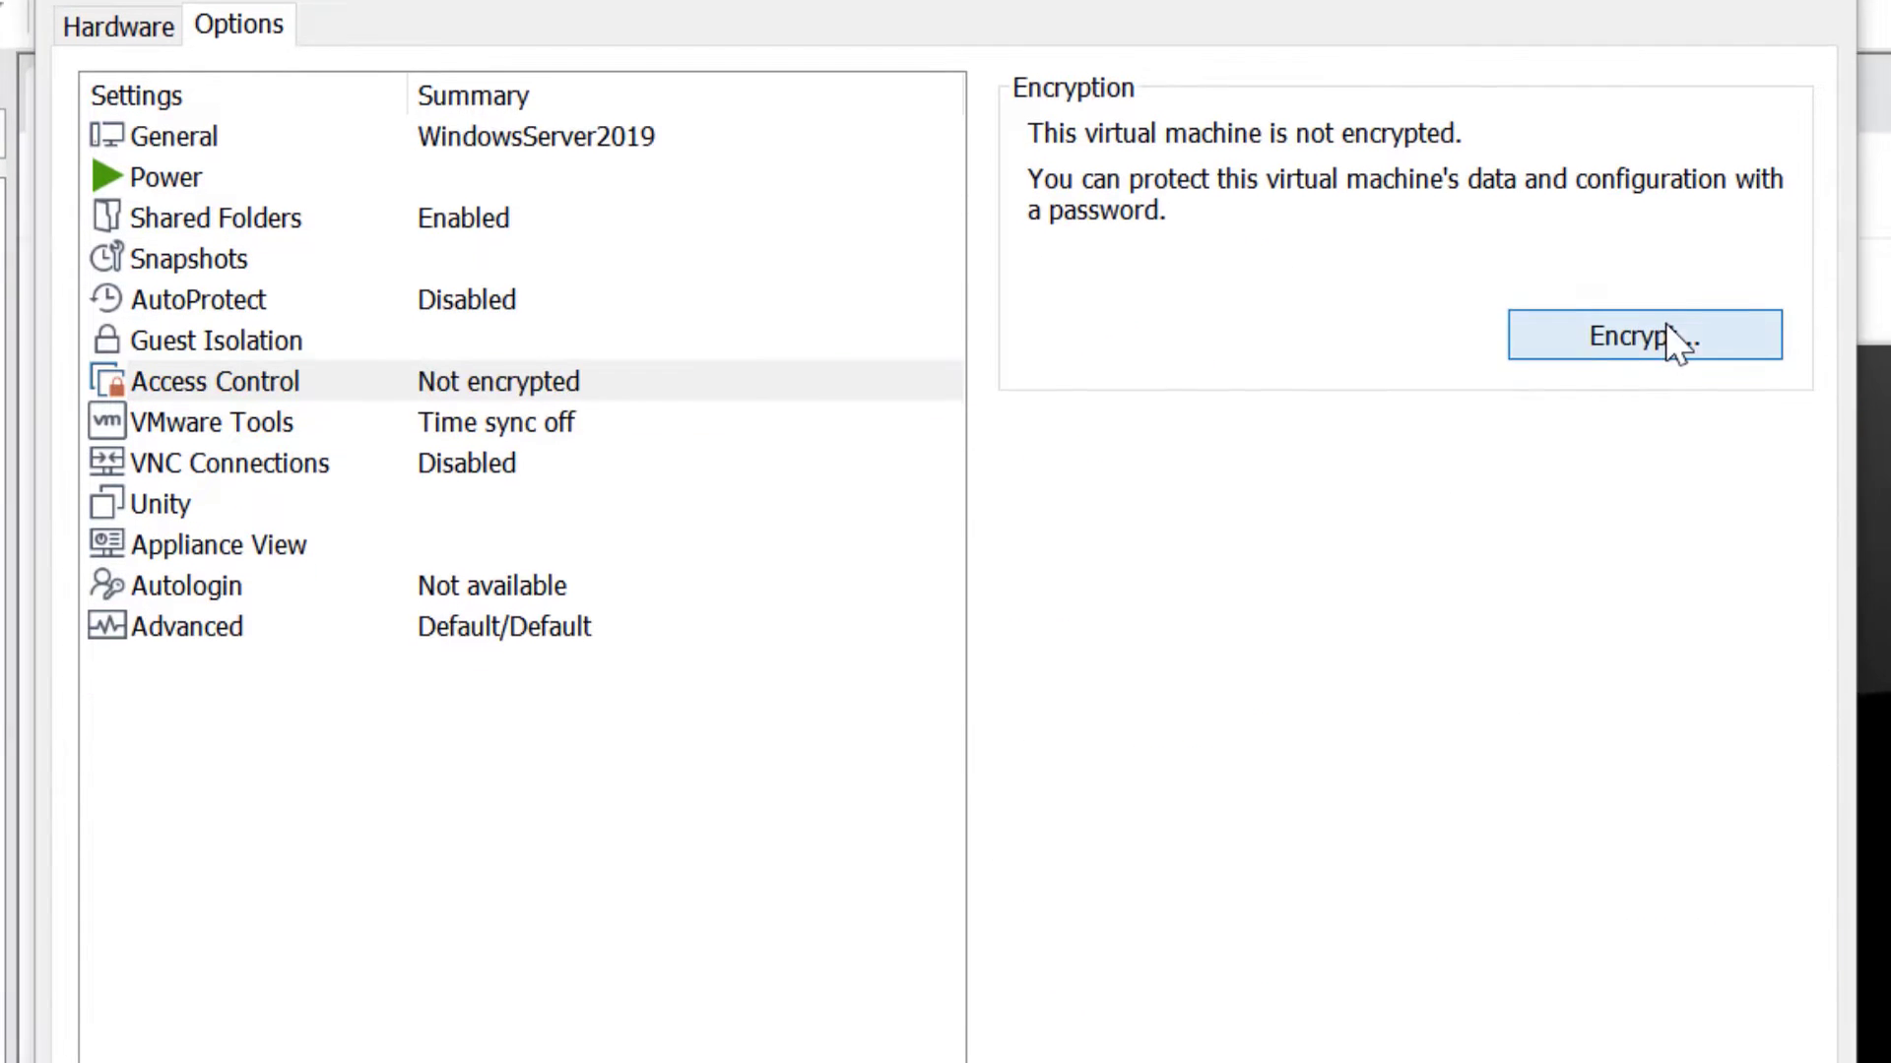
click(1660, 425)
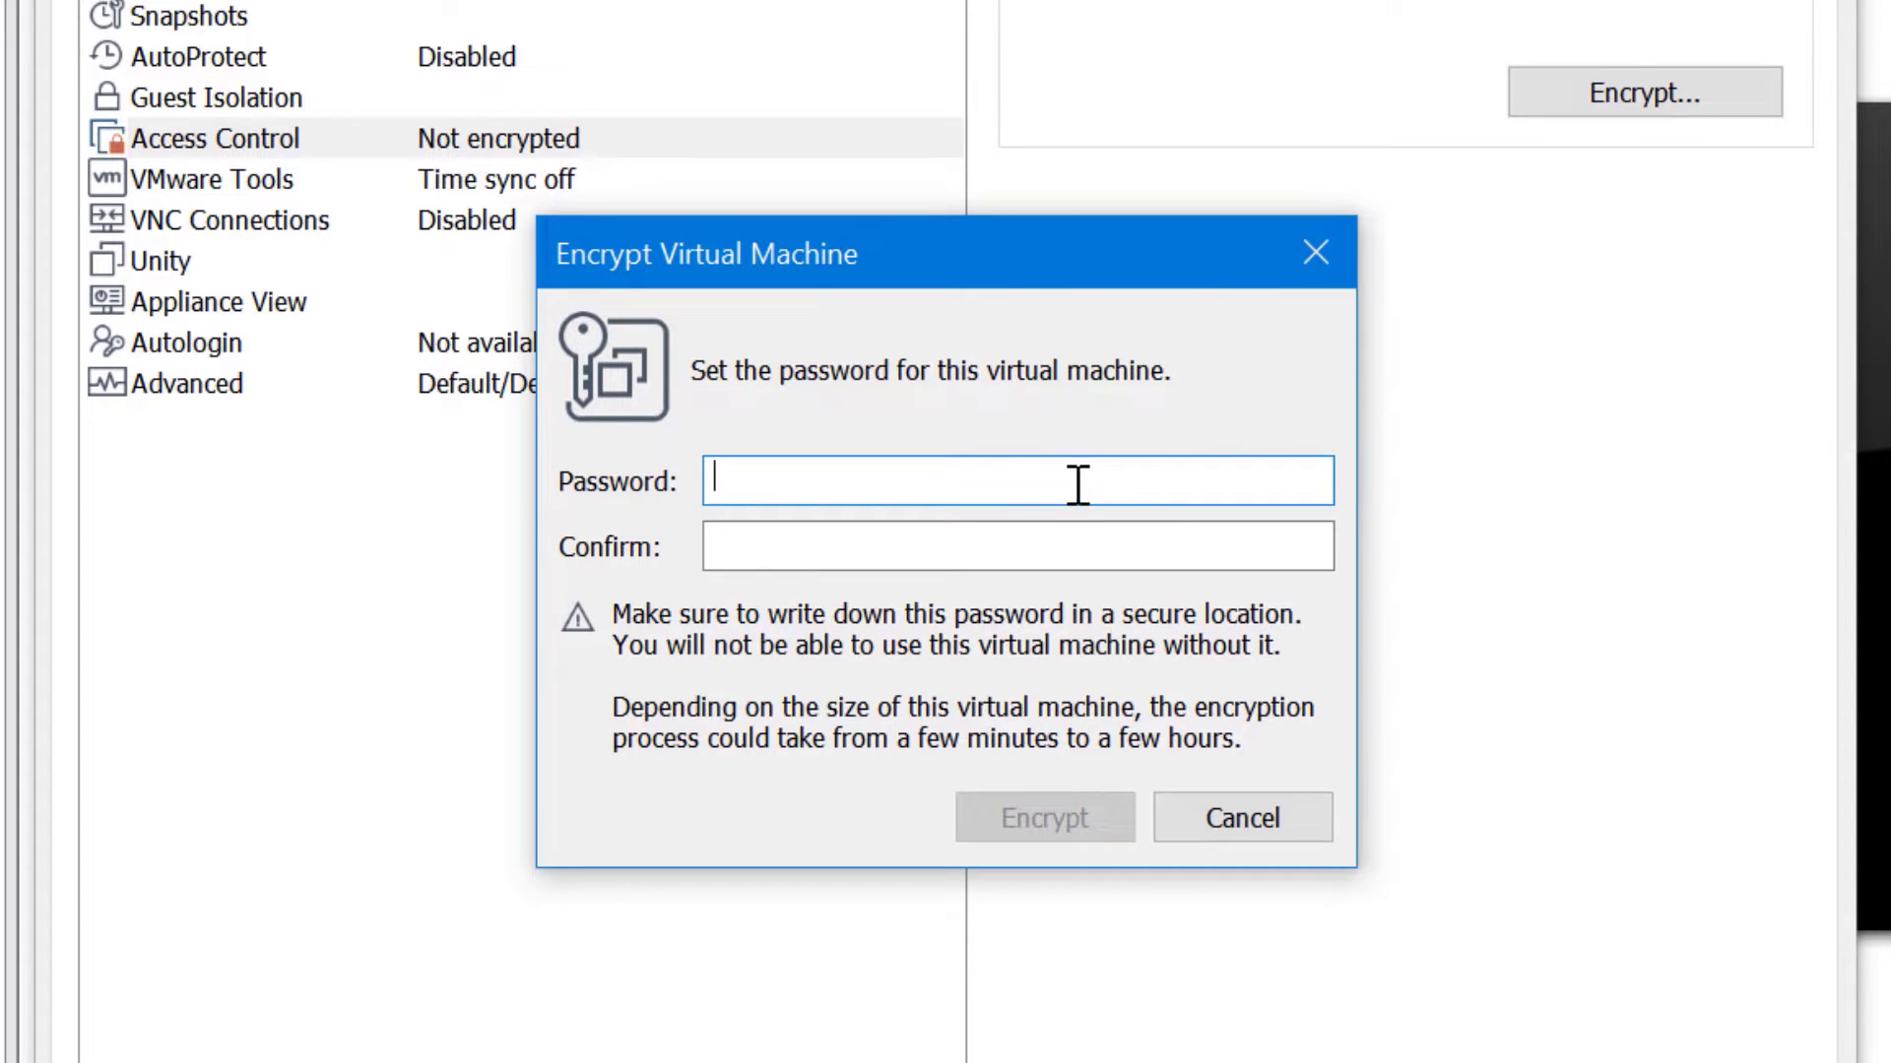
text(123456789)
key(Tab)
text(1234)
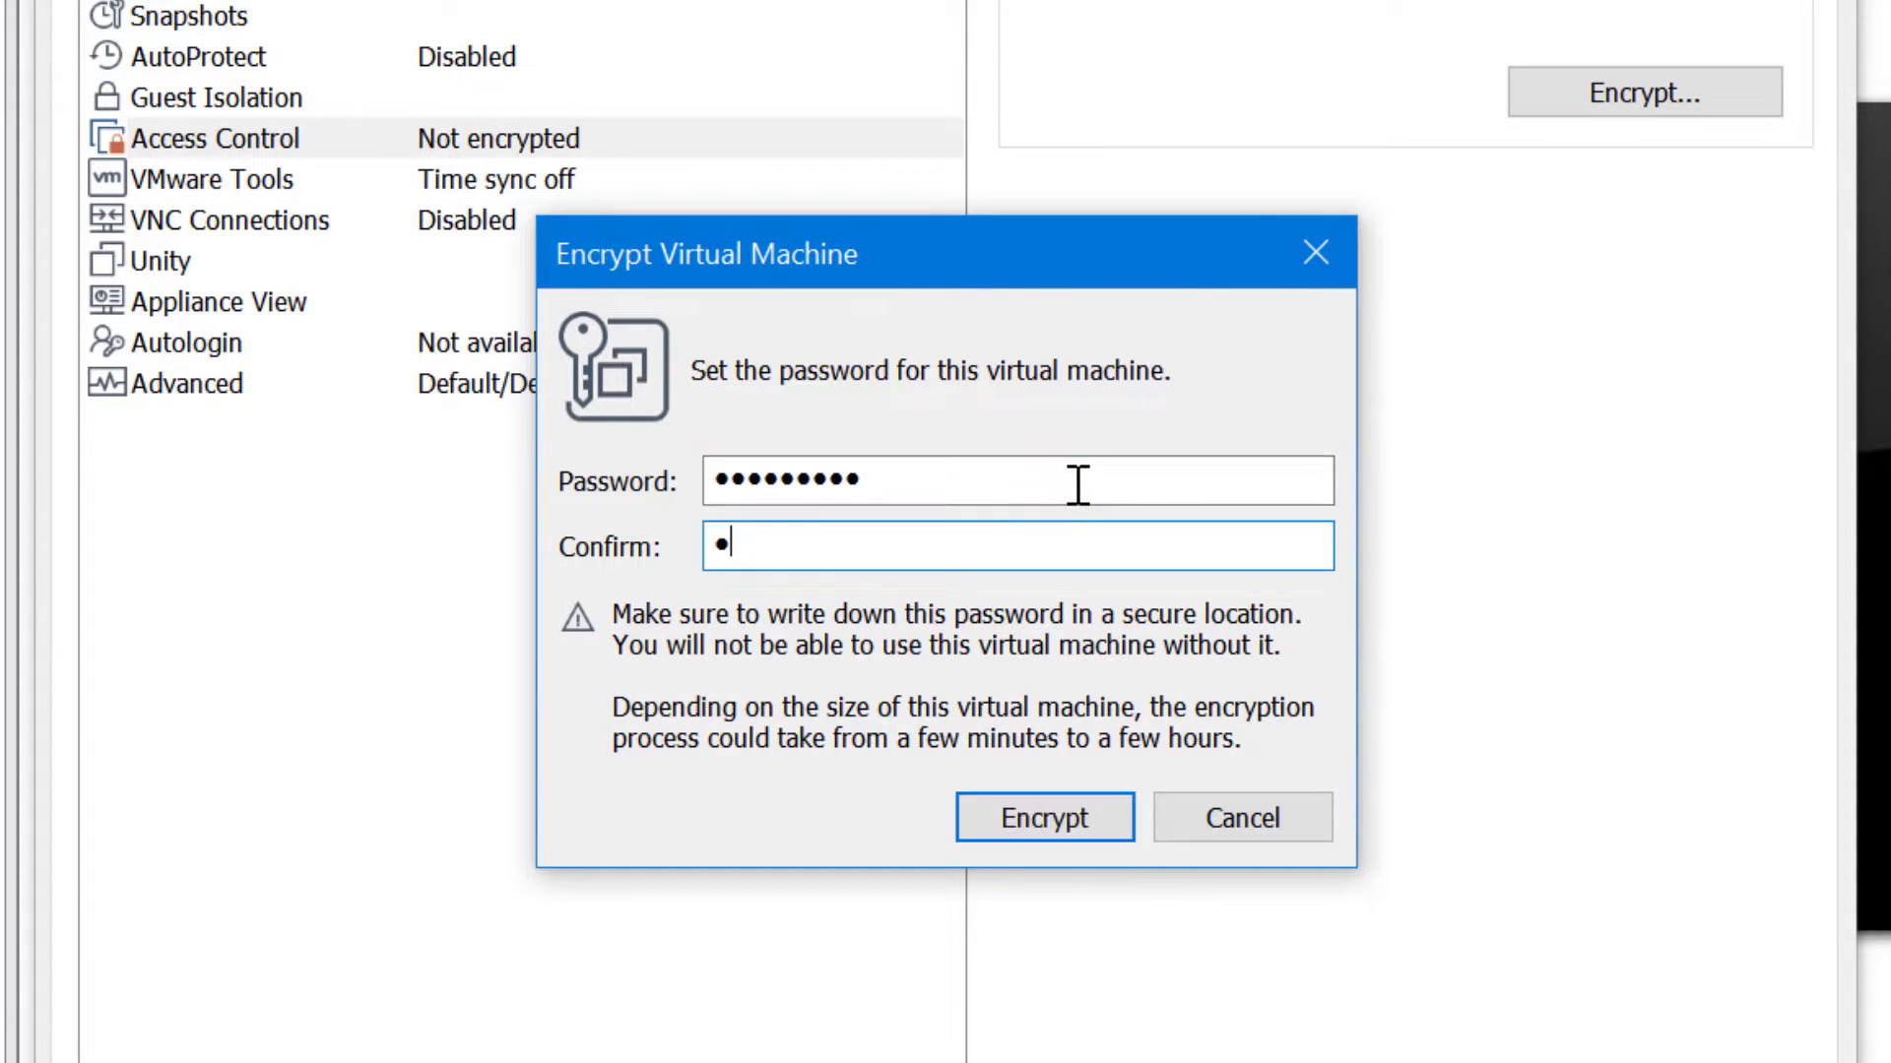
text(56789)
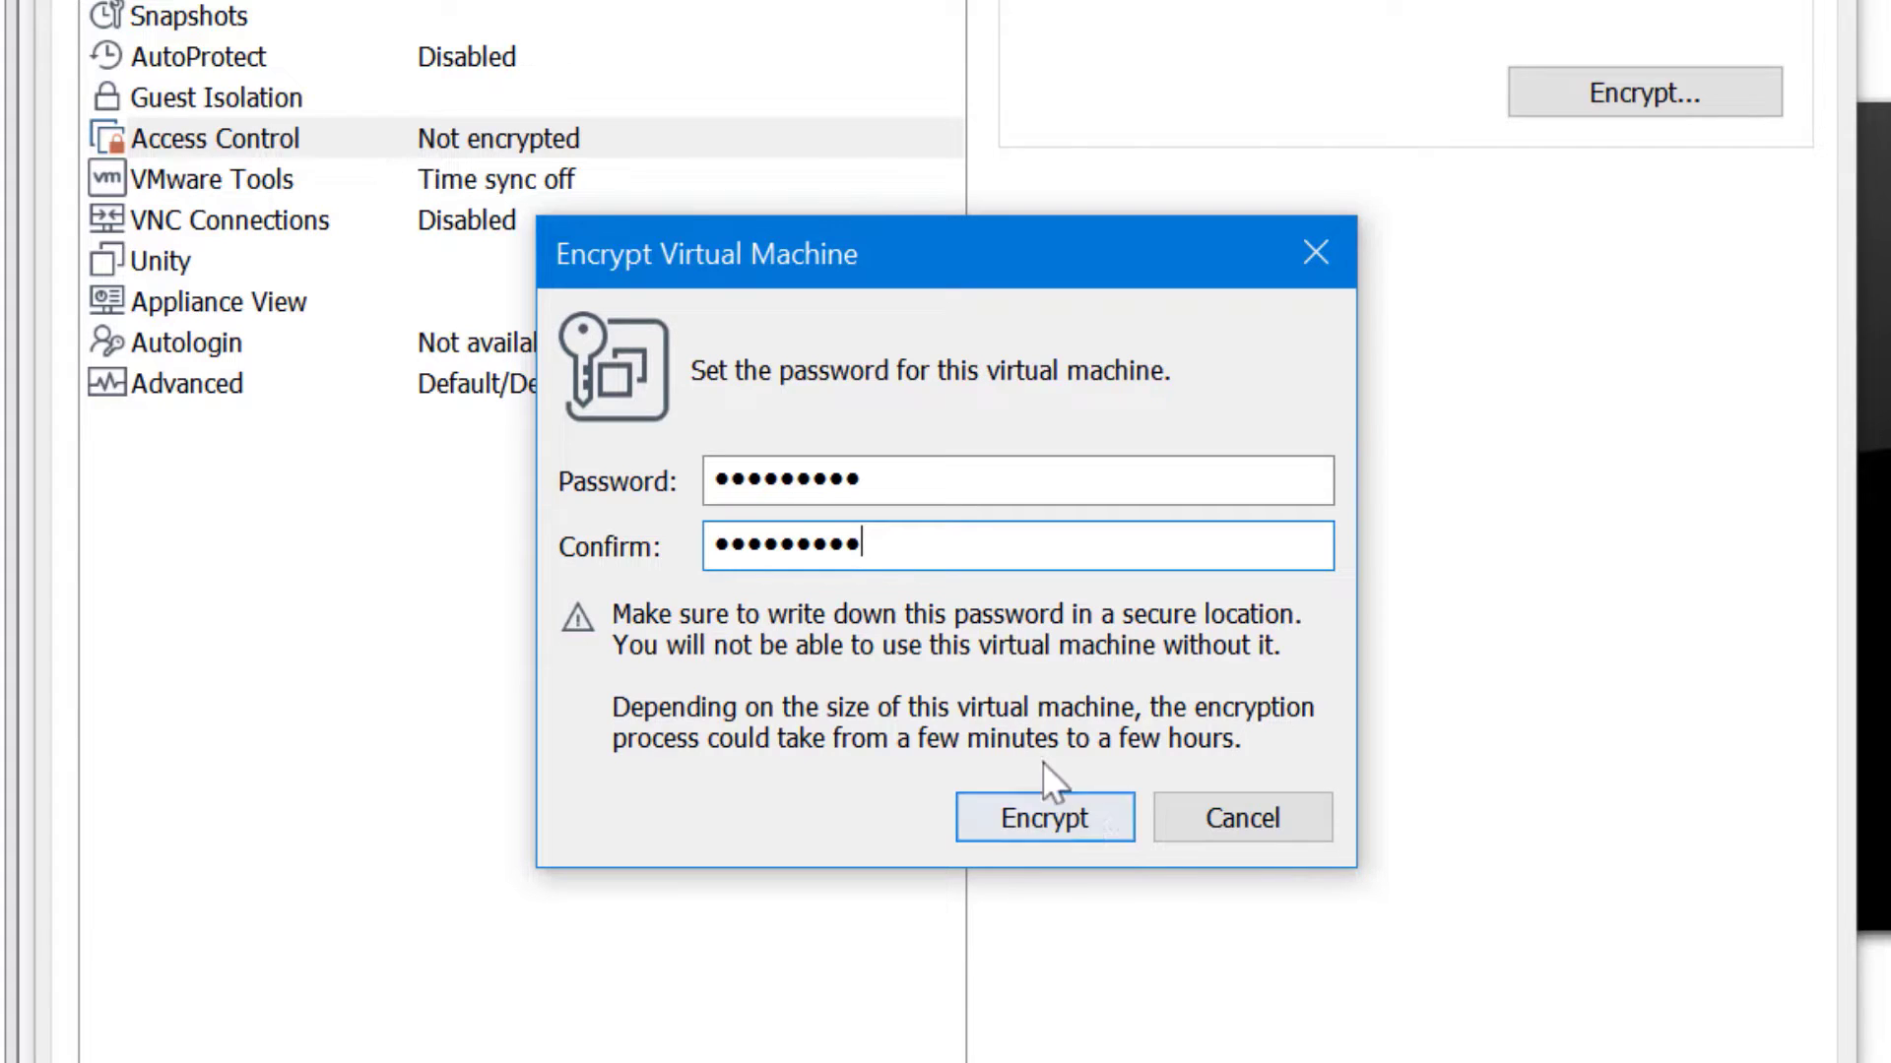
click(1083, 802)
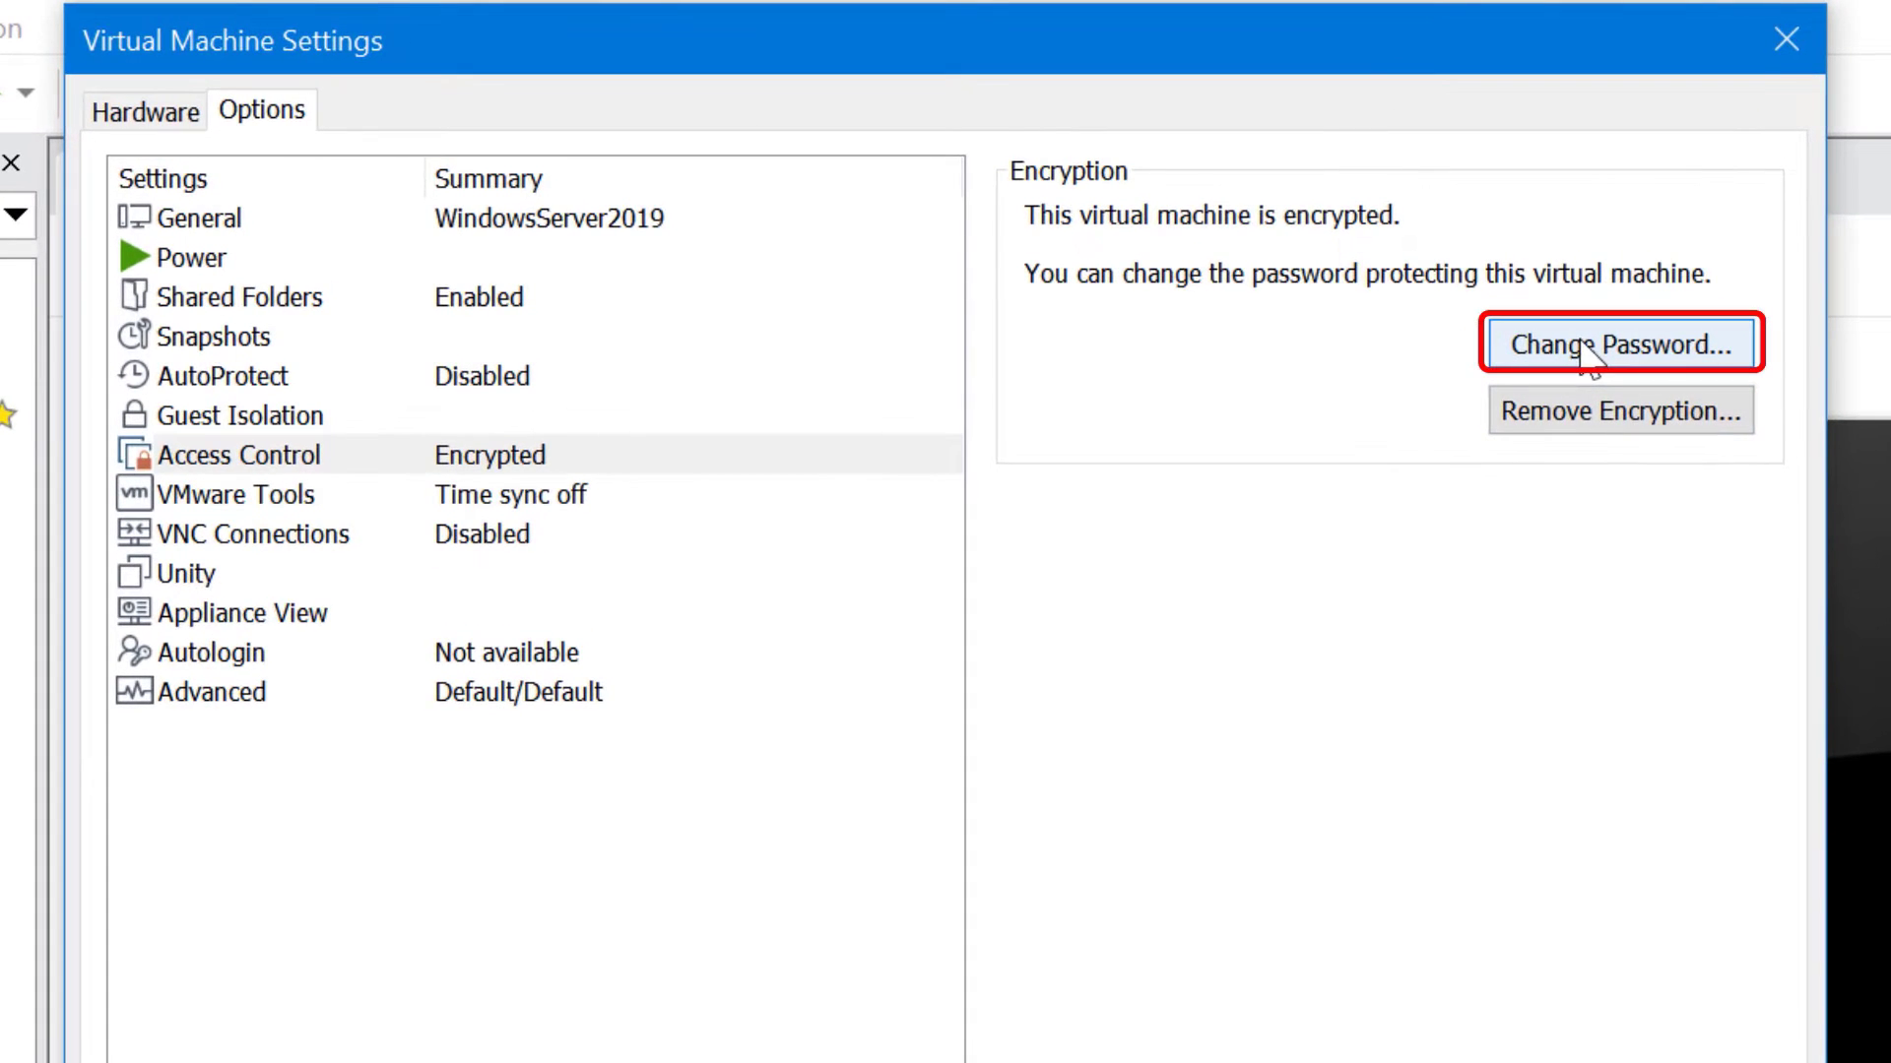
Look at Change Password and Remove Encryption without applying either, then close settings with OK
click(1588, 350)
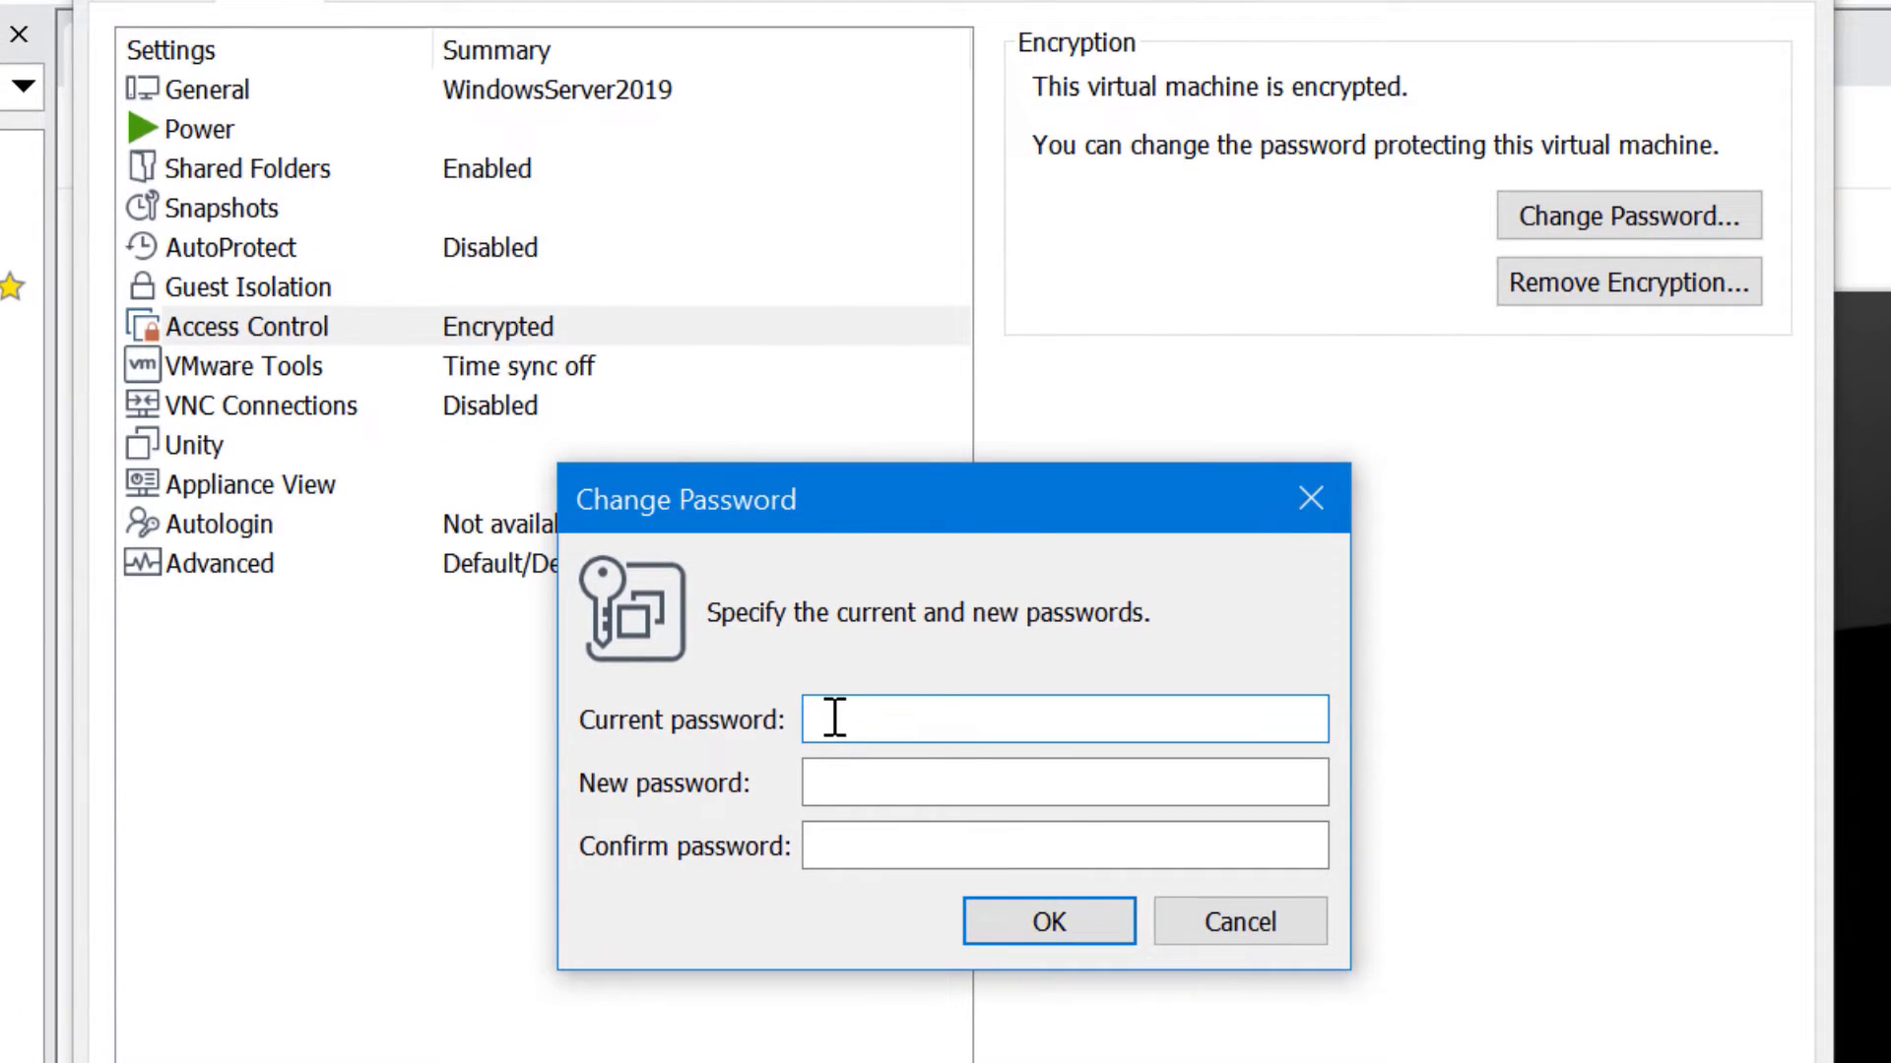
click(850, 775)
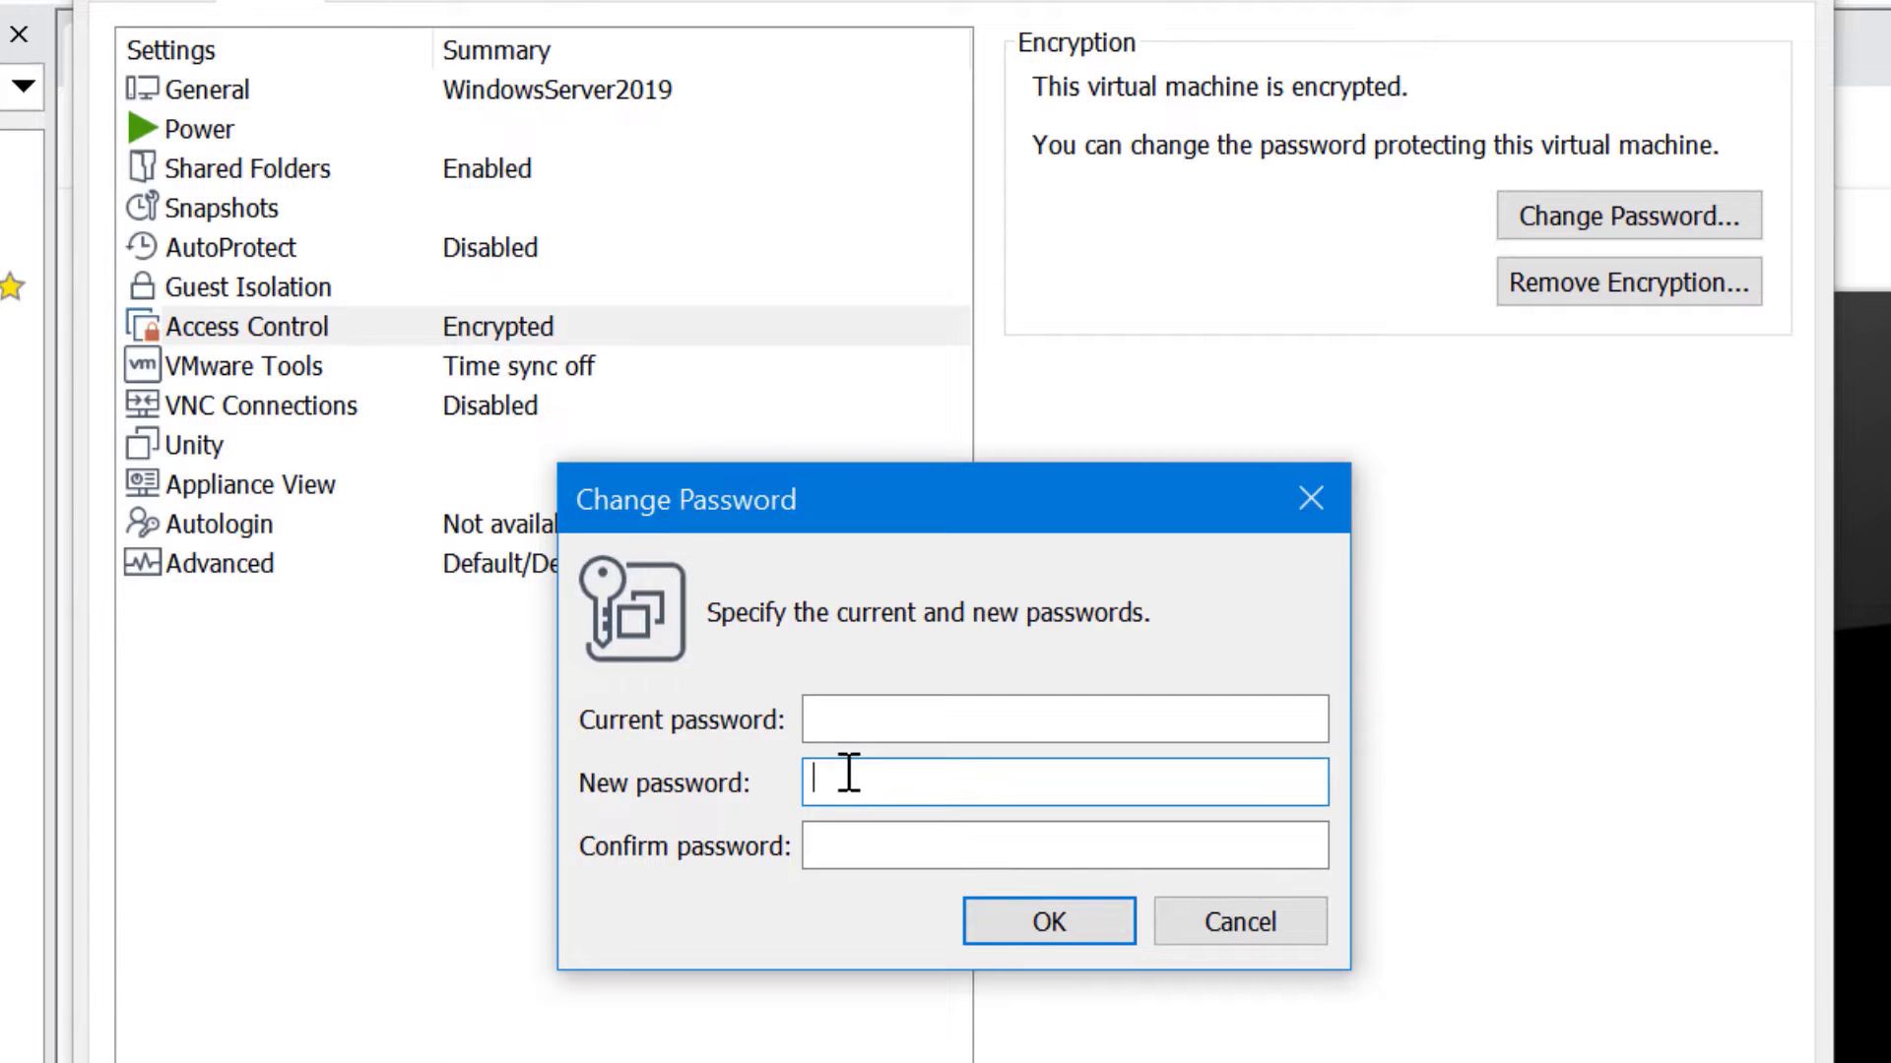
click(1204, 920)
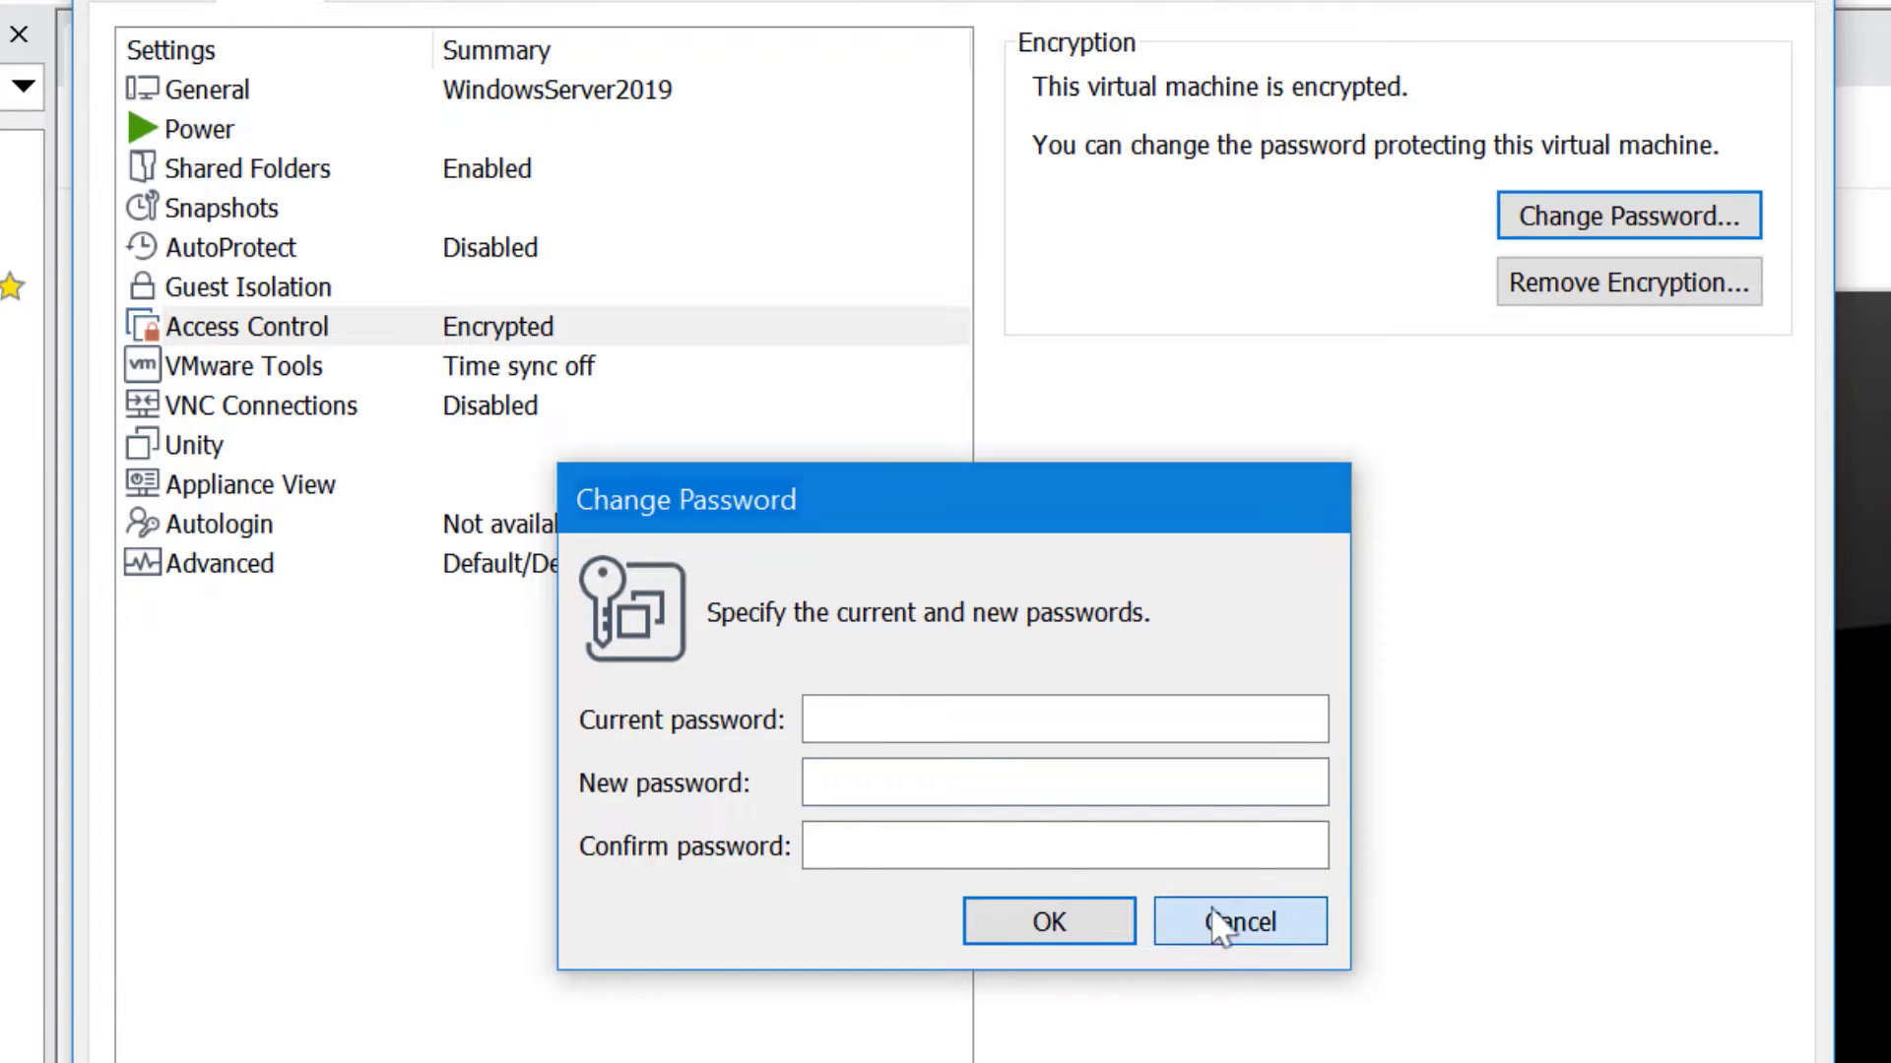
click(1597, 307)
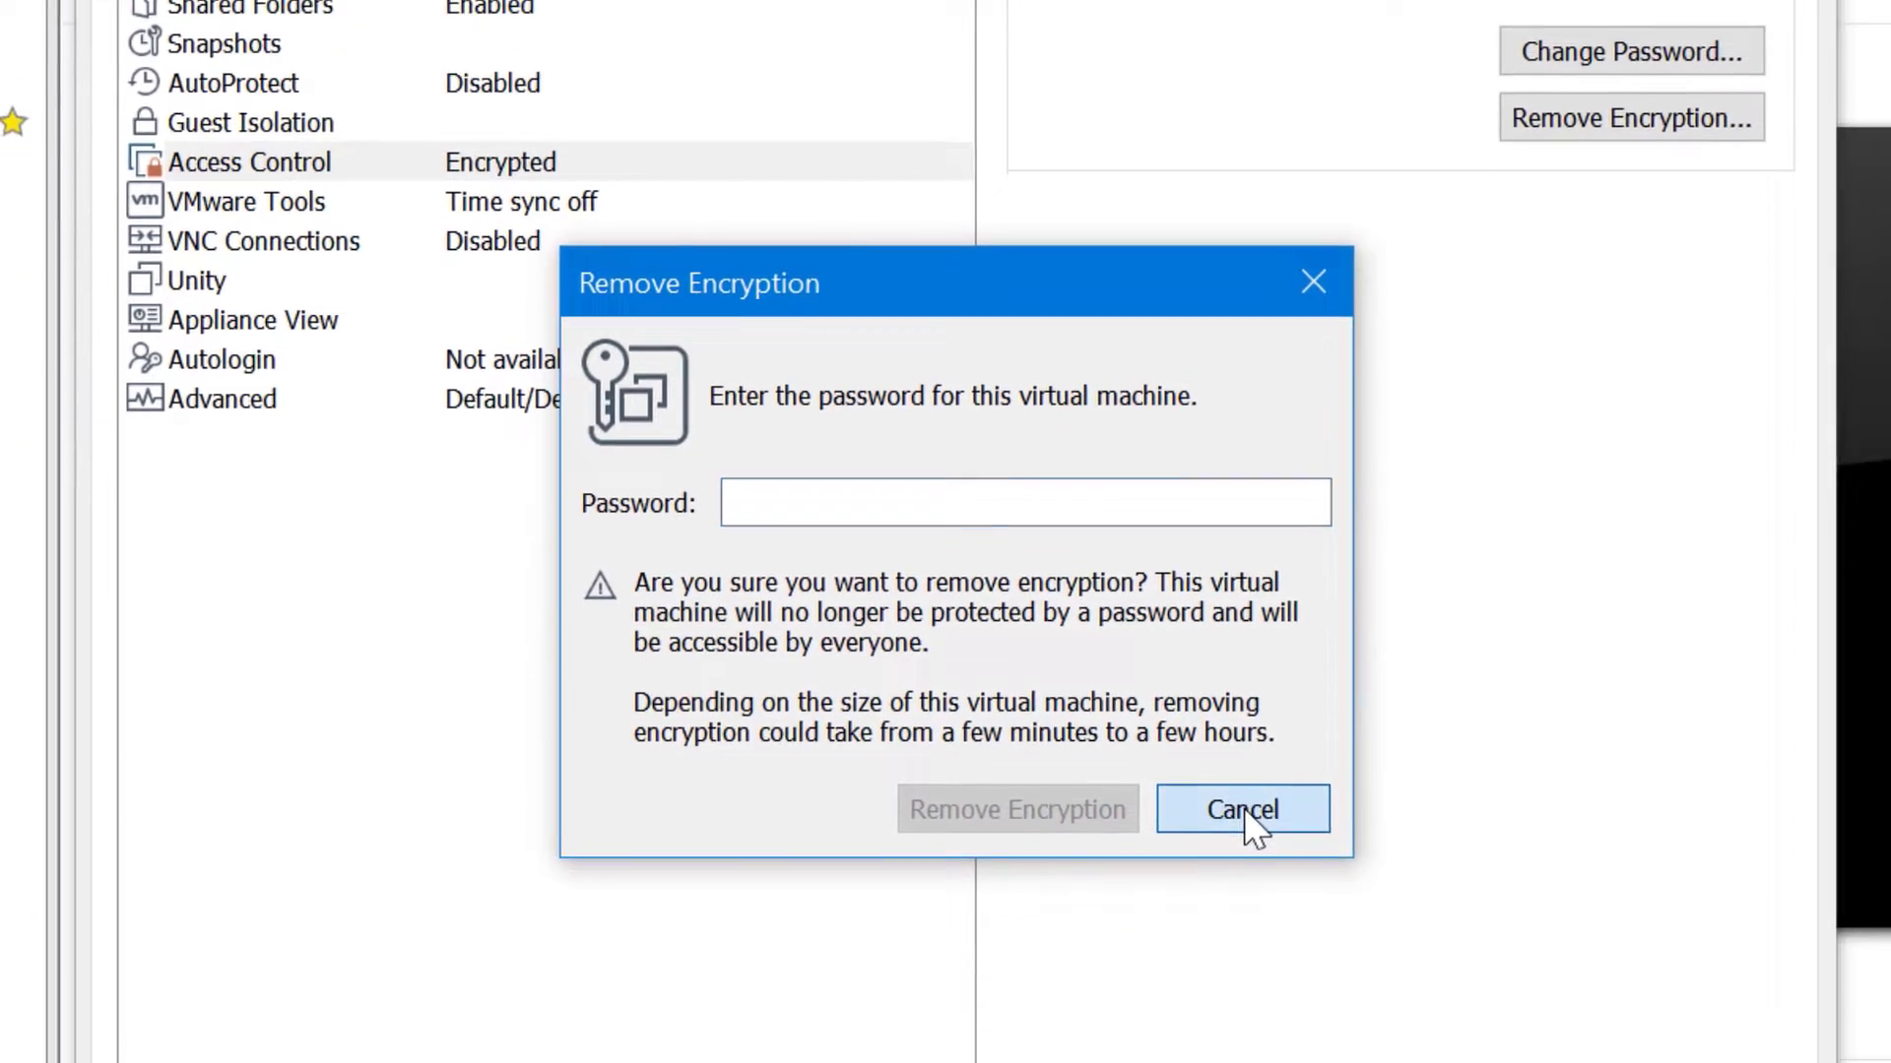
click(1241, 971)
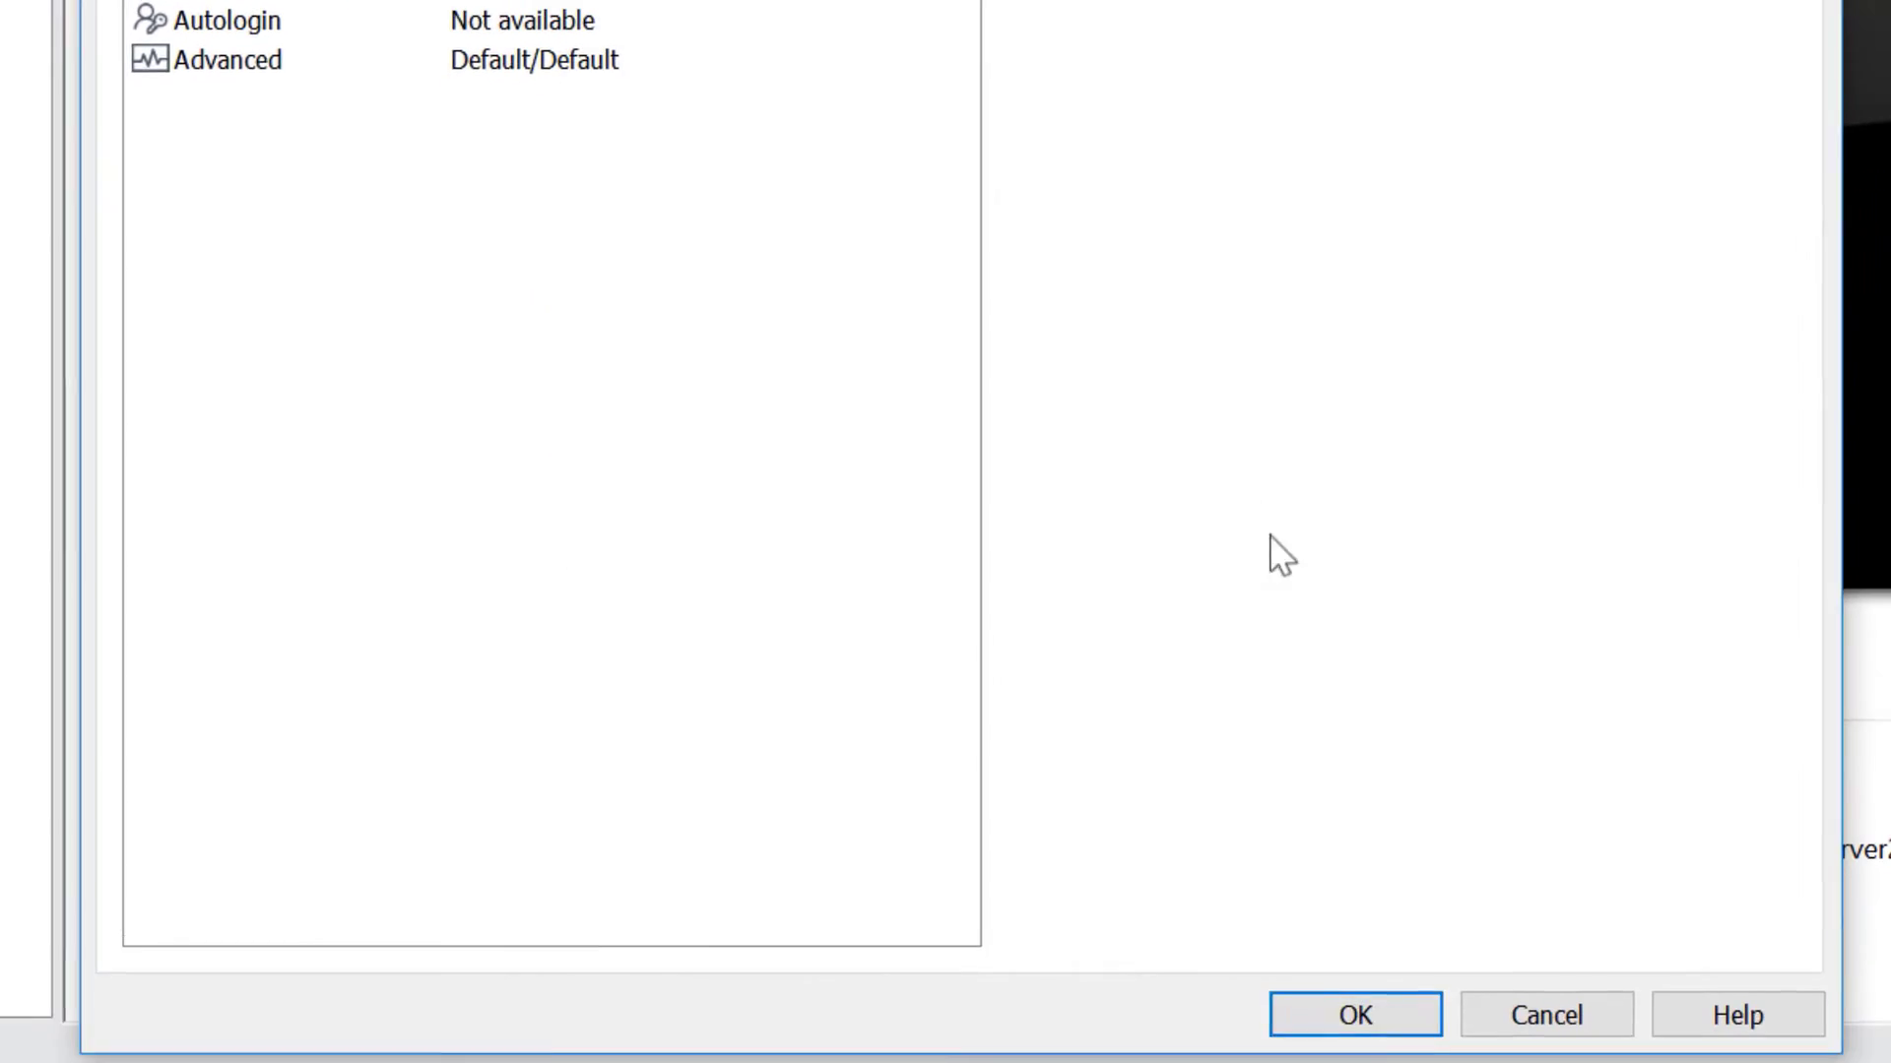
click(1418, 1009)
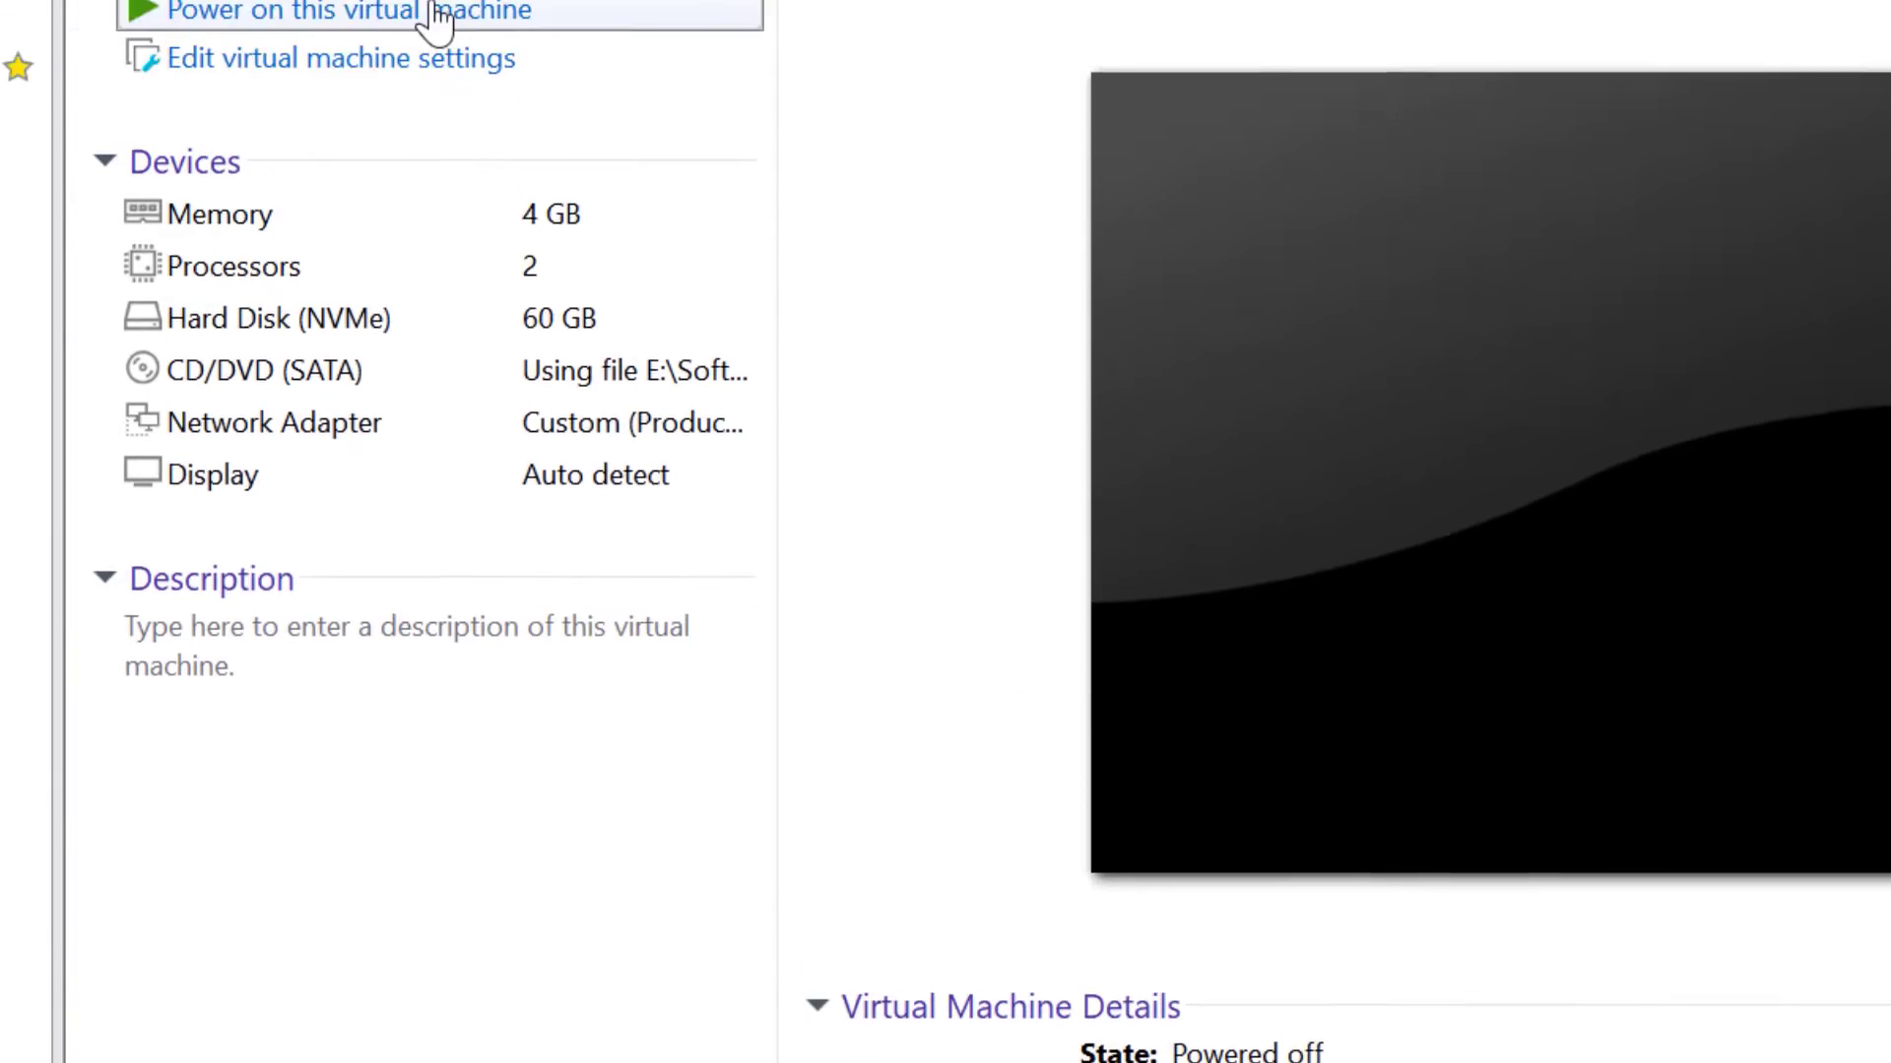
Power on the encrypted WindowsServer2019 virtual machine
click(434, 12)
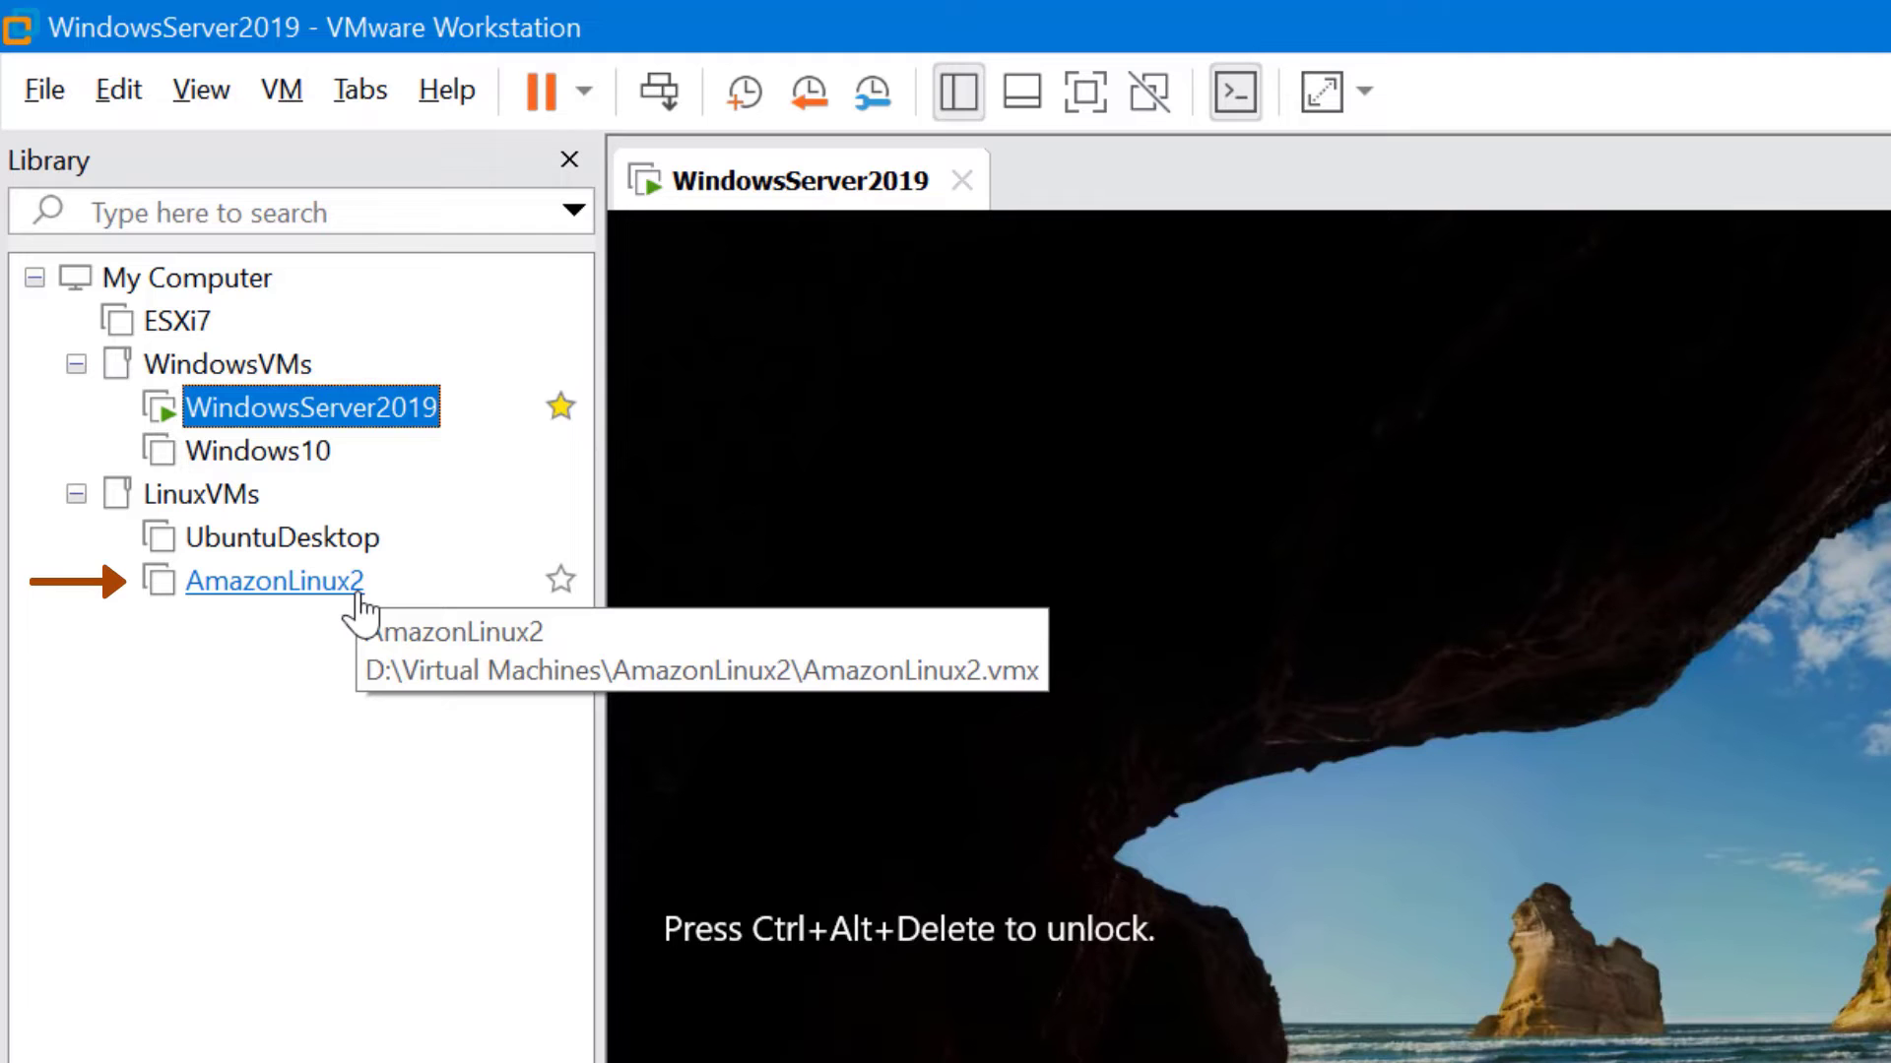
Review the Open dialog's supported file types, then return to the File menu commands
click(40, 89)
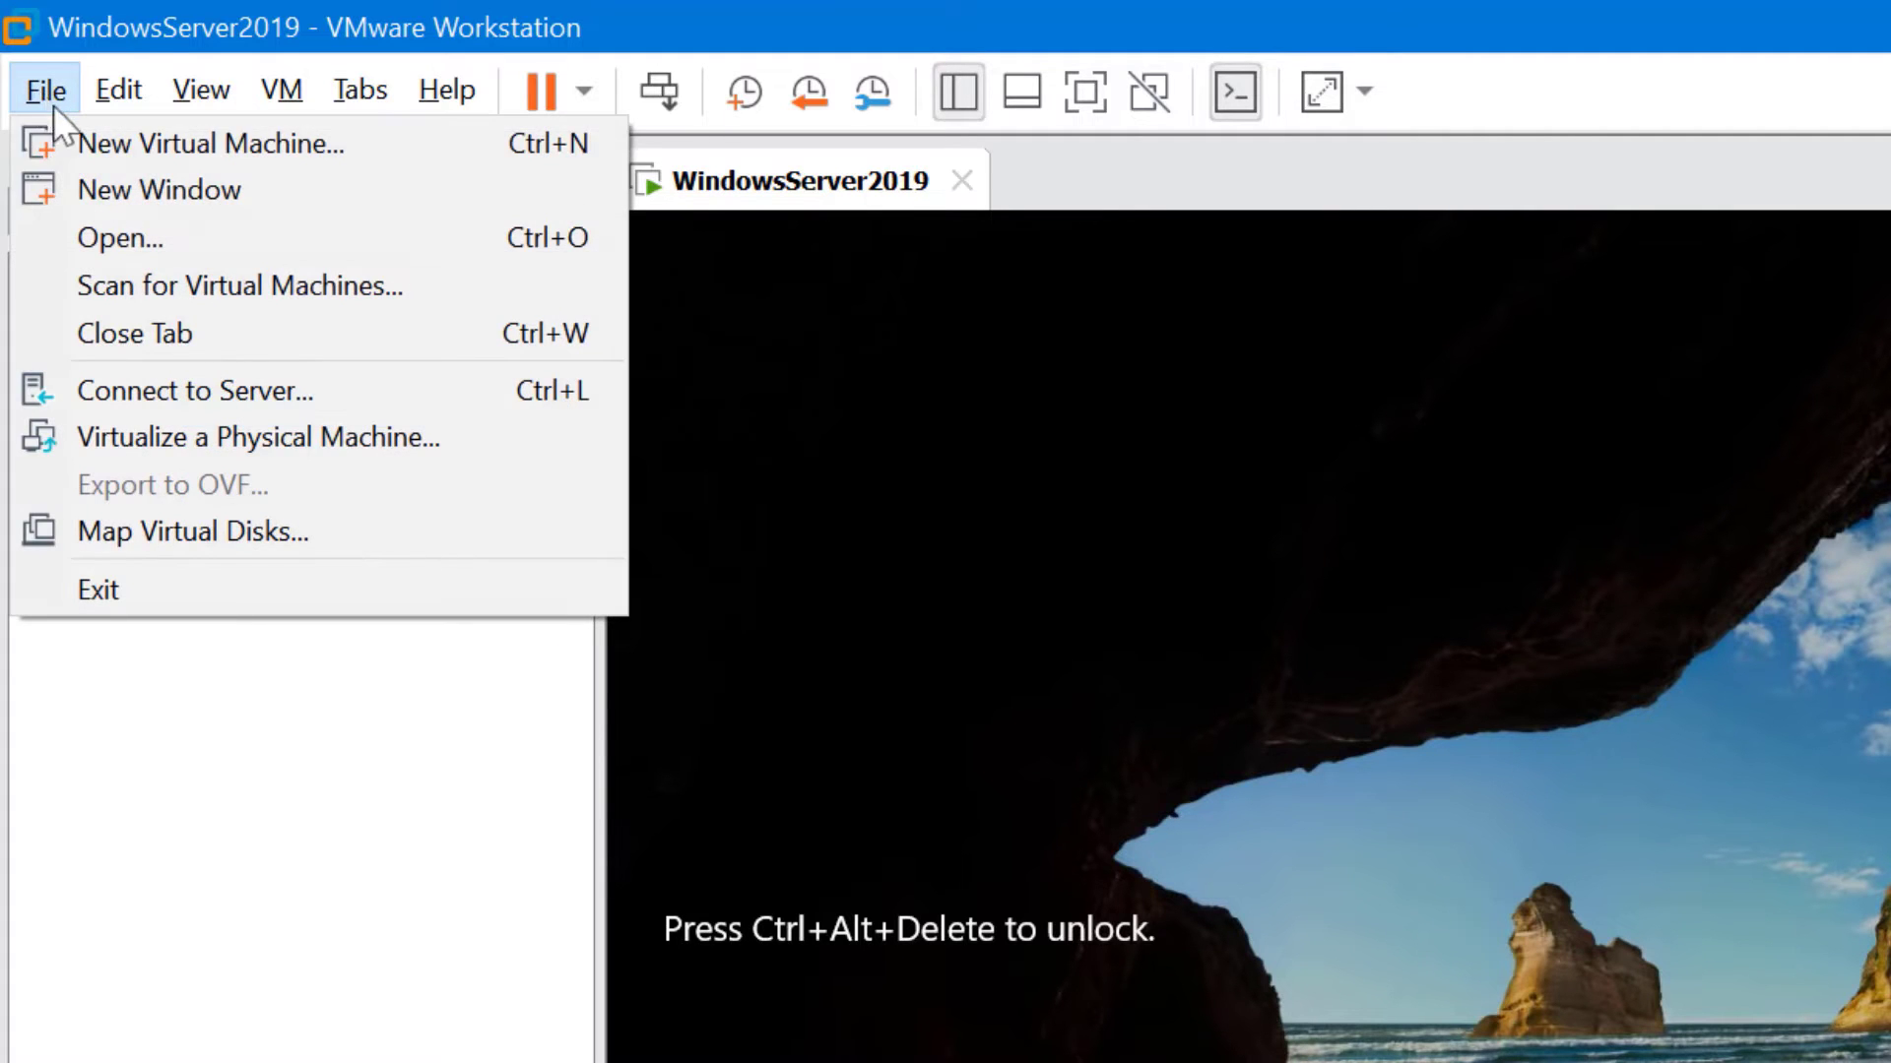
click(172, 236)
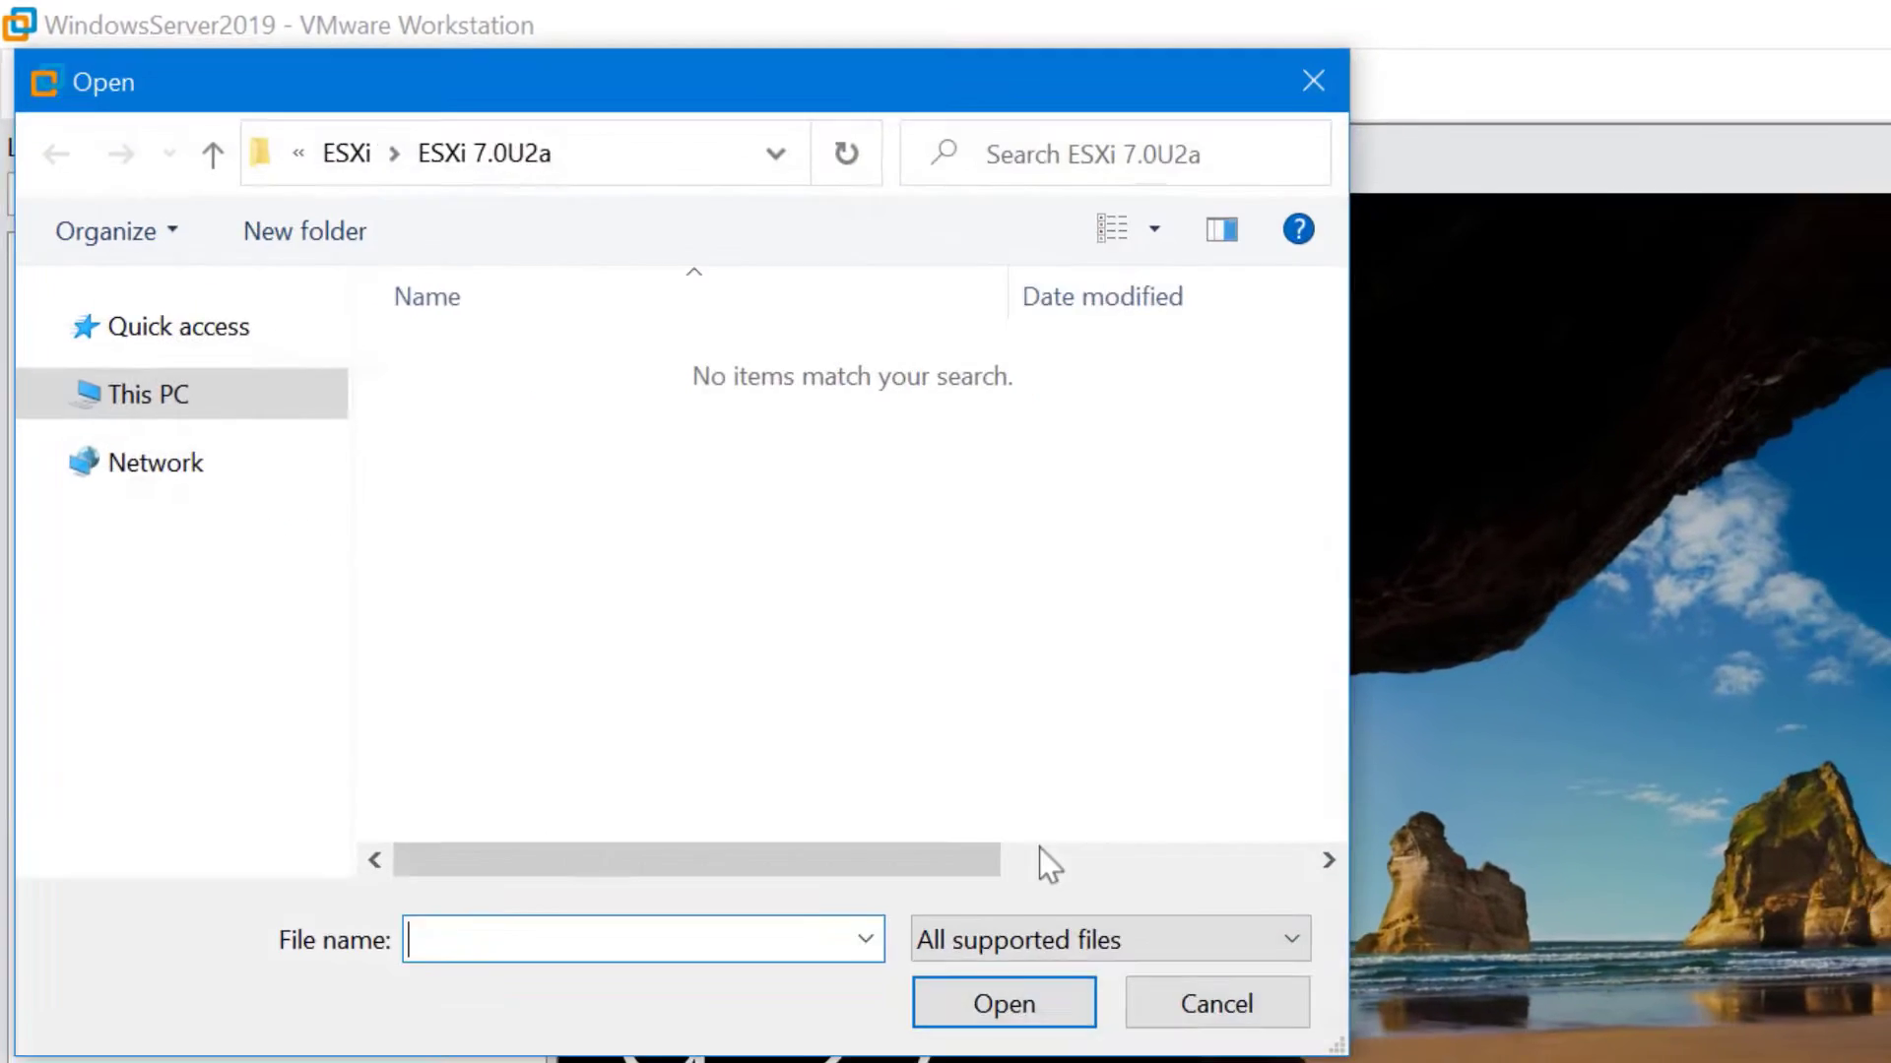
click(1261, 1026)
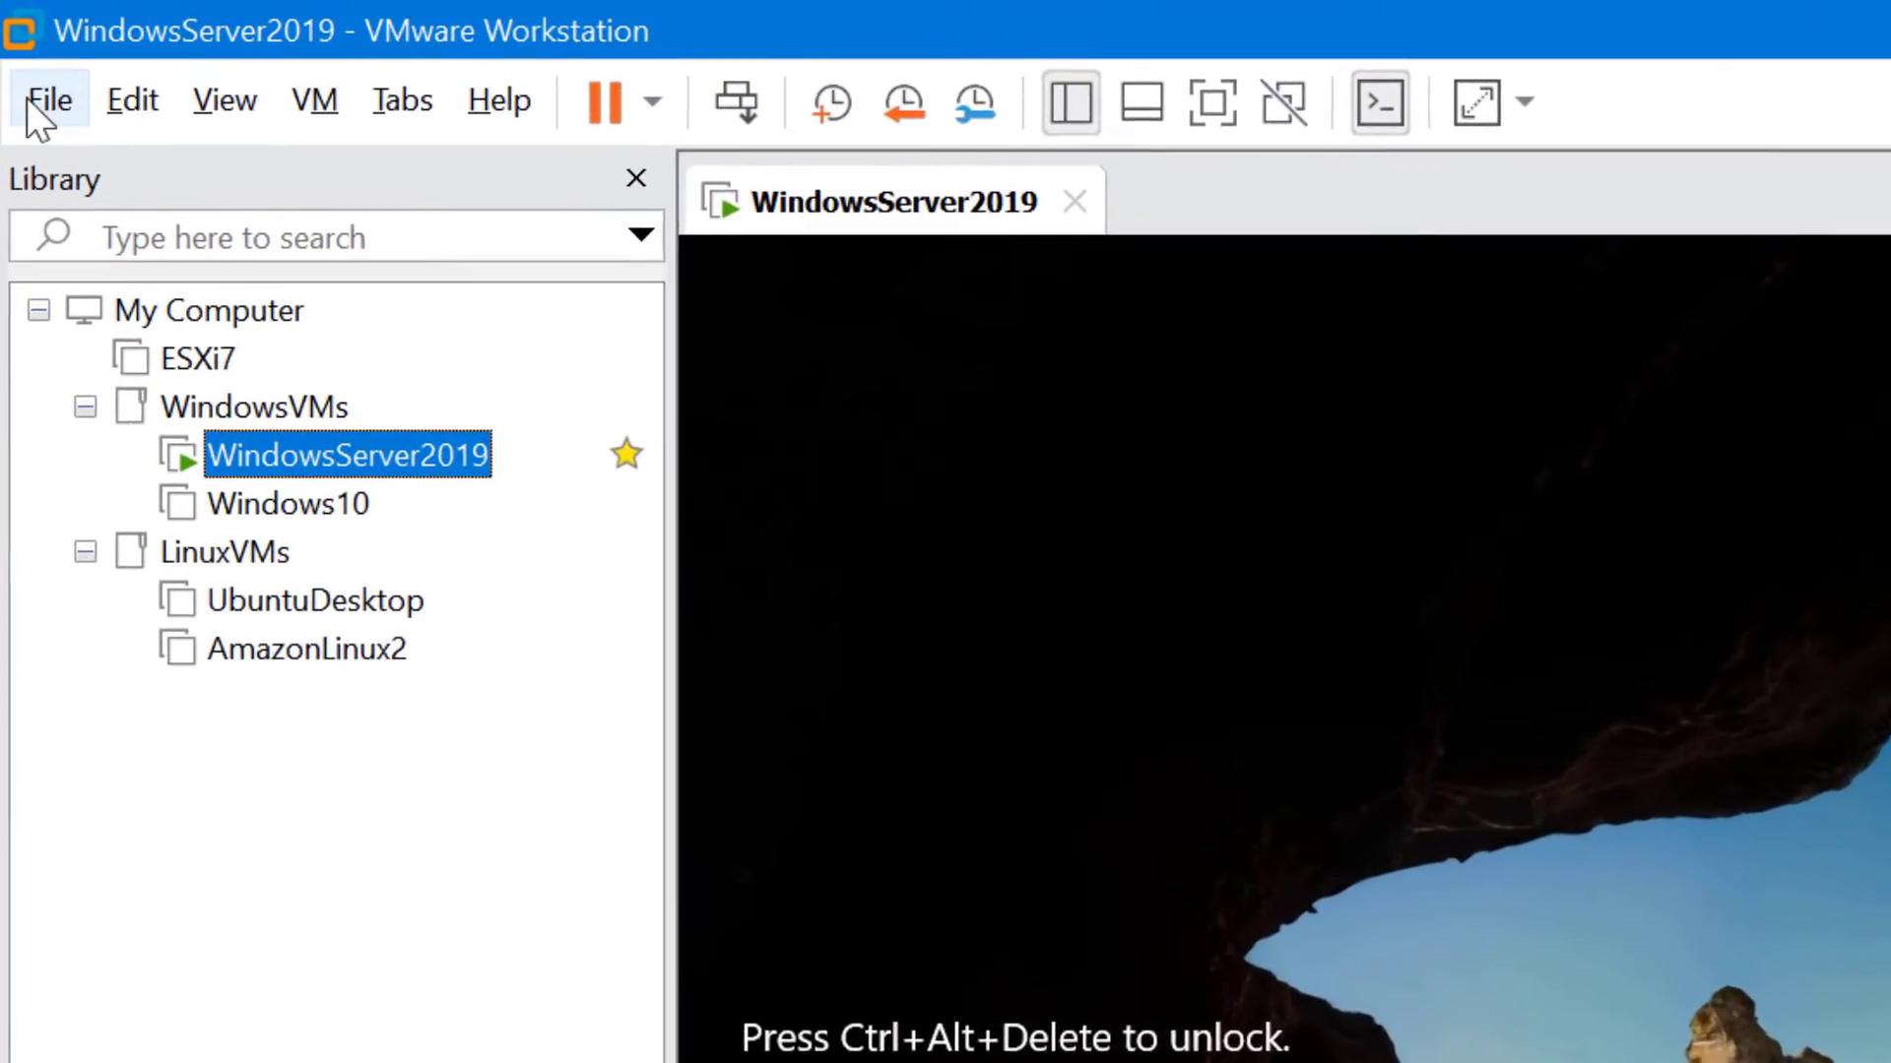
click(24, 59)
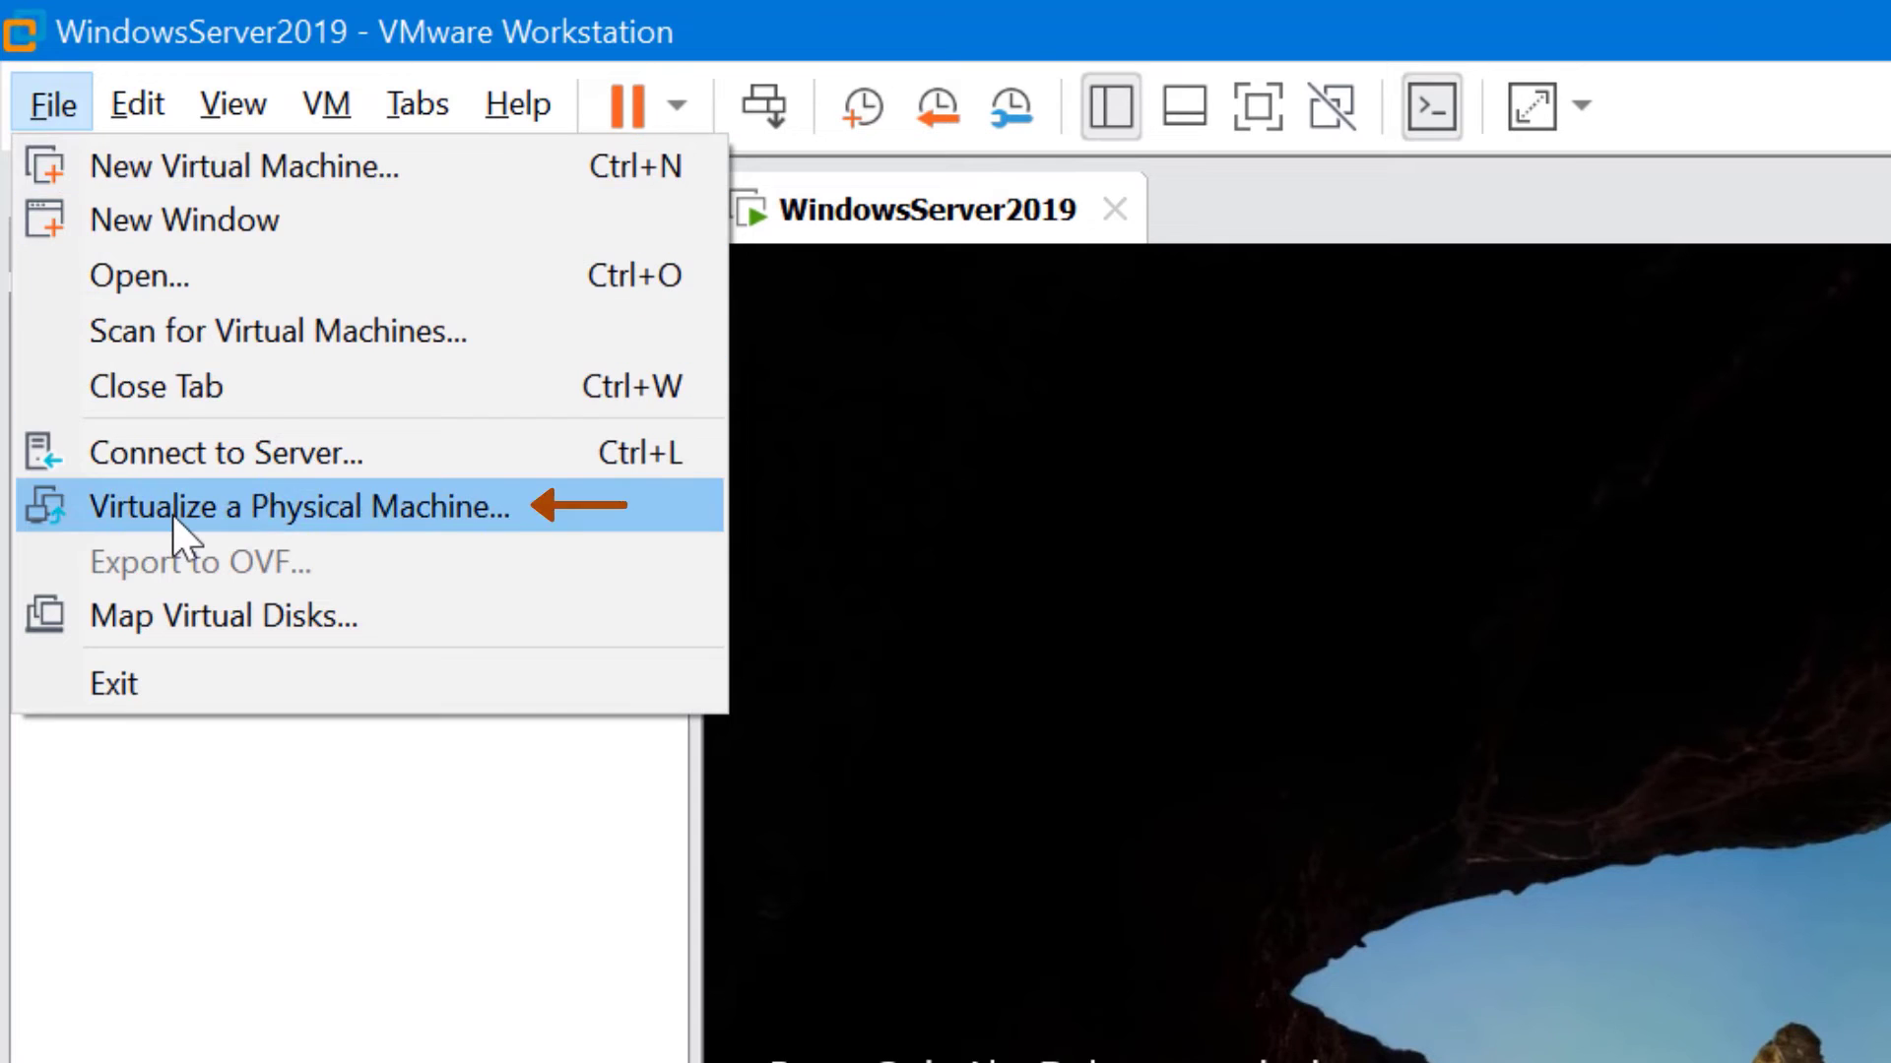